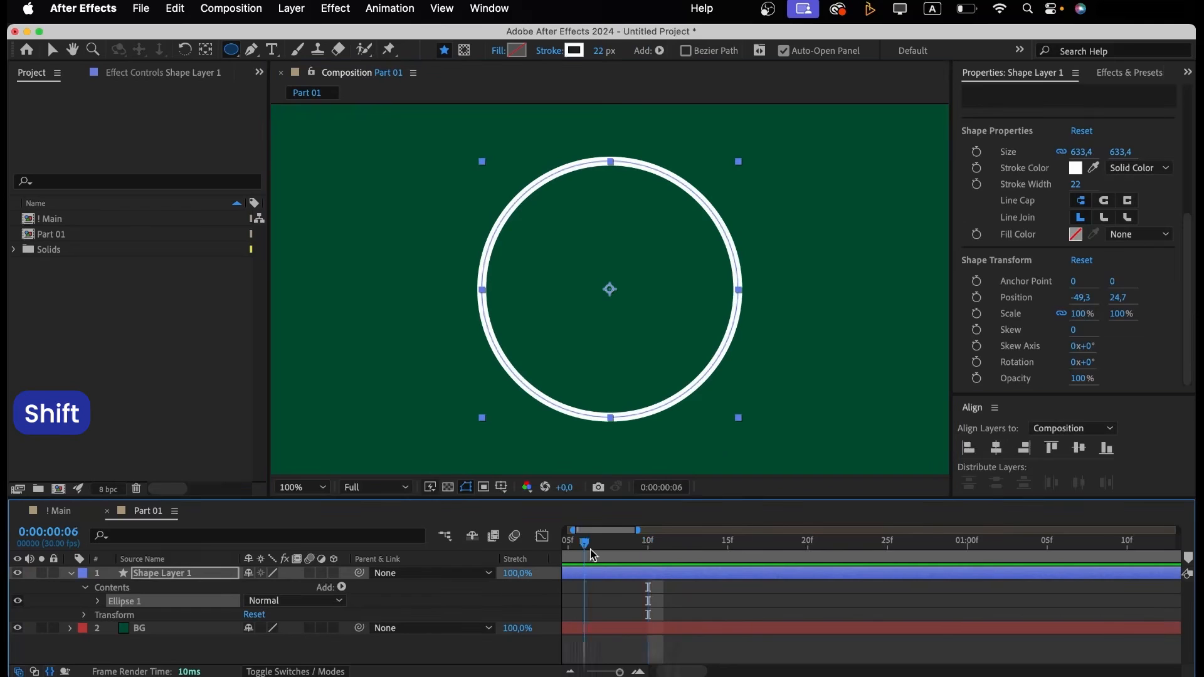
Duplicate the Shape Layer 1 ring layer and hide the duplicate.
left_click(185, 575)
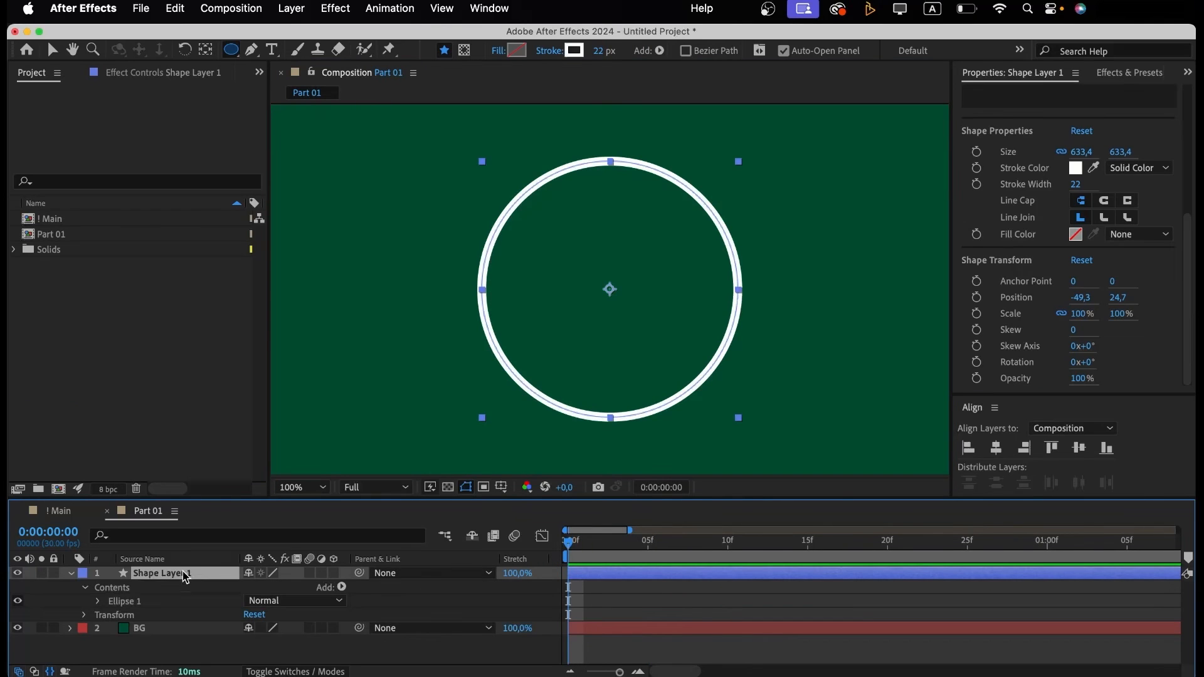
key("super+d")
left_click(17, 573)
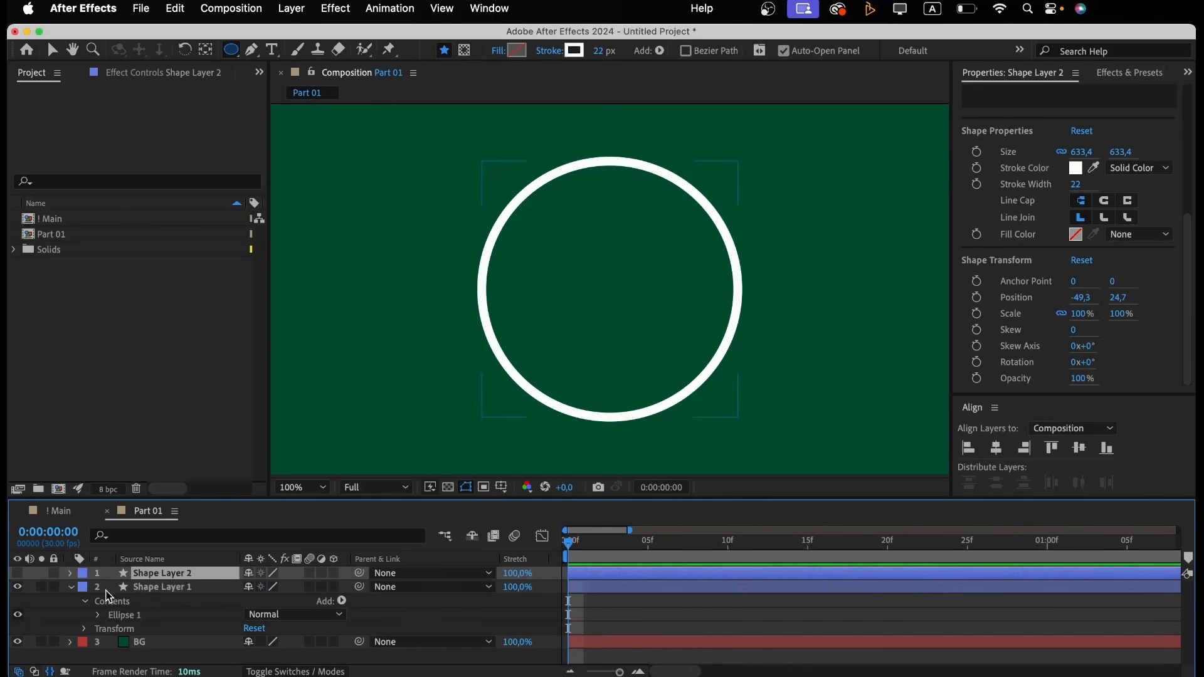
Animate Shape Layer 1's scale from 100% at frame 0 to 155% at frame 10.
left_click(70, 589)
left_click(154, 590)
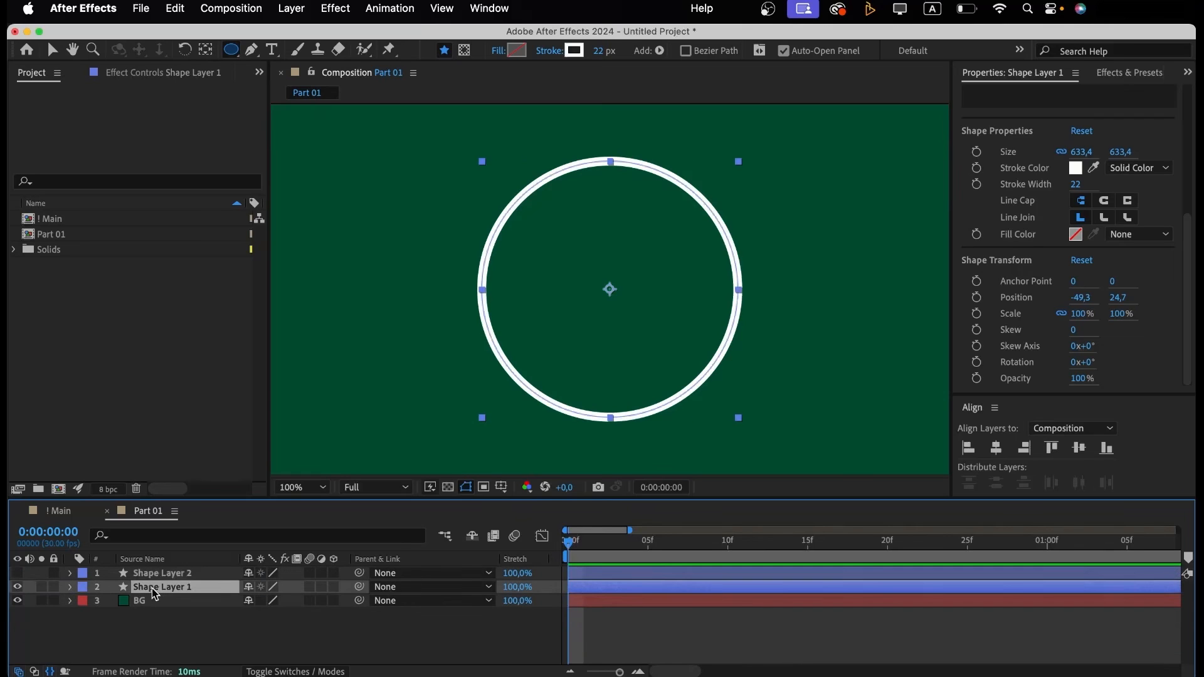
key("s")
left_click(111, 600)
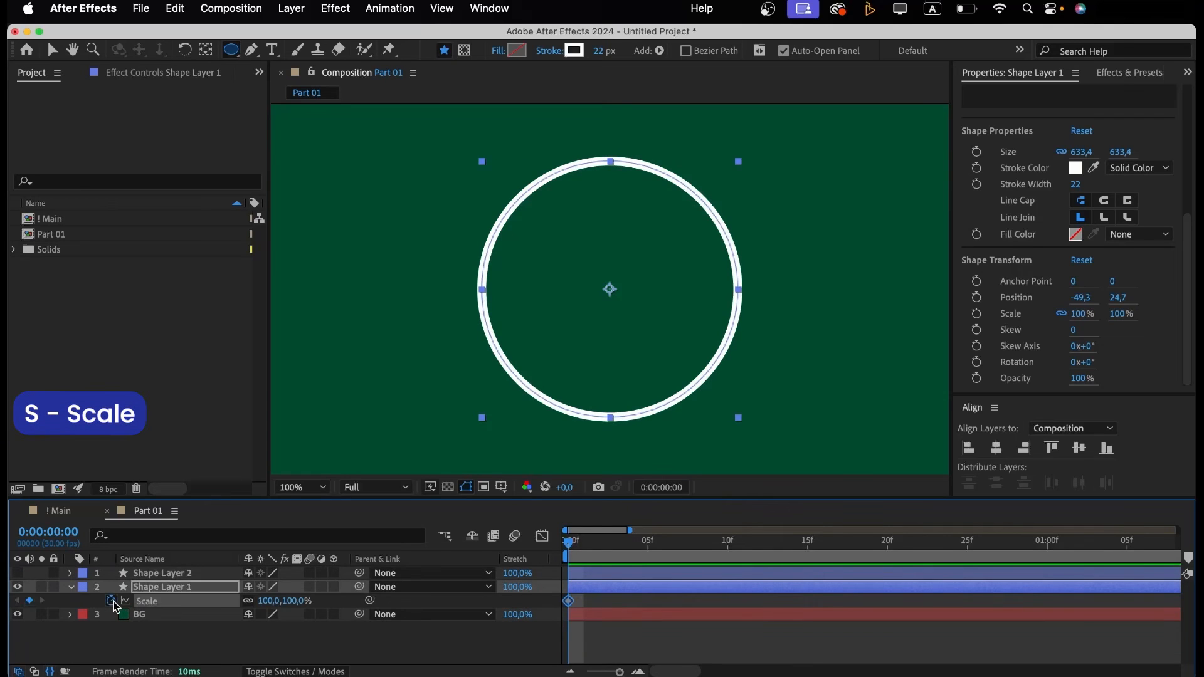
key("shift+Page_Down")
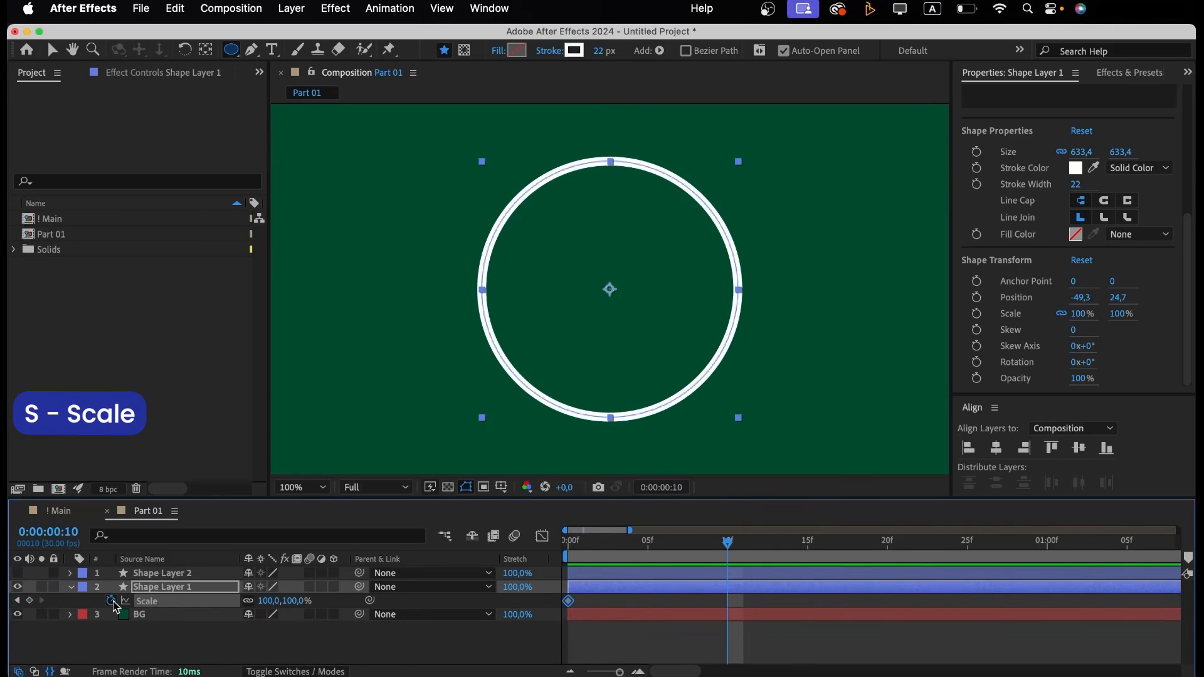
left_click(268, 601)
type("155")
key("Return")
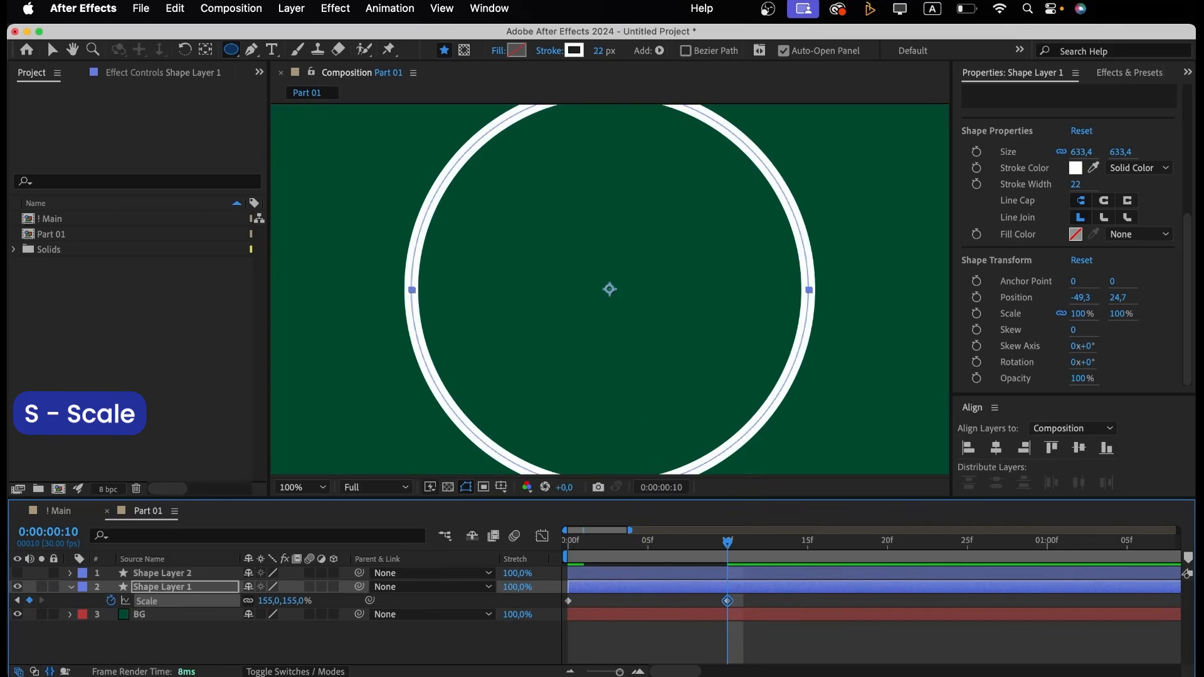
Animate Shape Layer 1's stroke width from 66 at frame 0 to 0 at frame 10.
left_click(576, 542)
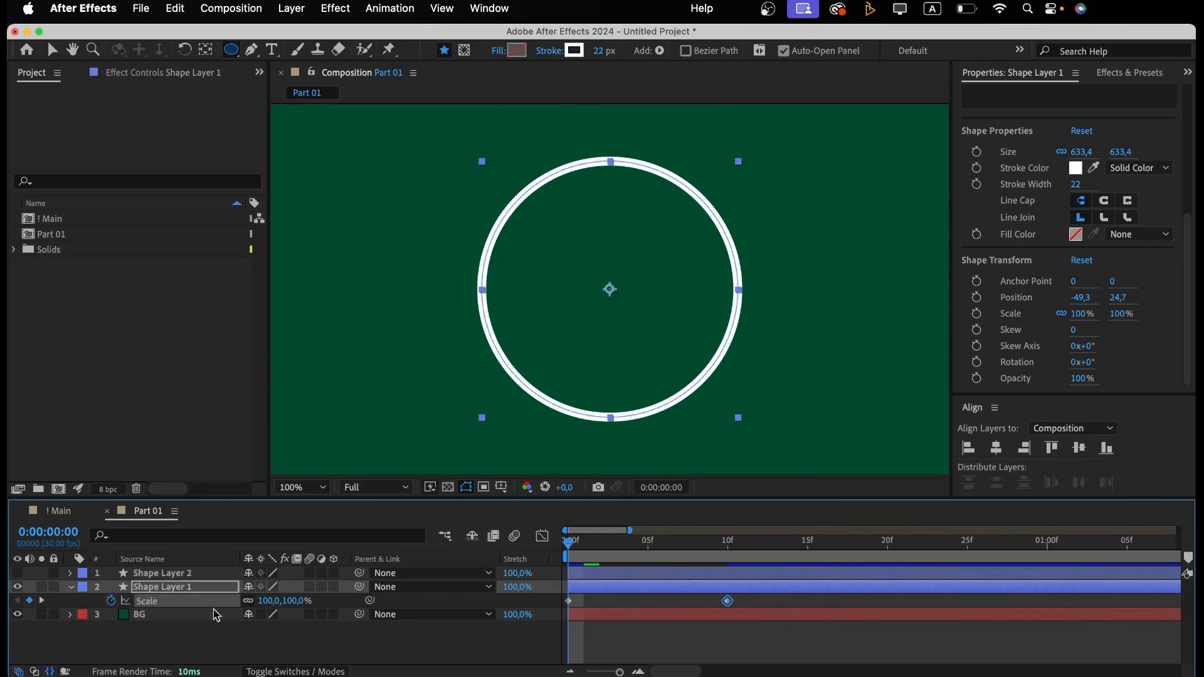
left_click(166, 538)
type("stro")
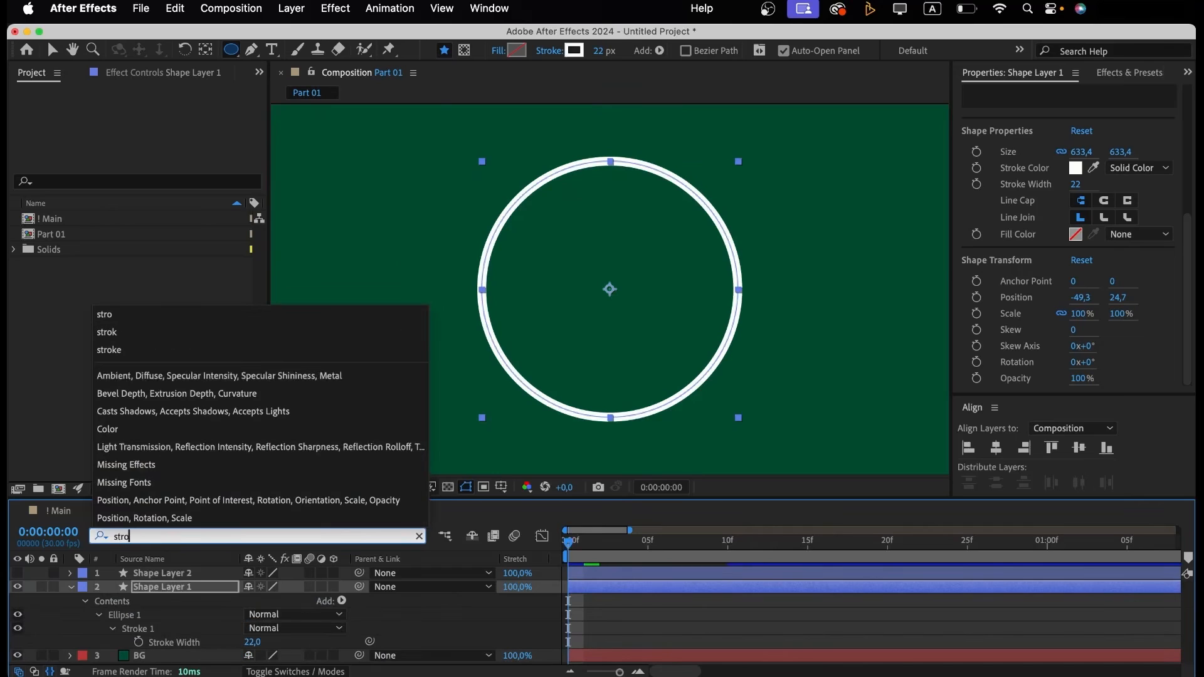
left_click(139, 642)
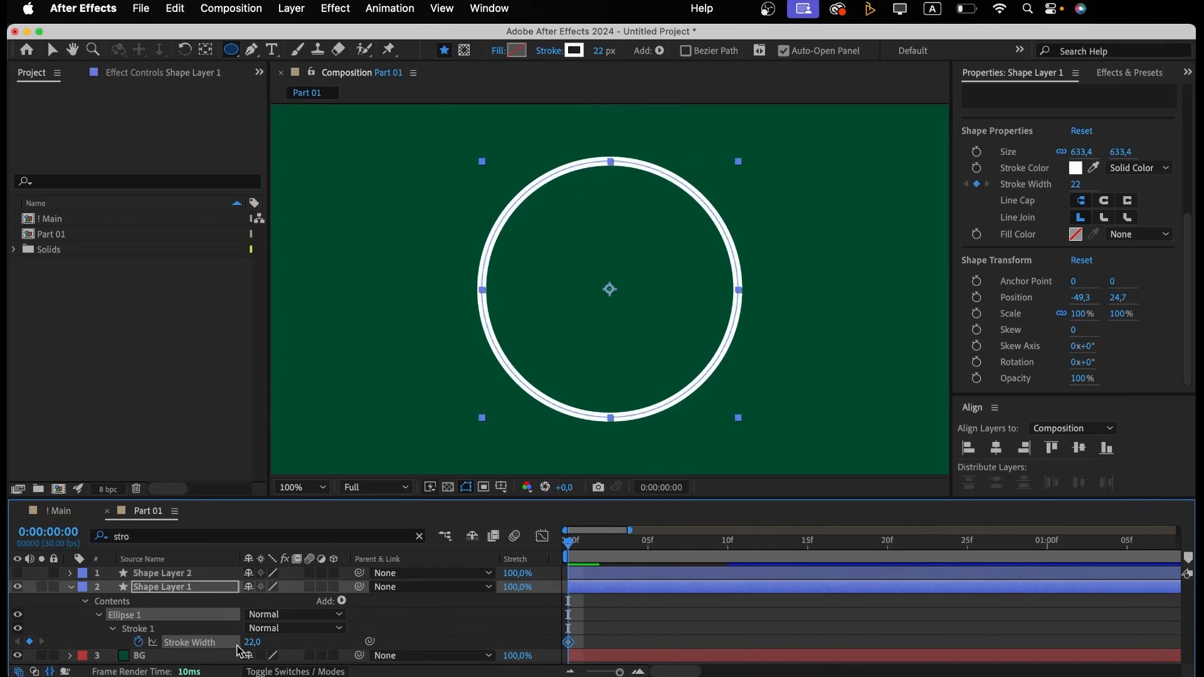
left_click(253, 642)
type("66")
key("Return")
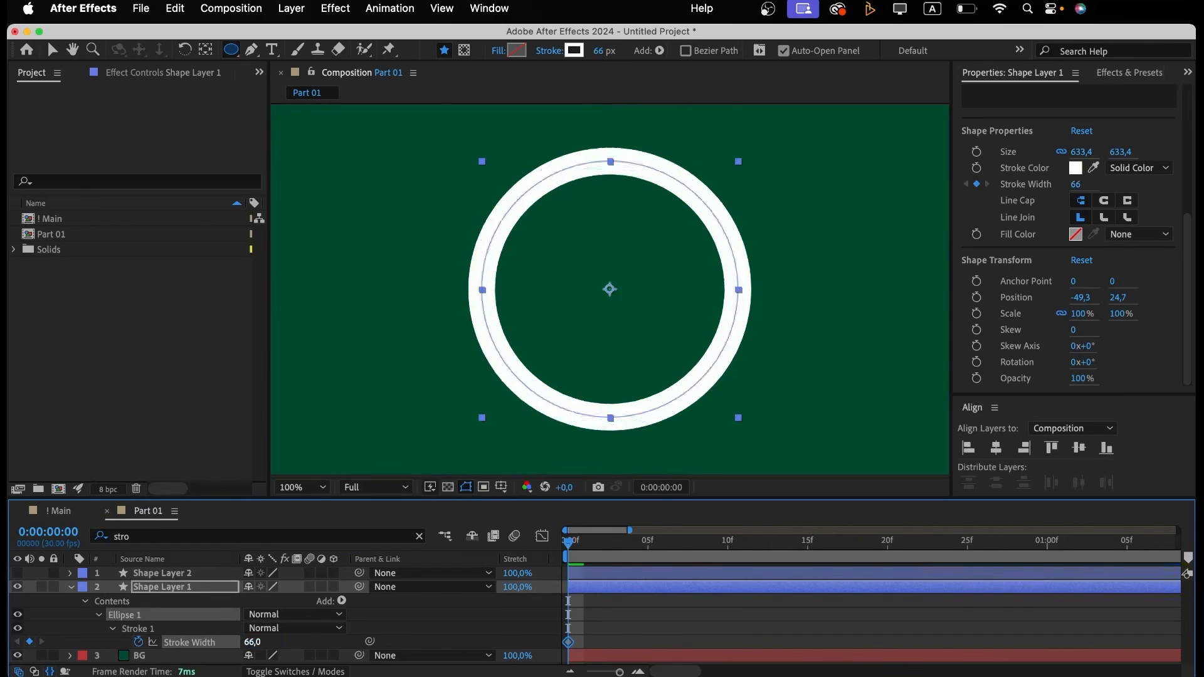
key("shift+Page_Down")
left_click(253, 642)
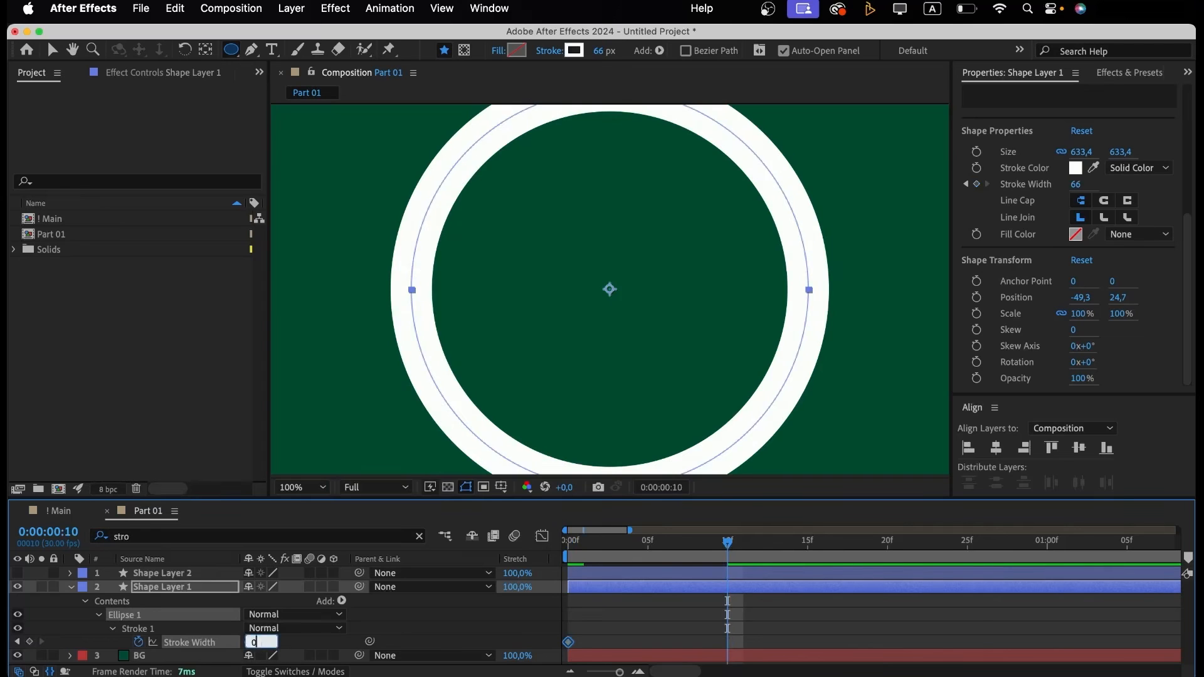
type("0")
key("Return")
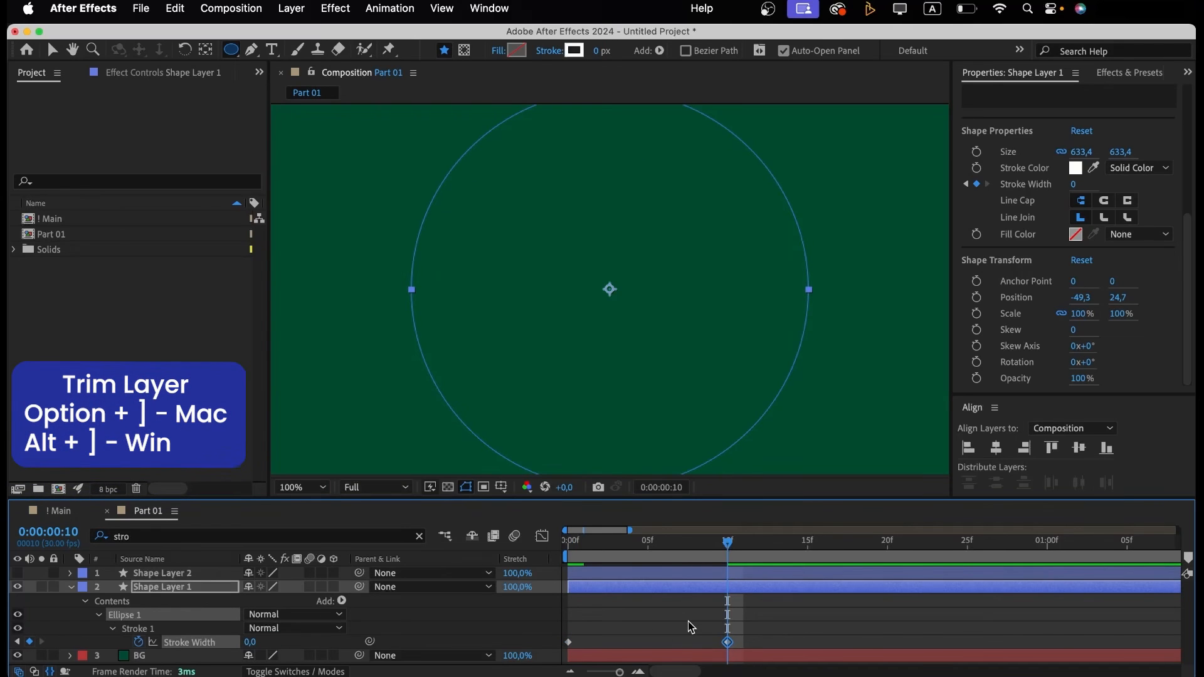
Trim the end of Shape Layer 1 at frame 10 and rename the layer Big circle.
key("alt+bracketright")
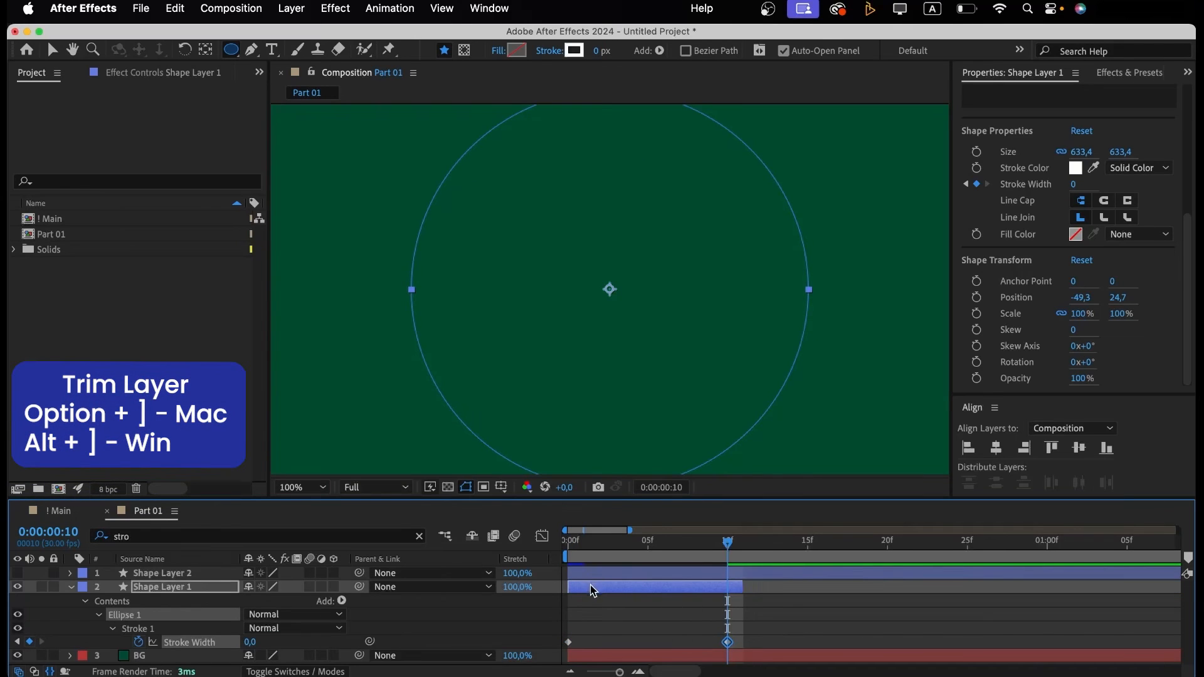
left_click(211, 593)
key("Return")
type("B")
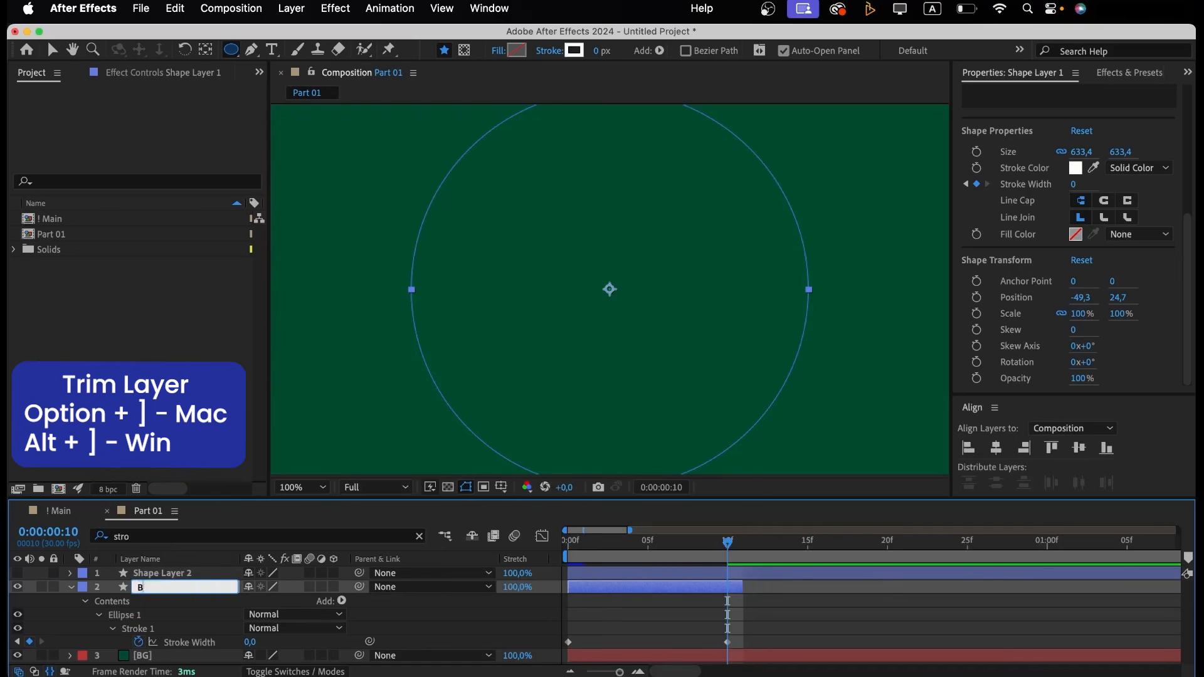
type("ig circle")
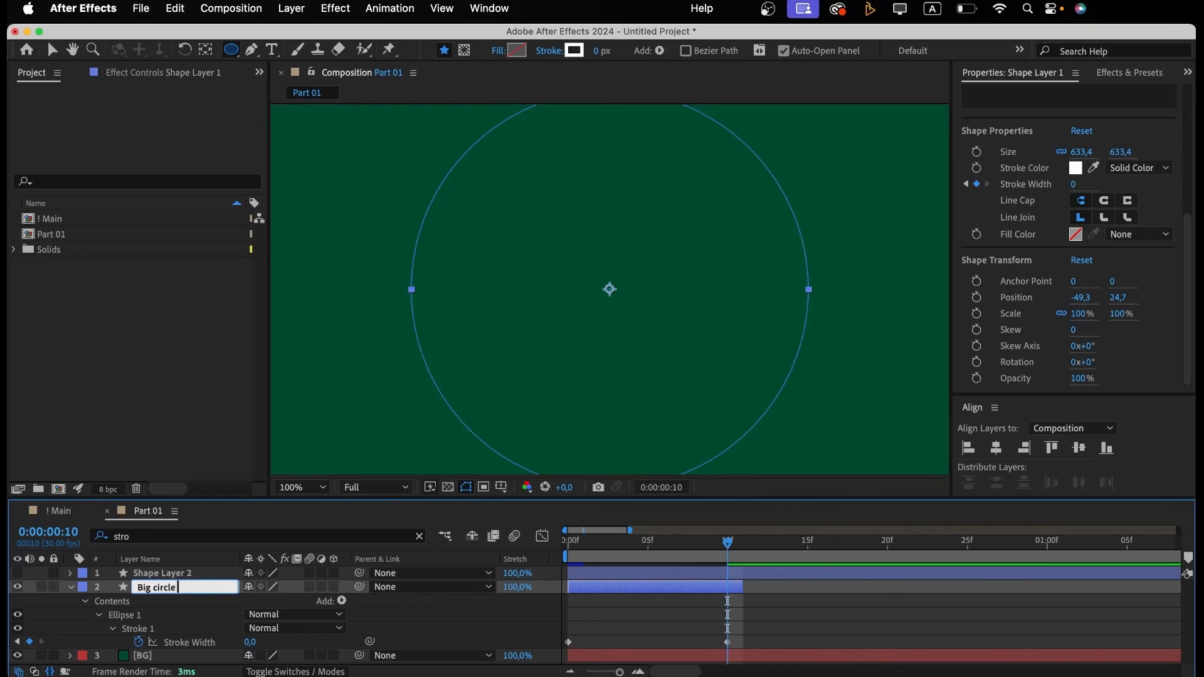
key("Return")
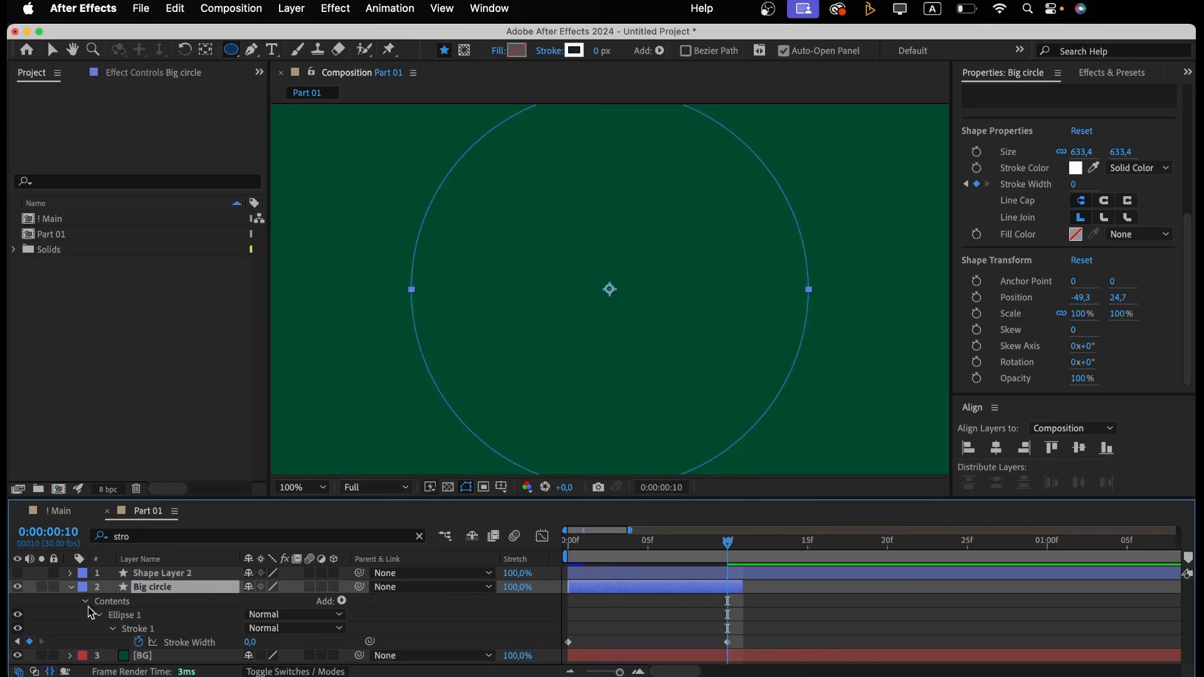
left_click(71, 587)
Preview the ring animation and shift Shape Layer 2 so it starts at frame 5.
key("Home")
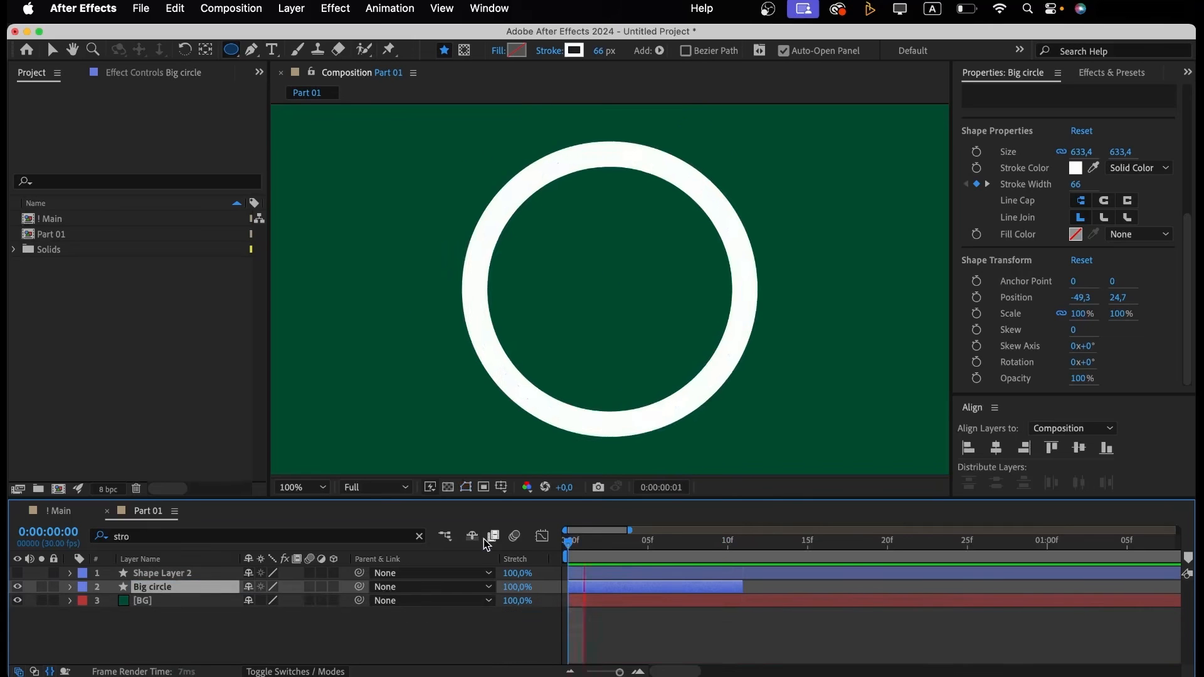
key("space")
left_click(588, 575)
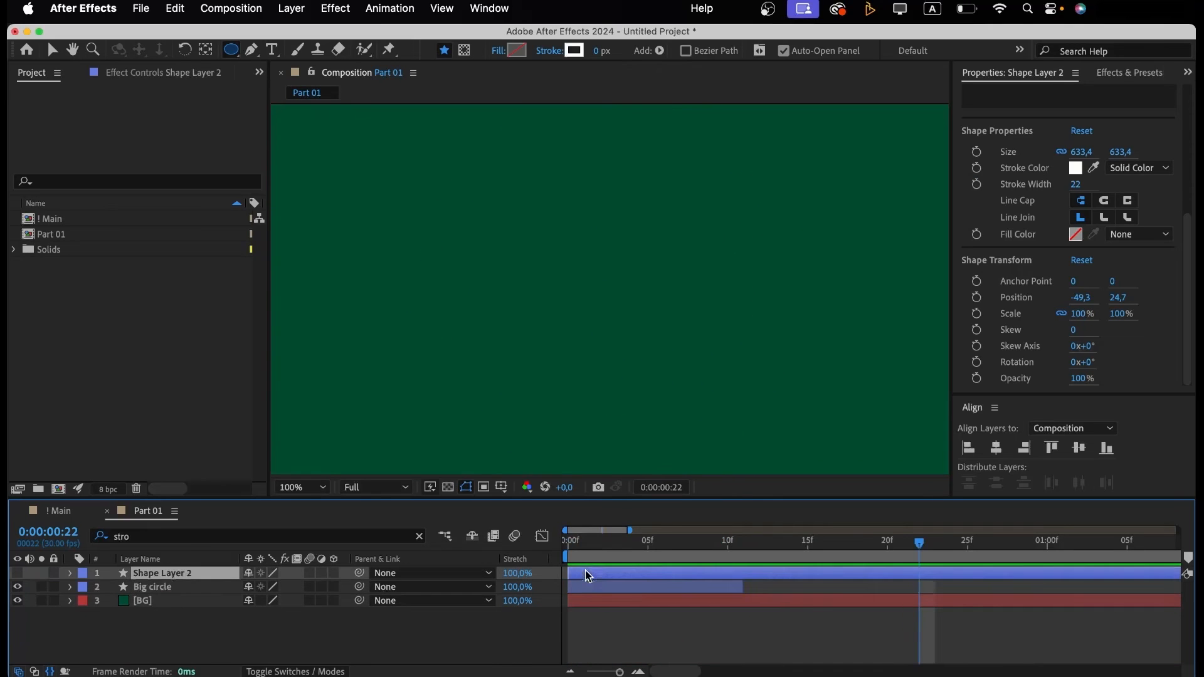
left_click(647, 544)
left_click_drag(581, 574, 676, 574)
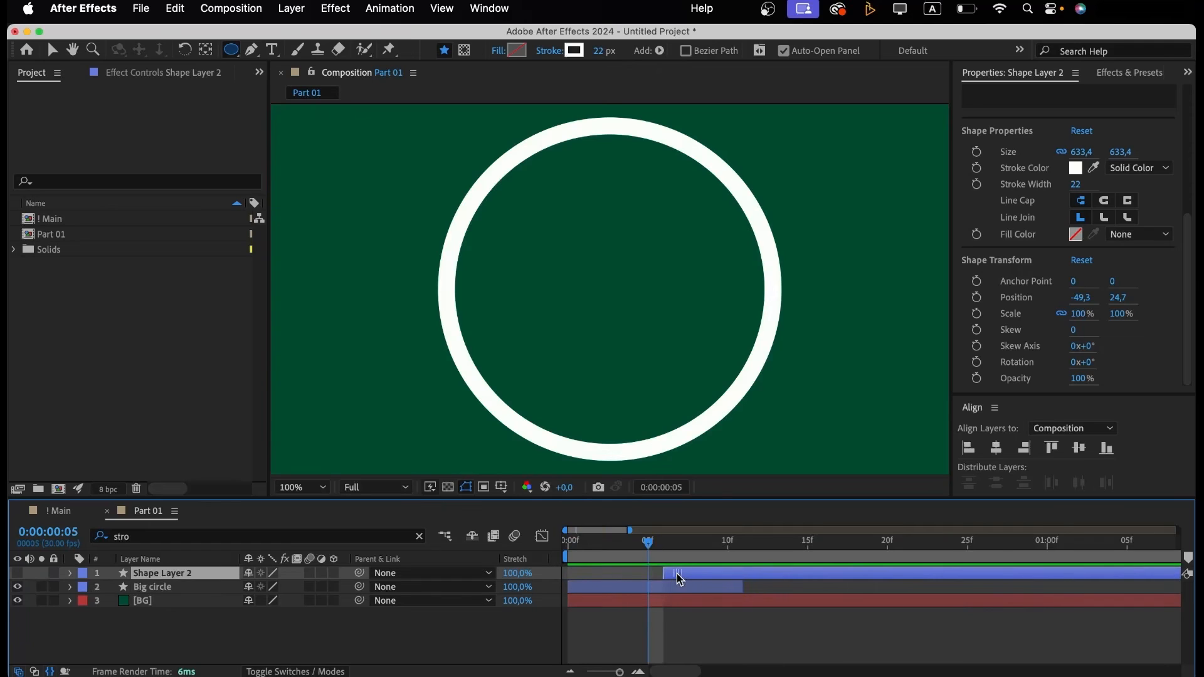
Rename the shifted duplicate layer Small.
key("Return")
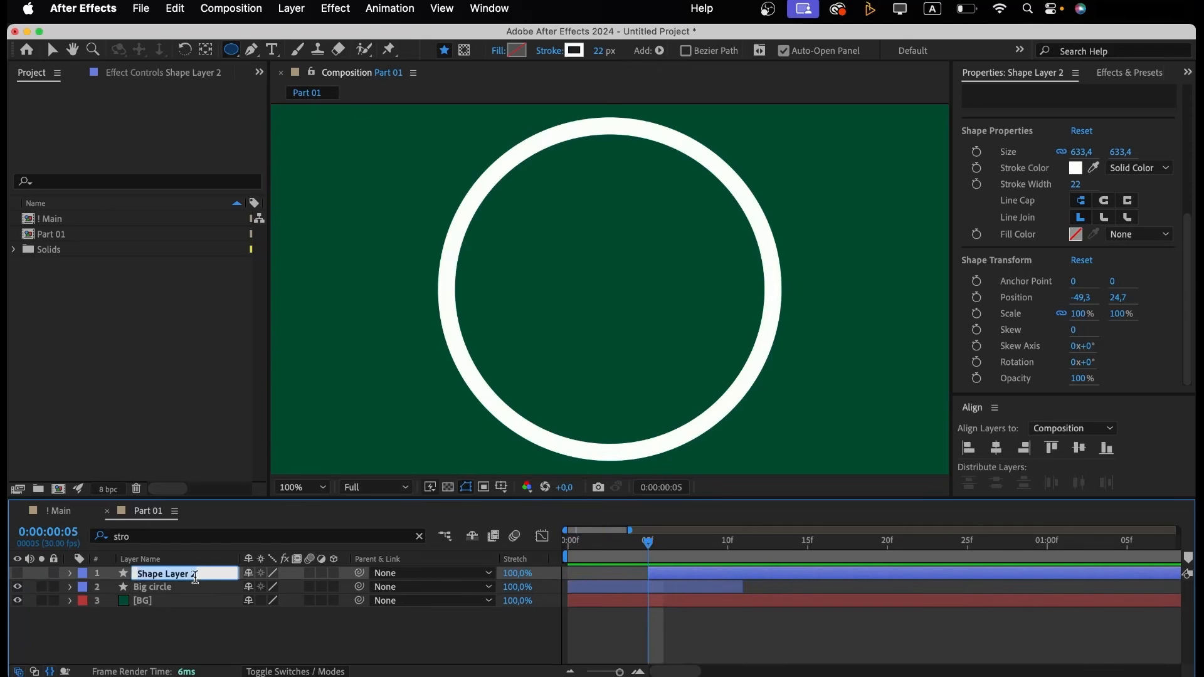
type("Small")
key("Return")
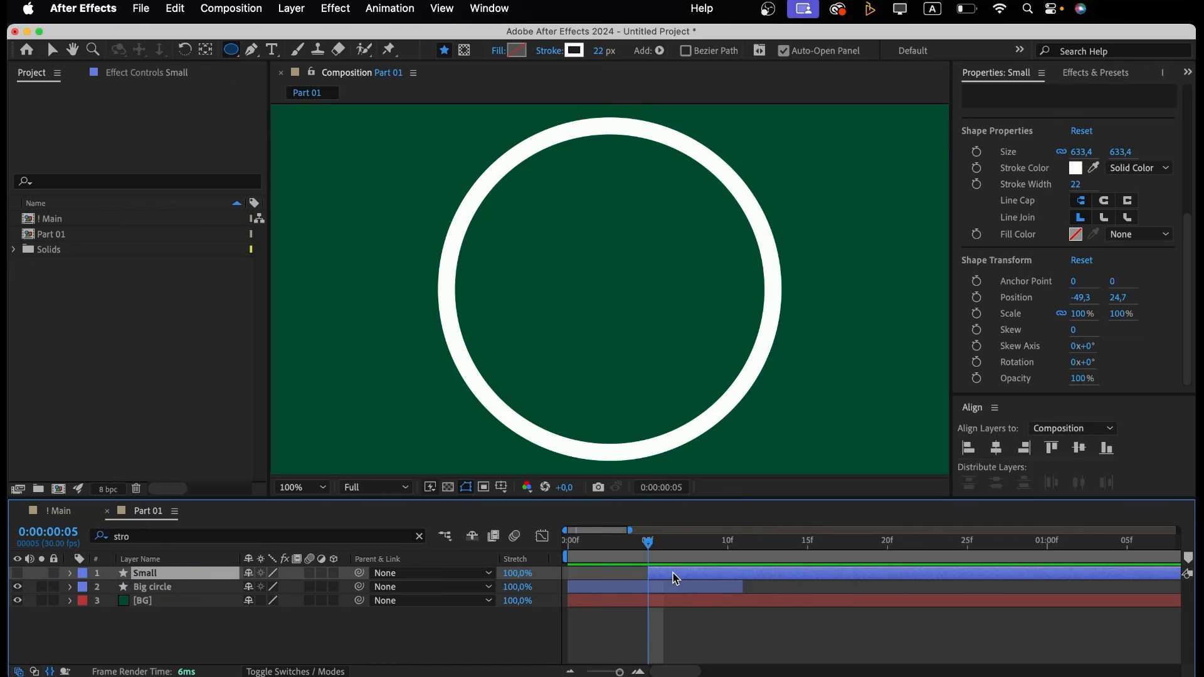
Set the Small layer's scale to 0%.
key("s")
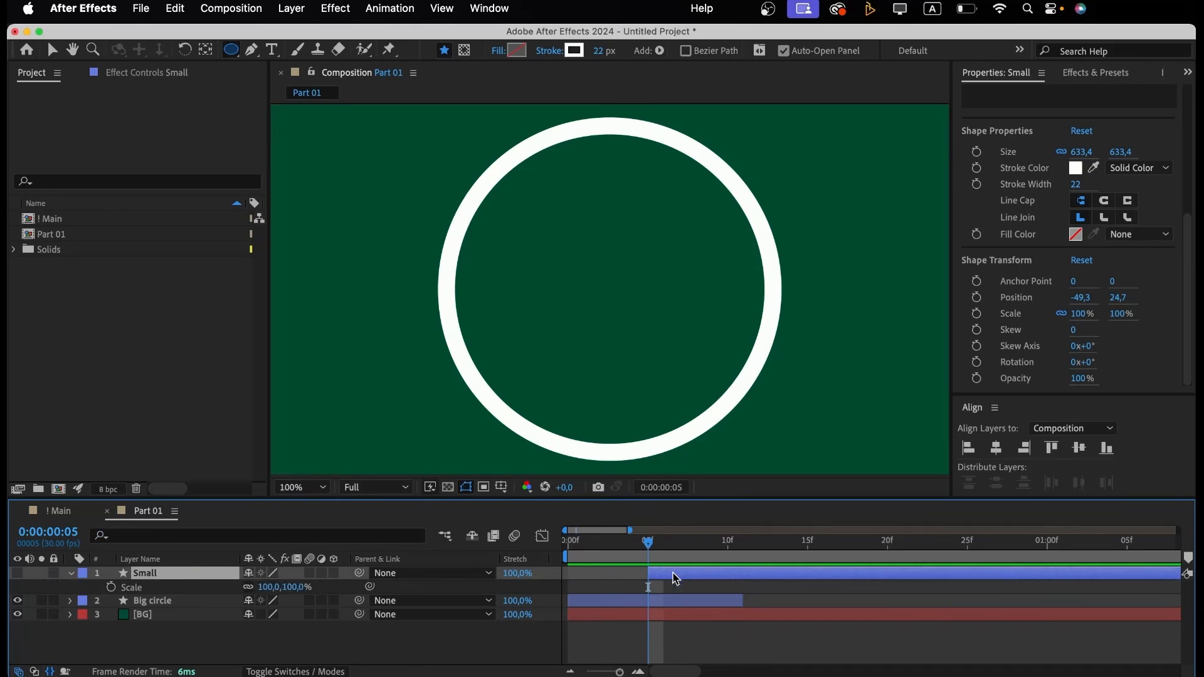
left_click(271, 588)
type("0")
key("Return")
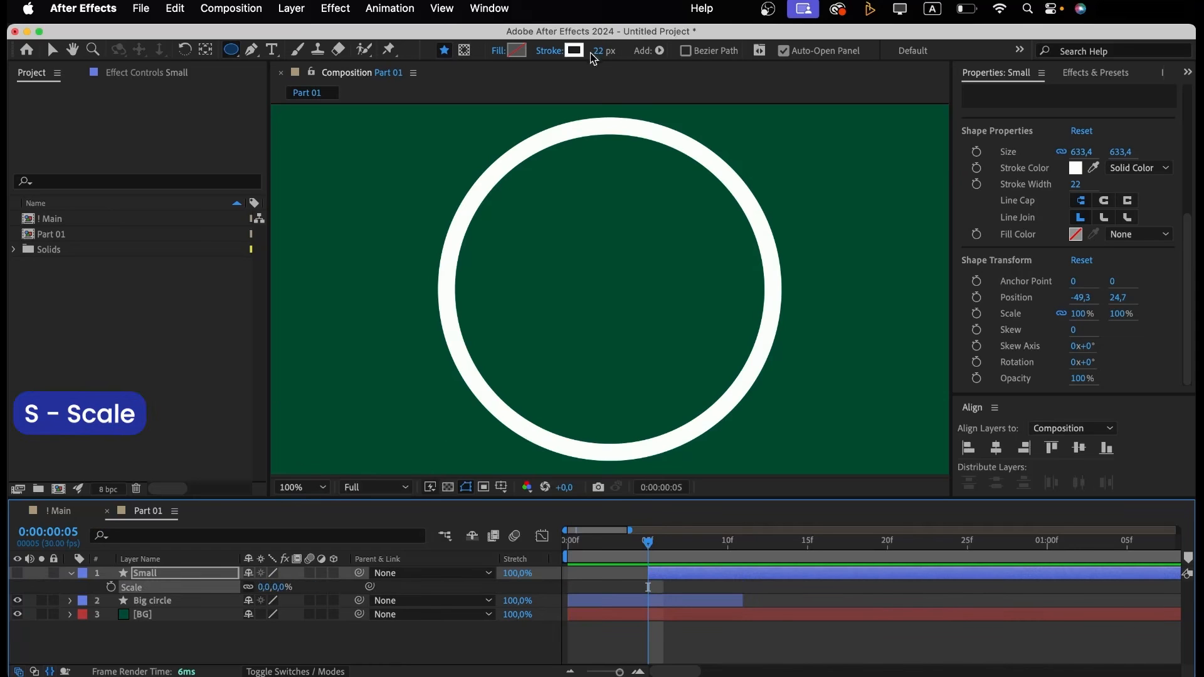
Remove the Small layer's stroke and give its circle a solid white fill.
left_click(550, 51)
left_click(337, 172)
key("Return")
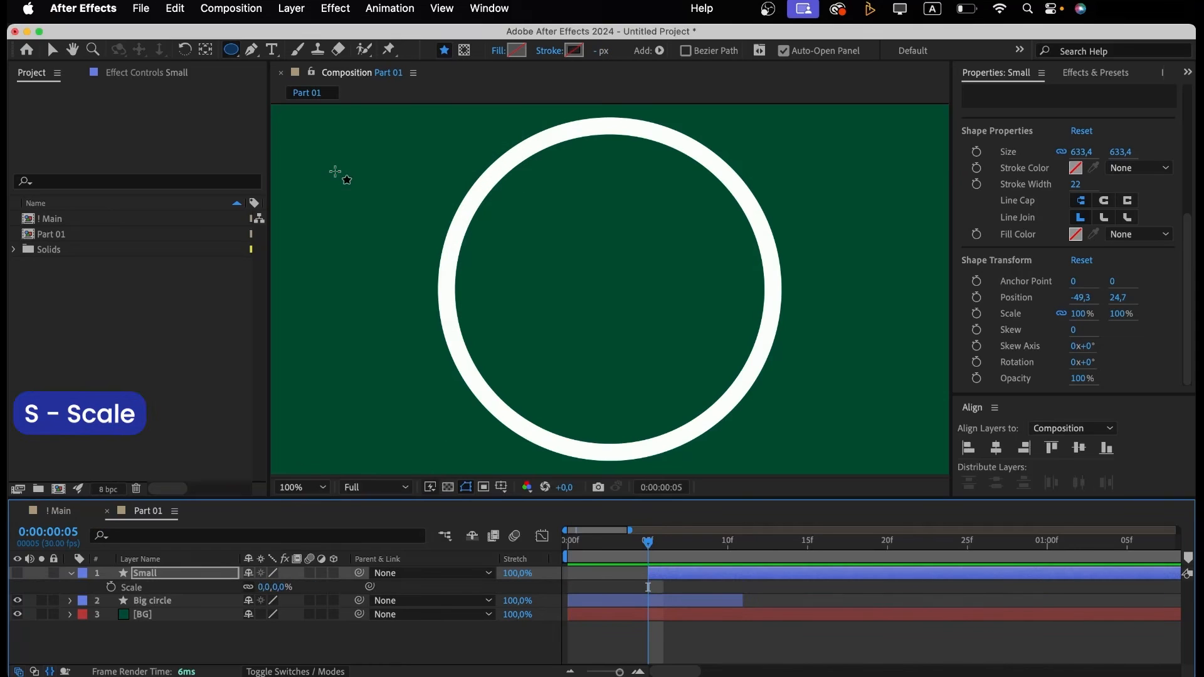
left_click(496, 54)
left_click(363, 171)
key("Return")
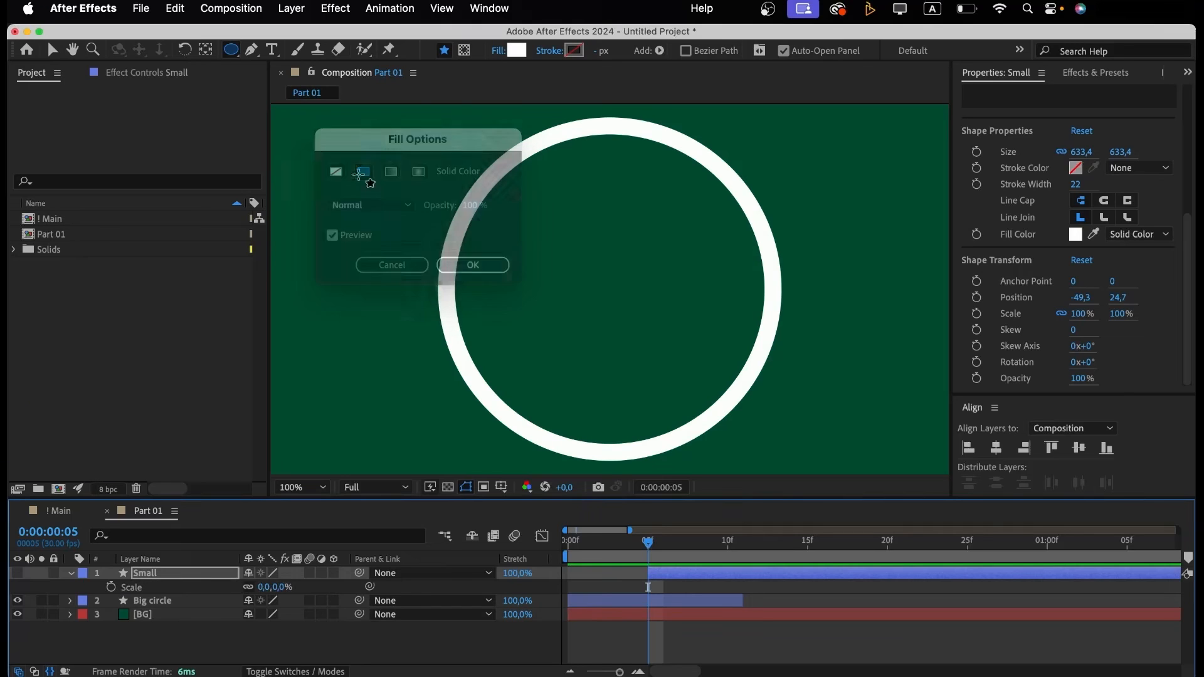
Animate the Small layer's scale from 0% at frame 5 to 36% at frame 15 and make the layer visible.
left_click(130, 585)
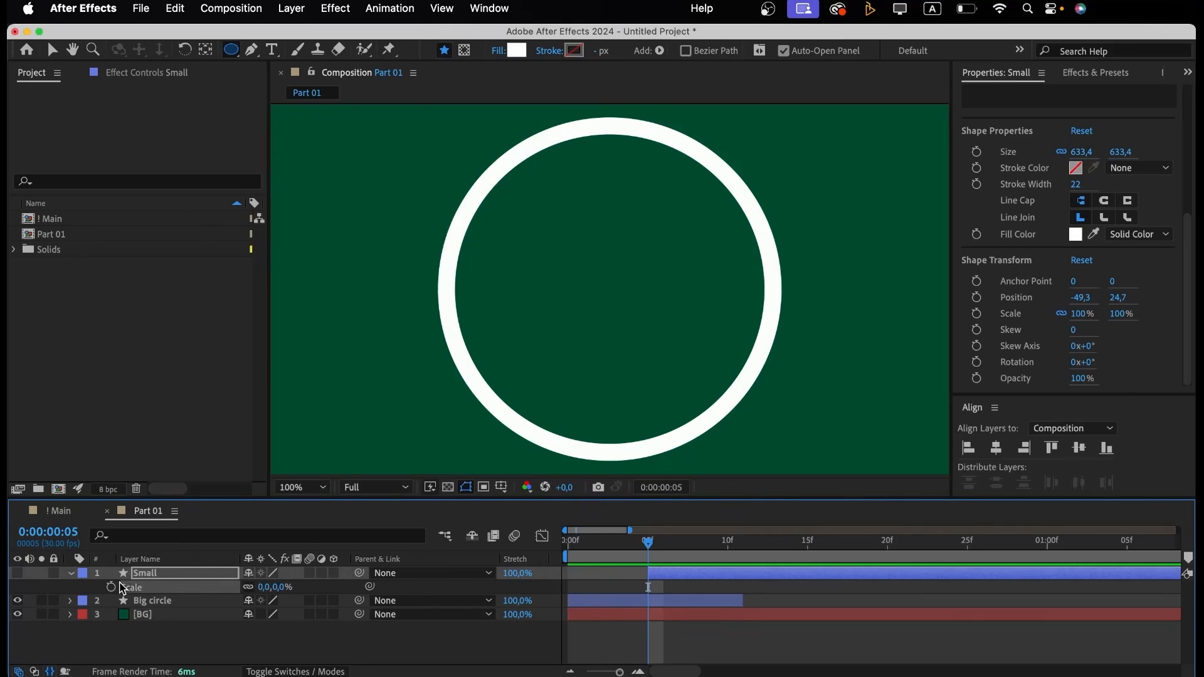
left_click(111, 587)
key("v")
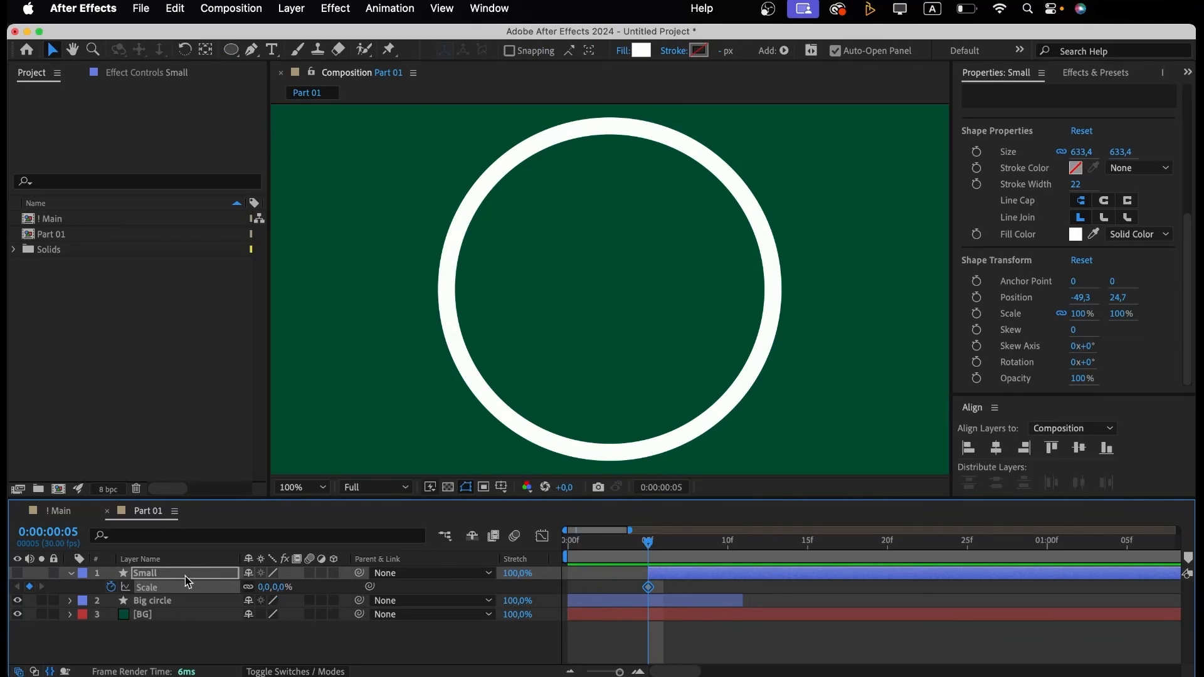
left_click(1040, 544)
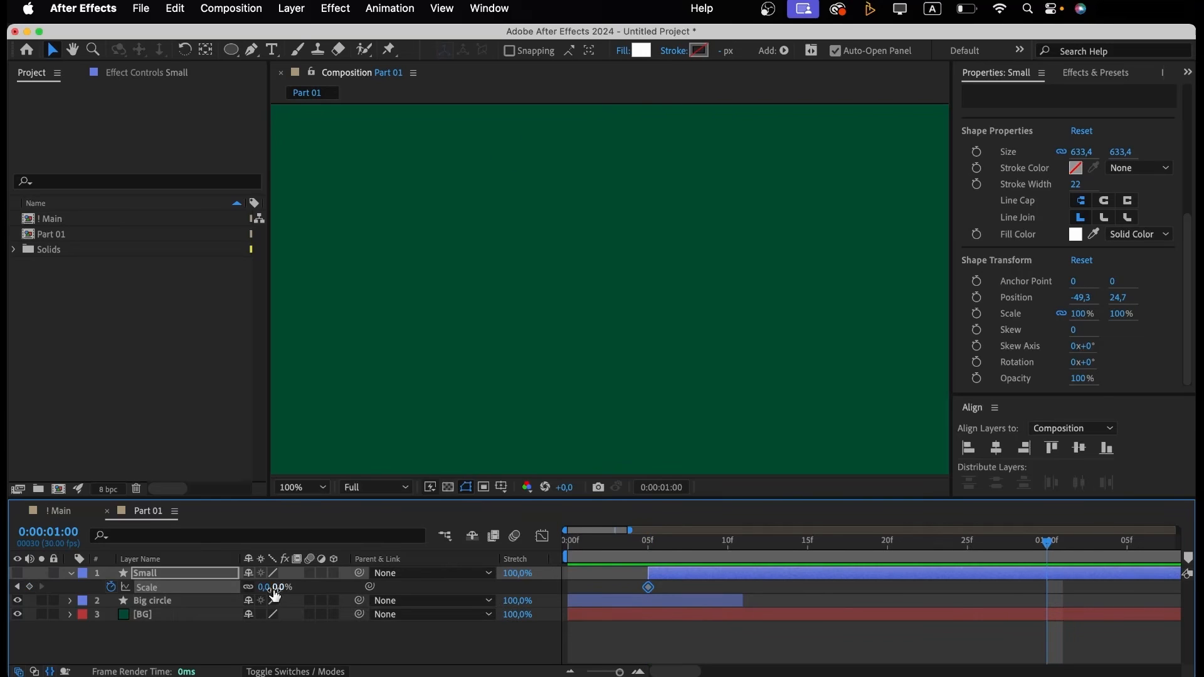
left_click(805, 551)
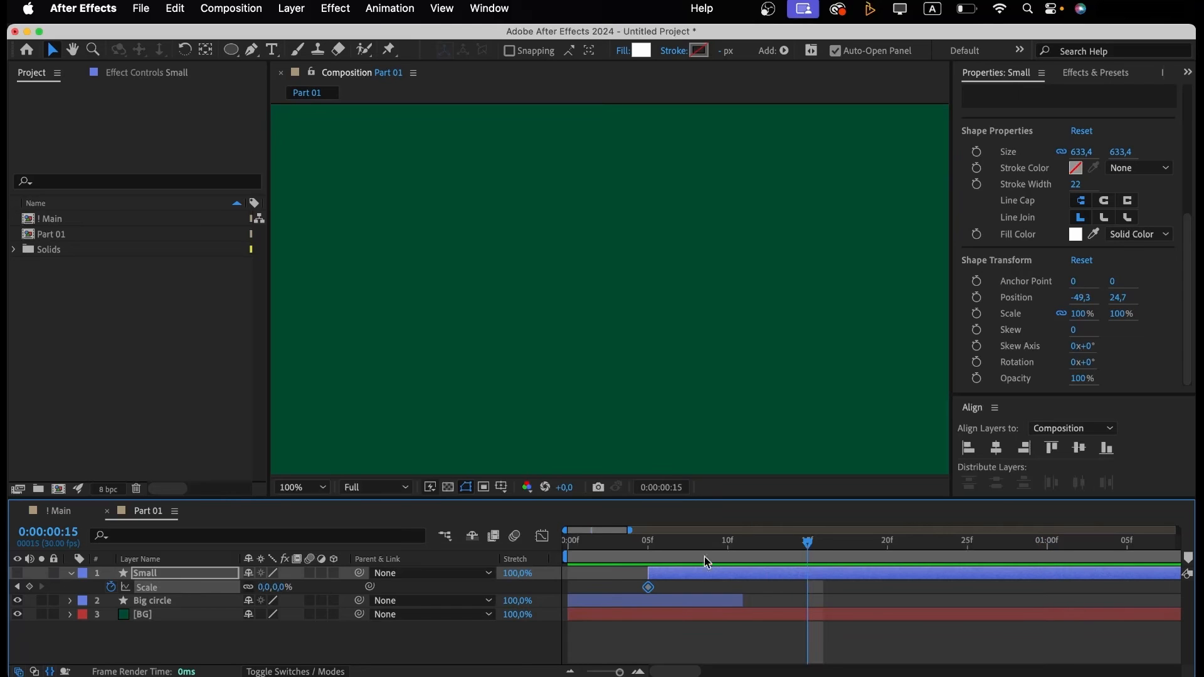
left_click(281, 581)
type("36")
key("Return")
left_click(17, 572)
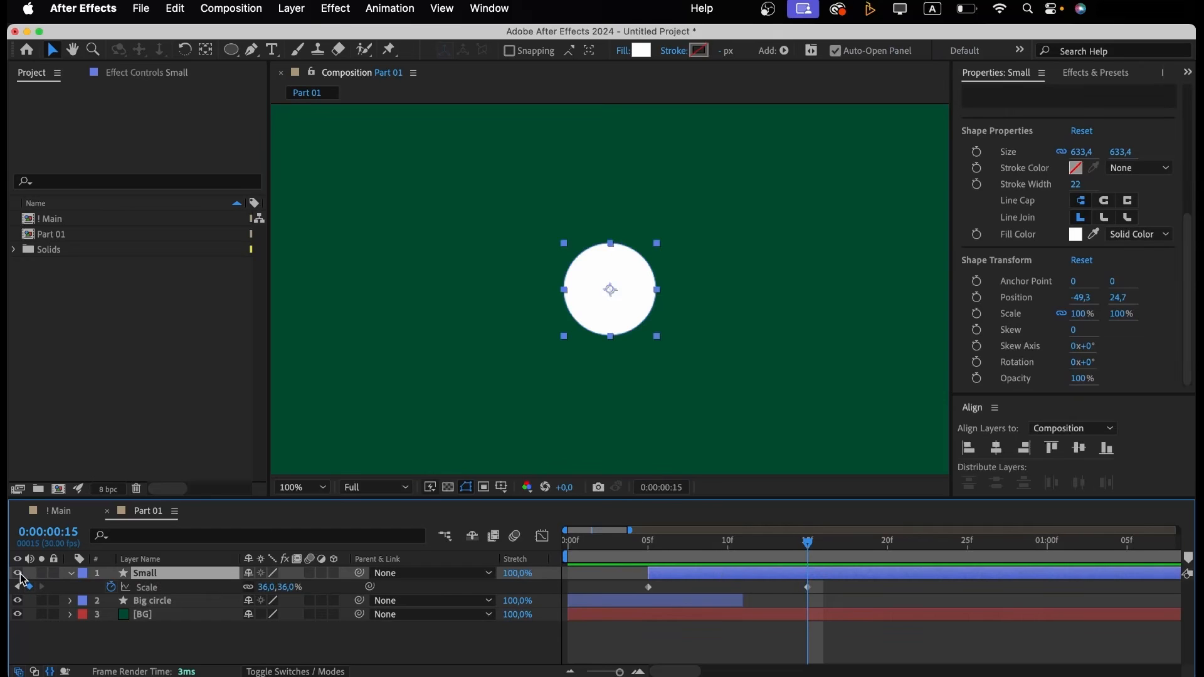
Play back the small circle's growth together with the expanding ring, starting at frame 5.
left_click(649, 542)
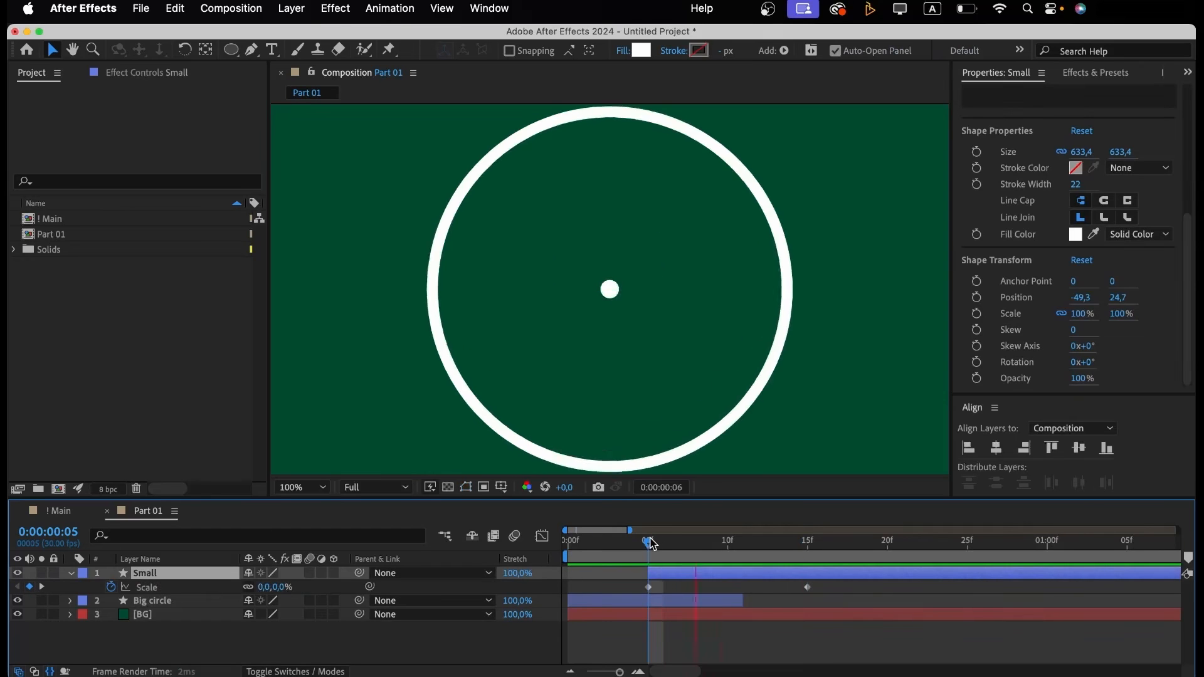
key("space")
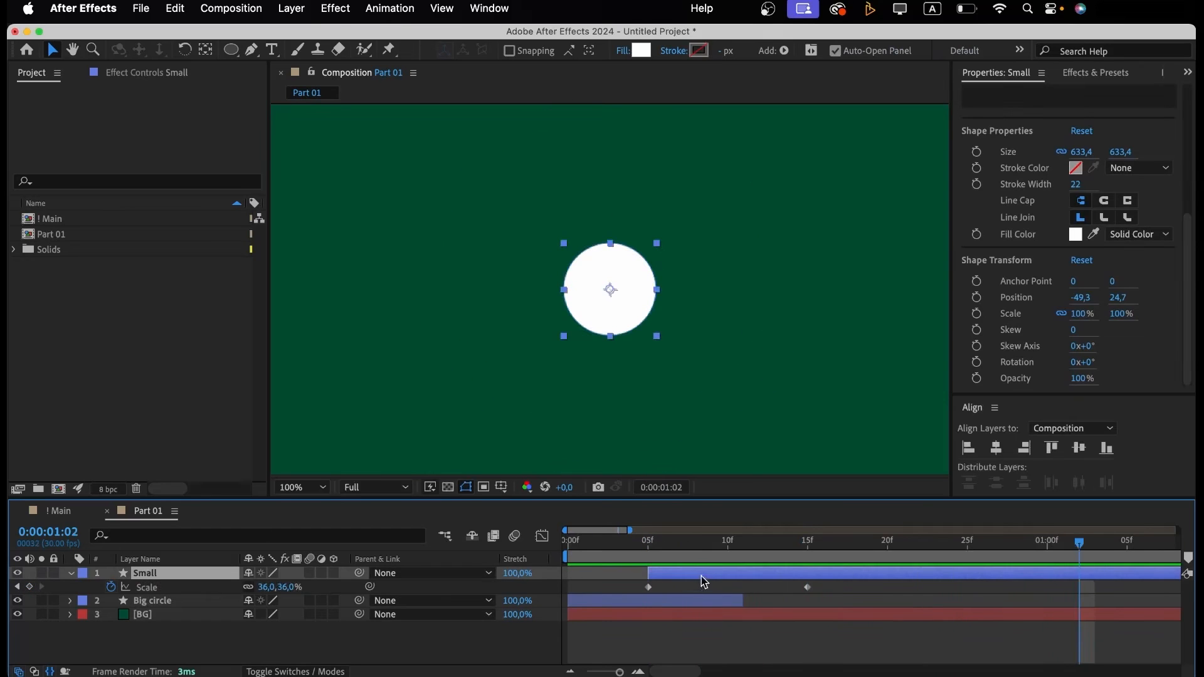
key("space")
Draw a white square about 248 px wide over the small circle on a new shape layer with the Rectangle tool.
left_click(230, 52)
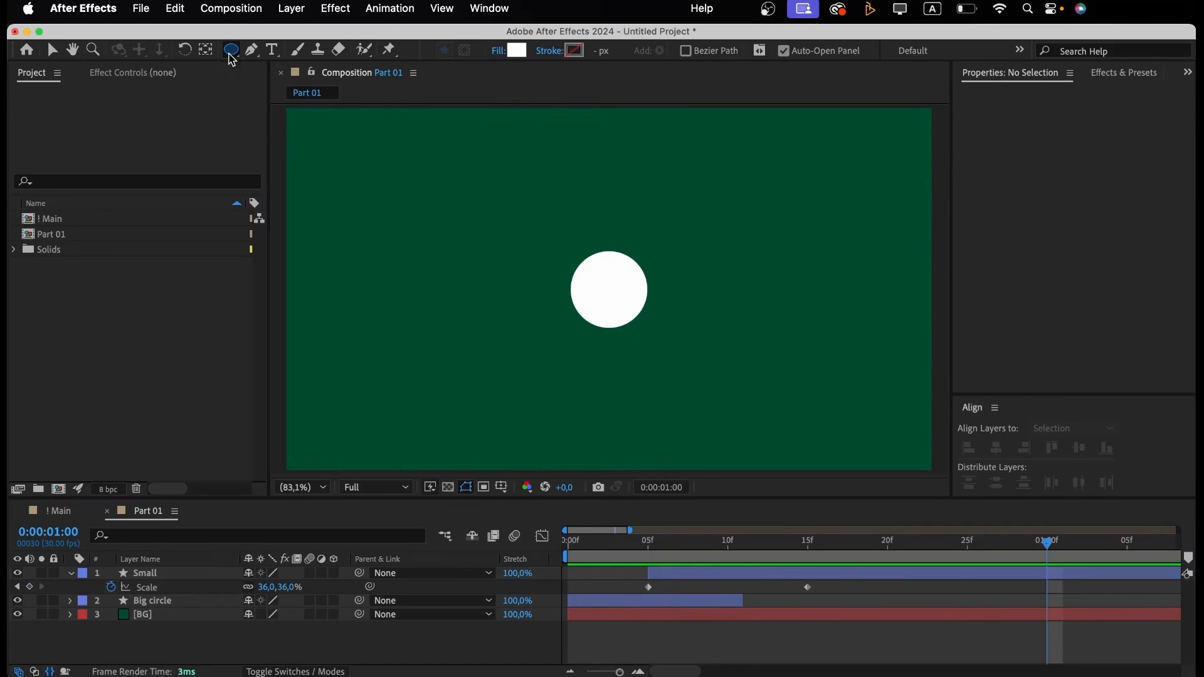
left_click_drag(231, 60, 282, 50)
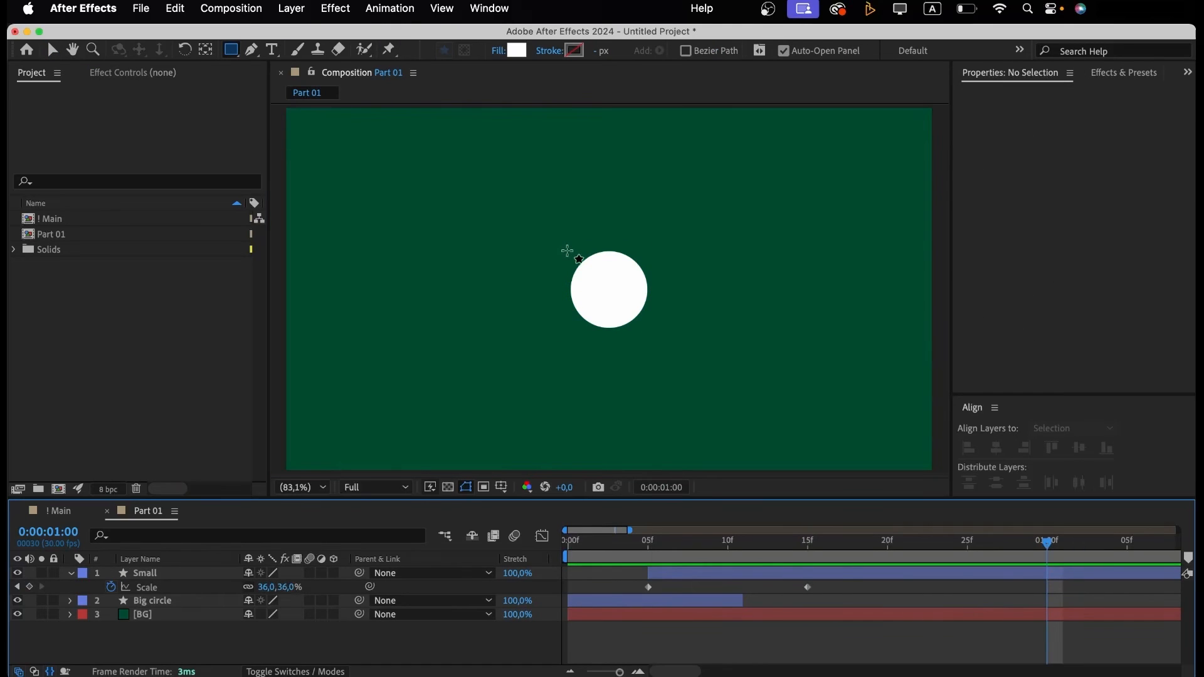
left_click_drag(567, 251, 648, 331)
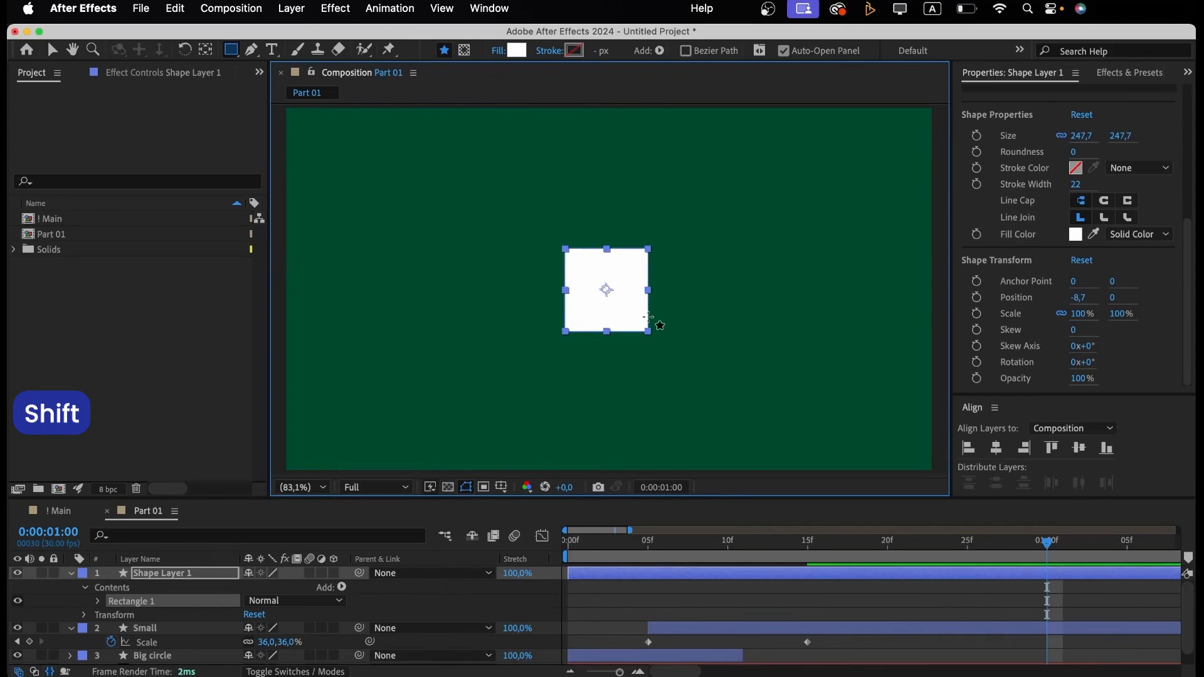
Center the white square horizontally and vertically in the composition.
key("t")
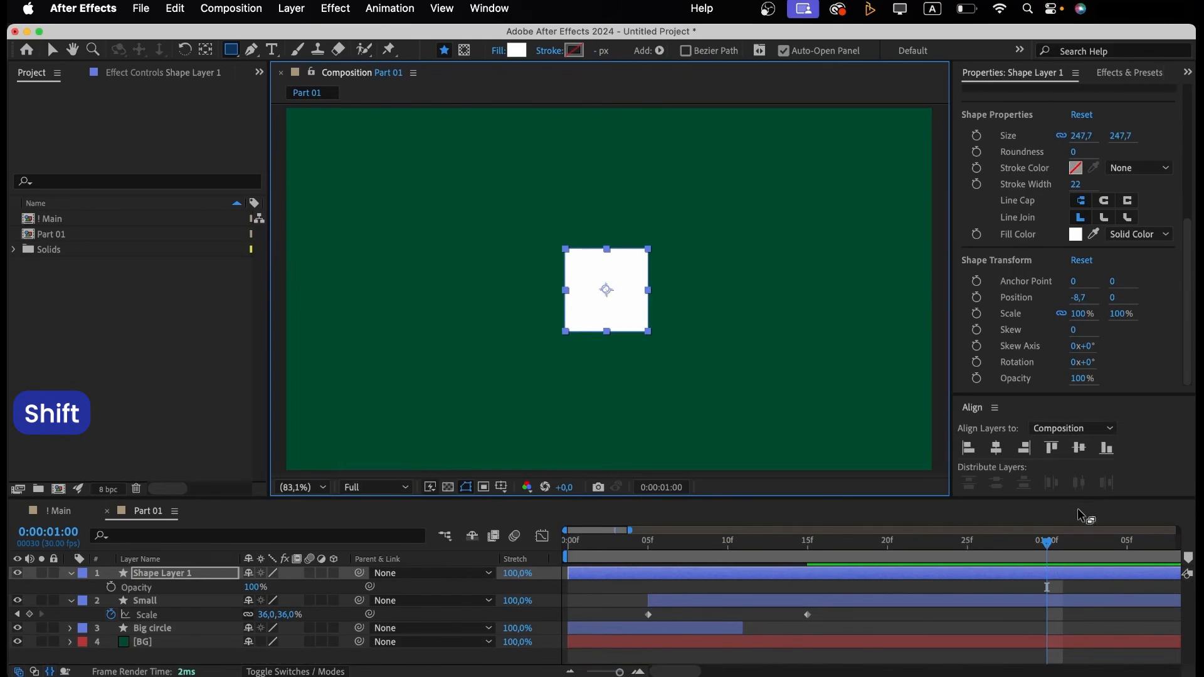
left_click(991, 449)
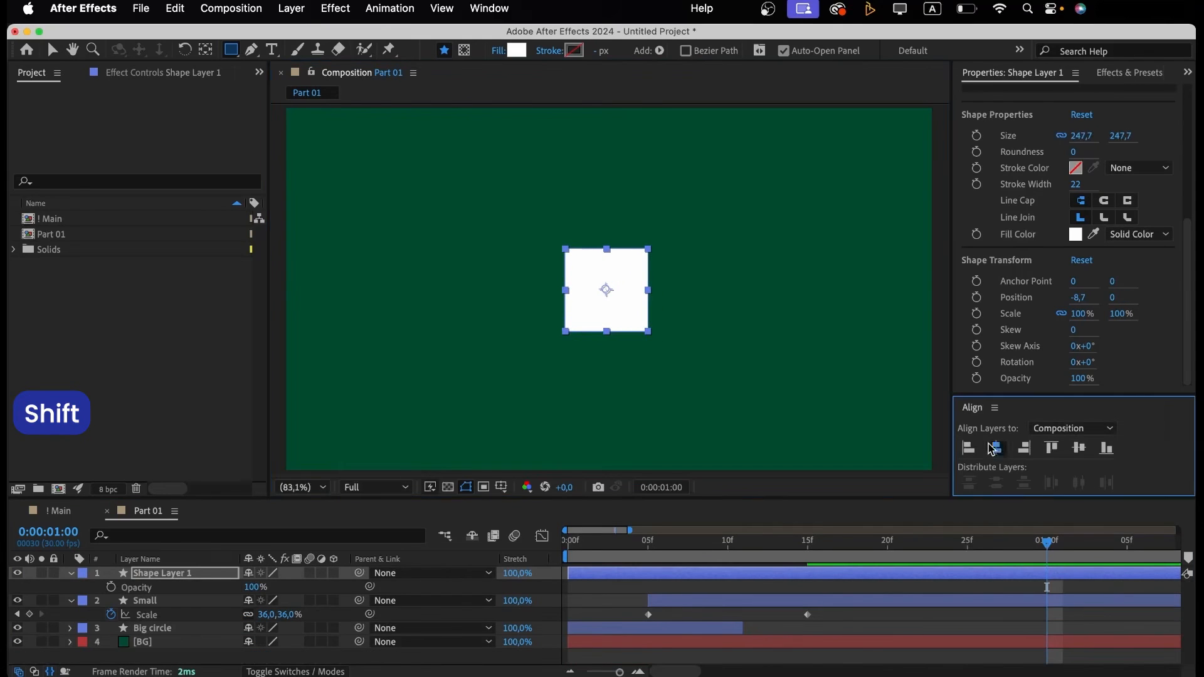
left_click(1080, 454)
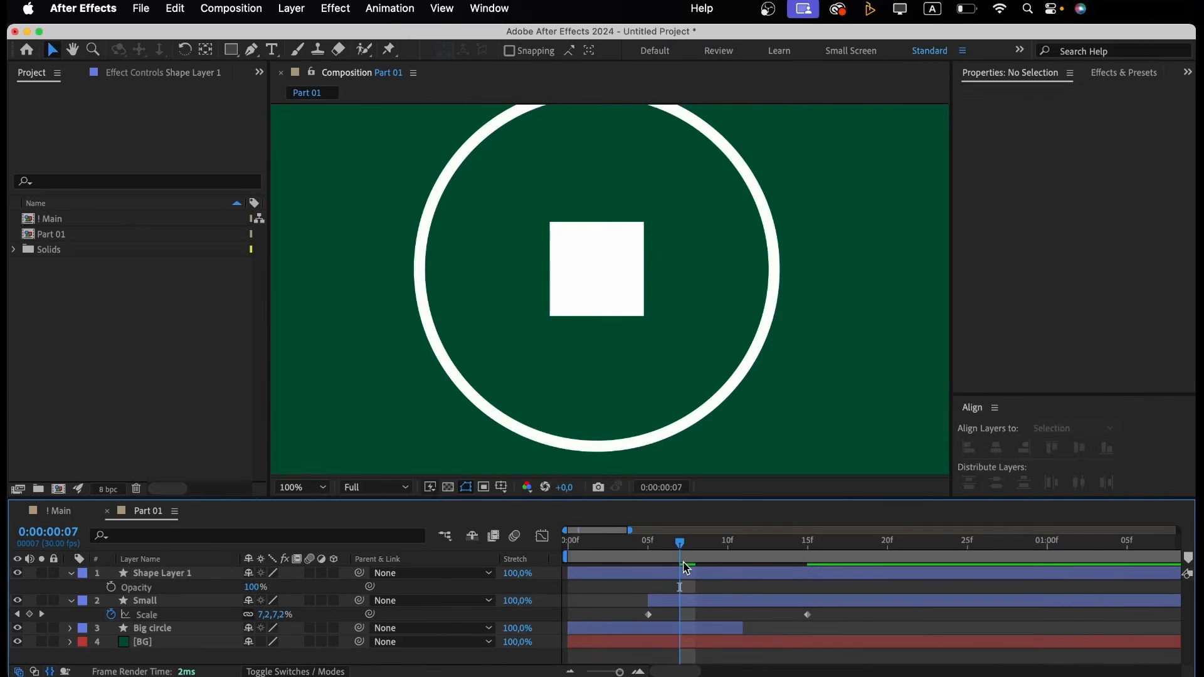
Find the square's rectangle path on Shape Layer 1 by filtering the timeline for "rec" and convert it to a Bezier path.
left_click(685, 573)
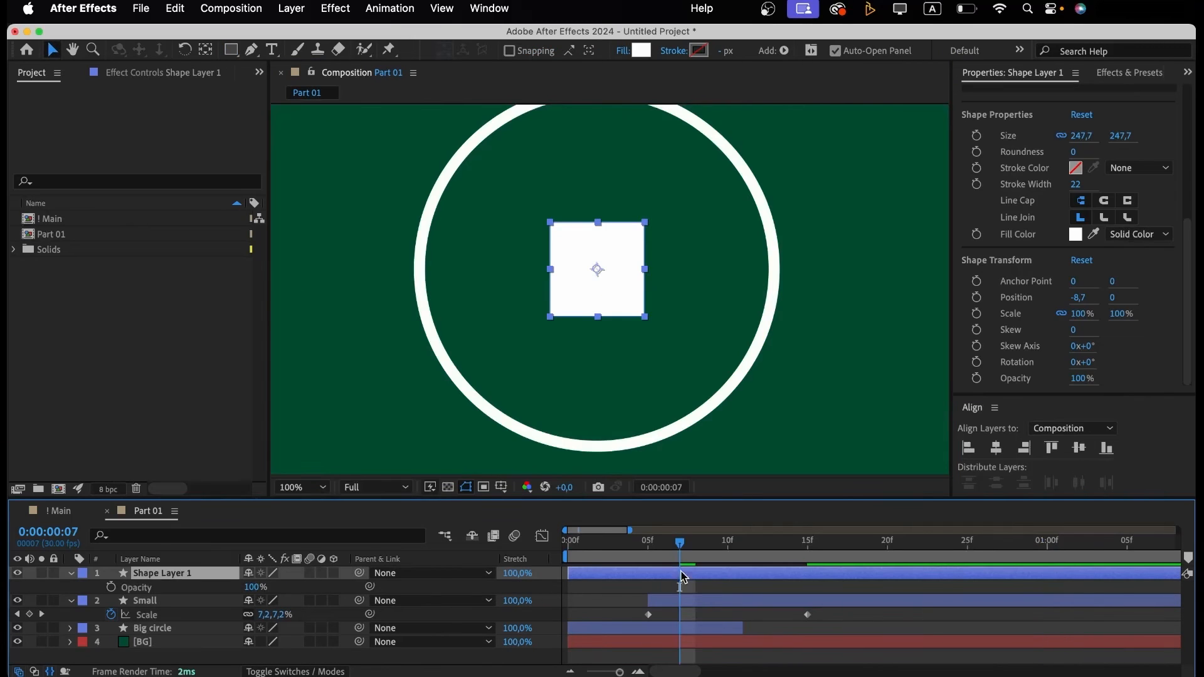
left_click(144, 536)
type("rec")
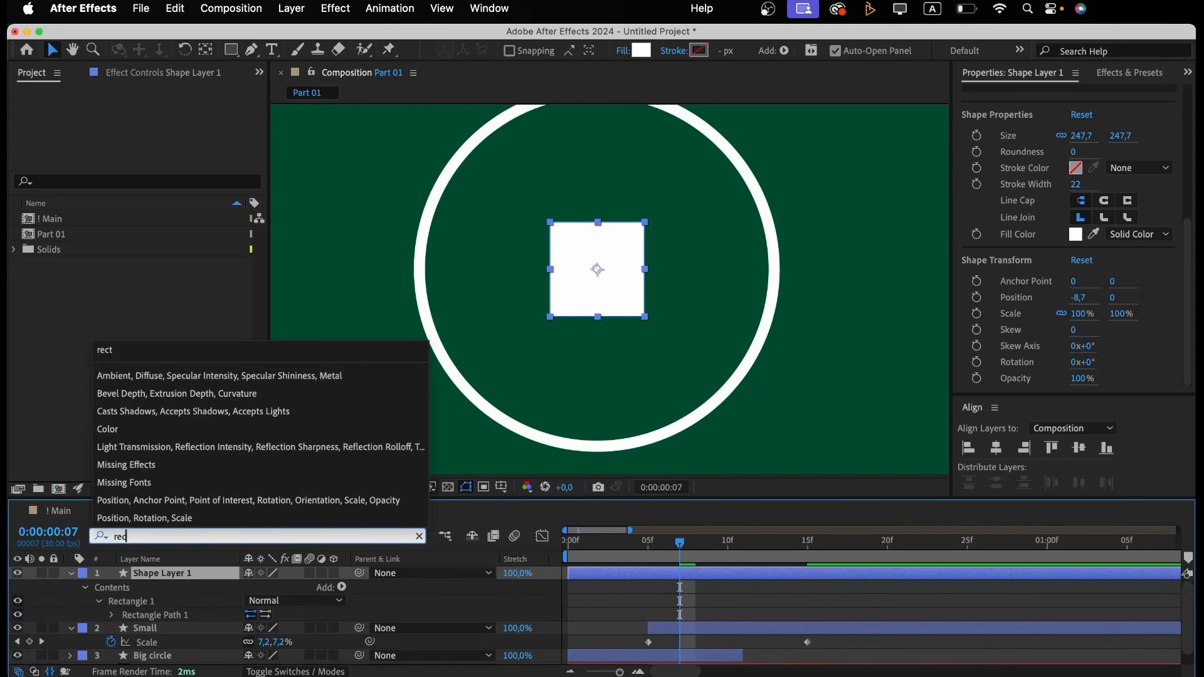
right_click(151, 616)
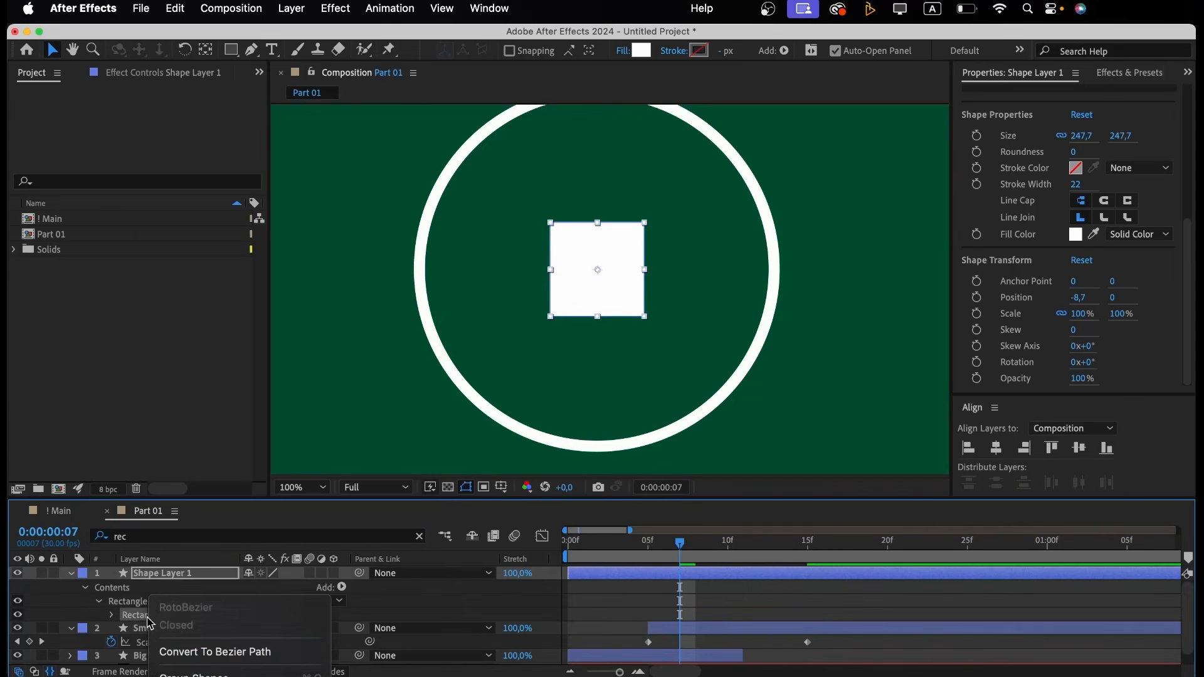
left_click(194, 652)
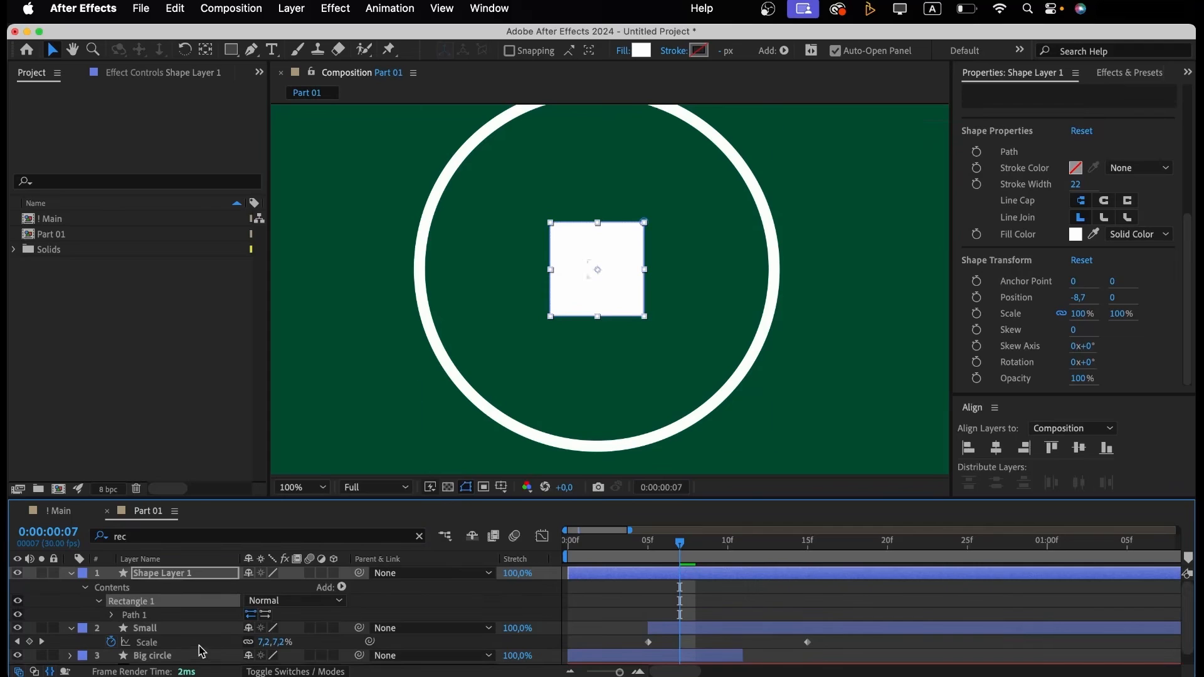
Set a Path keyframe for the square on Shape Layer 1 at frame 15.
left_click(111, 615)
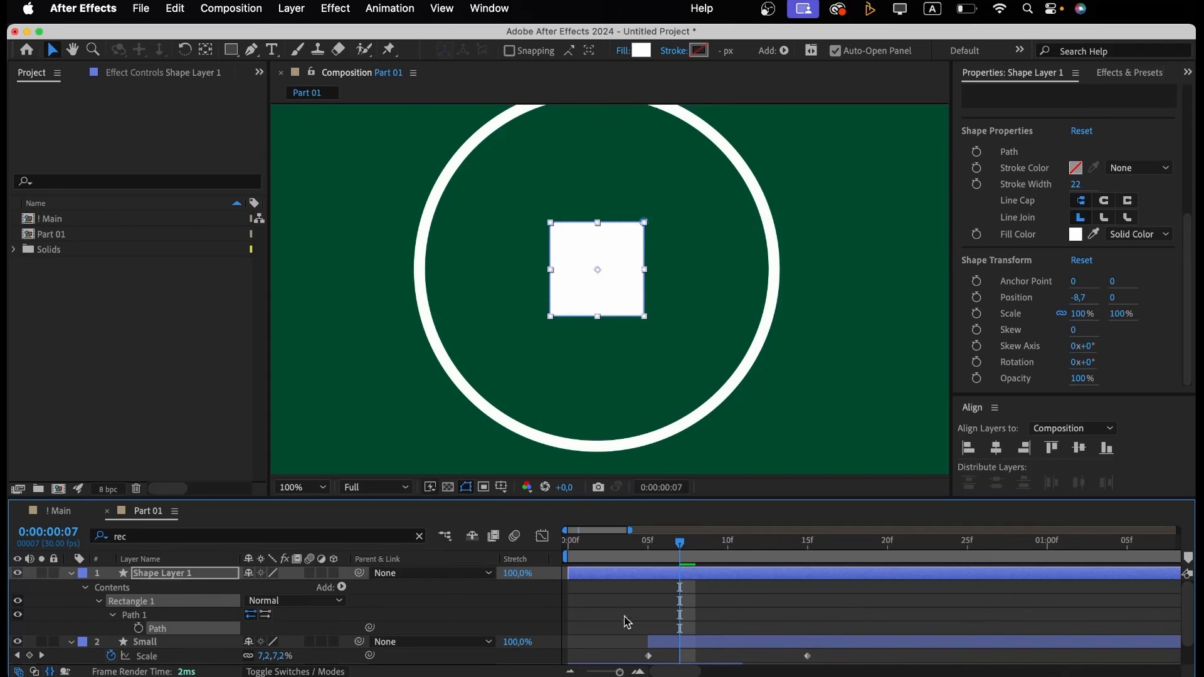
left_click(809, 559)
left_click(139, 628)
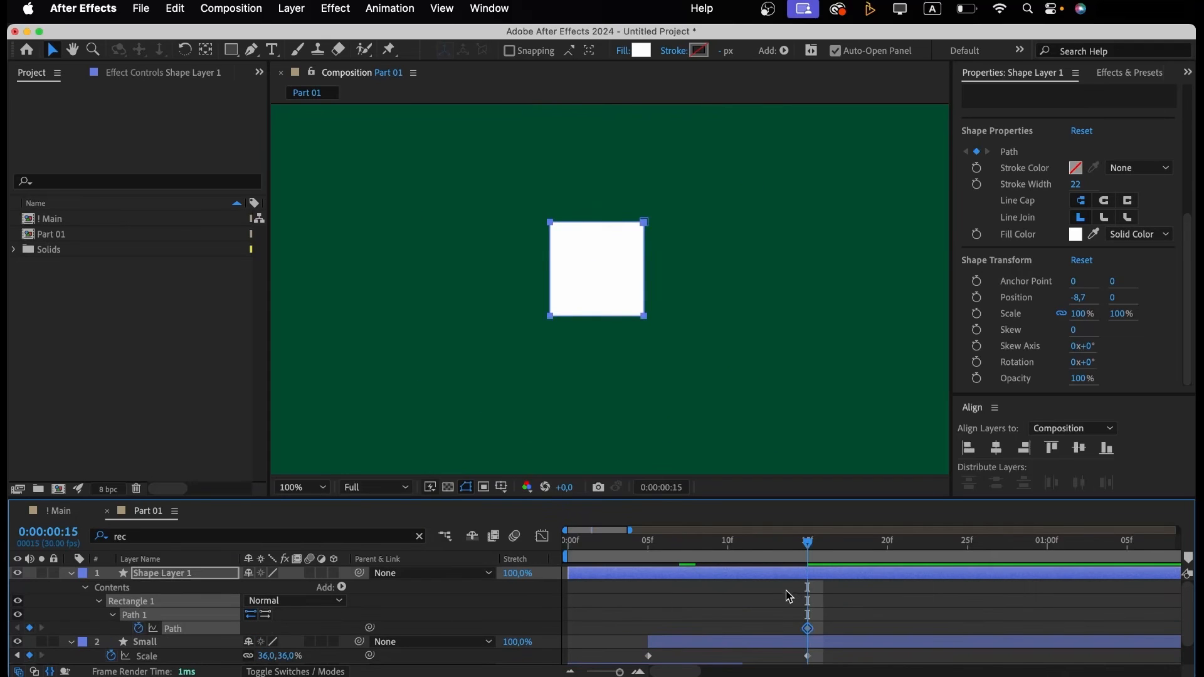
Find the Small layer's ellipse path by filtering the timeline for "ell" and convert it to a Bezier path.
scroll(789, 596, "down", 2)
left_click(146, 617)
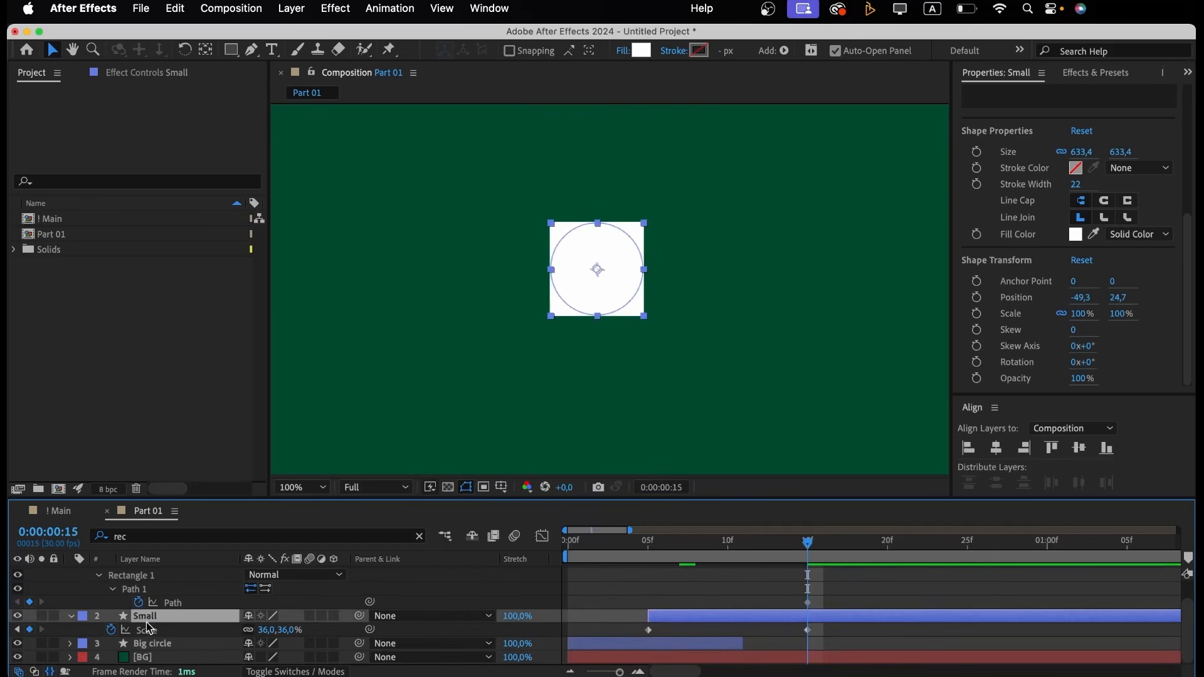
left_click(133, 538)
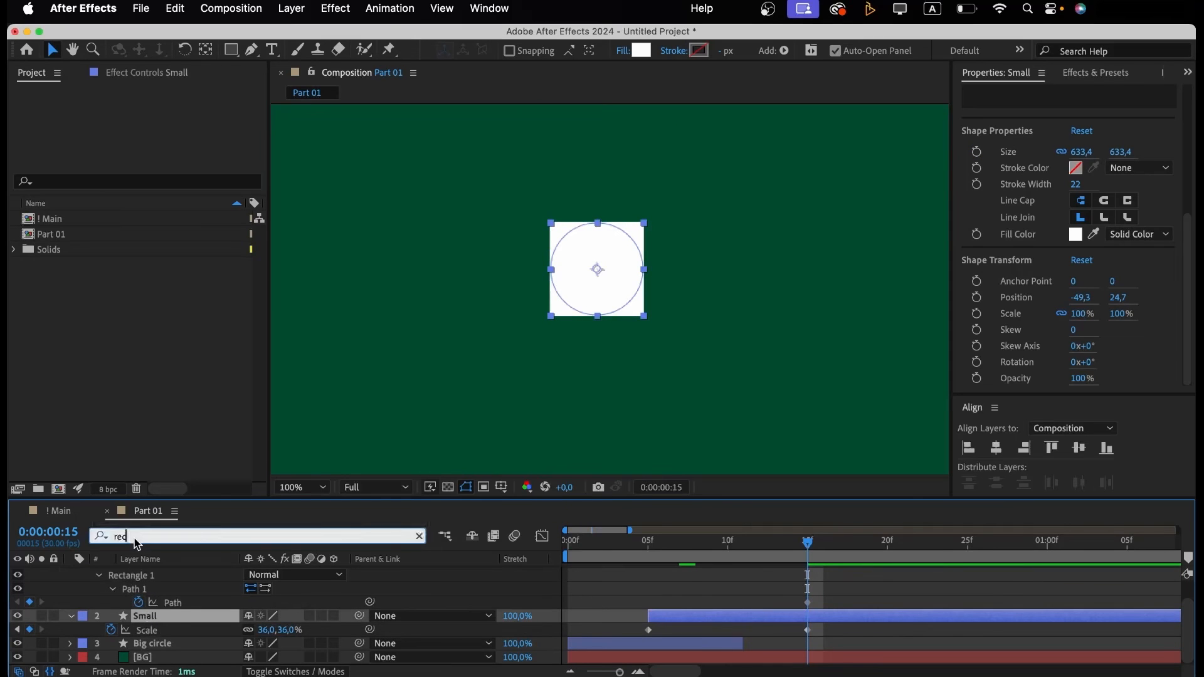
key("BackSpace")
type("ell")
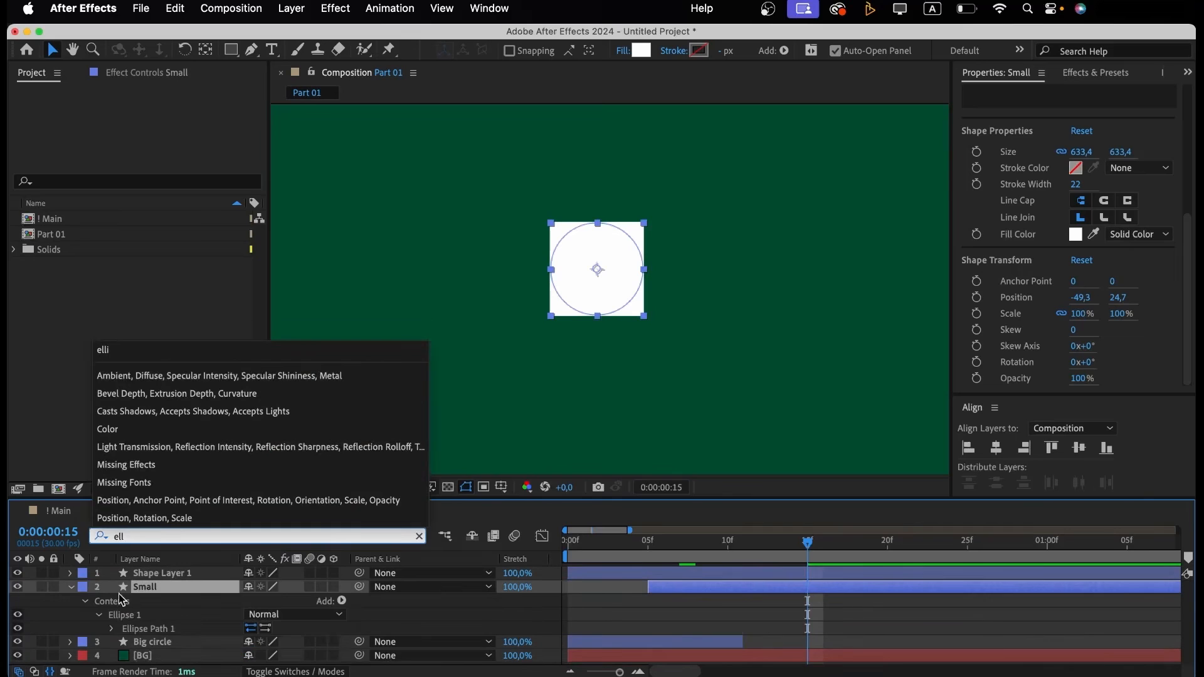
right_click(165, 630)
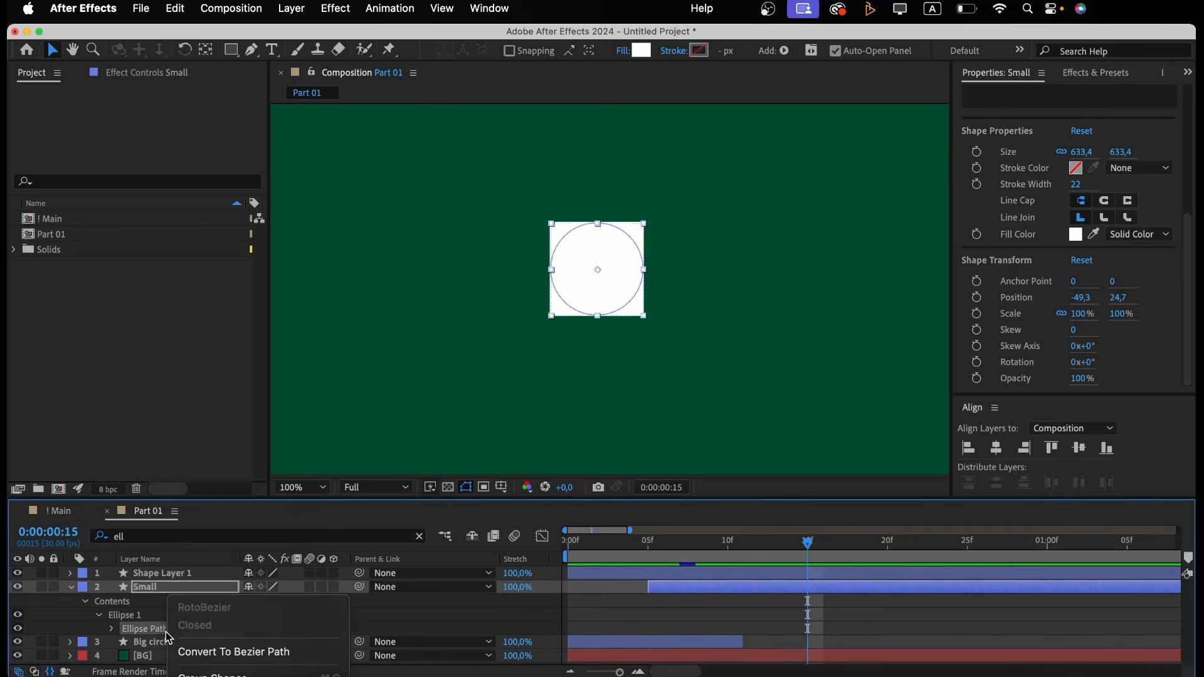
left_click(207, 653)
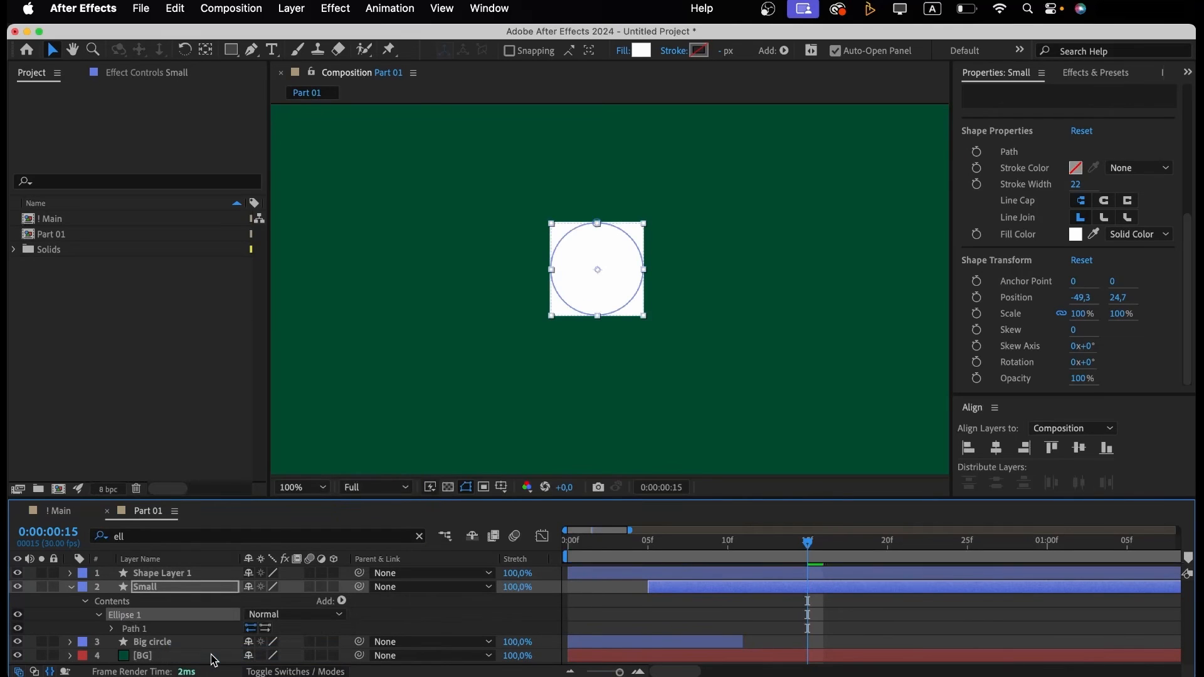
Set a Path keyframe for the Small layer's circle at frame 15 and show only the keyframed properties of both shape layers.
left_click(111, 629)
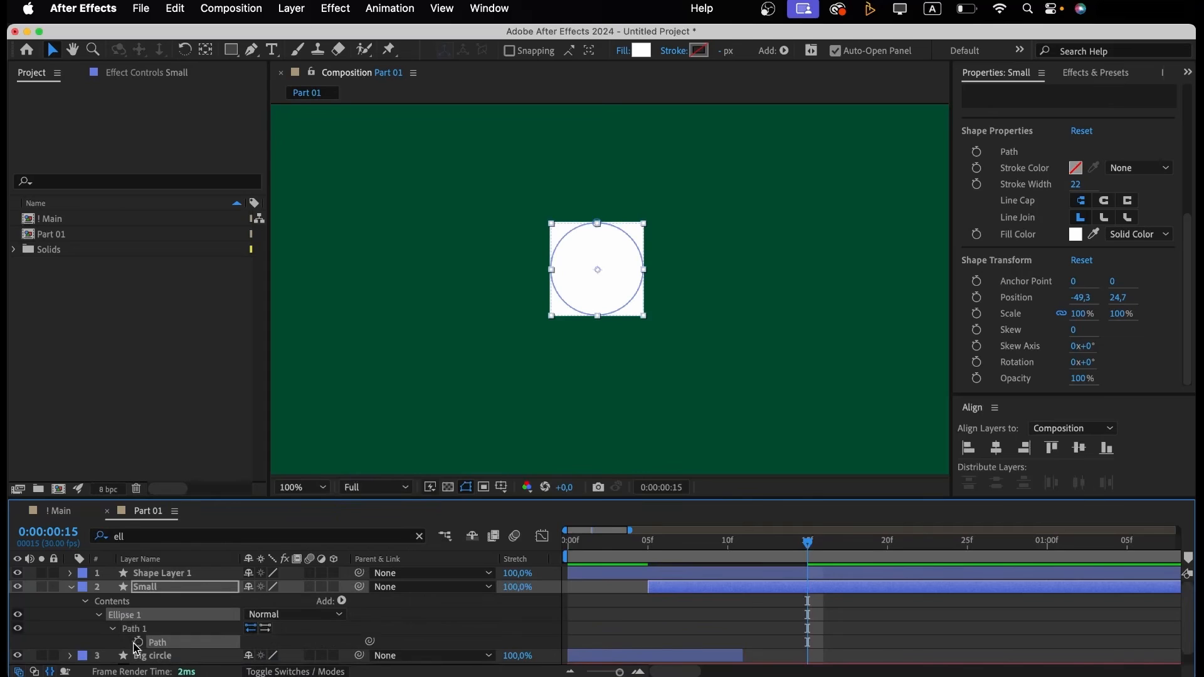
left_click(137, 643)
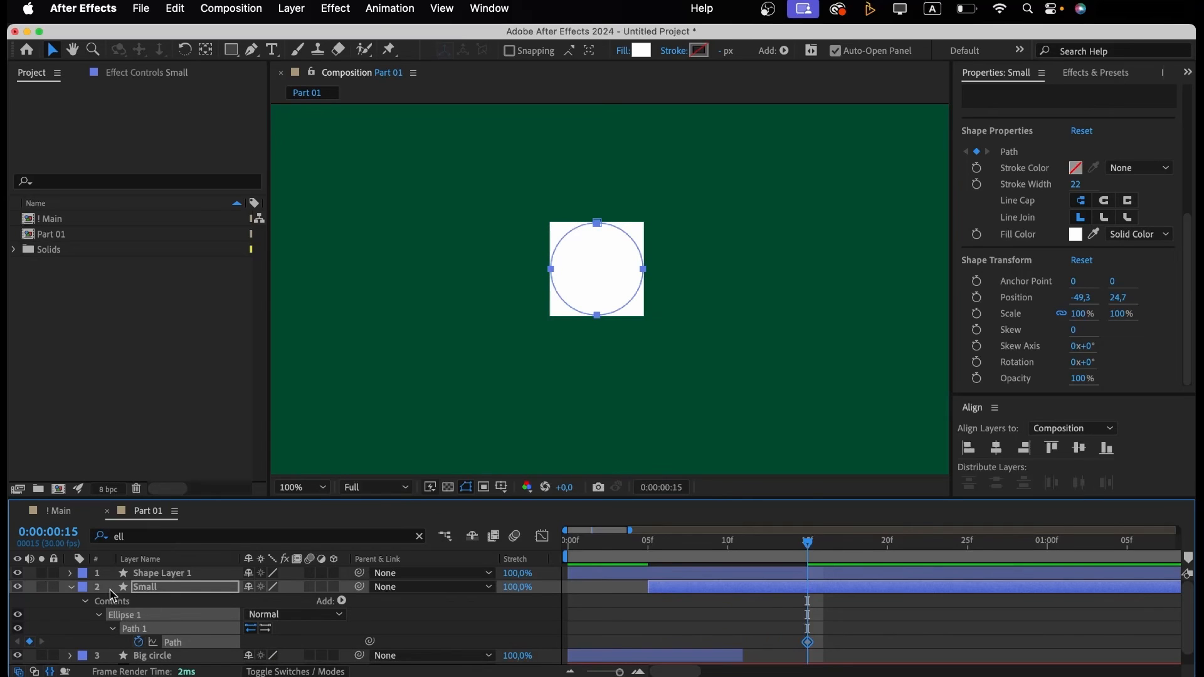
key("u")
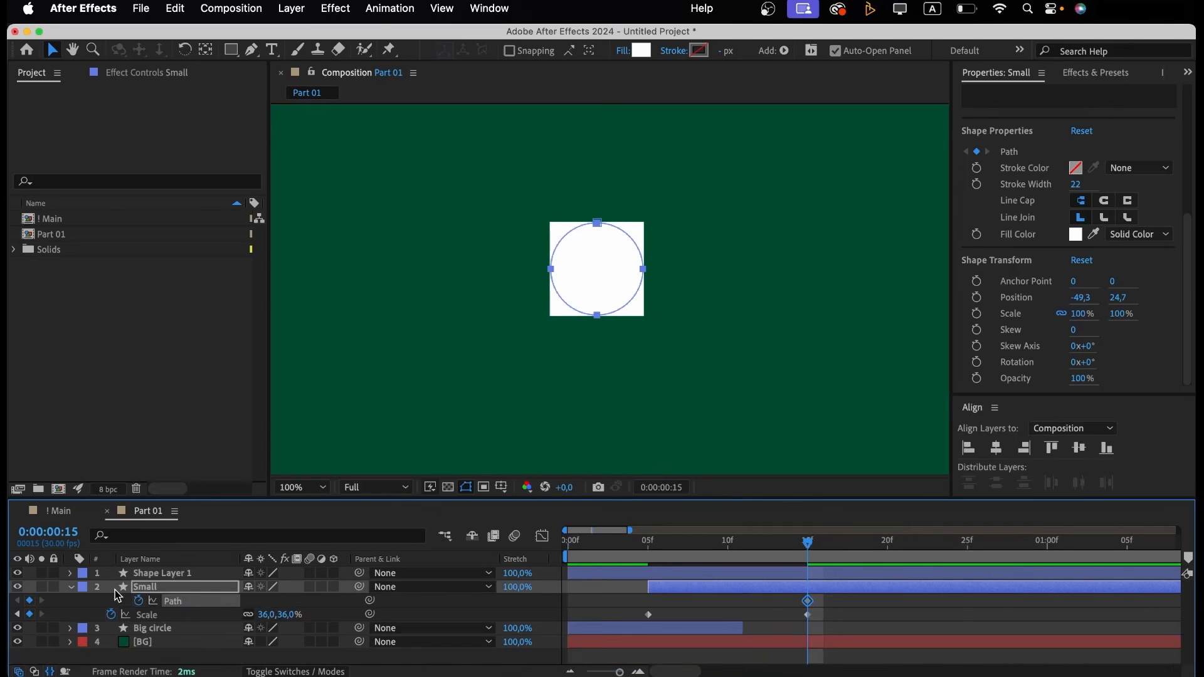
left_click(149, 575)
key("u")
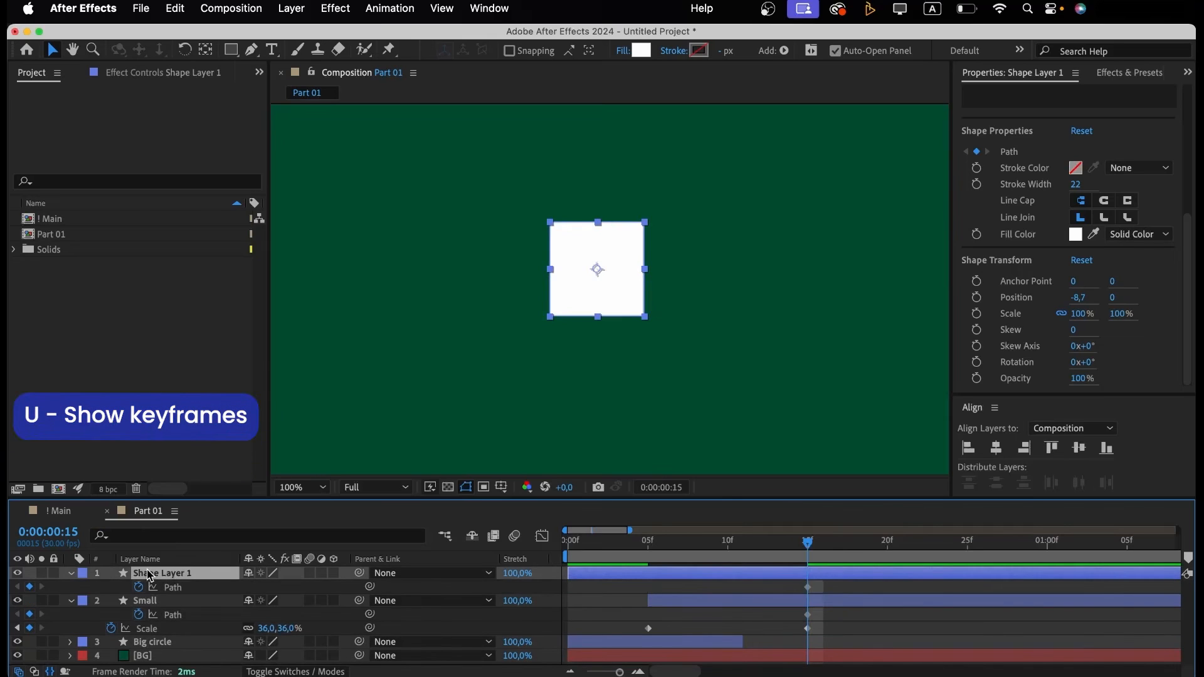
Hide Shape Layer 1, copy its Path keyframe and paste it into the Small layer's Path at 0:00:01:00.
left_click(16, 575)
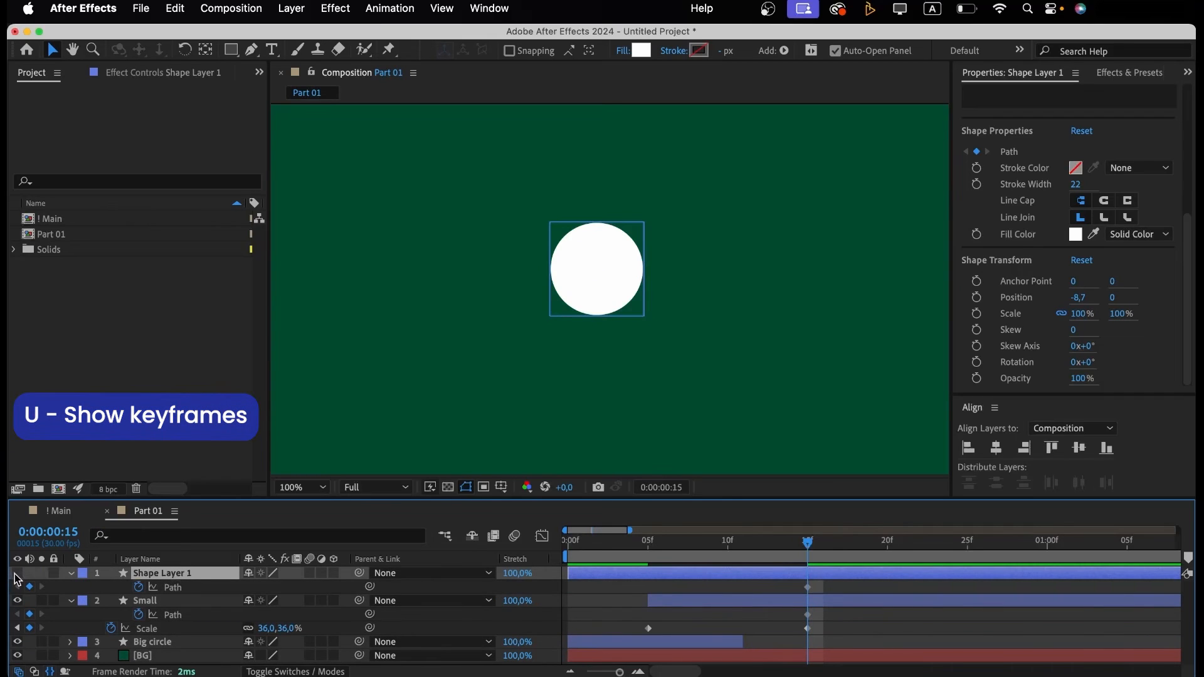
left_click(810, 588)
left_click(807, 587)
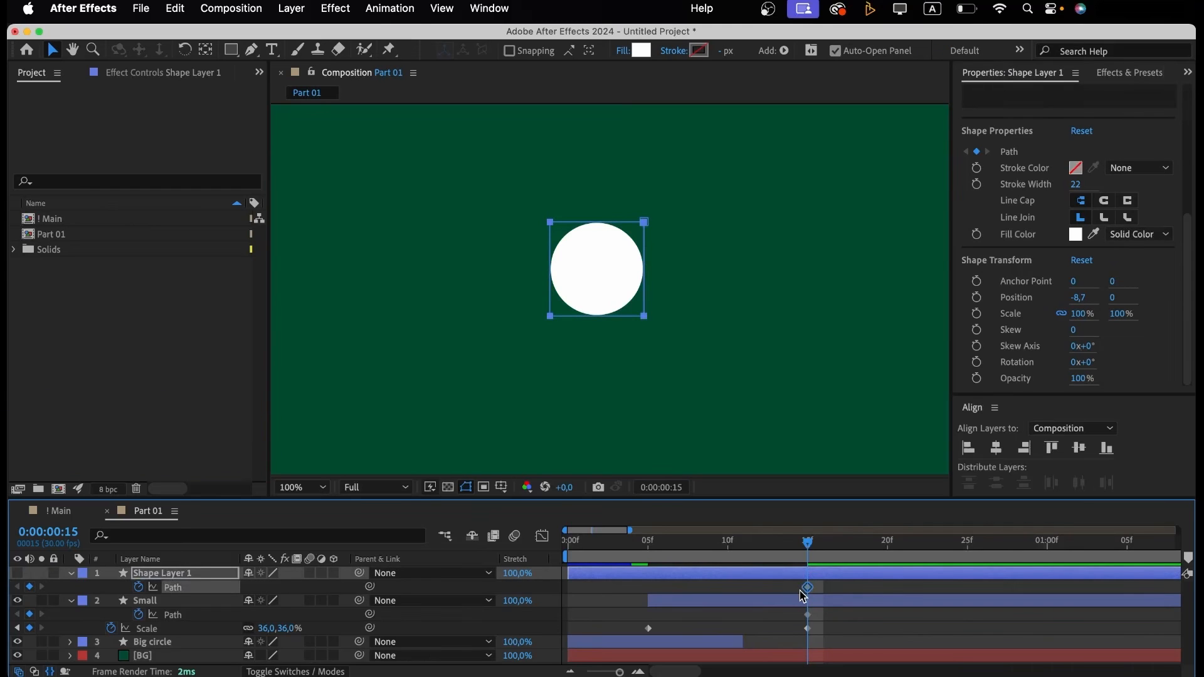
left_click(1046, 543)
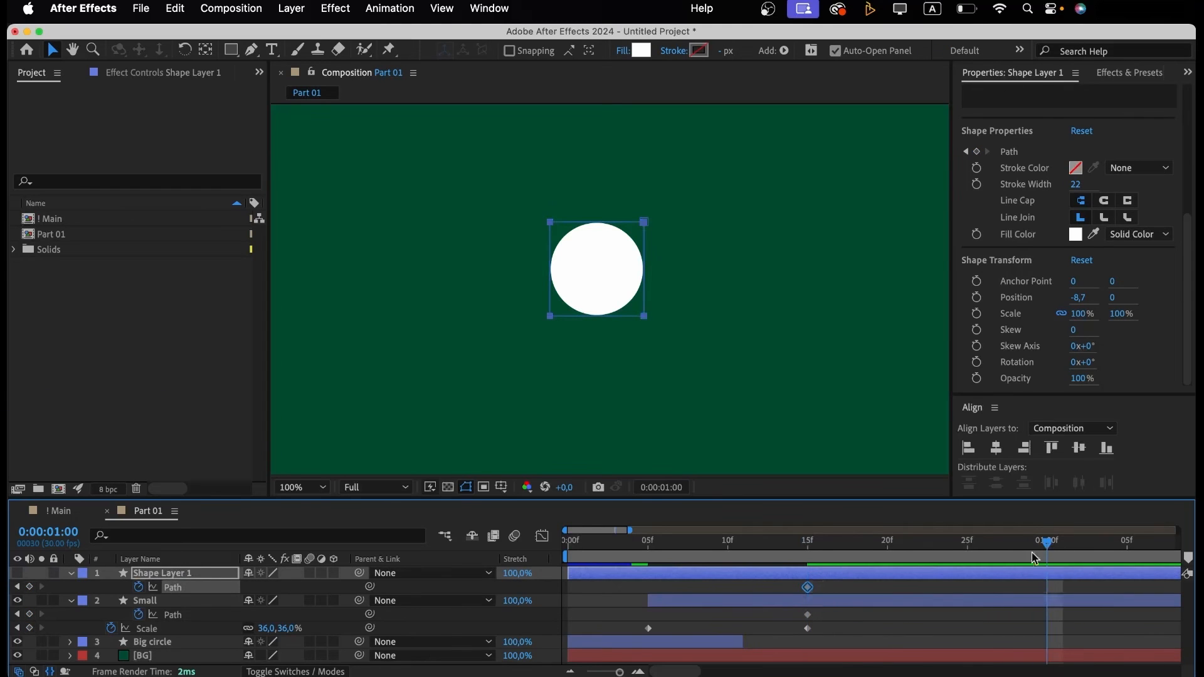
left_click(1013, 604)
left_click(182, 616)
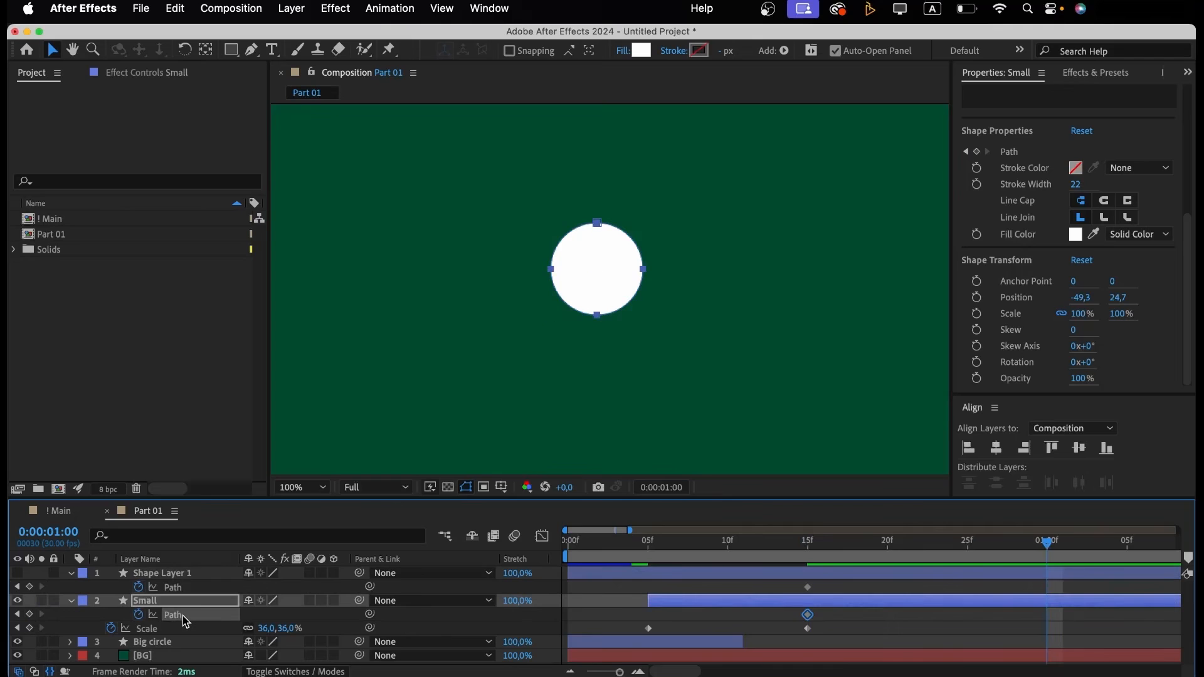
key("super+v")
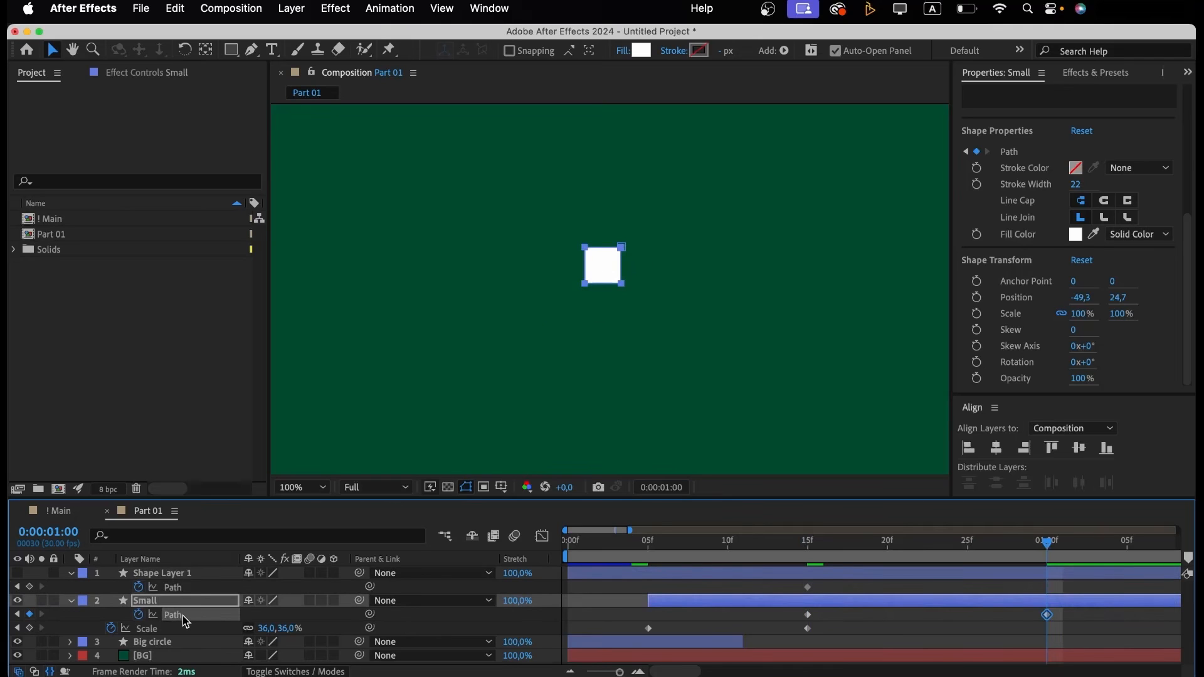
Play back the circle's morph into the square twice, starting at frame 15.
left_click(808, 550)
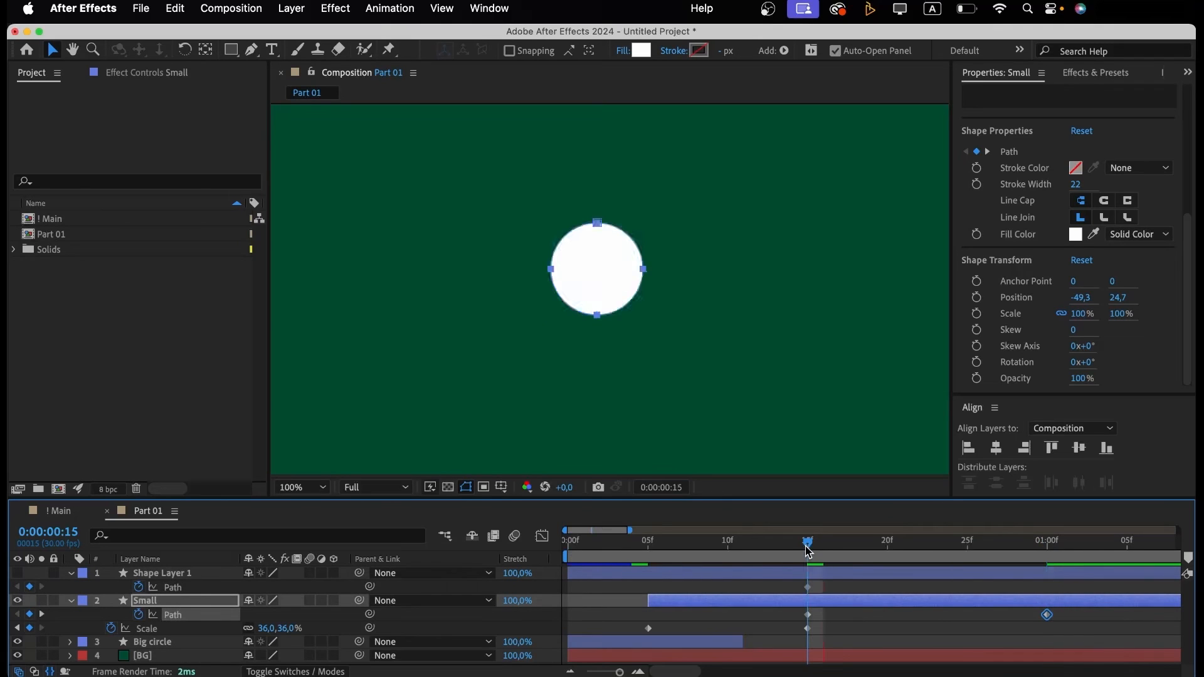
key("space")
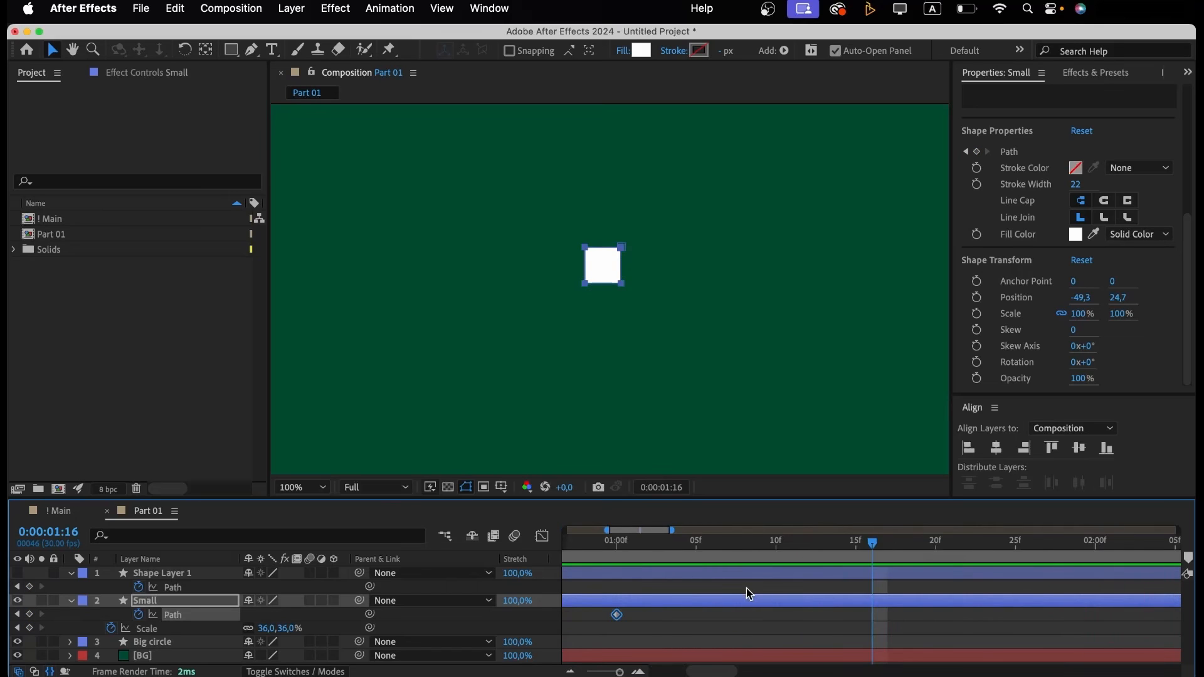
key("space")
left_click(808, 547)
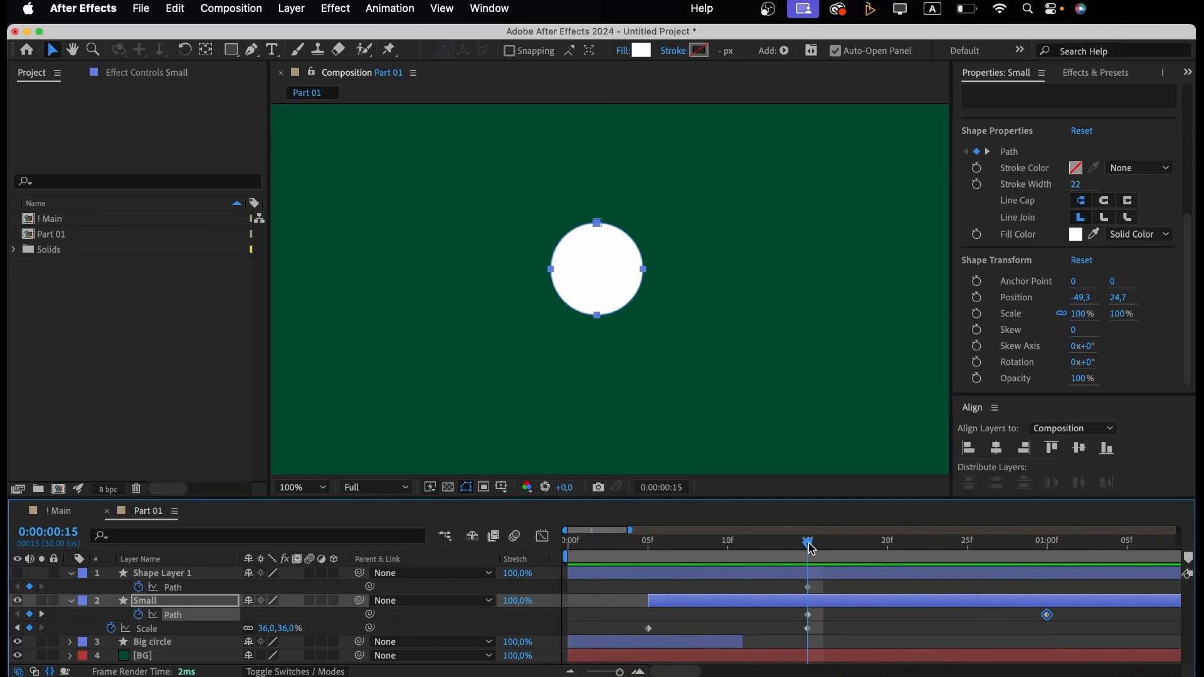
key("space")
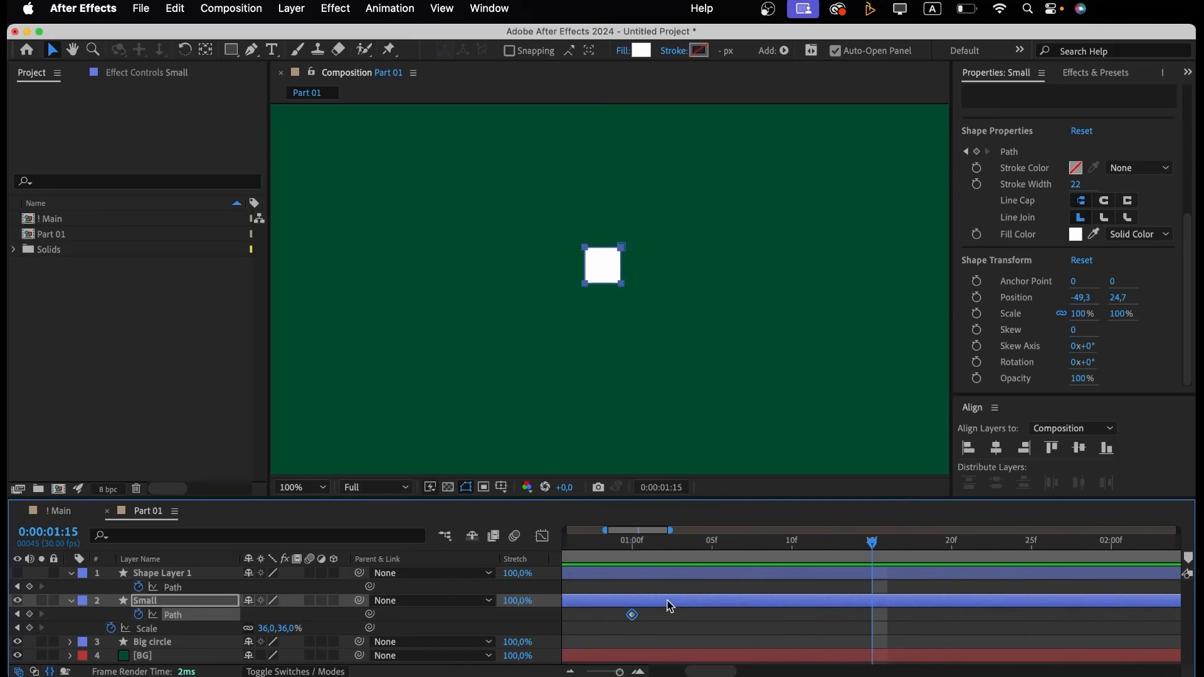
Return to frame 15 and delete Shape Layer 1.
scroll(670, 605, "left", 10)
left_click(805, 565)
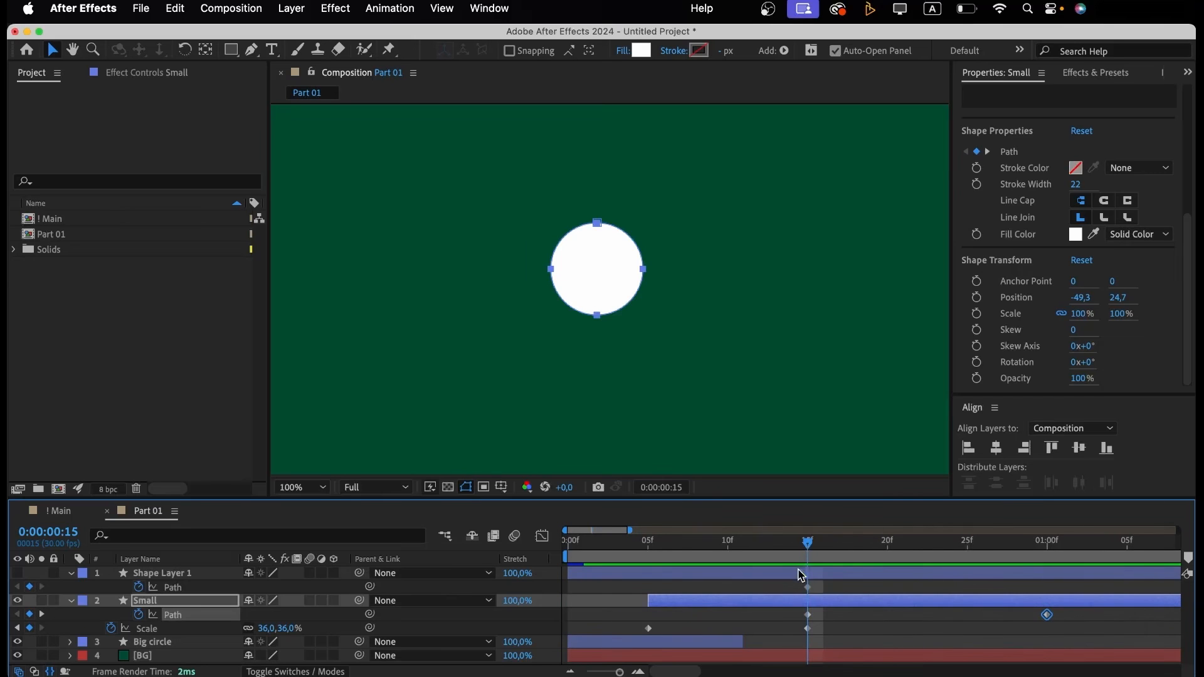
left_click(801, 573)
key("Delete")
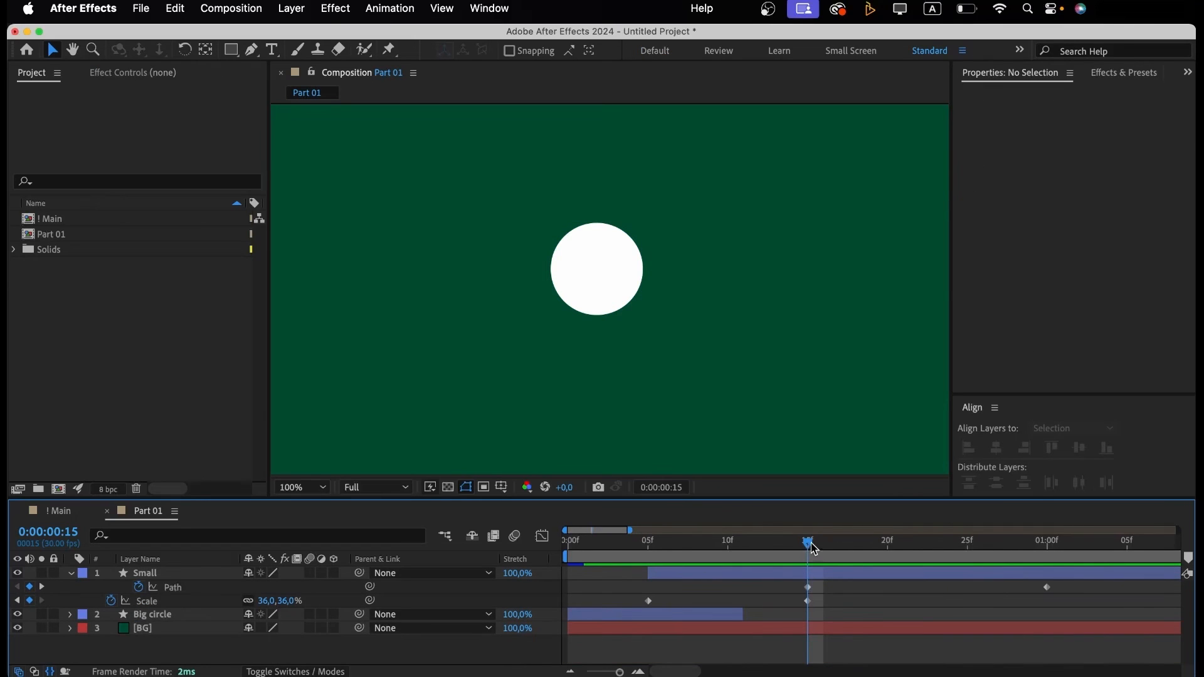
Animate the Small layer's rotation from 0° at frame 15 to 45° at 0:00:01:00.
key("r")
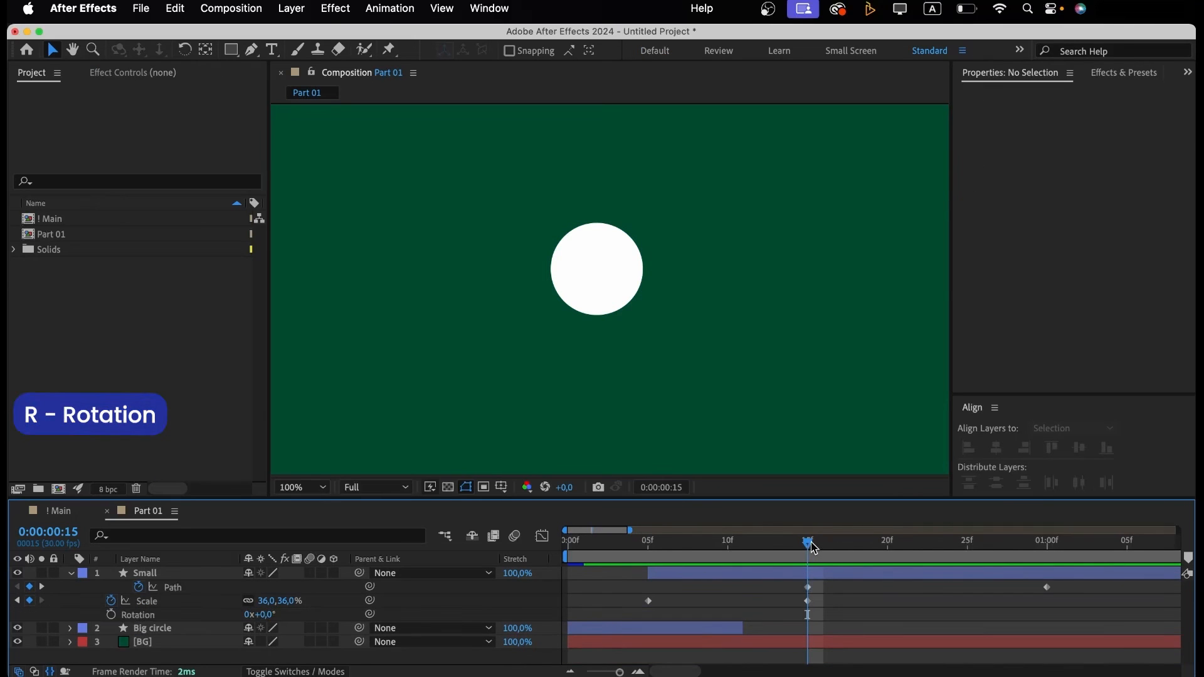
left_click(110, 615)
left_click(1051, 544)
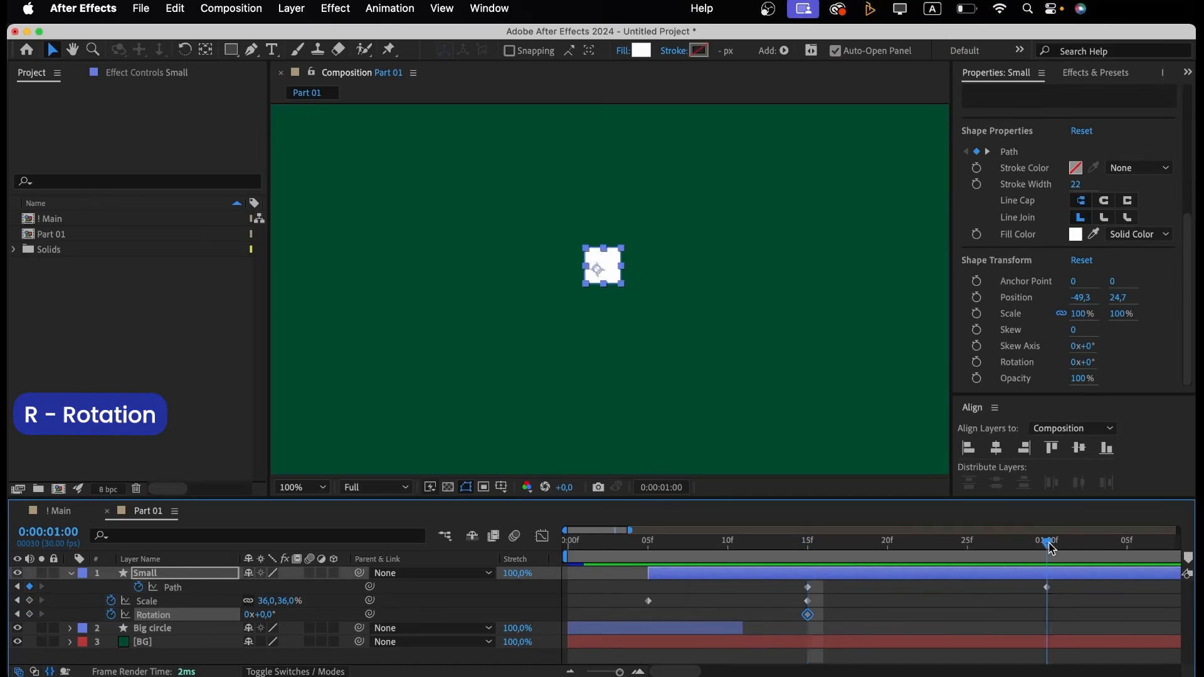
left_click(277, 615)
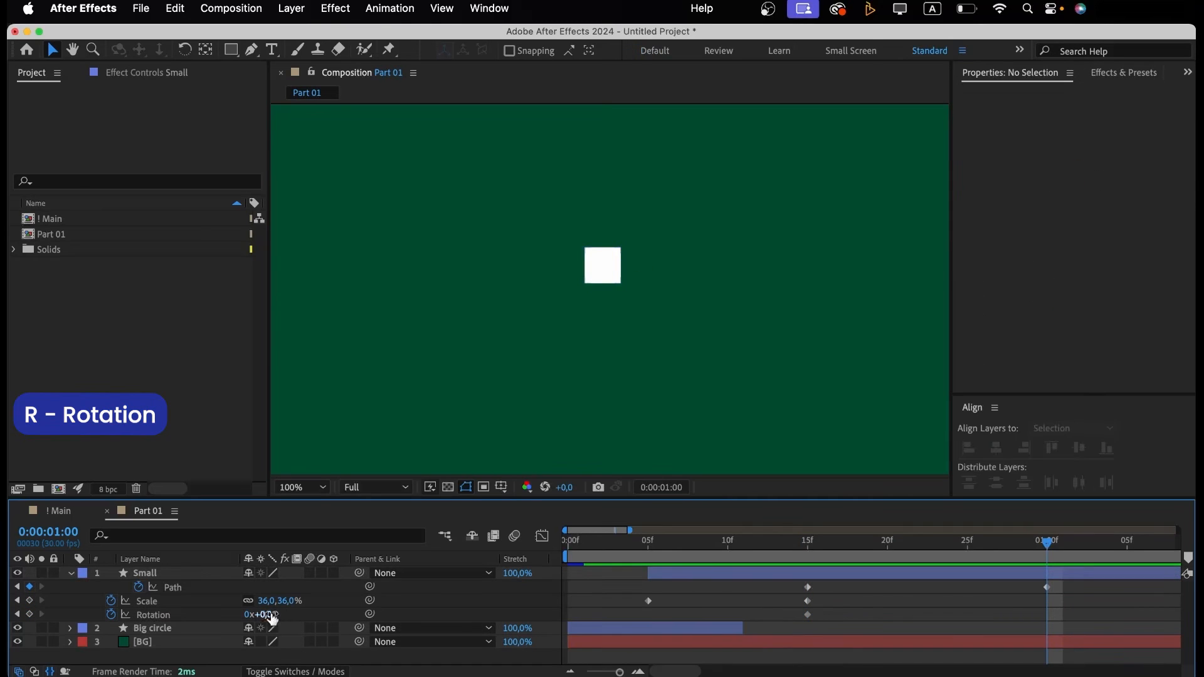
left_click(271, 616)
type("45")
key("Return")
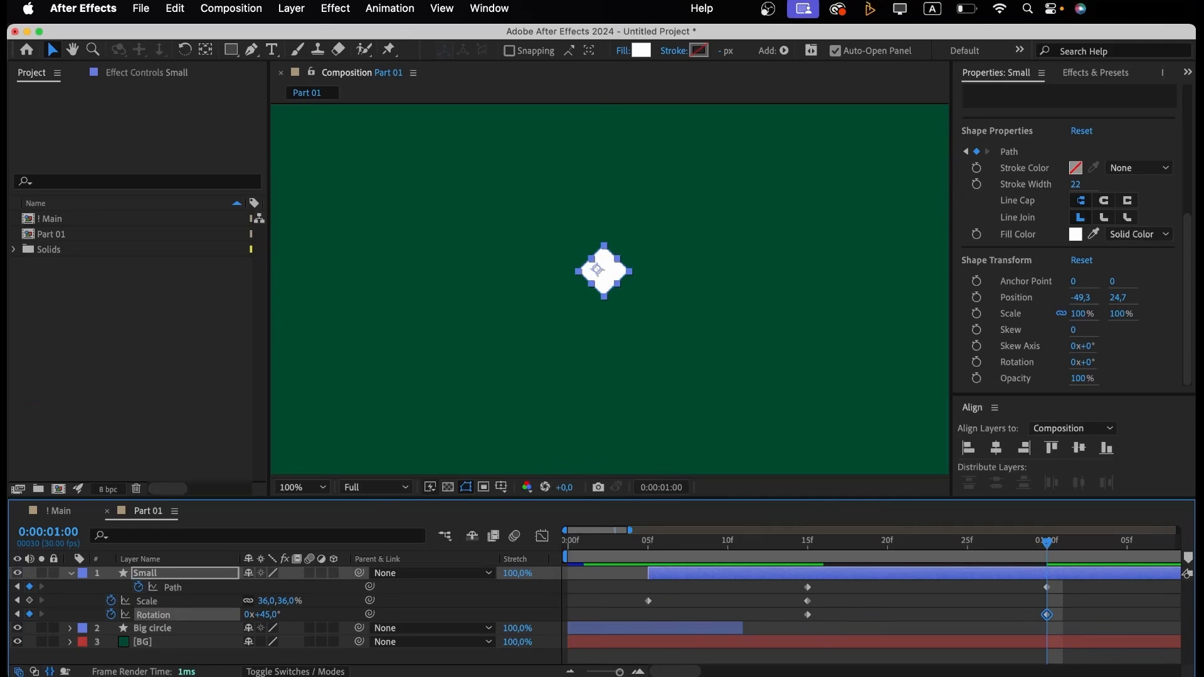
Set the composition view to Fit up to 200% and play back the rotating morph from frame 15.
left_click(320, 488)
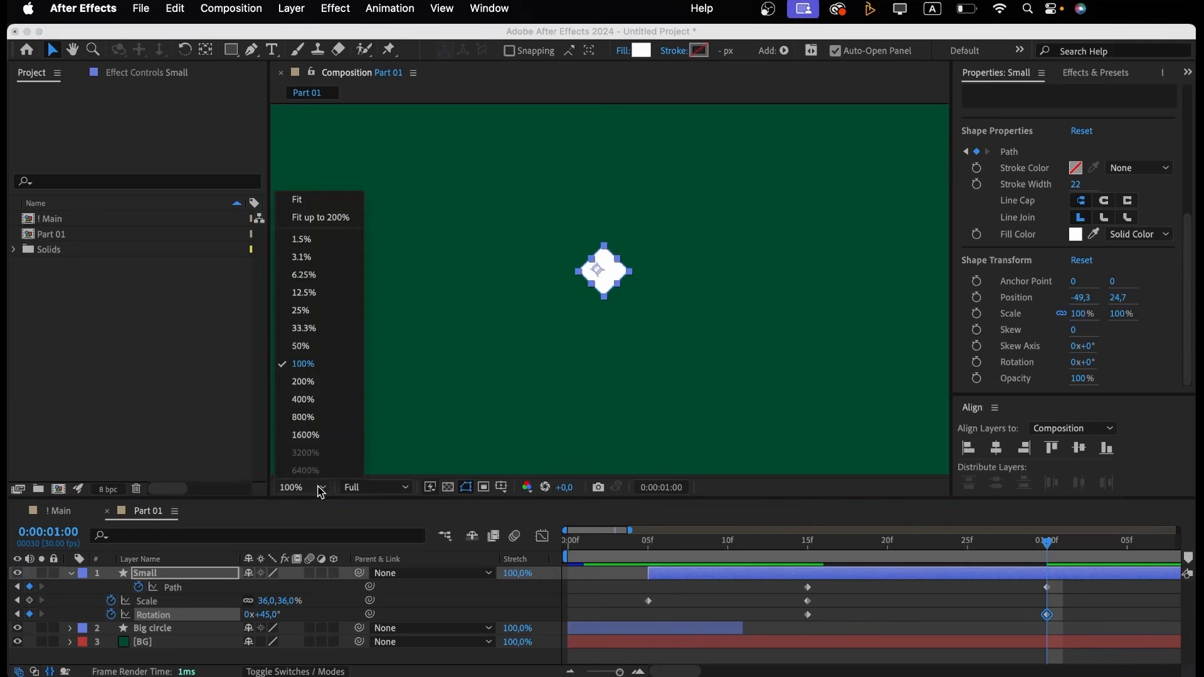
left_click(338, 218)
left_click(809, 557)
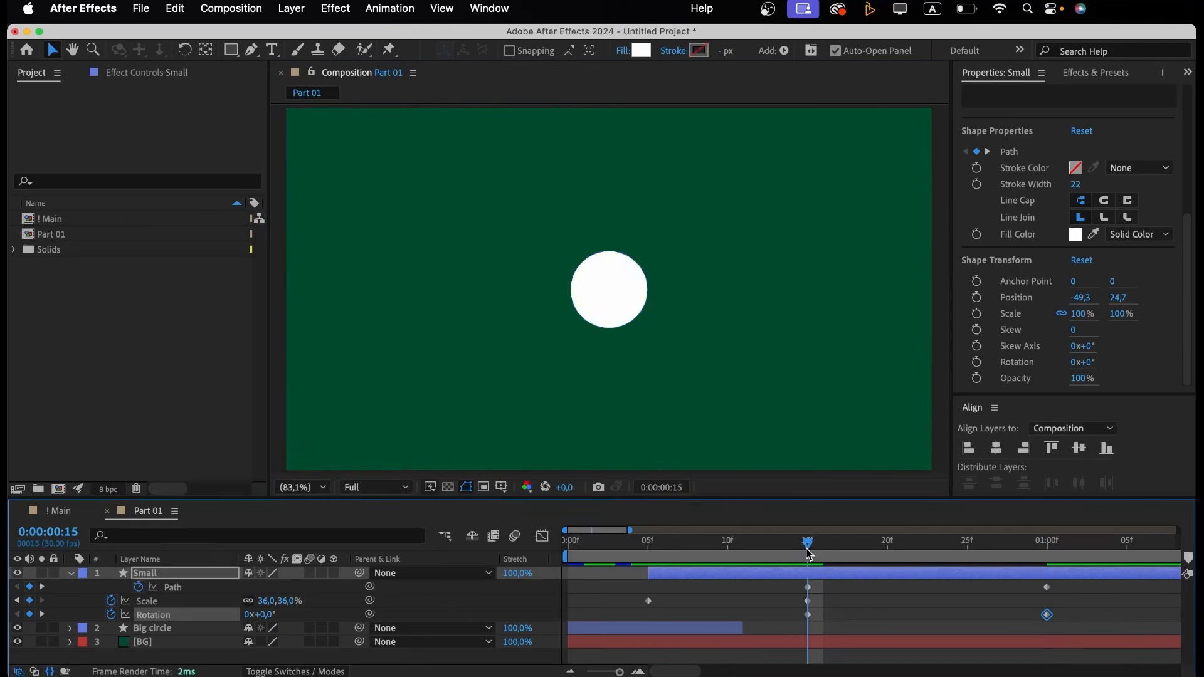
key("space")
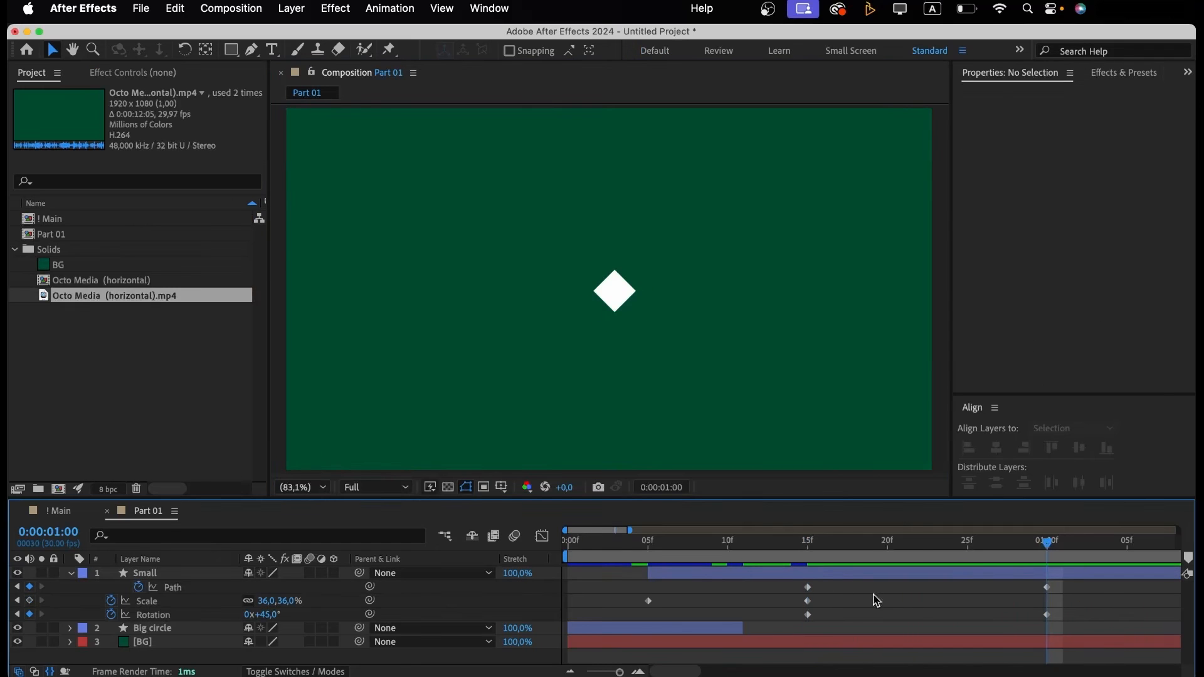
Set the Small layer's scale to 25% at 0:00:01:00.
left_click(807, 543)
left_click_drag(805, 546, 1051, 568)
left_click(270, 602)
type("25")
Duplicate the Small layer and add Position keyframes to both copies at frame 15.
left_click(729, 574)
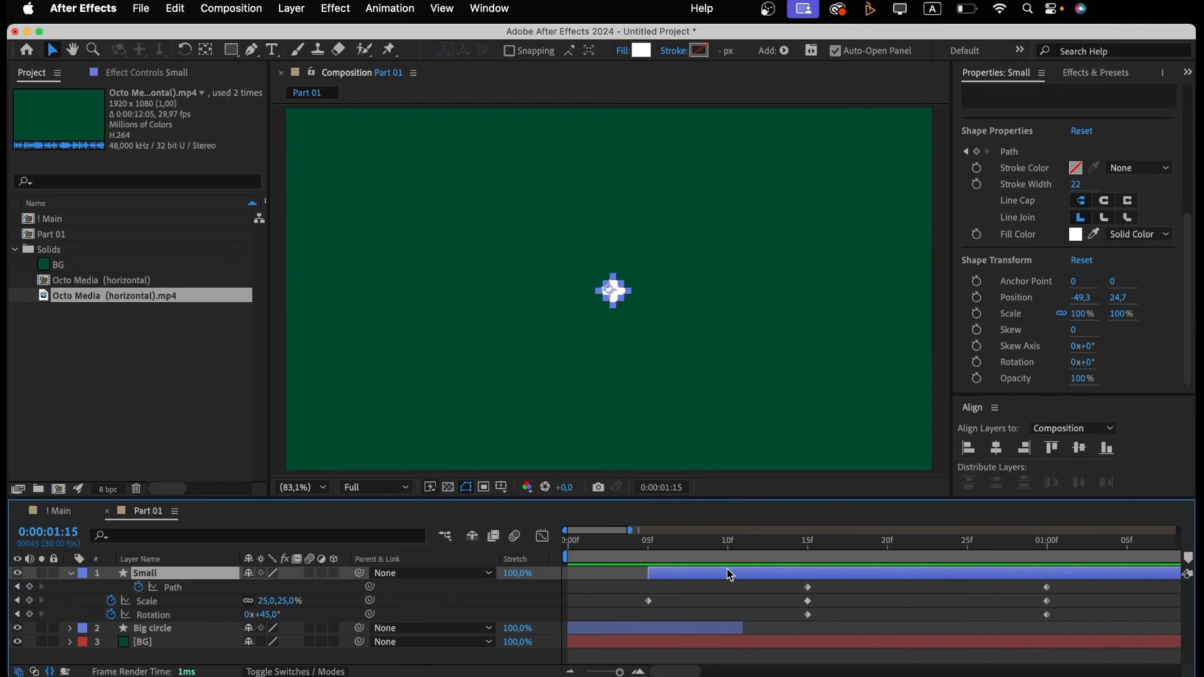
key("super+d")
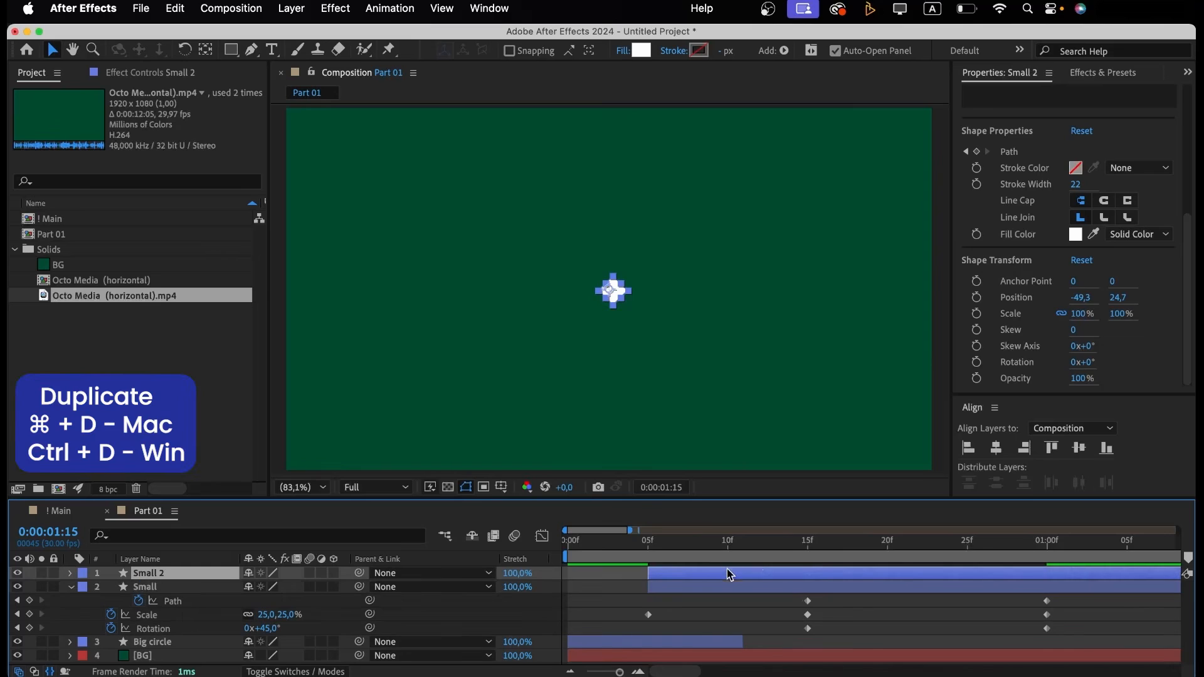
left_click(804, 545)
left_click(792, 588, "shift")
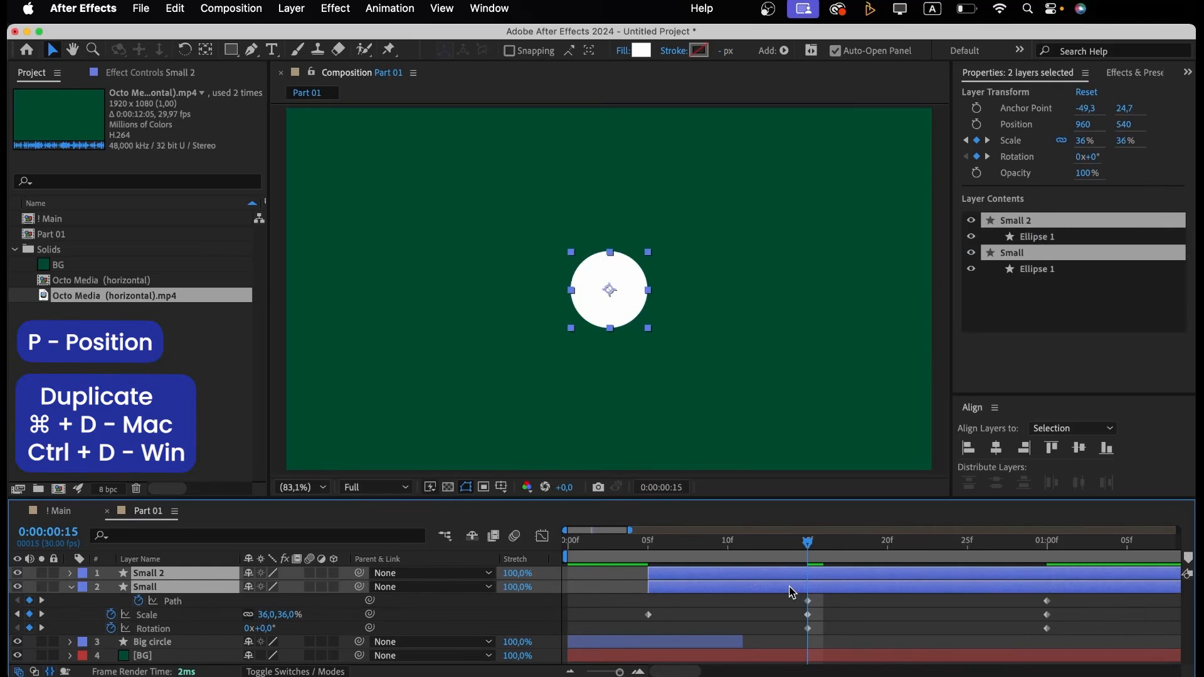
key("p")
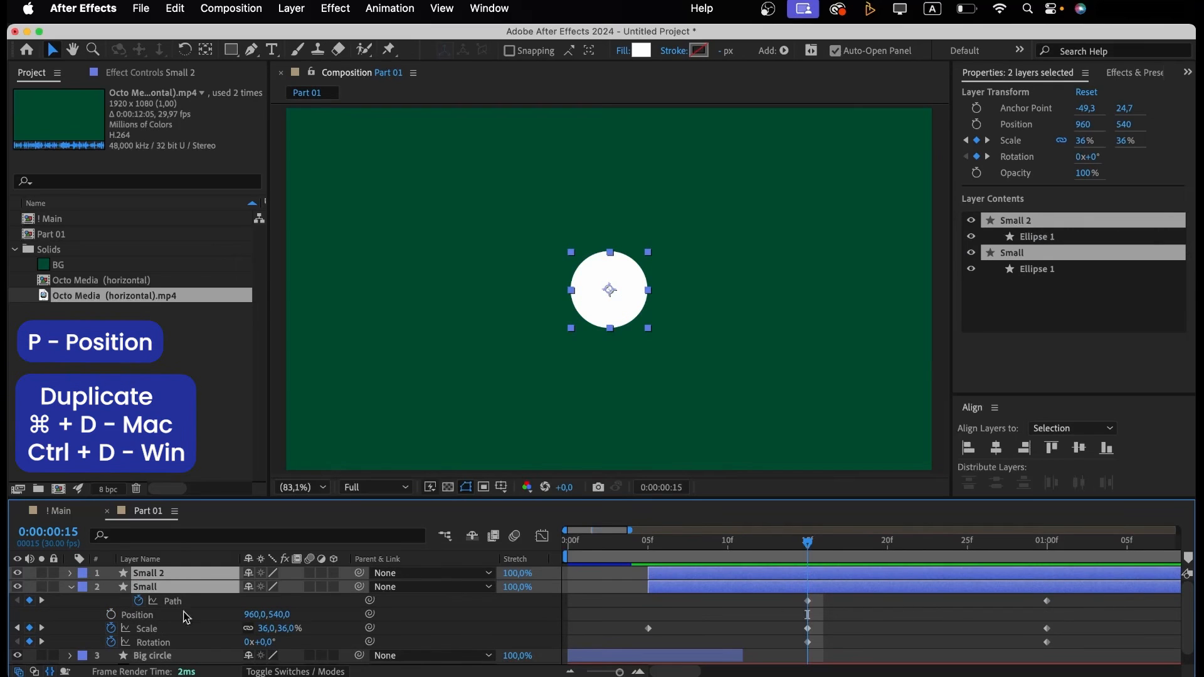
left_click(185, 573)
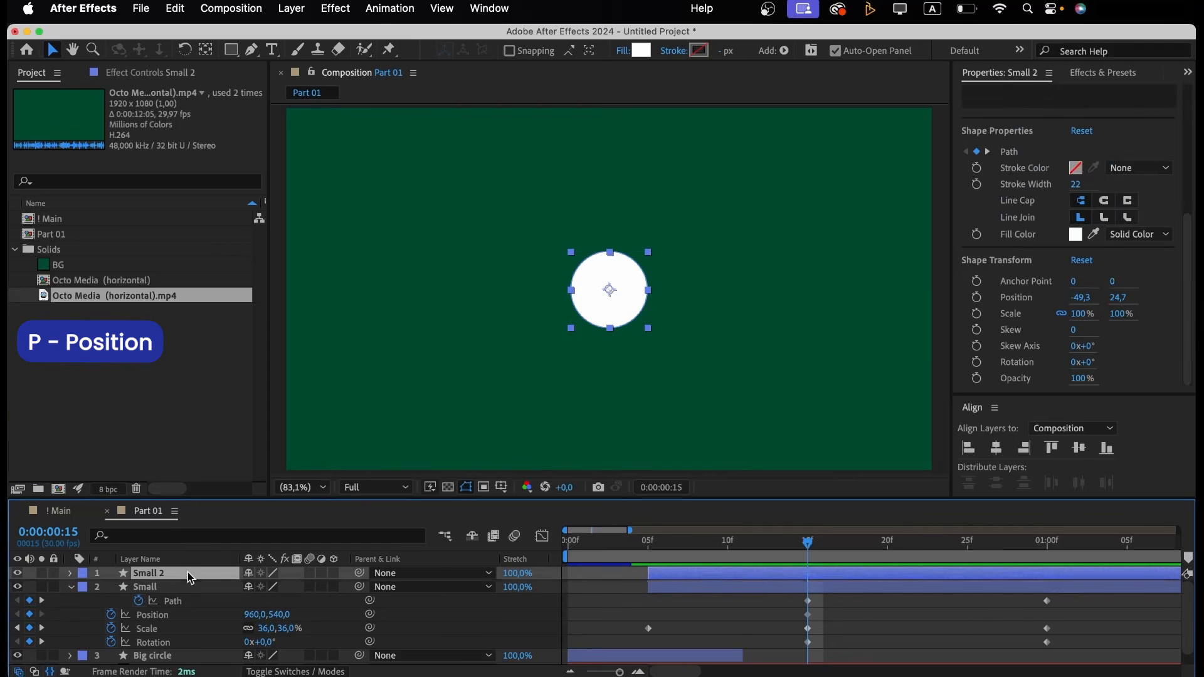
key("p")
At 0:00:01:00, shift the Small 2 layer horizontally left to position 760, 540.
scroll(442, 596, "down", 2)
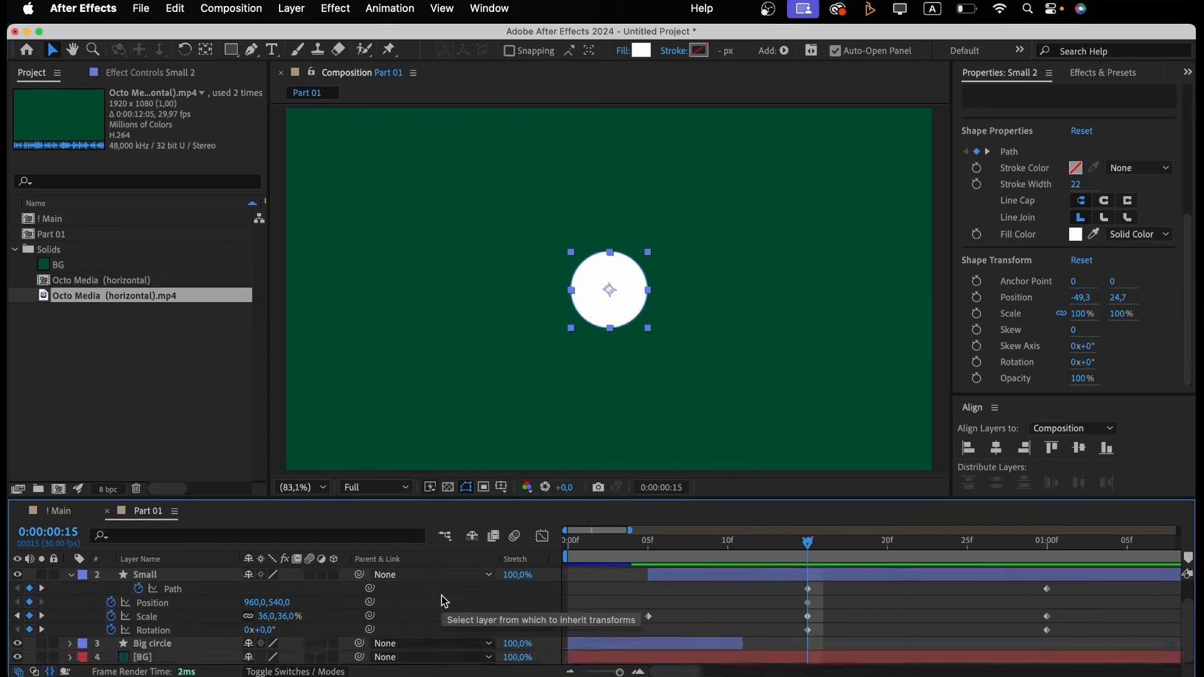
scroll(442, 596, "up", 1)
left_click(771, 595)
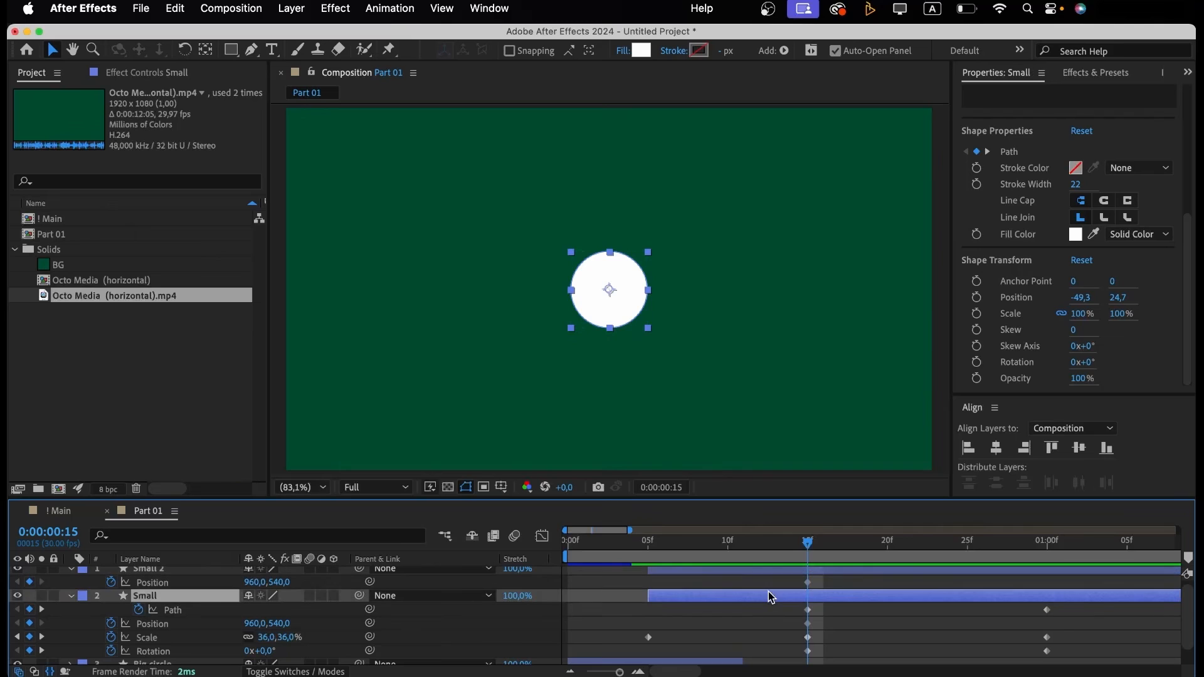
left_click(1043, 548)
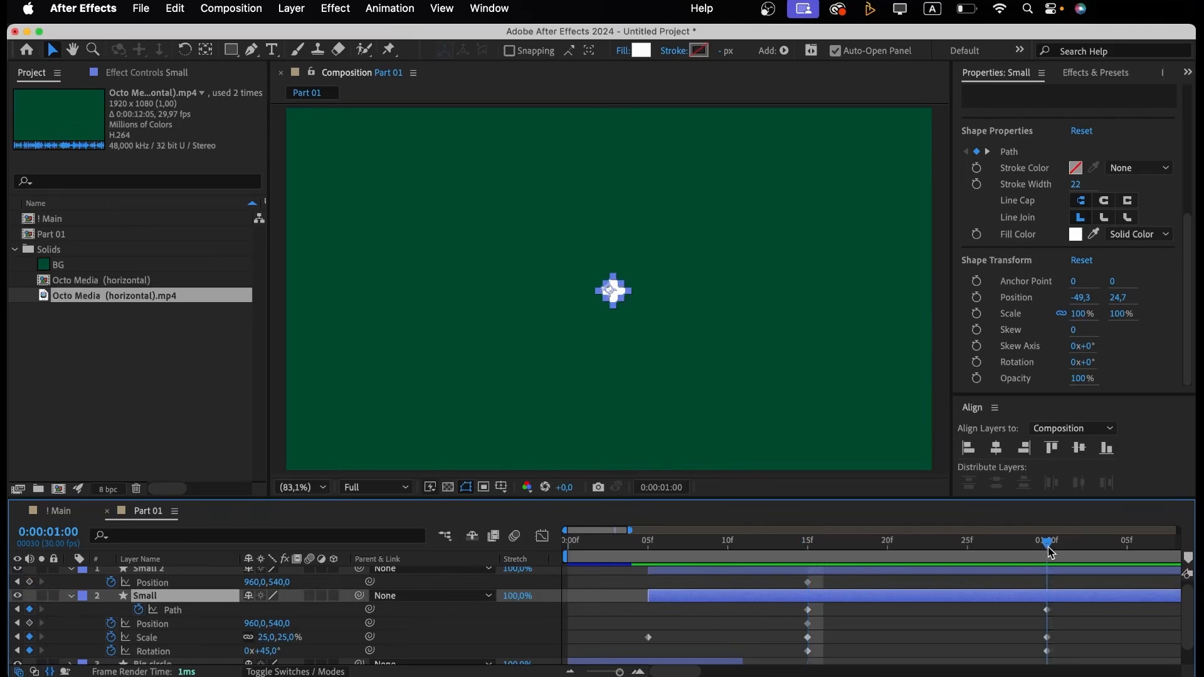
left_click(981, 571)
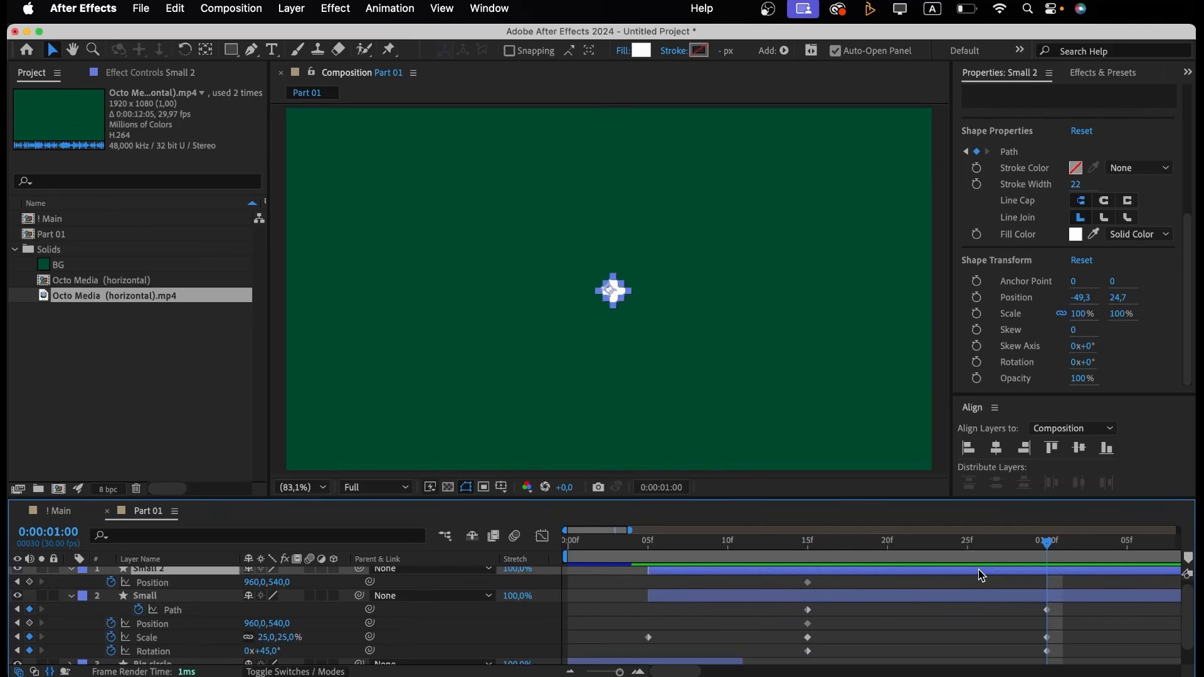
key("shift+Left")
key("shift+Left")
key("shift+Left")
key("shift+Left")
key("shift+Left")
key("shift+Left")
key("shift+Left")
key("shift+Left")
key("shift+Left")
key("shift+Left")
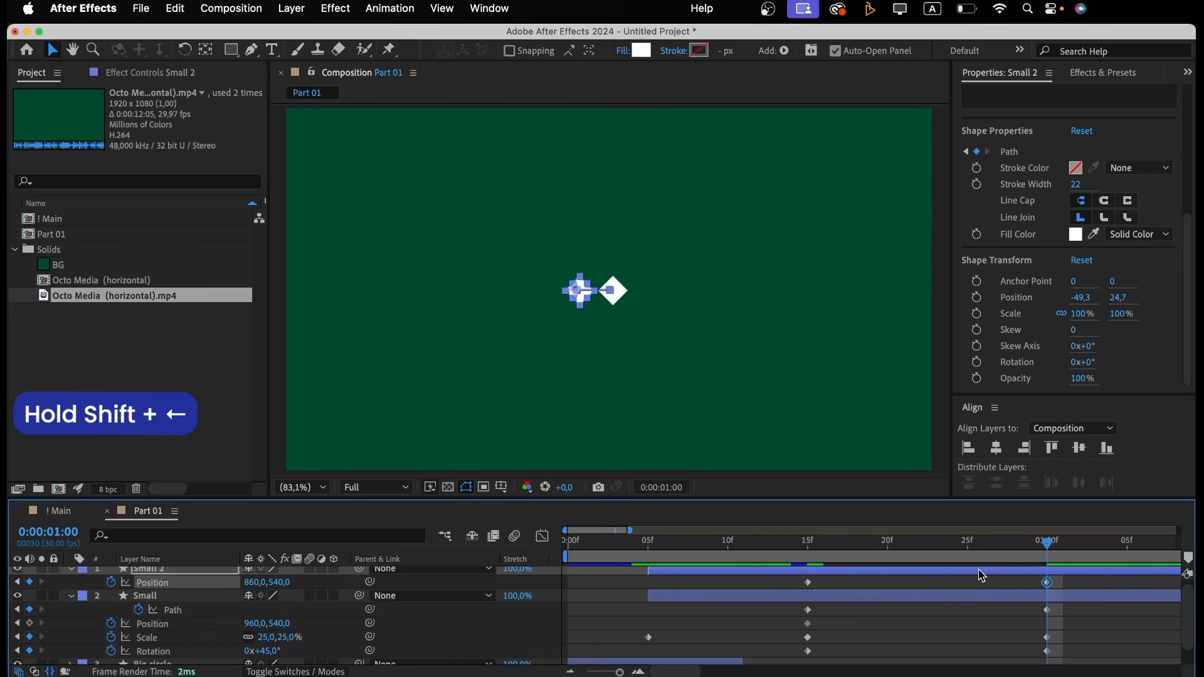
key("shift+Left")
key("shift+Left")
key("shift+Left")
key("shift+Left")
key("shift+Left")
key("shift+Left")
key("shift+Left")
key("shift+Left")
key("shift+Left")
key("shift+Left")
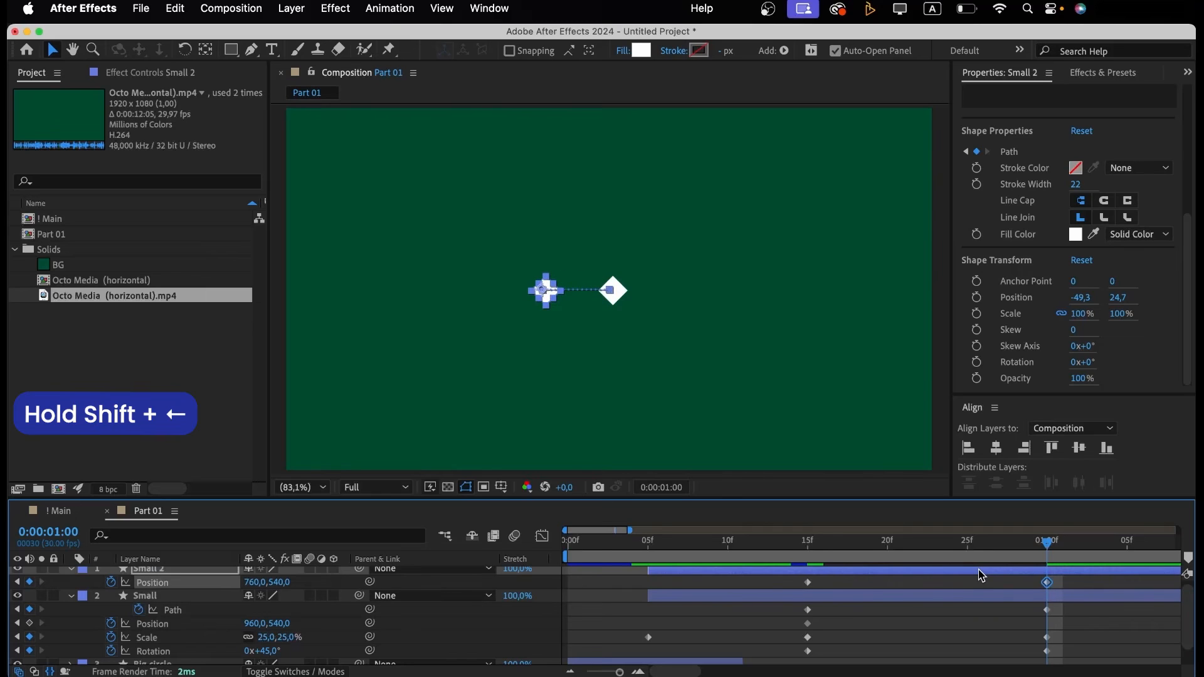
Shift the Small layer horizontally right to position 1160, 540 at 0:00:01:00.
left_click(952, 599)
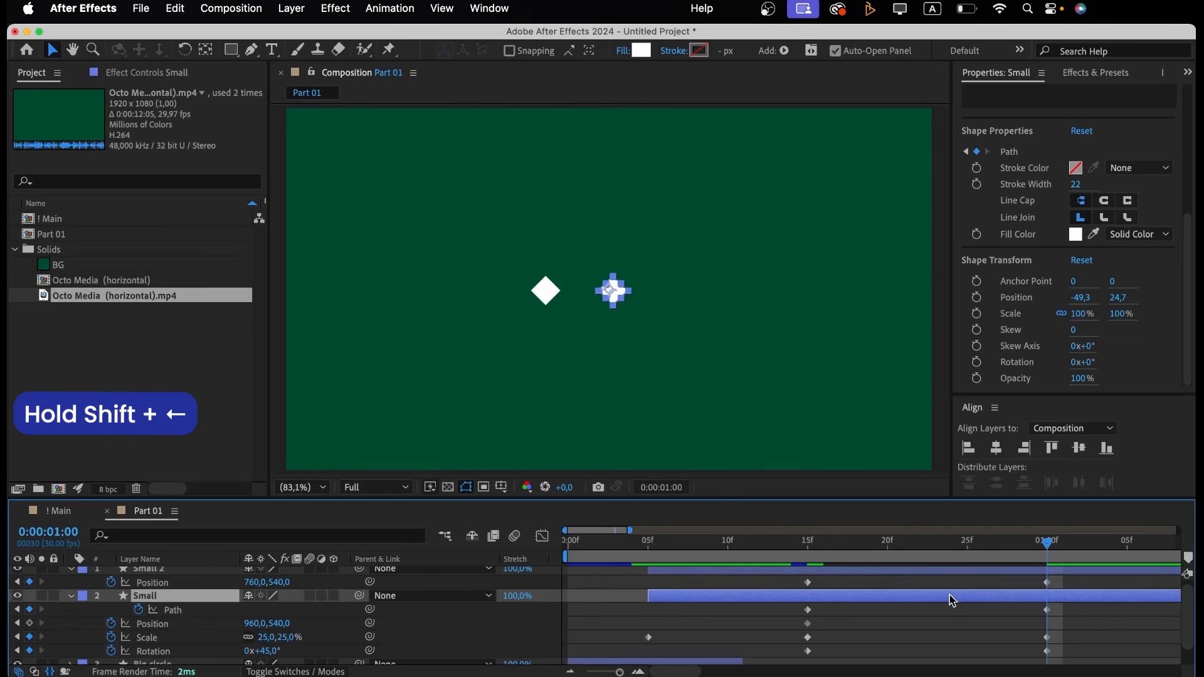
key("shift+Right")
key("shift+Right")
key("shift+Right")
key("shift+Right")
key("shift+Right")
key("shift+Right")
key("shift+Right")
key("shift+Right")
key("shift+Right")
key("shift+Right")
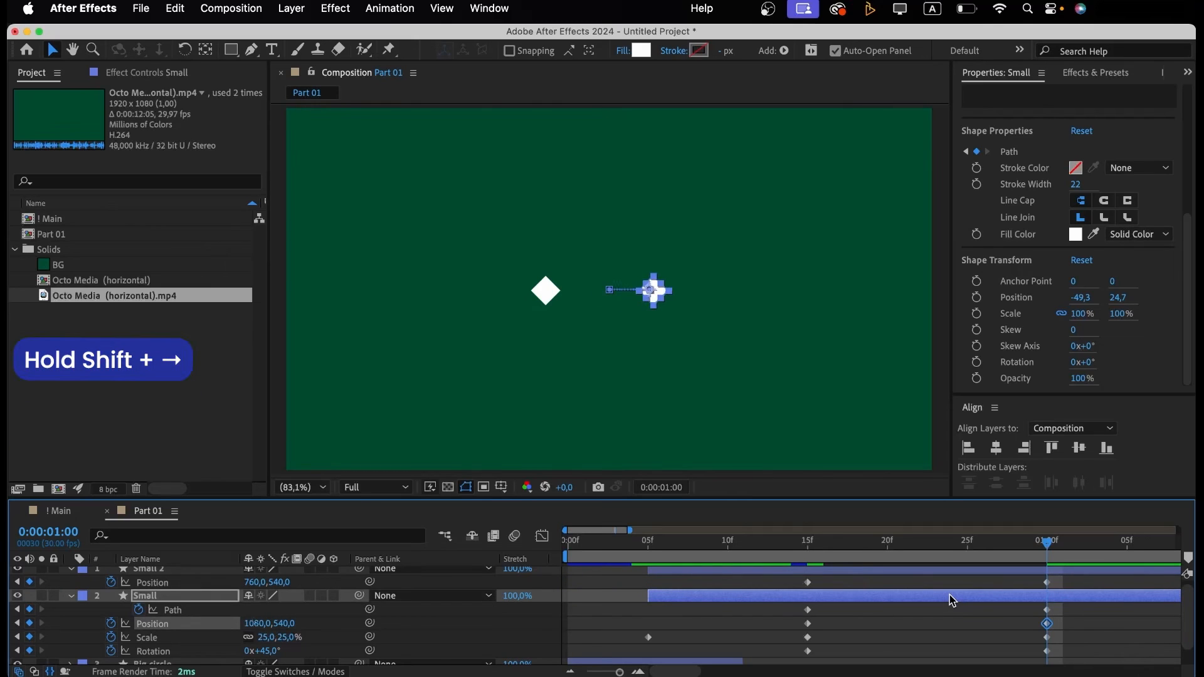
key("shift+Right")
key("shift+Right")
key("shift+Right")
key("shift+Right")
key("shift+Right")
key("shift+Right")
key("shift+Right")
key("shift+Right")
key("shift+Right")
key("shift+Right")
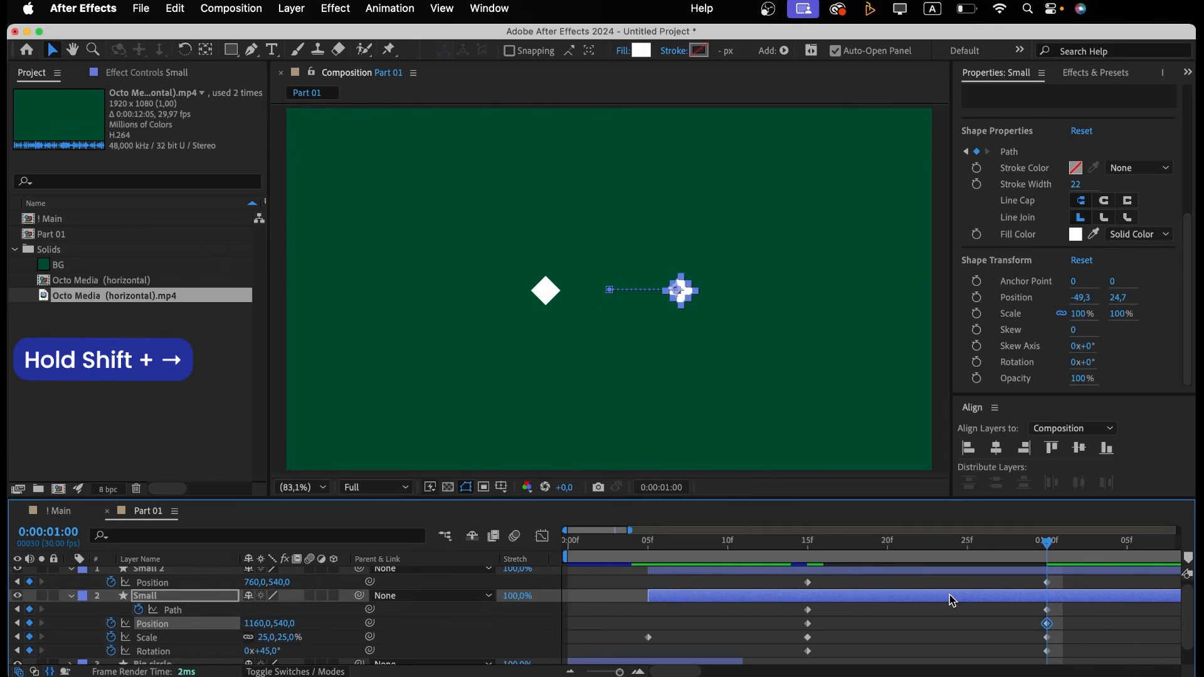
Deselect the layers and play back the two shapes moving apart from frame 15.
left_click(935, 623)
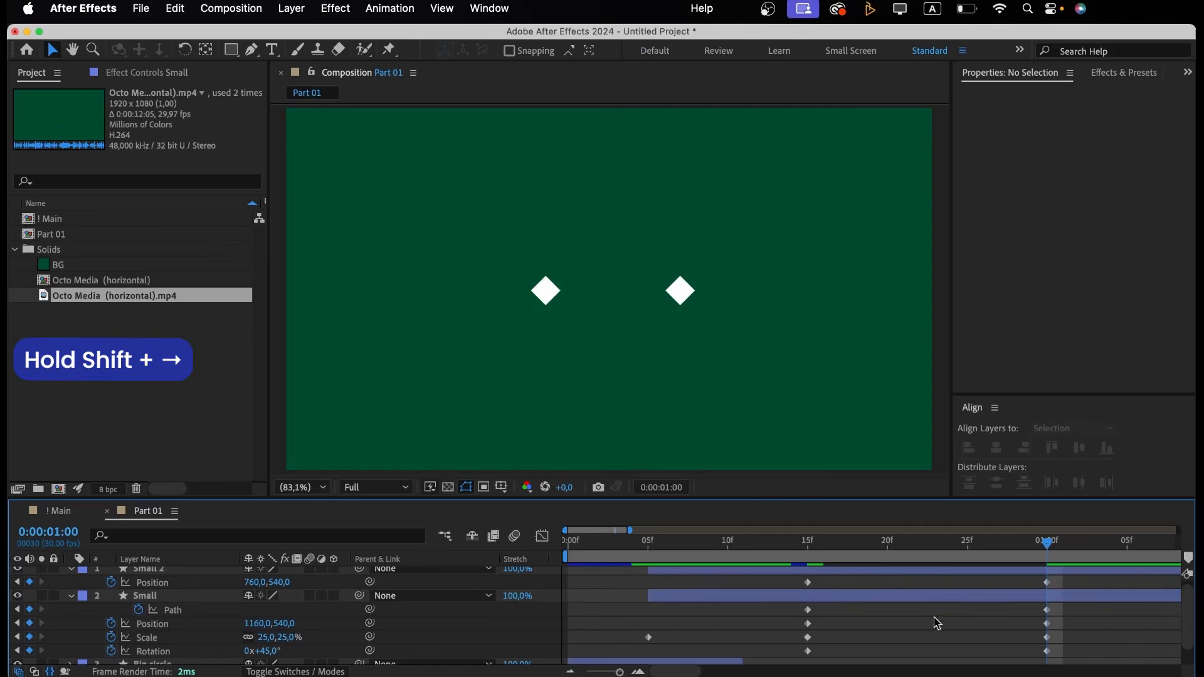
left_click(807, 542)
key("space")
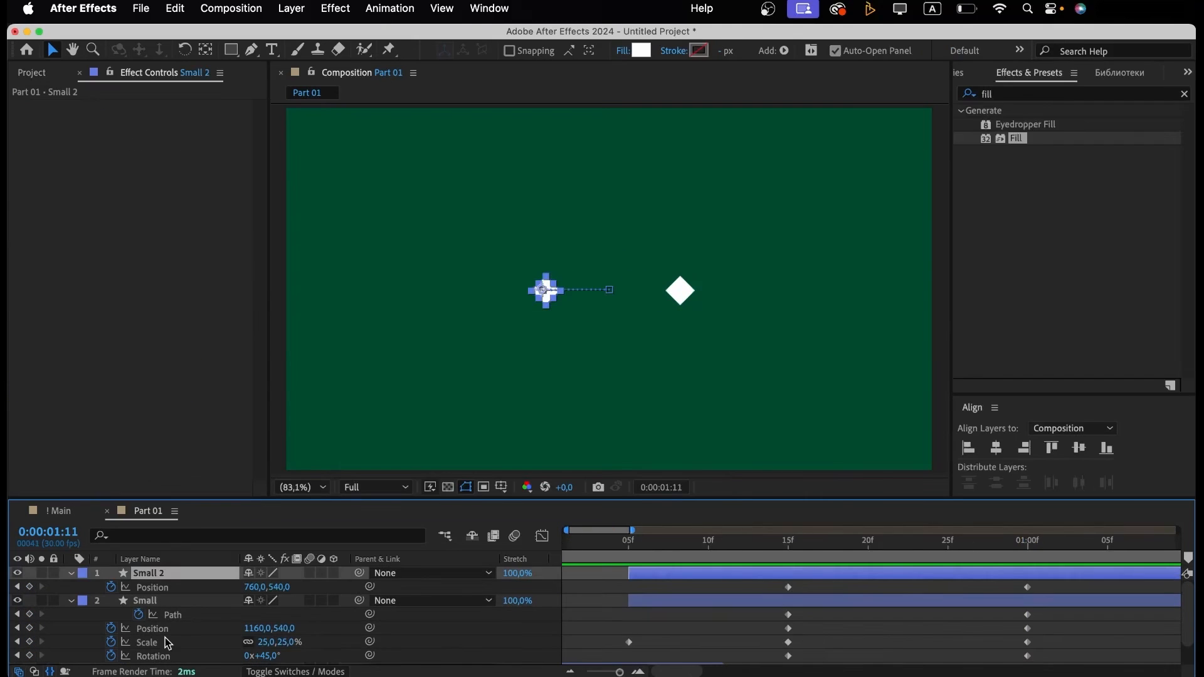
Rename the Small 2 layer as Small green and apply a Fill effect with its colour sampled from the green background.
key("Return")
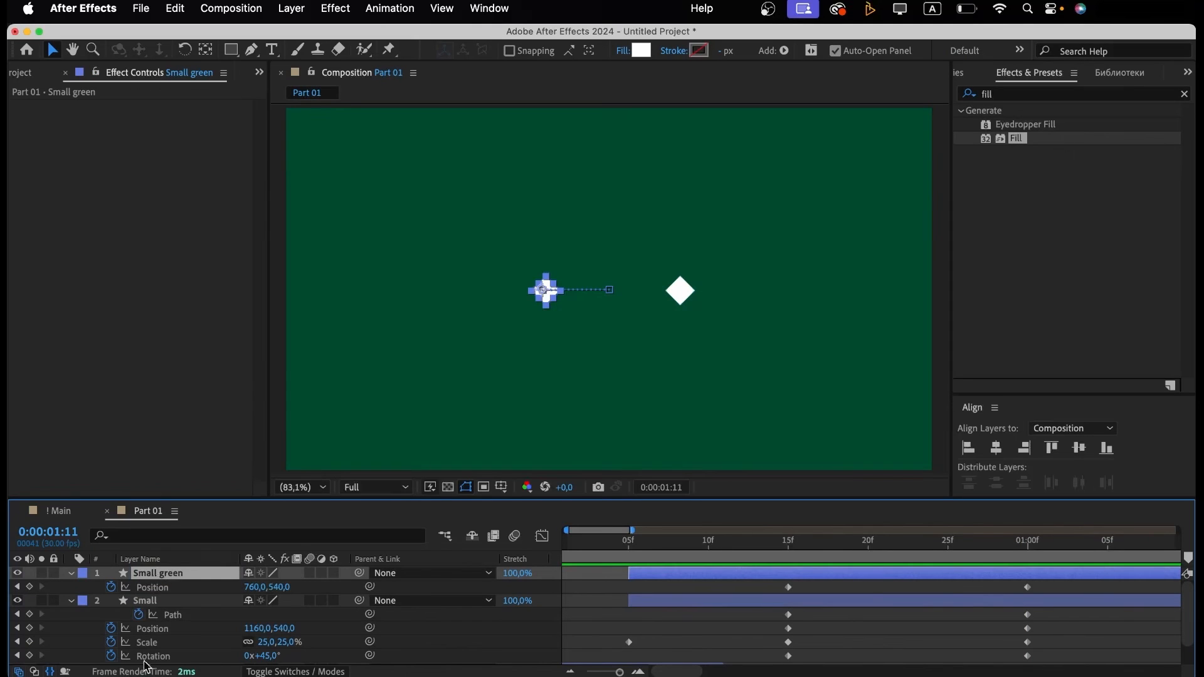
double_click(1017, 143)
left_click(180, 148)
left_click(386, 200)
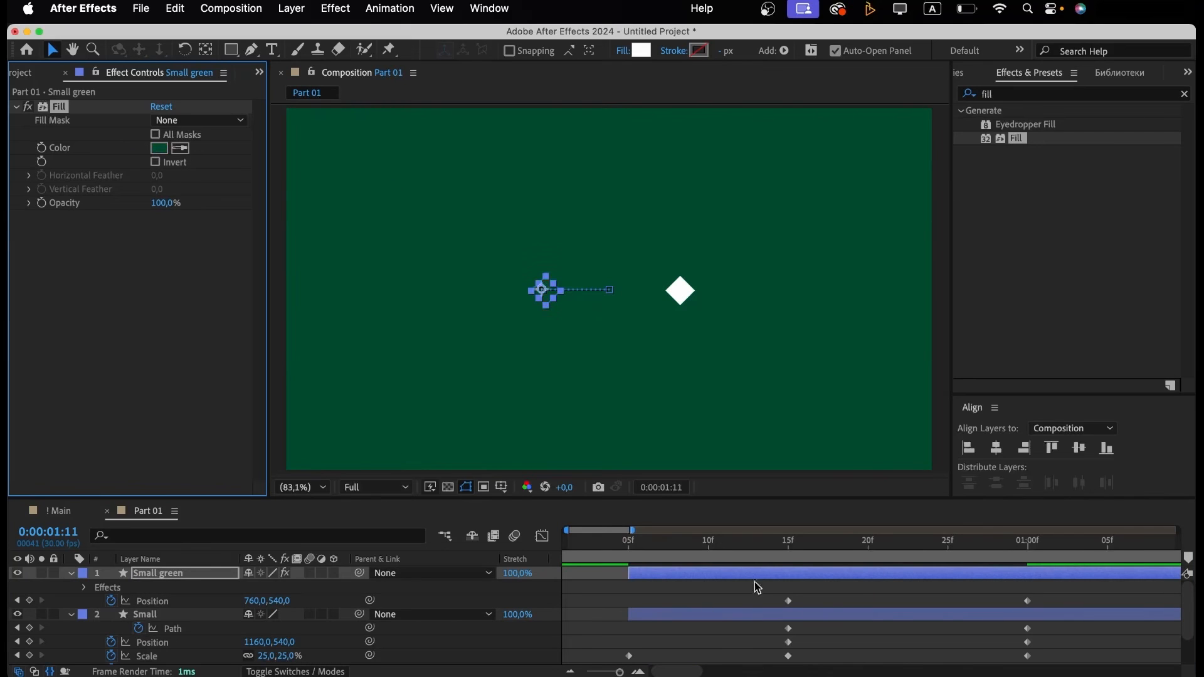
Set the Small green layer's scale to 20% at frame 15 and play back the animation from frame 5.
left_click(761, 576)
key("j")
key("j")
key("s")
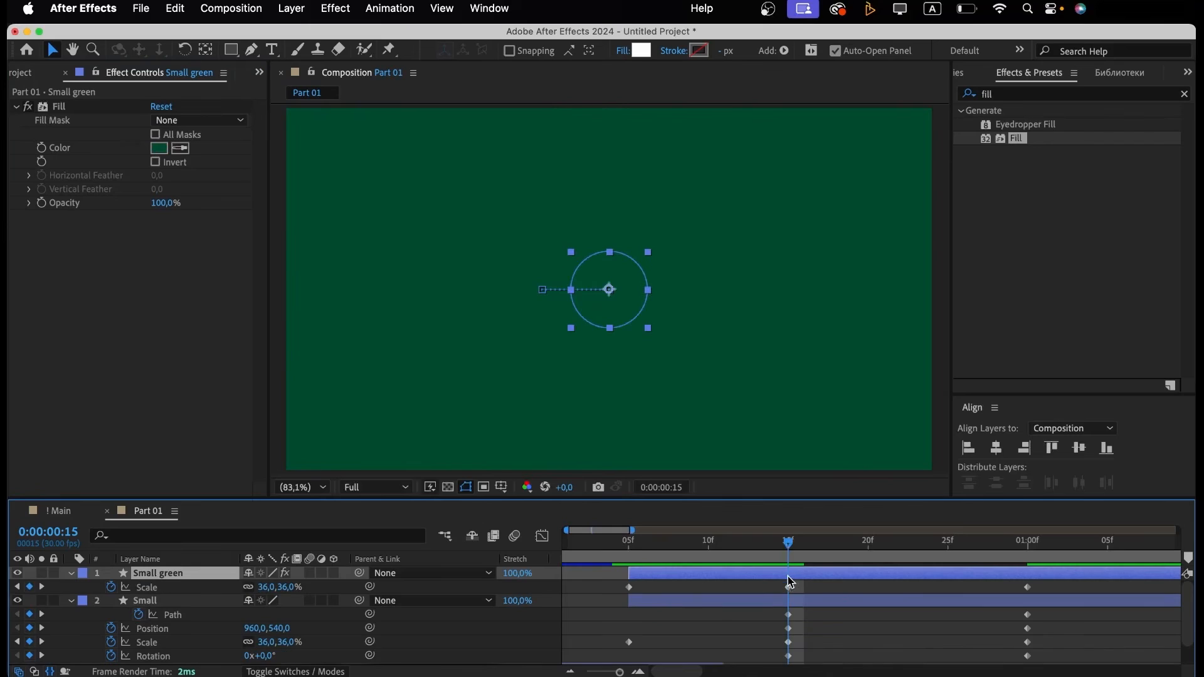
left_click(272, 588)
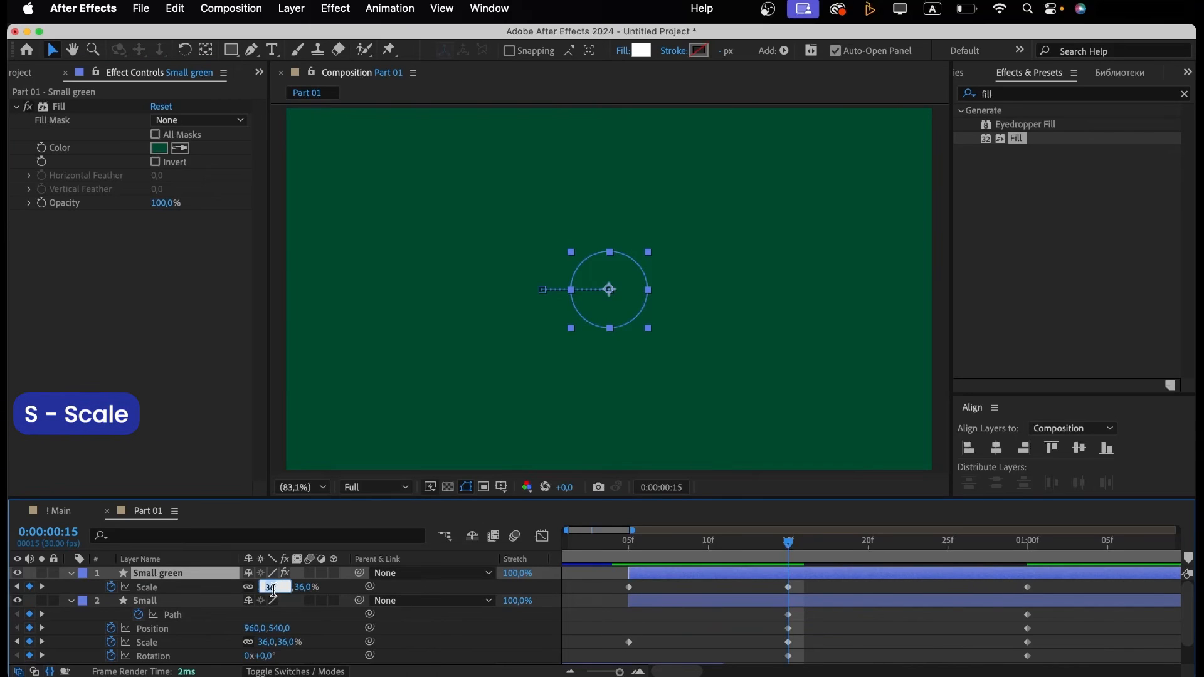
key("Return")
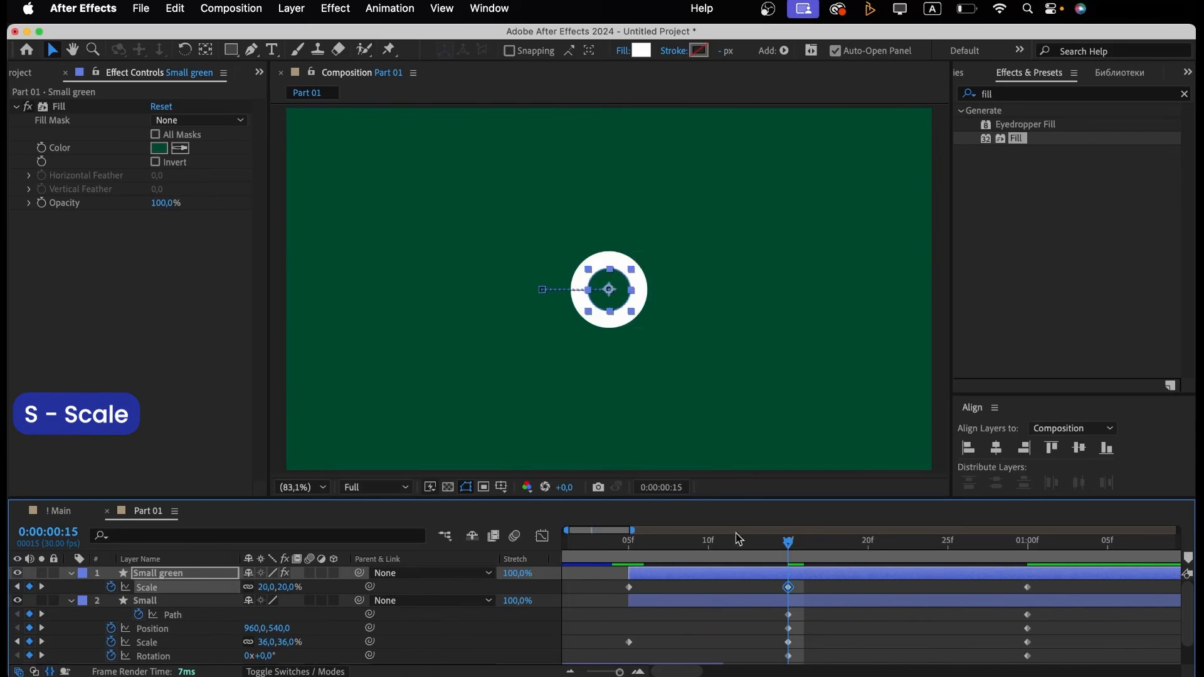
left_click(631, 550)
key("space")
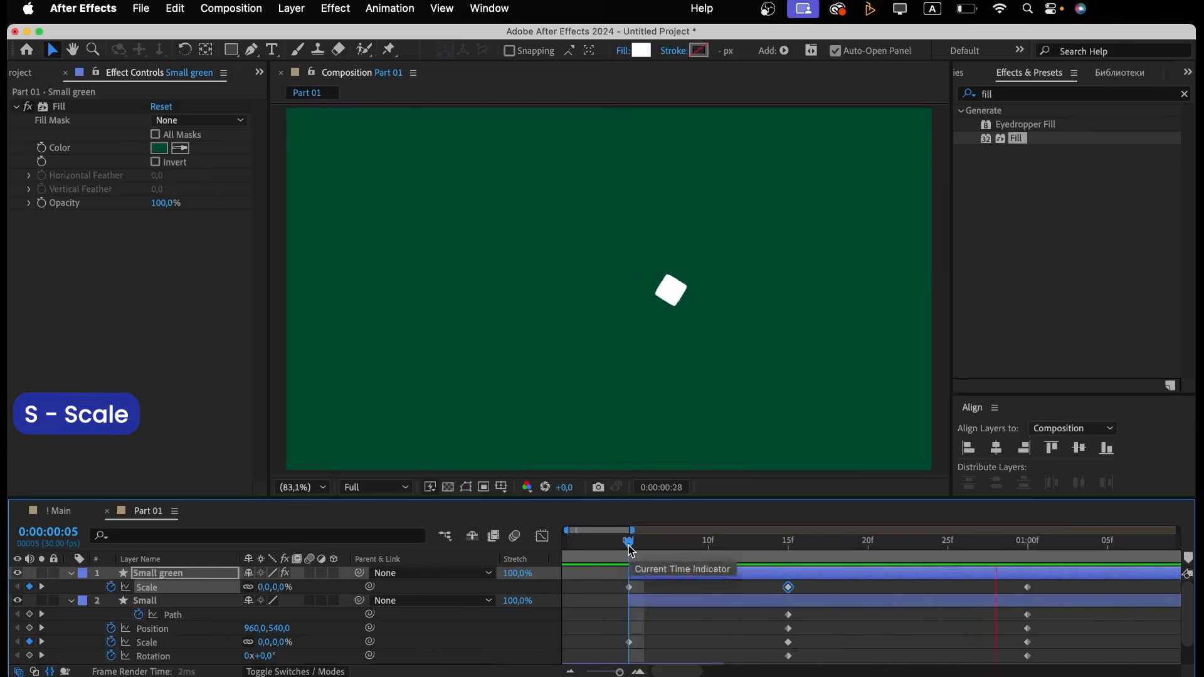
Duplicate the Small green layer at frame 15 and delete the Fill effect from the copy.
left_click(788, 552)
key("super+d")
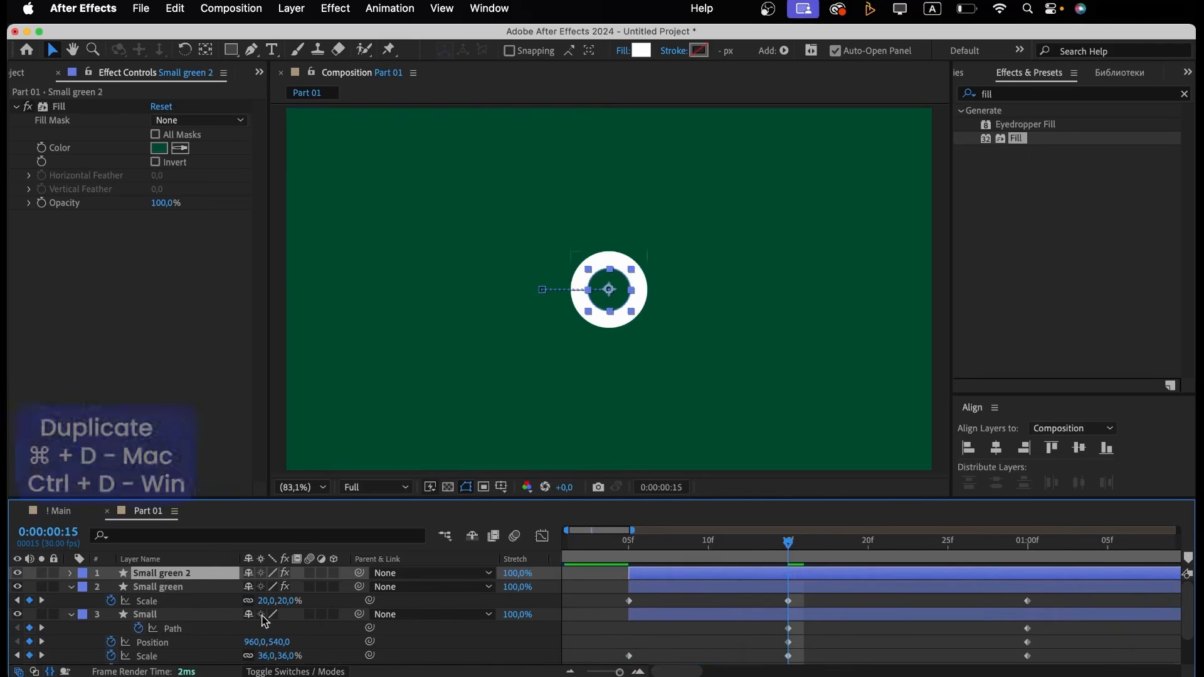
left_click(56, 106)
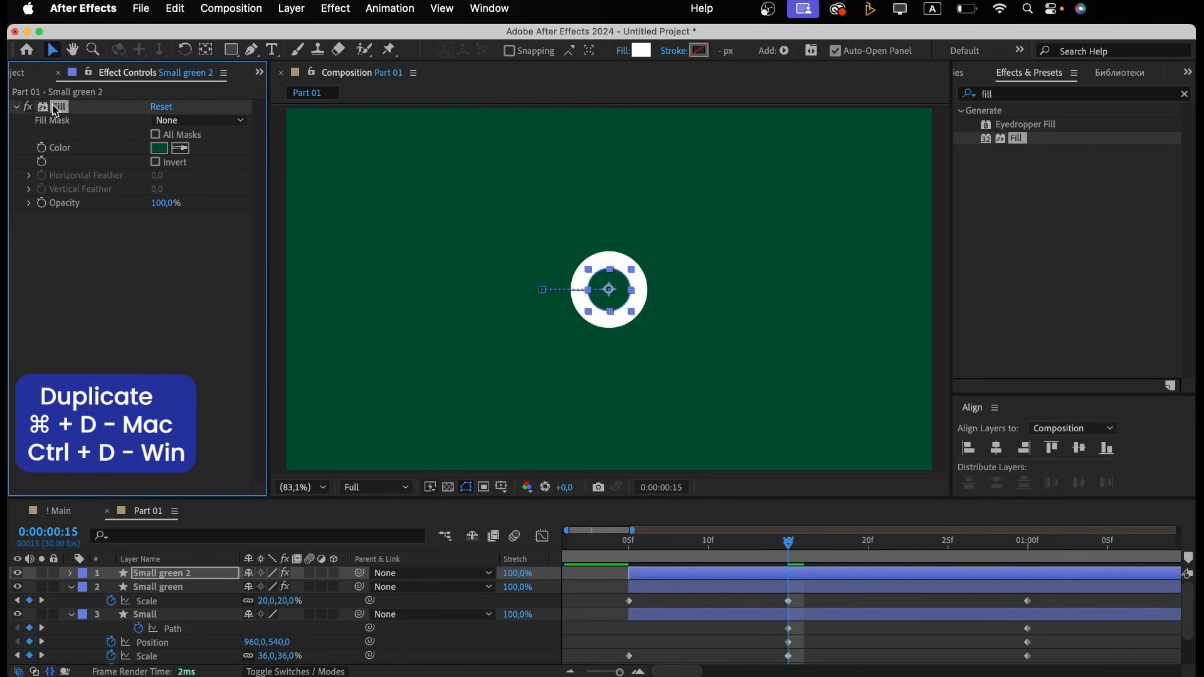
key("Delete")
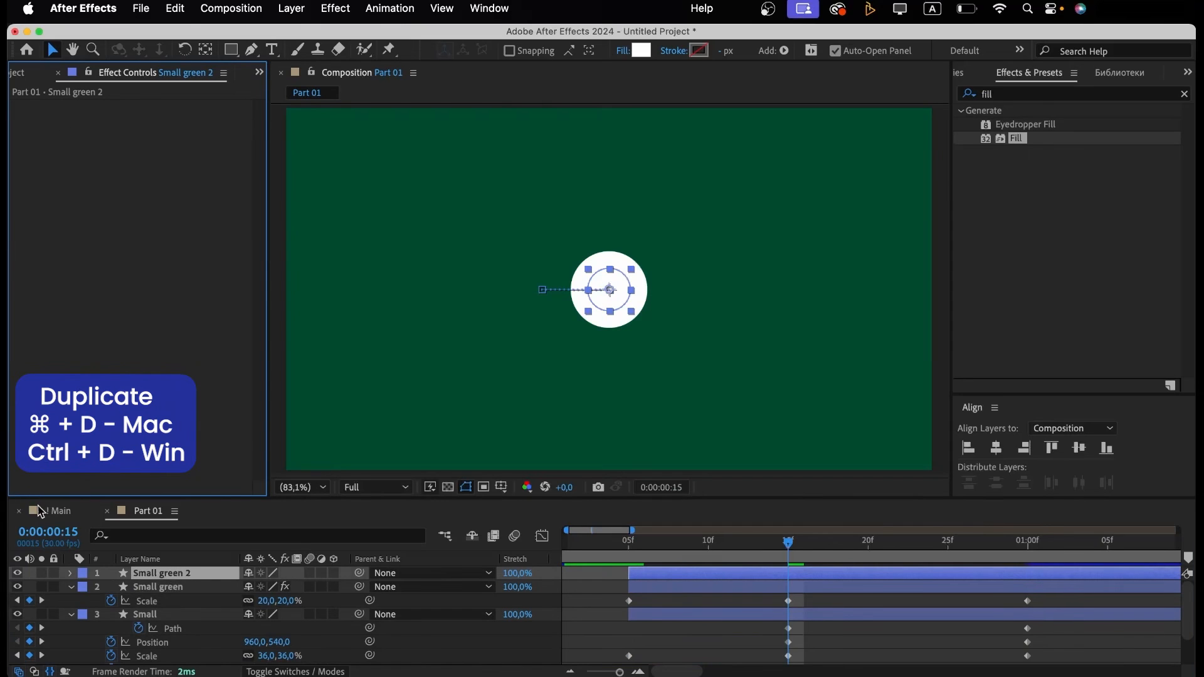
Duplicate the Small layer and move the copy to the top of the layer stack.
left_click(144, 617)
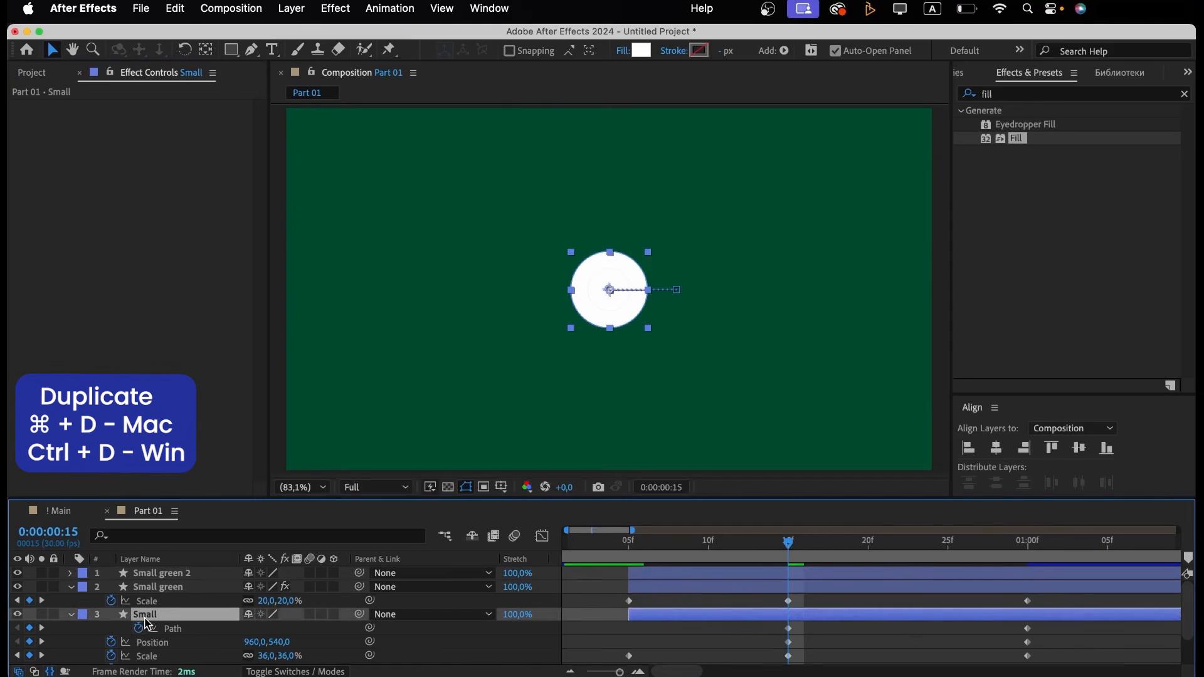
key("super+d")
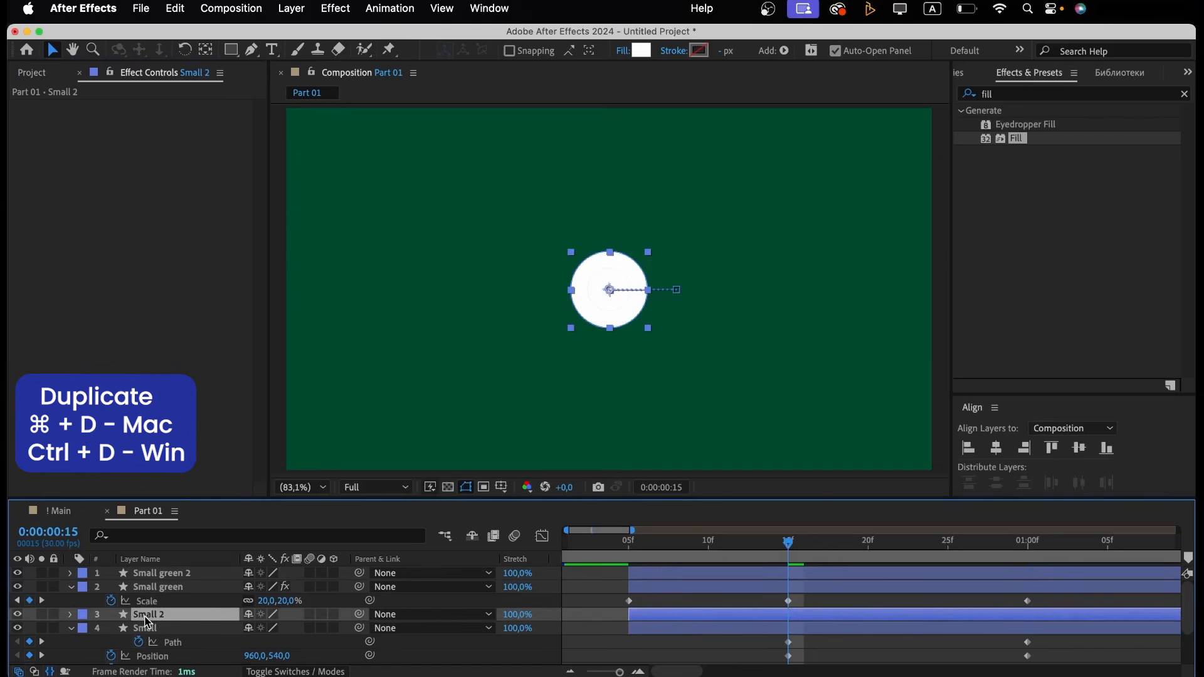
left_click_drag(145, 620, 151, 574)
Use the Small 2 layer as track matte for Small green and Small green 2, and invert the matte on Small green 2.
left_click(149, 602)
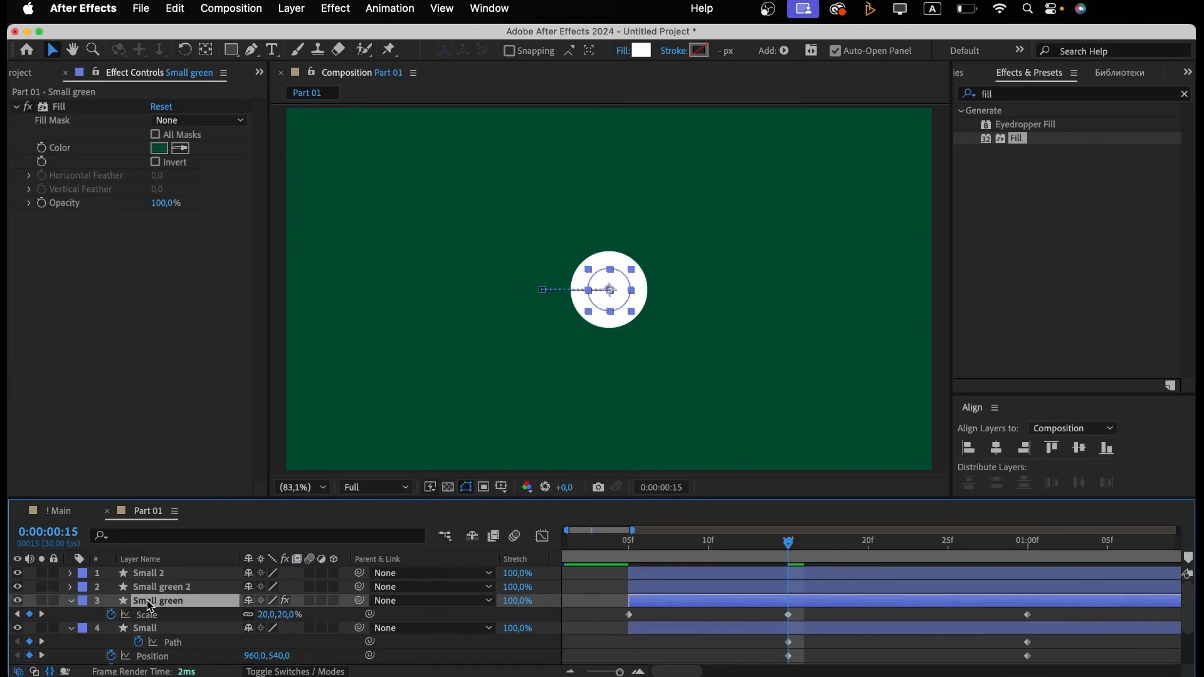
left_click(151, 588, "shift")
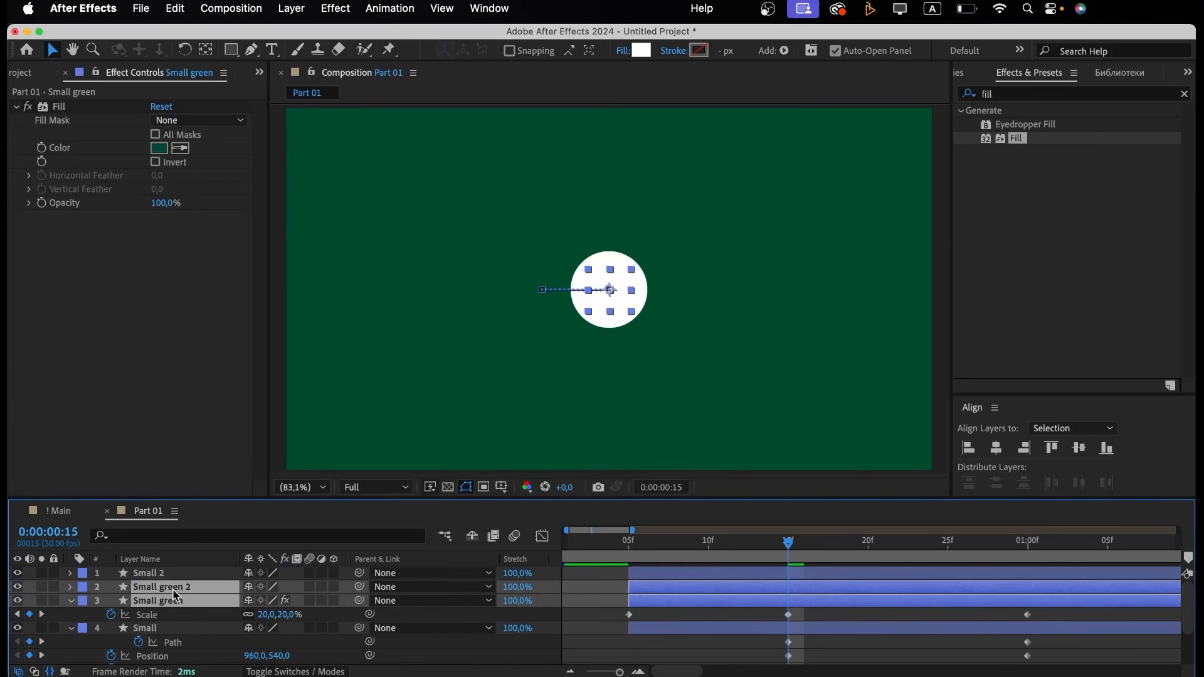
left_click(298, 671)
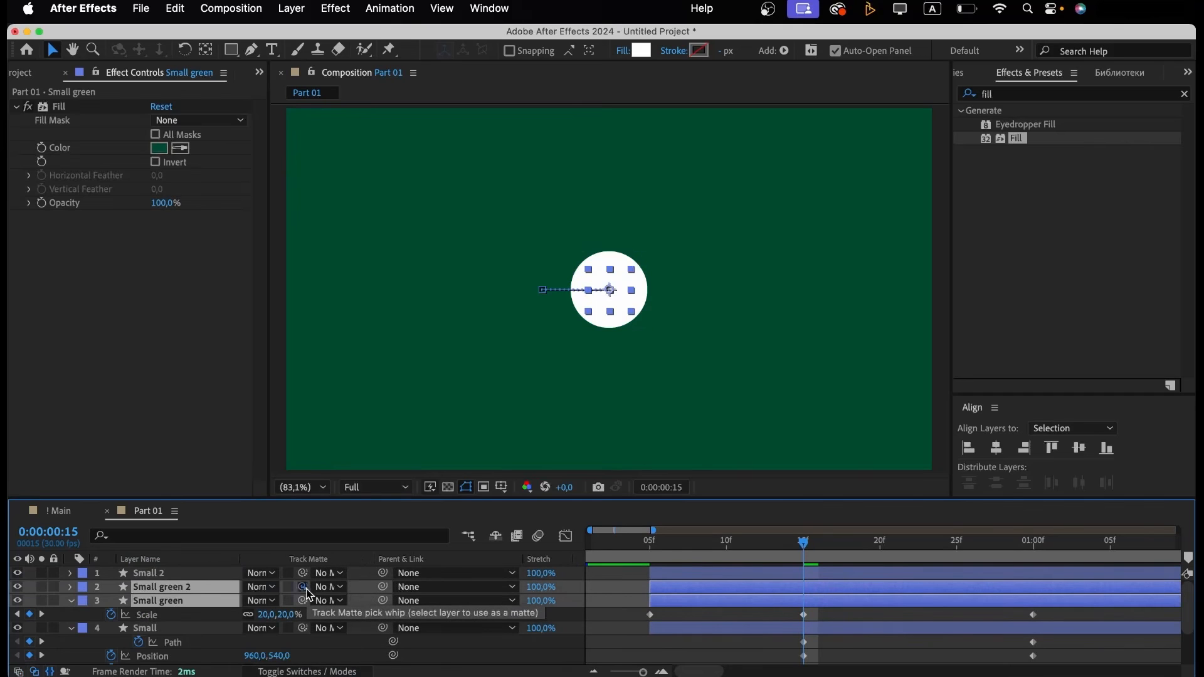
left_click_drag(303, 587, 198, 579)
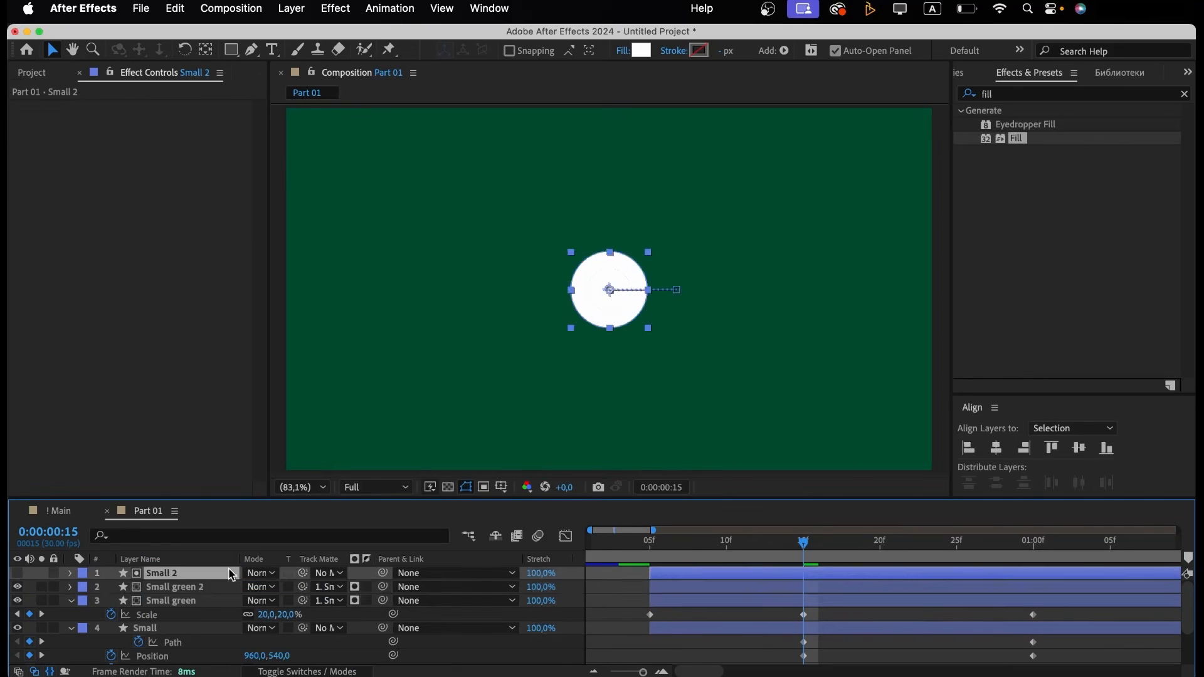
left_click(188, 587)
left_click(366, 588)
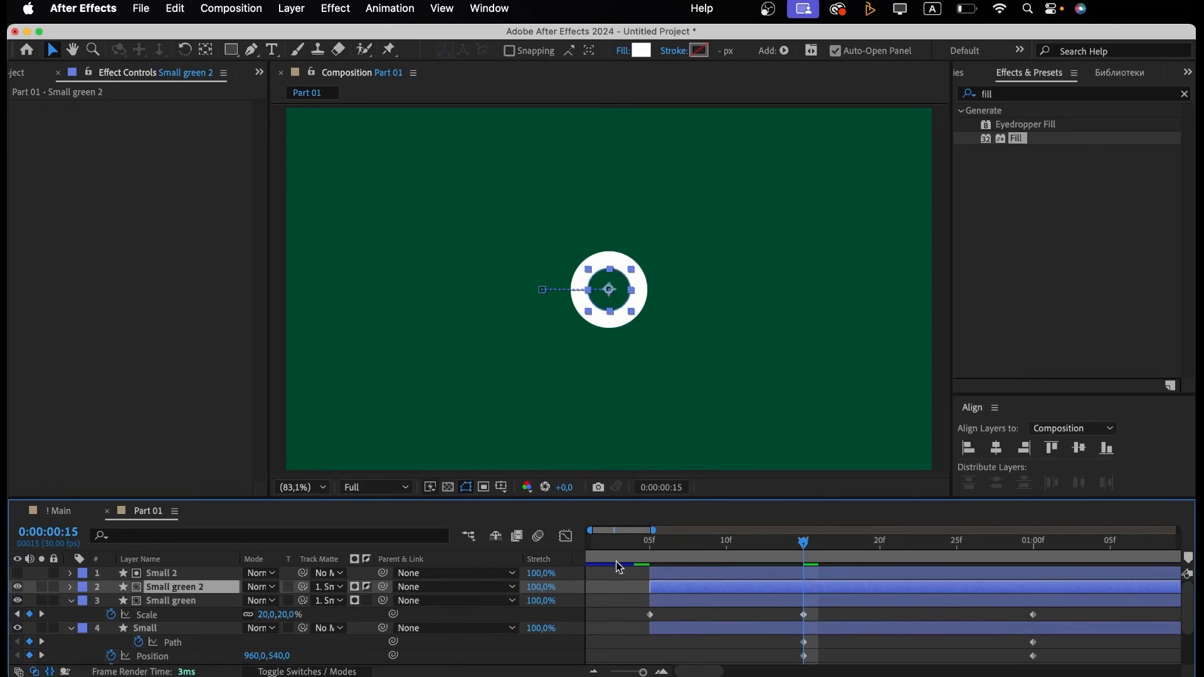
Give the Small and Small green 2 layers a yellow label colour.
left_click_drag(663, 550, 1036, 549)
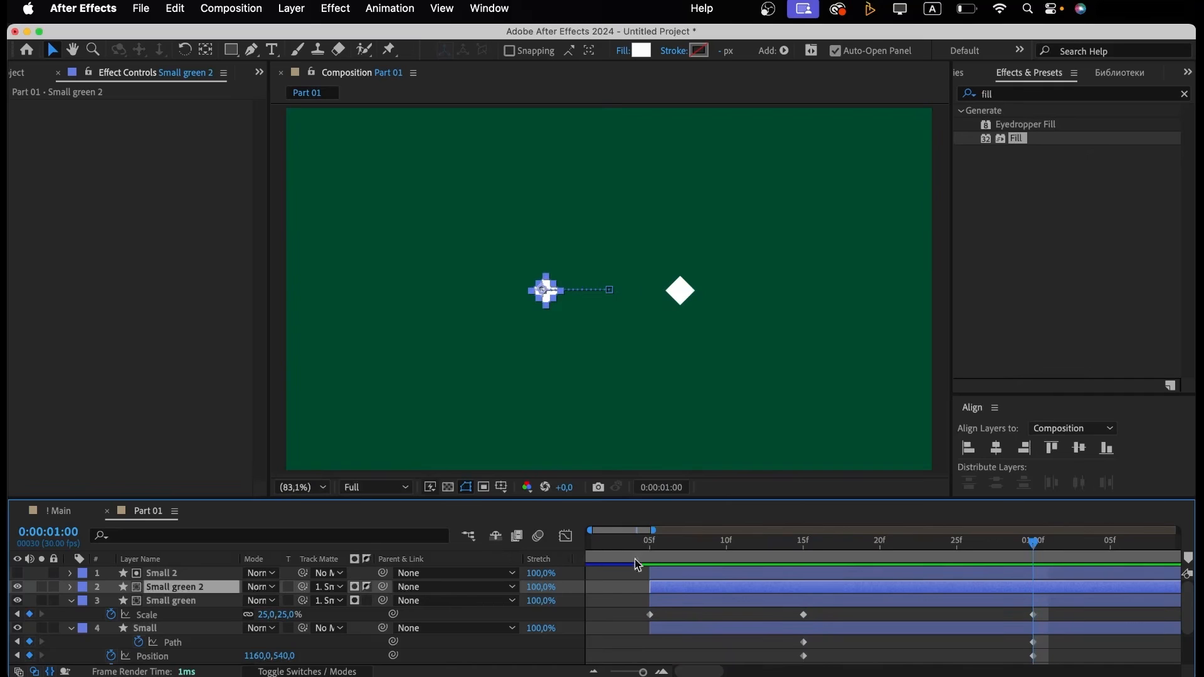
scroll(641, 600, "down", 5)
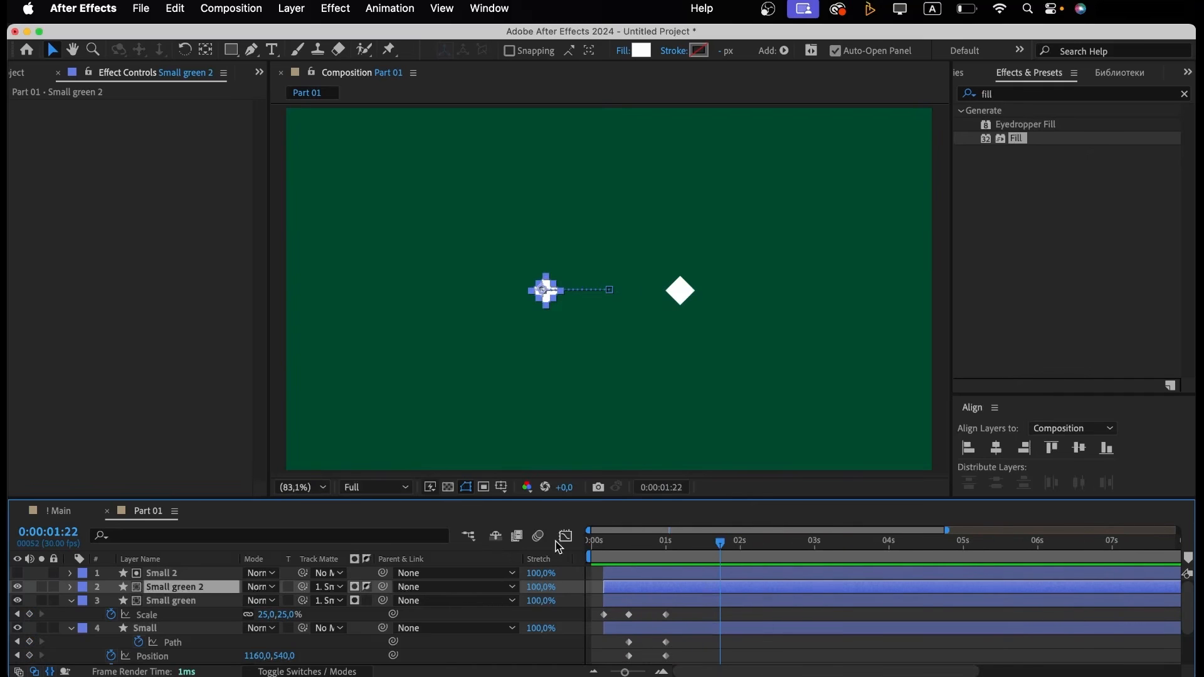
left_click(696, 629)
left_click(82, 627)
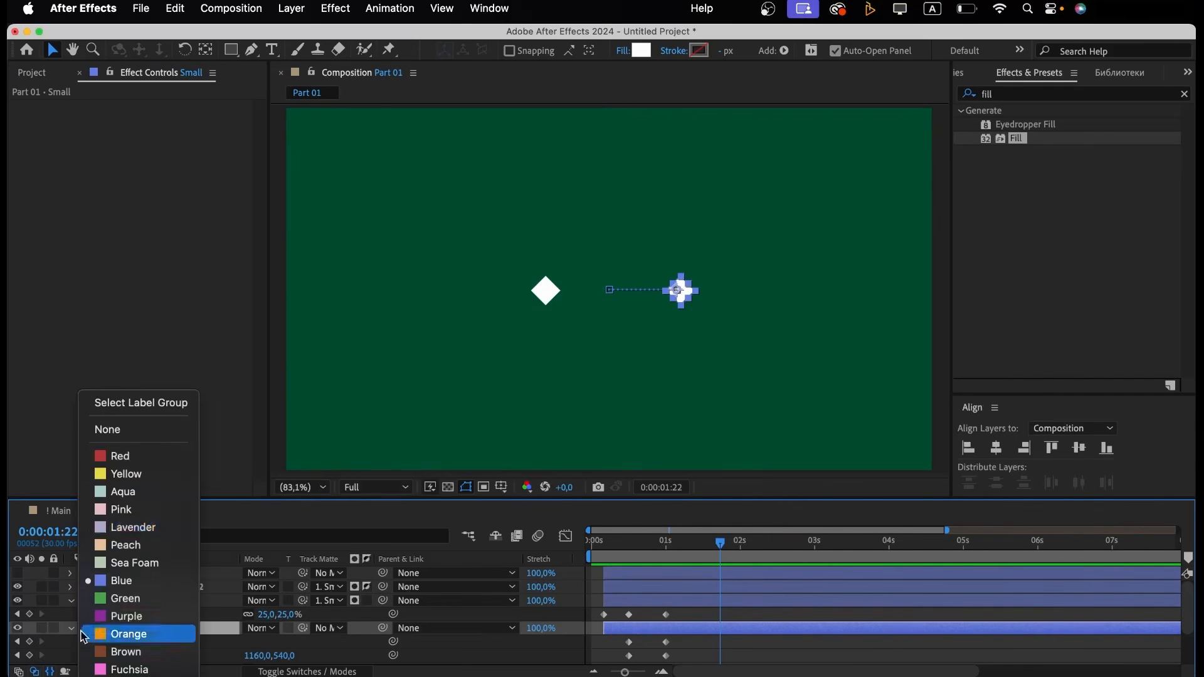
left_click(109, 482)
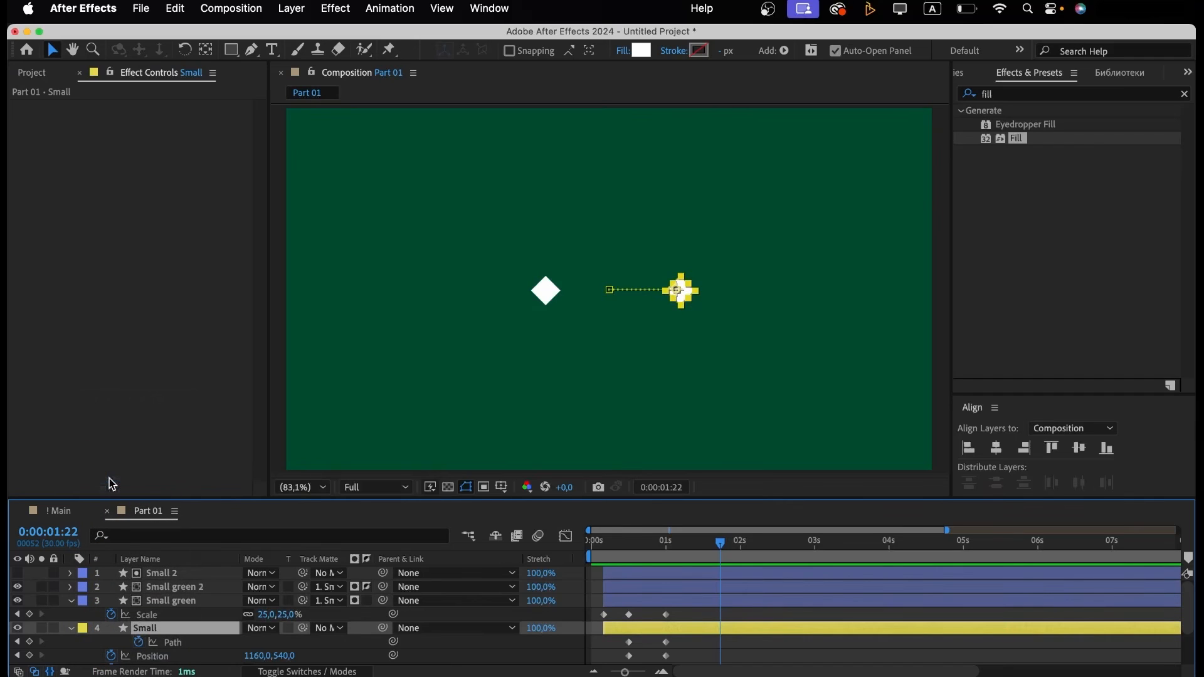
left_click(148, 590)
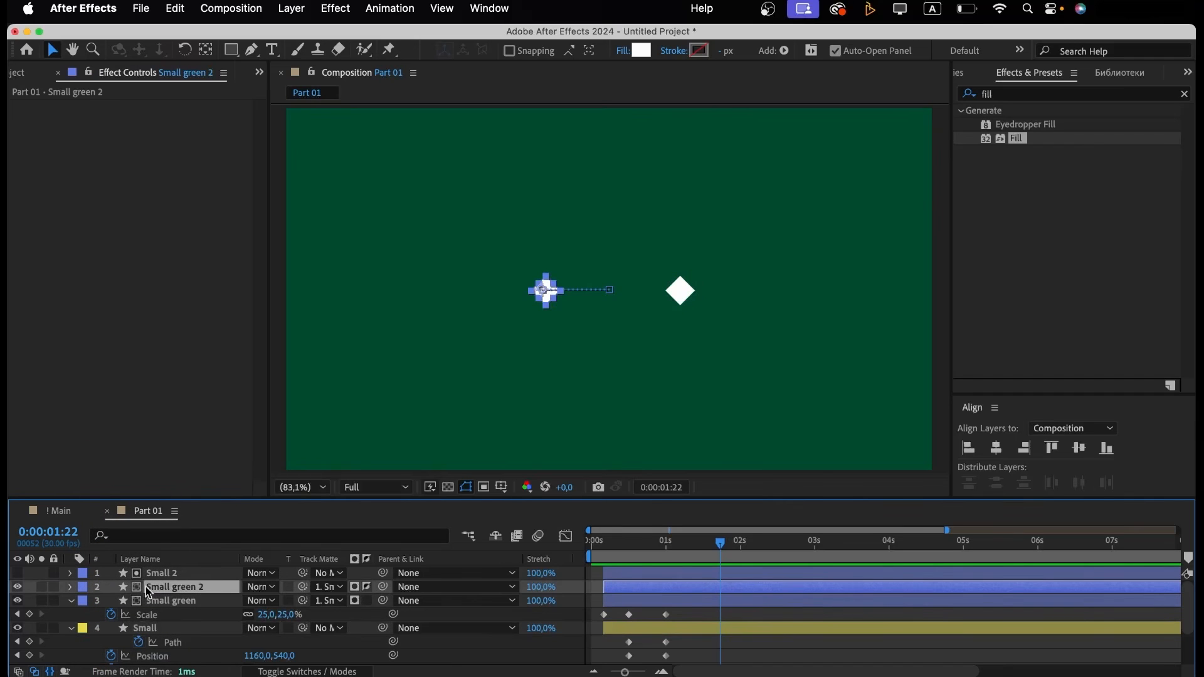
left_click(82, 588)
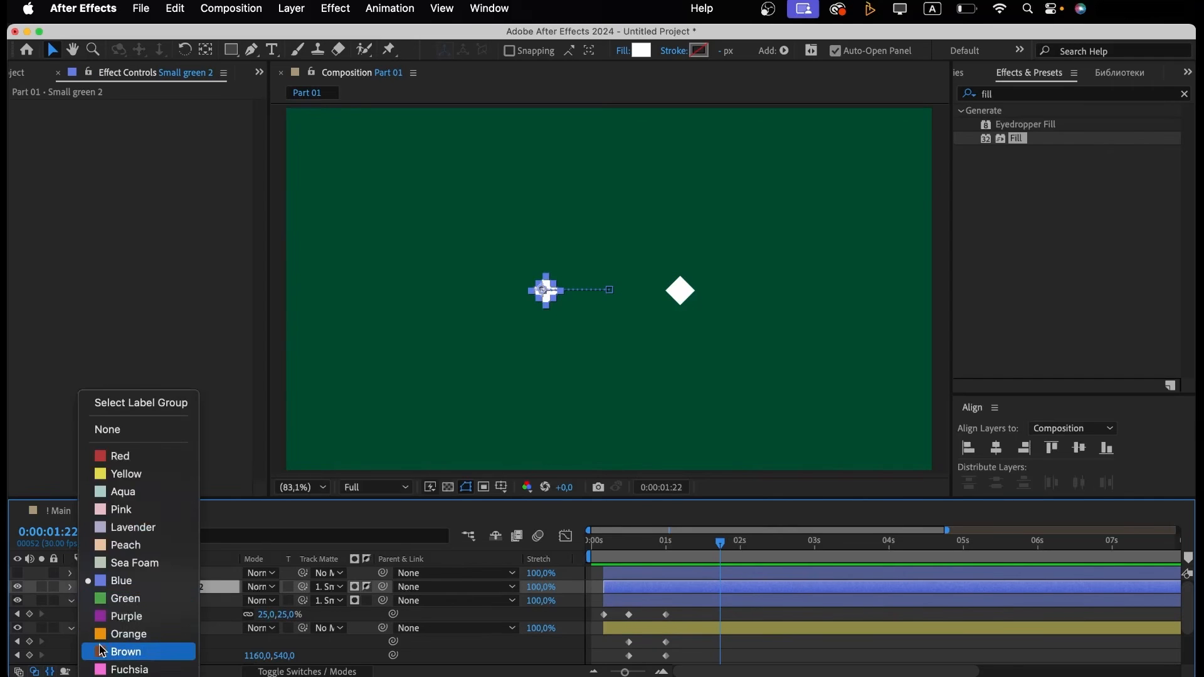
left_click(112, 477)
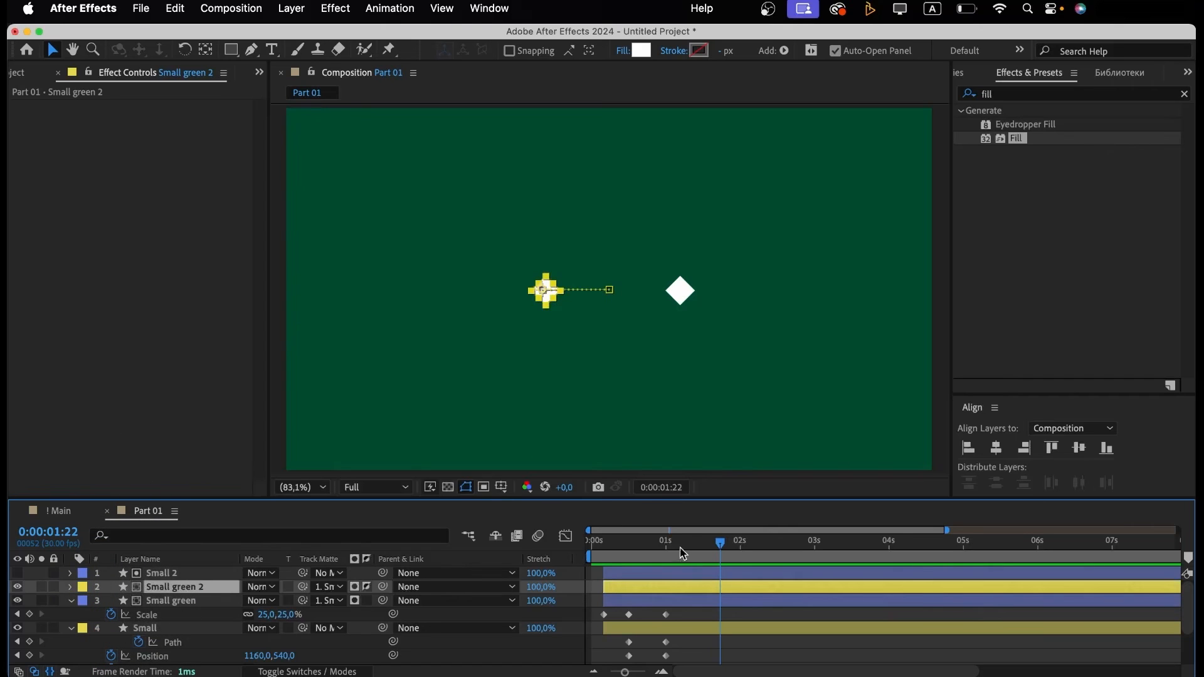
Trim the ends of the Small green and Small 2 layers to 0:00:01:00.
left_click_drag(682, 551, 664, 553)
left_click(680, 601)
key("alt+bracketright")
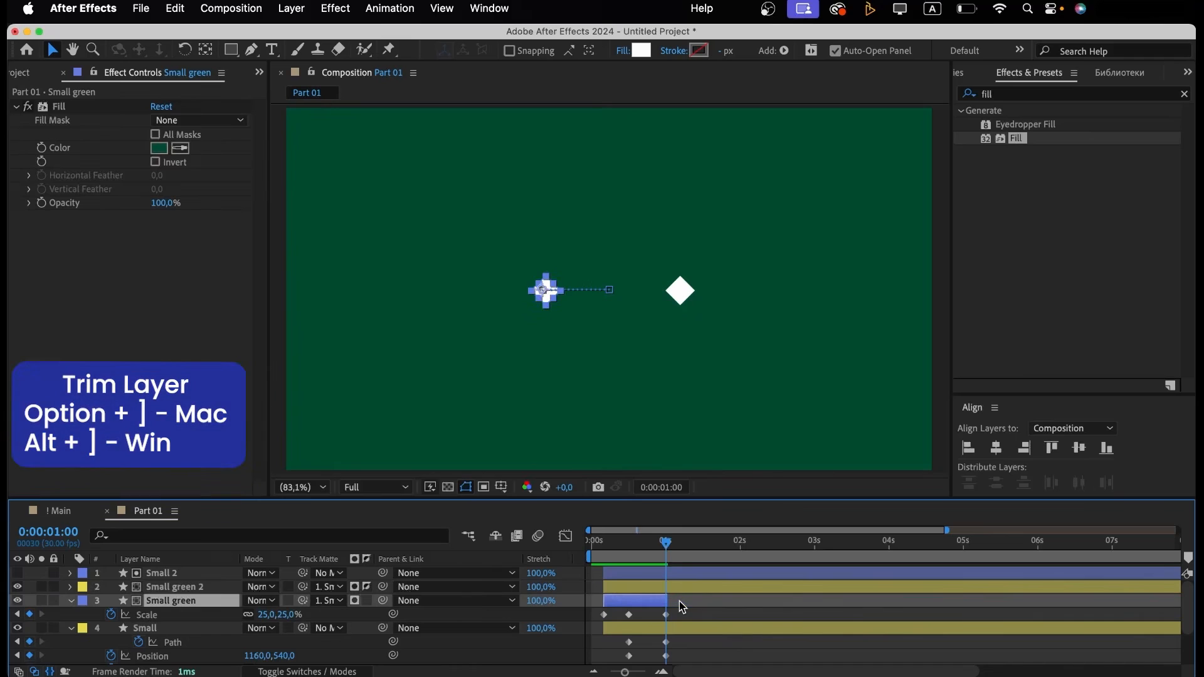
left_click(676, 573)
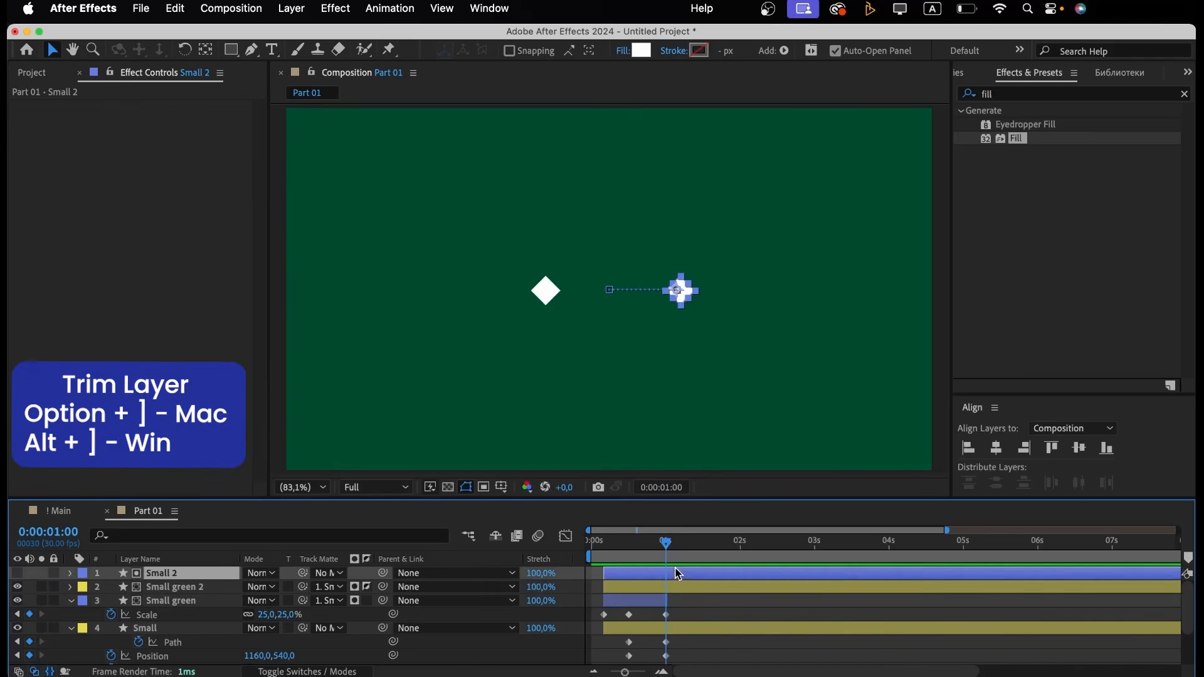
key("alt+bracketright")
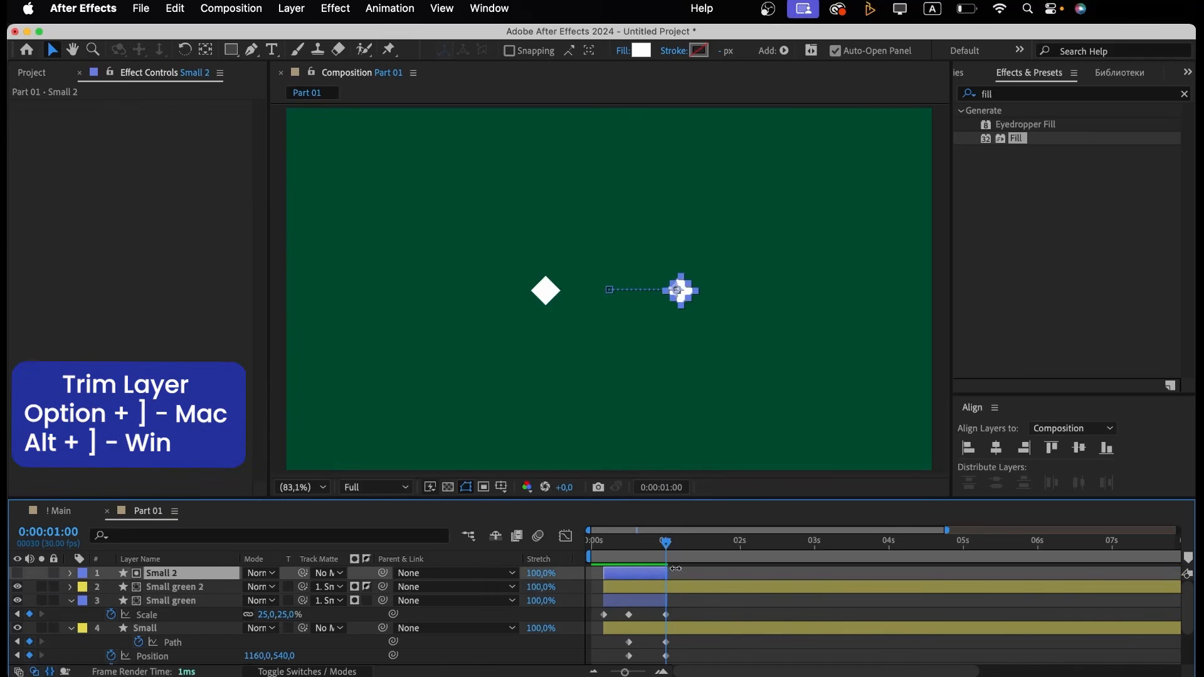
Apply Easy Ease to all keyframes of the four Small layers, collapse their properties and play back the animation.
scroll(637, 572, "down", 3)
left_click(641, 574, "shift")
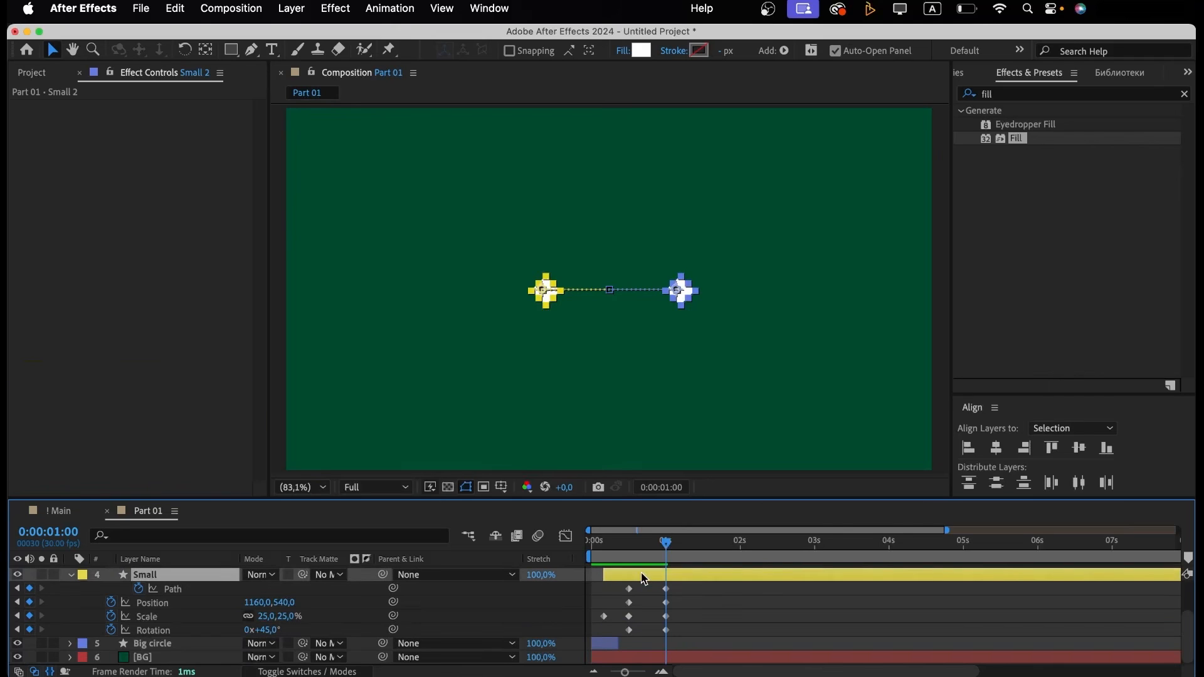
scroll(641, 575, "up", 3)
left_click(682, 590)
left_click_drag(682, 591, 596, 637)
key("F9")
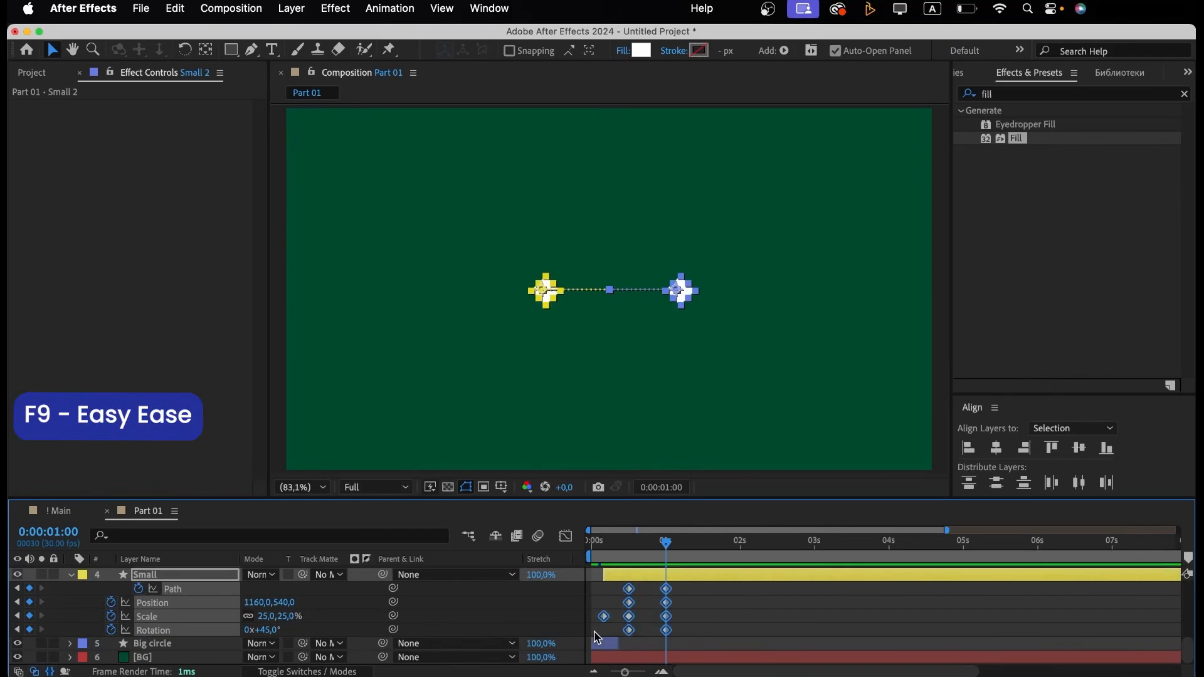
key("F9")
key("u")
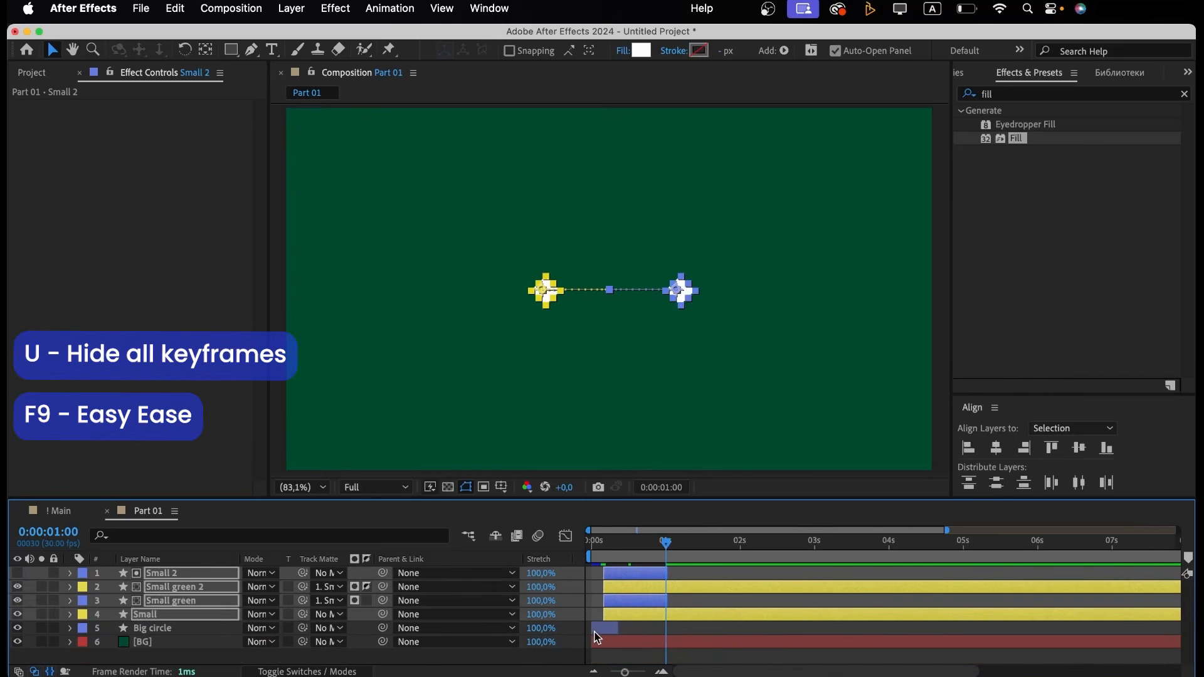
key("space")
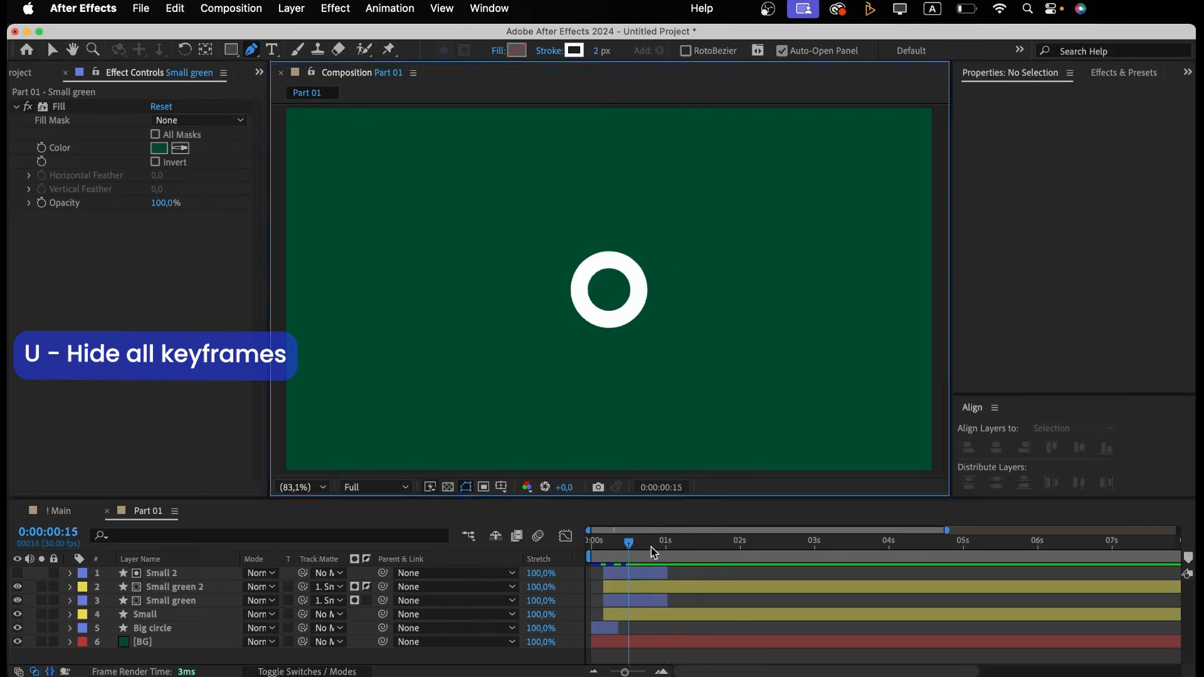
At 0:00:01:05, draw a straight line between the centres of the two squares with the Pen tool and centre it horizontally in the composition.
left_click(615, 549)
left_click_drag(614, 550, 680, 547)
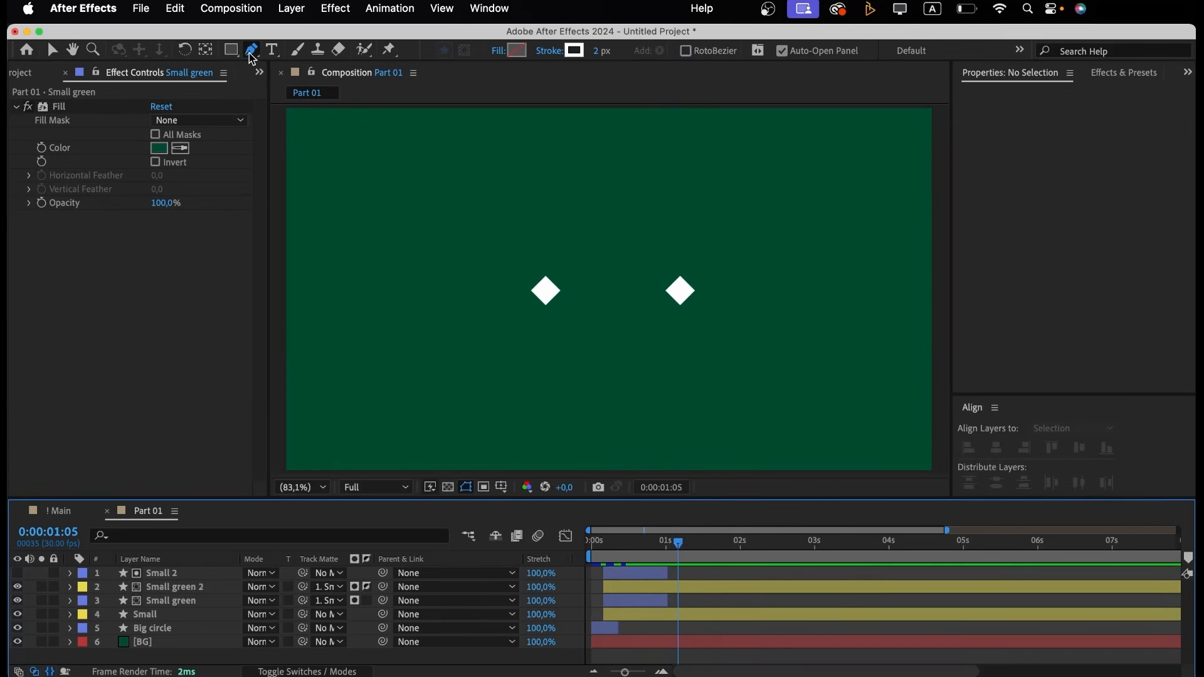
left_click(546, 291)
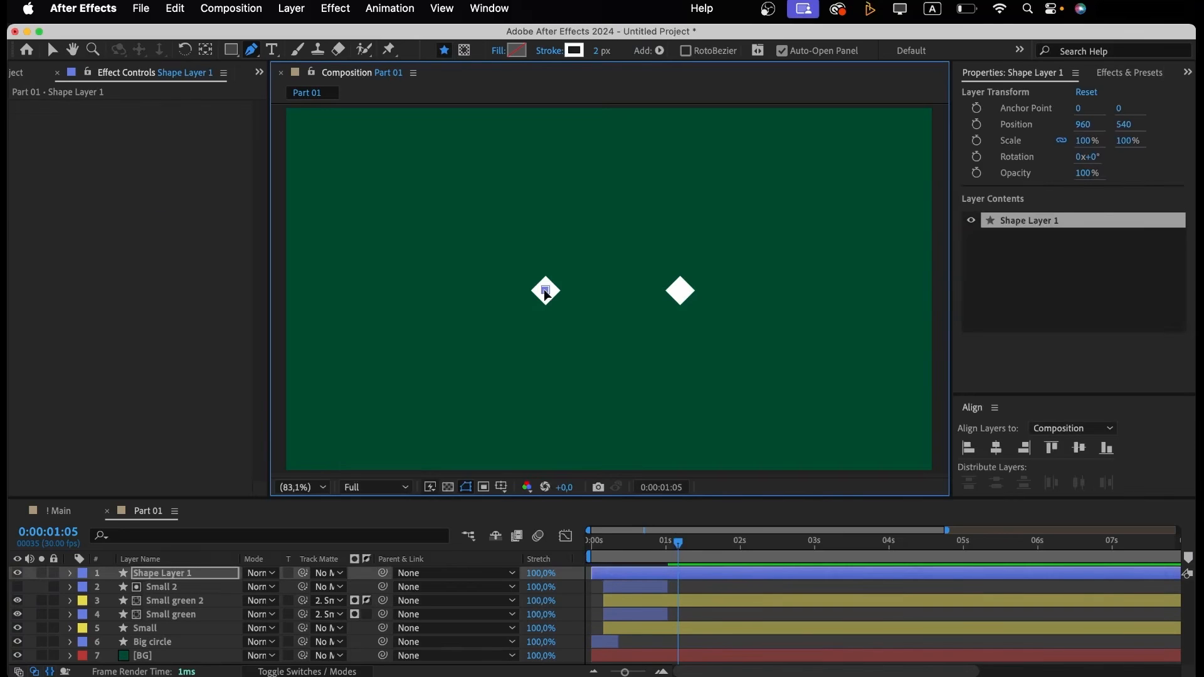
left_click(678, 291)
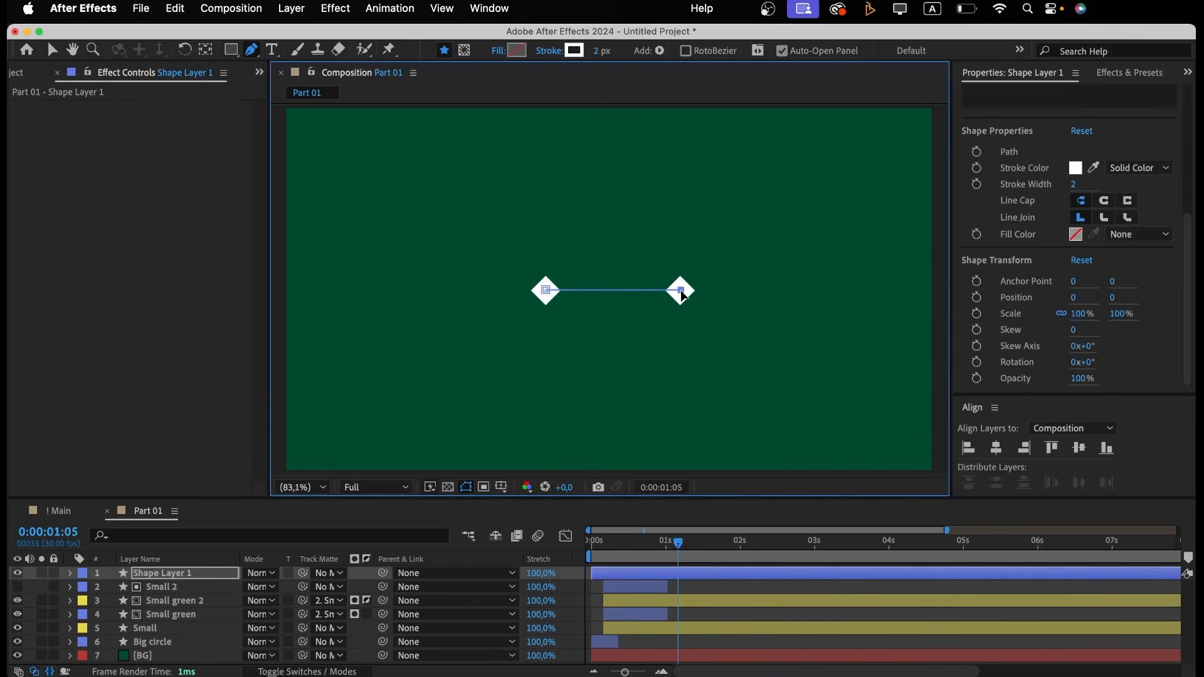
left_click(995, 454)
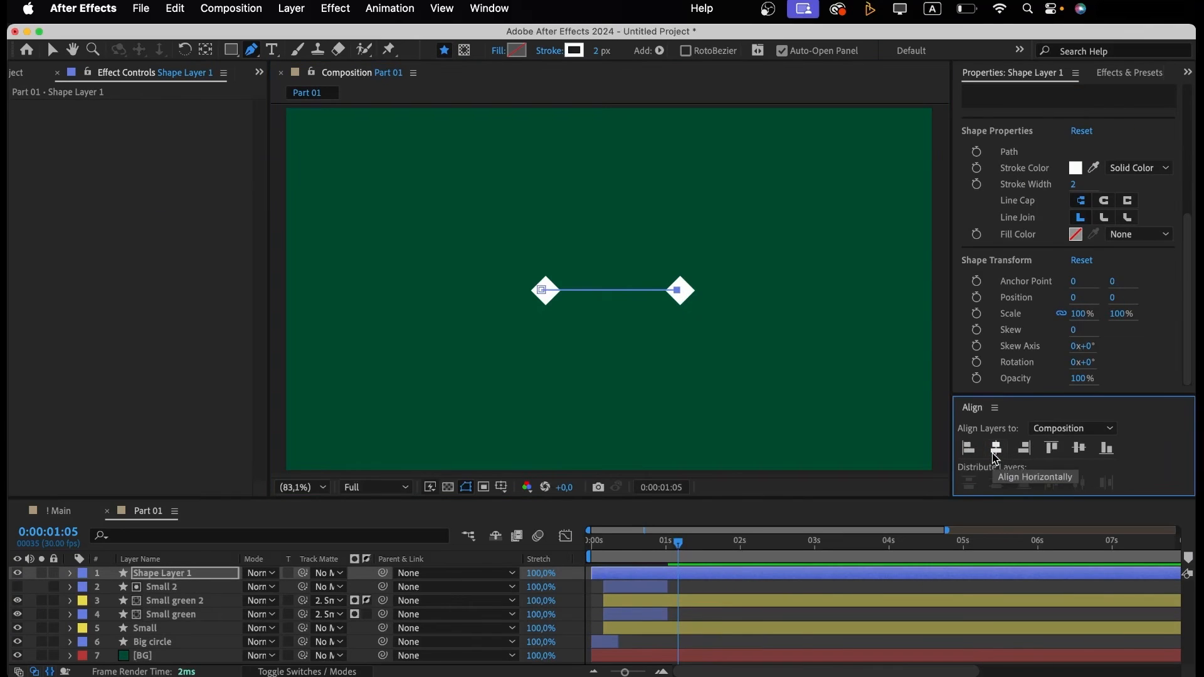
Rename the new shape layer Line and place it below the Small layer, above Big circle.
left_click(195, 577)
key("Return")
type("L")
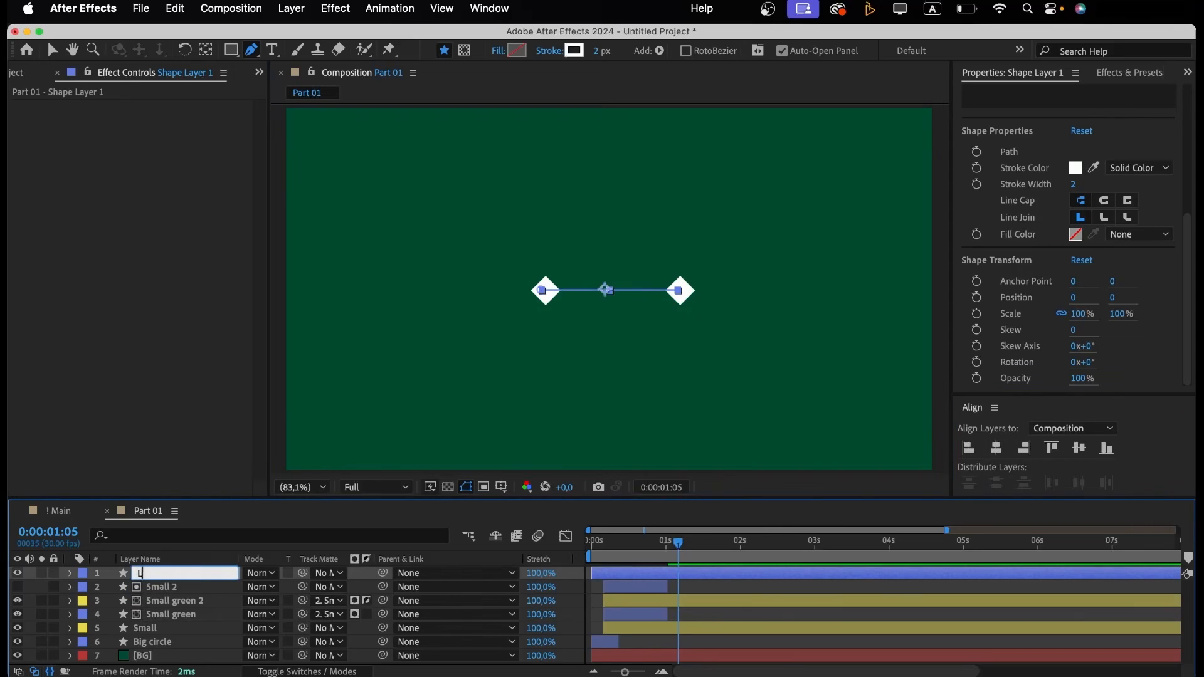
type("ine")
key("Return")
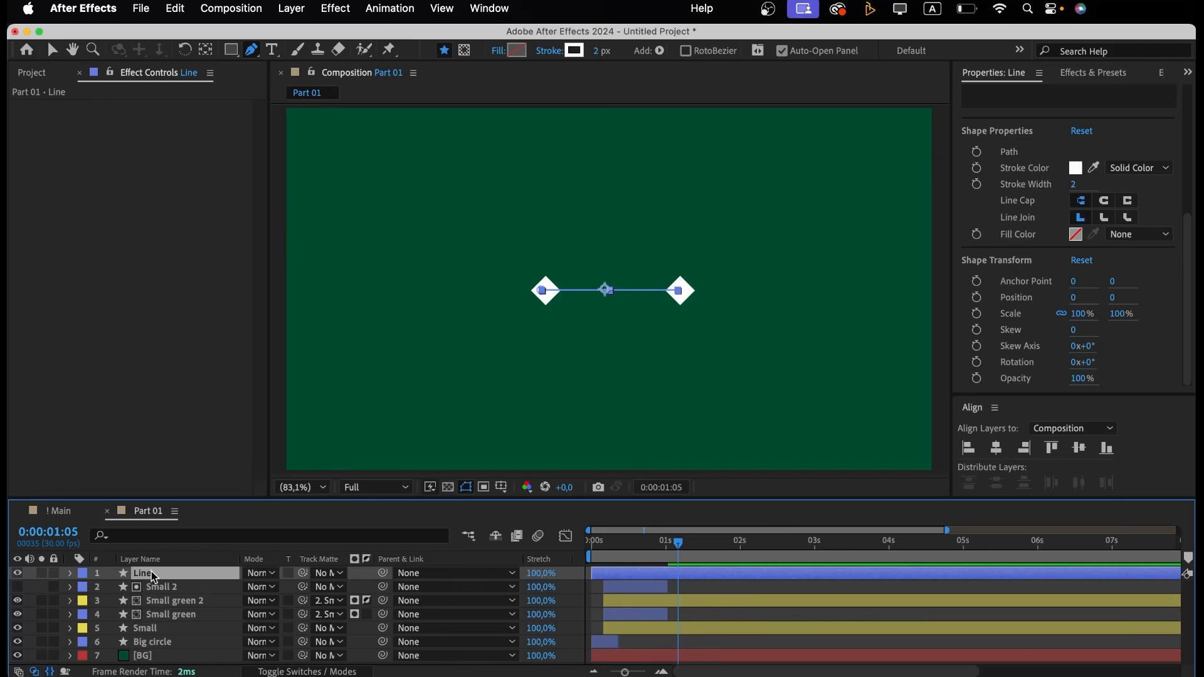
left_click_drag(156, 575, 151, 643)
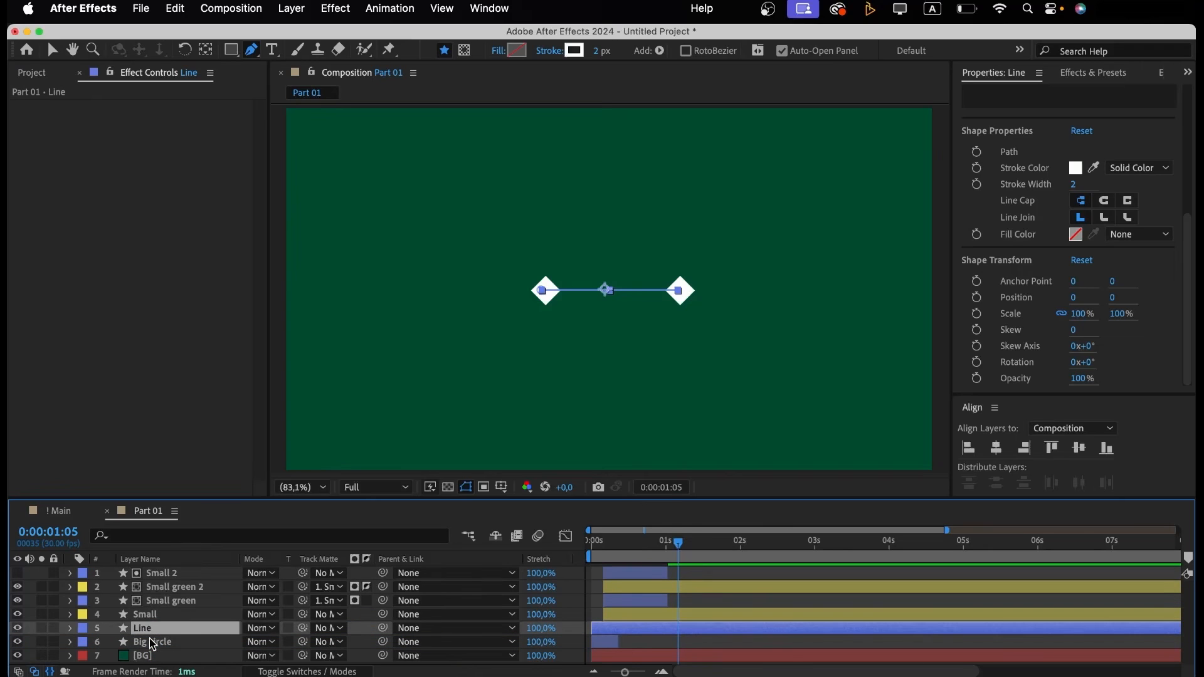
Shift the Line layer to start at frame 15 and inspect the line between the squares at 0:00:01:15.
left_click(629, 558)
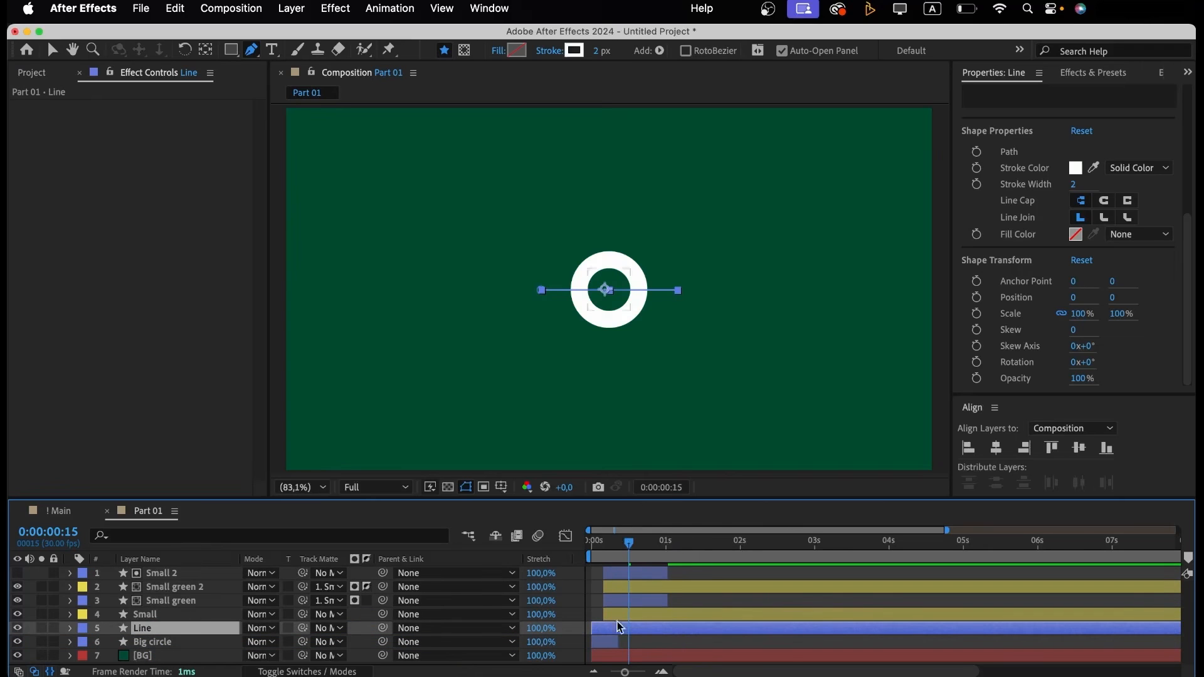
left_click_drag(614, 633, 653, 633)
left_click(703, 543)
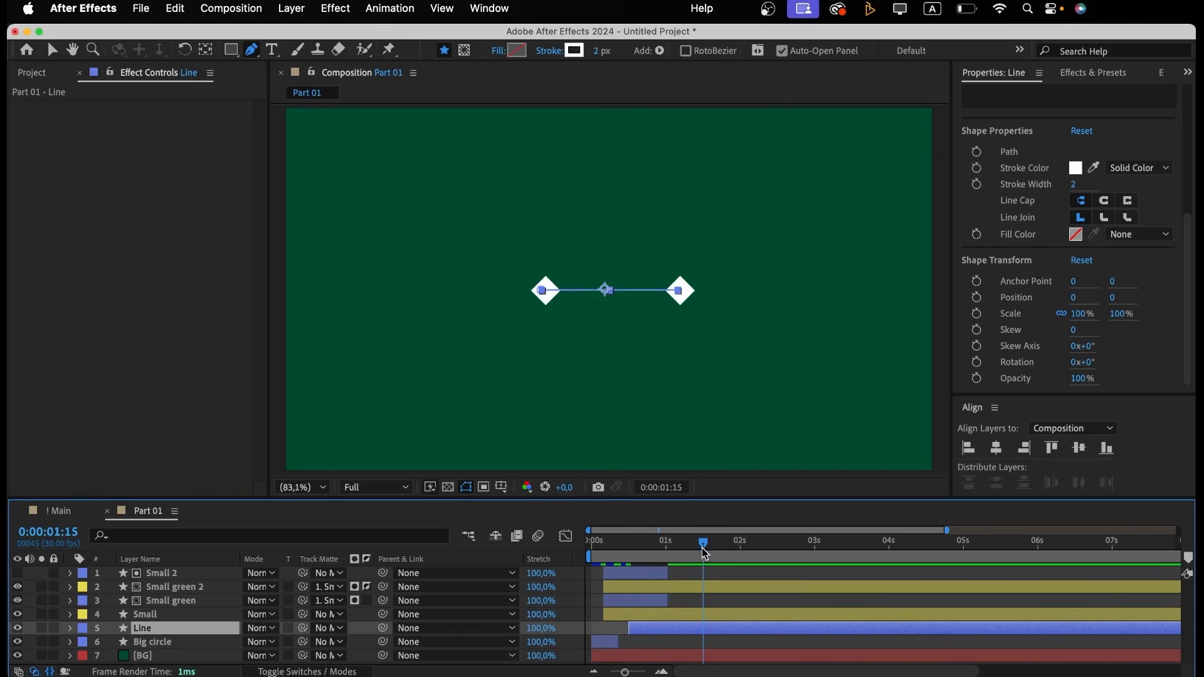
scroll(646, 344, "up", 3)
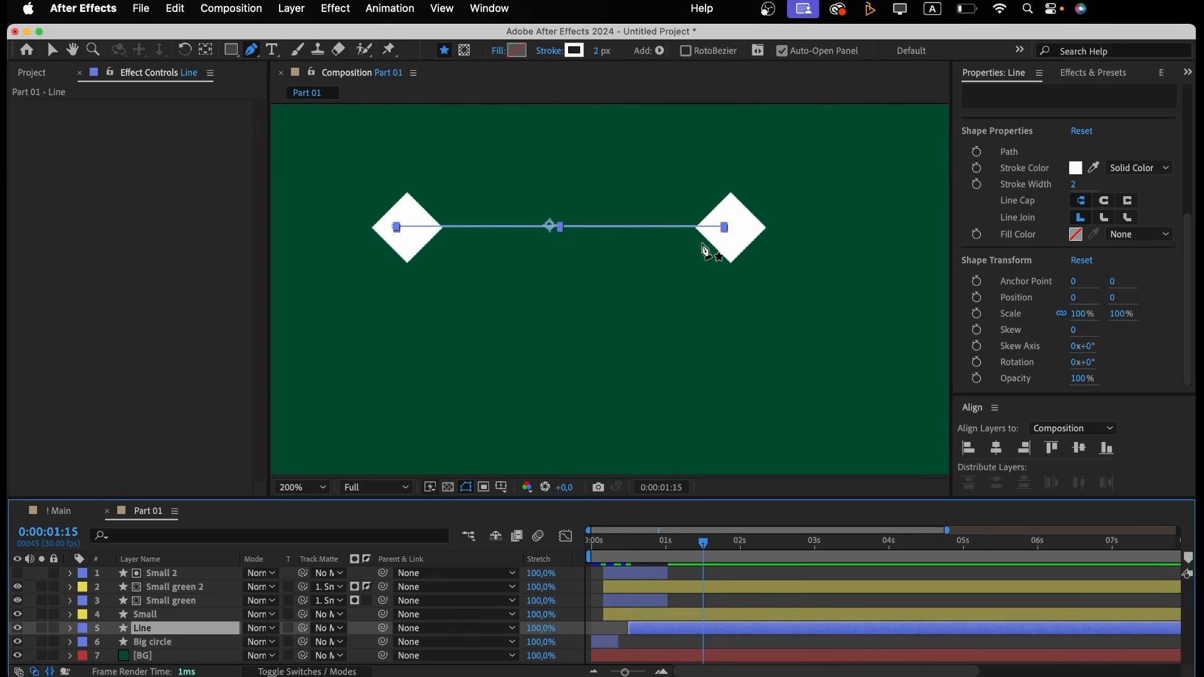
key("v")
left_click(701, 246)
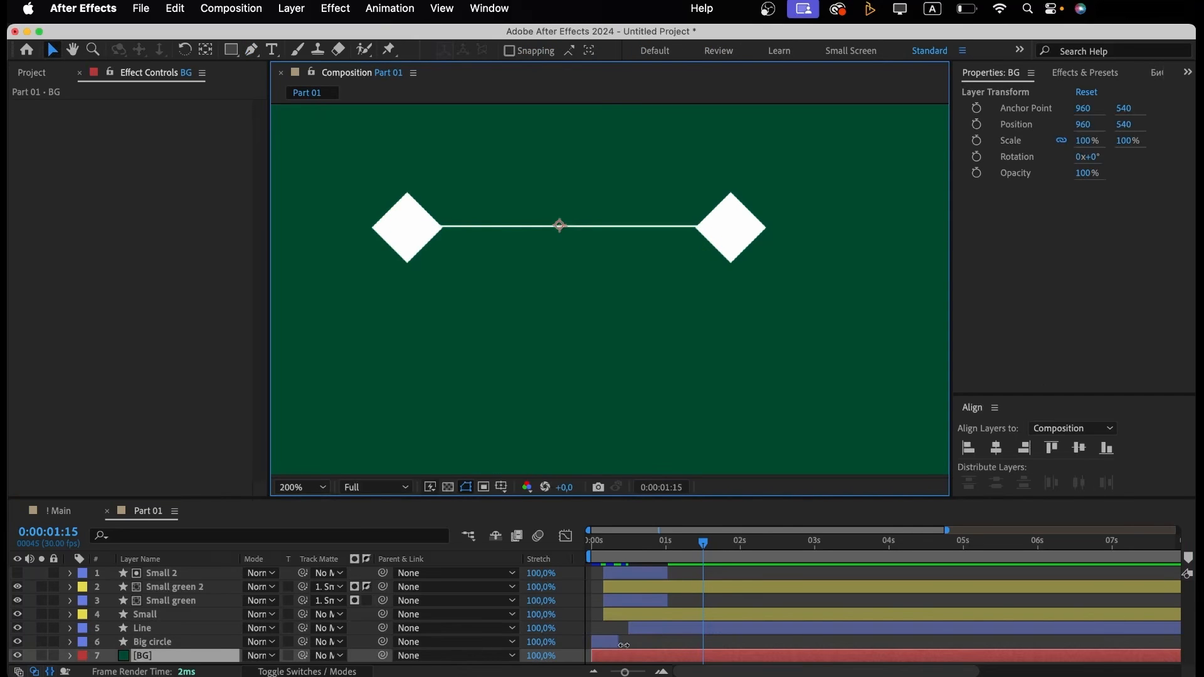
Keyframe the Line layer's scale at frame 15 with a horizontal value of 0% and a vertical value of 100%.
left_click(654, 630)
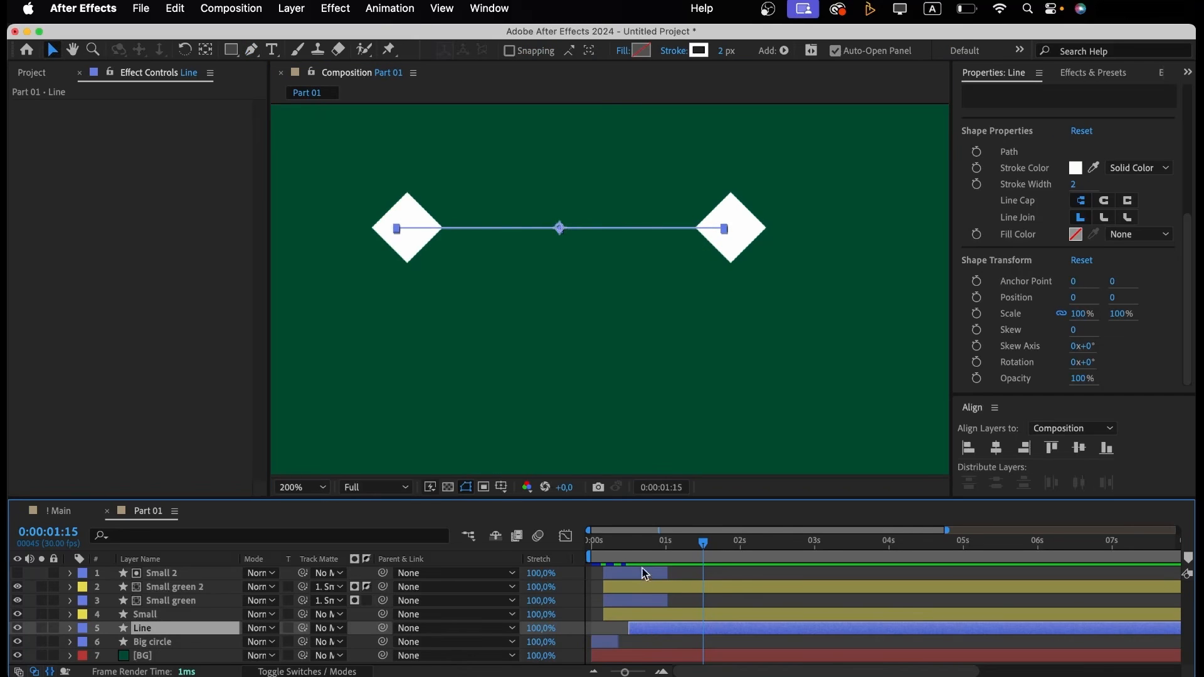
left_click(629, 543)
key("s")
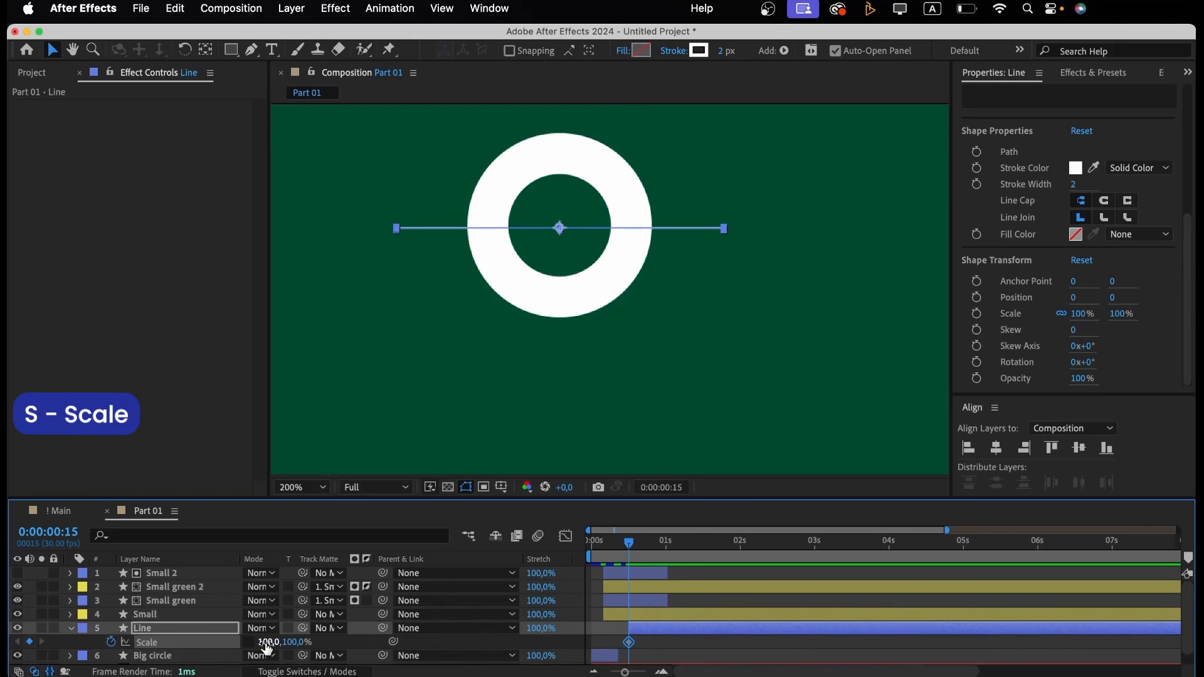
left_click(266, 643)
type("0")
key("Return")
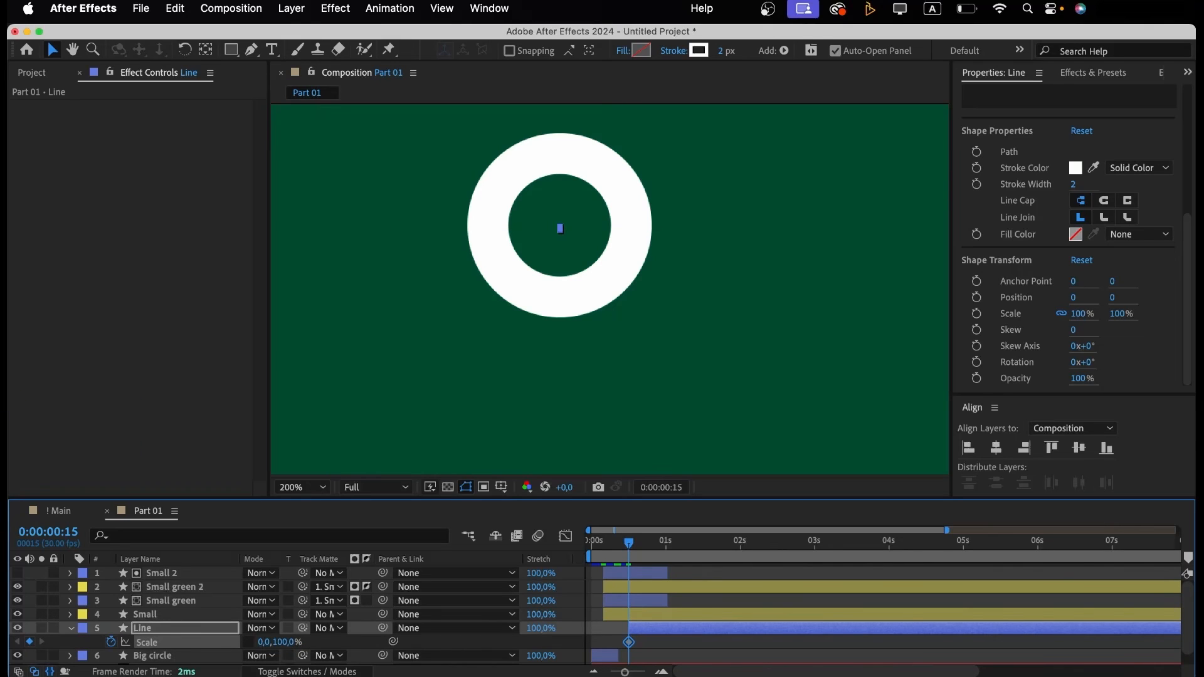
Set the Line layer's horizontal scale to 100% at 0:00:01:00 and to 0% at 0:00:01:10.
left_click(669, 545)
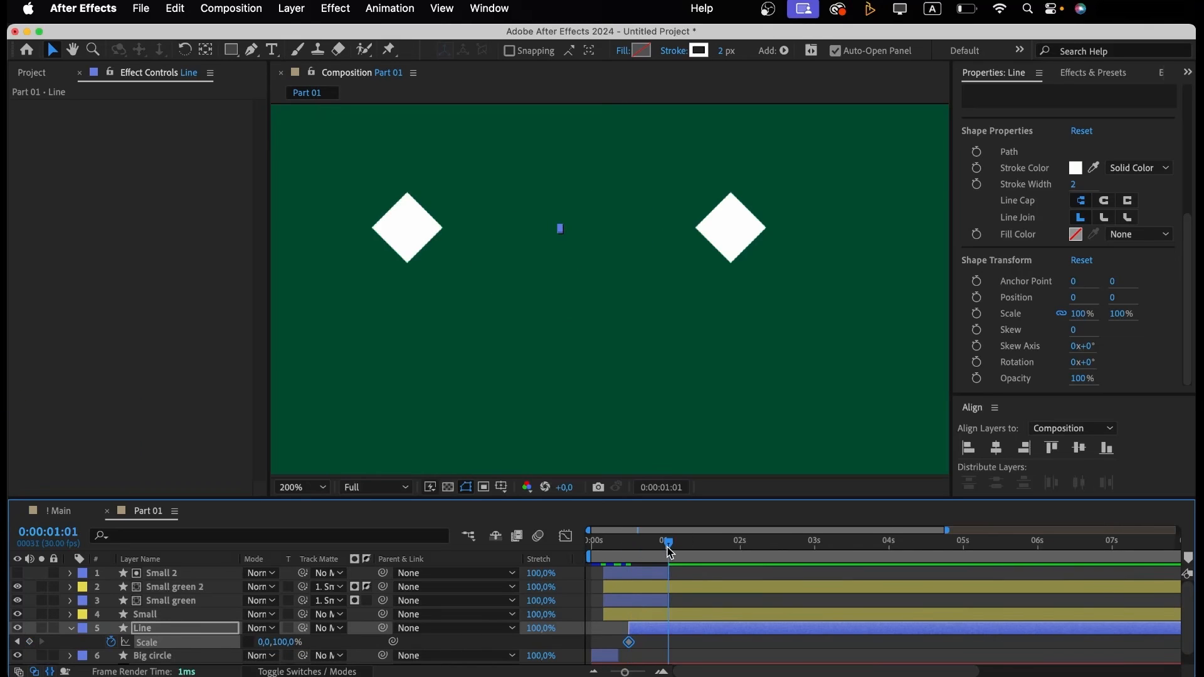
left_click_drag(668, 549, 666, 548)
left_click(268, 642)
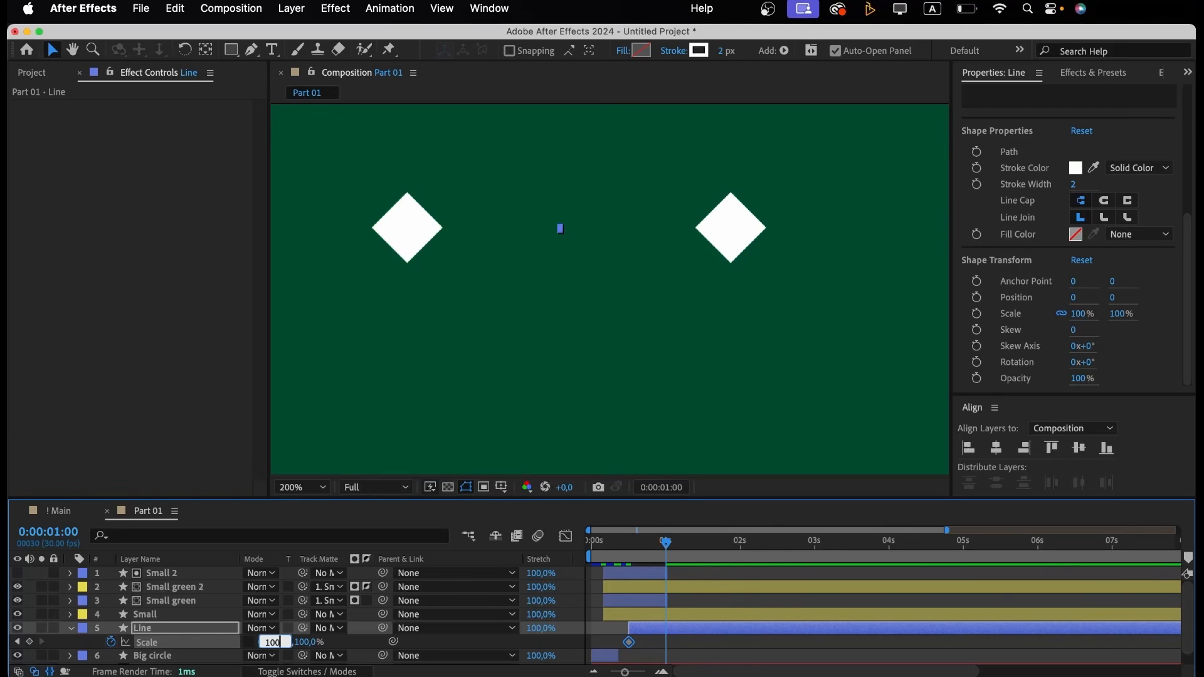
key("Return")
key("shift+Page_Down")
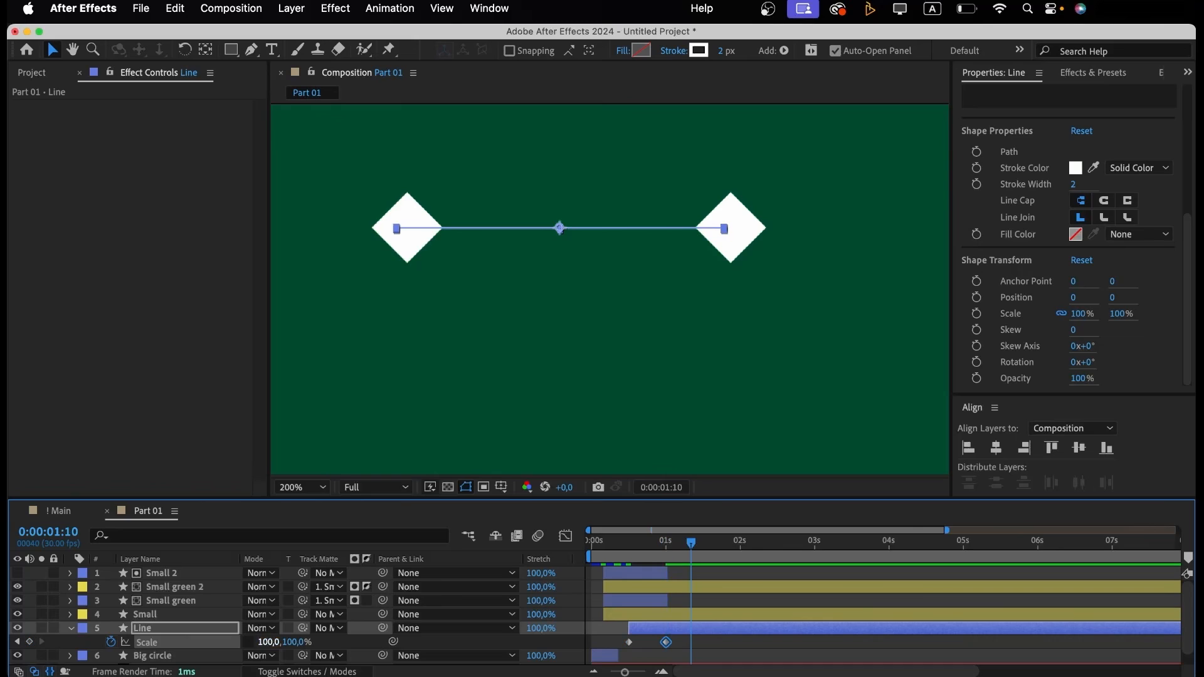
left_click(269, 642)
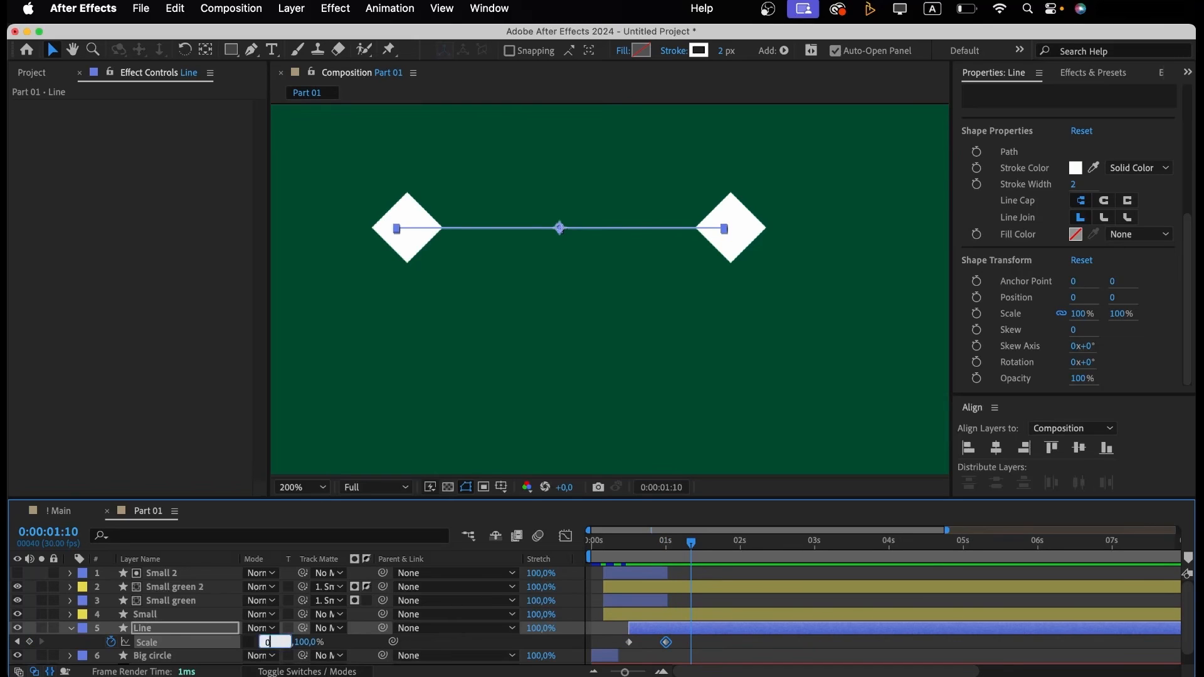
type("0")
key("Return")
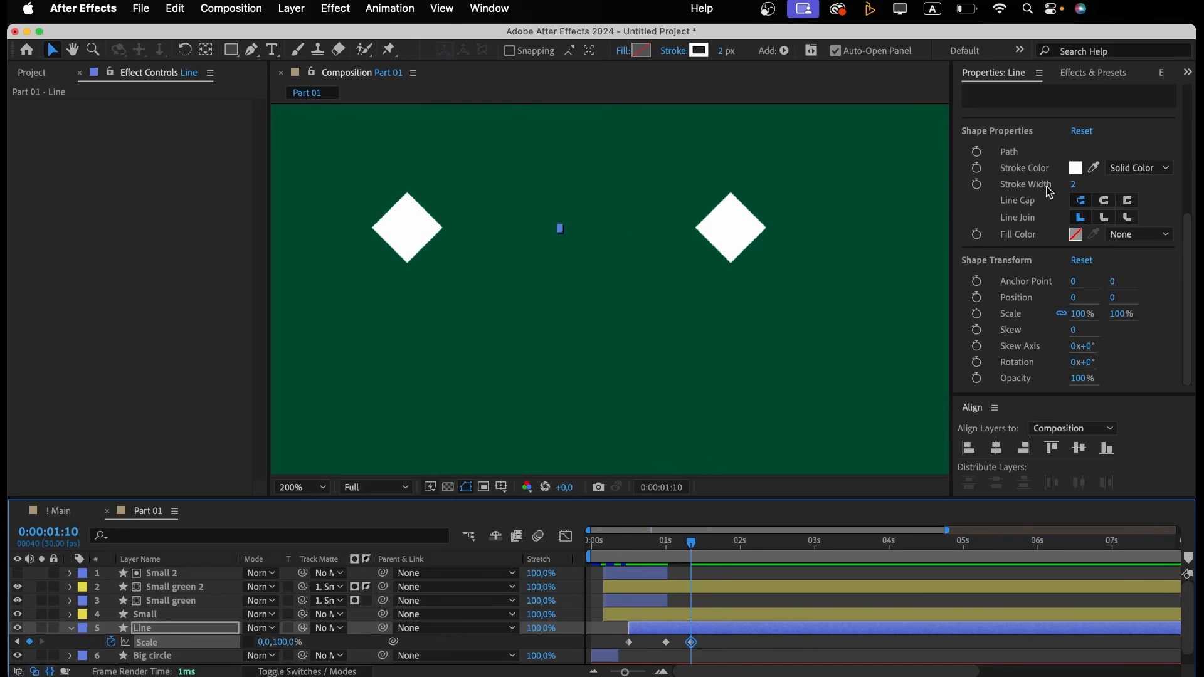
Find the Turbulent Displace effect by searching for turb and apply it to the Line layer.
left_click(1091, 74)
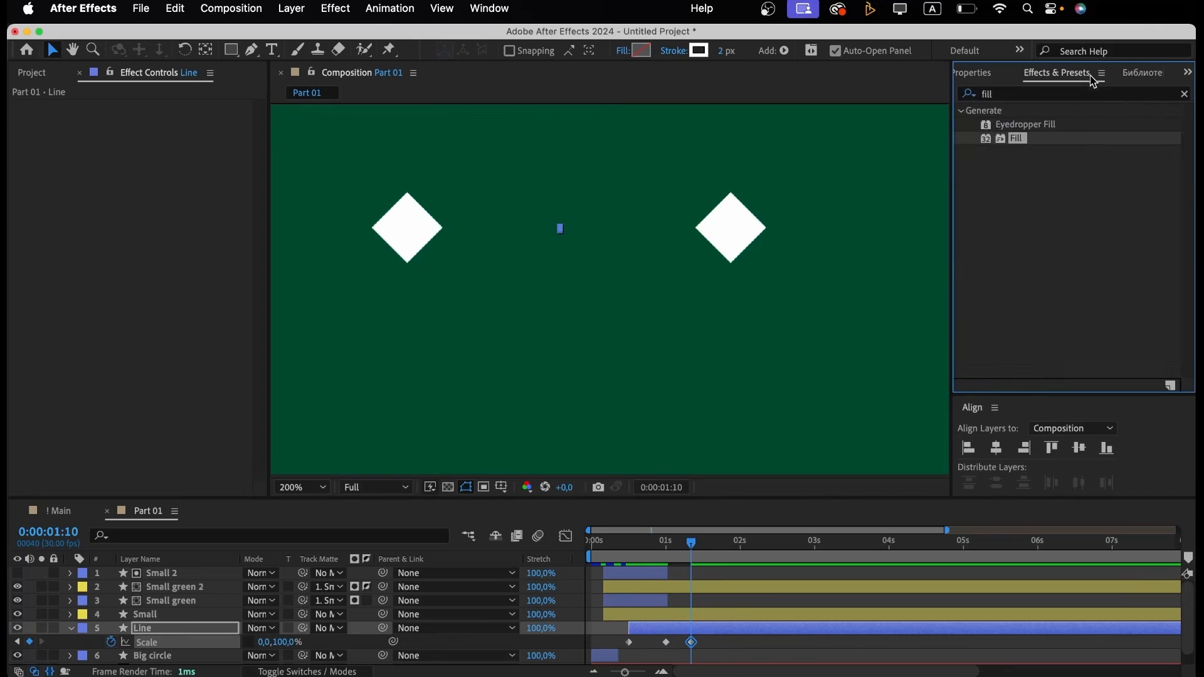
left_click(1184, 94)
left_click(1128, 97)
type("turb")
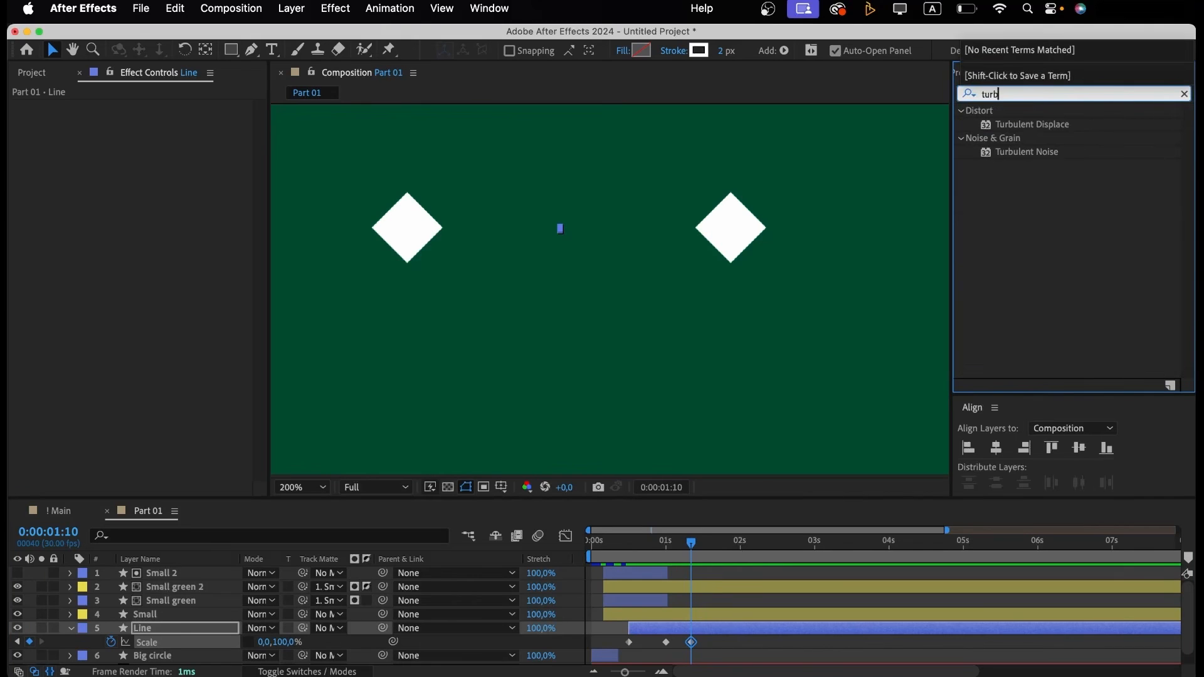
double_click(1075, 126)
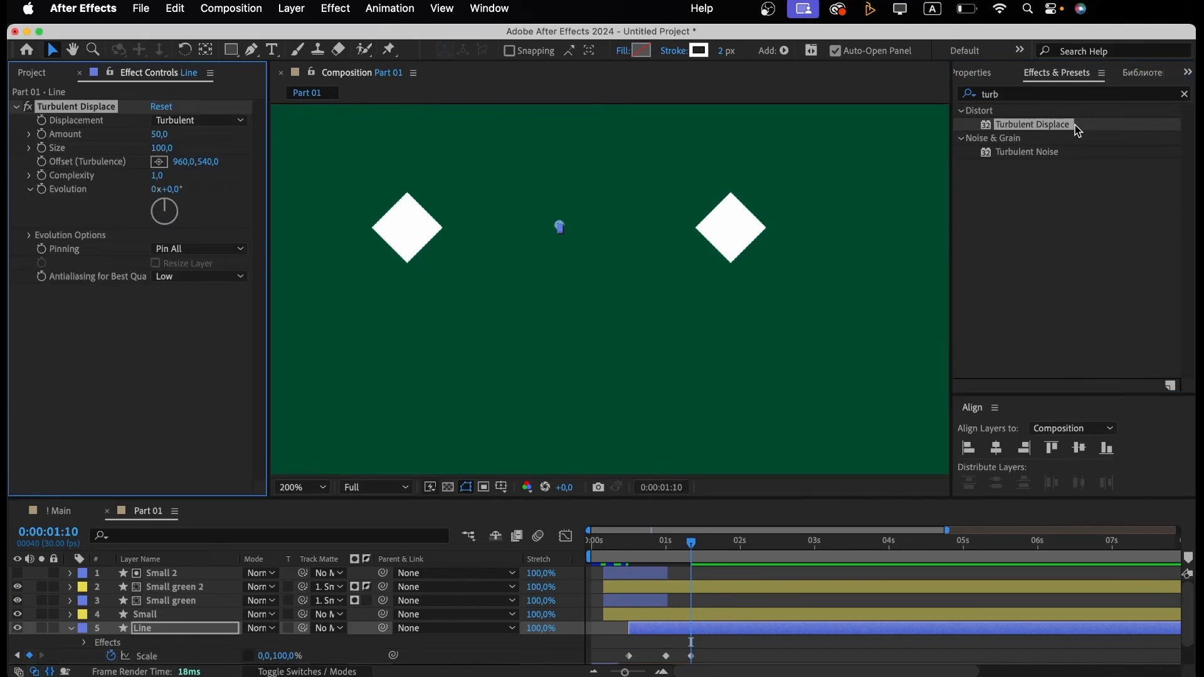
Keyframe the Line's Turbulent Displace Amount at 0 at 0:00:01:00 and set the effect's Size to 21.
mouse_move(669, 553)
left_mouse_down()
mouse_move(640, 551)
mouse_move(665, 552)
left_mouse_up()
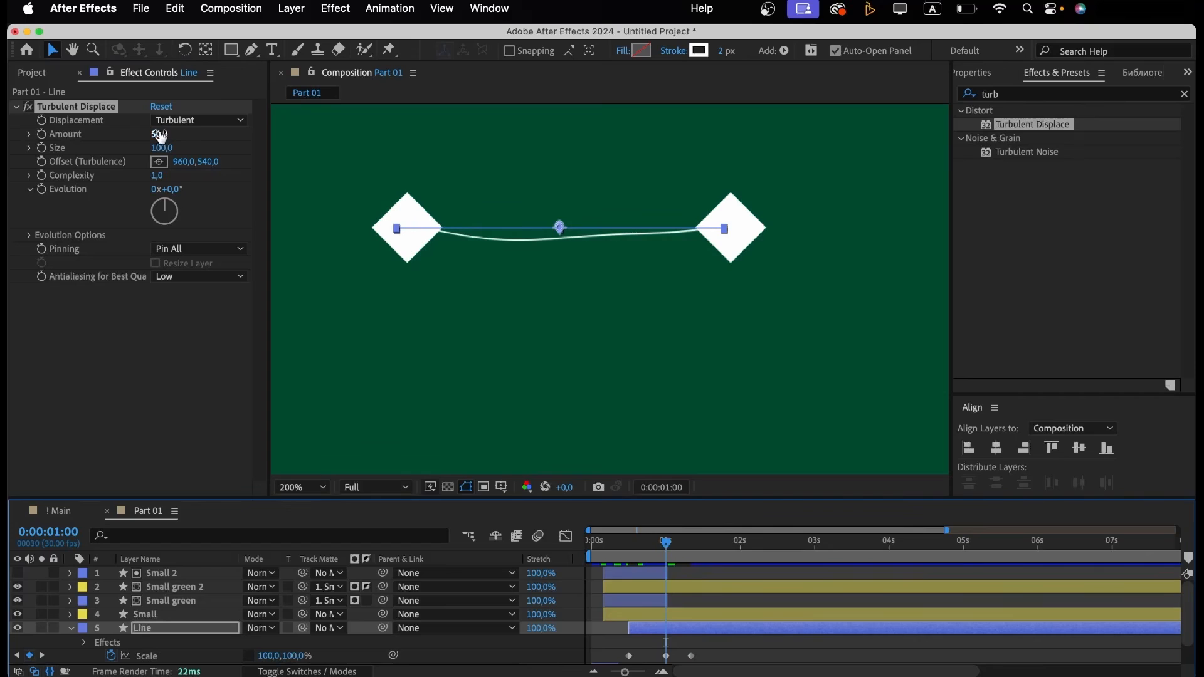
left_click(160, 134)
type("0")
key("Return")
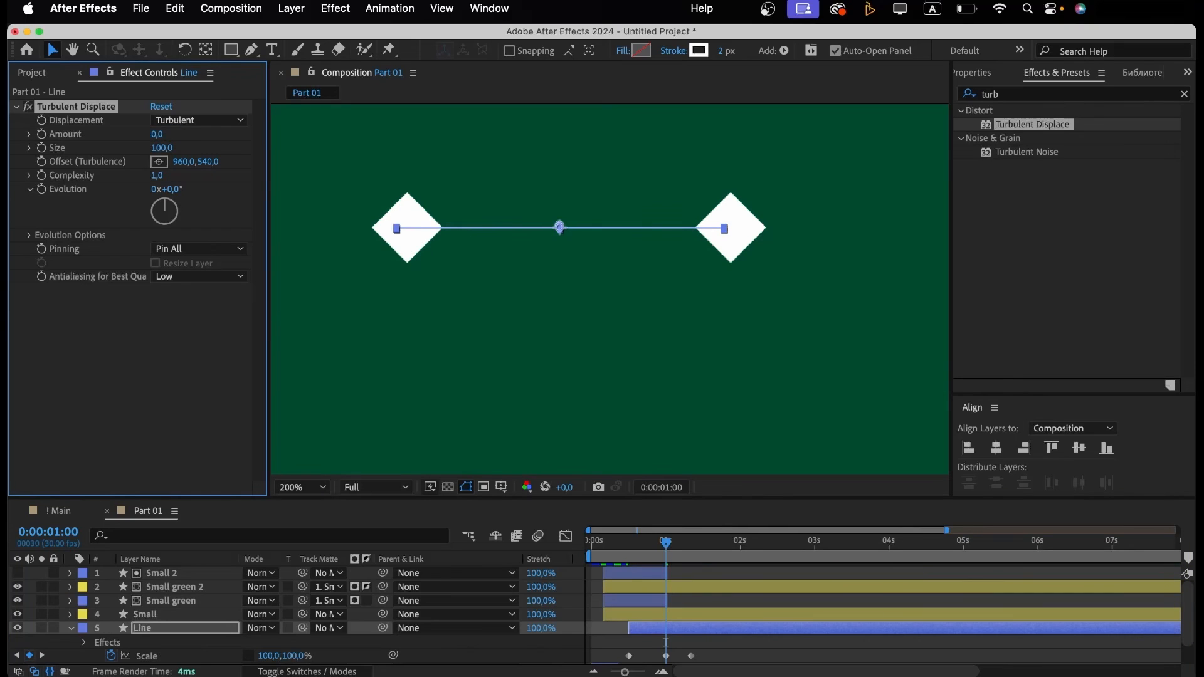
left_click(162, 148)
type("21")
key("Return")
Set the Line's Turbulent Displace Amount to 100 at 0:00:01:10.
key("k")
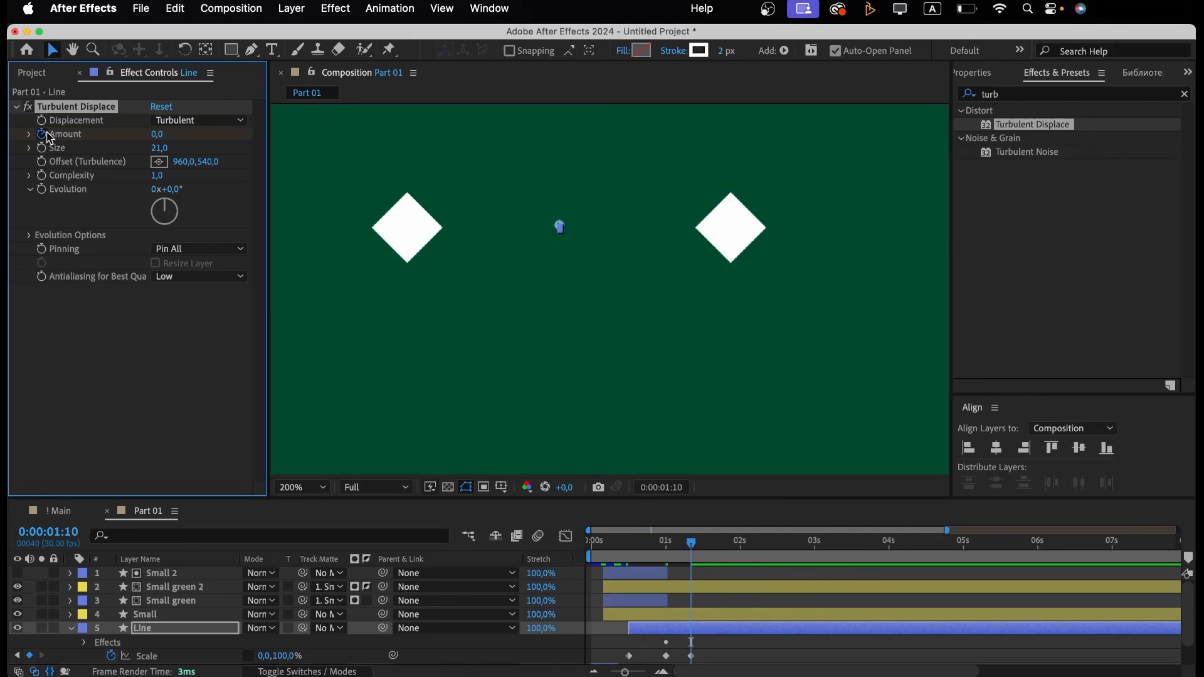
left_click(156, 134)
type("100")
key("Return")
Fit the composition in the viewer and play the animation from the start to review the distorted line.
scroll(679, 577, "down", 2)
left_click(662, 545)
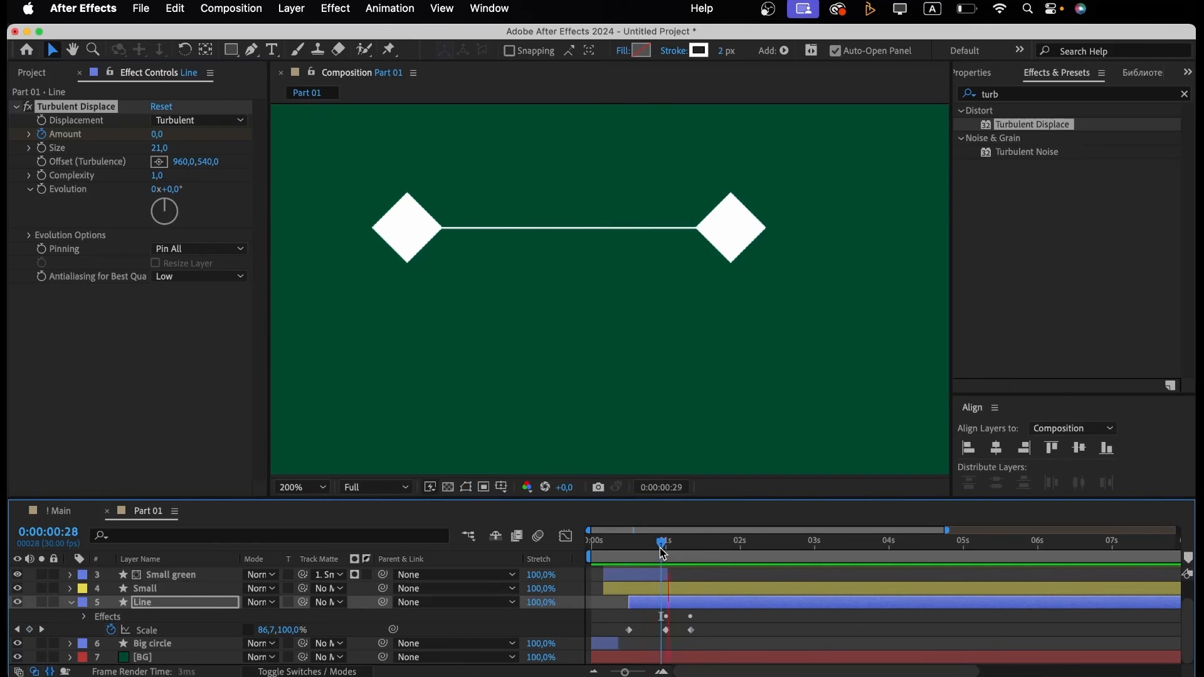
mouse_move(662, 550)
left_mouse_down()
mouse_move(712, 550)
mouse_move(608, 552)
mouse_move(617, 556)
left_mouse_up()
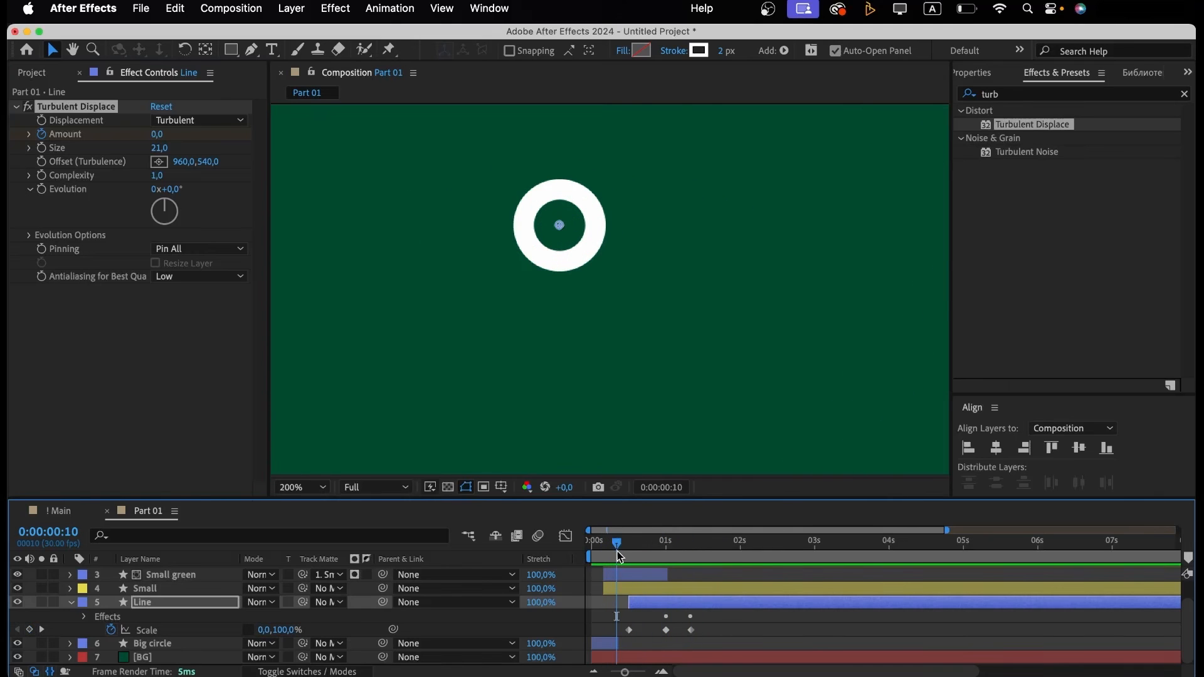
left_click(296, 487)
left_click(315, 216)
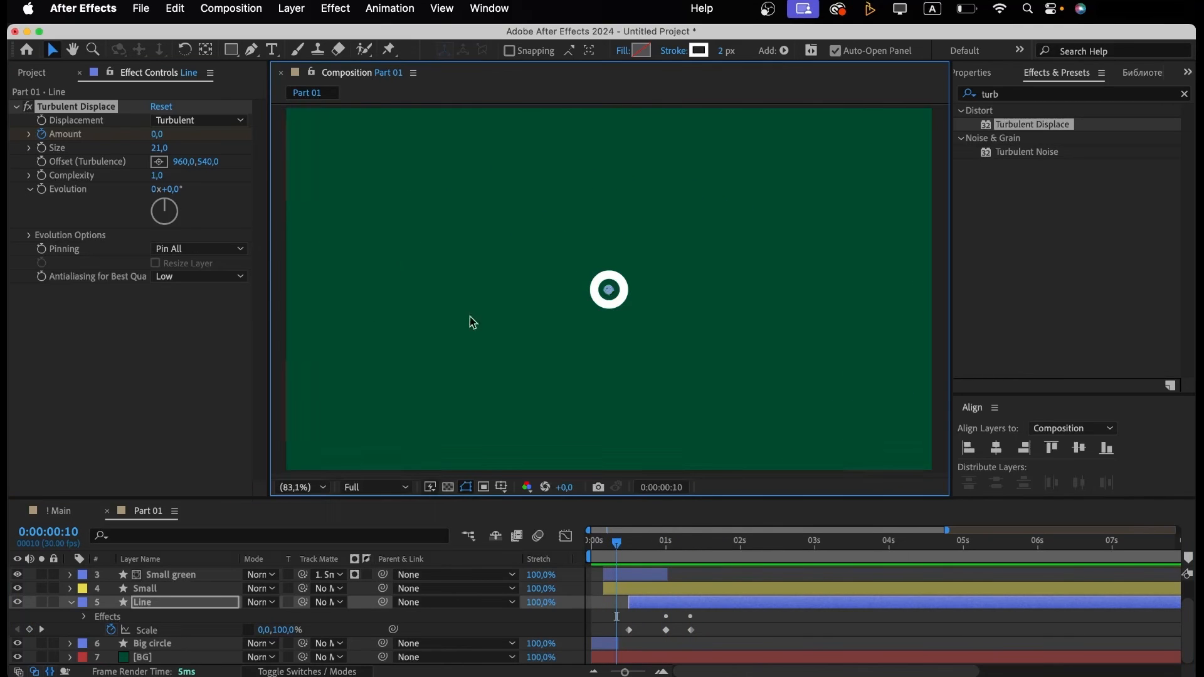
left_click_drag(622, 541, 578, 553)
key("space")
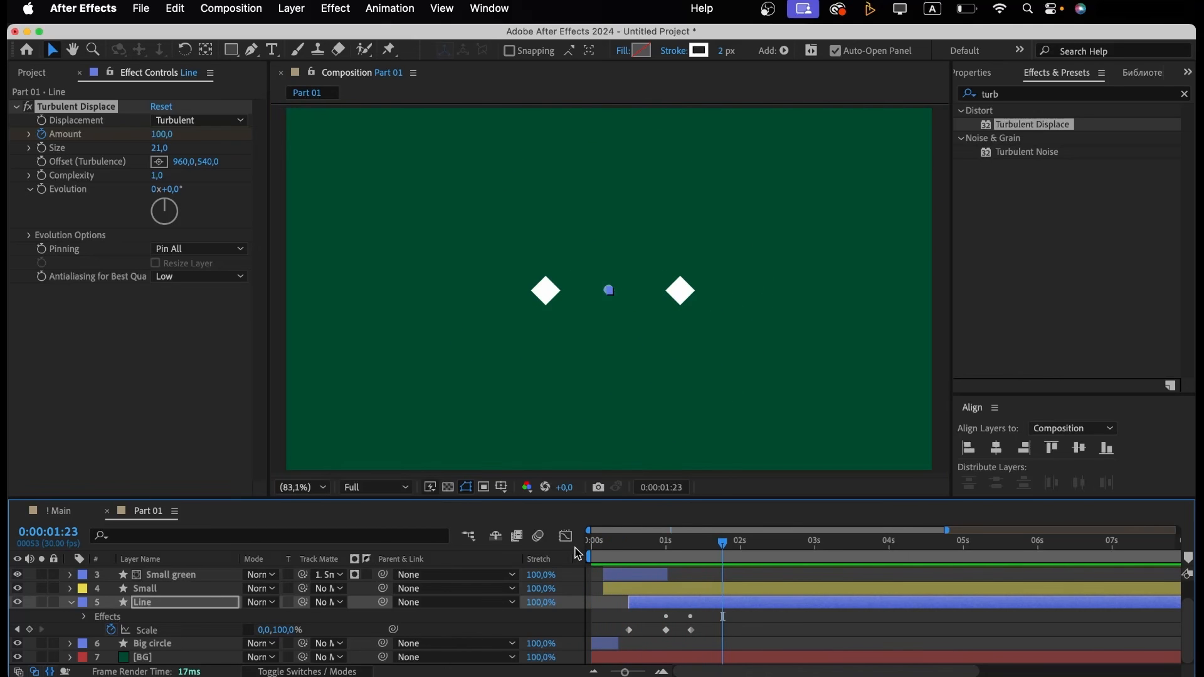
Trim the end of the Line layer to 0:00:01:10 and collapse its properties.
left_click(691, 545)
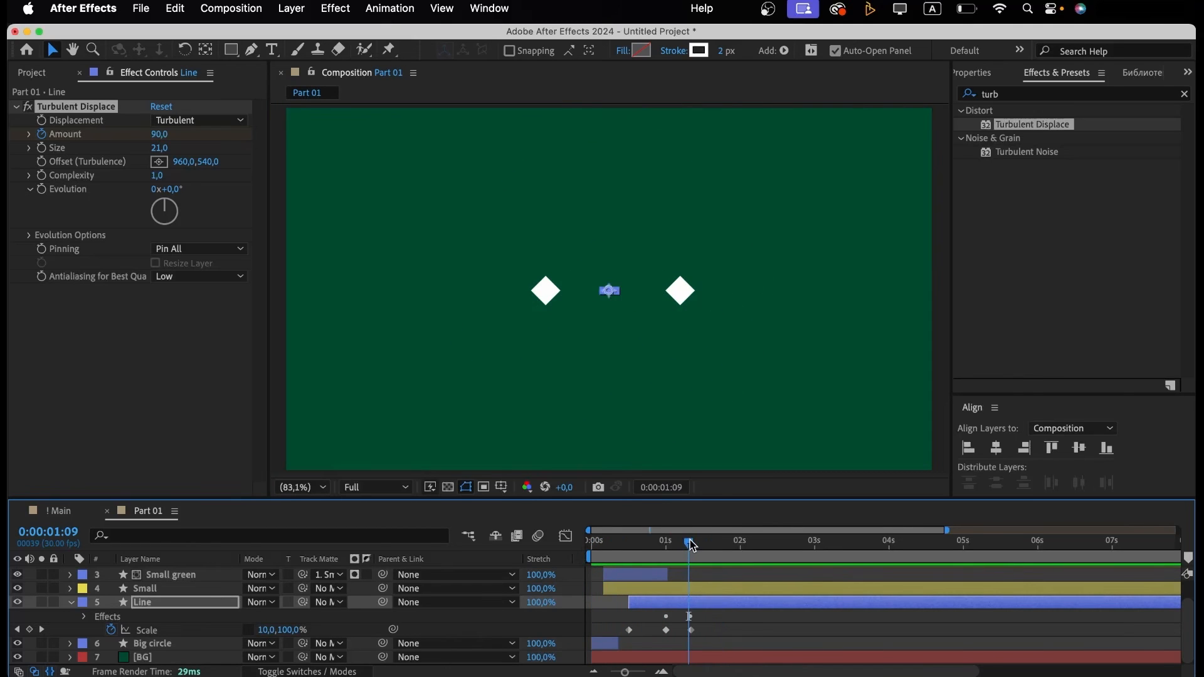
left_click_drag(691, 544, 694, 545)
left_click(711, 604)
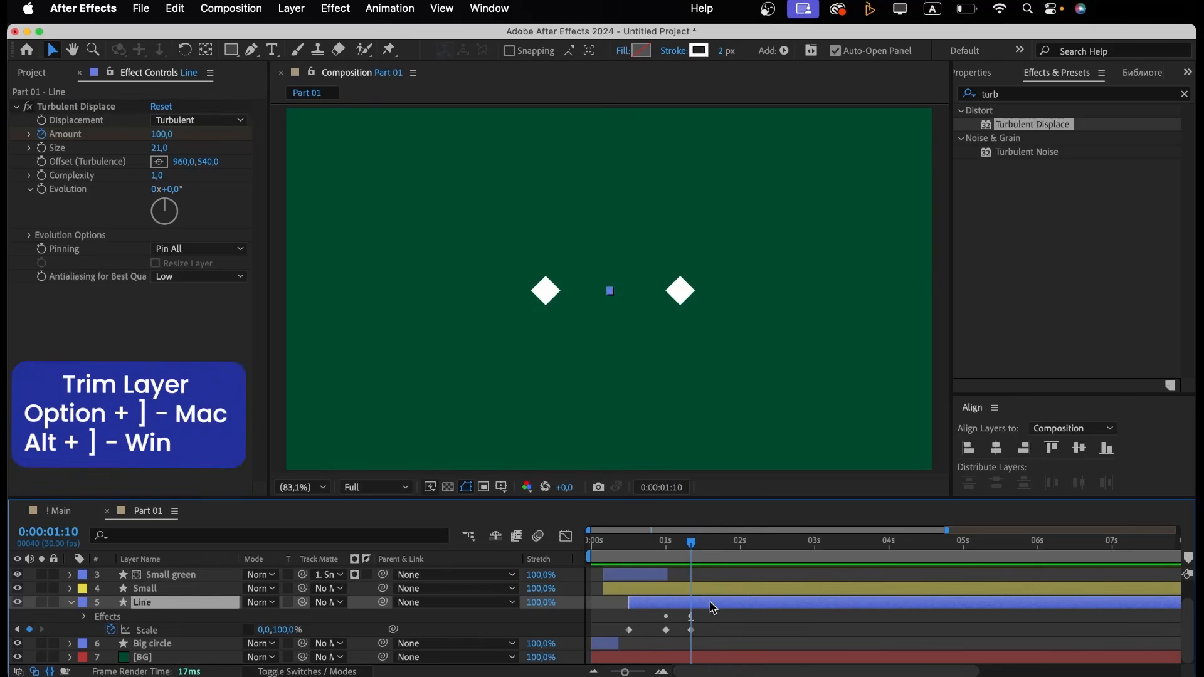
key("alt+bracketright")
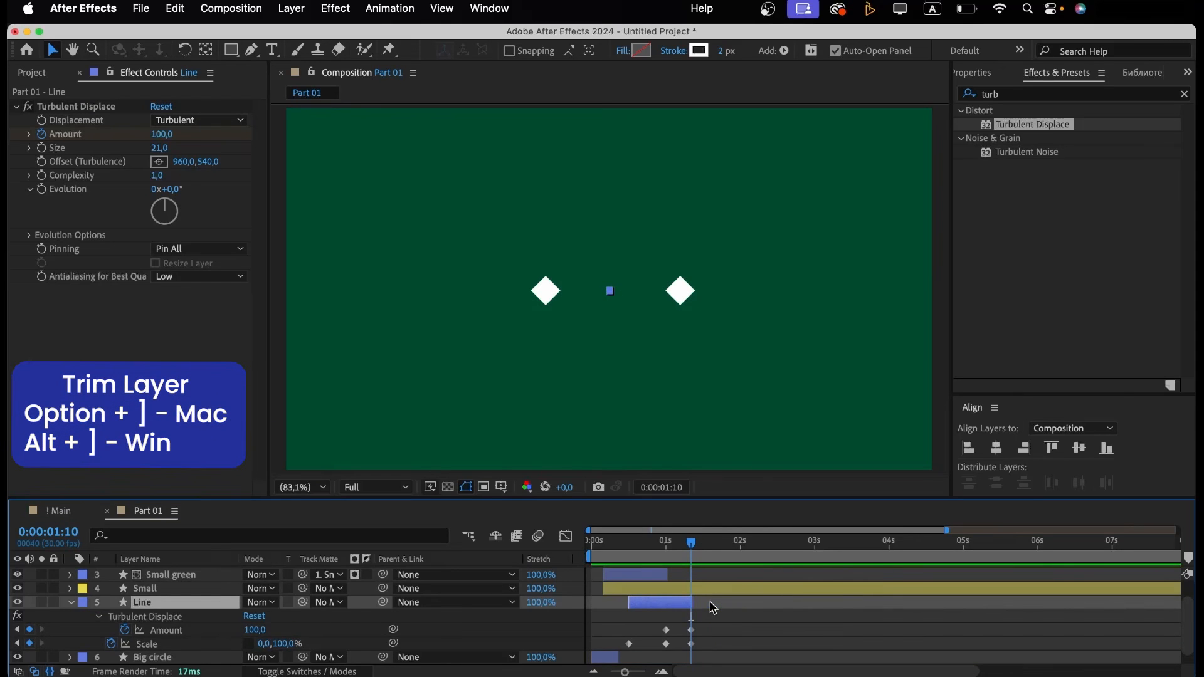
key("u")
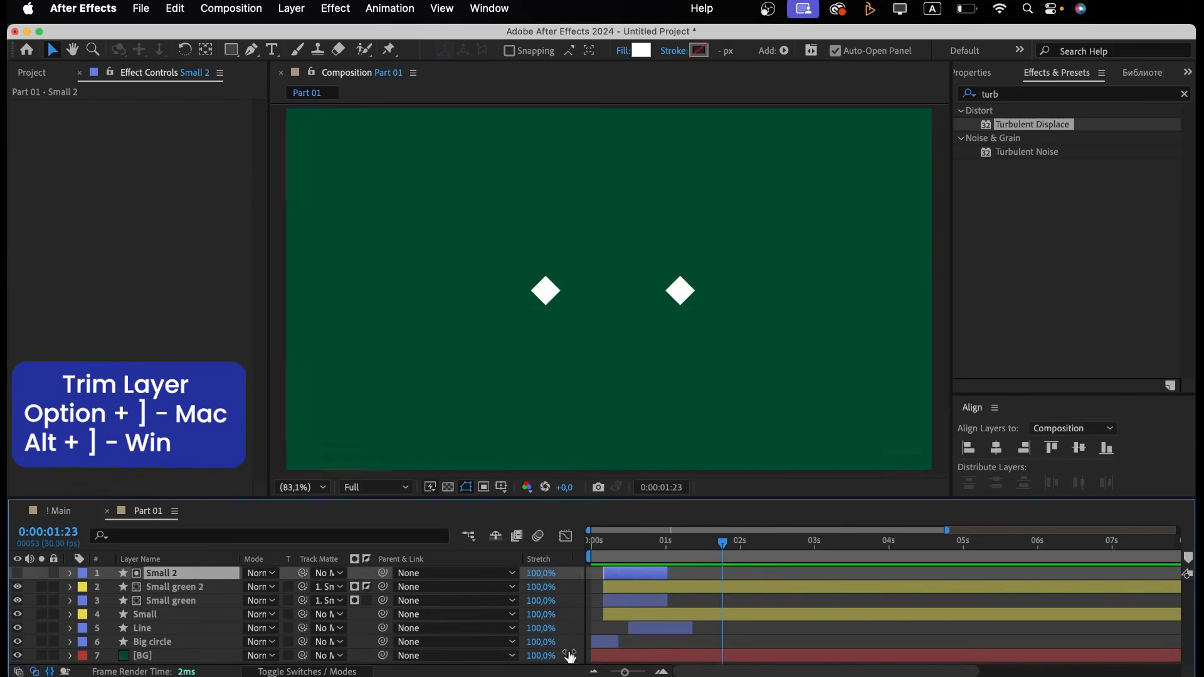
Add a null object to the Part 01 composition.
right_click(577, 572)
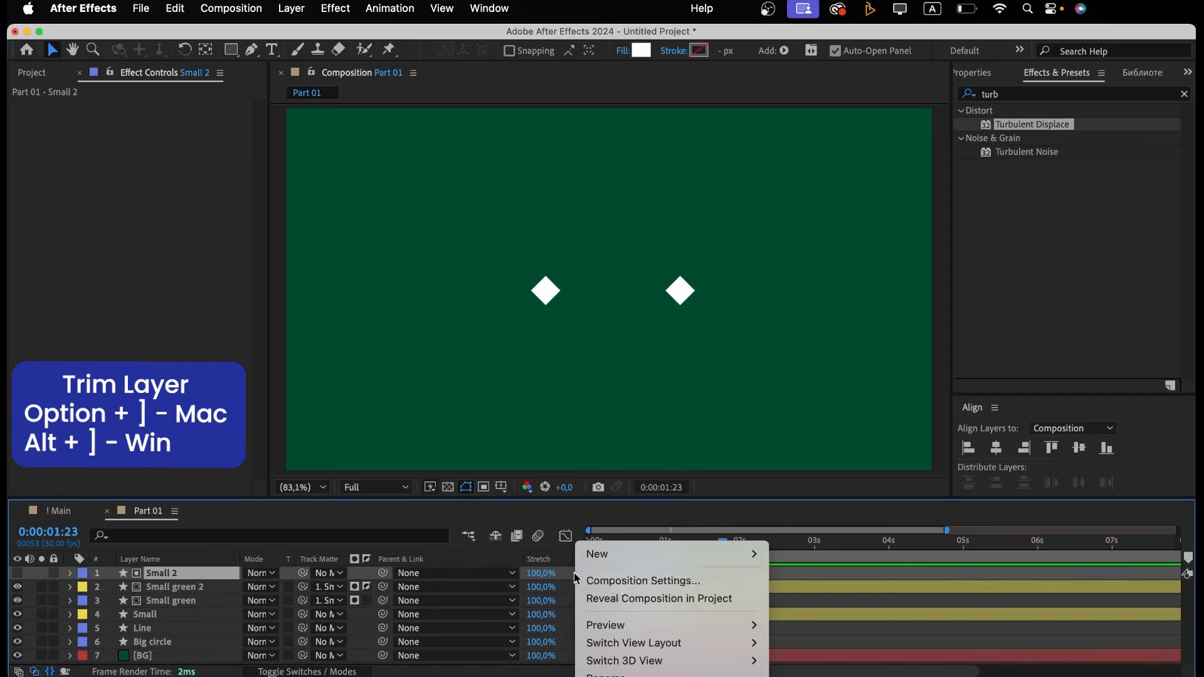
mouse_move(637, 564)
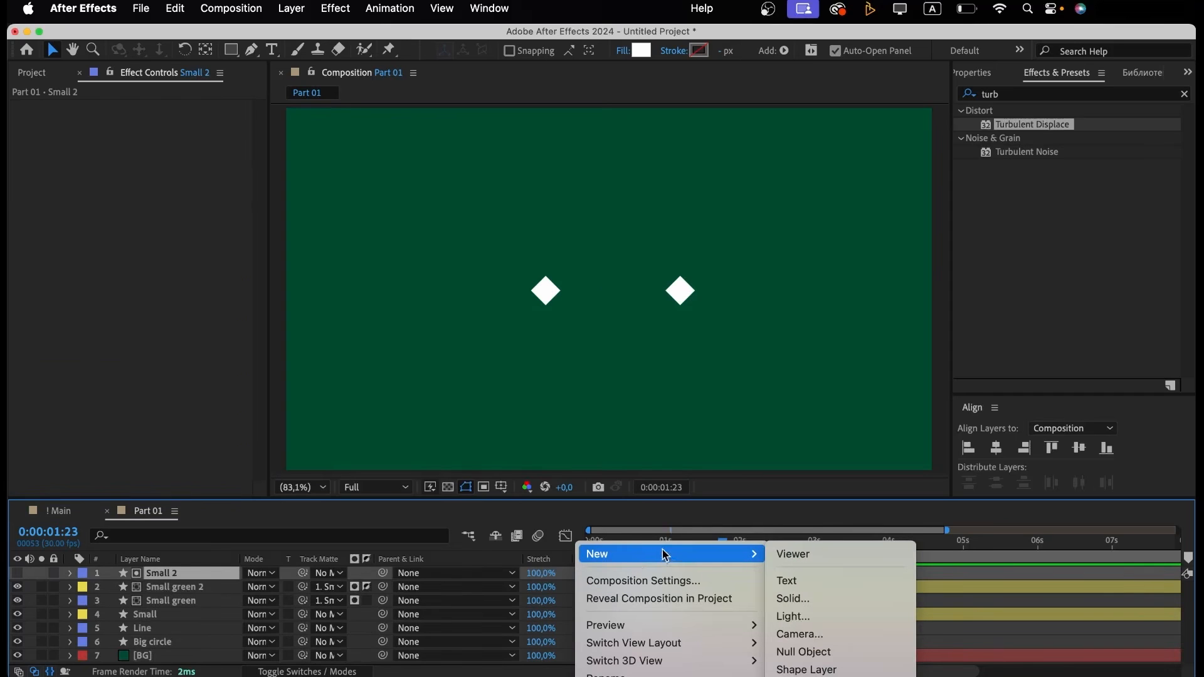
left_click(805, 652)
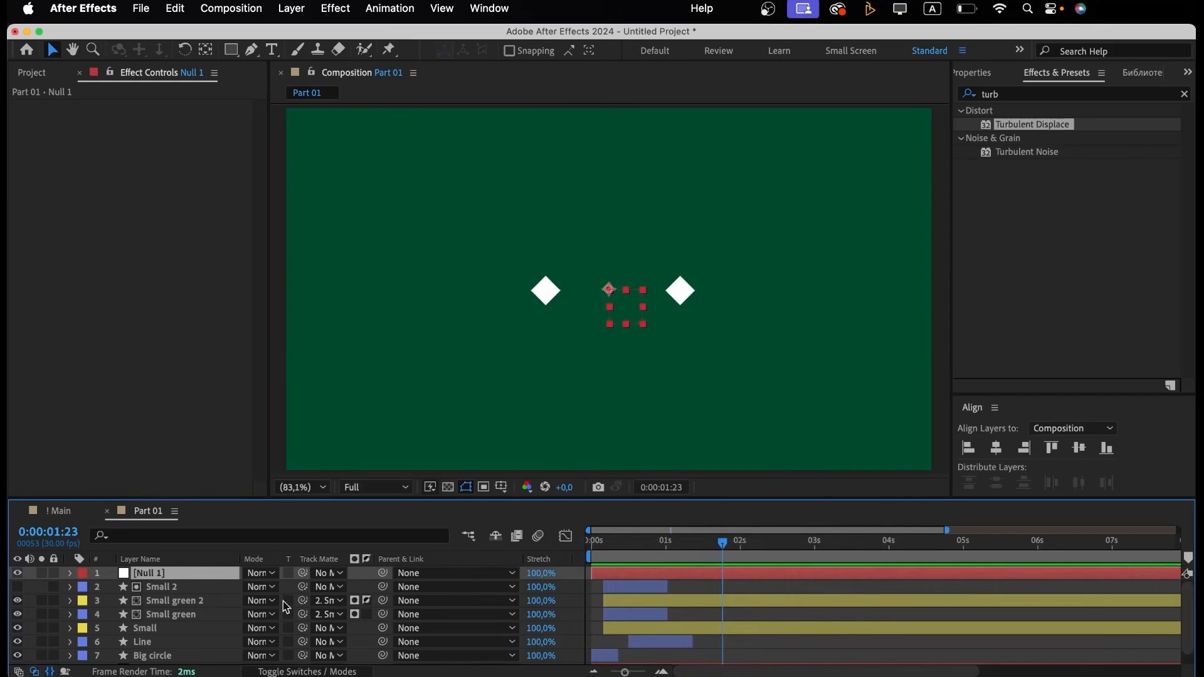
Center the null's anchor point in its layer content and align the null to the composition's center horizontally and vertically.
right_click(208, 580)
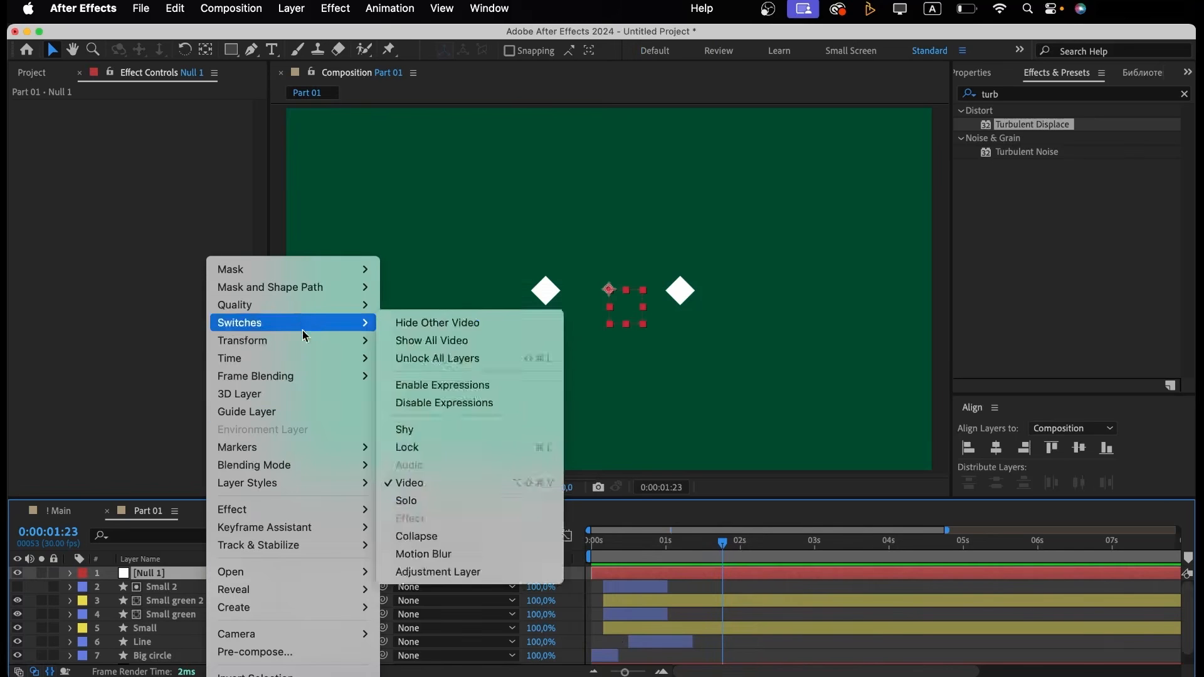
mouse_move(339, 340)
left_click(470, 535)
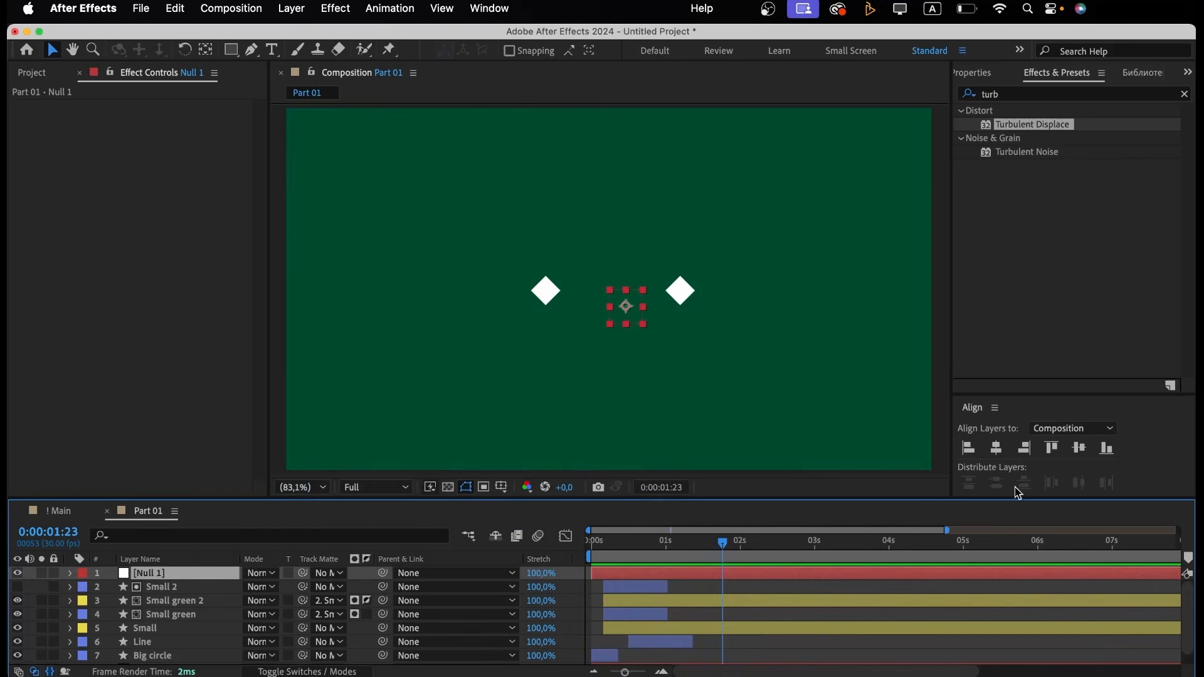
left_click(996, 448)
left_click(1079, 447)
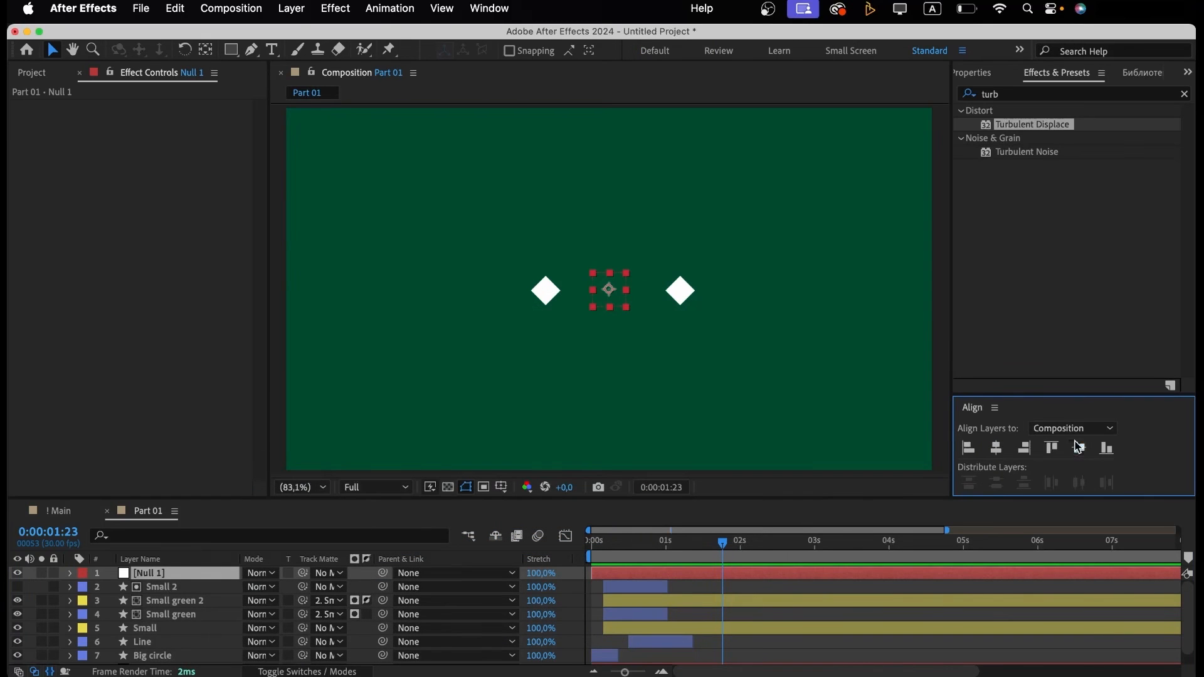
Shift the null layer to start at 0:00:01:05 and keyframe its rotation there at 0°.
left_click(678, 551)
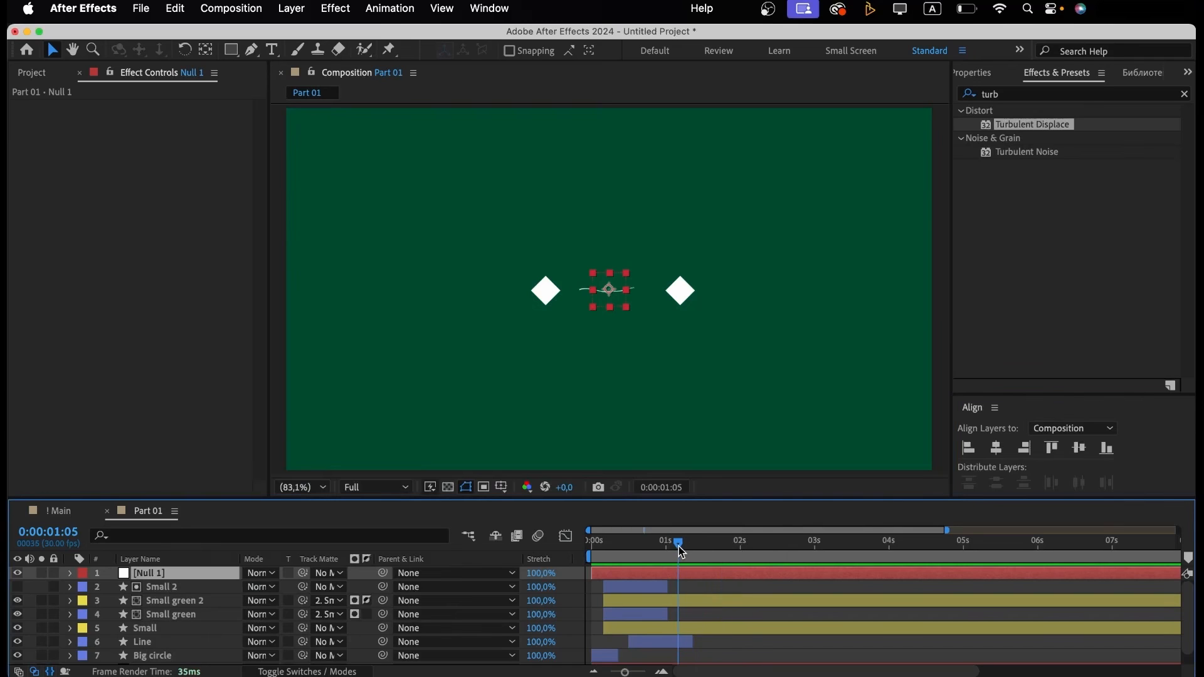
left_click_drag(620, 578, 708, 578)
key("r")
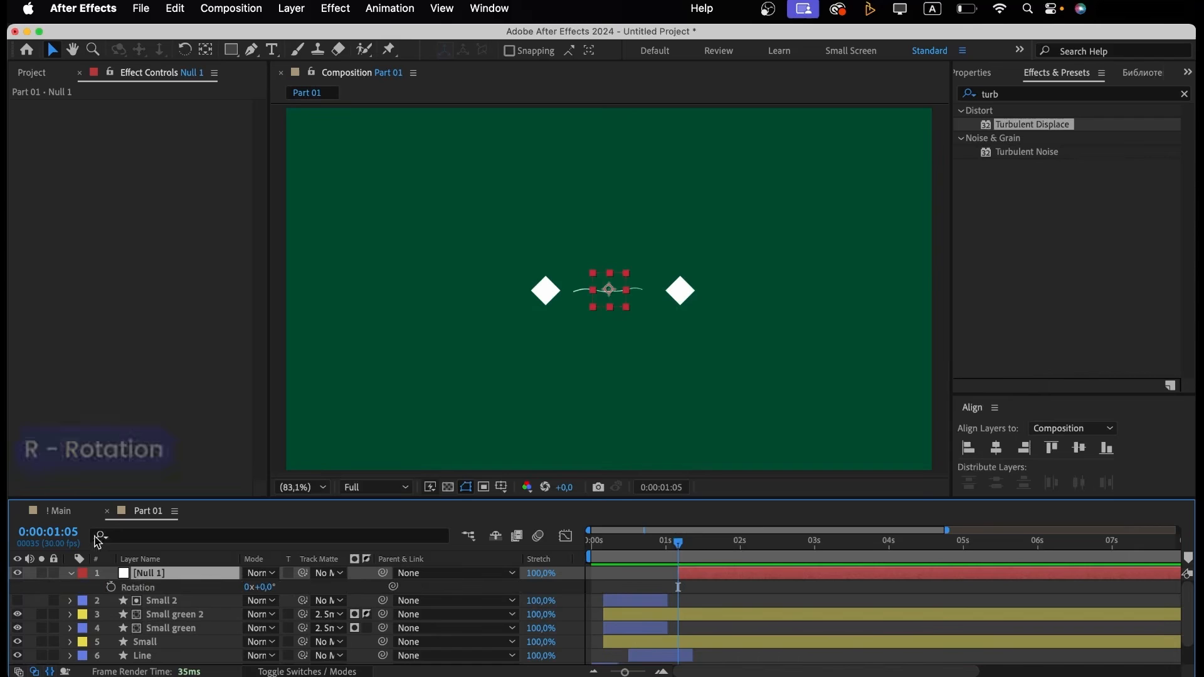
left_click(111, 587)
Set the null's rotation to 270° at 0:00:02:05.
left_click(754, 548)
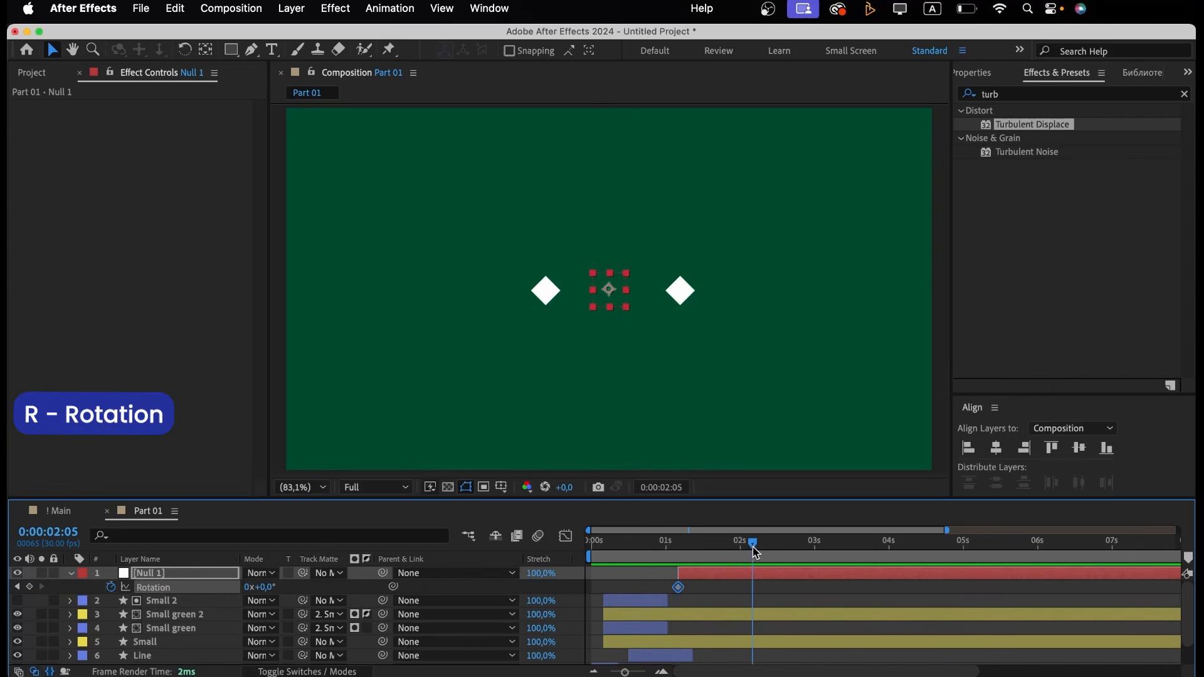
left_click(269, 588)
type("270")
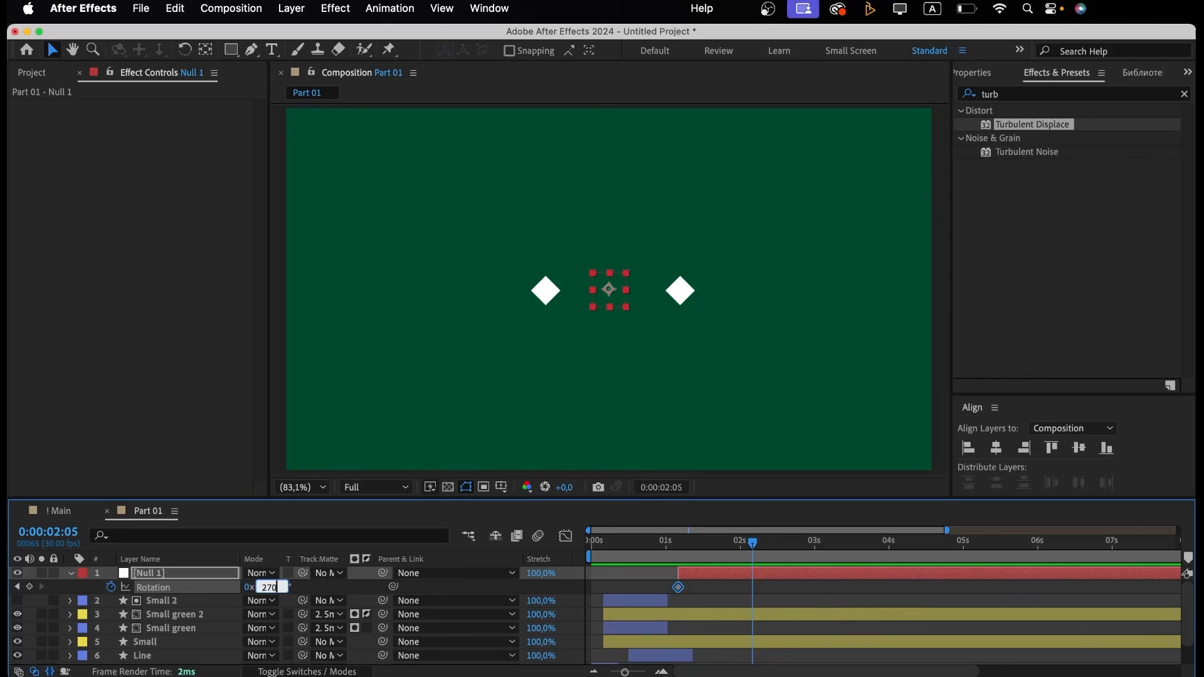
key("Return")
Parent the Small green 2 and Small layers to Null 1 at 0:00:01:05 and scrub through the squares' rotation.
left_click_drag(679, 547, 678, 546)
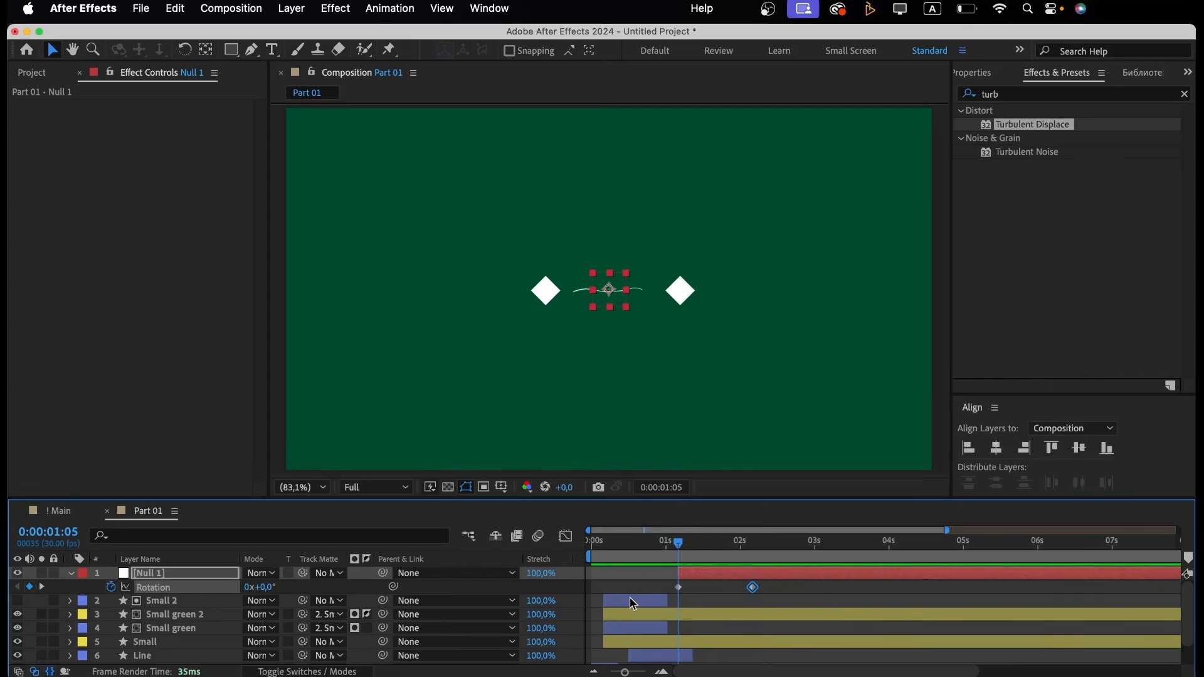
left_click(649, 616)
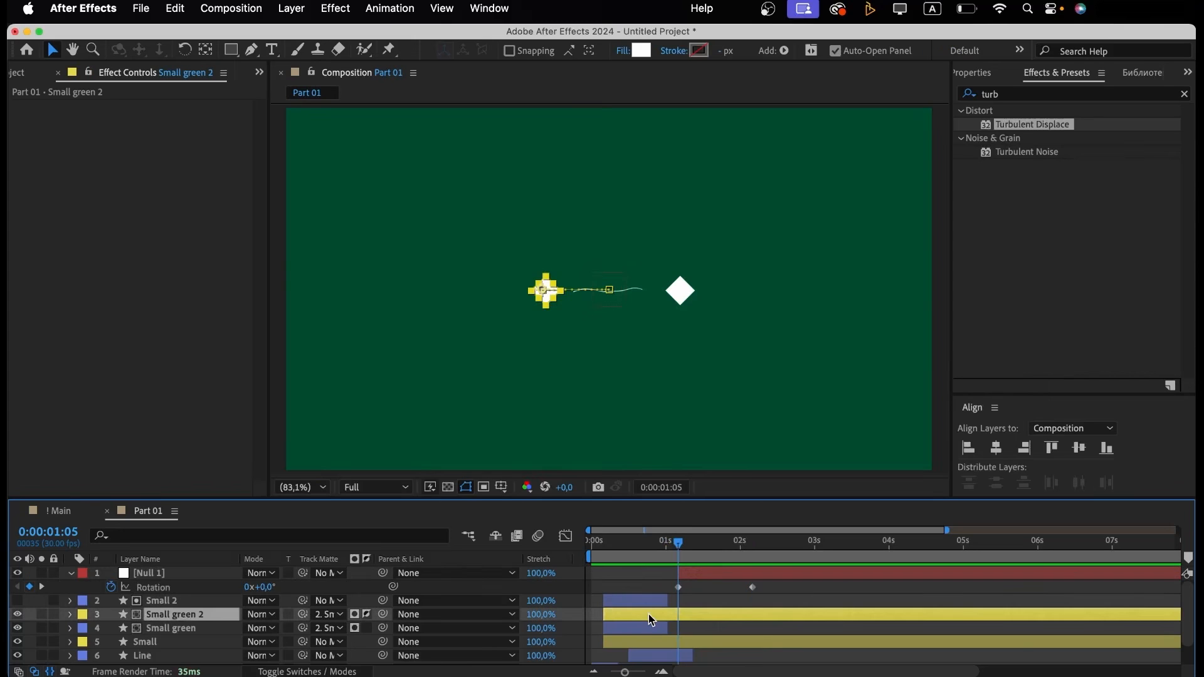
left_click(649, 640, "super")
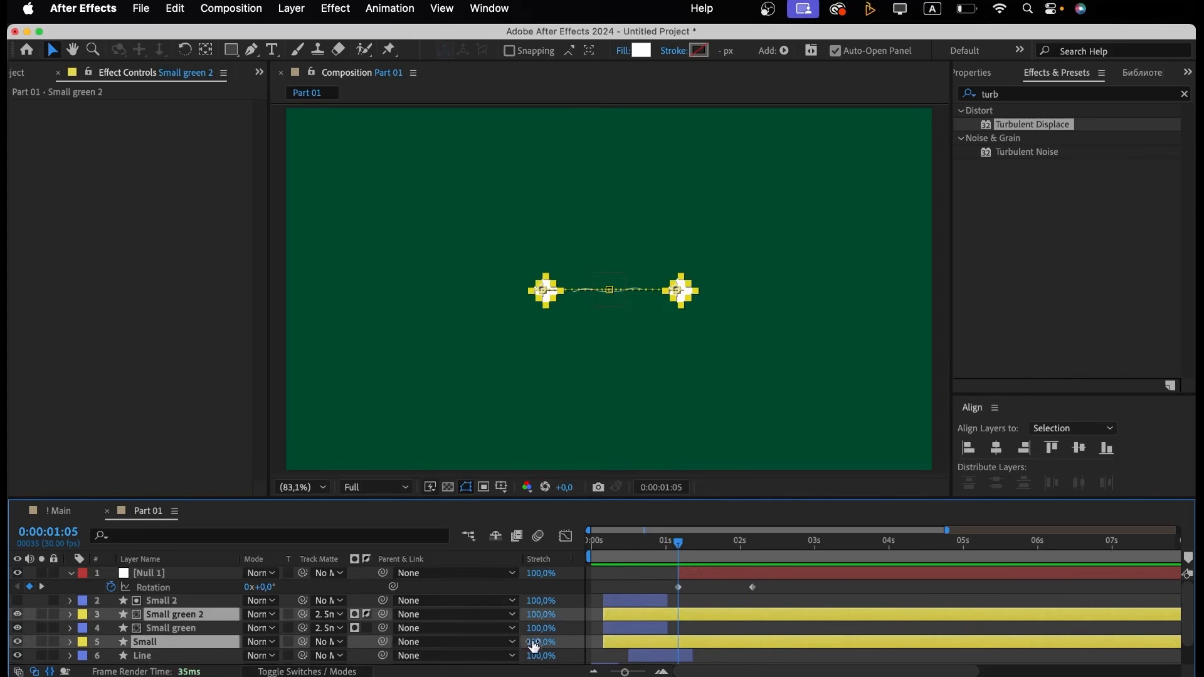
left_click(445, 622)
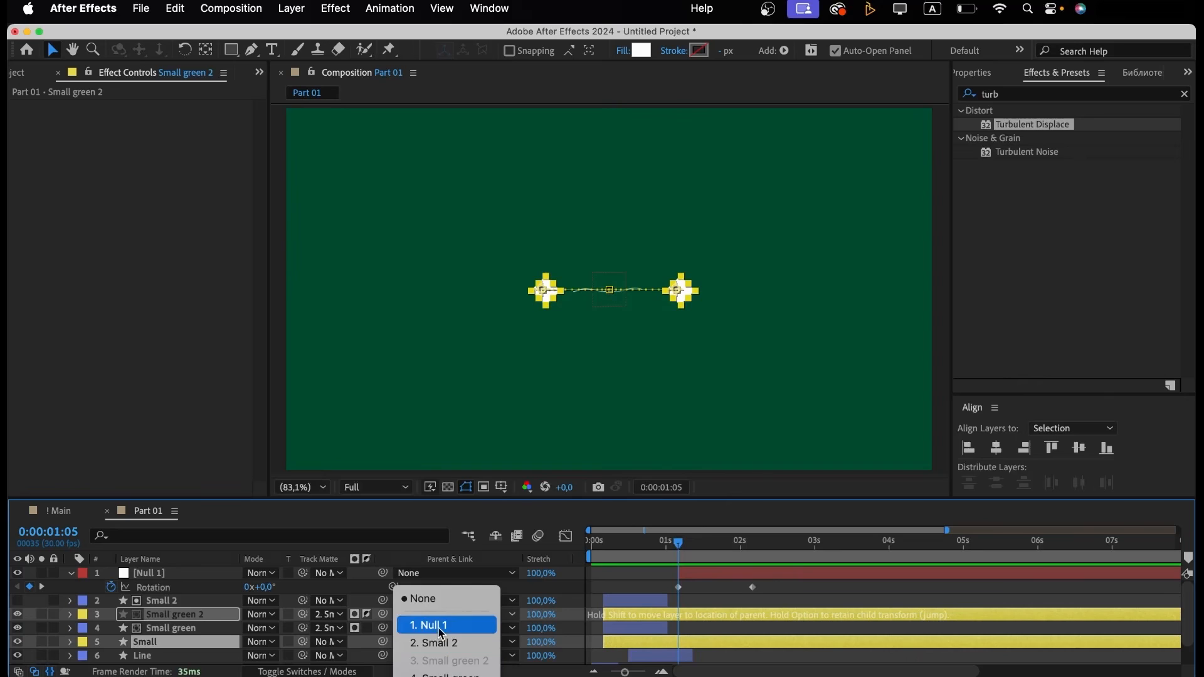
left_click(436, 625)
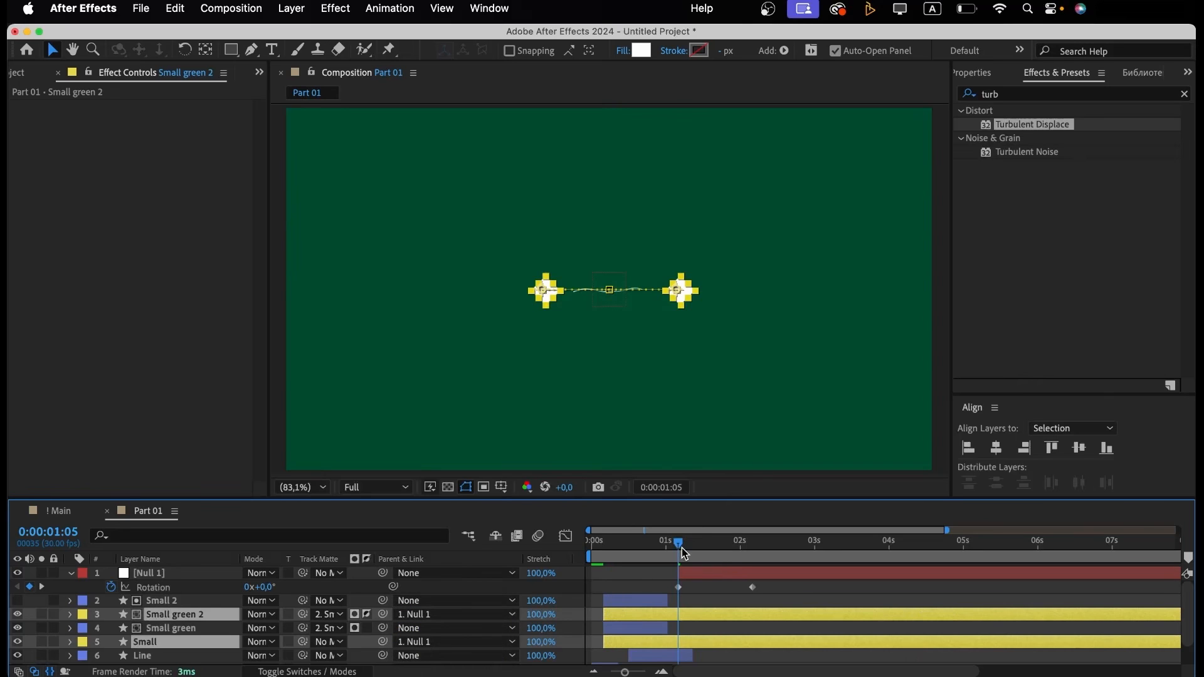
left_click_drag(683, 551, 755, 547)
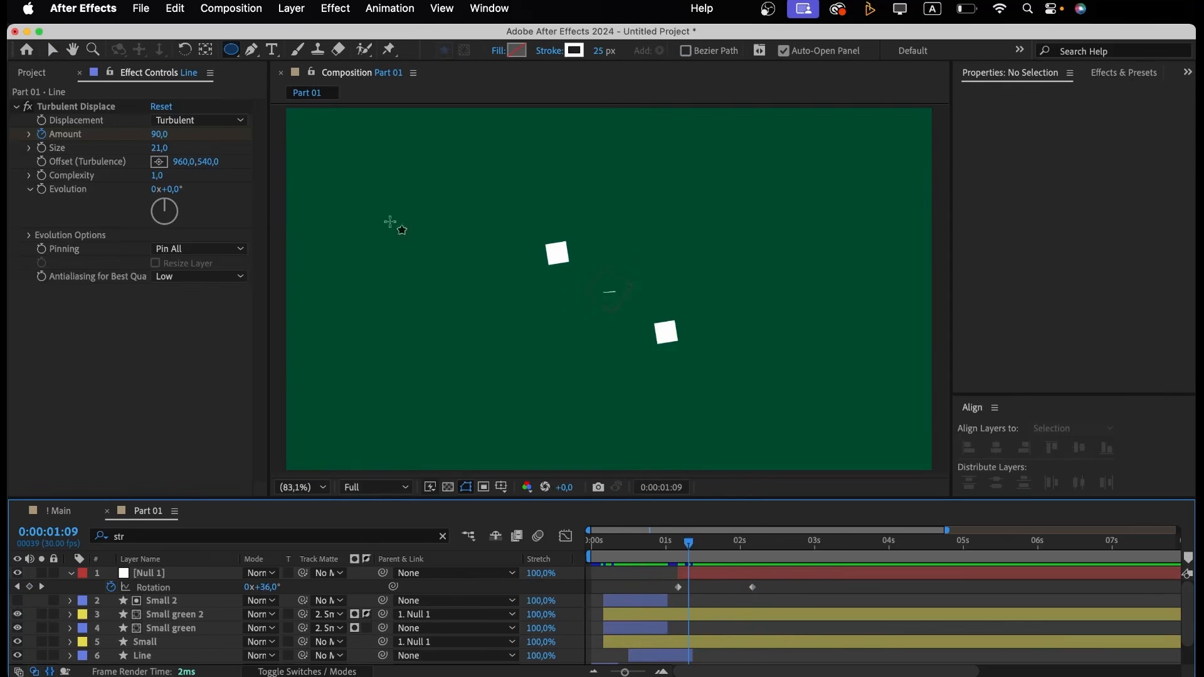
Draw a centered unfilled circle about 108 px wide with a 25 px white stroke, and trim its layer to start at 0:00:01:09.
left_click_drag(582, 274, 632, 320)
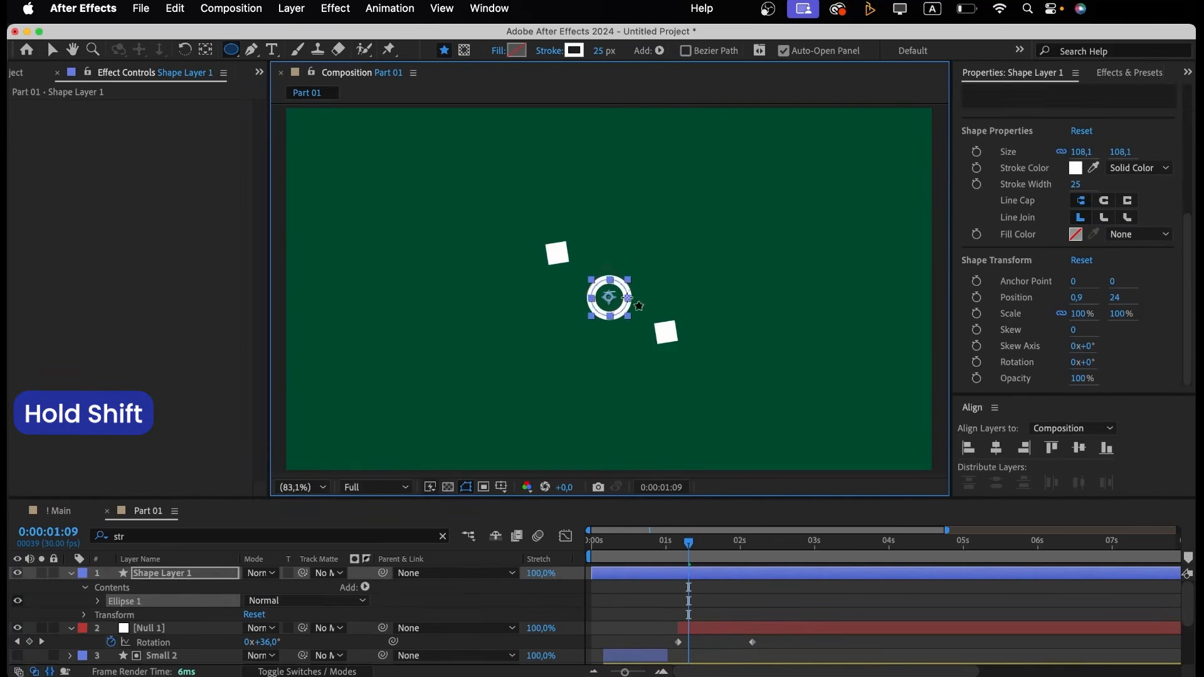
left_click(1078, 447)
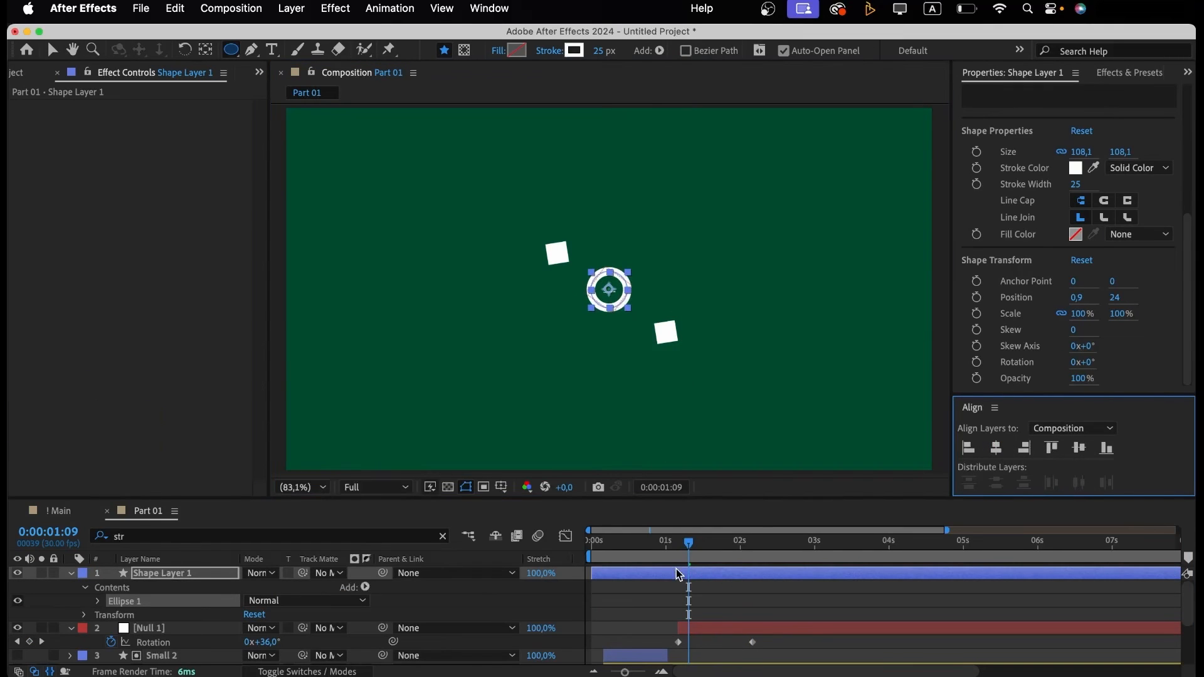
key("alt+bracketleft")
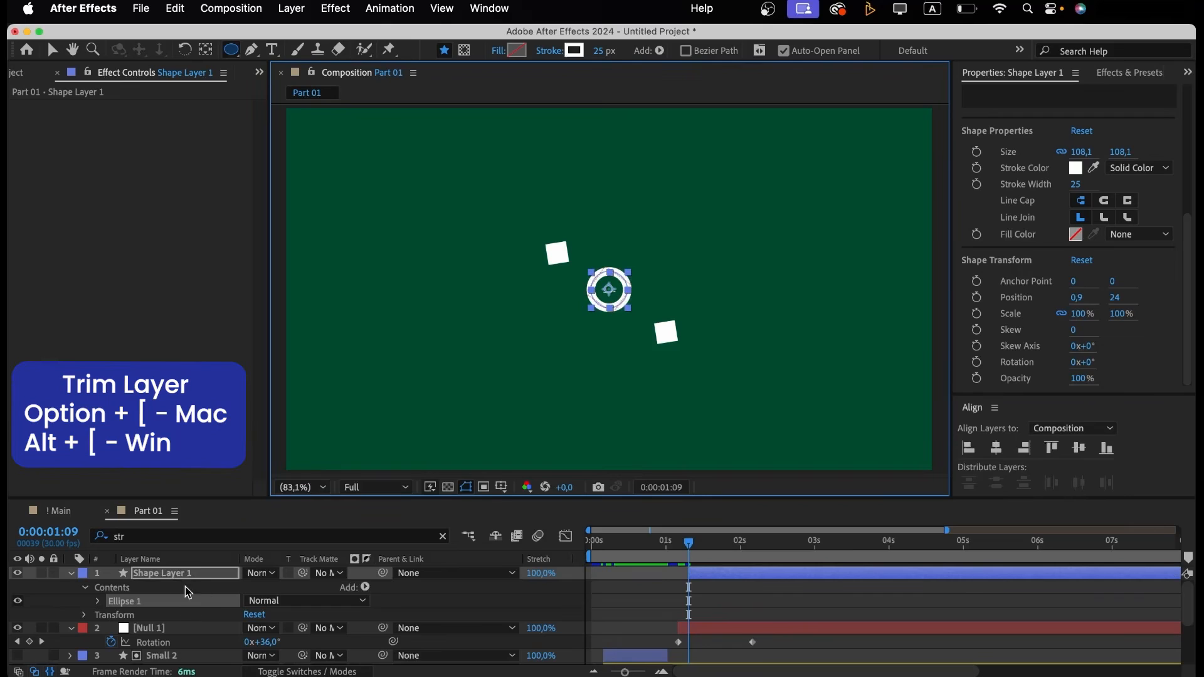
Keyframe the ring's stroke width at its current value at 0:00:01:09 and at 0 at 0:00:01:23.
left_click(158, 537)
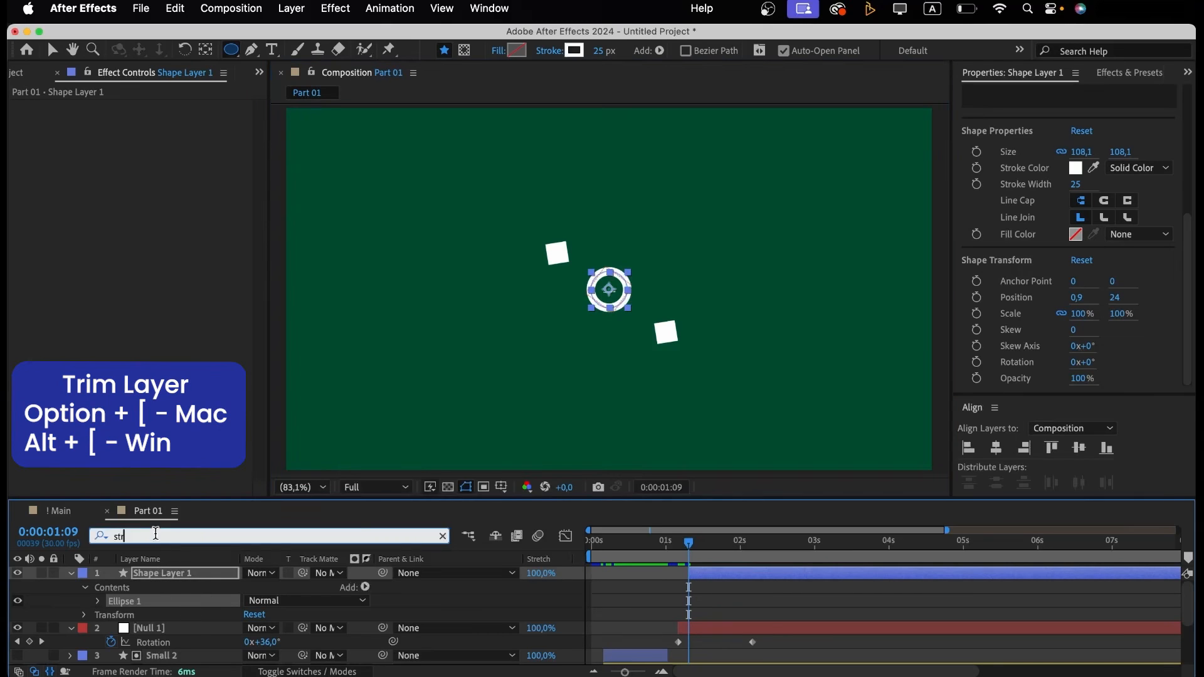
key("Return")
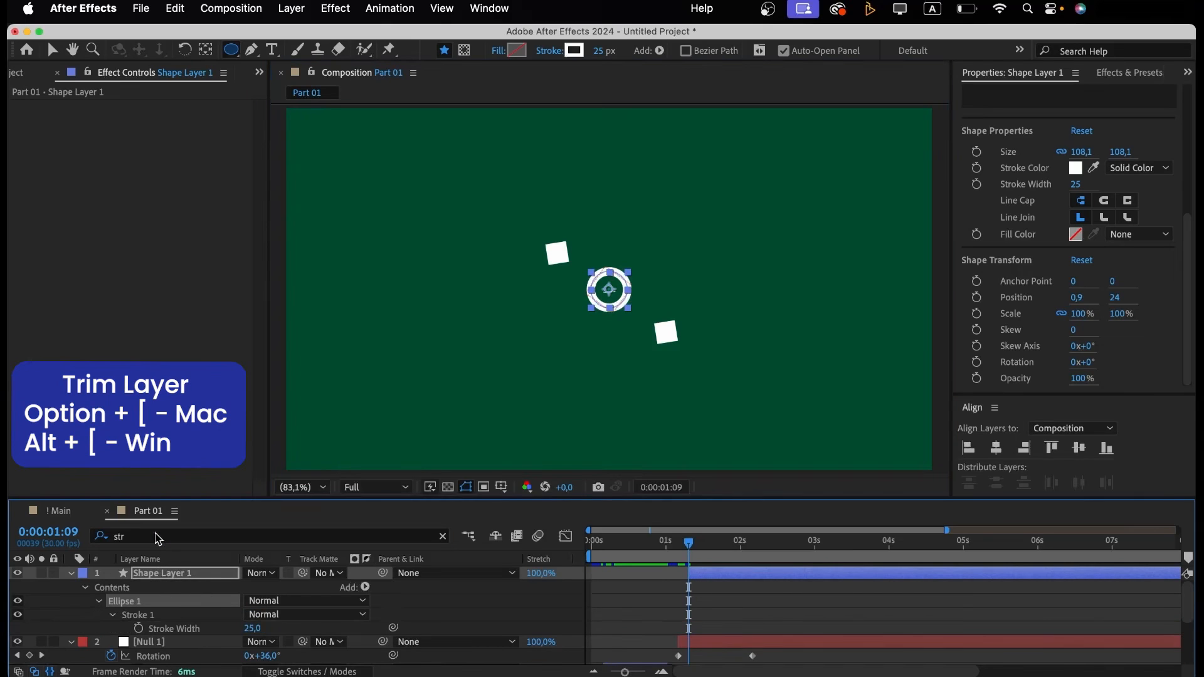
left_click(138, 629)
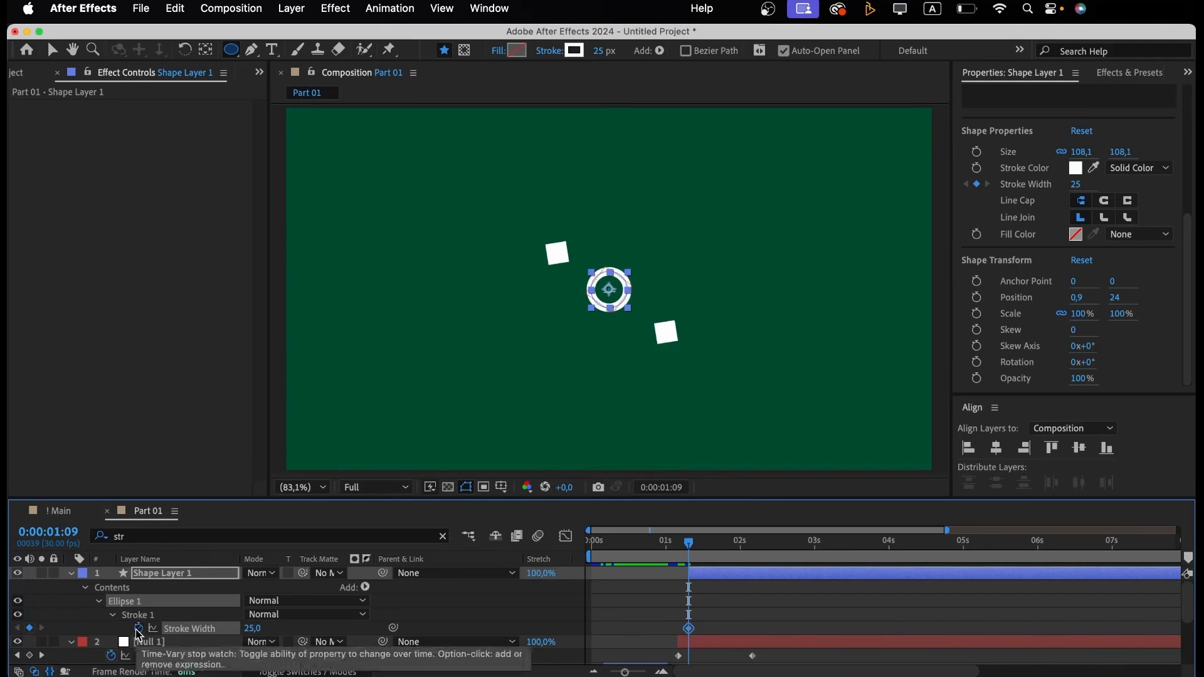
left_click(723, 549)
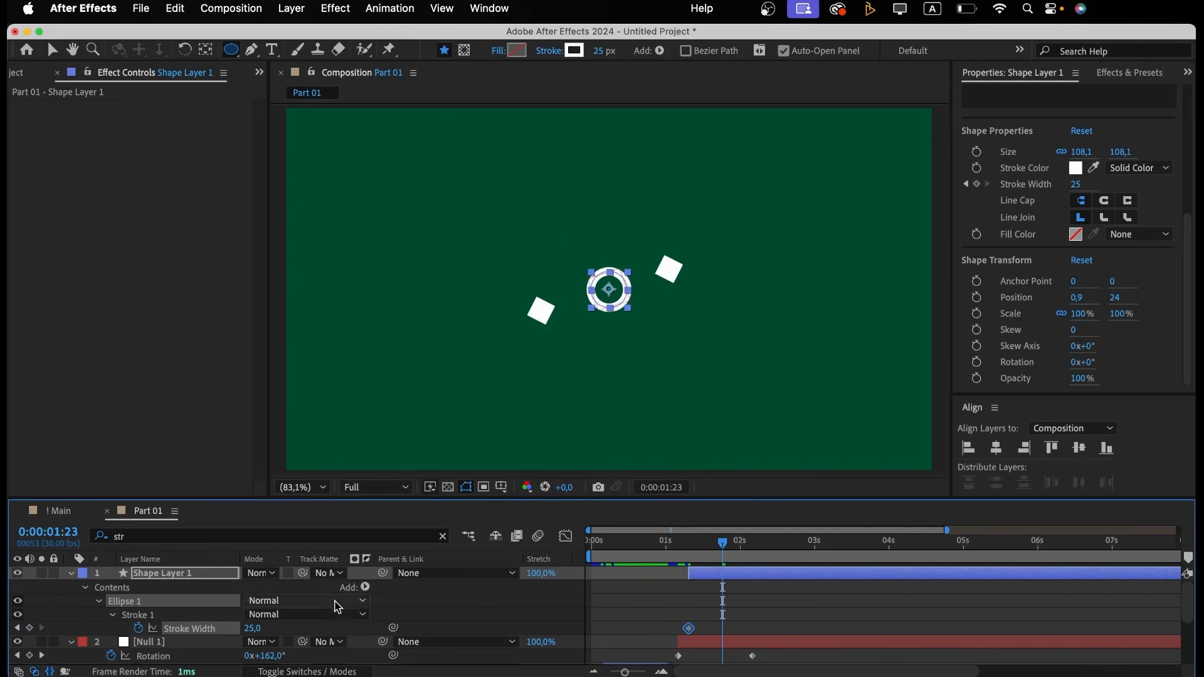
left_click(255, 629)
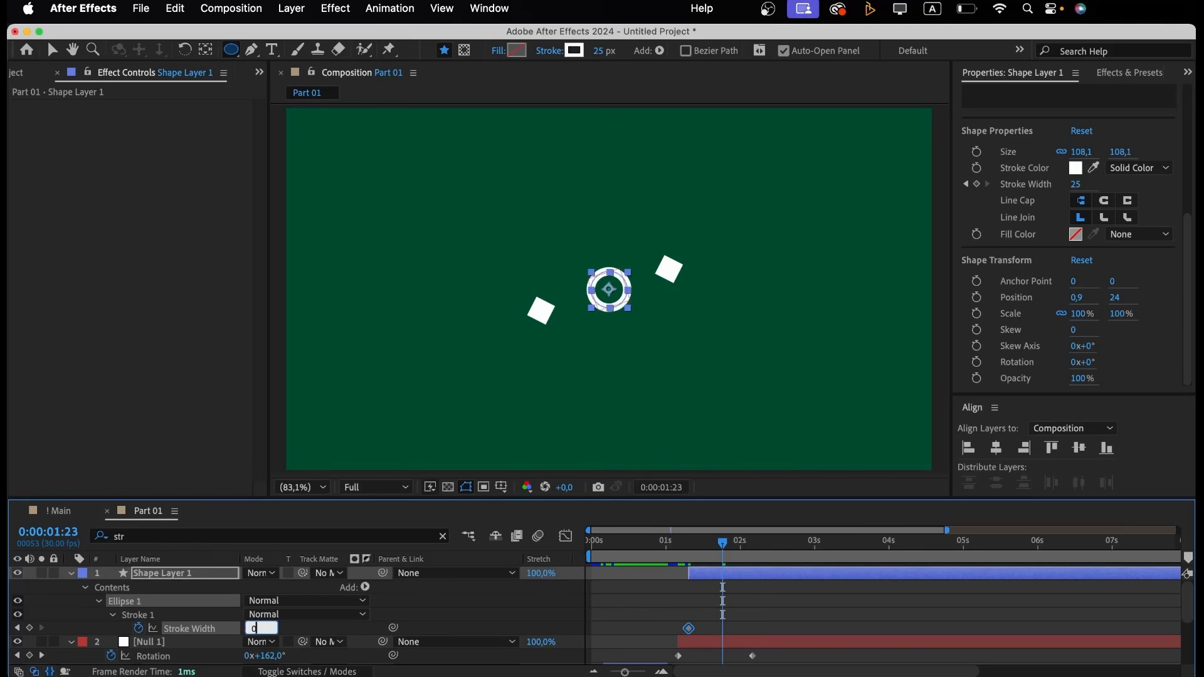
key("Return")
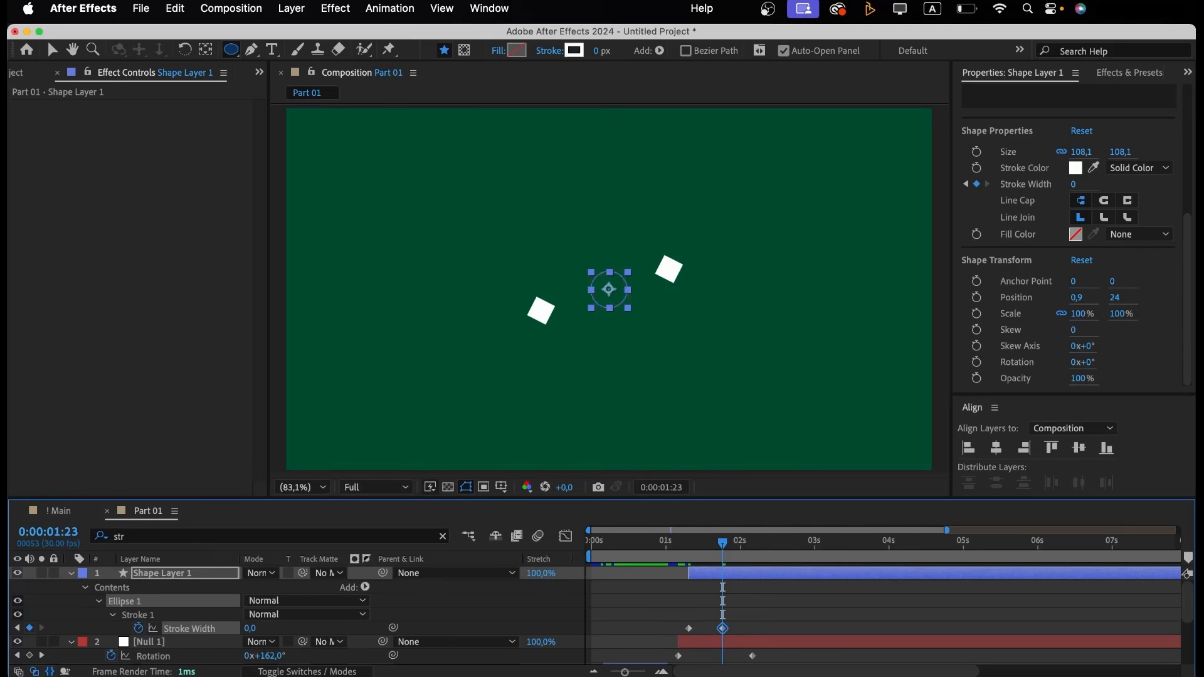
Keyframe the ring layer's scale at 100% at 0:00:01:23 and 65% at 0:00:01:09.
left_click(443, 536)
key("s")
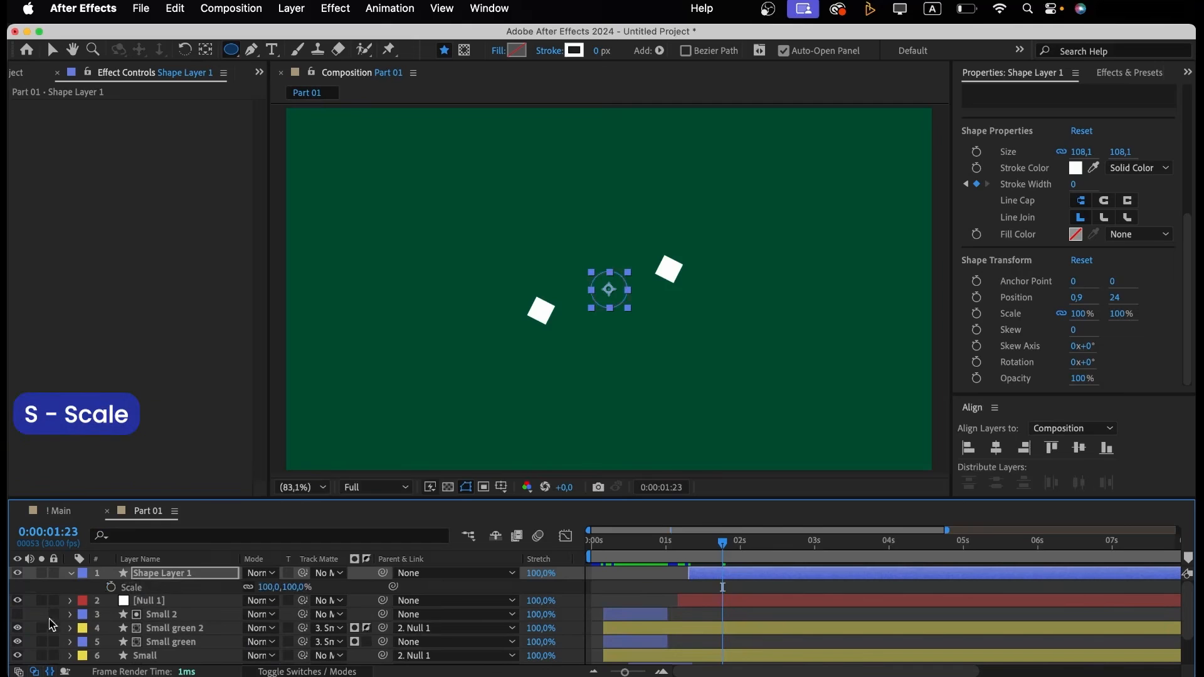
left_click(692, 549)
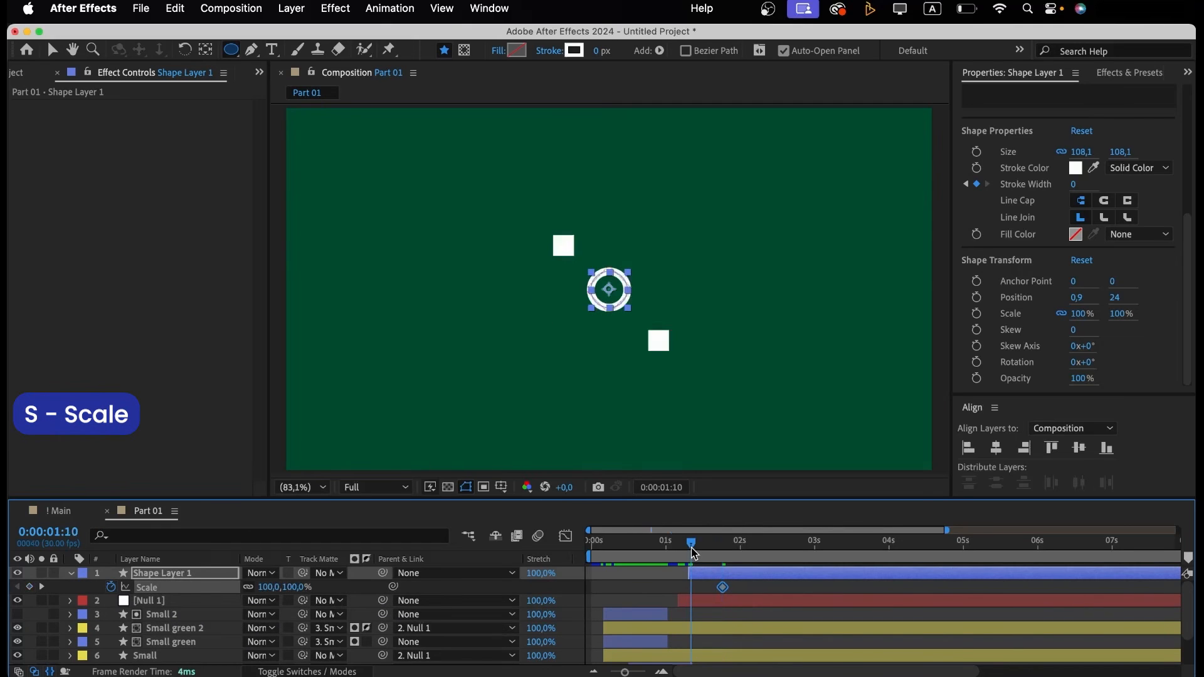
left_click_drag(691, 548, 685, 548)
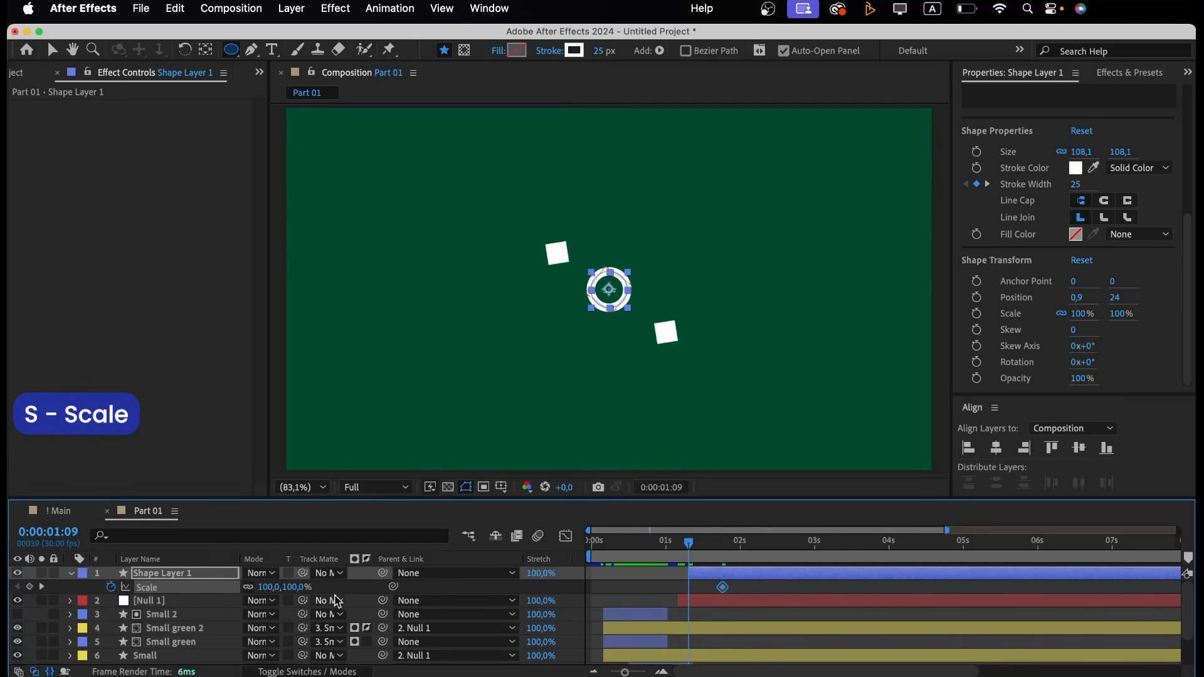
left_click(269, 586)
type("65")
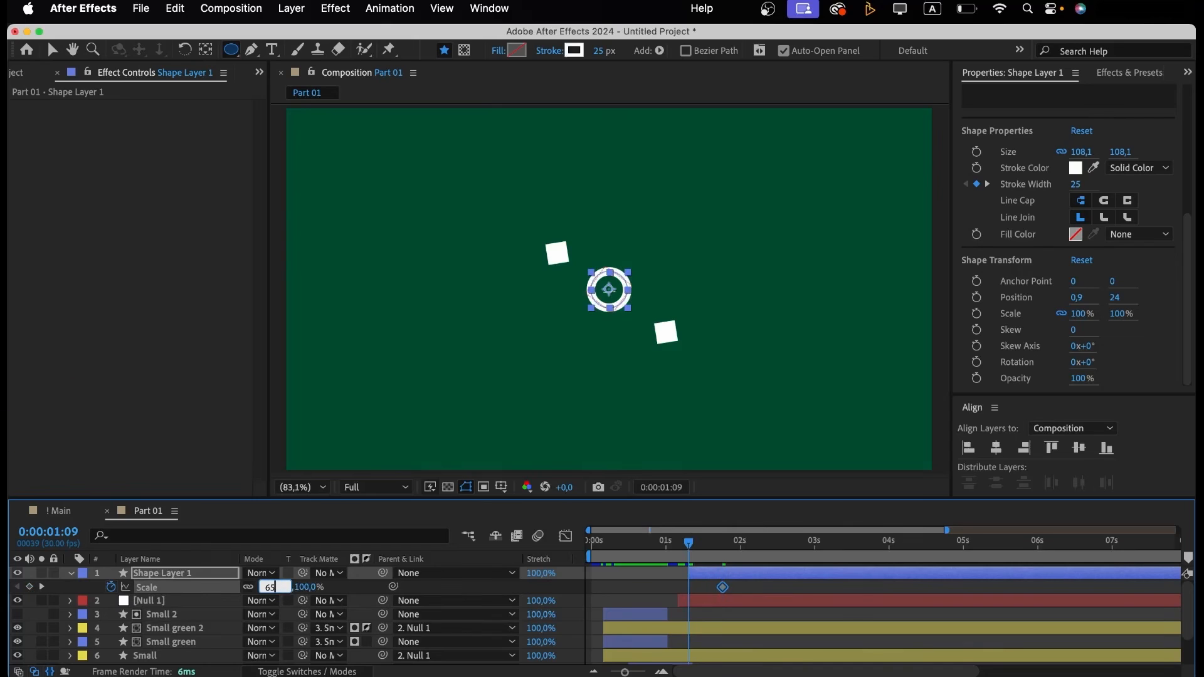
key("Return")
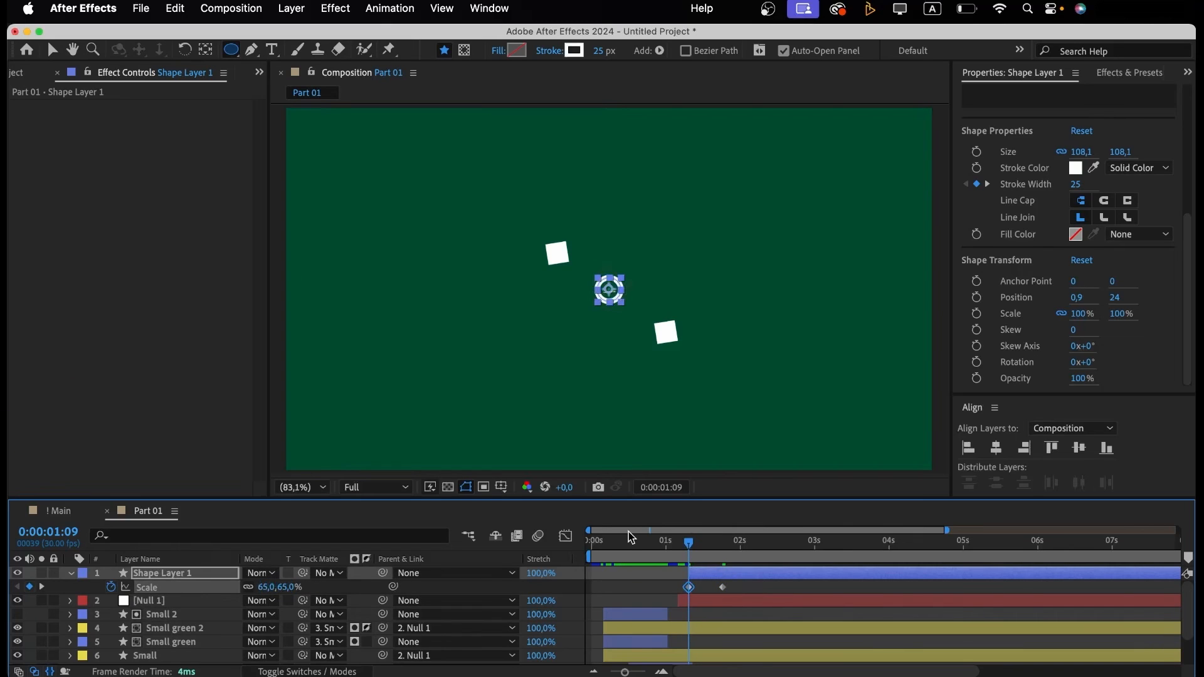
Play back the ring's stroke and scale animation, including from the start of the composition.
key("space")
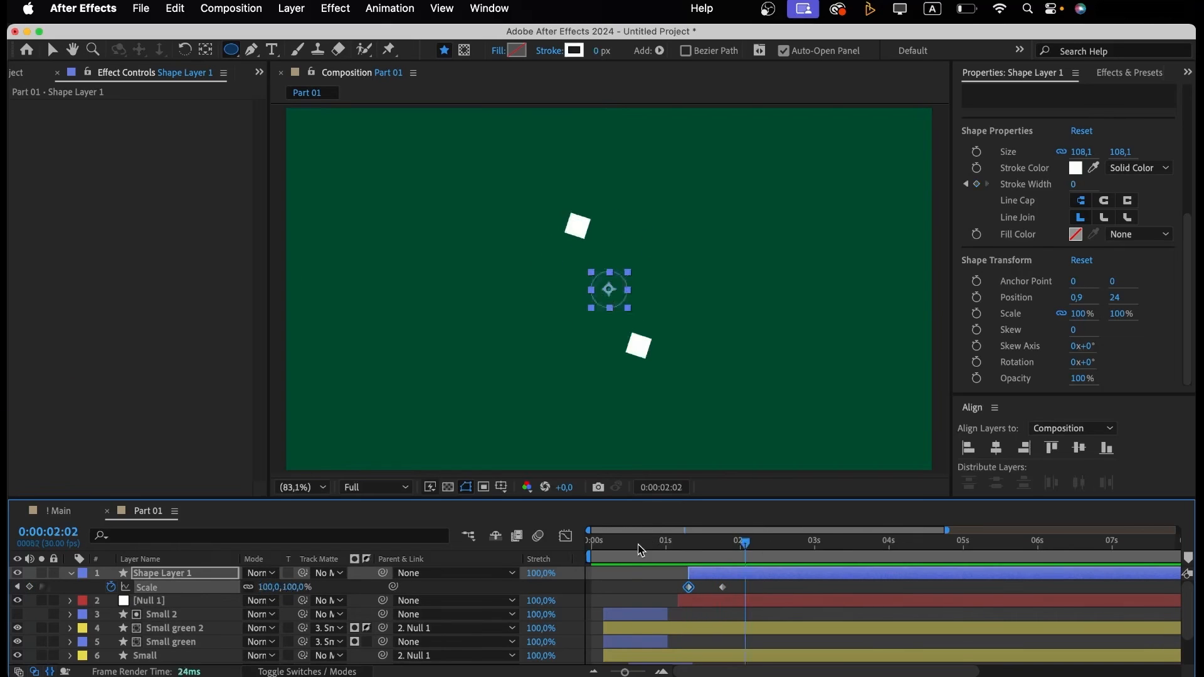
key("Home")
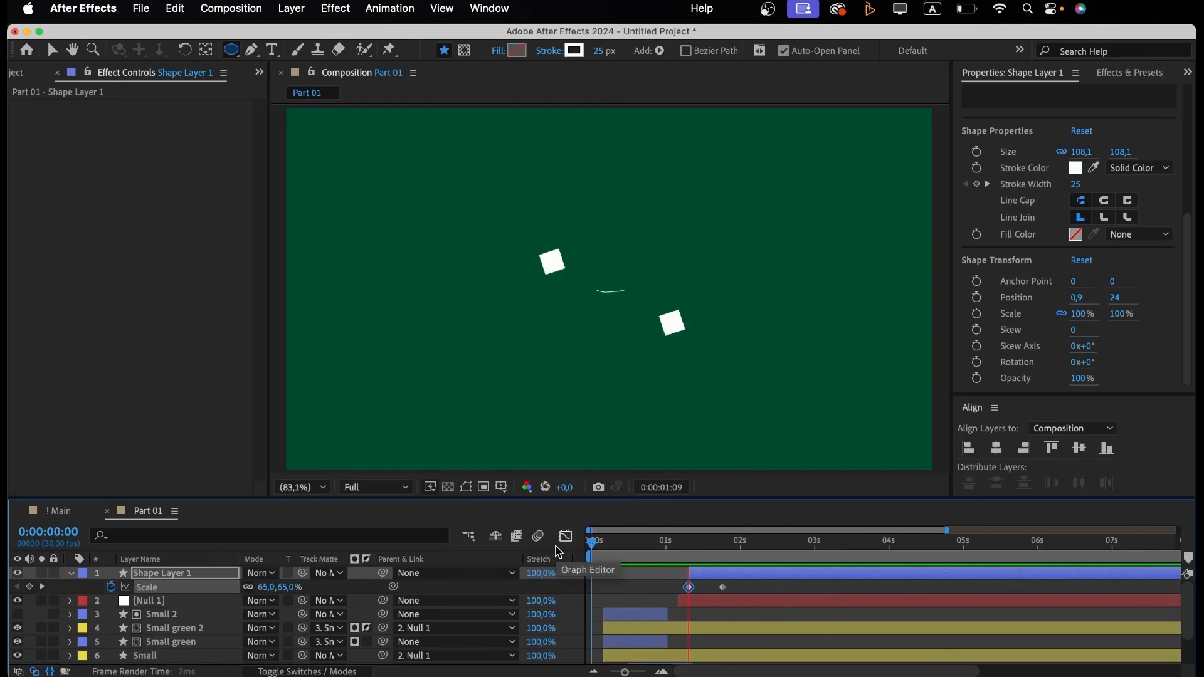
key("space")
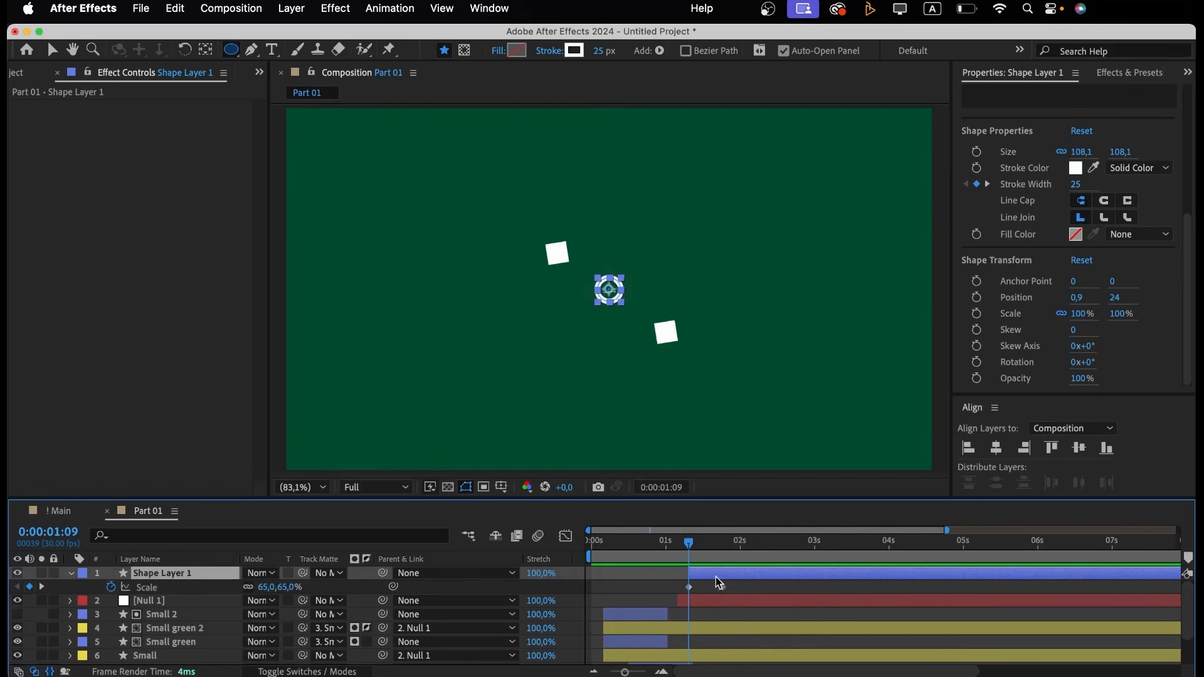
Fill the ring with the background green (004930) sampled from the composition, then deselect it.
left_click(516, 50)
left_click(880, 343)
left_click(439, 305)
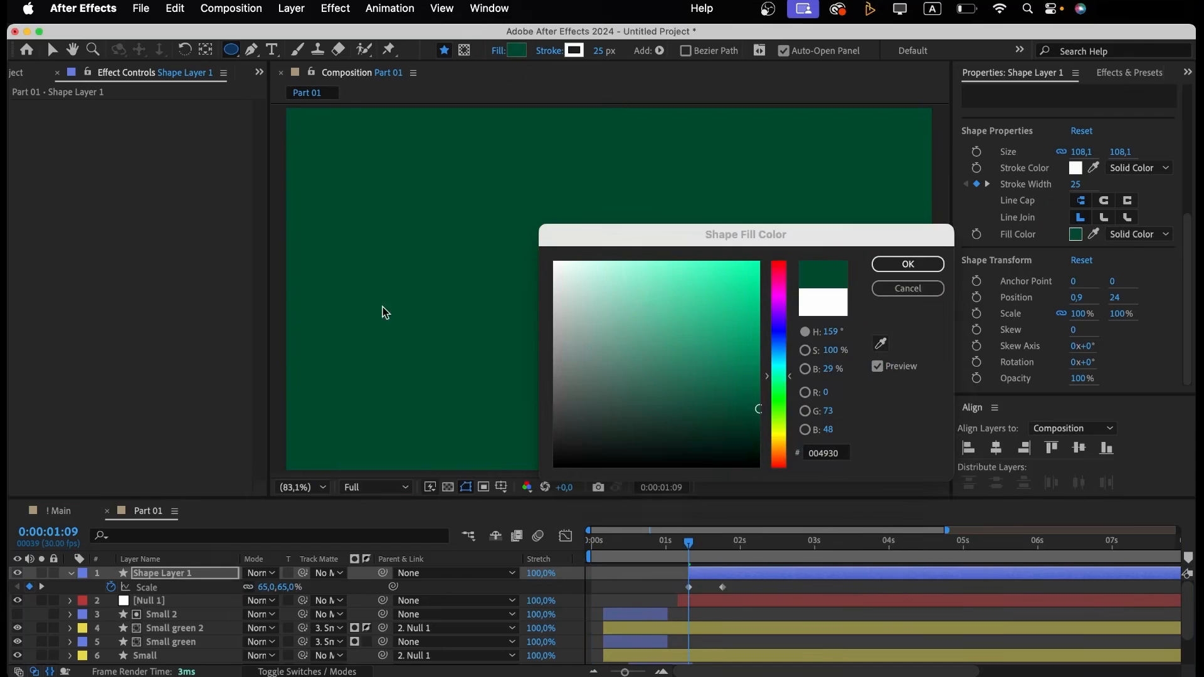
left_click(908, 264)
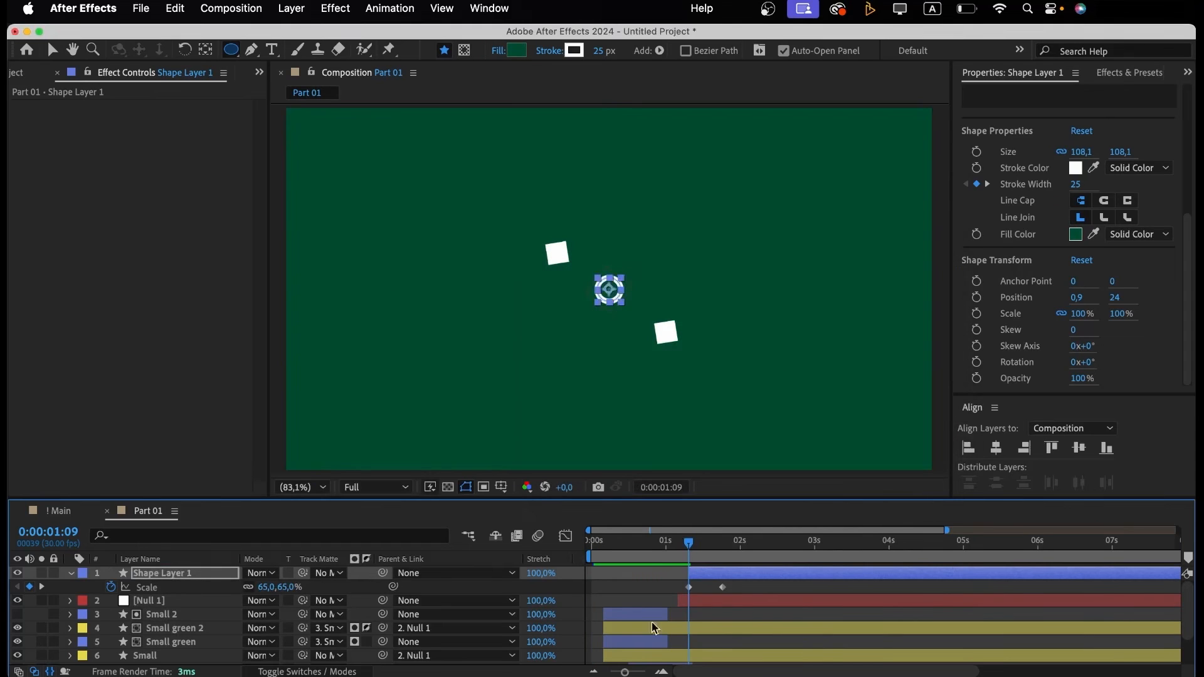
left_click(652, 585)
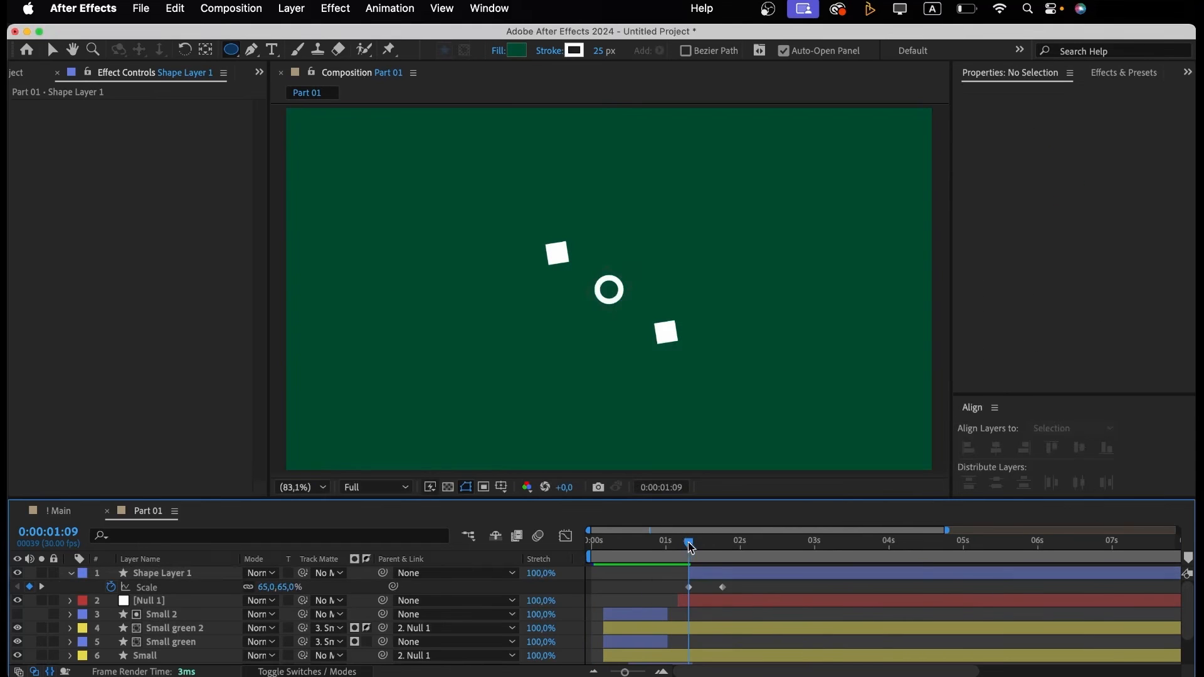
Trim the ring's shape layer to end at 0:00:01:23.
left_click_drag(690, 547, 725, 563)
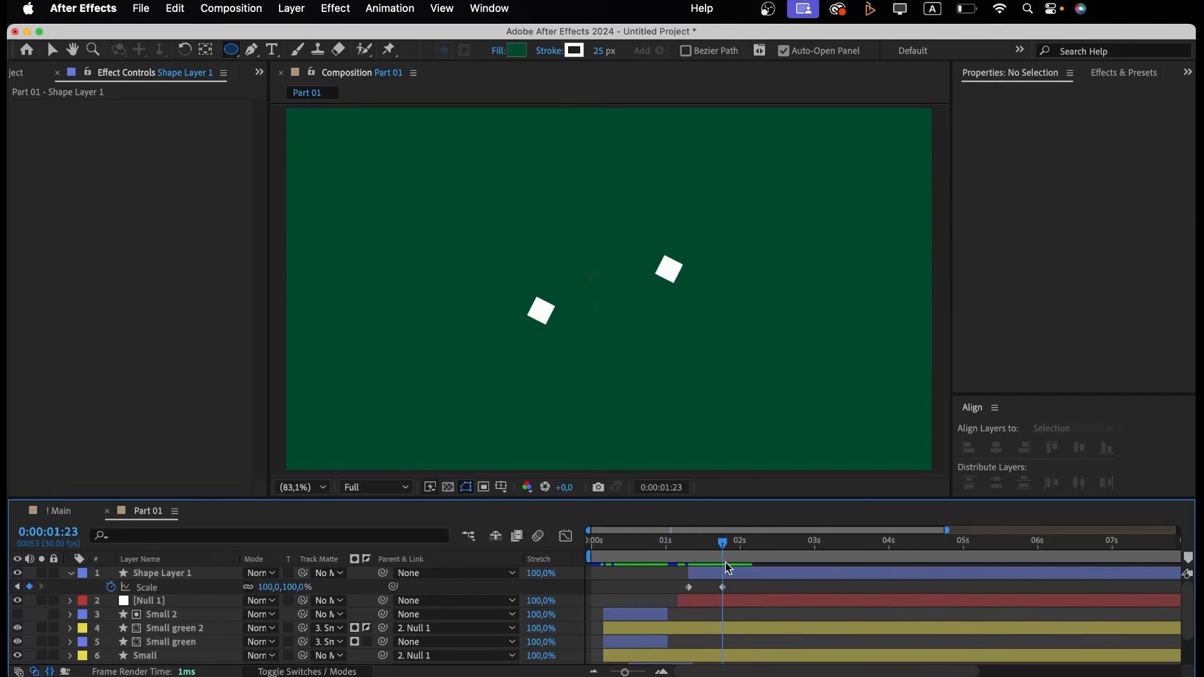
left_click(729, 571)
key("alt+bracketright")
key("u")
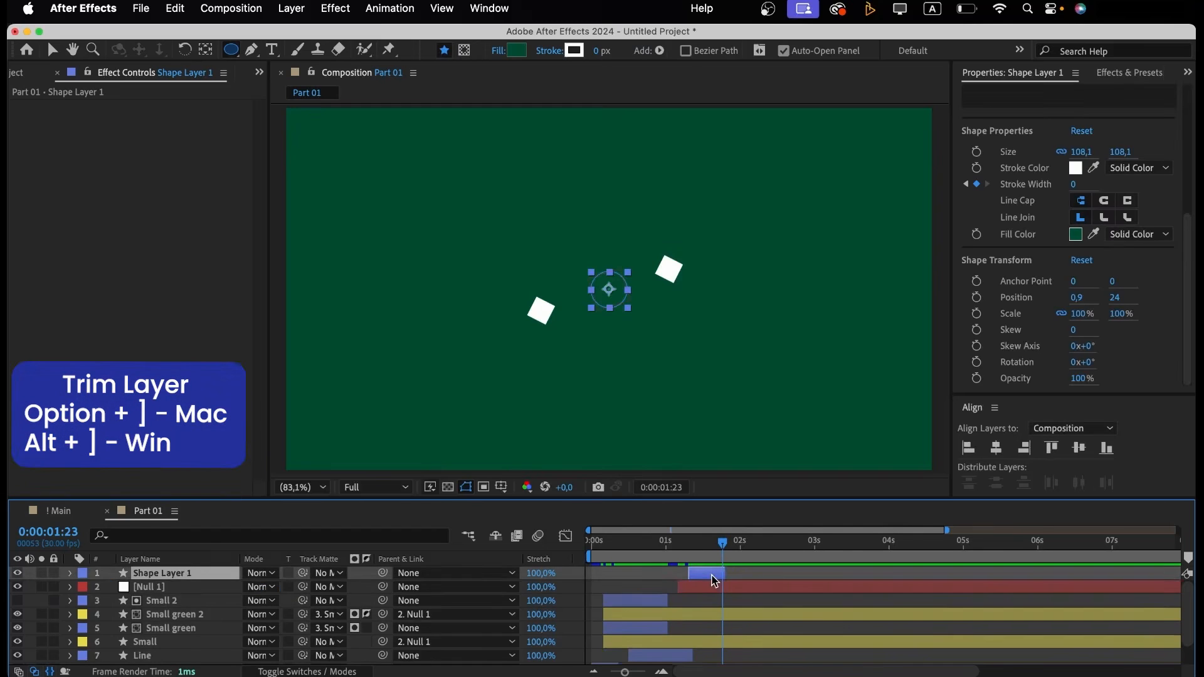
Apply Easy Ease to all of the ring layer's Stroke Width and Scale keyframes.
key("u")
left_click_drag(748, 582, 671, 609)
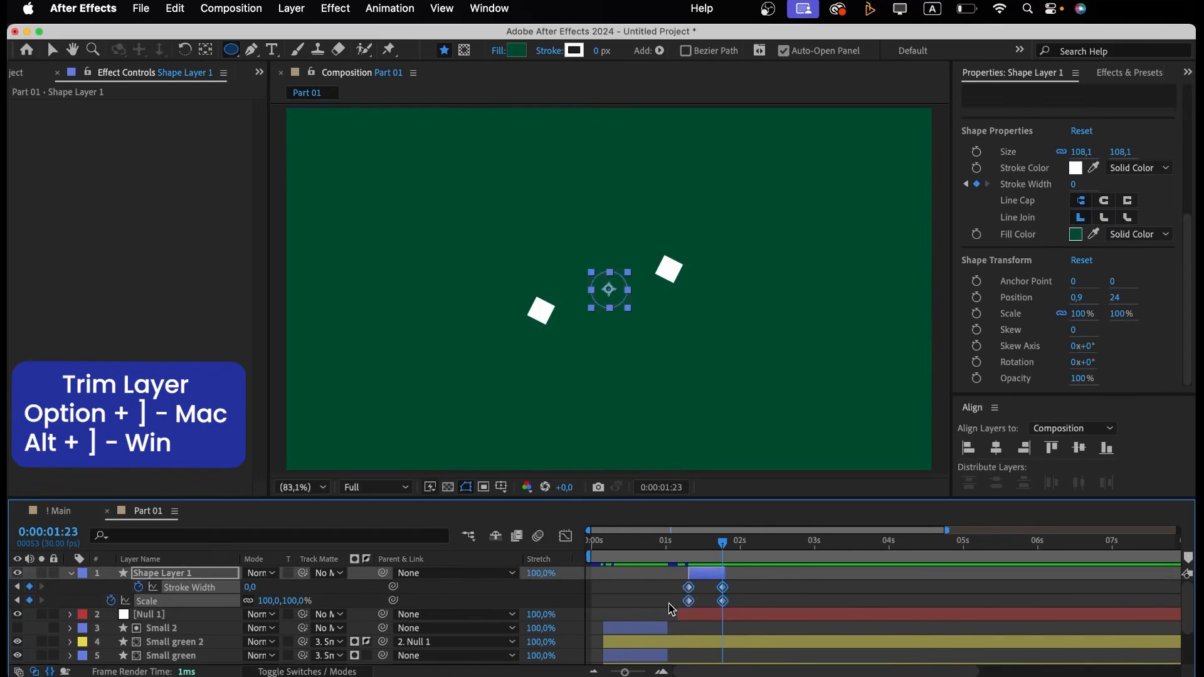
key("F9")
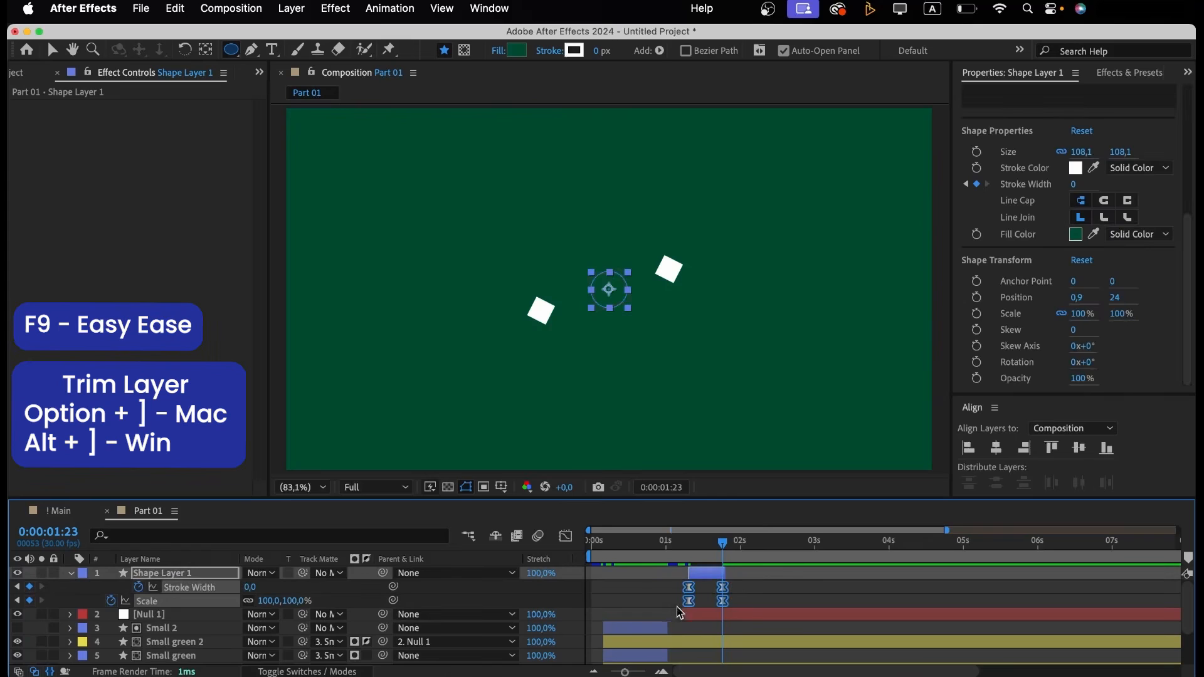
Apply Easy Ease to both rotation keyframes of Null 1.
left_click(700, 617)
key("r")
left_click(770, 632)
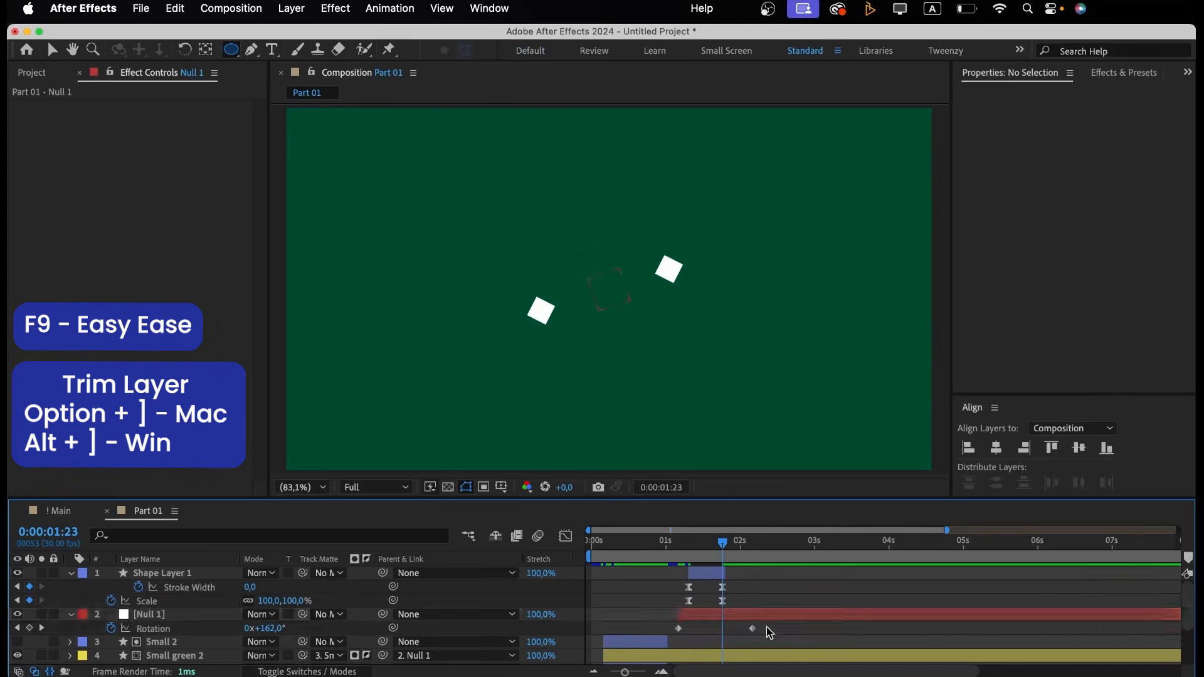
left_click_drag(770, 632, 660, 635)
key("F9")
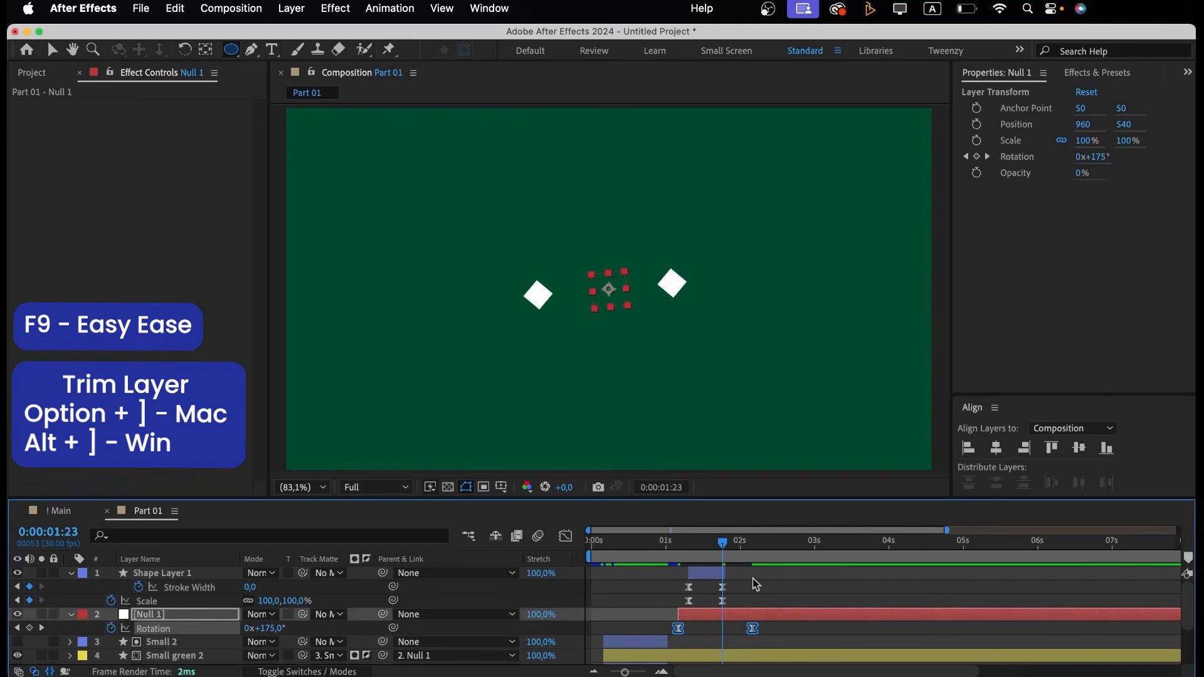
Trim Null 1 to end at 0:00:02:05 and collapse the properties of the null and ring layers.
left_click(756, 550)
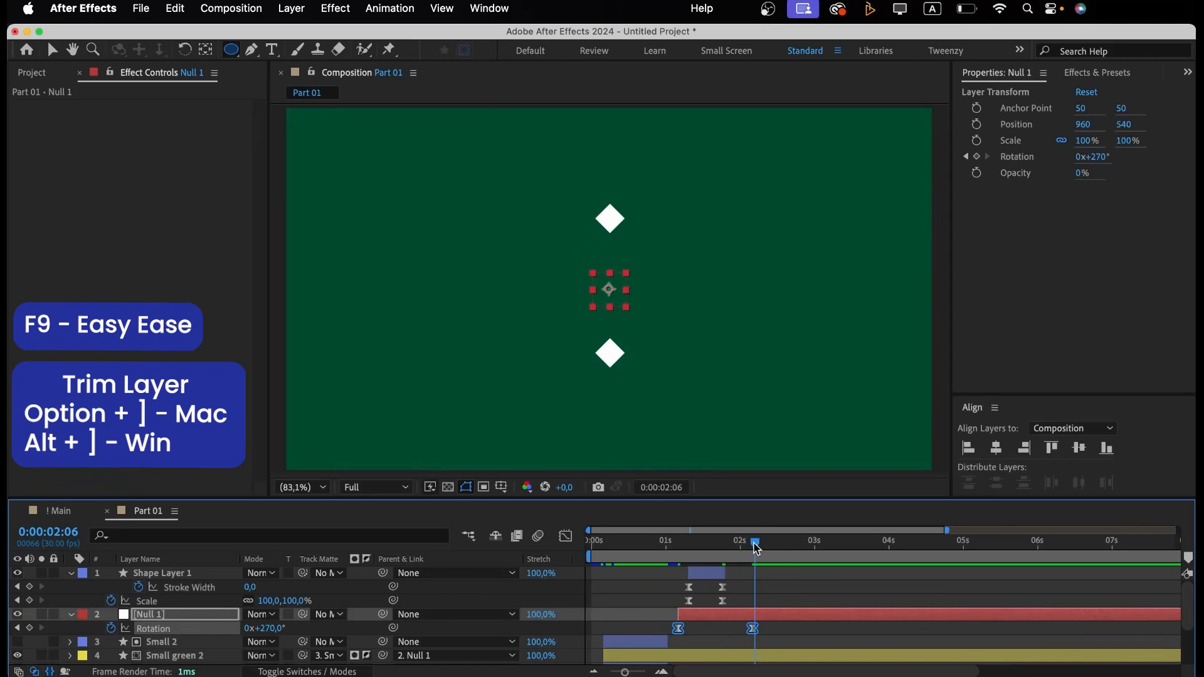
left_click(752, 543)
left_click(770, 618)
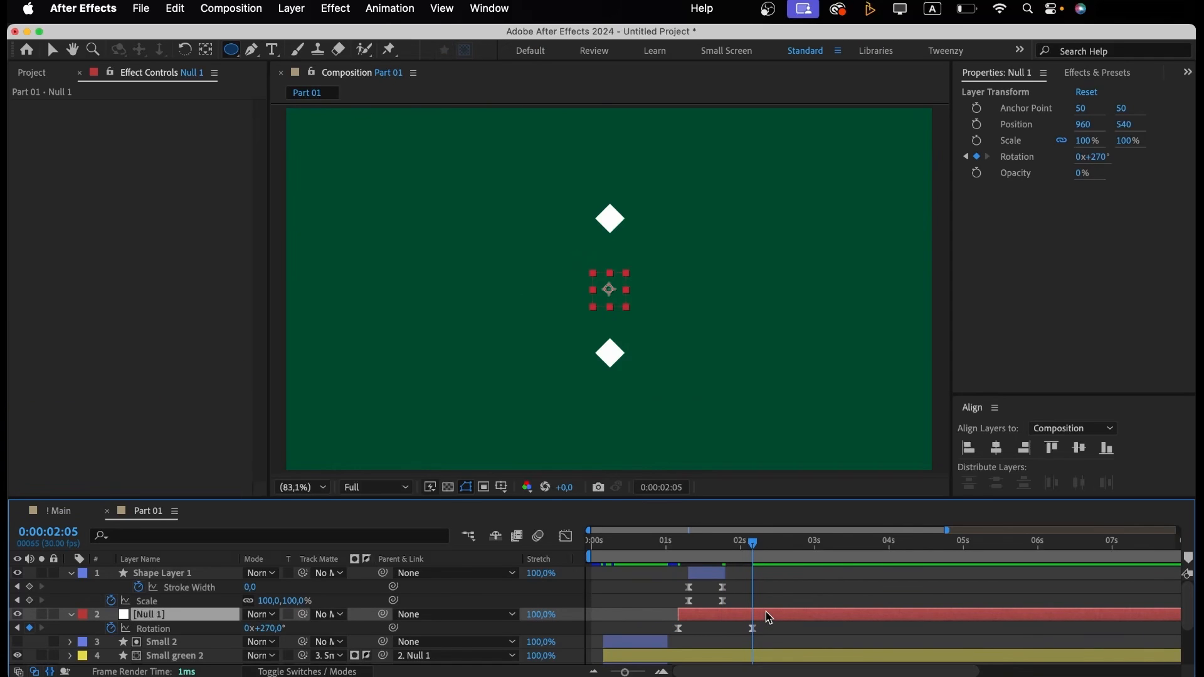
key("alt+bracketright")
key("u")
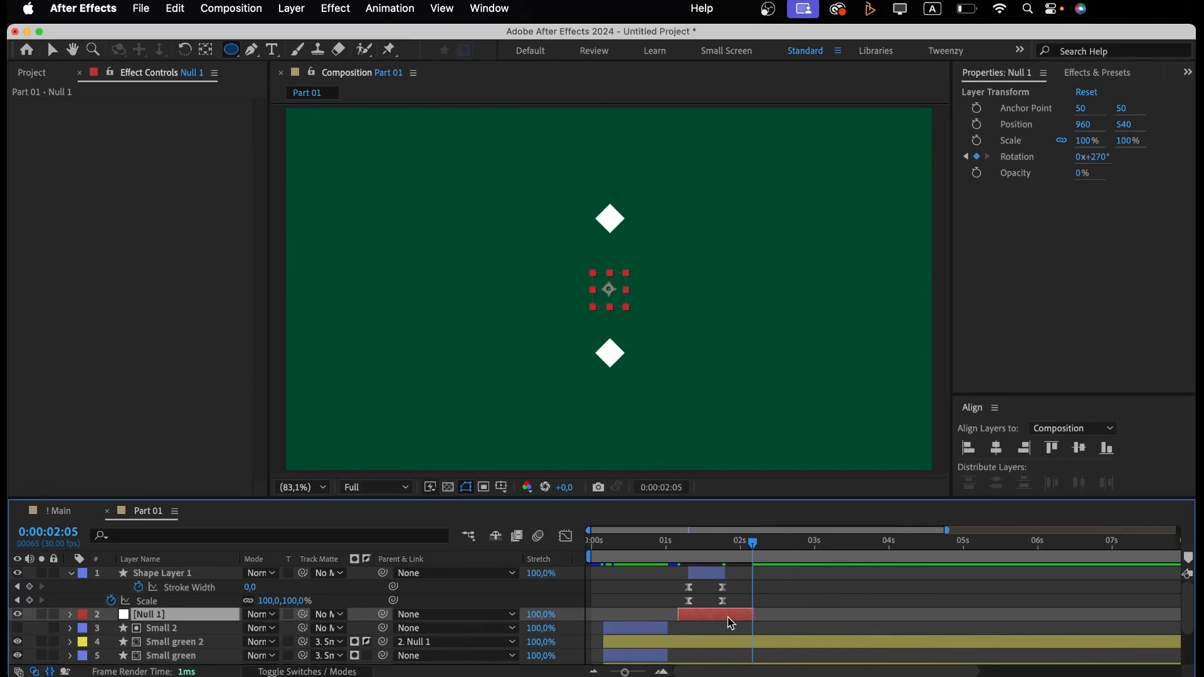
left_click(709, 575)
key("u")
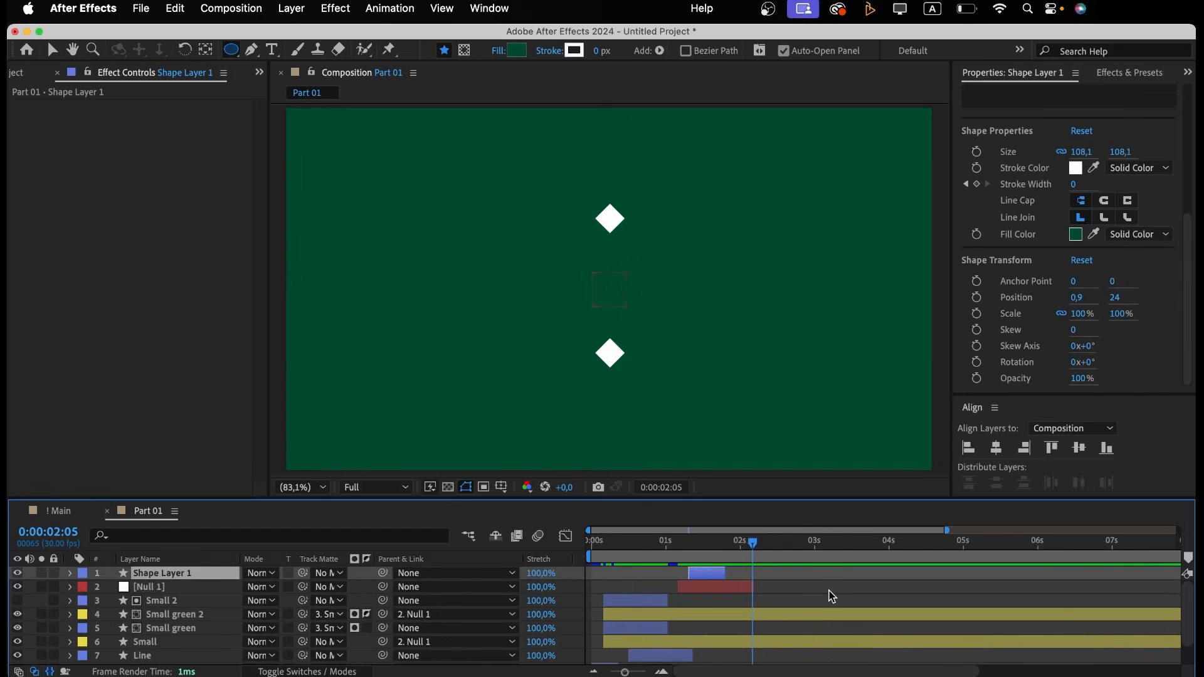
Add position keyframes holding the current values on the Small green 2 and Small layers at 0:00:02:05.
left_click(822, 618)
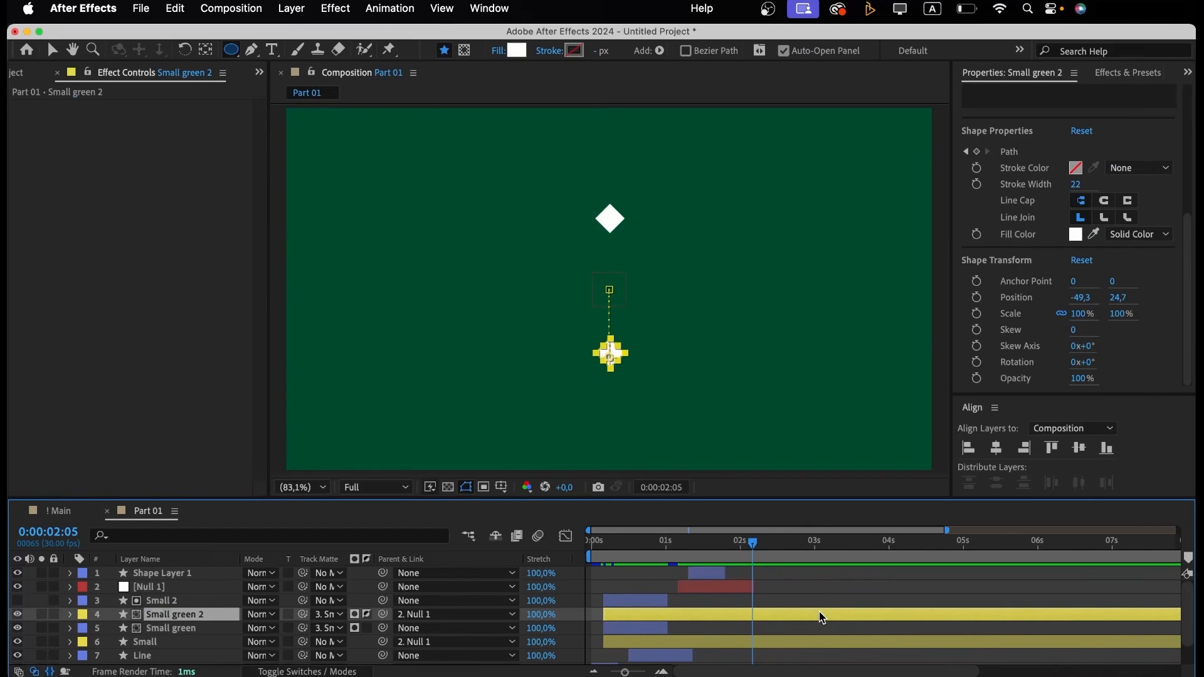
key("p")
scroll(809, 611, "down", 1)
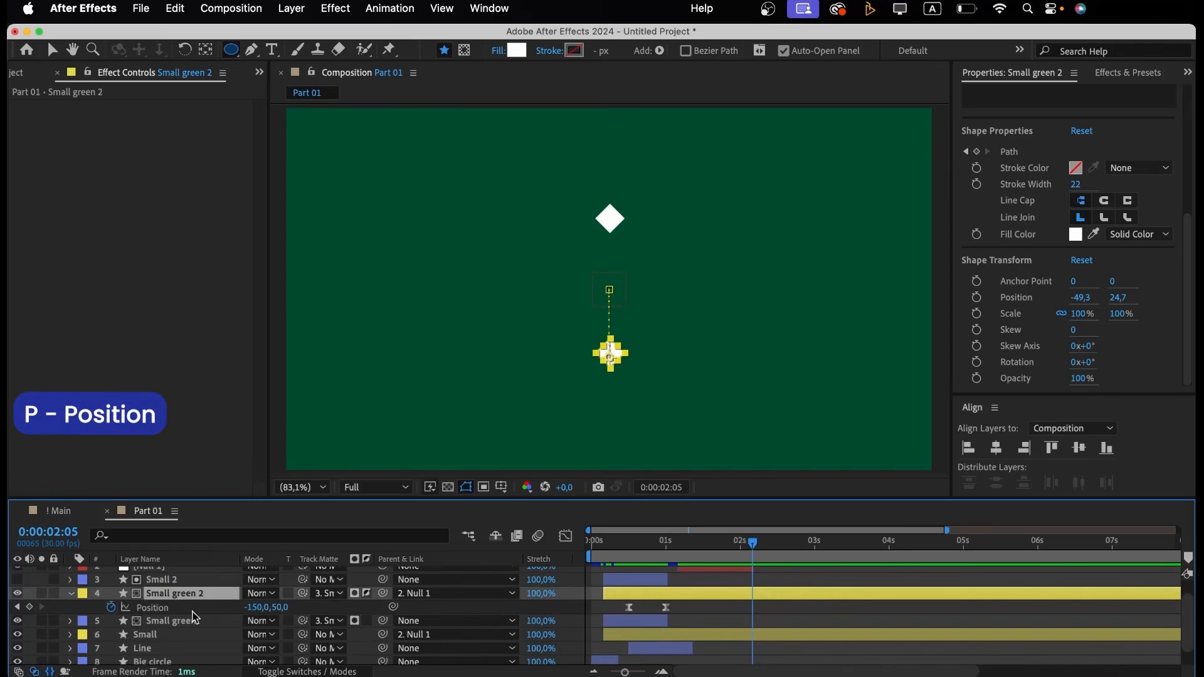
left_click(29, 608)
left_click(122, 638)
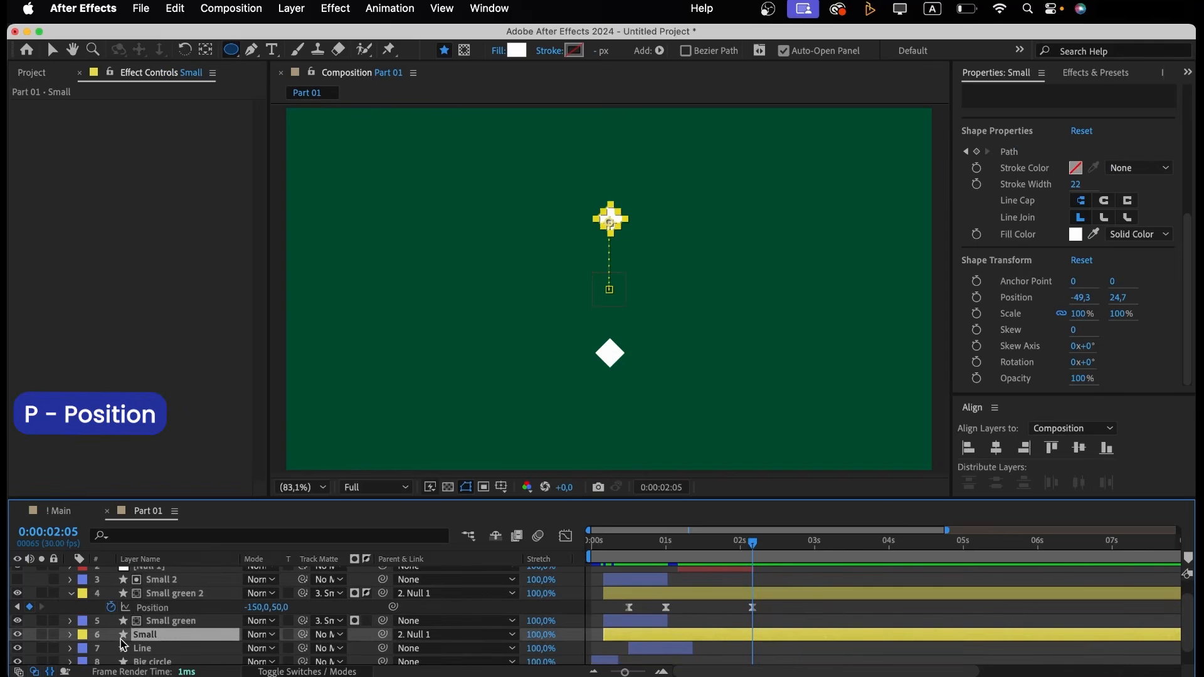
key("p")
left_click(29, 648)
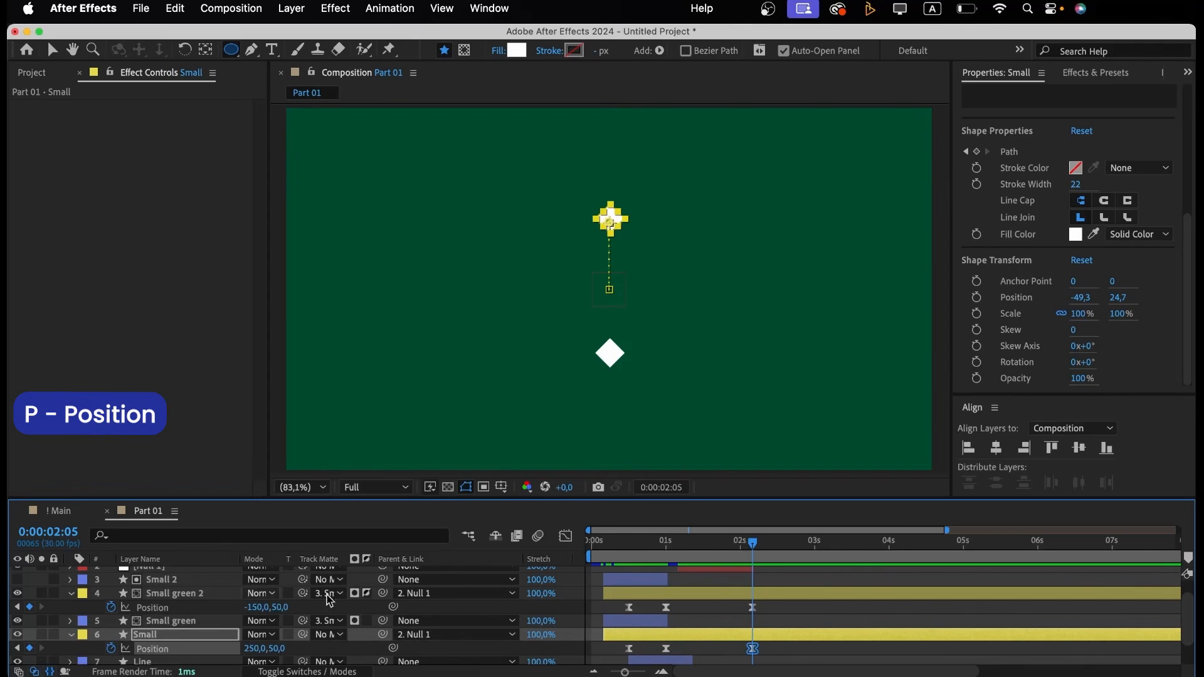
Nudge the Small green 2 square to the center at 0:00:02:15, keyframing its position at 44, 50.
key("shift+Page_Down")
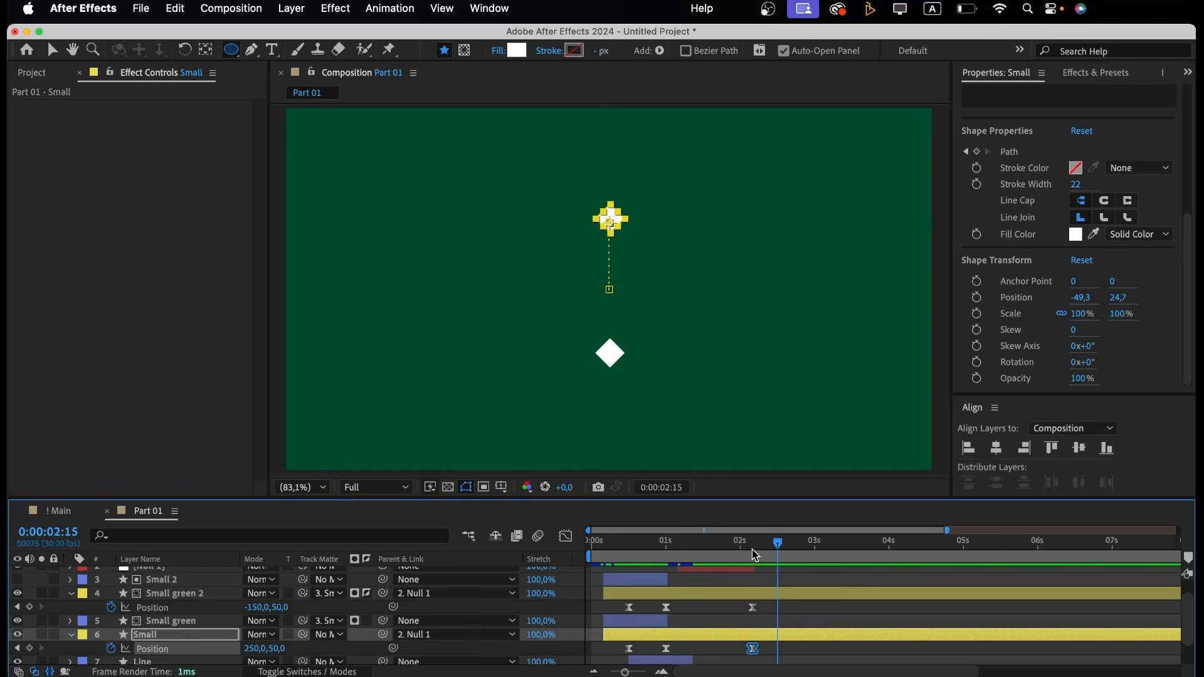
left_click(767, 594)
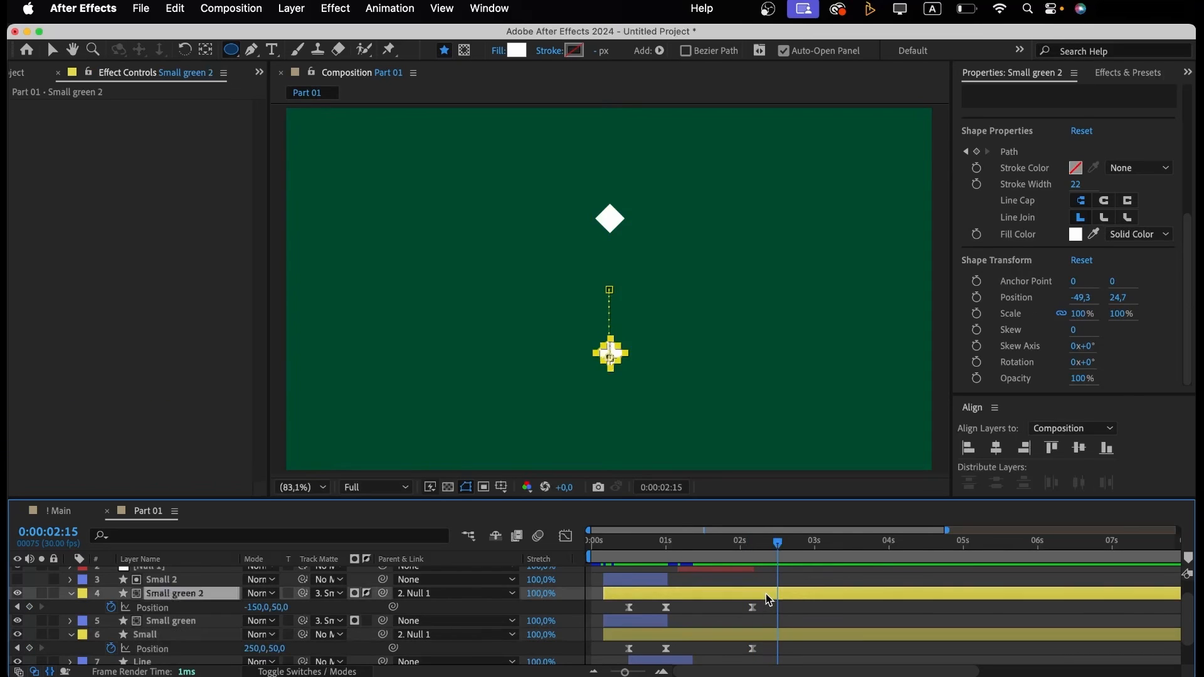
key("alt+shift+p")
key("shift+Up")
key("shift+Up")
key("shift+Up")
key("shift+Up")
key("shift+Up")
key("shift+Up")
key("shift+Up")
key("shift+Up")
key("shift+Up")
key("shift+Up")
key("shift+Up")
key("shift+Up")
key("shift+Up")
key("shift+Up")
key("shift+Up")
key("shift+Up")
key("shift+Up")
key("shift+Up")
key("shift+Up")
key("shift+Up")
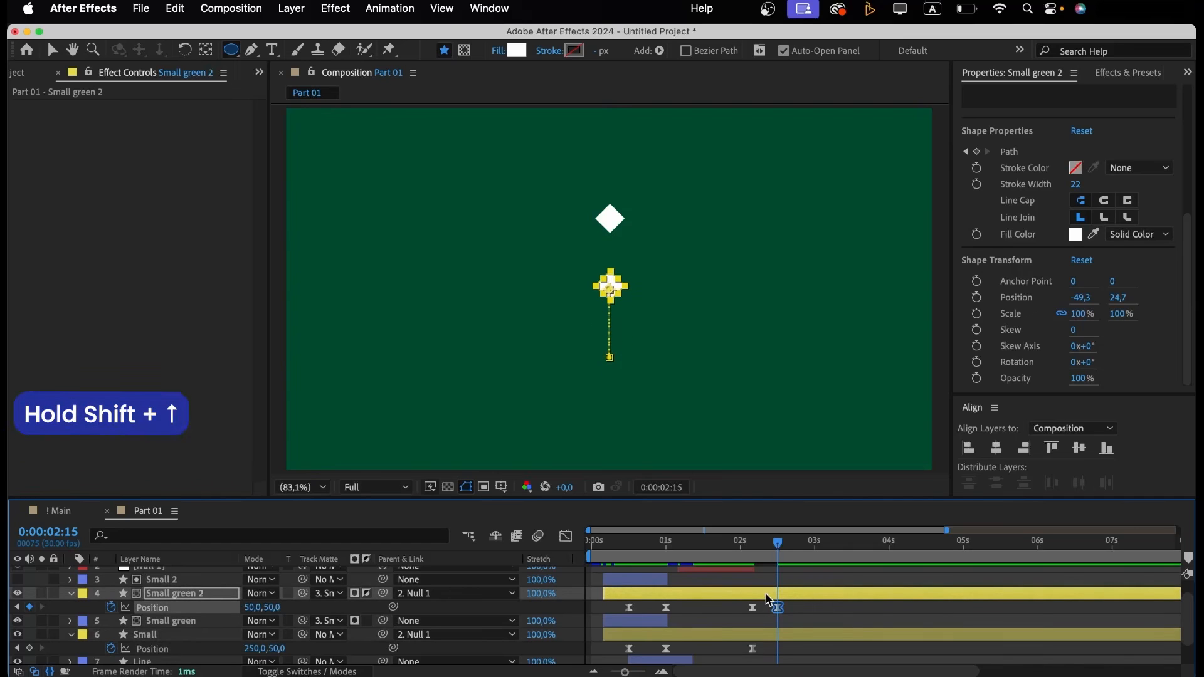
key("Down")
key("Down")
key("Down")
key("Down")
key("Down")
key("Down")
Nudge the Small square down to the center at 0:00:02:15, keyframing its position at 46, 50.
left_click(767, 635)
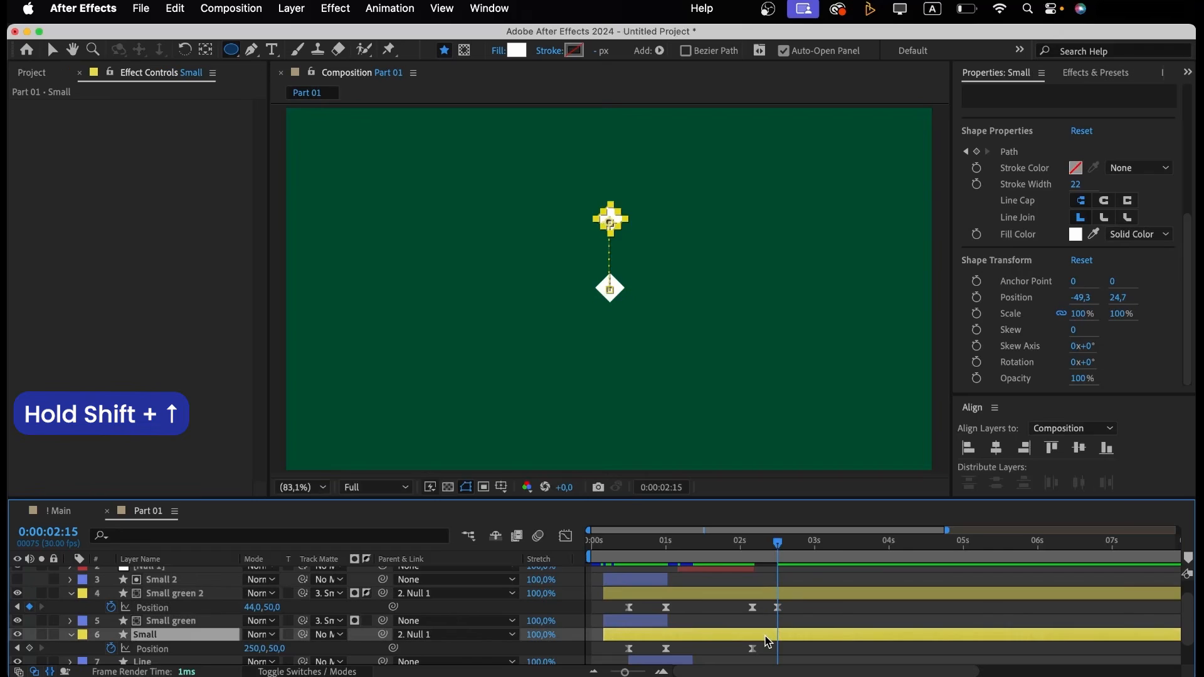
key("alt+shift+p")
key("shift+Down")
key("shift+Down")
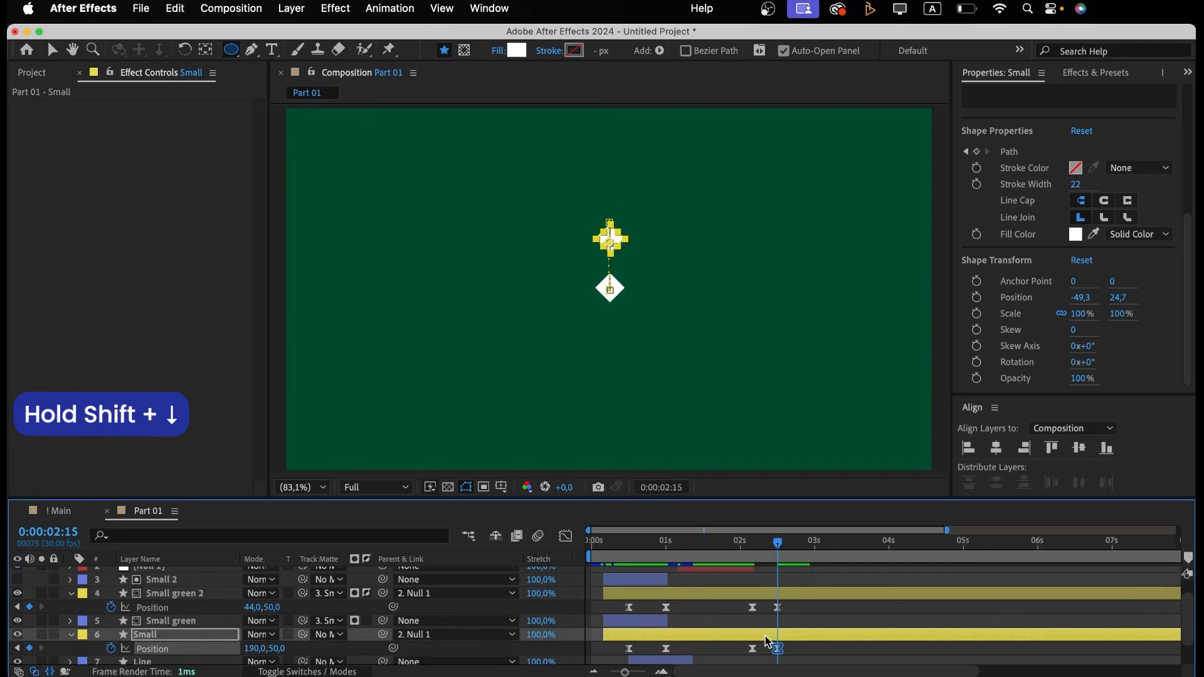
key("shift+Down")
key("shift+Down")
key("shift+Down")
key("shift+Down")
key("shift+Down")
key("shift+Down")
key("shift+Down")
key("shift+Down")
key("shift+Down")
key("shift+Down")
key("shift+Down")
key("shift+Down")
key("shift+Down")
key("shift+Down")
key("shift+Down")
key("shift+Down")
key("shift+Down")
key("shift+Down")
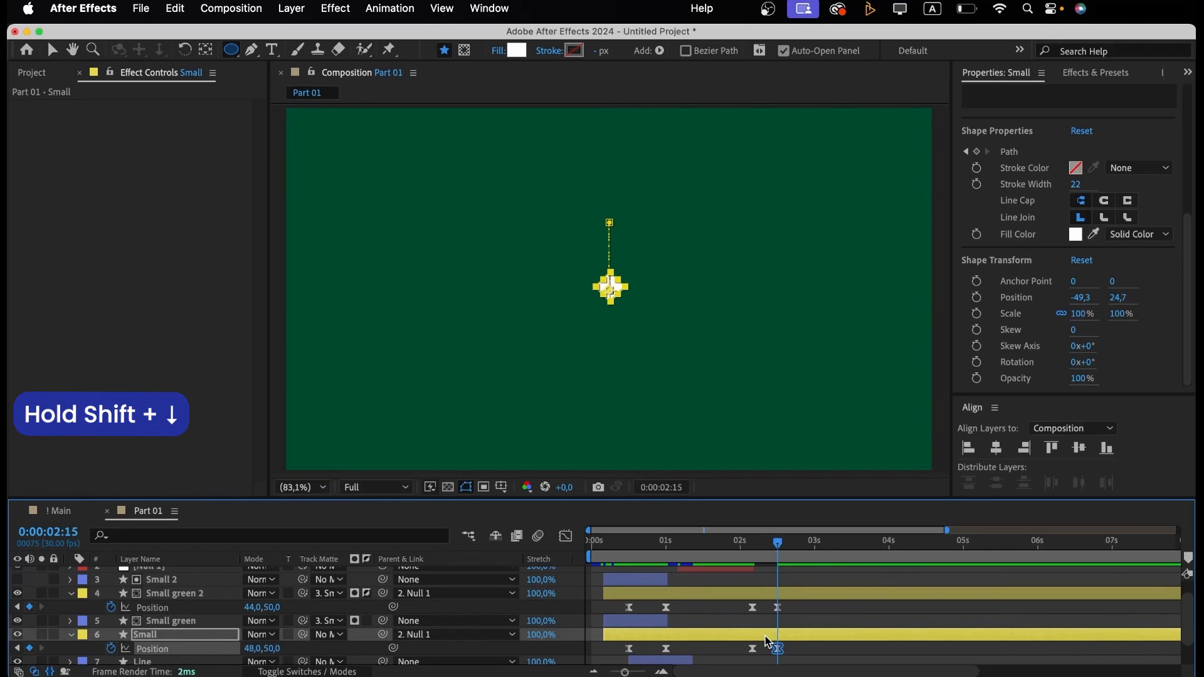
key("Down")
key("Down")
Trim the Small green 2 and Small layers to end at 0:00:02:15 and collapse their keyframed properties.
left_click(777, 593, "super")
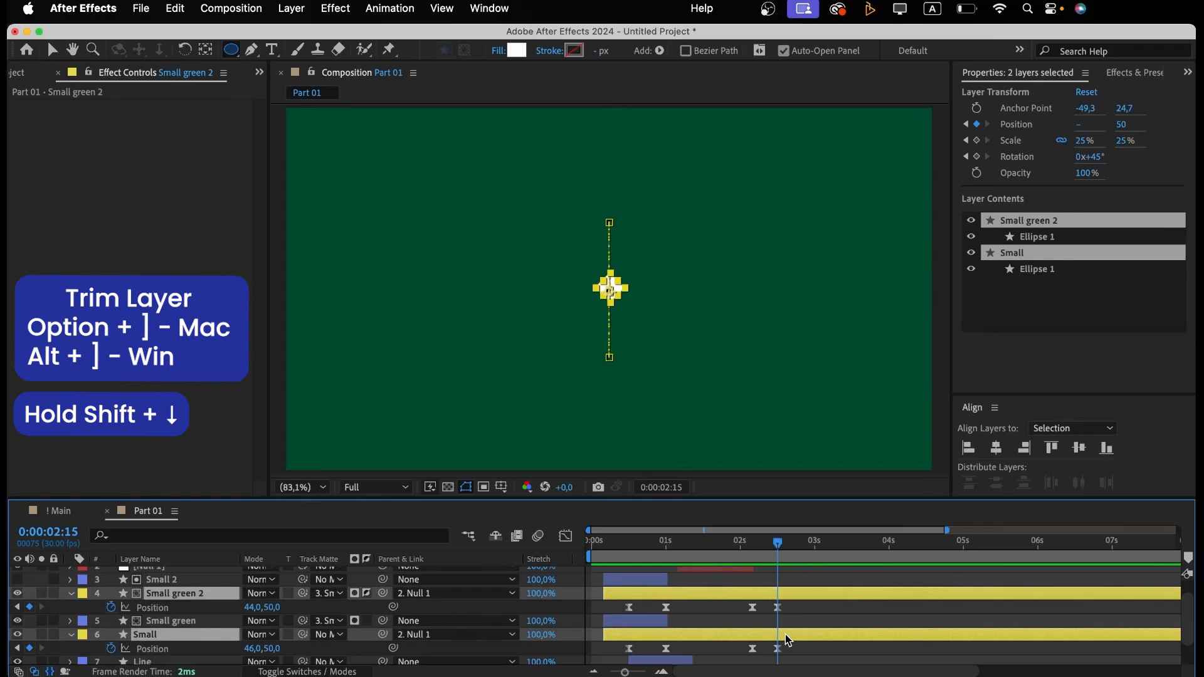
key("alt+bracketright")
key("u")
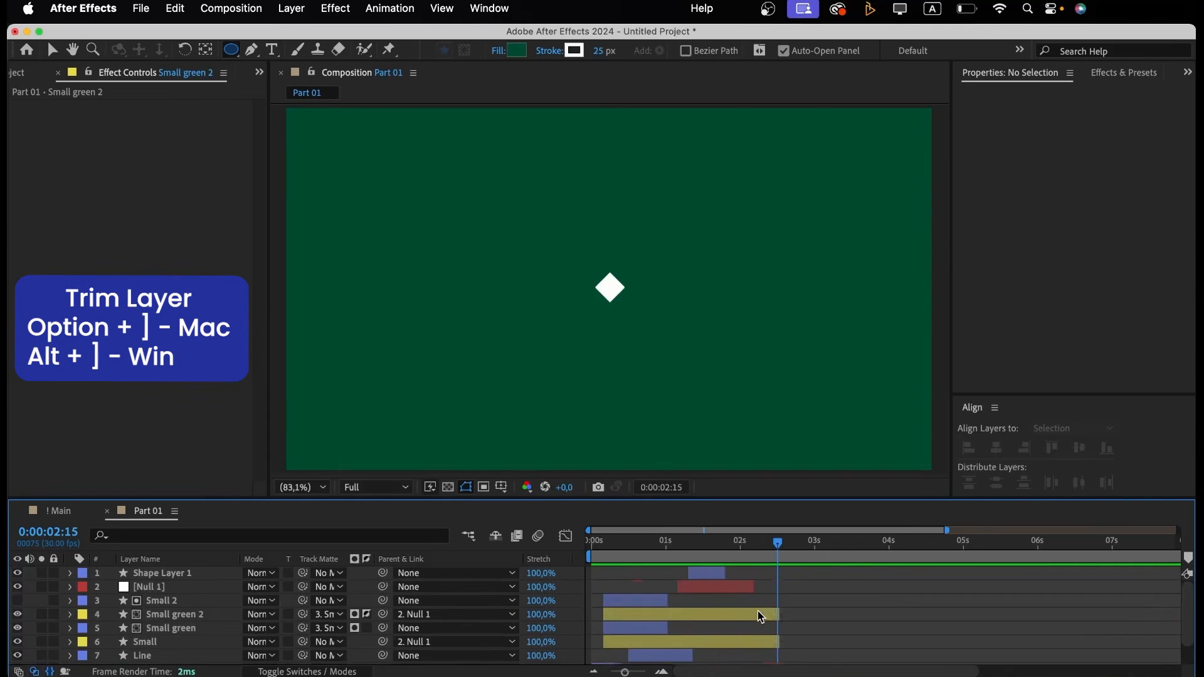
key("Caps_Lock")
key("Caps_Lock")
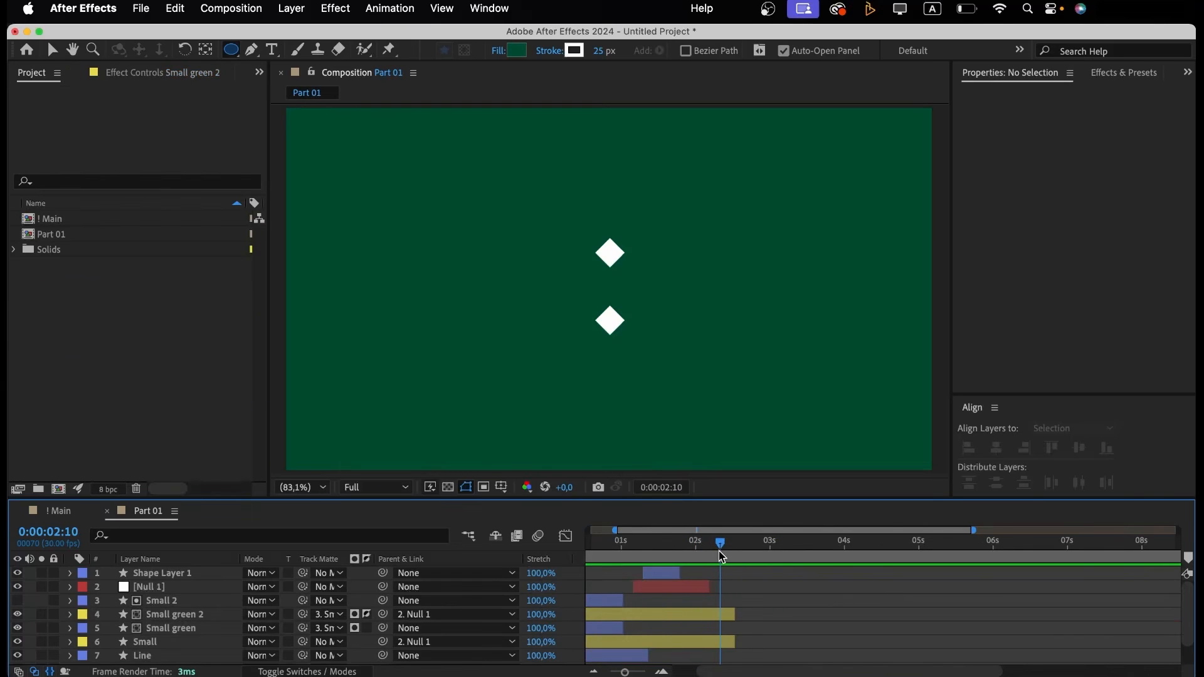
At 0:00:02:10, draw a short vertical line above the upper square with the Pen tool on a new shape layer.
mouse_move(720, 552)
left_mouse_down()
mouse_move(709, 554)
mouse_move(723, 554)
left_mouse_up()
left_click(250, 50)
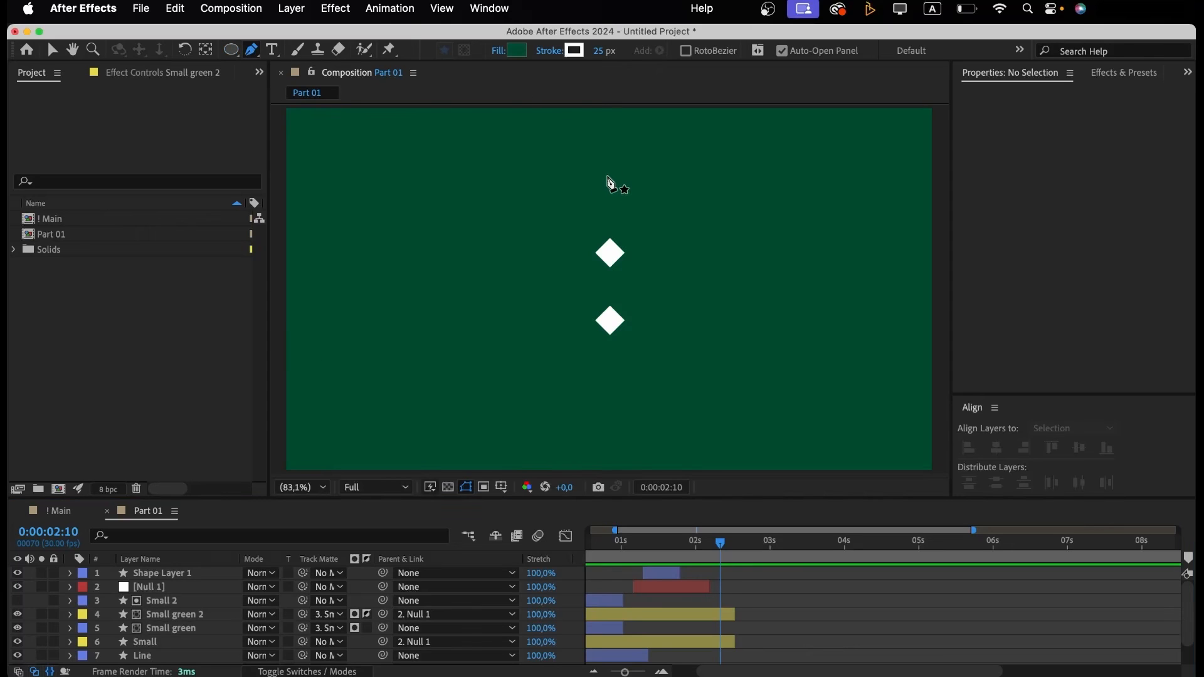
left_click(608, 169)
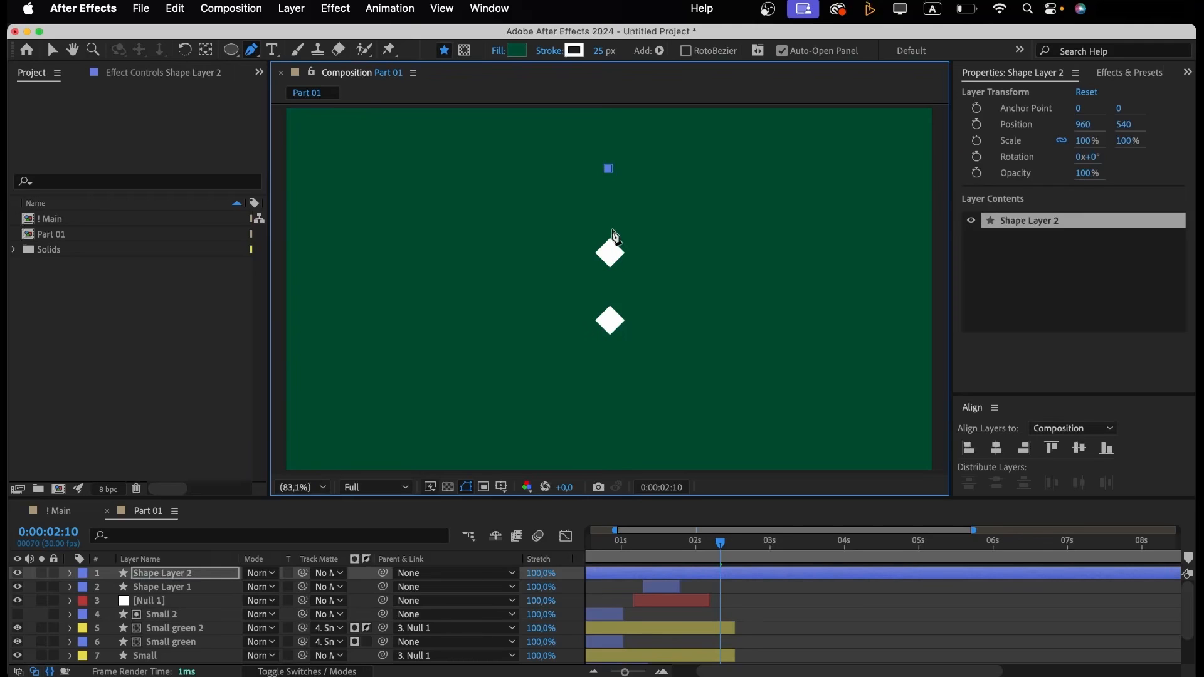
left_click(608, 229)
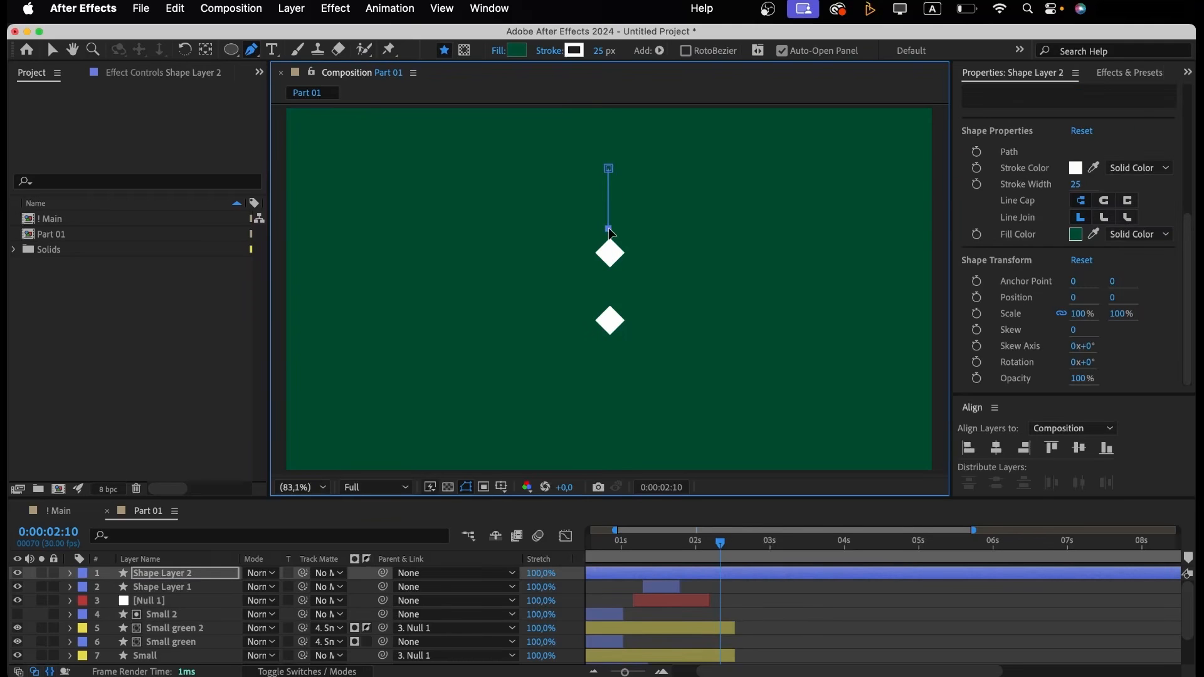
Set the line's stroke width to 2 px and its fill to None.
left_click(603, 50)
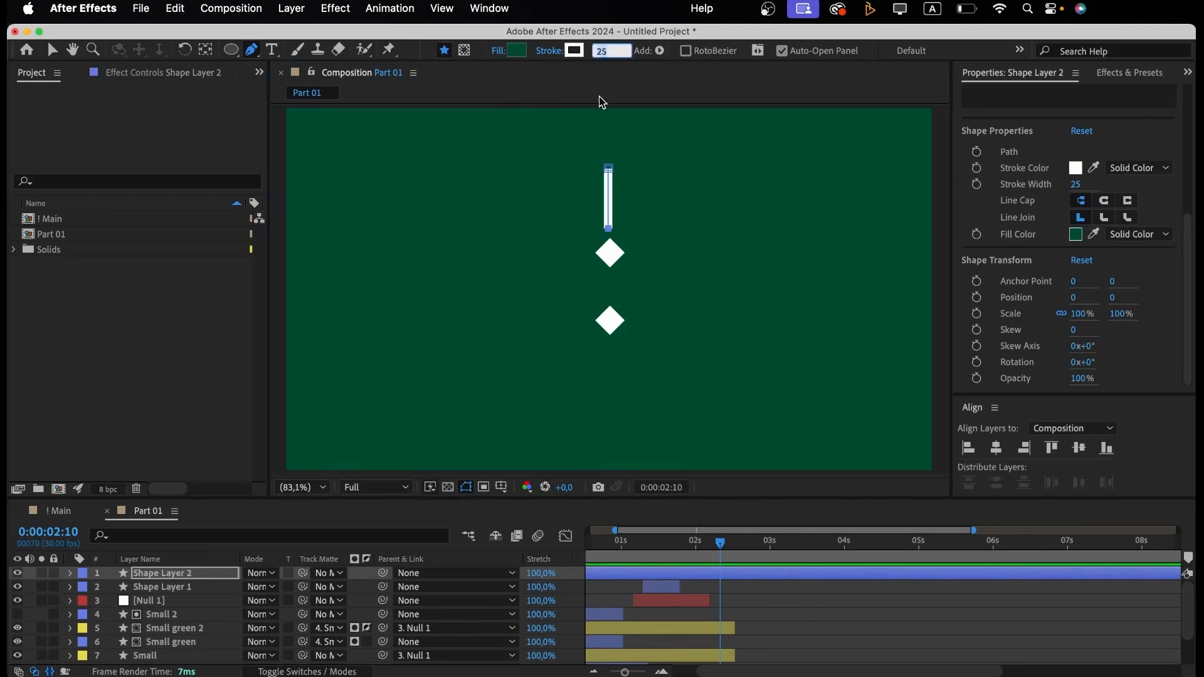
type("2")
key("Return")
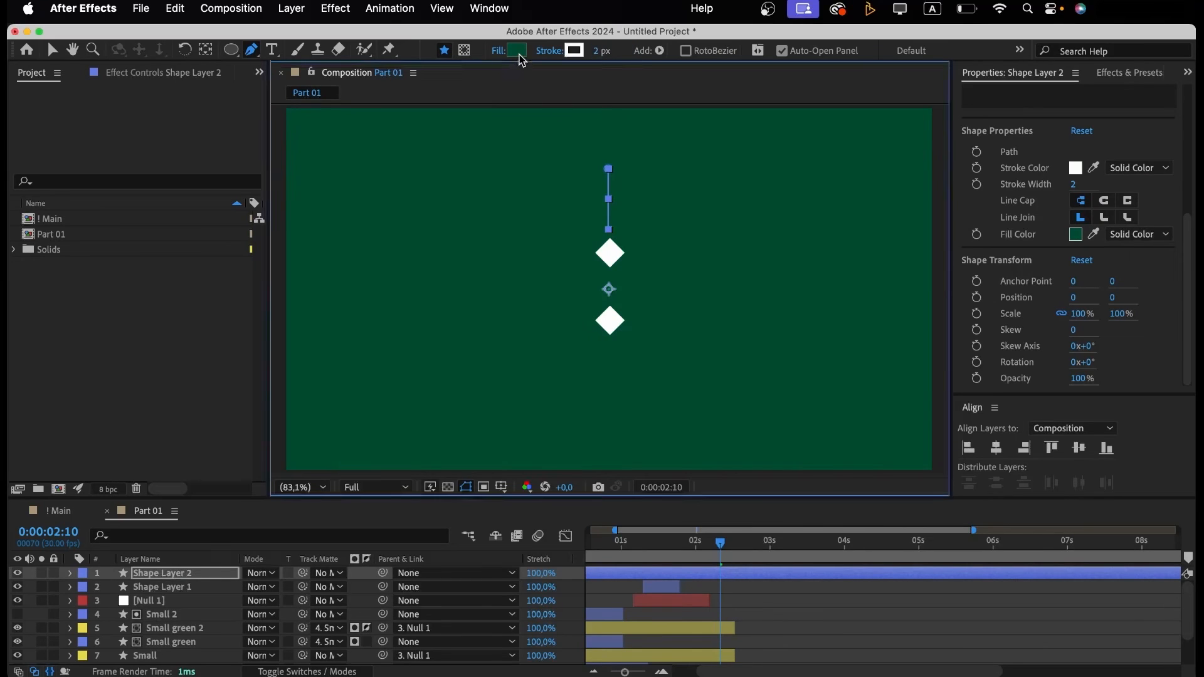
left_click(518, 53)
key("Return")
left_click(496, 56)
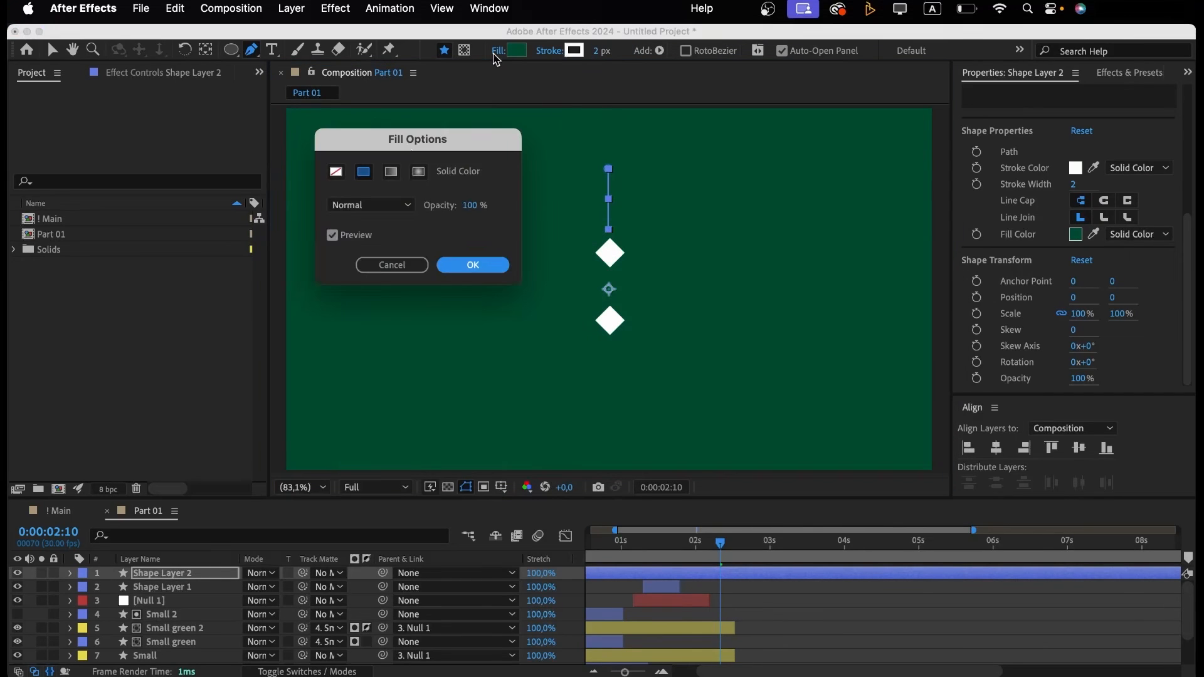
left_click(337, 172)
key("Return")
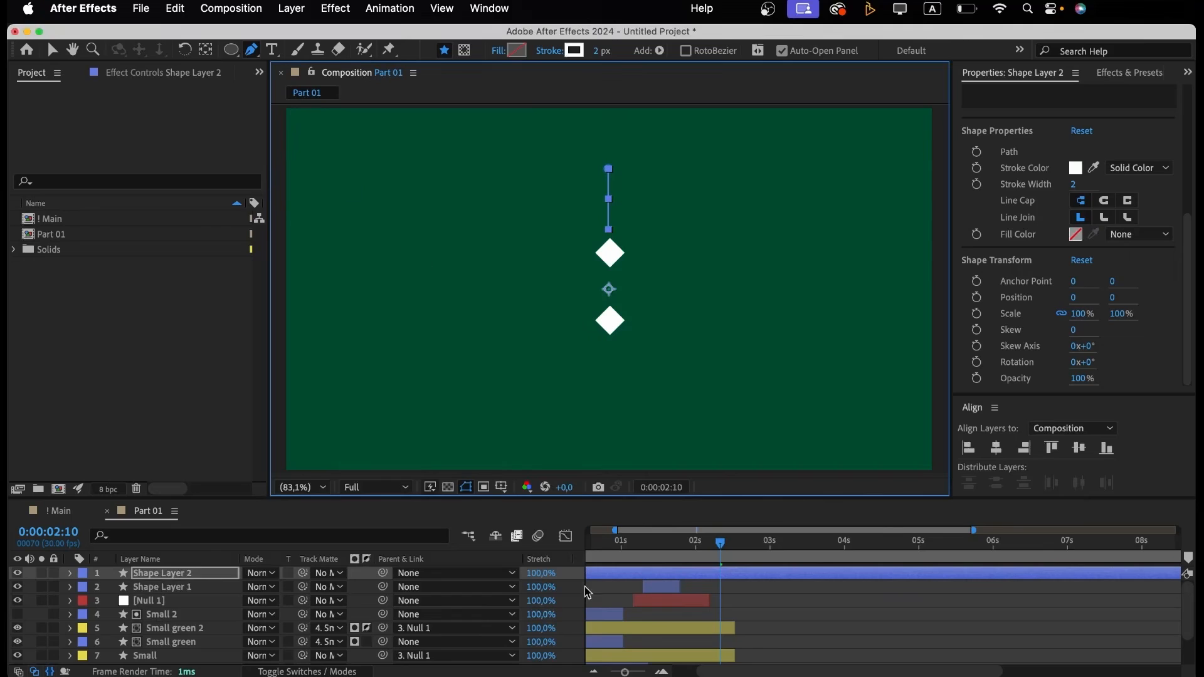
Pre-compose the line's Shape Layer 2 into a new composition named Lines.
left_click(733, 576)
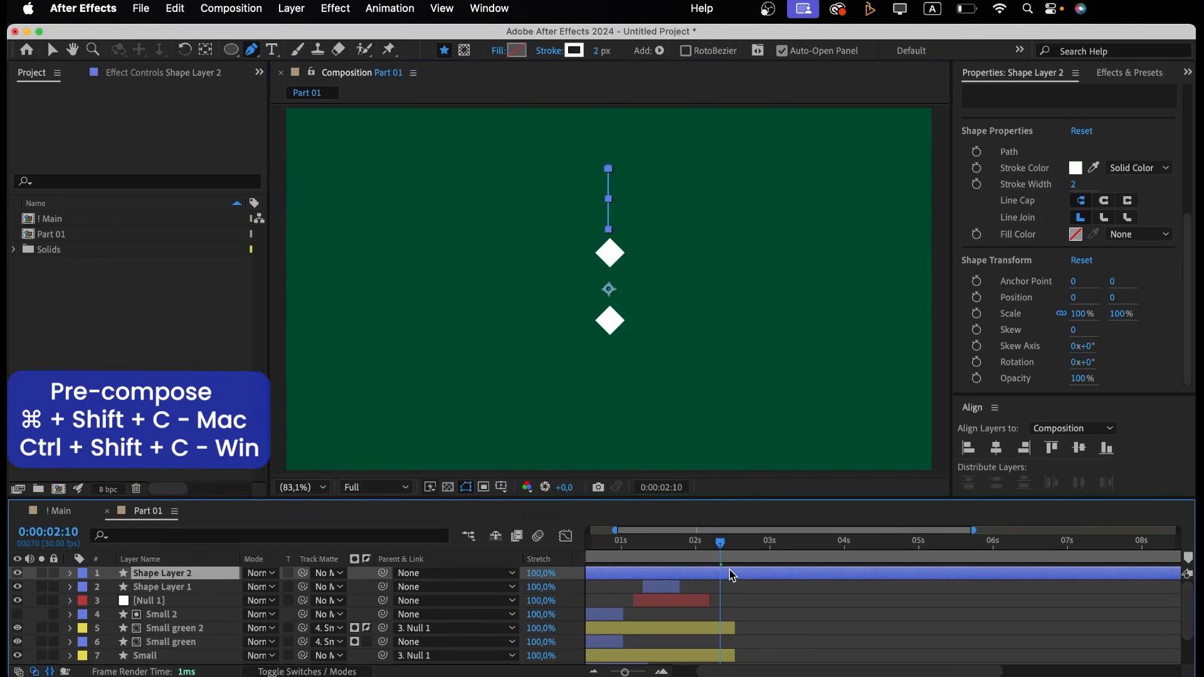
key("super+shift+c")
type("Lines")
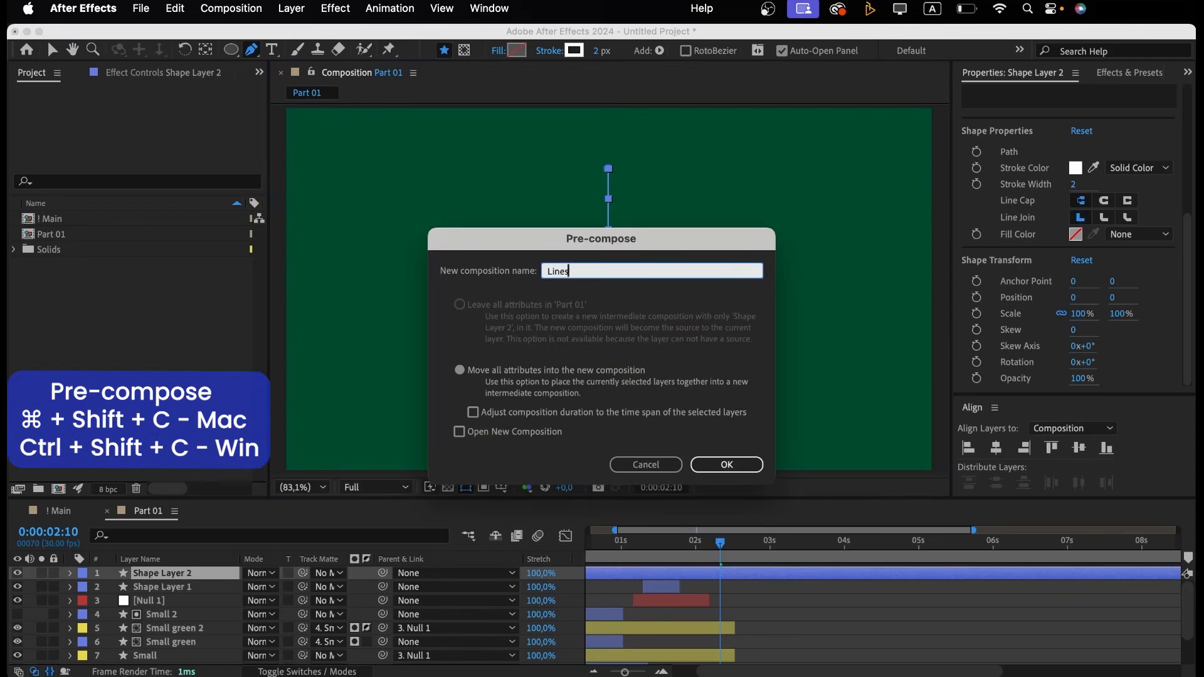
key("Return")
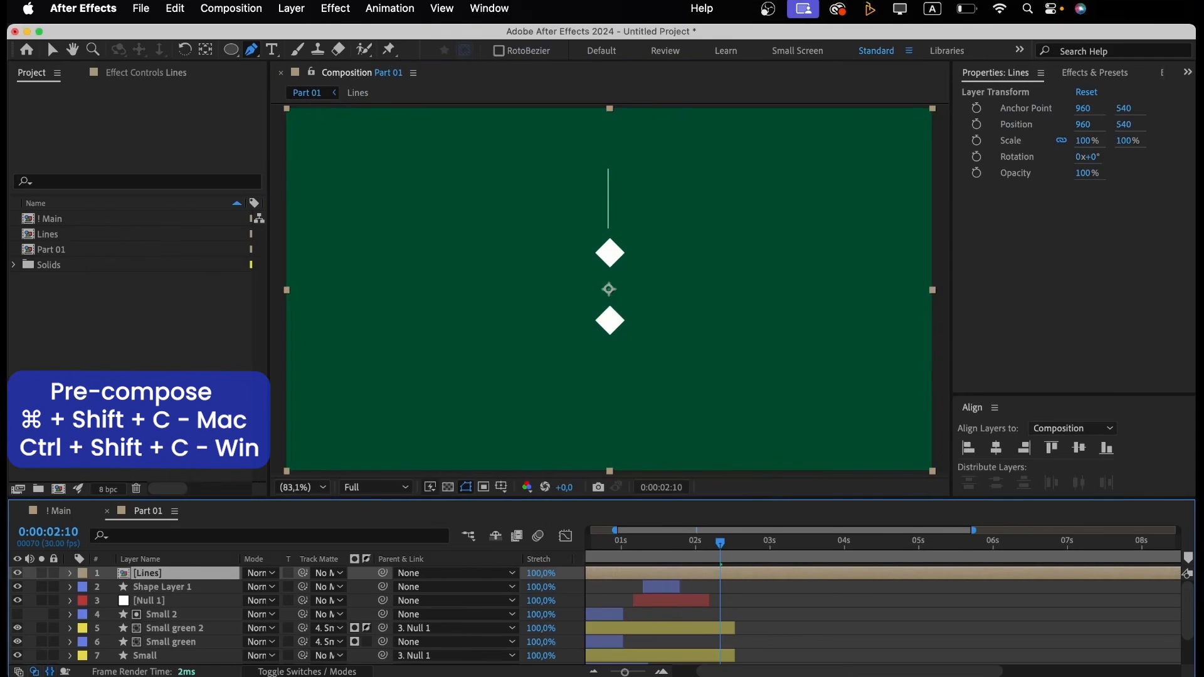
Open the Lines composition and center the line horizontally in it.
double_click(822, 575)
left_click(997, 448)
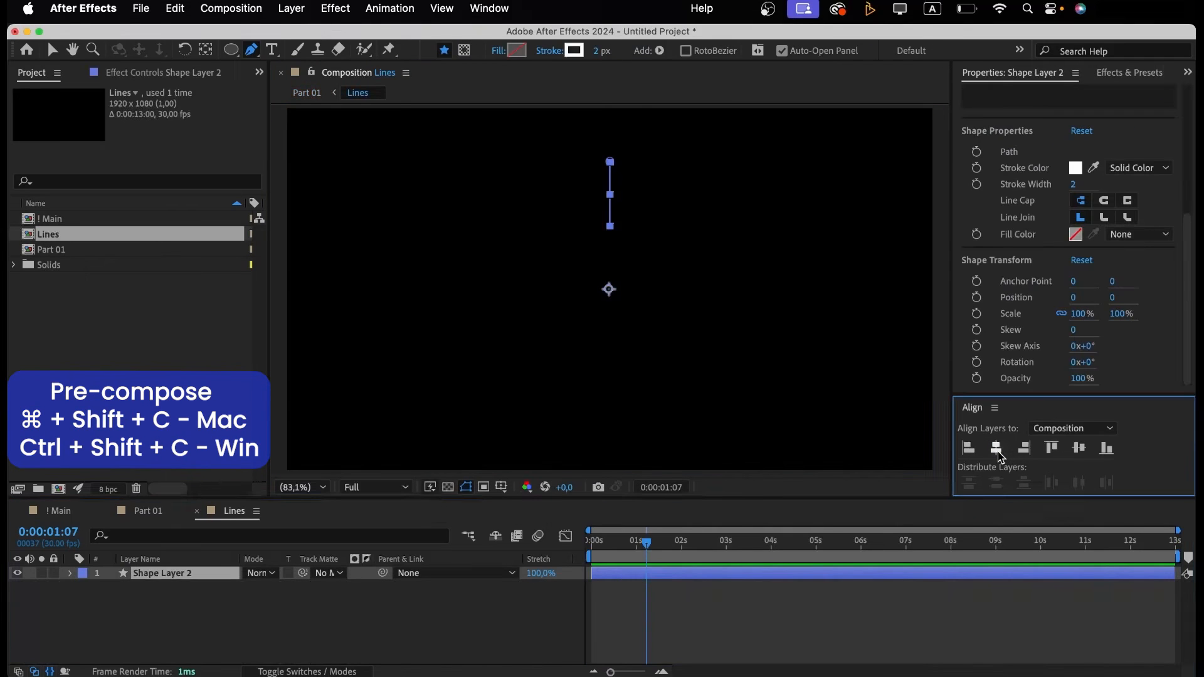
left_click(693, 605)
Add Trim Paths to the line layer and set its End to 0% at 0:00:00:00.
left_click(605, 572)
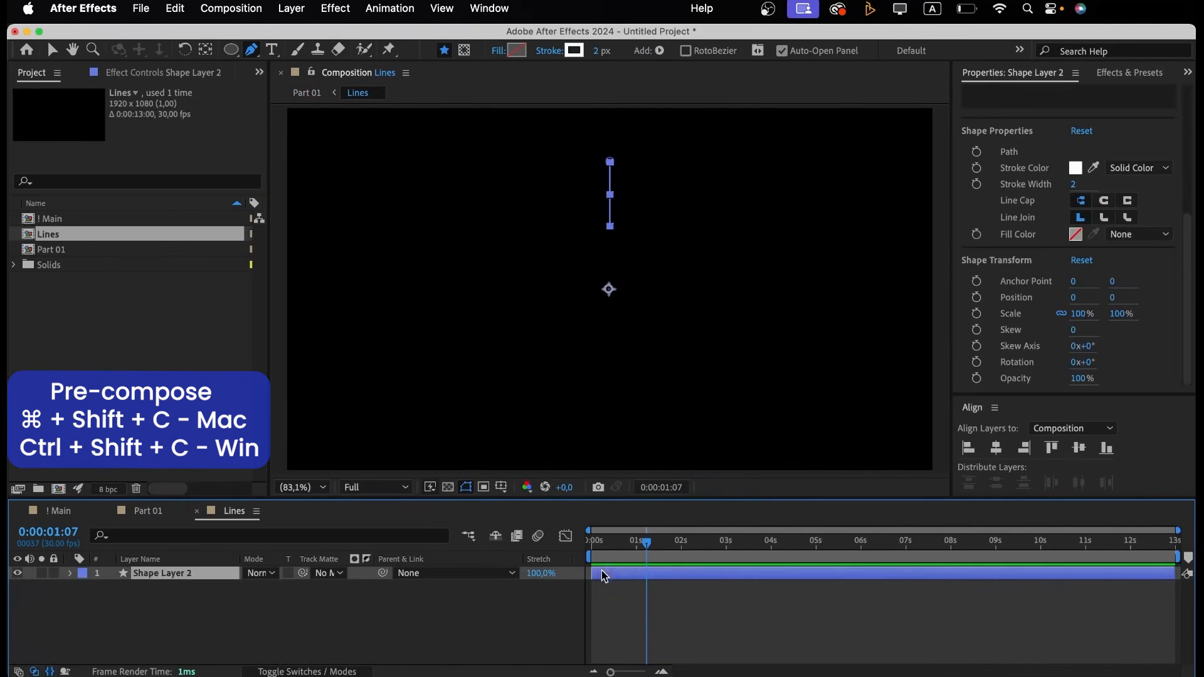
left_click(601, 547)
left_click_drag(601, 546, 552, 566)
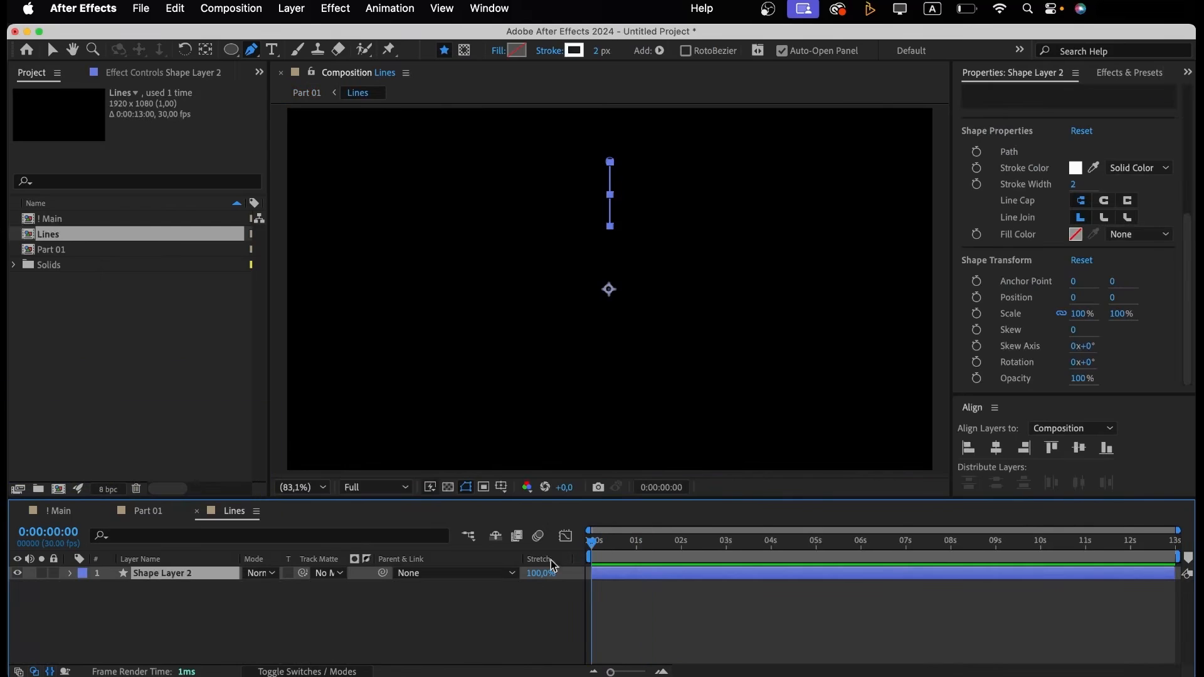
left_click(70, 573)
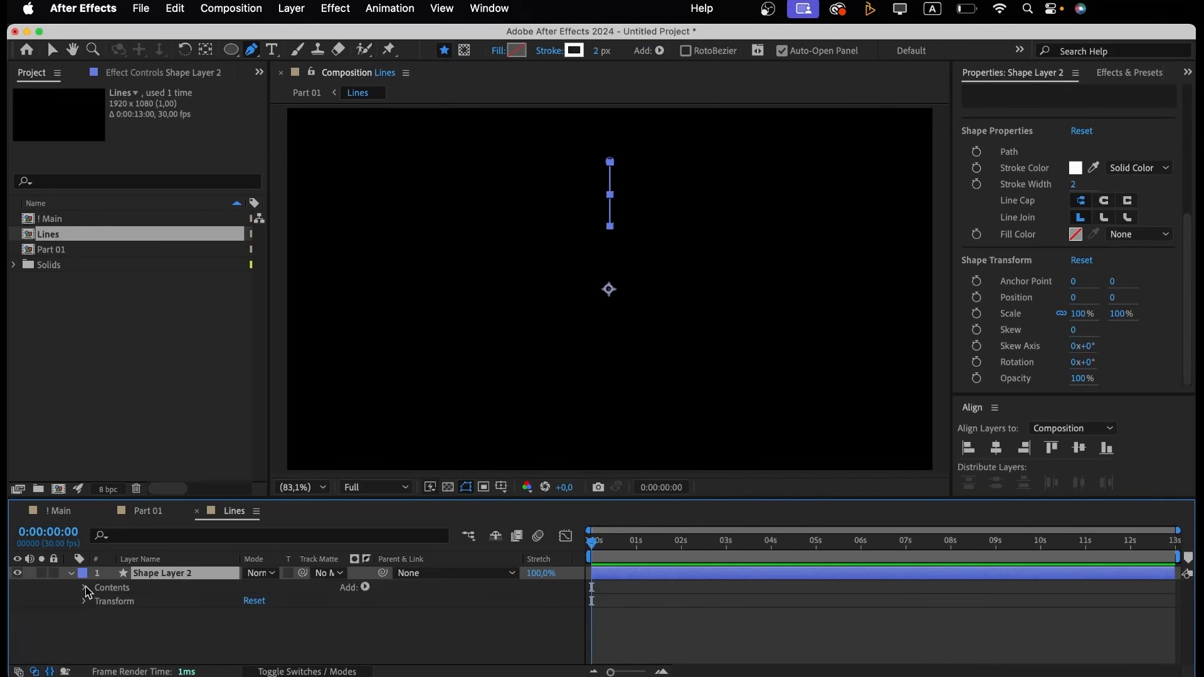
left_click(369, 588)
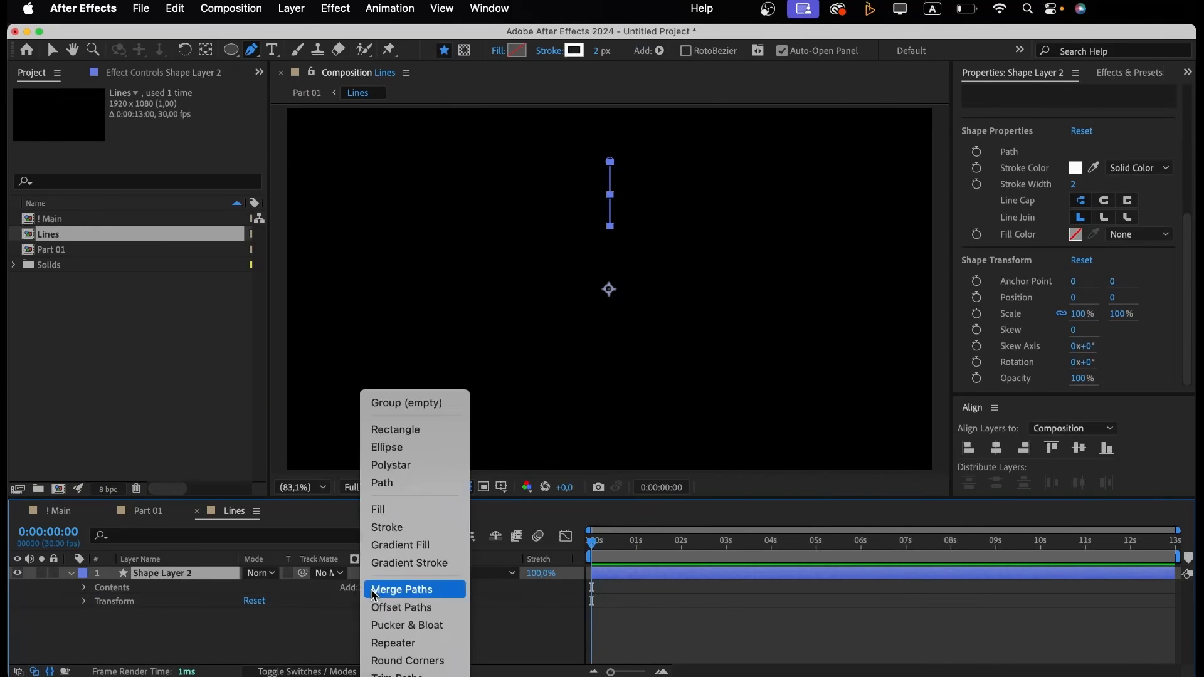
left_click(390, 675)
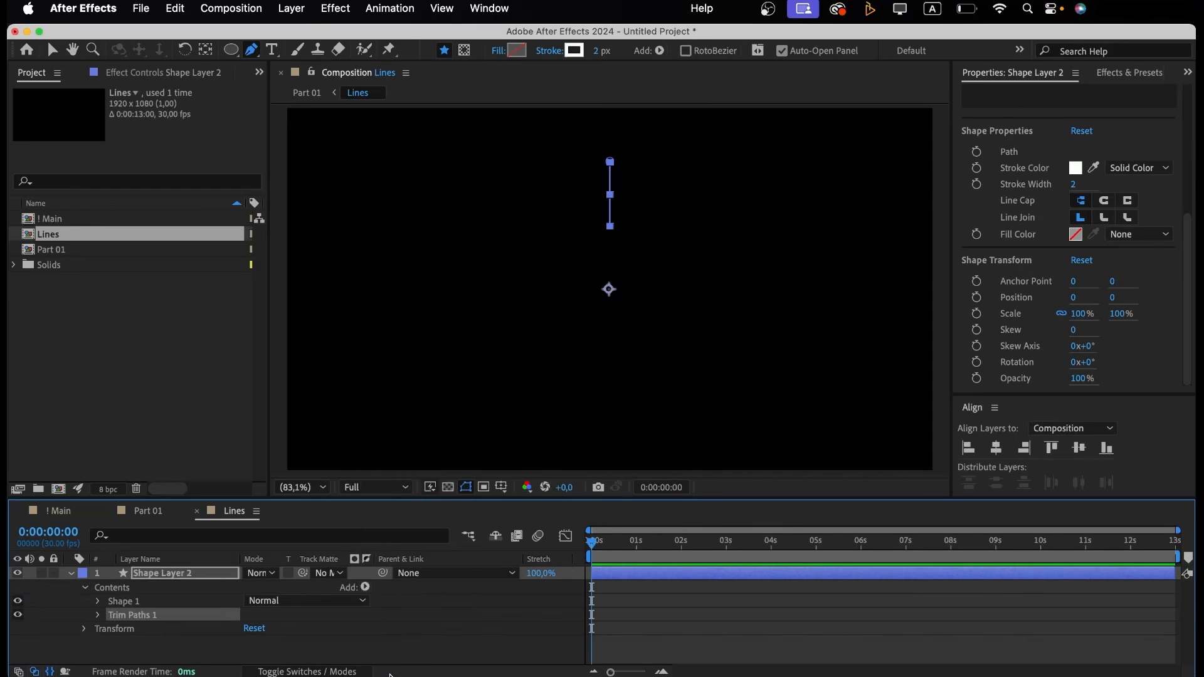
left_click(97, 615)
left_click(254, 642)
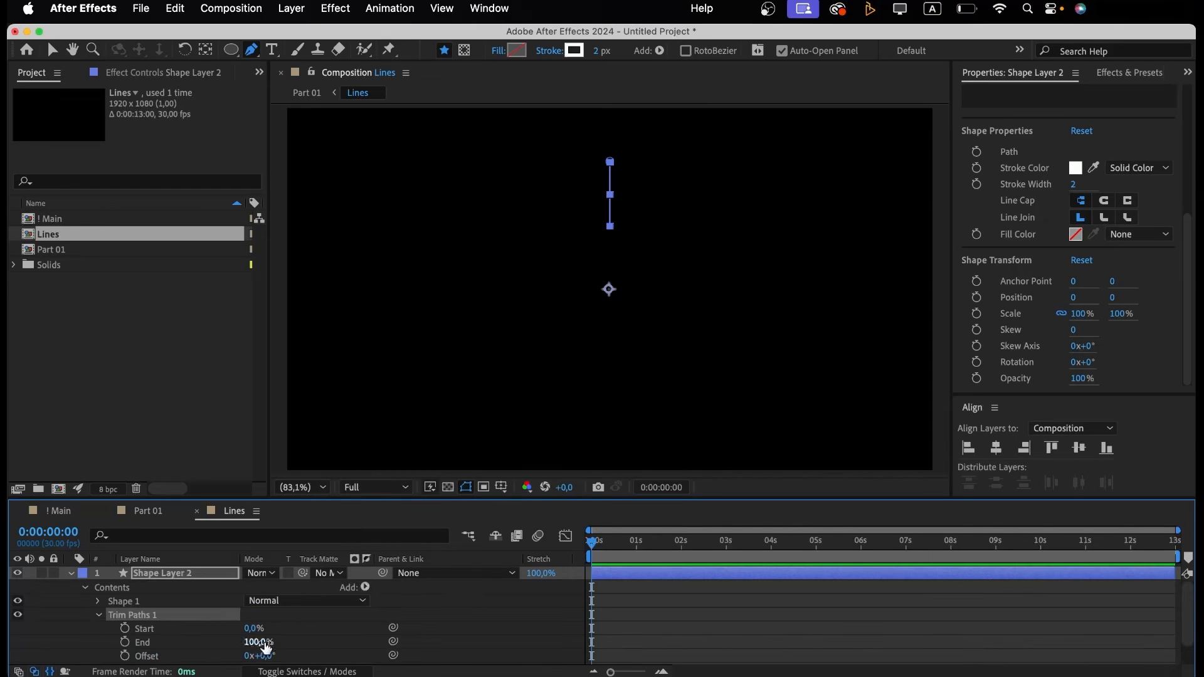
type("0")
key("Return")
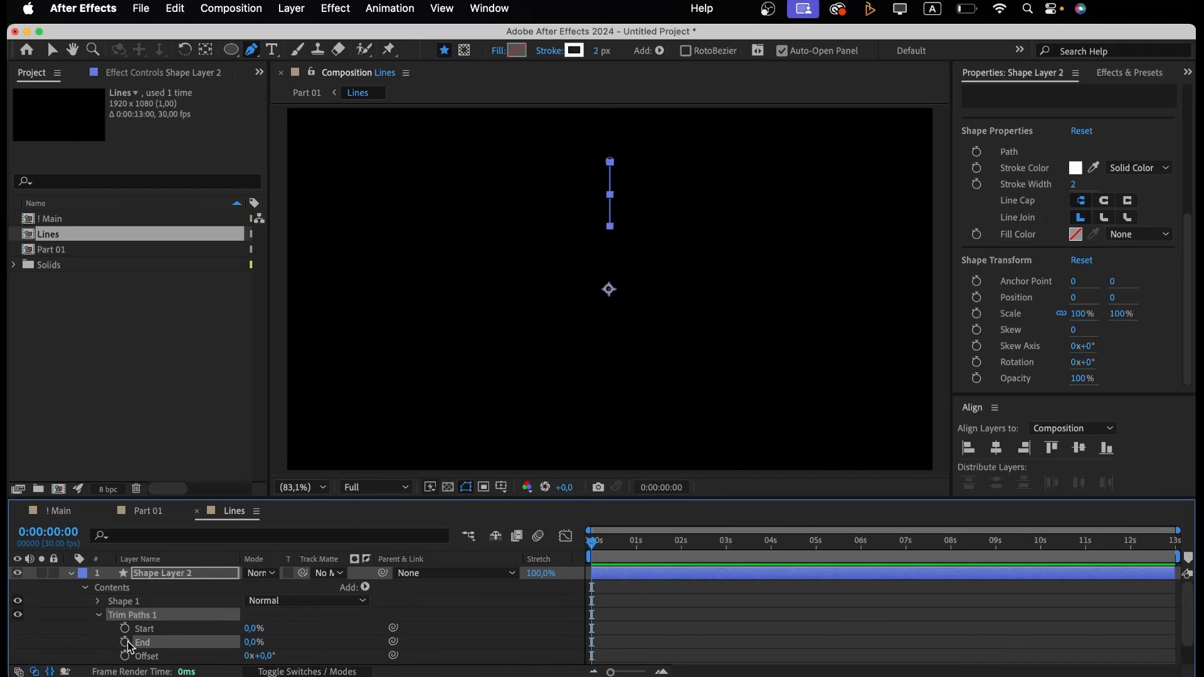
Keyframe the Trim Paths Start and End from 0% at 0:00:00:00 to 100% at 0:00:00:10.
left_click(125, 642)
left_click(125, 628)
key("shift+Page_Down")
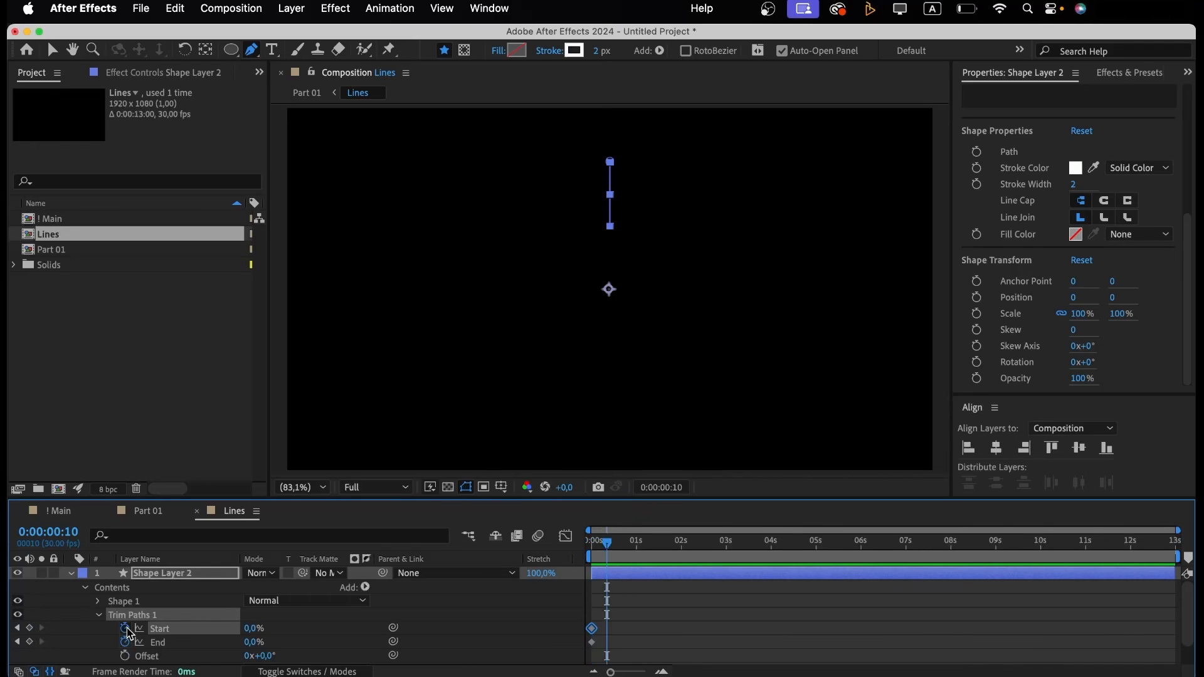
left_click(250, 628)
type("100")
key("Return")
left_click(250, 642)
key("Return")
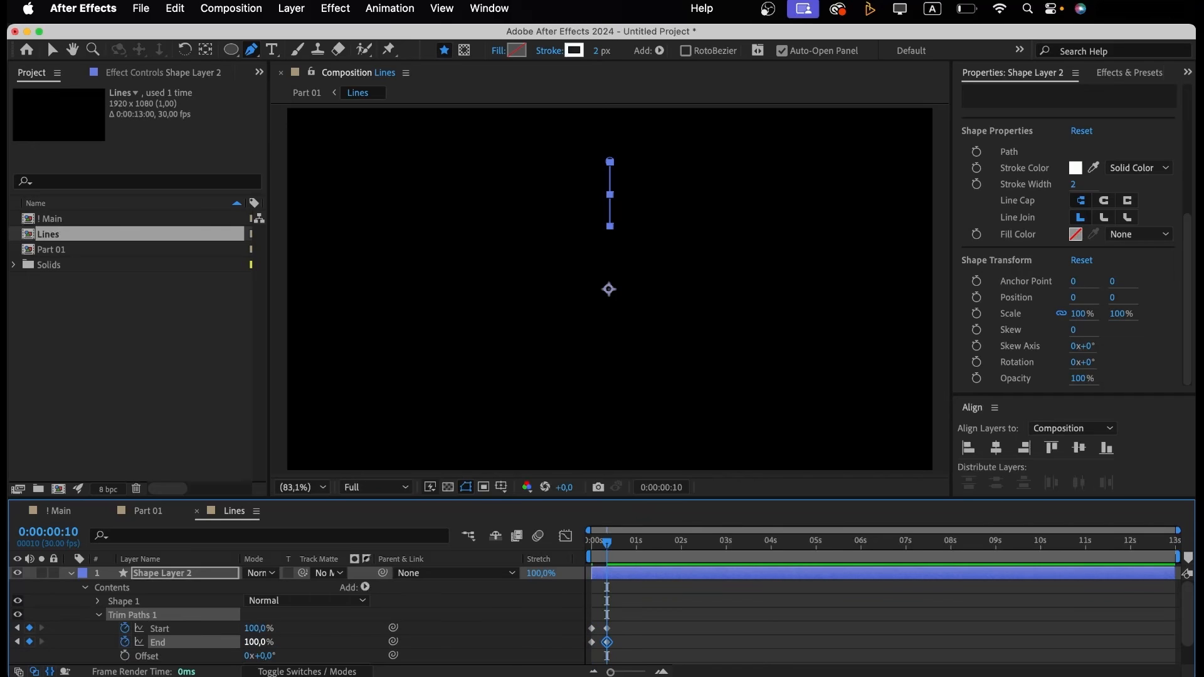
Shift both Trim Paths Start keyframes five frames later, so the first sits at 0:00:00:05.
left_click_drag(625, 672, 646, 671)
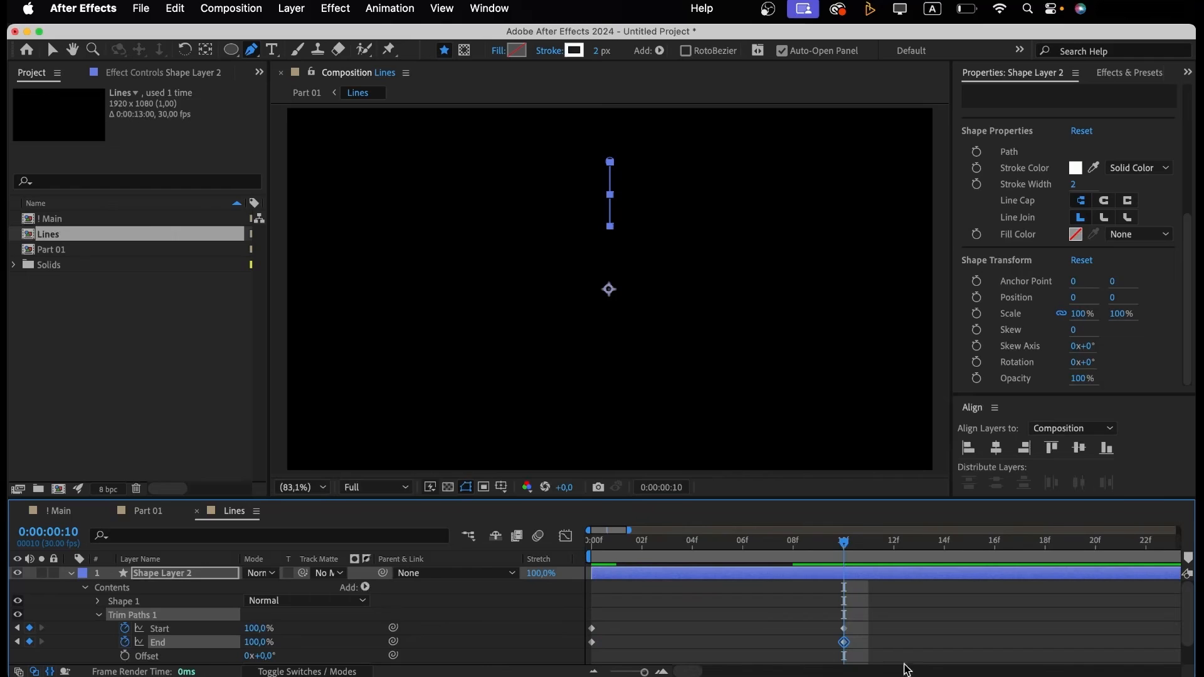
left_click_drag(866, 613, 616, 630)
left_click_drag(621, 547, 718, 546)
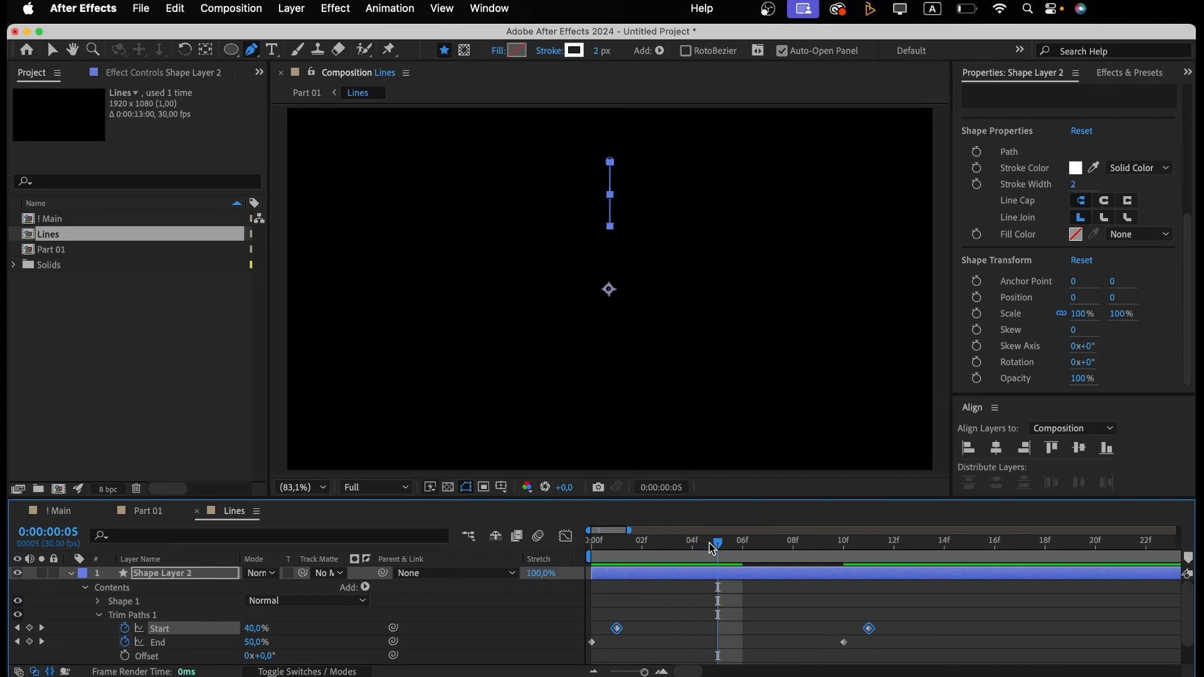
left_click_drag(617, 630, 718, 630)
Preview the line's trim animation from the start of the Lines composition.
left_click(595, 550)
key("space")
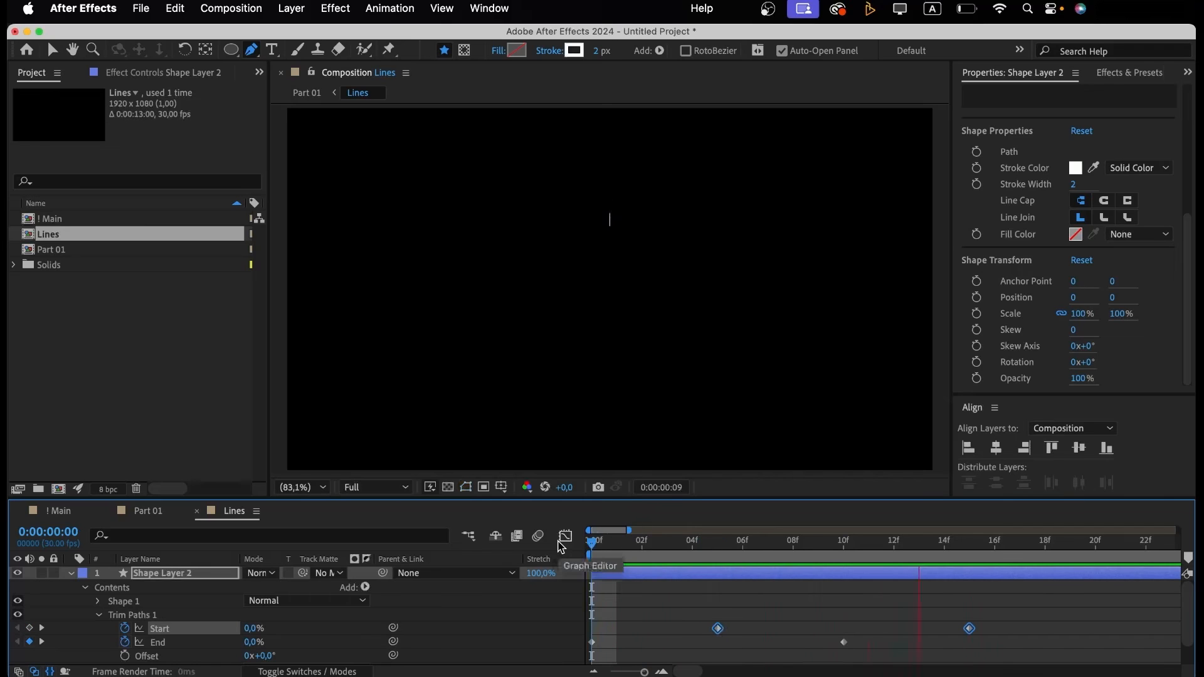
key("space")
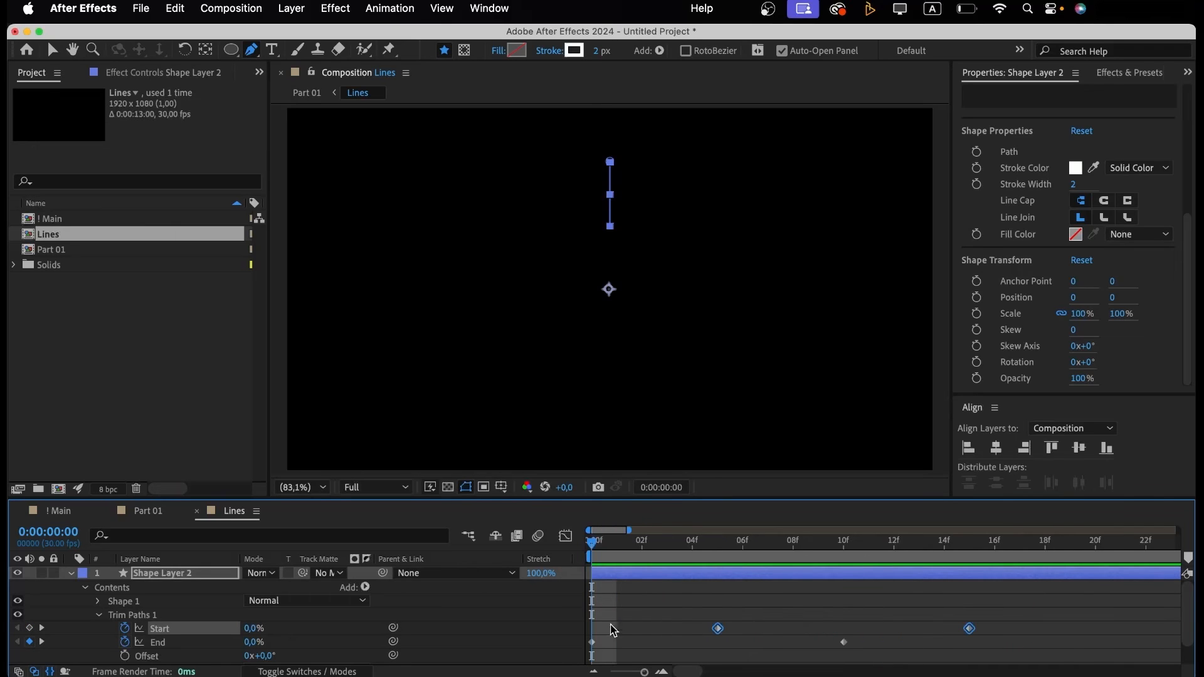
left_click_drag(634, 675, 627, 647)
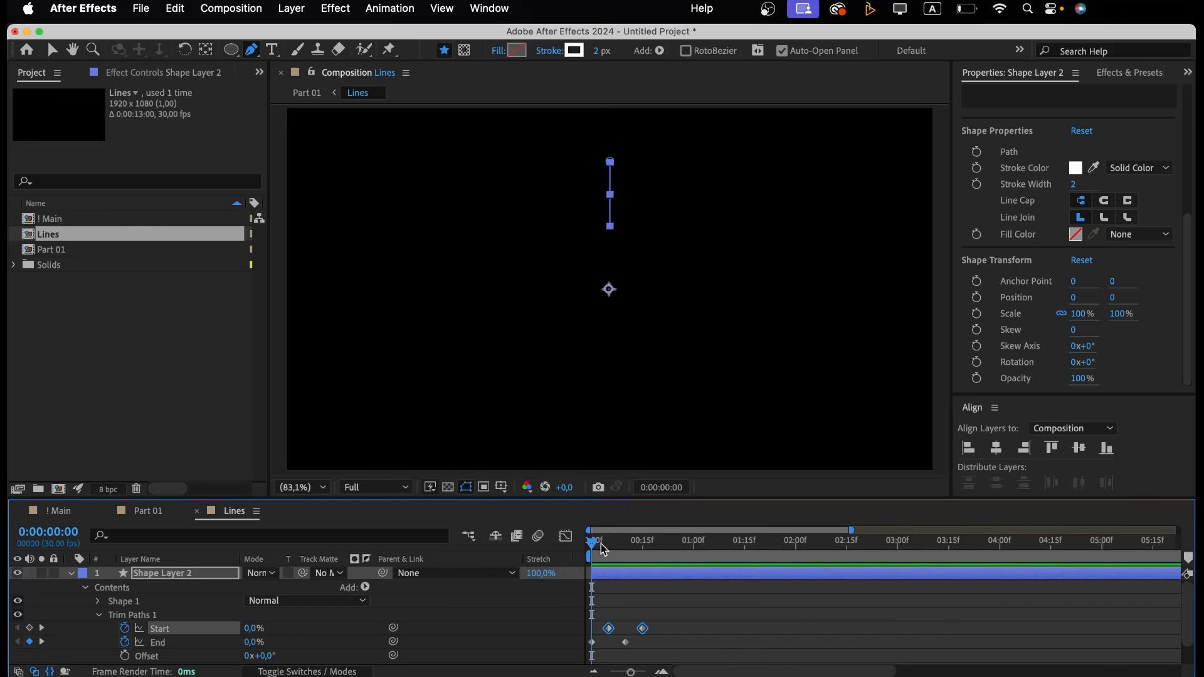
key("space")
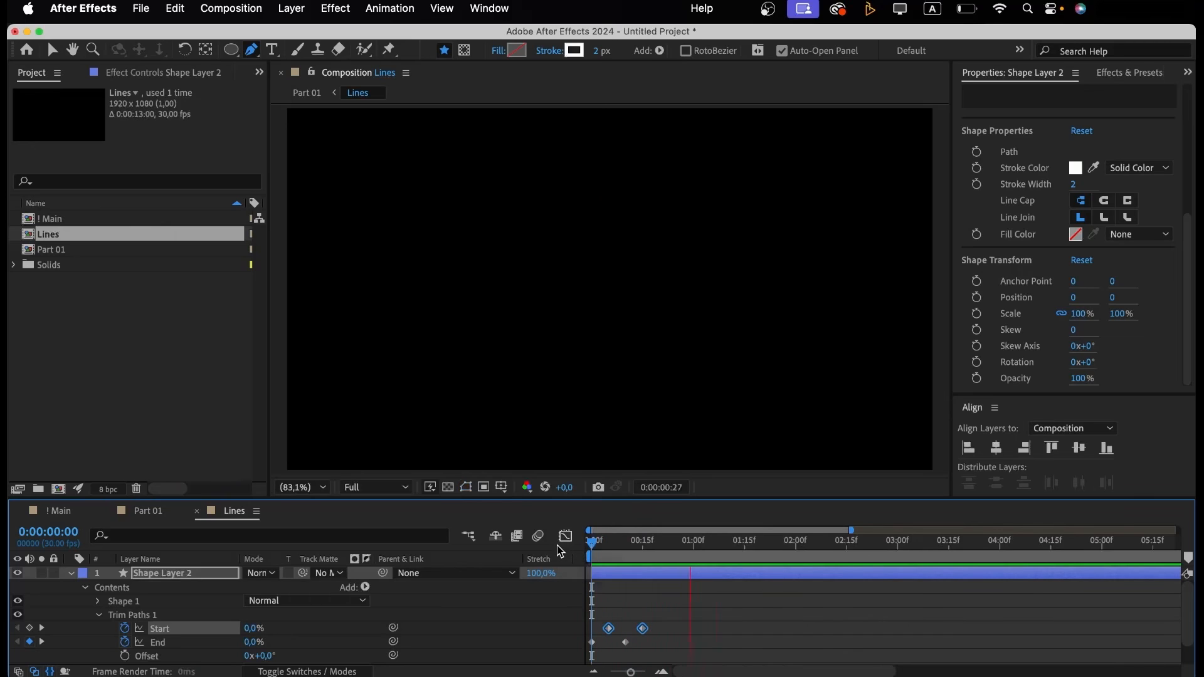
key("space")
Lengthen the line by moving its lower endpoint straight down, and preview the animation from the start.
left_click(604, 577)
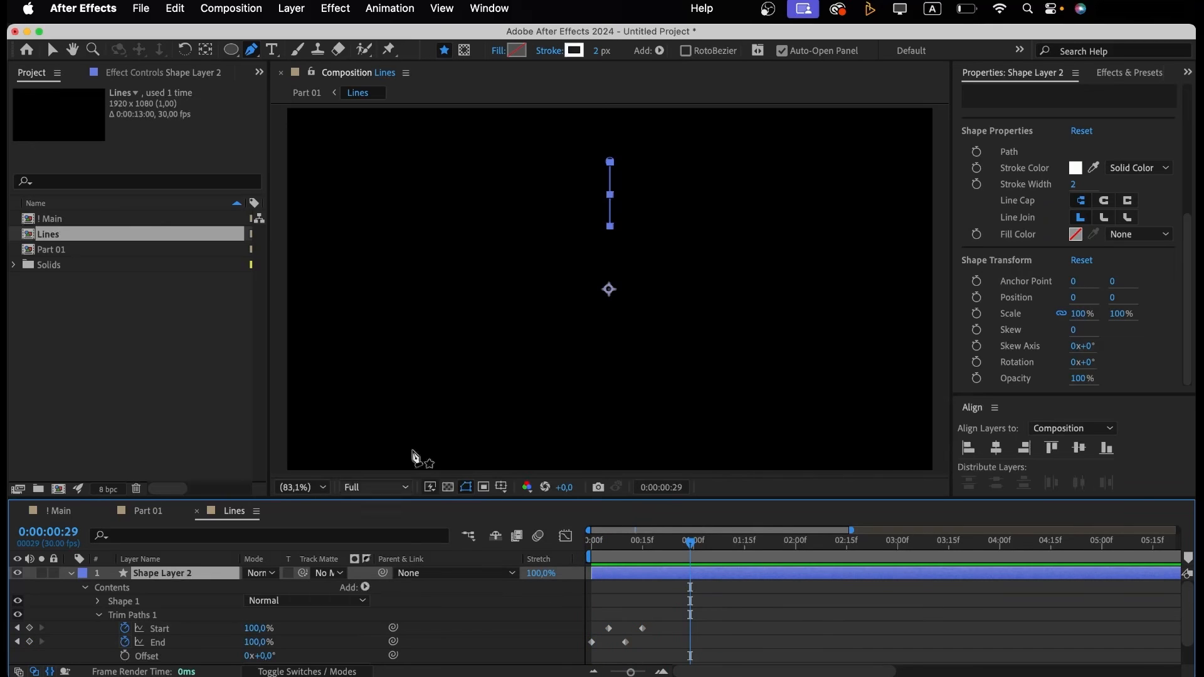
left_click(609, 226)
left_click_drag(611, 228, 611, 254)
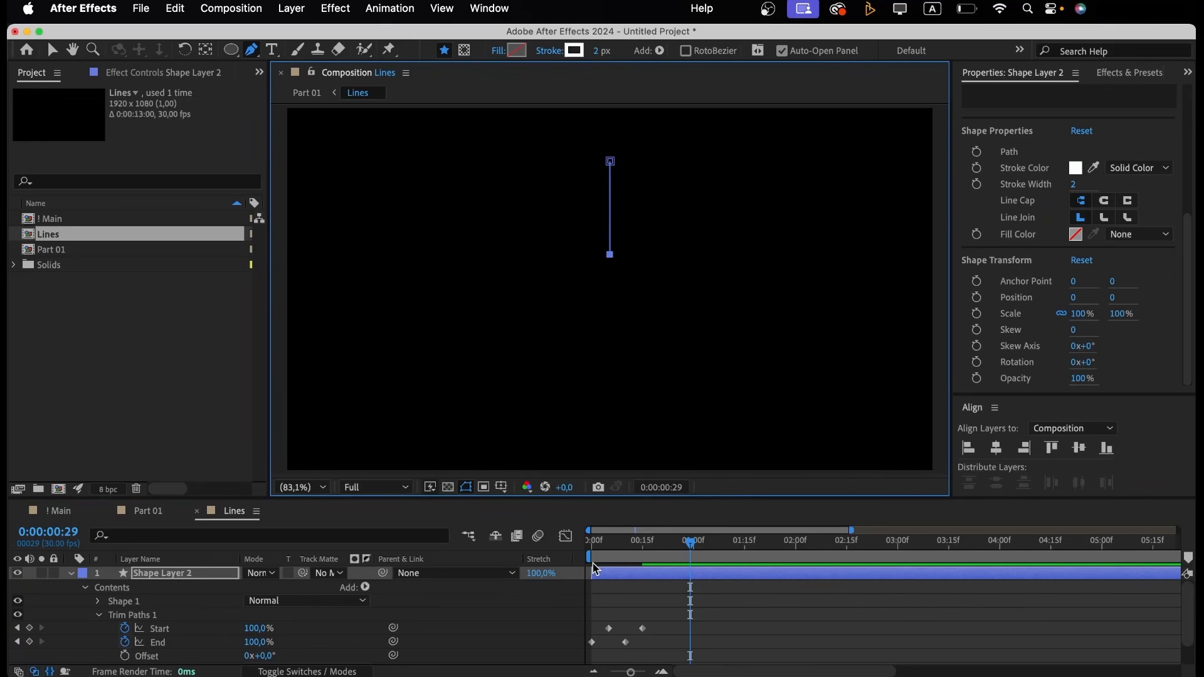
left_click_drag(602, 544, 587, 542)
key("space")
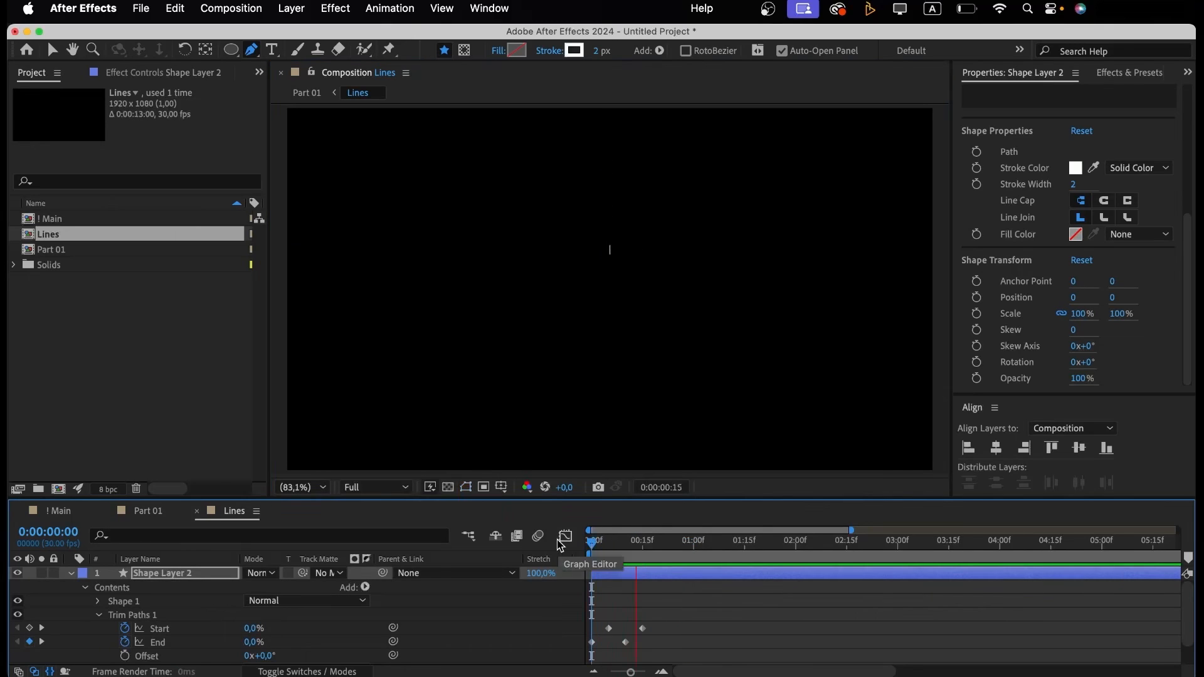
Preview the lengthened line's trim animation in the Lines composition.
key("space")
key("space")
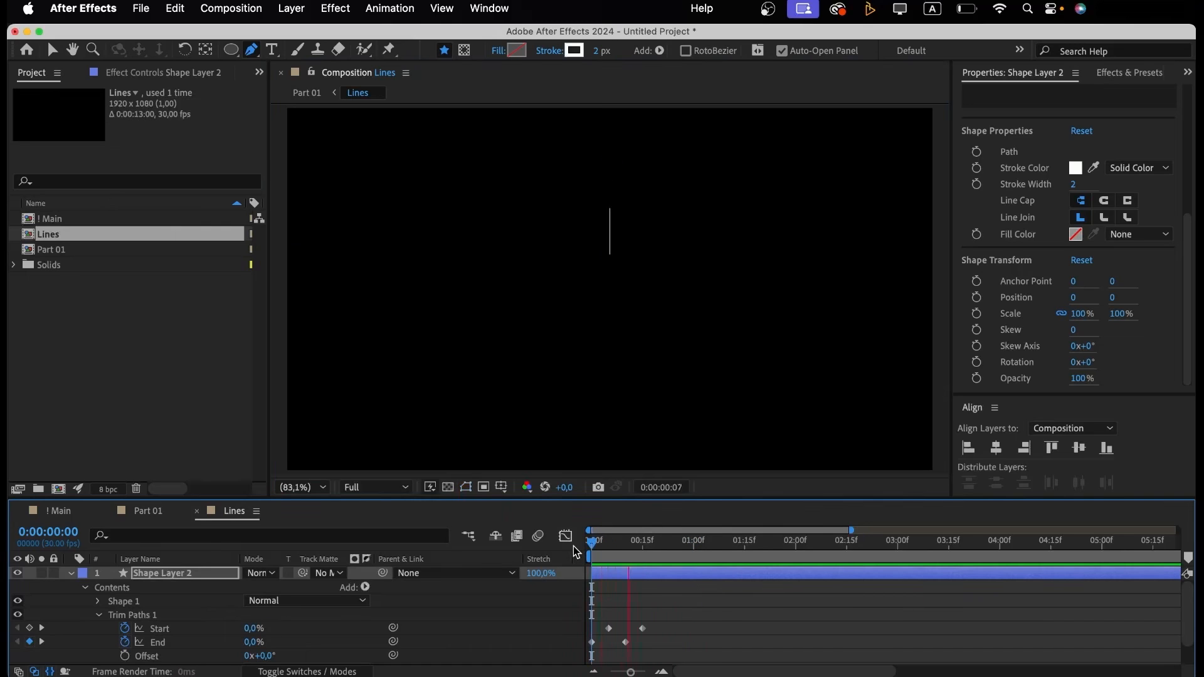
key("space")
Duplicate the line layer and nudge the copy a short distance left of the original line.
left_click(604, 575)
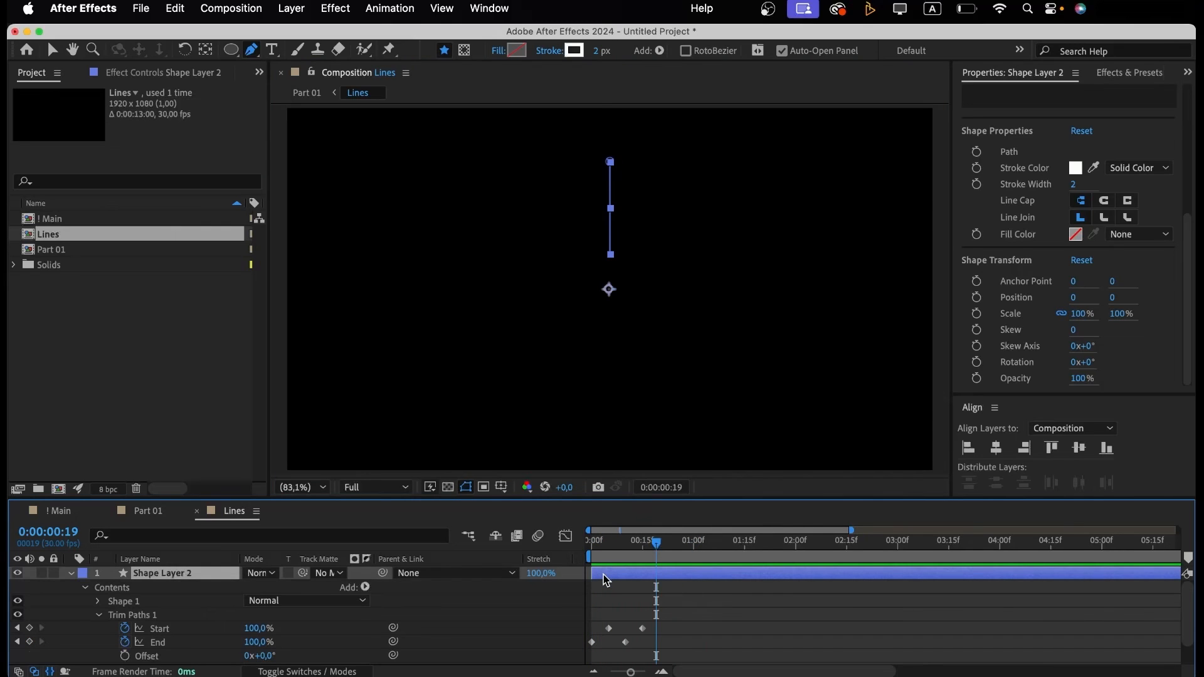
key("super+d")
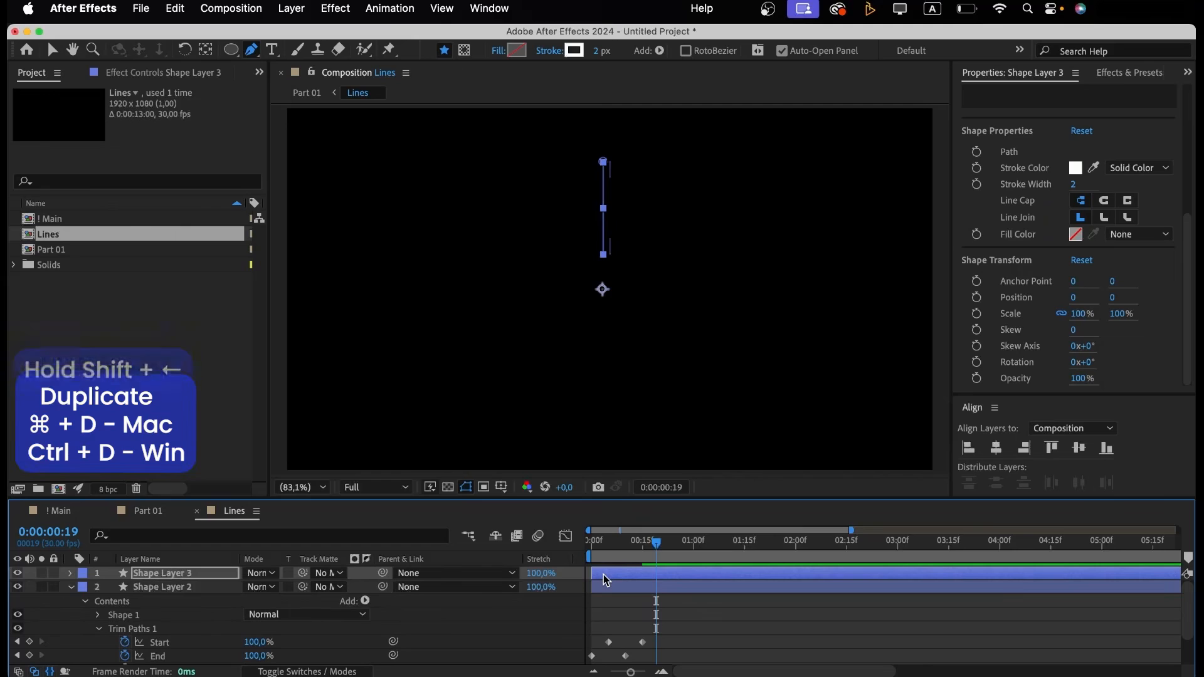
key("shift+Left")
key("shift+Left")
key("shift+Left")
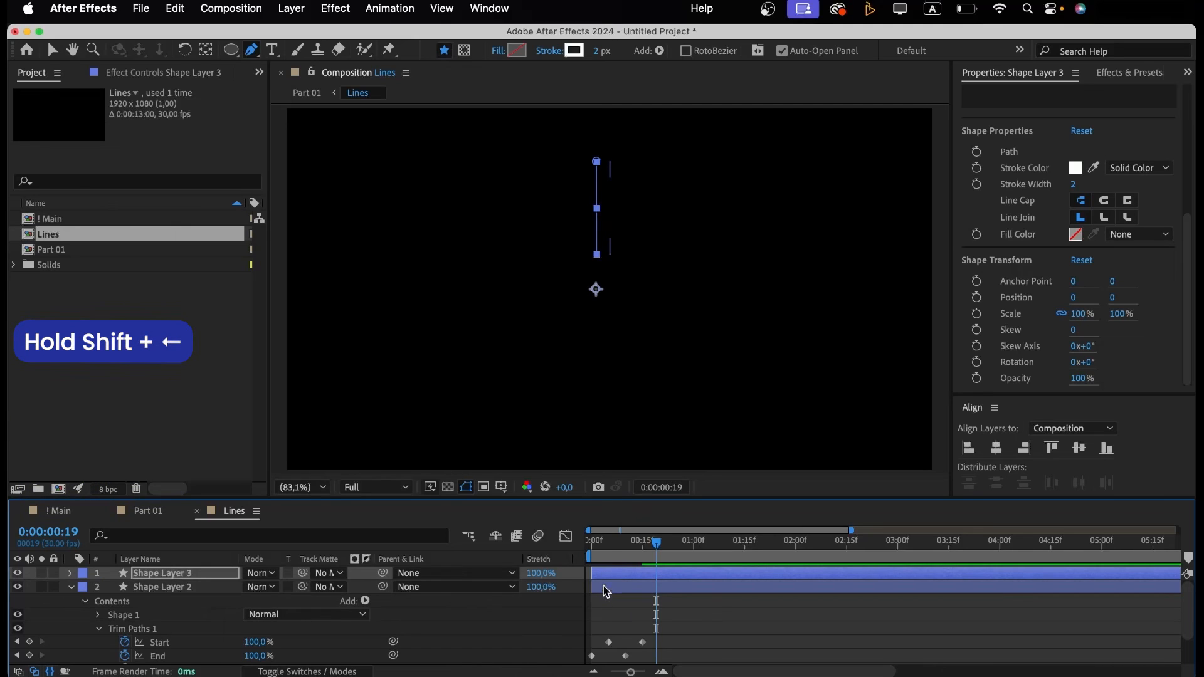
Duplicate the original line again and nudge this copy the same short distance to its right.
left_click(603, 586)
key("super+d")
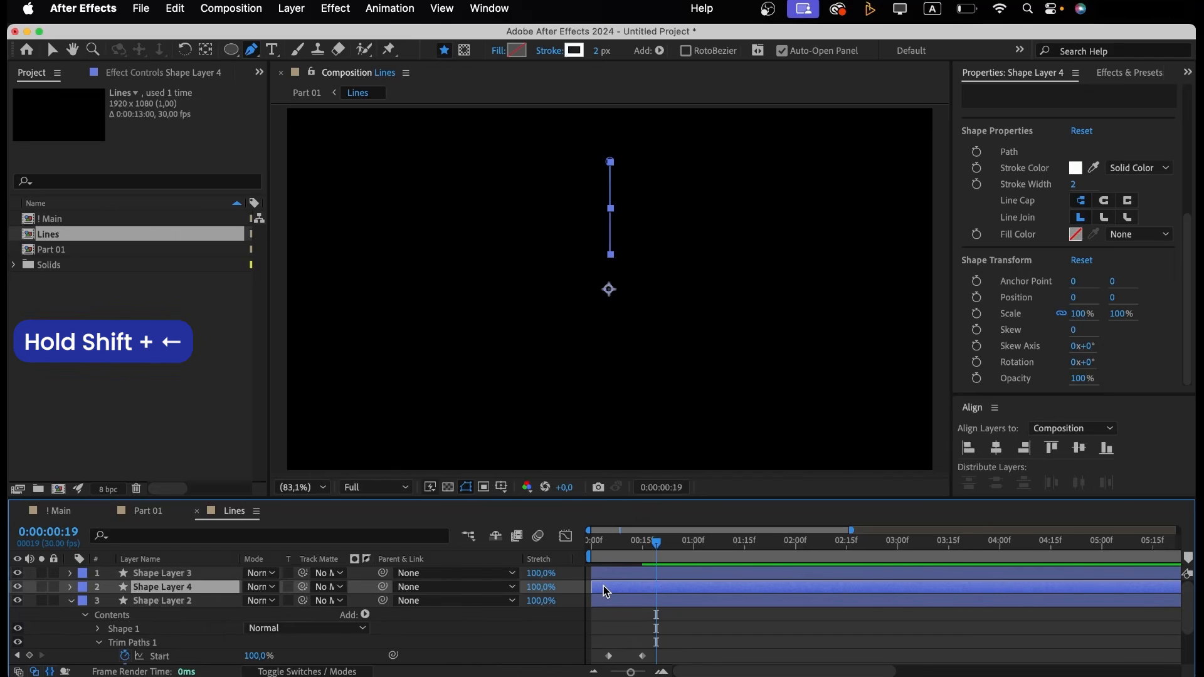
key("shift+Right")
key("shift+Right")
key("shift+Right")
mouse_move(616, 545)
left_mouse_down()
mouse_move(602, 545)
mouse_move(629, 545)
left_mouse_up()
left_click(690, 625)
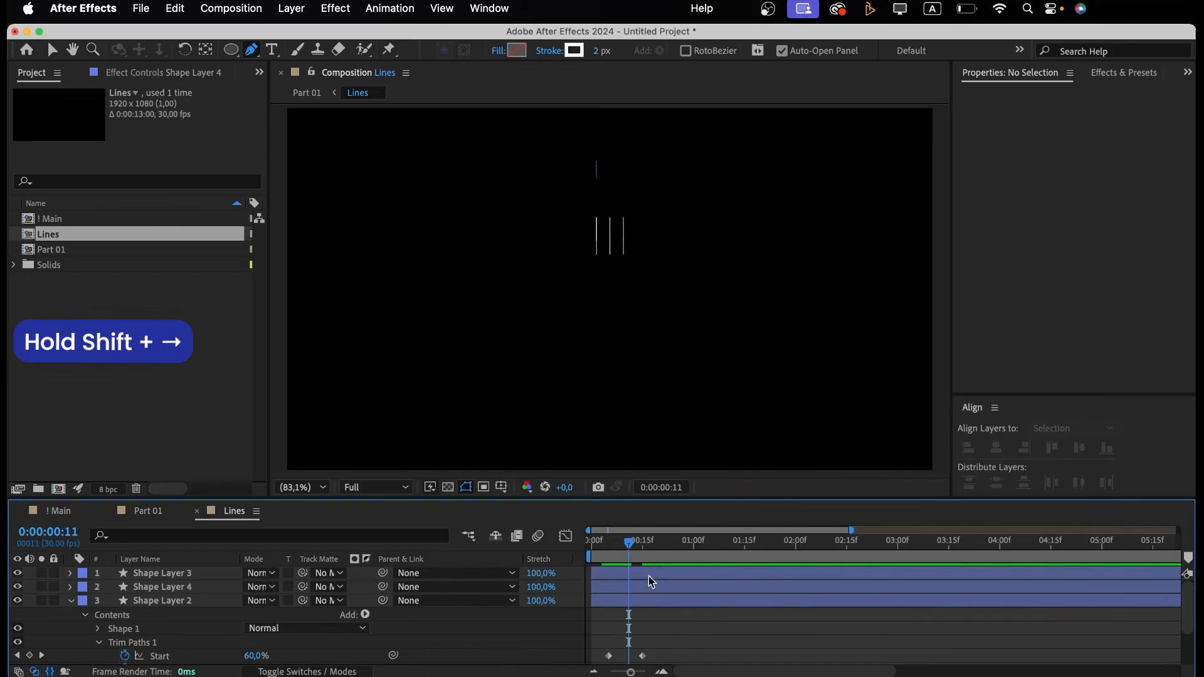
Delay the middle line's layer by two frames and preview the three lines from the start of the composition.
left_click(647, 589)
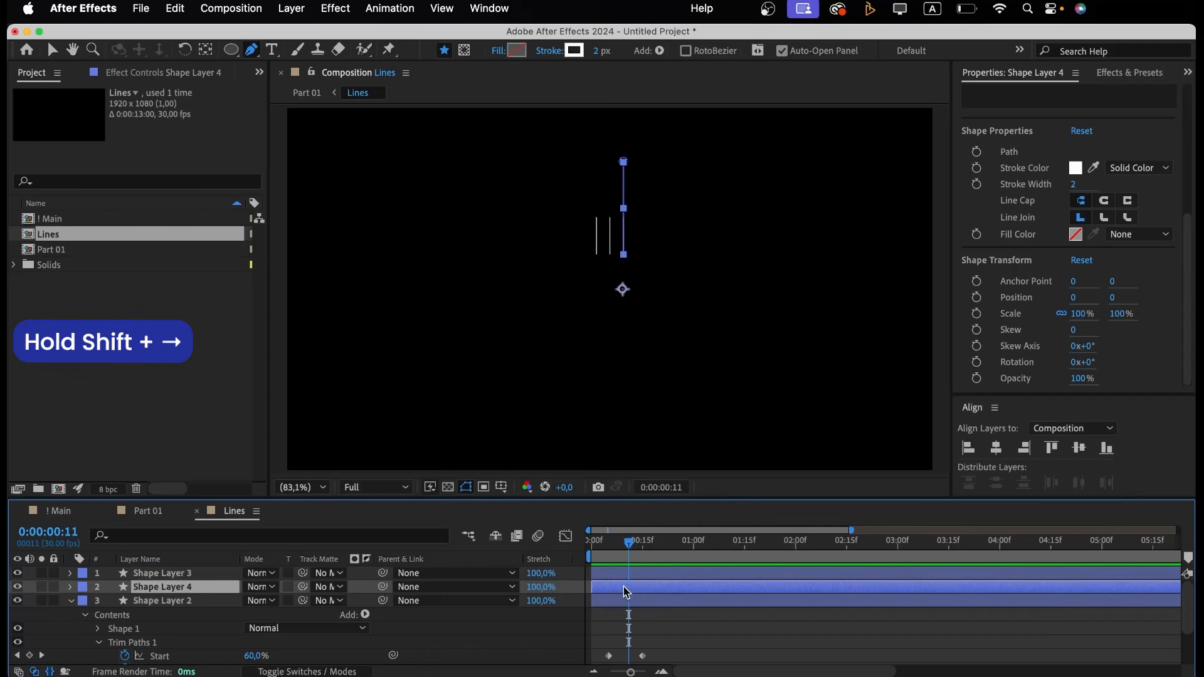
left_click(622, 601)
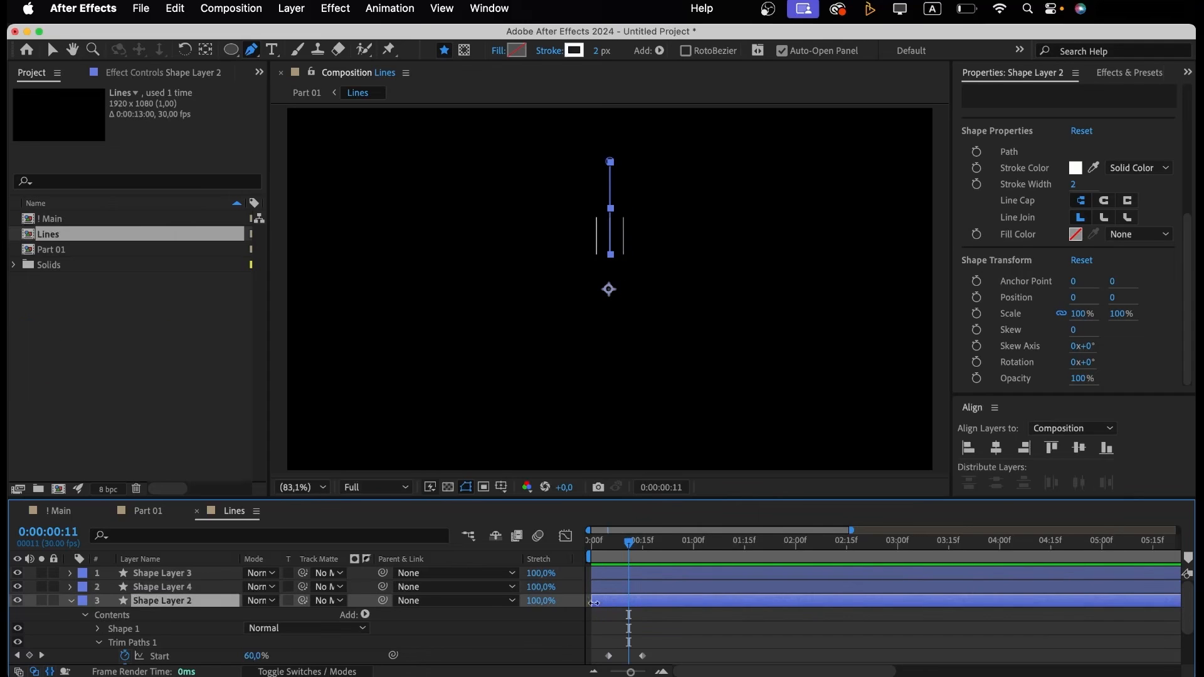
left_click_drag(601, 606, 609, 606)
left_click_drag(607, 545, 588, 543)
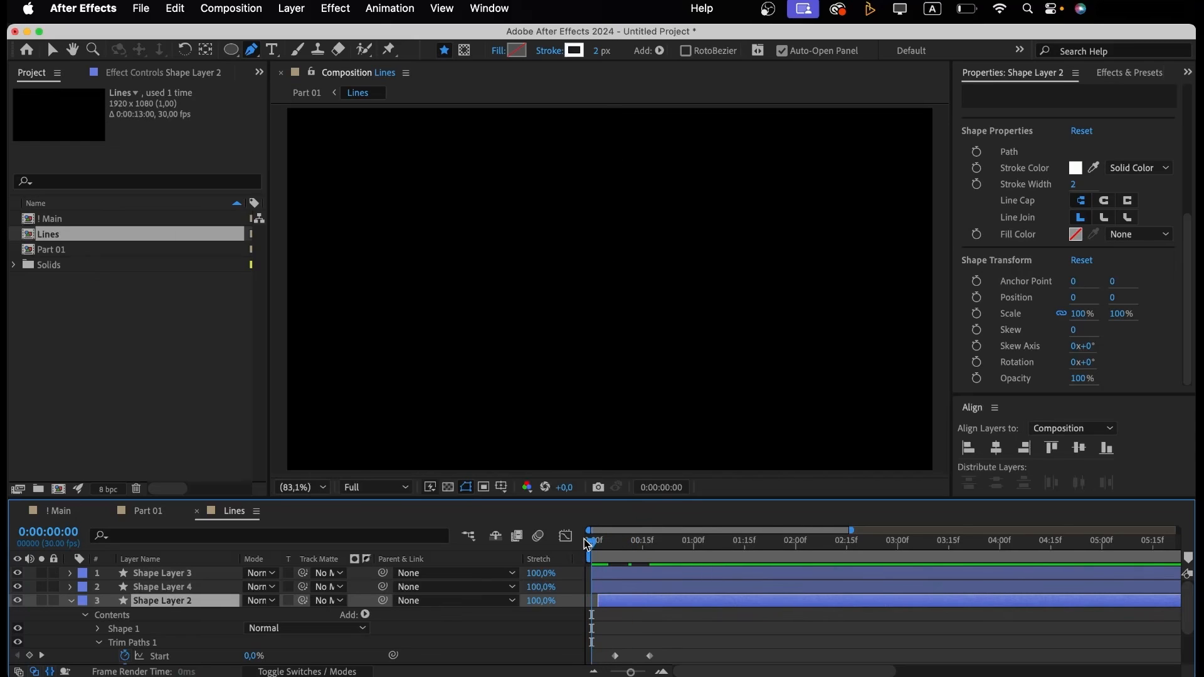
key("space")
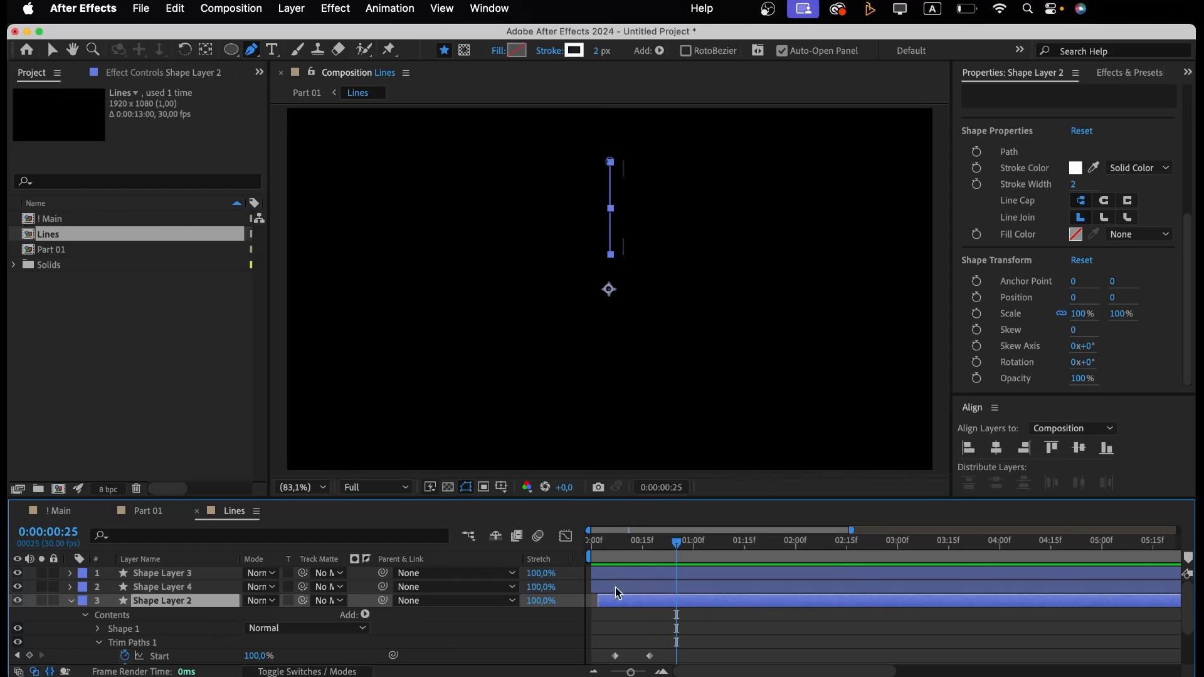
Raise the middle line slightly above its two neighbours and preview the staggered animation from the start.
left_click(618, 547)
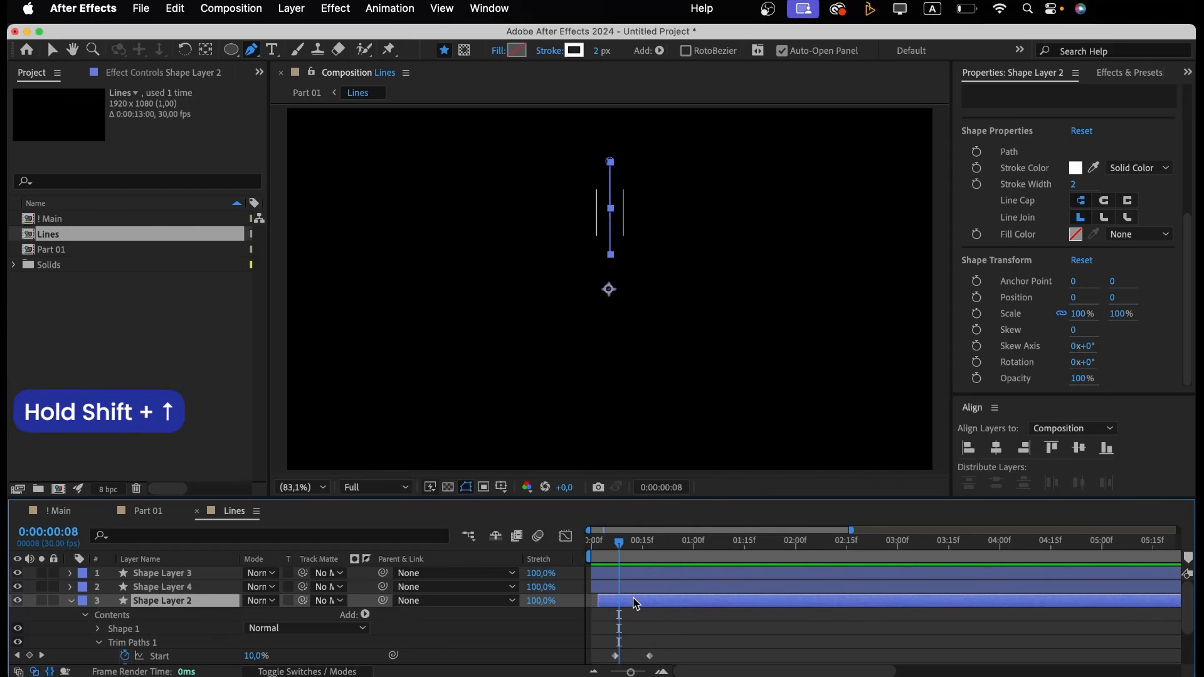
key("shift+Up")
key("shift+Up")
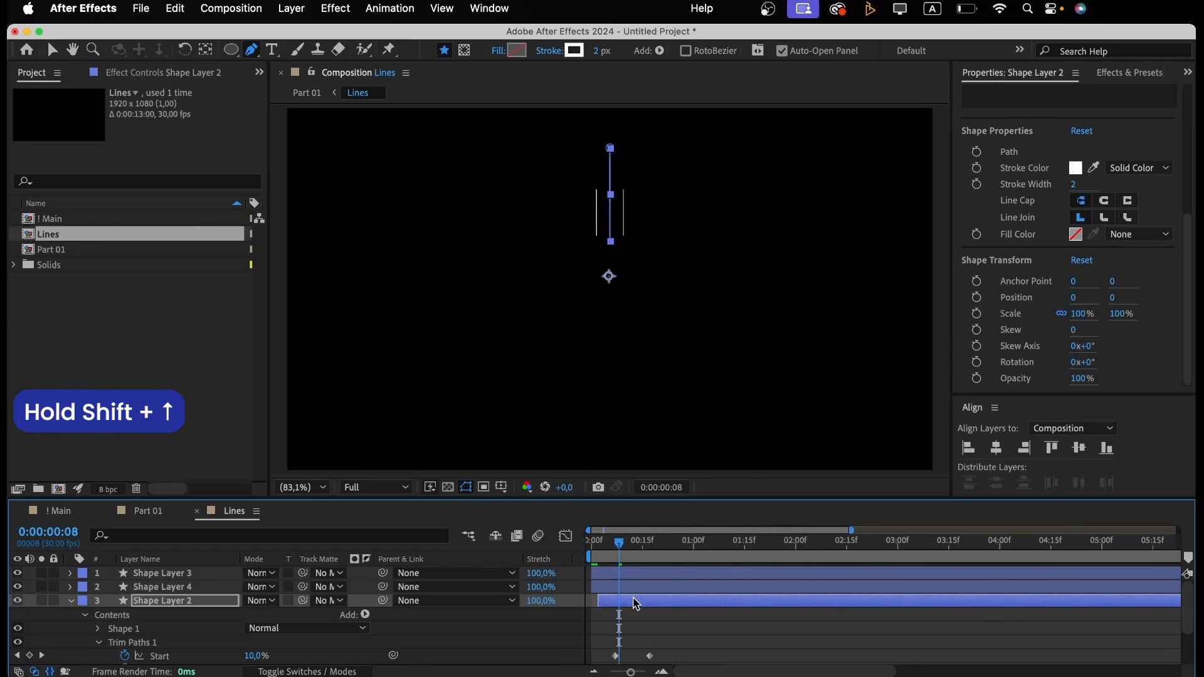
left_click(590, 546)
key("space")
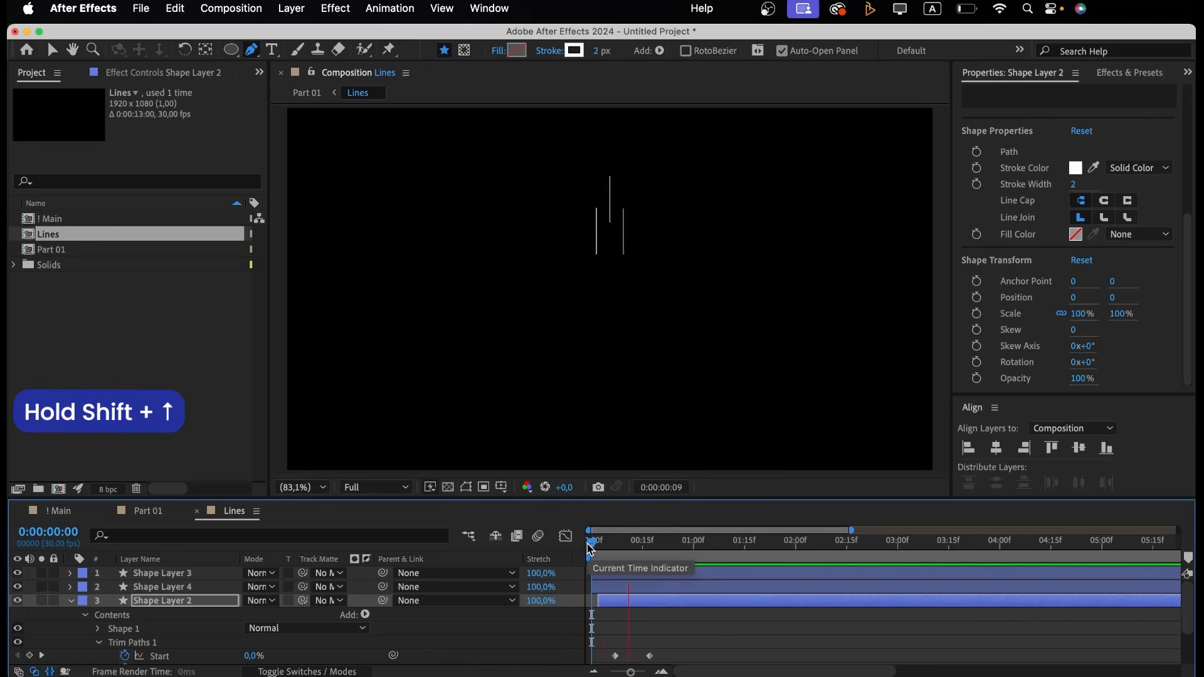
key("space")
left_click_drag(629, 543, 636, 550)
Draw a region of interest tightly around the three lines and crop the Lines composition to it, at 157 x 390.
left_click(615, 544)
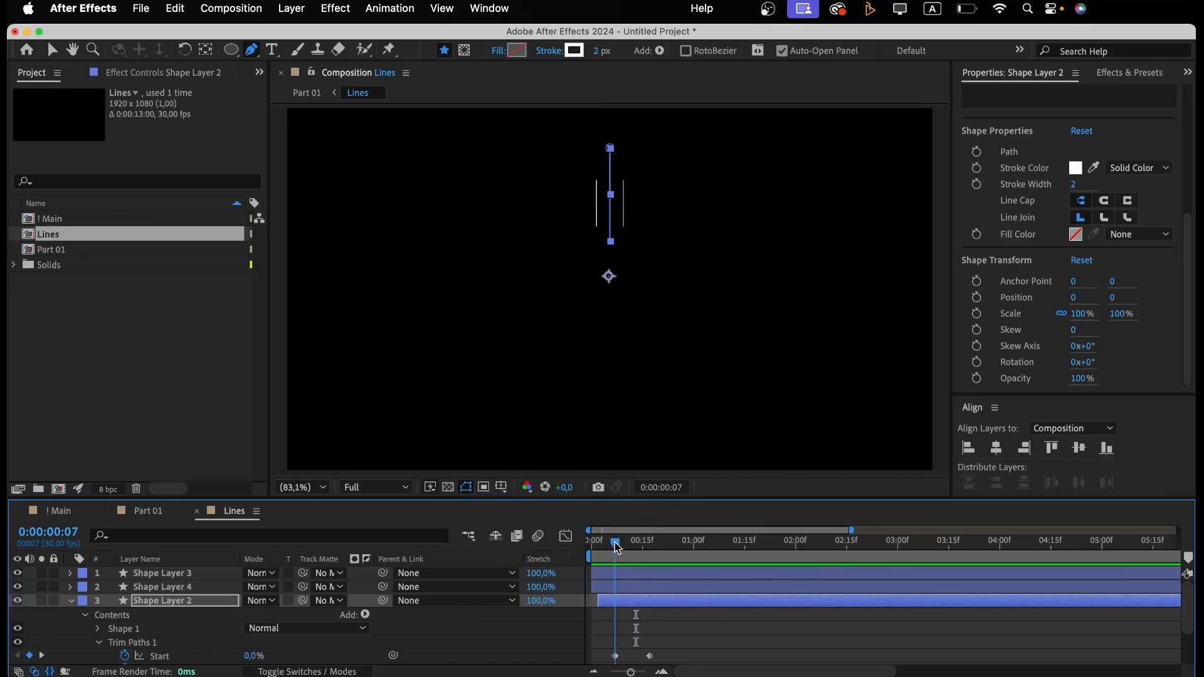
left_click(685, 627)
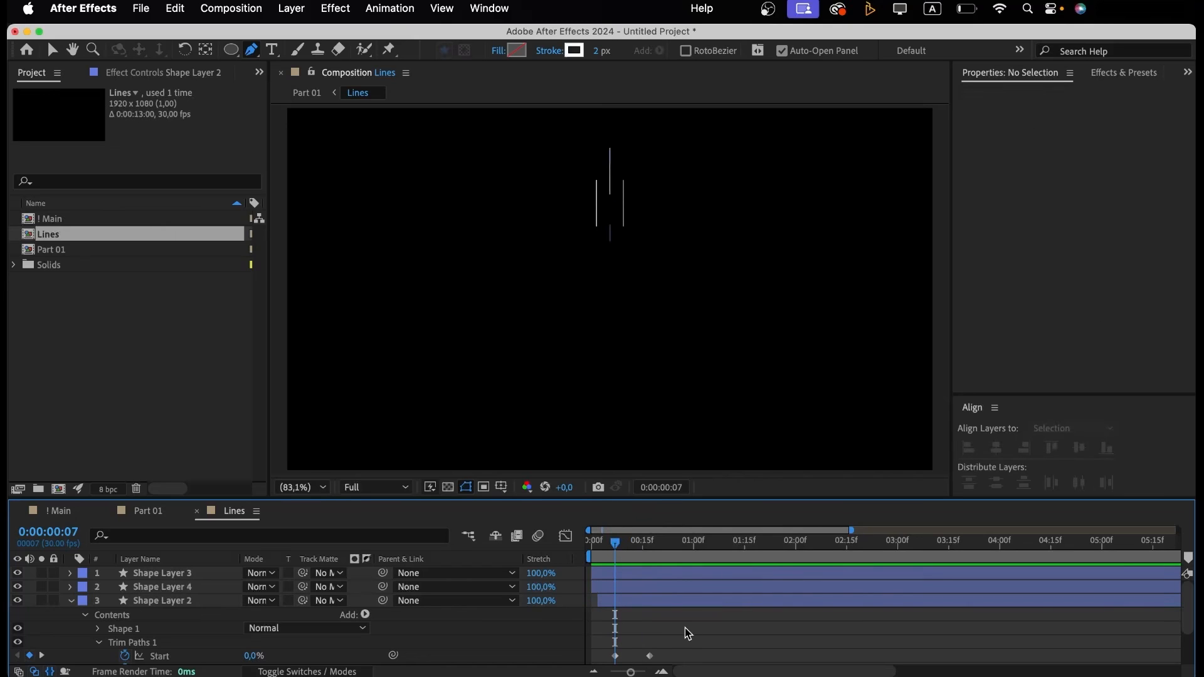
left_click(483, 487)
key("v")
left_click_drag(581, 125, 639, 260)
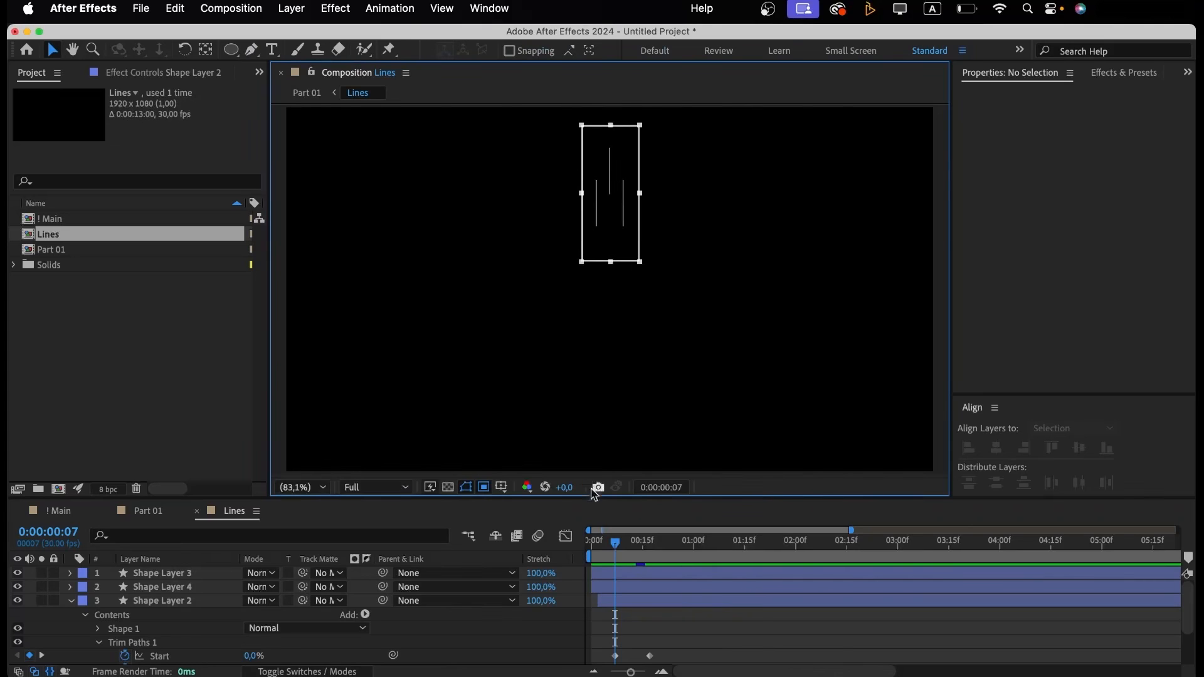
mouse_move(615, 541)
left_mouse_down()
mouse_move(592, 547)
mouse_move(644, 543)
mouse_move(599, 551)
mouse_move(623, 545)
left_mouse_up()
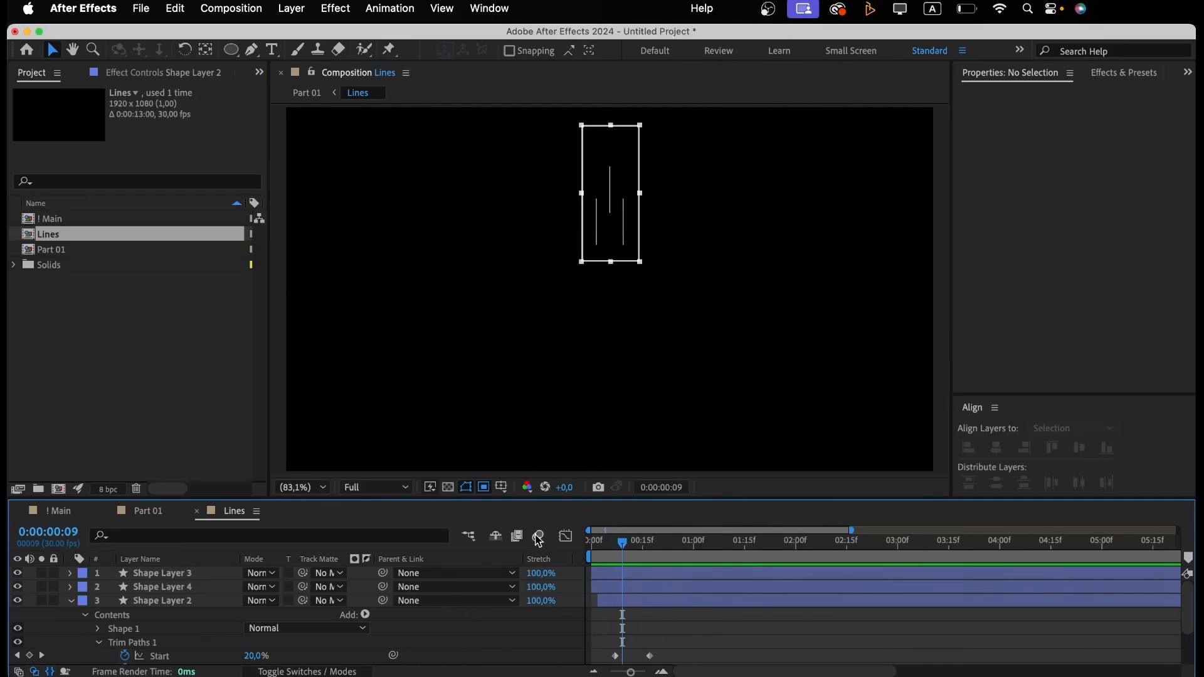
left_click(251, 8)
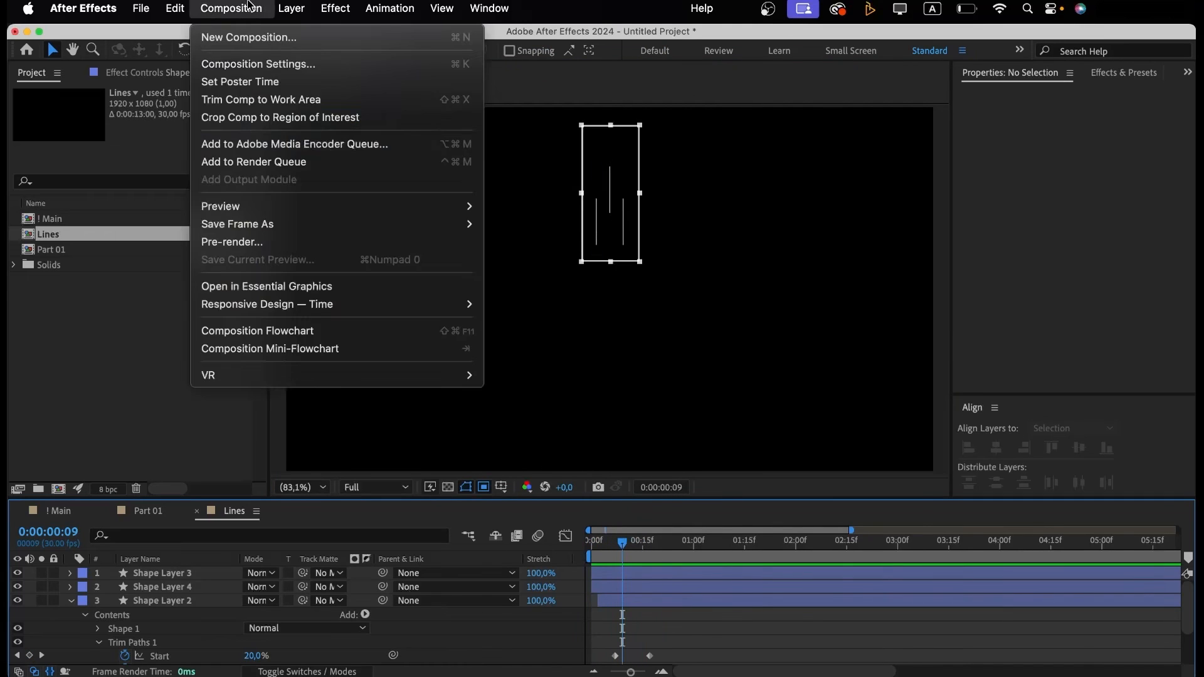
left_click(249, 118)
Trim the ends of all three line layers at 0:00:00:17 and collapse their properties.
left_click_drag(664, 551, 649, 547)
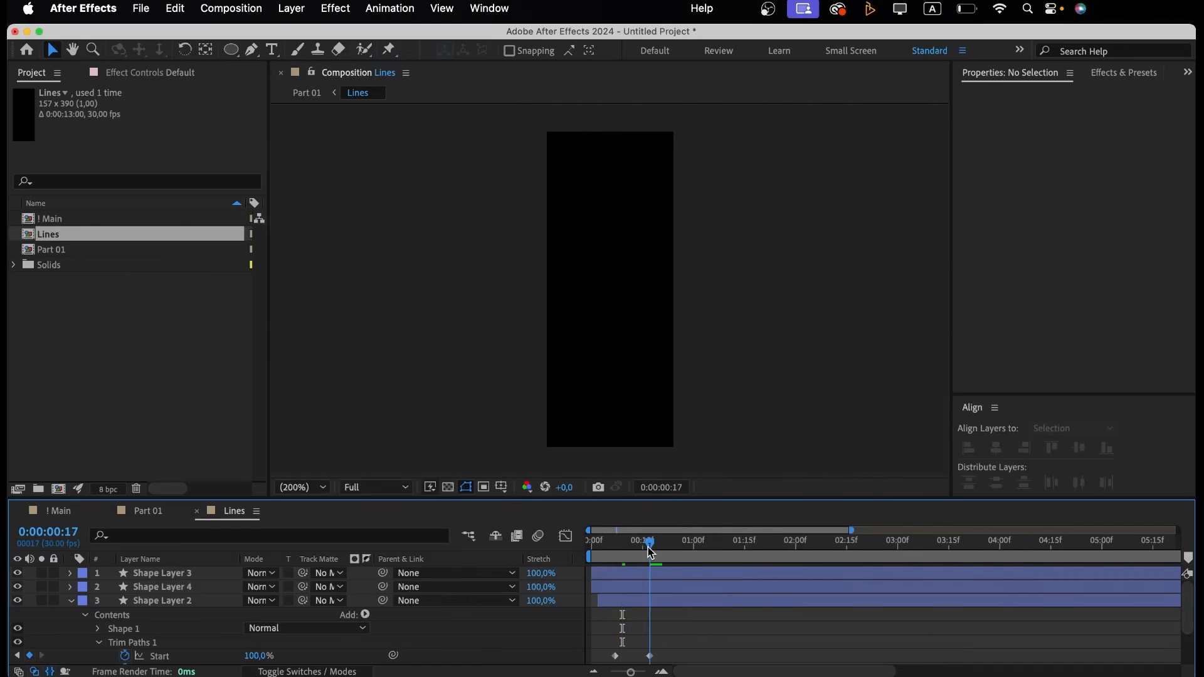
left_click(671, 600)
left_click(669, 573, "shift")
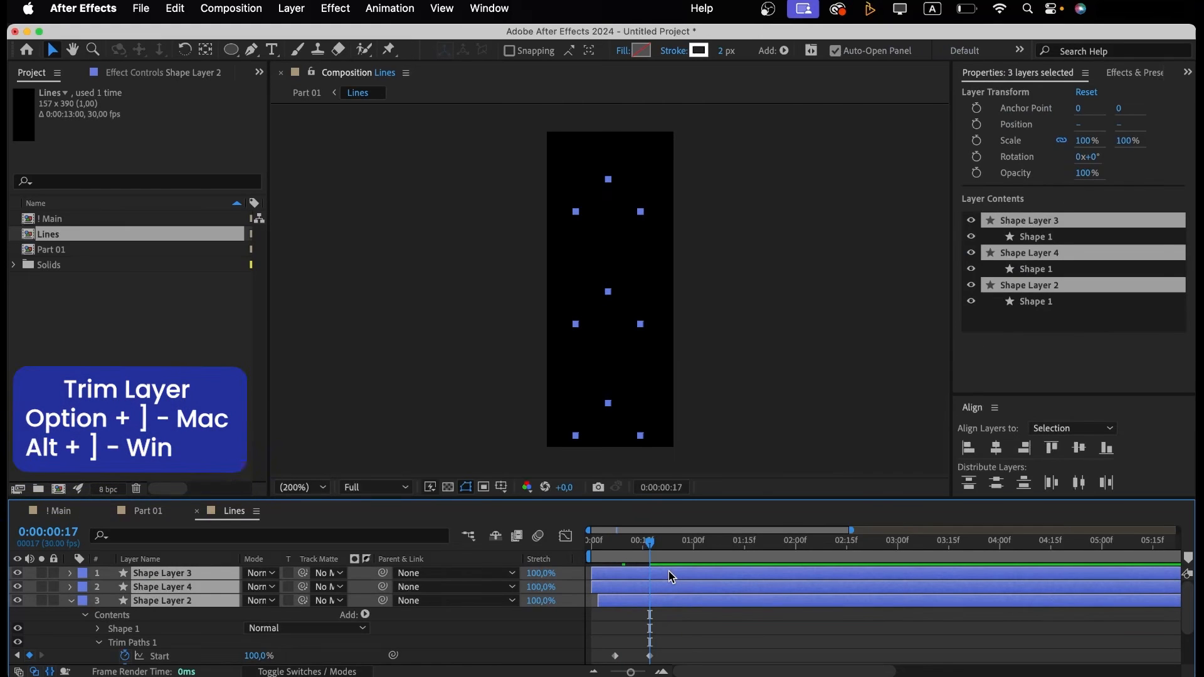
key("alt+bracketright")
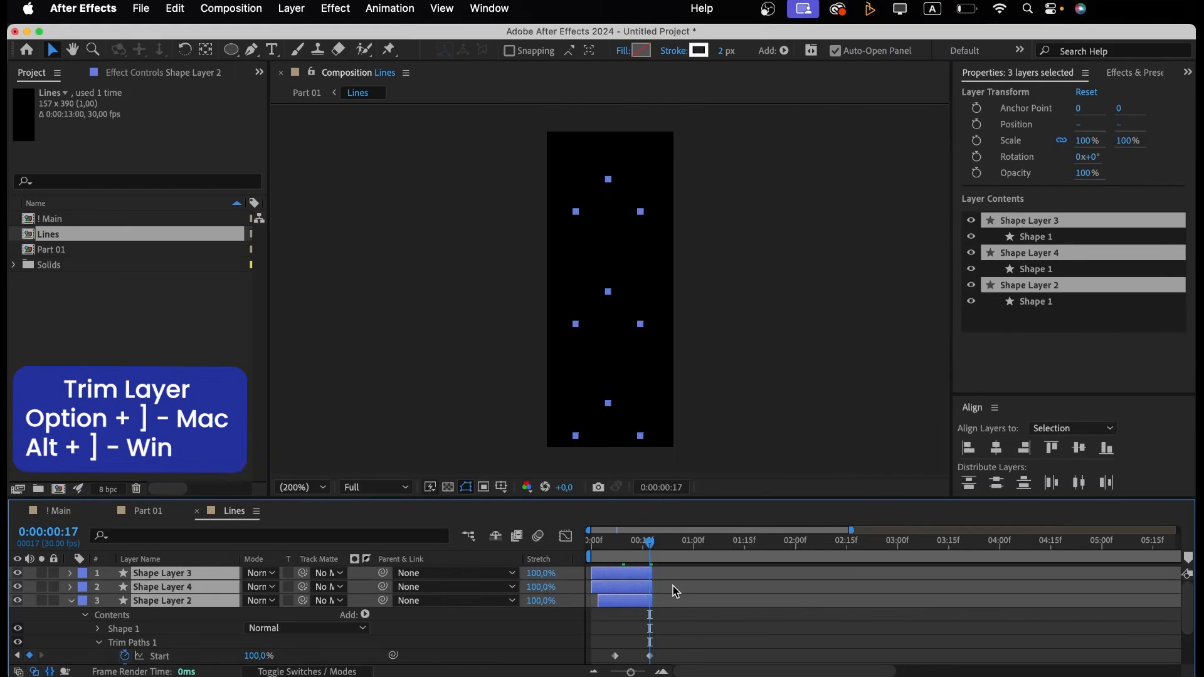
key("u")
key("u")
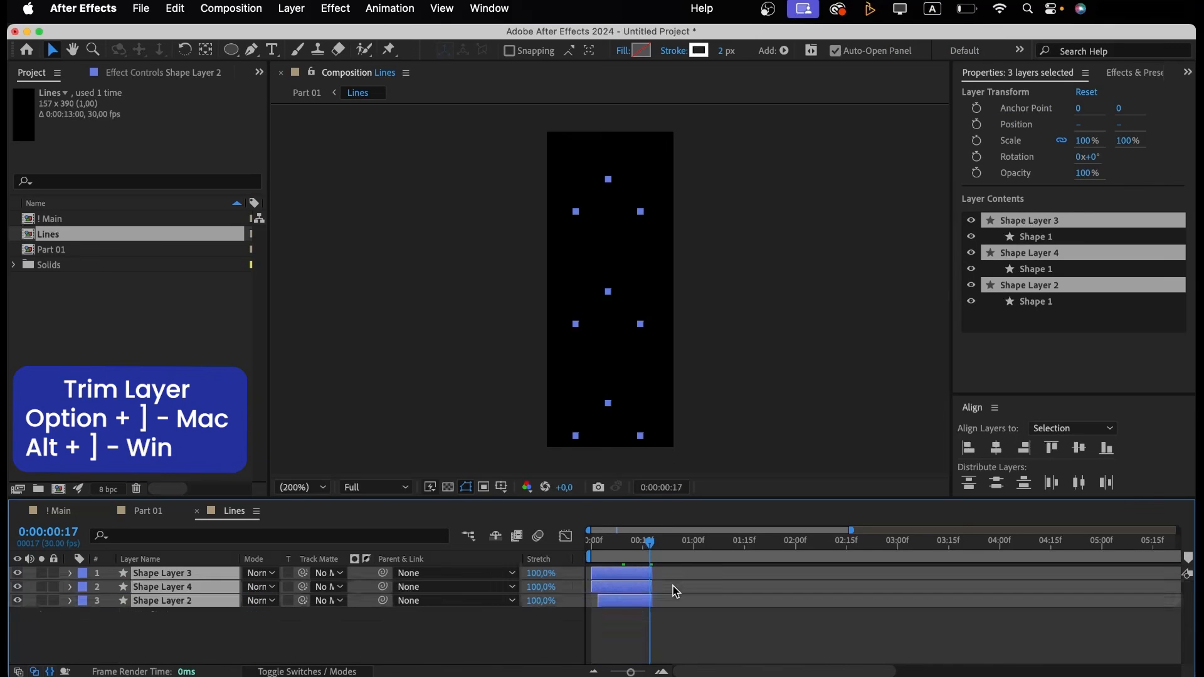
left_click(662, 638)
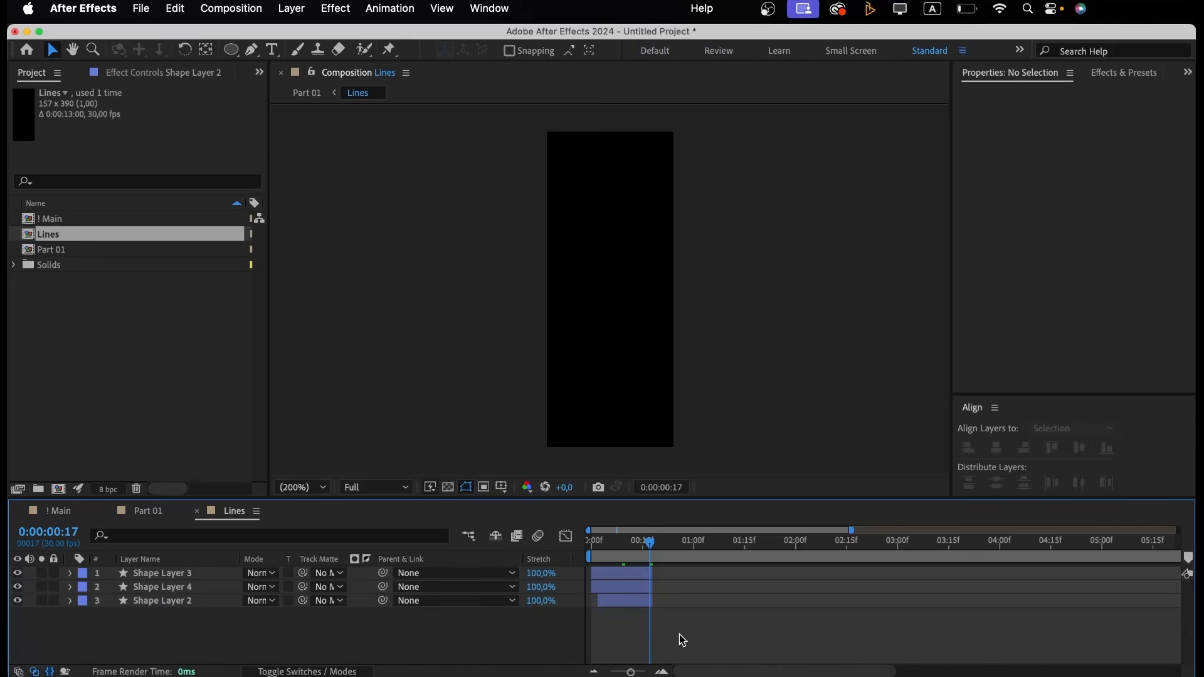
Set the Lines composition's duration to 0:00:00:17 and preview the shortened animation.
key("super+k")
left_click(515, 386)
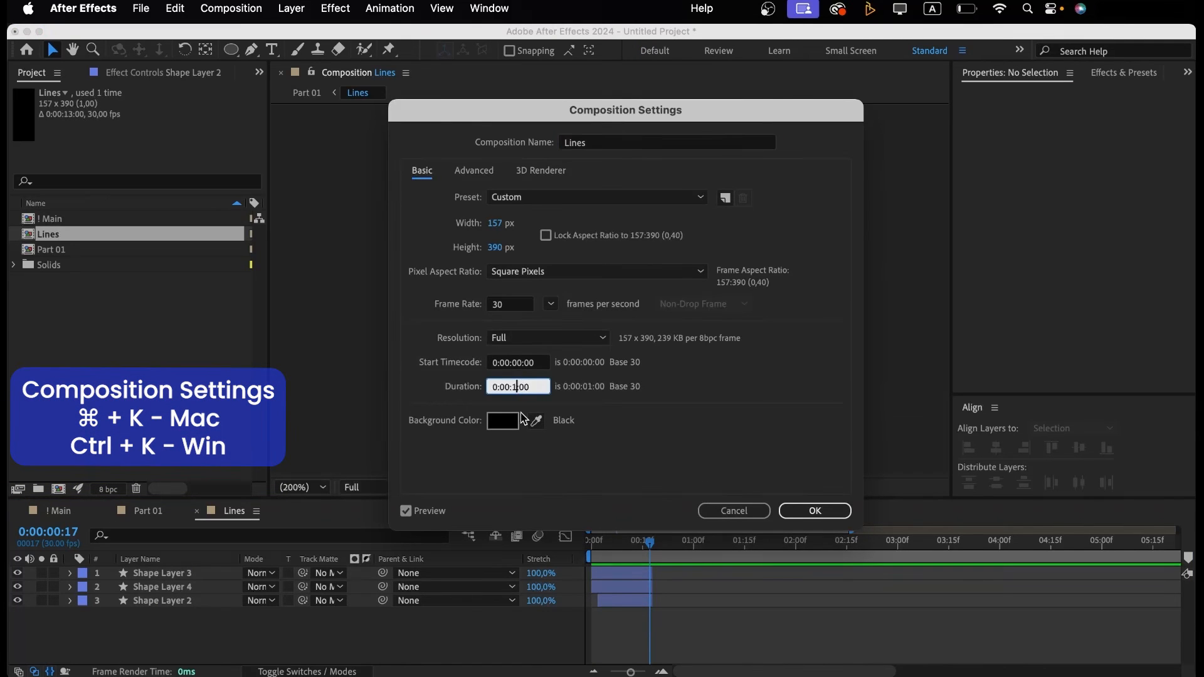
type("00")
key("BackSpace")
key("BackSpace")
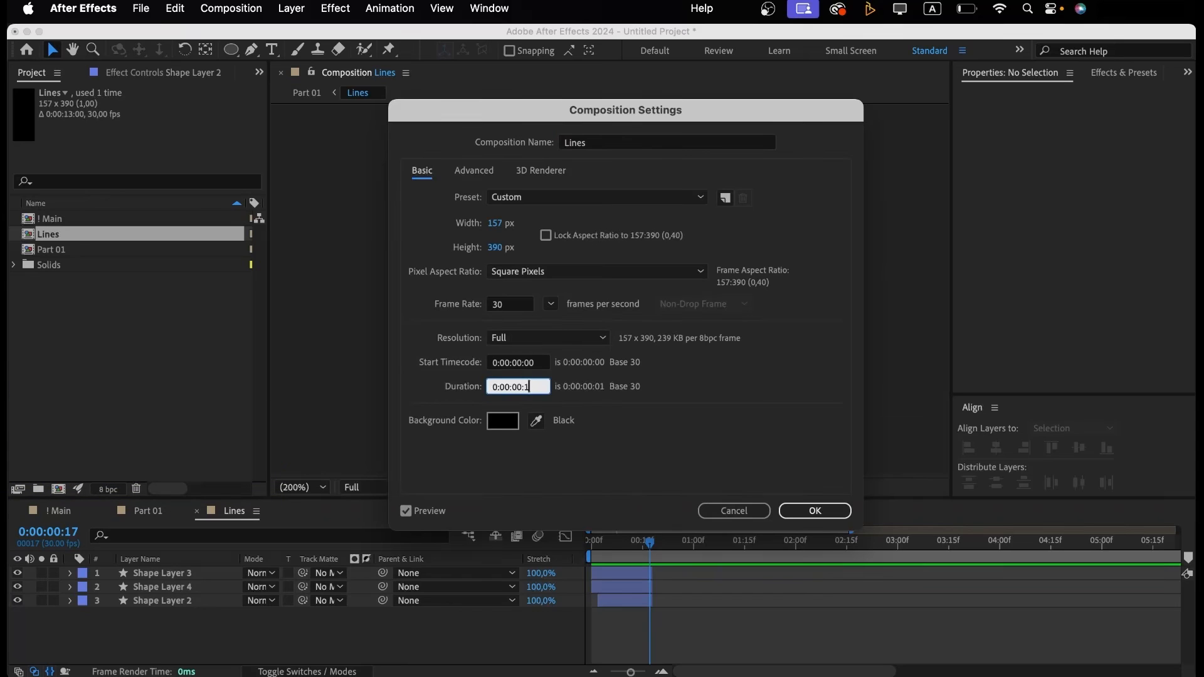
key("Return")
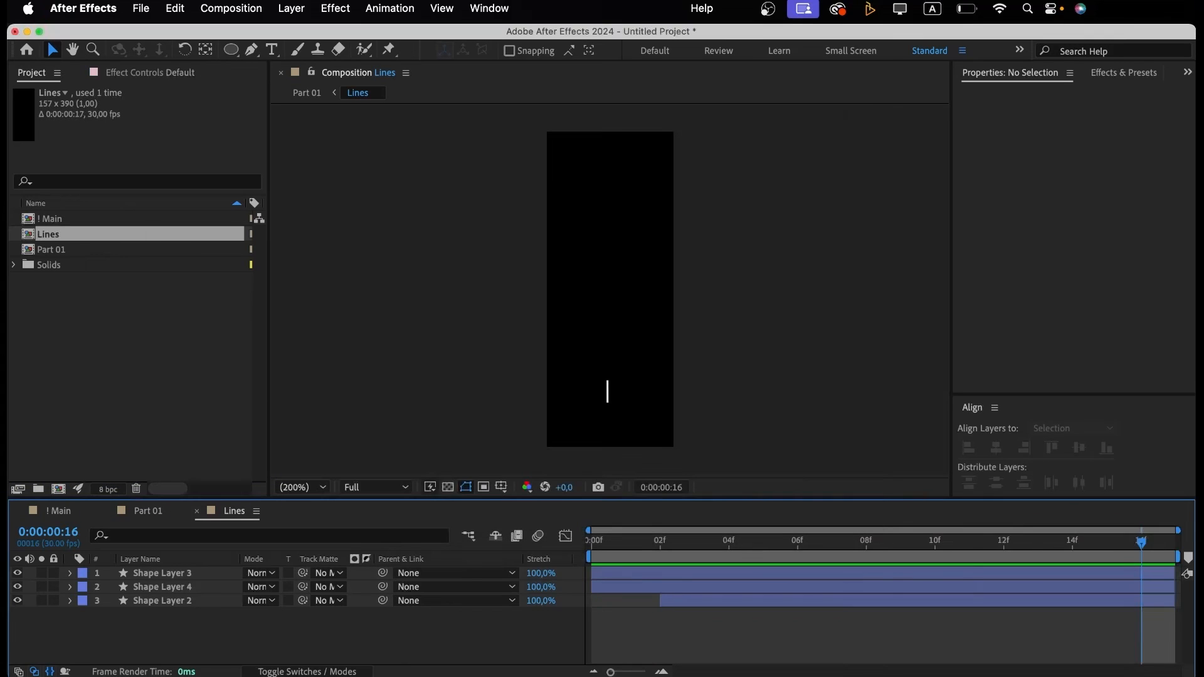
key("space")
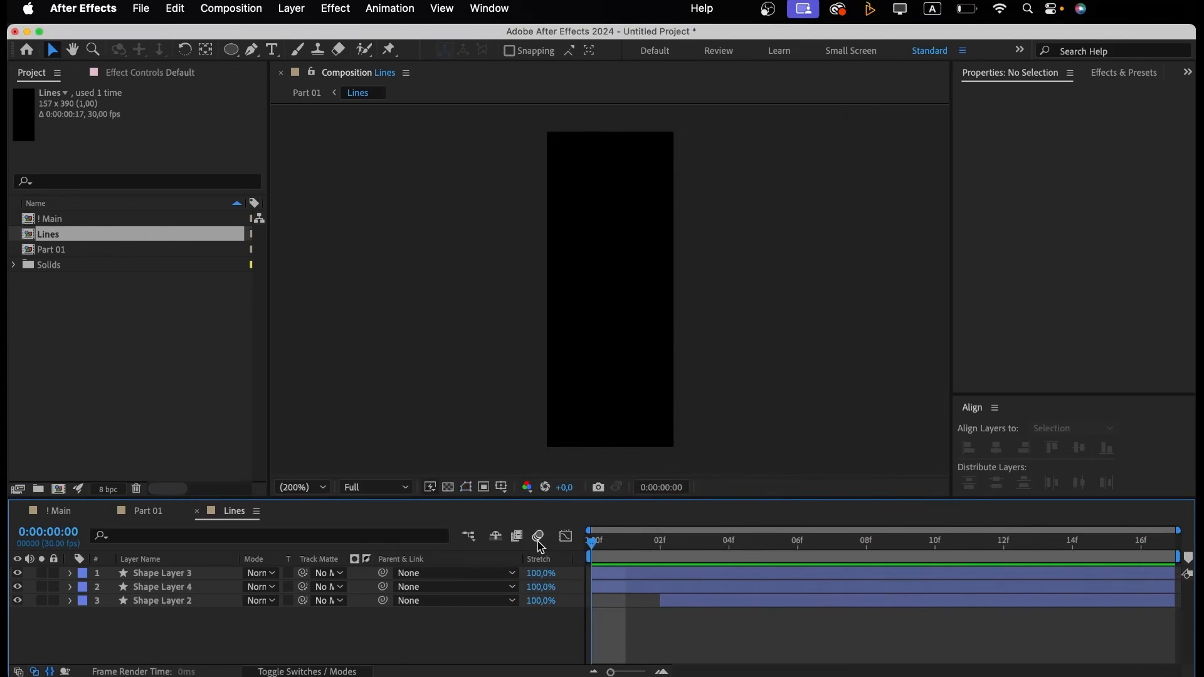
Add the Lines composition to the top of Part 01 starting at 0:00:02:06, preview it, and show the layer switches.
left_click(196, 510)
left_click_drag(693, 541, 714, 543)
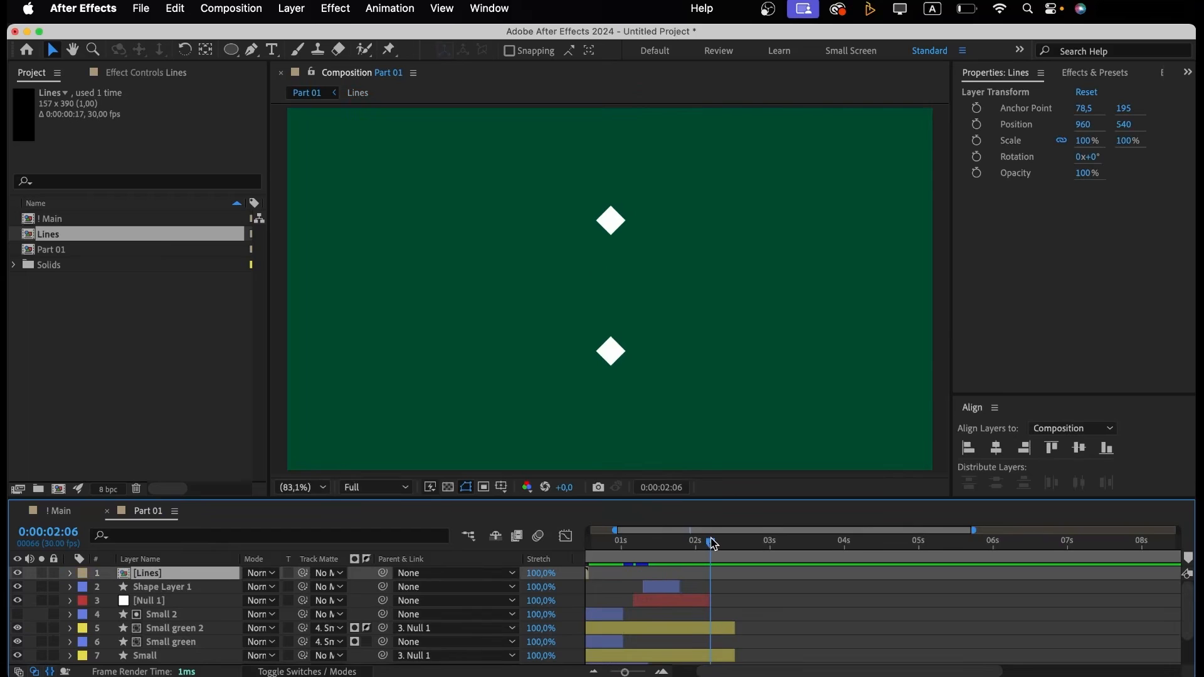
left_click_drag(143, 240, 724, 575)
key("space")
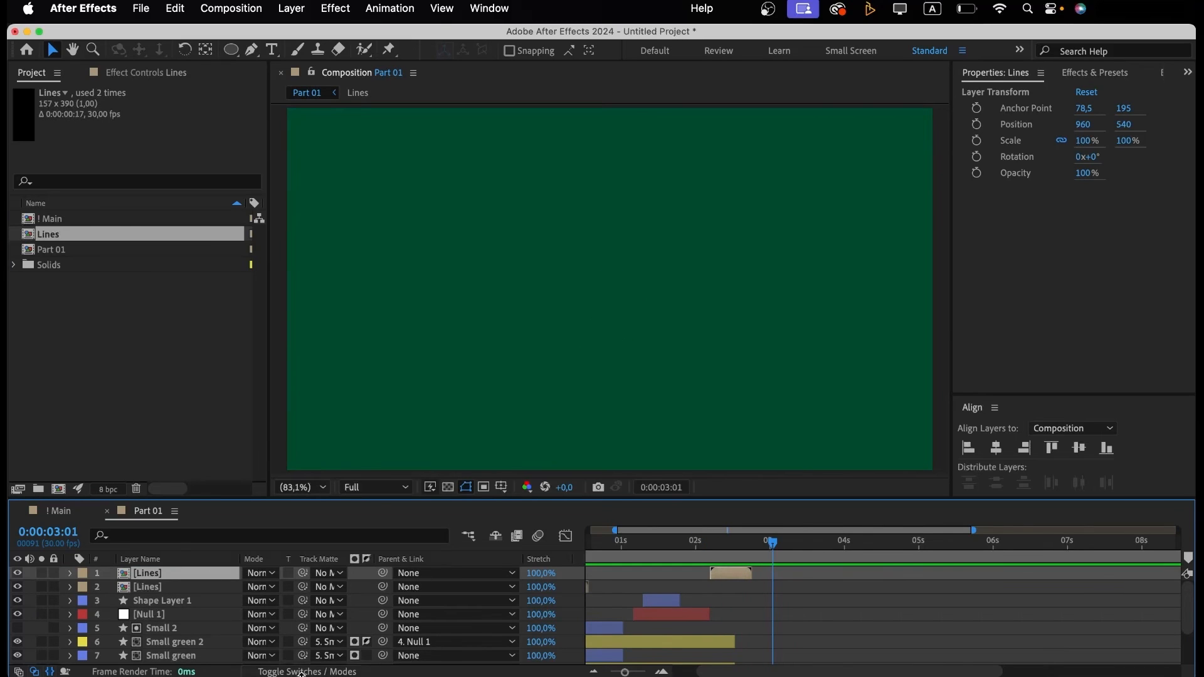
left_click(299, 672)
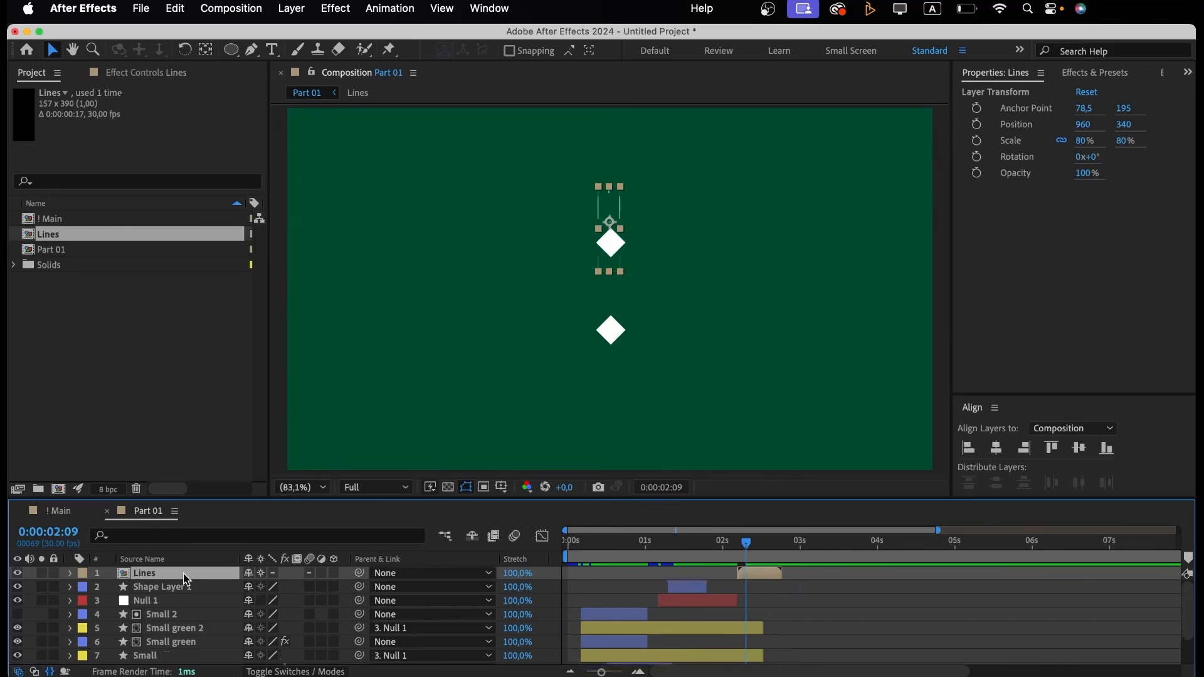
Duplicate the Lines layer in Part 01, flip the copy vertically, and check both bursts between 0:00:02:08 and 0:00:02:18.
key("super+d")
right_click(169, 580)
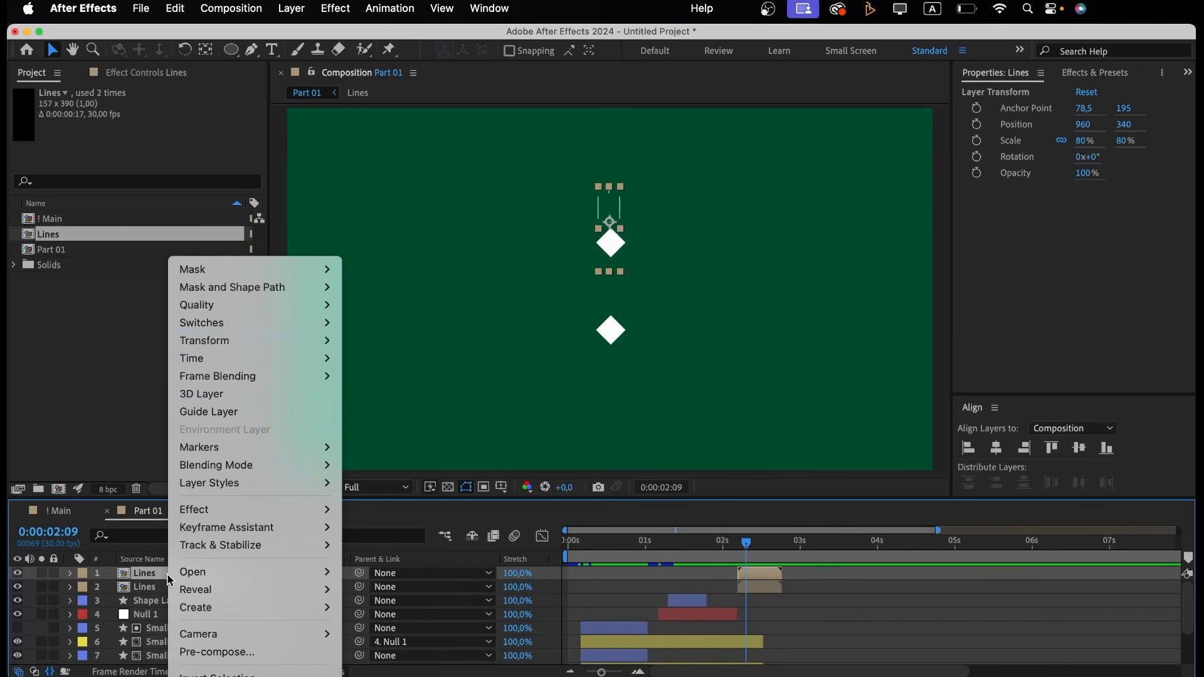
mouse_move(254, 340)
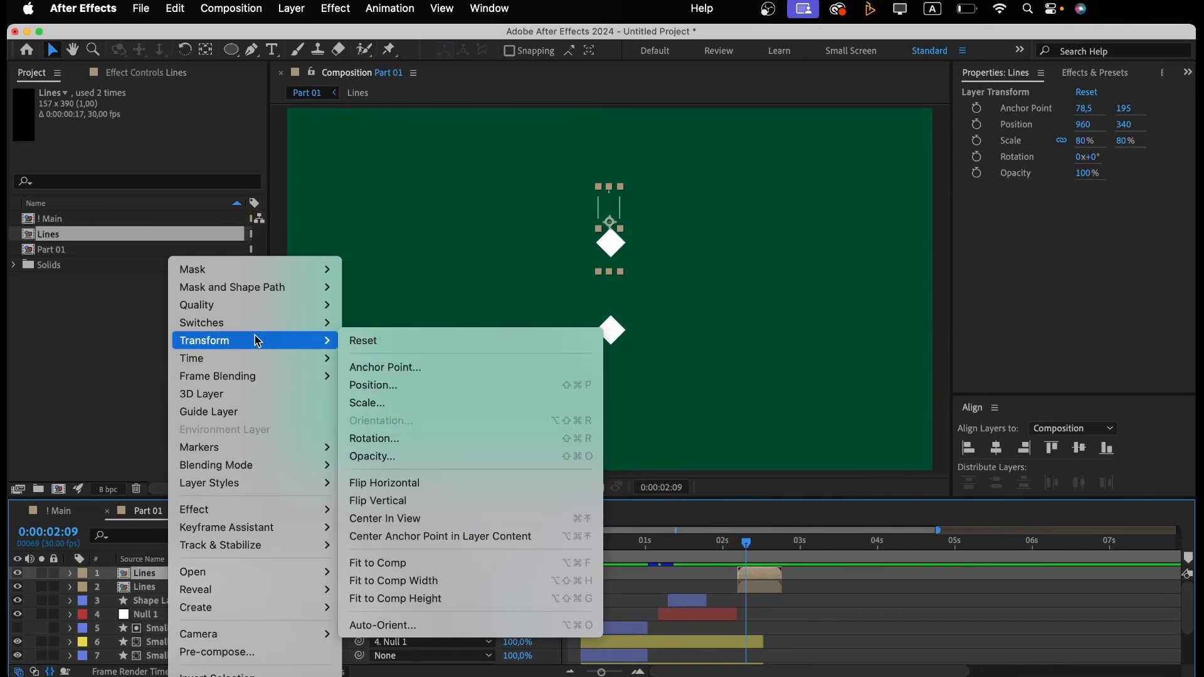
left_click(414, 501)
left_click(745, 548)
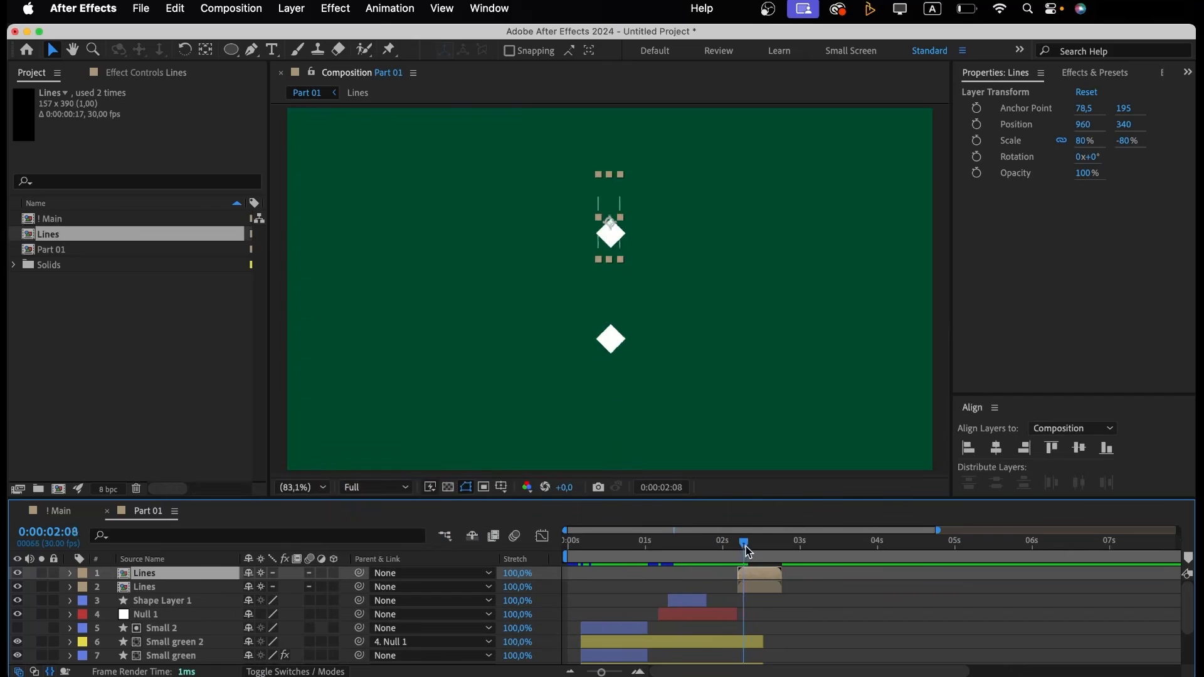
left_click_drag(745, 548, 763, 570)
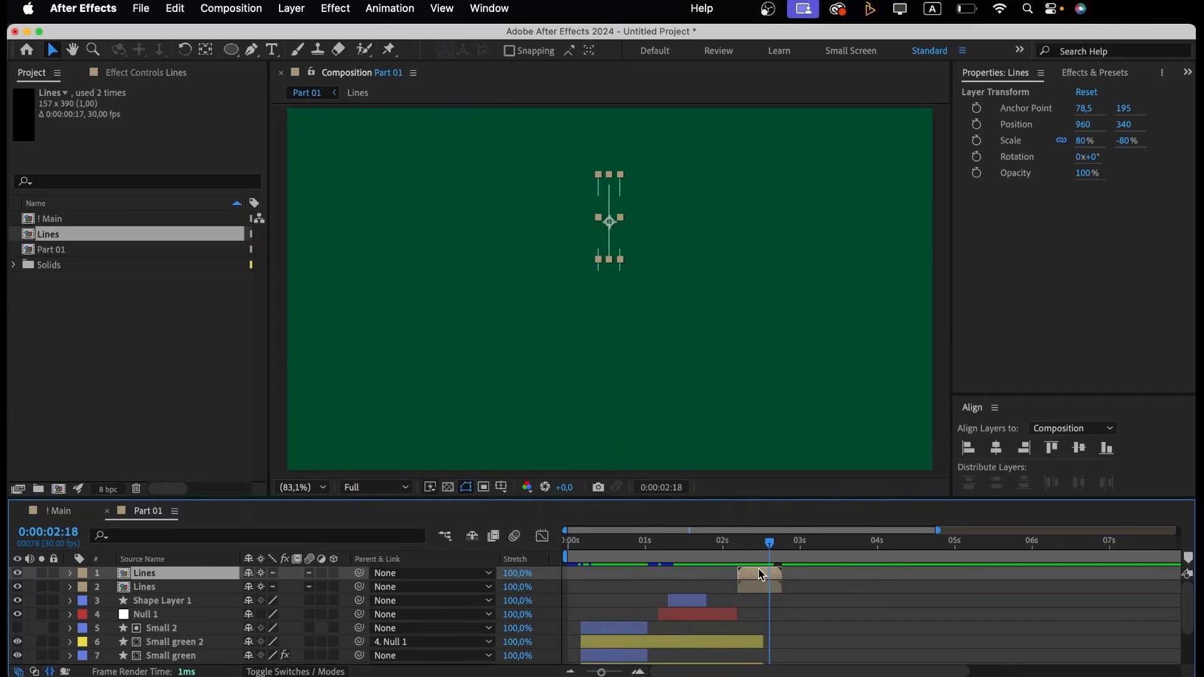
left_click(752, 545)
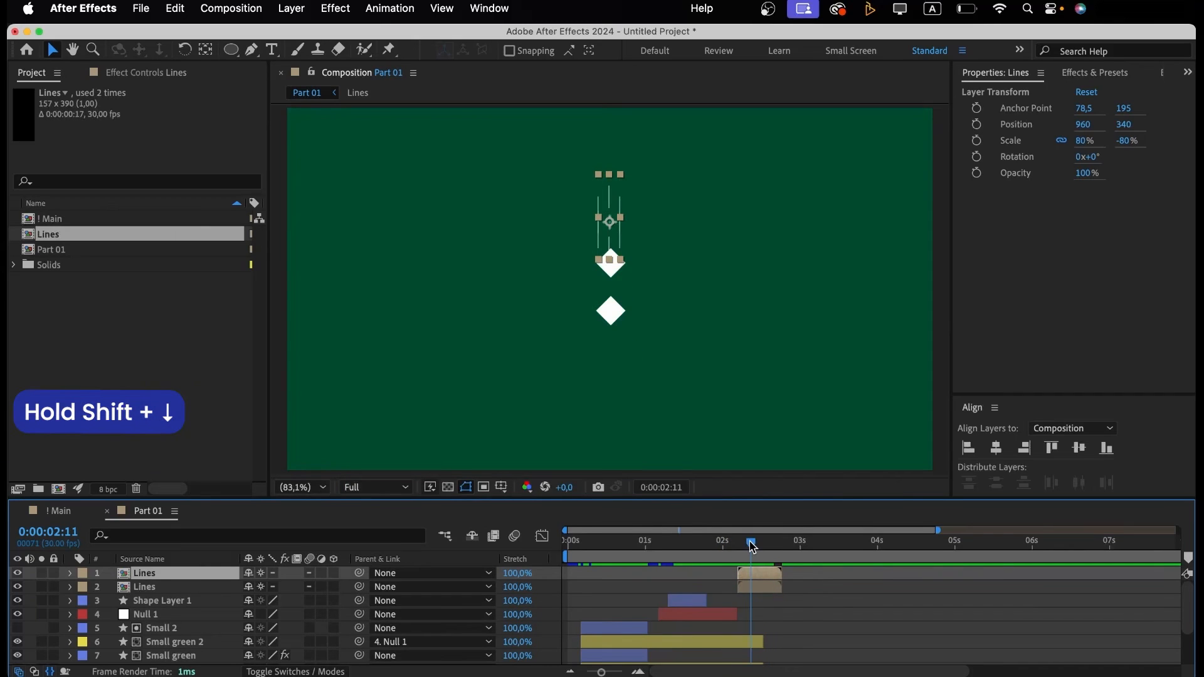
Move the vertically flipped Lines copy straight down until its burst sits below the lower square, mirroring the upper burst.
key("shift+Down")
key("shift+Down")
key("shift+Down")
key("shift+Down")
key("shift+Down")
key("shift+Down")
key("shift+Down")
key("shift+Down")
key("shift+Down")
key("shift+Down")
key("shift+Down")
key("shift+Down")
key("shift+Down")
key("shift+Down")
key("shift+Down")
key("shift+Down")
key("shift+Down")
key("shift+Down")
key("shift+Down")
key("shift+Down")
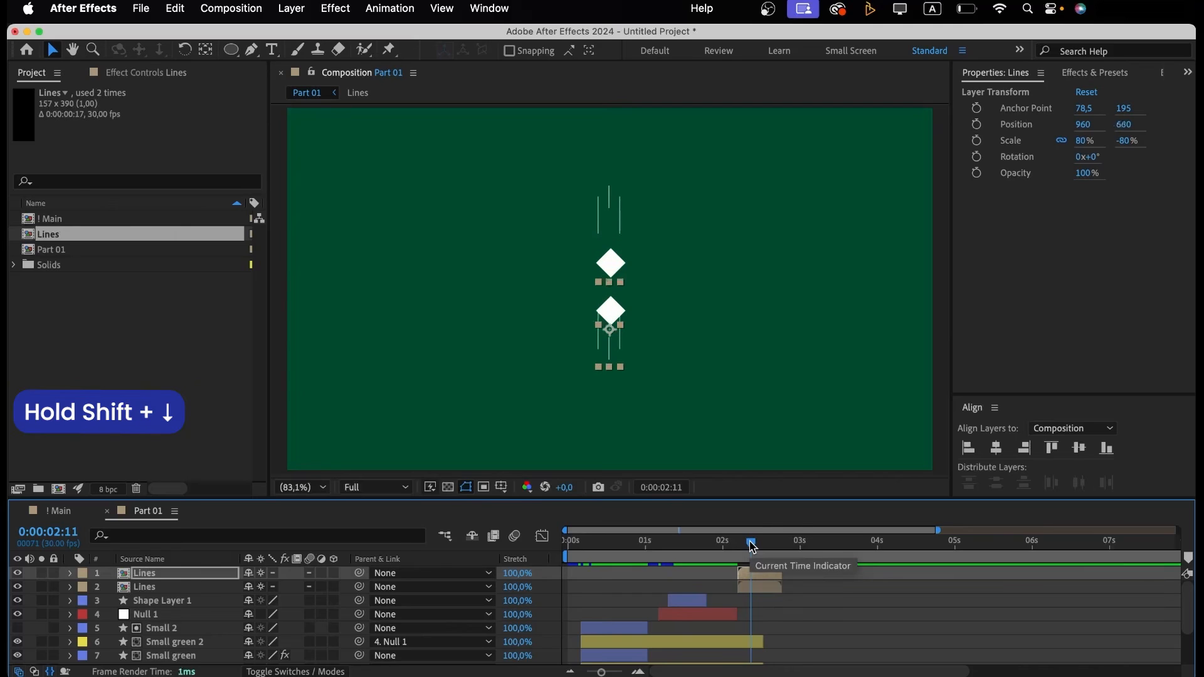
key("shift+Down")
key("shift+Down")
key("shift+Down")
key("shift+Down")
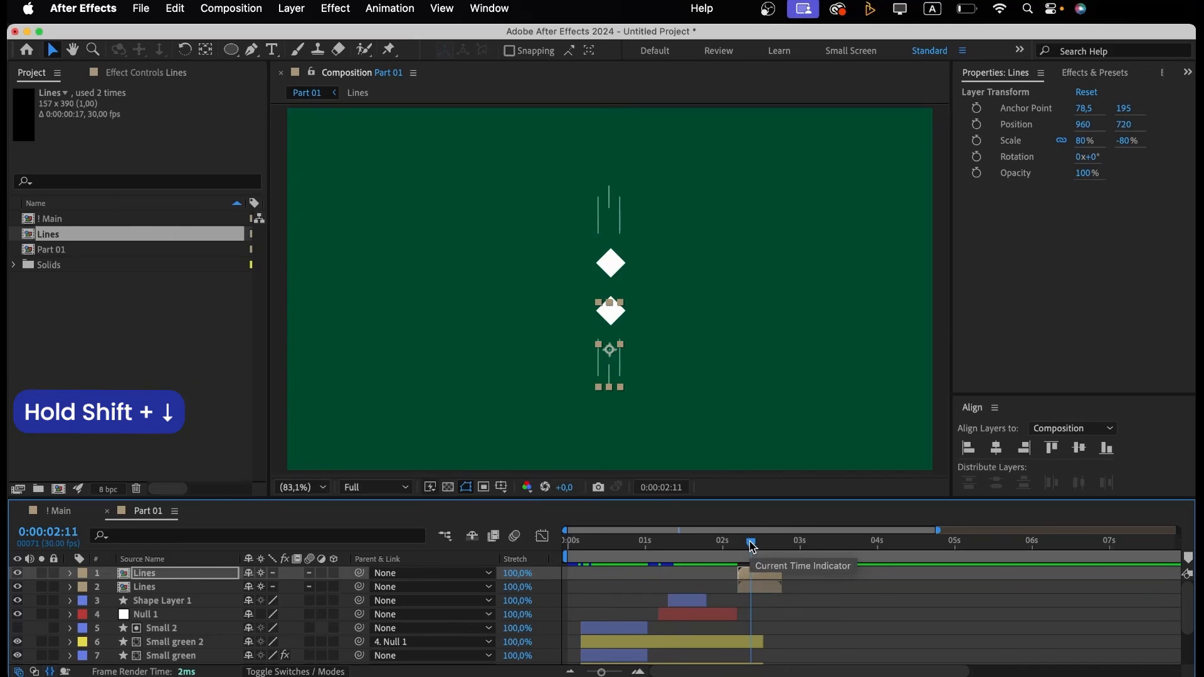
key("shift+Down")
key("shift+Down")
Set Part 01's duration to 0:00:02:23, where both line bursts end, and preview the shortened composition.
left_click_drag(752, 546, 774, 585)
key("super+shift+a")
key("super+k")
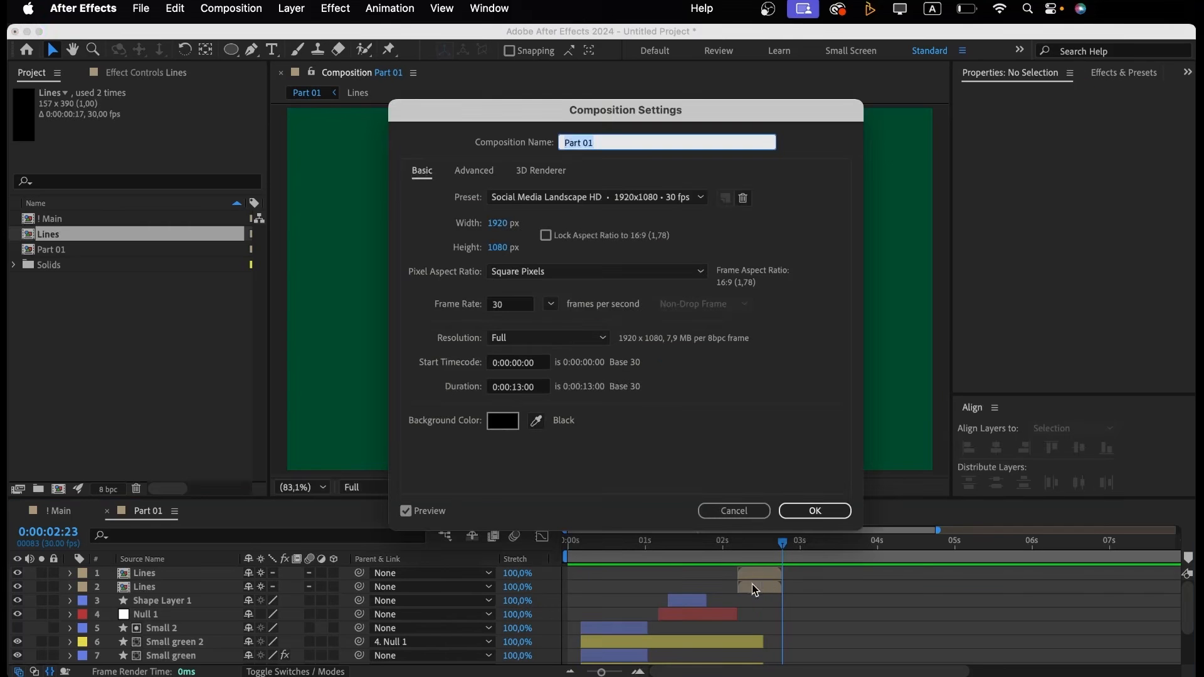
left_click(524, 388)
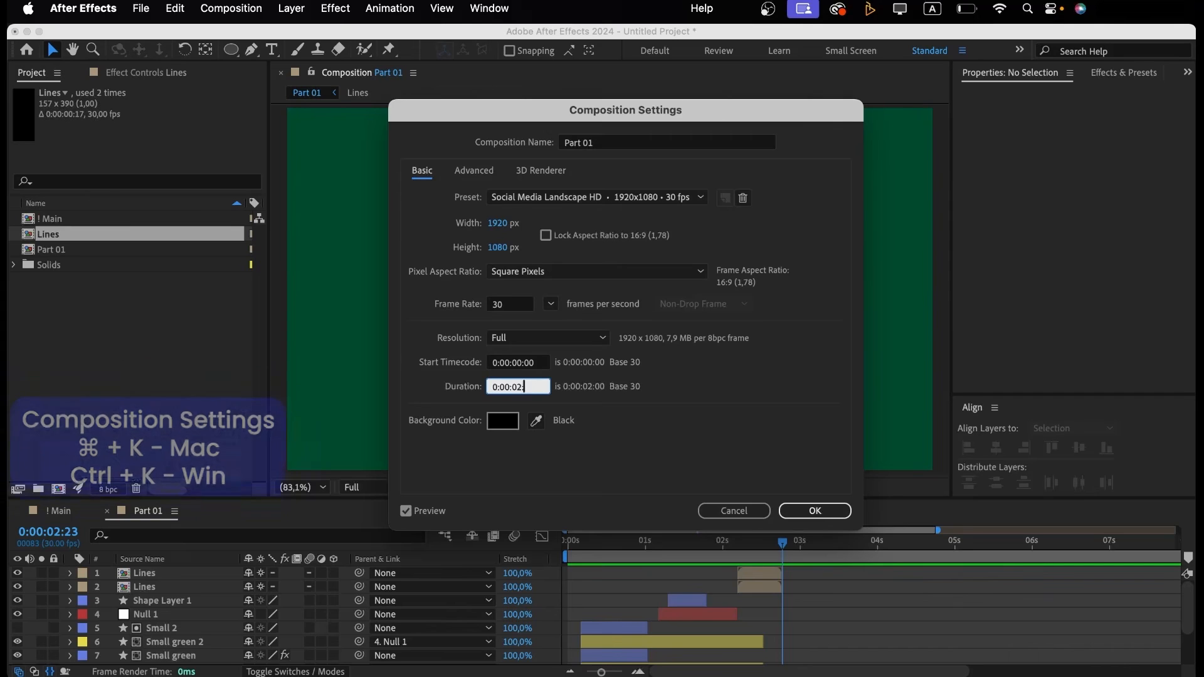
key("Return")
key("space")
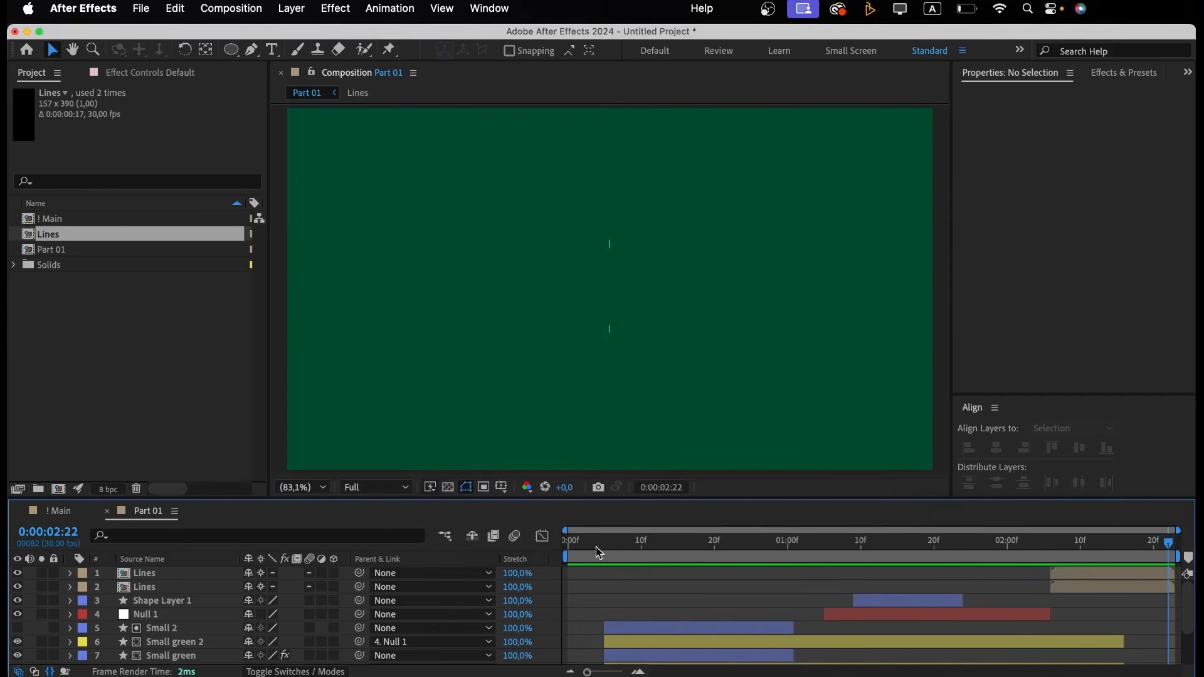
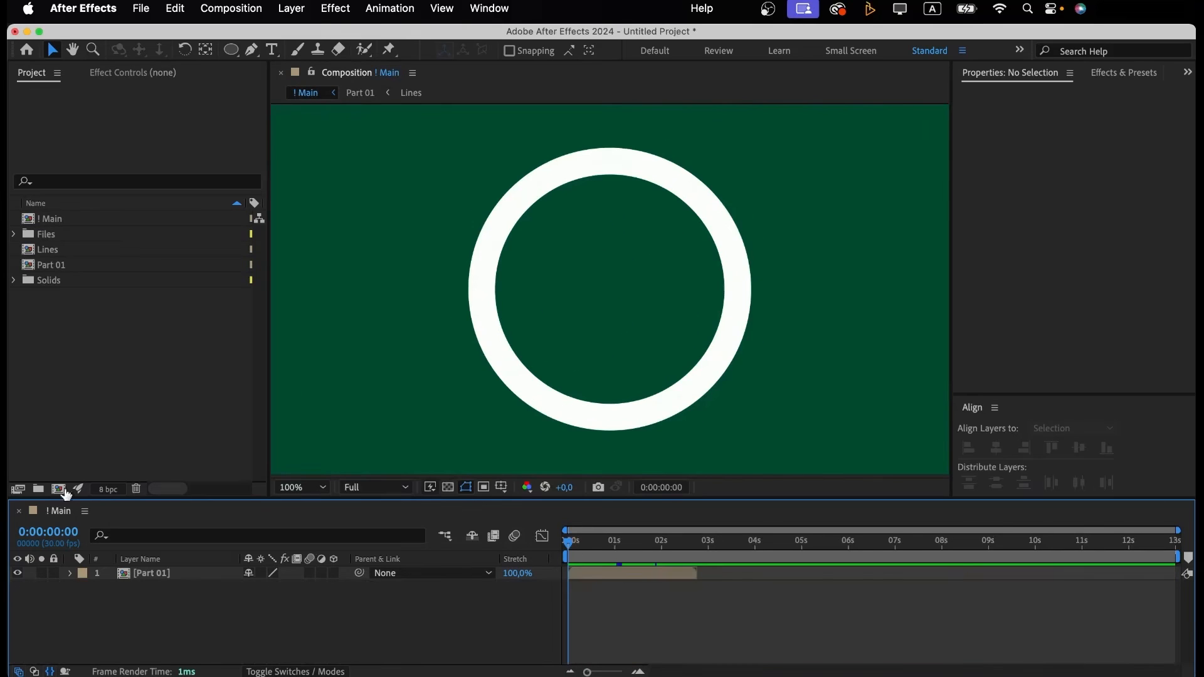
Create a 1920x1080 composition named Part 02 and add a full-size solid named BG to it.
left_click(59, 490)
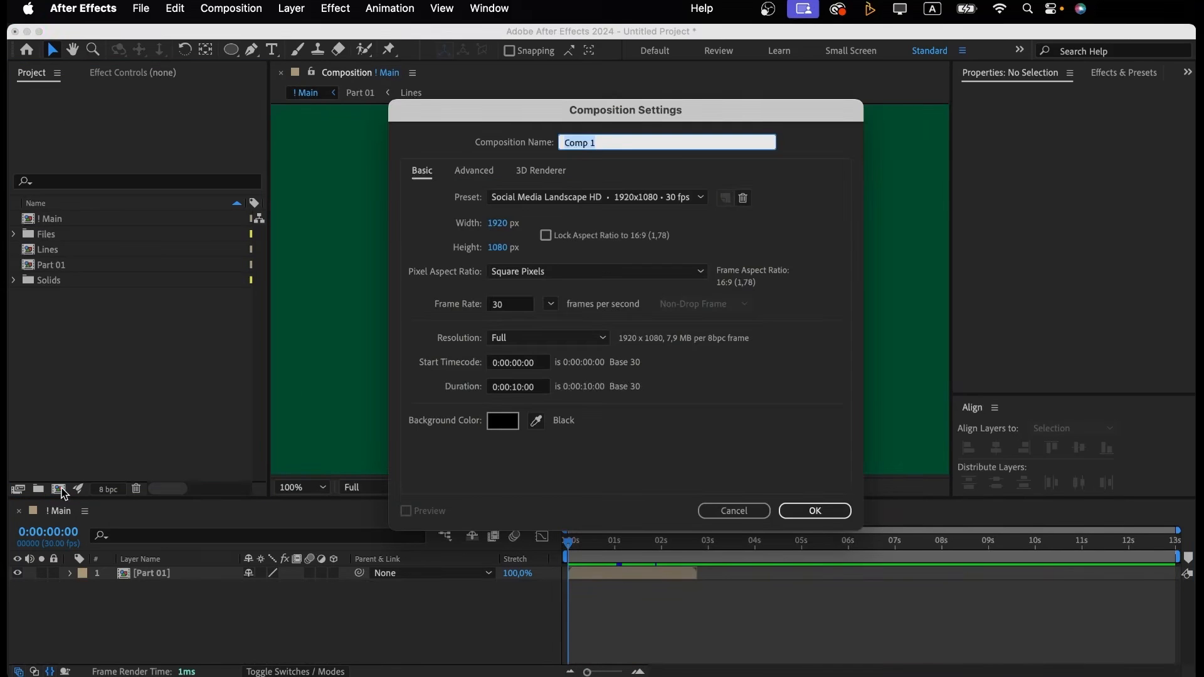
type("Part 02")
key("Return")
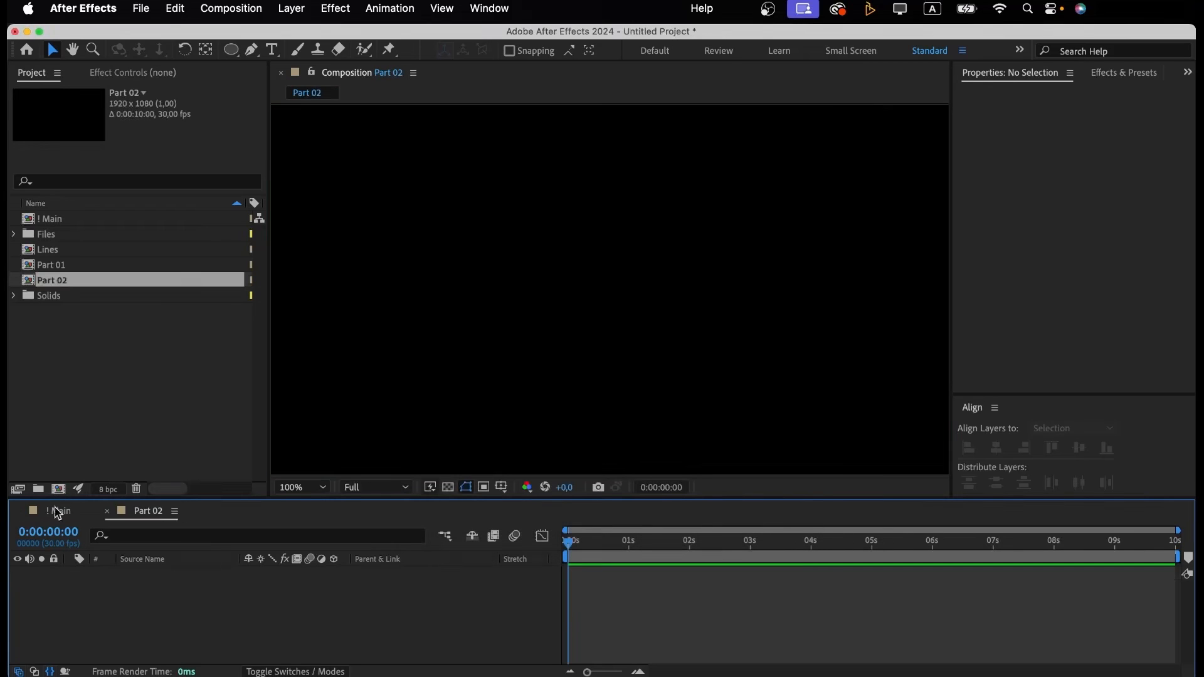
key("super+y")
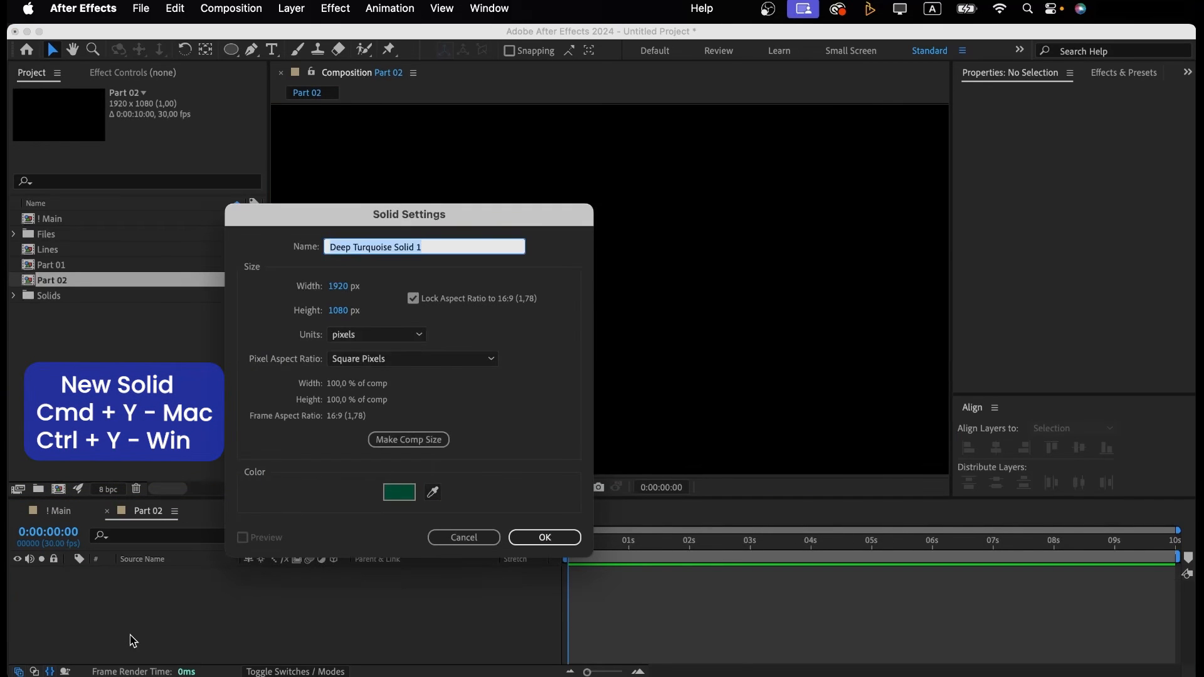
type("BG")
key("Return")
Apply the Fill effect to BG and keyframe its color as white (FFFFFF) at 0:00:00:00.
left_click(1104, 73)
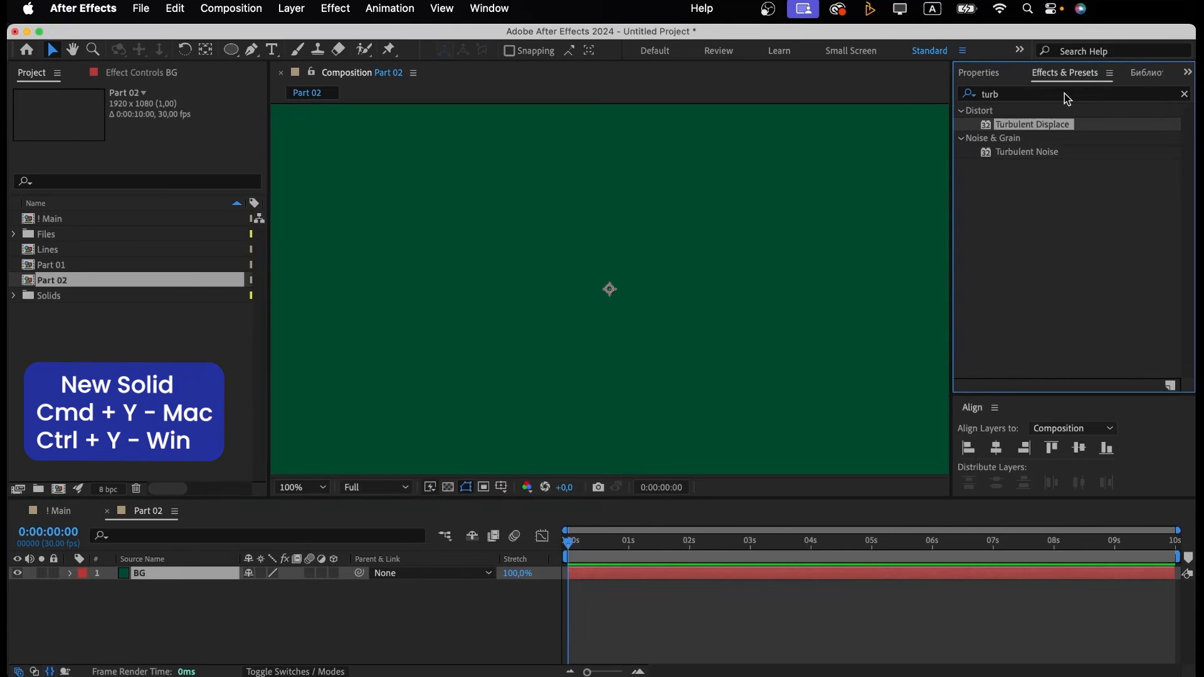
left_click(1186, 94)
type("FIL")
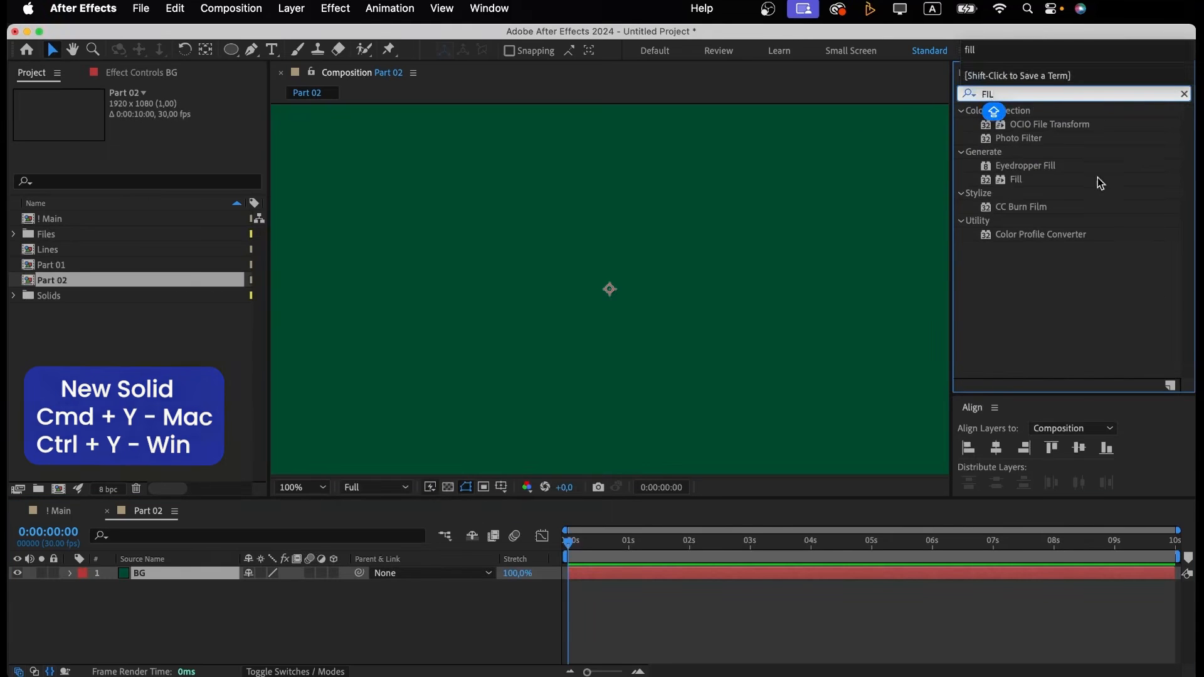
left_click(1019, 181)
double_click(1022, 182)
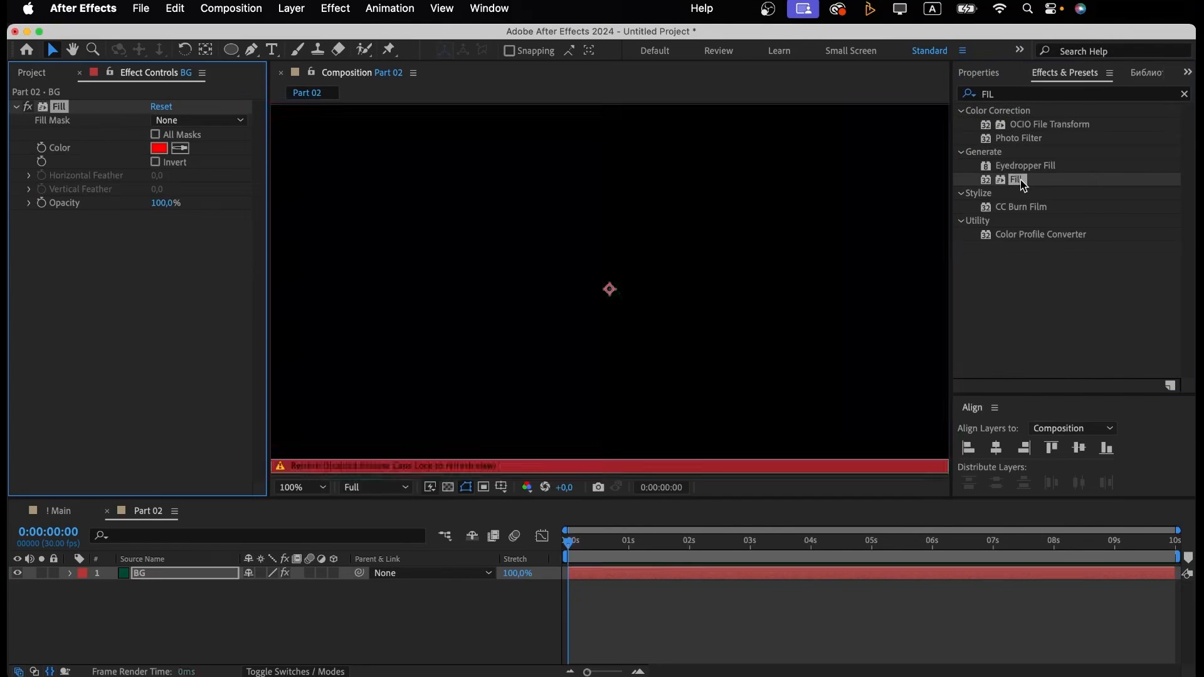
key("Caps_Lock")
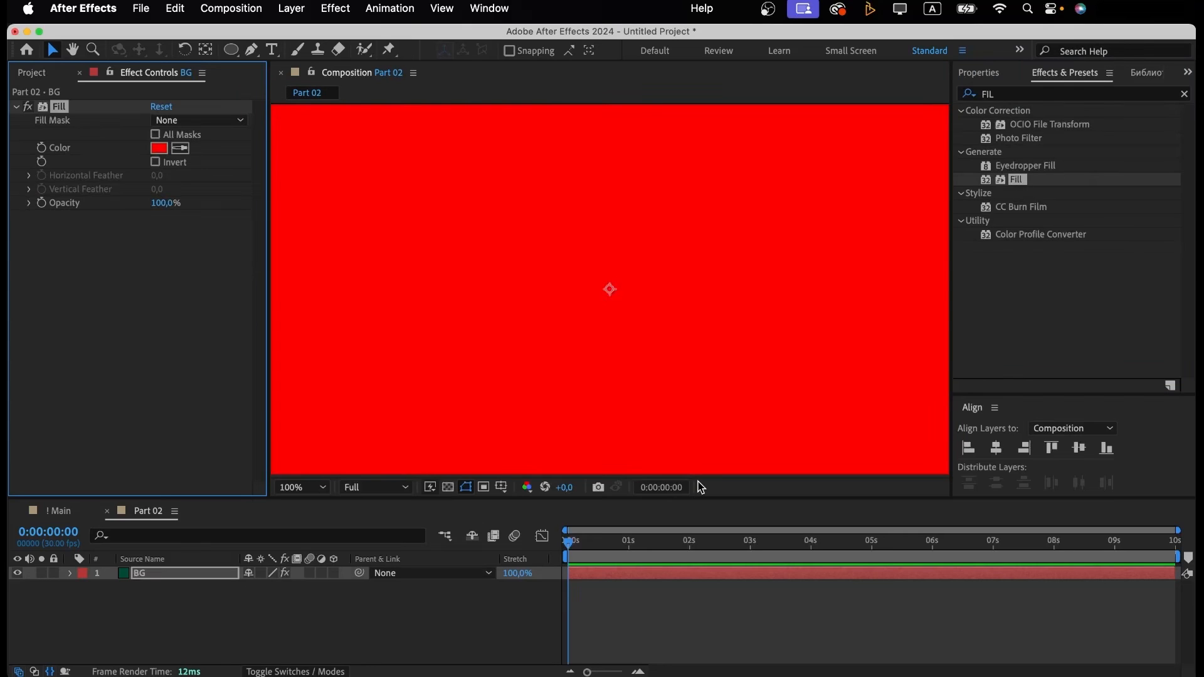
left_click(158, 149)
left_click_drag(629, 274, 491, 258)
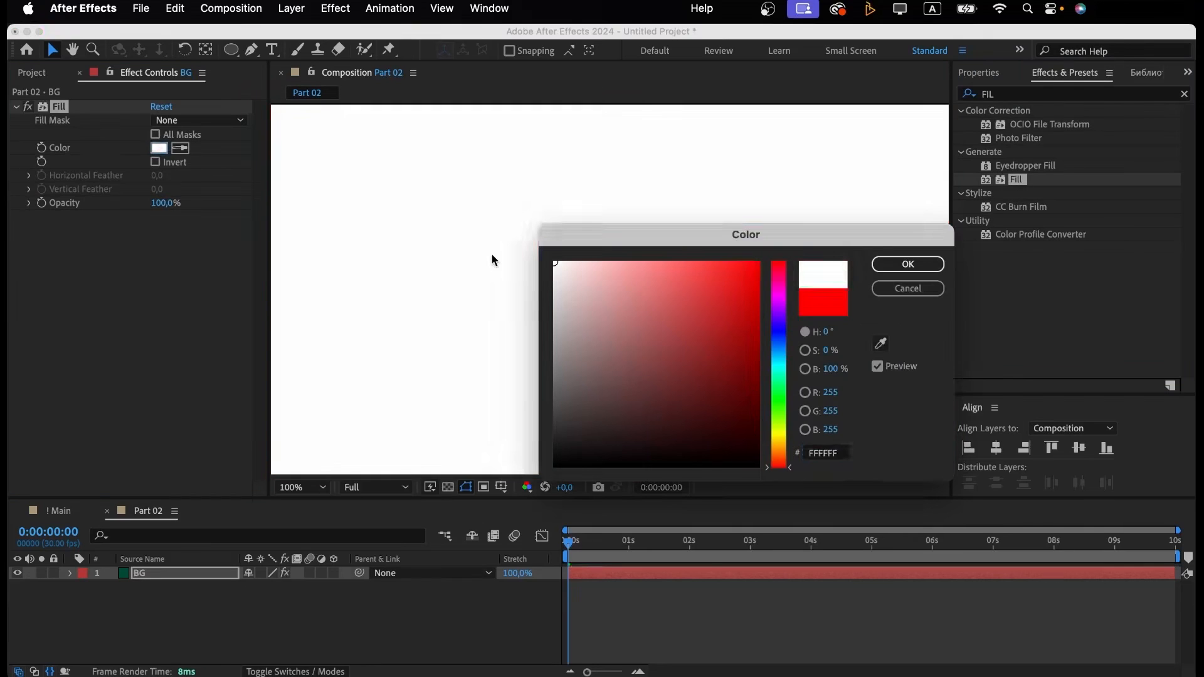
key("Return")
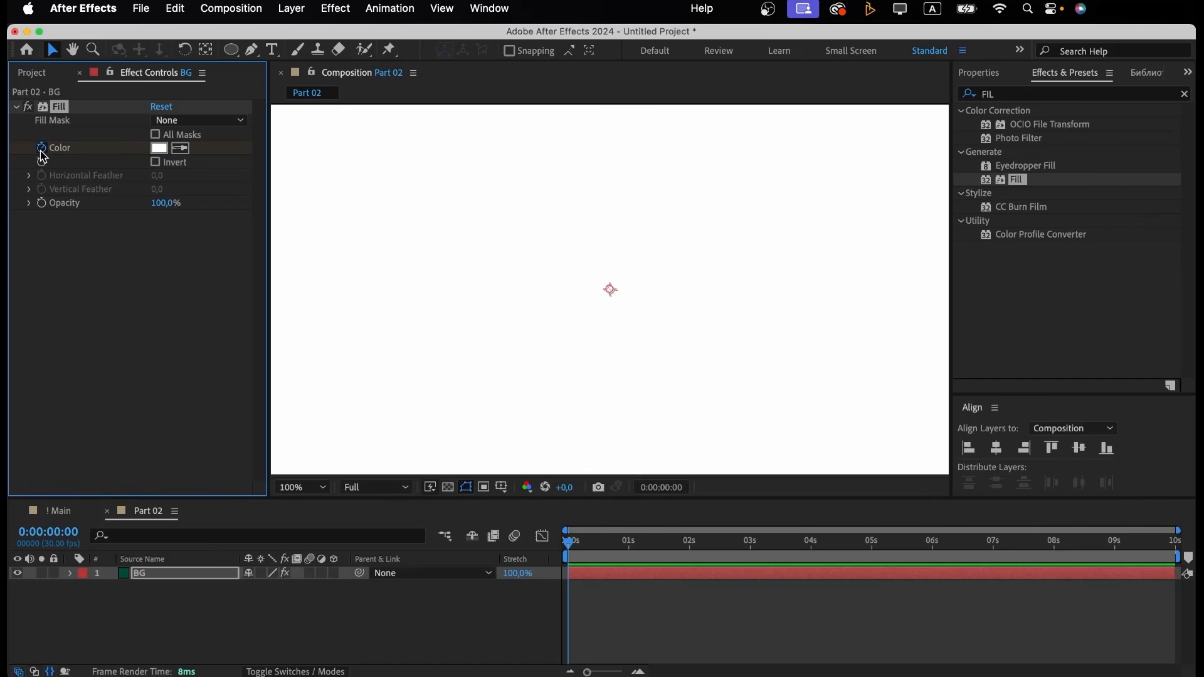
Add a light grey (C3C3C3) keyframe to BG's Fill color at 0:00:00:16.
key("shift+Page_Down")
key("Page_Down")
key("Page_Down")
key("Page_Down")
key("Page_Down")
key("Page_Down")
key("Page_Down")
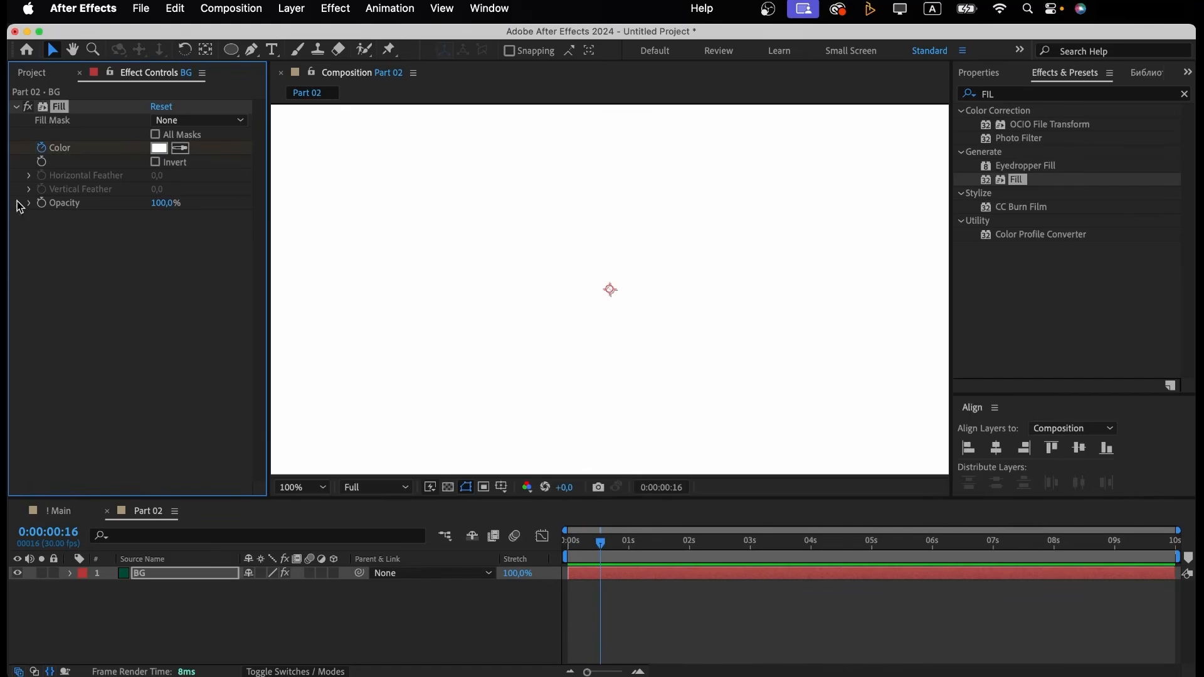
left_click(159, 149)
left_click_drag(555, 271, 551, 309)
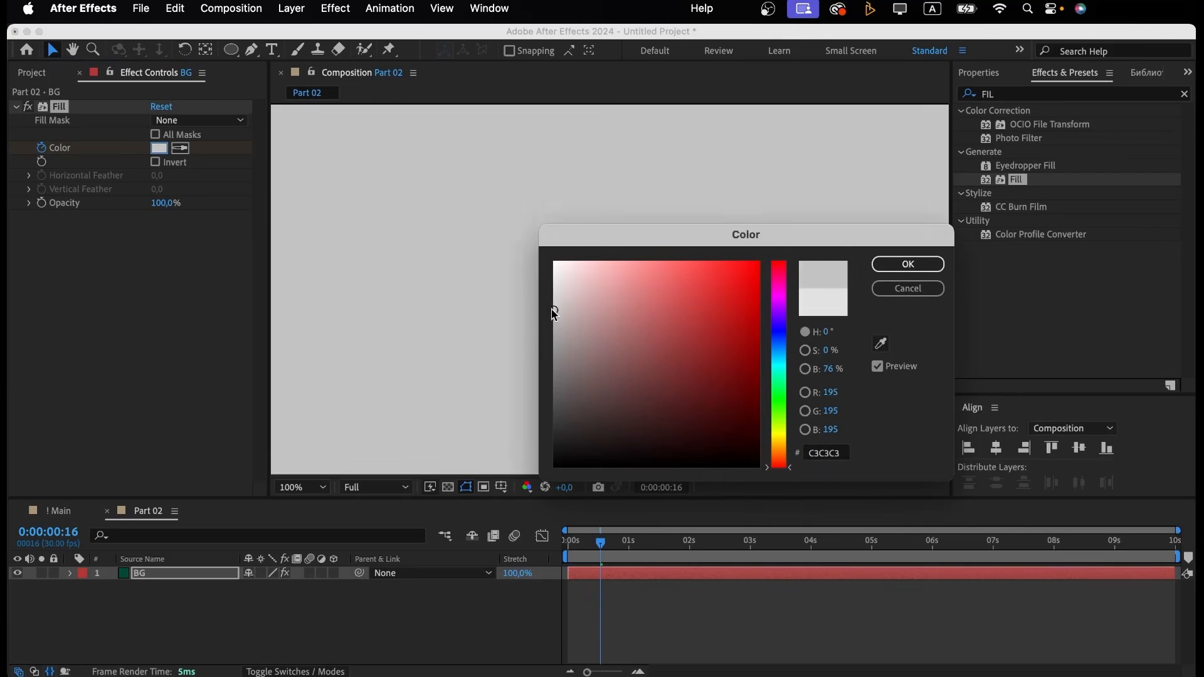
key("Return")
Reveal BG's color keyframes, preview the fade from the start, and collapse them again.
left_click(439, 608)
key("u")
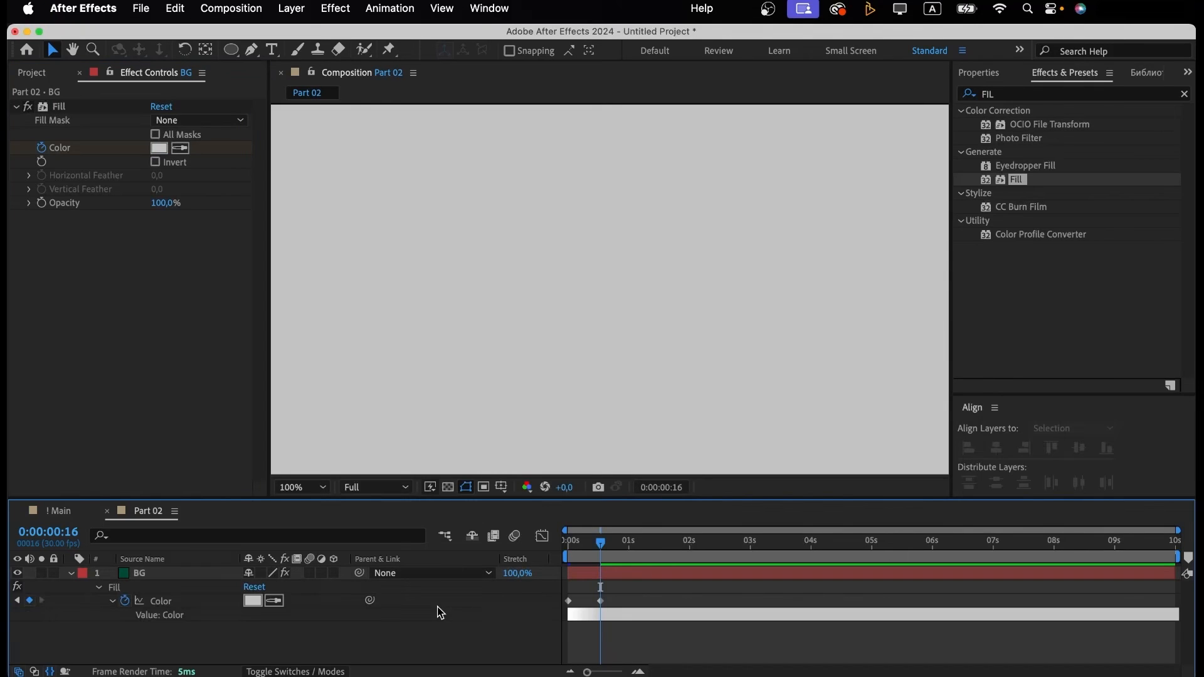
key("Home")
key("space")
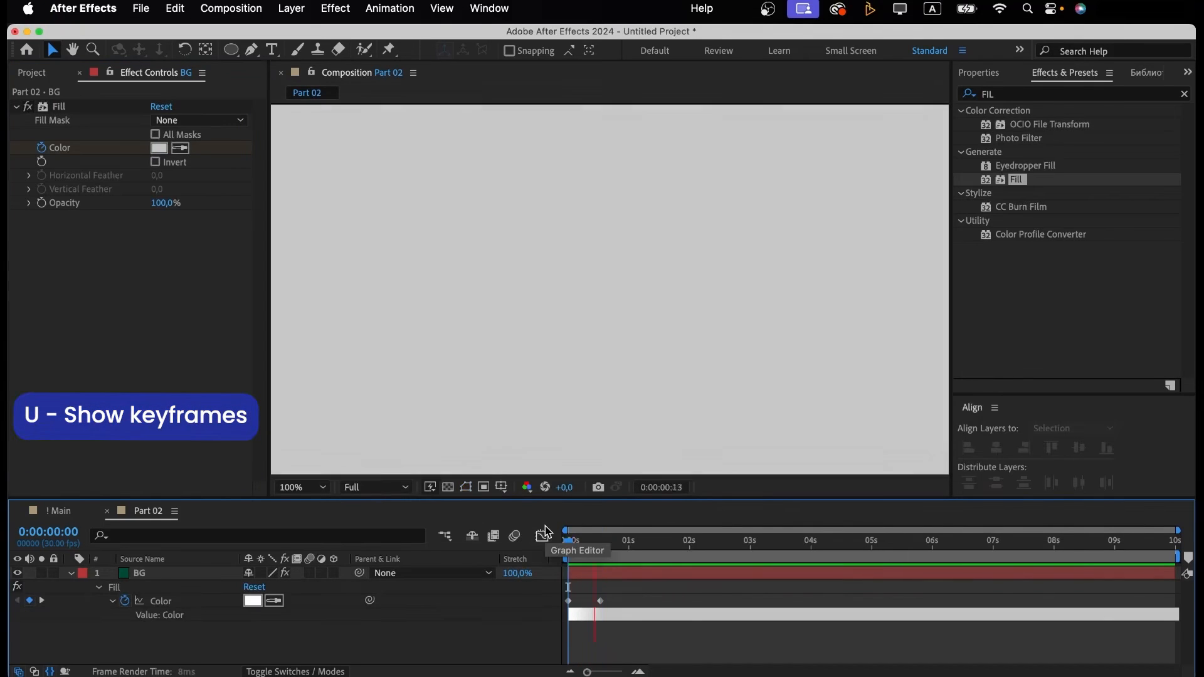
key("space")
key("u")
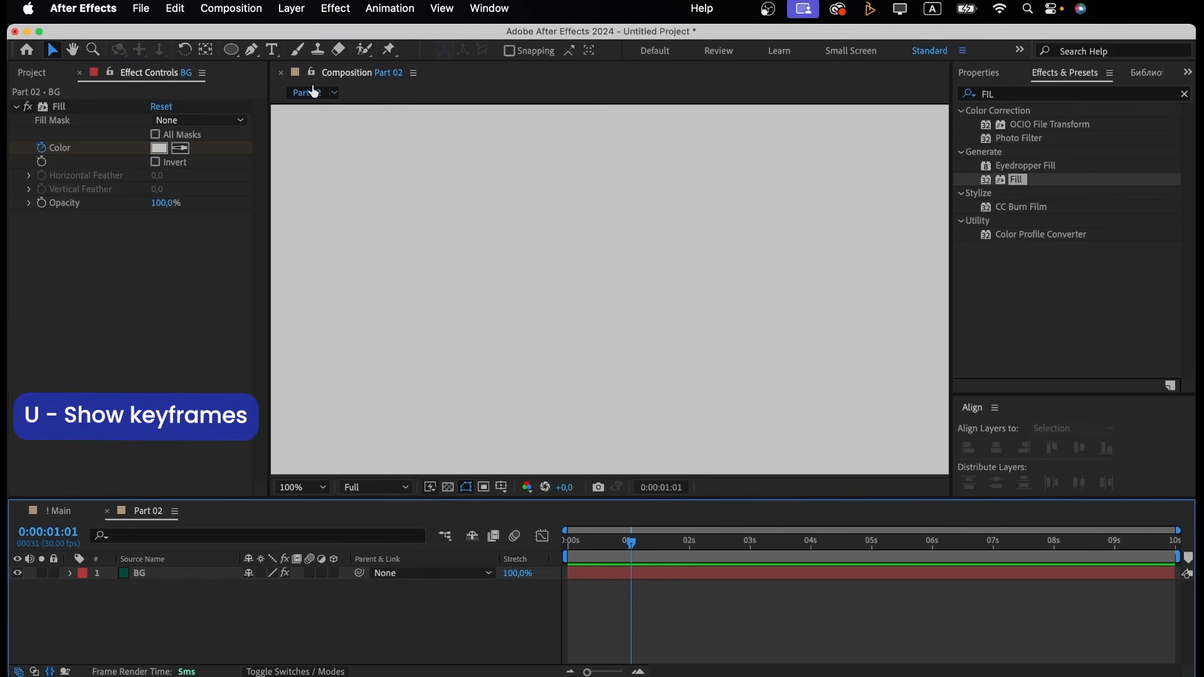
Add a text layer reading "outdoor advertisement" to Part 02.
key("ctrl+t")
left_click(485, 259)
type("ou")
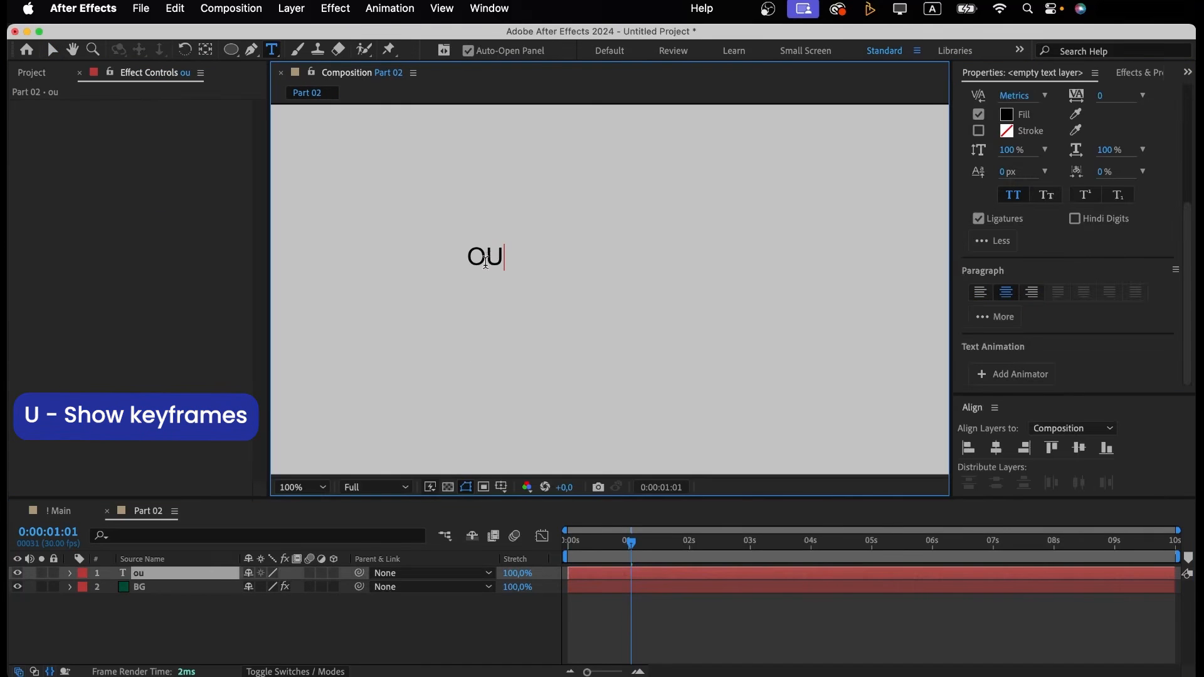
type("tdooe")
key("BackSpace")
type("r")
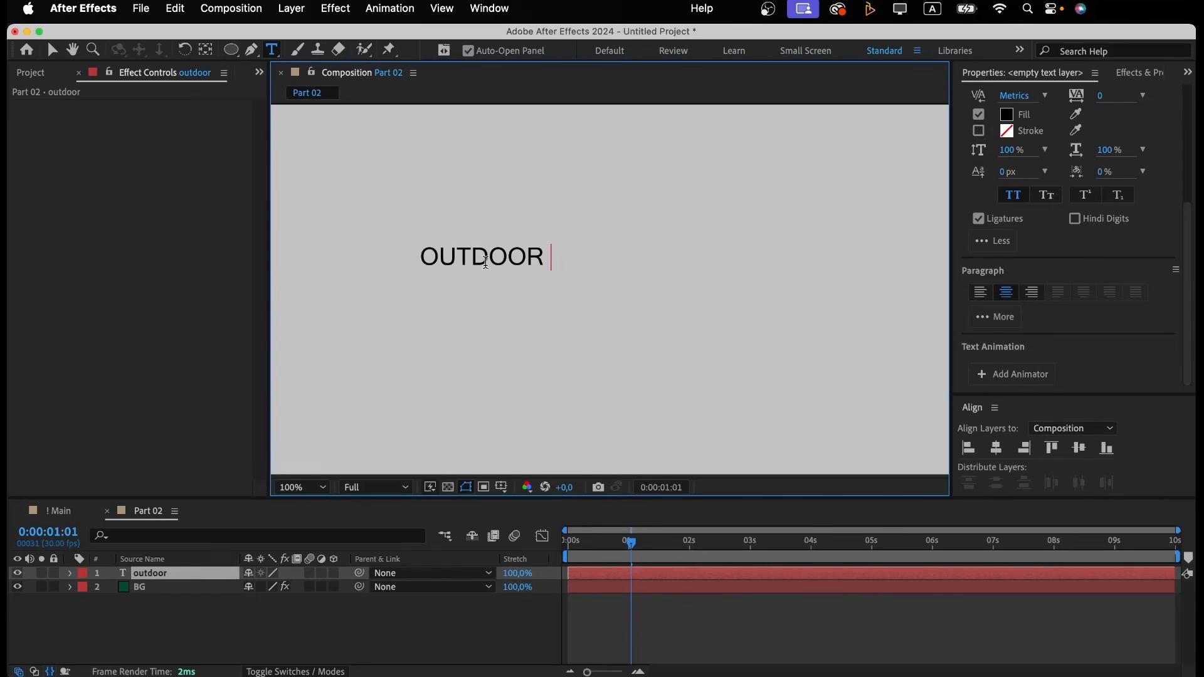
type(" advertisement")
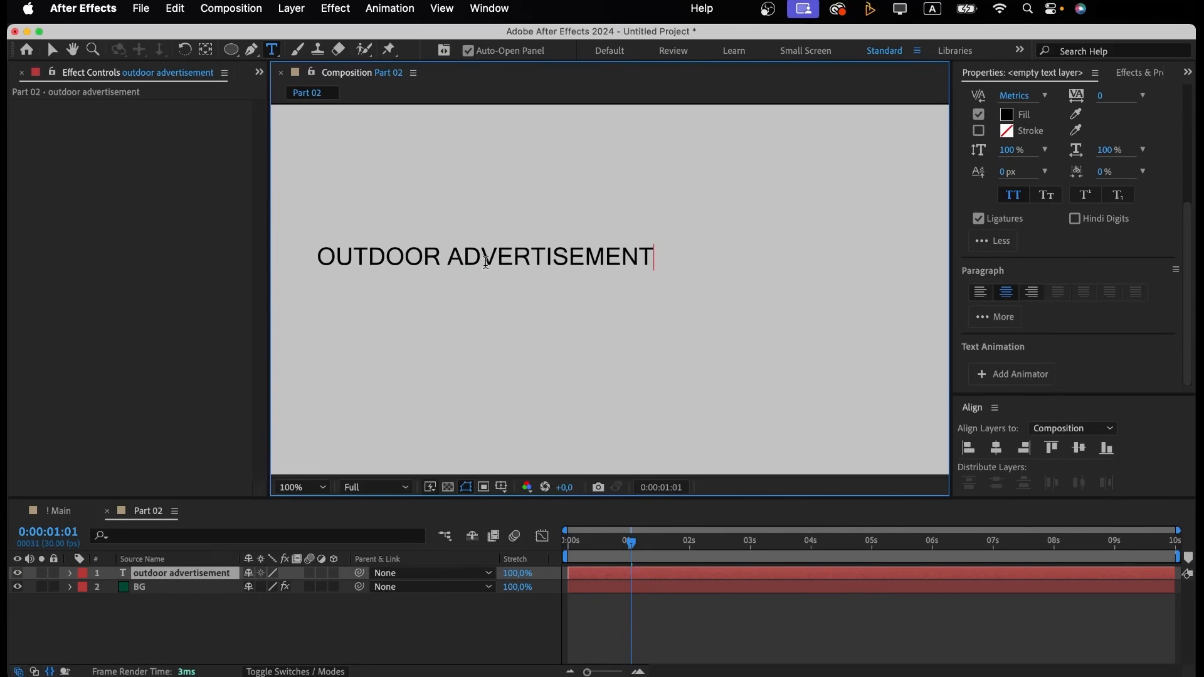
Center the "outdoor advertisement" text in the composition and center its anchor point in the layer content.
scroll(987, 175, "up", 5)
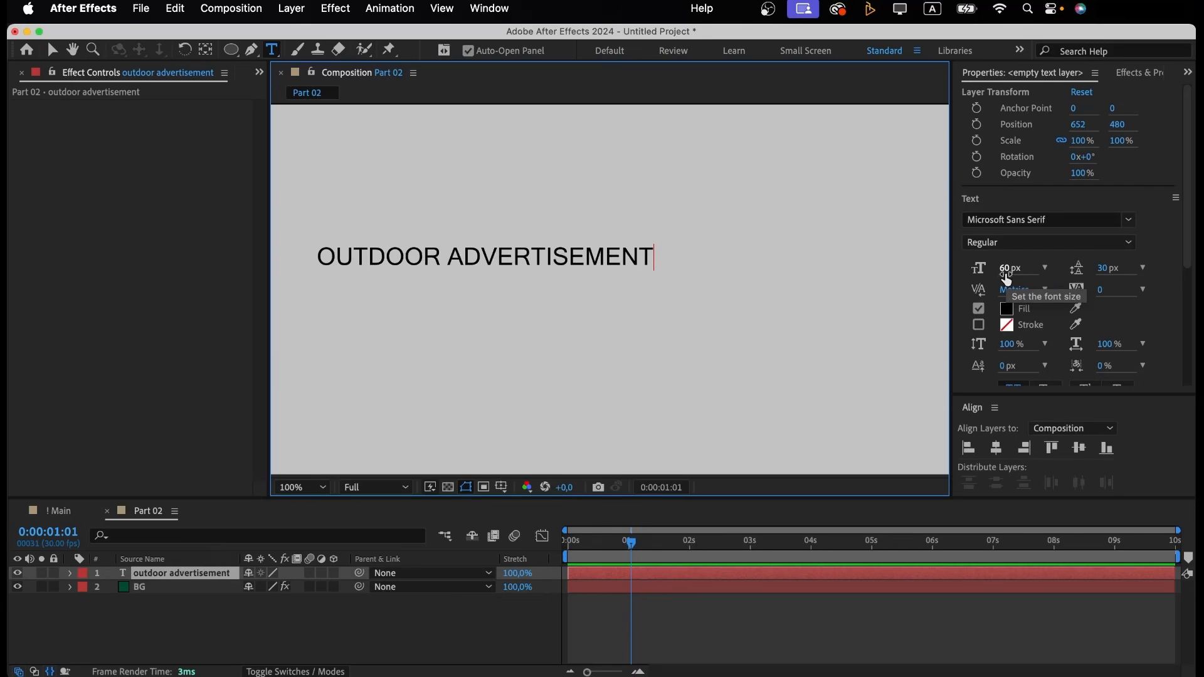
left_click(995, 449)
left_click(1078, 449)
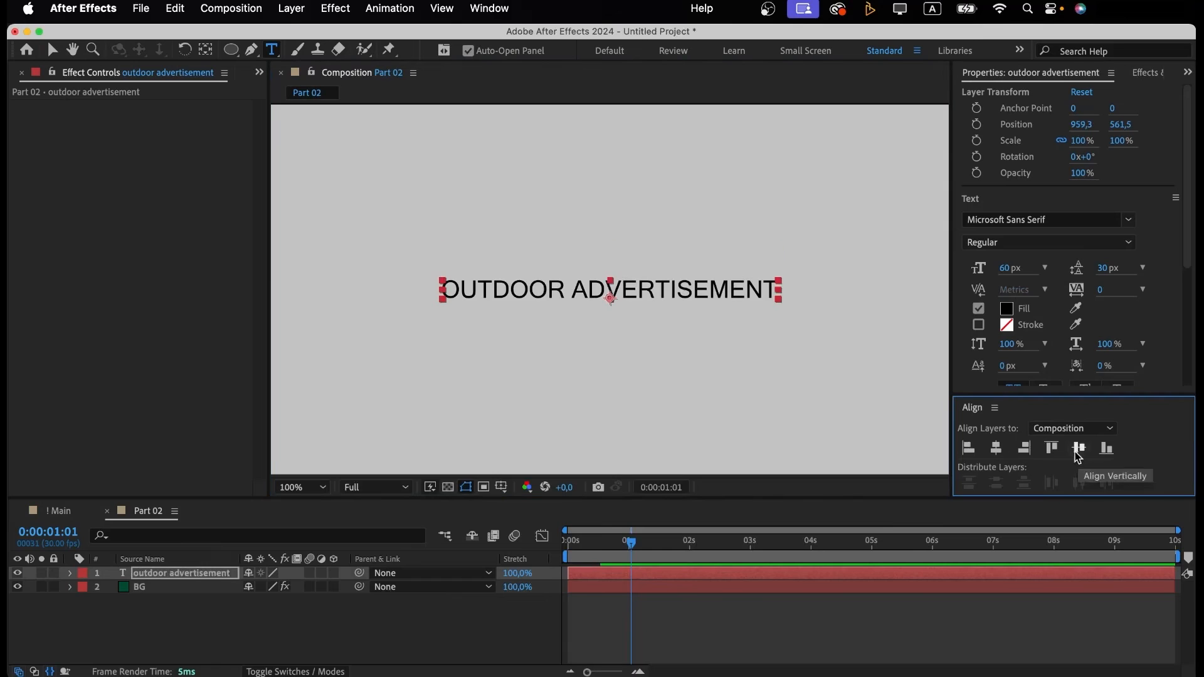
right_click(161, 574)
mouse_move(255, 340)
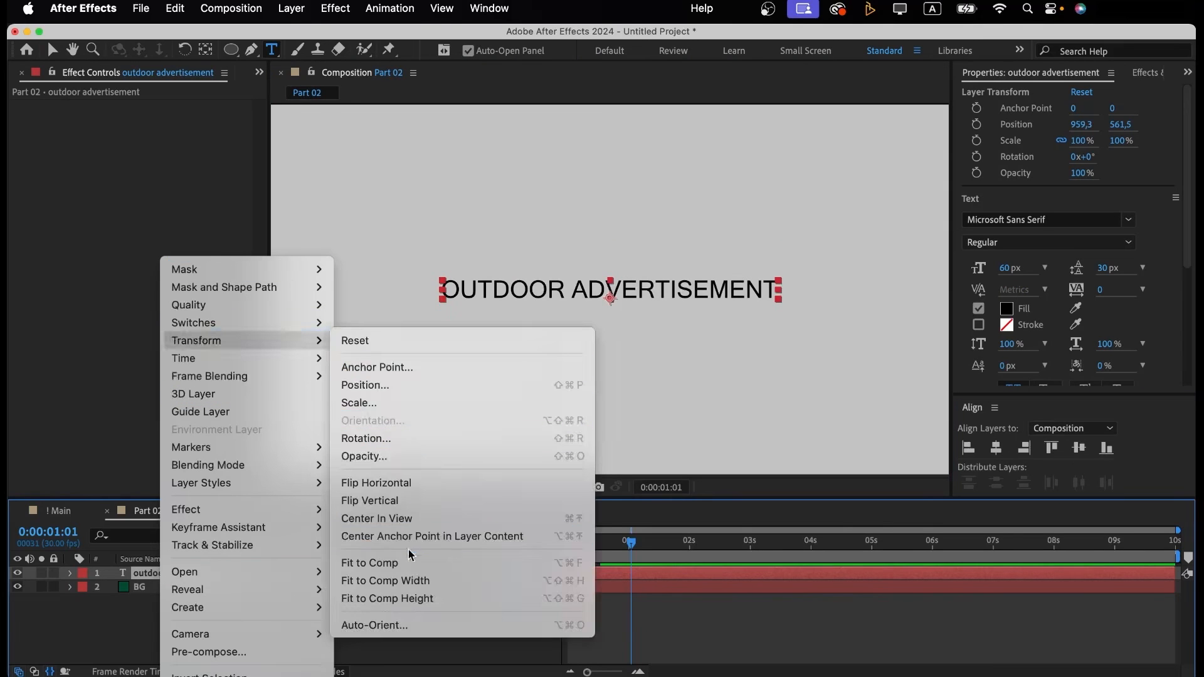
left_click(439, 538)
left_click(992, 455)
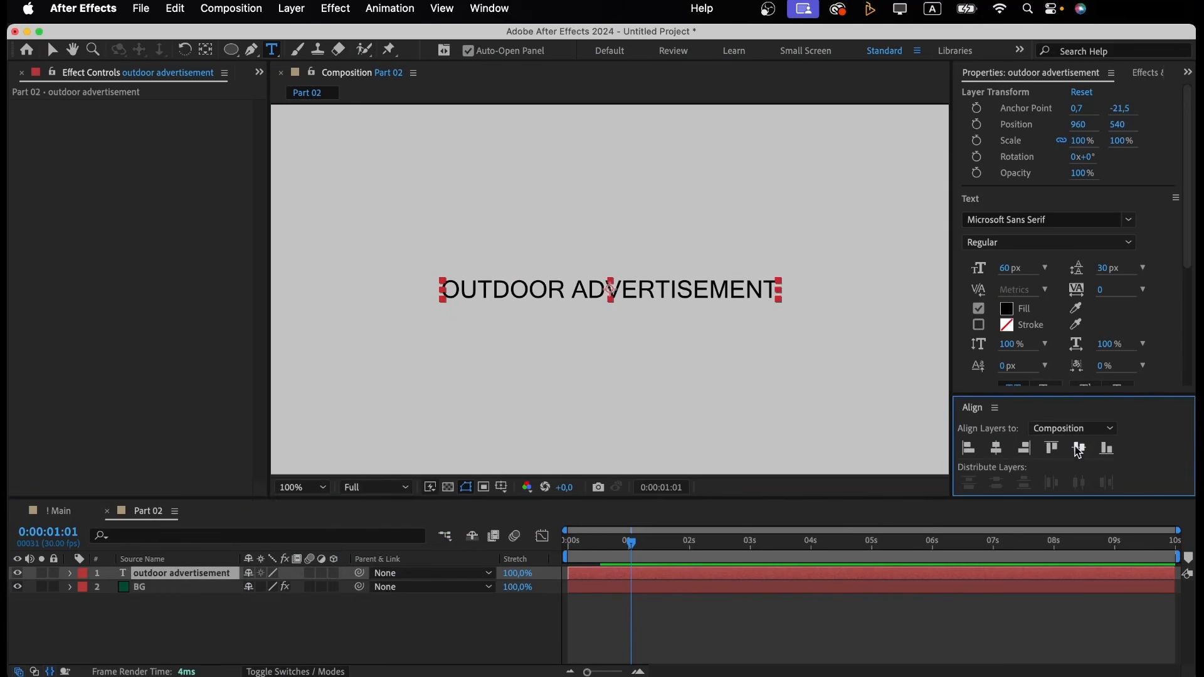
left_click(380, 662)
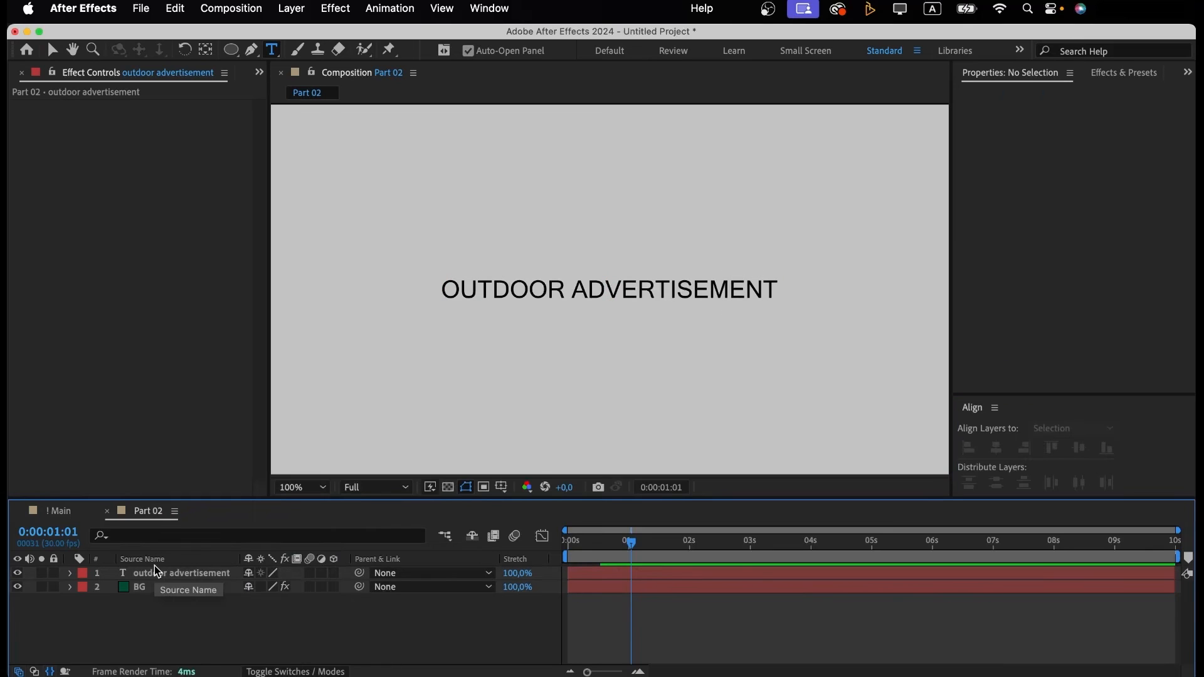
Apply the Fill effect in its default red to the "outdoor advertisement" text layer as a placement reference.
left_click(102, 575)
left_click(1125, 73)
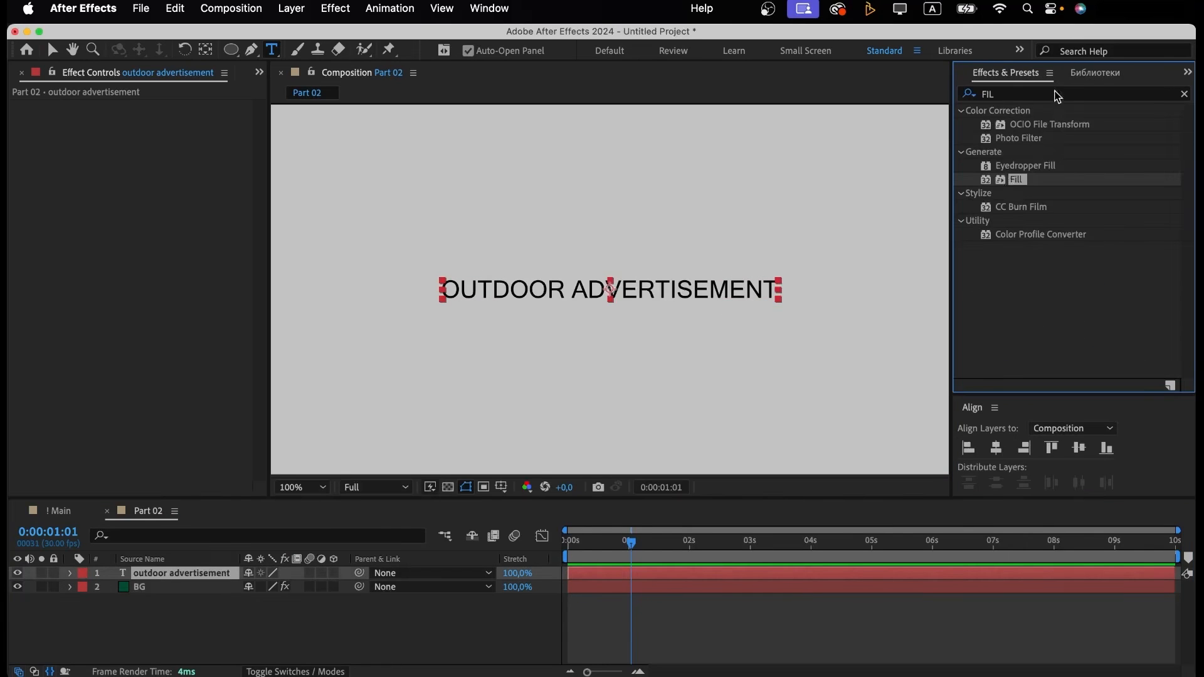
double_click(1008, 181)
left_click(225, 630)
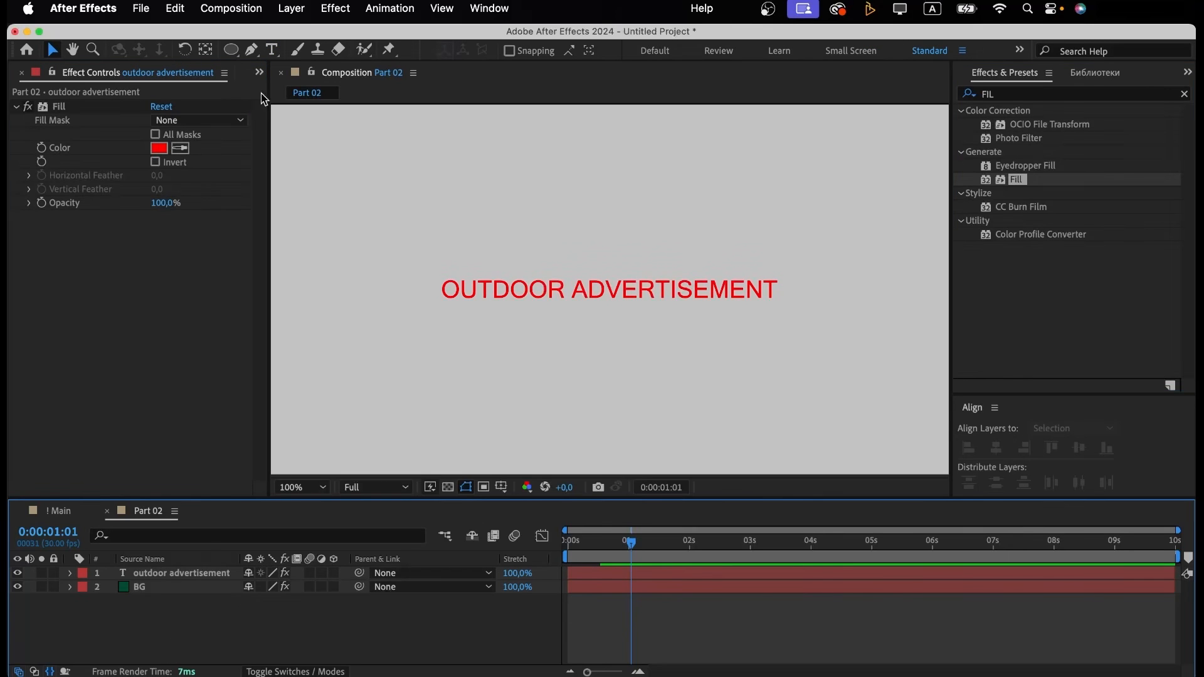
Add a separate text layer reading "outdoor" above and to the left of the red reference text.
left_click(272, 49)
left_click(385, 242)
type("ou")
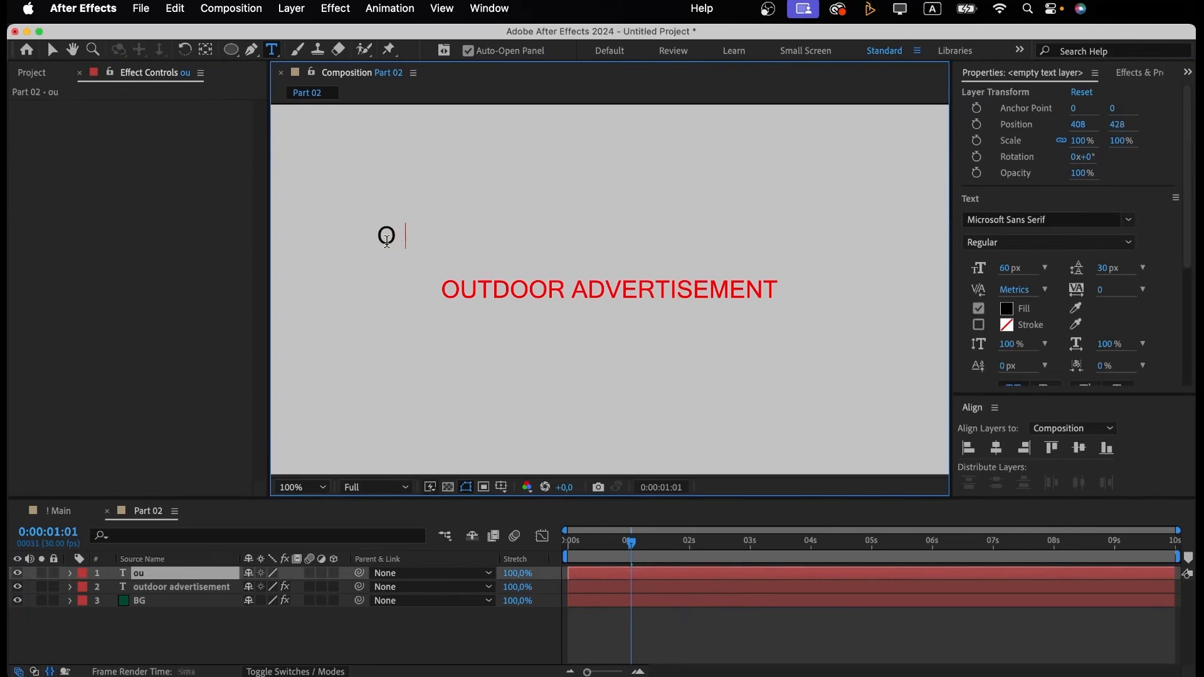
type("tdoor")
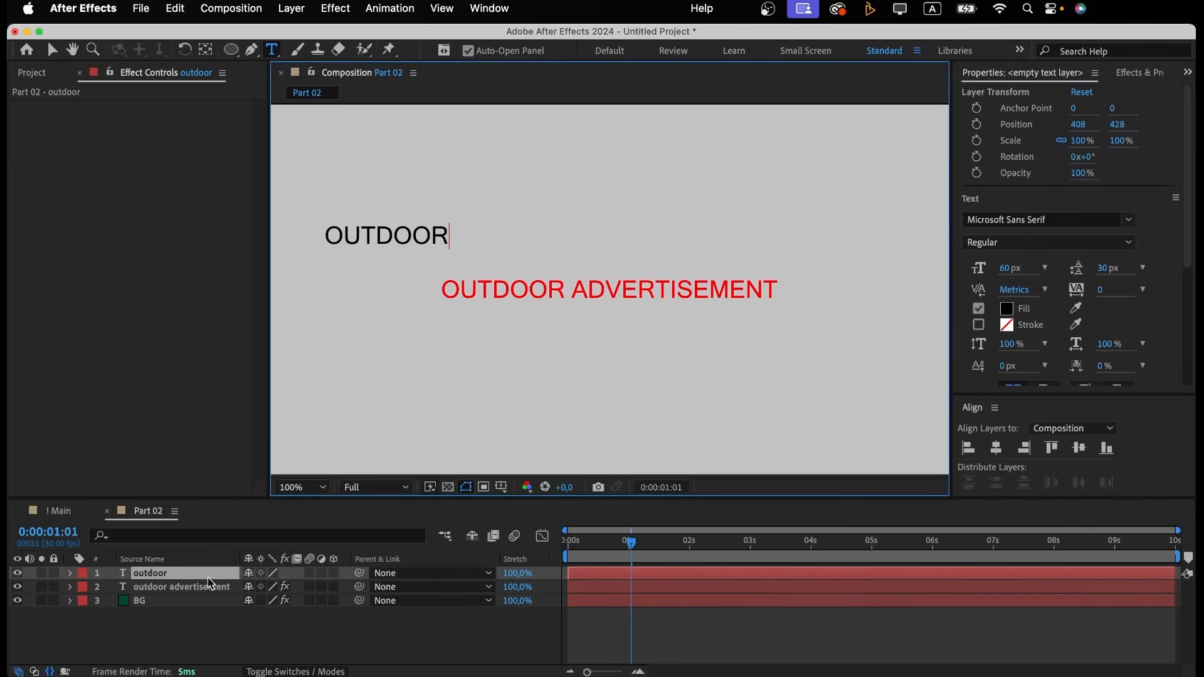
Nudge the "outdoor" text layer to position 696, 562 so it exactly covers the word OUTDOOR in the red reference text.
left_click(208, 578)
key("shift+Down")
key("shift+Down")
key("shift+Down")
key("shift+Down")
key("shift+Down")
key("shift+Down")
key("shift+Down")
key("shift+Down")
key("shift+Down")
key("shift+Down")
key("shift+Down")
key("shift+Down")
key("shift+Right")
key("shift+Right")
key("shift+Right")
key("shift+Right")
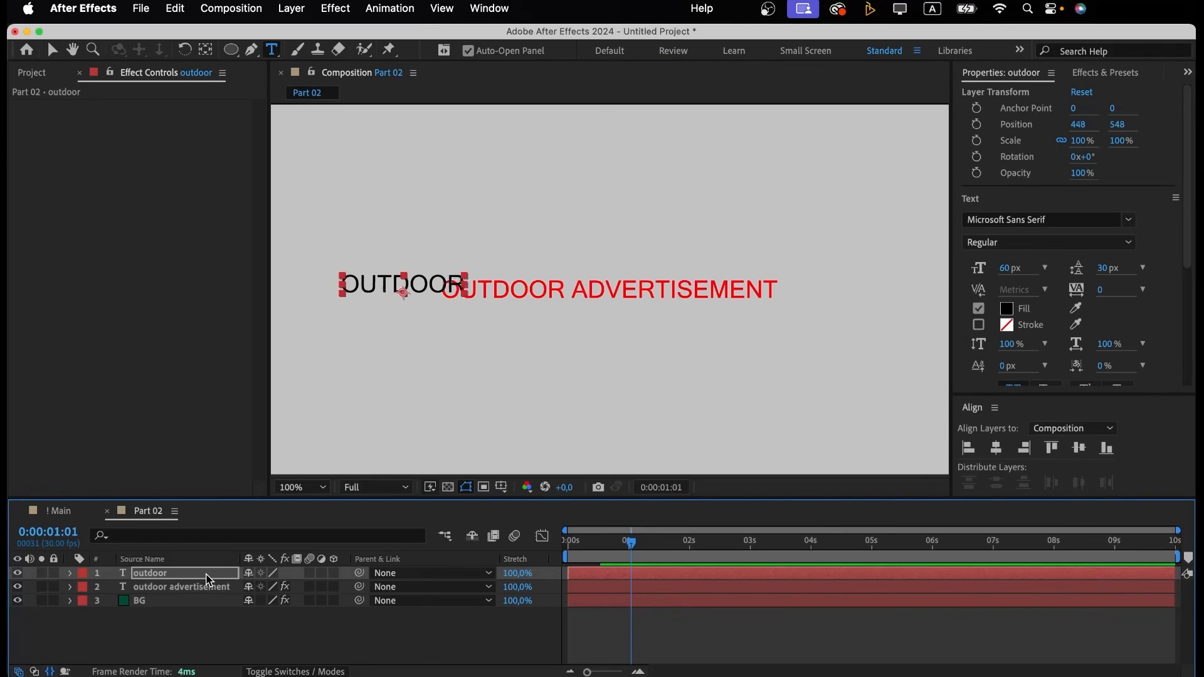
key("shift+Right")
key("shift+Right")
key("shift+Right")
key("shift+Right")
key("shift+Right")
key("shift+Right")
key("shift+Right")
key("shift+Right")
key("shift+Right")
key("shift+Right")
key("shift+Right")
key("shift+Right")
key("shift+Right")
key("shift+Right")
key("shift+Right")
key("shift+Right")
key("shift+Right")
key("shift+Right")
key("shift+Right")
key("shift+Right")
key("Right")
key("Right")
key("Right")
key("Right")
key("Right")
key("Right")
key("Right")
key("Right")
key("shift+Down")
key("Down")
key("Down")
key("Down")
key("Down")
key("Down")
key("Down")
key("Down")
key("Down")
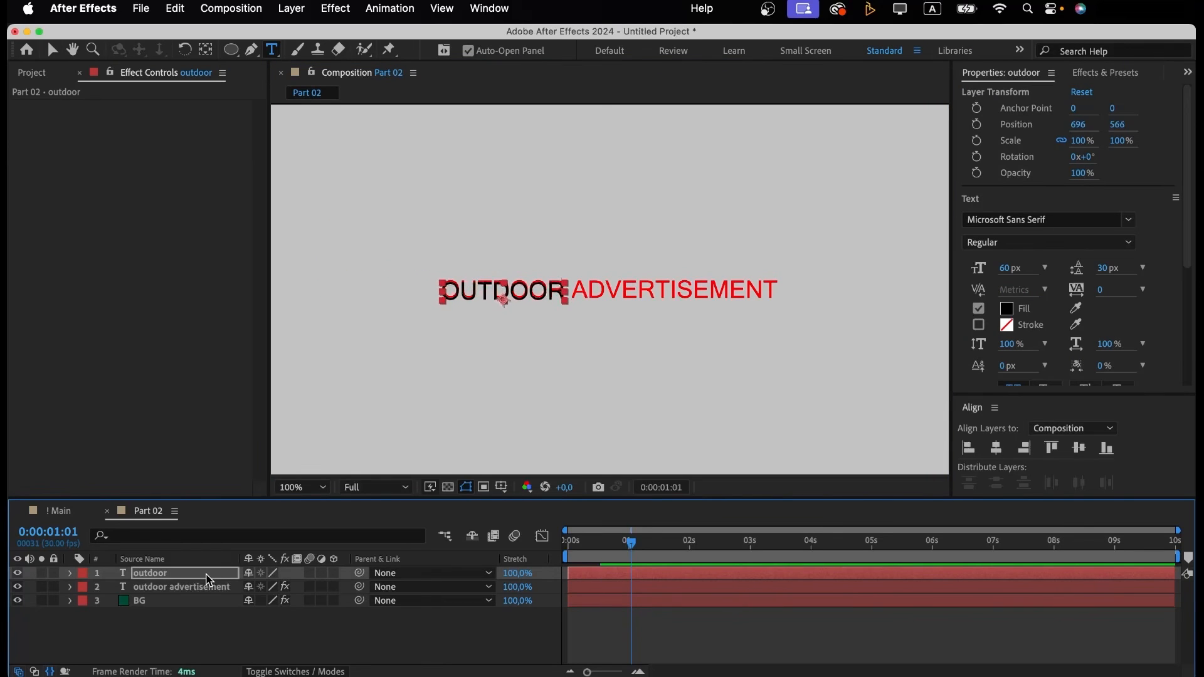
key("Up")
key("Up")
key("Up")
key("Up")
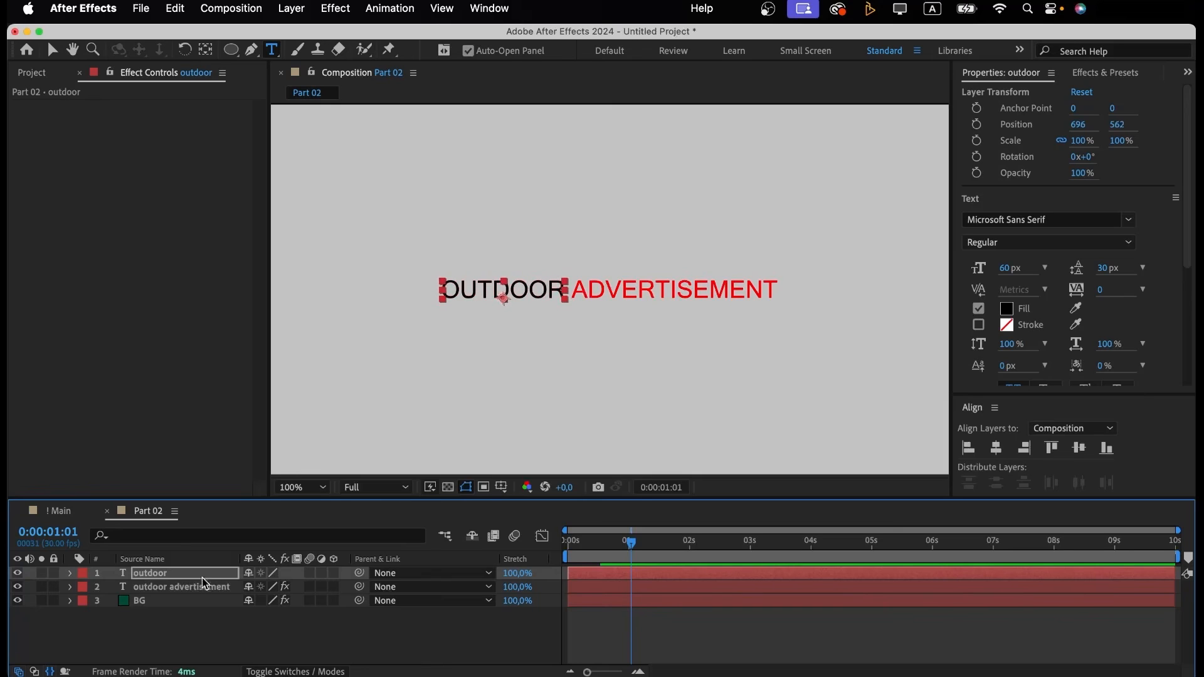
Add a separate text layer reading "advertisement" above the red reference text.
left_click(190, 632)
left_click(668, 215)
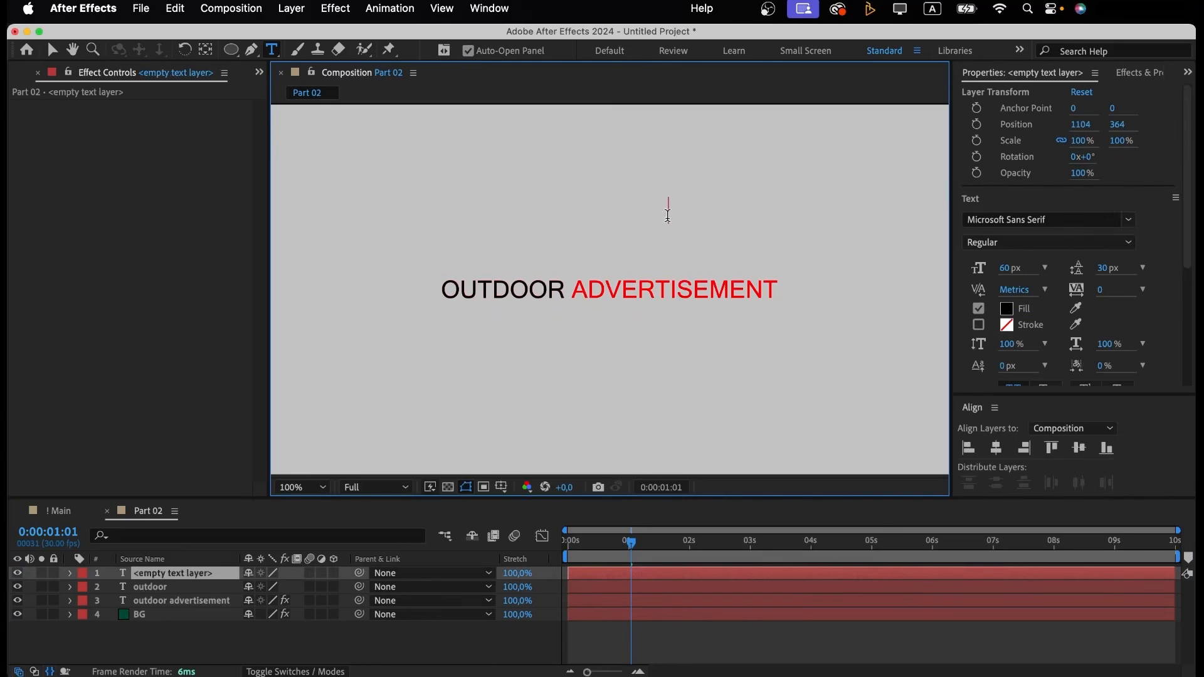
type("advertisem")
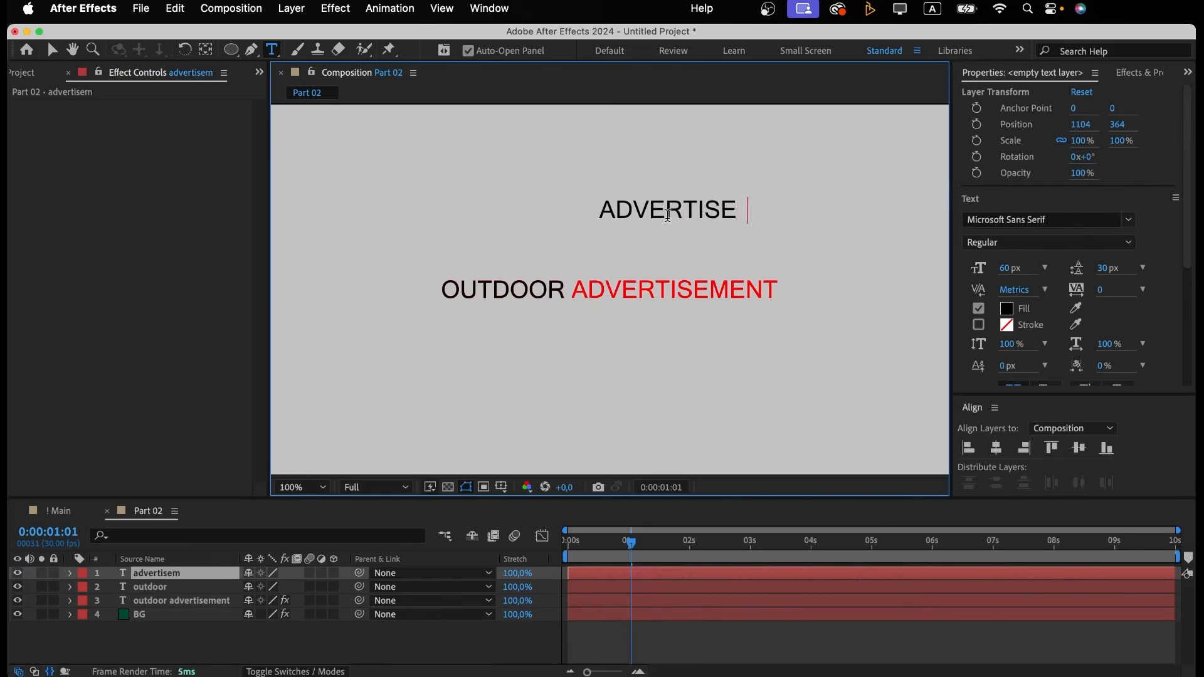
type("nt")
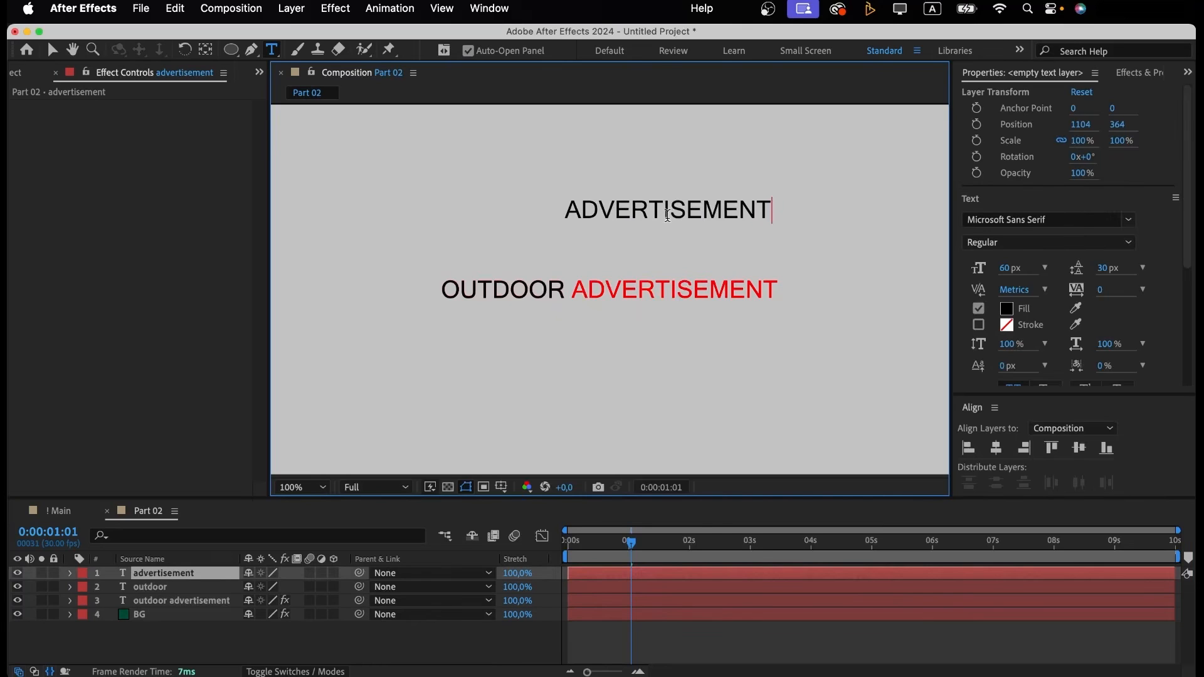
Nudge the "advertisement" text layer to position 1120, 562 so it exactly covers the word ADVERTISEMENT in the red reference text.
left_click(209, 580)
key("shift+Down")
key("shift+Down")
key("shift+Down")
key("shift+Down")
key("shift+Down")
key("shift+Down")
key("shift+Down")
key("shift+Down")
key("shift+Down")
key("shift+Down")
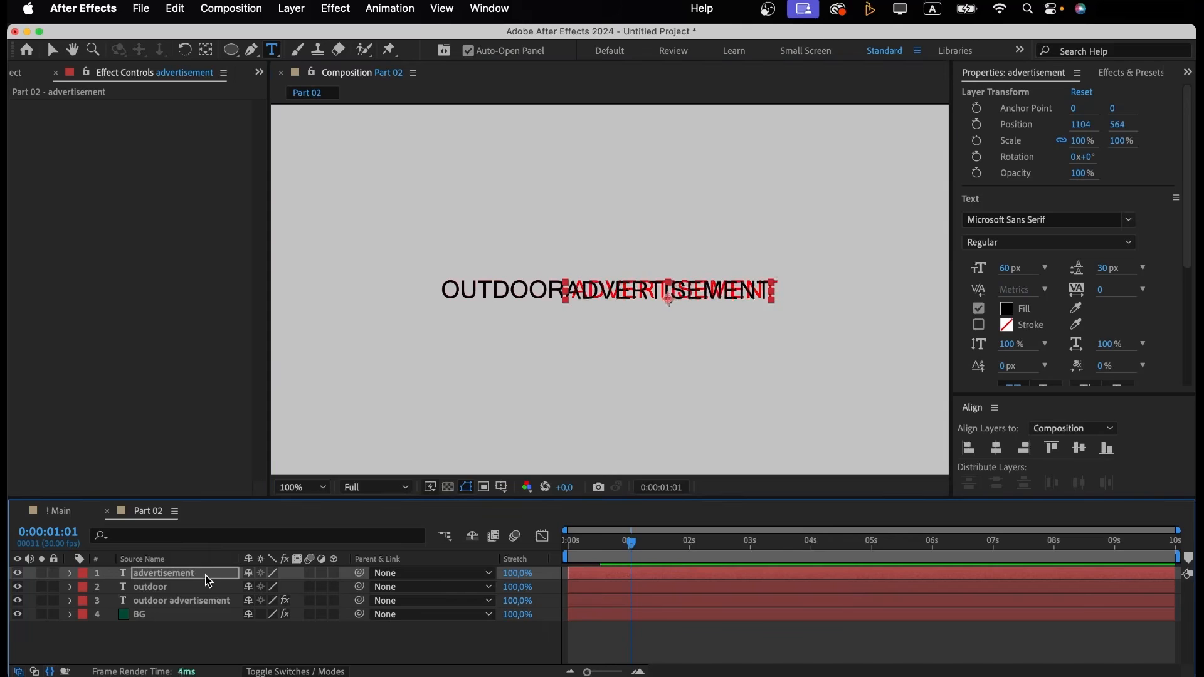
key("Up")
key("Right")
key("Right")
key("Right")
key("Right")
key("Right")
key("Right")
key("Right")
key("Right")
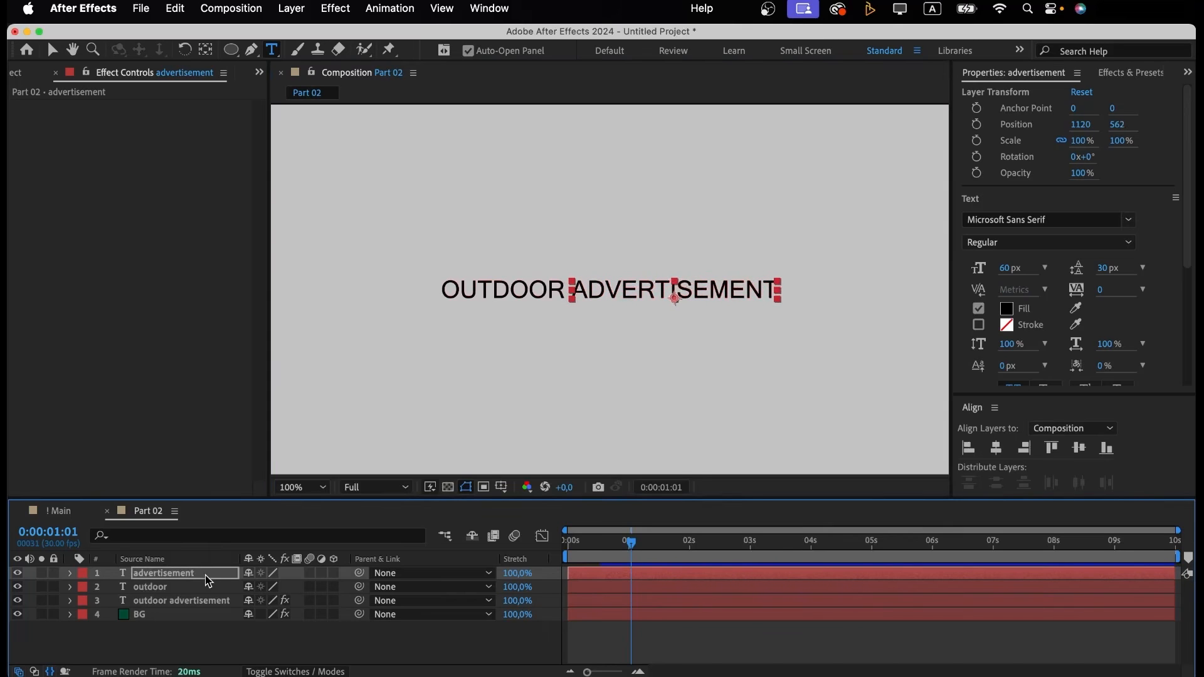
Delete the red "outdoor advertisement" reference text layer.
left_click(201, 625)
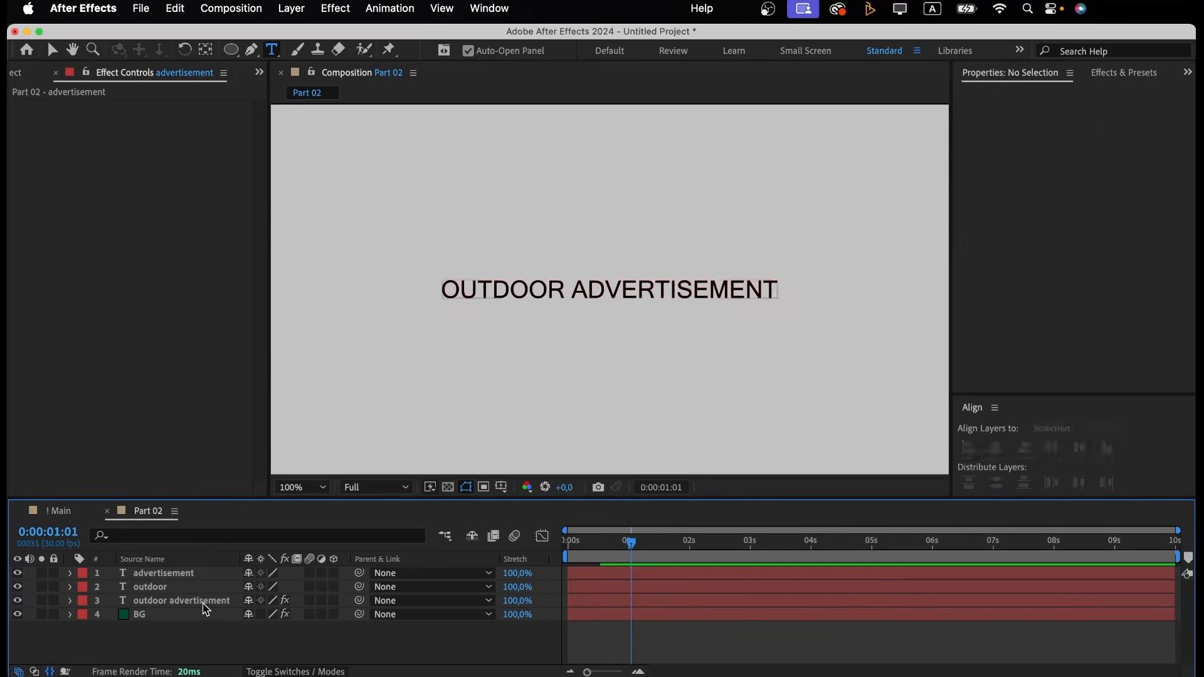
left_click(202, 600)
key("Delete")
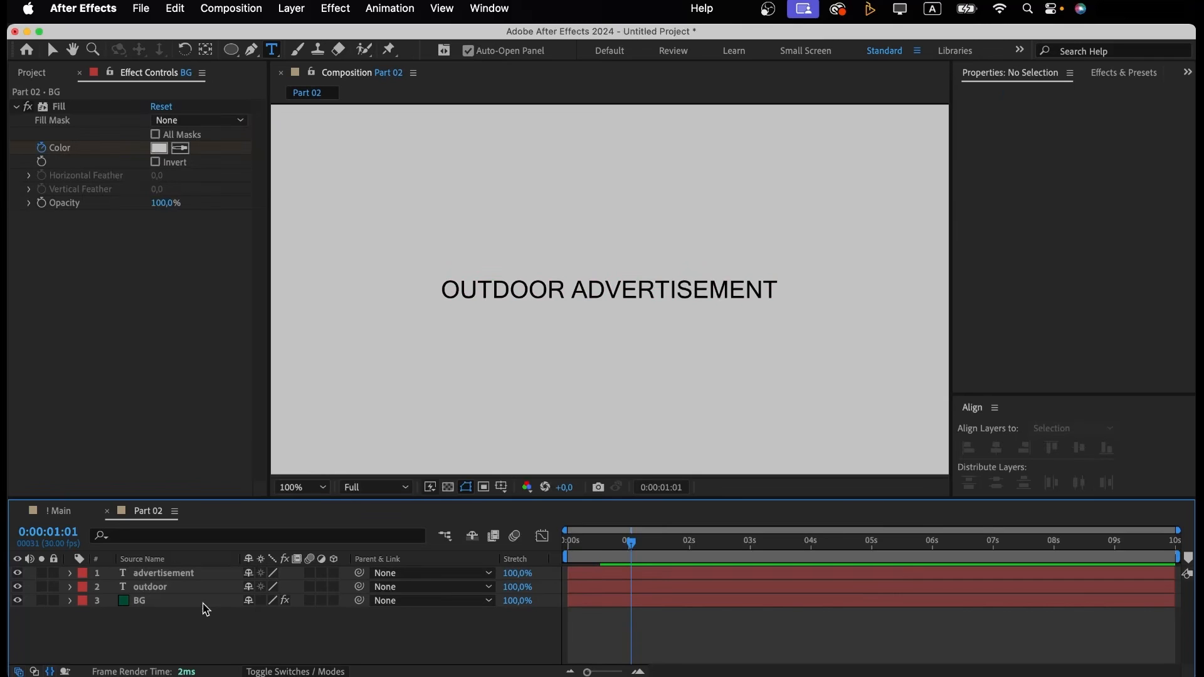
Make the "advertisement" and "outdoor" text layers both start at 0:00:00:02.
left_click(589, 573)
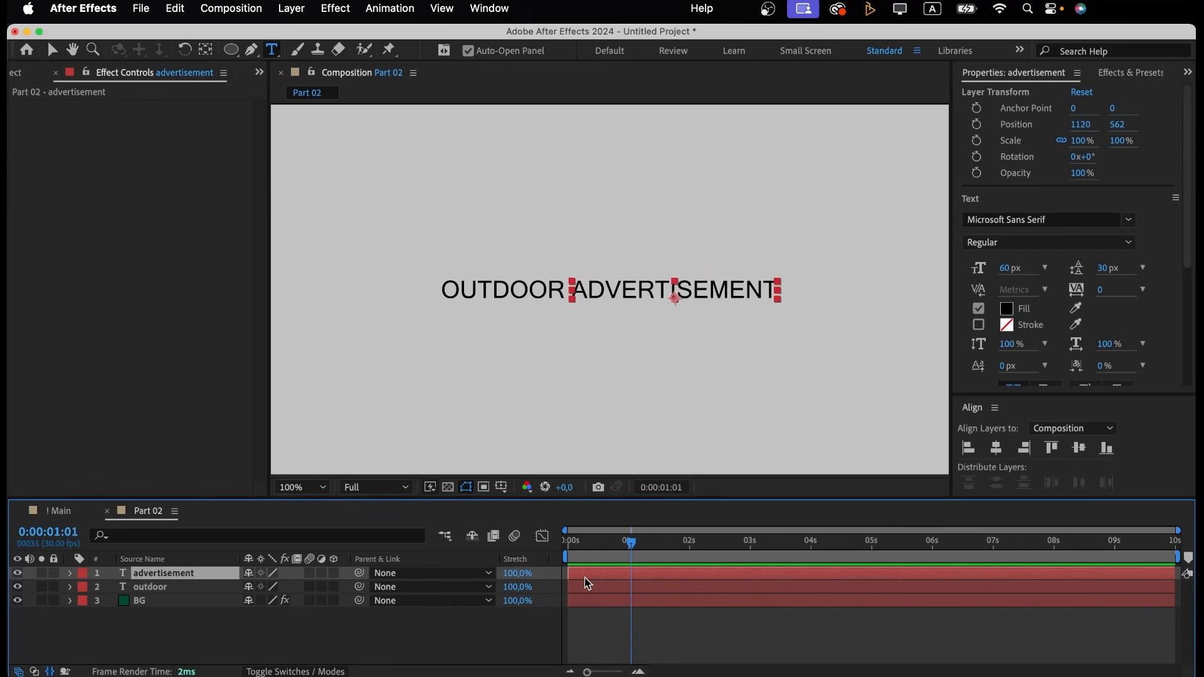
left_click(582, 586, "shift")
key("Home")
key("Page_Down")
key("Page_Down")
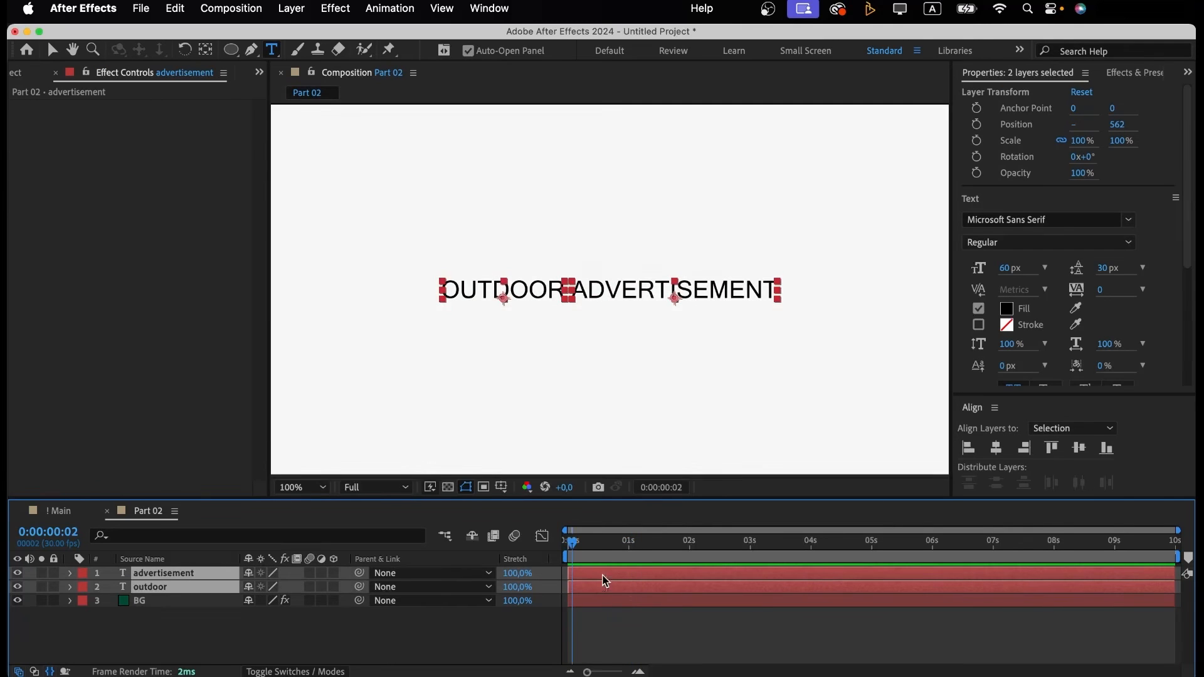
key("bracketleft")
Add Position keyframes to both text layers at 0:00:00:02 and 0:00:00:17.
key("p")
left_click(110, 588)
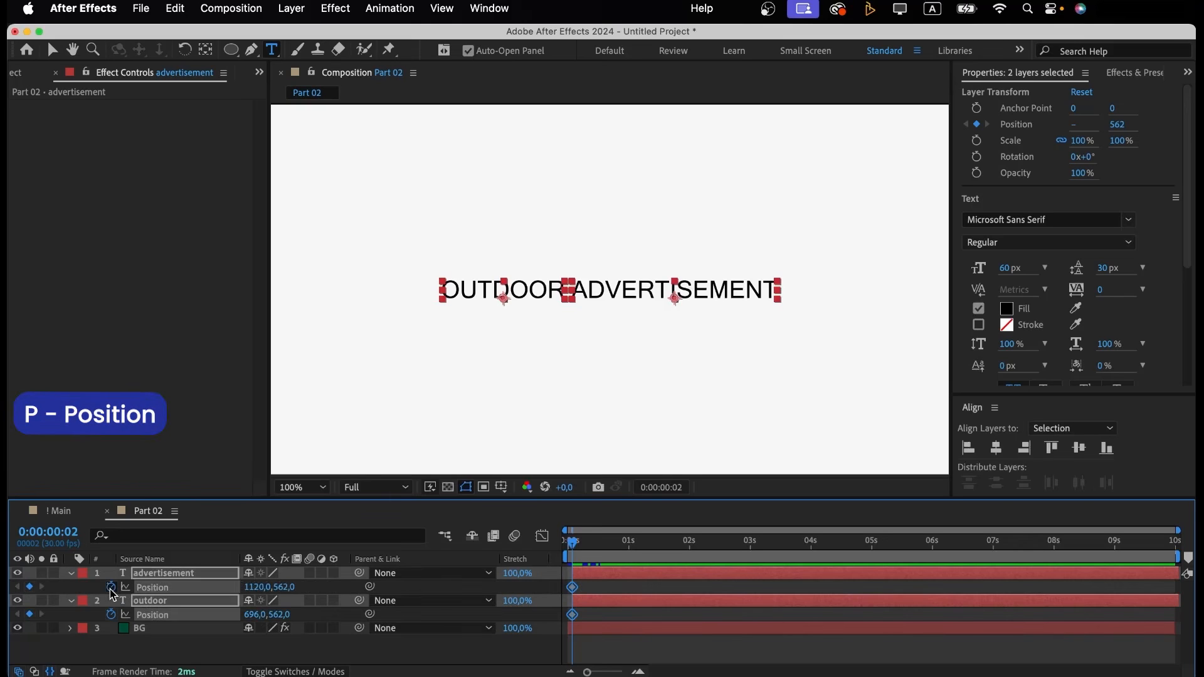
left_click_drag(617, 543, 606, 553)
left_click_drag(587, 672, 614, 672)
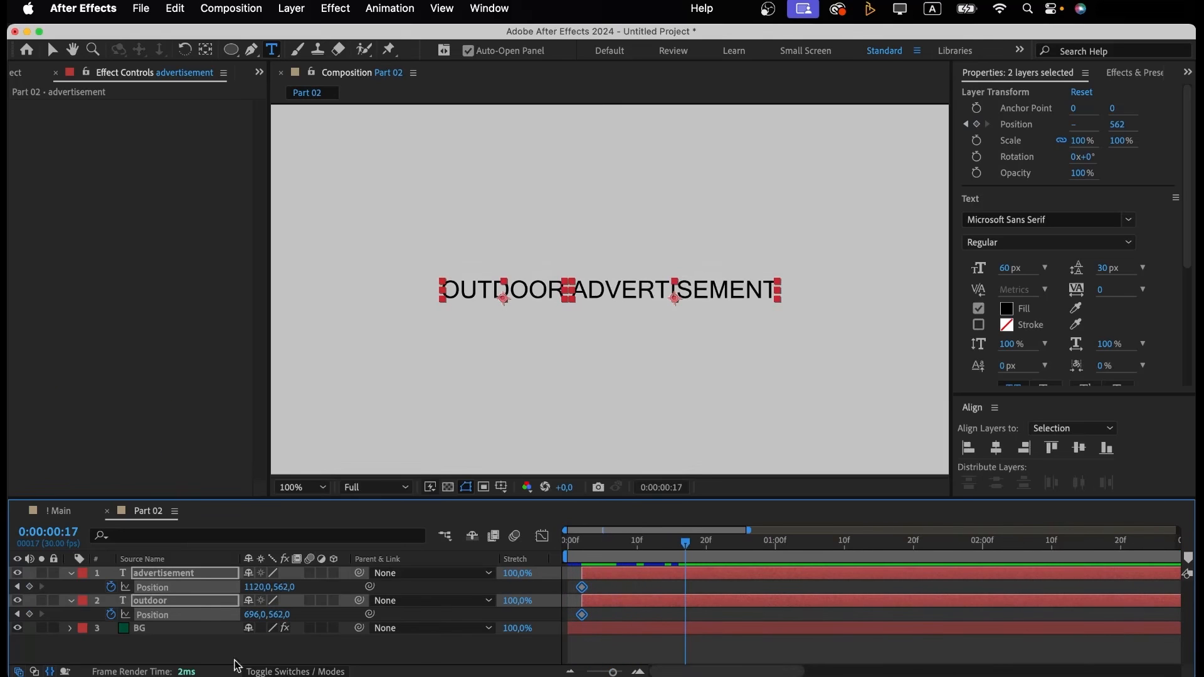
left_click(29, 586)
left_click_drag(585, 543, 583, 556)
Move both text layers down to Y position 622 at 0:00:00:02 and scrub through the upward move.
left_click(216, 604)
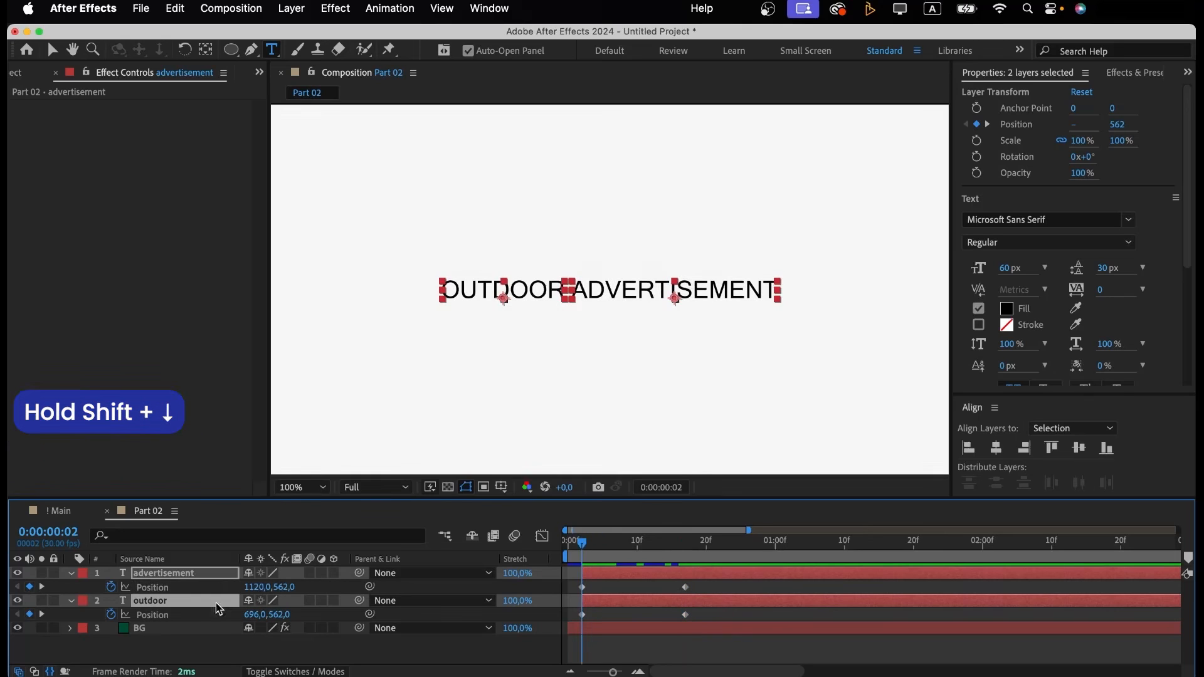
left_click(213, 577, "shift")
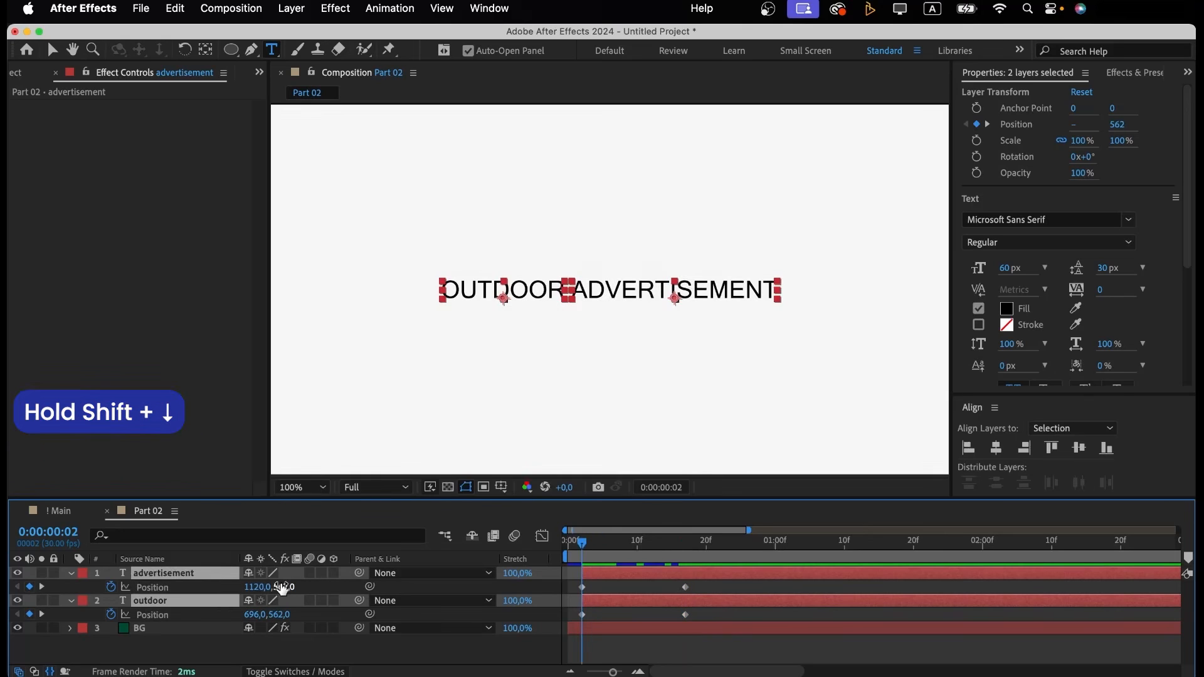
key("shift+Down")
key("shift+Down")
key("shift+Down")
key("shift+Down")
key("shift+Down")
key("shift+Down")
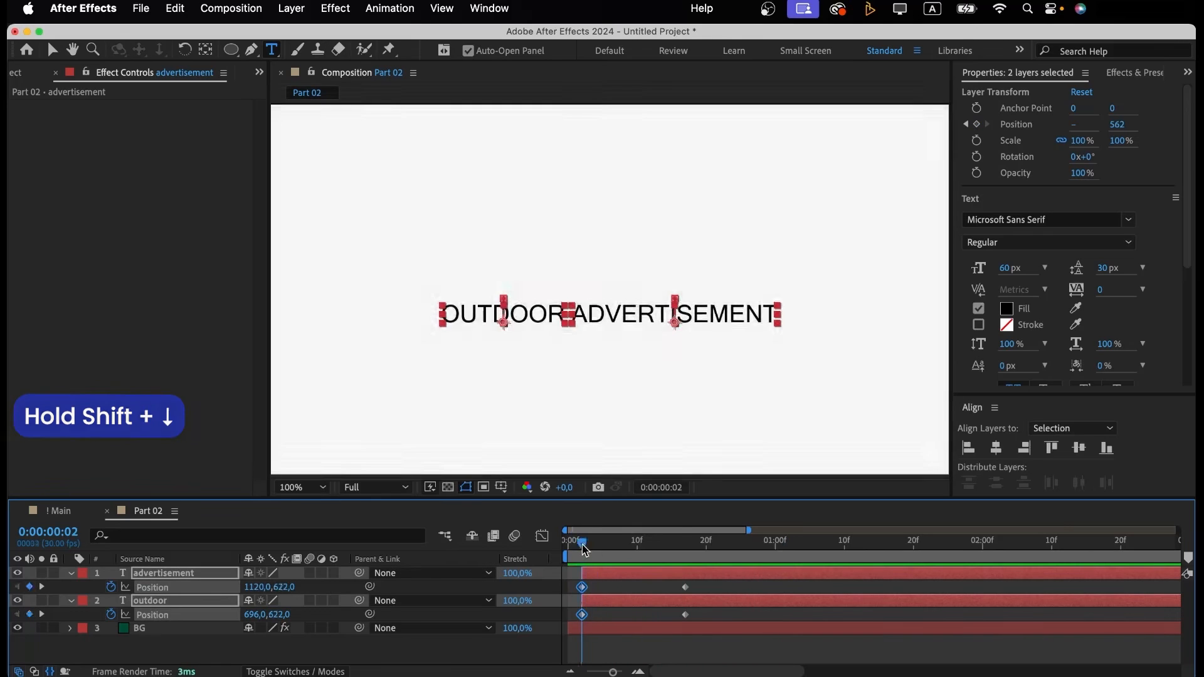
left_click(643, 540)
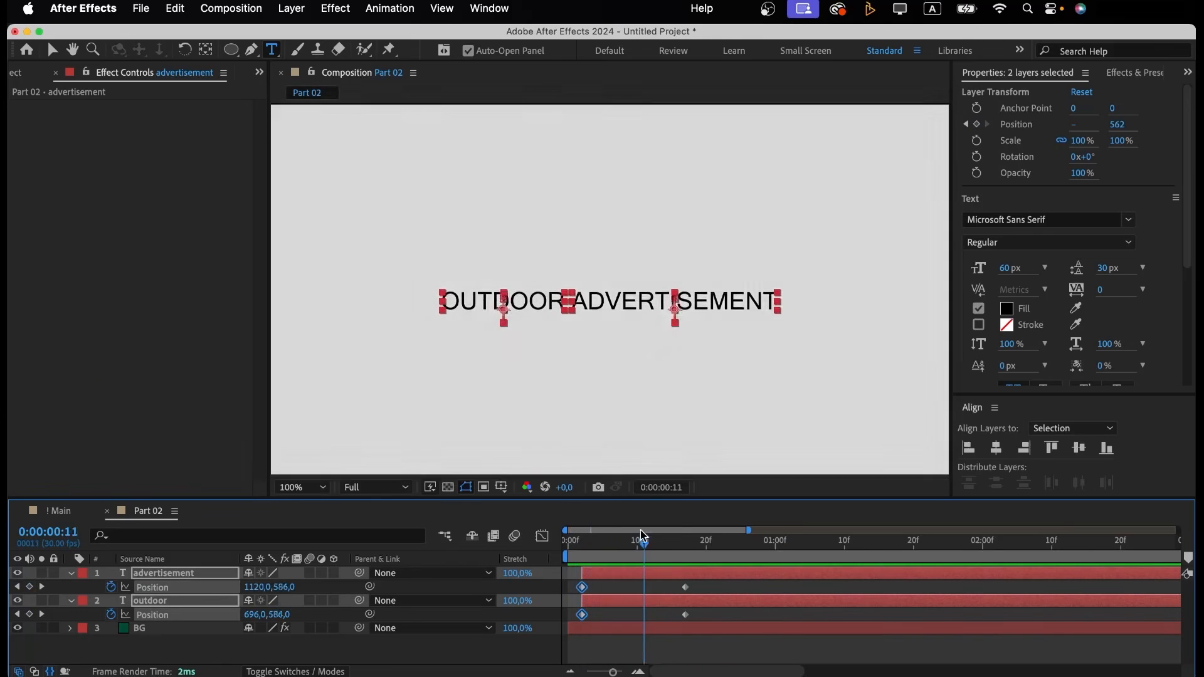
left_click_drag(643, 539, 582, 541)
Add Opacity keyframes of 0% to both text layers at 0:00:00:02.
key("shift+t")
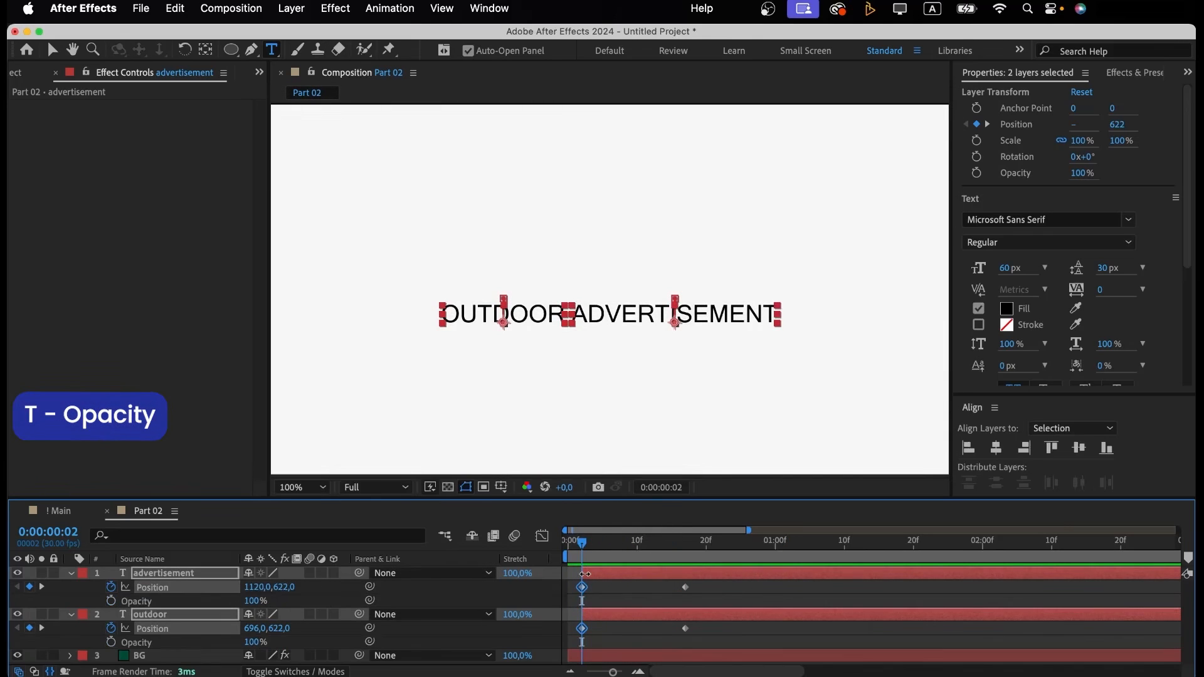
left_click(111, 601)
left_click(253, 600)
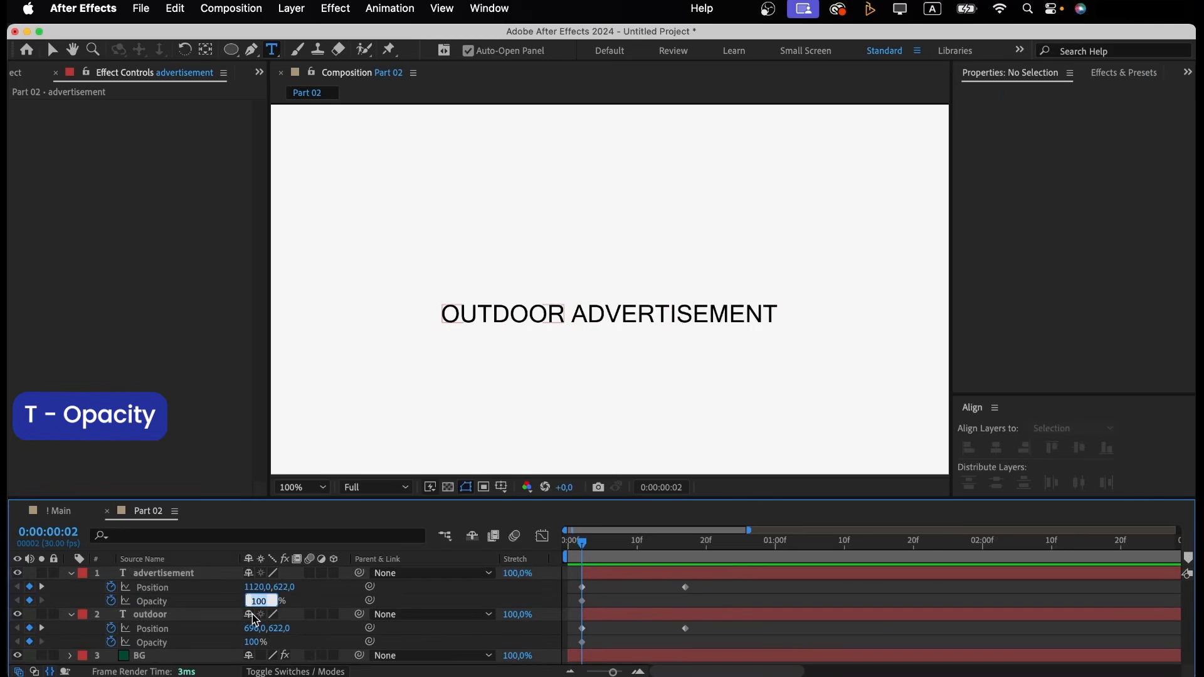
left_click(183, 592)
left_click(150, 615, "shift")
left_click(259, 601)
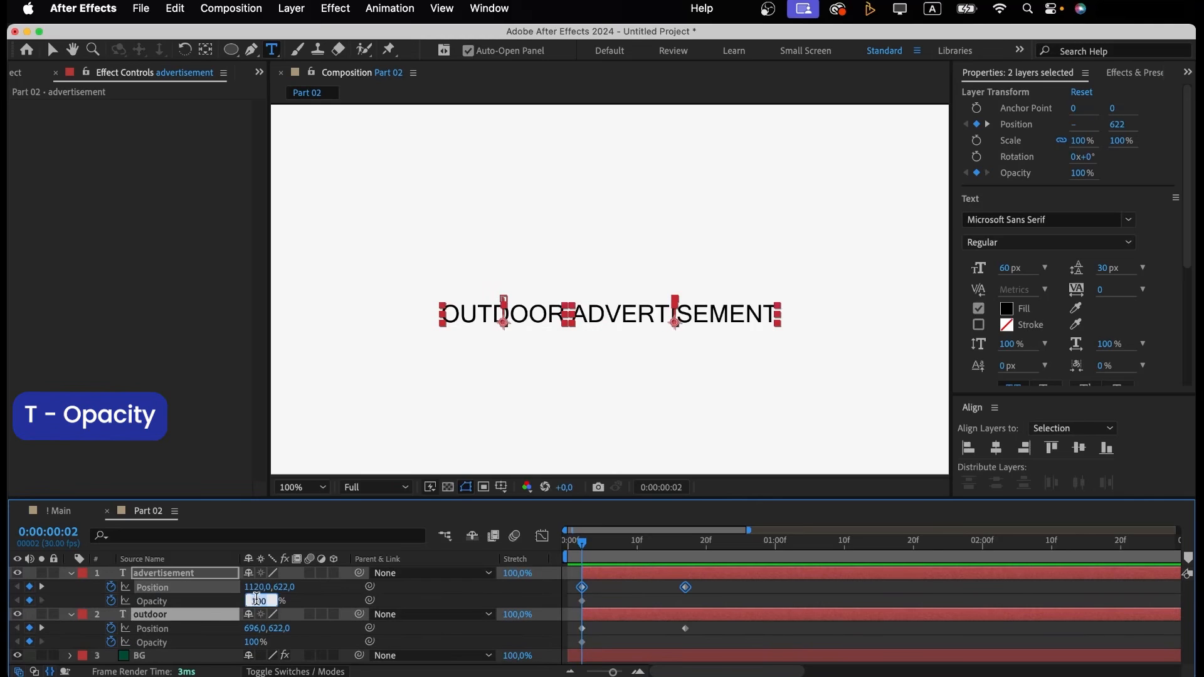
type("0")
key("Return")
Set the opacity of both text layers to 100% at 0:00:00:17.
left_click_drag(709, 549, 686, 550)
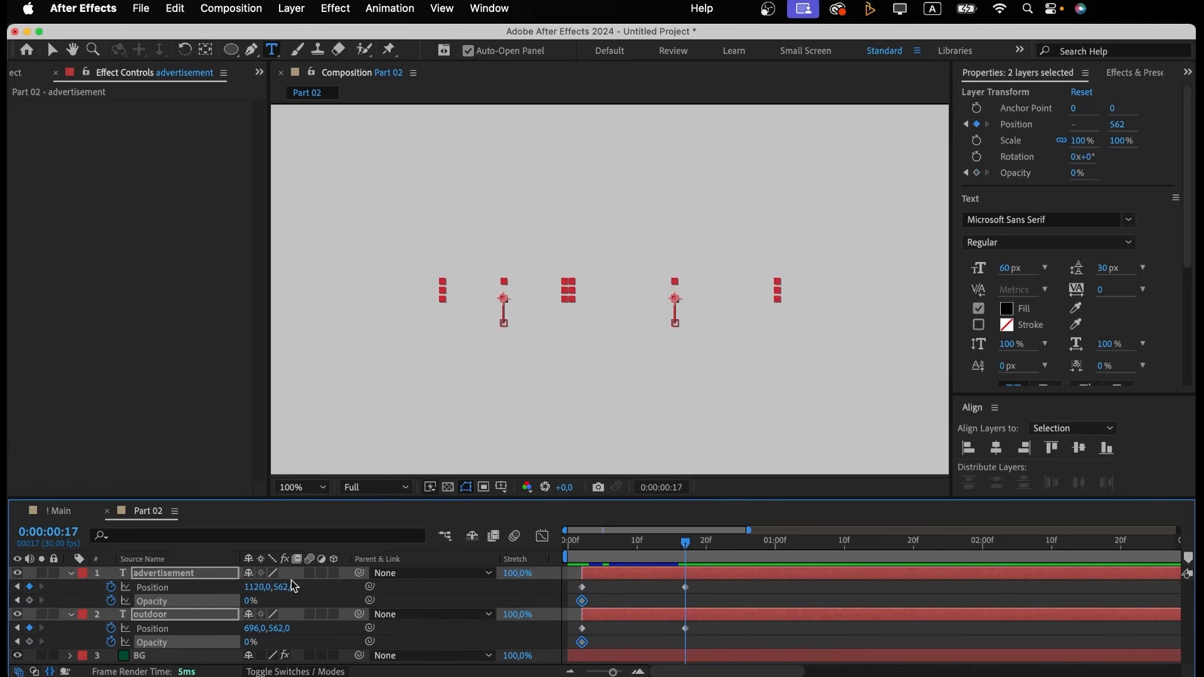
left_click(253, 600)
type("100")
key("Return")
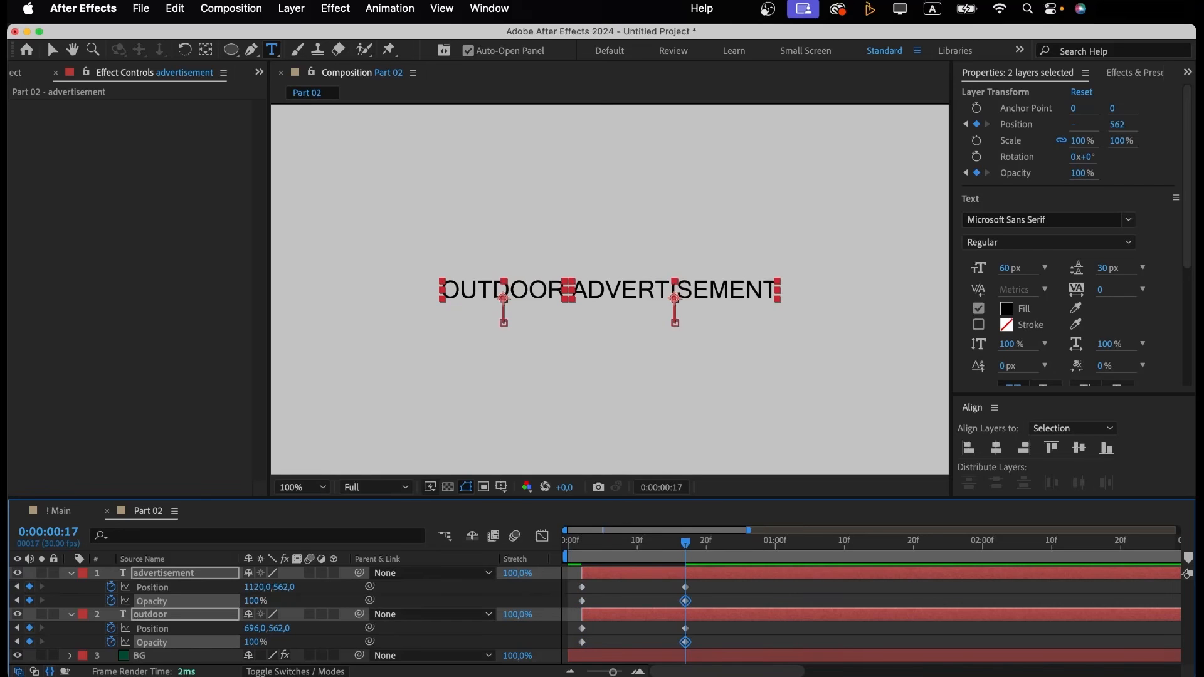
left_click(648, 596)
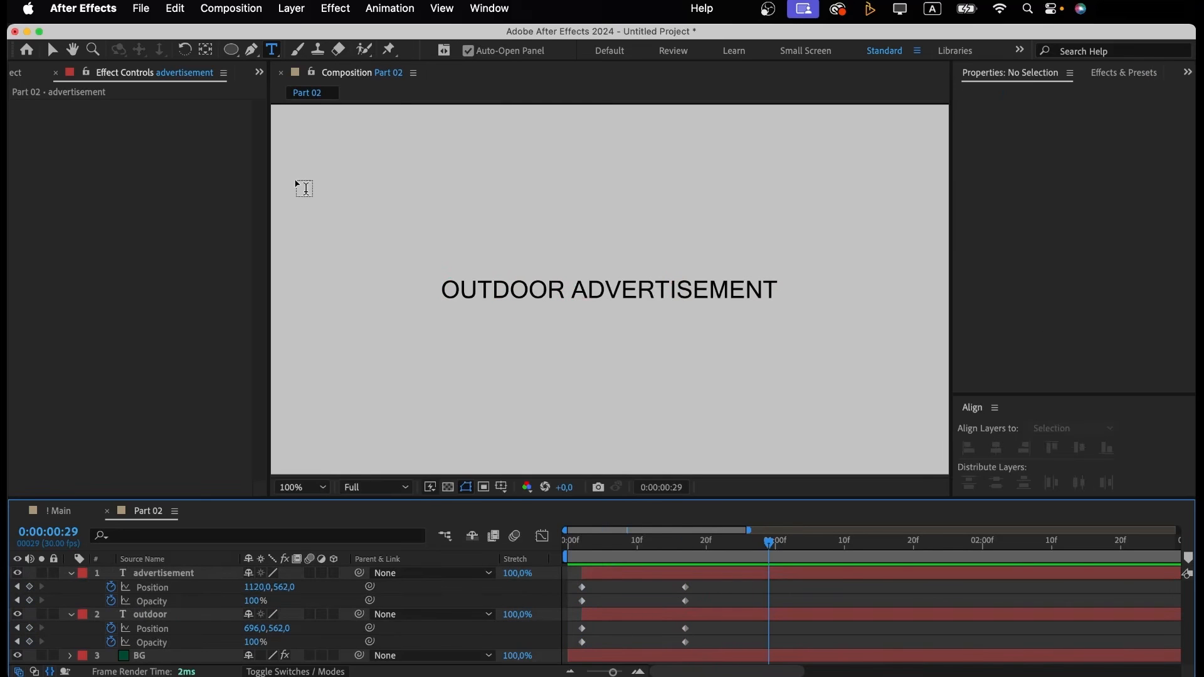
Choose the Rounded Rectangle tool and set its fill to solid dark green 004930.
mouse_move(229, 55)
left_mouse_down()
mouse_move(261, 50)
mouse_move(266, 68)
left_mouse_up()
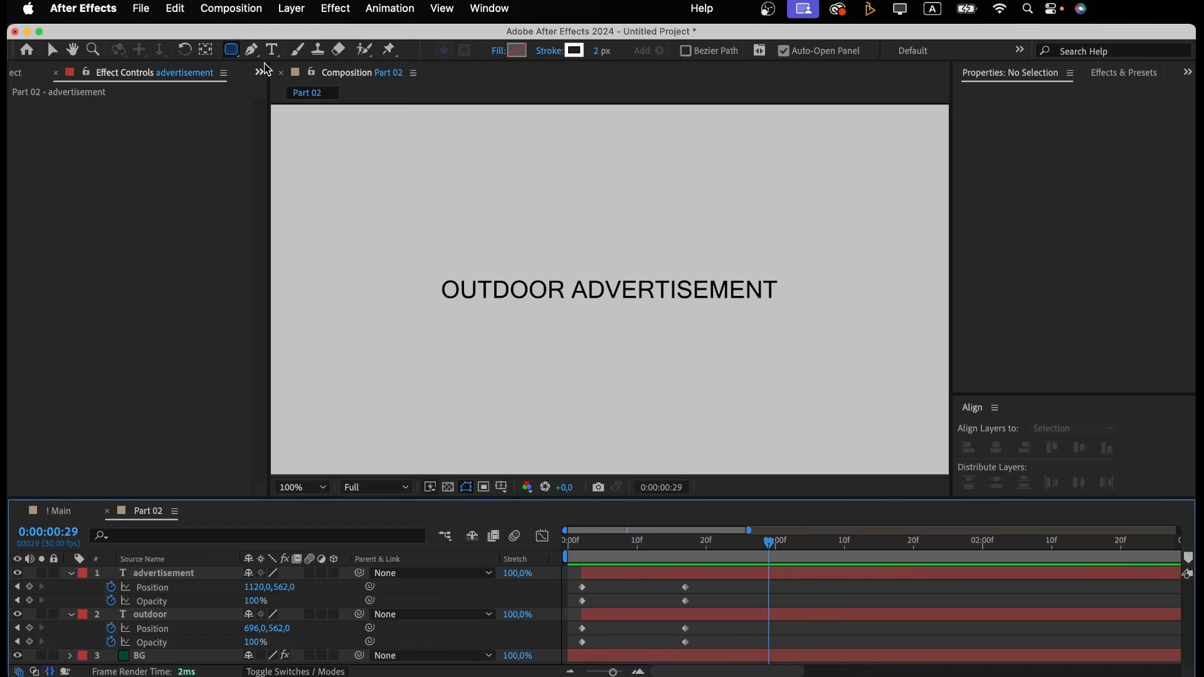
left_click(574, 50)
left_click(908, 289)
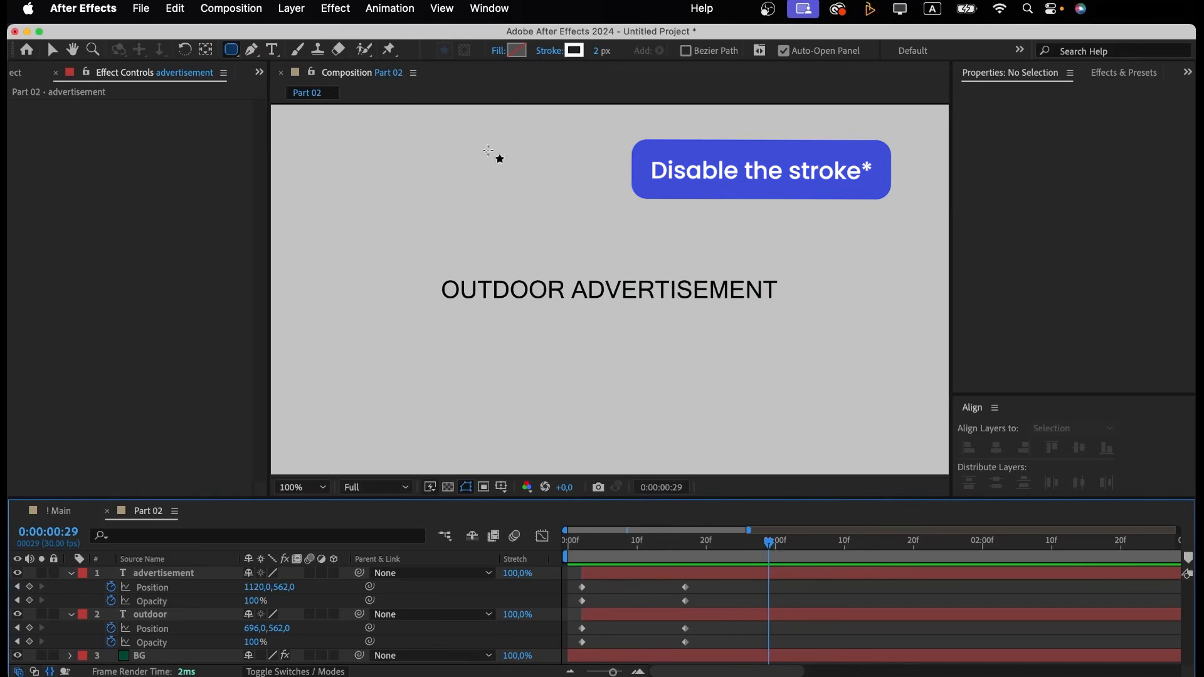
left_click(519, 52)
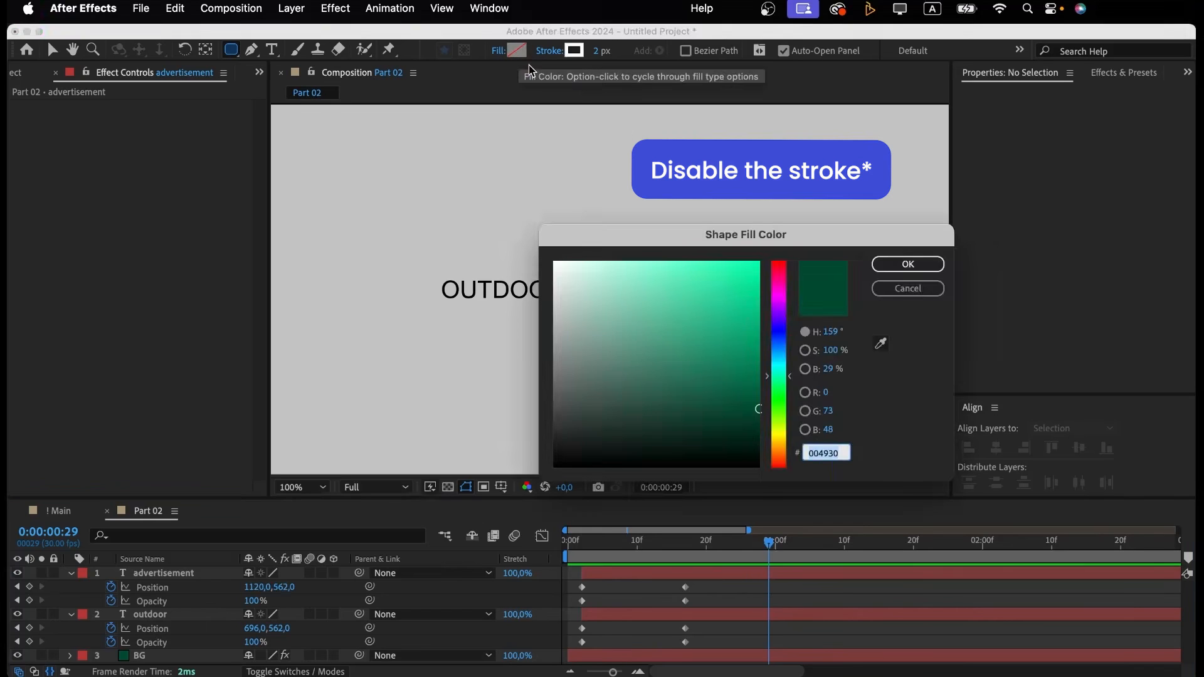
left_click(908, 264)
Draw a rounded rectangle about 494 by 600 px over the text and center it in the composition.
left_click_drag(510, 177, 710, 418)
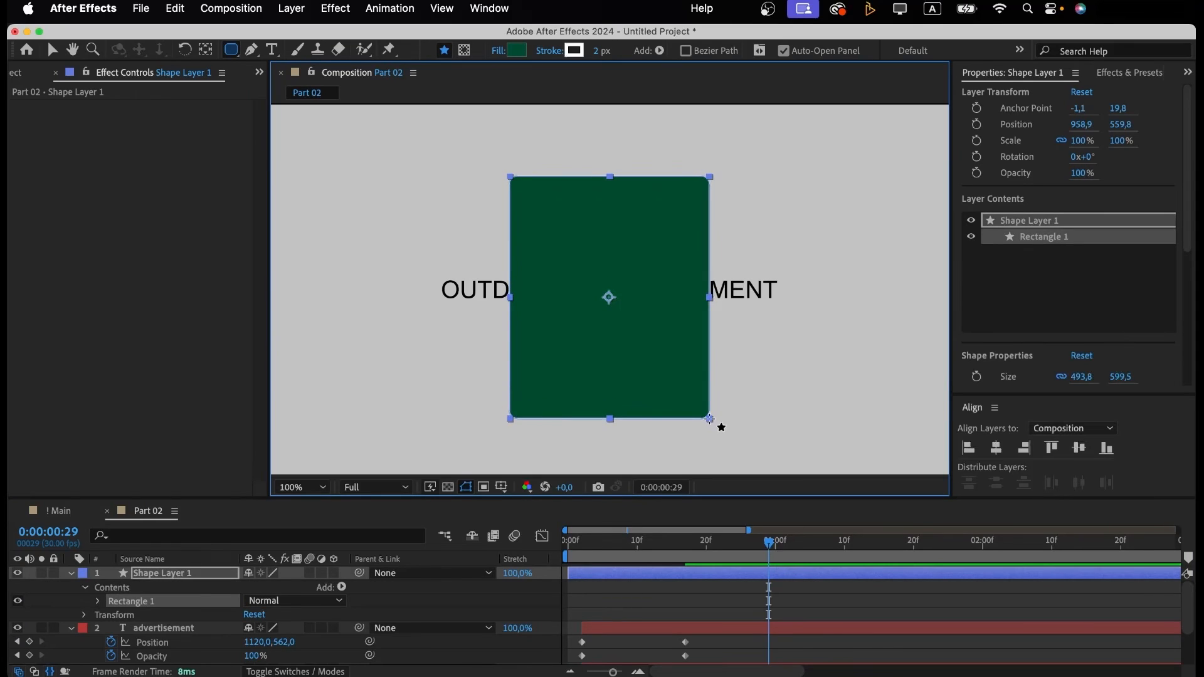
left_click(996, 447)
left_click(1078, 448)
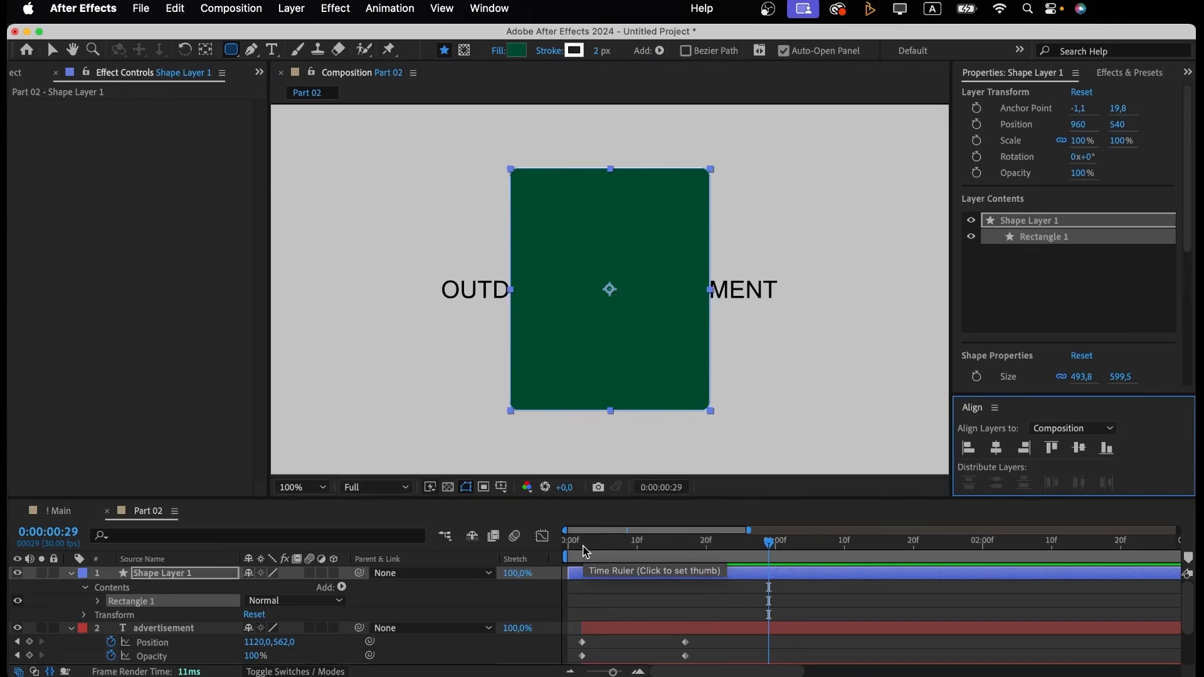
Make the rectangle's shape layer start at 0:00:01:00 and change its label color to green.
left_click(775, 540)
left_click(588, 577)
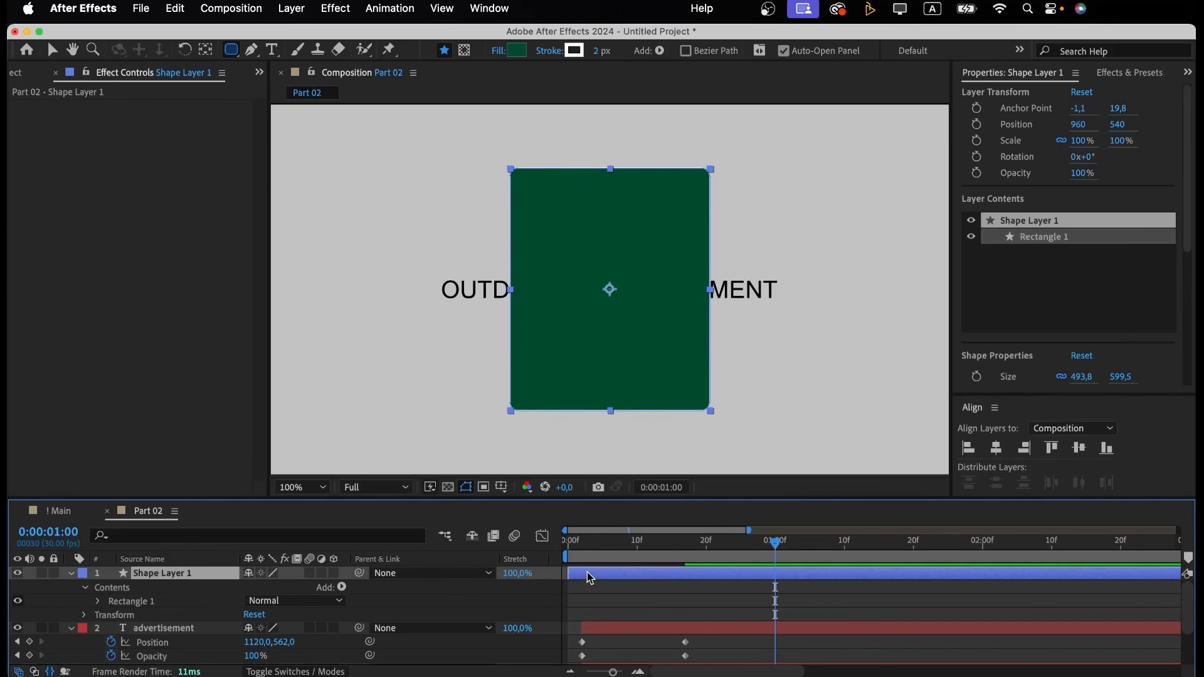
left_click_drag(588, 577, 795, 577)
left_click(83, 573)
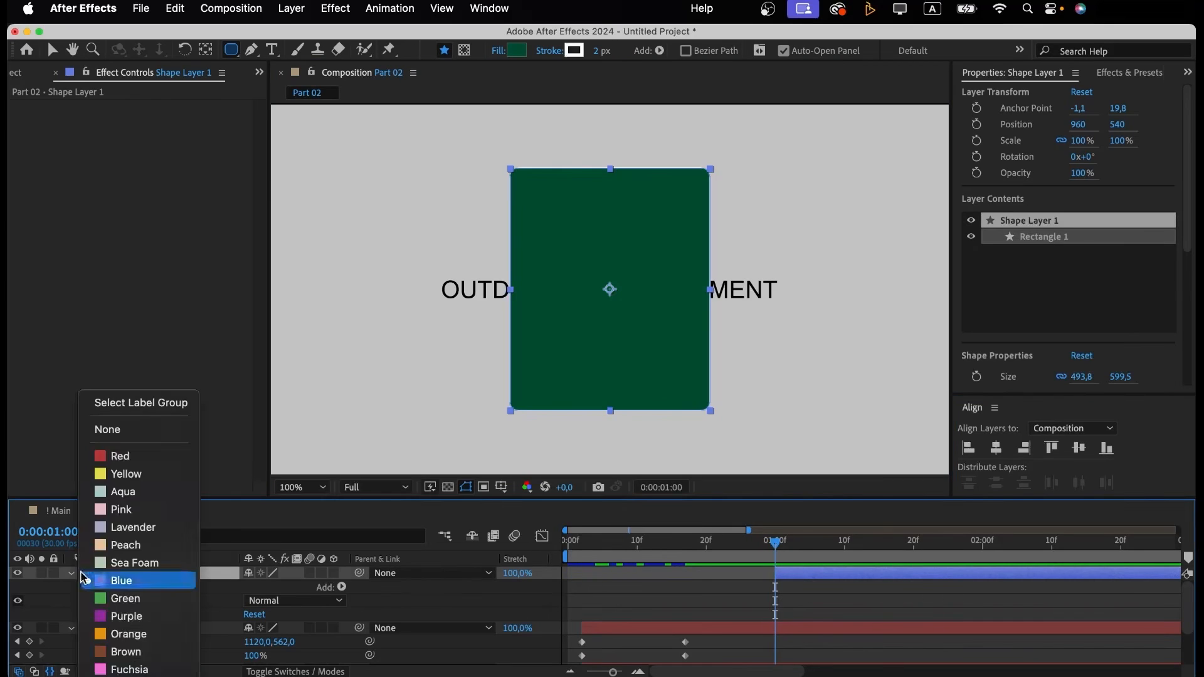
left_click(121, 596)
Add a Scale keyframe of 0% to the rectangle's shape layer at 0:00:01:00.
scroll(763, 602, "right", 5)
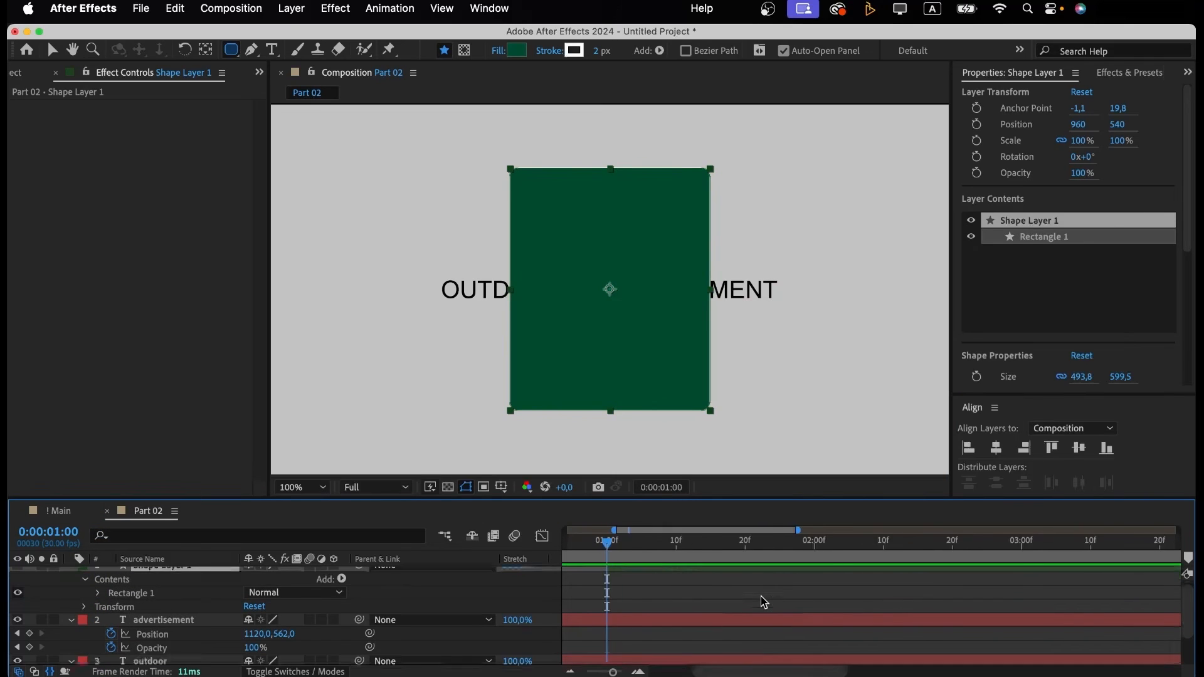
key("s")
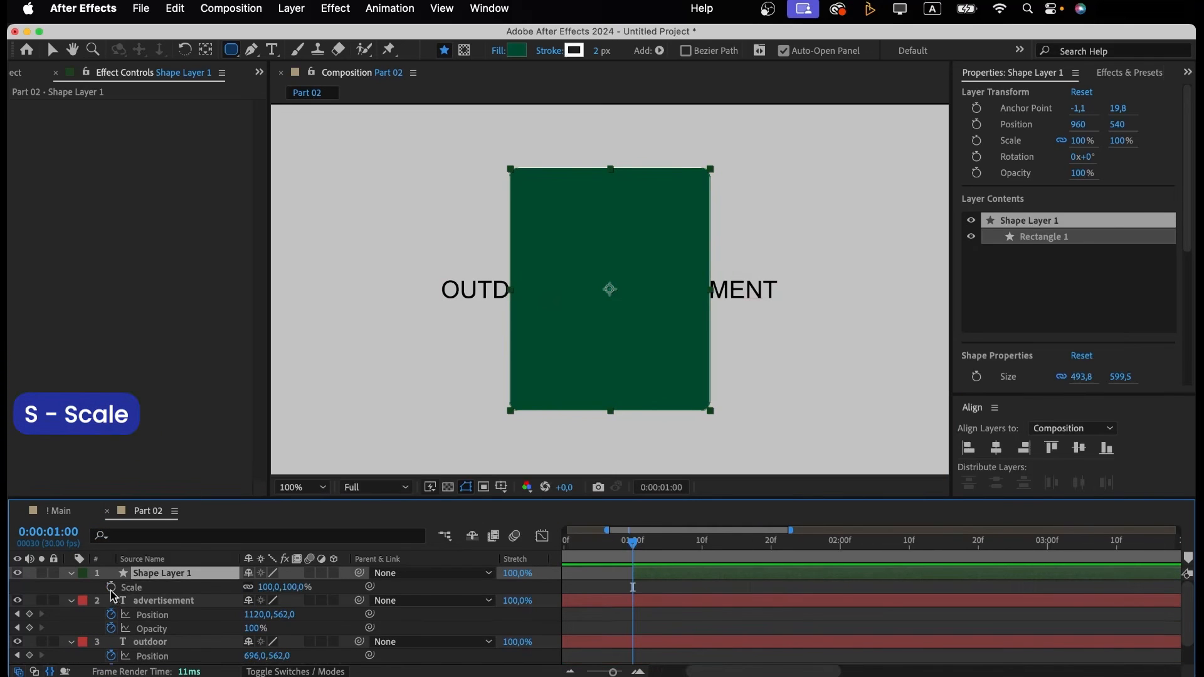
left_click(111, 587)
left_click(275, 587)
type("0")
key("Return")
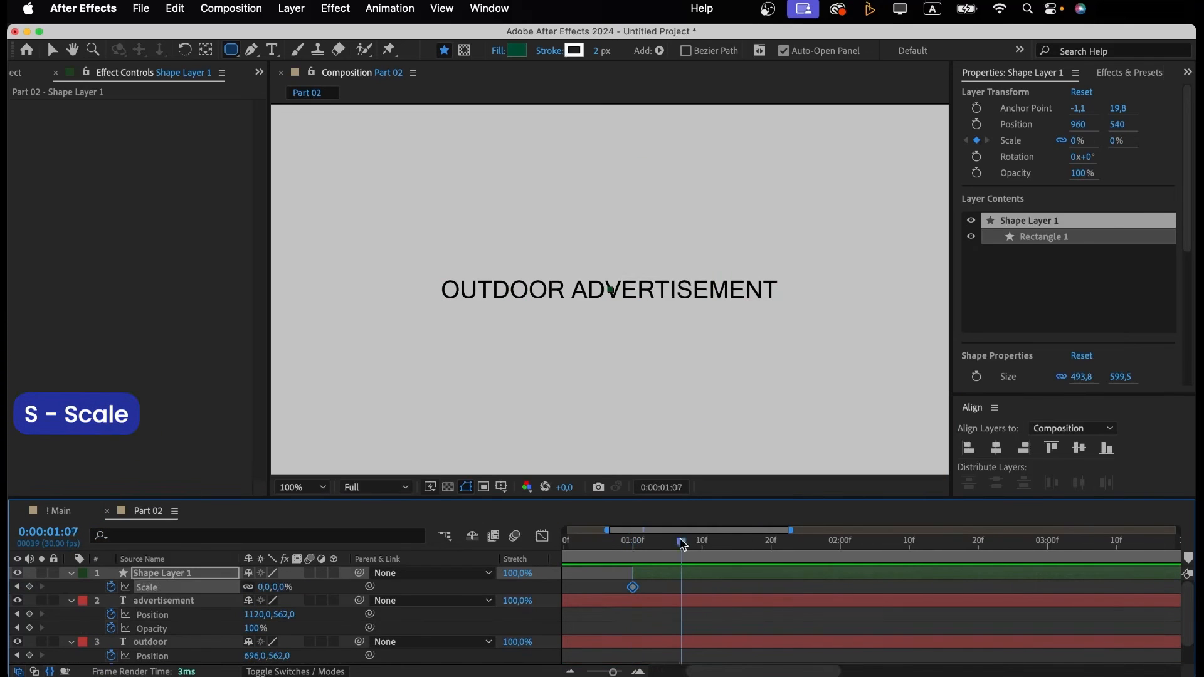
Set the rectangle's scale to 100% at 0:00:01:13.
left_click_drag(681, 542, 724, 543)
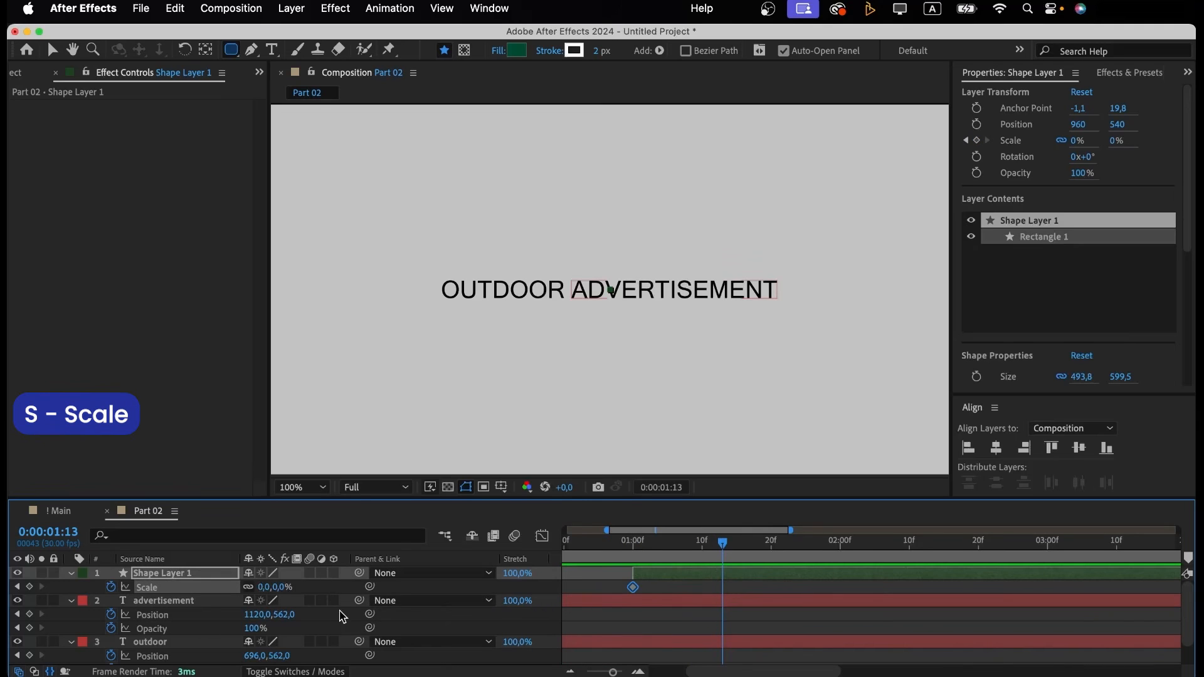
left_click(265, 587)
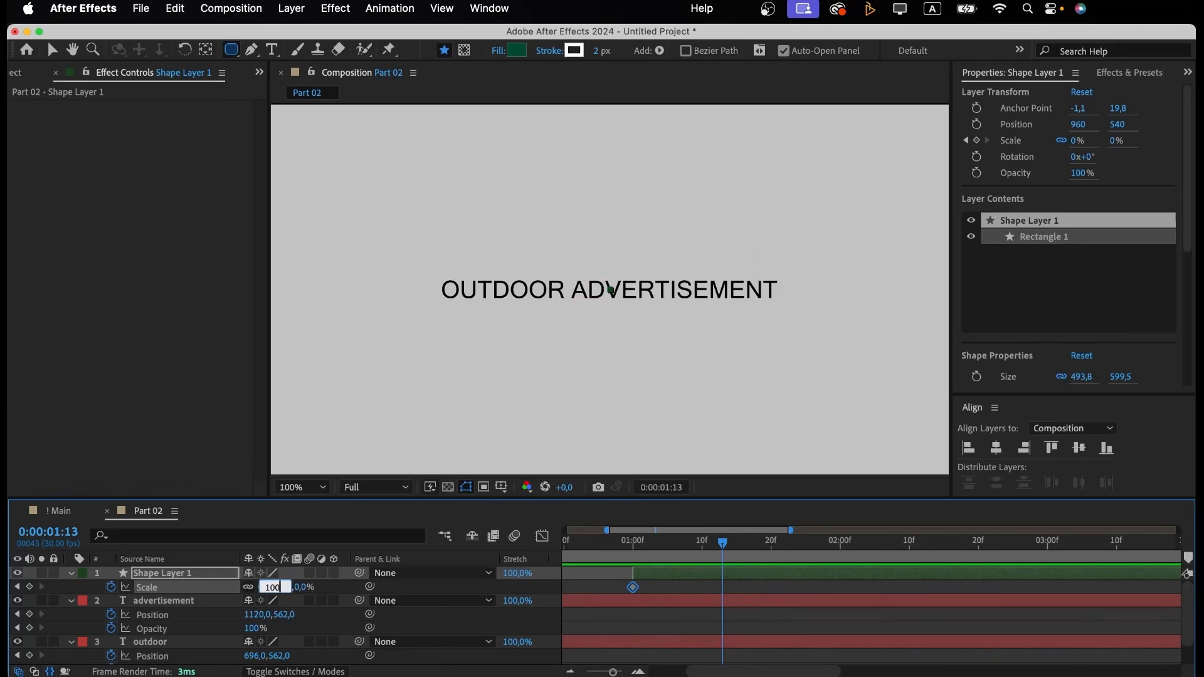
type("100")
key("Return")
Apply Easy Ease to both Scale keyframes of the rectangle and show their speed curve in the Graph Editor.
left_click_drag(750, 596, 613, 589)
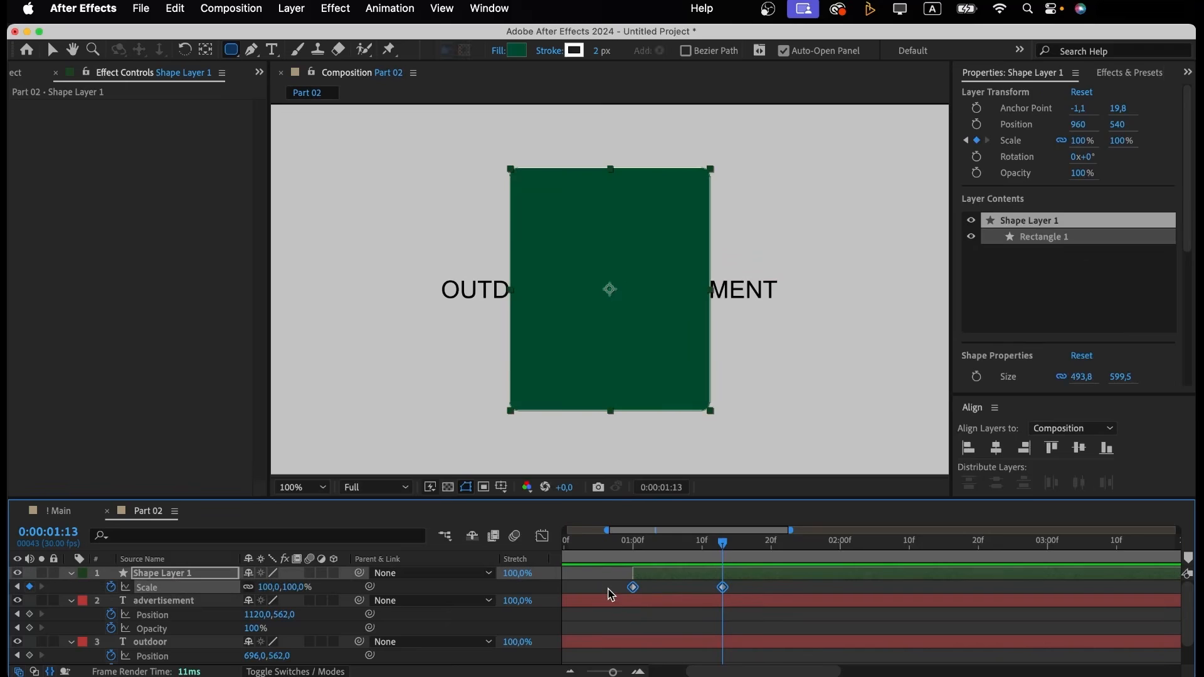
key("F9")
left_click(542, 536)
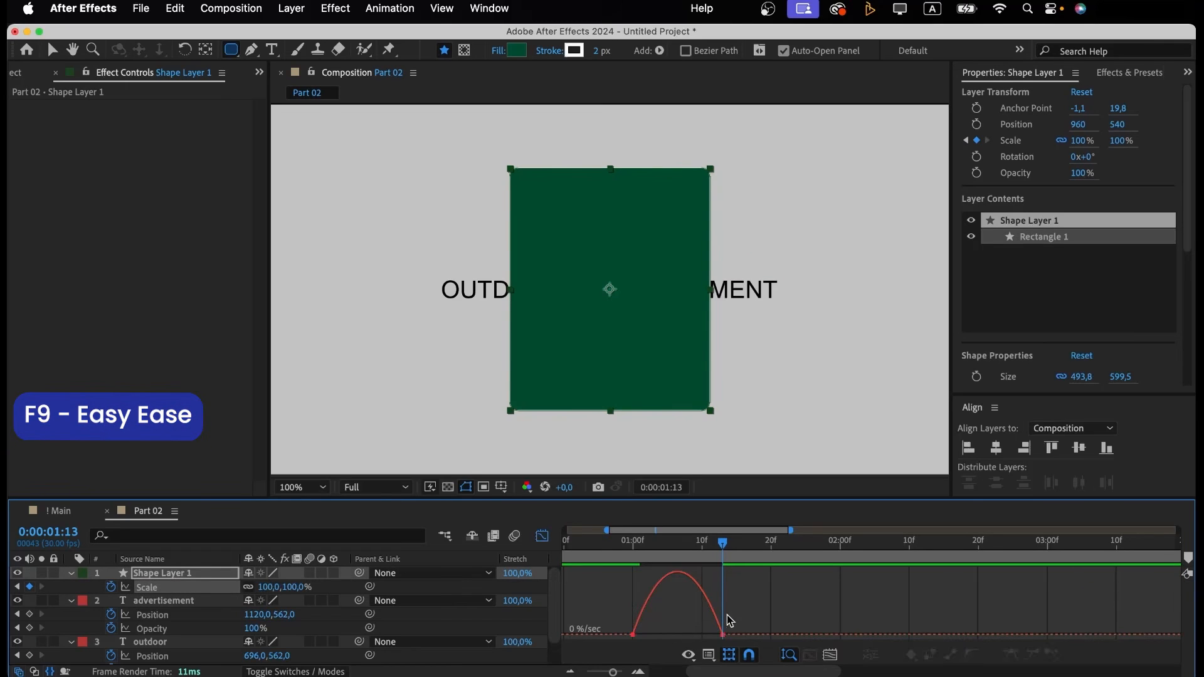
Lengthen the easing into the rectangle's last Scale keyframe on the speed curve, leave the Graph Editor and preview the animation.
left_click_drag(708, 635, 658, 639)
left_click(627, 543)
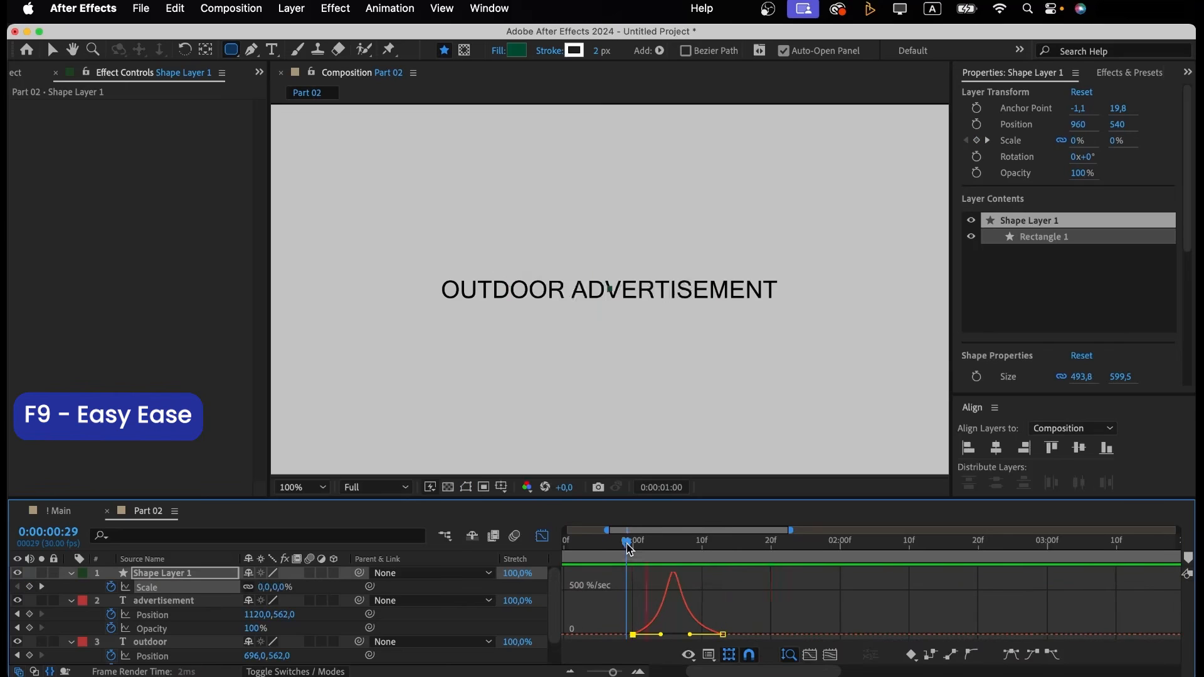
left_click(542, 537)
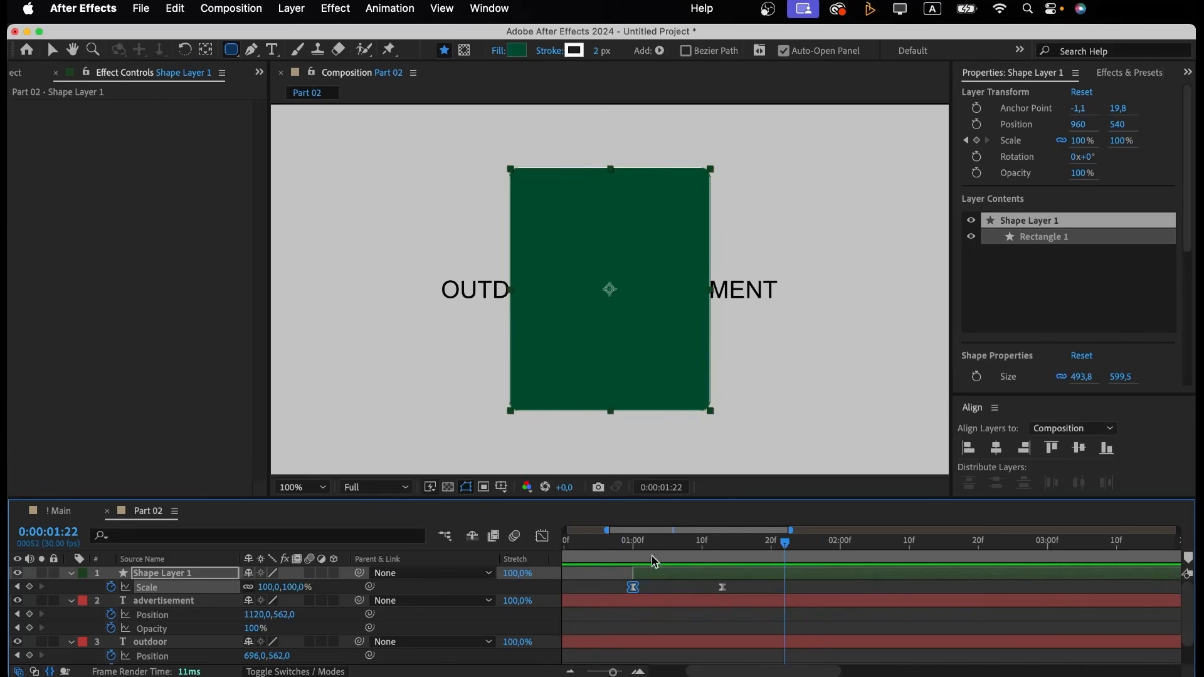
left_click(697, 551)
left_click(629, 543)
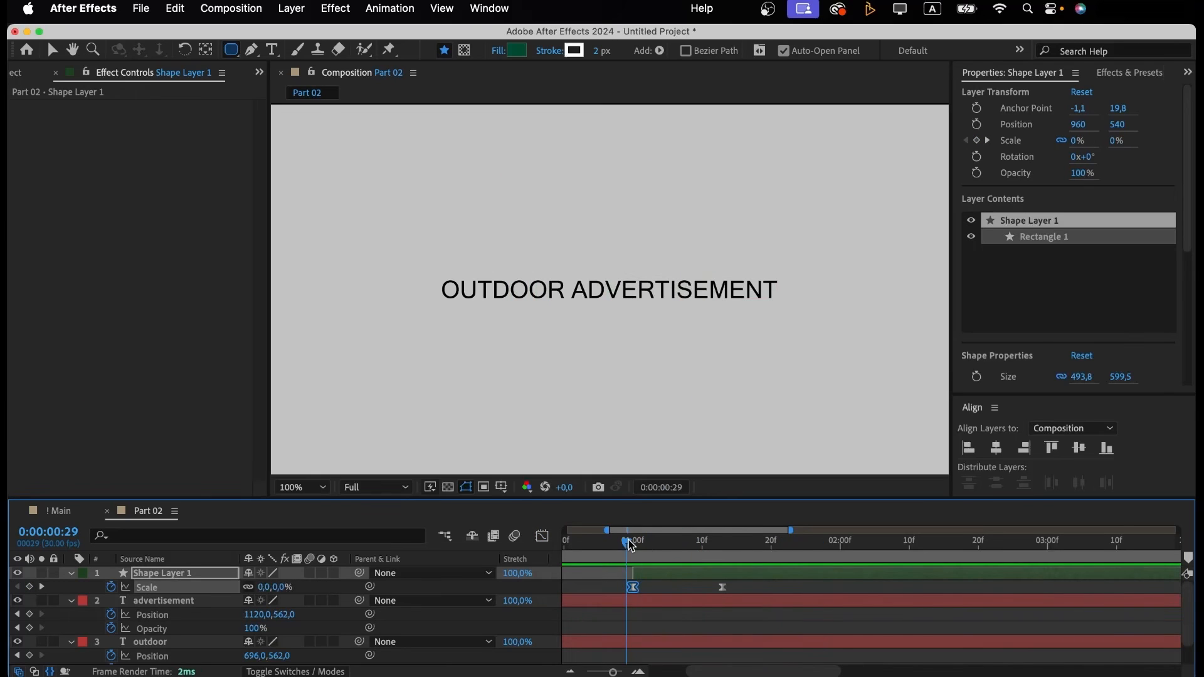
key("space")
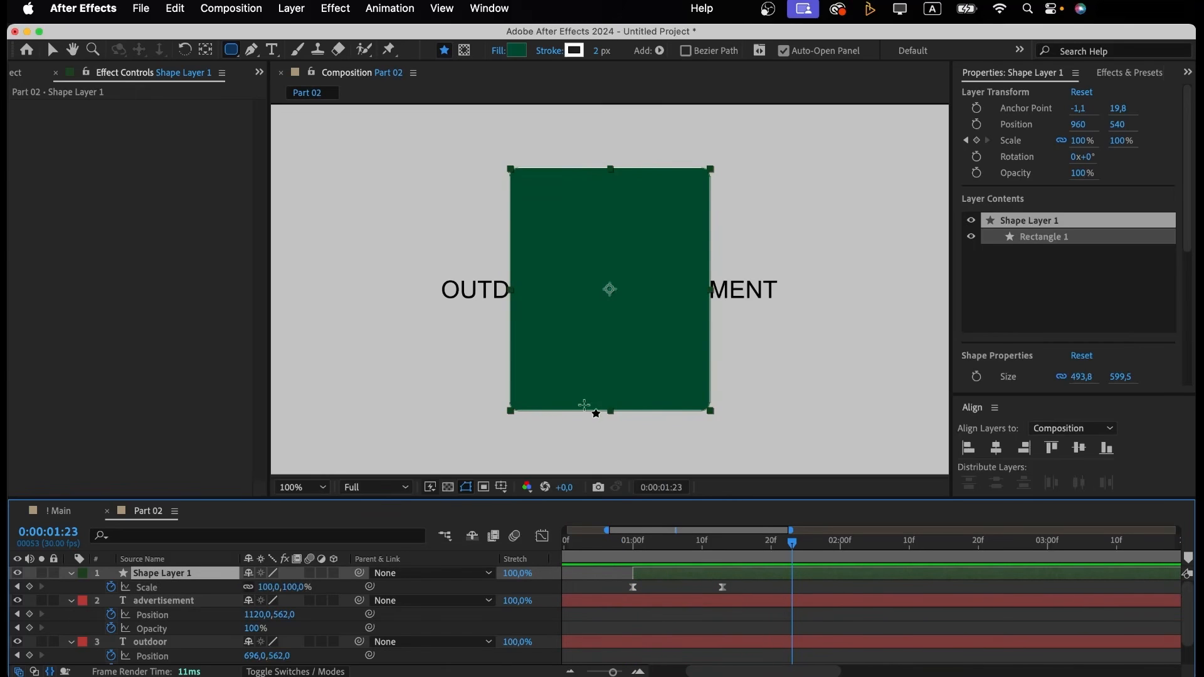
Move the green rectangle horizontally to position 856, 540, between the words OUTDOOR and ADVERTISEMENT, and preview its scaling.
key("v")
left_click(660, 544)
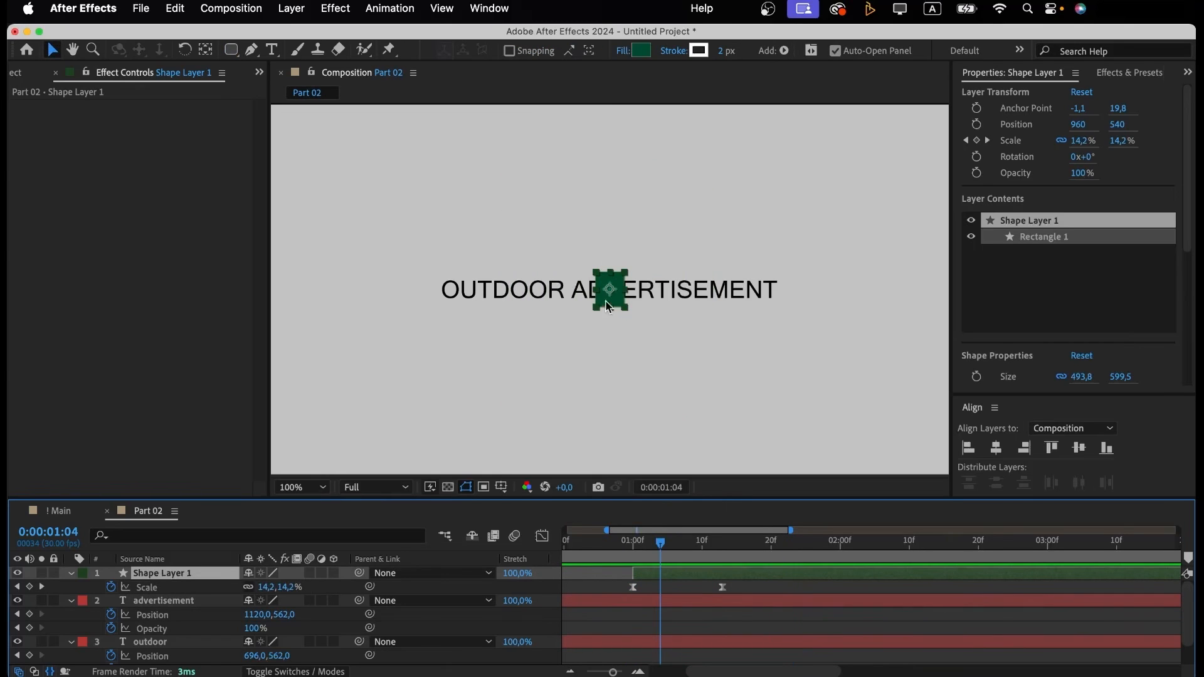
key("shift+Left")
key("shift+Left")
key("shift+Left")
key("shift+Left")
key("shift+Left")
key("shift+Left")
key("shift+Left")
key("shift+Left")
key("shift+Left")
key("shift+Left")
key("shift+Left")
key("shift+Left")
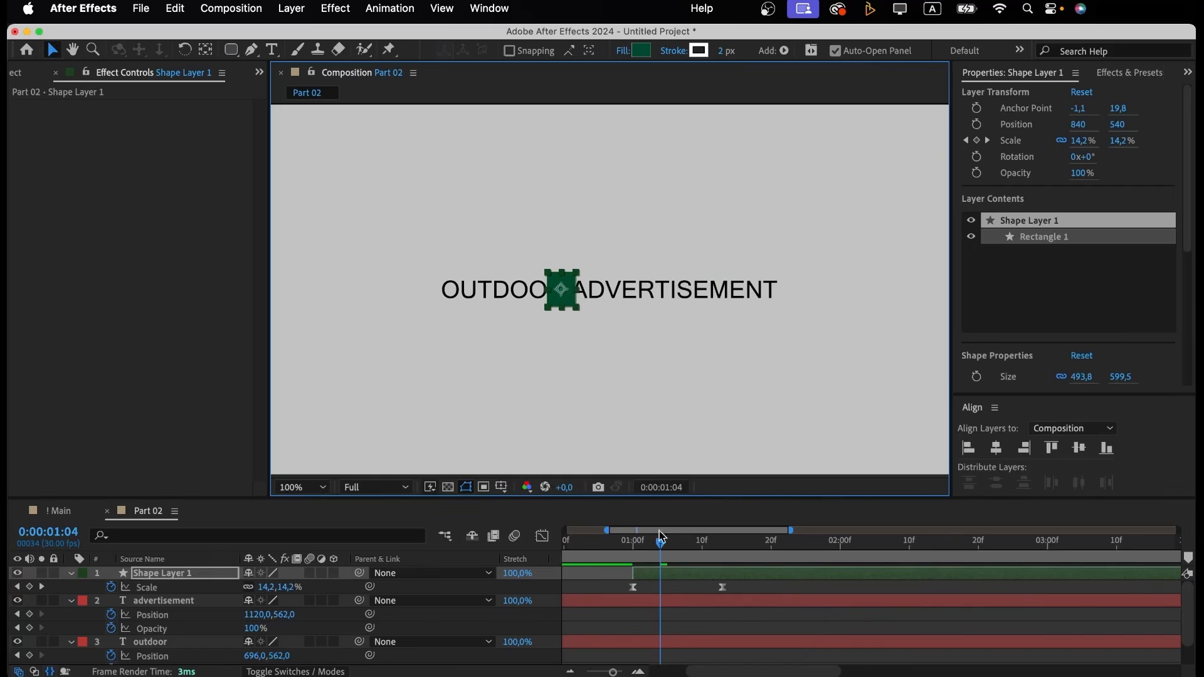
left_click_drag(661, 536, 641, 553)
key("shift+Right")
key("shift+Right")
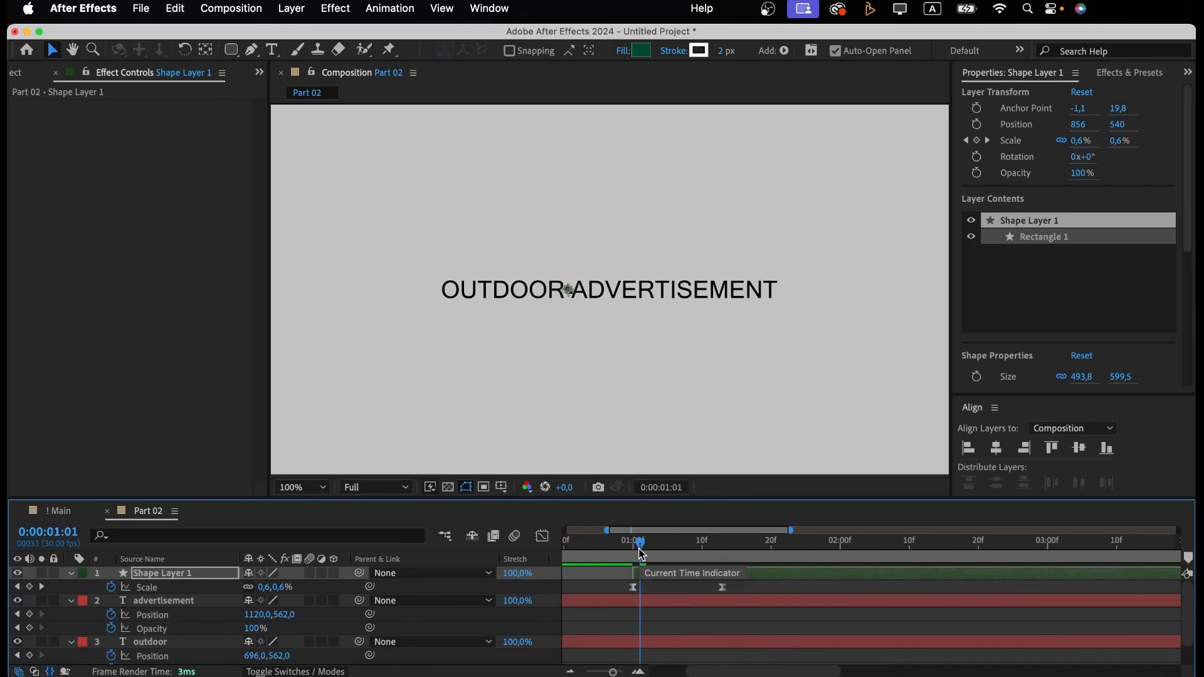
key("space")
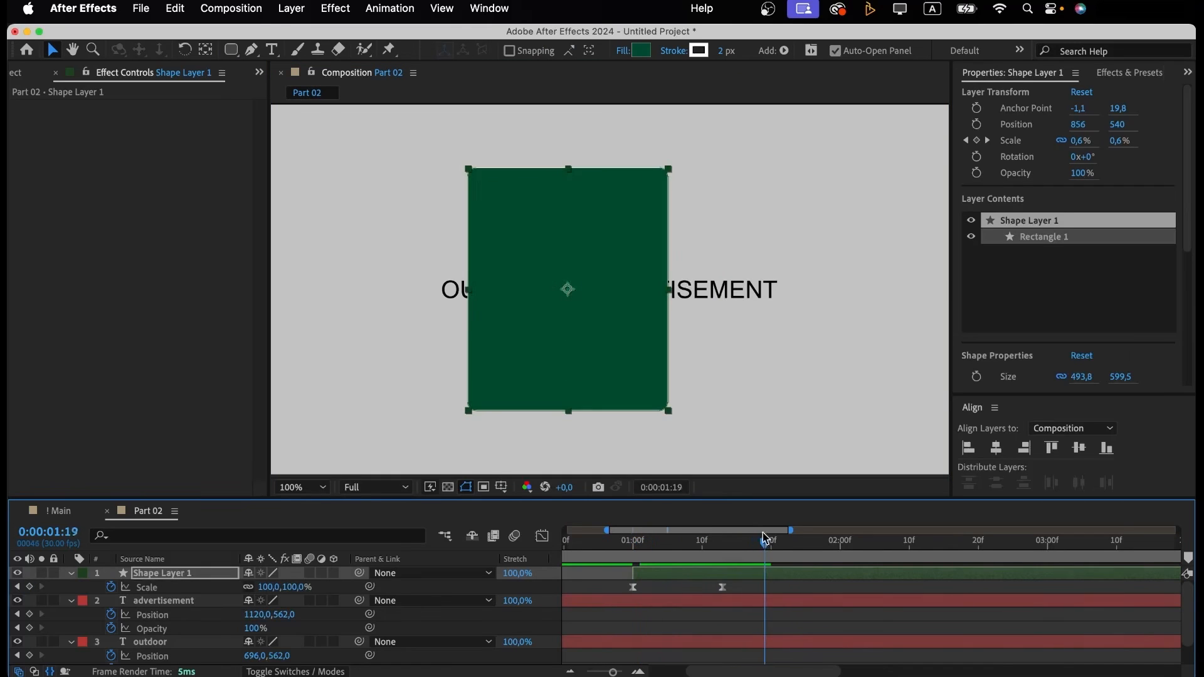
key("space")
key("space")
Select the advertisement and outdoor text layers and reveal their animated properties from their first keyframes onward.
left_click(635, 561)
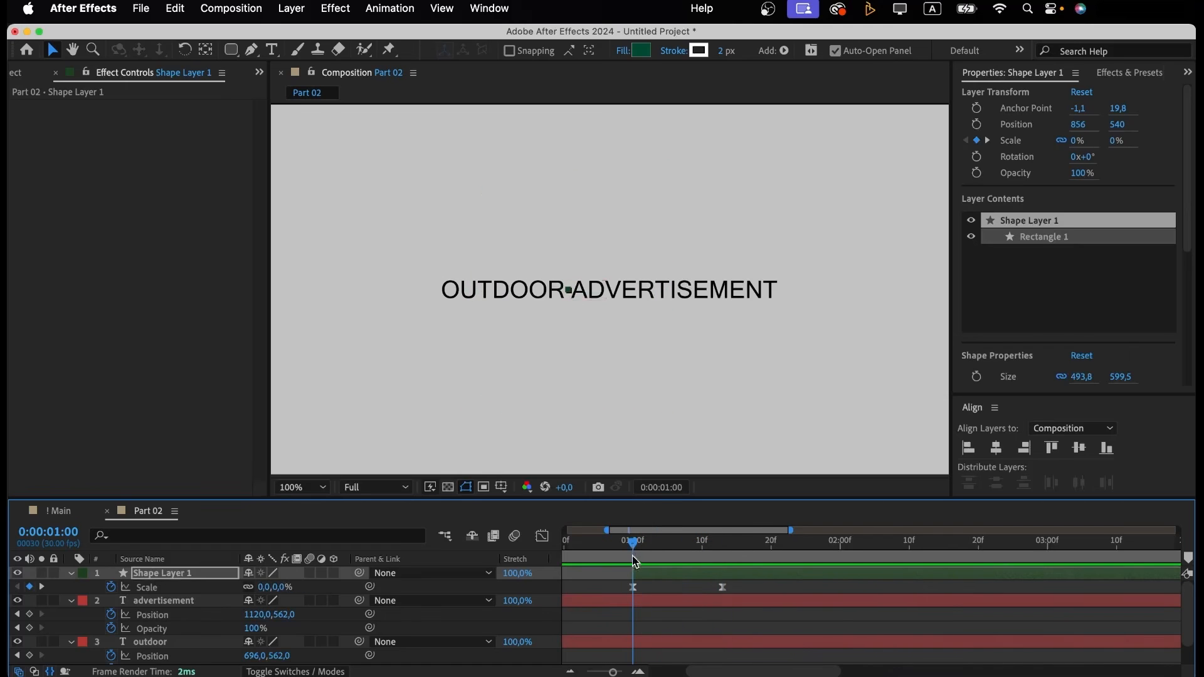
left_click(659, 600)
left_click(650, 642, "shift")
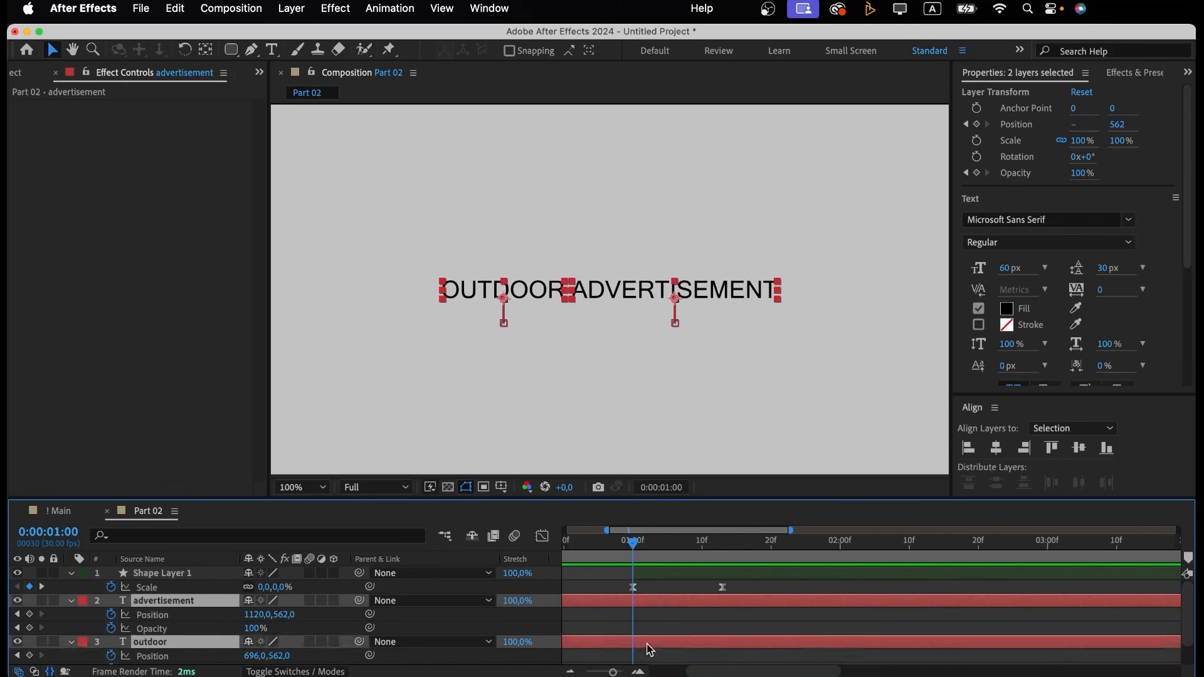
key("u")
key("u")
scroll(650, 649, "left", 3)
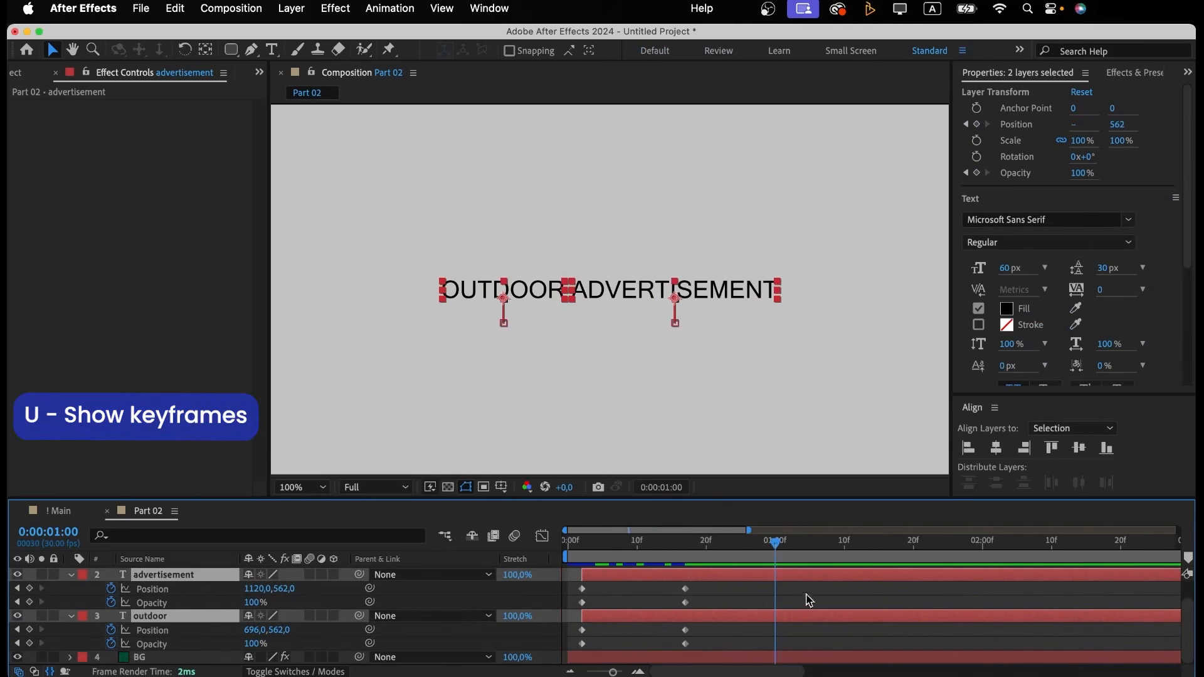
Add Position and Opacity keyframes to the advertisement and outdoor layers at 0:00:00:28.
left_click_drag(772, 543, 865, 544)
left_click(834, 602)
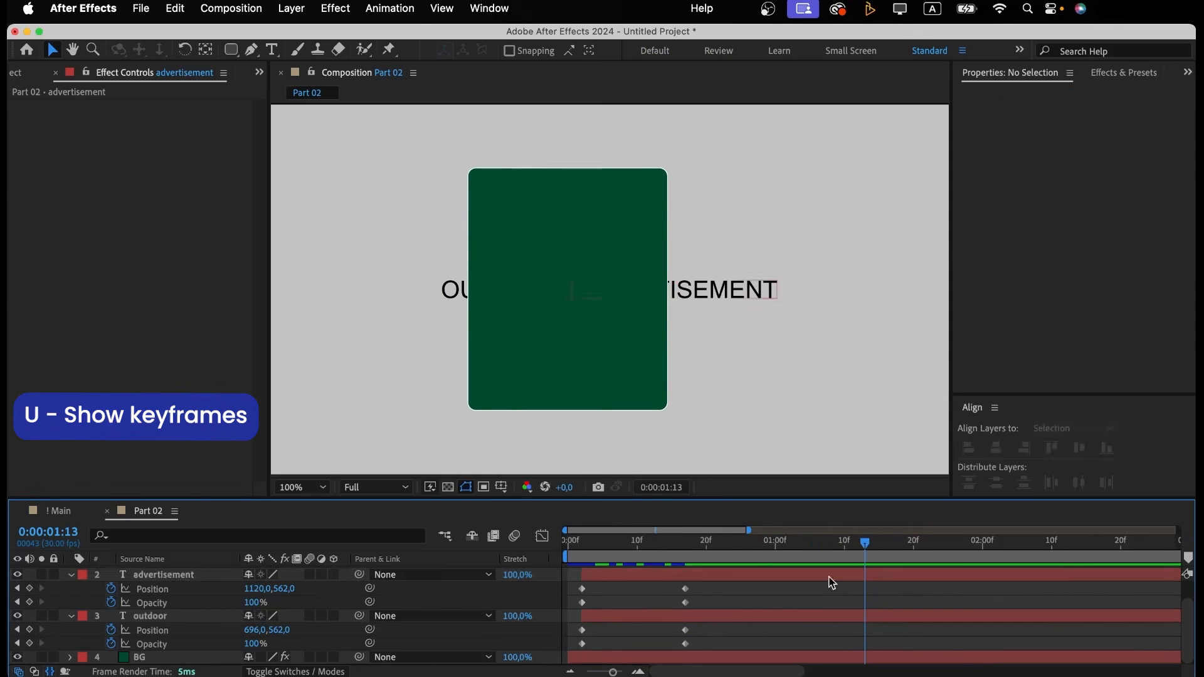
left_click(834, 576)
left_click(302, 487)
left_click(312, 221)
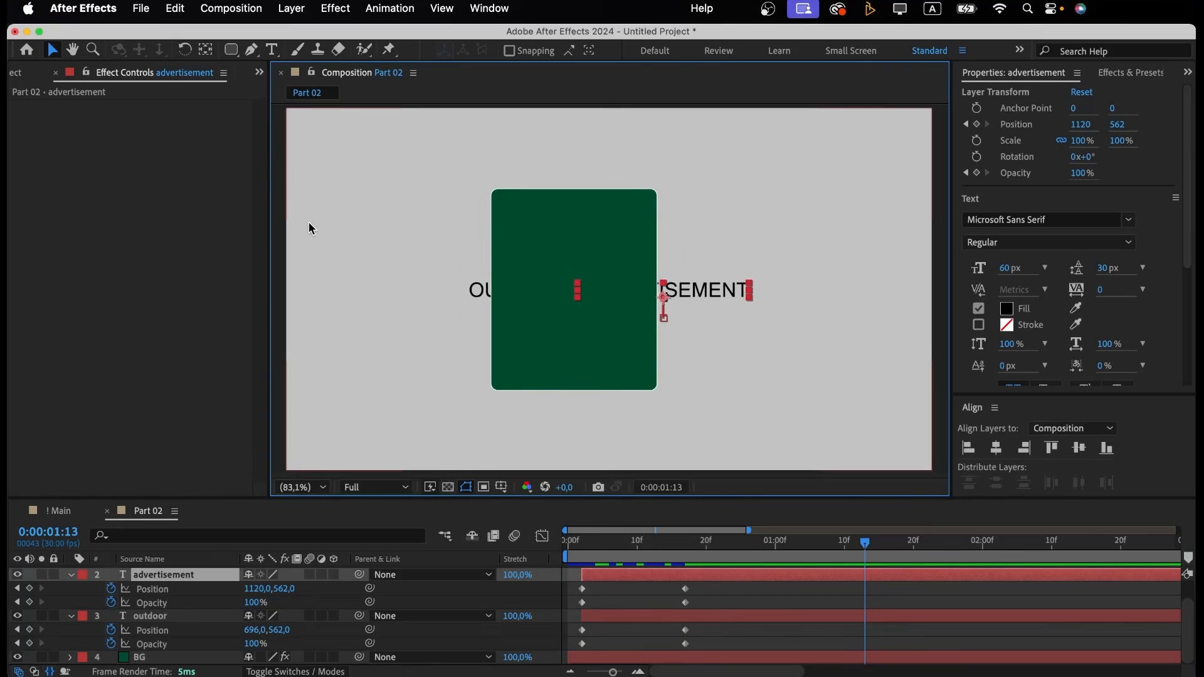
mouse_move(780, 544)
left_mouse_down()
mouse_move(742, 544)
mouse_move(761, 551)
left_mouse_up()
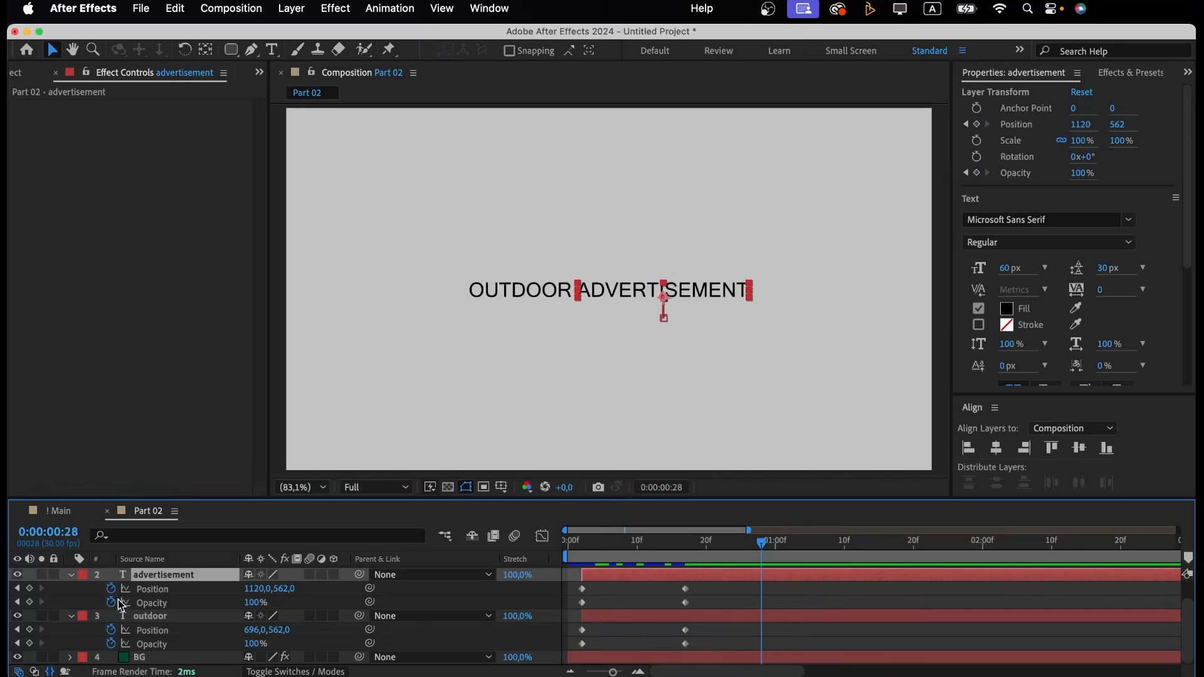
left_click(29, 588)
left_click(29, 602)
left_click(29, 630)
left_click(29, 644)
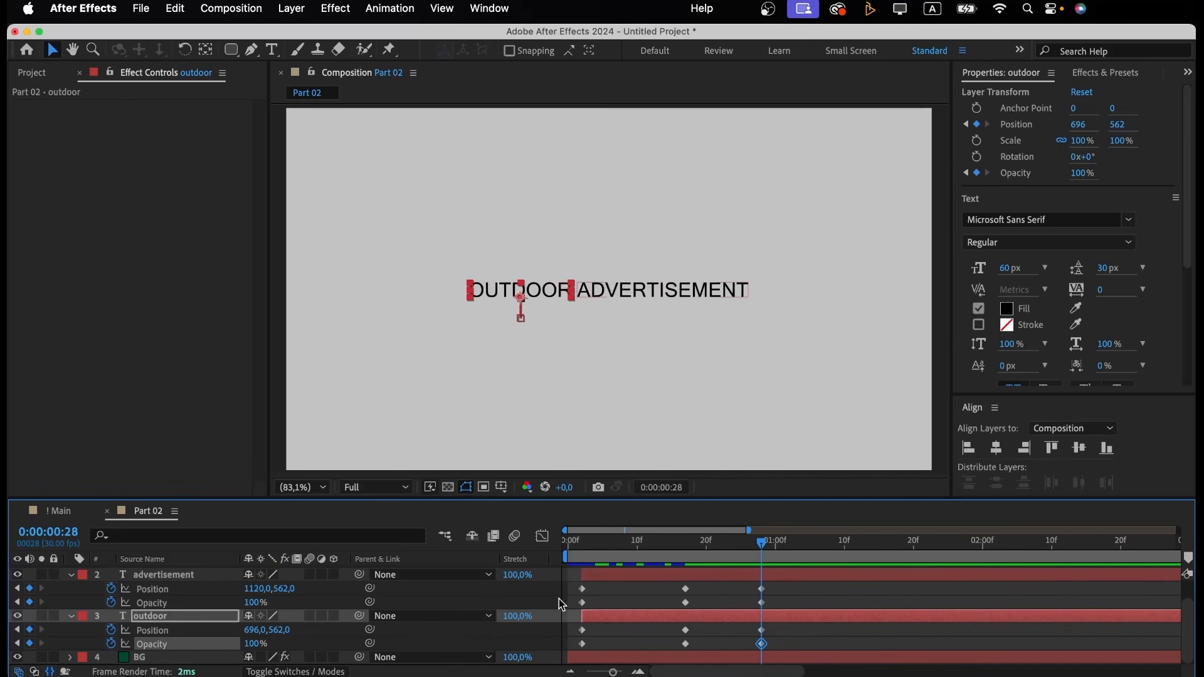
Move the advertisement text to position 1420, 562 at 0:00:01:13 so it clears the green rectangle.
left_click_drag(754, 551, 869, 551)
left_click(847, 573)
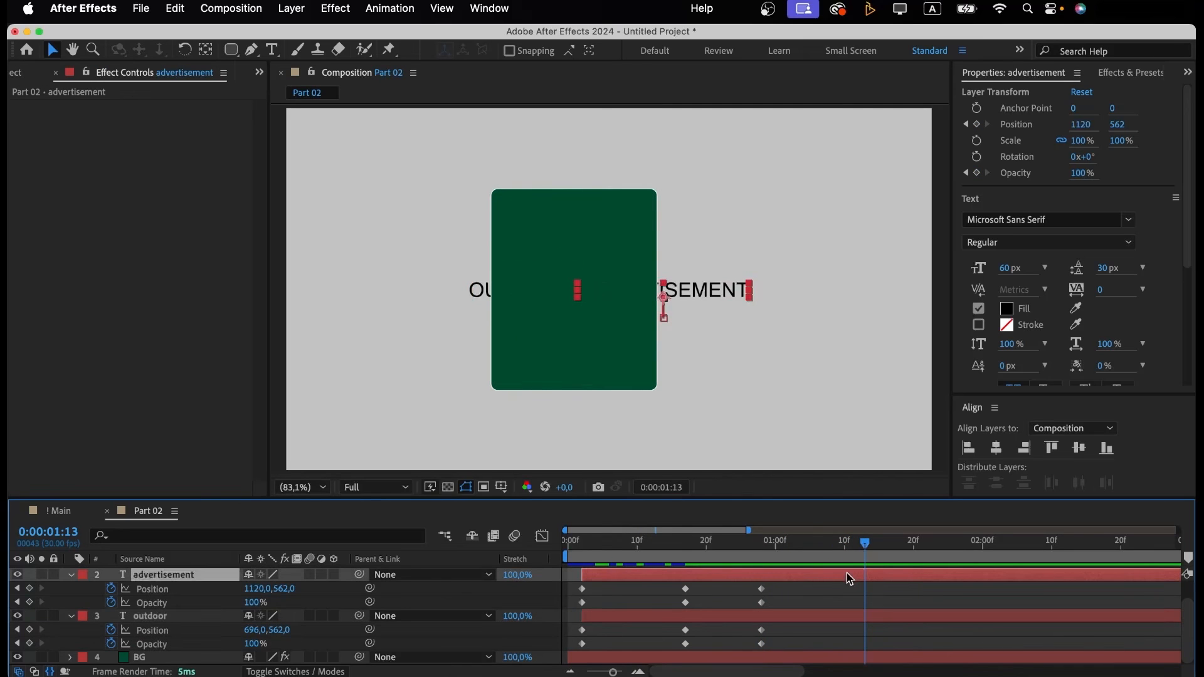
key("shift+Right")
key("shift+Right")
key("shift+Right")
key("shift+Right")
key("shift+Right")
key("shift+Right")
key("shift+Right")
key("shift+Right")
key("shift+Right")
key("shift+Right")
key("shift+Right")
key("shift+Right")
key("shift+Right")
key("shift+Right")
key("shift+Right")
key("shift+Right")
key("shift+Right")
key("shift+Right")
key("shift+Right")
key("shift+Right")
key("shift+Right")
key("shift+Right")
key("shift+Right")
key("shift+Right")
key("shift+Right")
key("shift+Right")
key("shift+Right")
key("shift+Right")
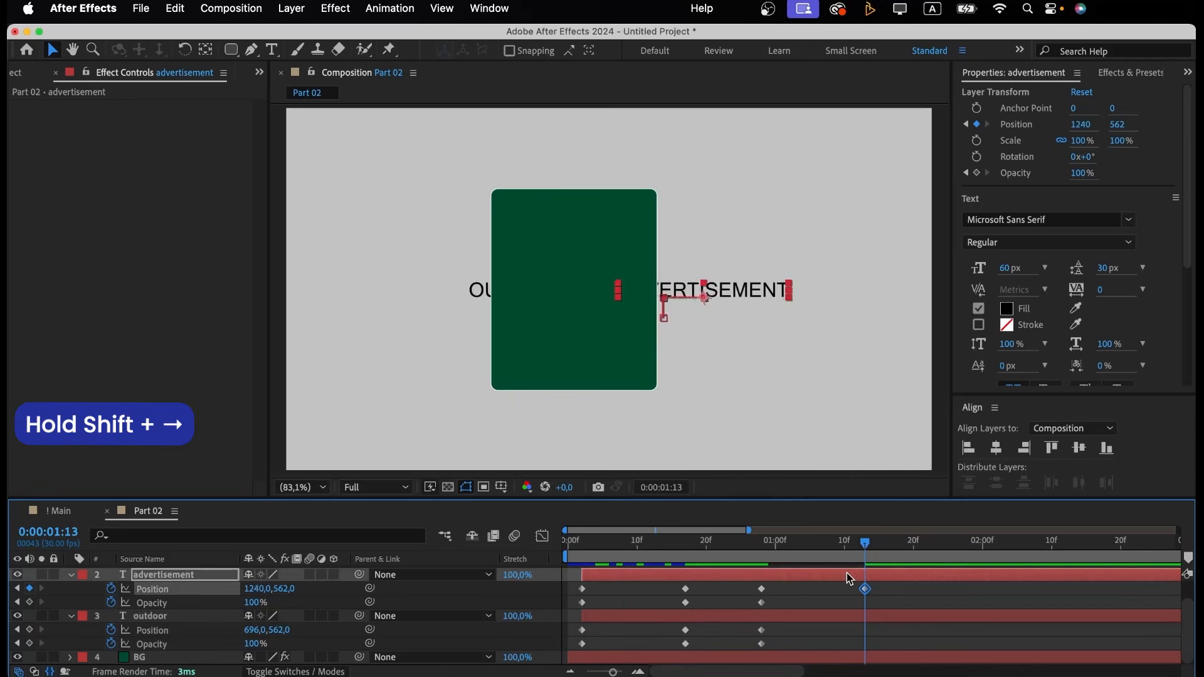
key("shift+Right")
key("shift+Right")
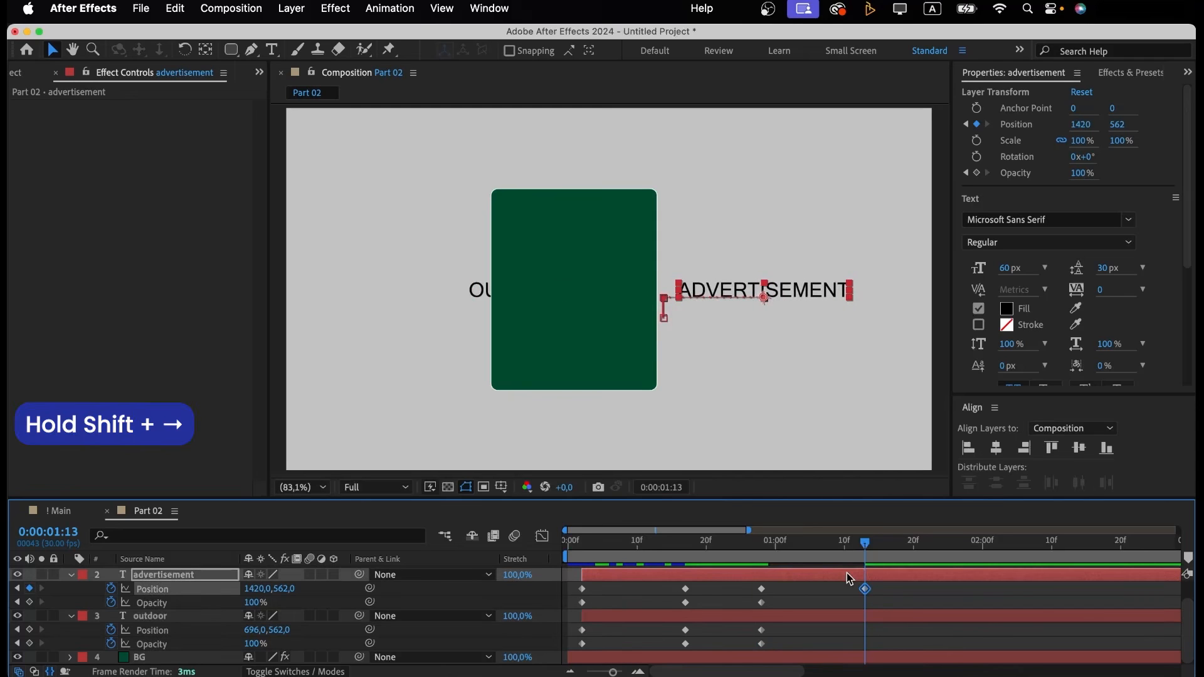
Move the outdoor text to position 396, 562 at 0:00:01:13 so it clears the rectangle on the opposite side.
left_click(822, 616)
key("shift+Left")
key("shift+Left")
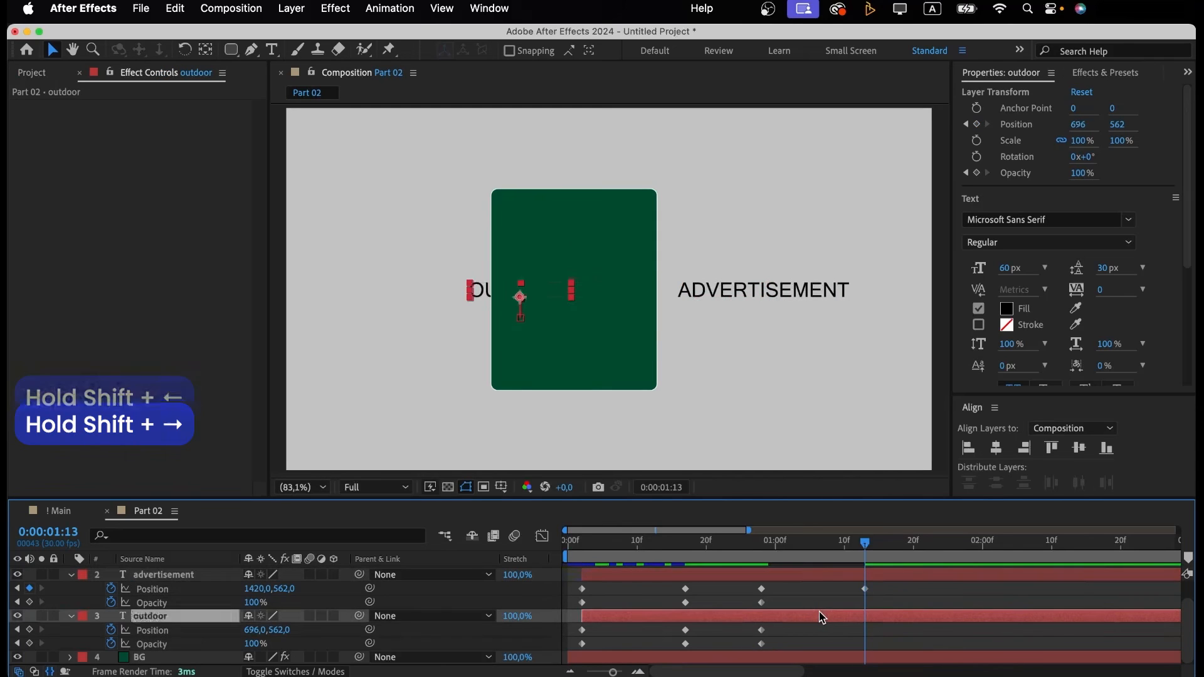
key("shift+Left")
key("shift+Left")
key("shift+Left")
key("shift+Left")
key("shift+Left")
key("shift+Left")
key("shift+Left")
key("shift+Left")
key("shift+Left")
key("shift+Left")
key("shift+Left")
key("shift+Left")
key("shift+Left")
key("shift+Left")
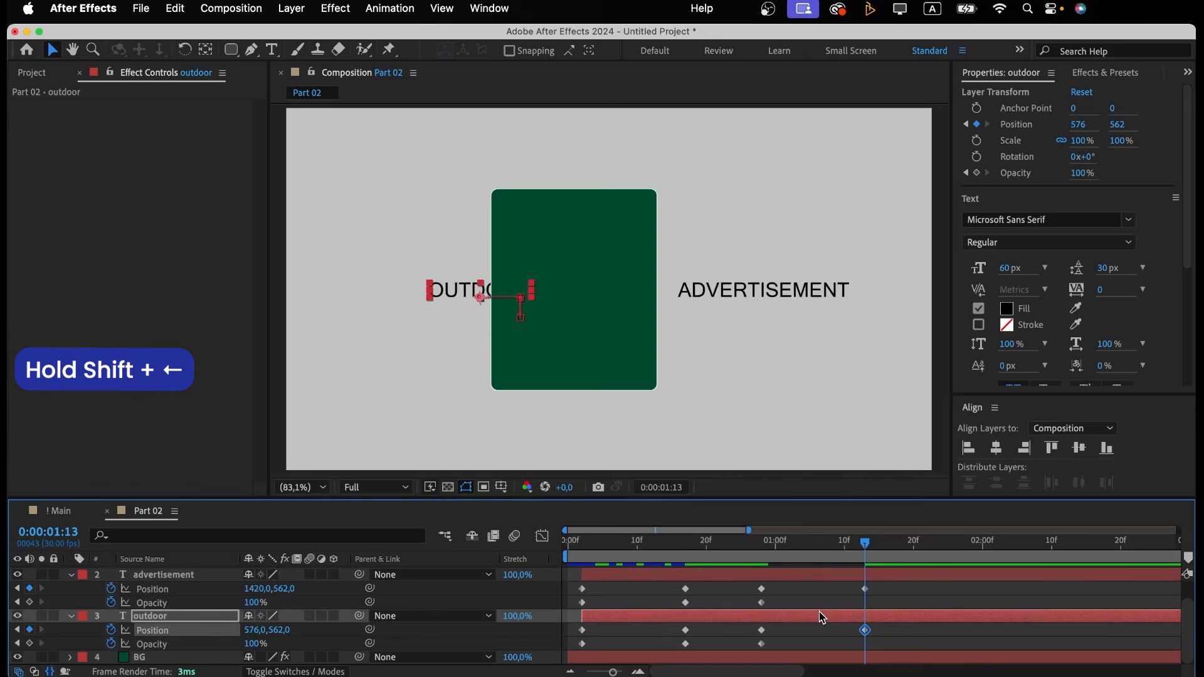
key("shift+Left")
key("shift+Left")
key("shift+Left")
key("shift+Left")
key("shift+Left")
key("shift+Left")
key("shift+Left")
key("shift+Left")
key("shift+Left")
key("shift+Left")
key("shift+Left")
key("shift+Left")
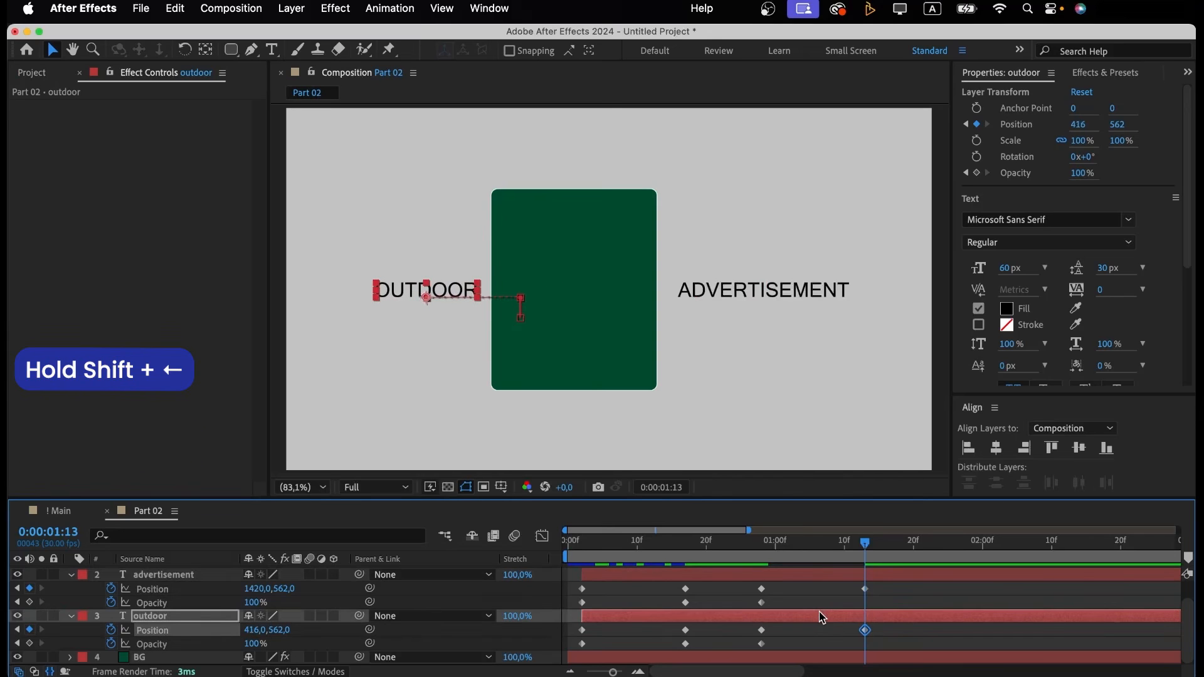
Preview the text movement and apply Easy Ease to all Position keyframes of the advertisement and outdoor layers.
left_click_drag(865, 543, 749, 570)
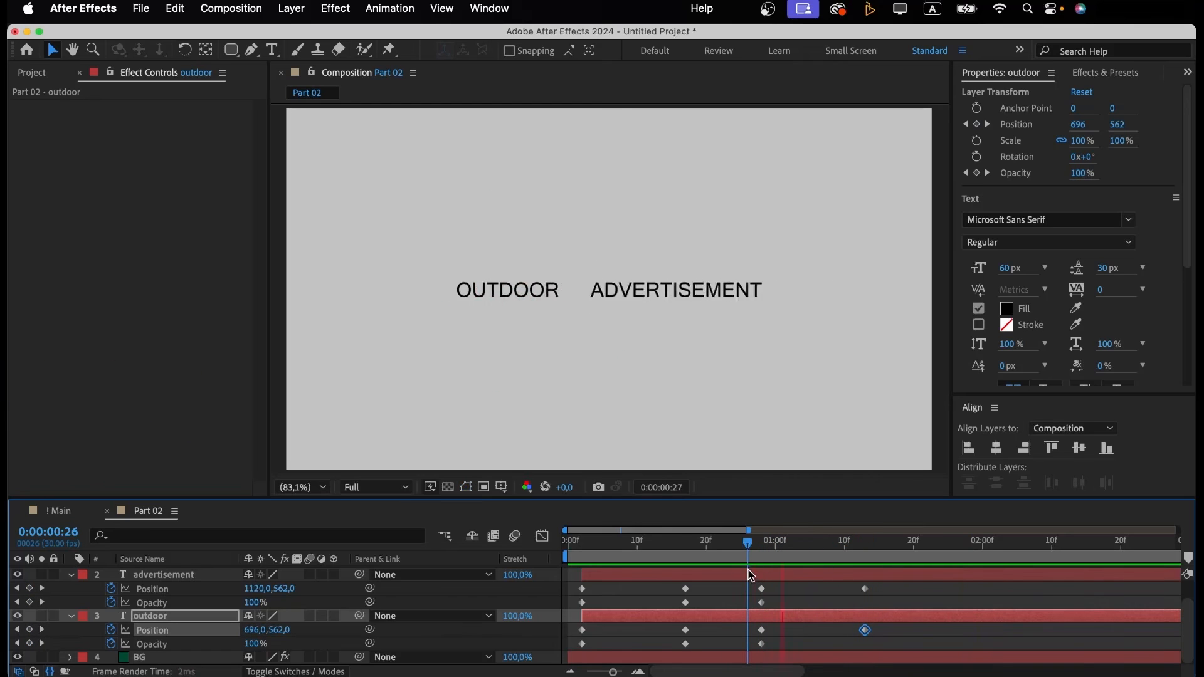
left_click(519, 293, "shift")
key("p")
left_click_drag(878, 613, 563, 652)
key("F9")
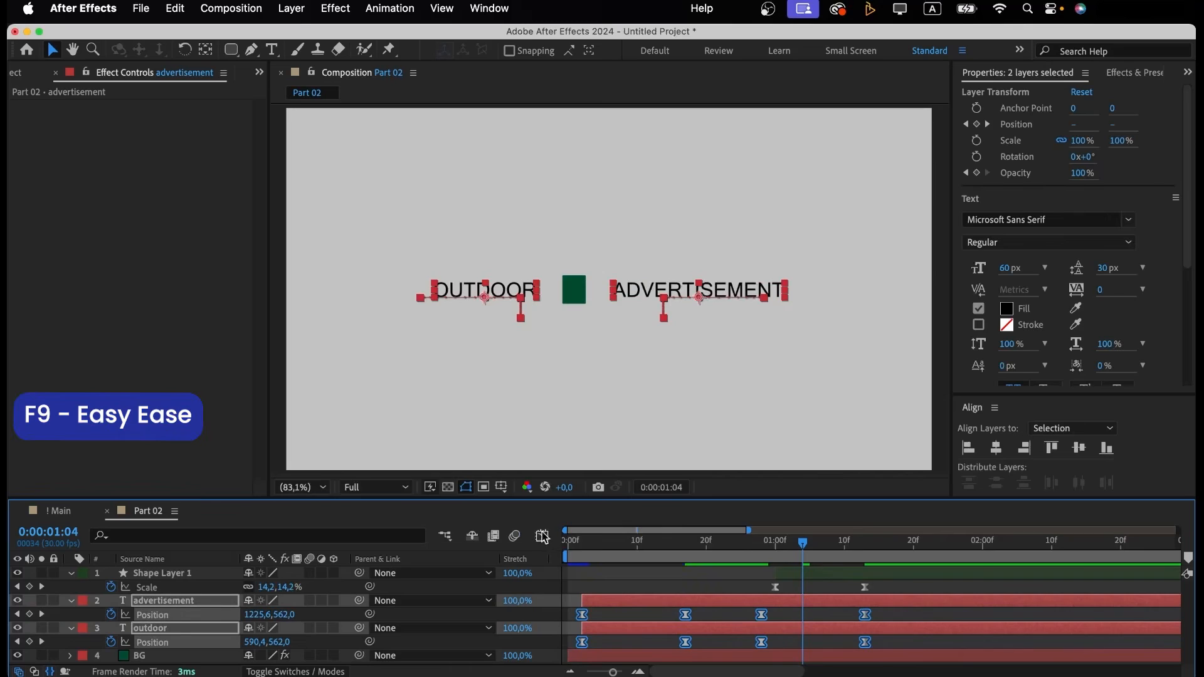
Lengthen the easing into both text layers' last Position keyframes in the Graph Editor and preview the motion.
left_click(543, 536)
left_click_drag(876, 629, 826, 630)
left_click(757, 547)
key("space")
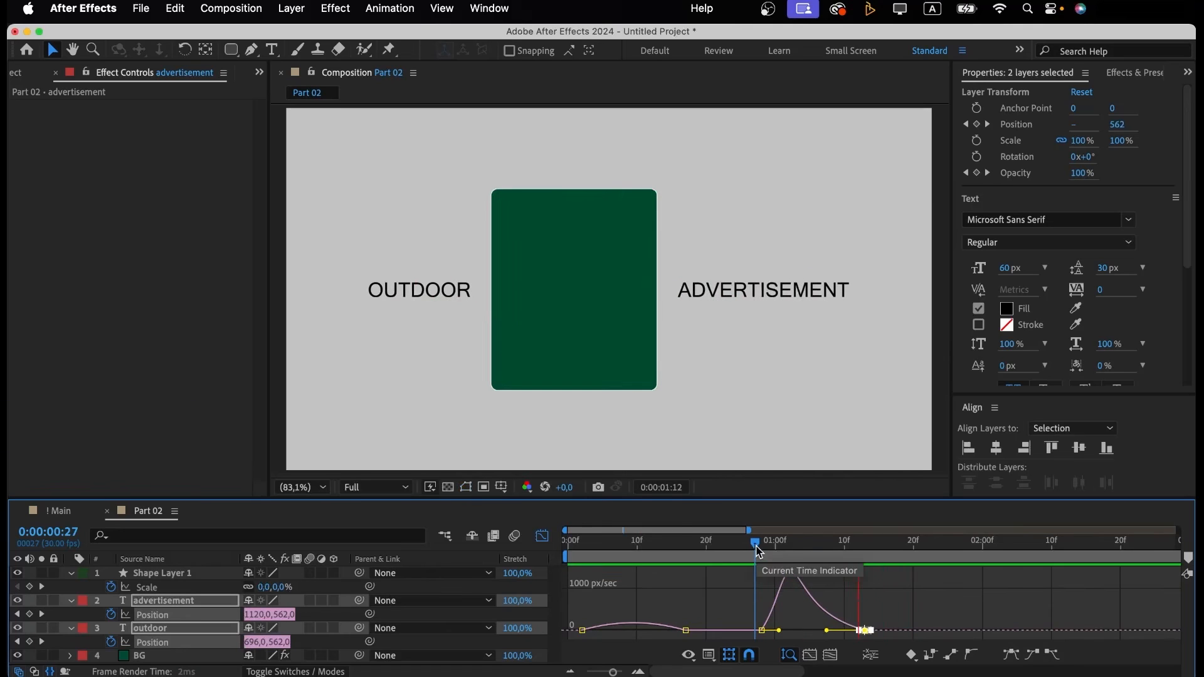
key("space")
Lengthen the easing into the second Position keyframes of both text layers, preview the animation and leave the Graph Editor.
left_click(683, 630)
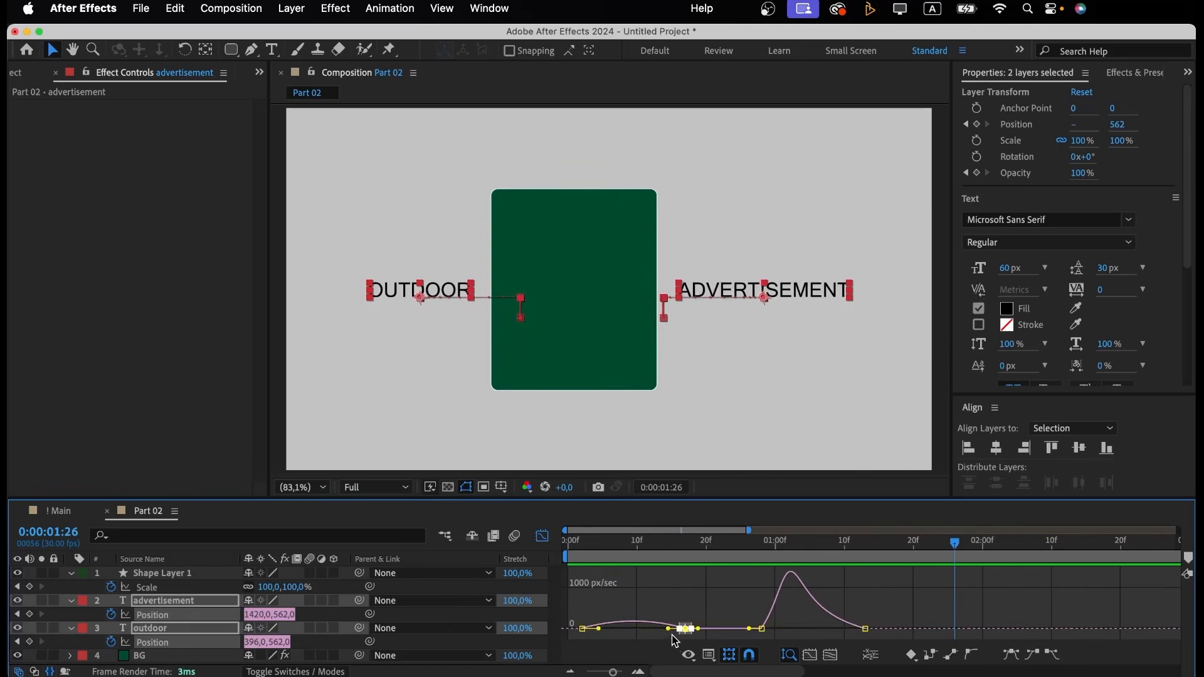
left_click_drag(670, 634, 638, 630)
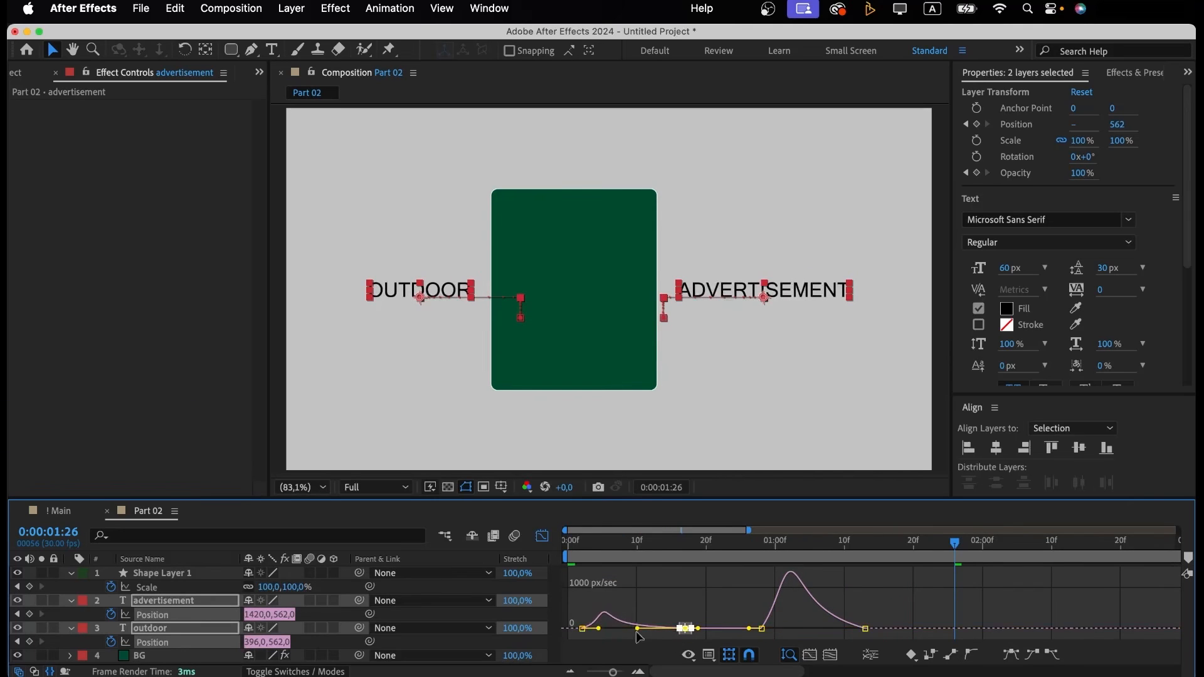
left_click_drag(563, 551, 584, 550)
left_click(542, 536)
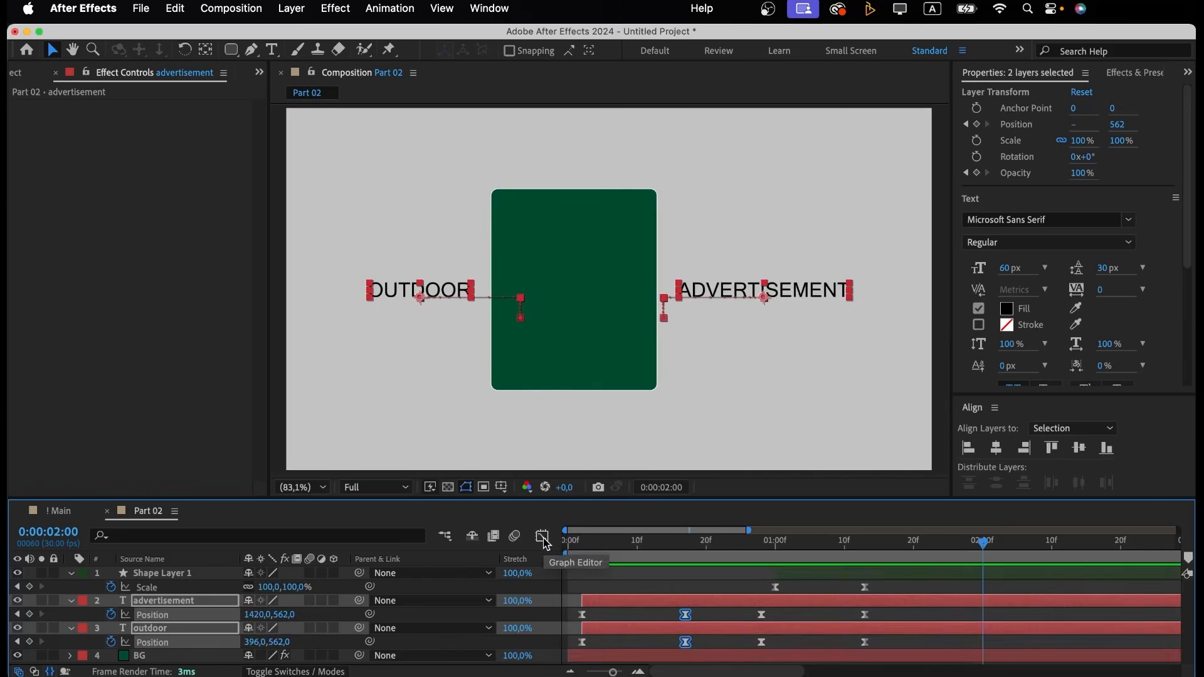
Set the opacity of the advertisement and outdoor layers to 0% at 0:00:01:08 and preview the animation.
left_click(854, 552)
left_click_drag(854, 552, 831, 553)
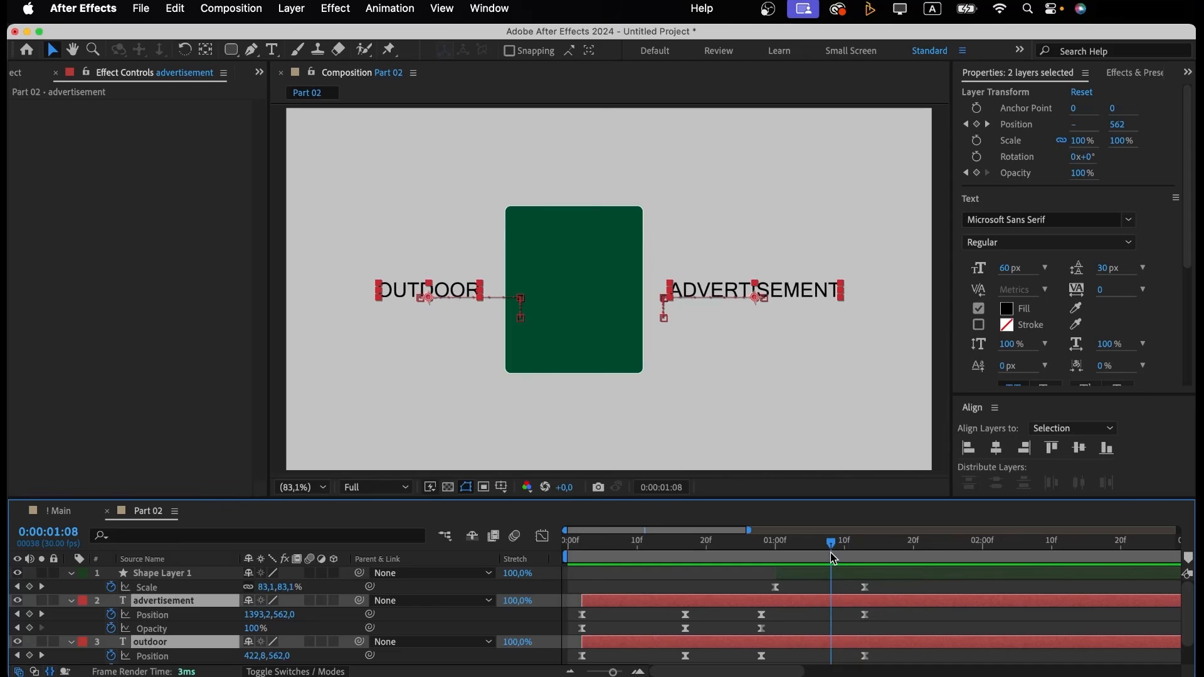
left_click(255, 629)
type("0")
key("Return")
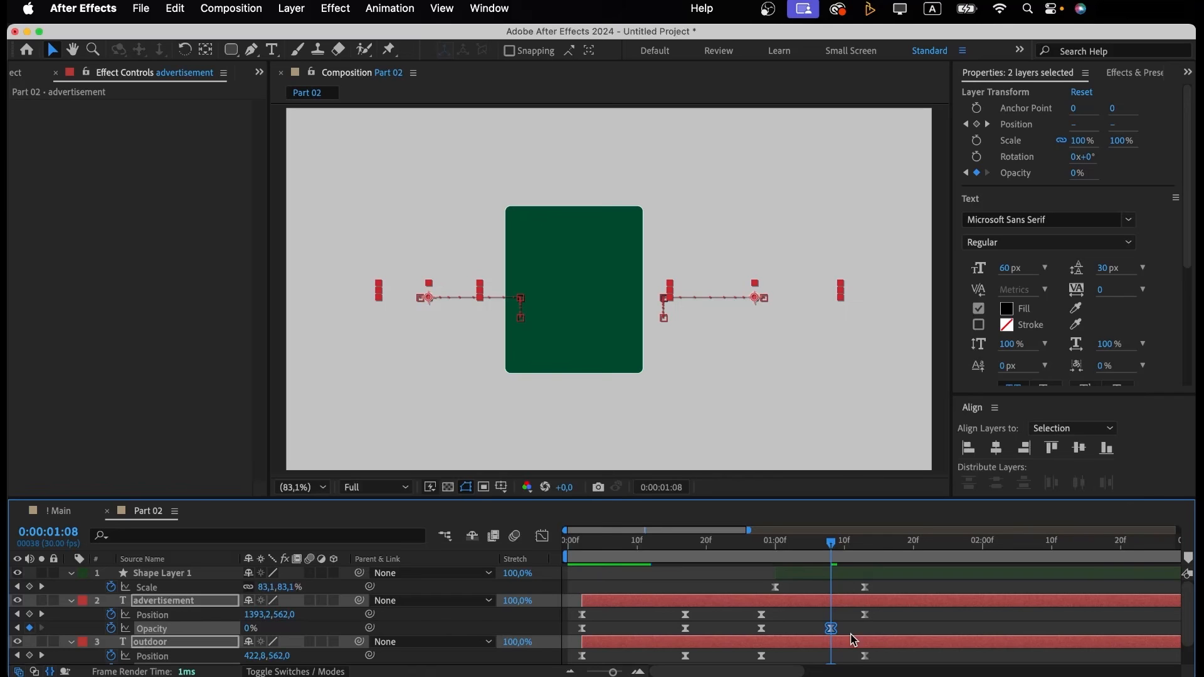
left_click(575, 542)
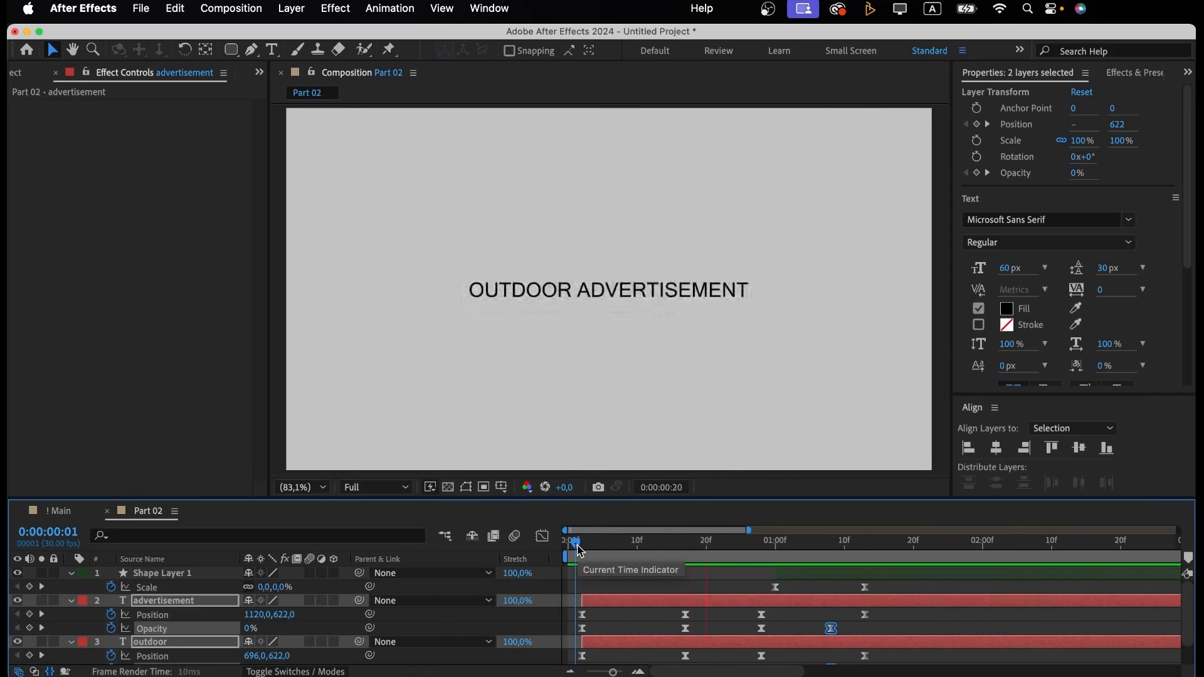
Trim the ends of the advertisement and outdoor layers to 0:00:01:13 and collapse their keyframes.
left_click_drag(578, 550, 867, 564)
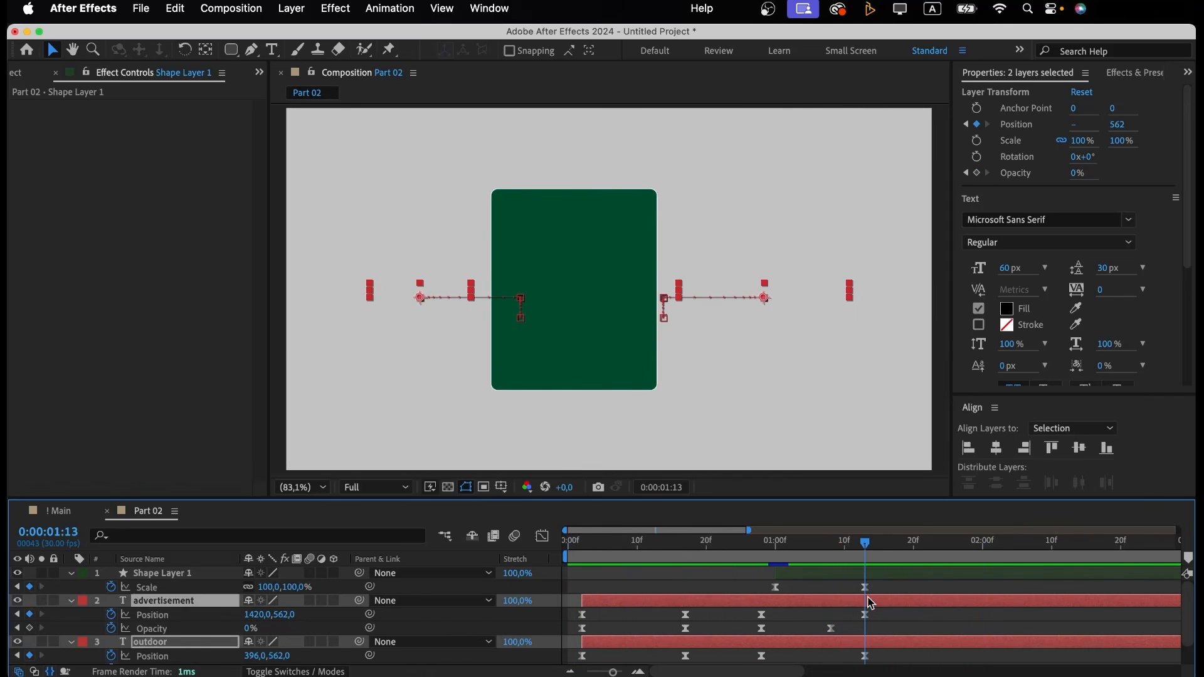
key("alt+bracketright")
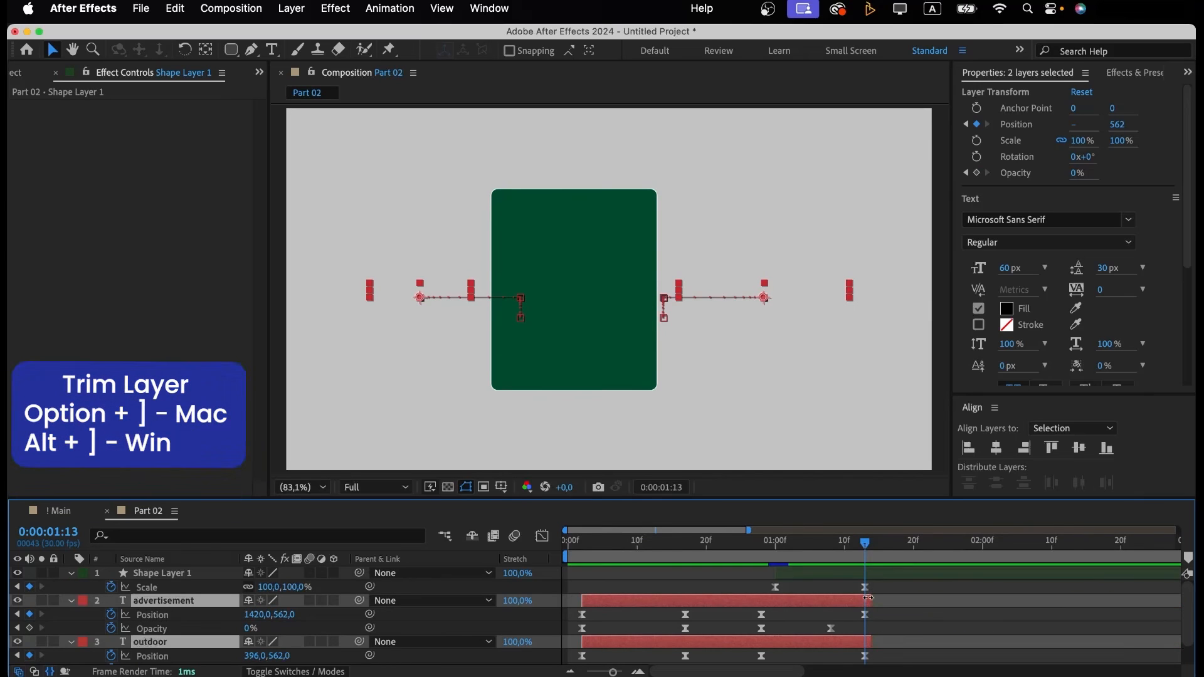
key("u")
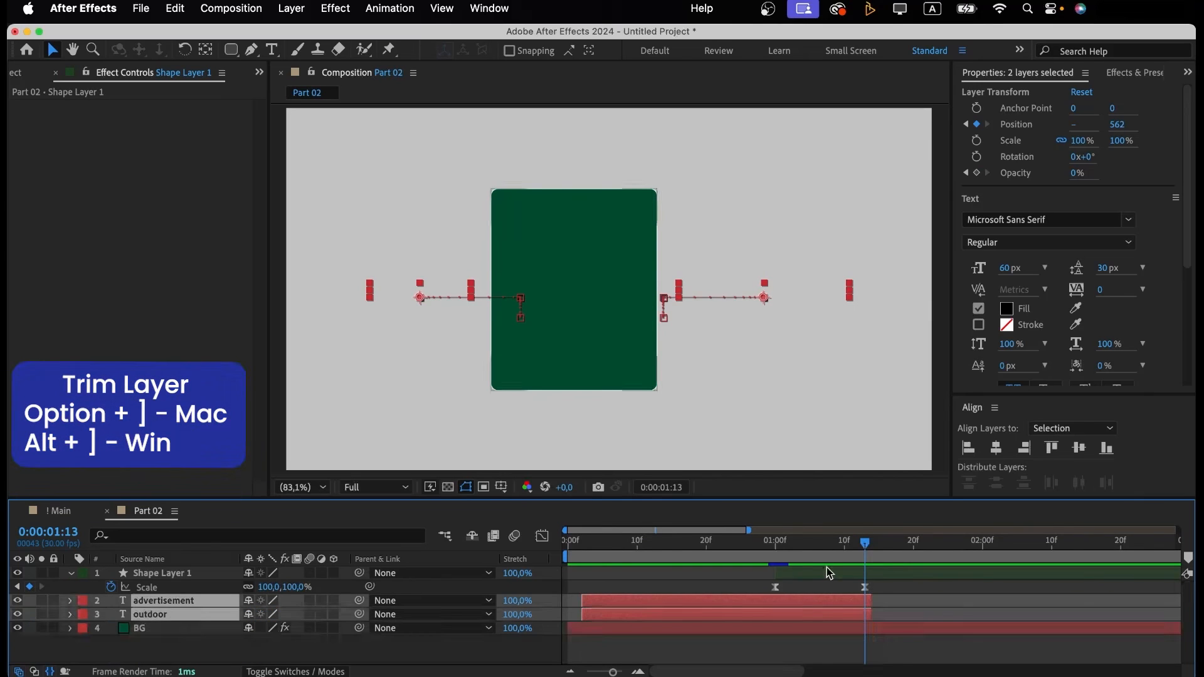
Show the rectangle layer's Position alongside Scale and add a Position keyframe at 0:00:01:13.
left_click(826, 572)
key("shift+p")
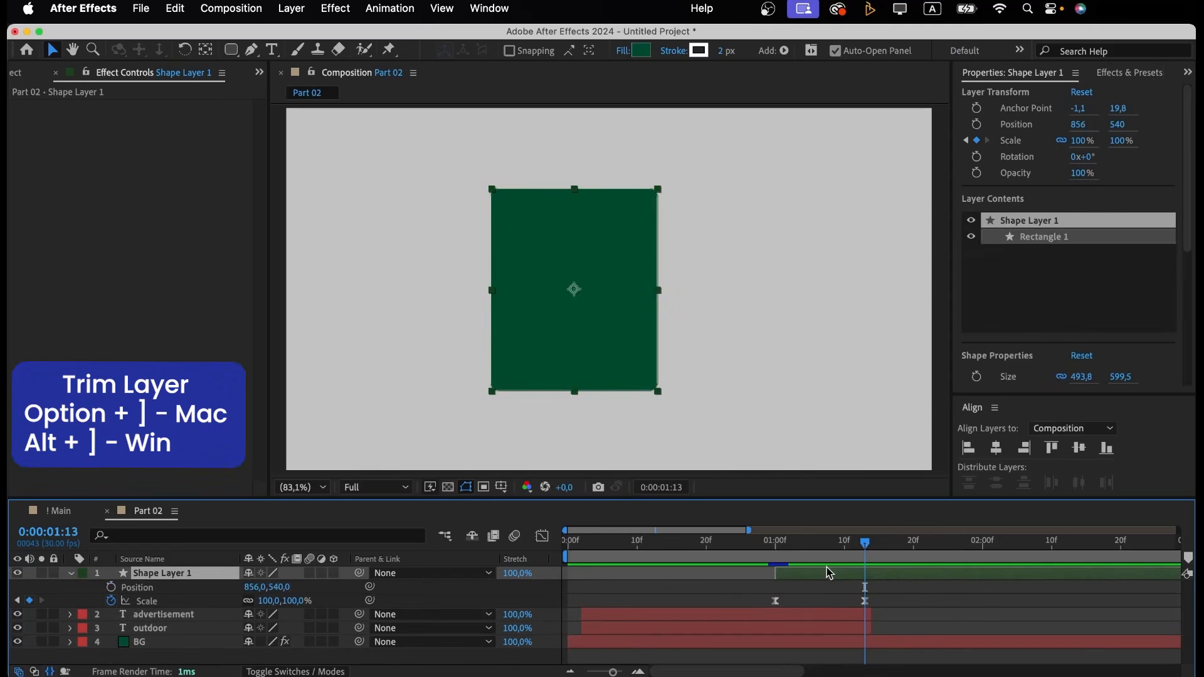
left_click(111, 587)
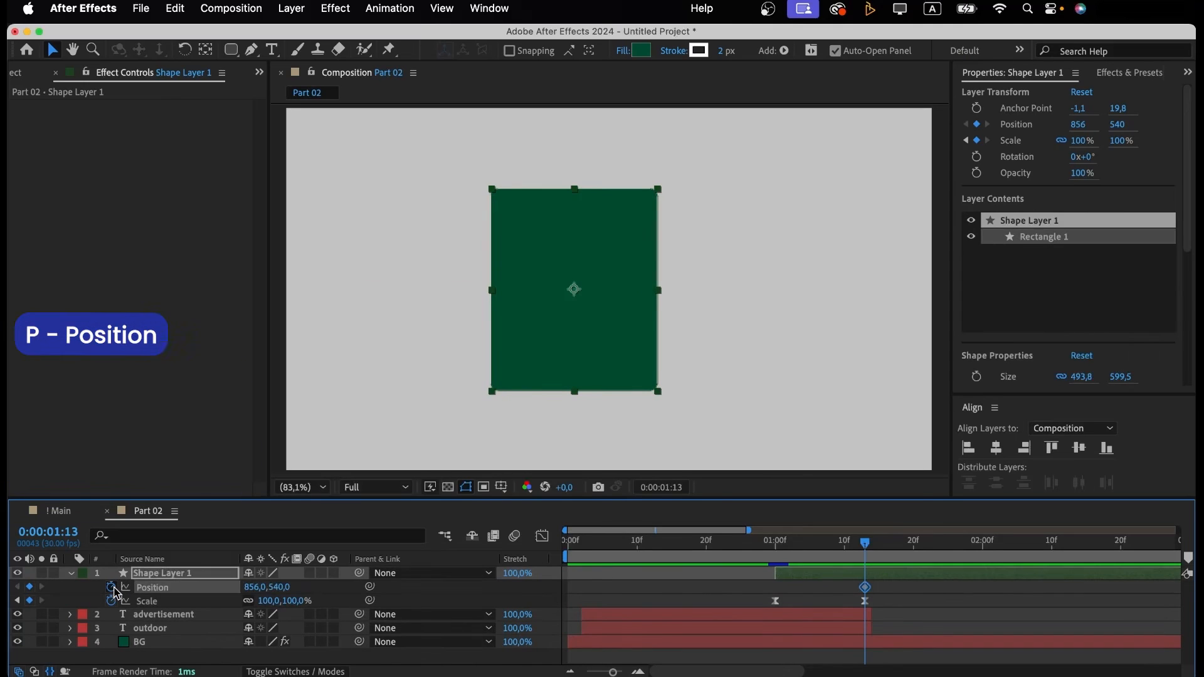
Move the rectangle horizontally to X position 556 at 0:00:01:28, keeping Y at 540, and preview the movement.
left_click_drag(886, 548, 969, 549)
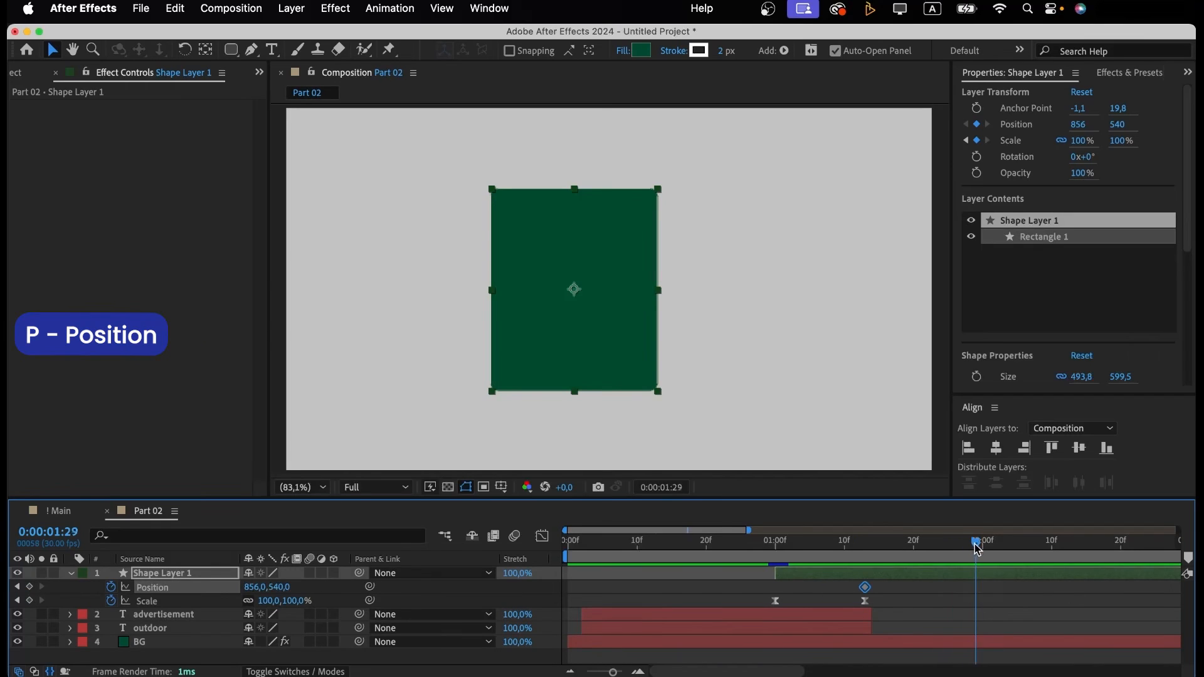
left_click(944, 582)
key("shift+Left")
key("shift+Left")
key("shift+Left")
key("shift+Left")
key("shift+Left")
key("shift+Left")
key("shift+Left")
key("shift+Left")
key("shift+Left")
key("shift+Left")
key("shift+Left")
key("shift+Left")
key("shift+Left")
key("shift+Left")
key("shift+Left")
key("shift+Left")
key("shift+Left")
key("shift+Left")
key("shift+Left")
key("shift+Left")
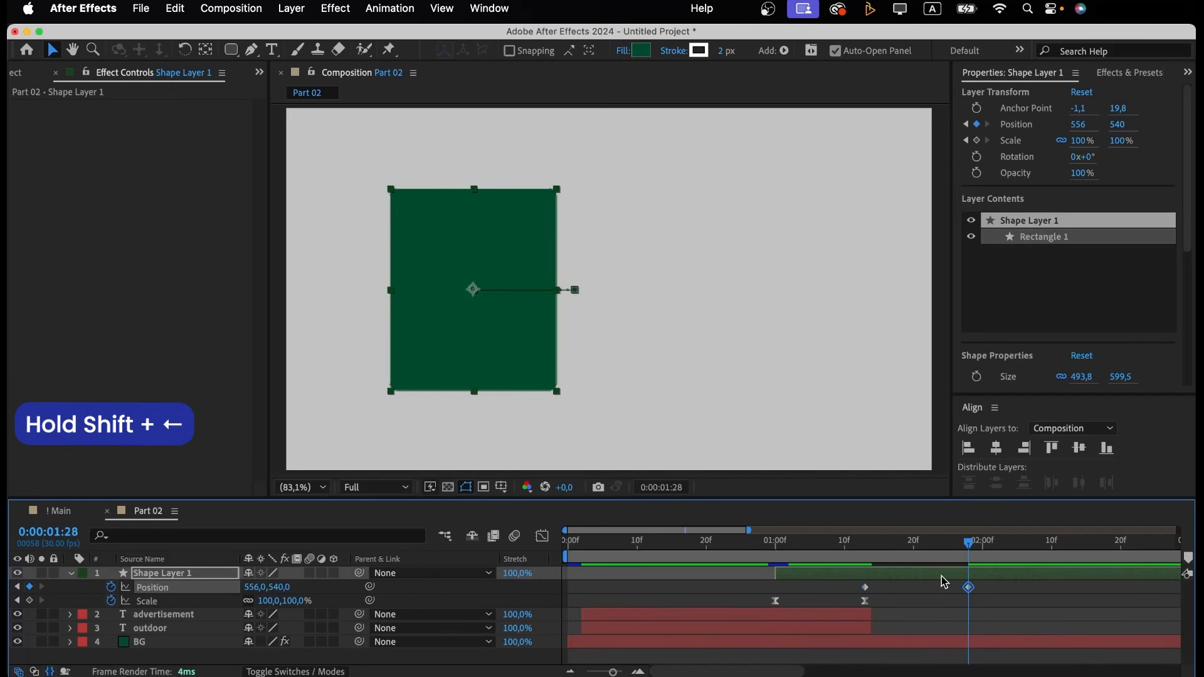
left_click_drag(883, 545, 866, 546)
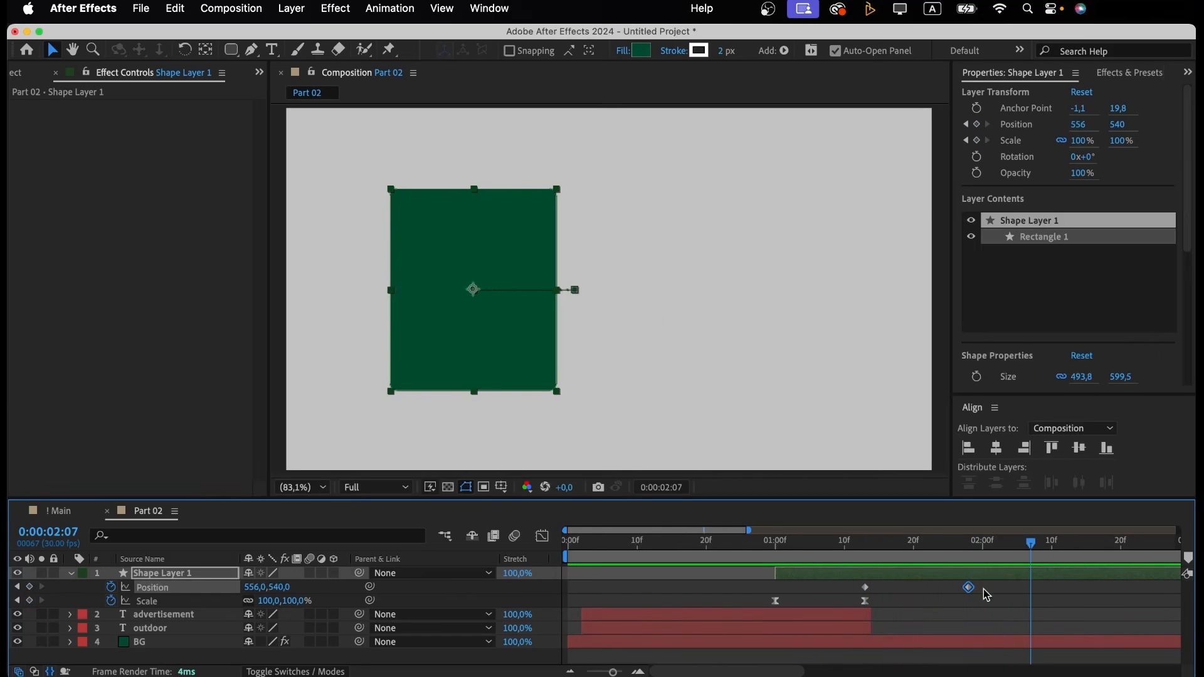
Apply Easy Ease to both rectangle Position keyframes and lengthen their easing in the Graph Editor for a sharper speed peak.
left_click_drag(985, 593, 833, 584)
key("F9")
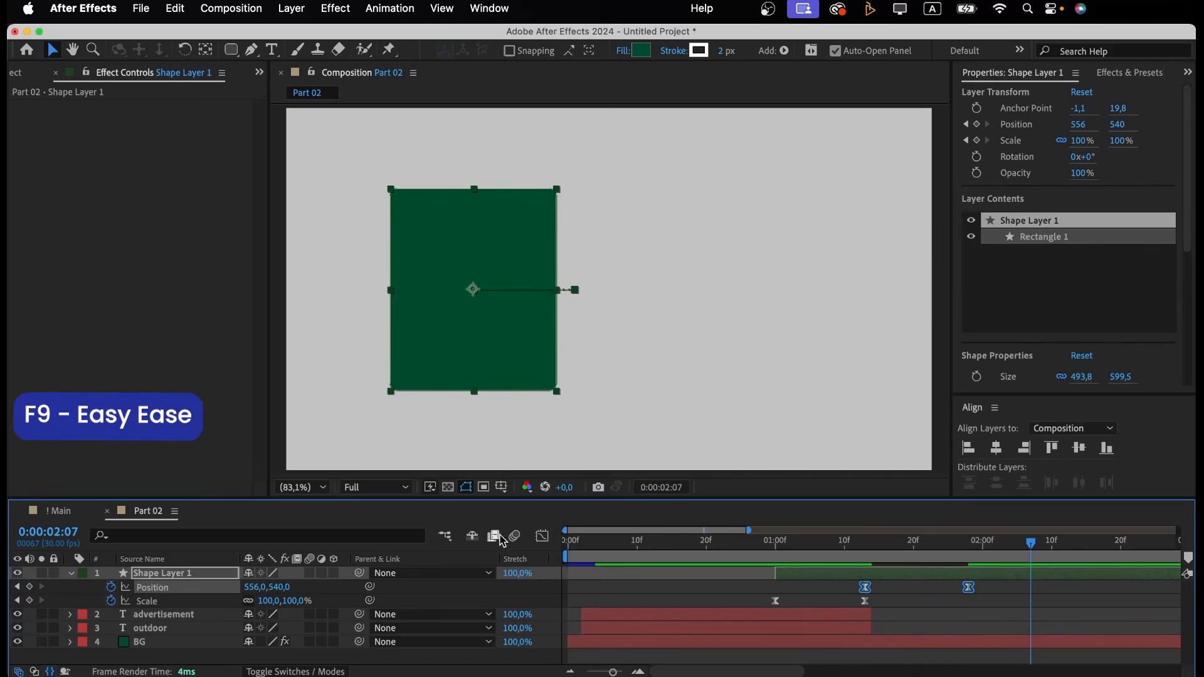
left_click(542, 535)
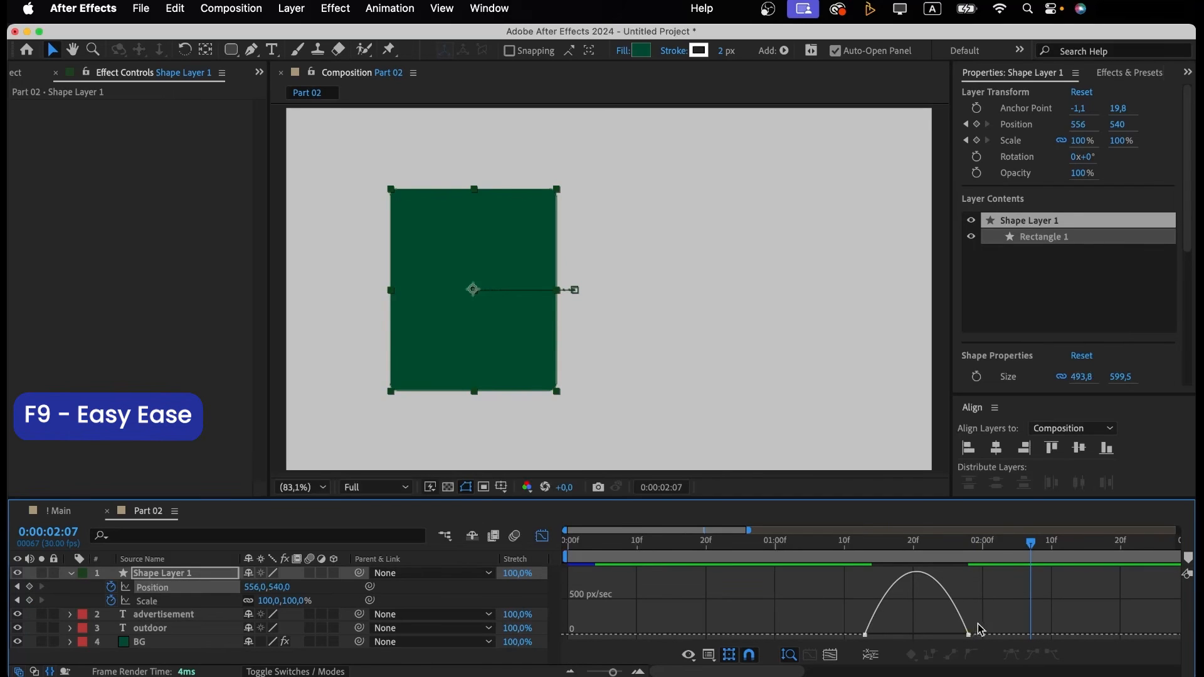
left_click(964, 644)
left_click_drag(951, 636, 899, 638)
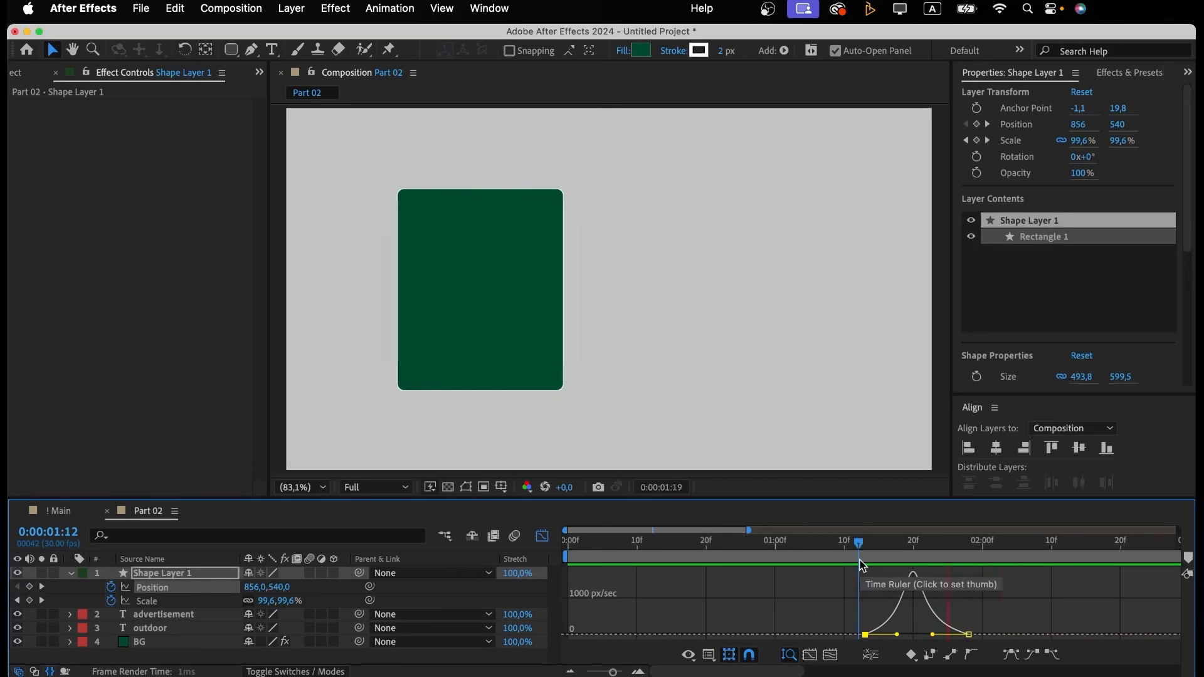
Stop the preview, leave the graph editor and deselect Shape Layer 1.
key("space")
left_click(542, 536)
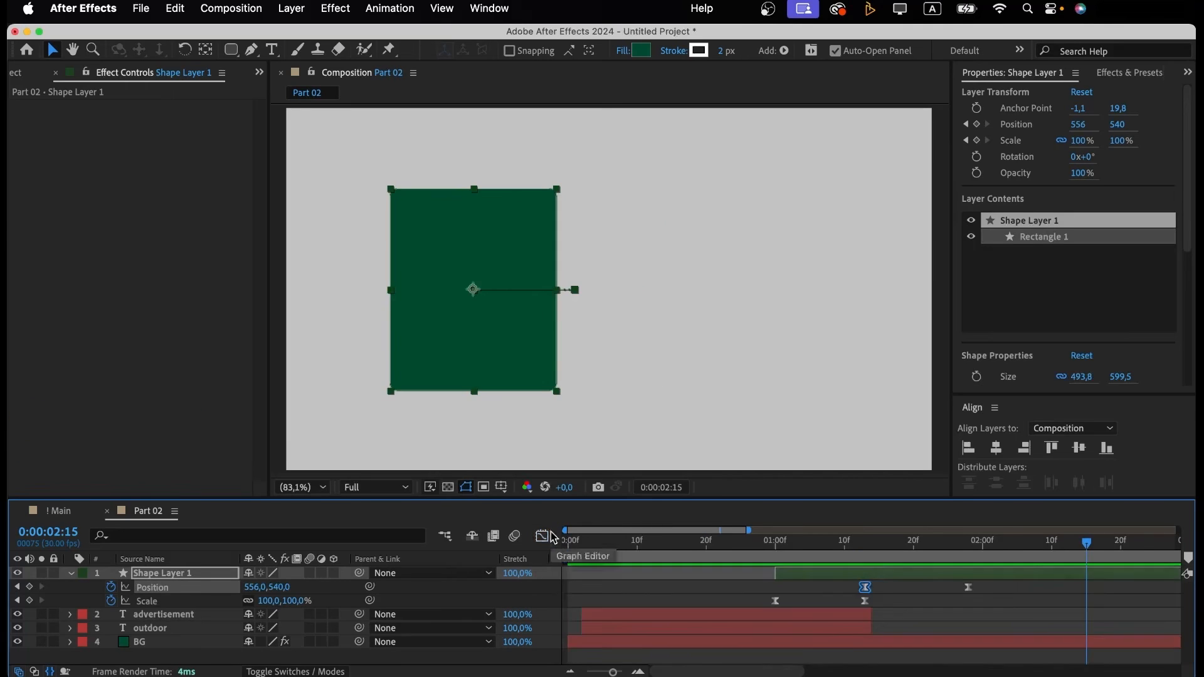
scroll(815, 587, "right", 1)
left_click(699, 599)
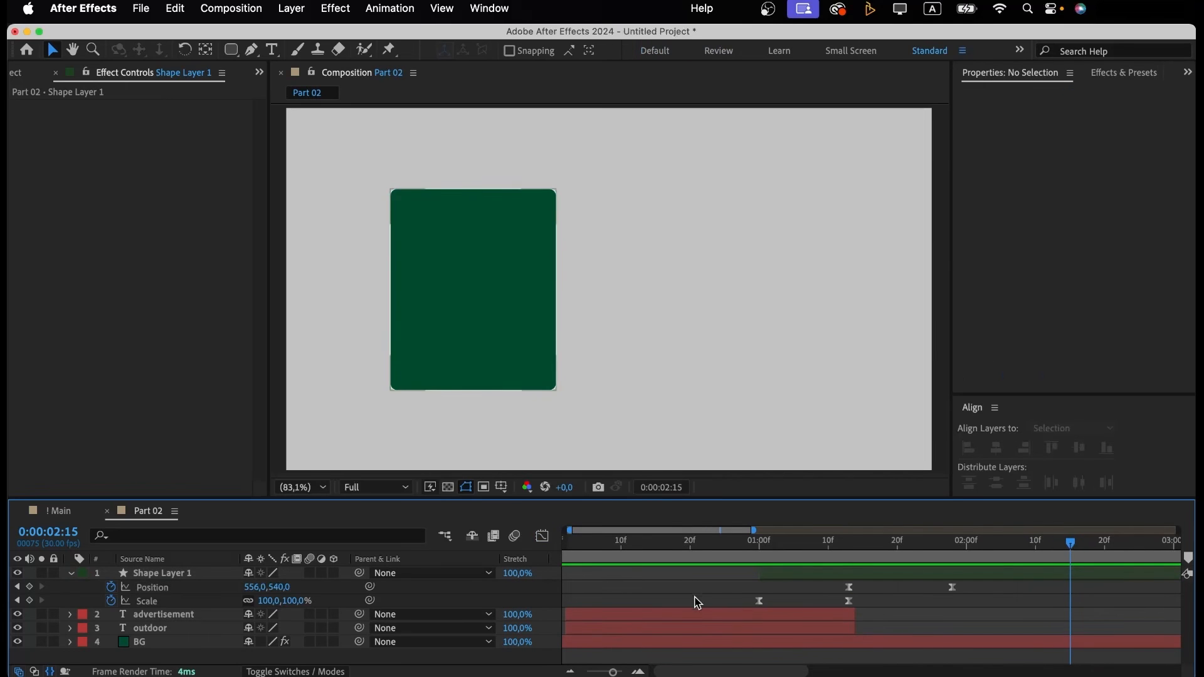
Expand the project's Files folder and look through the imported billboard, citylight and bus stop Illustrator files.
left_click(28, 74)
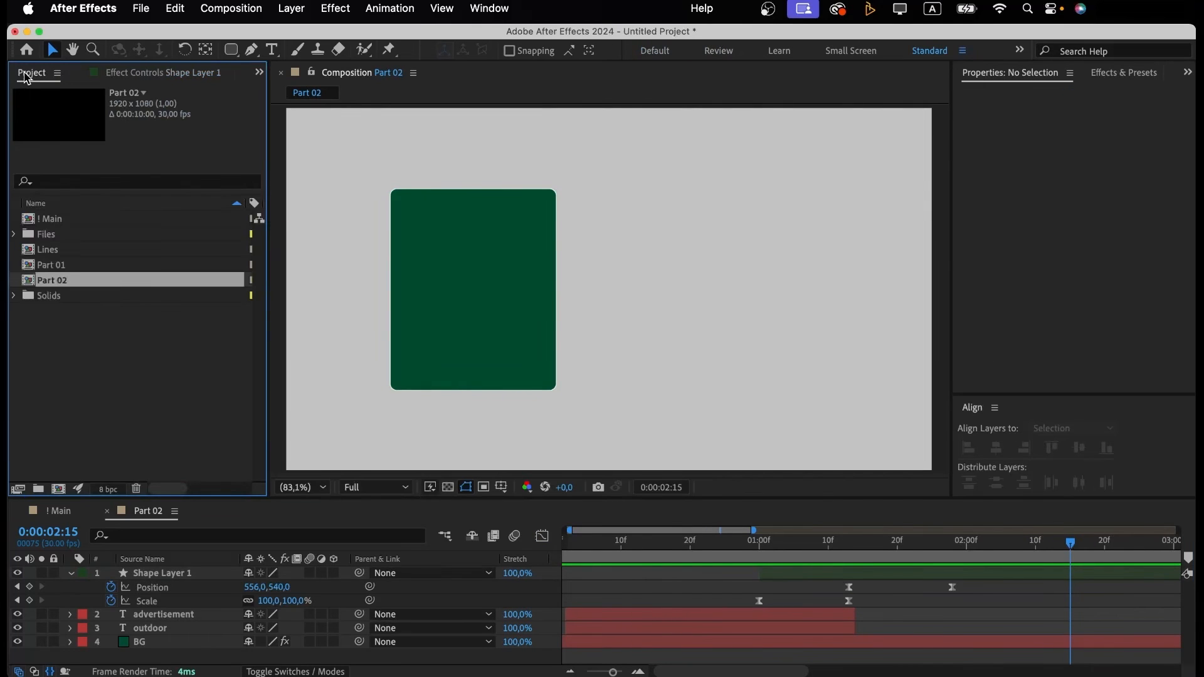
left_click(62, 236)
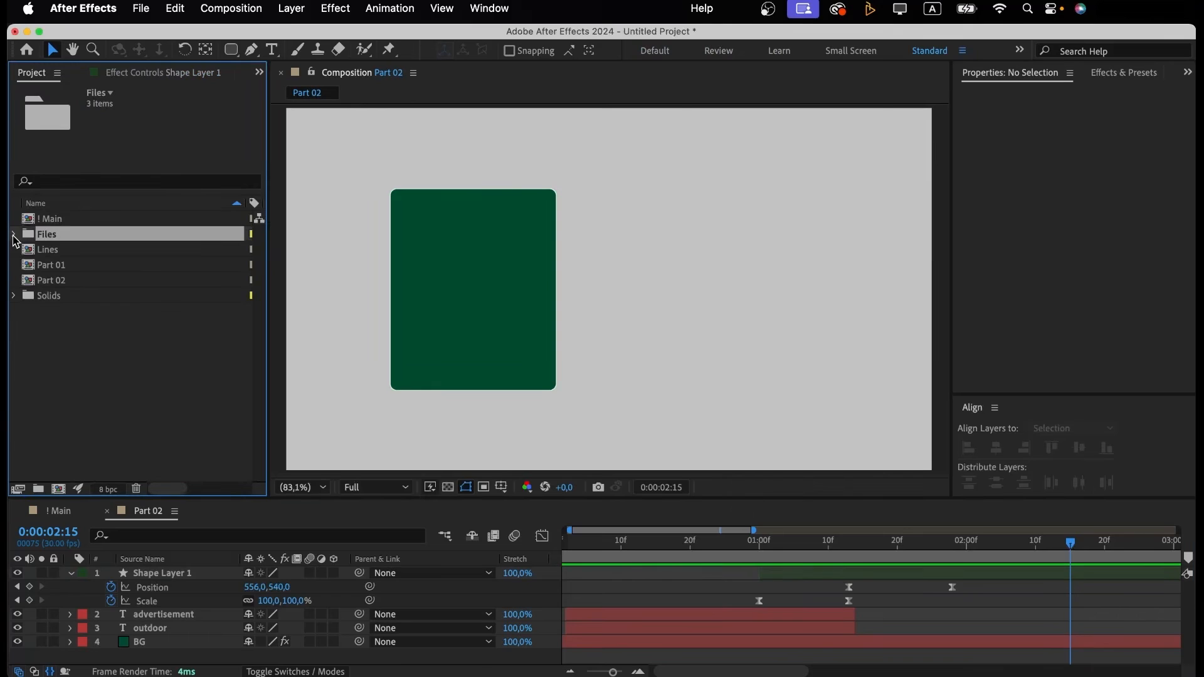
left_click(14, 234)
left_click(78, 252)
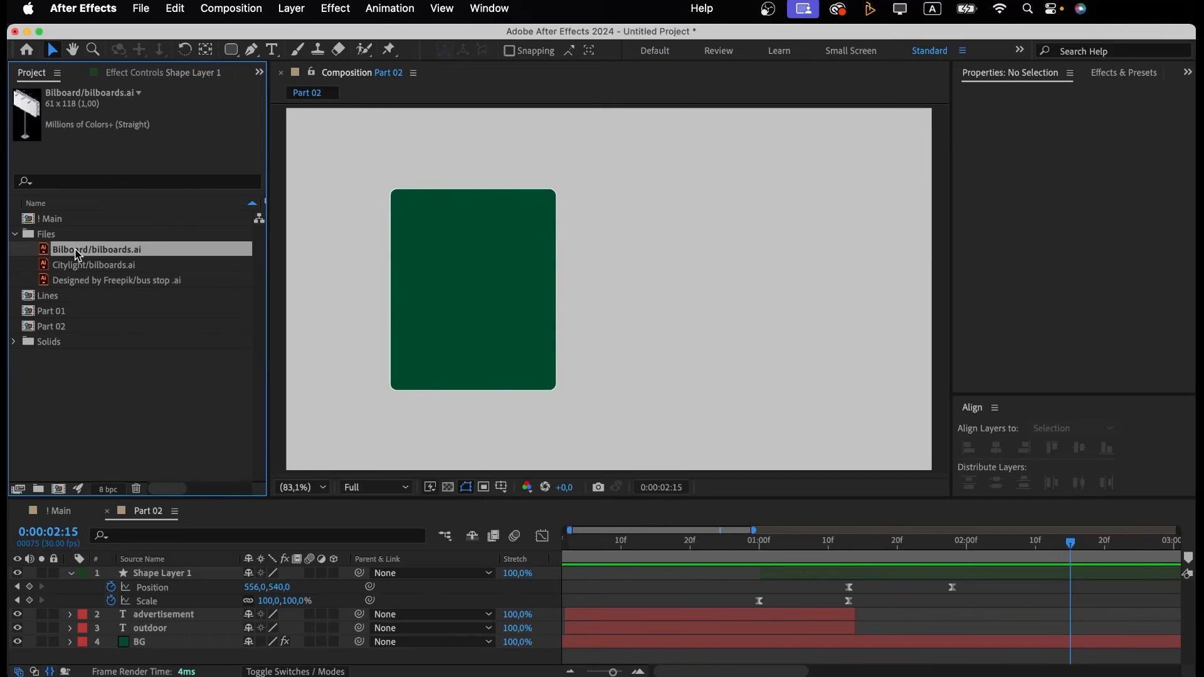
left_click(78, 265)
left_click(79, 279)
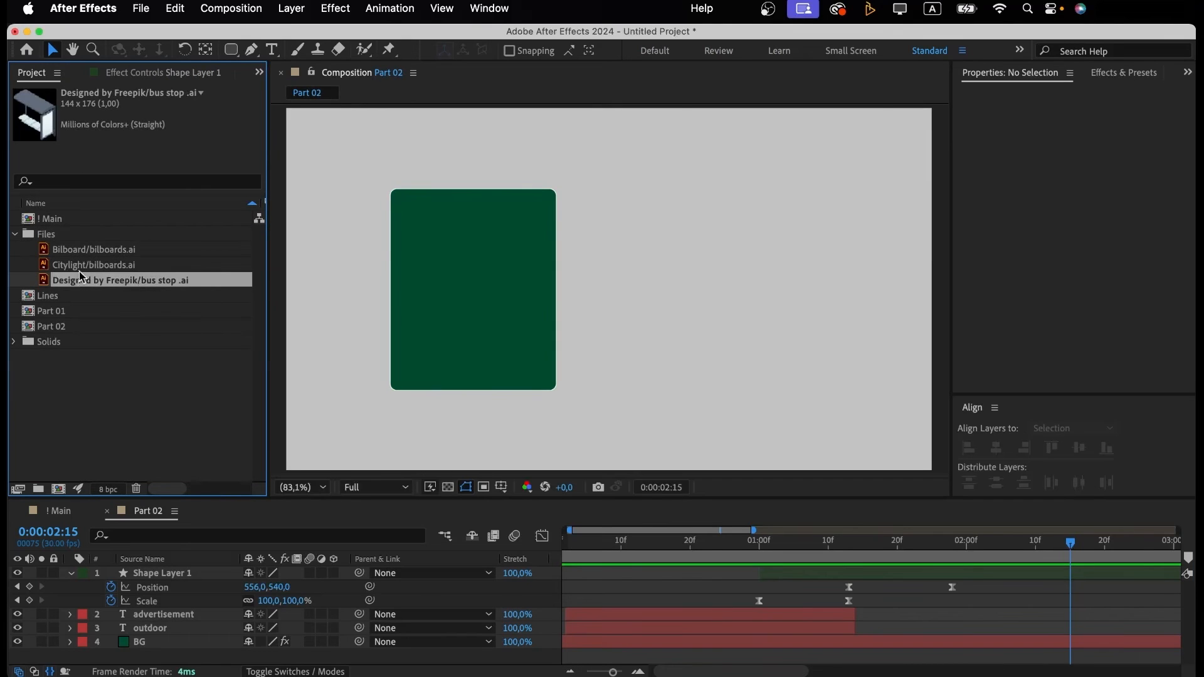
left_click(745, 674)
Add Bilboard/bilboards.ai to Part 02 above Shape Layer 1 and set its scale to 338%.
left_click(104, 251)
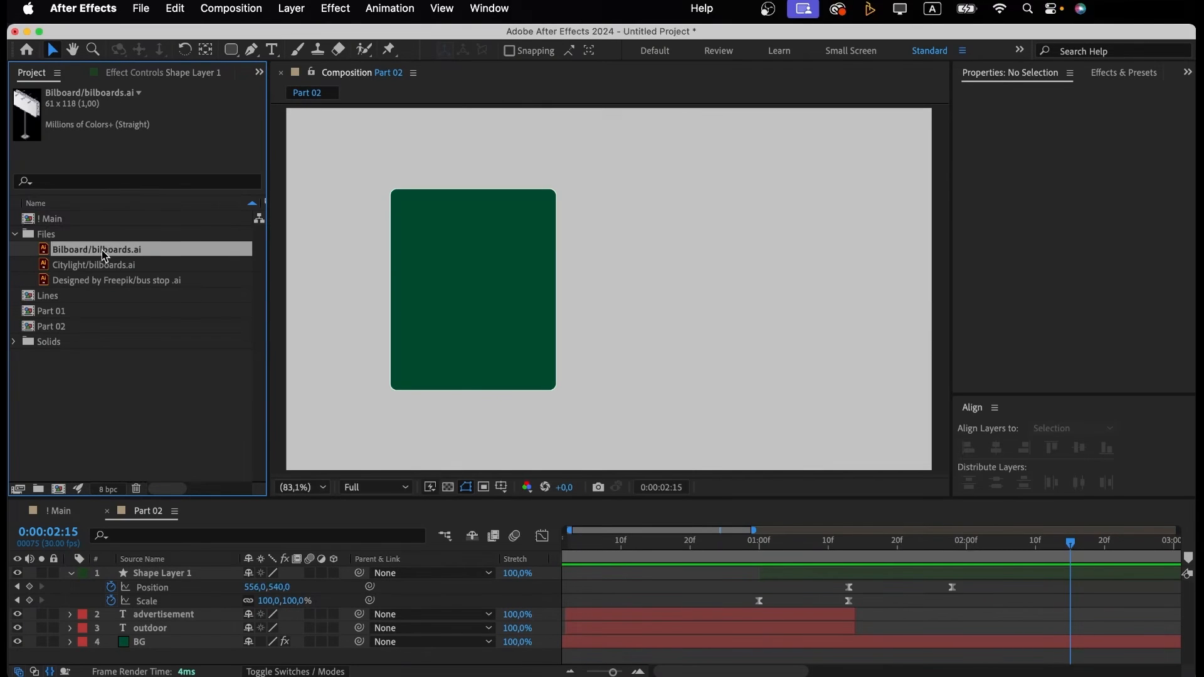
left_click_drag(105, 254, 144, 580)
key("s")
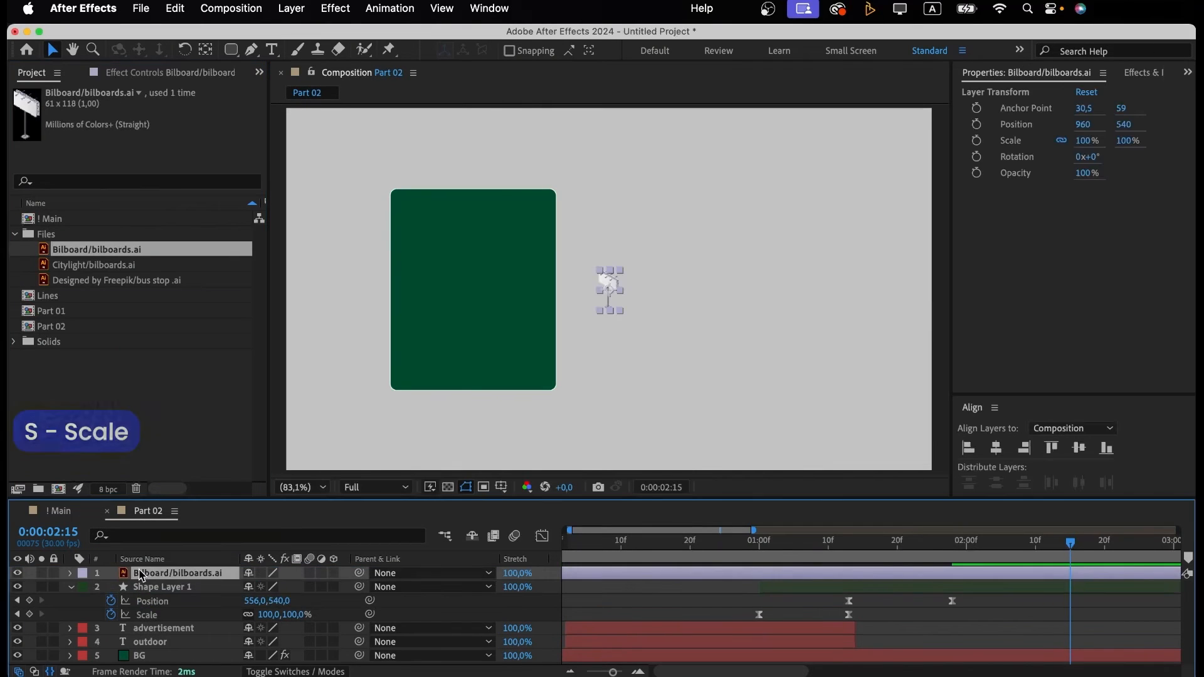
left_click(271, 587)
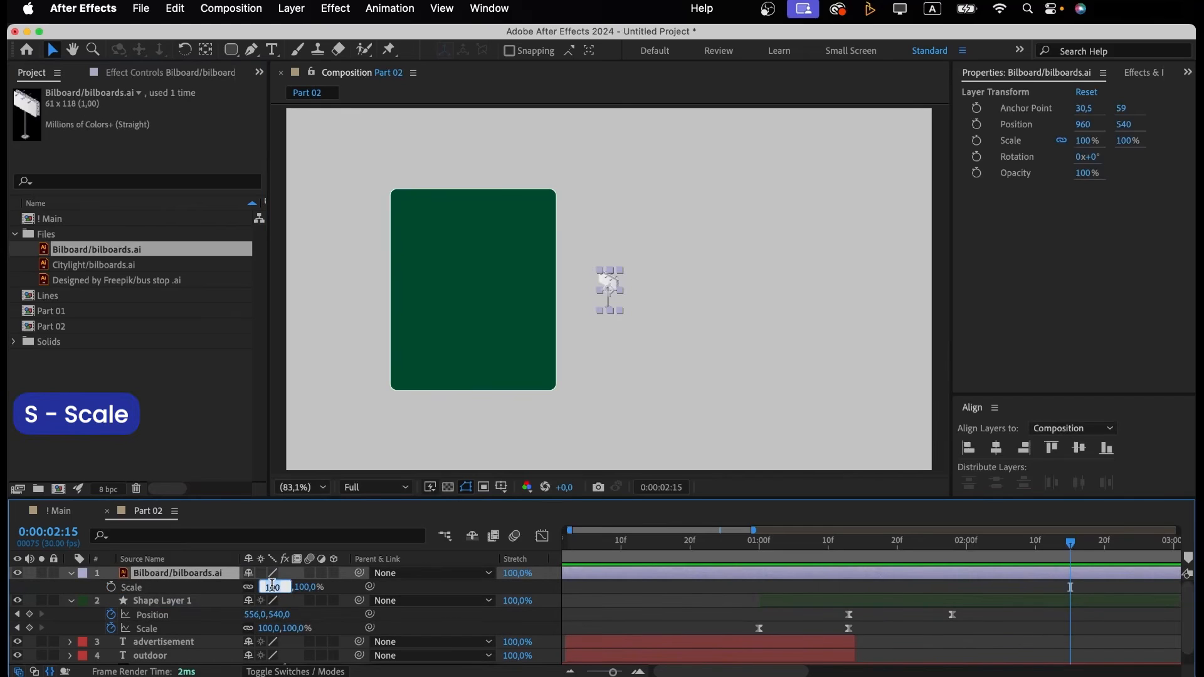
key("Return")
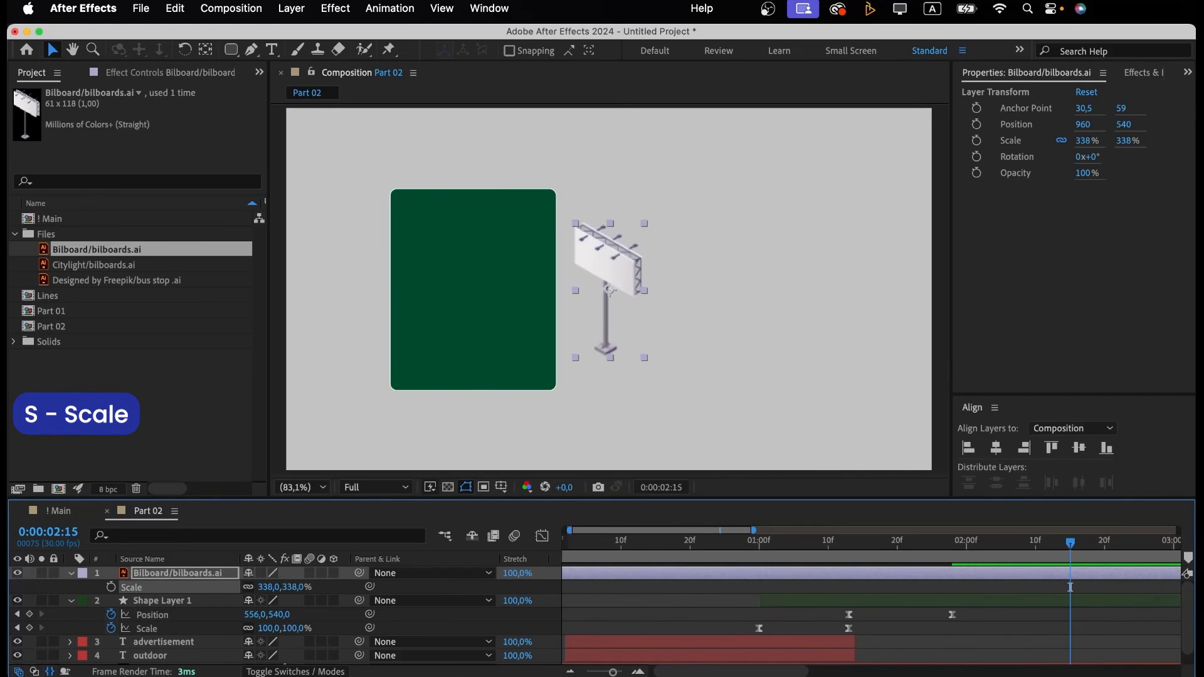
Nudge the billboard horizontally onto the right half of the green rectangle, at X position 640.
key("shift+Left")
key("shift+Left")
key("shift+Left")
key("shift+Left")
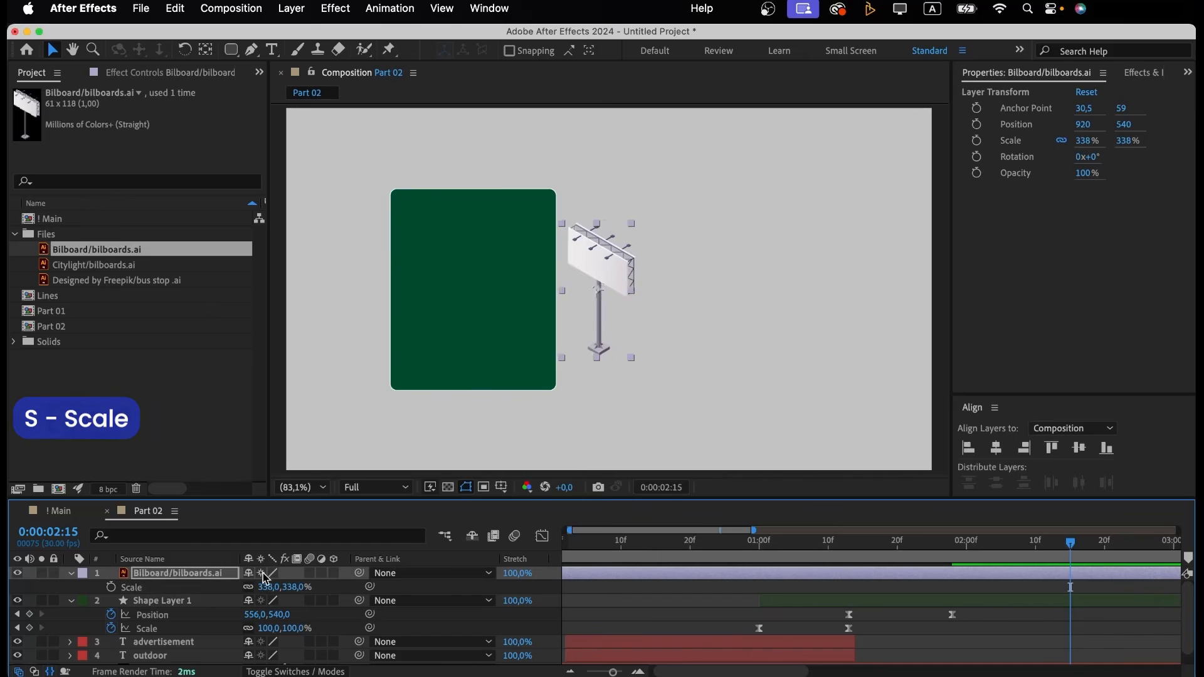
key("shift+Left")
key("shift+Left")
key("shift+Left")
key("shift+Left")
key("shift+Left")
key("shift+Left")
key("shift+Left")
key("shift+Left")
key("shift+Left")
key("shift+Left")
key("shift+Left")
key("shift+Left")
key("shift+Left")
key("shift+Left")
key("shift+Left")
key("shift+Left")
key("shift+Left")
key("shift+Left")
key("shift+Left")
key("shift+Left")
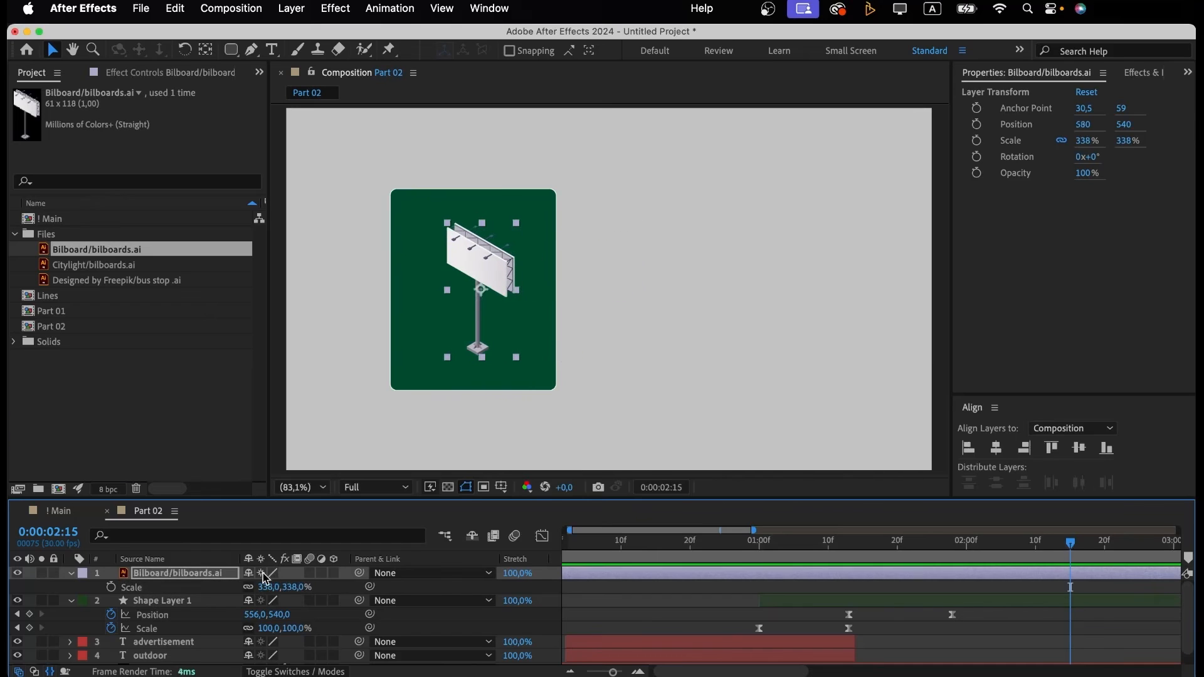
key("shift+Right")
key("shift+Right")
key("shift+Right")
key("shift+Right")
key("shift+Right")
key("shift+Right")
key("shift+Right")
key("shift+Right")
key("shift+Left")
key("shift+Left")
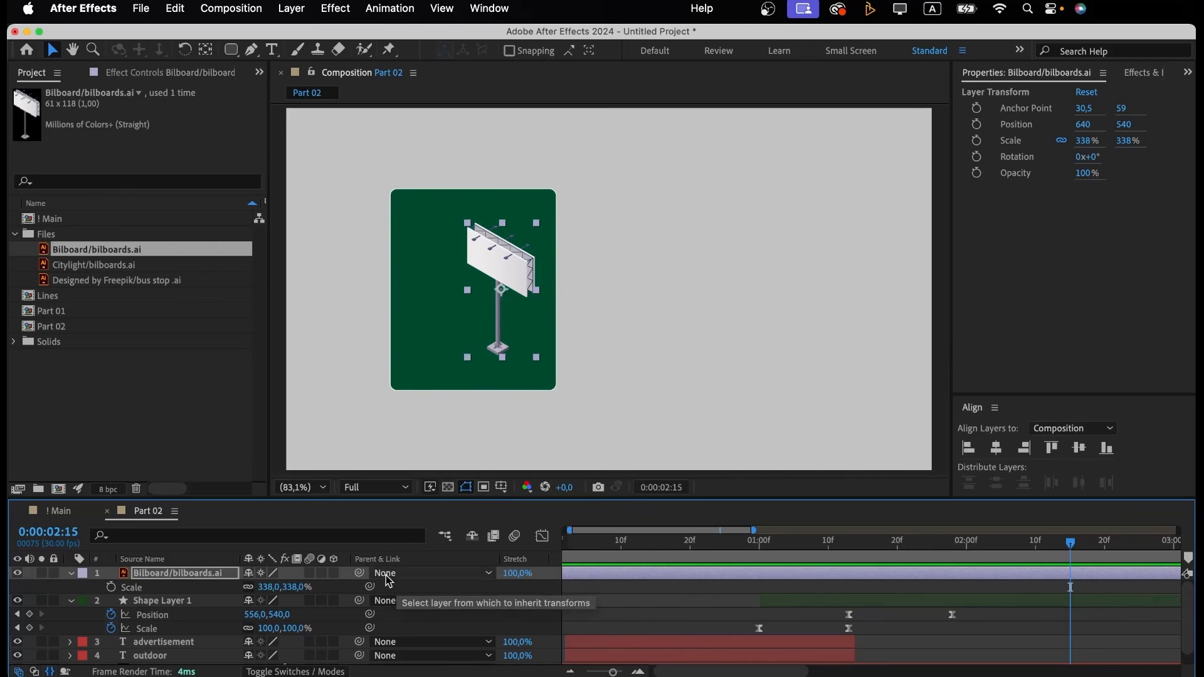
Parent the billboard layer to Shape Layer 1 and shift the layer to start at 0:00:01:13.
left_click_drag(358, 573, 179, 601)
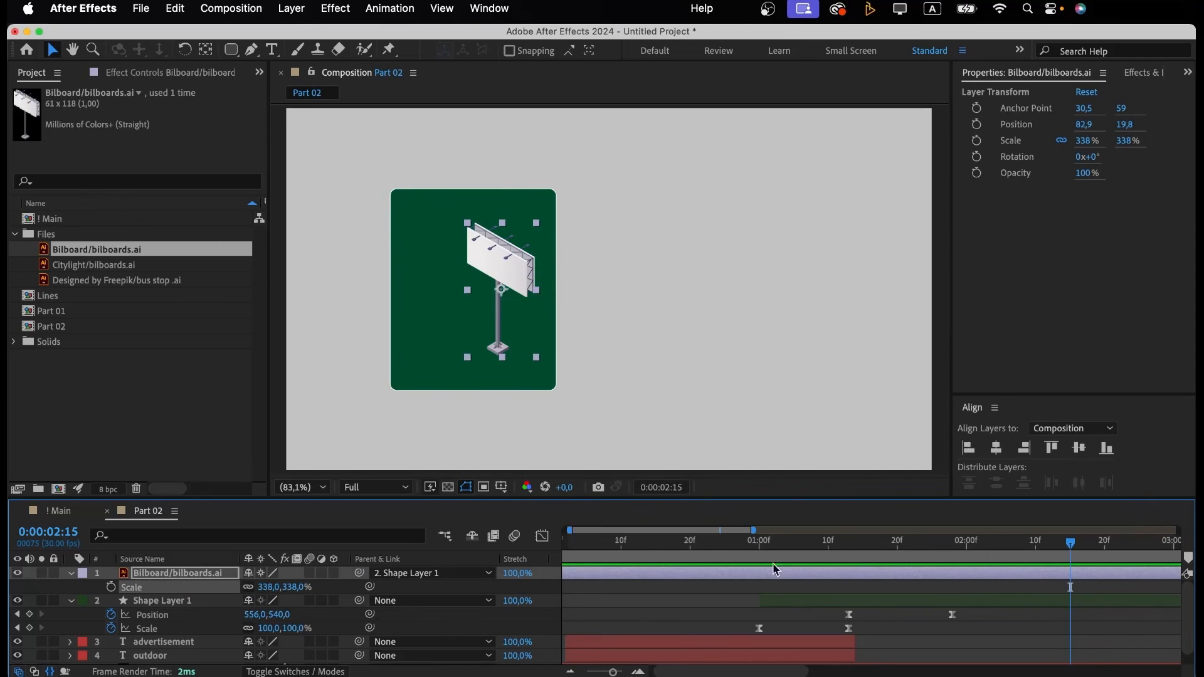
left_click_drag(648, 580, 877, 572)
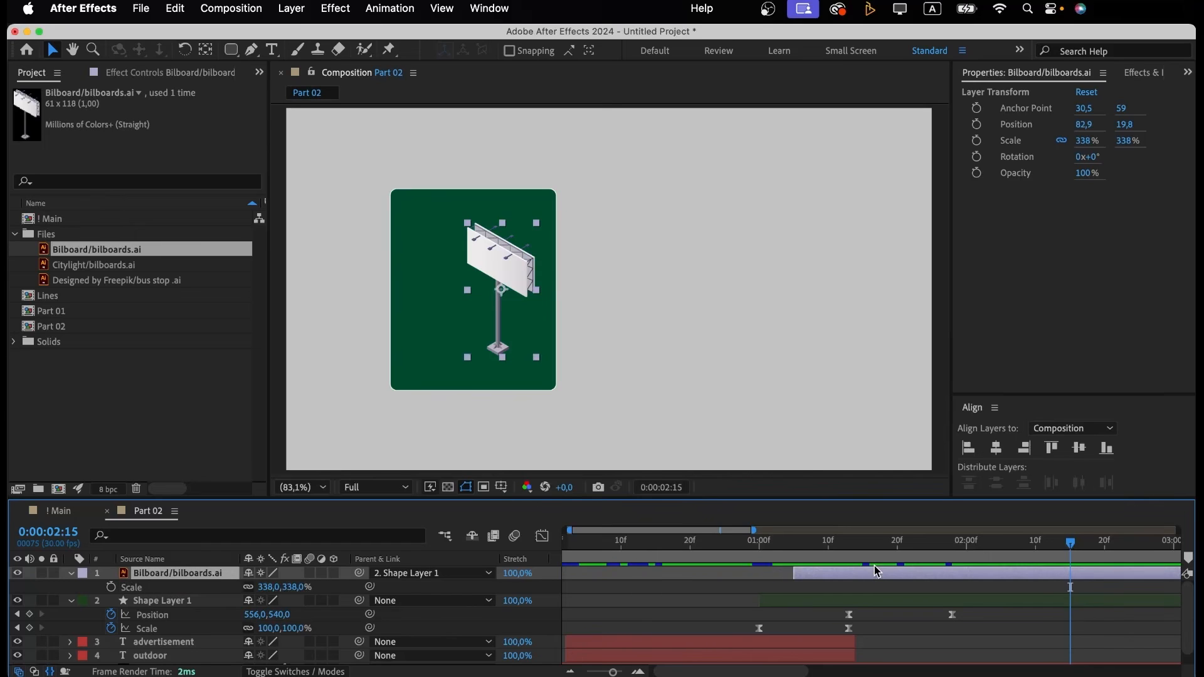
left_click(794, 546)
left_click_drag(794, 546, 862, 581)
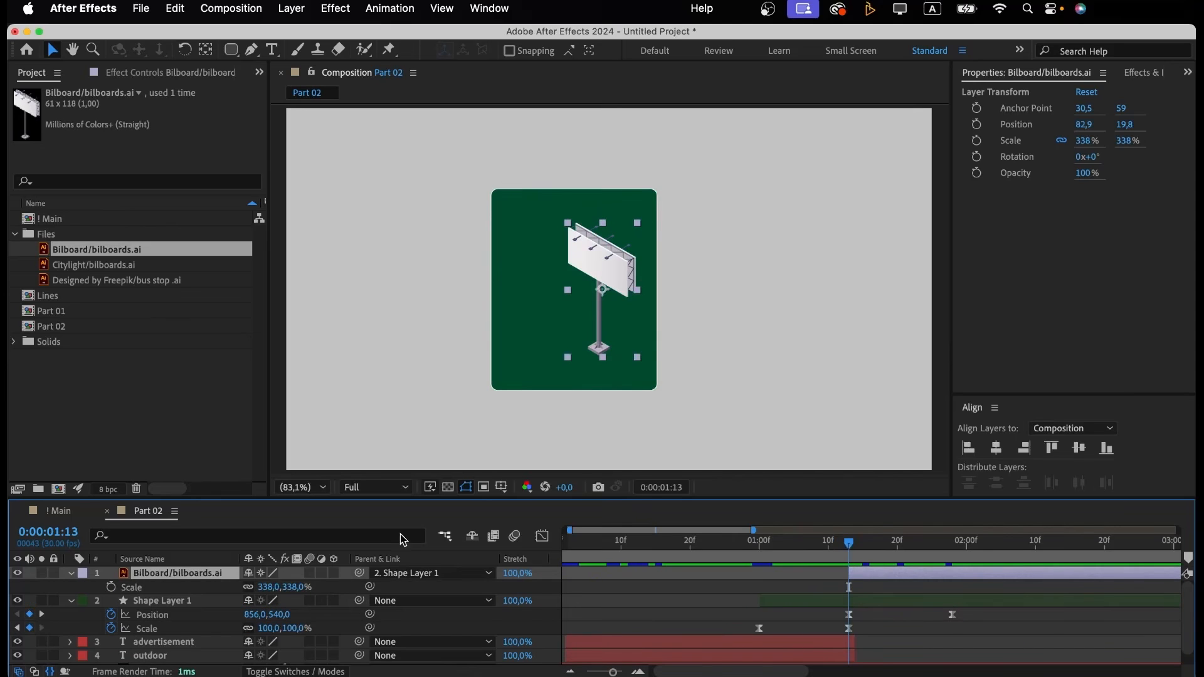
Unlink the billboard's scale proportions and move its anchor point to the base of the pole, about 28, 121.
left_click(249, 587)
key("y")
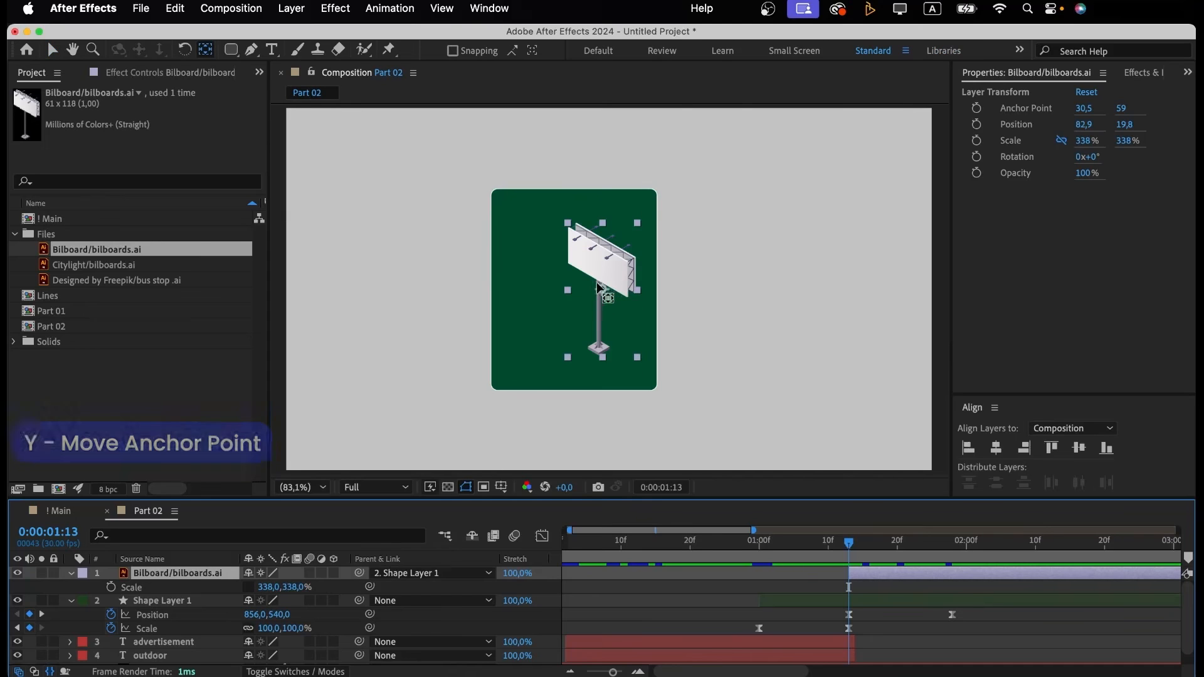
left_click_drag(602, 290, 600, 362)
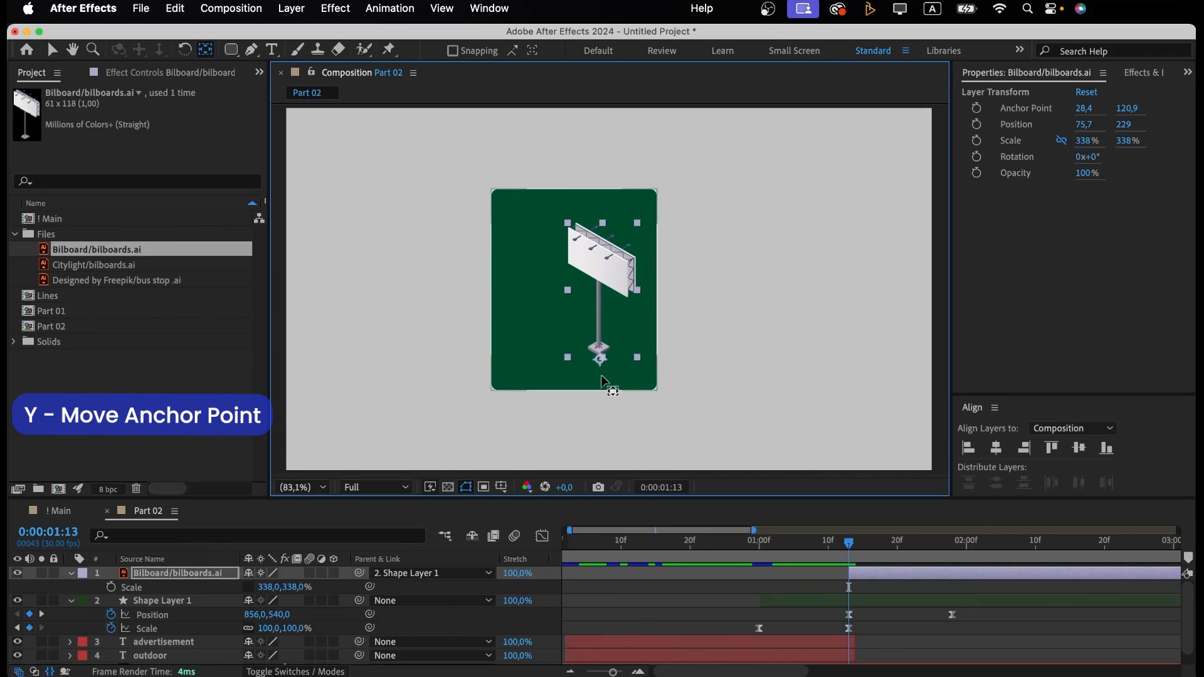
left_click(859, 576)
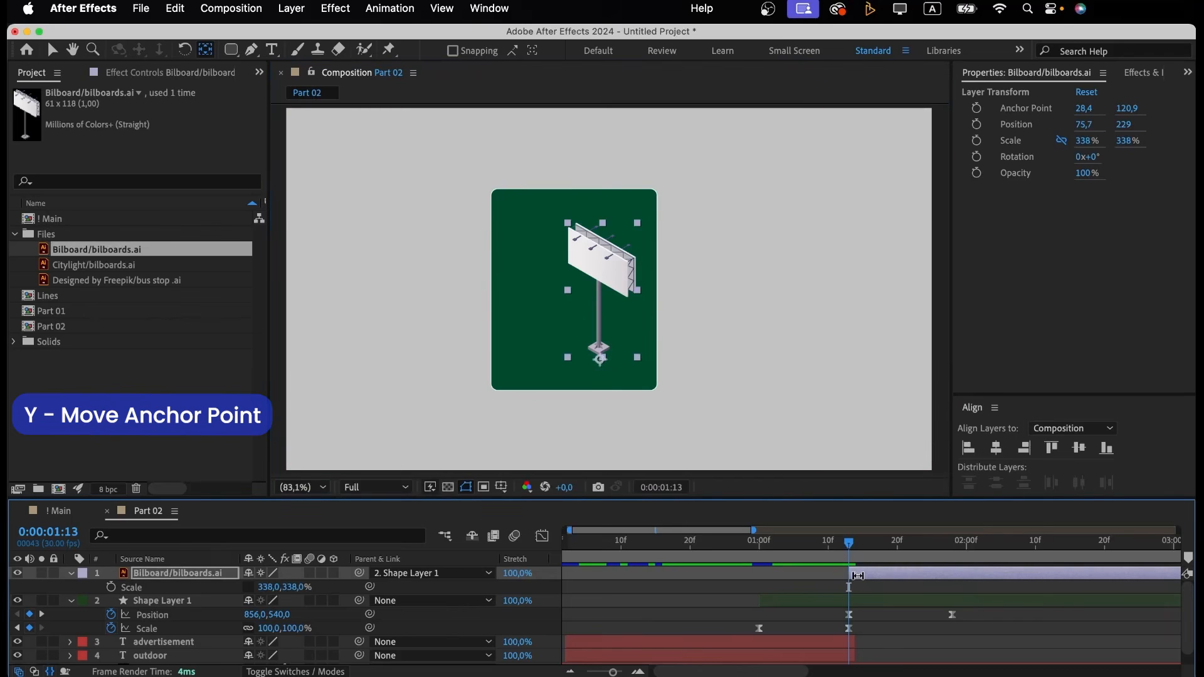
key("v")
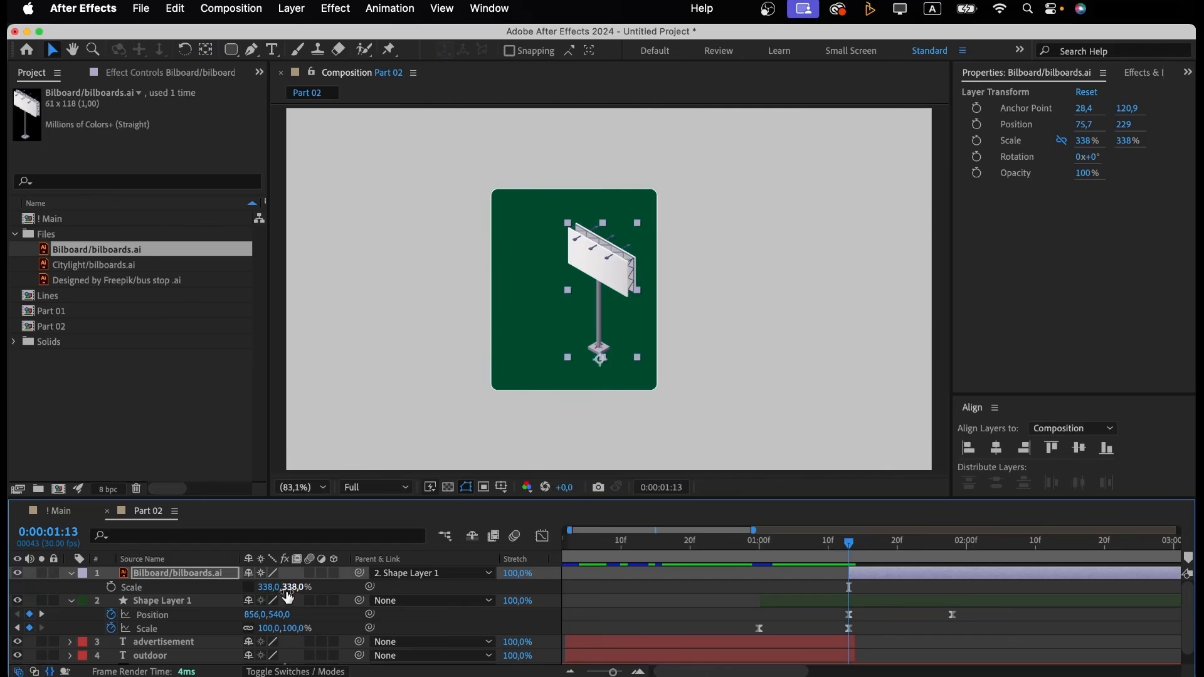
Set the billboard's vertical scale to 0% and start keyframing its scale at 0:00:01:13.
left_click_drag(287, 588, 273, 600)
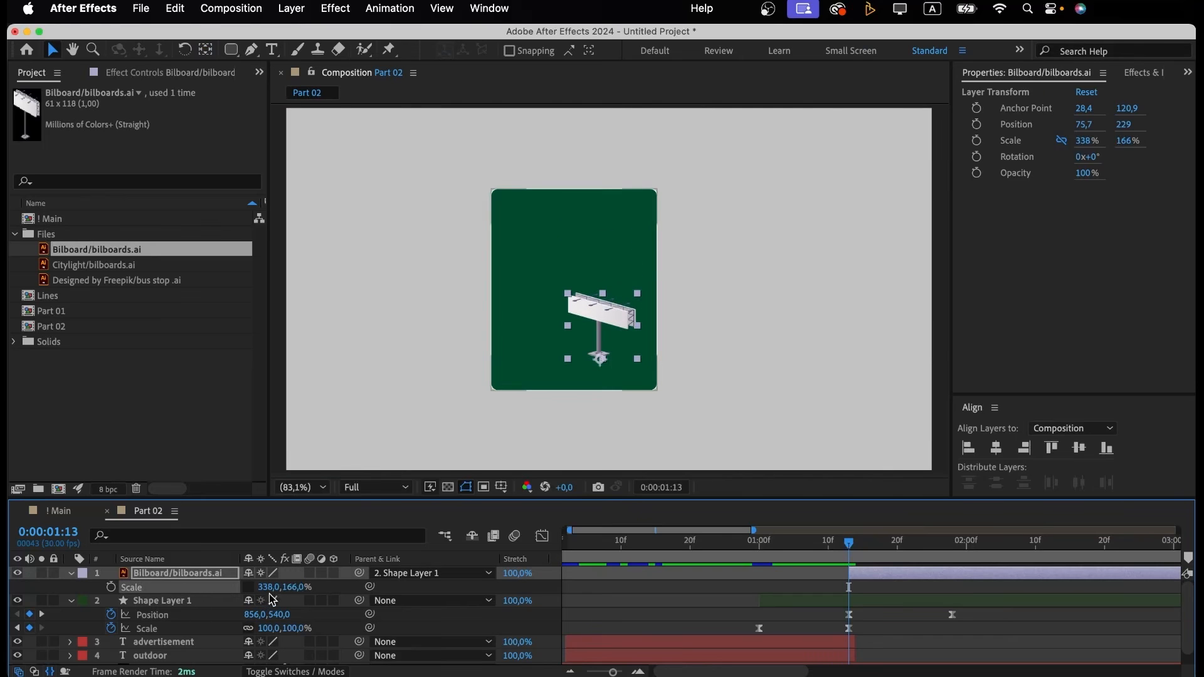
left_click(292, 587)
key("Return")
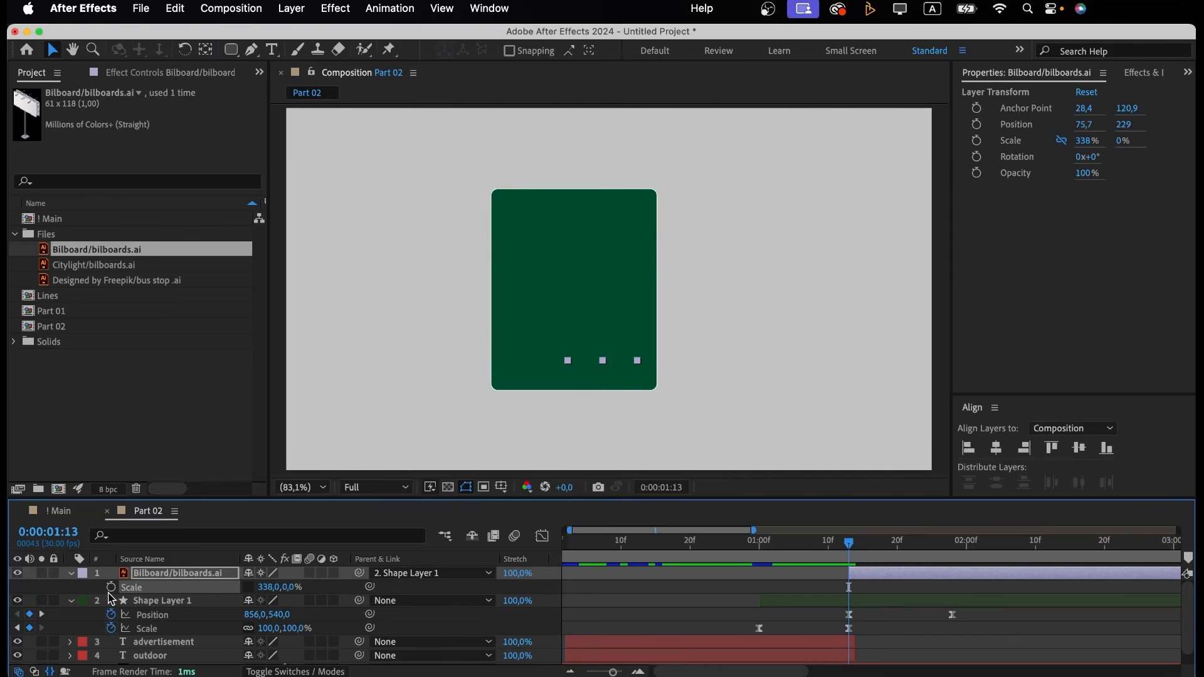
left_click(111, 588)
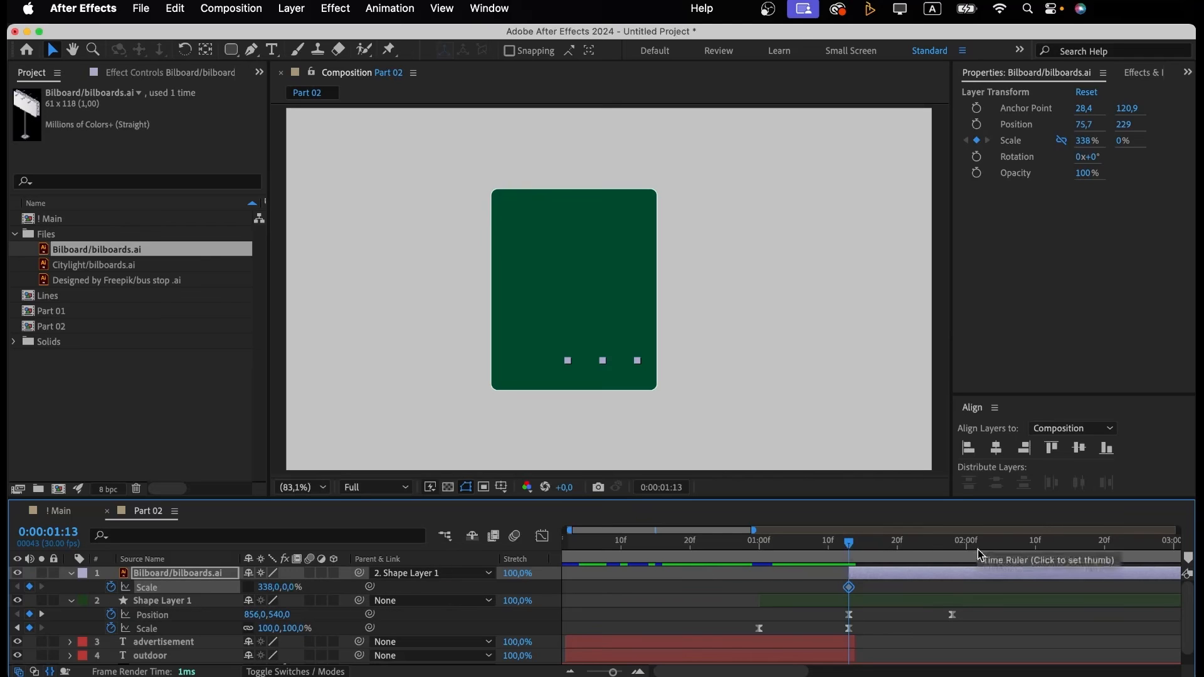
Add a scale keyframe at 0:00:01:28 with the billboard's vertical scale set to 338%.
left_click_drag(891, 552, 952, 552)
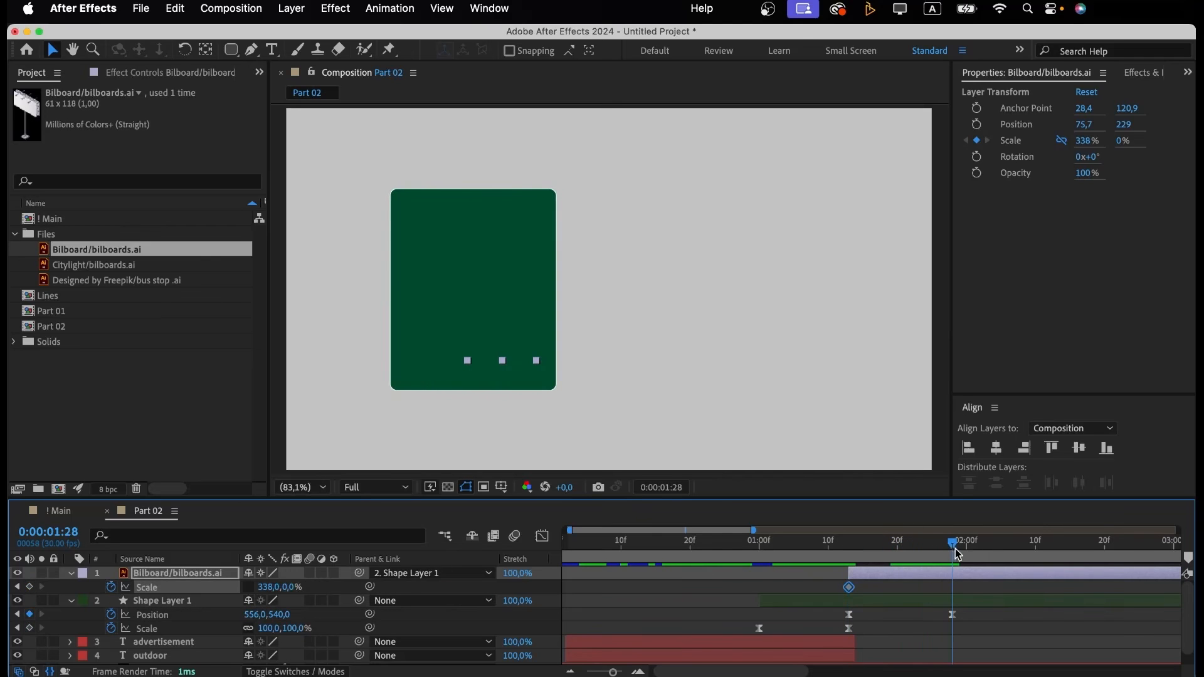
left_click(291, 587)
type("33")
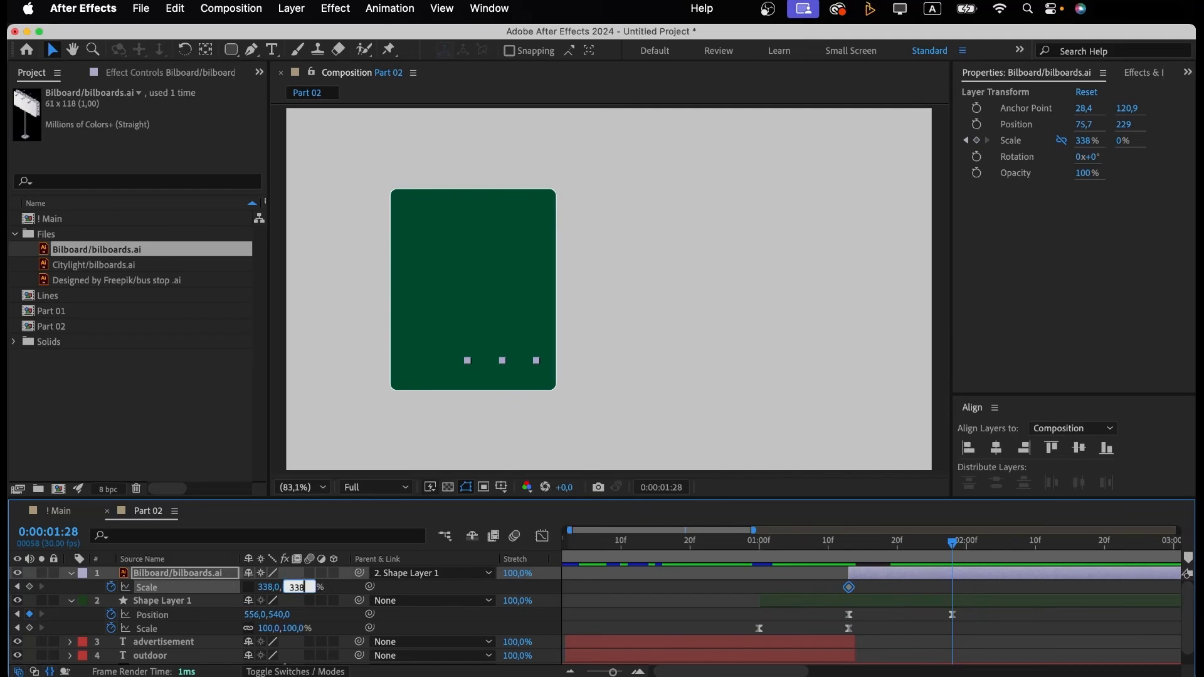
type("8")
key("Return")
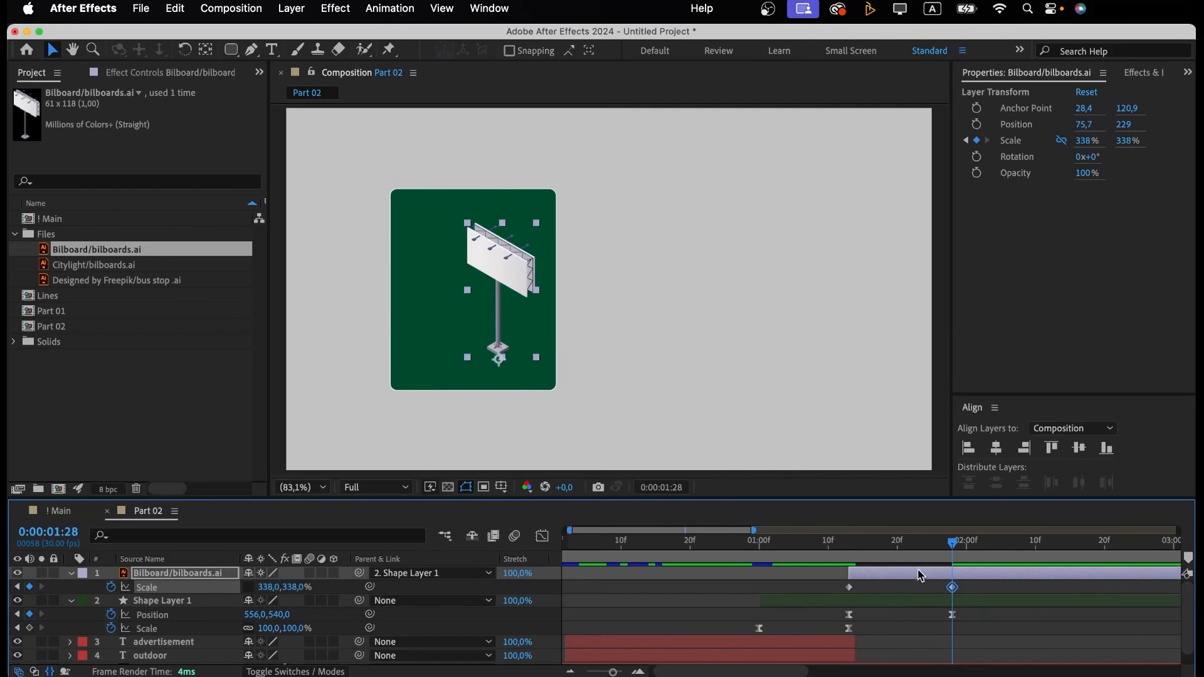
Copy the billboard's full-size scale keyframe to 0:00:02:24.
scroll(964, 574, "right", 5)
scroll(963, 575, "right", 3)
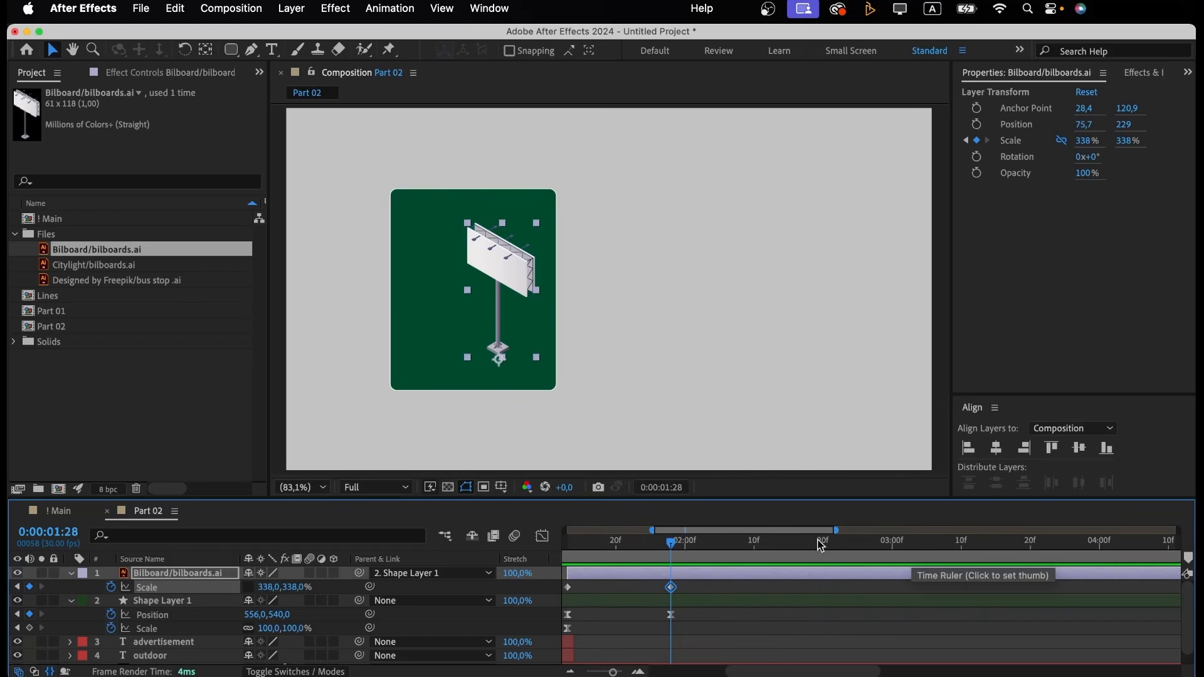
left_click_drag(822, 549, 853, 554)
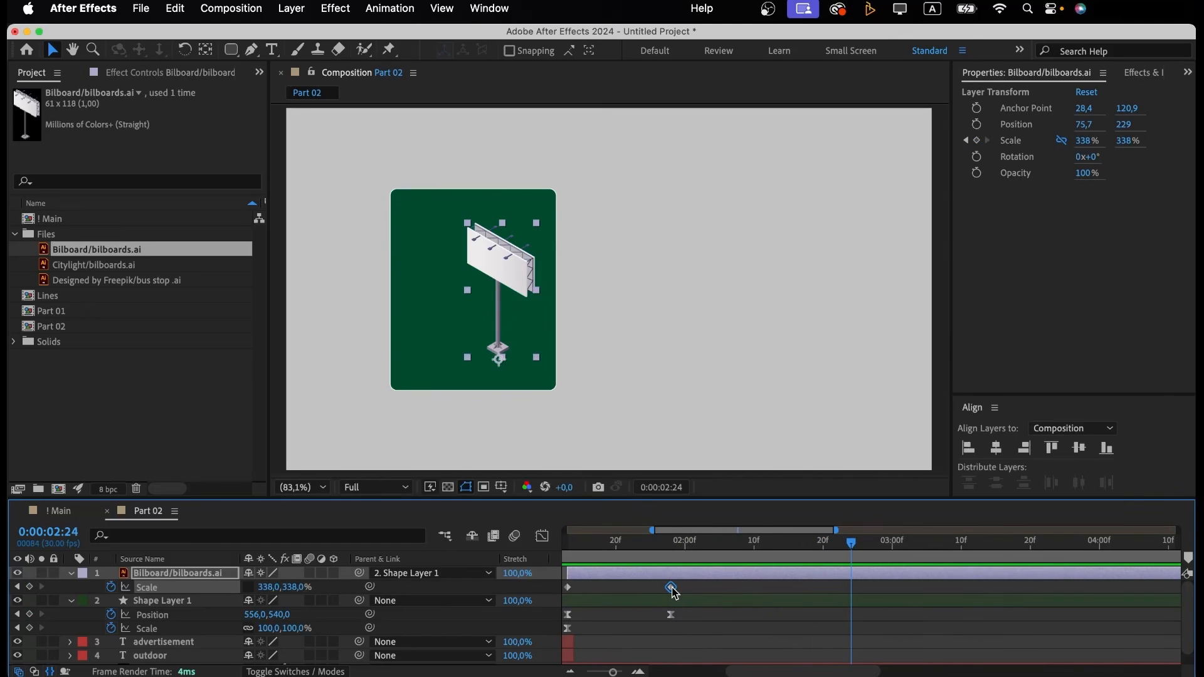
key("super+v")
Keyframe the billboard's vertical scale to 0% at 0:00:03:09 and trim the layer's end to that time.
left_click(936, 551)
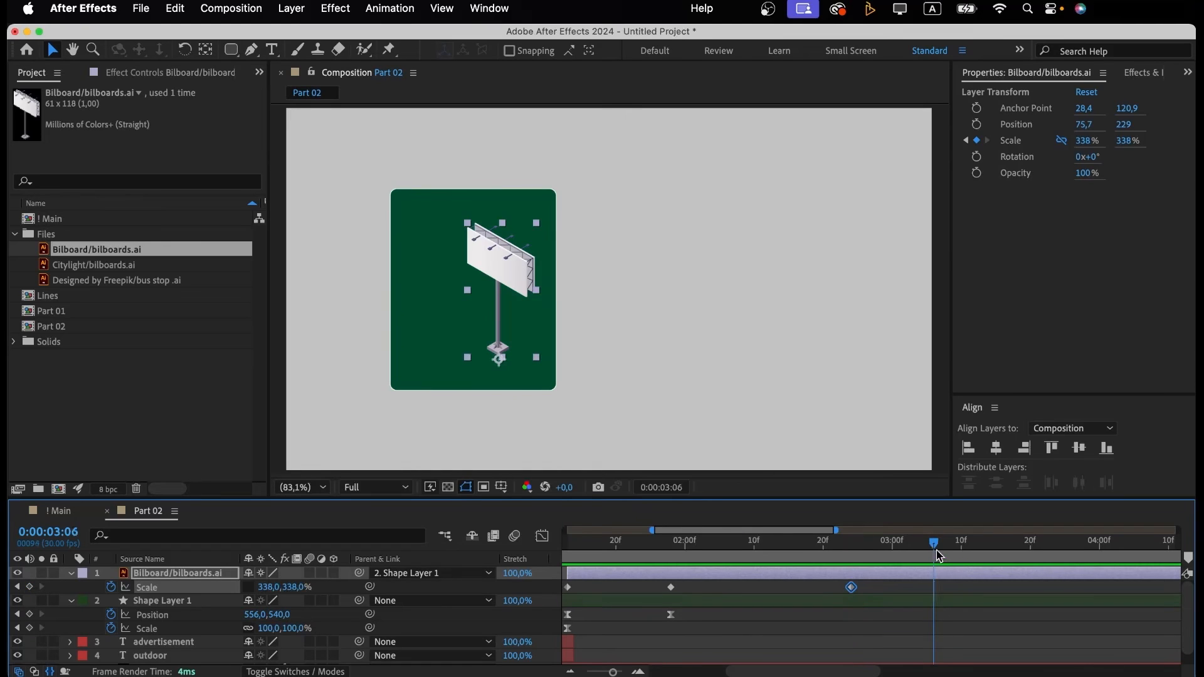
left_click_drag(936, 551, 953, 551)
left_click(932, 585)
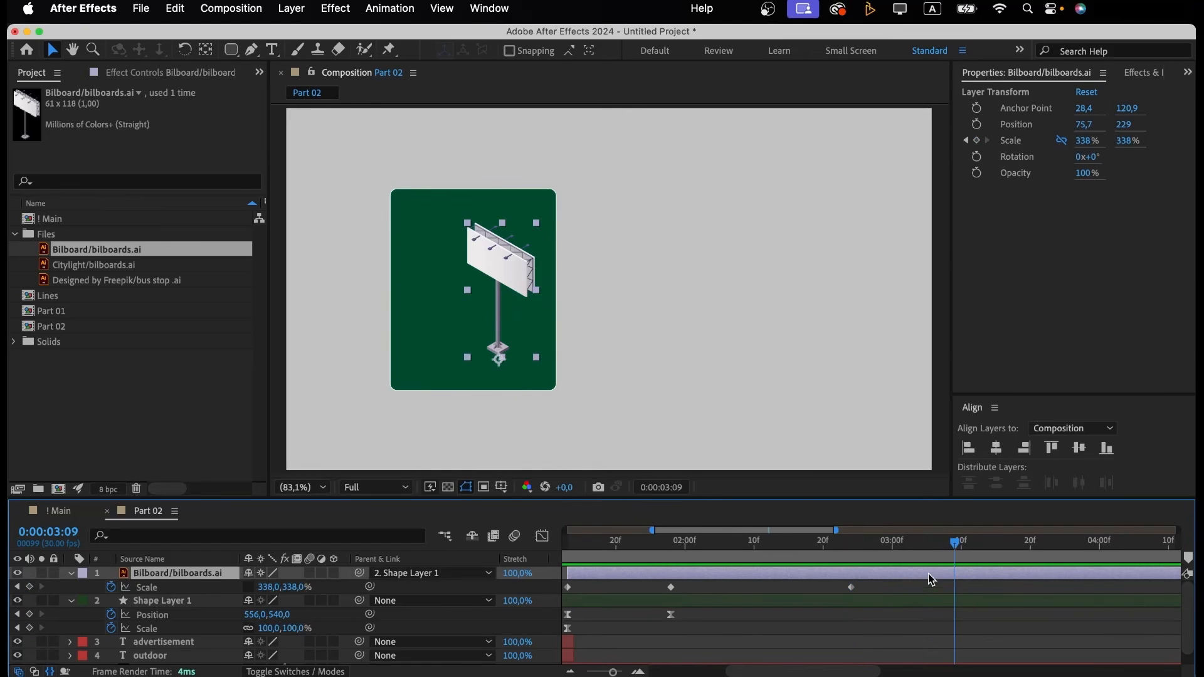
left_click(299, 587)
type("0")
key("Return")
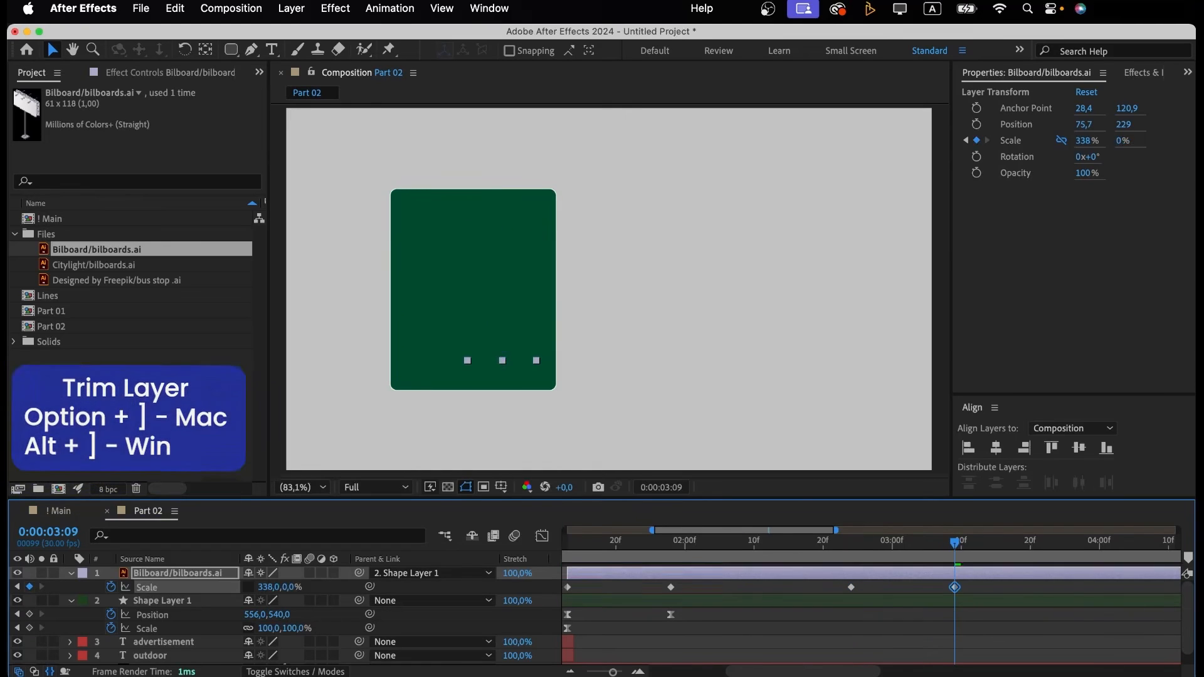
key("alt+bracketright")
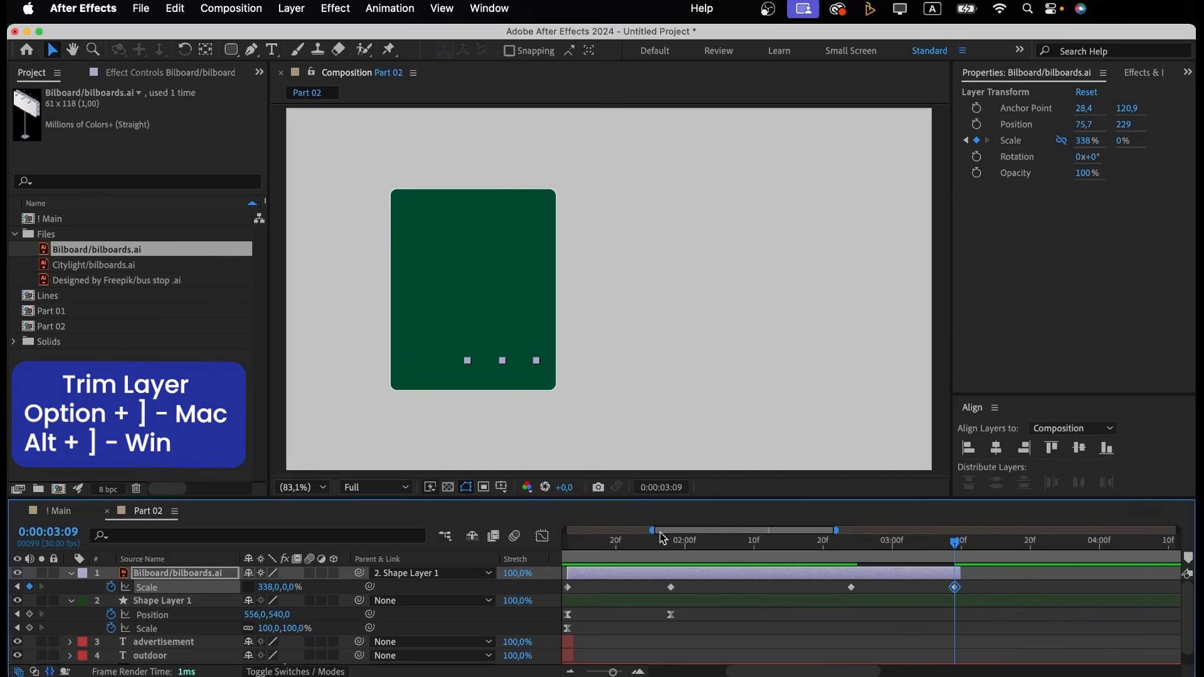
Apply Easy Ease to all four billboard scale keyframes and show their curves in the graph editor.
scroll(691, 538, "left", 5)
left_click_drag(765, 549, 756, 544)
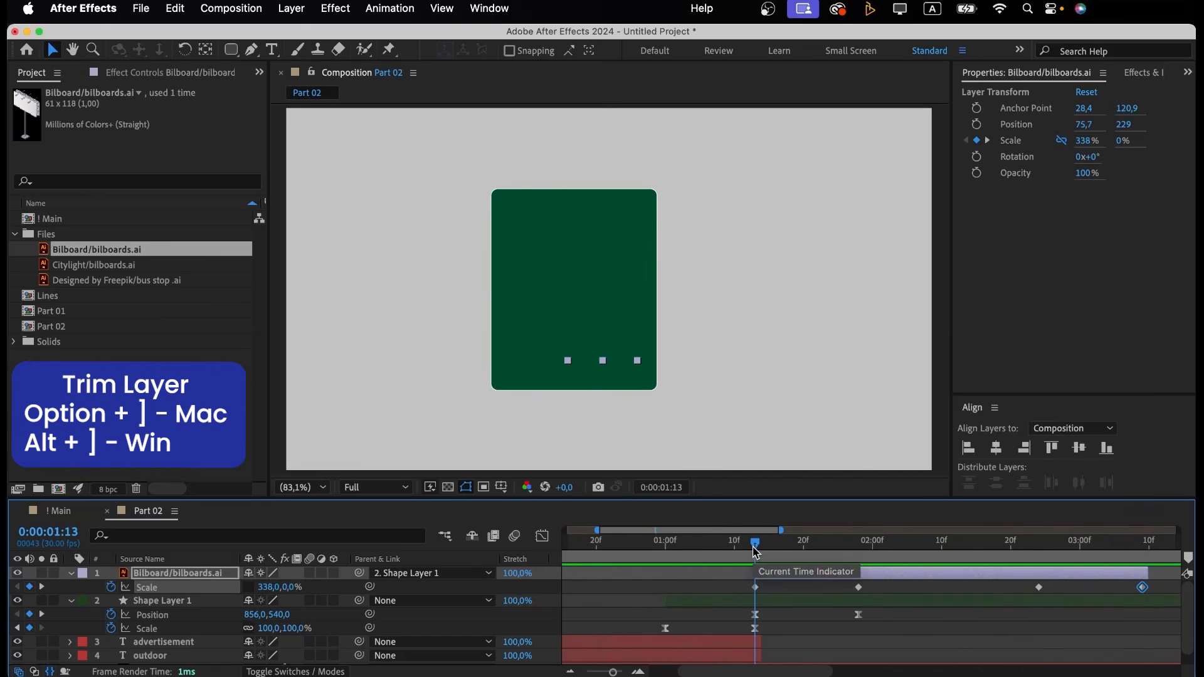
left_click_drag(1153, 585, 715, 600)
key("F9")
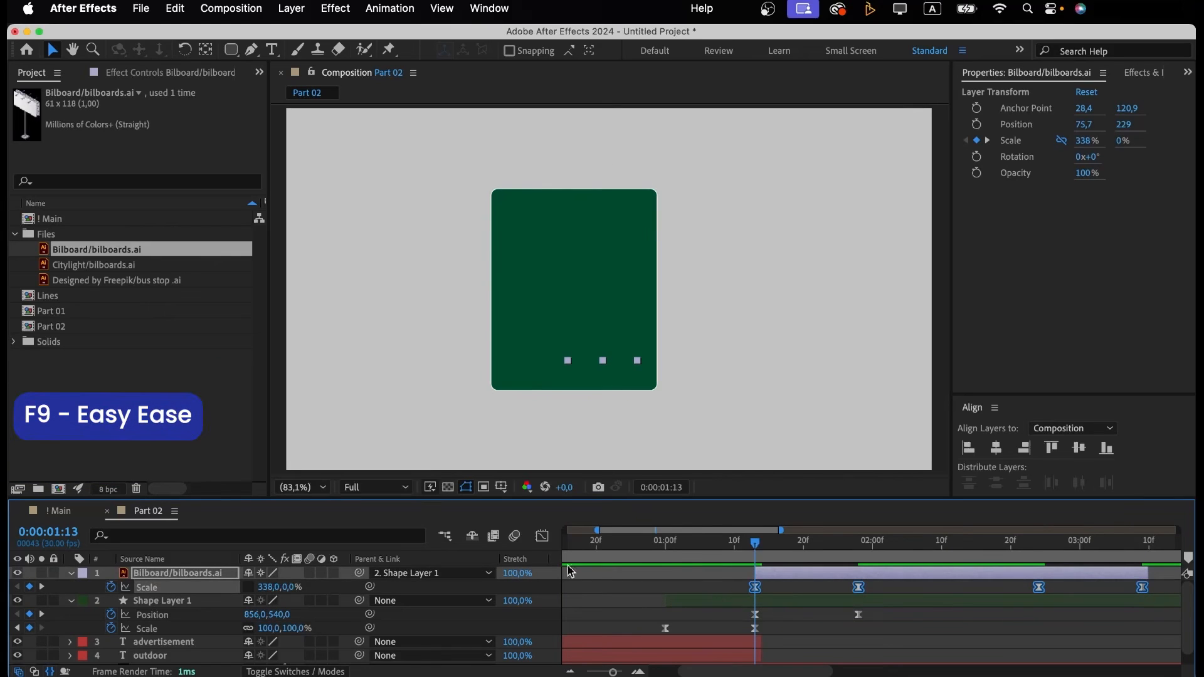
left_click(542, 536)
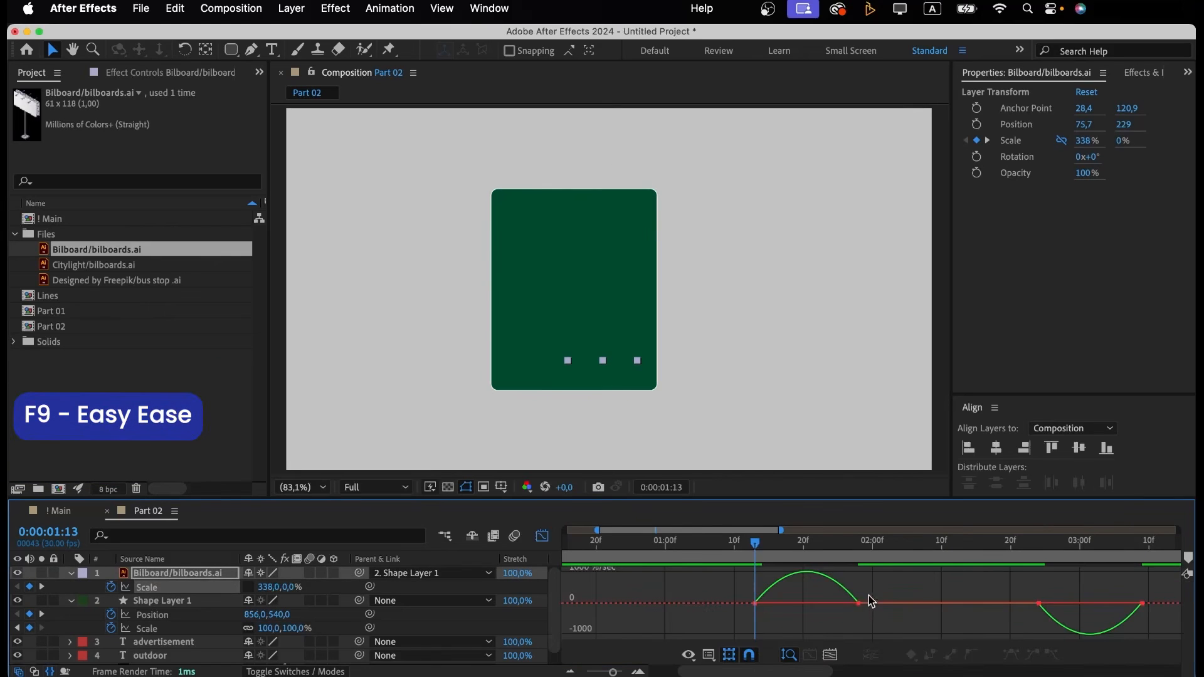
Lengthen the easing handles between the billboard's two growing scale keyframes so the speed curve peaks sharply midway.
left_click_drag(869, 596, 785, 609)
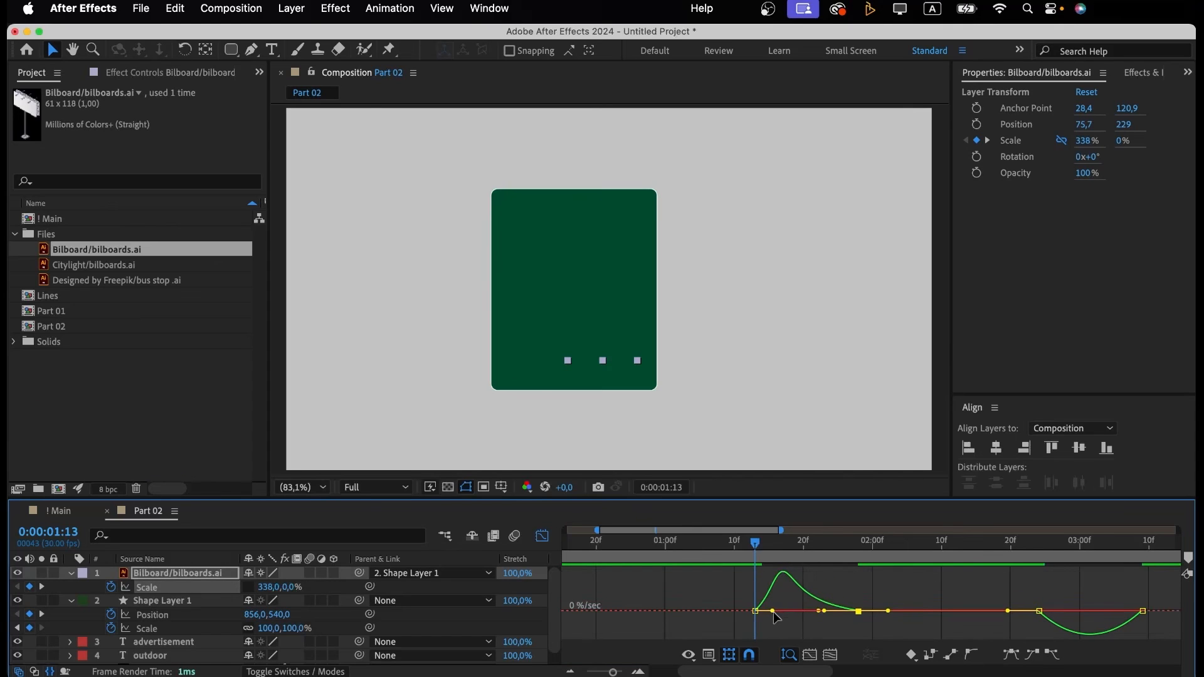
left_click(772, 613)
left_click_drag(772, 613, 791, 612)
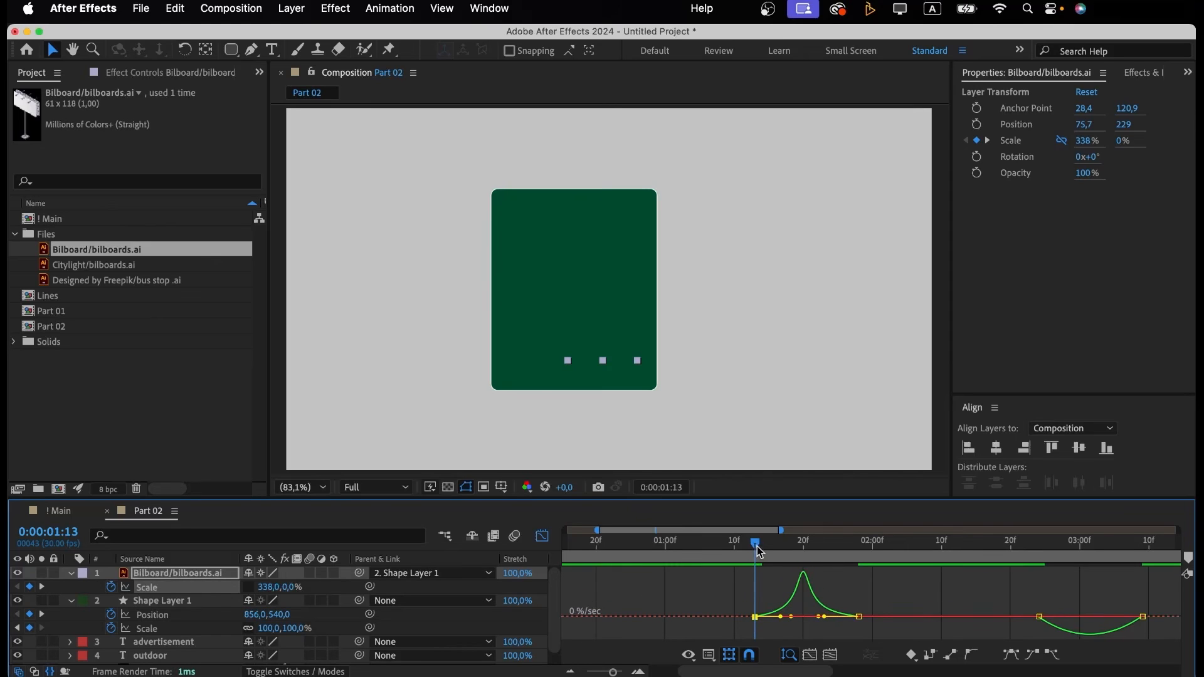
left_click_drag(757, 544, 955, 543)
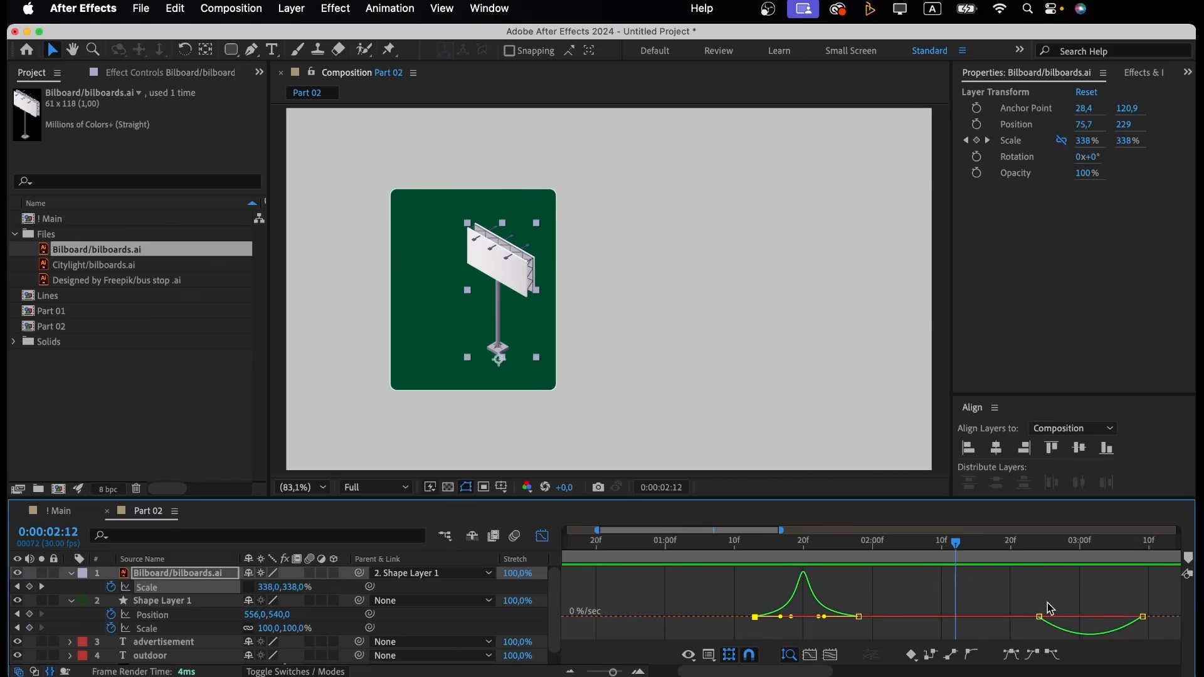
Lengthen the easing handles between the two shrinking scale keyframes for a sharp midway speed peak and leave the graph editor.
left_click_drag(1019, 604, 1102, 618)
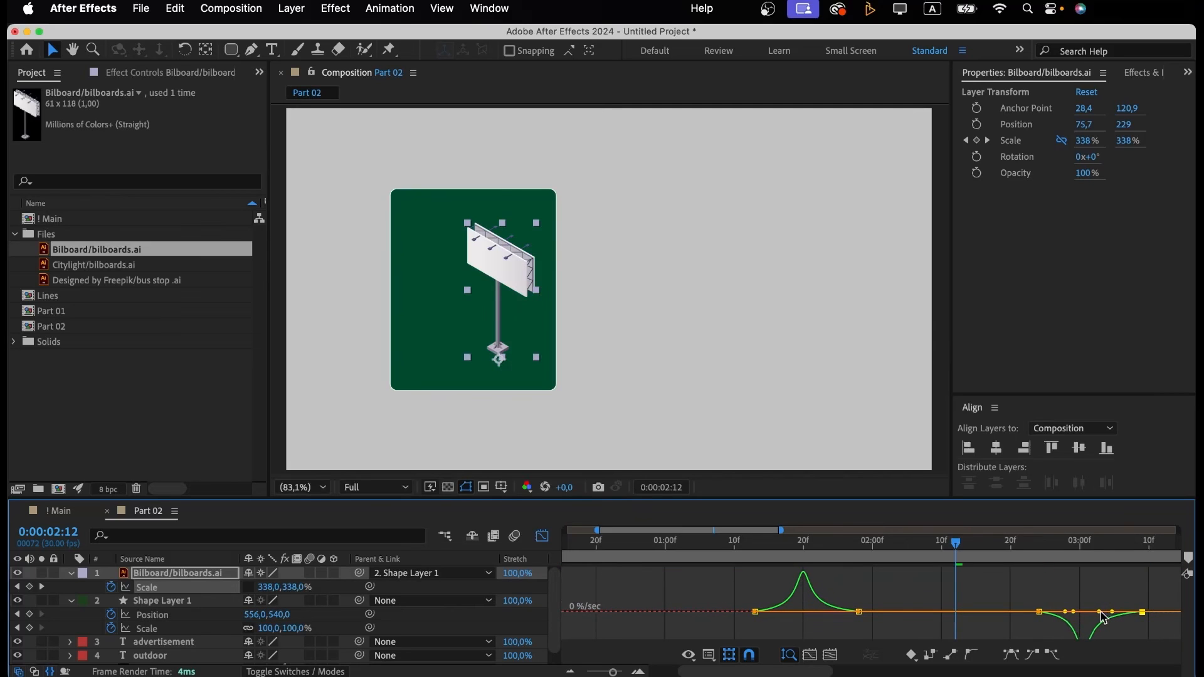
left_click(1067, 603)
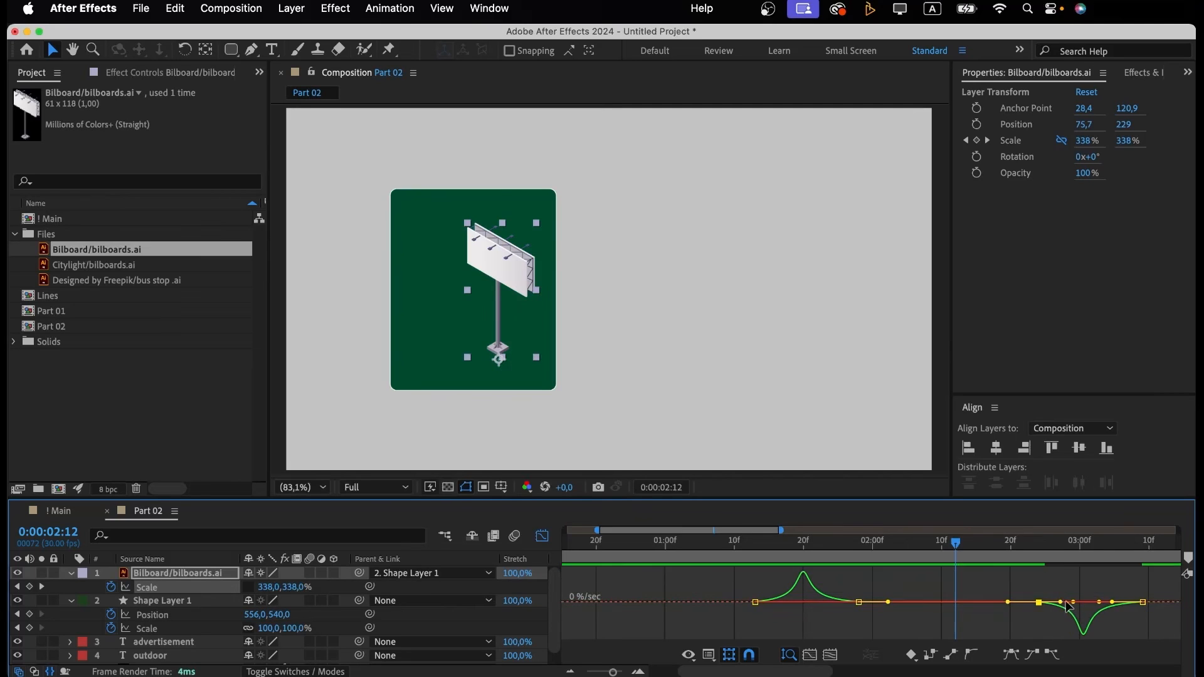
left_click_drag(1072, 603, 1076, 602)
left_click(1018, 546)
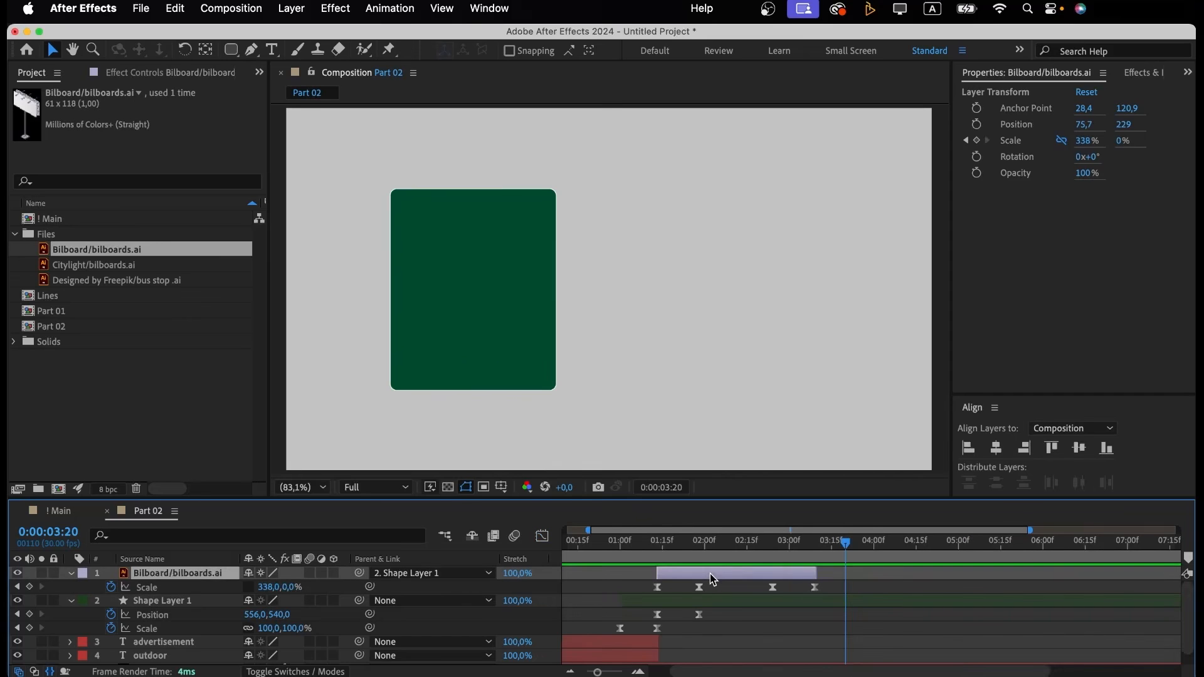
Duplicate the billboard layer and shift the copy to start at 0:00:01:18.
key("super+d")
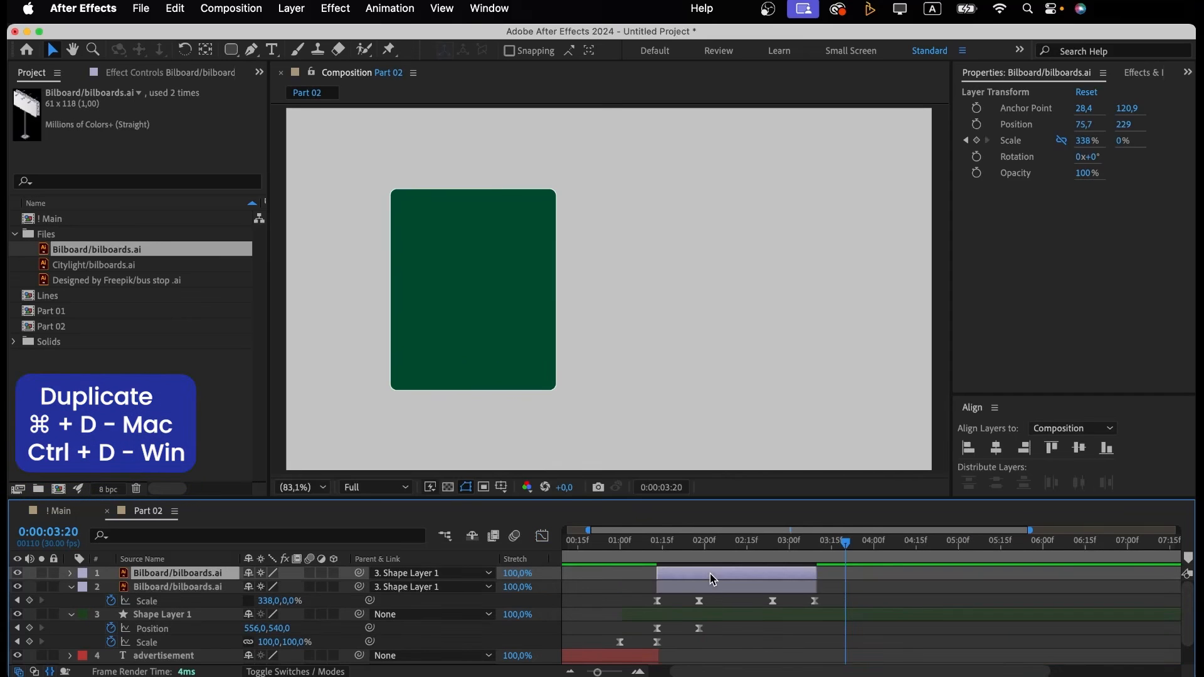
left_click(665, 546)
left_click_drag(666, 550, 689, 574)
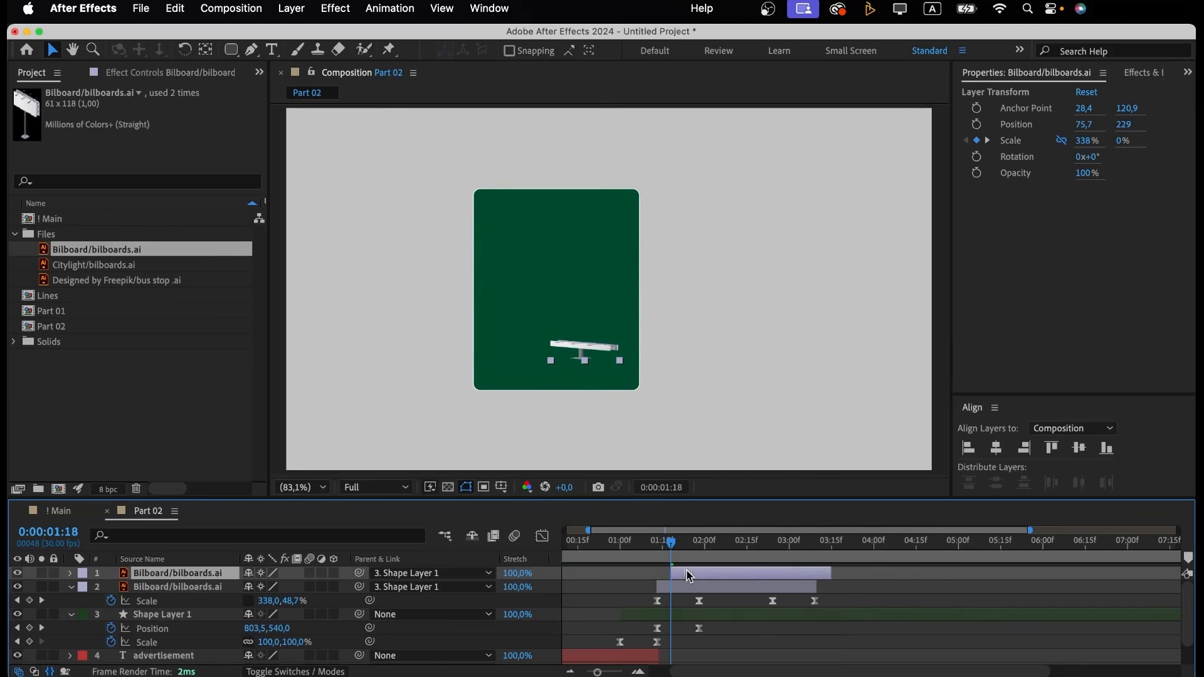
Move the copy's last two scale keyframes earlier to end at 0:00:03:05 and trim the layer's end there.
left_click(807, 544)
left_click_drag(807, 545, 804, 548)
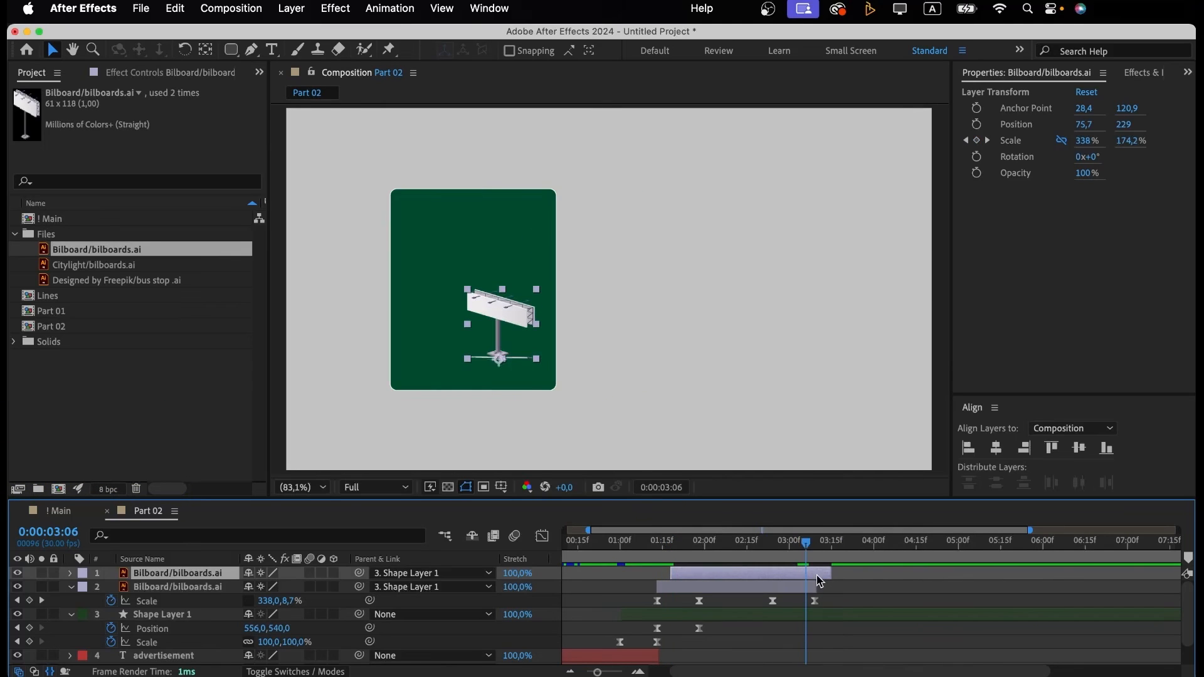
key("s")
left_click_drag(842, 589, 763, 589)
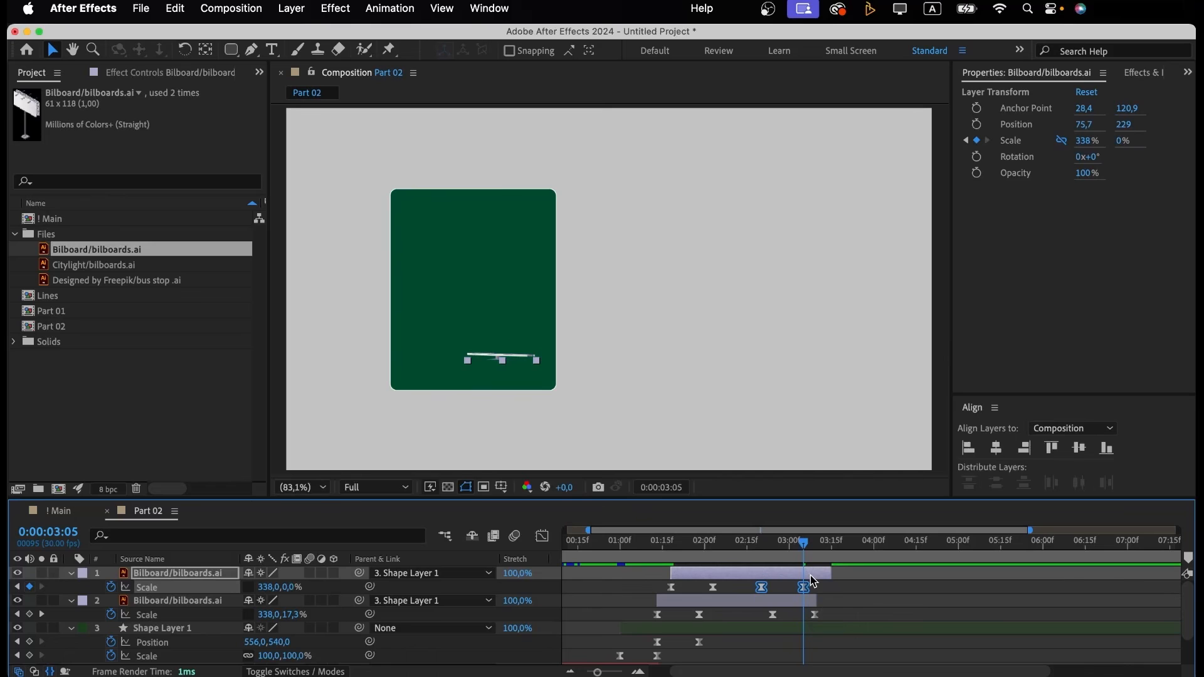
key("alt+bracketright")
Set the copied billboard's scale keyframe at 0:00:02:03 to 291% both horizontally and vertically.
left_click_drag(677, 549, 714, 550)
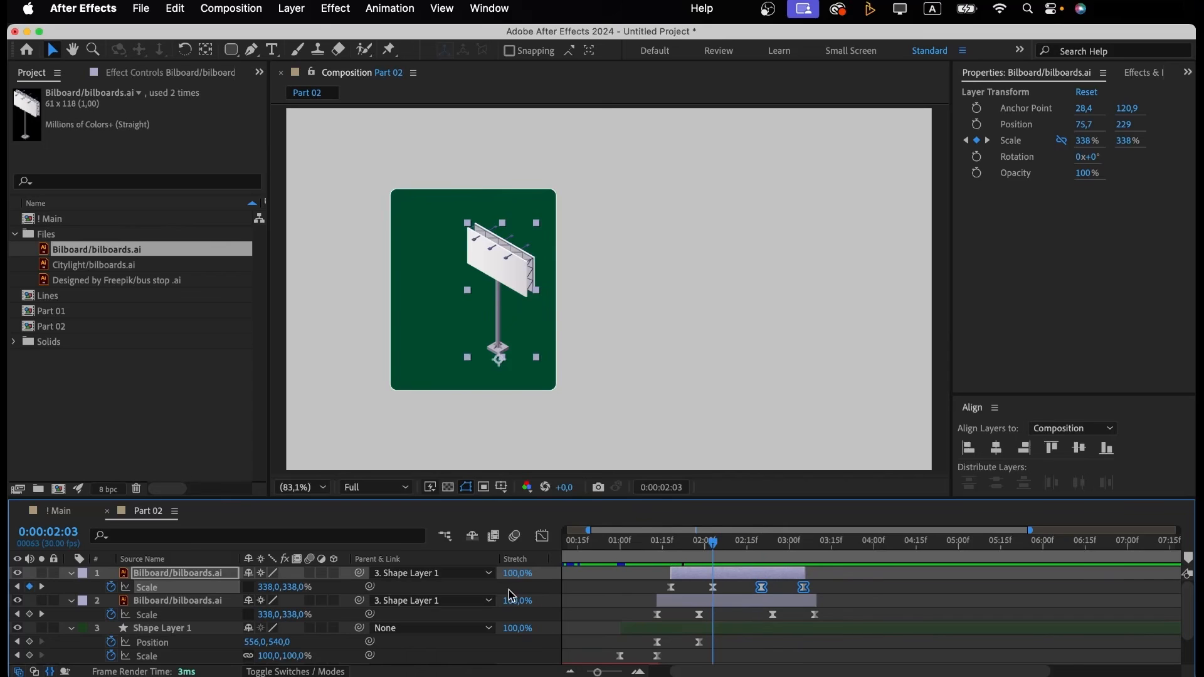
left_click(713, 587)
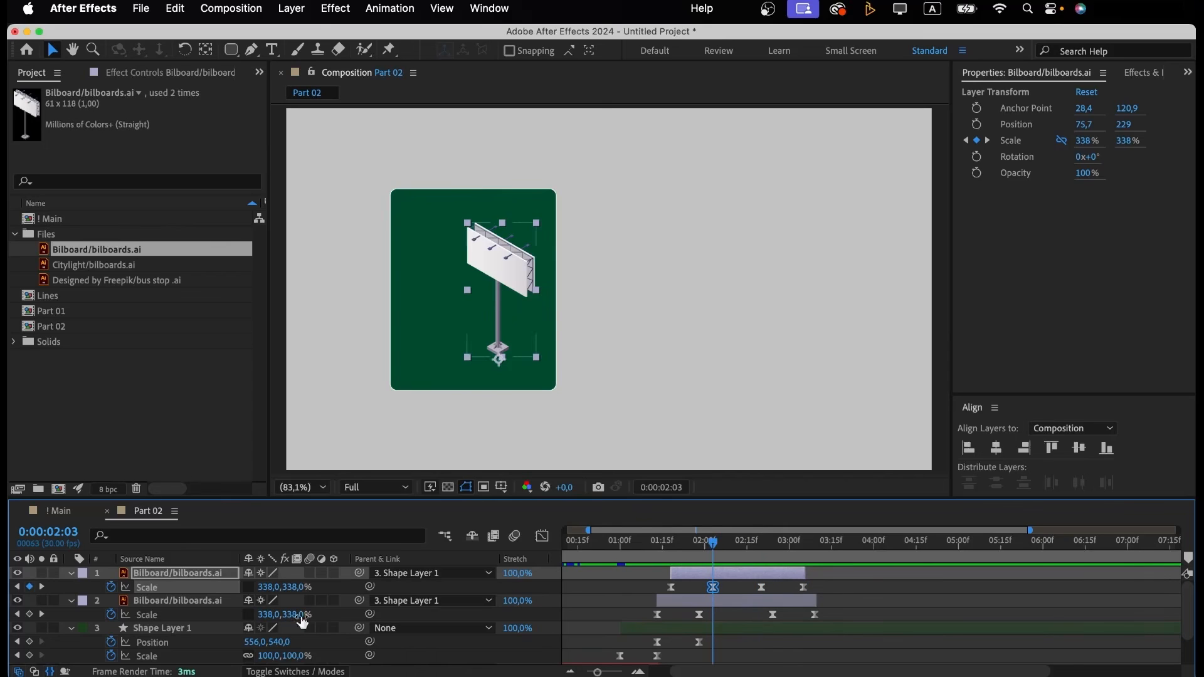
left_click(270, 587)
type("291")
key("Return")
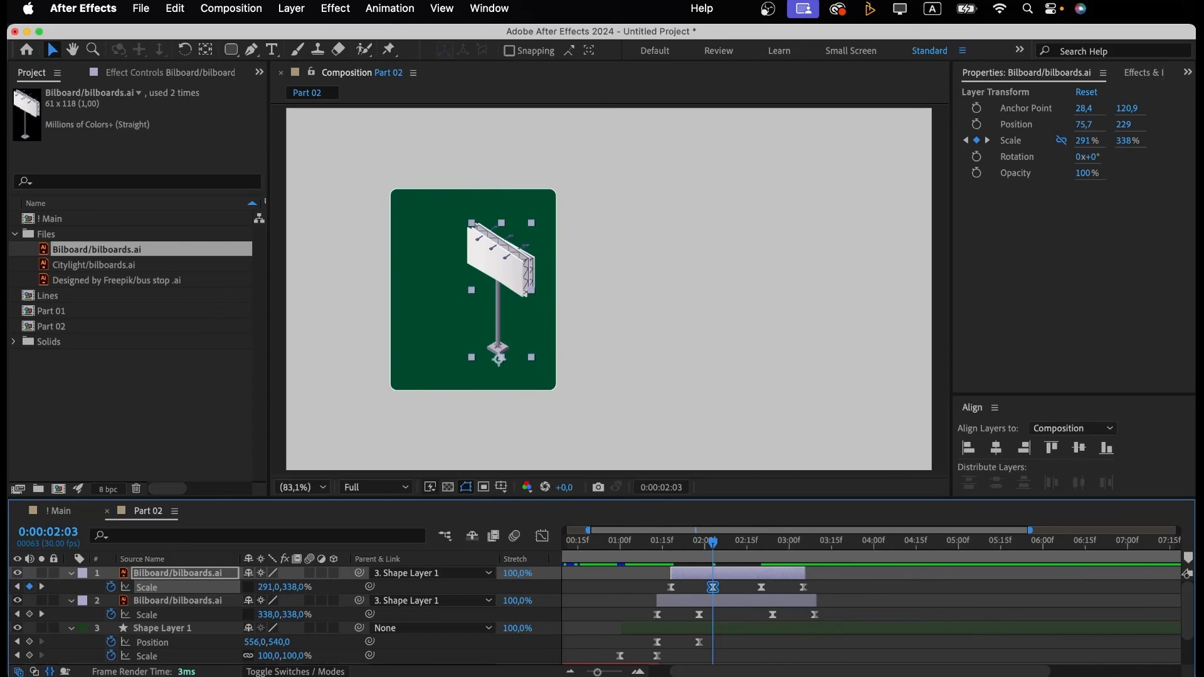
left_click(291, 587)
key("Return")
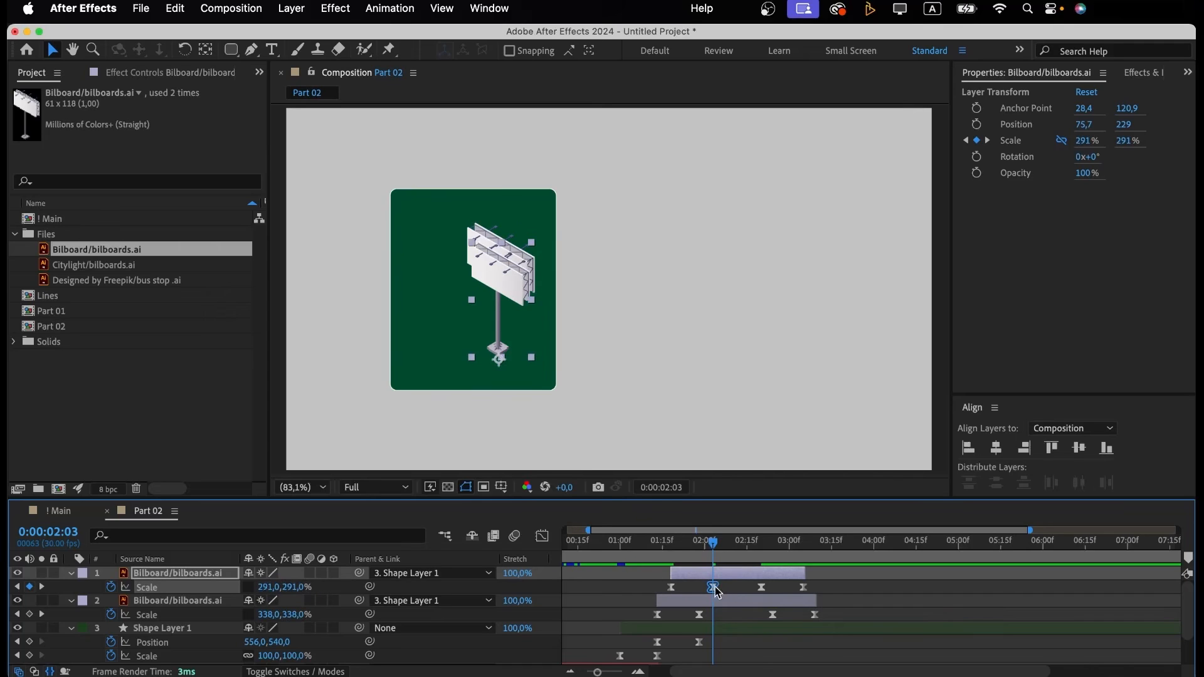
key("k")
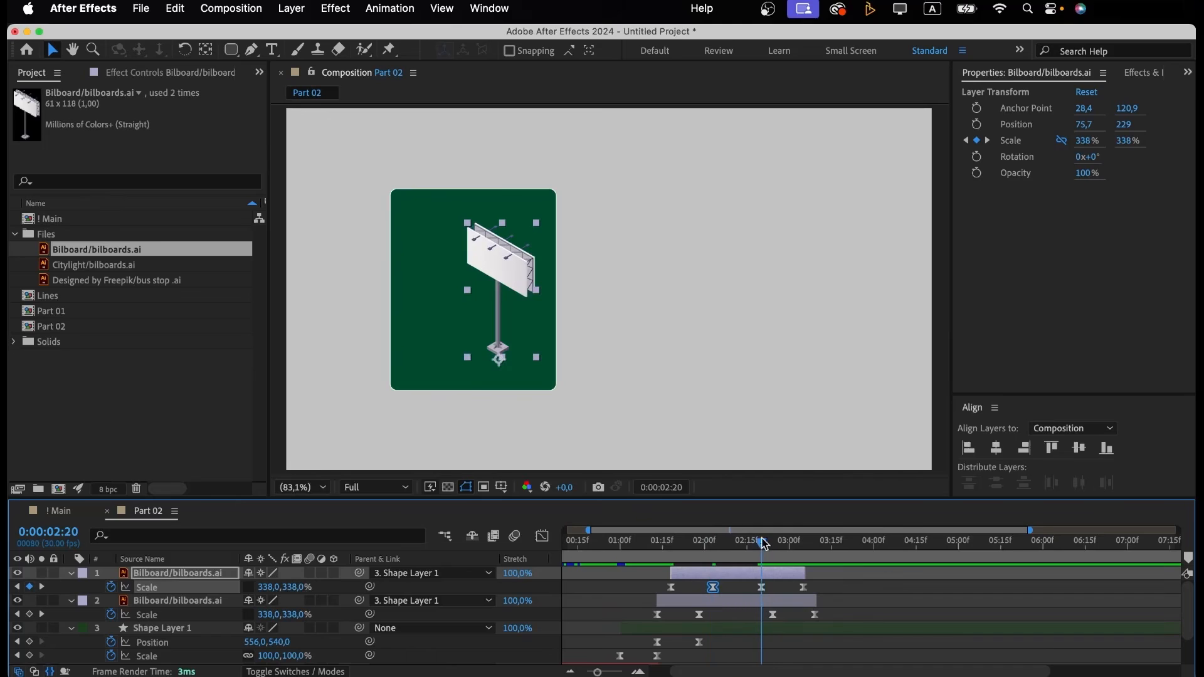
Set the copied billboard's scale keyframe at 0:00:02:20 to 291% in both dimensions.
left_click(762, 587)
left_click(266, 587)
type("291")
key("Return")
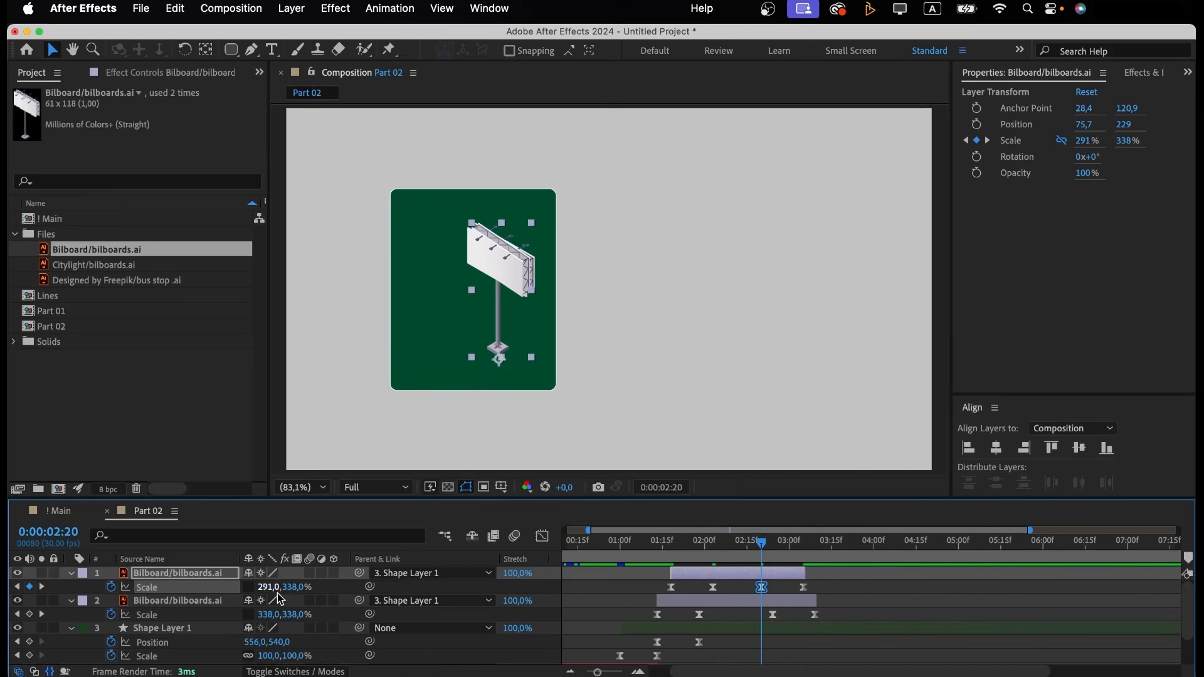
left_click(289, 588)
type("291")
key("Return")
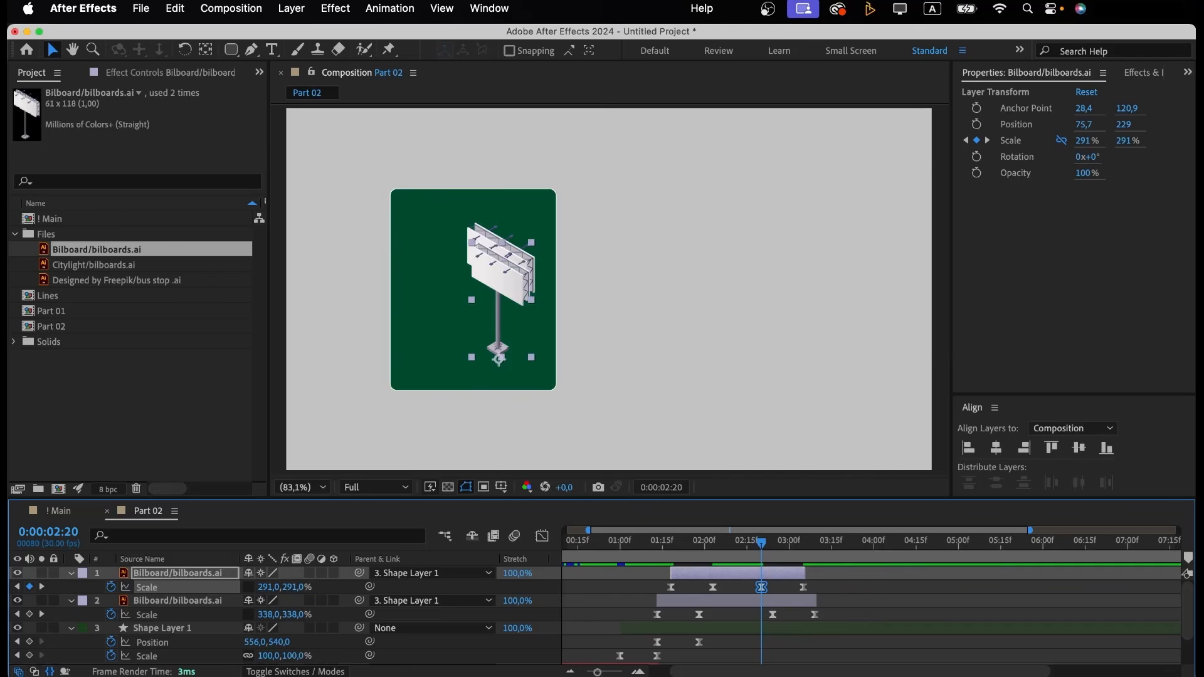
Move the smaller billboard beside the first one to position -124,3, 219 and preview the animation from 0:00:00:28.
left_click(701, 579)
key("shift+Left")
key("shift+Left")
key("shift+Left")
key("shift+Left")
key("shift+Left")
key("shift+Left")
key("shift+Left")
key("shift+Left")
key("shift+Left")
key("shift+Left")
key("shift+Left")
key("shift+Left")
key("shift+Left")
key("shift+Left")
key("shift+Left")
key("shift+Left")
key("shift+Left")
key("shift+Left")
key("shift+Left")
key("shift+Left")
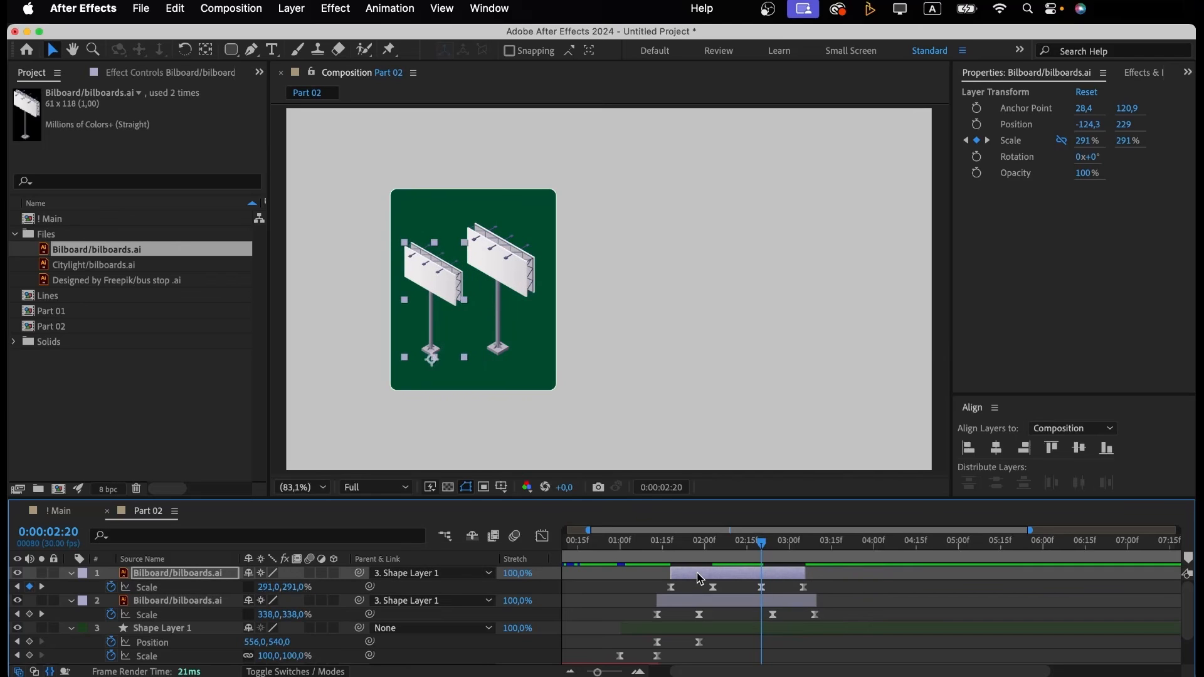
key("Up")
key("Up")
key("Up")
key("Up")
key("Up")
key("Up")
key("Up")
key("Up")
key("Up")
key("Up")
key("Up")
key("Up")
key("Up")
key("Up")
key("Up")
key("Up")
key("Up")
key("Up")
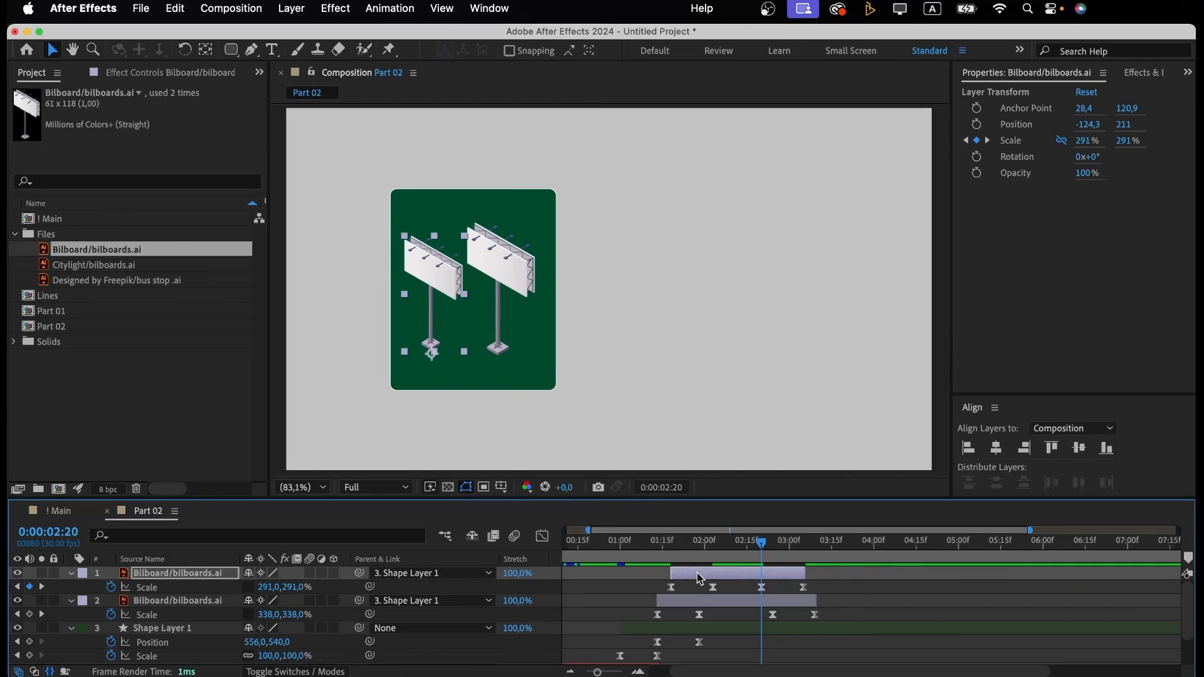
key("Down")
key("Down")
key("Down")
key("Down")
key("Down")
key("Down")
key("Down")
key("Down")
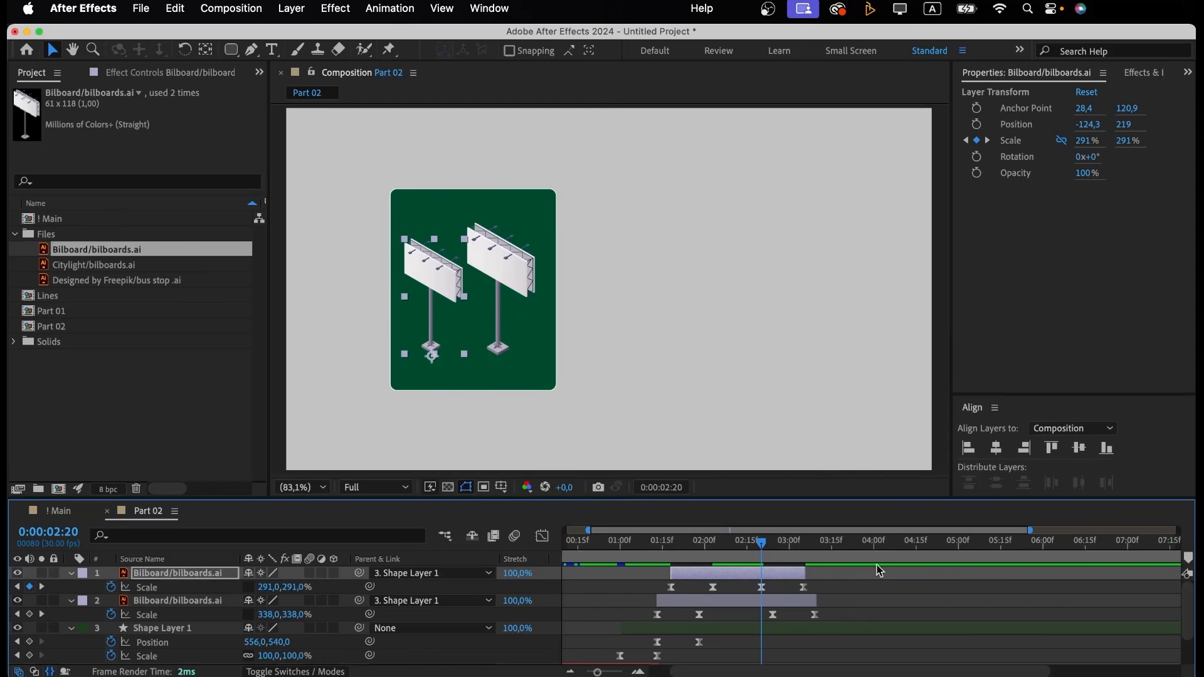
left_click(615, 551)
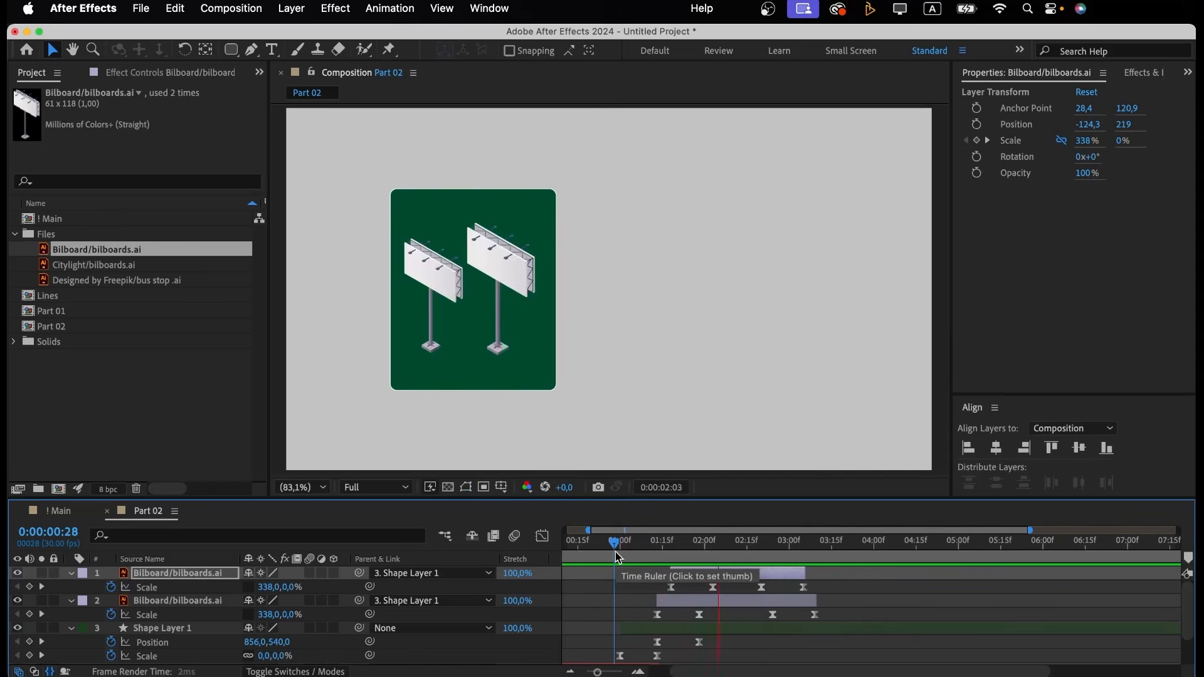
key("space")
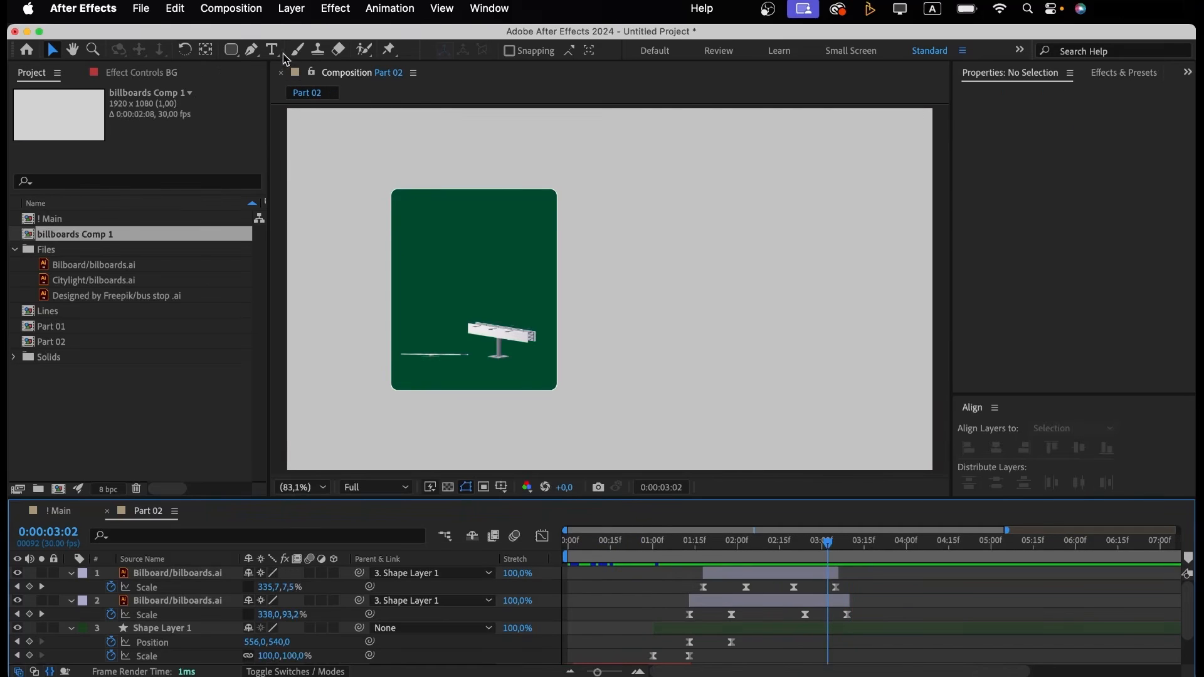
Add a text layer reading "billboards" with a font size of 100 px.
left_click(271, 49)
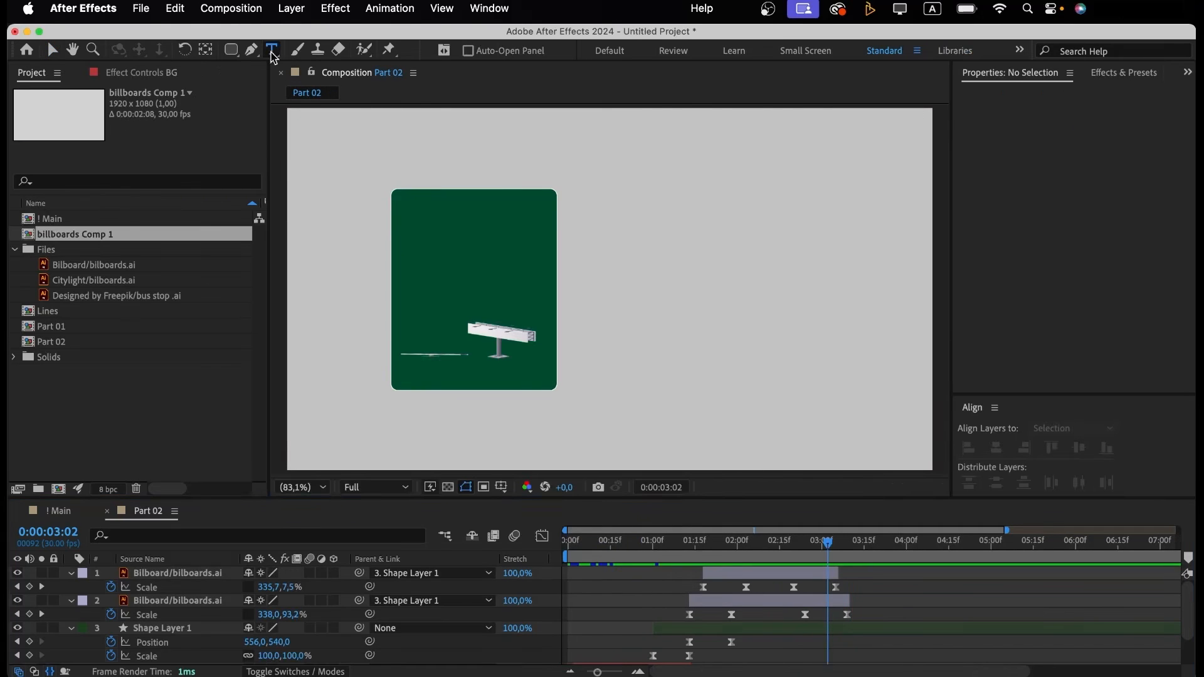
left_click(627, 269)
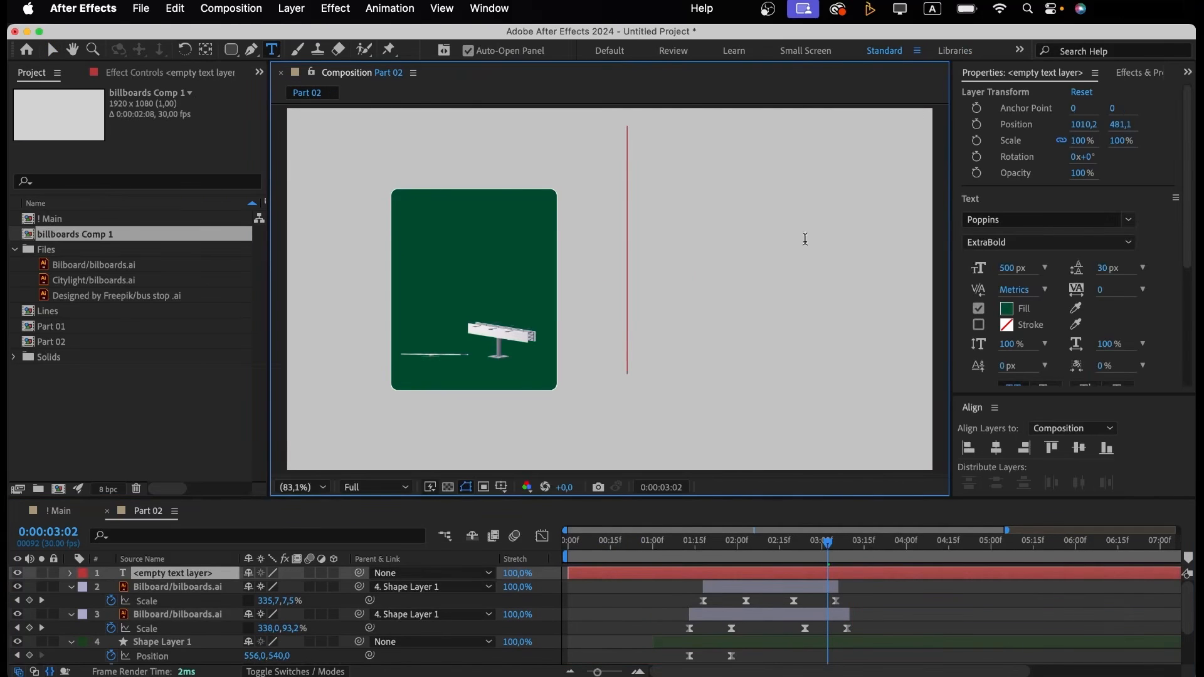
left_click(1013, 269)
type("1")
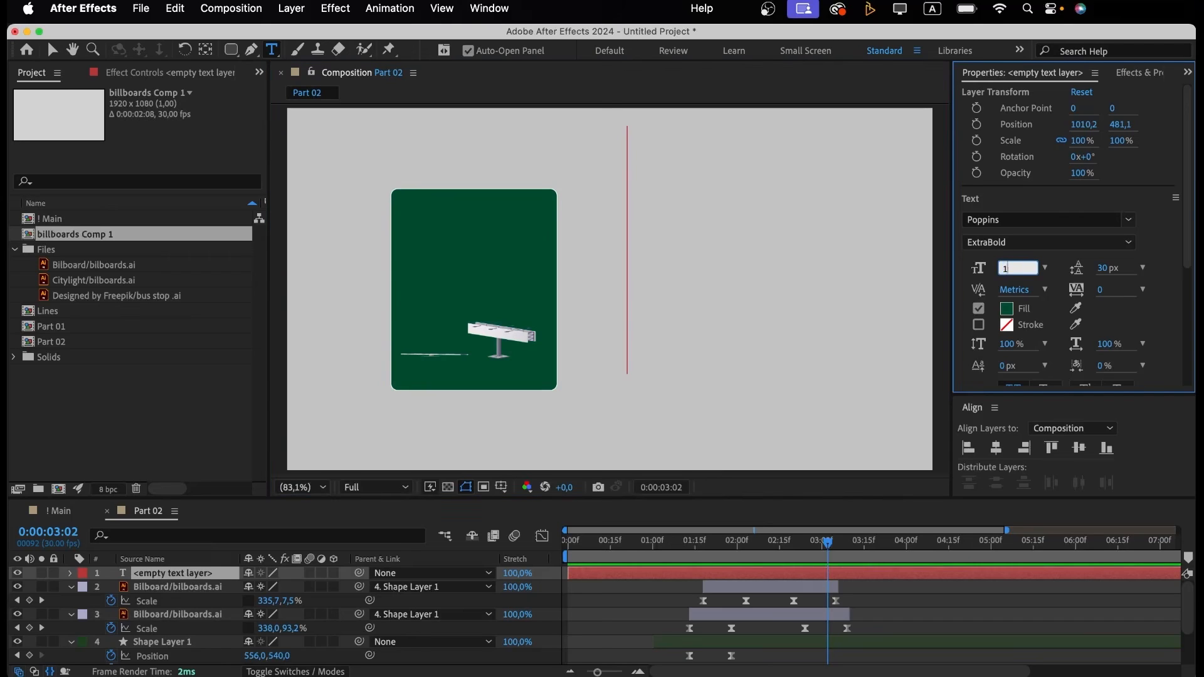
type("00")
key("Return")
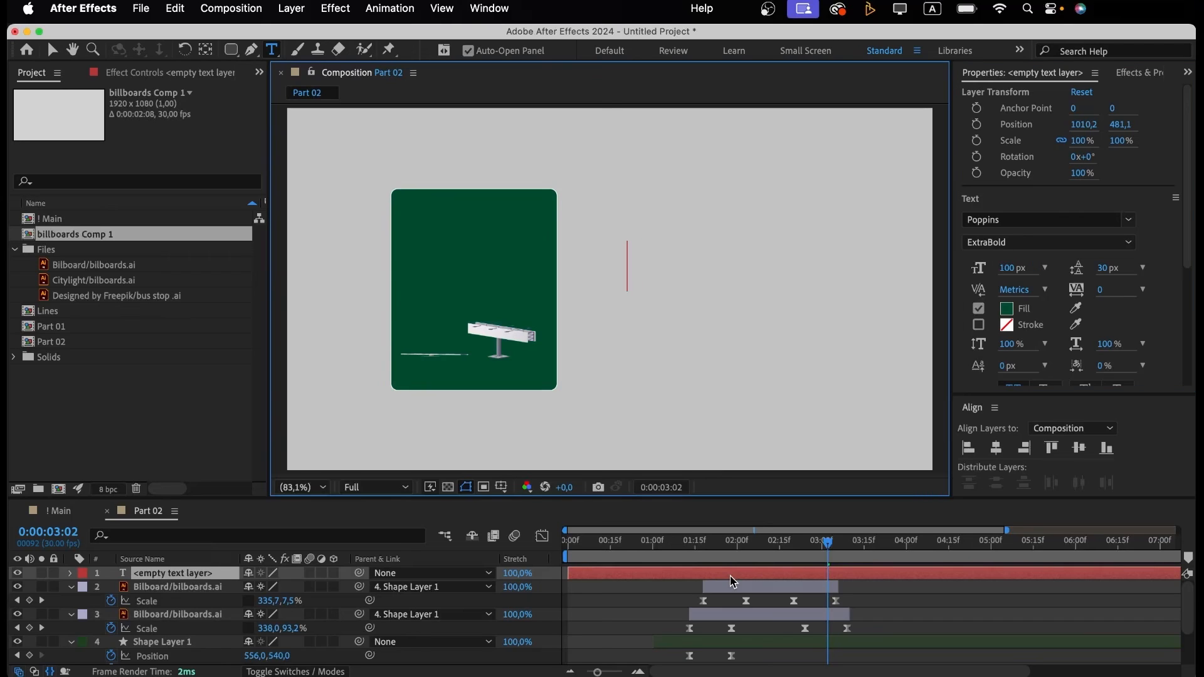
type("billboards")
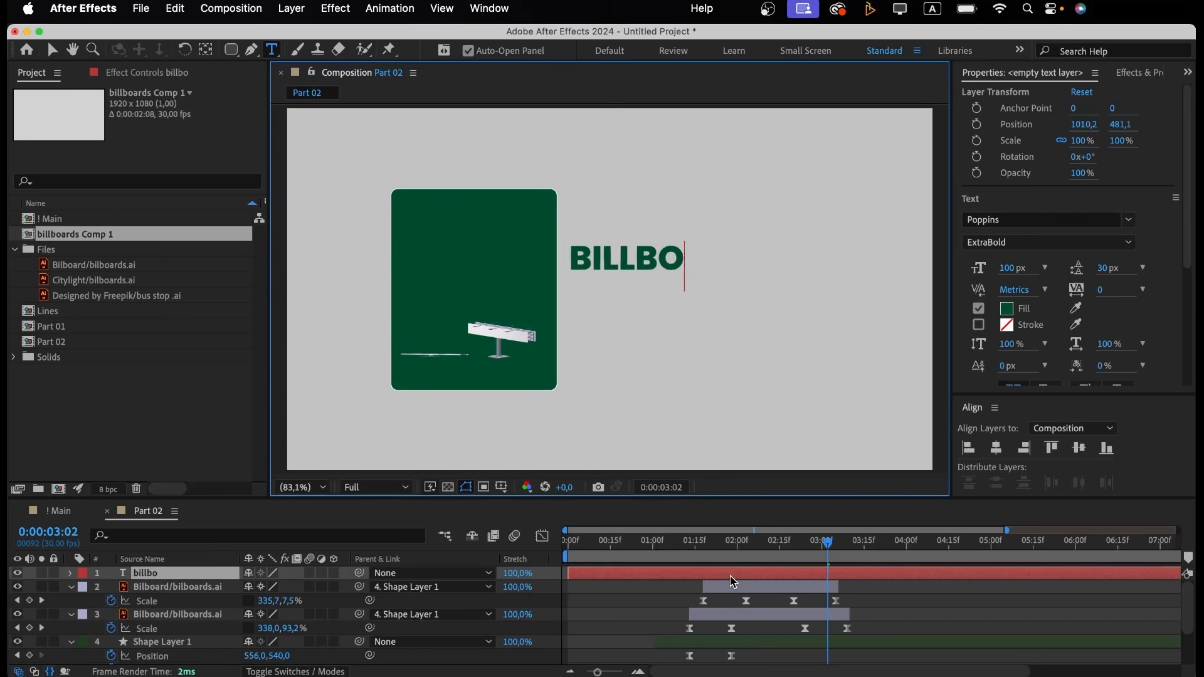
left_click(709, 565)
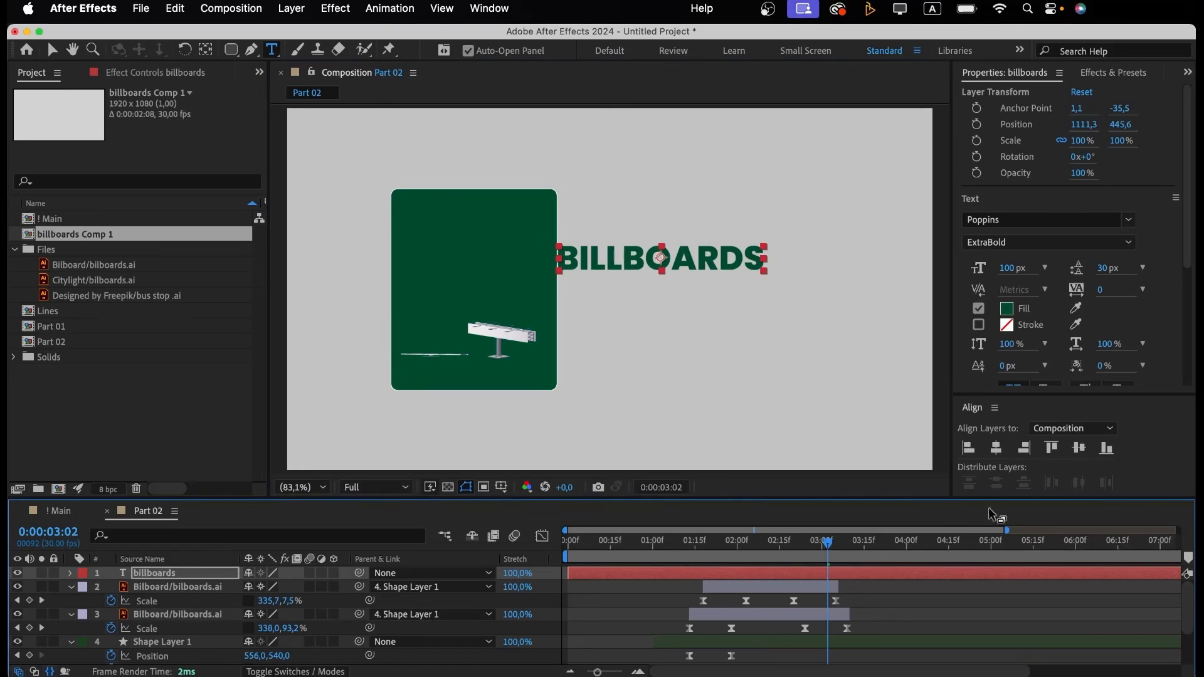
Center the billboards text in the composition and shift it beside the green card to position 1320, 540.
left_click(1002, 450)
key("shift+Right")
key("shift+Right")
key("shift+Right")
key("shift+Right")
key("shift+Right")
key("shift+Right")
key("shift+Right")
key("shift+Right")
key("shift+Right")
key("shift+Right")
key("shift+Right")
key("shift+Right")
key("shift+Right")
key("shift+Right")
key("shift+Right")
key("shift+Right")
key("shift+Right")
key("shift+Right")
key("shift+Right")
key("shift+Right")
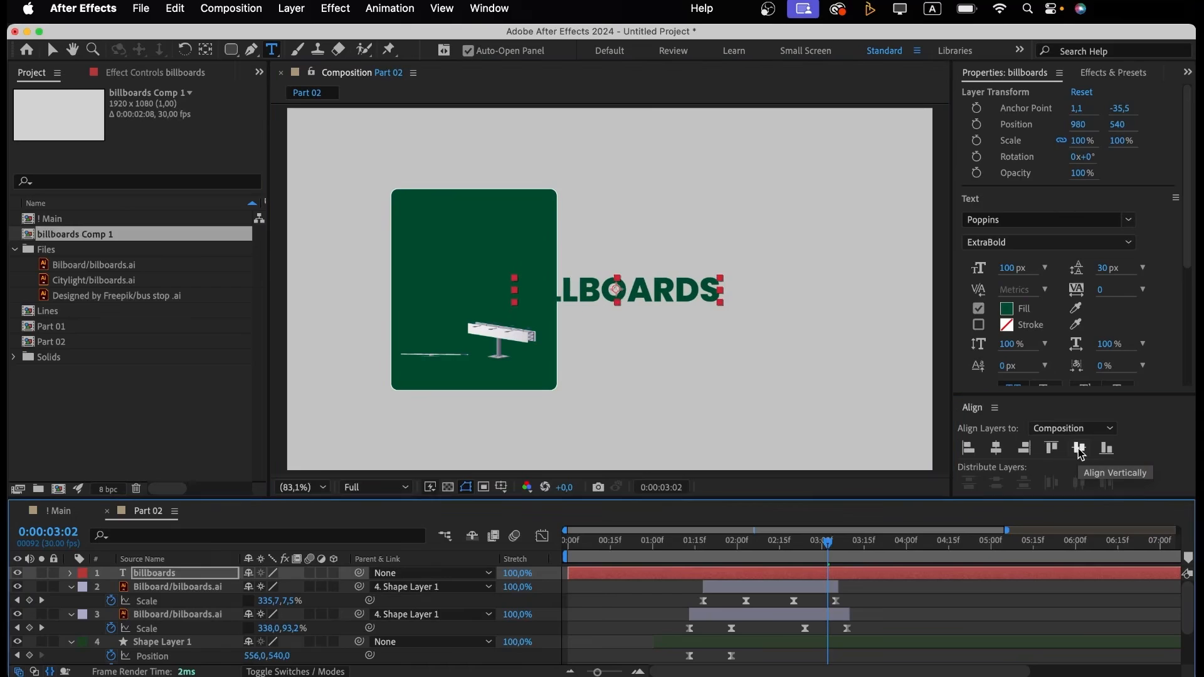
key("shift+Right")
key("shift+Right")
key("shift+Right")
key("shift+Right")
key("shift+Right")
key("shift+Right")
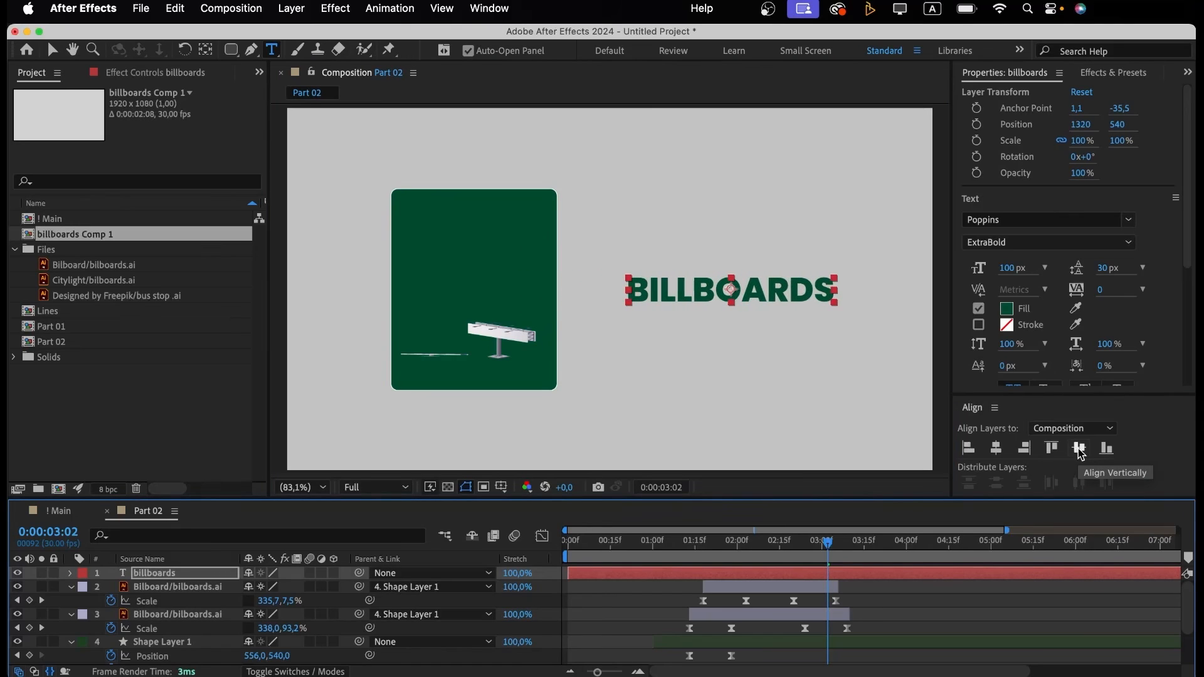
left_click(891, 616)
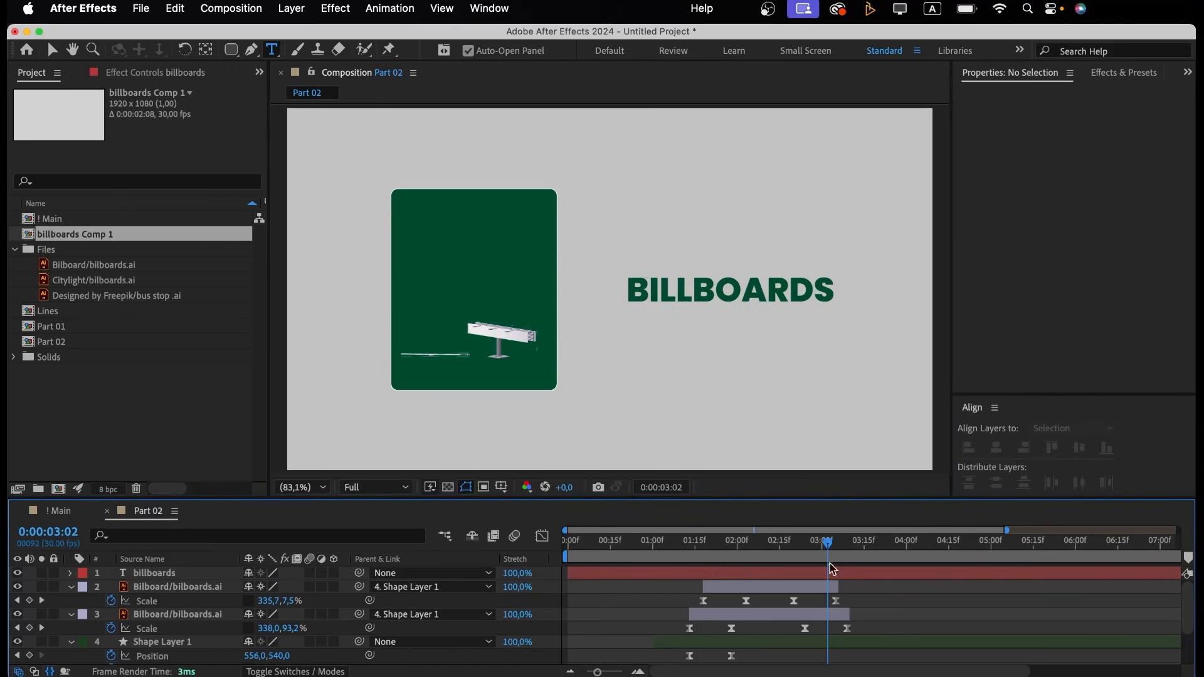
Make the billboards text layer start at 0:00:01:08.
left_click(740, 547)
left_click_drag(740, 547, 674, 551)
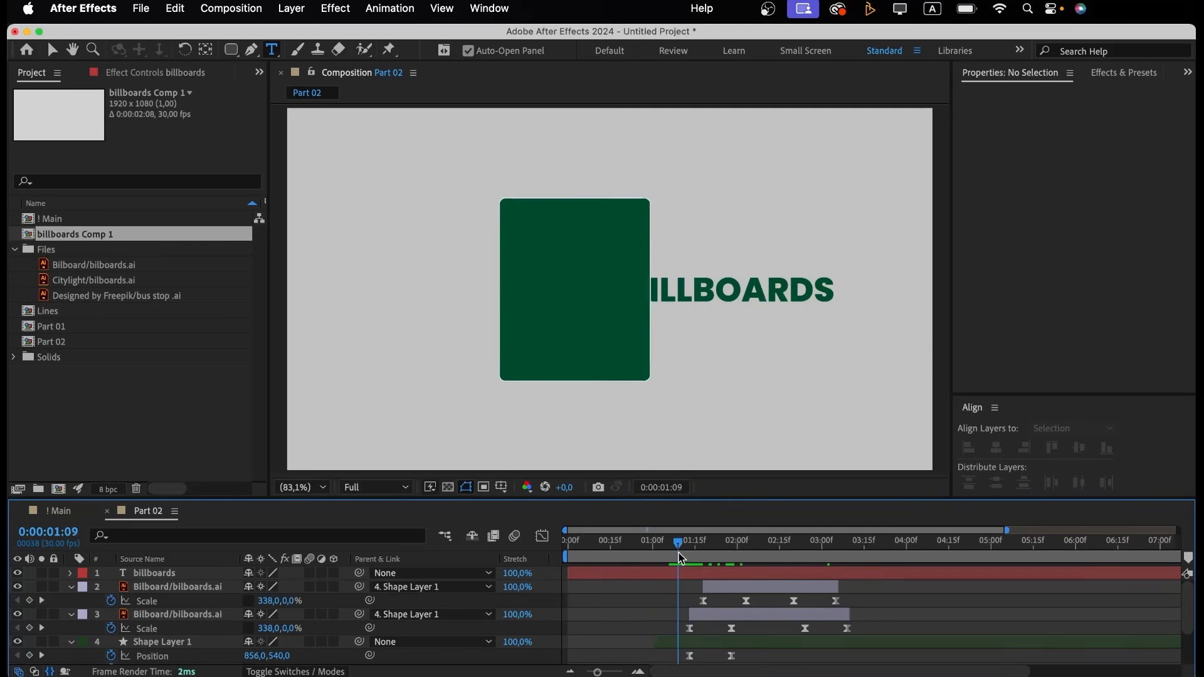
left_click_drag(605, 572, 709, 571)
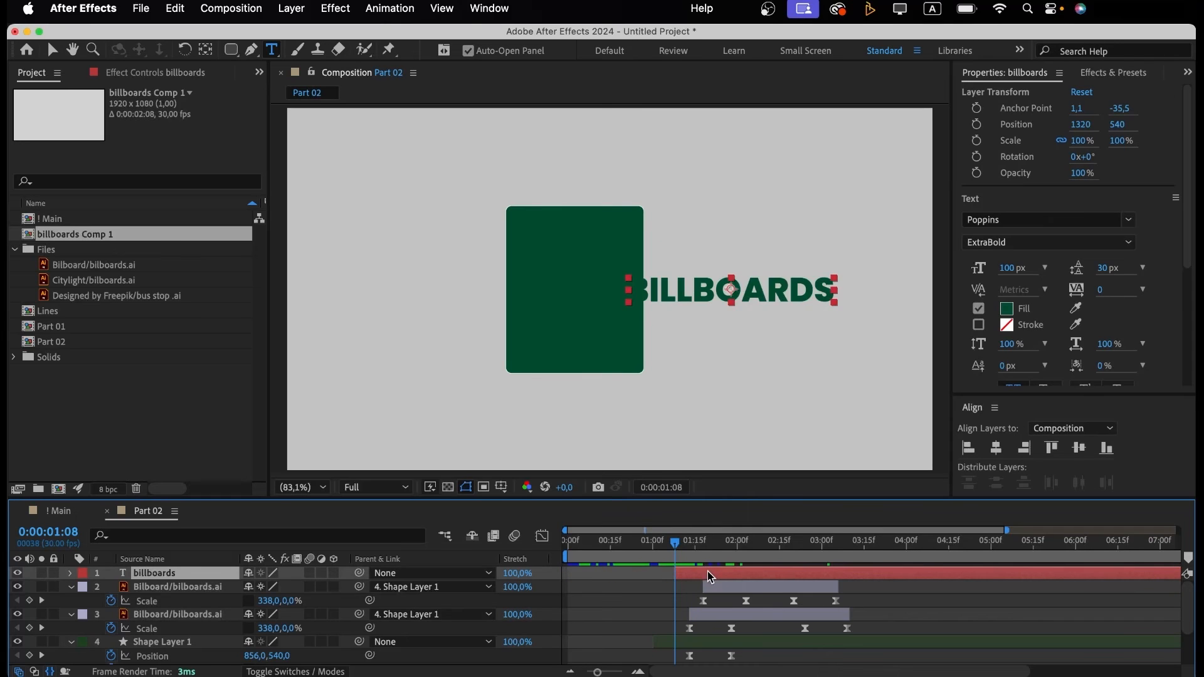
Add a Position text animator to the billboards text layer and bring its range selector into view.
left_click(69, 573)
left_click(341, 588)
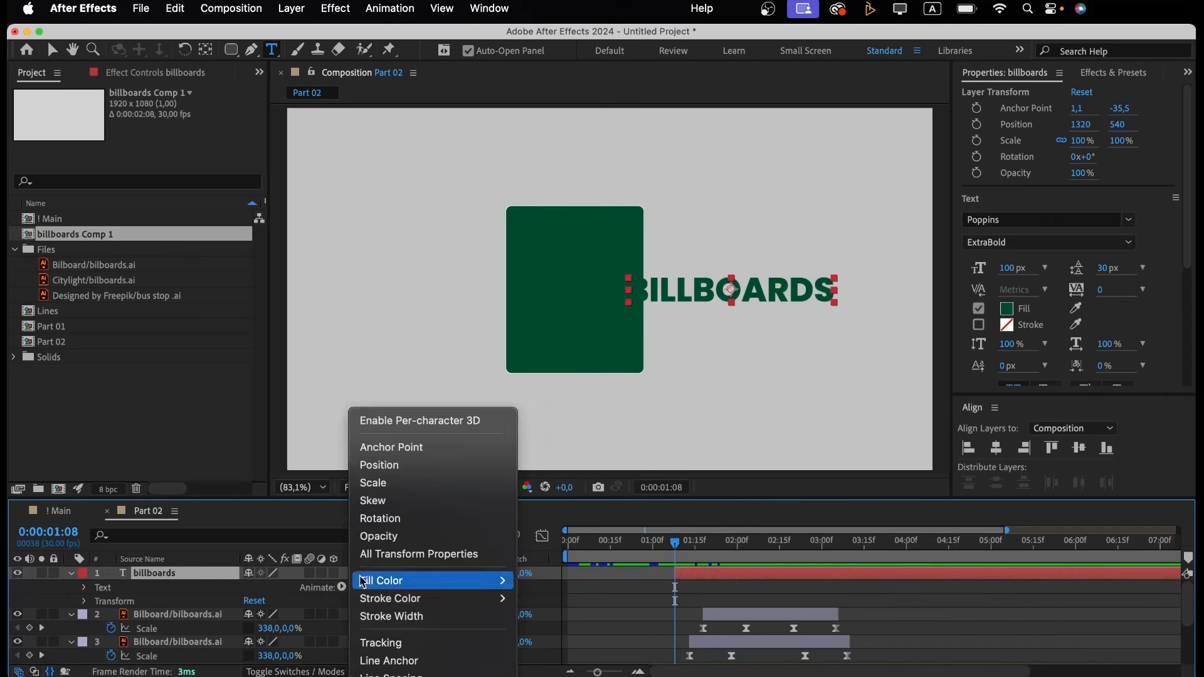
left_click(376, 482)
scroll(136, 650, "down", 2)
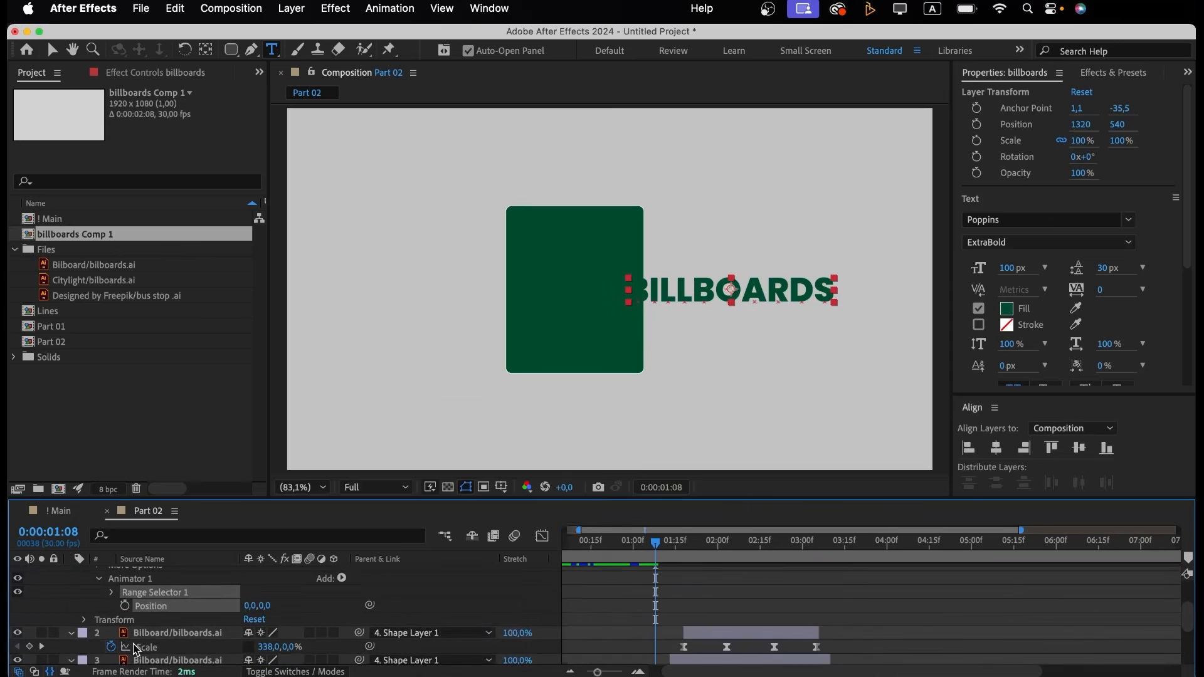
Add Opacity and Tracking properties to Animator 1 of the billboards text layer.
left_click(342, 578)
mouse_move(376, 578)
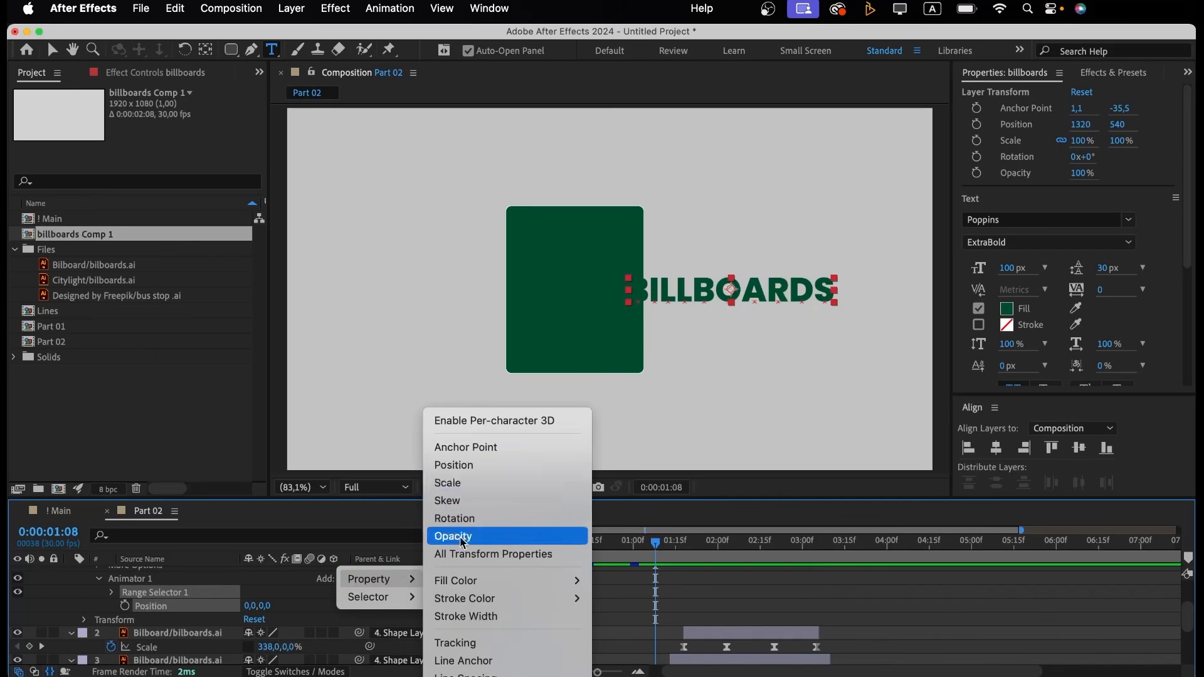
left_click(454, 536)
left_click(325, 578)
left_click(458, 647)
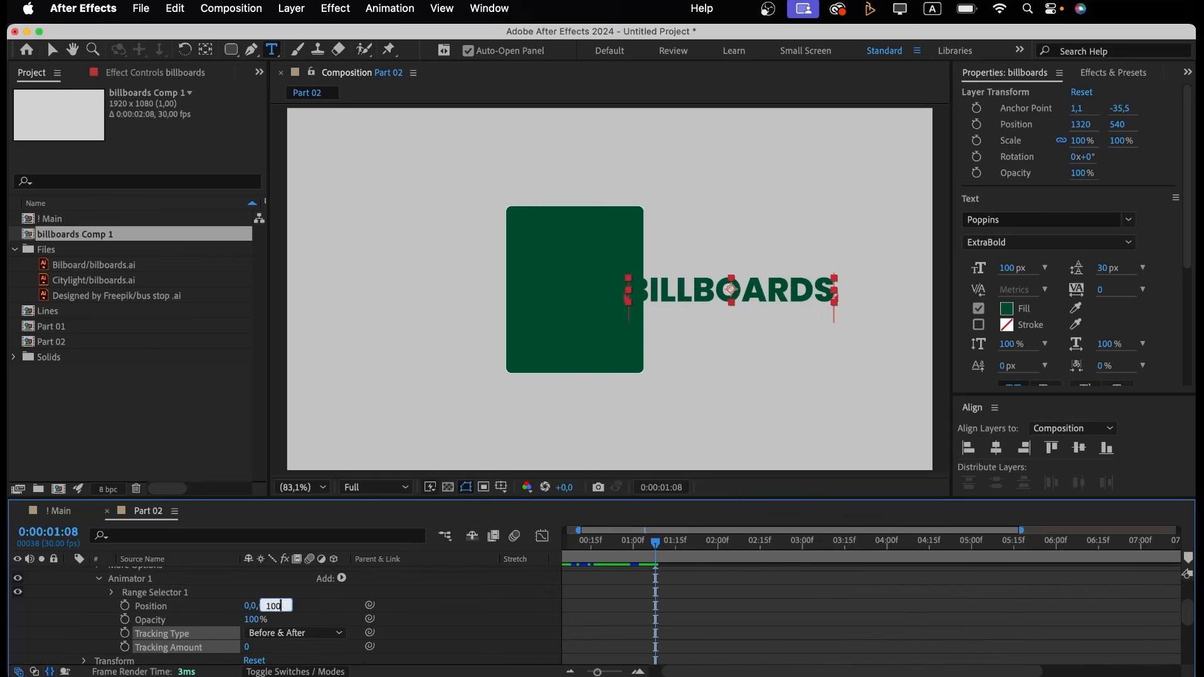
Set Animator 1's Position to 0, 150, its Opacity to 0%, and its Tracking Amount to -60.
type("100")
key("Return")
left_click(272, 605)
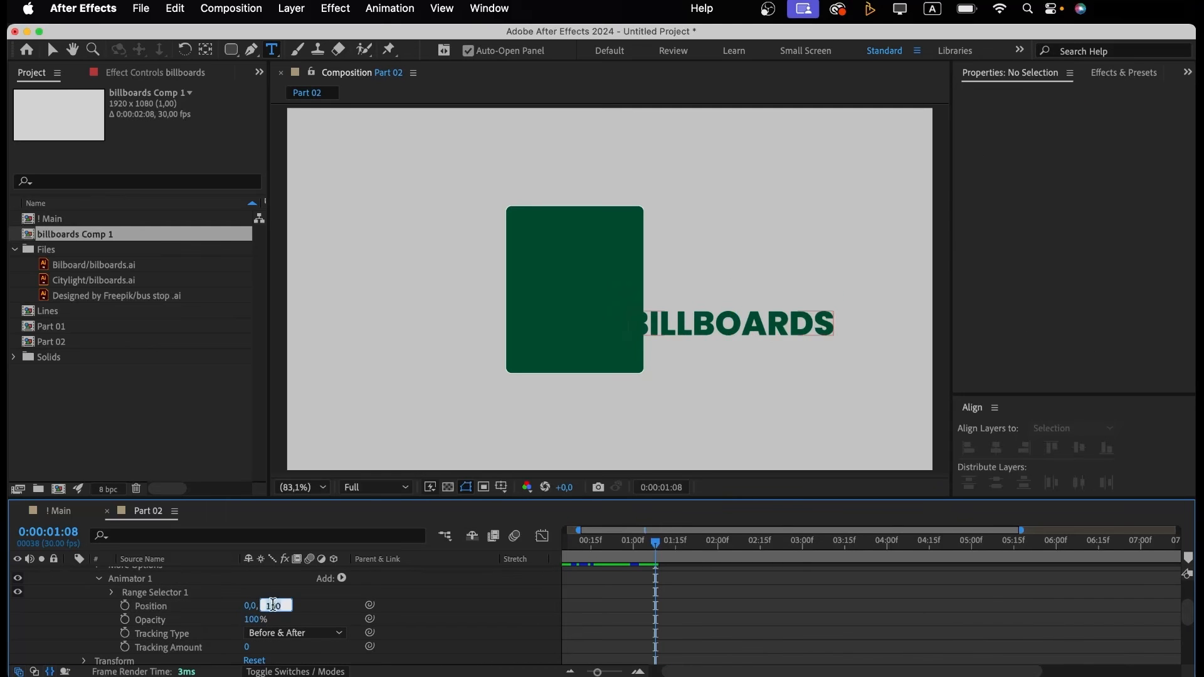
key("Return")
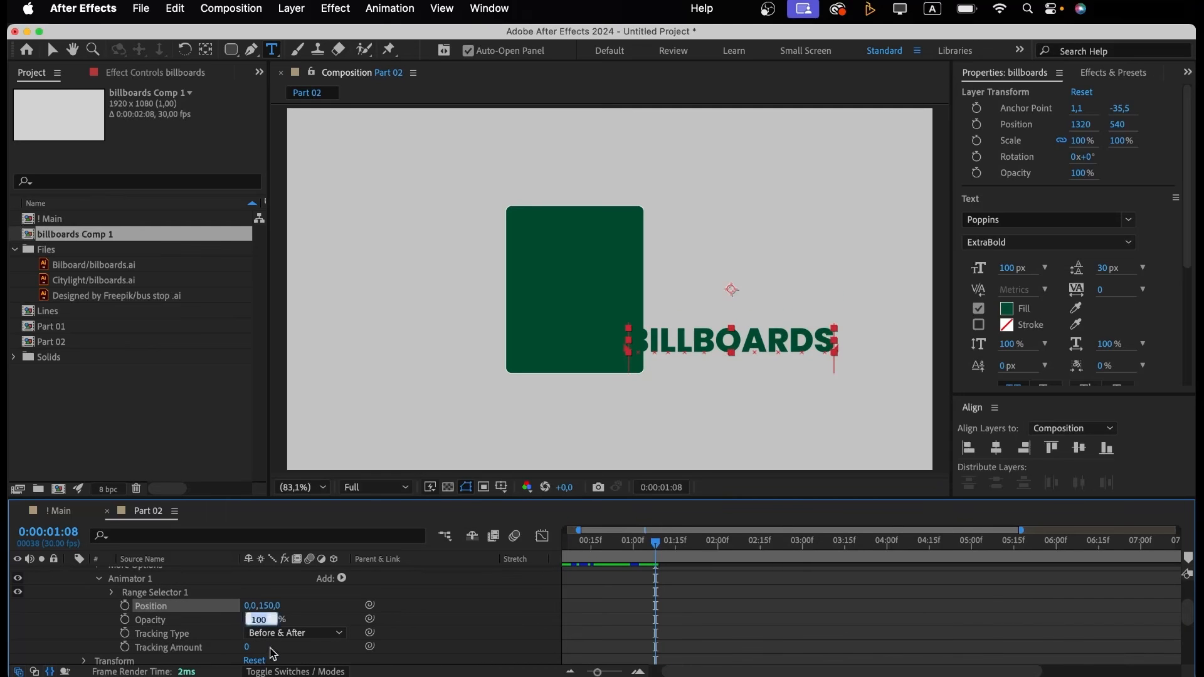
type("0")
key("Return")
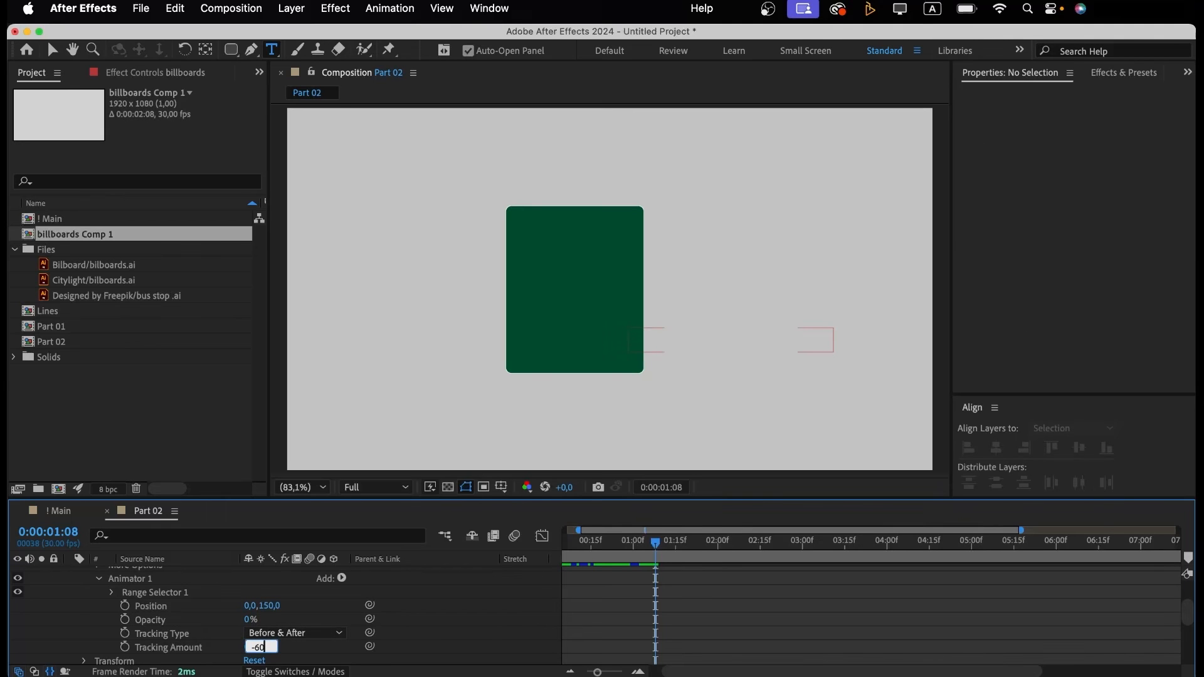
key("Return")
Keyframe Range Selector 1's Start at 0% on 0:00:01:08 and at 100% on 0:00:02:08.
scroll(699, 618, "up", 3)
scroll(700, 621, "down", 3)
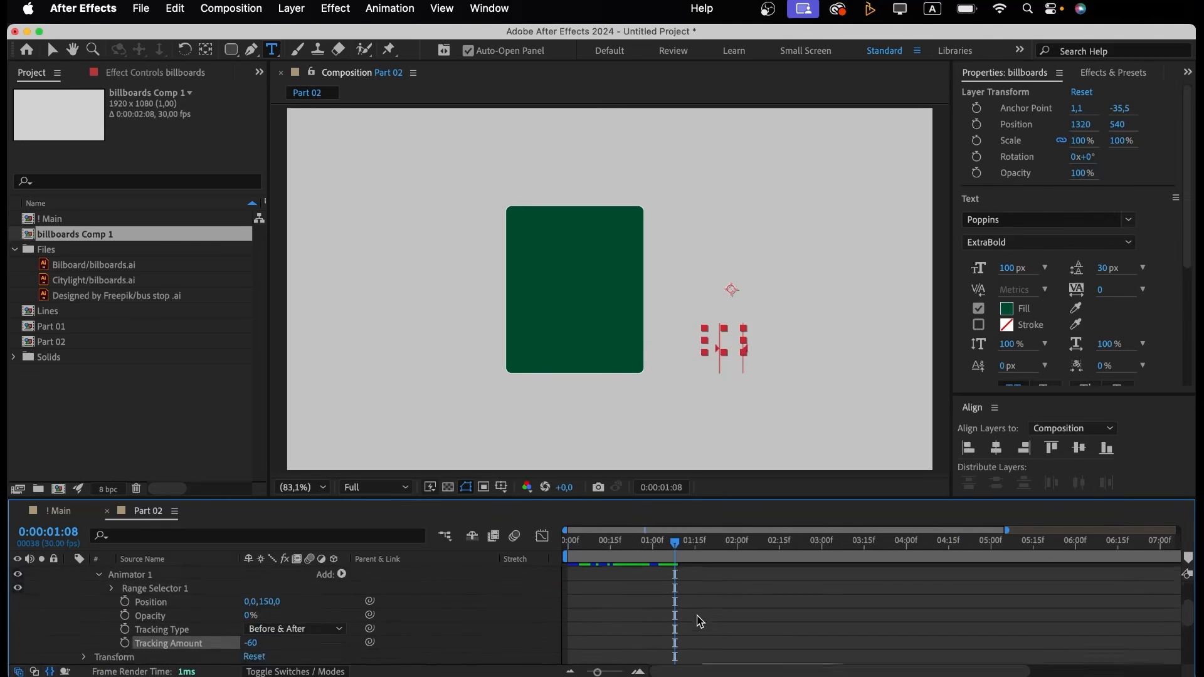
scroll(700, 621, "up", 1)
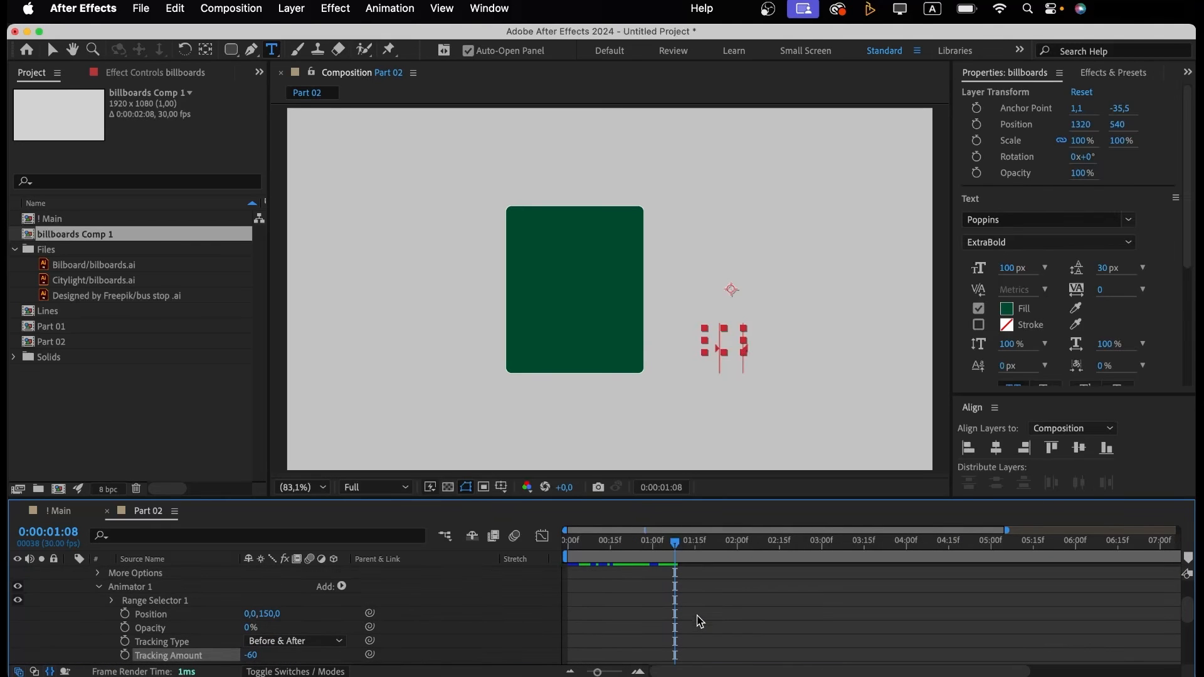
left_click(99, 587)
left_click(99, 588)
left_click(112, 601)
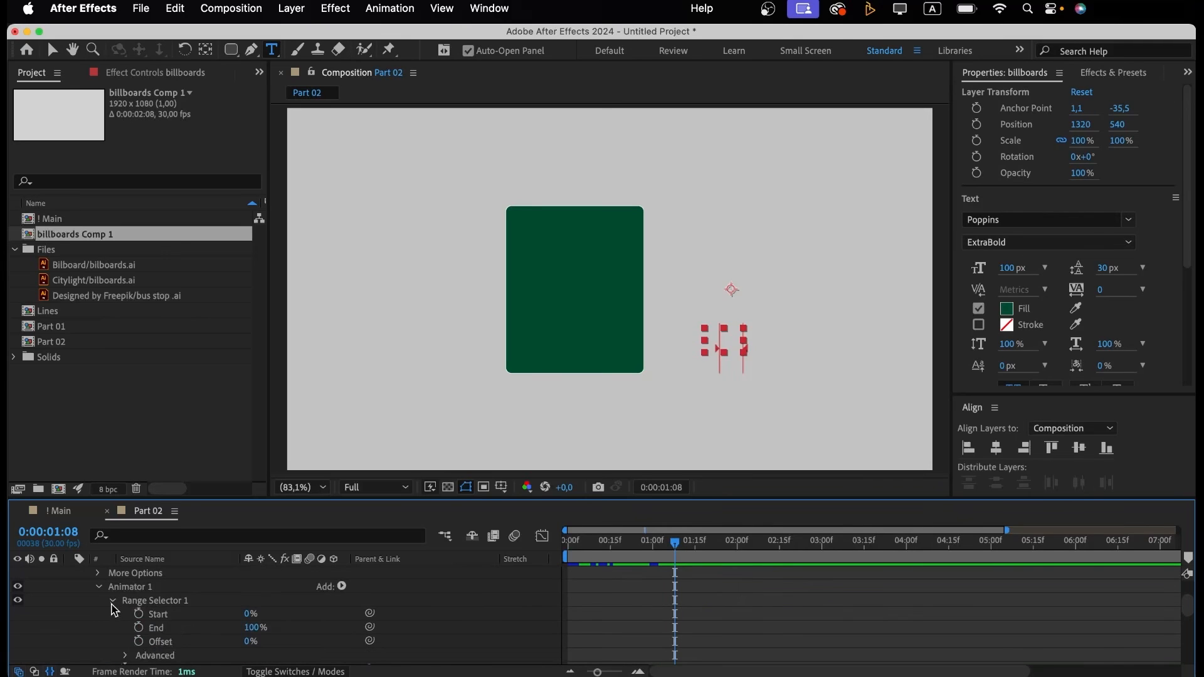
left_click(139, 615)
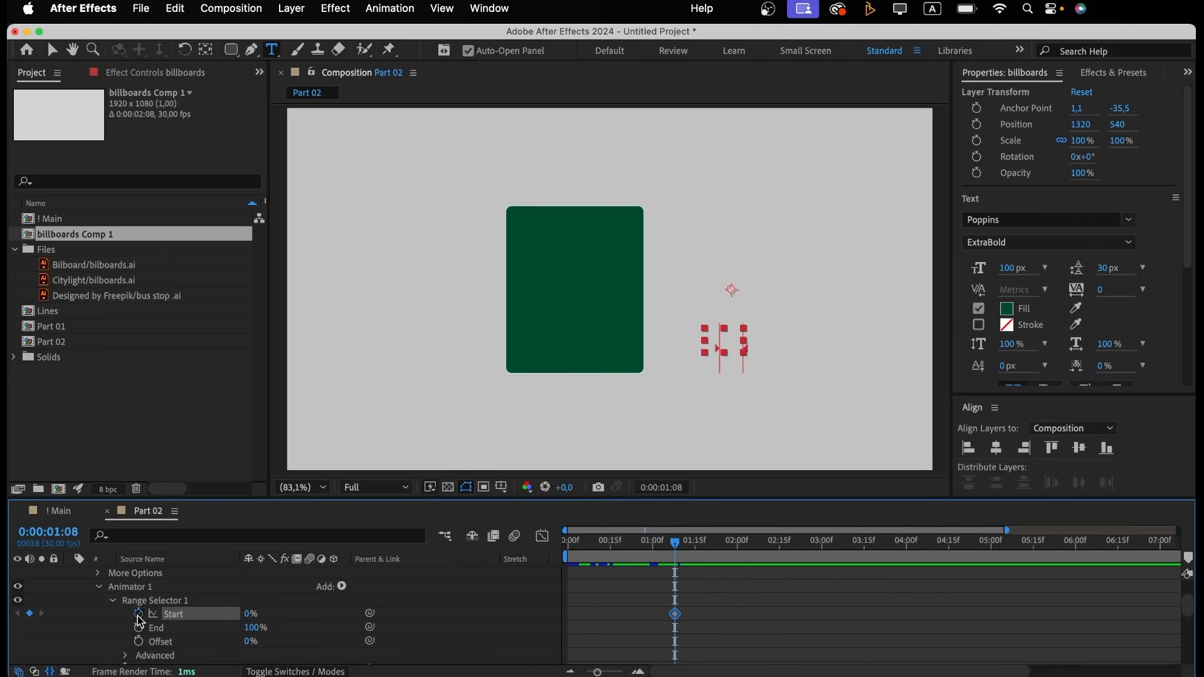
left_click(759, 541)
left_click(251, 615)
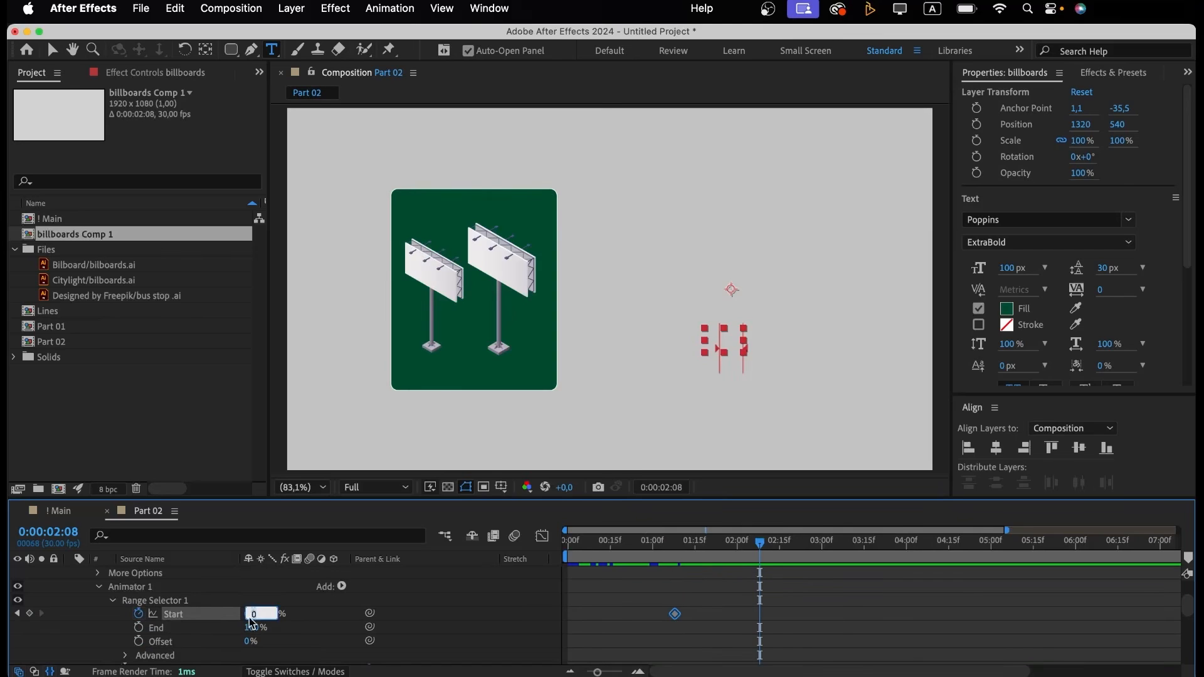
type("100")
key("Return")
Apply Easy Ease to both Start keyframes, shape their speed graph into a steep central peak, and preview the text reveal.
left_click_drag(803, 593, 620, 620)
key("F9")
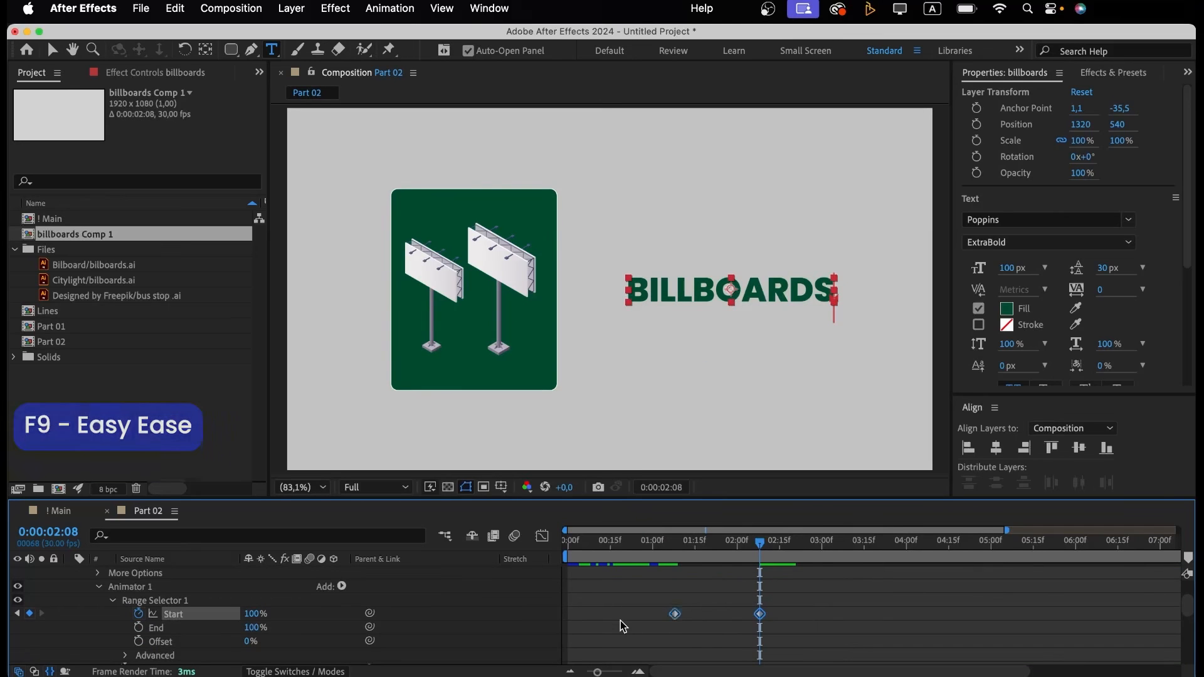
left_click(542, 536)
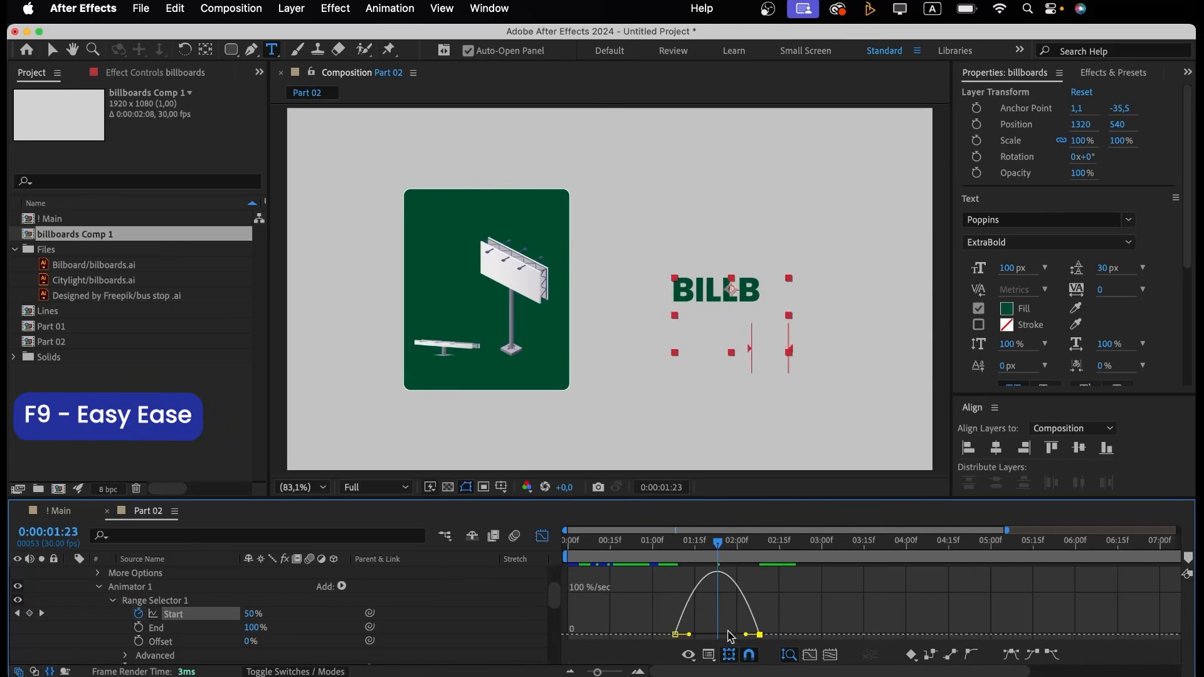
mouse_move(743, 639)
left_mouse_down()
mouse_move(693, 640)
mouse_move(726, 638)
left_mouse_up()
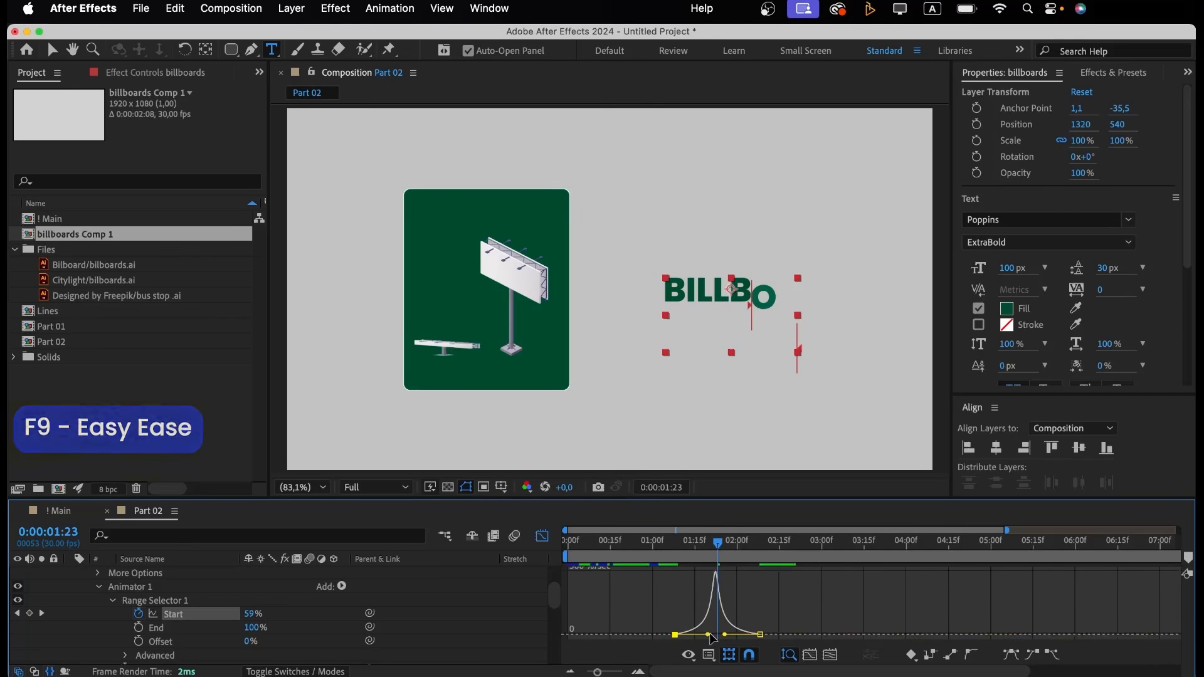
left_click(676, 543)
key("space")
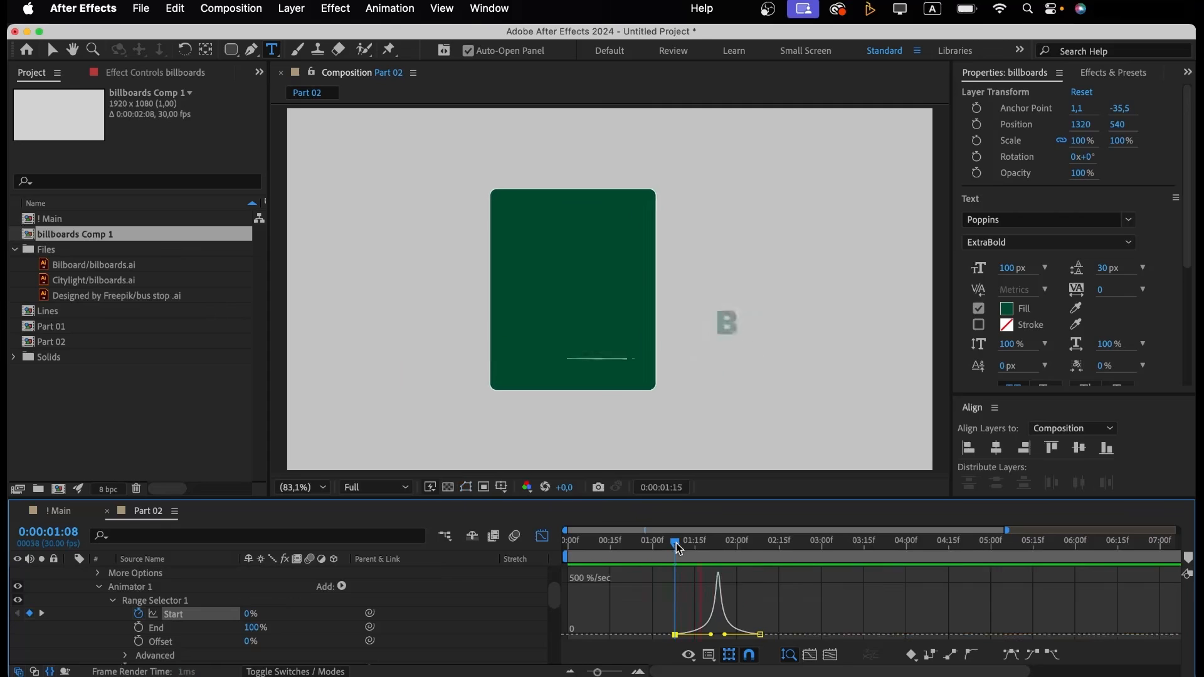
left_click(542, 535)
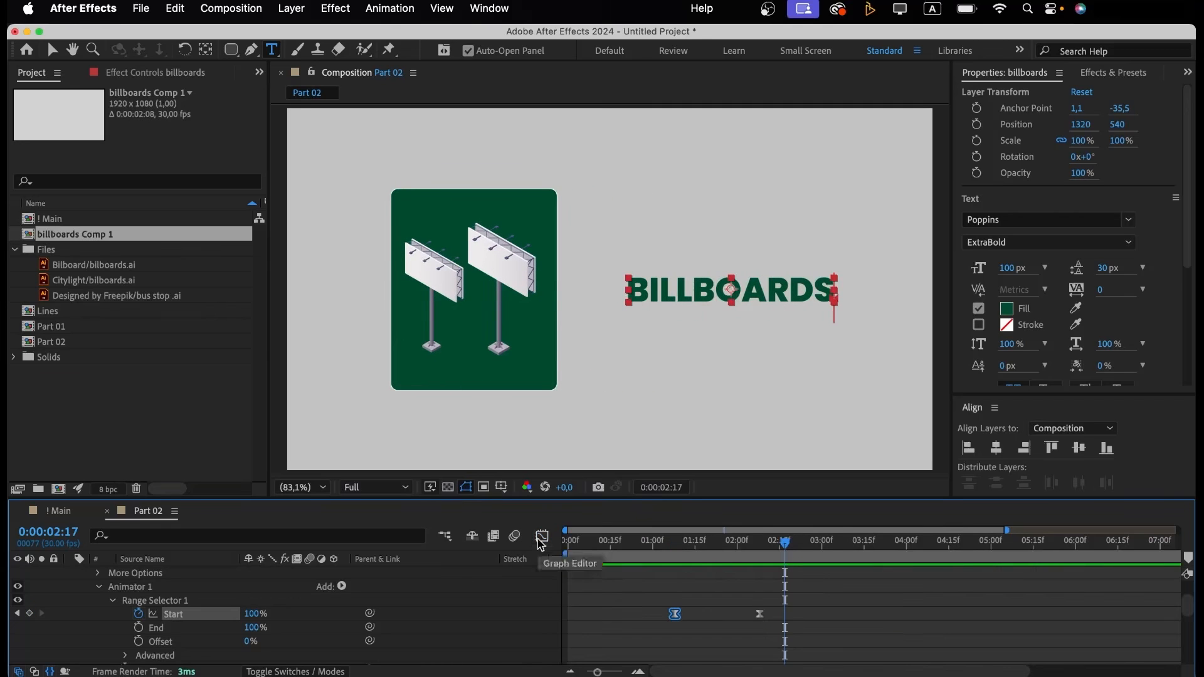
Add a separate Tracking text animator to the billboards layer with the playhead at 0:00:01:24.
left_click(720, 543)
left_click(341, 587)
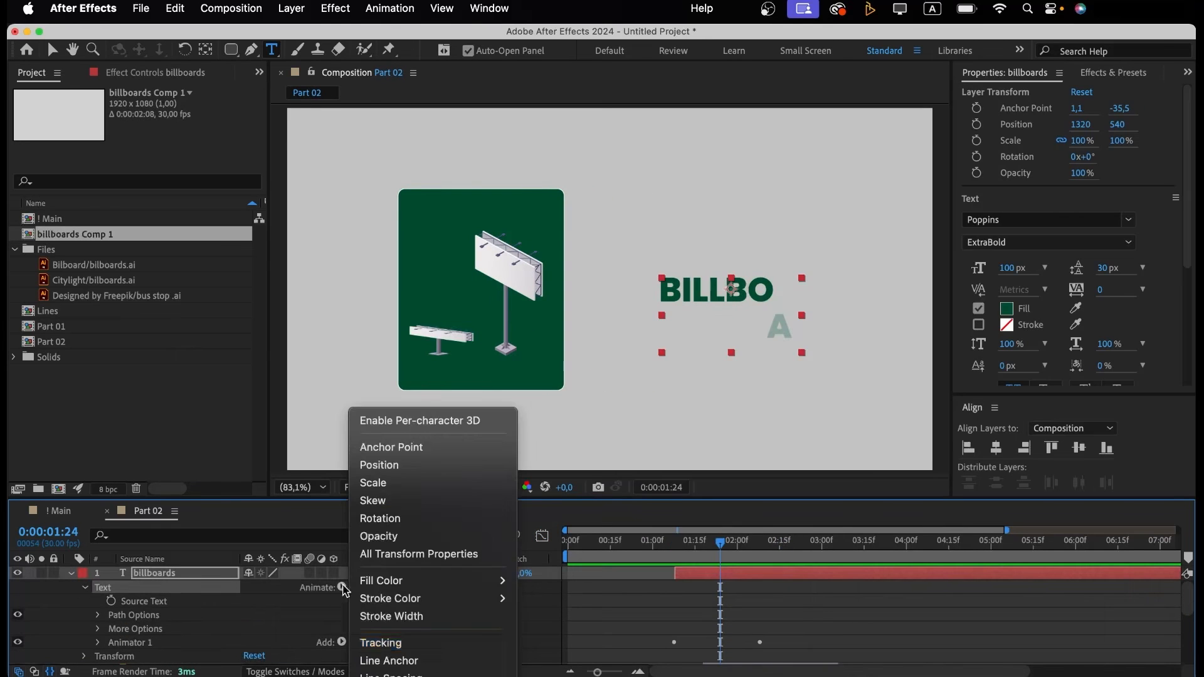
left_click(392, 643)
scroll(143, 634, "down", 3)
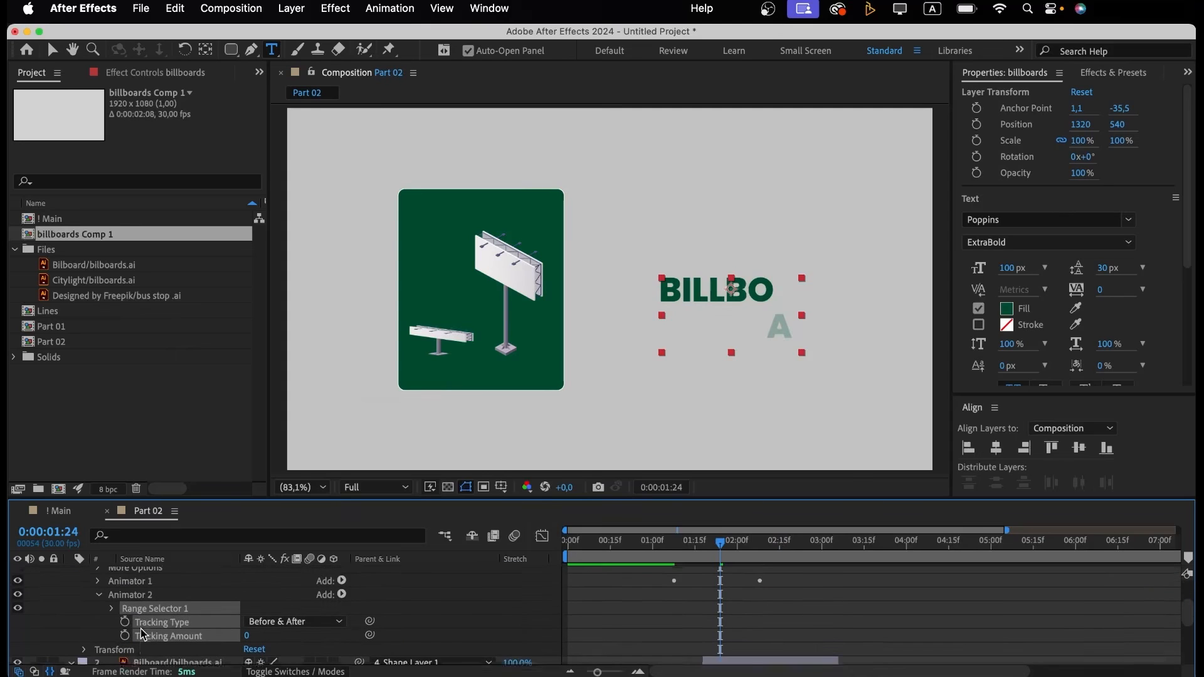
Keyframe Animator 2's Tracking Amount at 0 on 0:00:01:24 and at 20 on 0:00:02:24.
left_click(125, 615)
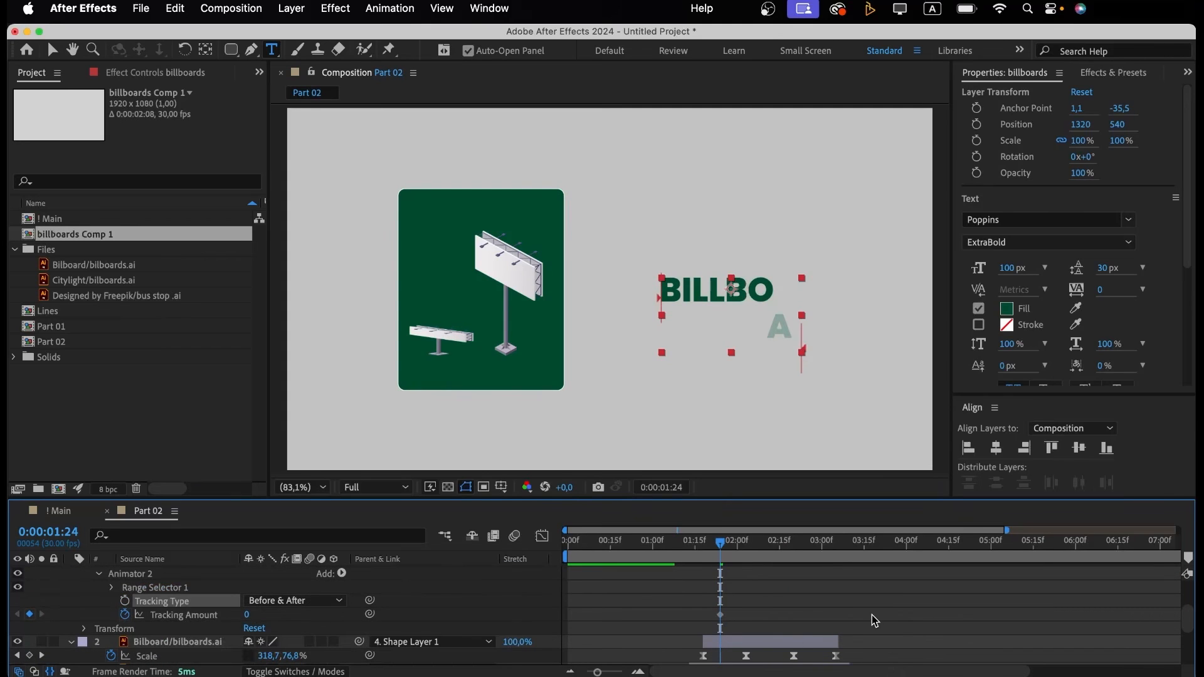
left_click_drag(777, 547, 806, 547)
left_click(251, 620)
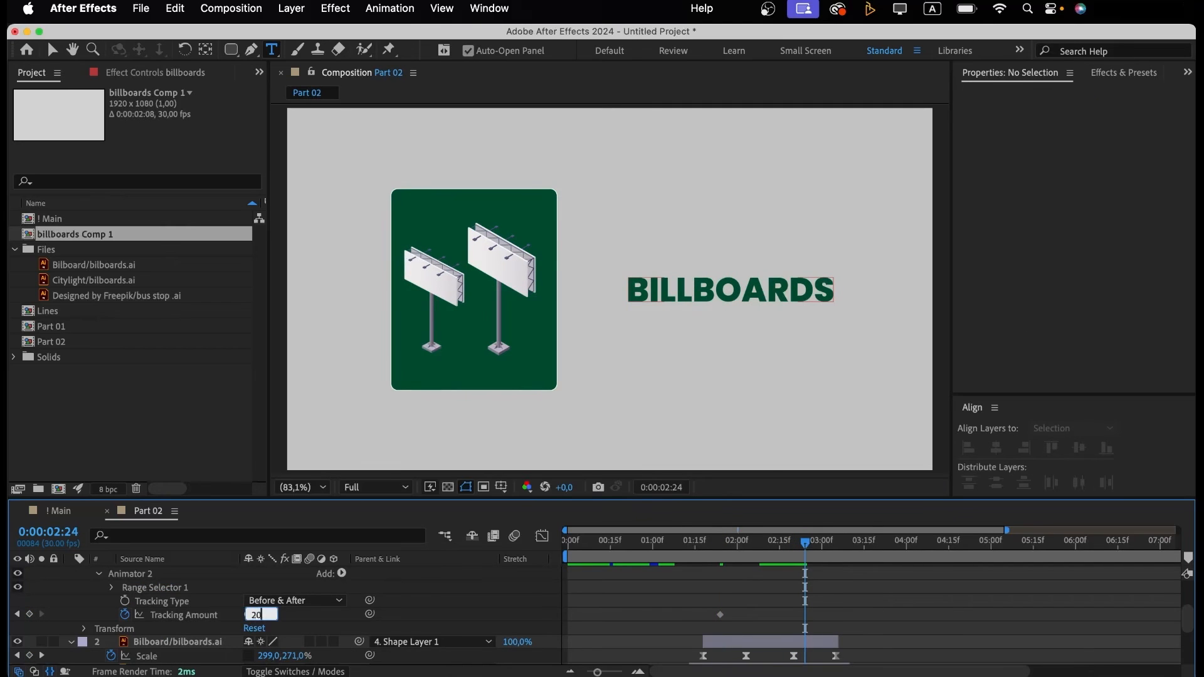
type("20")
key("Return")
Apply Easy Ease to both Tracking Amount keyframes, sharpen their speed graph to a central peak, and preview the letter spacing.
left_click_drag(823, 610, 702, 619)
key("F9")
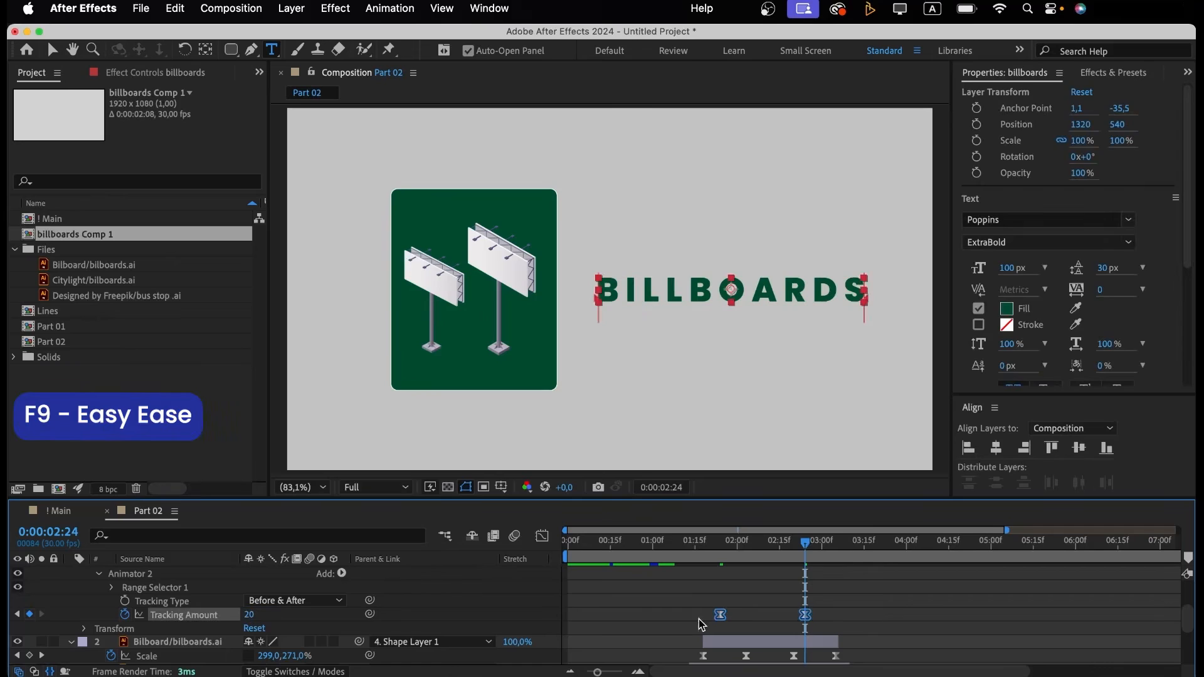
left_click(542, 536)
left_click(764, 541)
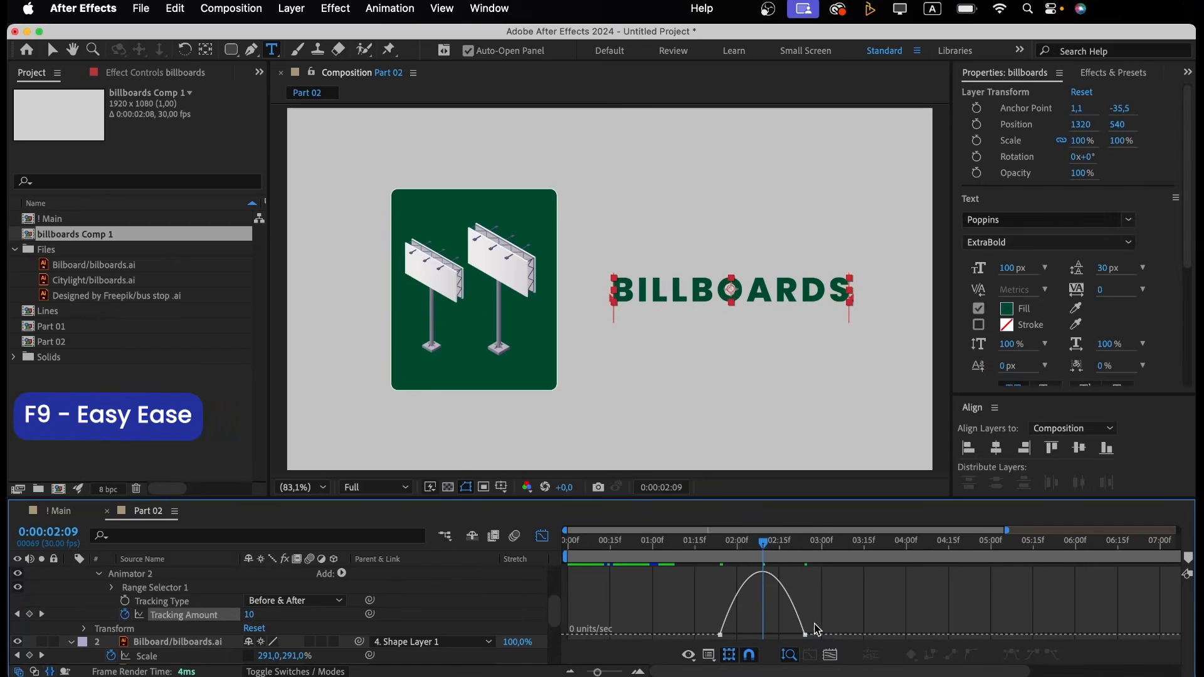
mouse_move(752, 634)
left_mouse_down()
mouse_move(735, 638)
mouse_move(752, 636)
left_mouse_up()
key("space")
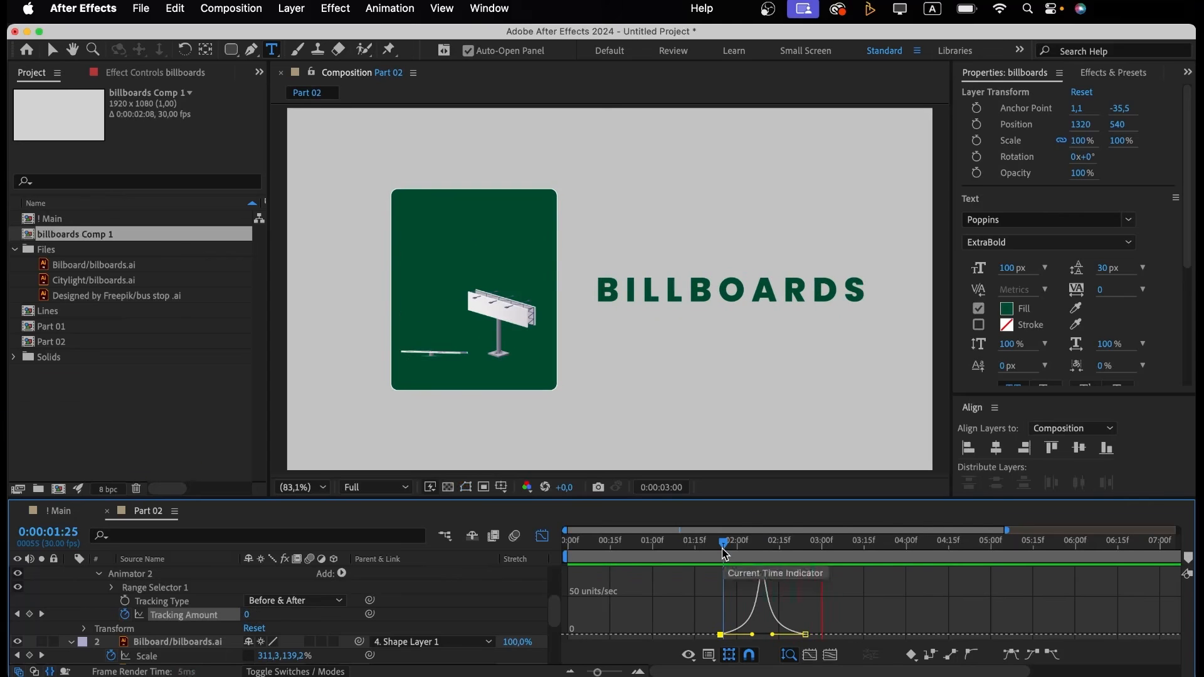
left_click(543, 536)
Show only the keyframed properties of the billboards text layer.
left_click(792, 600)
scroll(786, 599, "up", 3)
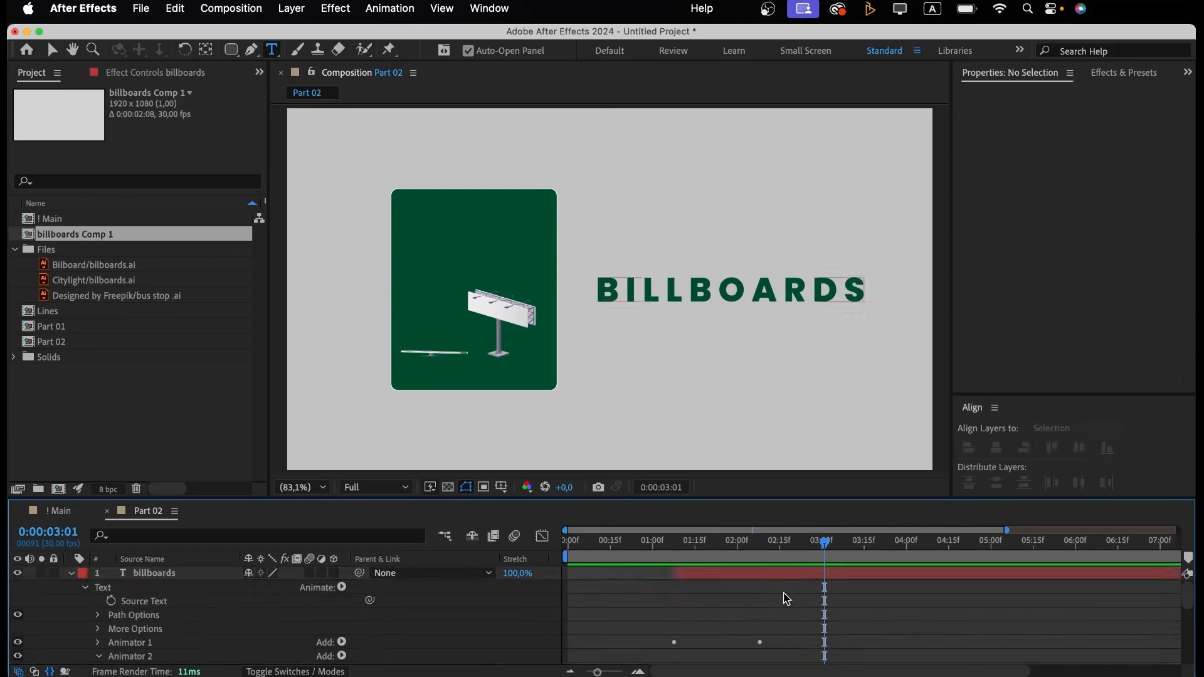
left_click(757, 574)
key("u")
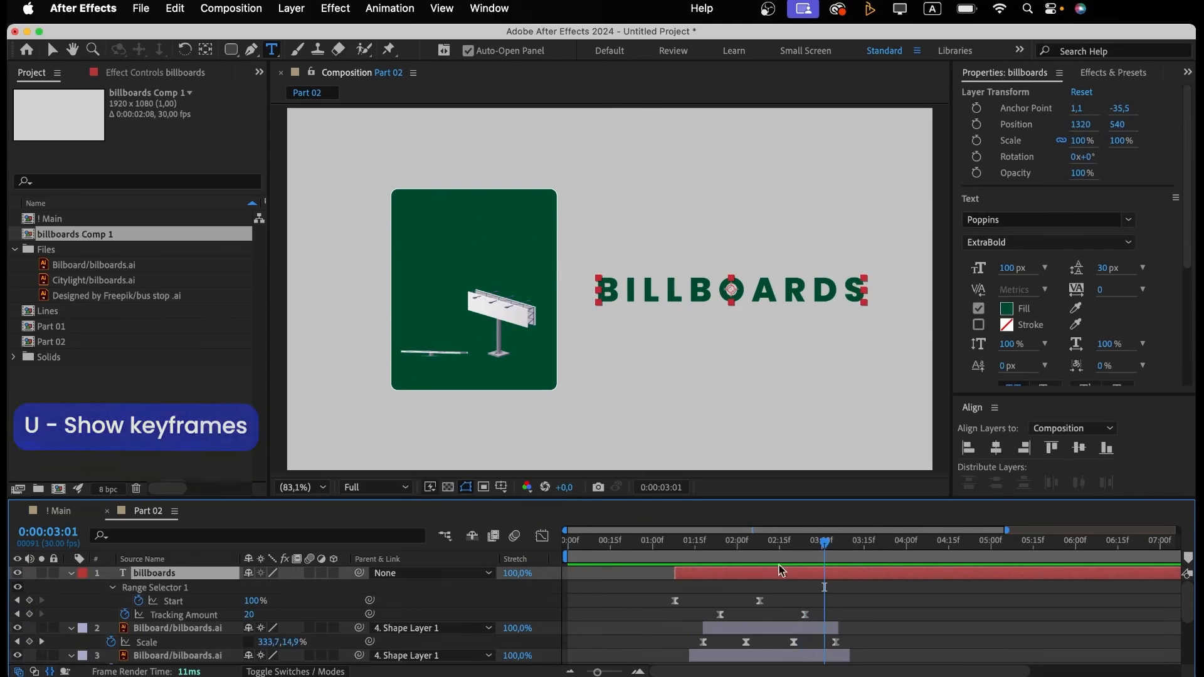
Copy the two Range Selector Start keyframes and paste them at 0:00:02:24.
left_click(802, 543)
left_click_drag(803, 545, 805, 545)
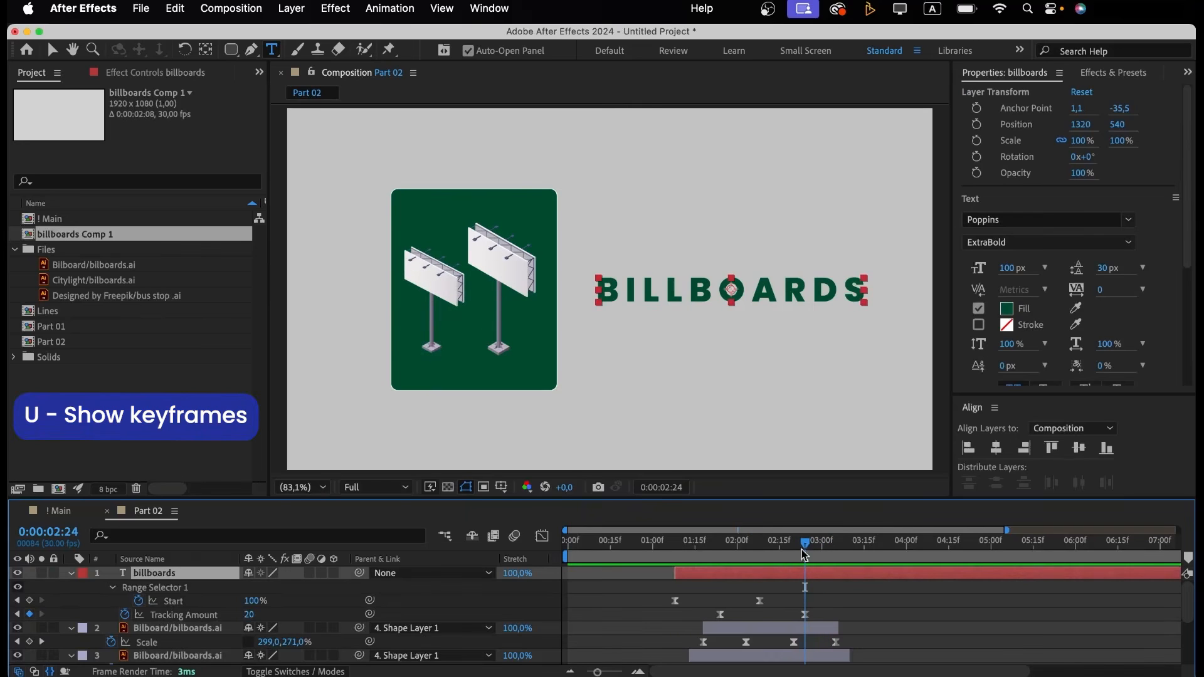
left_click(764, 609)
left_click(805, 615)
left_click(781, 606)
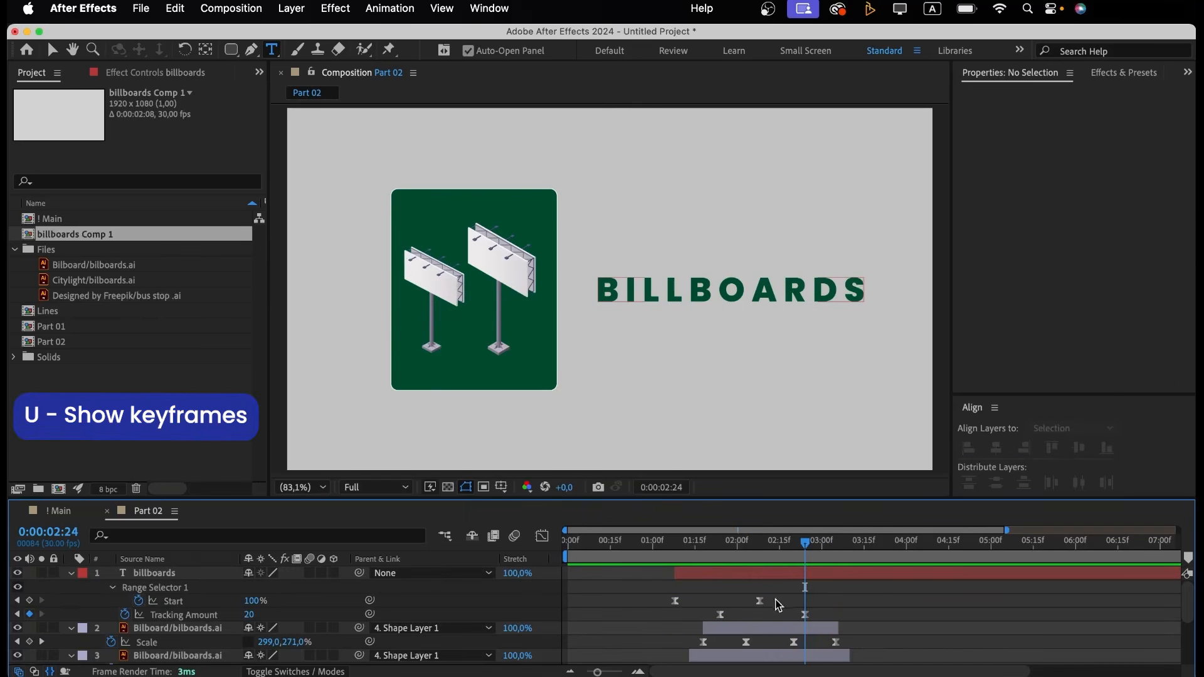
left_click(674, 601)
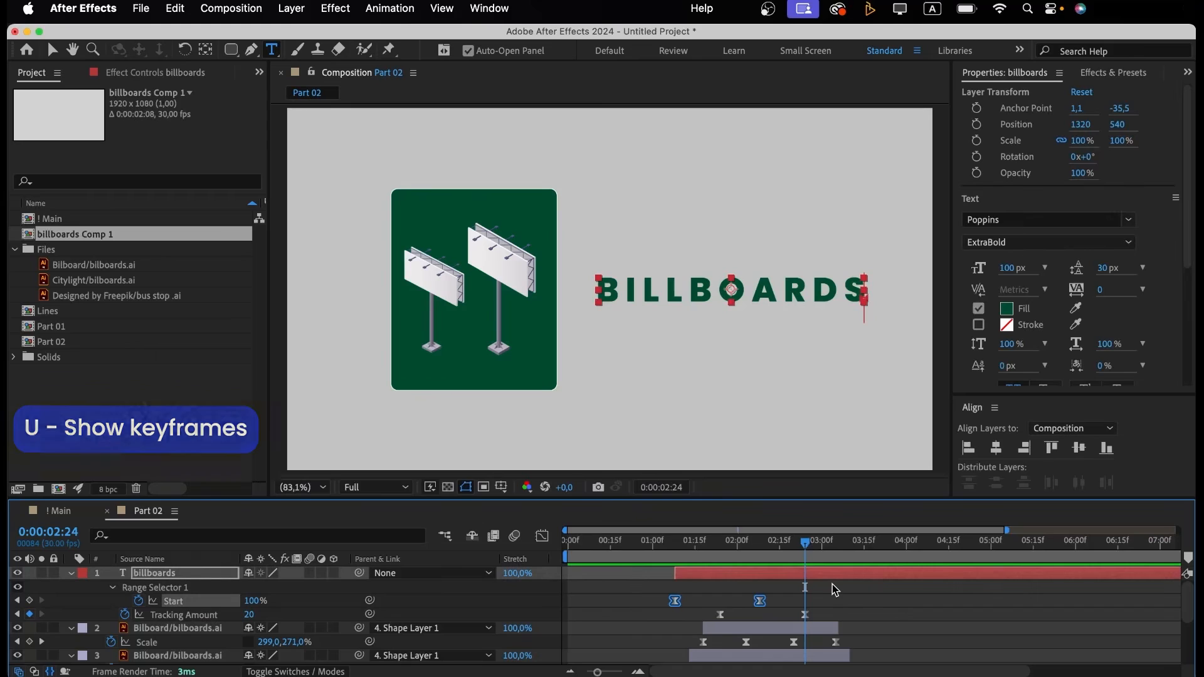
key("ctrl+c")
key("ctrl+v")
Time-reverse the two pasted Start keyframes so the text animates out.
right_click(804, 607)
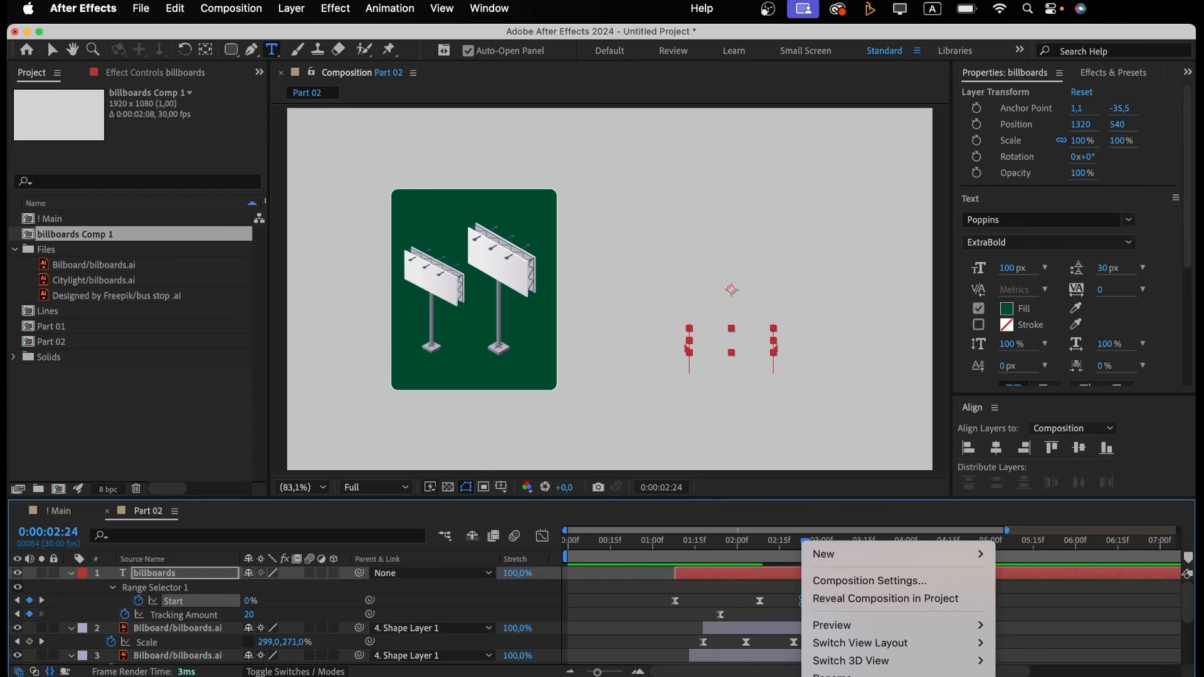
left_click(796, 611)
right_click(805, 602)
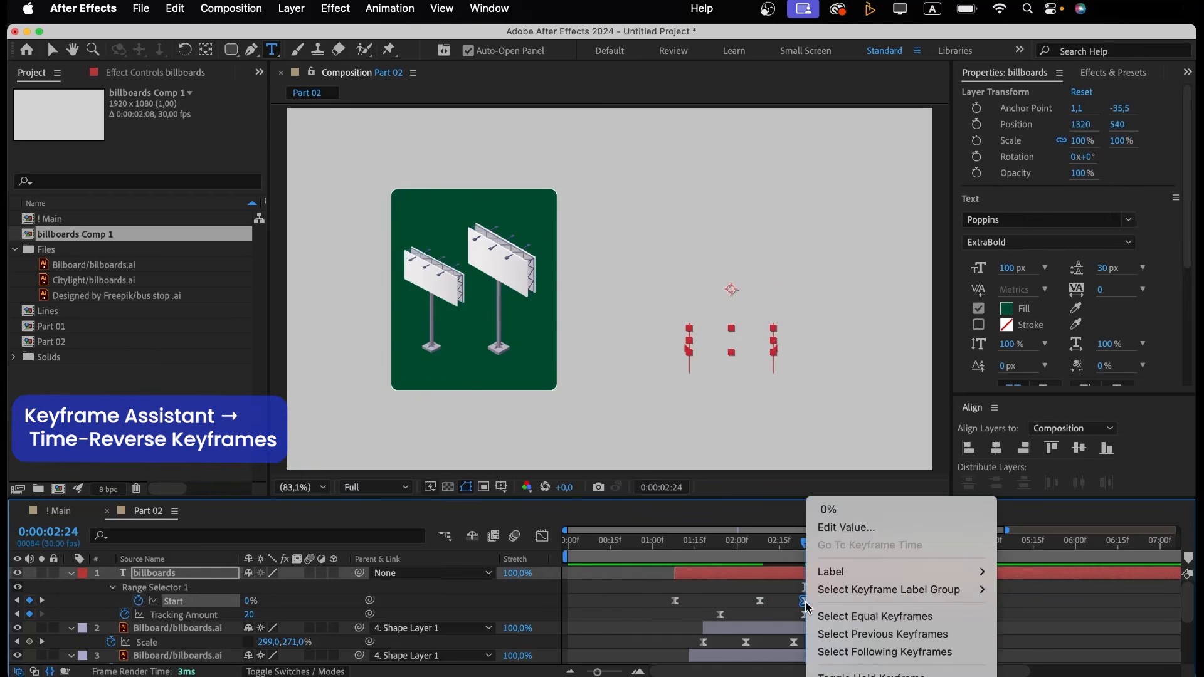
mouse_move(878, 668)
left_click(627, 666)
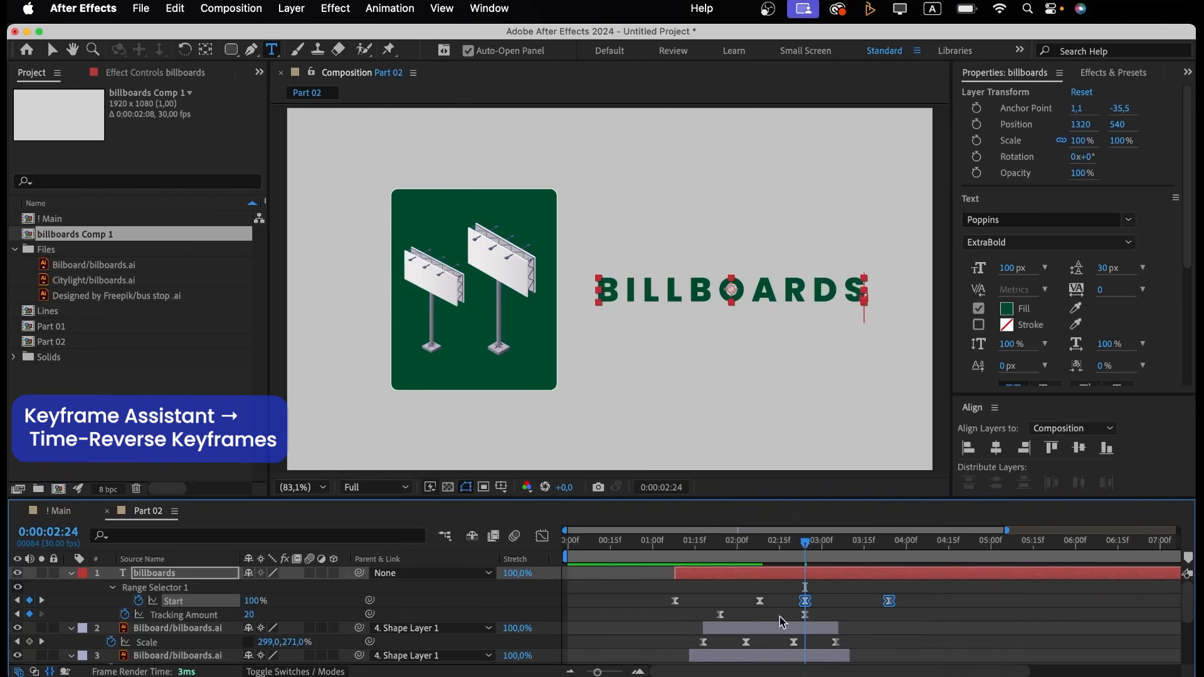
Preview the text animating out, and add a Tracking Amount keyframe of 0 at 0:00:03:24.
left_click_drag(805, 550, 757, 548)
key("space")
key("space")
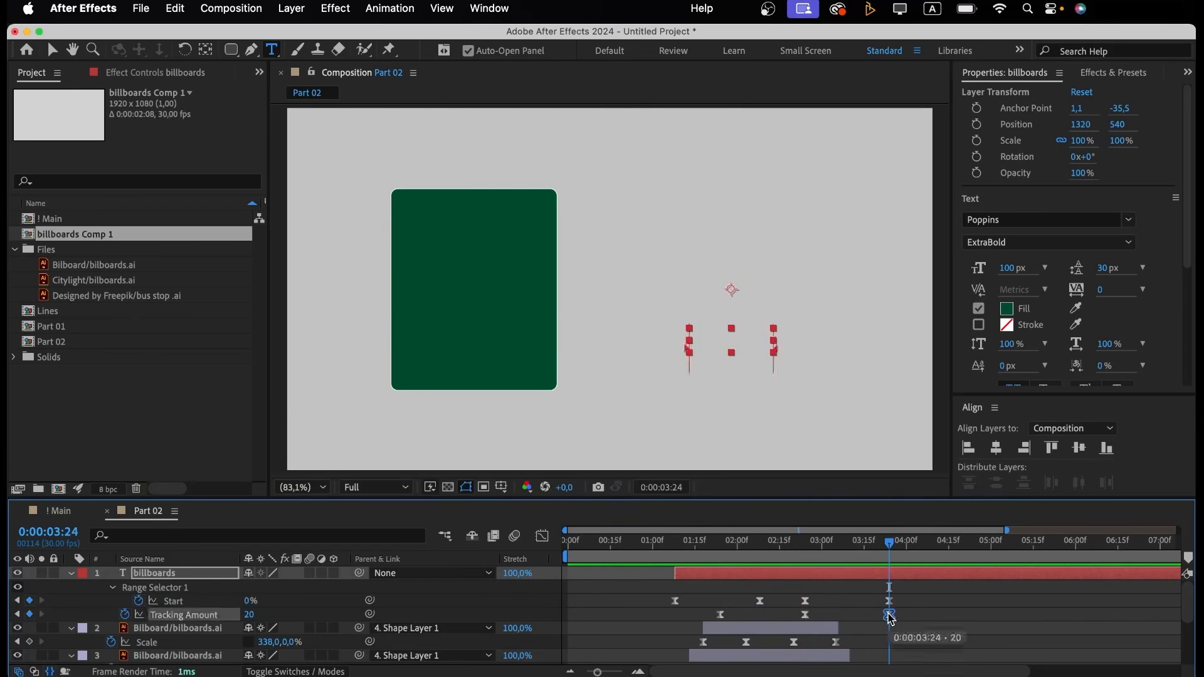
key("Return")
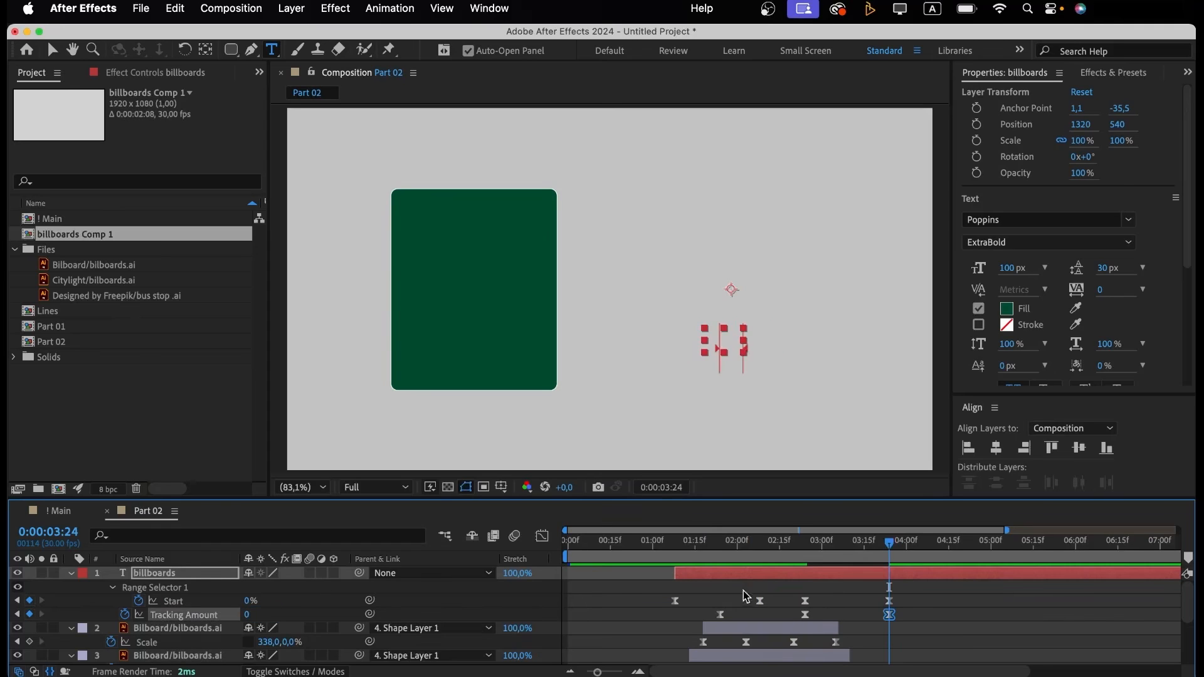
Apply Easy Ease to the last Tracking Amount keyframe and sharpen the closing speed curve between the last two keyframes.
key("F9")
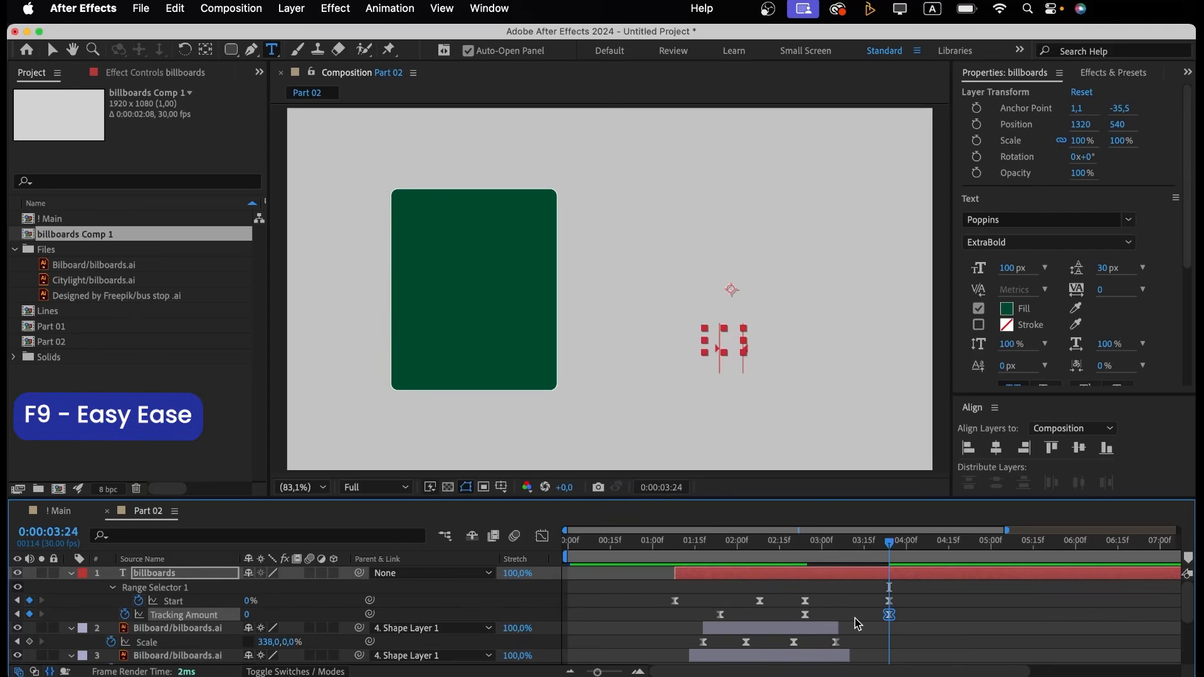
key("shift+F3")
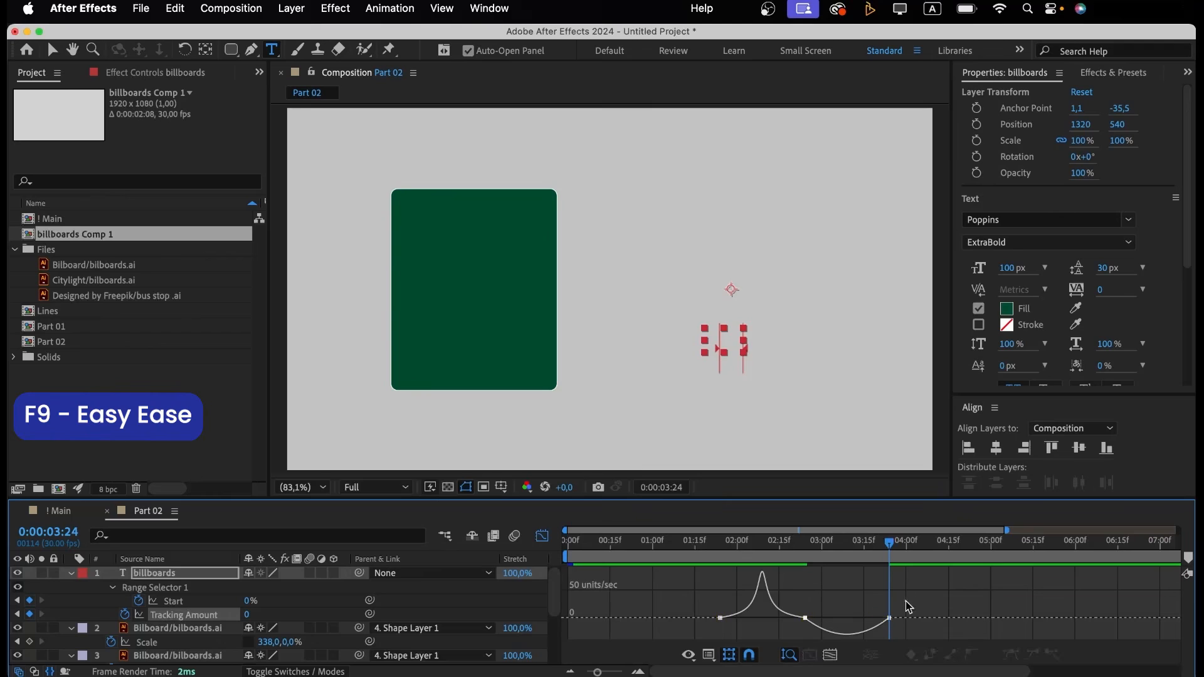
left_click_drag(864, 627, 864, 626)
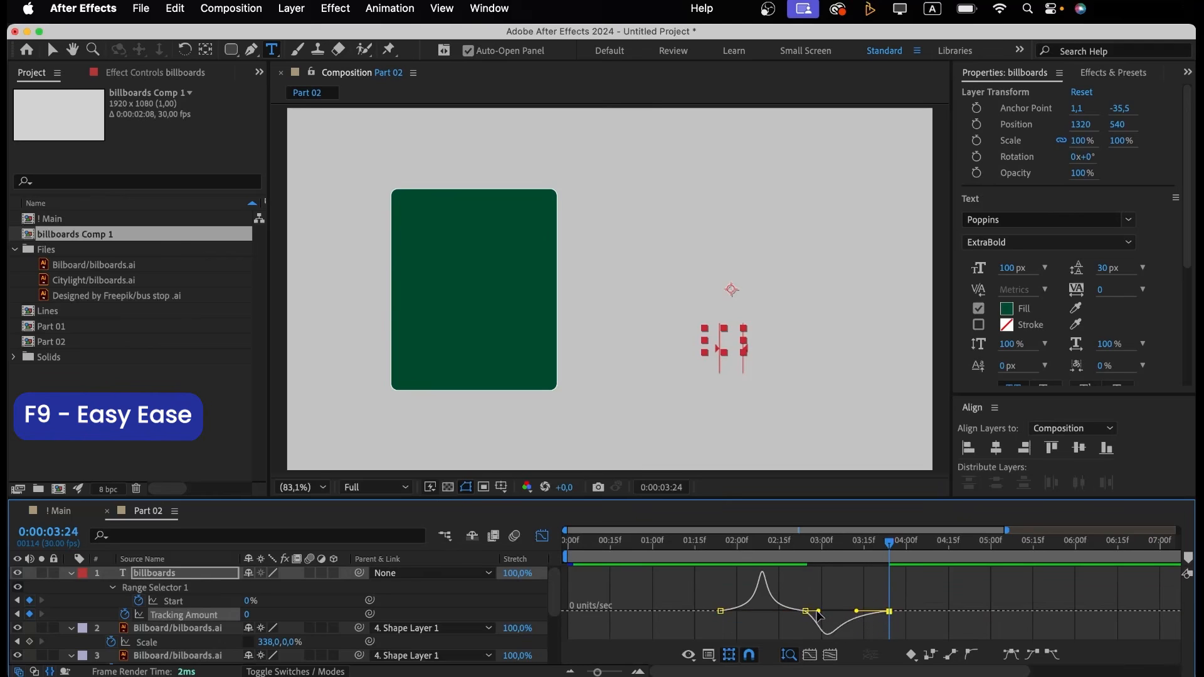
left_click(794, 555)
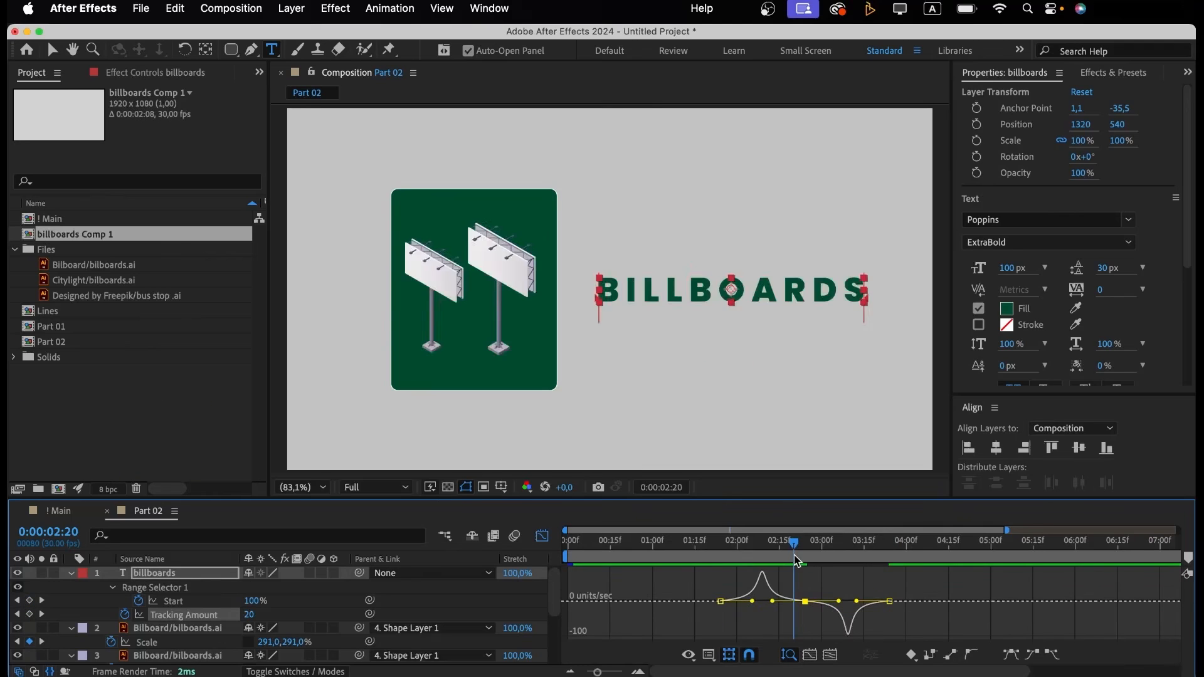
left_click_drag(794, 555, 911, 555)
left_click(541, 536)
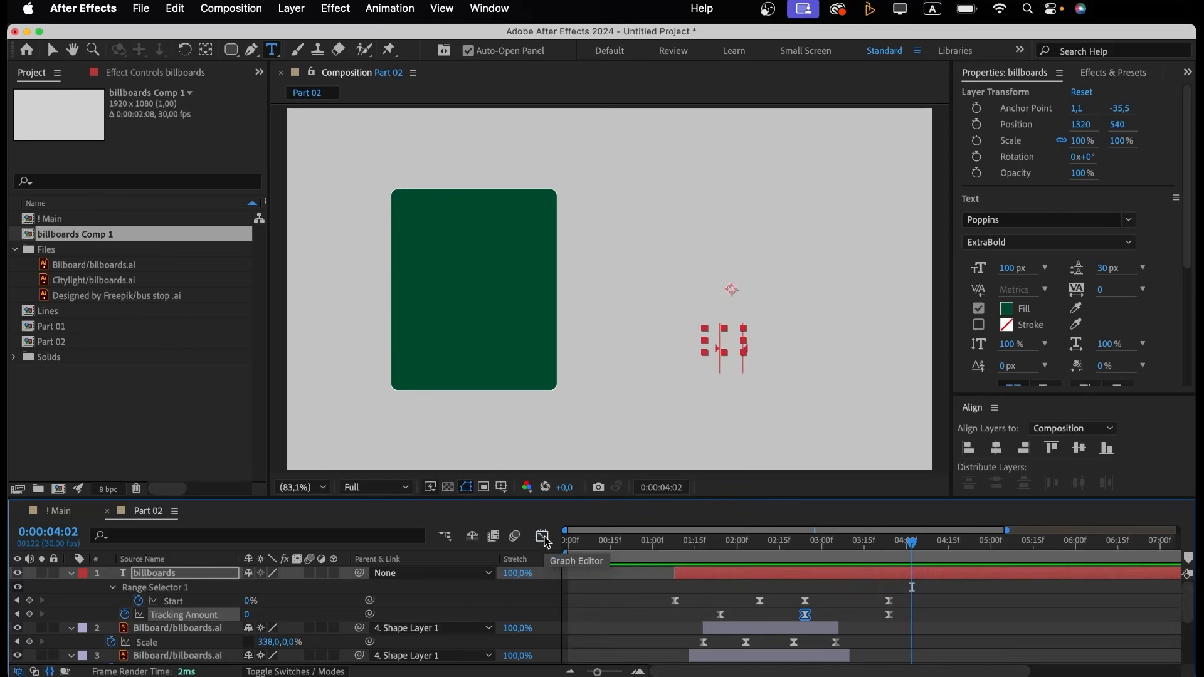
Trim the billboards text layer to end at 0:00:03:24, preview it, and move its final keyframes back to about 0:00:03:15.
left_click(890, 545)
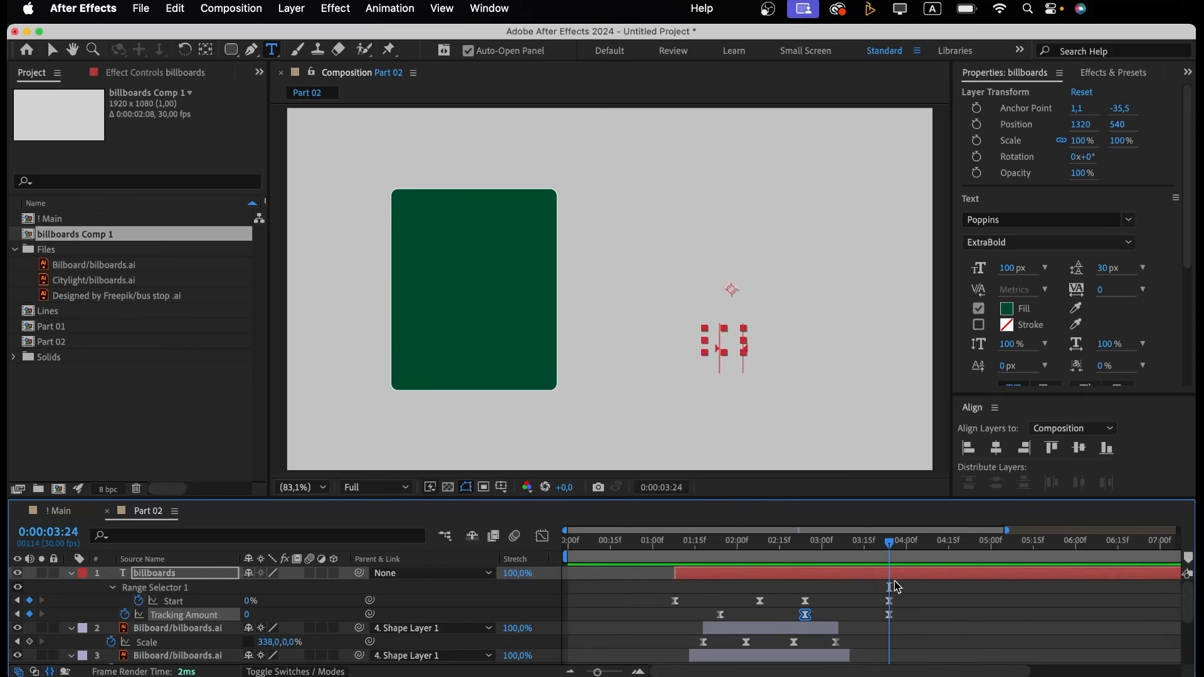
left_click(895, 572)
key("alt+]")
key("Home")
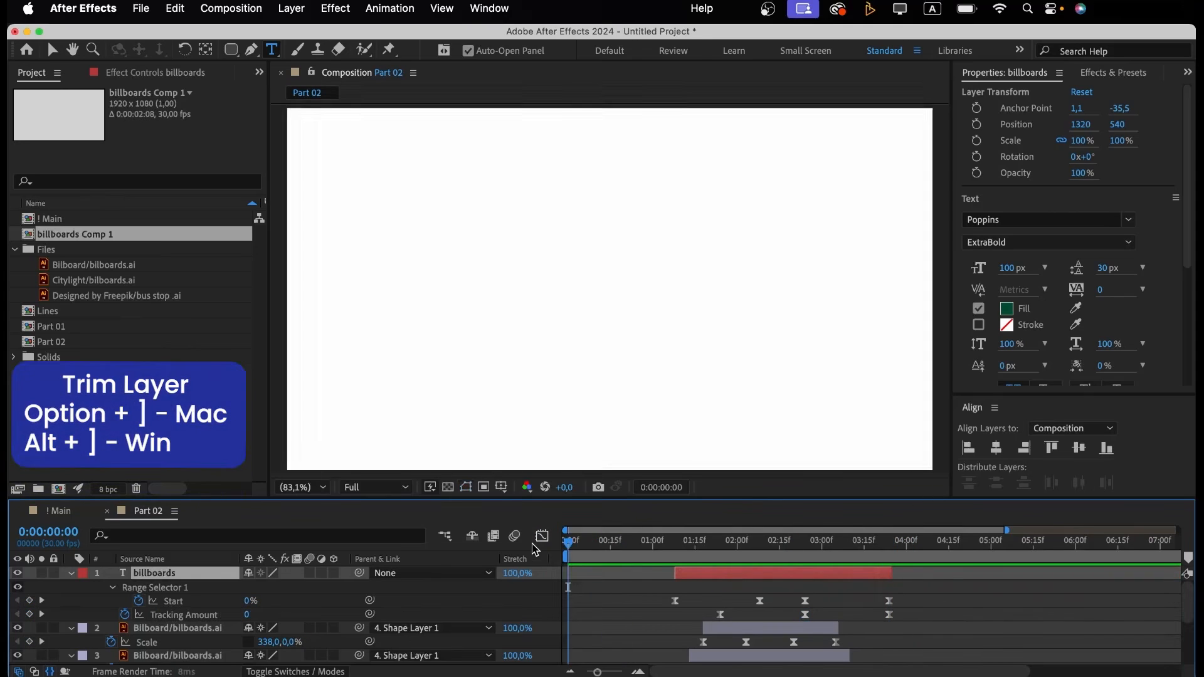
key("space")
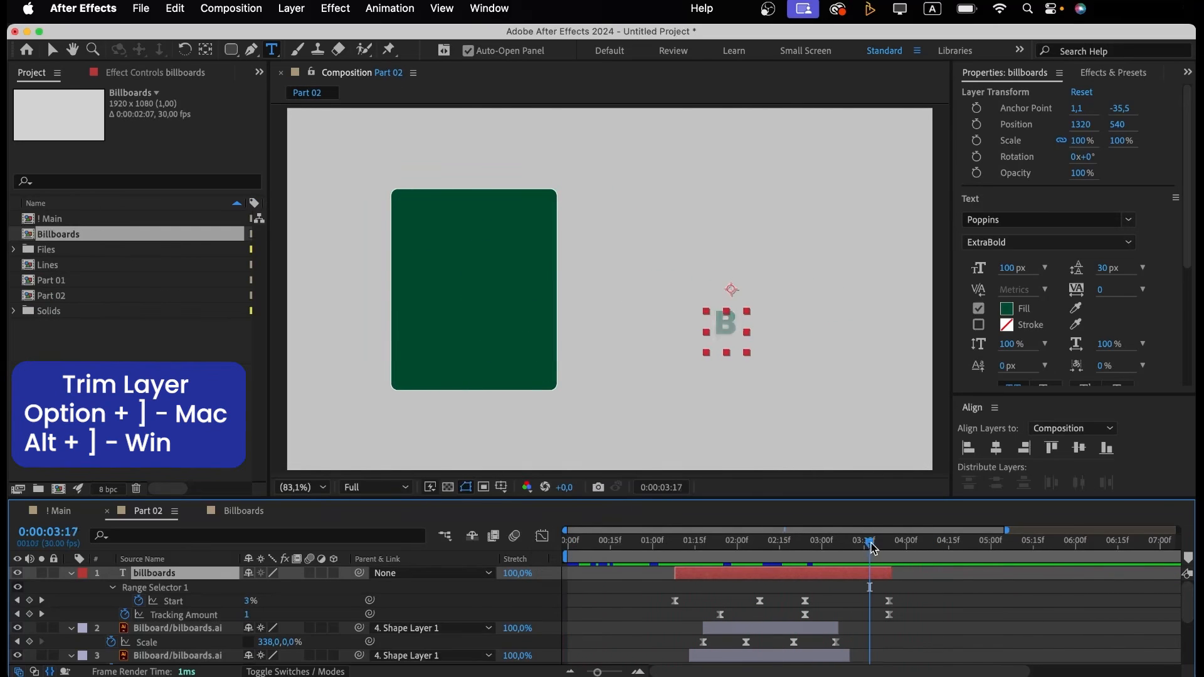
left_click_drag(889, 608, 864, 607)
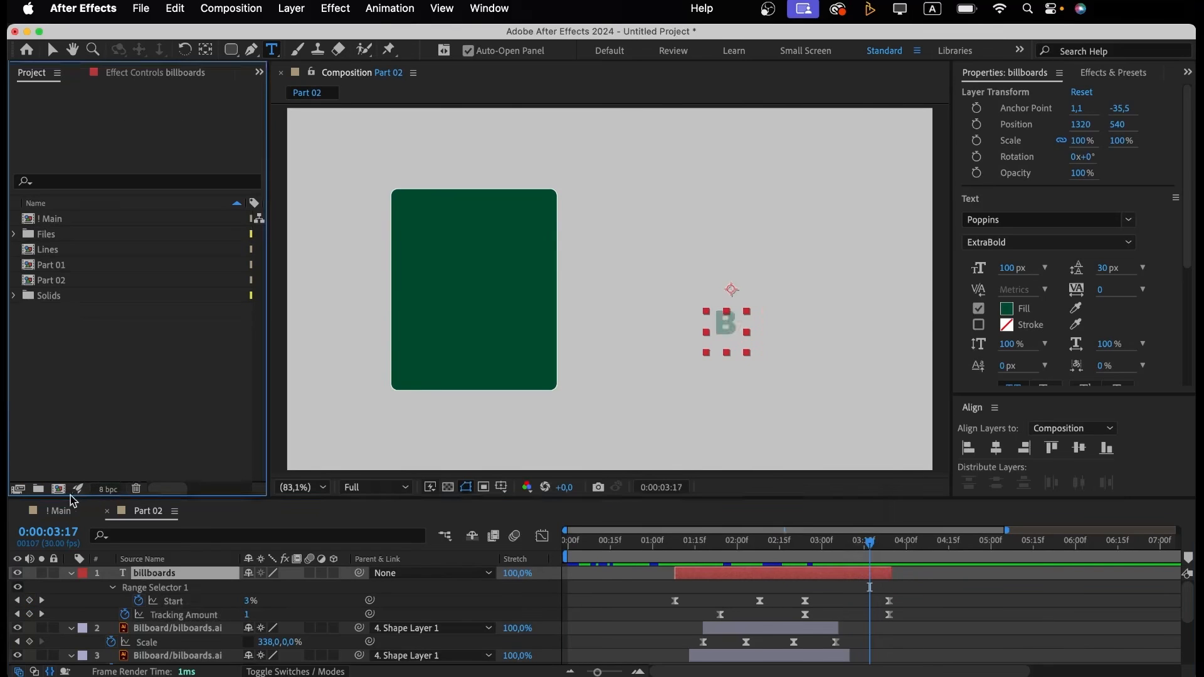
Create a 1920 x 1080, 30 fps composition named Billboards with a duration of 0:00:02:07.
left_click(59, 488)
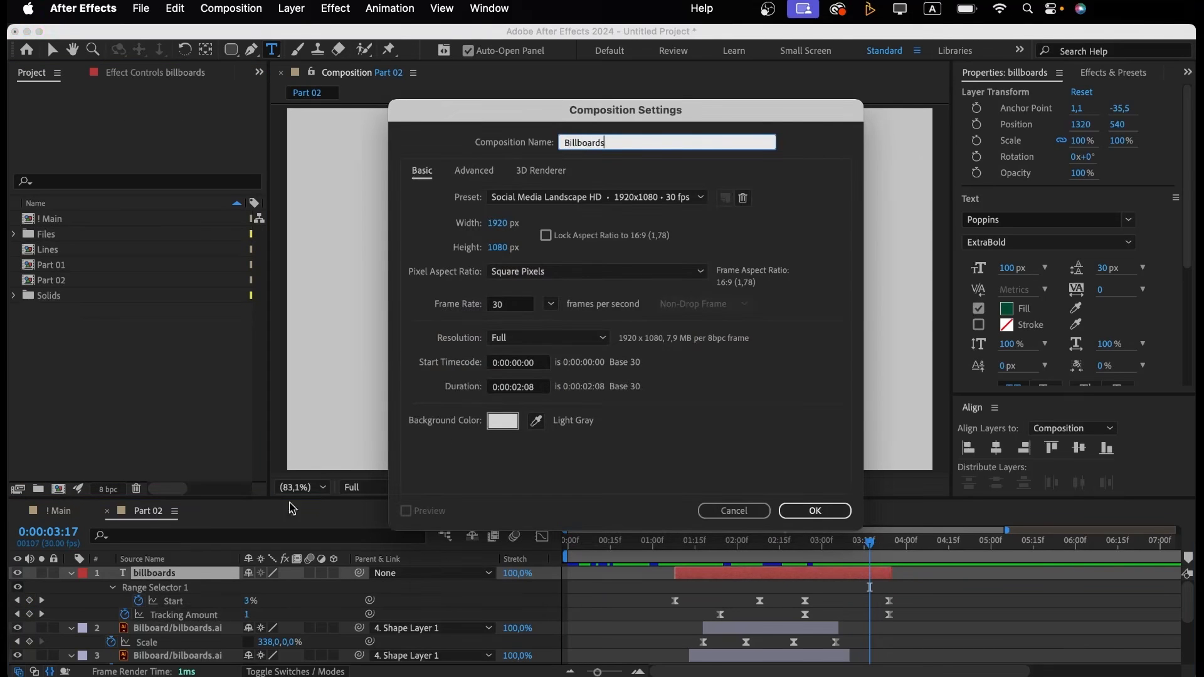
left_click(533, 389)
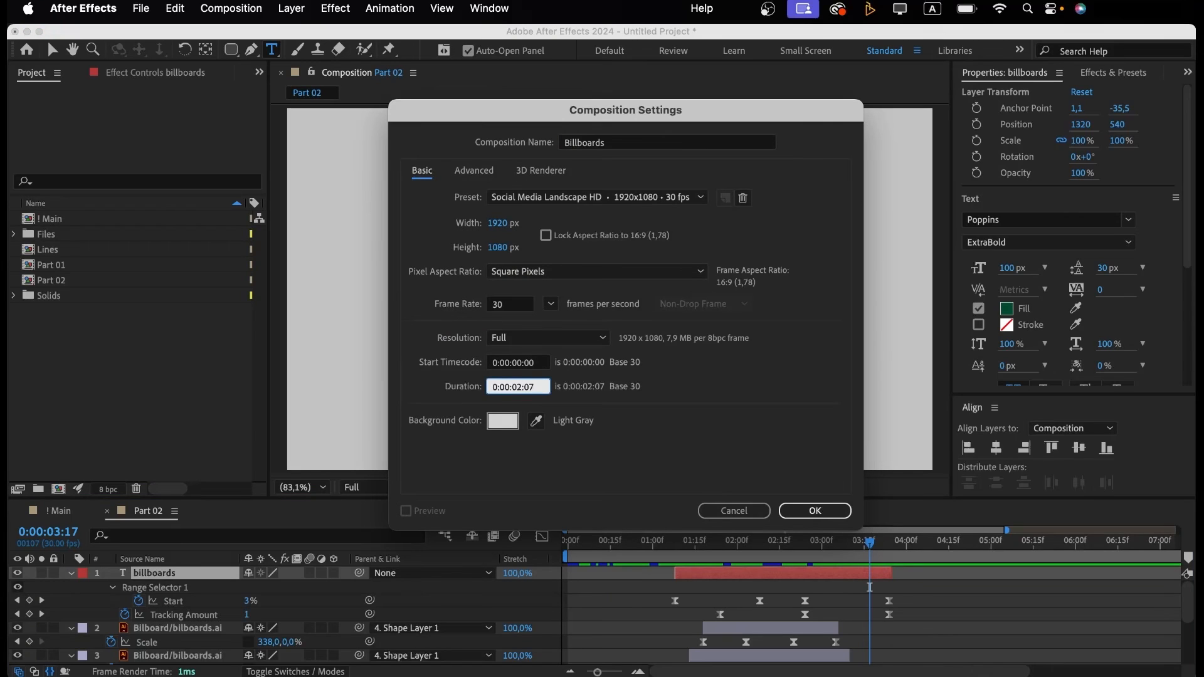
key("Return")
Copy the billboards text layer into the Billboards composition and set its opacity to 10%.
left_click(179, 517)
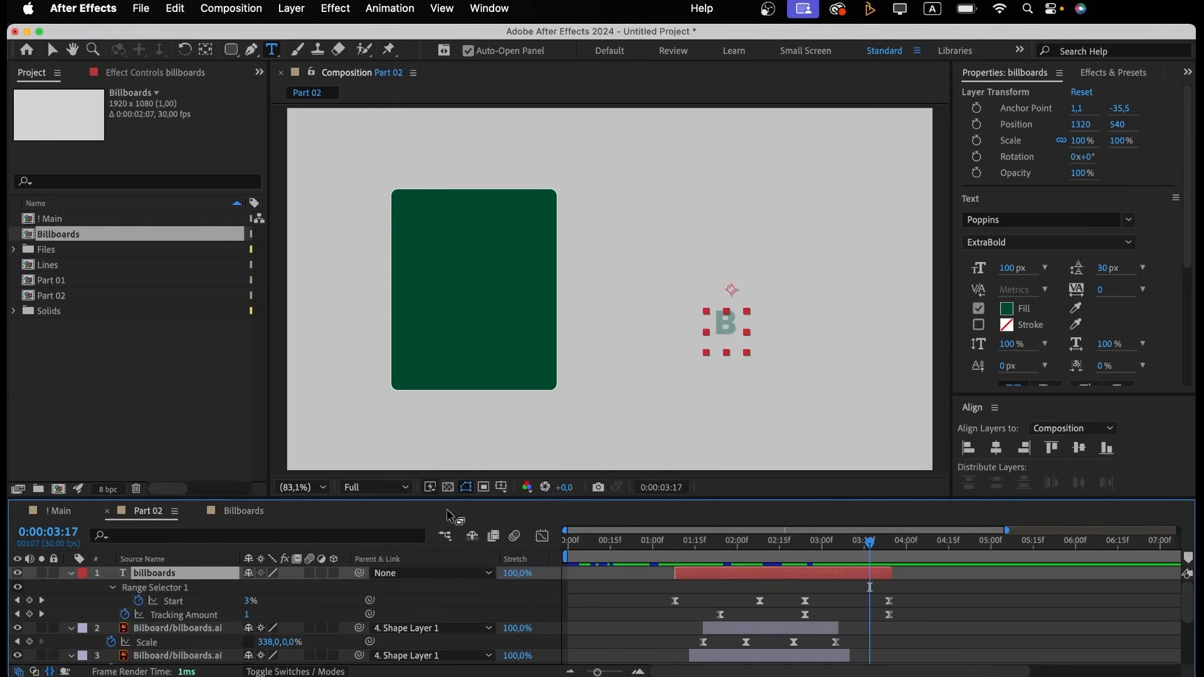
left_click_drag(449, 516, 603, 587)
key("t")
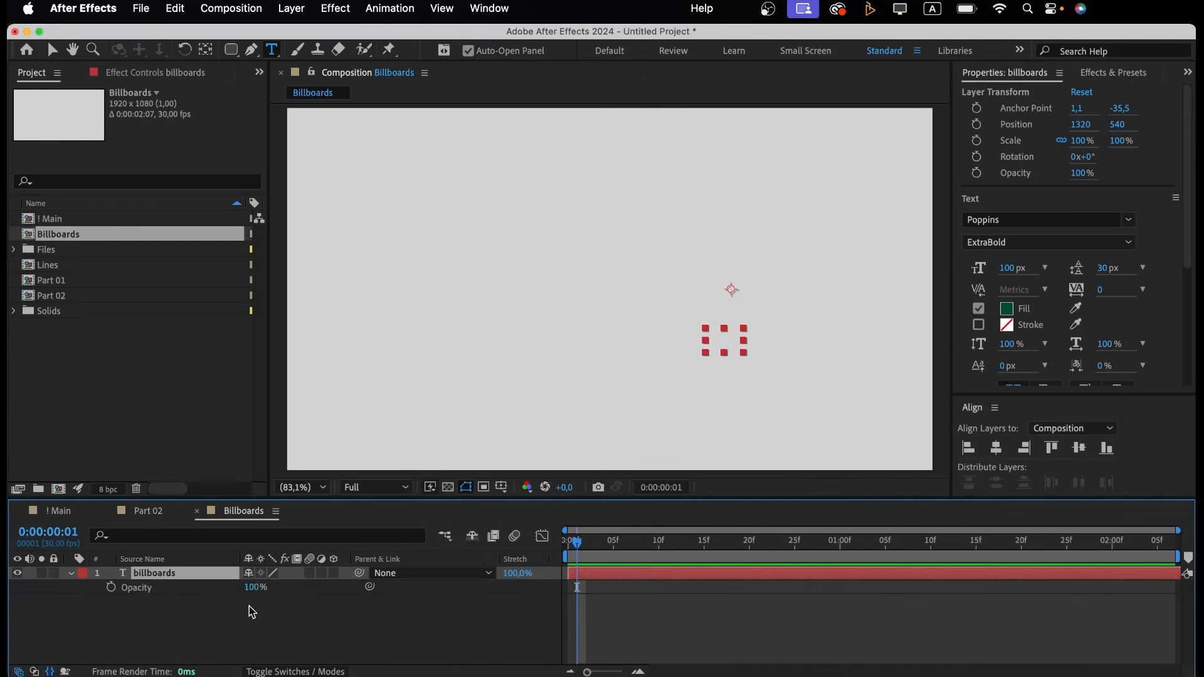
left_click(253, 588)
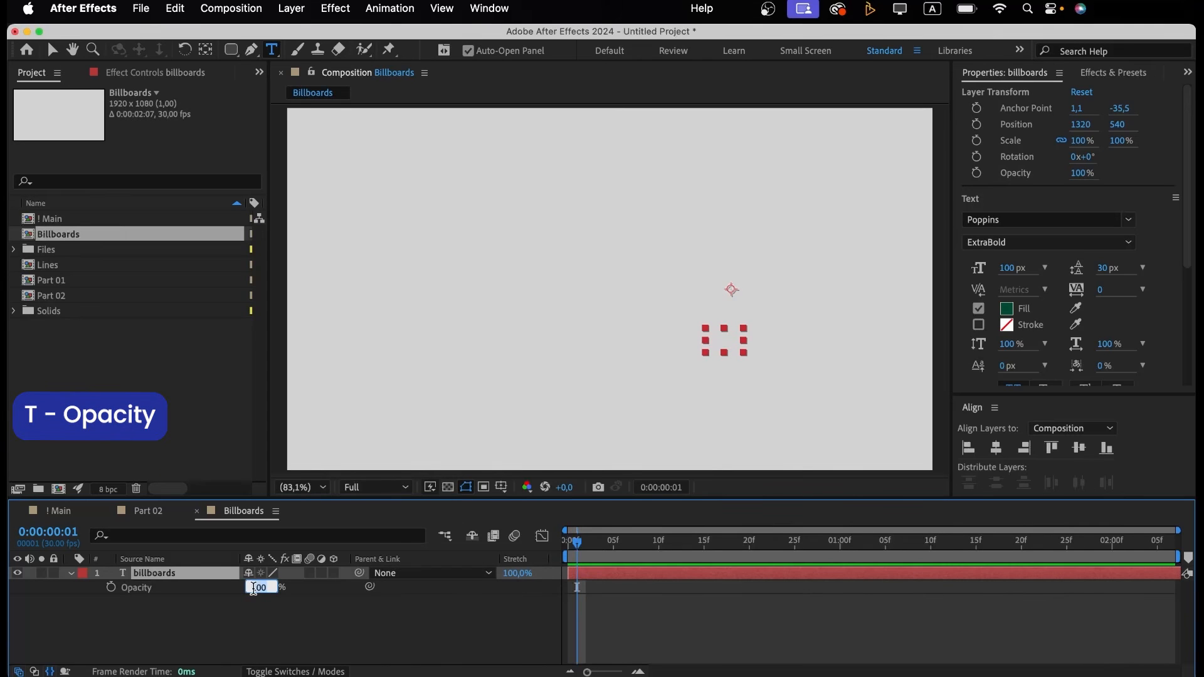
key("Return")
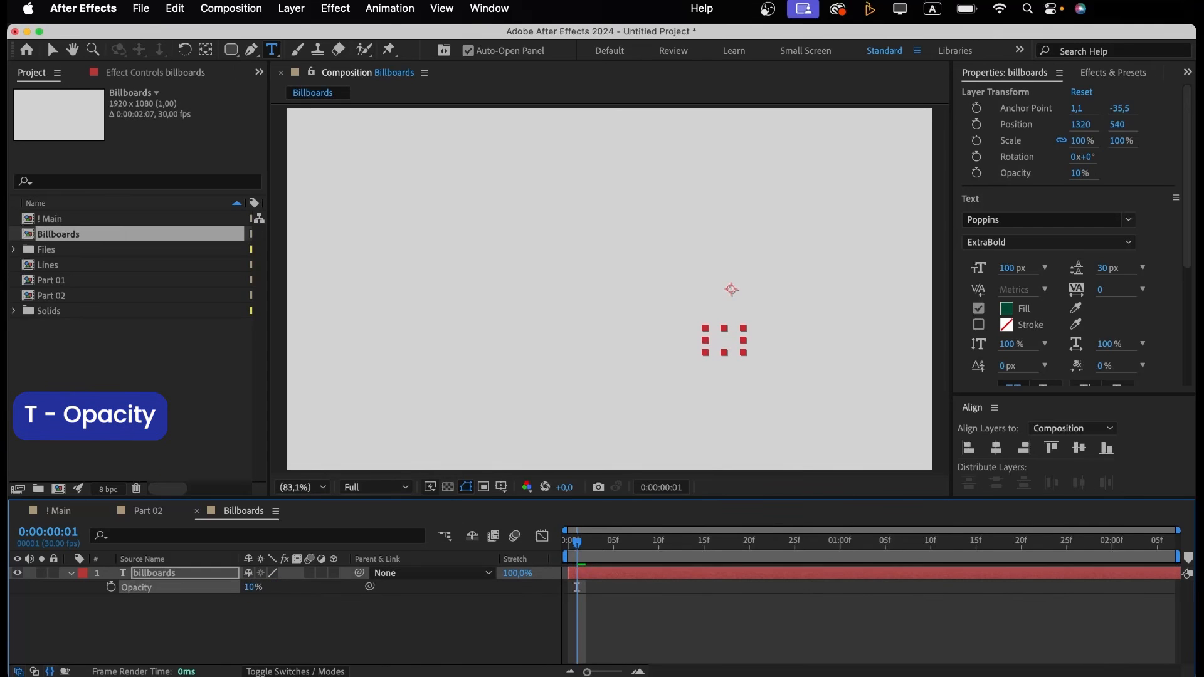
Set the text's font size to 500 px and go to 0:00:00:25.
left_click(1007, 269)
type("500")
key("Return")
left_click_drag(760, 544, 795, 544)
Turn on the Title/Action Safe overlay and centre the large text in the frame at about position 996, 682.
key("shift+Down")
key("shift+Down")
key("shift+Down")
key("shift+Down")
key("shift+Down")
key("shift+Down")
key("shift+Down")
key("shift+Down")
left_click(501, 487)
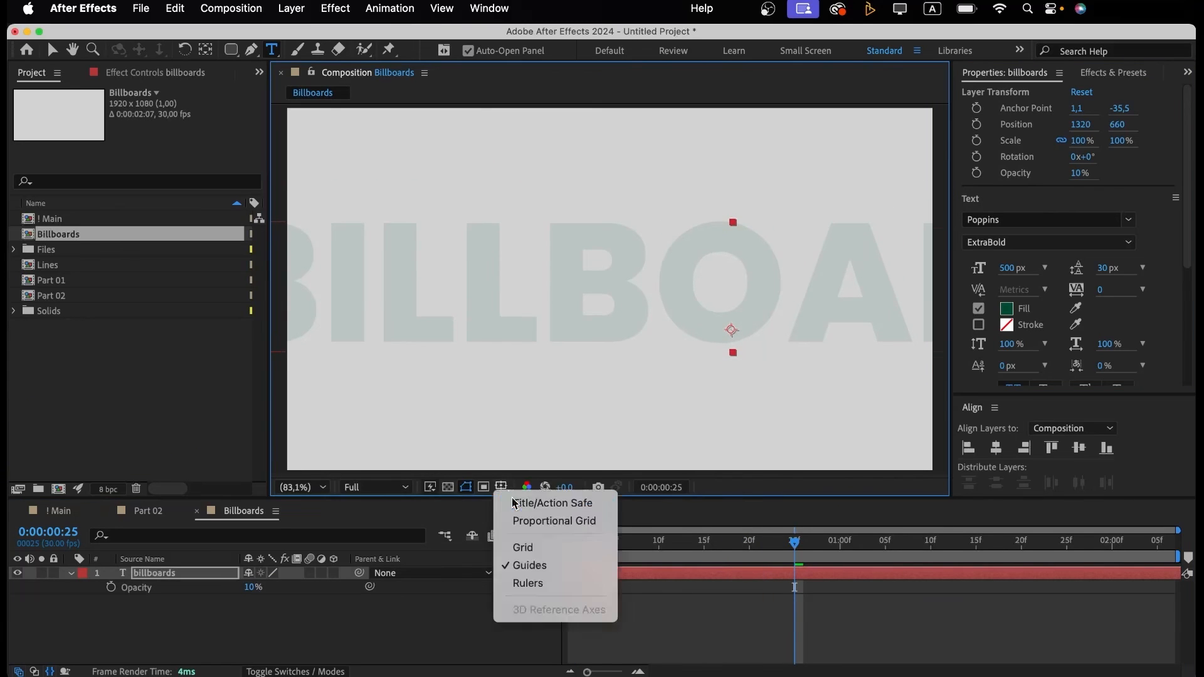
left_click(514, 500)
key("shift+Left")
key("shift+Left")
key("shift+Left")
key("shift+Left")
key("shift+Left")
key("shift+Left")
key("shift+Left")
key("shift+Left")
key("shift+Left")
key("shift+Left")
key("shift+Left")
key("shift+Left")
key("shift+Left")
key("shift+Left")
key("shift+Left")
key("shift+Left")
key("shift+Left")
key("shift+Left")
key("shift+Left")
key("shift+Left")
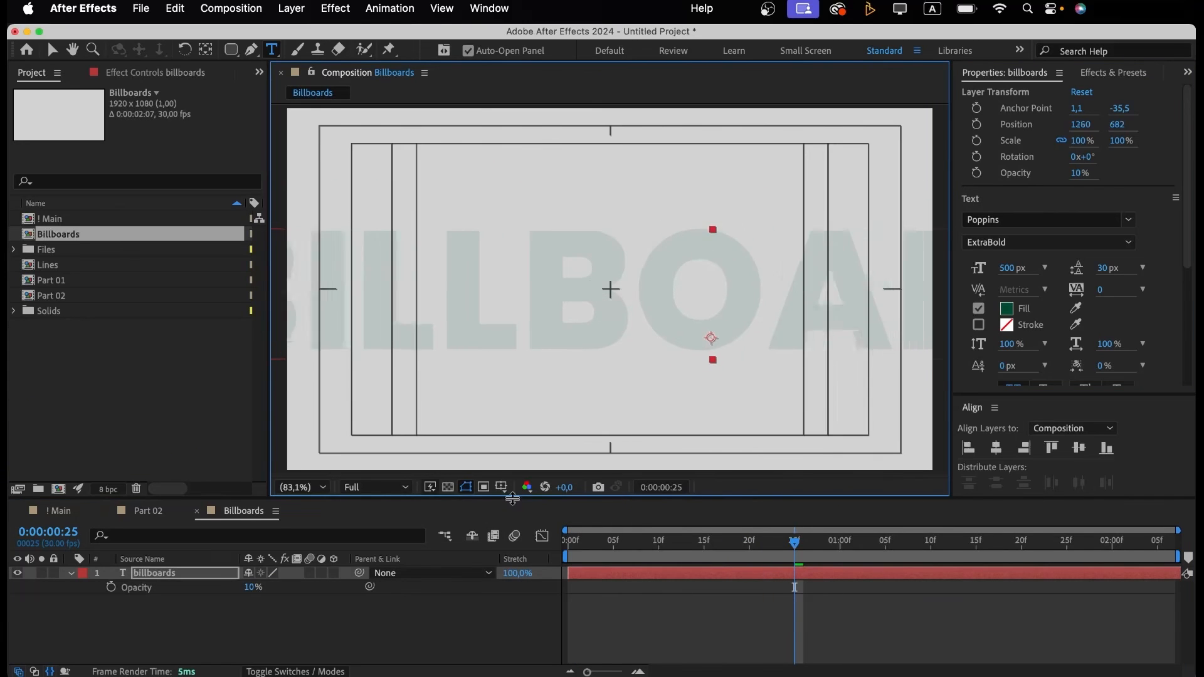
key("shift+Right")
key("shift+Right")
key("shift+Right")
key("shift+Right")
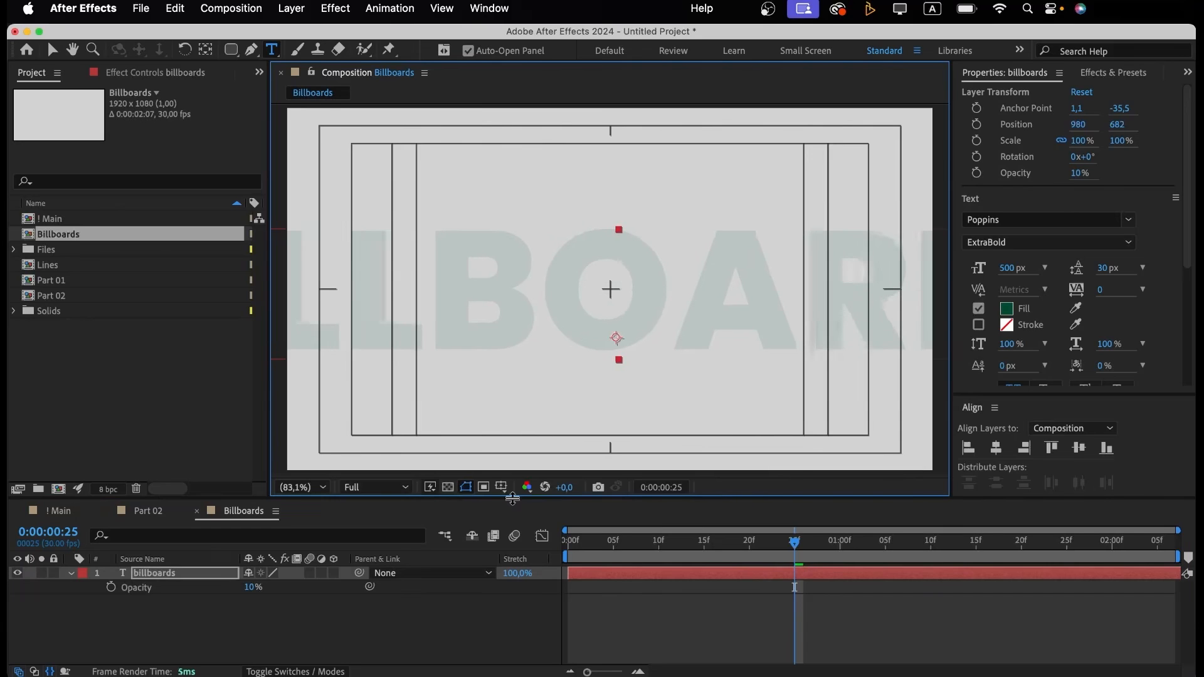
Duplicate the text layer twice and move billboards 2 up to form a separate line above the original.
key("super+d")
key("super+d")
left_click(608, 587)
key("shift+Up")
key("shift+Up")
key("shift+Up")
key("shift+Up")
key("shift+Up")
key("shift+Up")
key("shift+Up")
key("shift+Up")
key("shift+Up")
key("shift+Up")
key("shift+Up")
key("shift+Up")
key("shift+Up")
key("shift+Up")
key("shift+Up")
key("shift+Up")
key("shift+Up")
key("shift+Up")
key("shift+Up")
key("shift+Up")
key("shift+Up")
key("shift+Up")
key("shift+Up")
key("shift+Up")
key("shift+Up")
key("shift+Up")
key("shift+Up")
key("shift+Up")
key("shift+Up")
key("shift+Up")
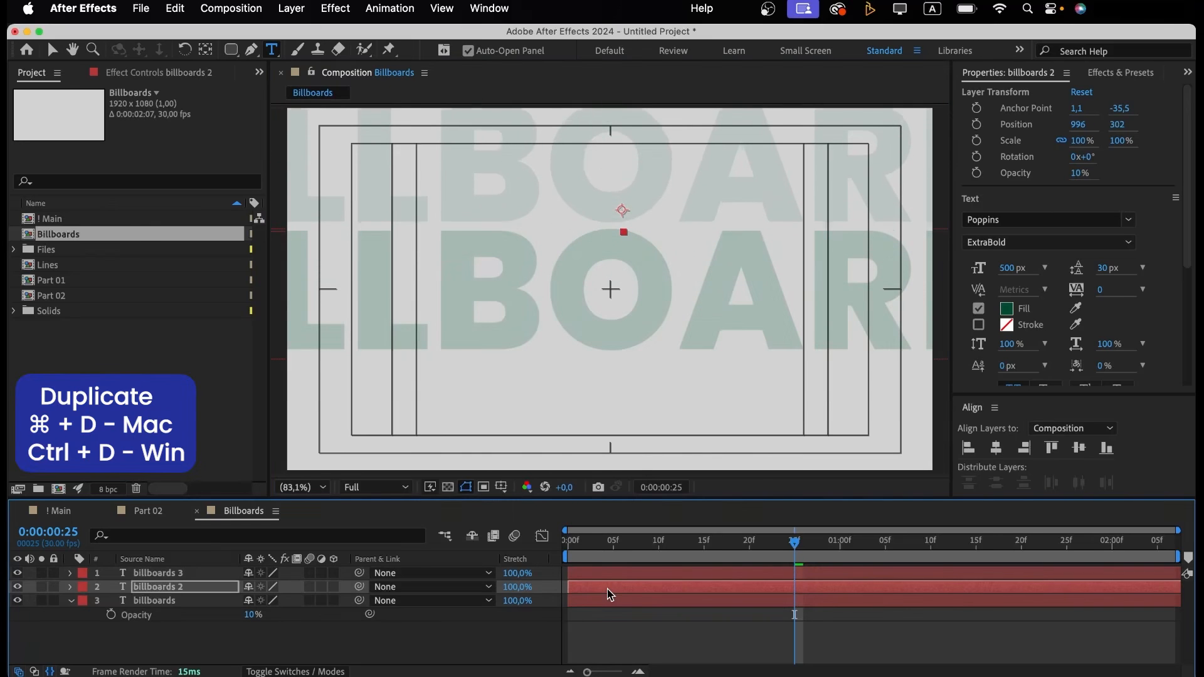
Move the billboards 3 layer down to form a third line of text below the original.
left_click(622, 574)
key("shift+Down")
key("shift+Down")
key("shift+Down")
key("shift+Down")
key("shift+Down")
key("shift+Down")
key("shift+Down")
key("shift+Down")
key("shift+Down")
key("shift+Down")
key("shift+Down")
key("shift+Down")
key("shift+Down")
key("shift+Down")
key("shift+Down")
key("shift+Down")
key("shift+Down")
key("shift+Down")
key("shift+Down")
key("shift+Down")
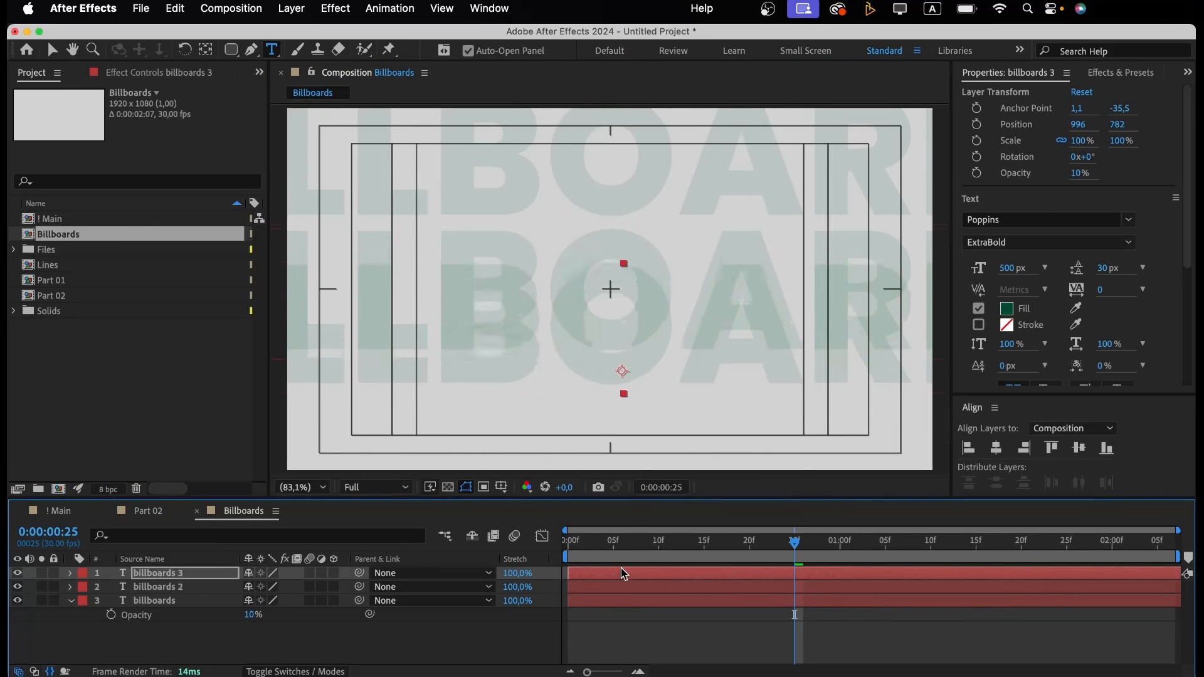
key("shift+Down")
key("shift+Down")
key("shift+Down")
key("shift+Down")
key("shift+Down")
key("shift+Down")
key("shift+Down")
key("shift+Down")
key("shift+Down")
key("shift+Down")
key("shift+Down")
key("shift+Down")
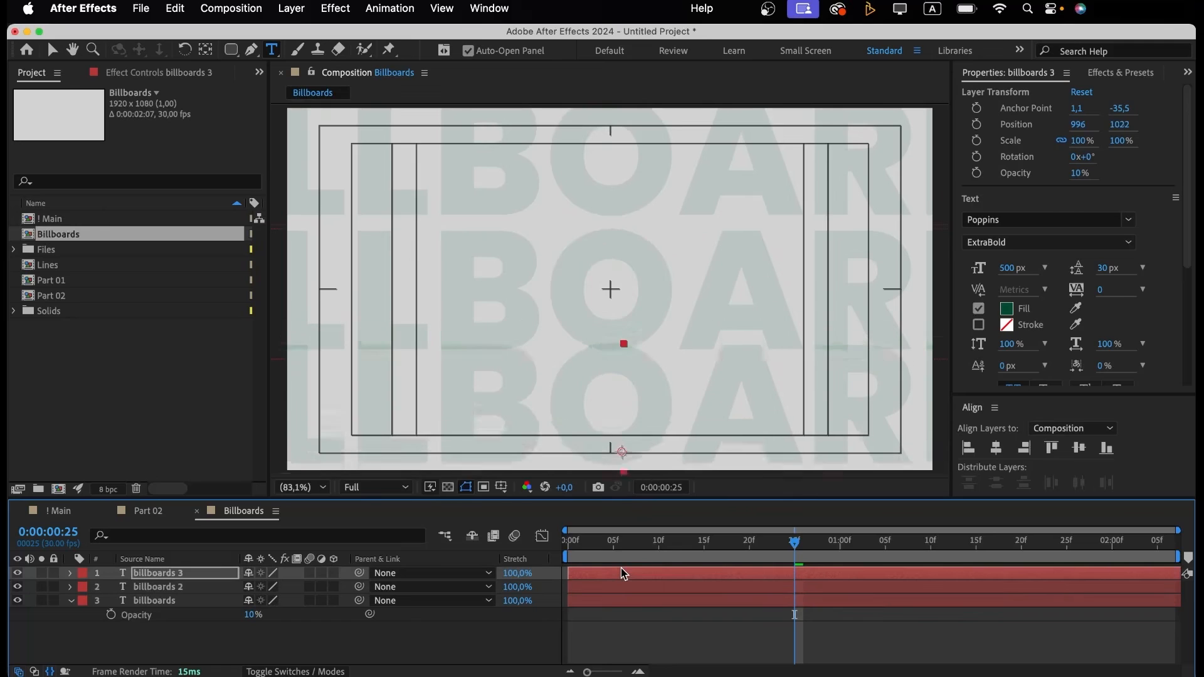
Shift billboards 2 and billboards 3 left together to X position 608 to offset them from the middle line, and preview the composition.
left_click(626, 589, "shift")
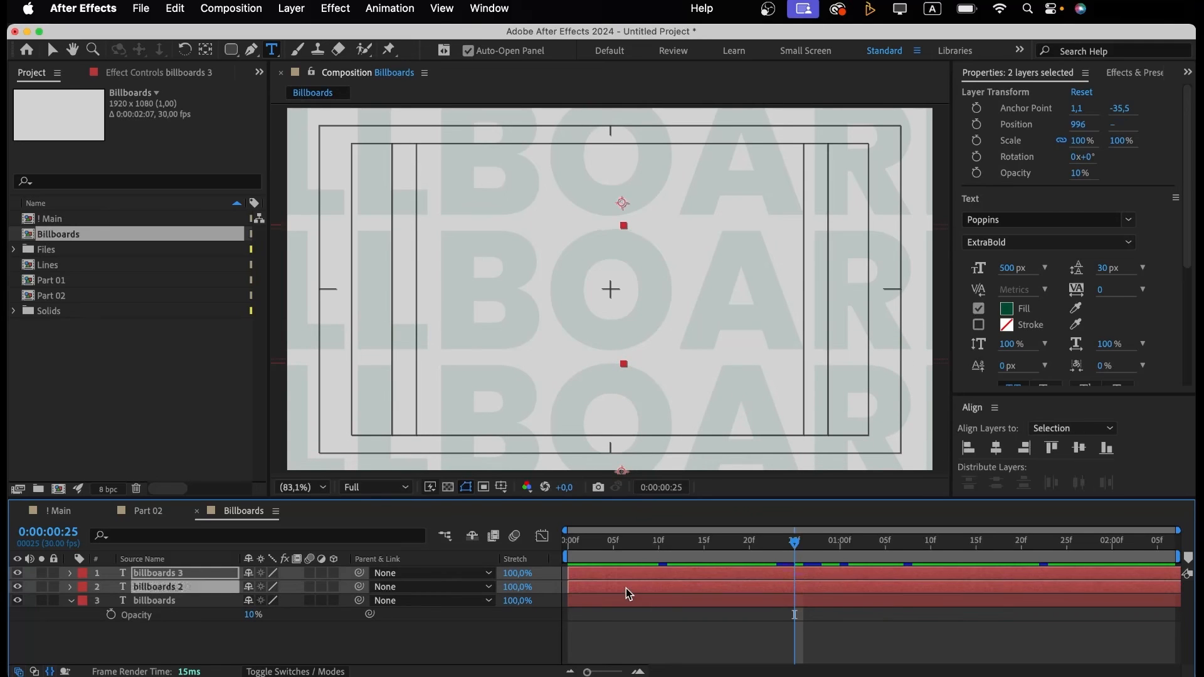
key("shift+Left")
key("shift+Left")
key("shift+Left")
key("shift+Left")
key("shift+Left")
key("shift+Left")
key("shift+Left")
key("shift+Left")
key("shift+Left")
key("shift+Left")
key("shift+Left")
key("shift+Left")
key("shift+Left")
key("shift+Left")
key("shift+Left")
key("shift+Left")
key("shift+Left")
key("shift+Left")
key("shift+Left")
key("shift+Left")
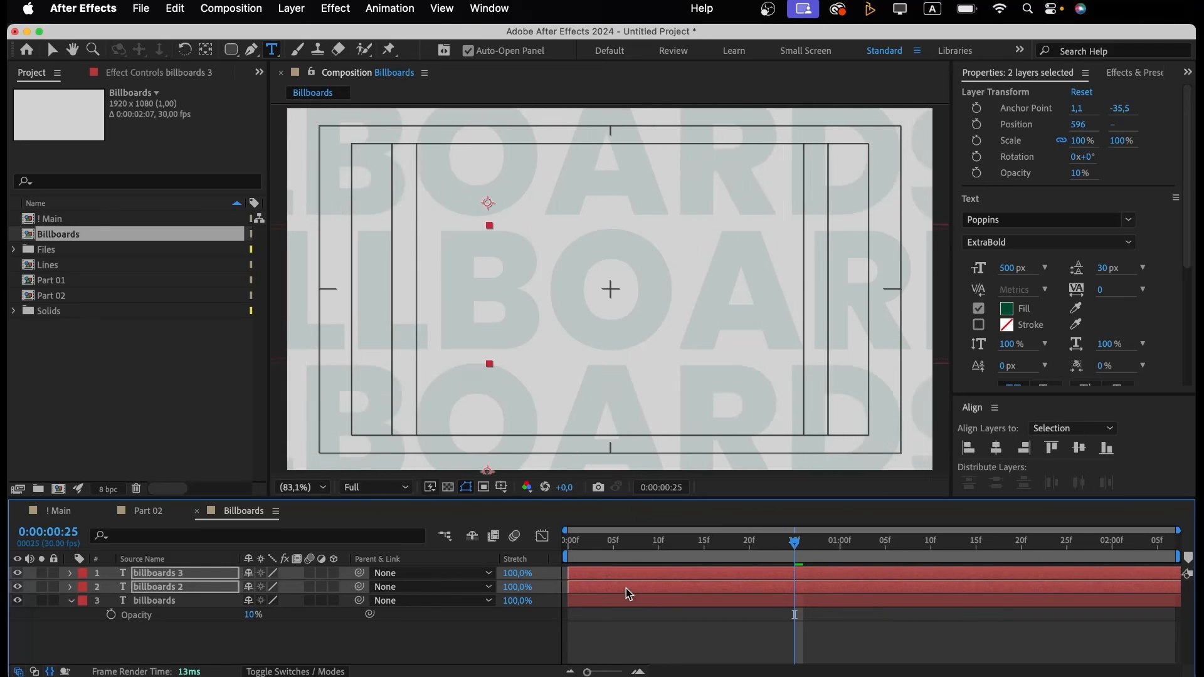
key("shift+Right")
key("shift+Right")
key("Left")
key("Left")
key("Left")
key("Left")
key("Left")
key("Left")
key("Left")
key("Left")
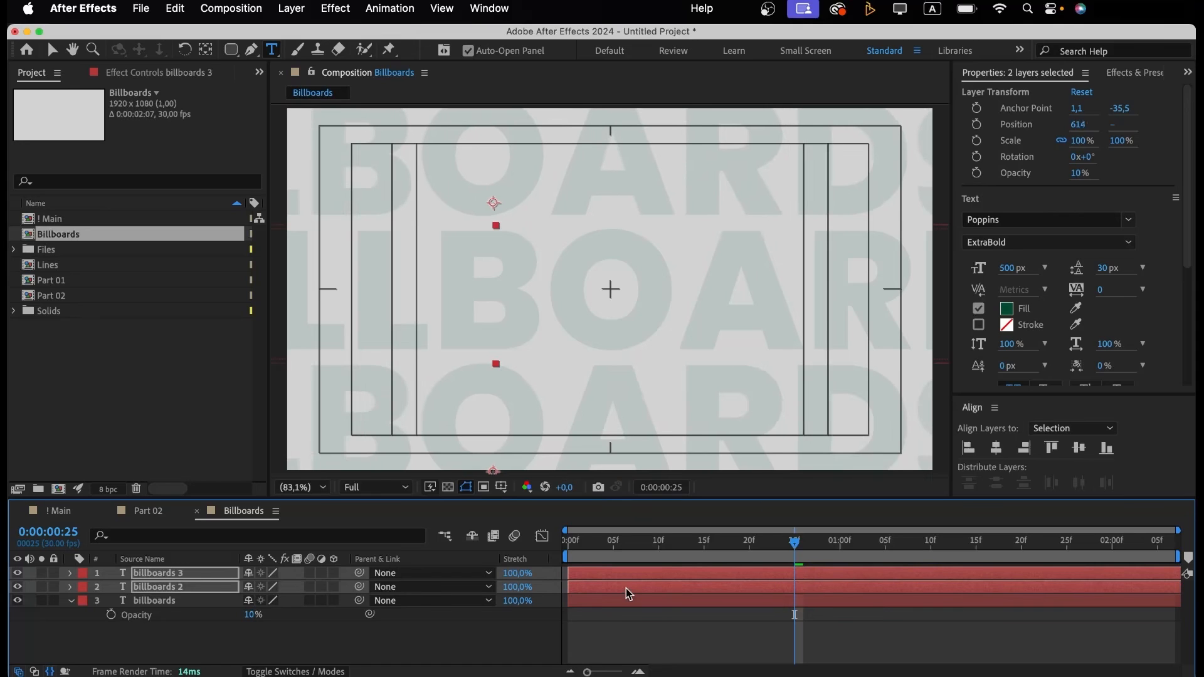
key("space")
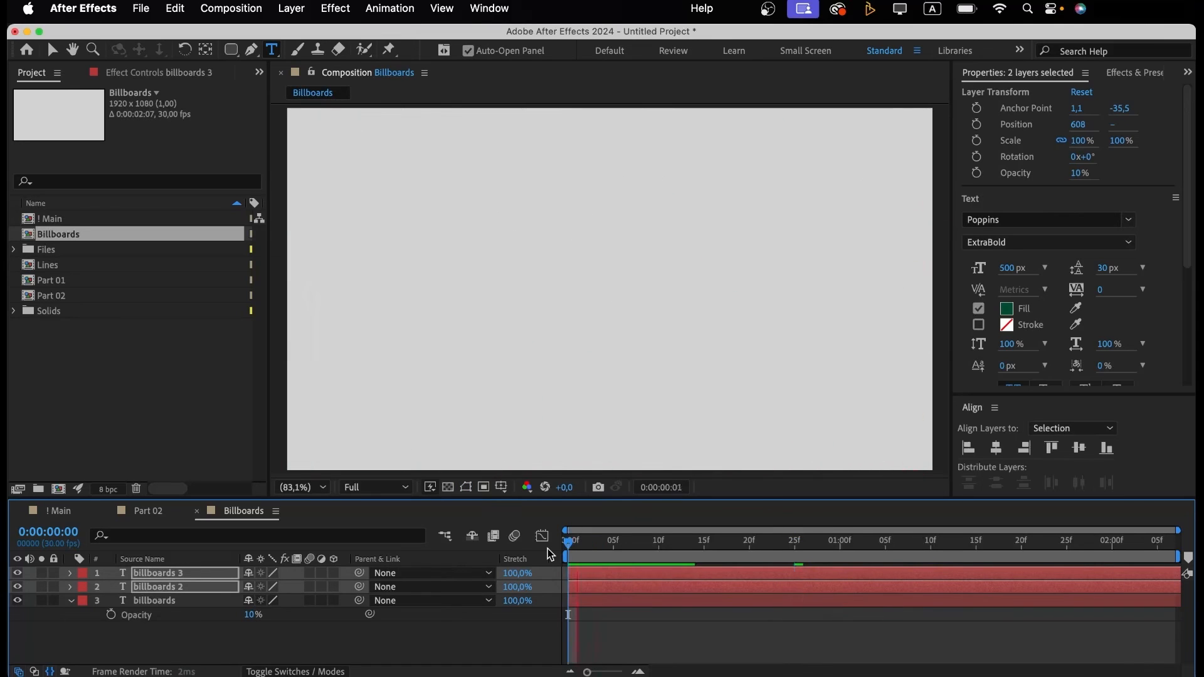
key("space")
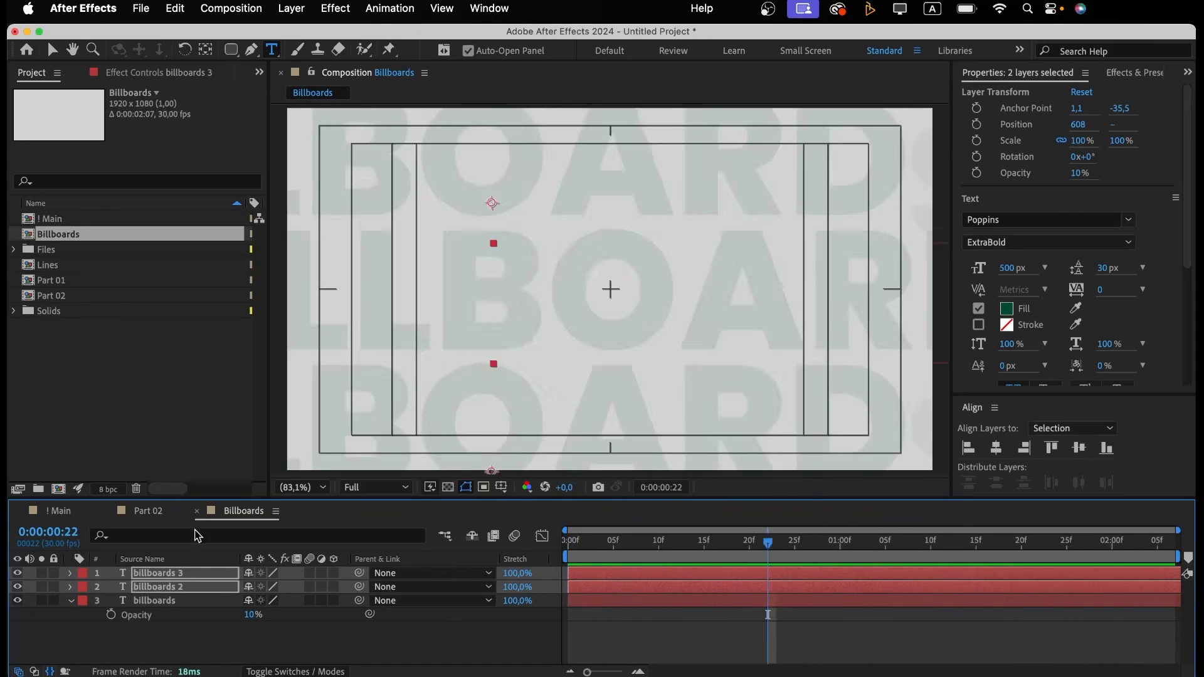
Close the Billboards composition and place it in Part 02 directly below Shape Layer 1.
left_click(197, 511)
left_click(596, 608)
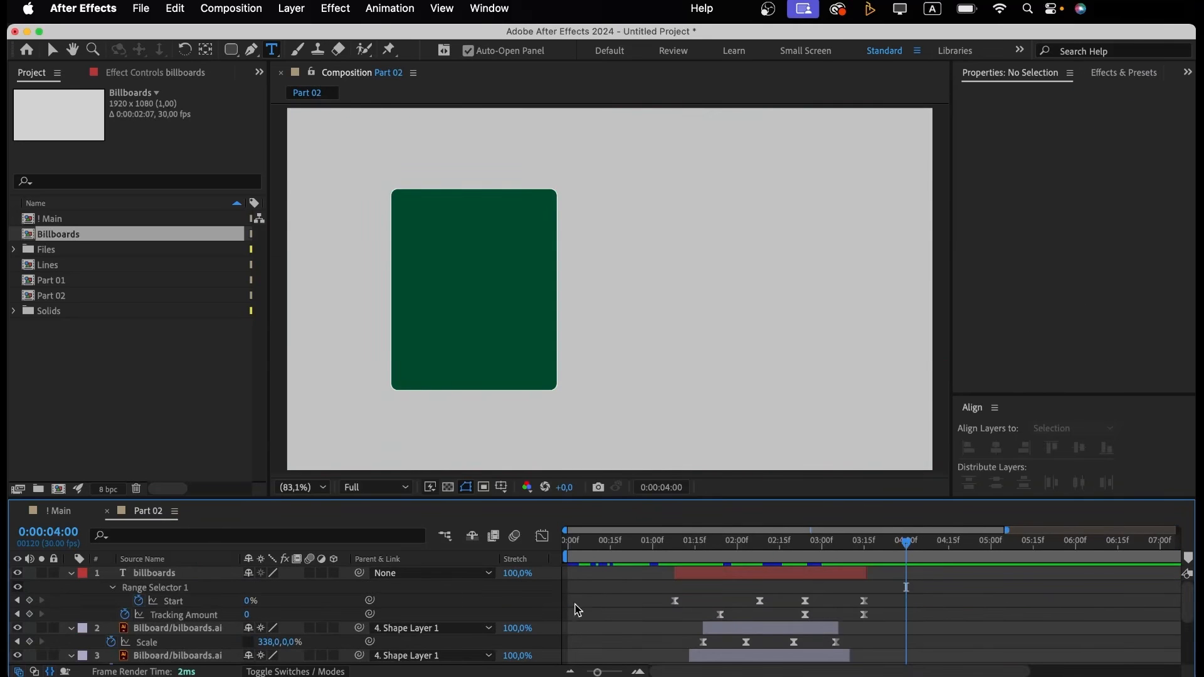
left_click_drag(71, 236, 145, 624)
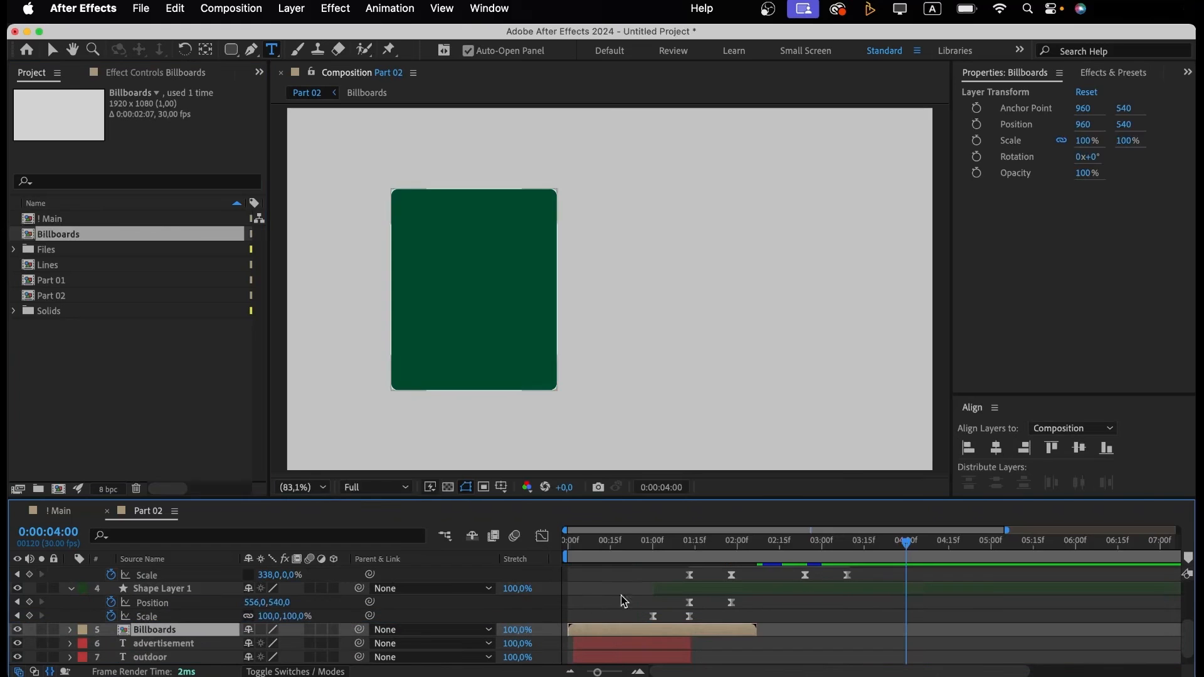
Move the Billboards composition layer so it starts at 0:00:01:08 with the billboards text layer, and preview the timing.
left_click(620, 540)
left_click_drag(620, 542, 648, 540)
scroll(672, 596, "up", 3)
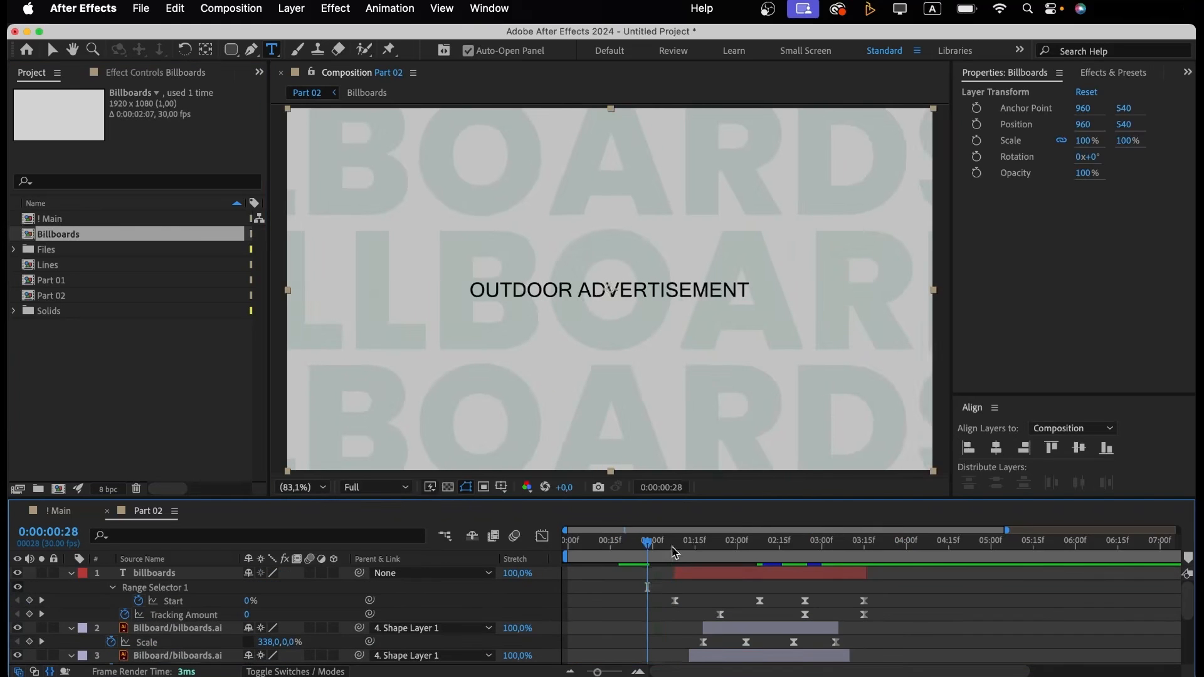
left_click(679, 546)
scroll(660, 605, "down", 3)
left_click_drag(662, 607, 679, 619)
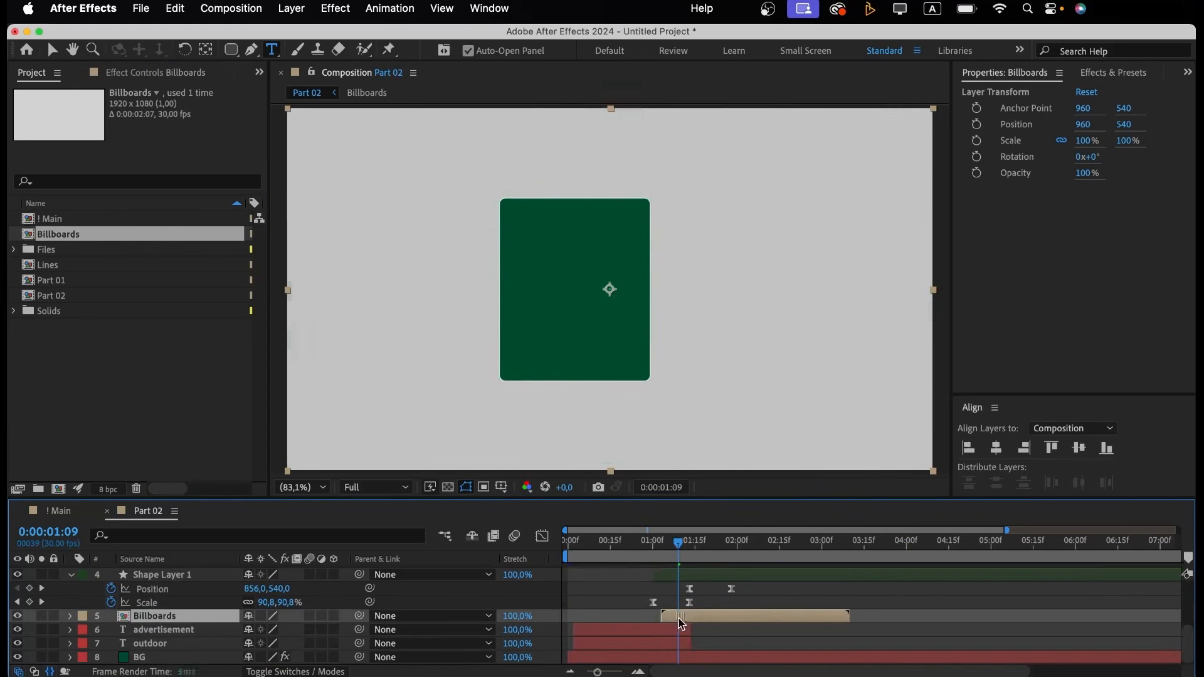
scroll(695, 621, "up", 2)
scroll(690, 596, "up", 1)
key("Page_Up")
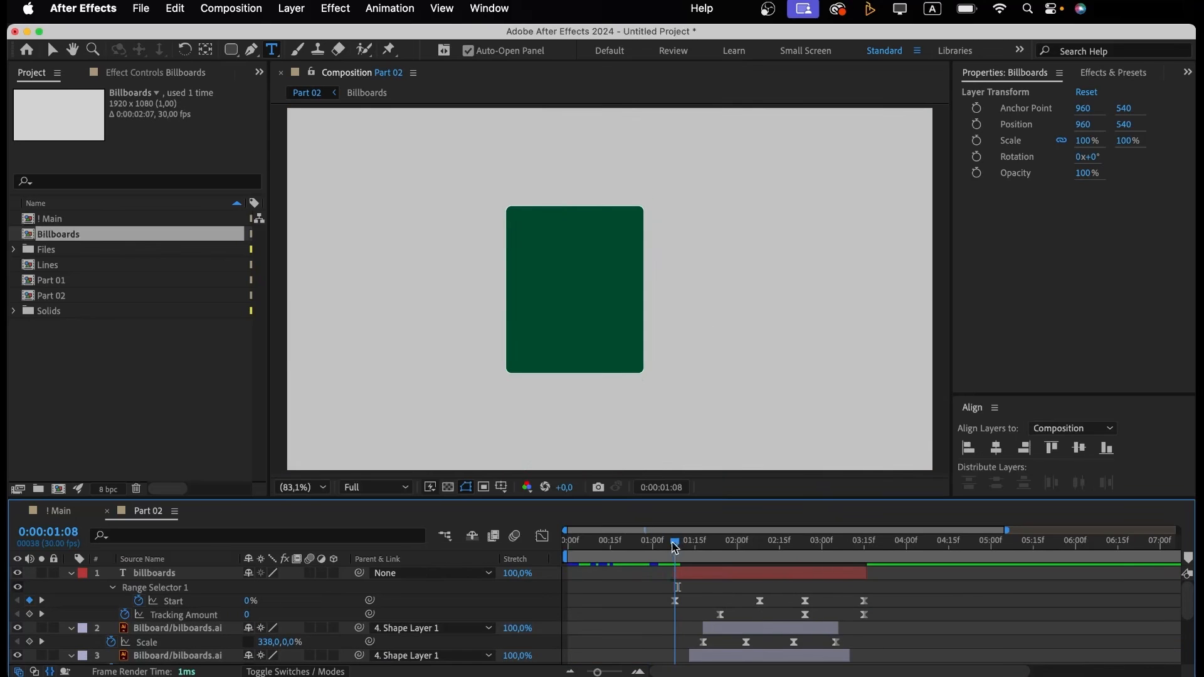
scroll(671, 601, "down", 4)
left_click_drag(688, 618, 685, 619)
key("space")
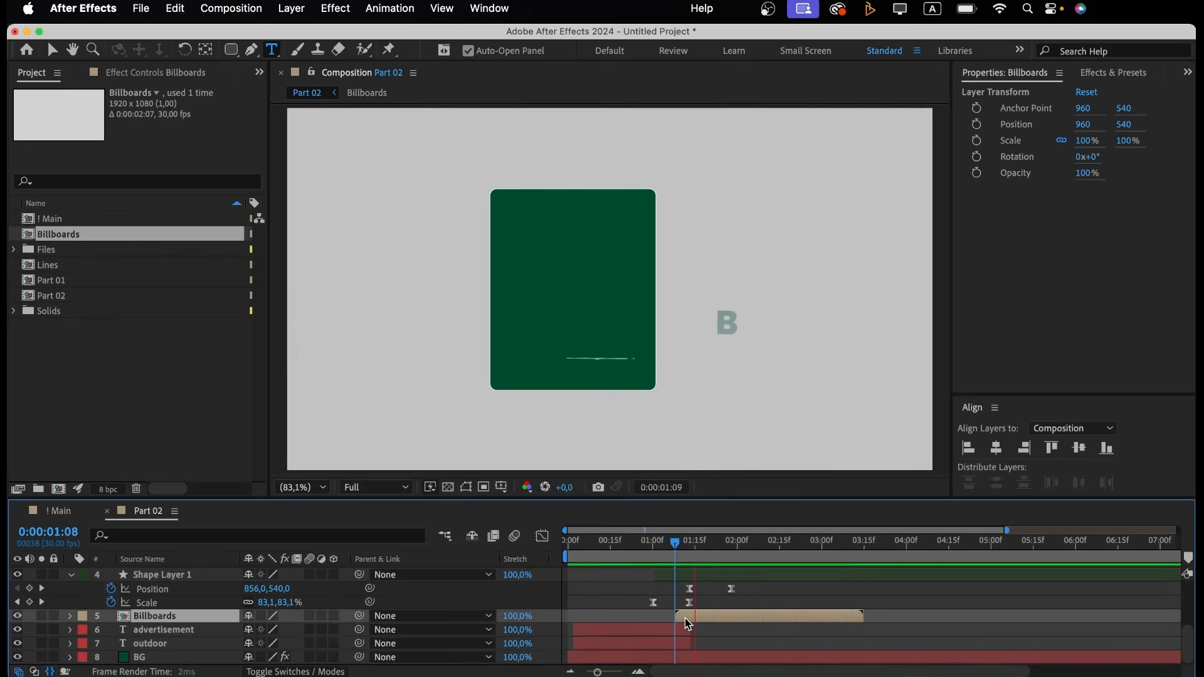
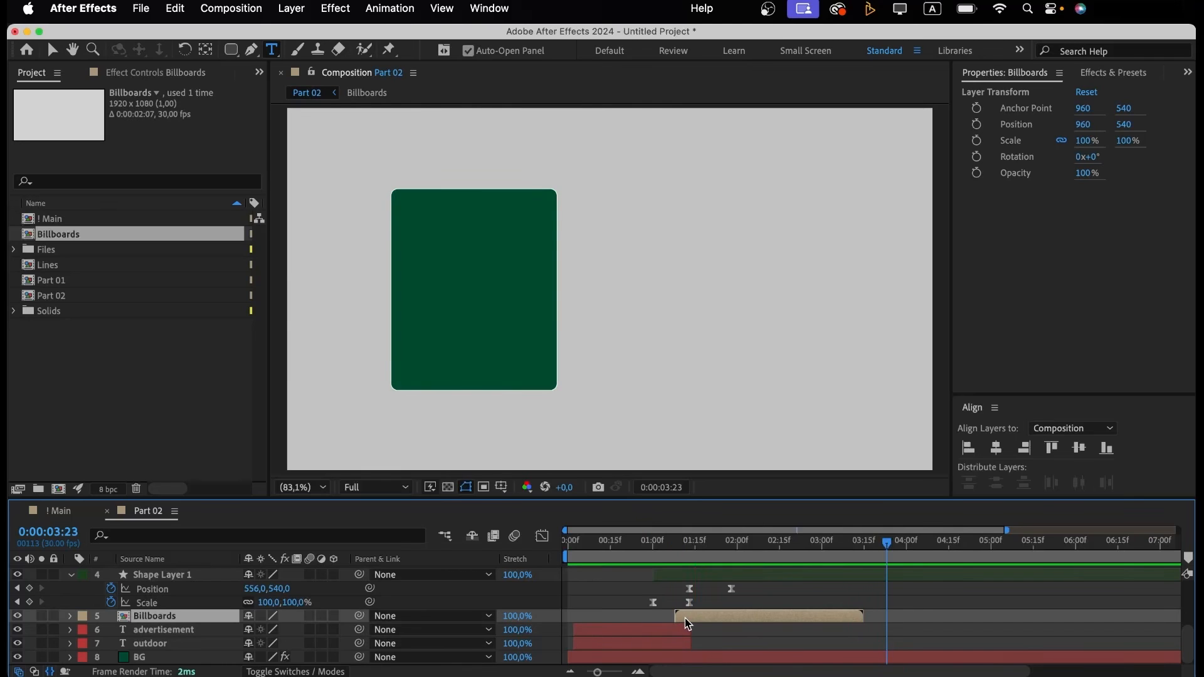
Set the opacity of the Billboards composition layer to 60%.
key("t")
left_click(254, 630)
type("60")
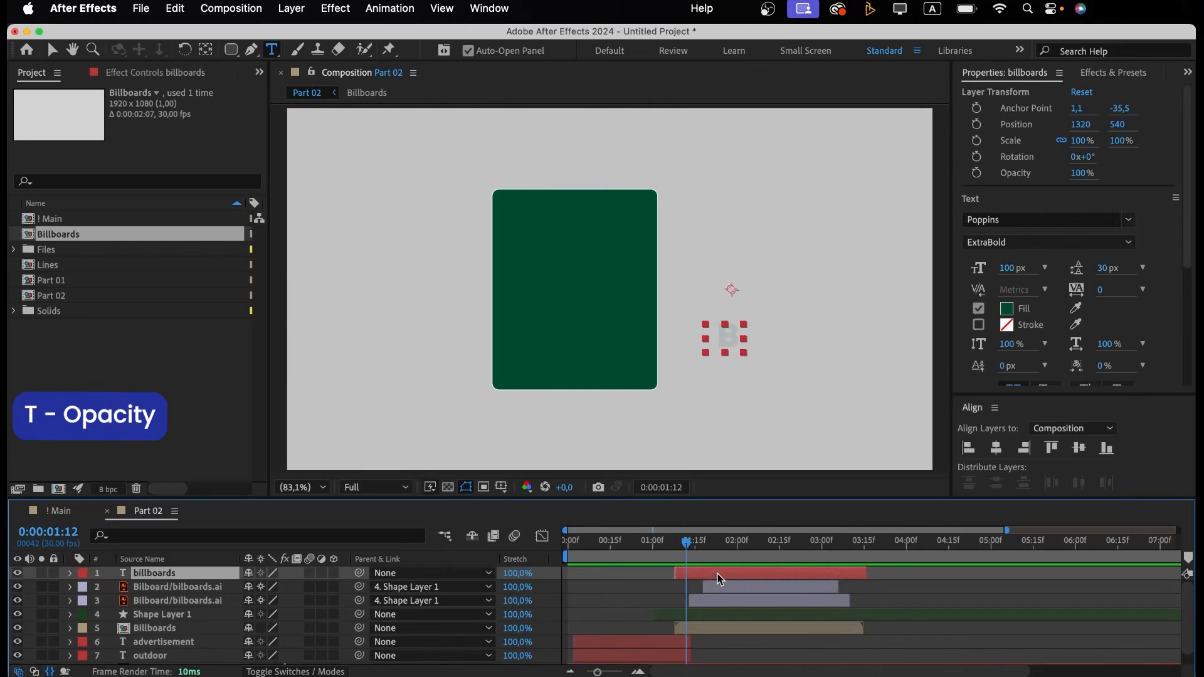
Add Citylight/bilboards.ai from the Files folder as the top layer of Part 02 and scale it to 447%.
left_click(14, 249)
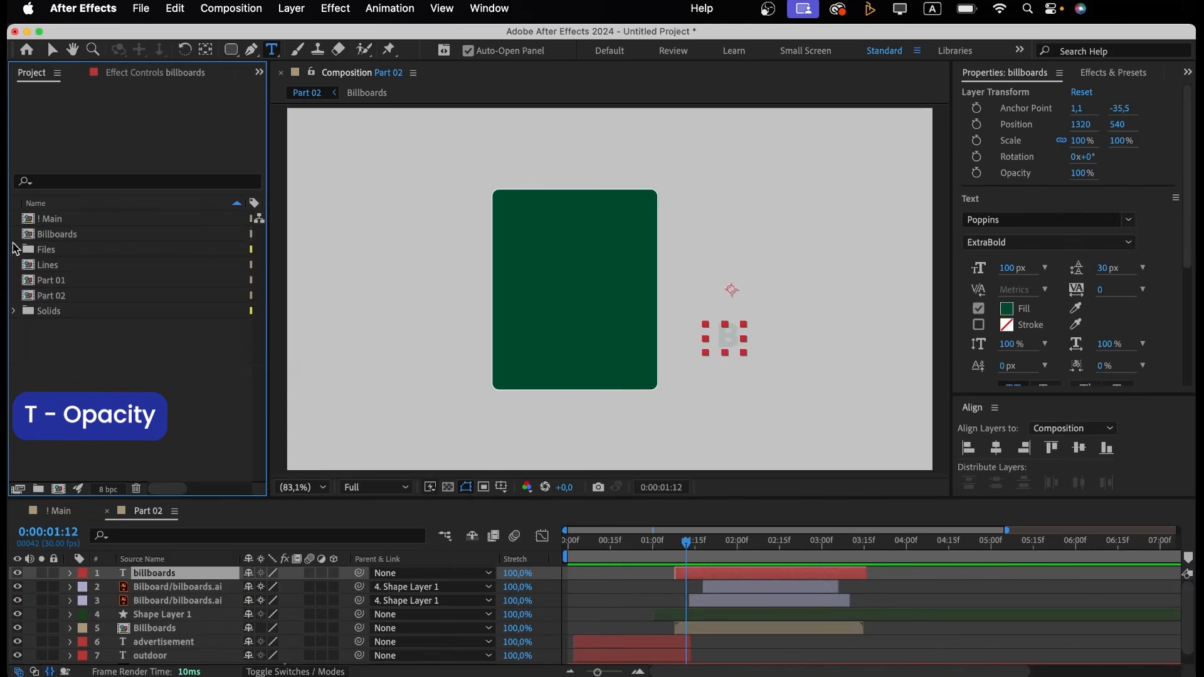
left_click(72, 281)
left_click_drag(71, 285, 178, 575)
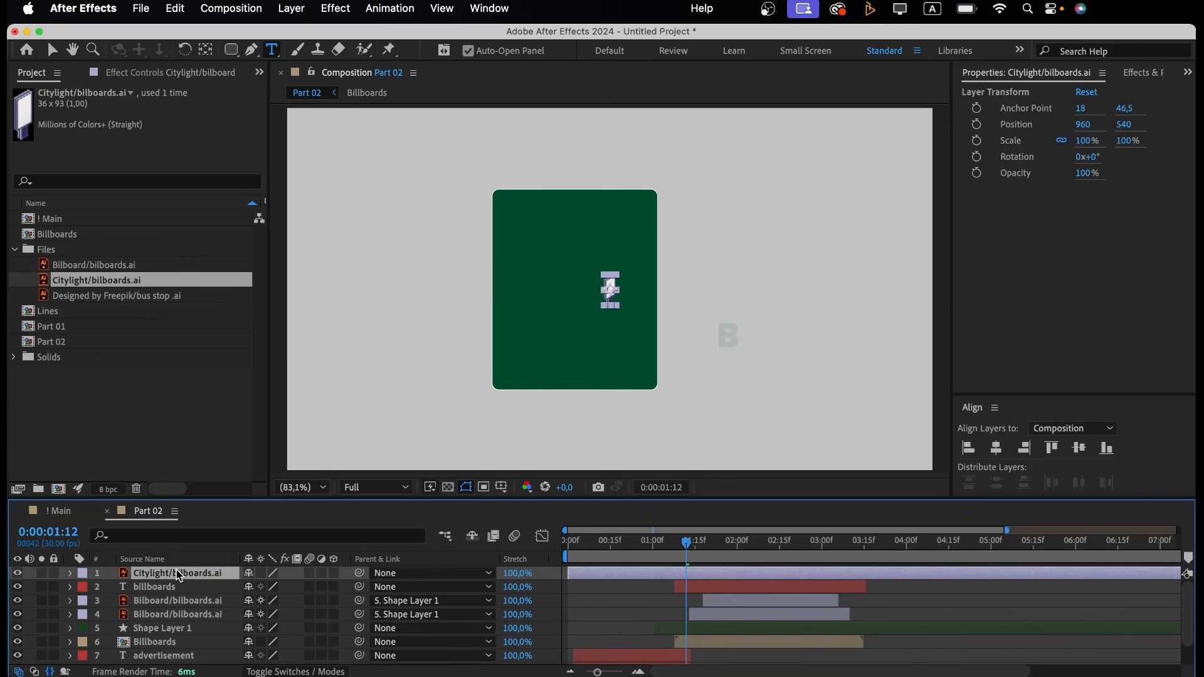
key("s")
left_click(273, 587)
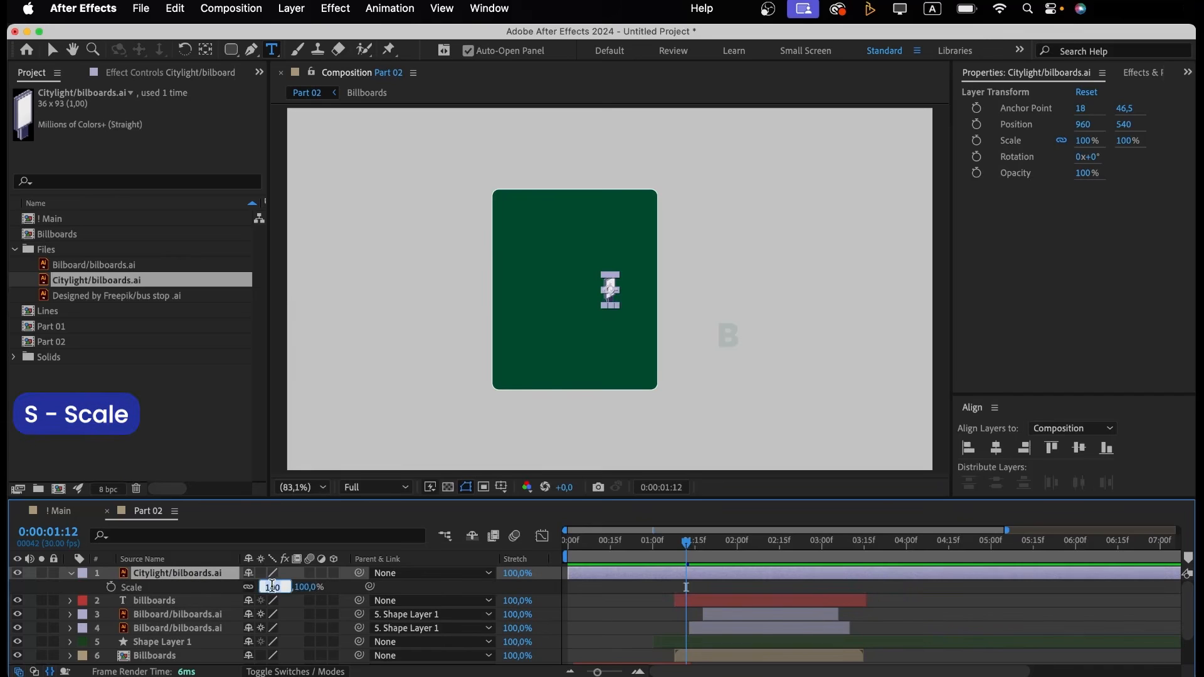
type("447")
key("Return")
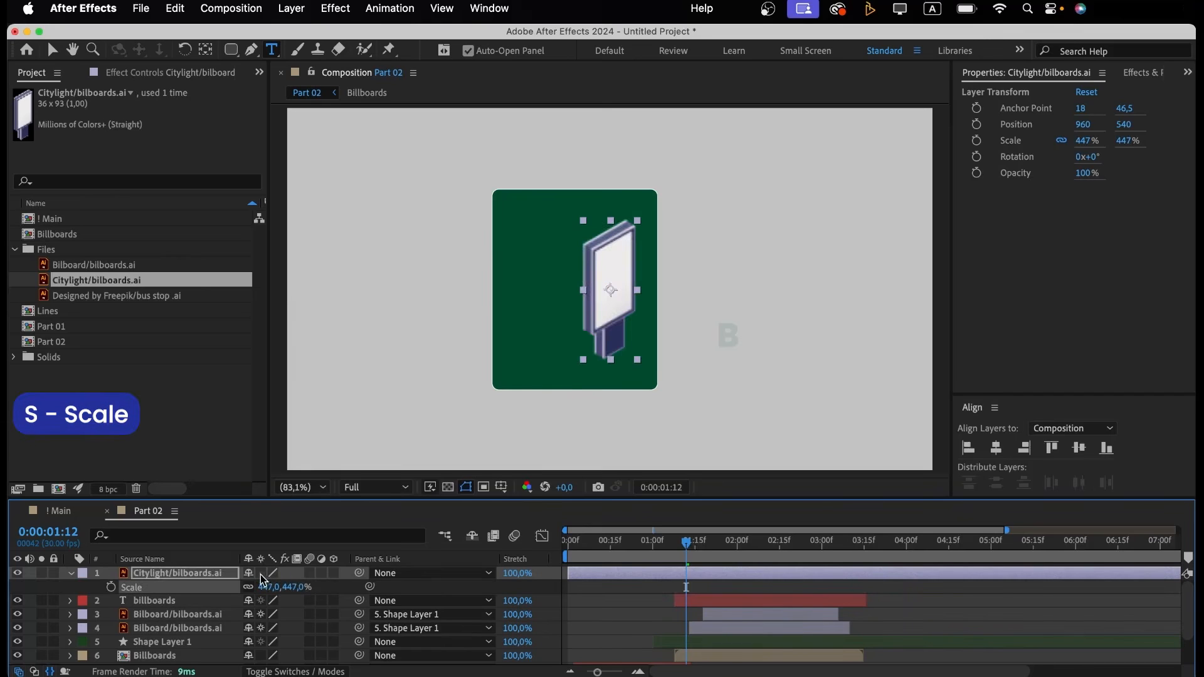
Go to 0:00:03:15 and move the Citylight illustration left onto the green card, to X position 440.
left_click_drag(686, 542, 866, 545)
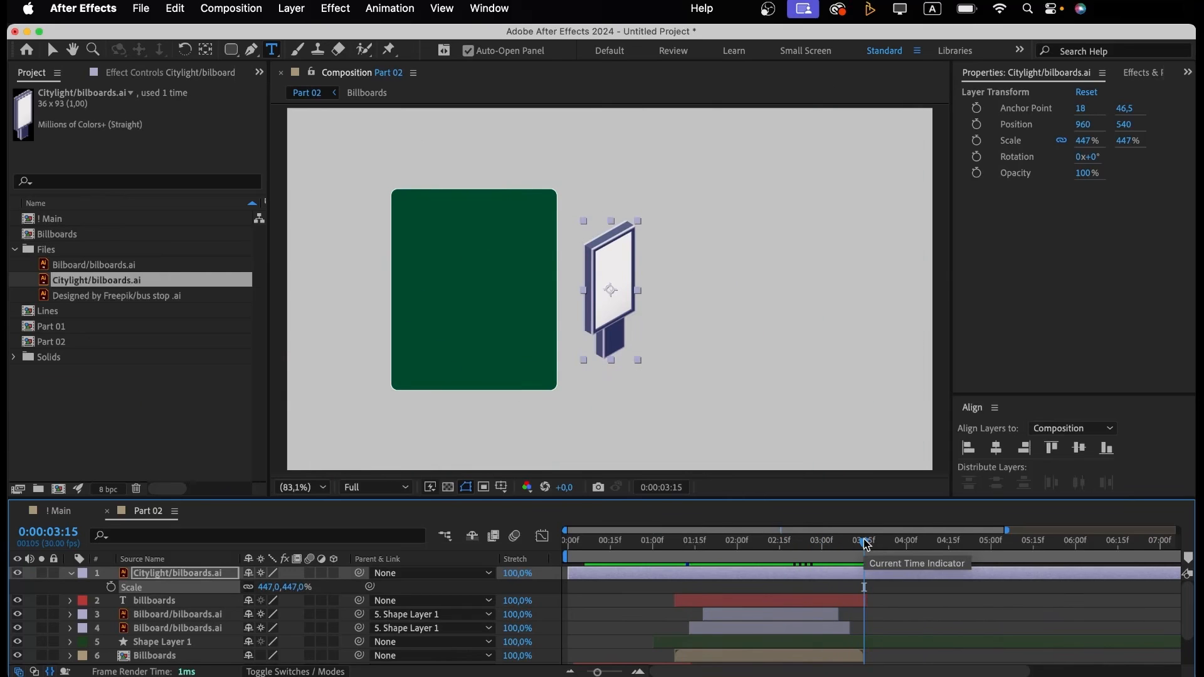
key("shift+Left")
key("shift+Left")
key("shift+Left")
key("shift+Left")
key("shift+Left")
key("shift+Left")
key("shift+Left")
key("shift+Left")
key("shift+Left")
key("shift+Left")
key("shift+Left")
key("shift+Left")
key("shift+Left")
key("shift+Left")
key("shift+Left")
key("shift+Left")
key("shift+Left")
key("shift+Left")
key("shift+Left")
key("shift+Left")
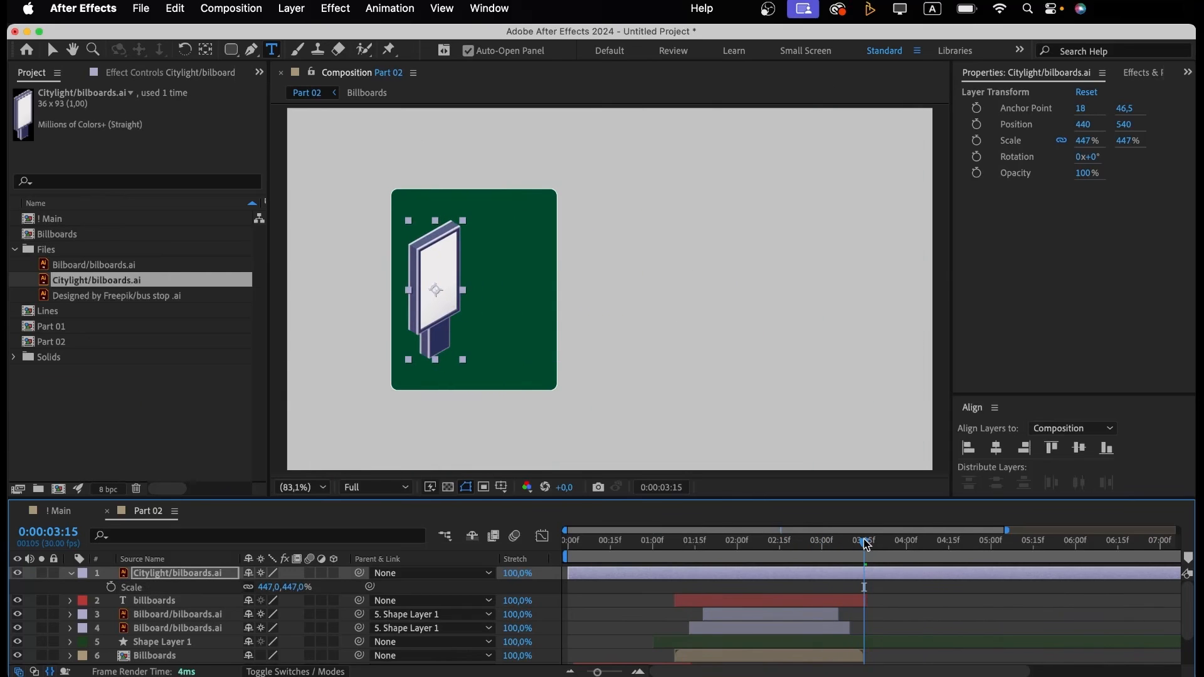
Place the Citylight illustration's anchor point just below its base and shift the layer right to about X 443.
key("y")
left_click_drag(436, 290, 431, 367)
key("v")
key("shift+Right")
key("shift+Right")
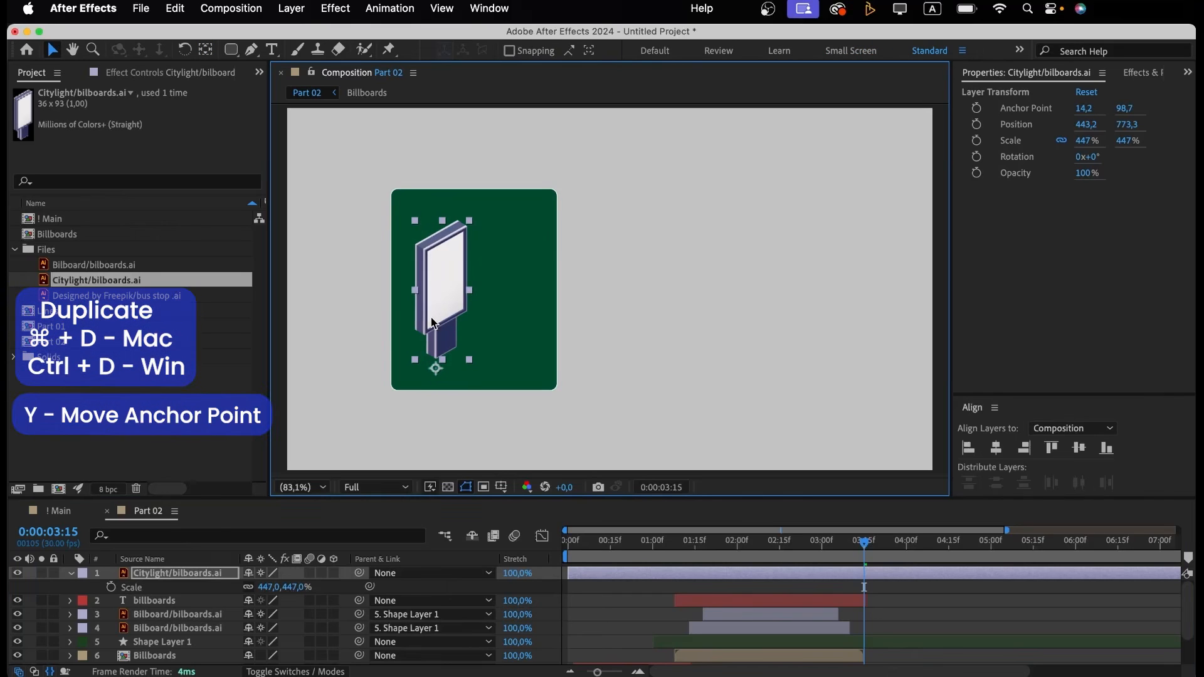
Duplicate the Citylight layer and scale the upper copy to 308%.
key("cmd+d")
left_click(174, 573)
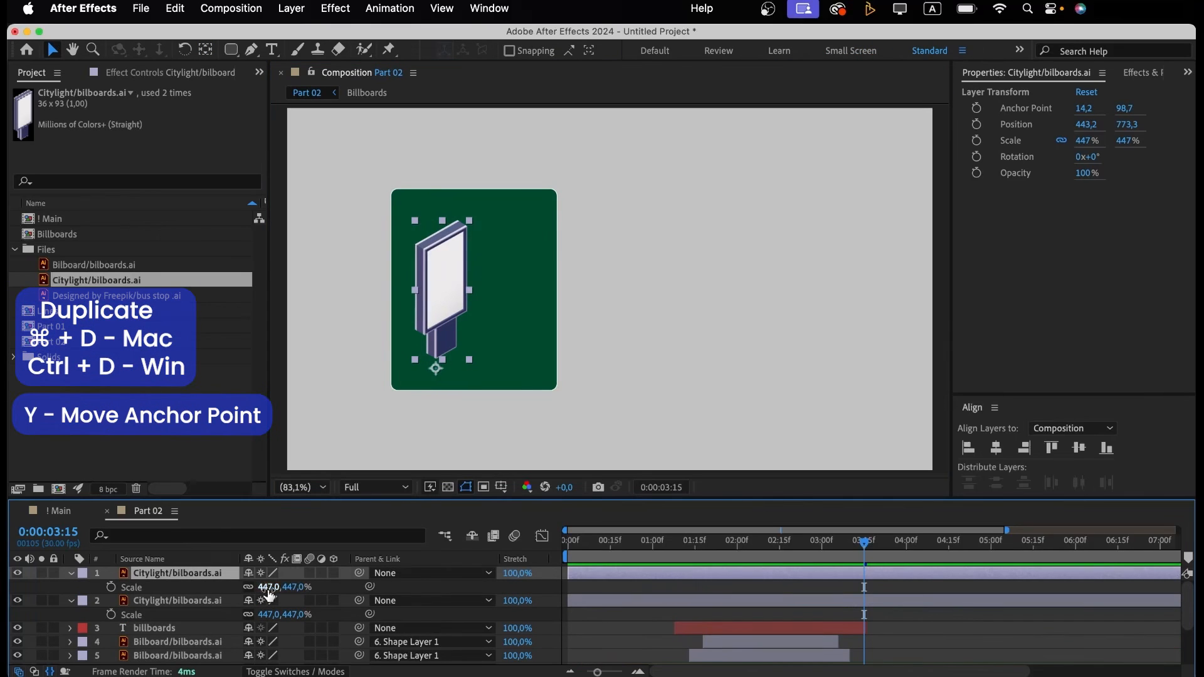
left_click(268, 587)
type("308")
key("Return")
Move the smaller Citylight copy right and up beside the larger one, to about position 623, 693.
key("shift+Right")
key("shift+Right")
key("shift+Right")
key("shift+Right")
key("shift+Right")
key("shift+Right")
key("shift+Right")
key("shift+Right")
key("shift+Right")
key("shift+Right")
key("shift+Right")
key("shift+Right")
key("shift+Right")
key("shift+Right")
key("shift+Right")
key("shift+Right")
key("shift+Right")
key("shift+Right")
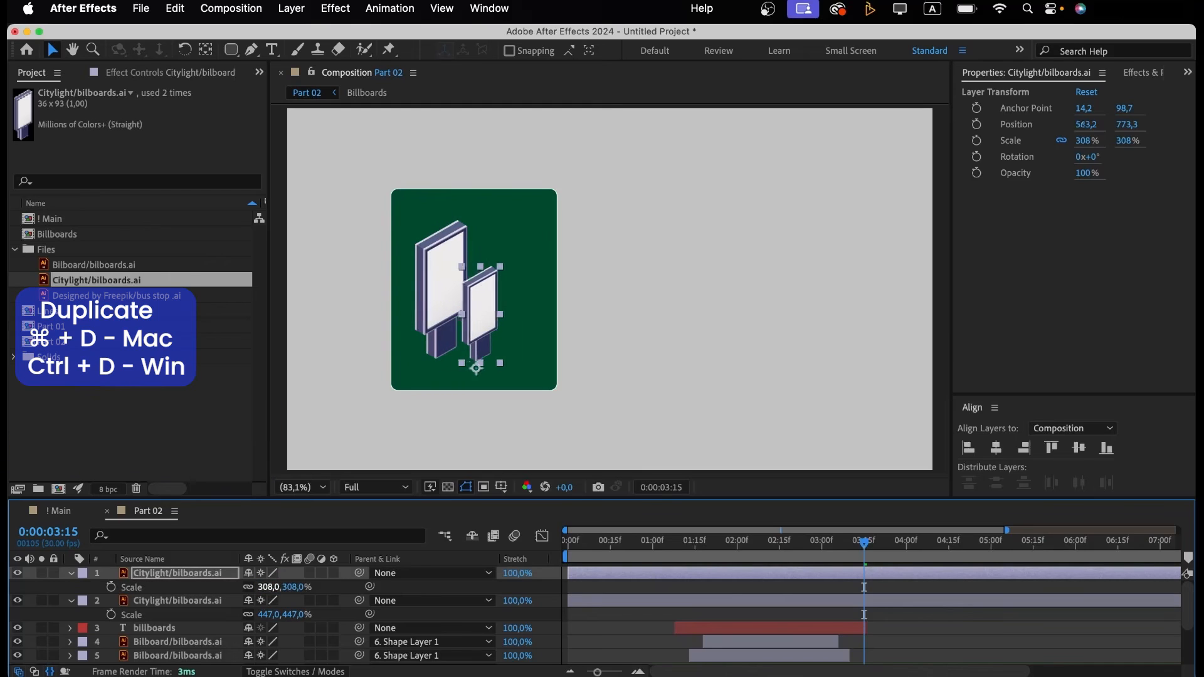
key("shift+Right")
key("shift+Right")
key("shift+Up")
key("shift+Up")
key("shift+Up")
key("shift+Up")
key("shift+Up")
key("shift+Up")
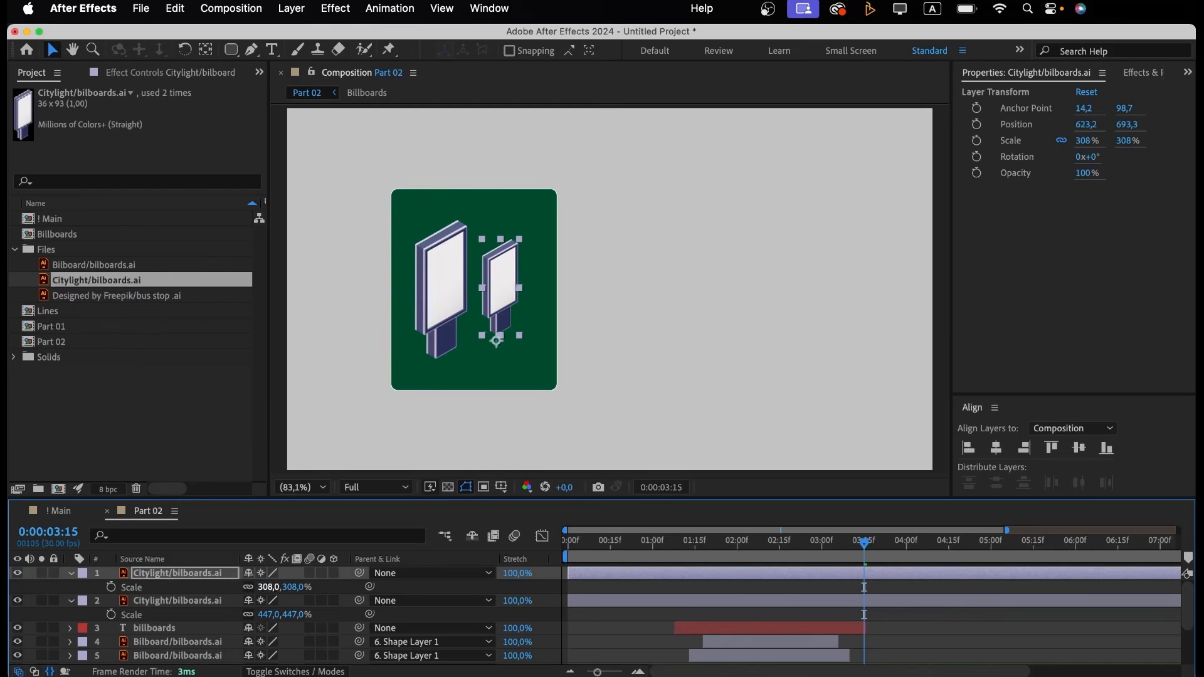
Shift both Citylight illustrations 20 px right to center the pair on the card, and parent both layers to Shape Layer 1.
left_click(437, 309)
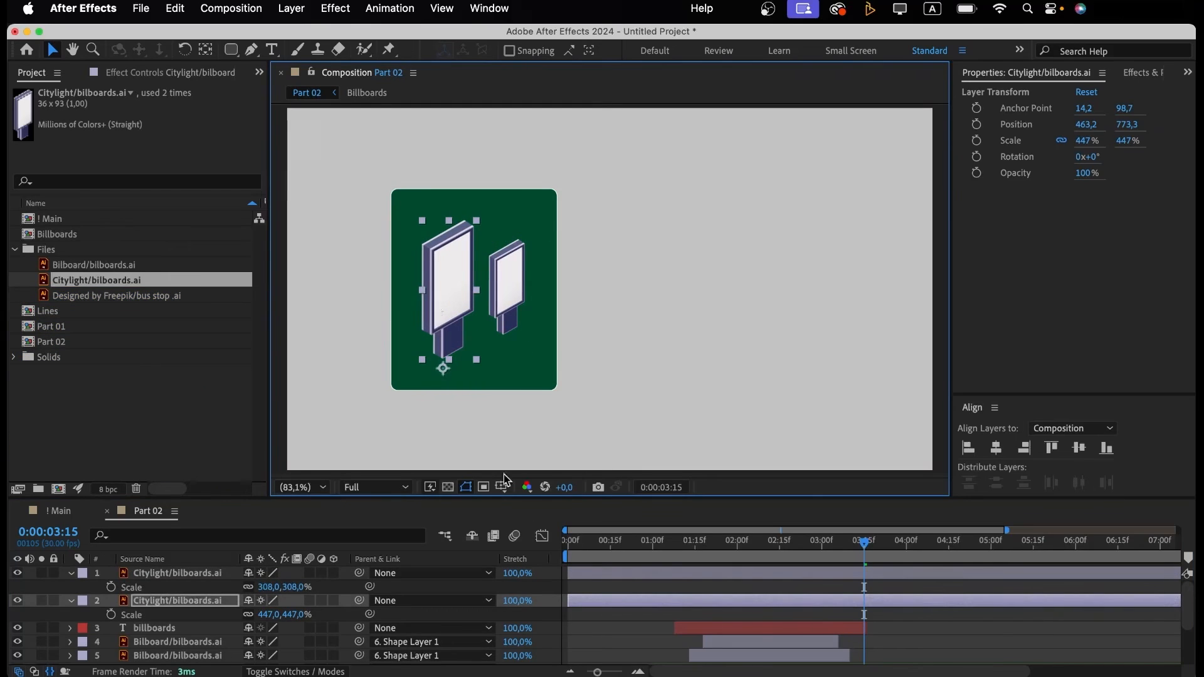
left_click(640, 640)
left_click(689, 605)
left_click(691, 575, "shift")
left_click(412, 574)
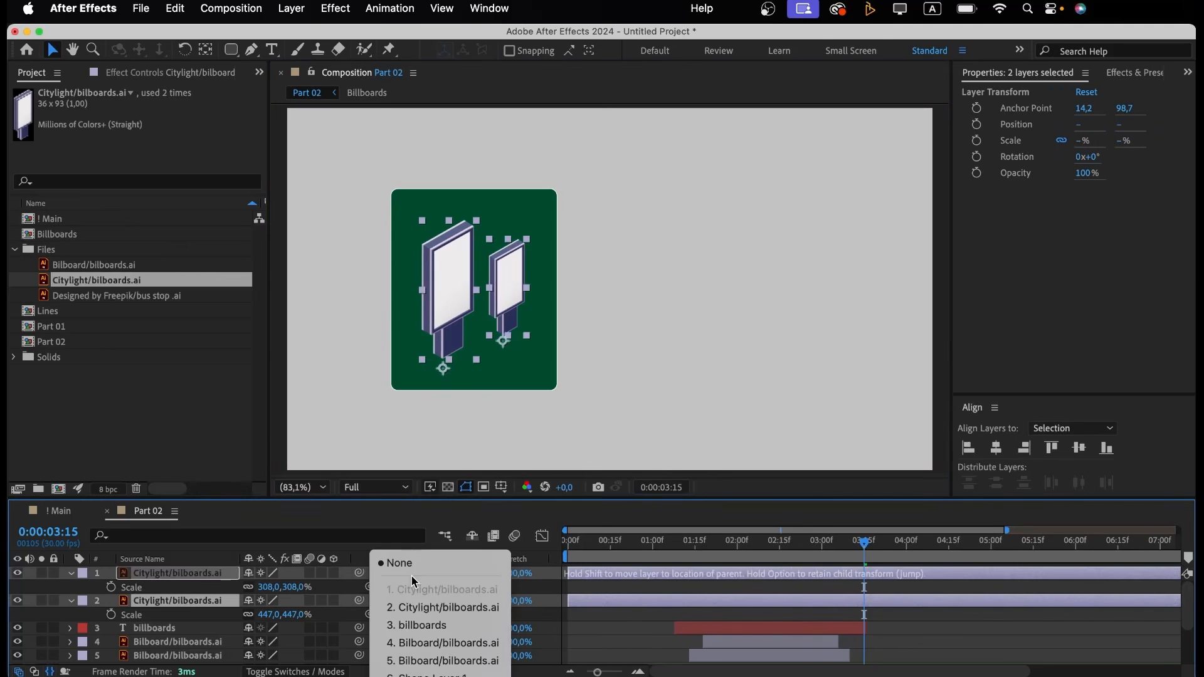
left_click(426, 673)
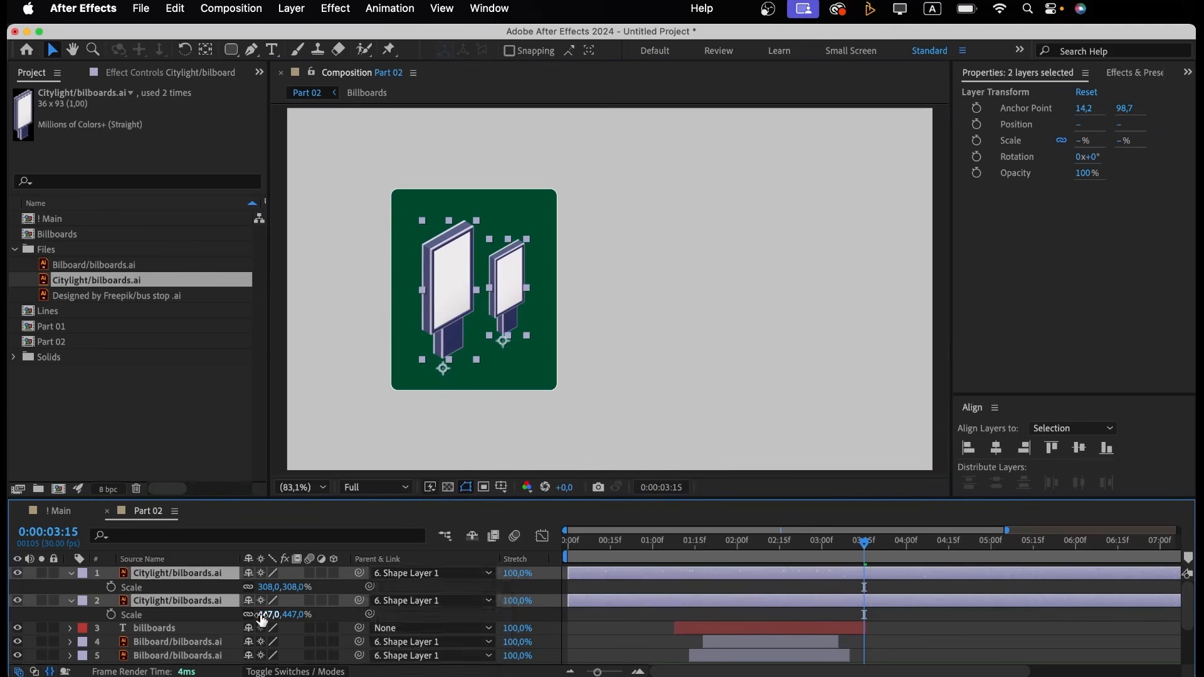
Trim the start of both Citylight layers to 0:00:02:27.
scroll(161, 616, "down", 3)
scroll(161, 616, "up", 3)
key("s")
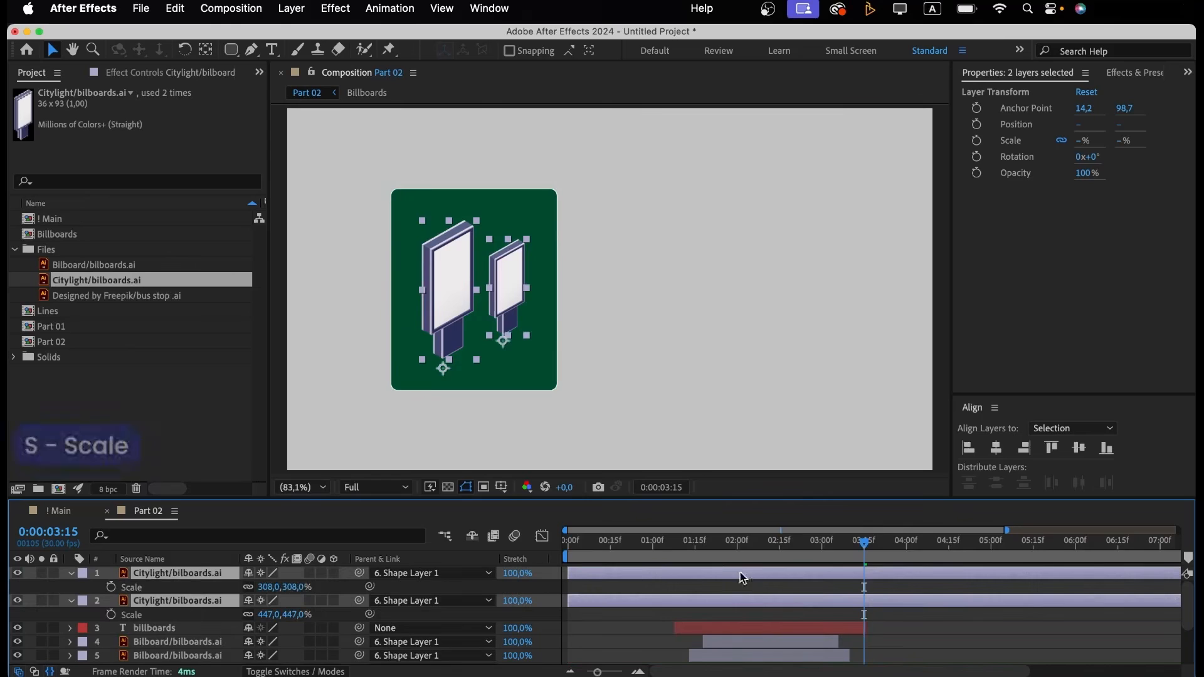
left_click_drag(737, 543, 813, 543)
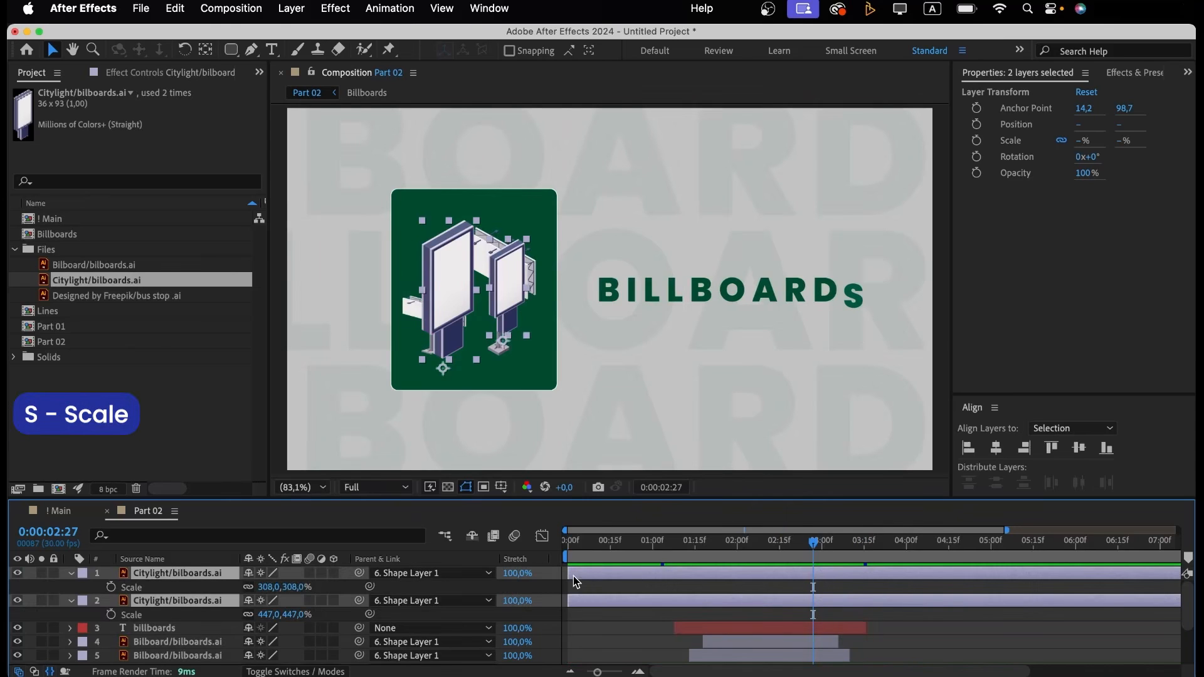
key("alt+bracketleft")
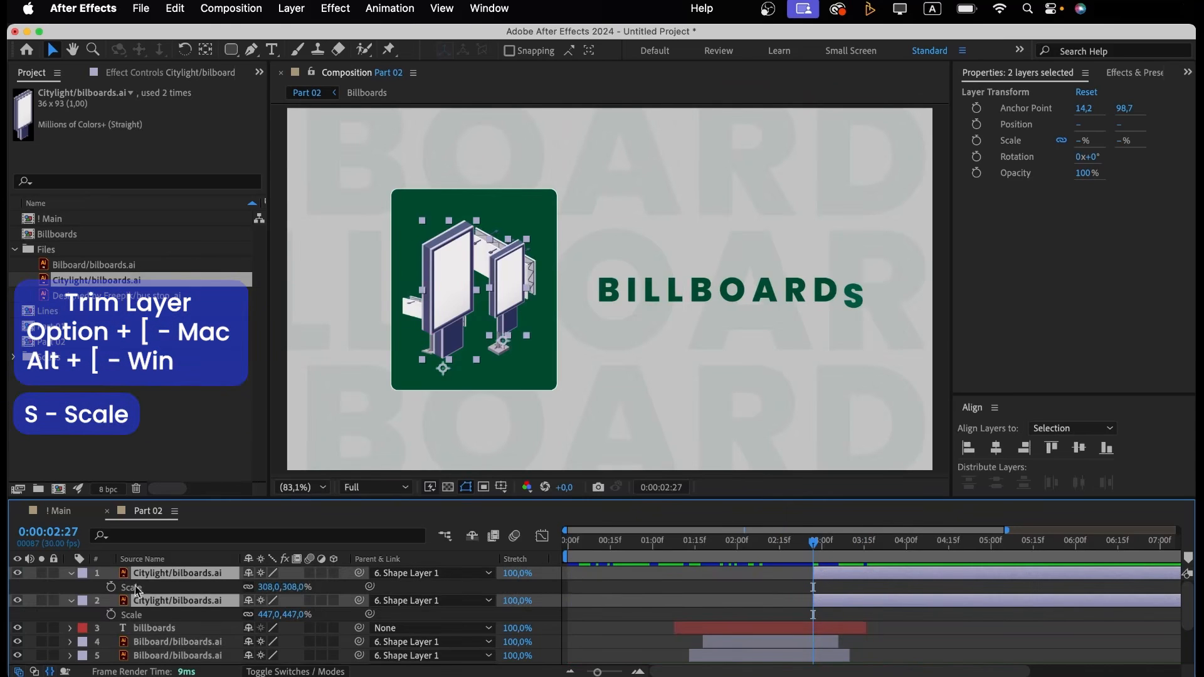
Add Scale keyframes to both Citylight layers at 0:00:02:27 with proportions unlinked and vertical scale 0%.
left_click(111, 587)
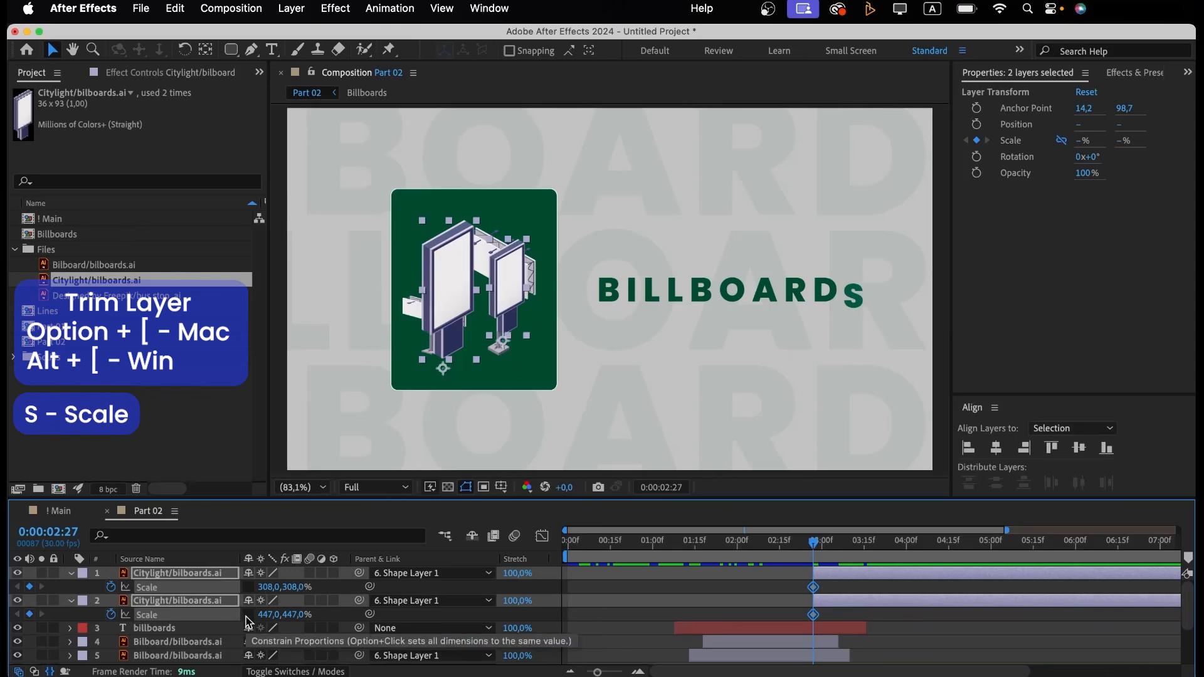
left_click(293, 587)
type("0")
key("Return")
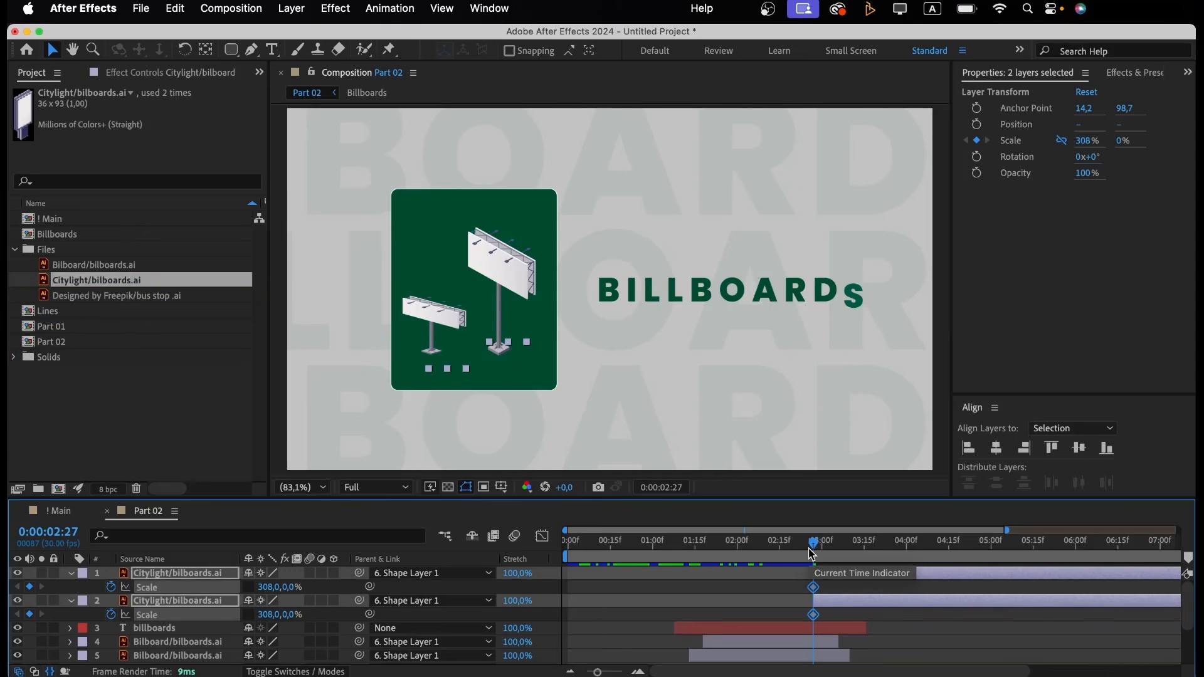
Keyframe the vertical scale of both Citylight layers to 308% at 0:00:03:12.
left_click_drag(811, 553, 857, 553)
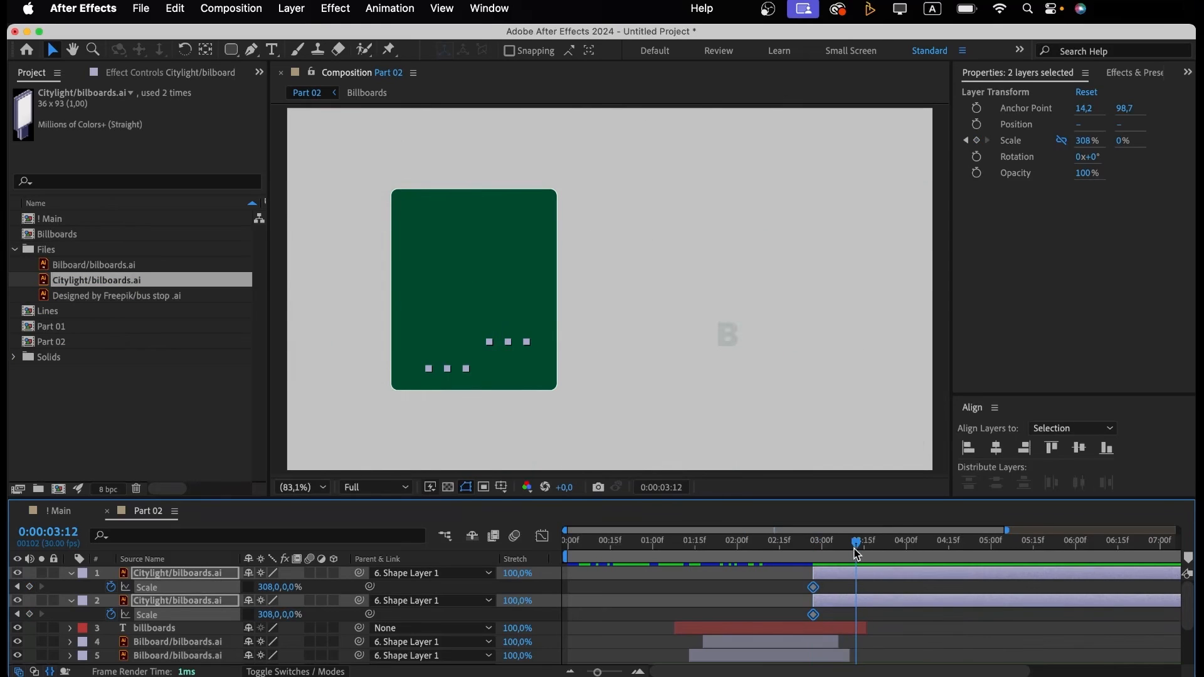
left_click(286, 588)
type("308")
key("Return")
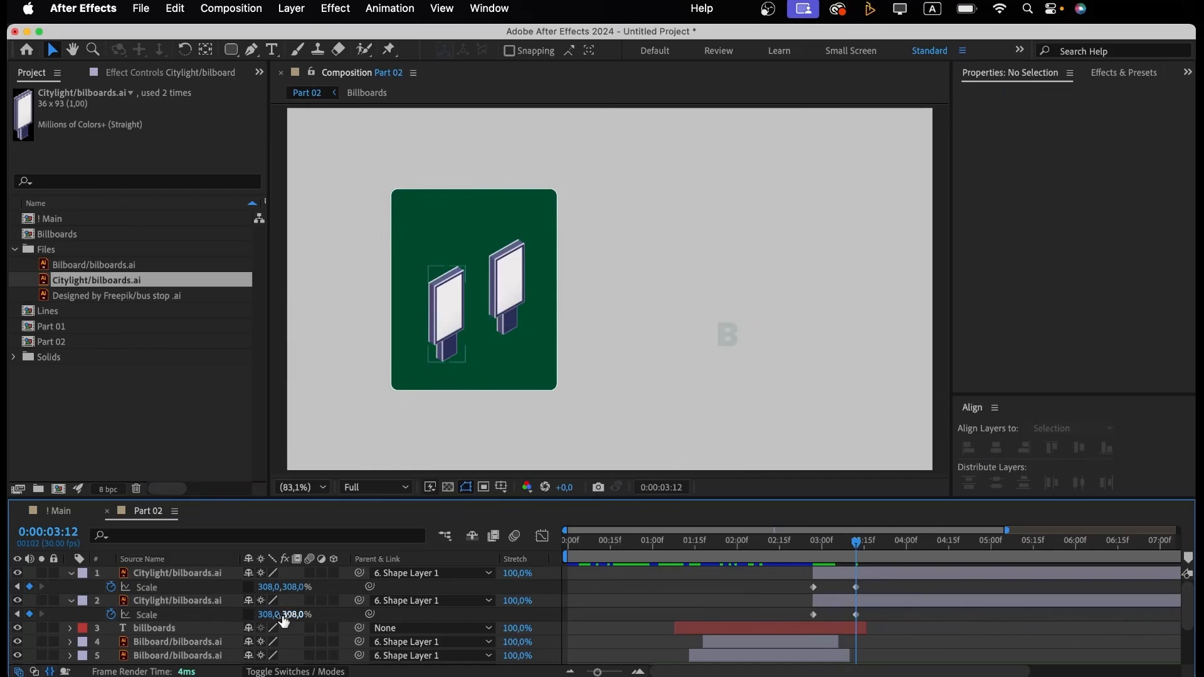
Set the lower Citylight layer's horizontal and vertical scale to 447% at 0:00:03:12.
left_click(275, 614)
type("447")
key("Return")
left_click(290, 614)
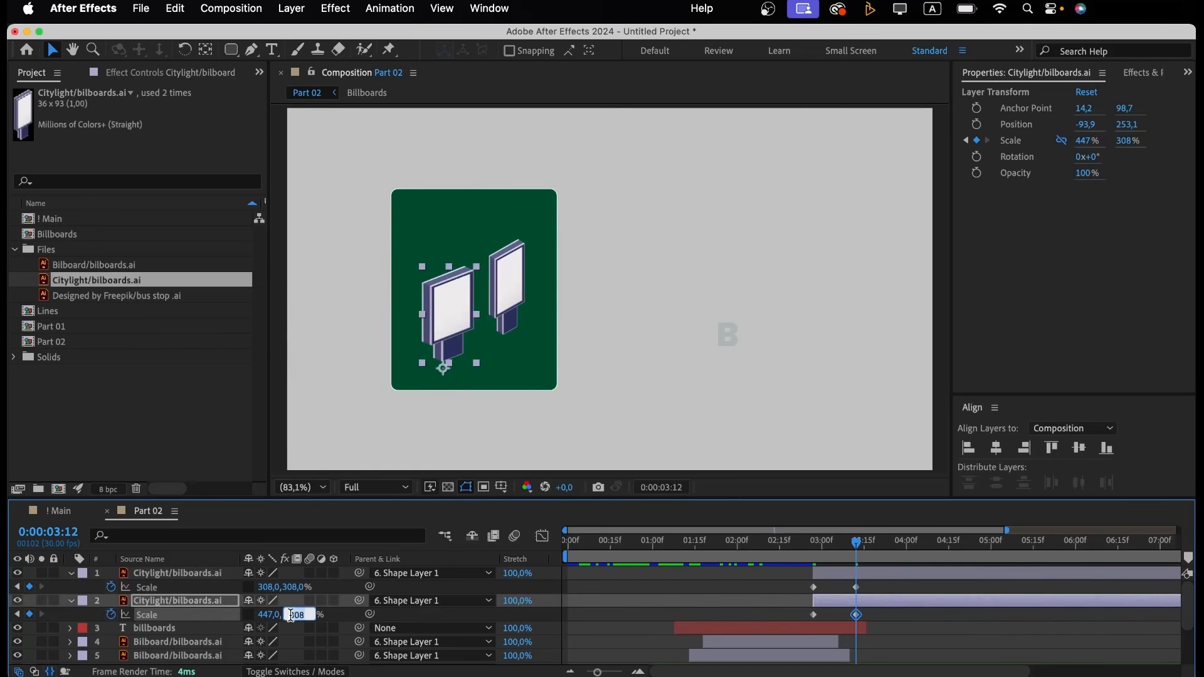
type("447")
key("Return")
Set the lower Citylight layer's horizontal scale to 447% on its first keyframe at 0:00:02:27.
key("j")
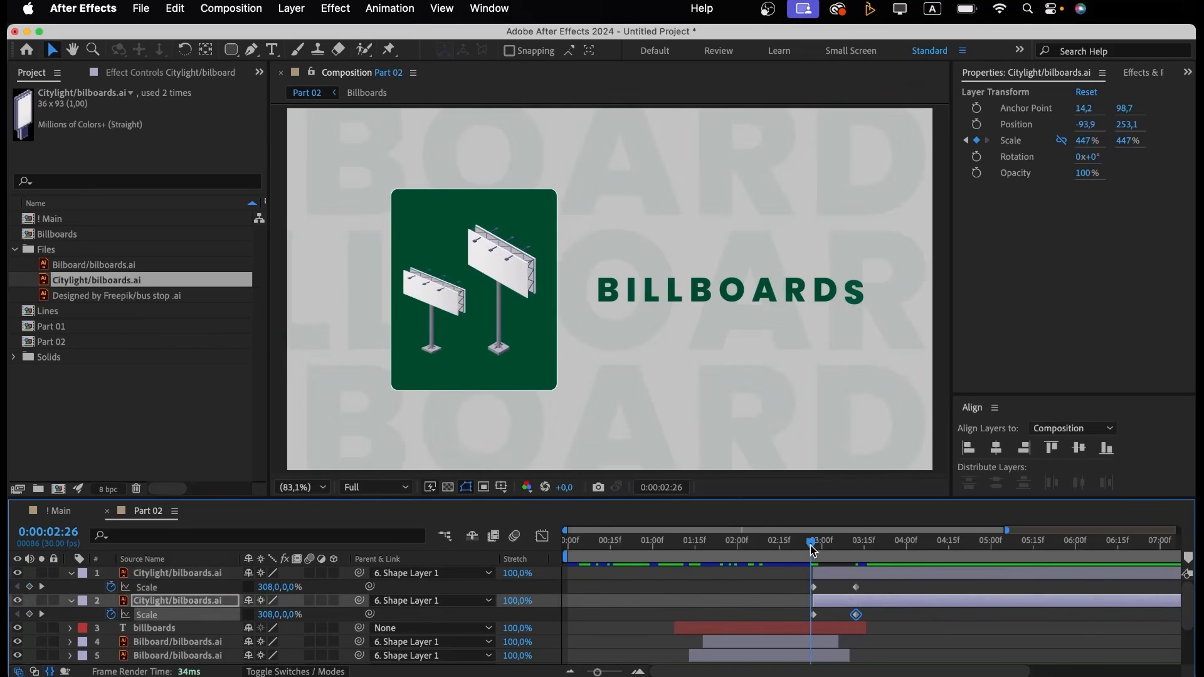
left_click(275, 615)
type("447")
key("Return")
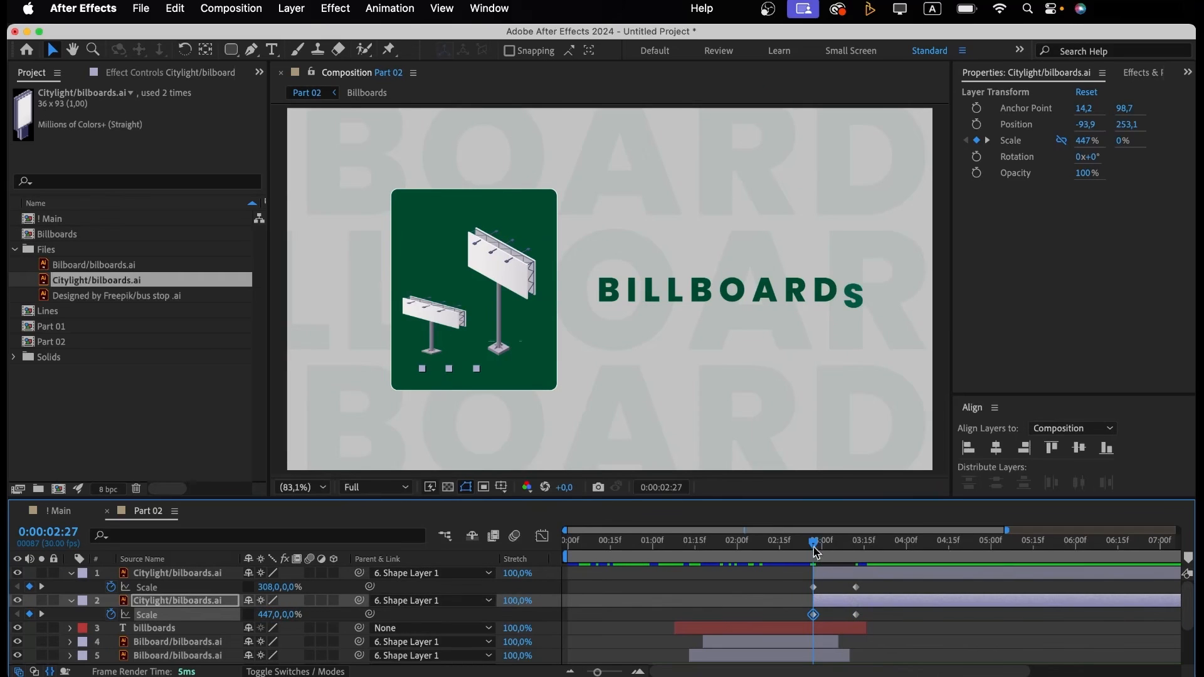
Copy the full-size Scale keyframes of both Citylight layers to 0:00:04:18.
left_click_drag(815, 552, 958, 549)
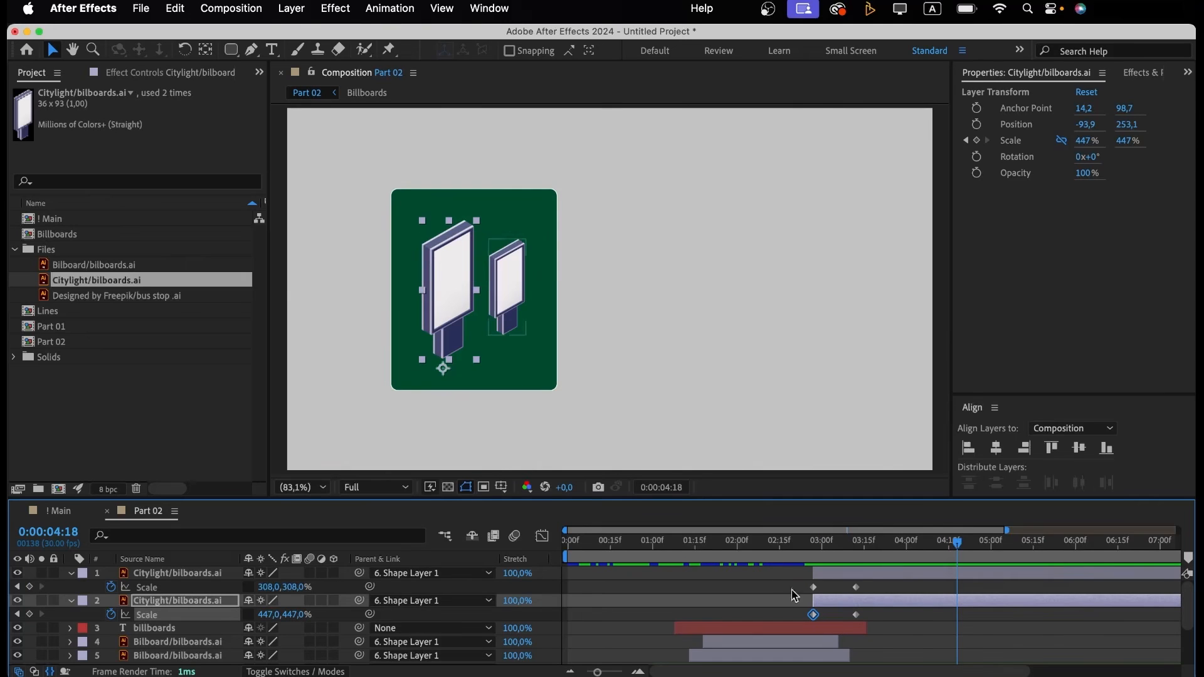
left_click_drag(874, 582, 854, 621)
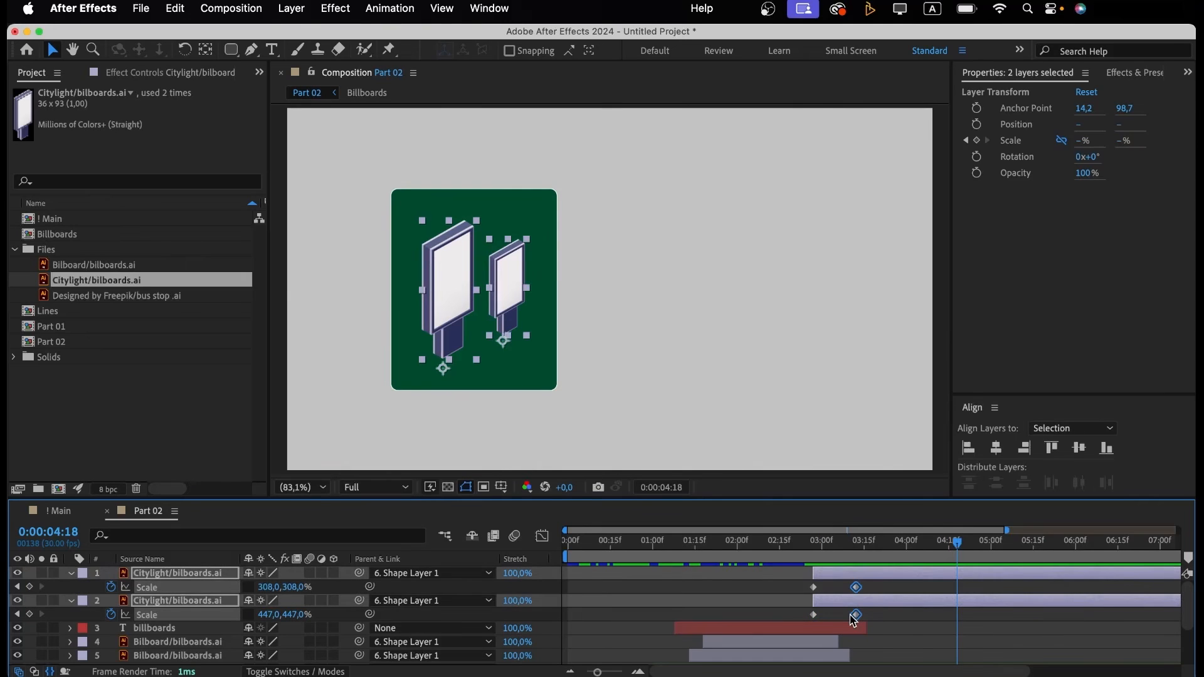
key("super+v")
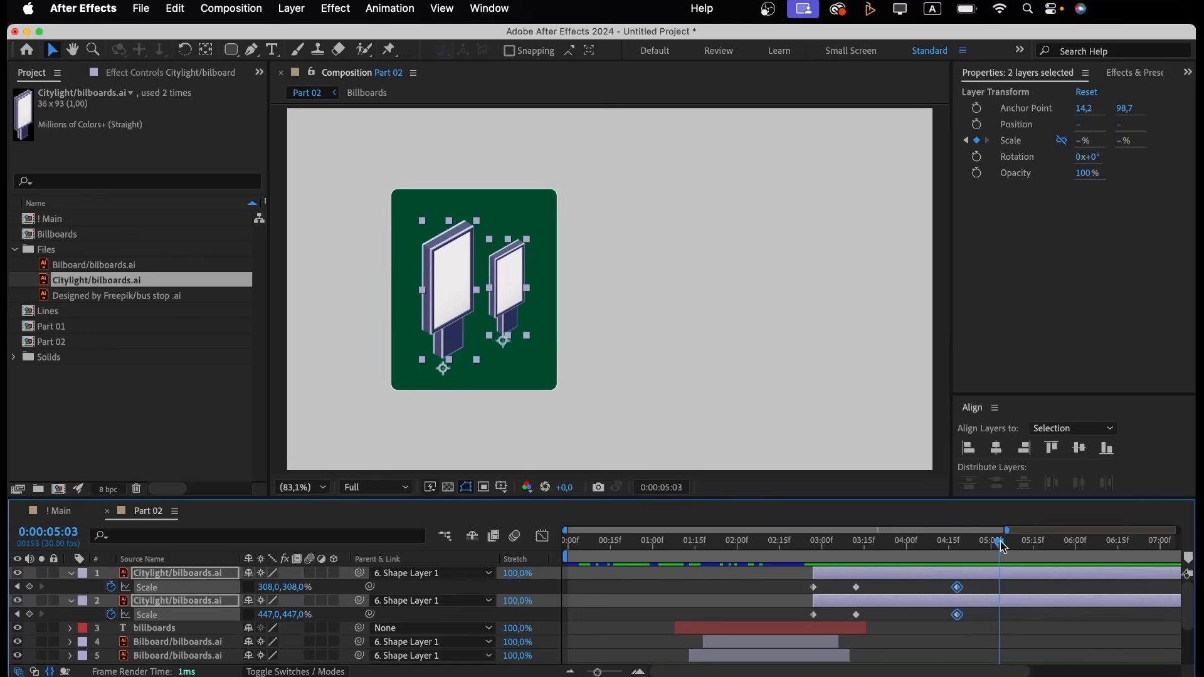
Keyframe the vertical scale of both Citylight layers to 0% at 0:00:05:03.
left_click(292, 587)
type("0")
key("Return")
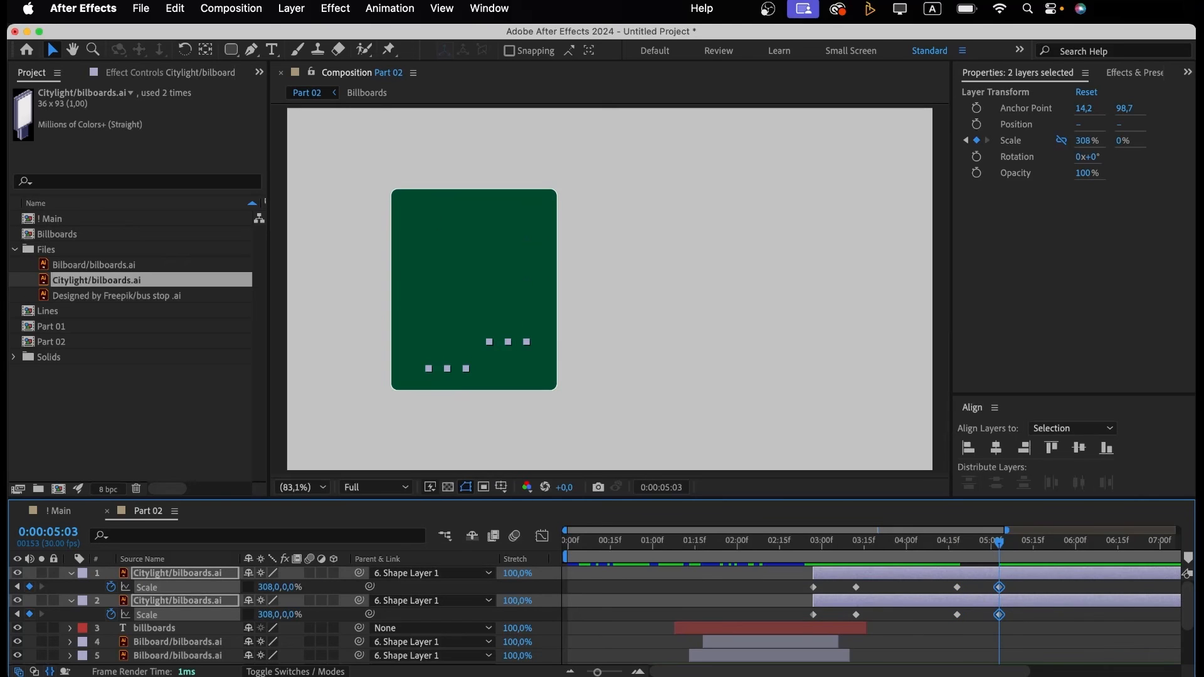
Shift the upper Citylight layer two frames later so that it starts at 0:00:02:29.
mouse_move(990, 544)
left_mouse_down()
mouse_move(967, 544)
mouse_move(1008, 545)
left_mouse_up()
left_click(811, 557)
left_click(813, 557)
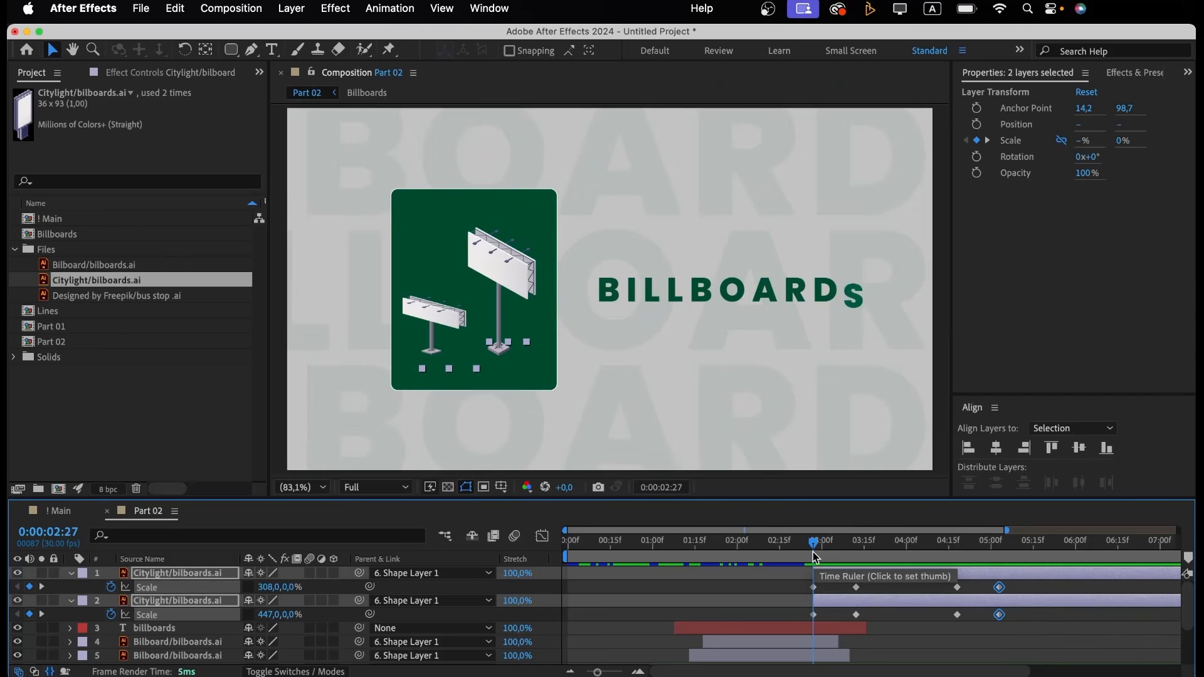
left_click(821, 549)
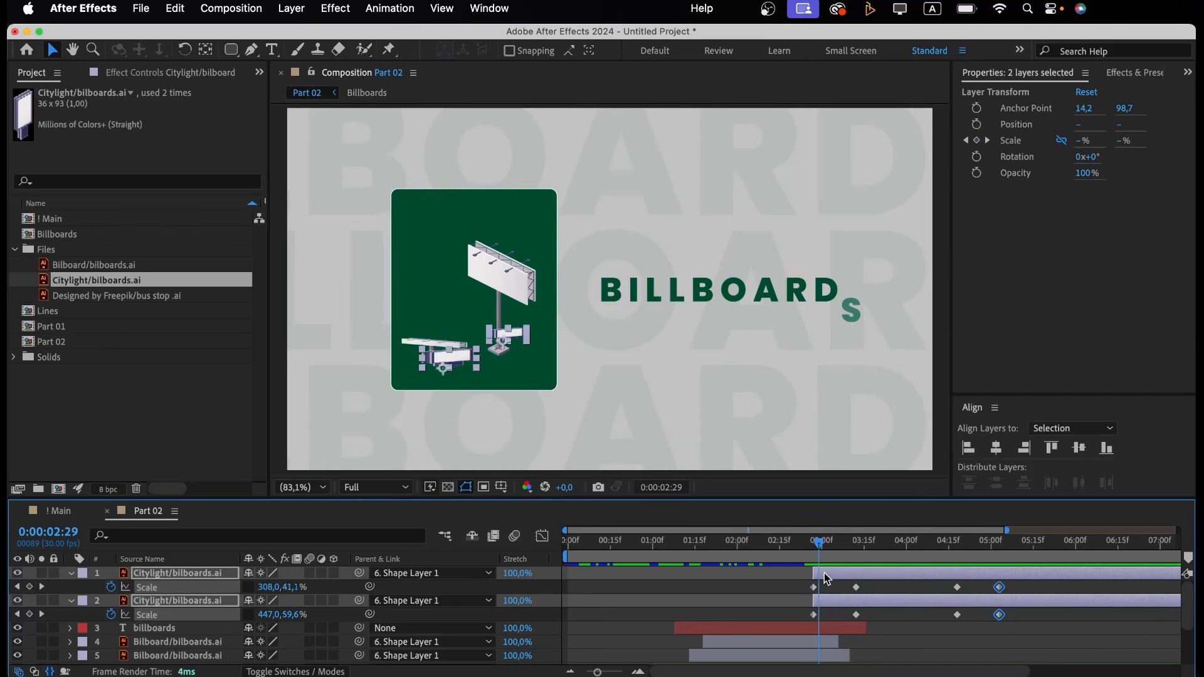
left_click_drag(827, 578, 839, 580)
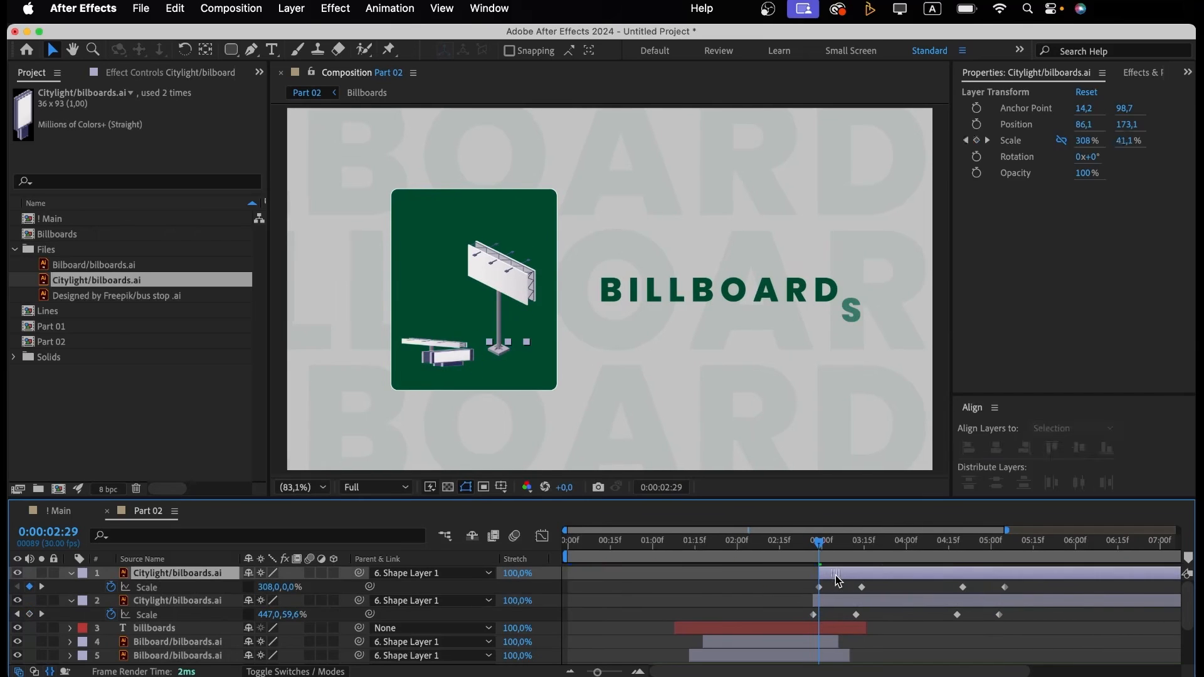
Move the upper Citylight layer's last two Scale keyframes earlier, starting at 0:00:04:16, and apply Easy Ease to all four.
left_click(956, 547)
left_click_drag(956, 547, 951, 546)
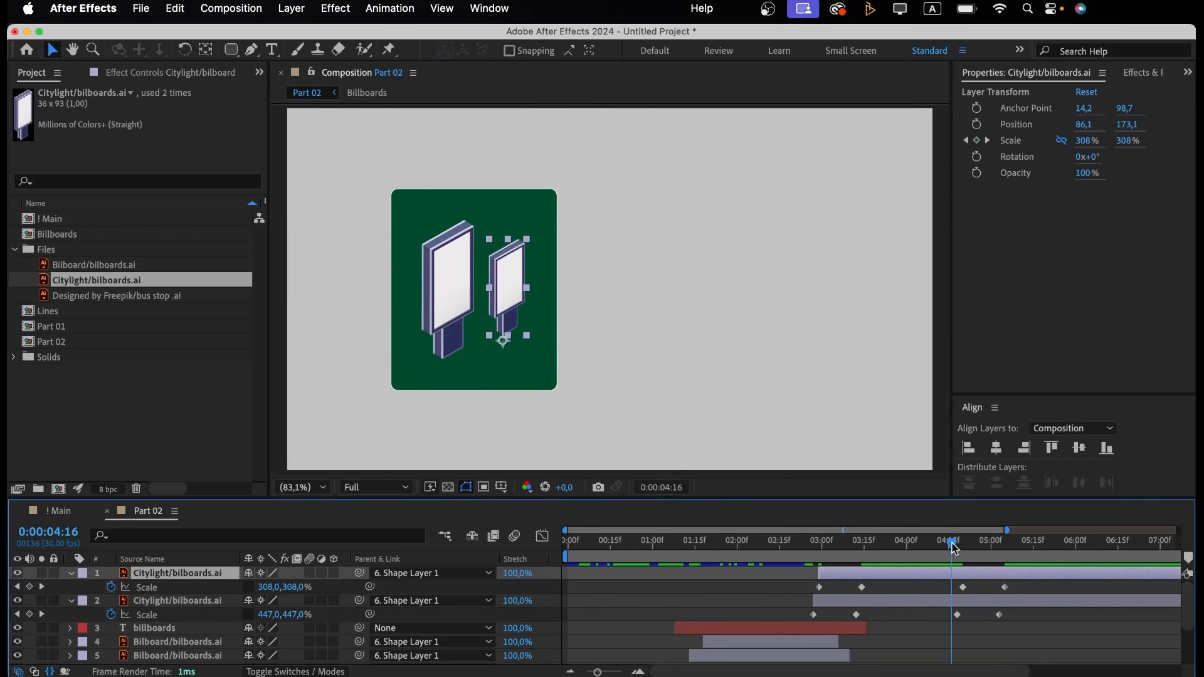
left_click_drag(1017, 592, 791, 591)
key("space")
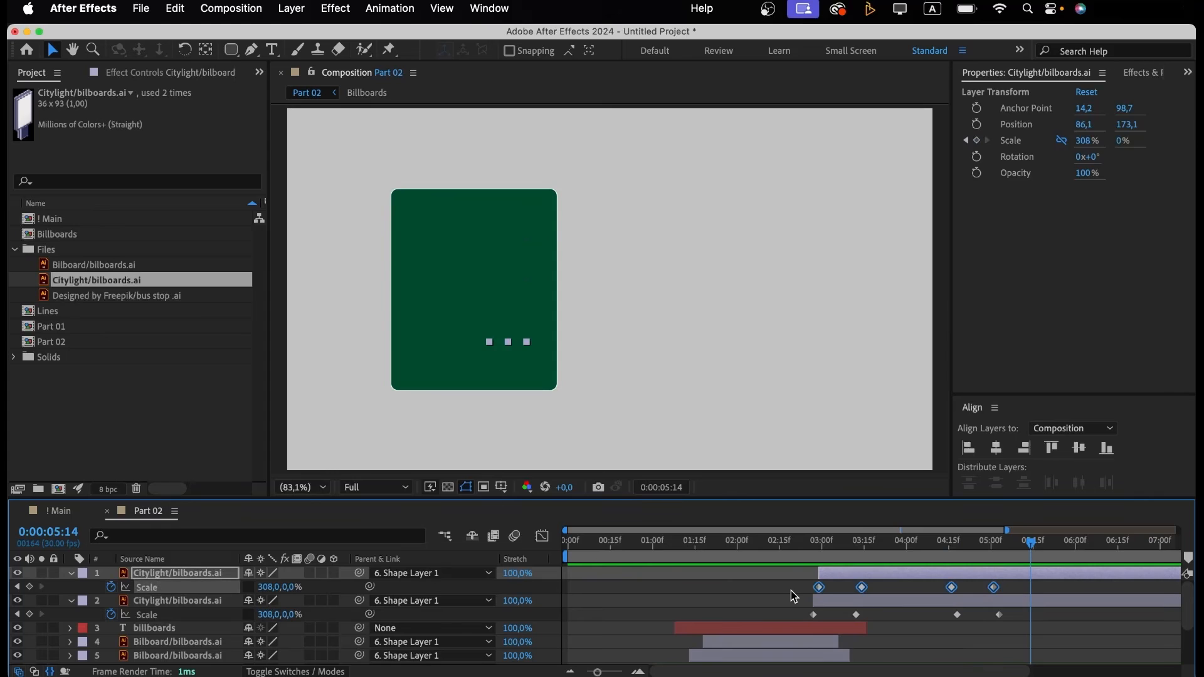
key("F9")
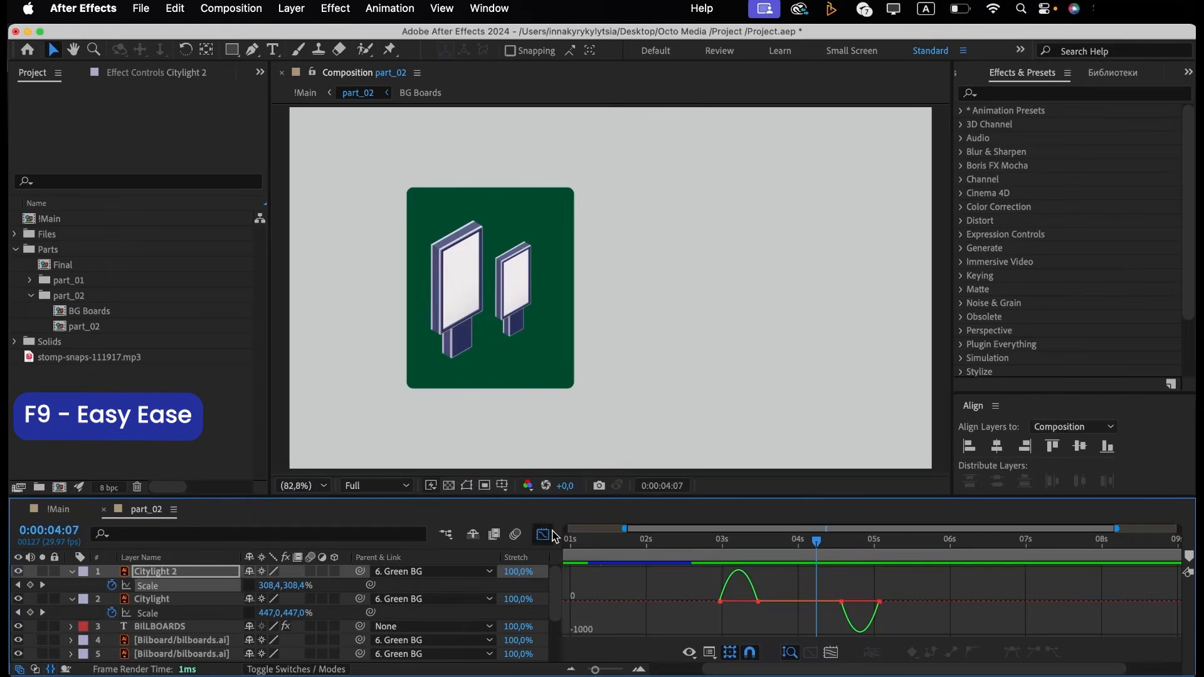
Sharpen the Citylight 2 layer's opening scale-up speed curve into a steep central peak around 0:00:03:07.
left_click(740, 546)
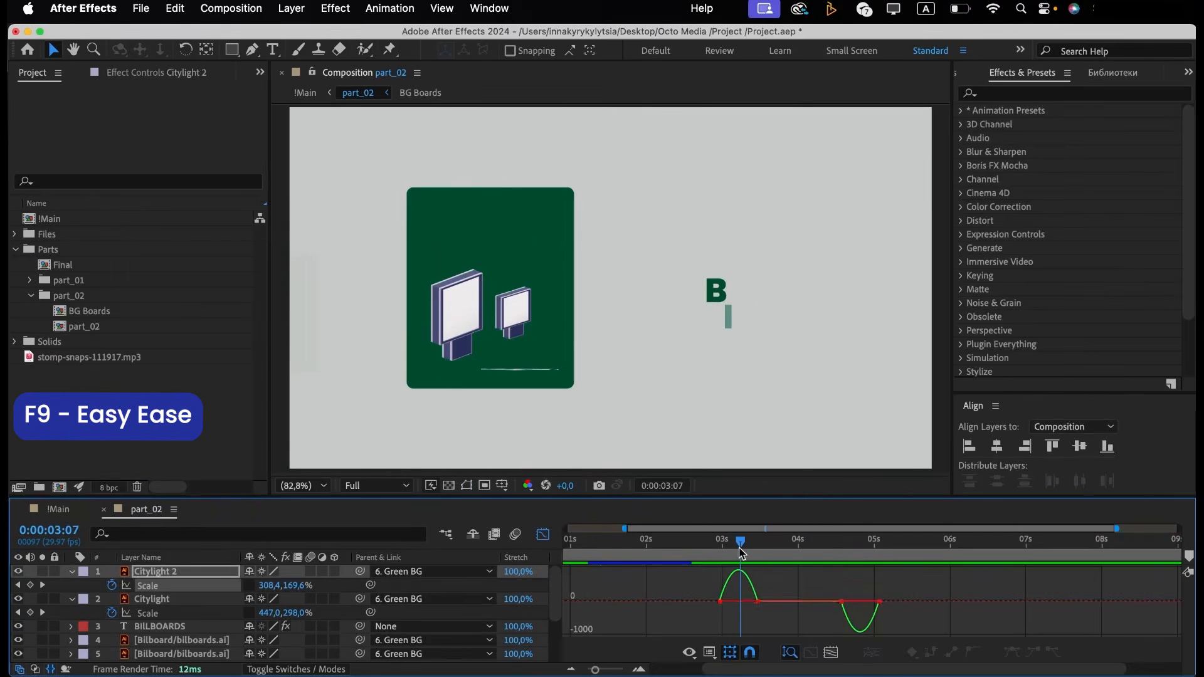
double_click(753, 603)
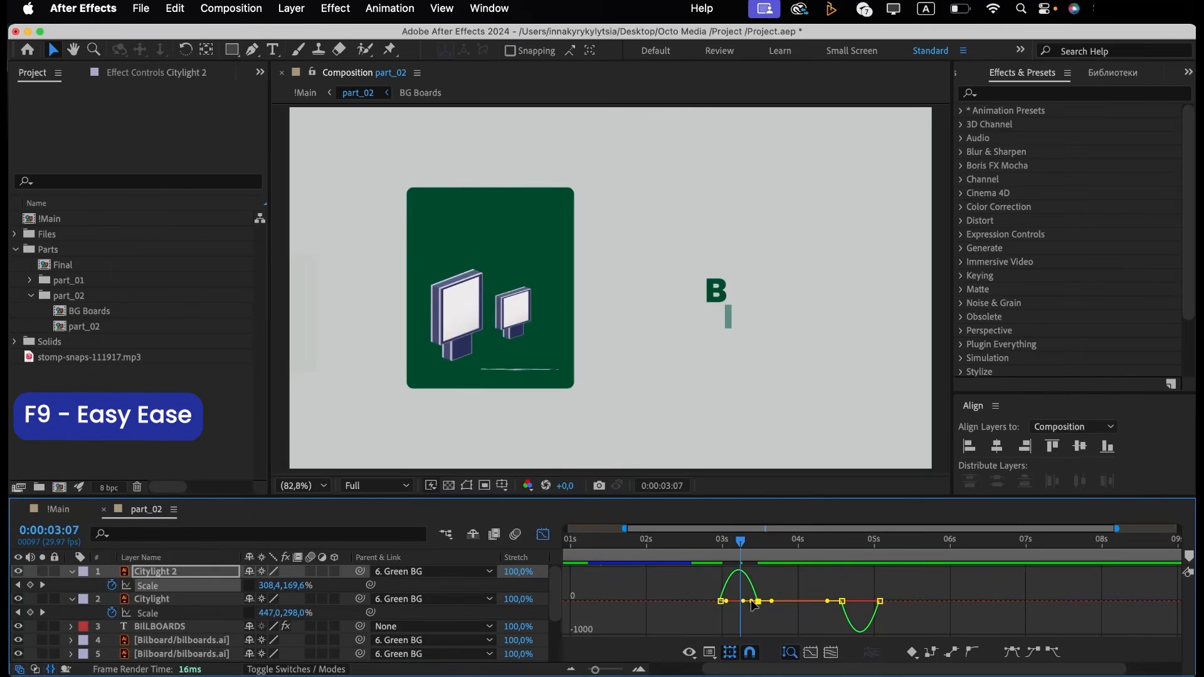
key("F9")
left_click_drag(727, 610, 740, 612)
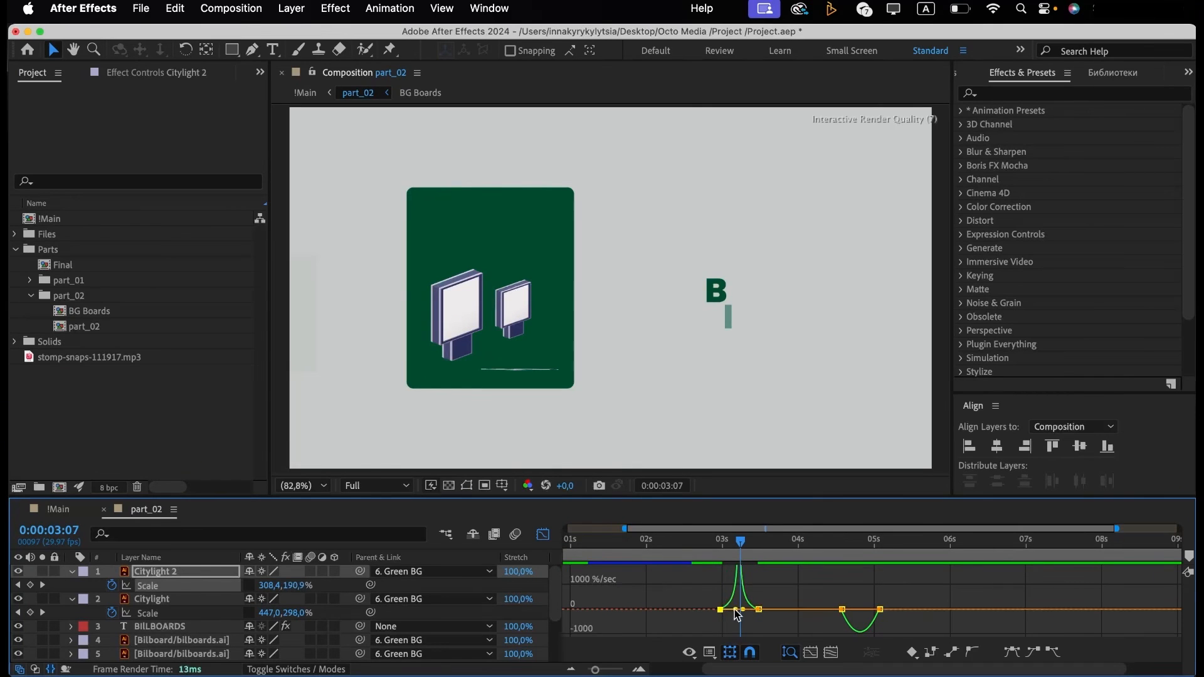
Sharpen the Citylight 2 layer's closing scale-down speed curve into a steep central dip around 0:00:04:25.
left_click(863, 545)
scroll(837, 621, "up", 3)
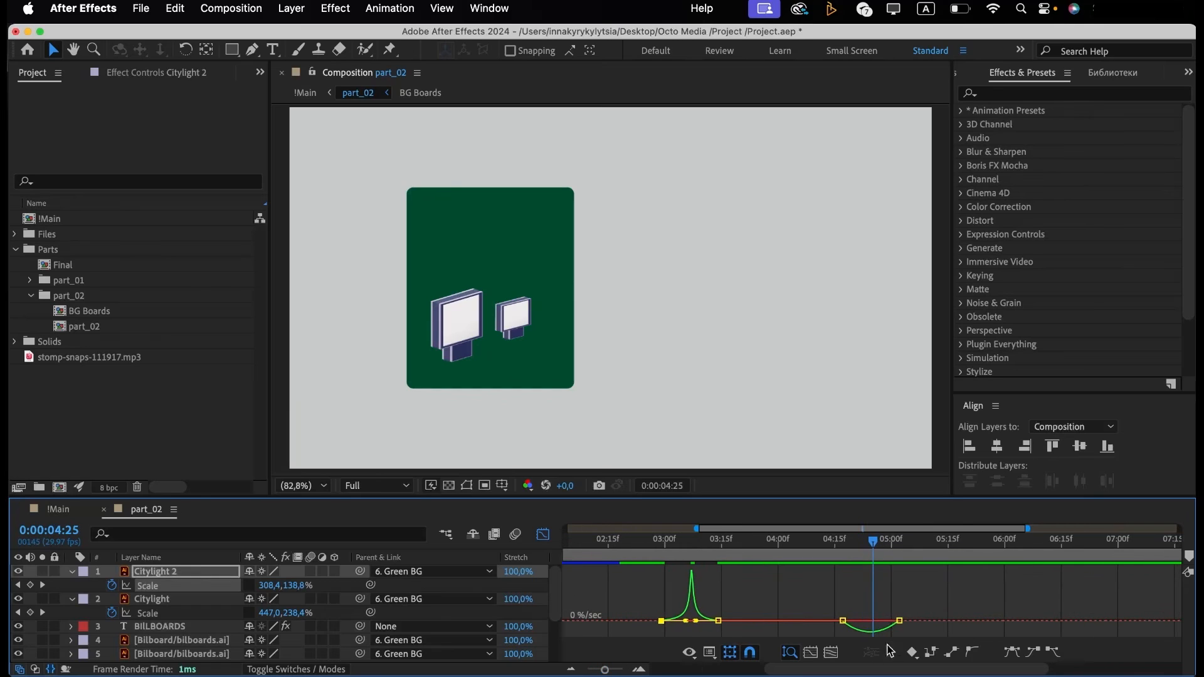
left_click(891, 621)
left_click_drag(891, 621, 868, 621)
left_click(800, 541)
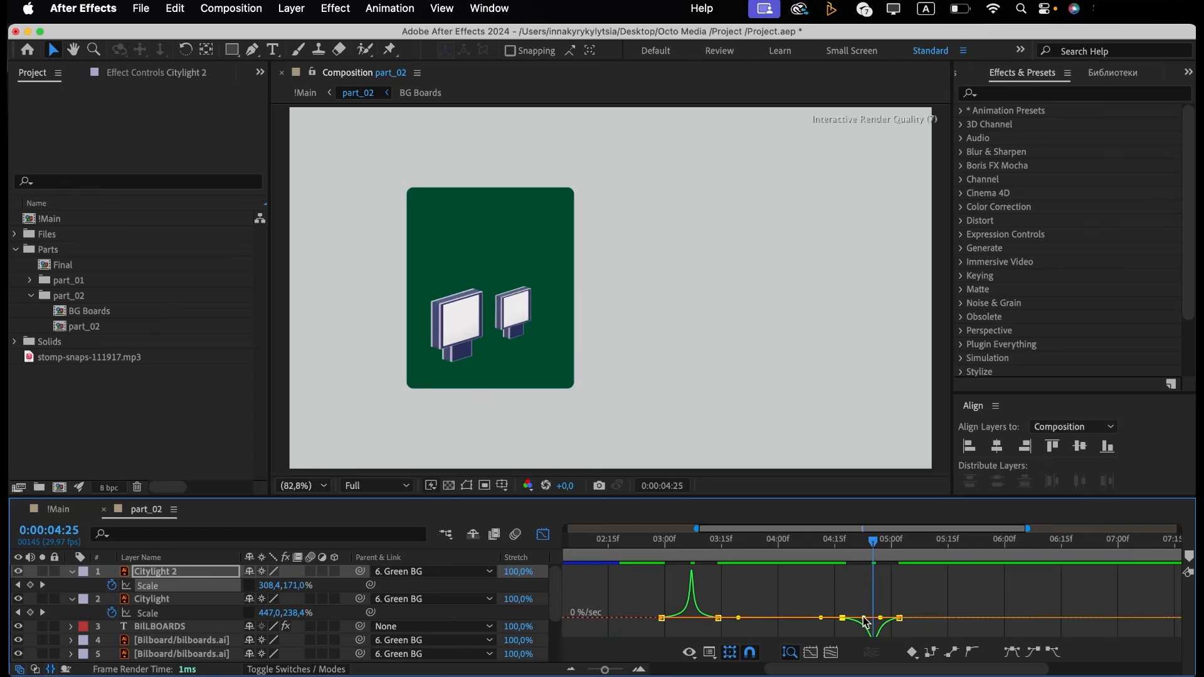
Close the speed graph and trim the end of the Citylight 2 layer to 0:00:05:02.
left_click(543, 535)
left_click(898, 541)
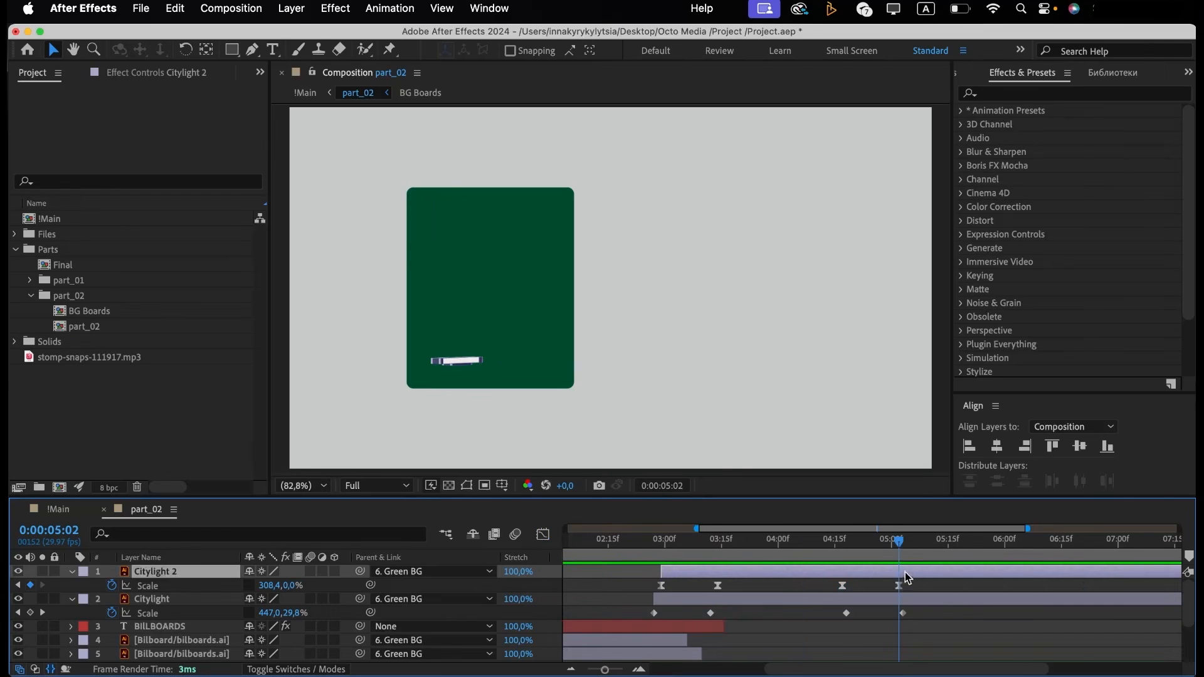
left_click(878, 571)
key("alt+bracketright")
Easy Ease the Citylight layer's Scale keyframes and sharpen its opening speed curve into a steep central peak.
left_click_drag(931, 617, 645, 615)
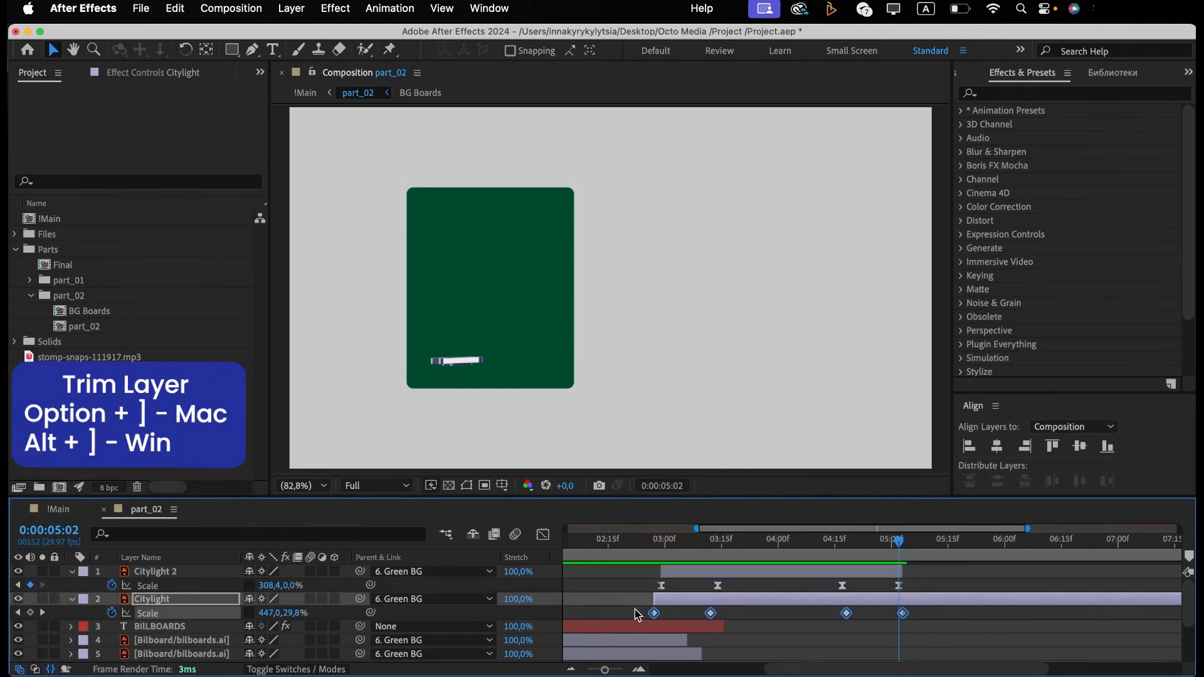
key("shift+F3")
left_click(681, 541)
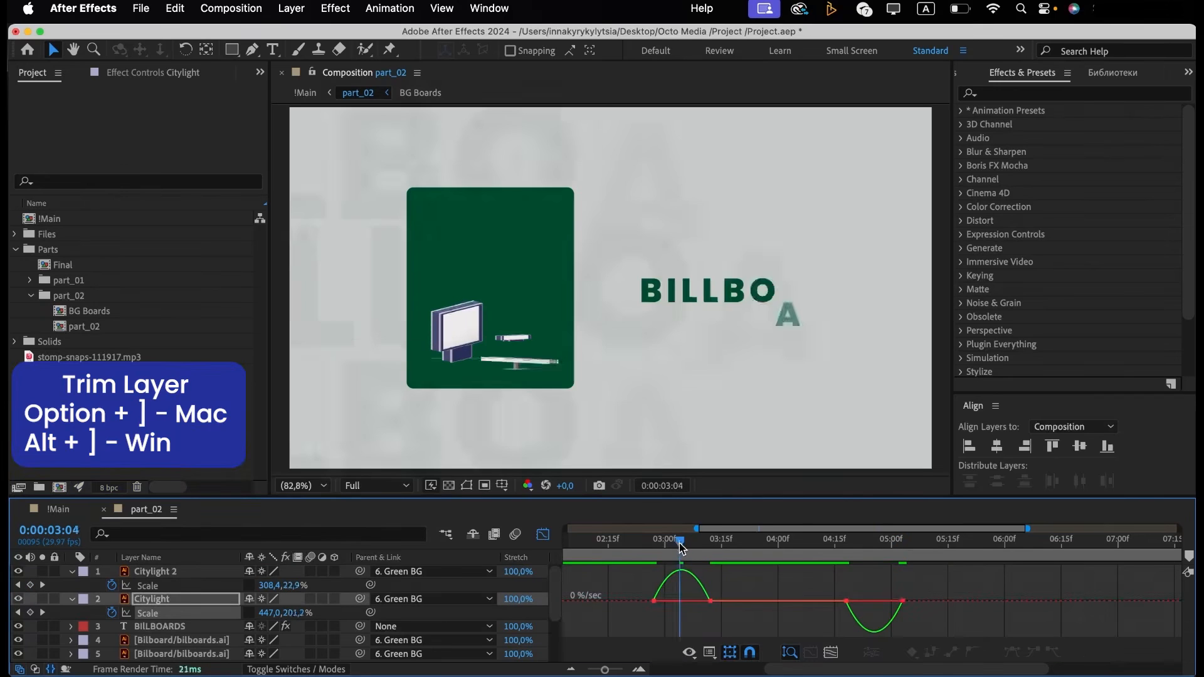
left_click(714, 601)
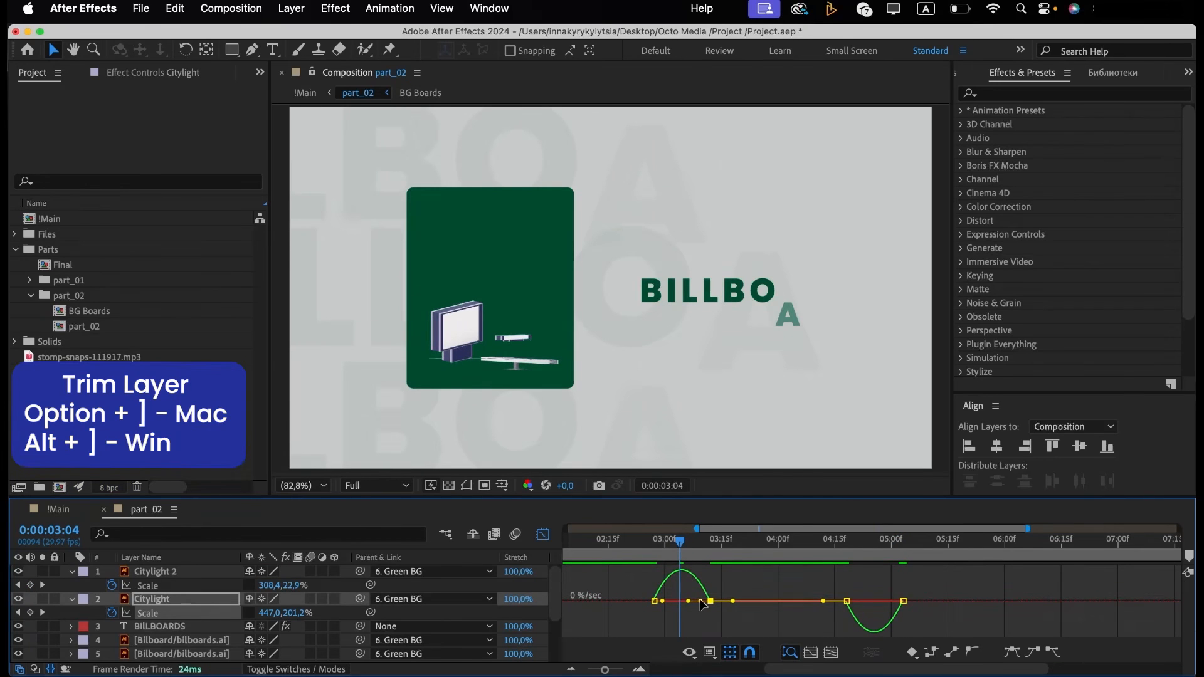
left_click_drag(693, 607, 672, 611)
left_click(654, 607)
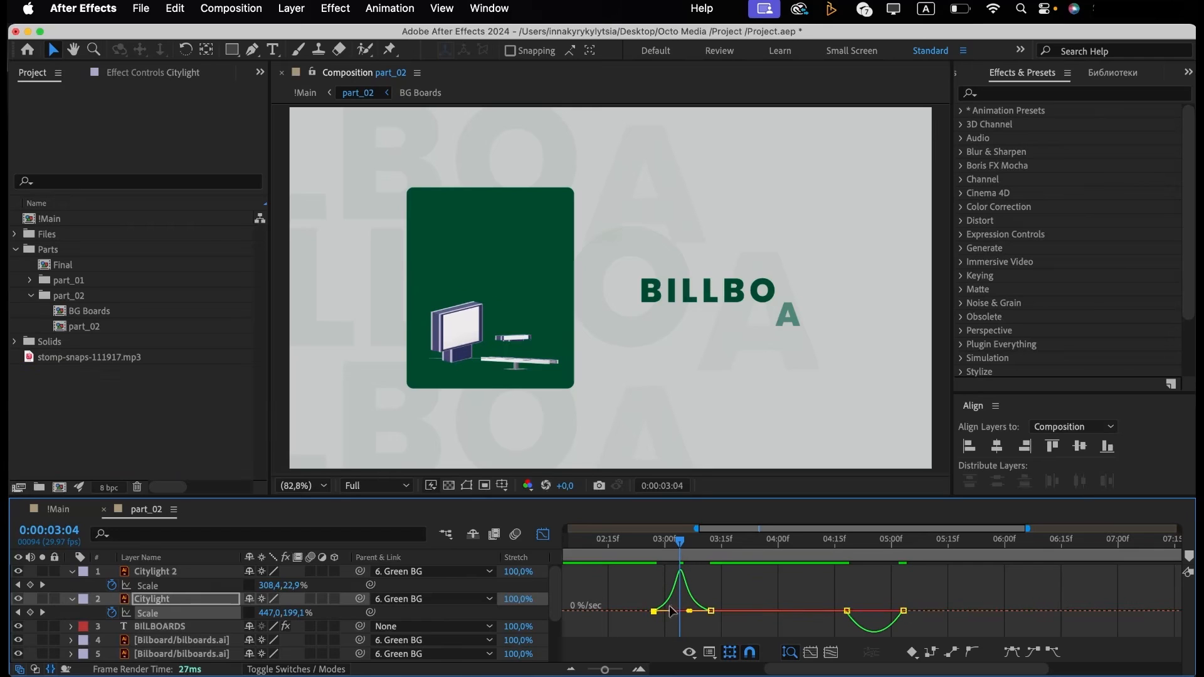
Sharpen the Citylight layer's closing scale-down speed curve and trim the end of the layer to 0:00:05:03.
left_click(903, 610)
left_click_drag(904, 610, 866, 608)
key("shift+F3")
left_click_drag(881, 539, 903, 541)
key("alt+bracketright")
Collapse the Citylight layers' keyframes, then duplicate the Billboards title layer and place the copy above all other layers.
key("super+a")
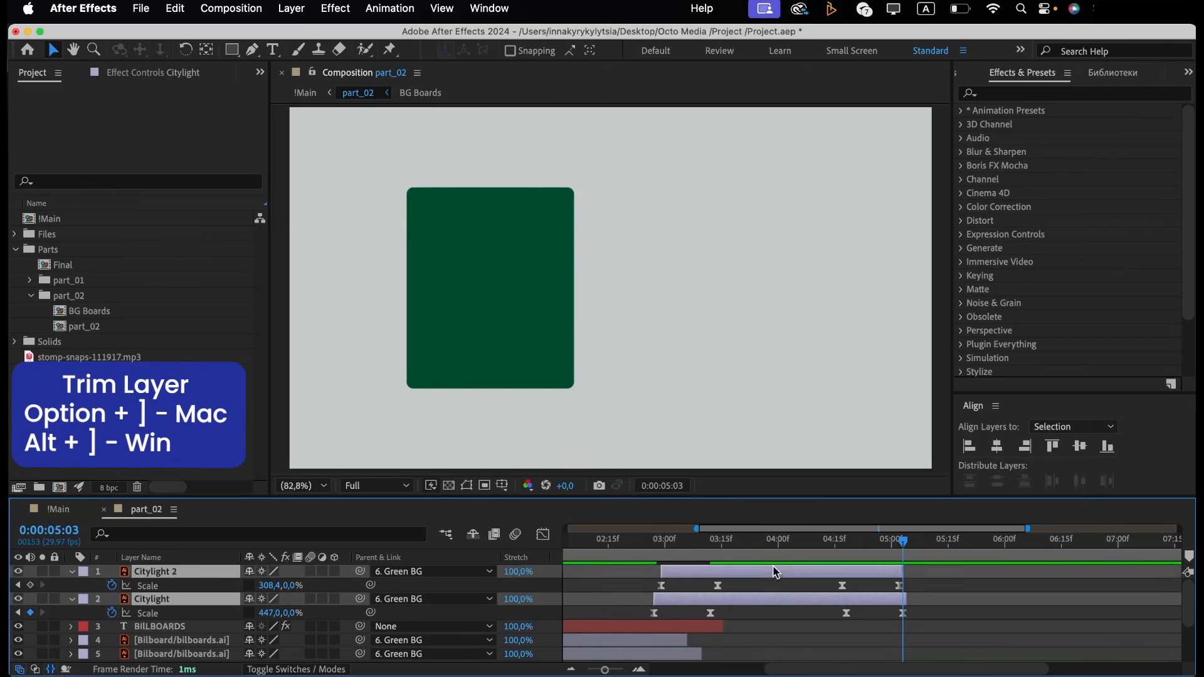
key("u")
left_click(807, 616)
left_click(175, 599)
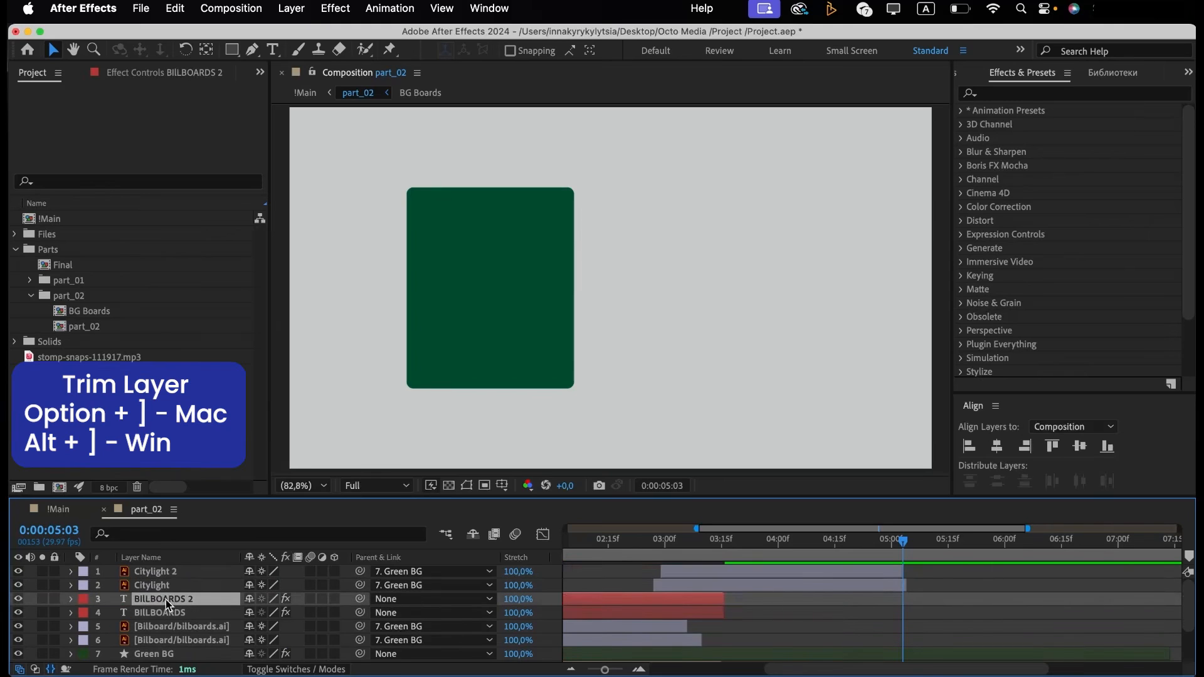
key("super+d")
left_click_drag(170, 599, 167, 570)
Duplicate the BG Boards composition in the project and rename the copy Citylight.
left_click(82, 312)
key("super+d")
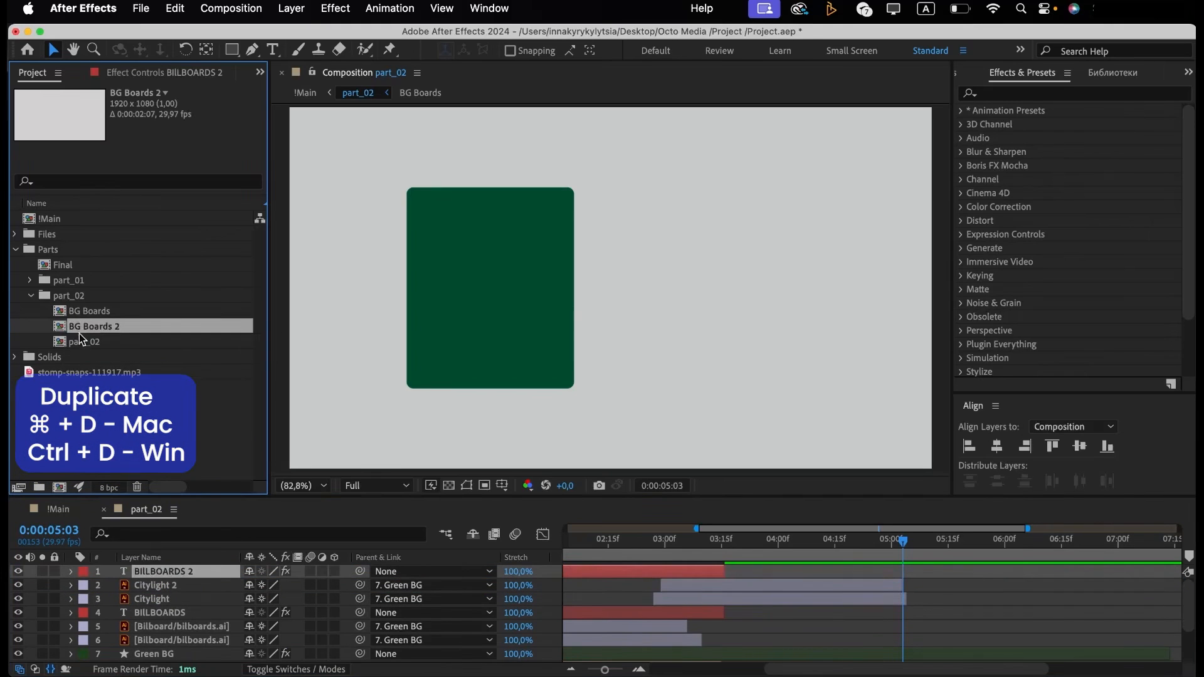
key("Return")
type("c")
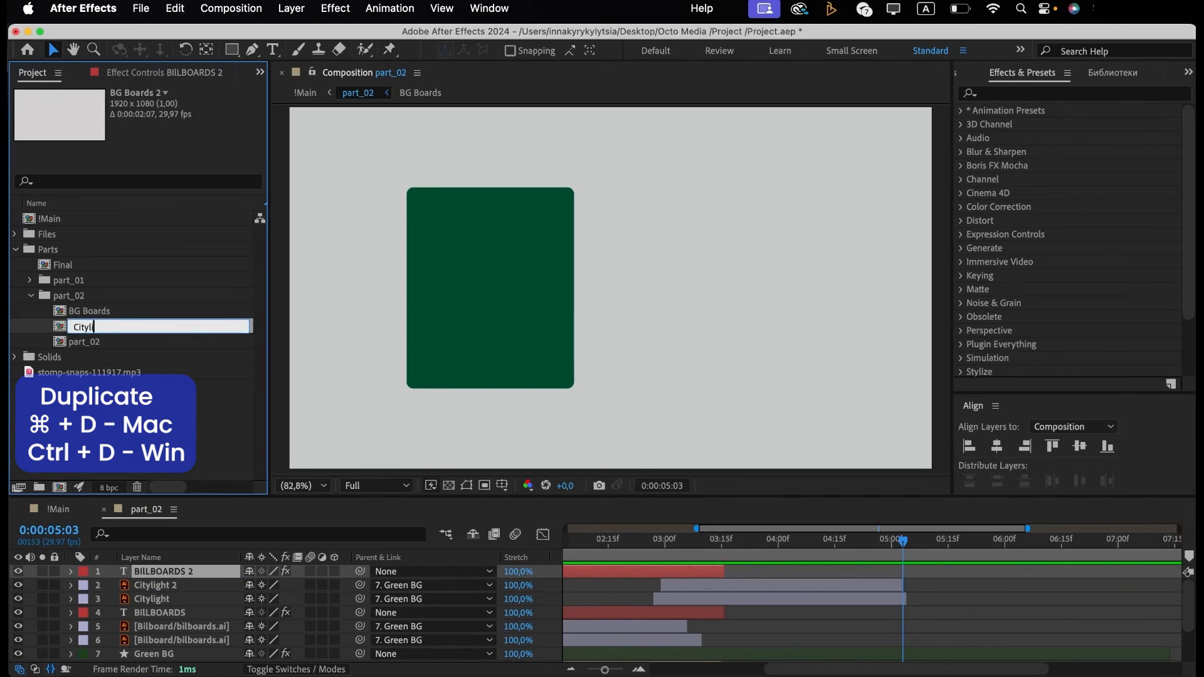
key("Return")
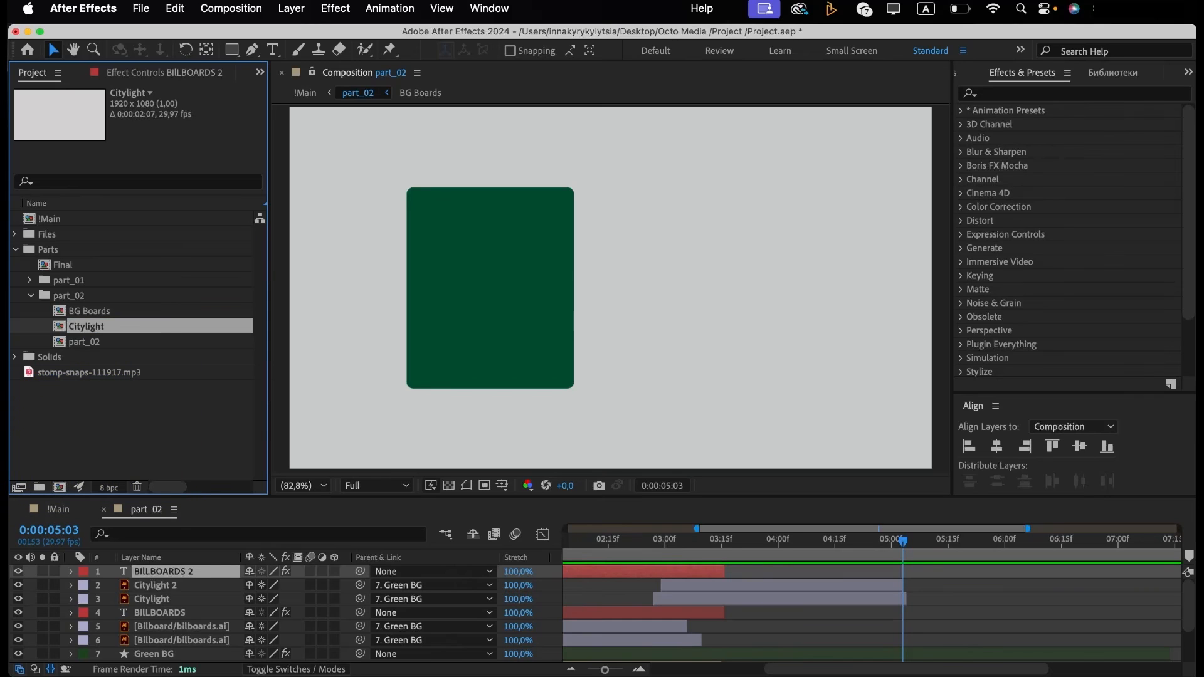
Shift the duplicated title layer to start at 0:00:03:02 and change its text to CITYLIGHT.
left_click(701, 557)
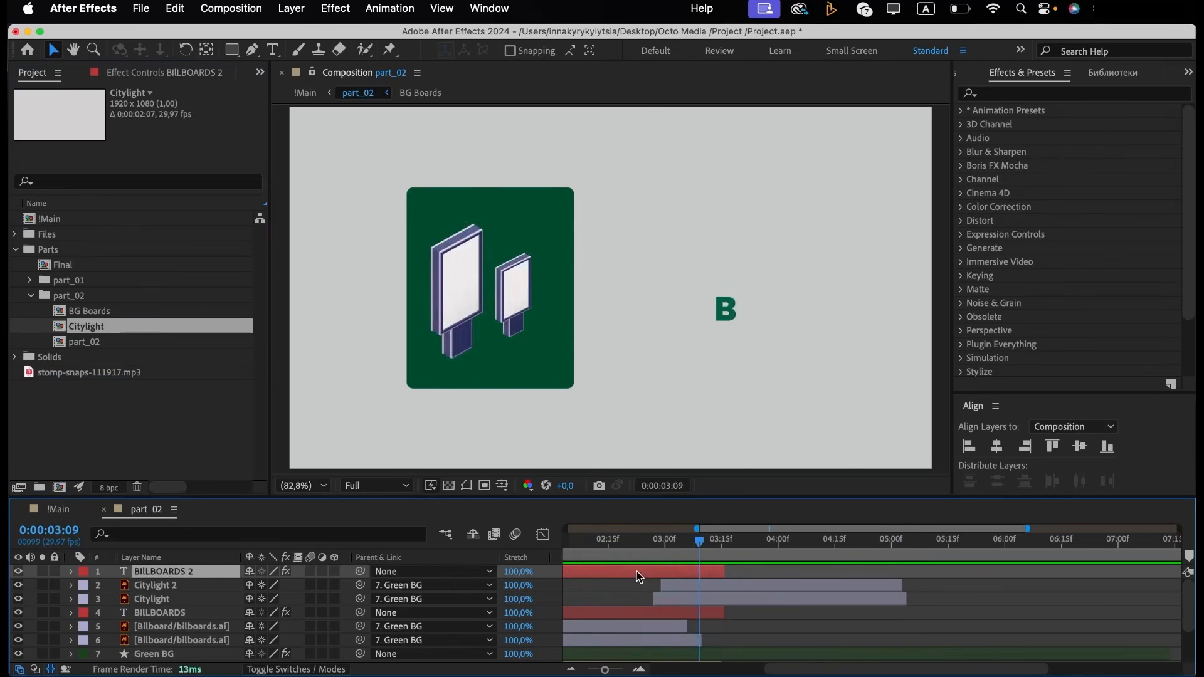
left_click_drag(602, 575, 763, 584)
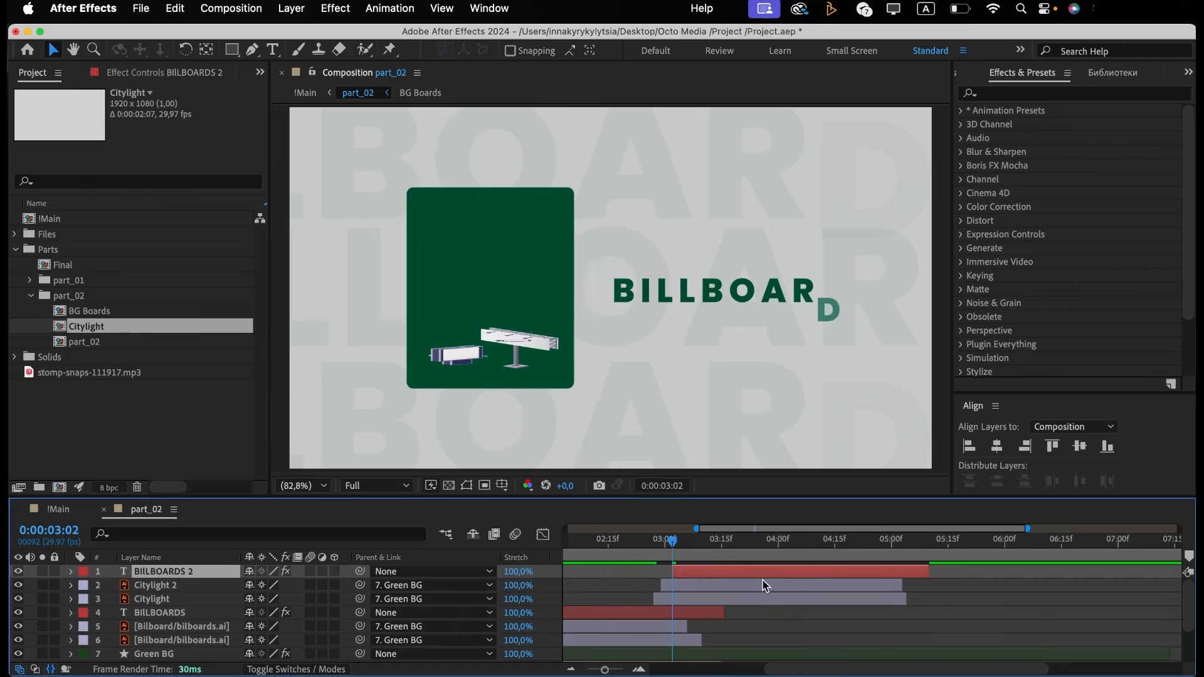
key("space")
double_click(722, 579)
type("CITYLIGHT")
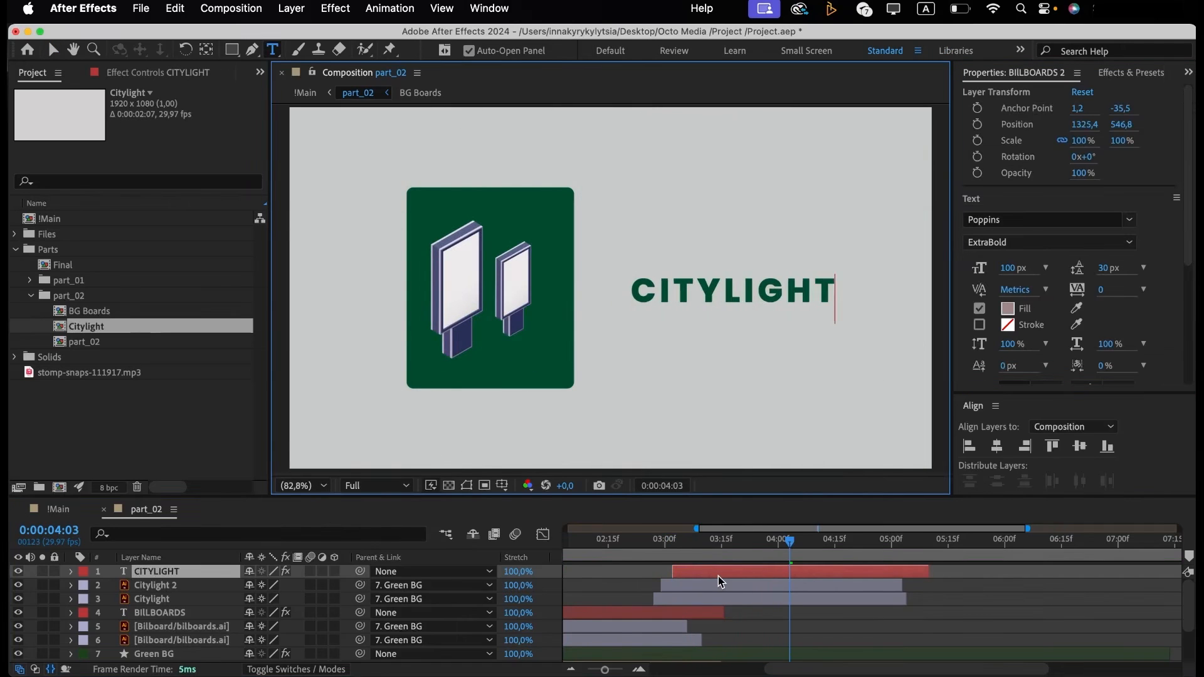
left_click(719, 575)
Duplicate the BG Boards layer, start the copy at 0:00:03:02 and replace its source with the Citylight composition.
scroll(748, 626, "down", 2)
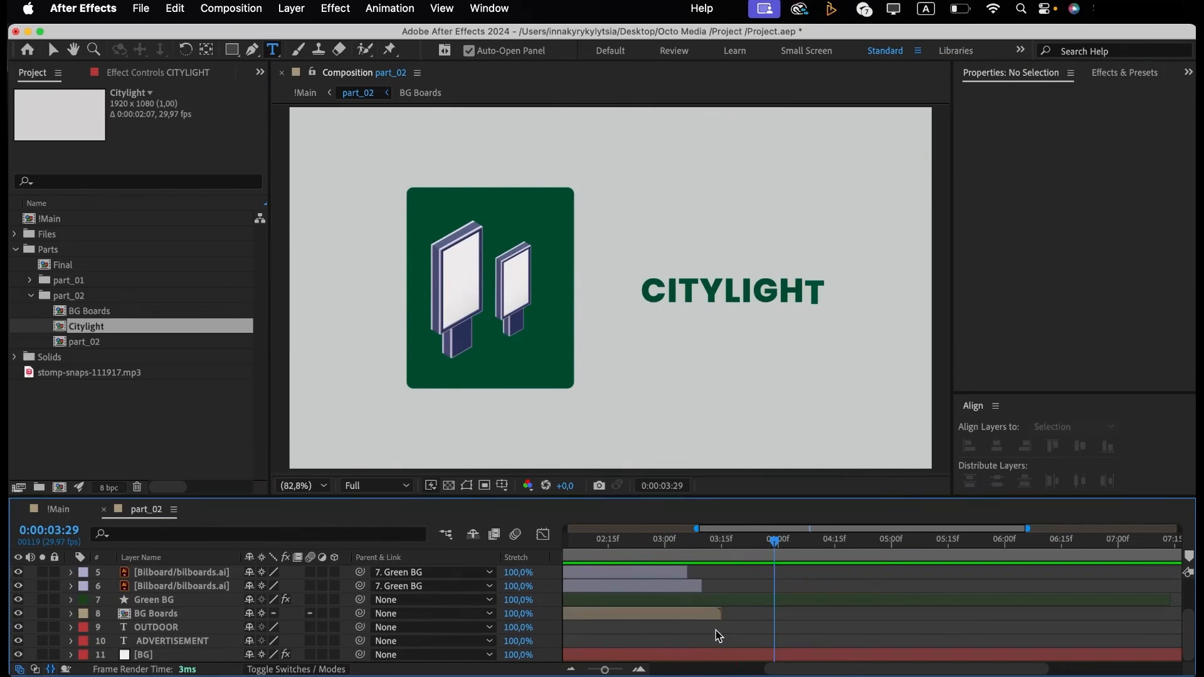
scroll(717, 630, "left", 1)
left_click(684, 618)
key("super+d")
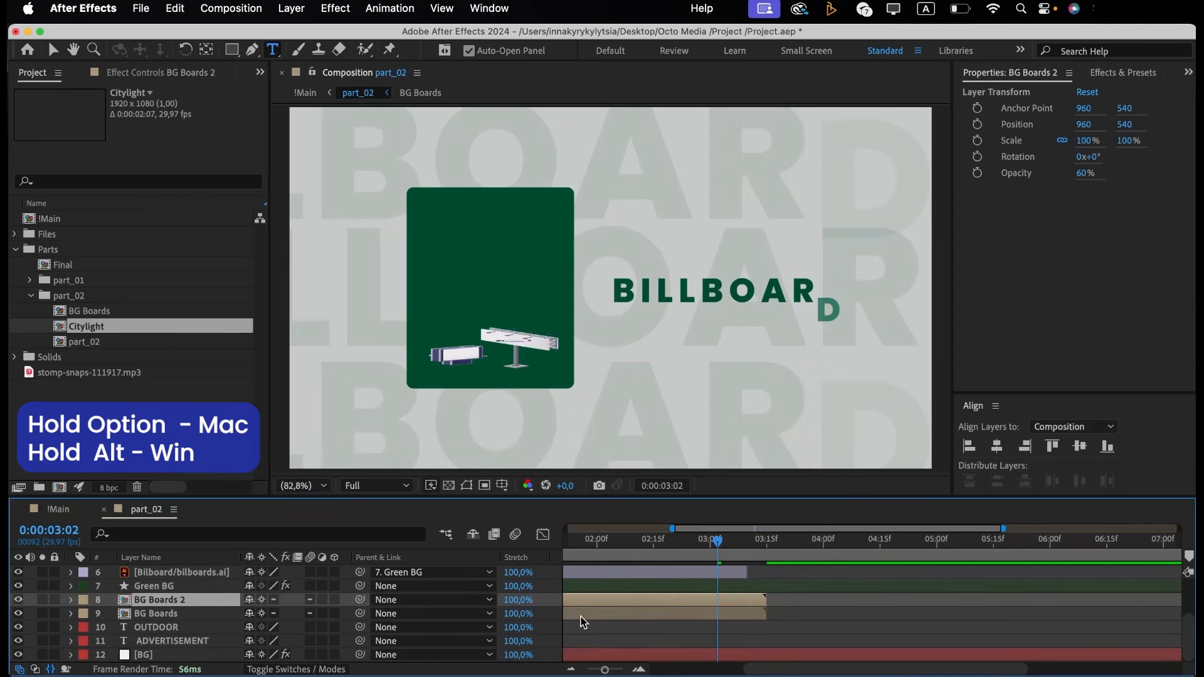
left_click_drag(586, 601, 793, 606)
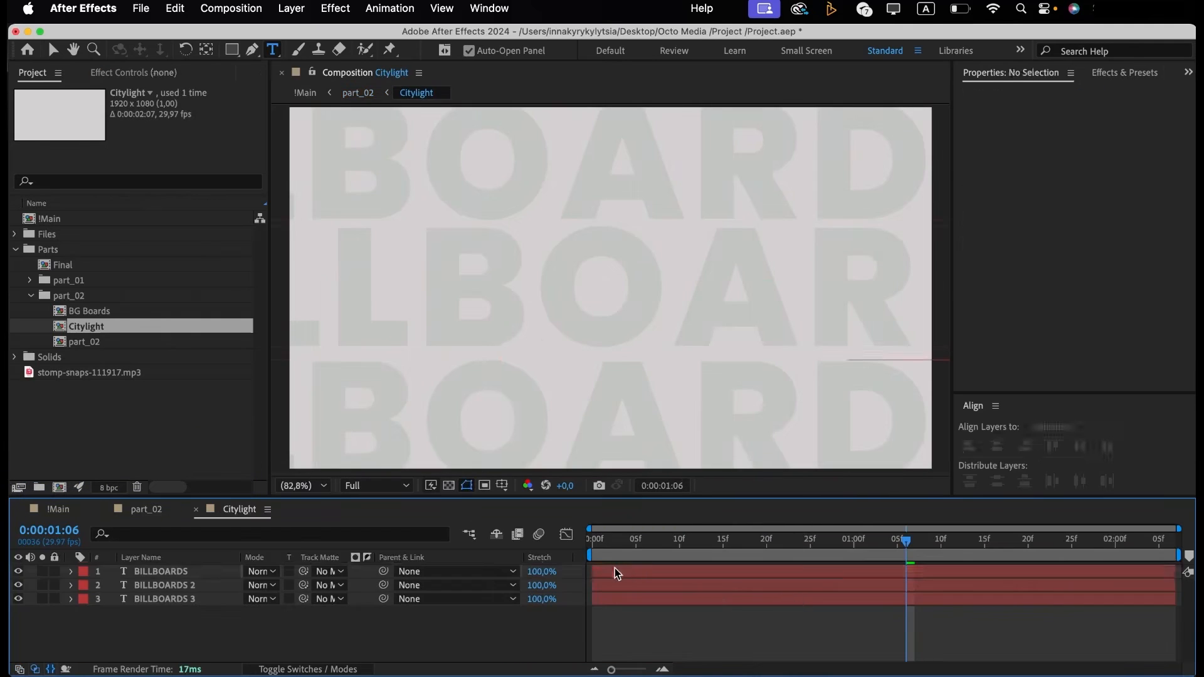
Change all three large background text layers in the Citylight composition to CITYLIGHT and return to part_02.
left_click(616, 573)
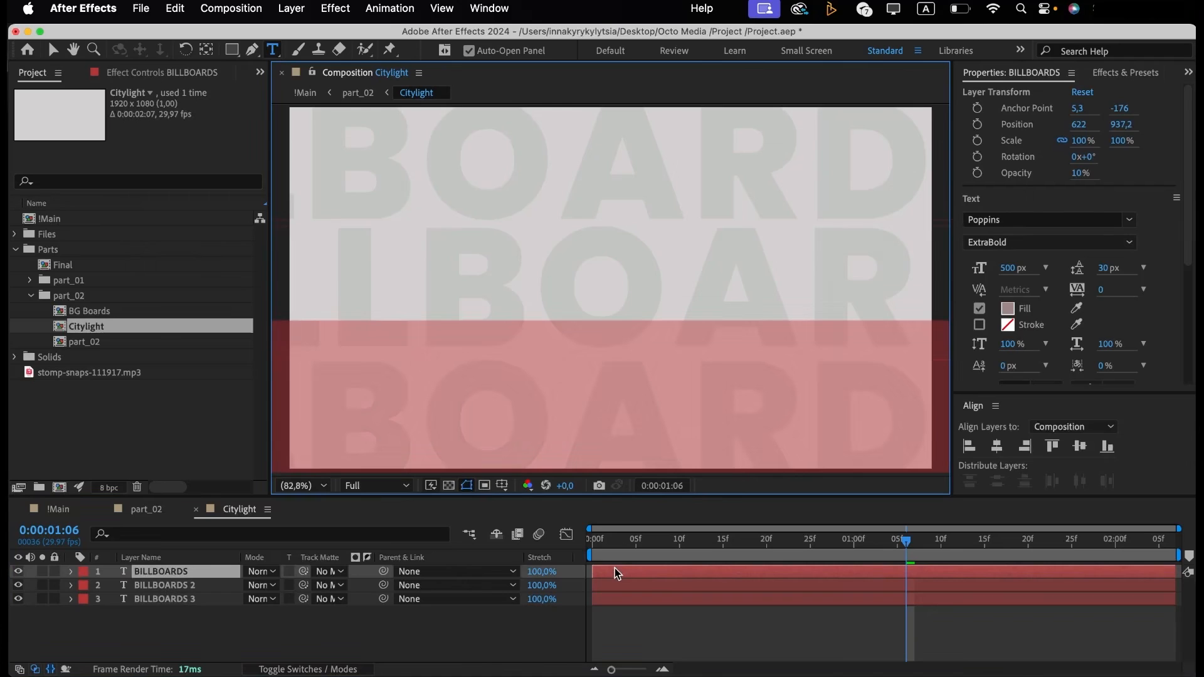
type("CITYLIGHT")
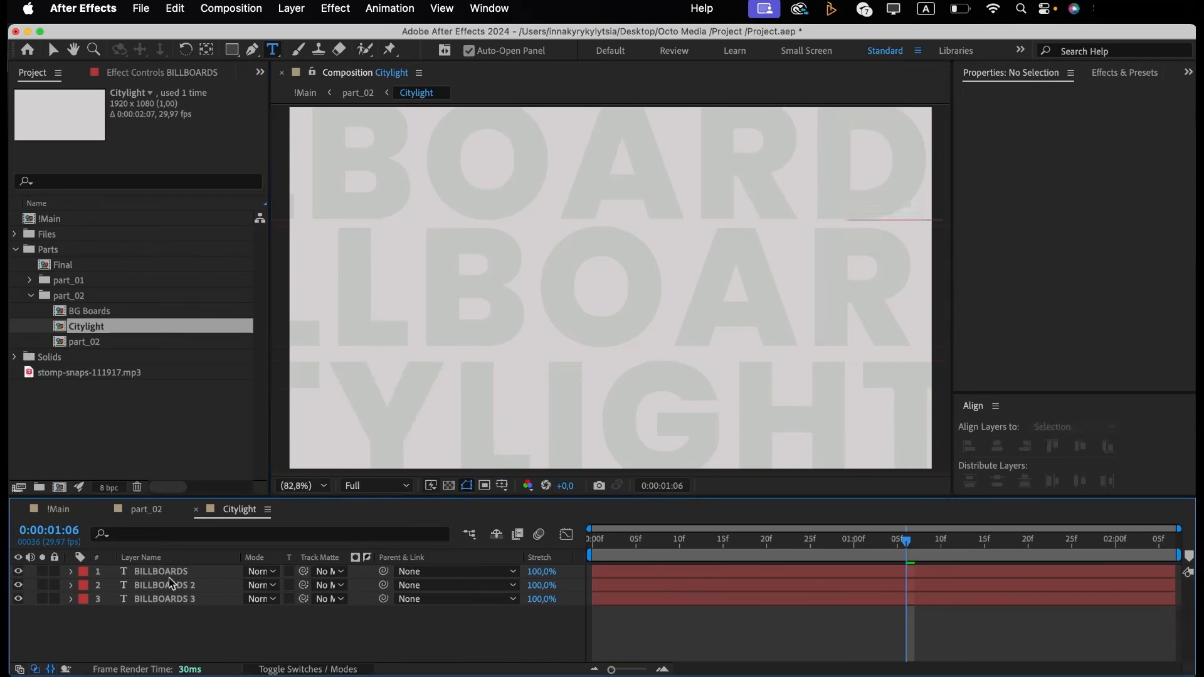
left_click(170, 585)
double_click(168, 586)
type("CITYLIGHT")
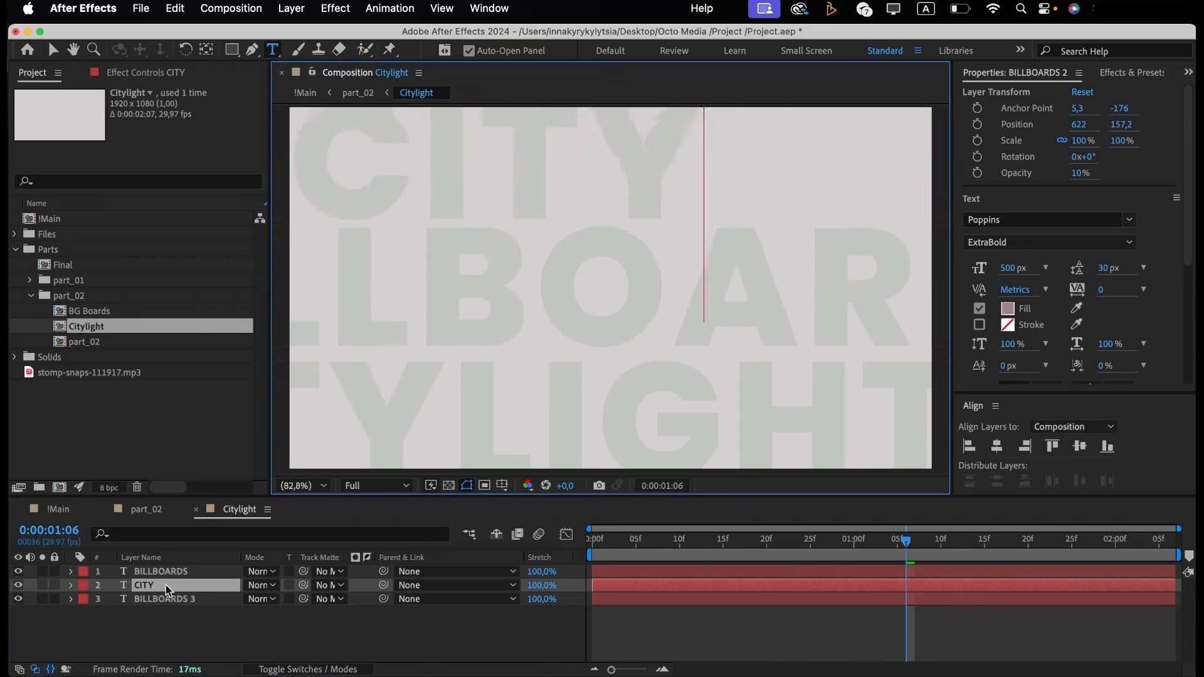
left_click(168, 599)
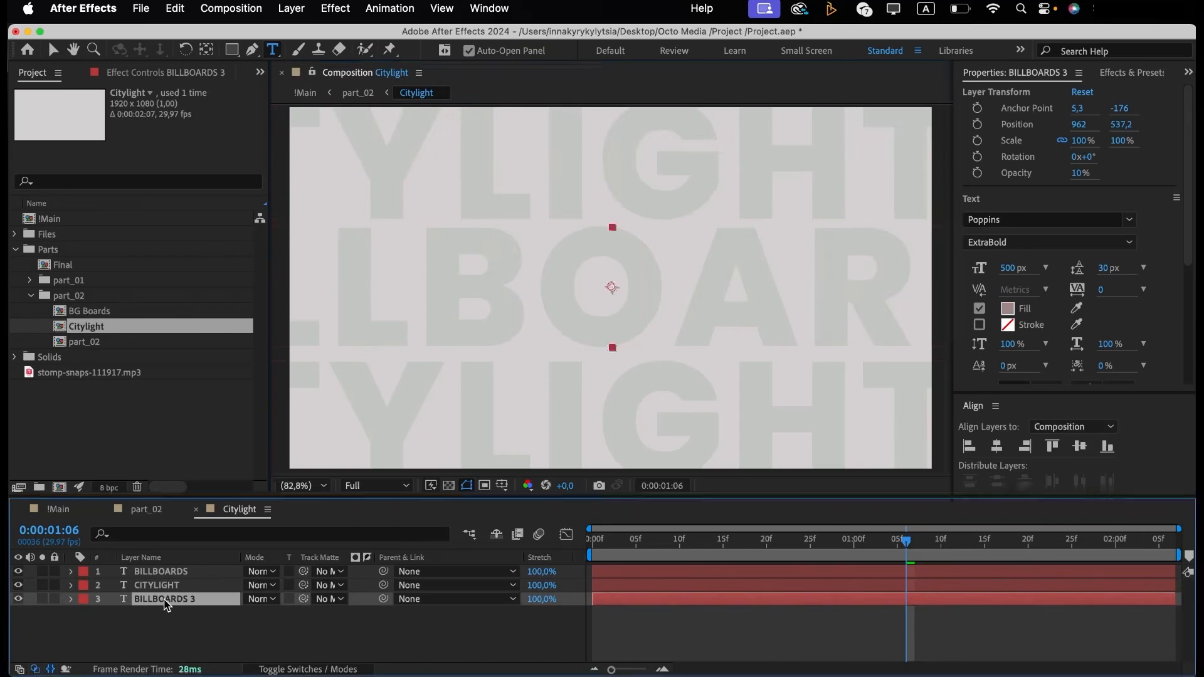
double_click(167, 600)
type("CITYLIGHT")
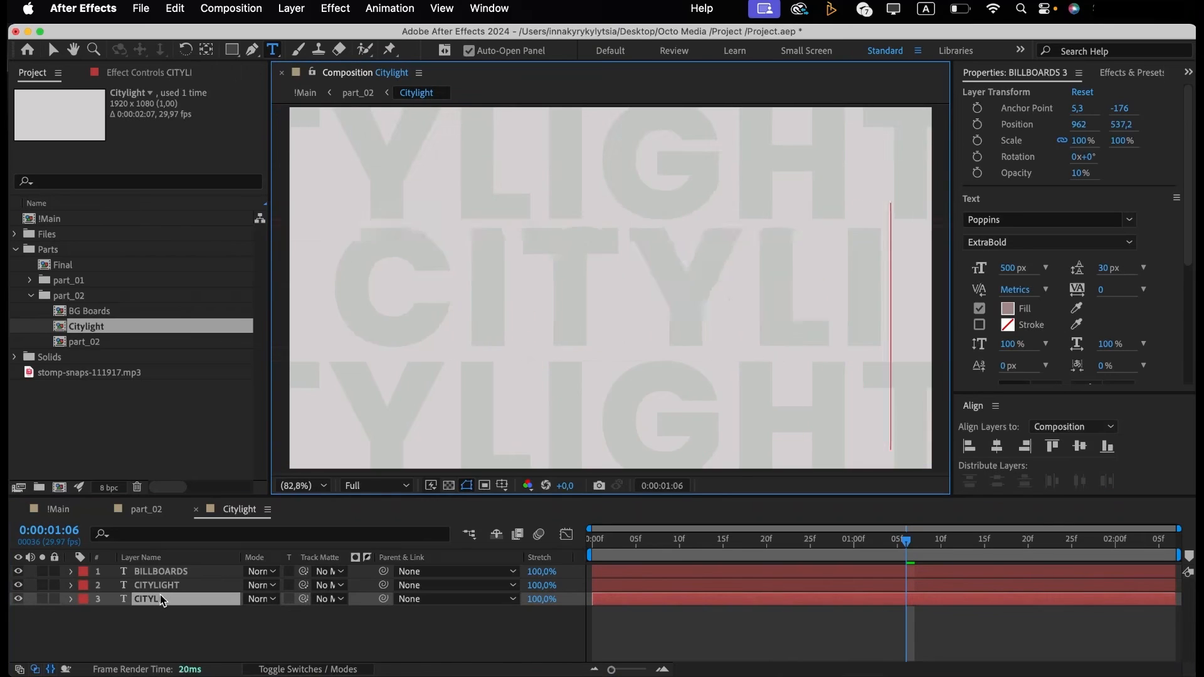
left_click(196, 510)
Preview the transition from the billboards to the Citylight scene in part_02, starting at 0:00:02:28.
left_click(704, 549)
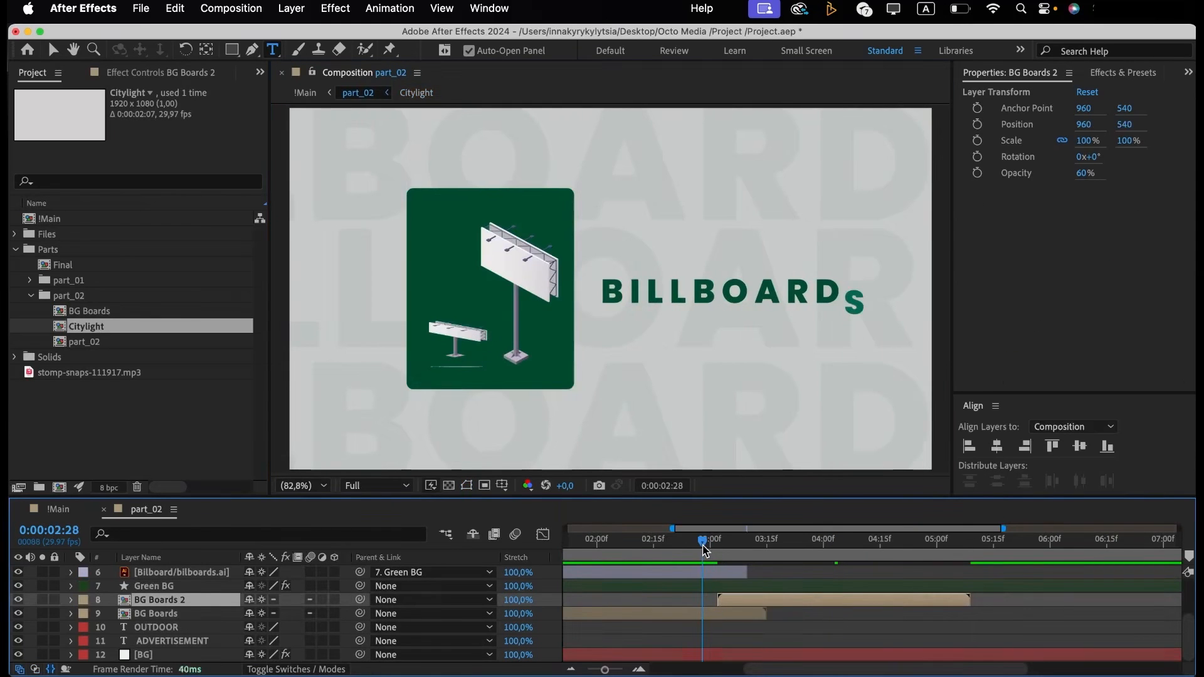
key("space")
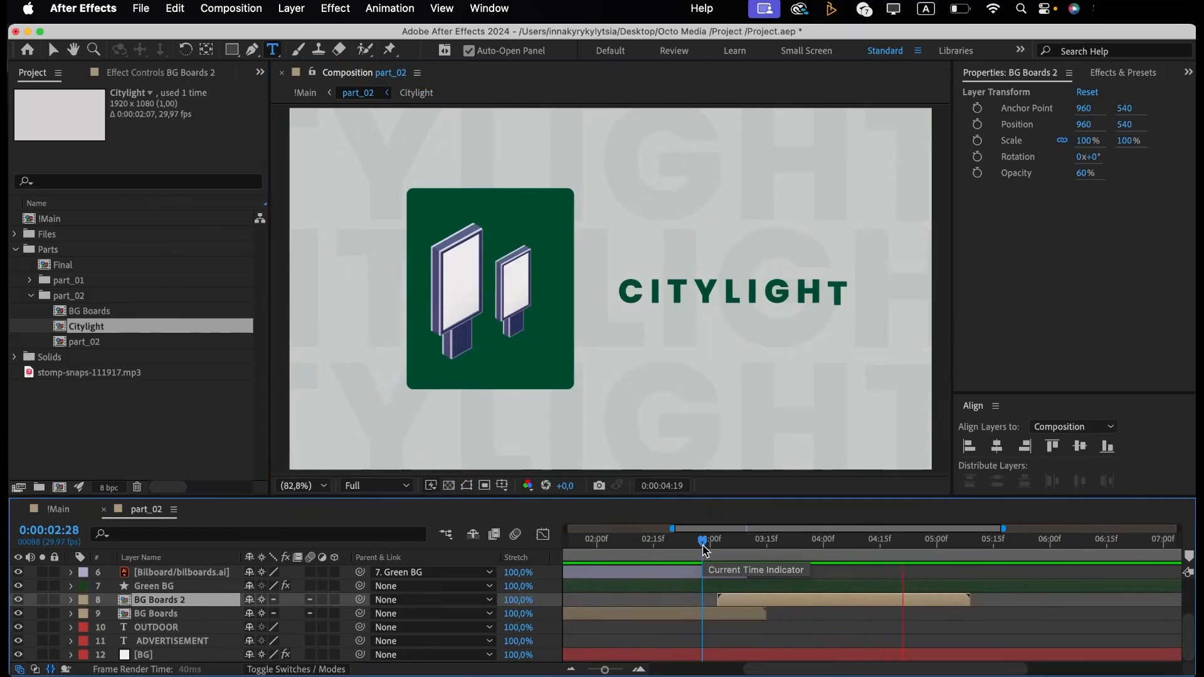
scroll(836, 633, "up", 3)
left_click(836, 632)
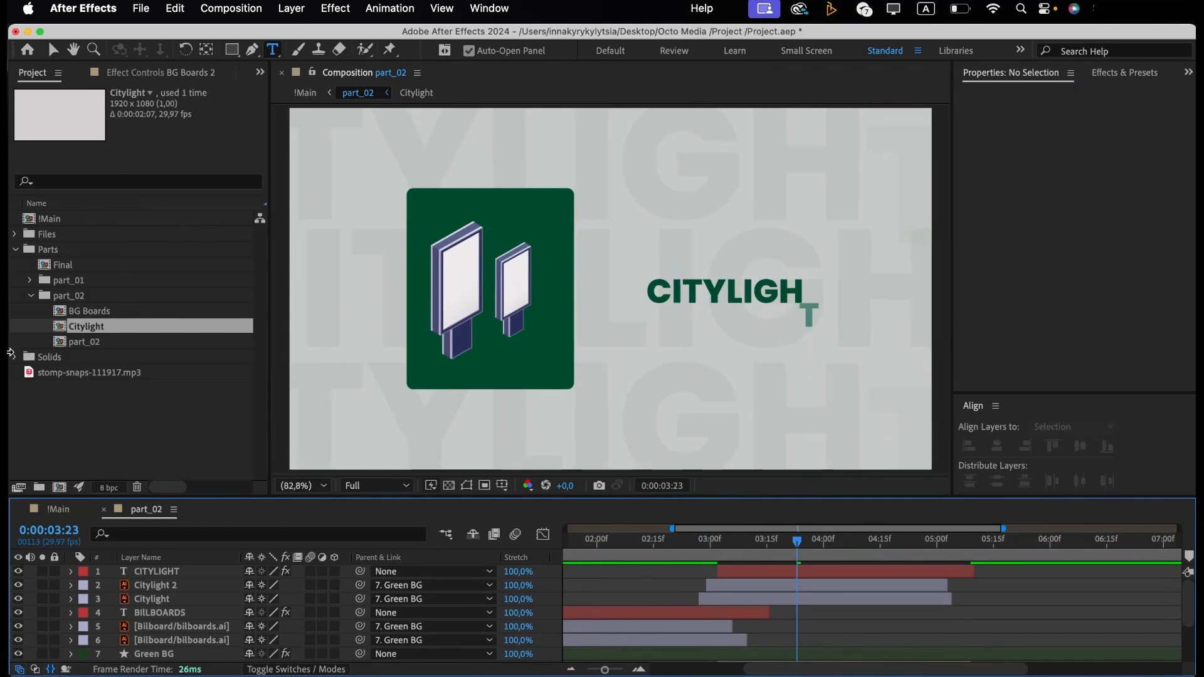
Add the bus stop illustration as the top layer of part_02 and make it start at 0:00:04:28.
left_click(14, 249)
left_click(15, 235)
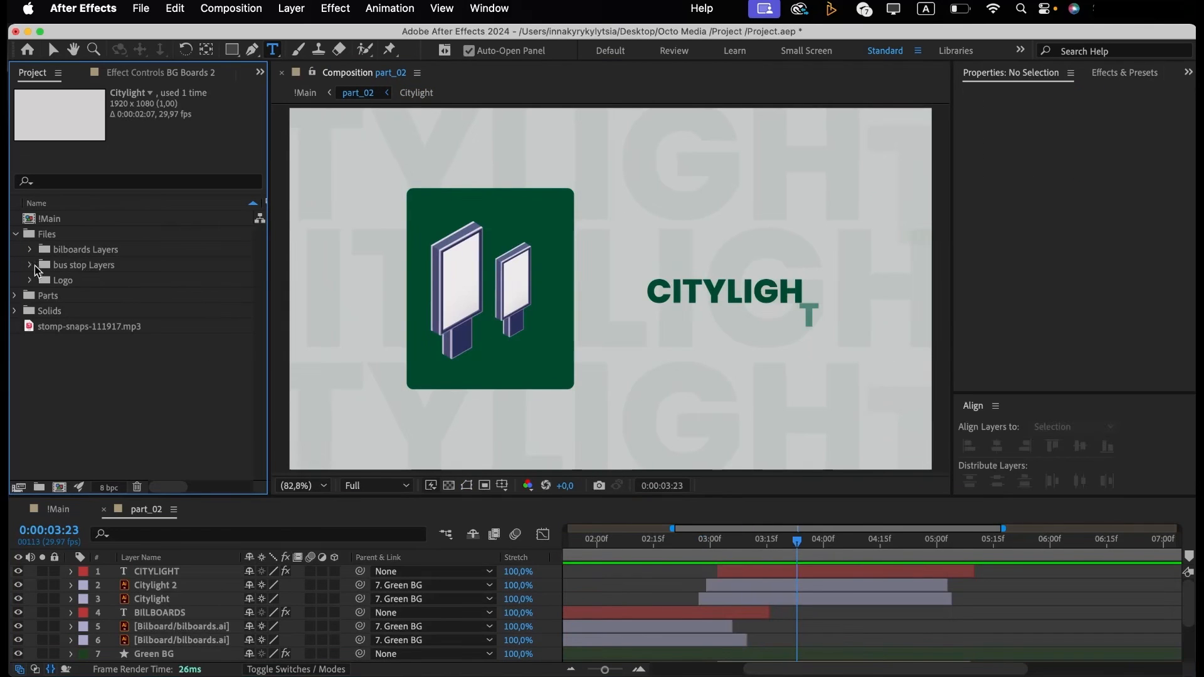
left_click(29, 264)
left_click_drag(104, 296, 198, 571)
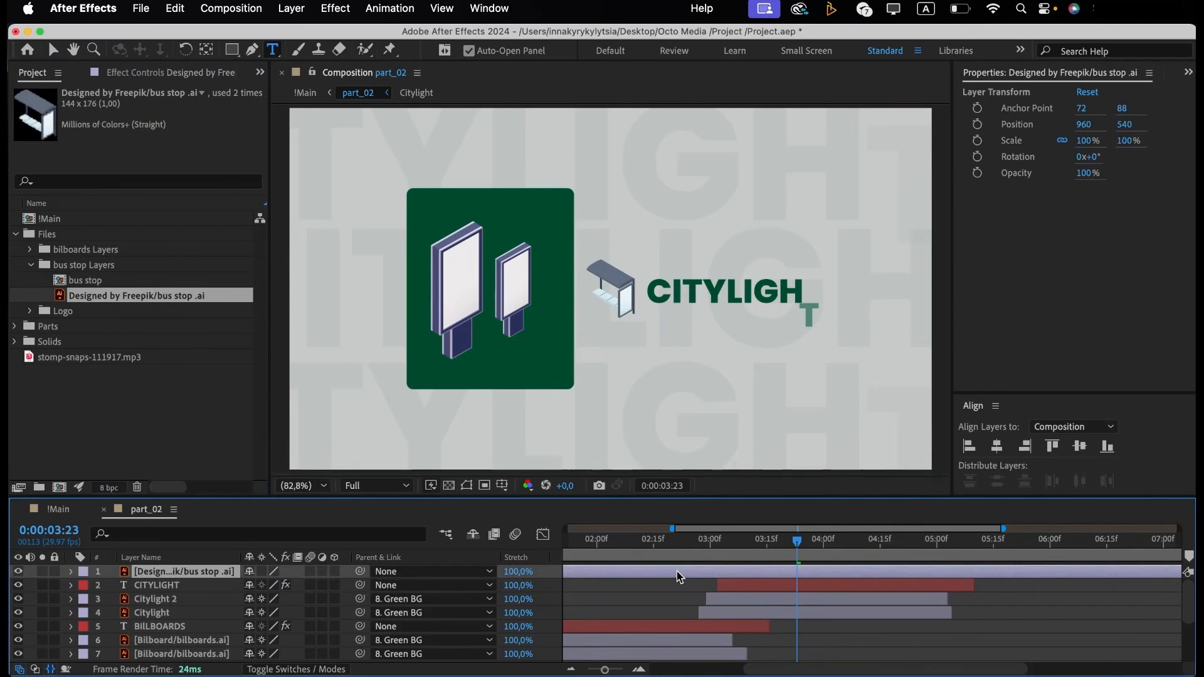
left_click_drag(797, 540, 930, 549)
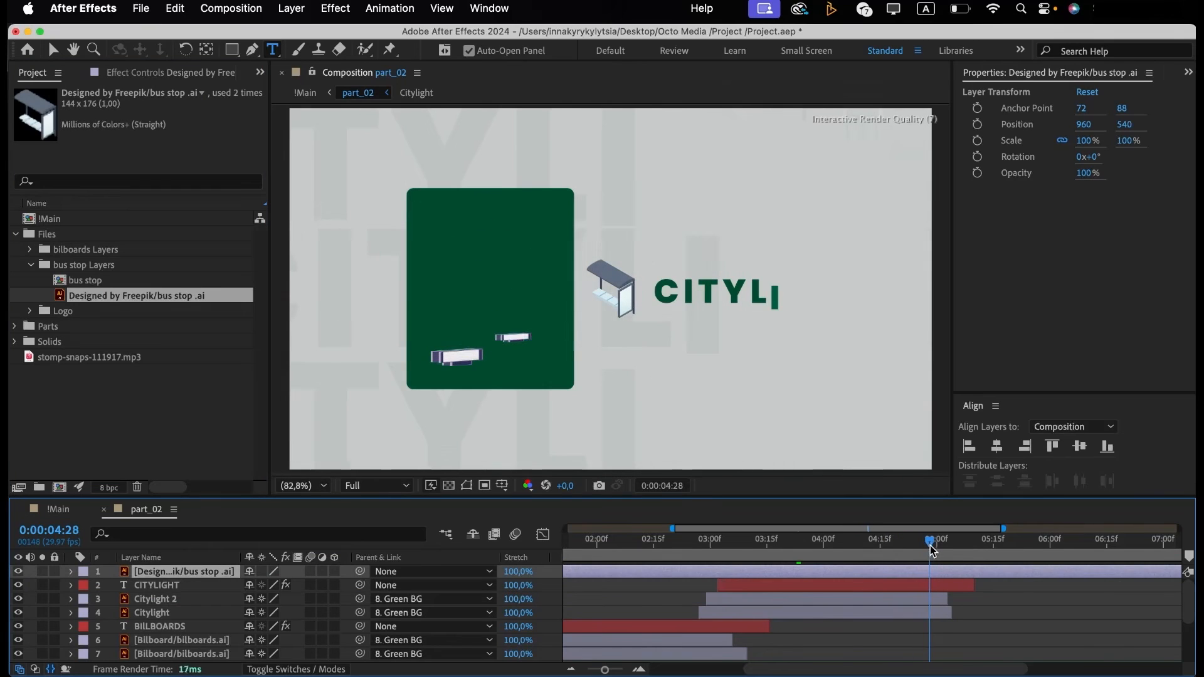
left_click_drag(576, 575, 1129, 569)
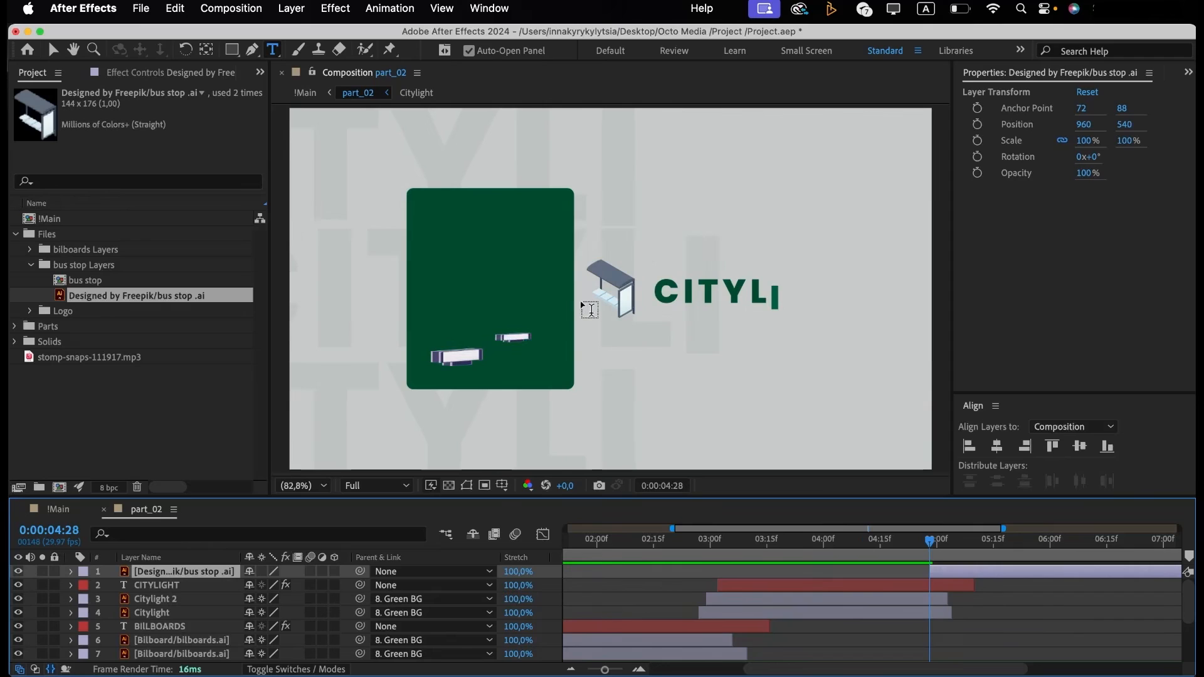
Scale the bus stop layer to 200%.
key("s")
key("v")
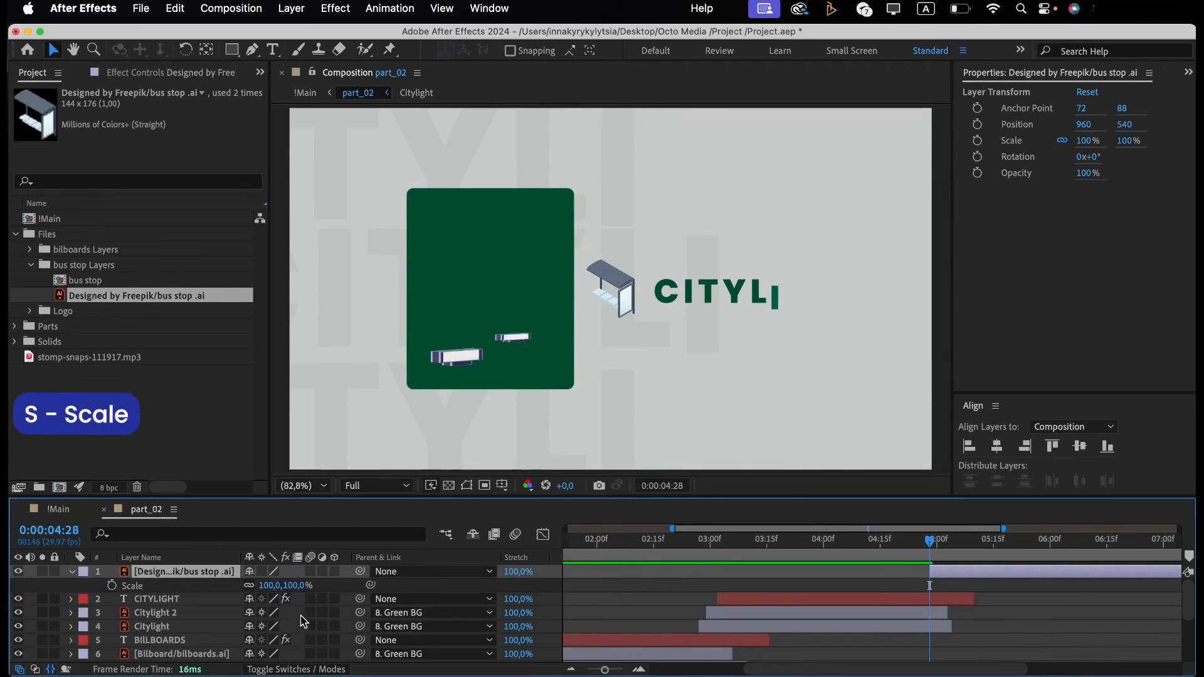
left_click(272, 585)
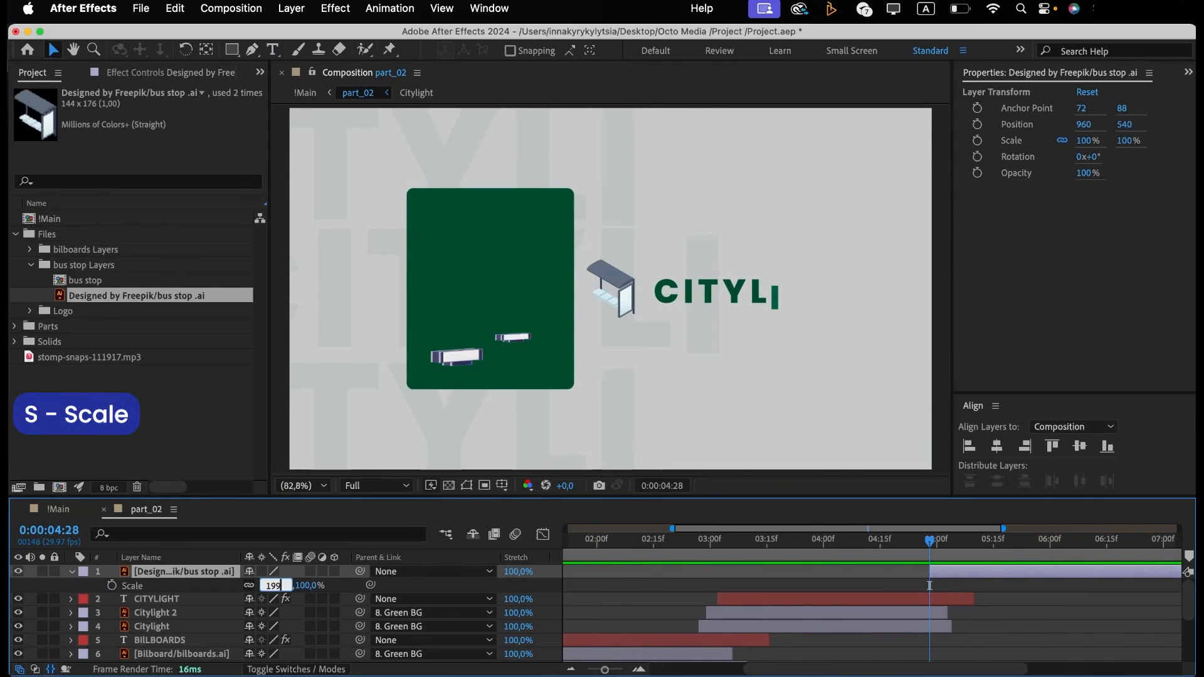
type("200")
key("Return")
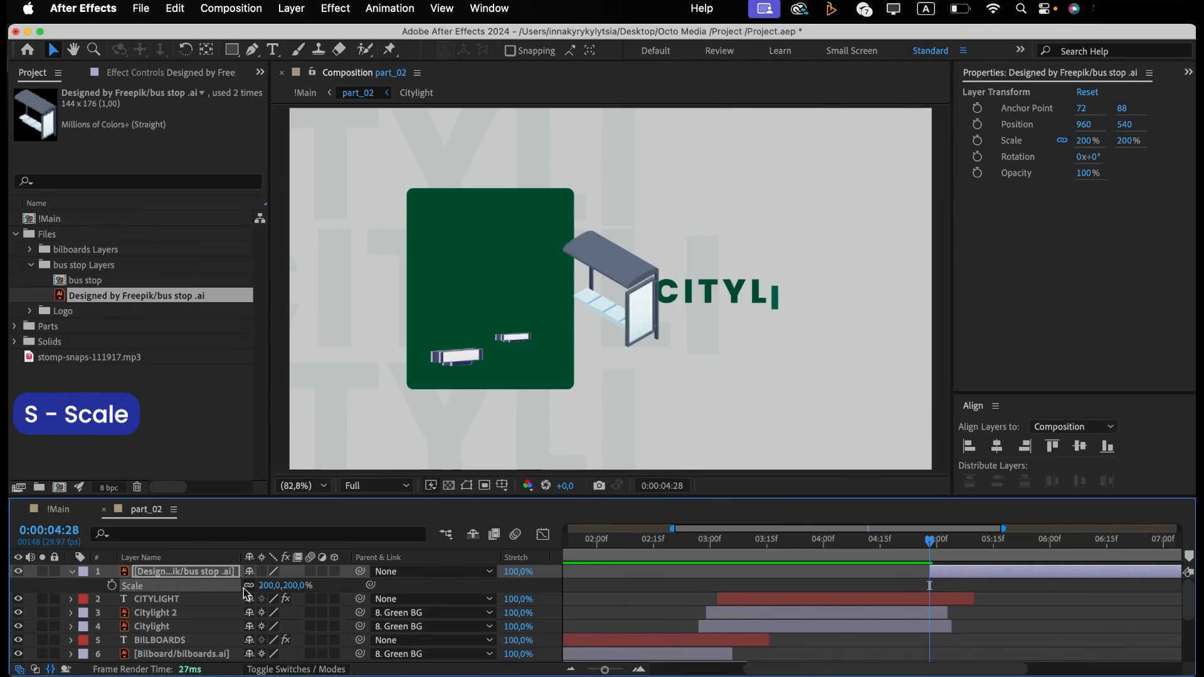
Move the bus stop horizontally onto the green card, to an X position of 600.
left_click(971, 574)
key("shift+Left")
key("shift+Left")
key("shift+Left")
key("shift+Left")
key("shift+Left")
key("shift+Left")
key("shift+Left")
key("shift+Left")
key("shift+Left")
key("shift+Left")
key("shift+Left")
key("shift+Left")
key("shift+Left")
key("shift+Left")
key("shift+Left")
key("shift+Left")
key("shift+Left")
key("shift+Left")
key("shift+Left")
key("shift+Left")
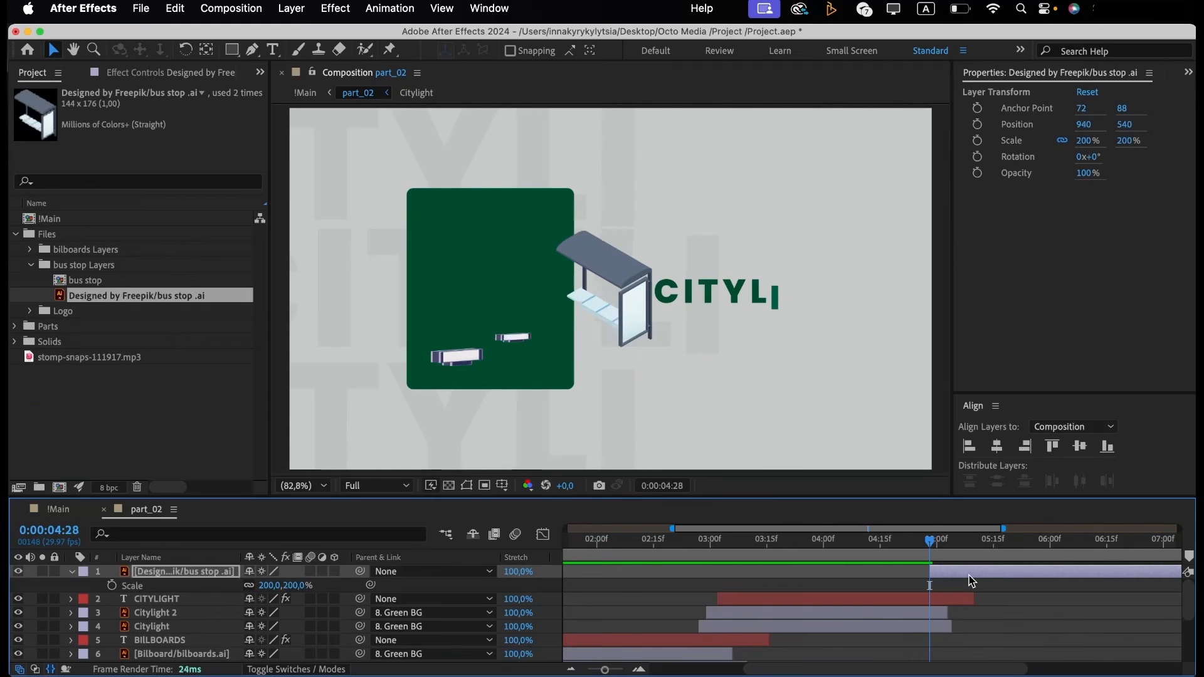
key("shift+Left")
key("shift+Left")
key("shift+Left")
key("shift+Left")
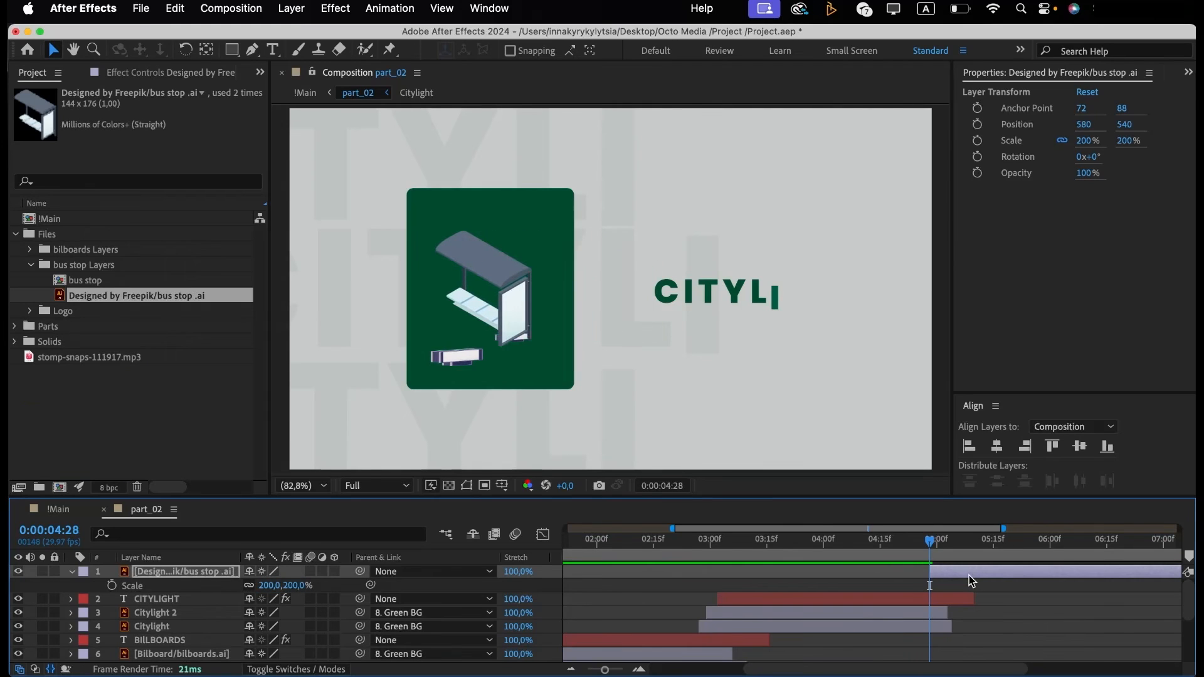
key("shift+Right")
key("shift+Right")
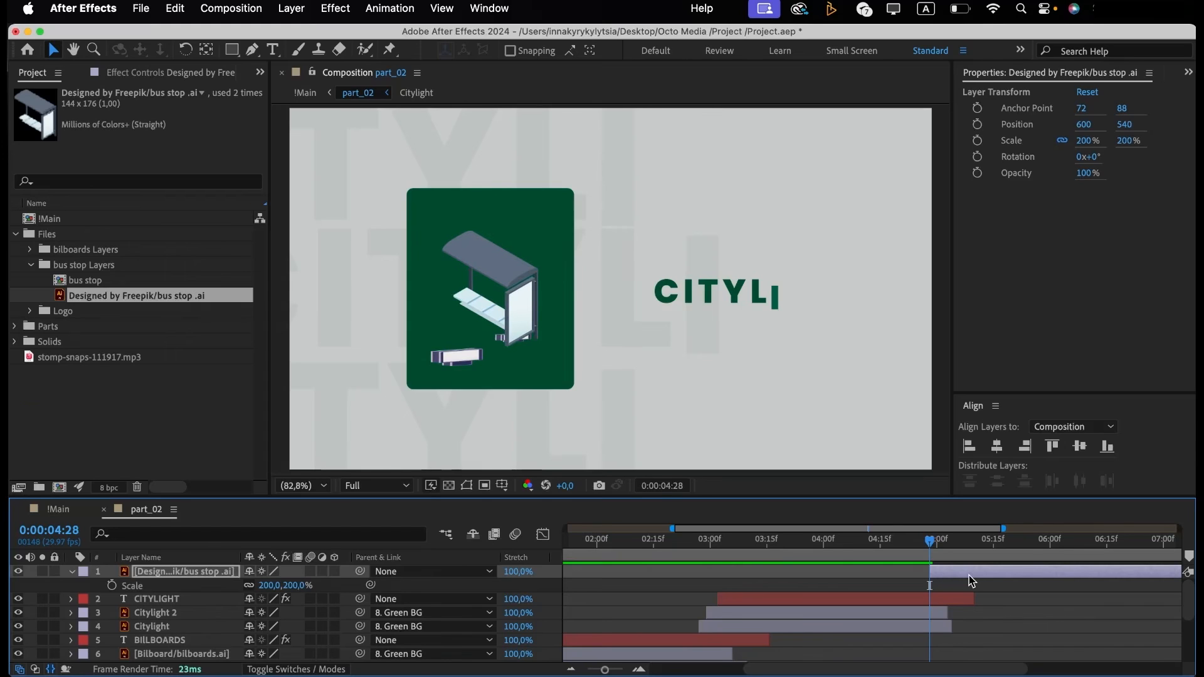
Extend the work area to 10 seconds and move the bus stop's anchor point to just below the illustration.
key("y")
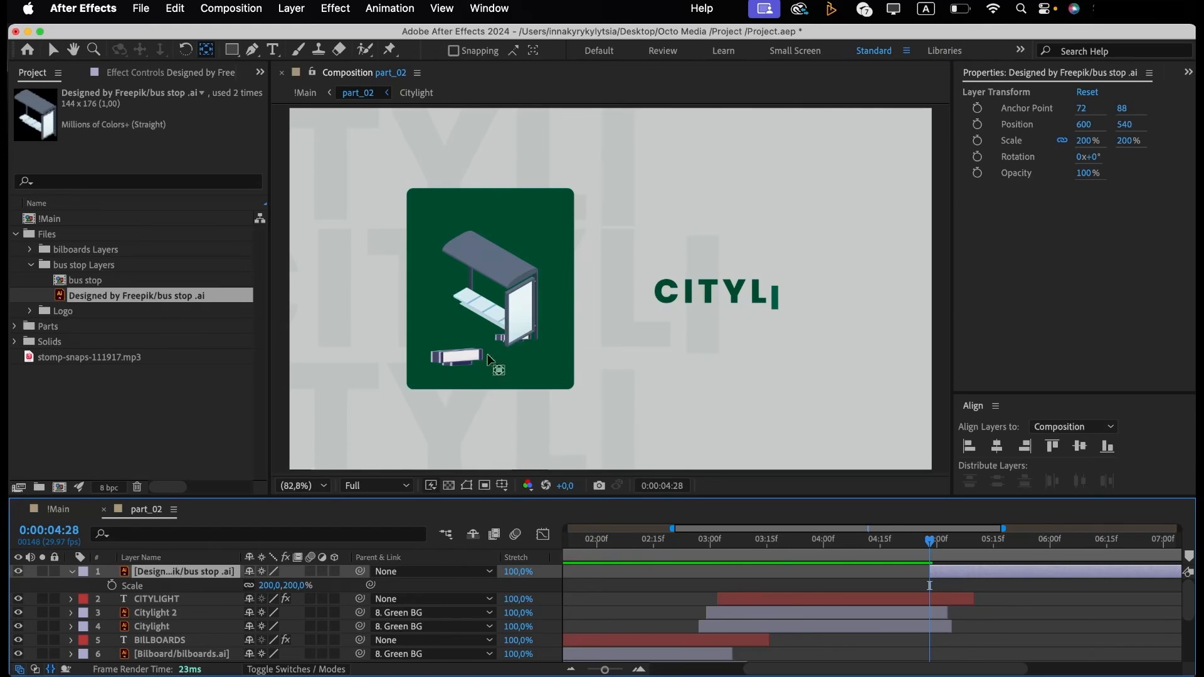
left_click(467, 487)
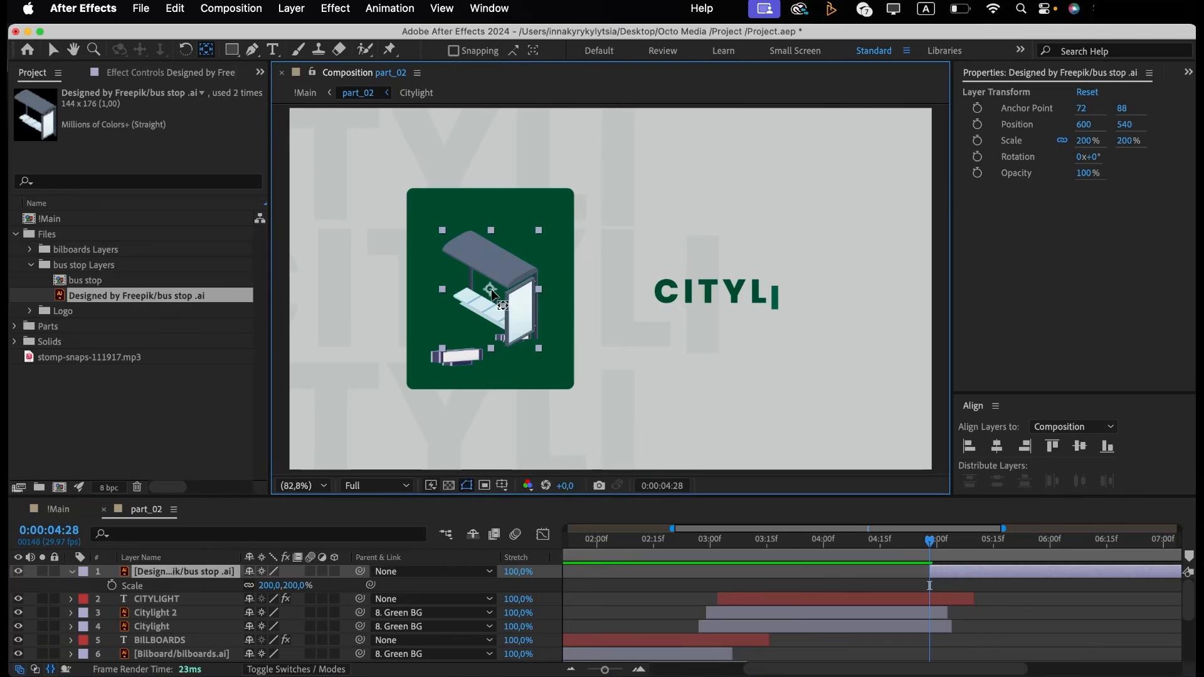
left_click(996, 540)
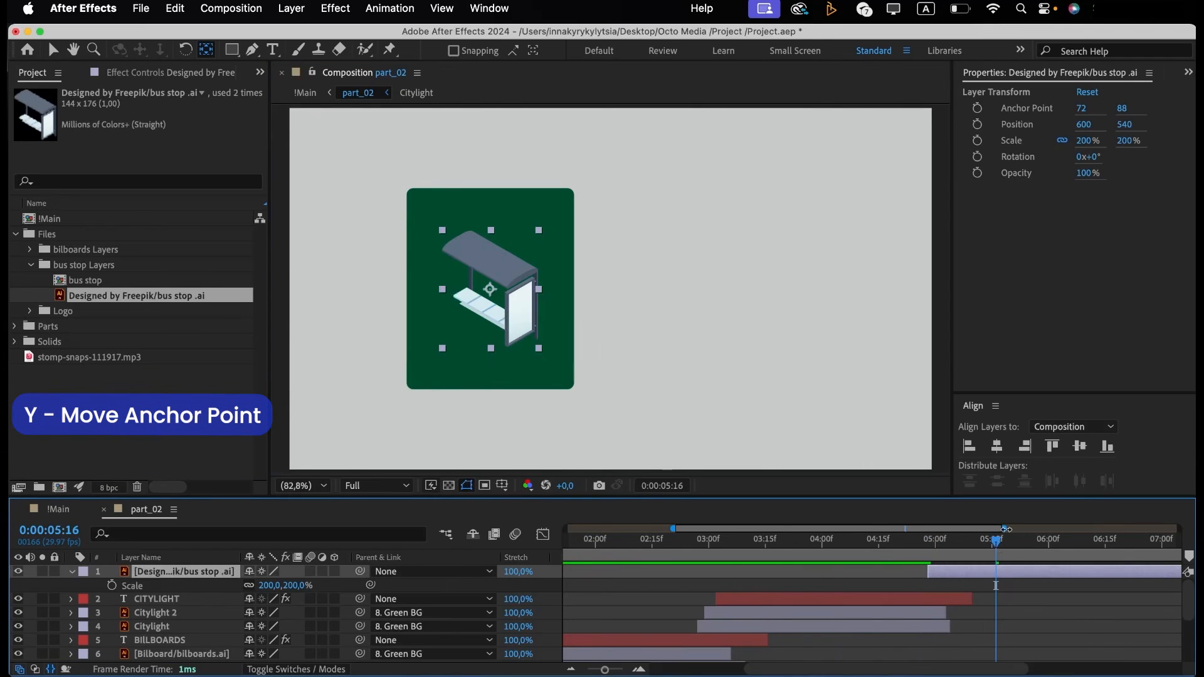
left_click_drag(1005, 530, 1179, 530)
left_click(828, 541)
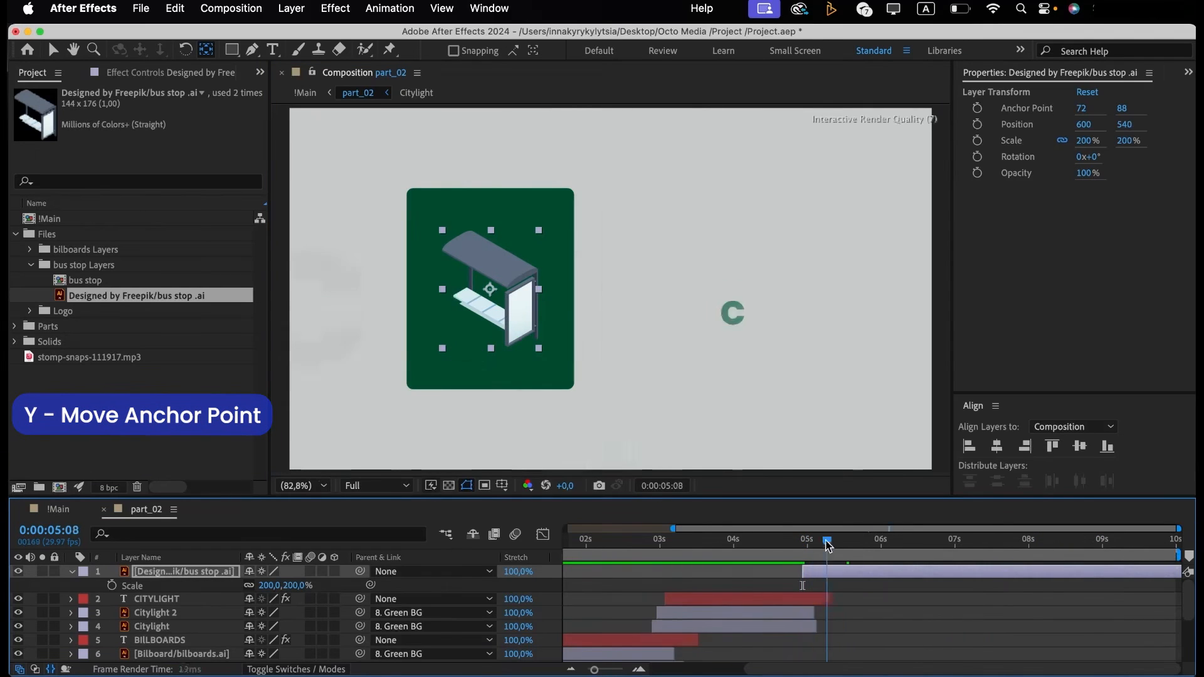
left_click_drag(828, 542, 854, 542)
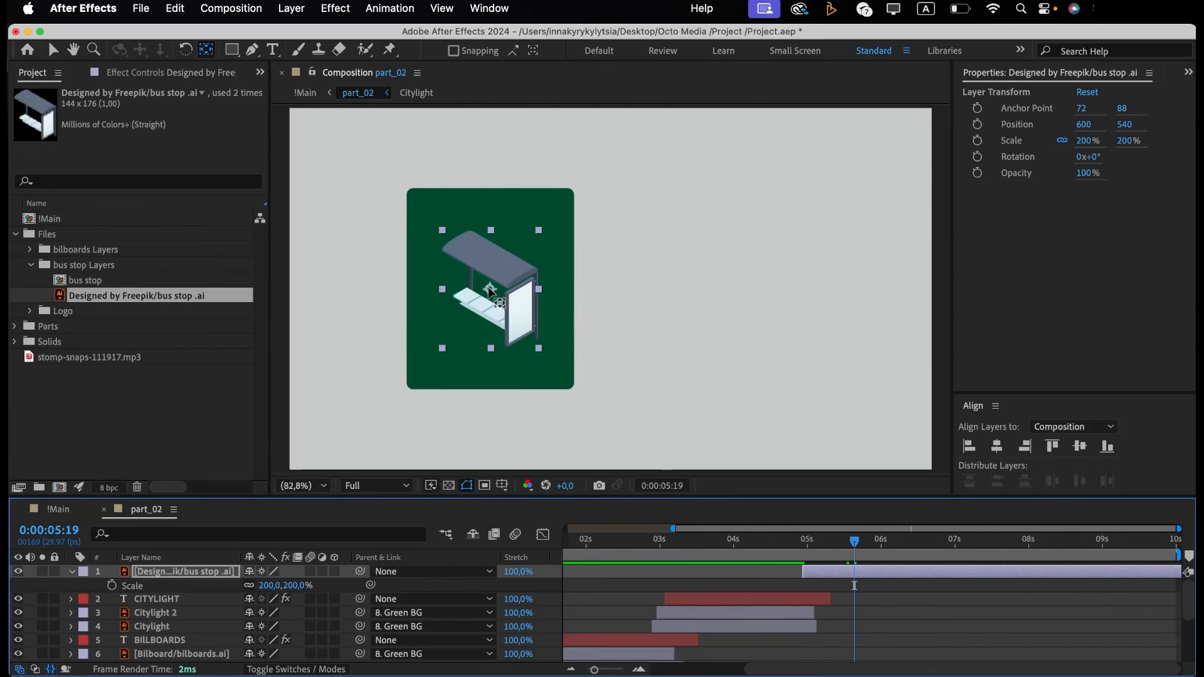
left_click_drag(490, 291, 489, 363)
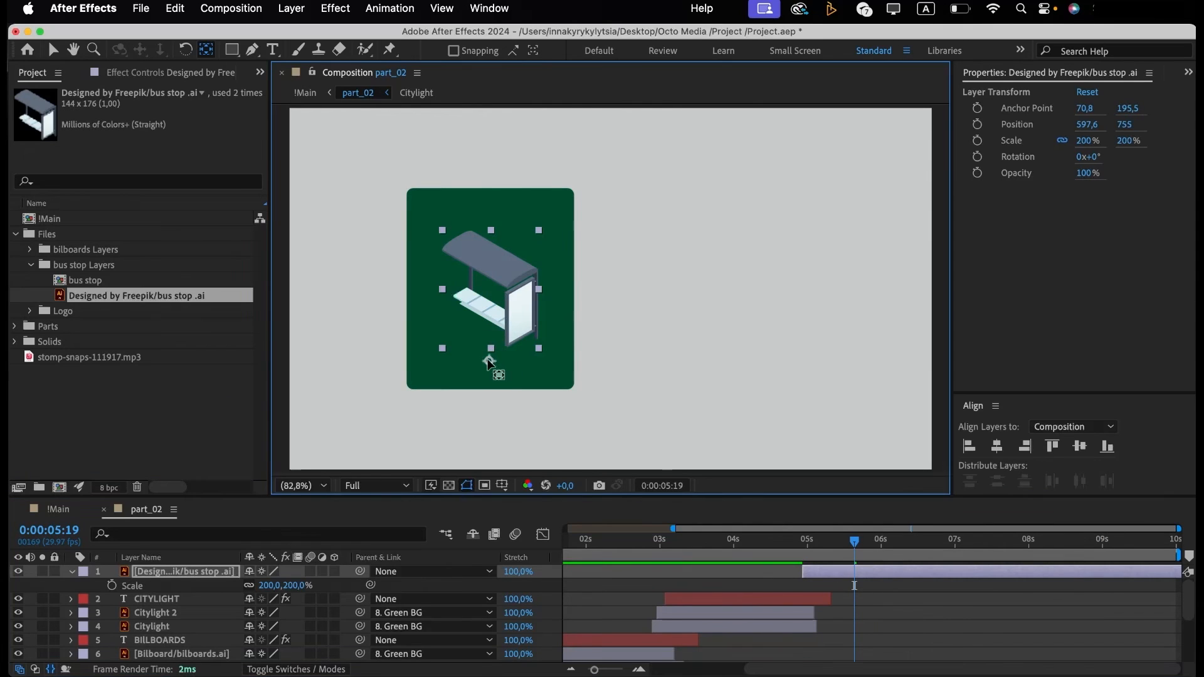
Keyframe the bus stop's vertical scale from 0% at 0:00:04:28 to 200% at 0:00:05:13, independently of its width.
left_click(803, 550)
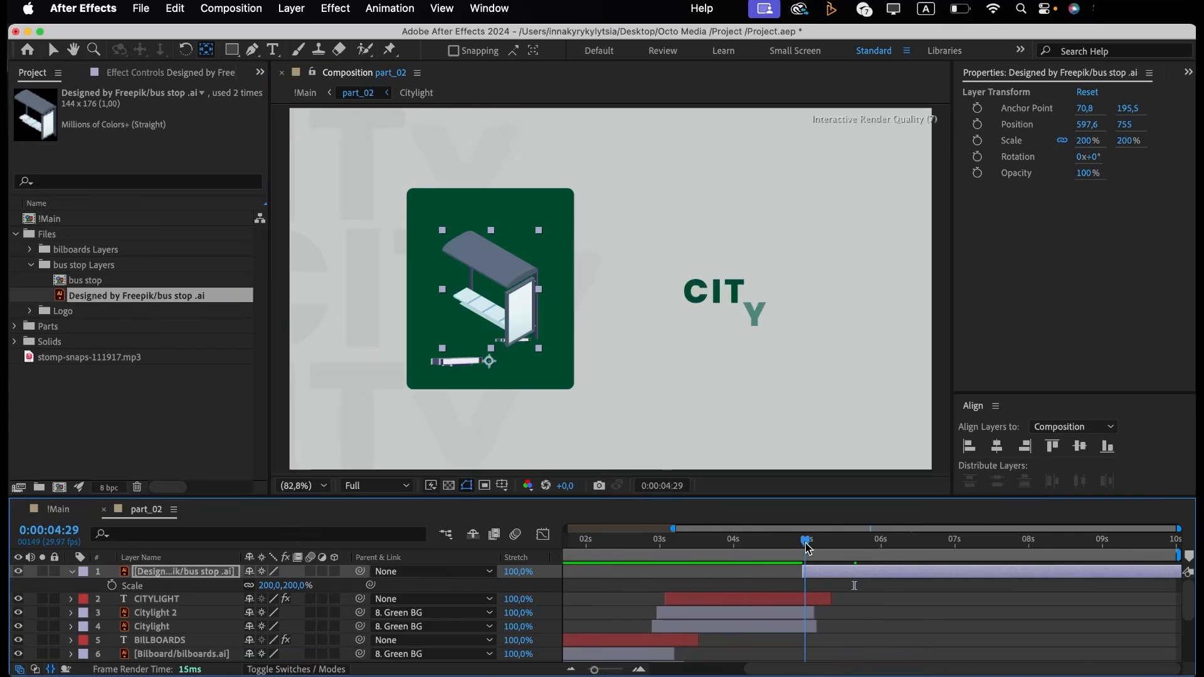
left_click(295, 585)
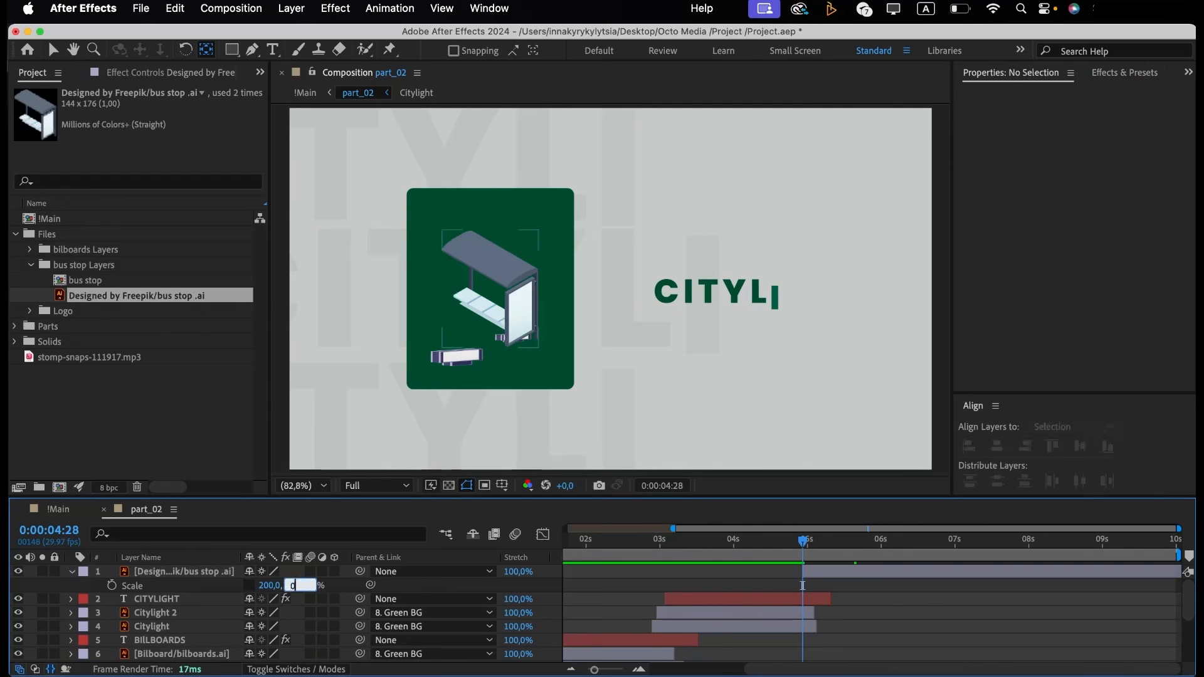
type("0")
key("Return")
left_click(112, 585)
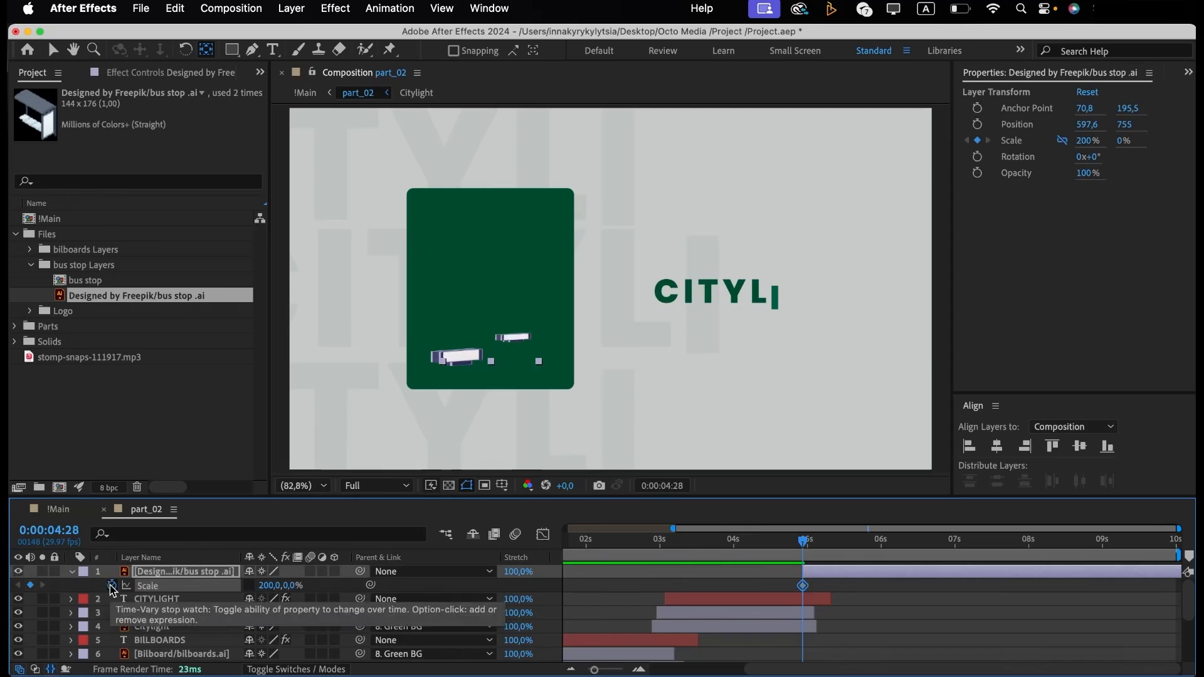
left_click_drag(831, 545, 839, 545)
left_click(292, 585)
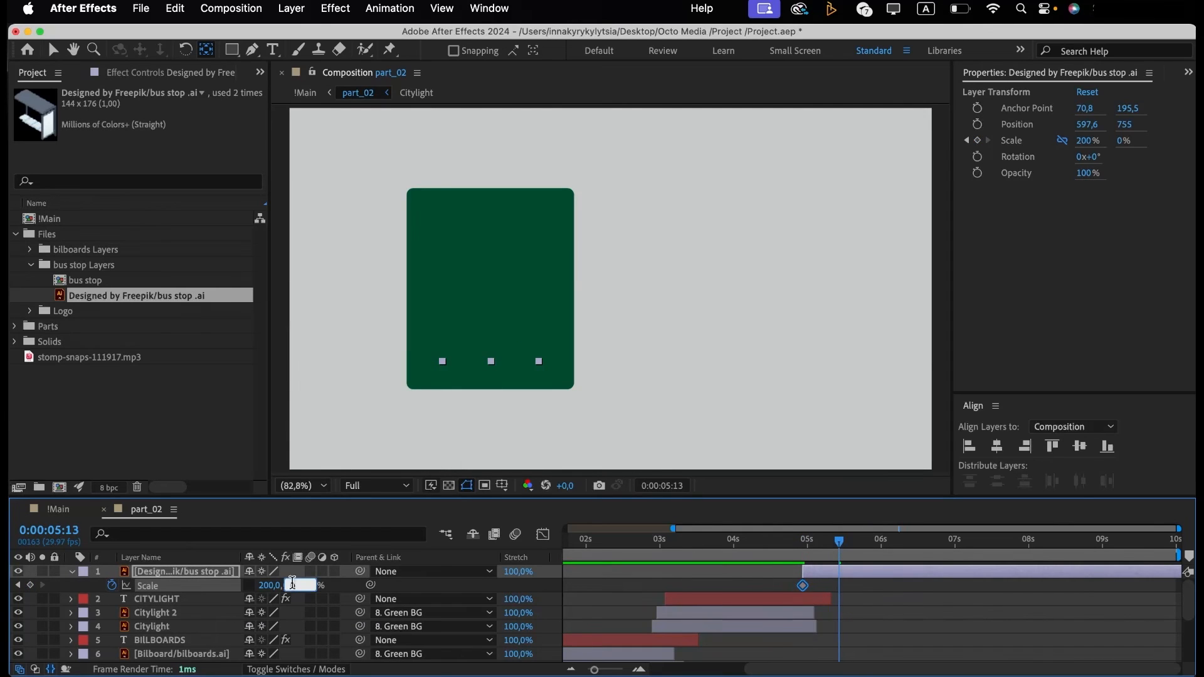
key("Return")
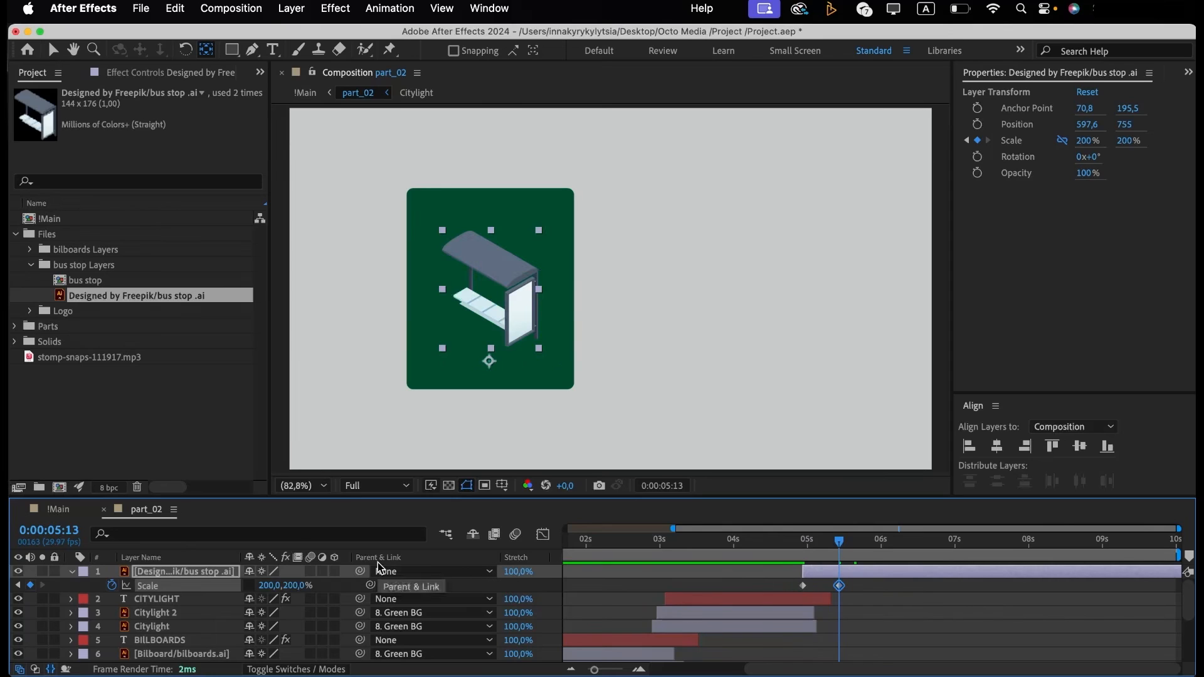
Copy the bus stop's 200% scale keyframe to 0:00:06:23 and its 0% keyframe to 0:00:07:08, and trim the layer's end there.
left_click_drag(910, 549, 936, 549)
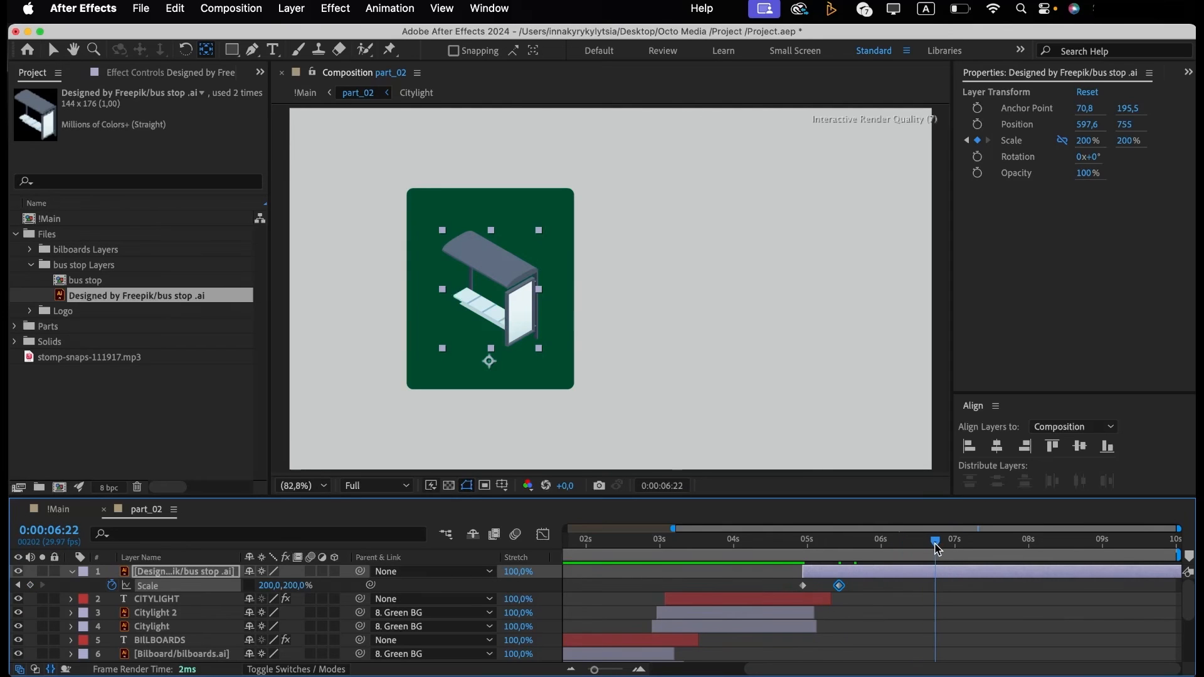
key("super+v")
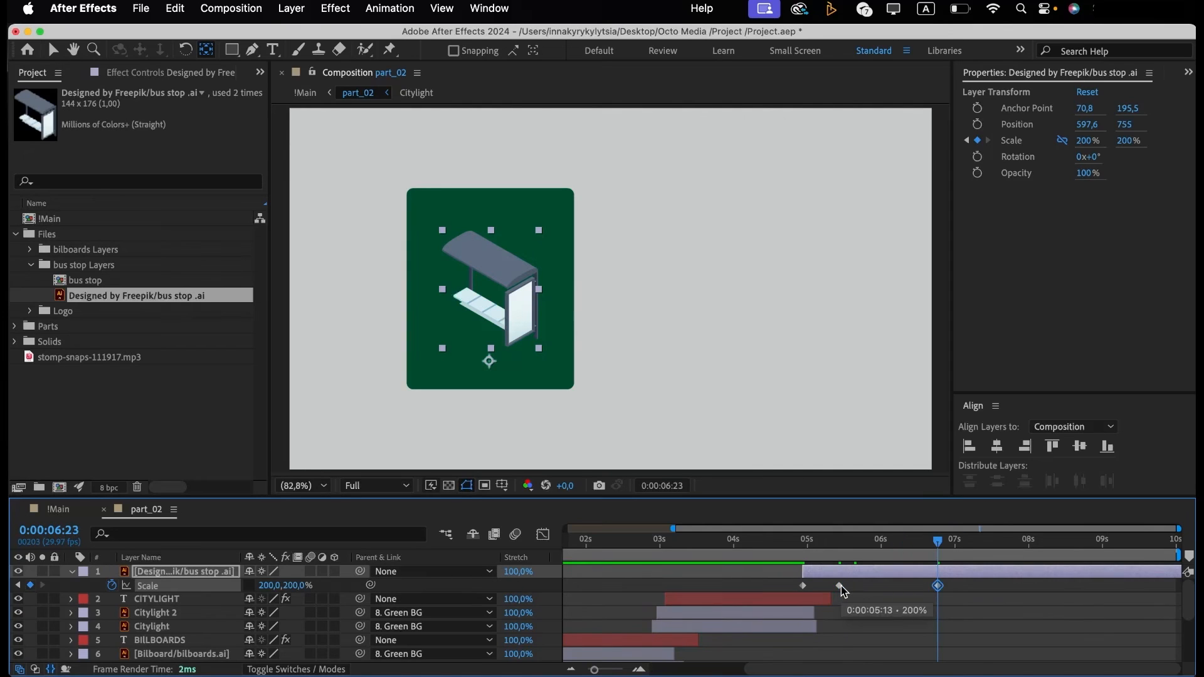
left_click_drag(991, 543, 976, 544)
key("super+c")
key("super+v")
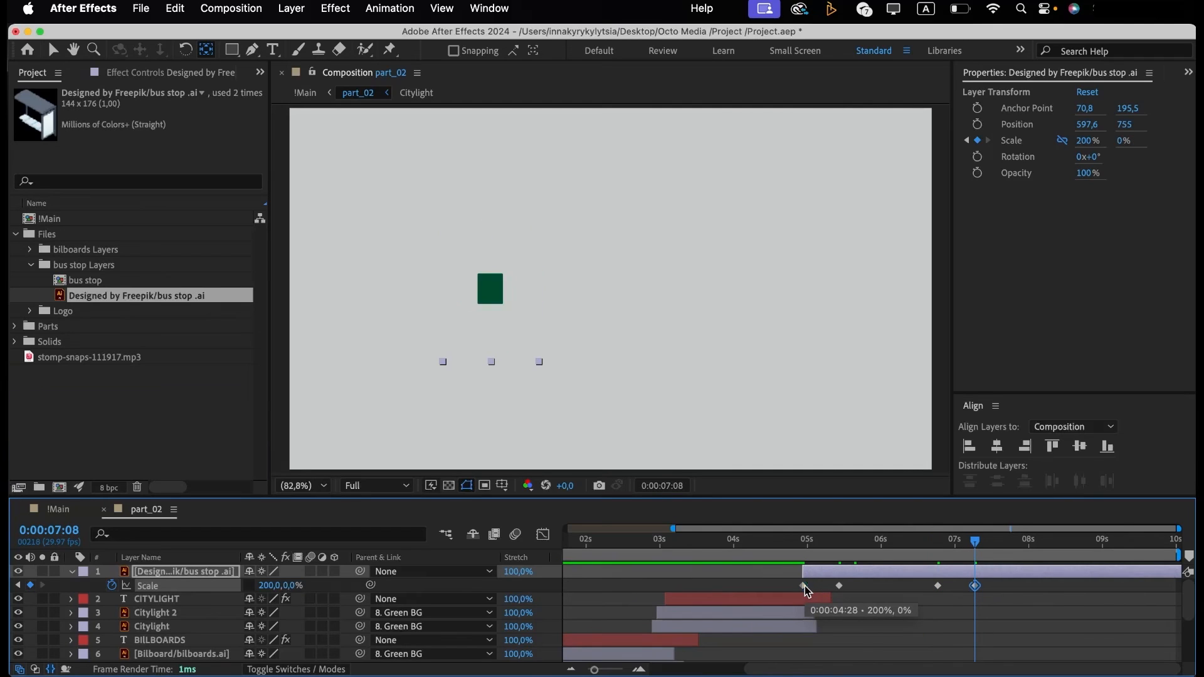
key("alt+bracketright")
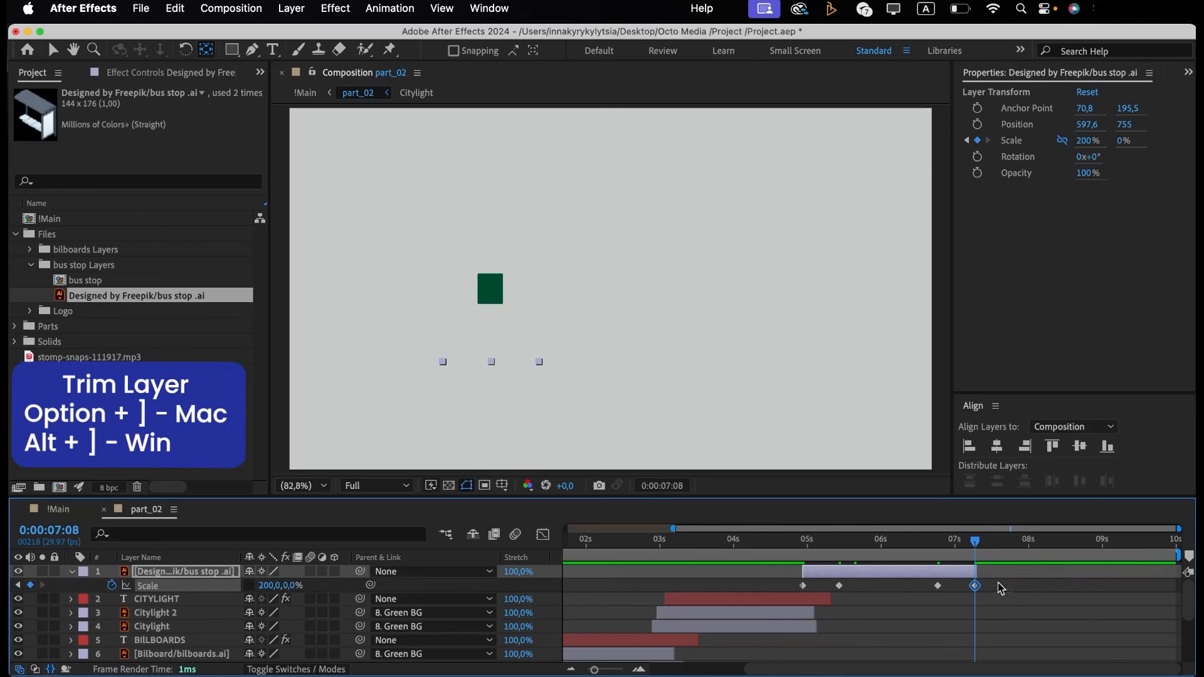
Apply Easy Ease to all four bus stop scale keyframes, reshape their speed curves for the entrance and exit, and preview the animation.
left_click_drag(1002, 588, 792, 578)
key("F9")
left_click(543, 534)
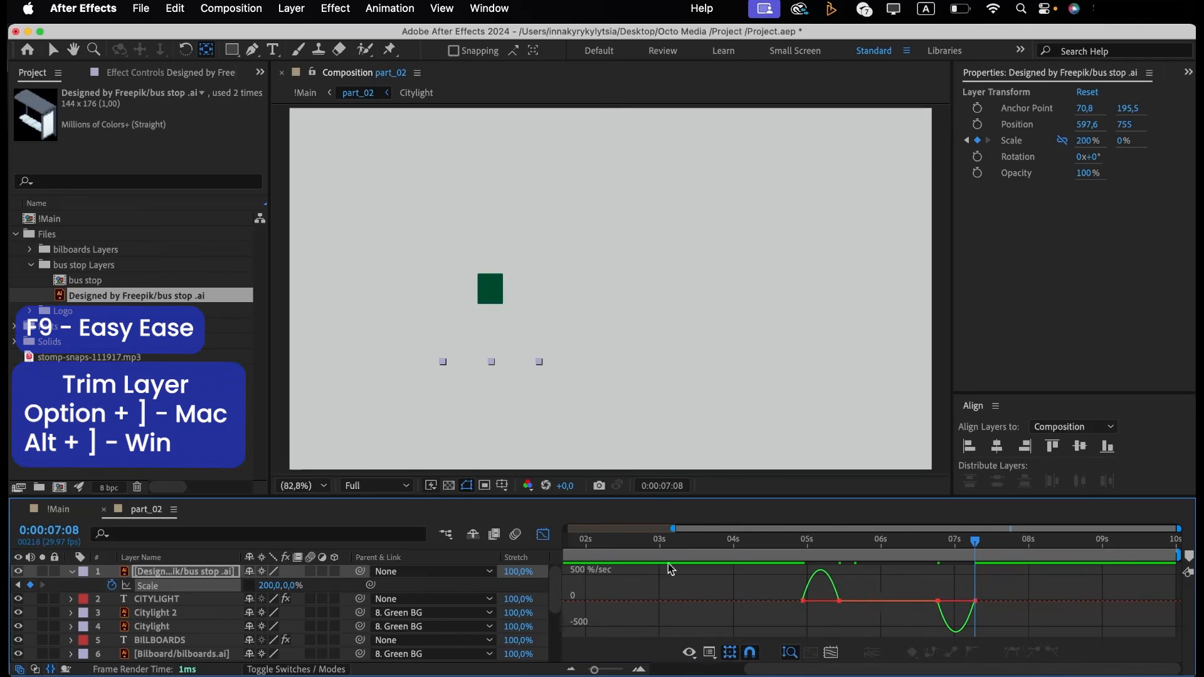
mouse_move(834, 608)
left_mouse_down()
mouse_move(823, 603)
mouse_move(809, 620)
mouse_move(816, 610)
left_mouse_up()
left_click_drag(982, 610, 954, 616)
left_click(930, 600)
left_click(542, 534)
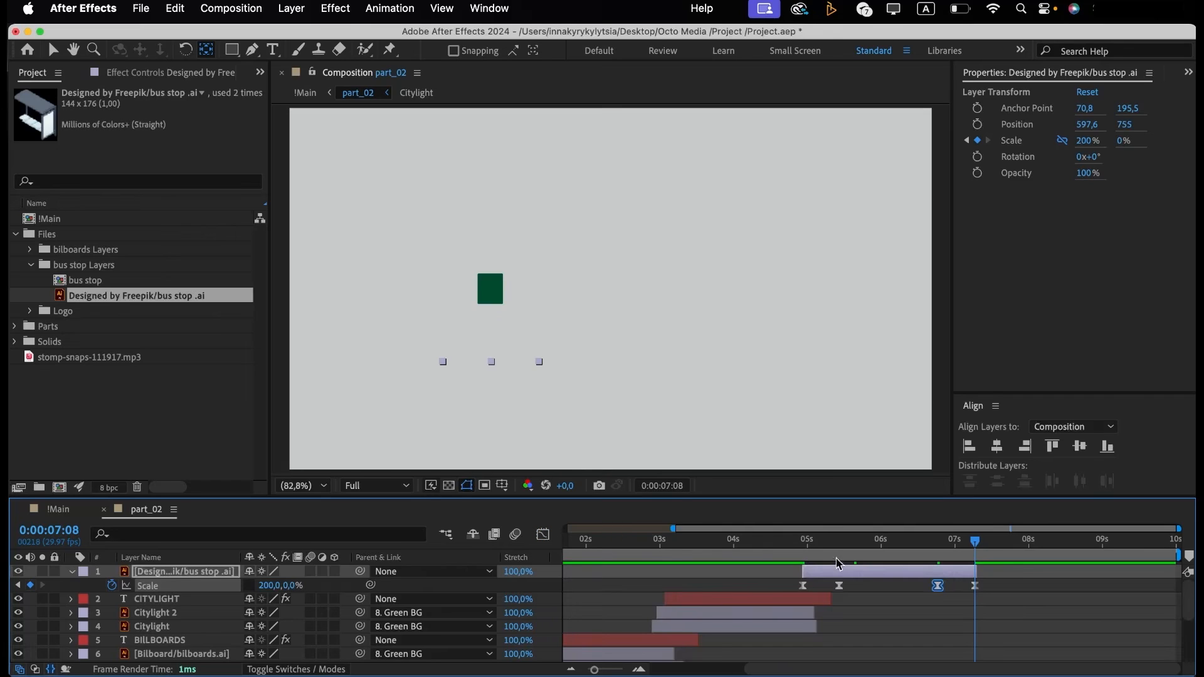
left_click(800, 543)
key("space")
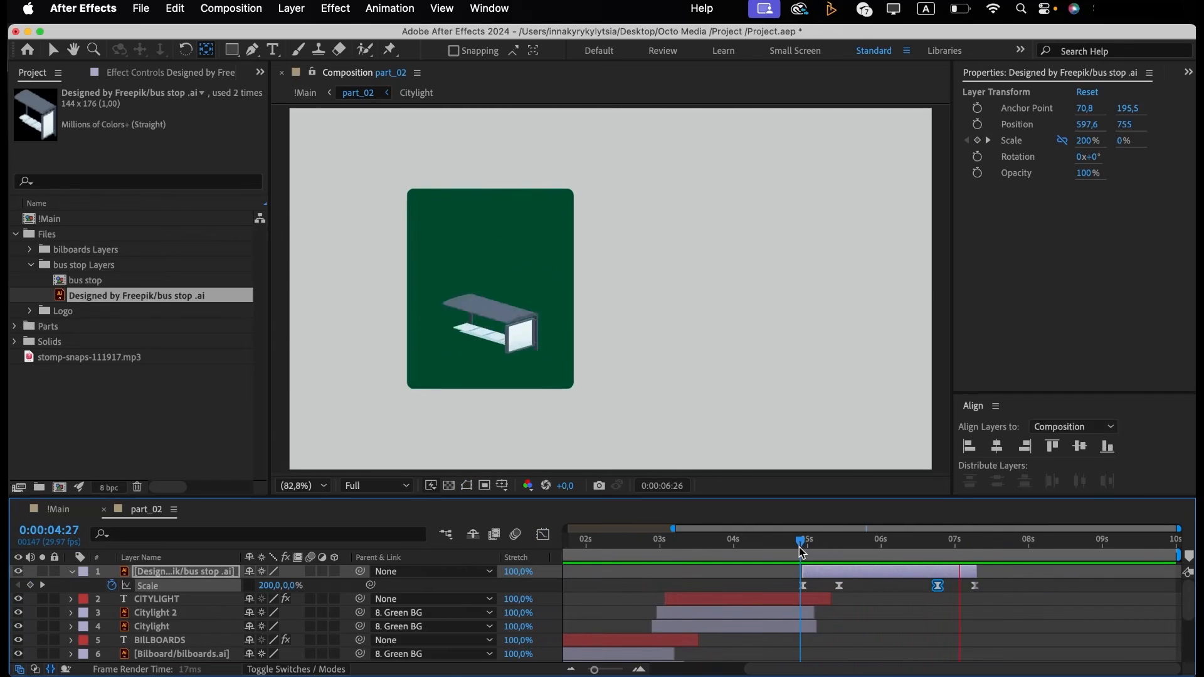
key("space")
Parent the bus stop layer to the green card's shape layer and check it at 0:00:06:06.
left_click(849, 543)
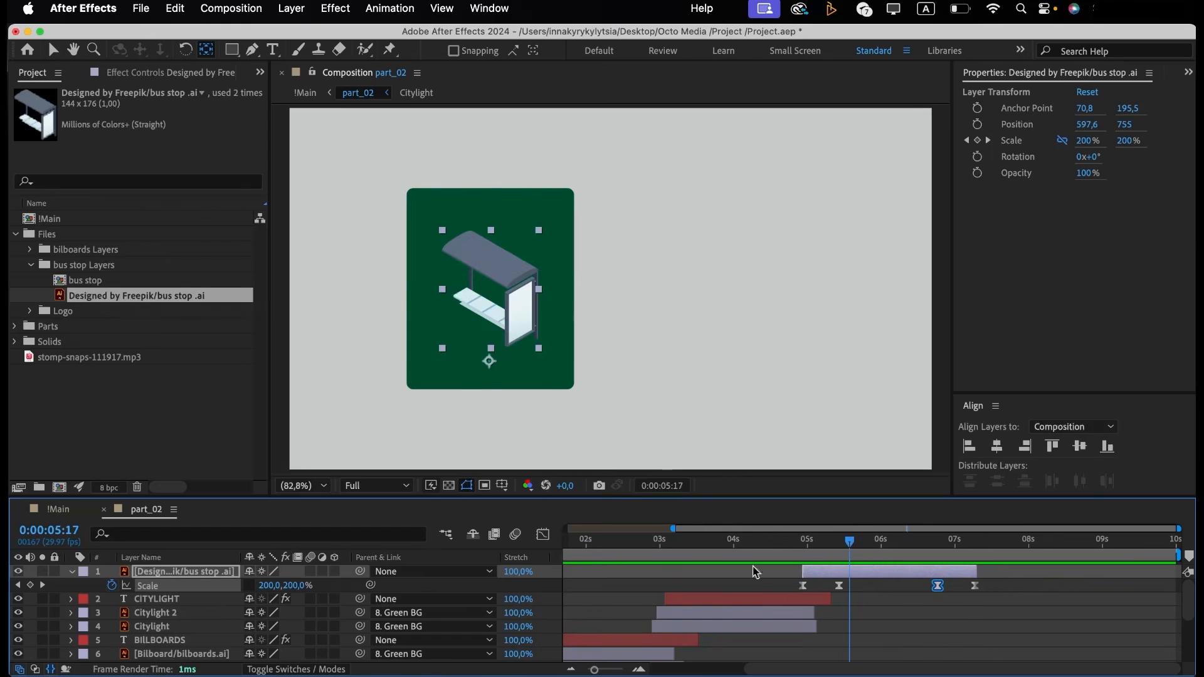
left_click(486, 349)
left_click(405, 572)
left_click(414, 661)
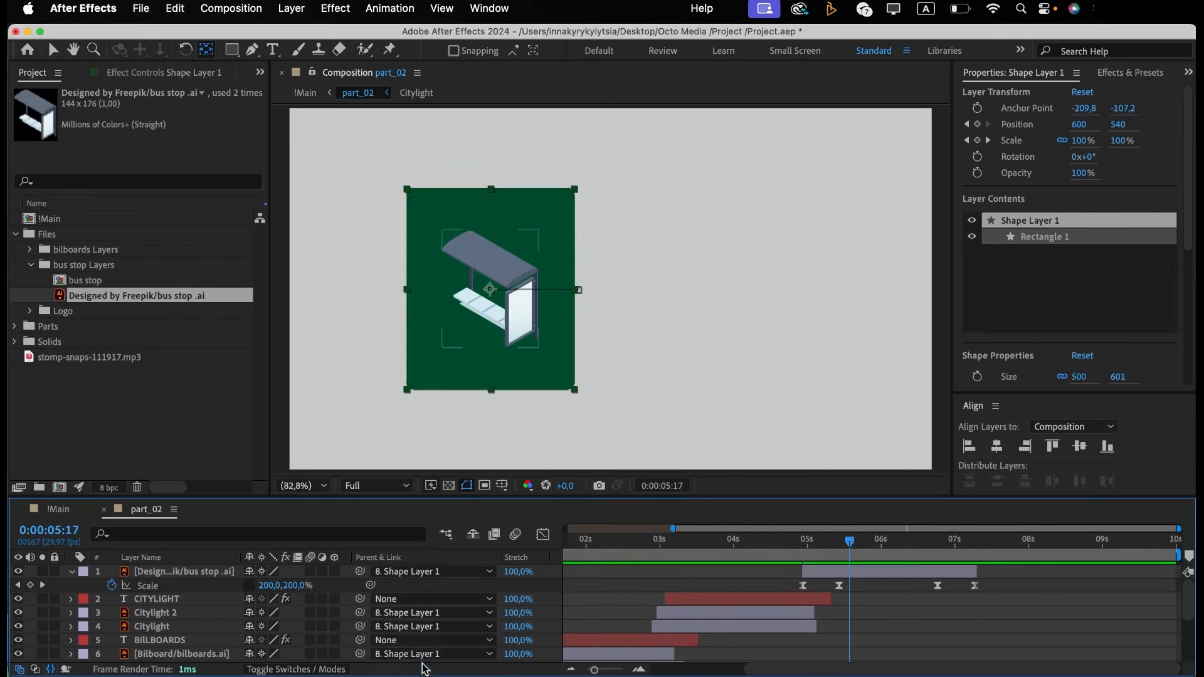
left_click(823, 544)
left_click_drag(823, 544, 895, 545)
left_click(874, 597)
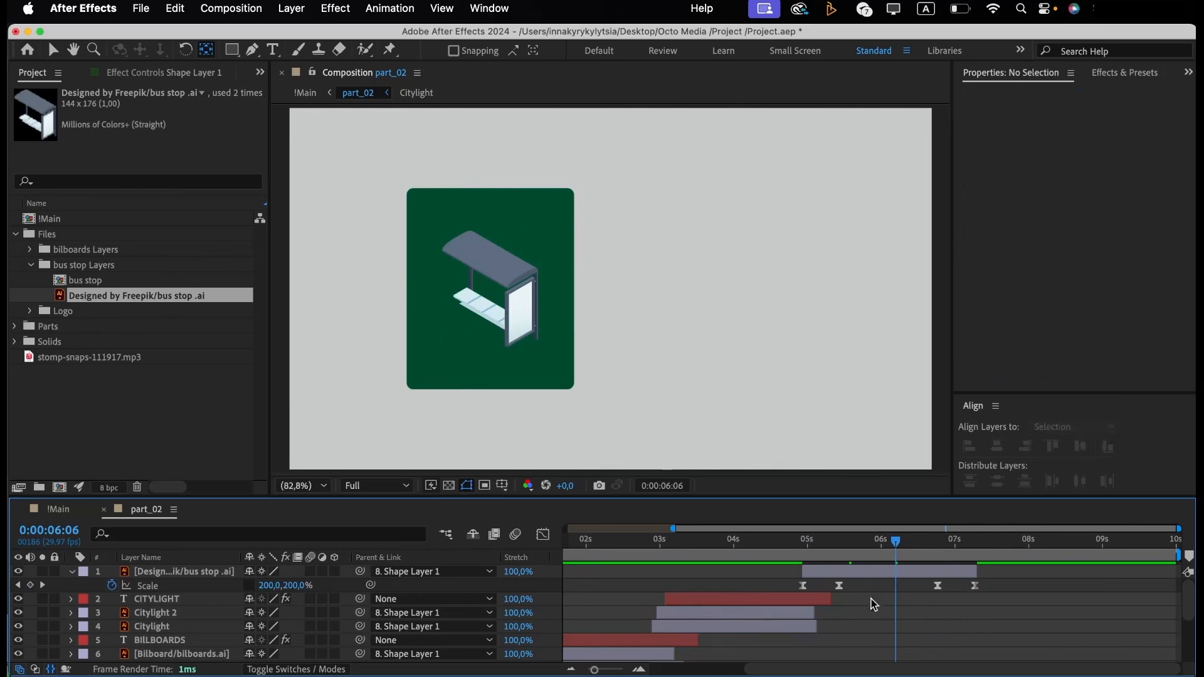
Duplicate the CITYLIGHT title, place the copy above the bus stop layer, and start it with the bus stop at 0:00:04:28.
left_click(721, 603)
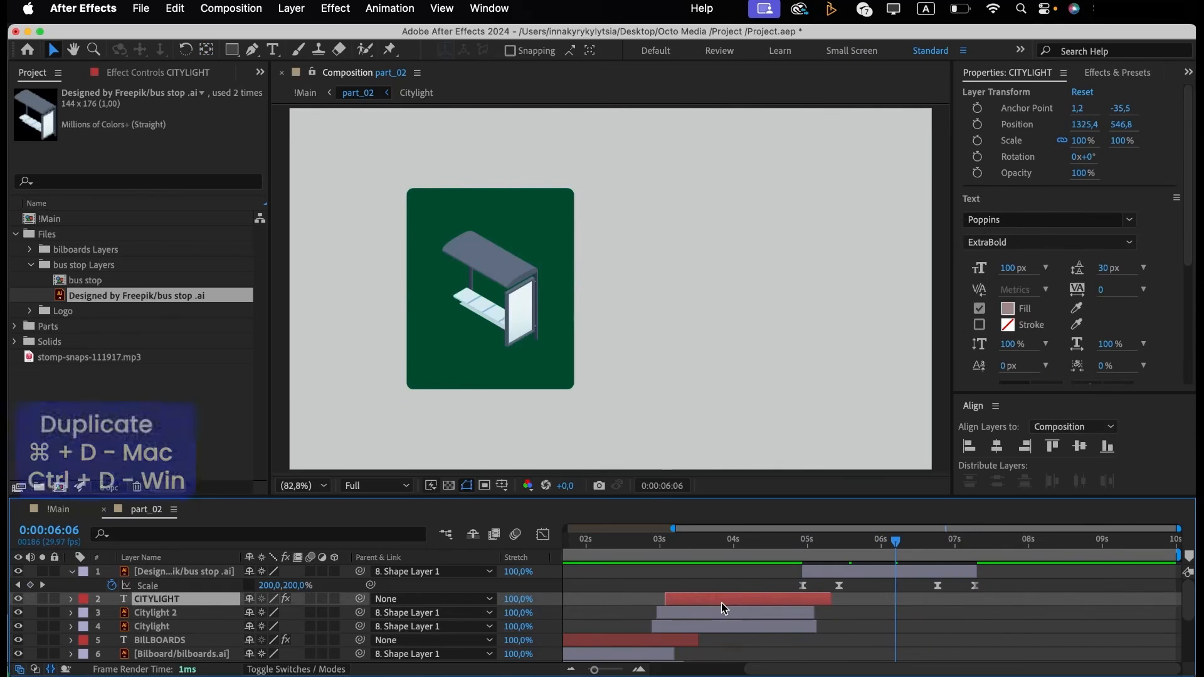
key("super+d")
left_click_drag(181, 600, 180, 573)
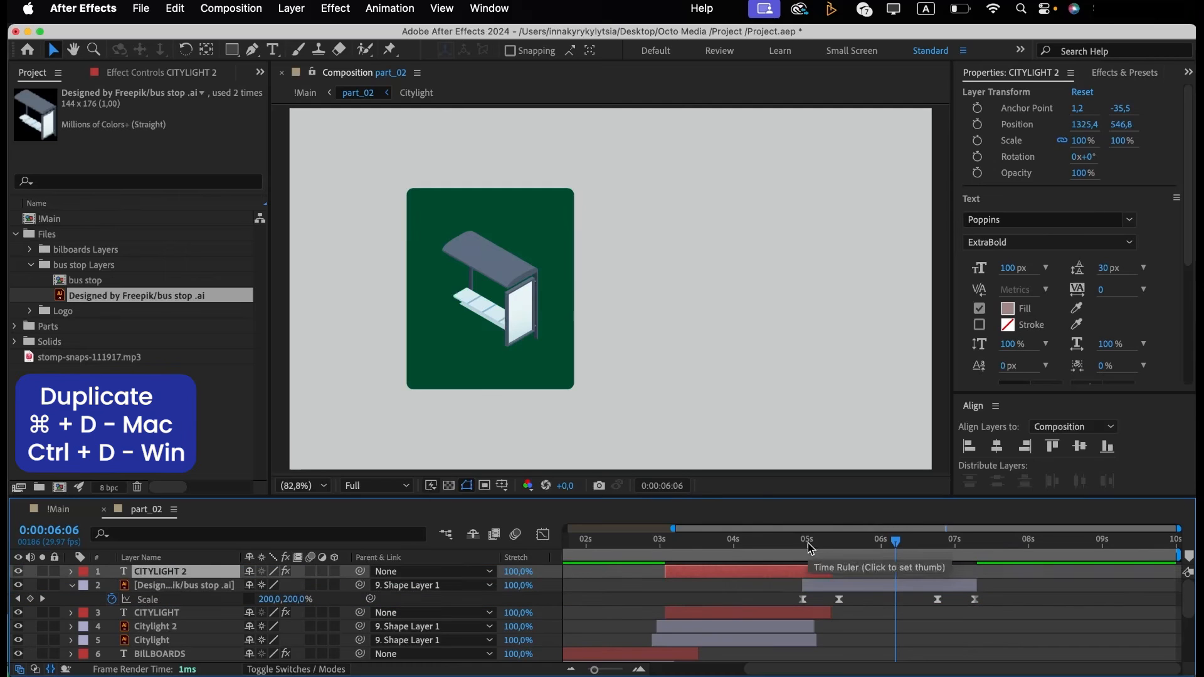
left_click_drag(692, 574, 827, 574)
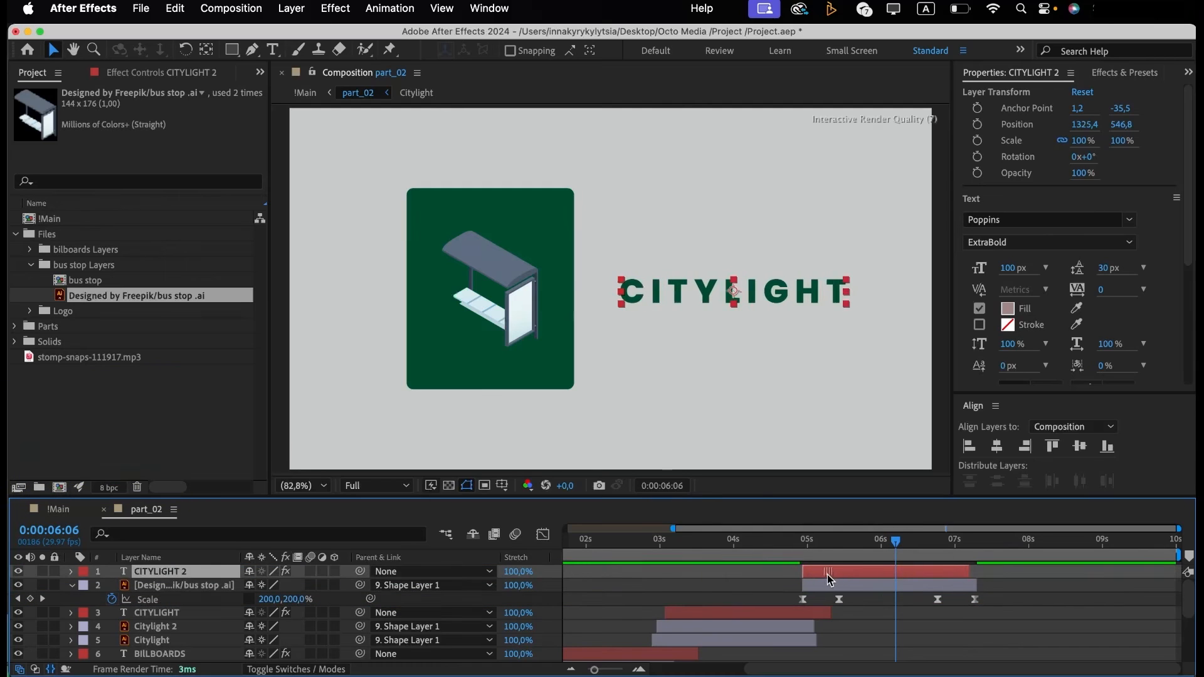
Change the duplicated title's text to BUS SHELTERS.
double_click(860, 572)
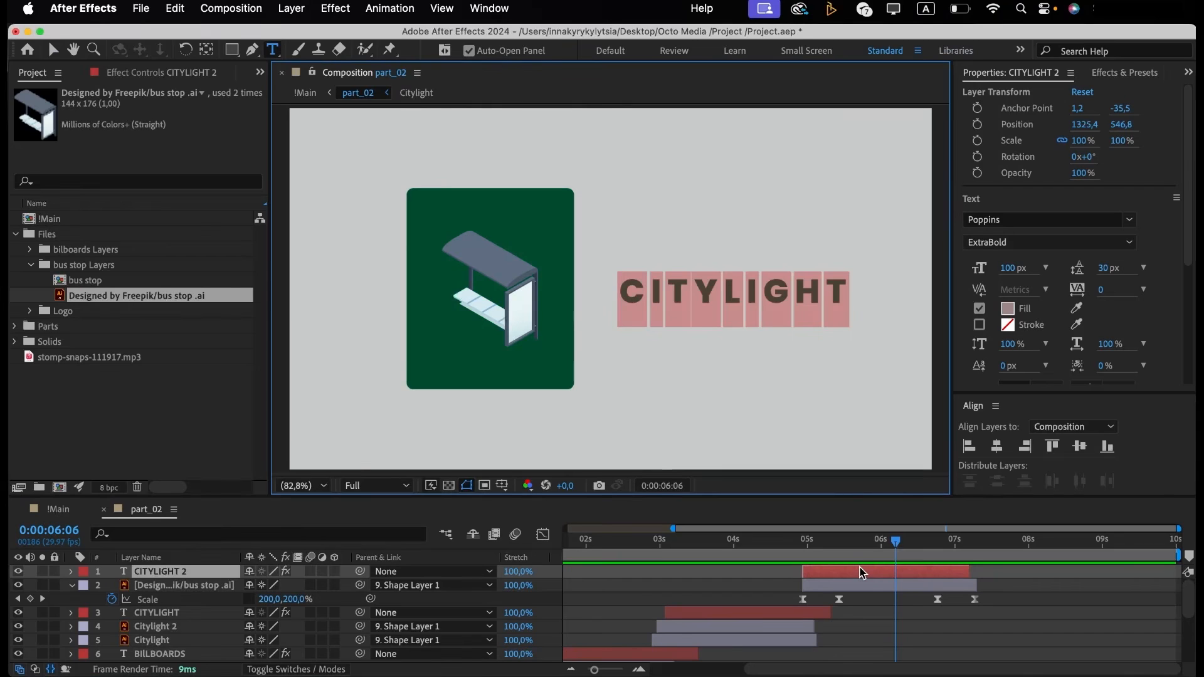
type("BUS SHELTERS")
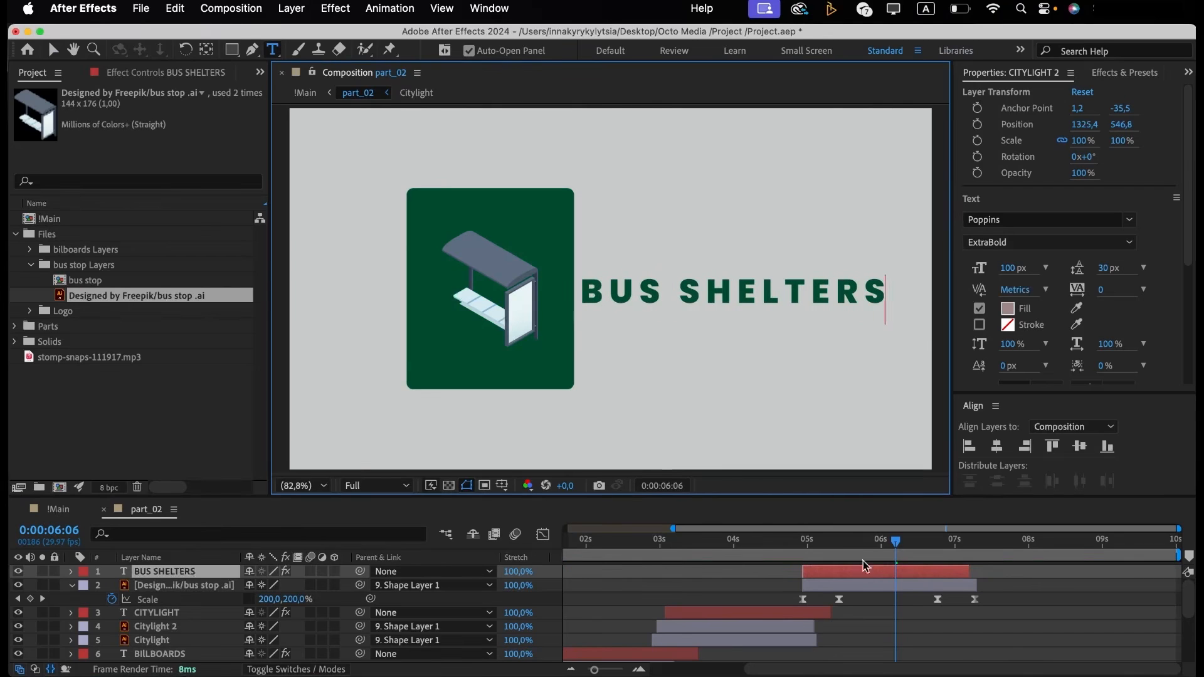
left_click(840, 574)
key("Caps_Lock")
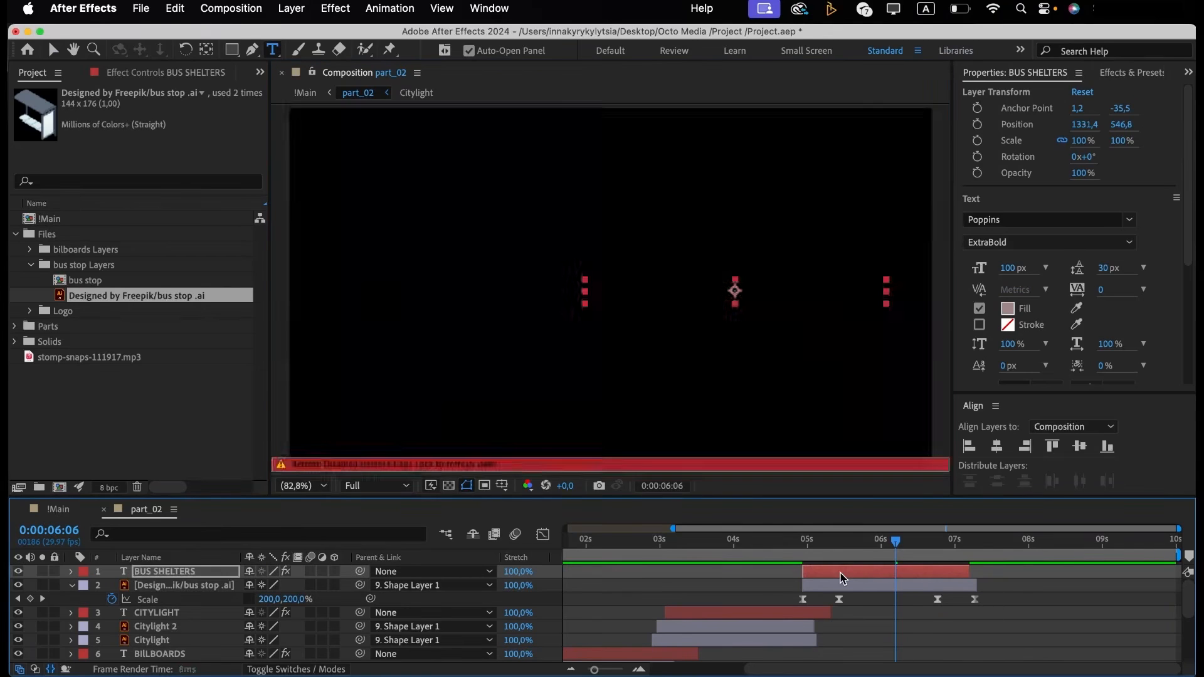
key("Caps_Lock")
Nudge the BUS SHELTERS title right to an X position of 1365.4 and preview it from 0:00:04:28.
key("Right")
key("Right")
key("Right")
key("Right")
key("Right")
key("Right")
key("Right")
key("Right")
key("Right")
key("Right")
key("Right")
key("Right")
key("Right")
key("Right")
key("Right")
key("Right")
key("Right")
key("Right")
key("Right")
key("Right")
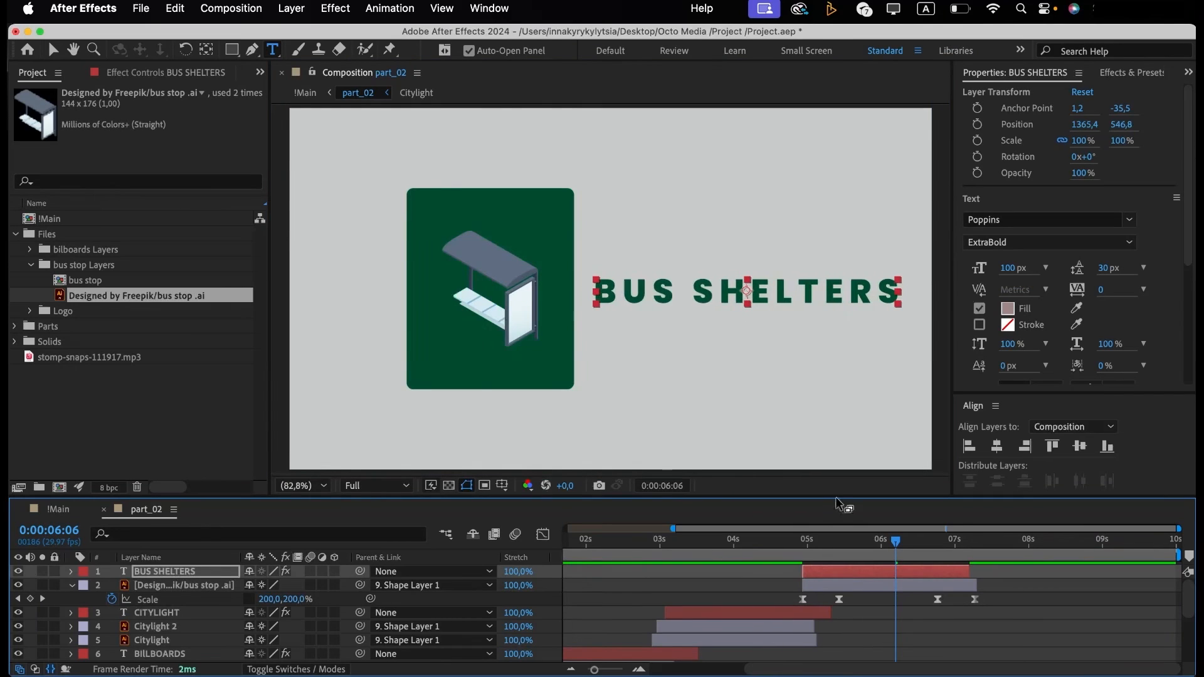
left_click(804, 541)
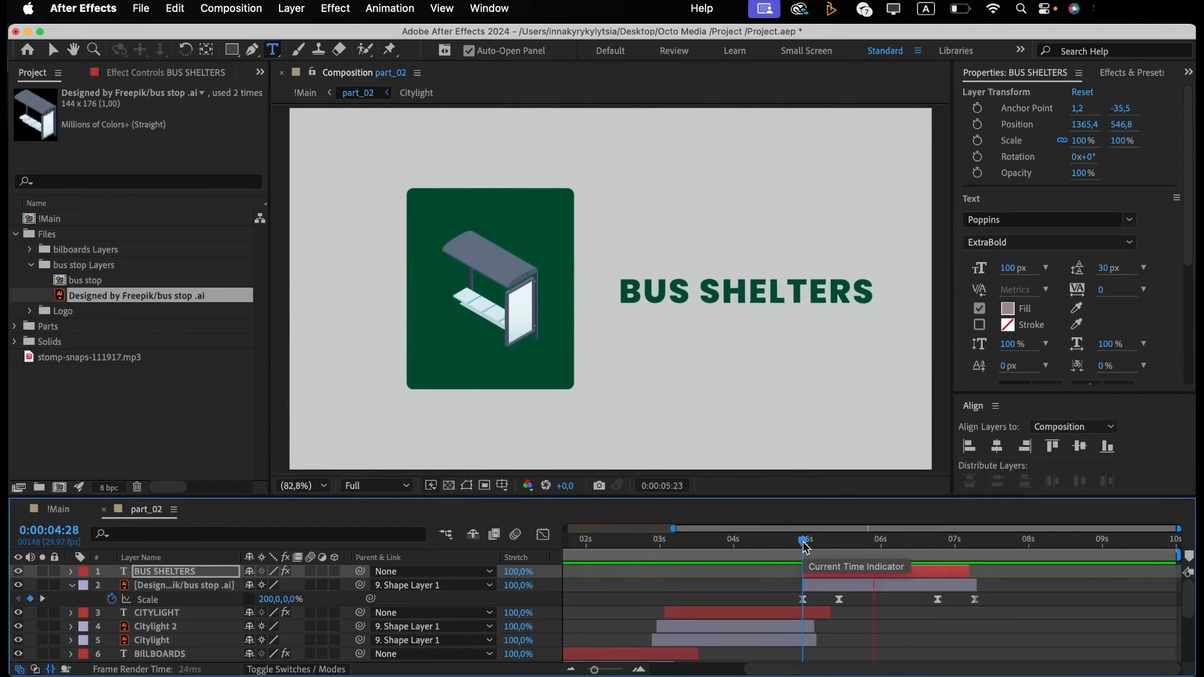
key("space")
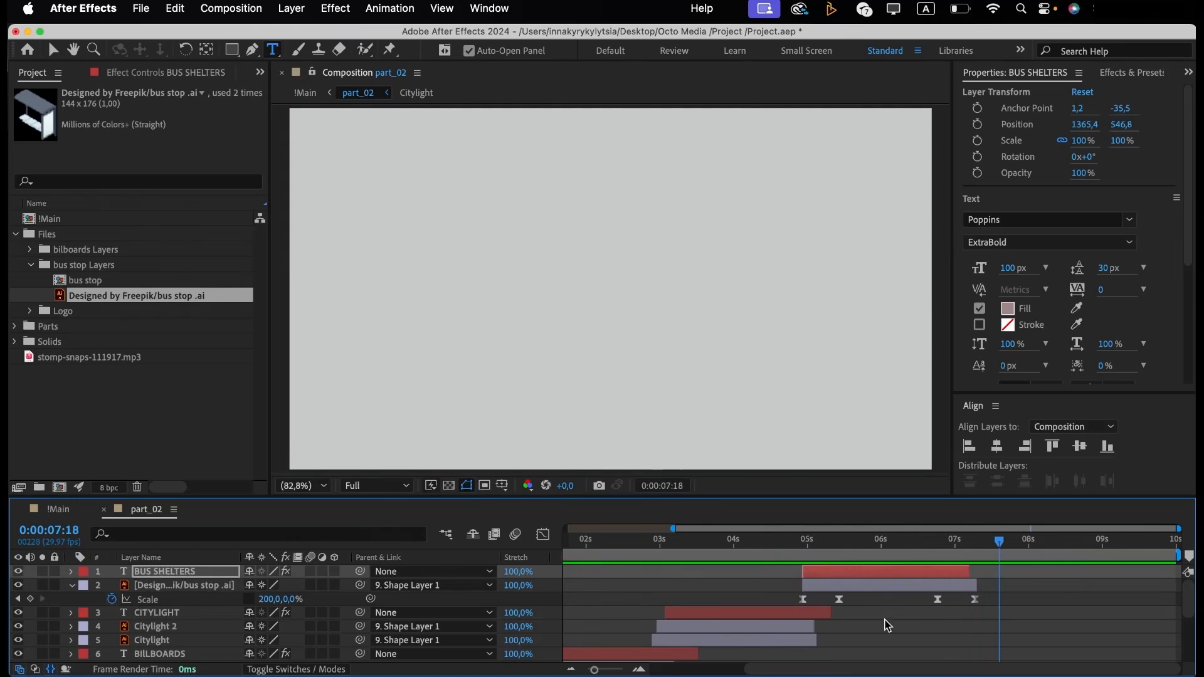
Check which background layer shows the large Citylight text and duplicate that BG Boards 2 layer.
scroll(887, 625, "down", 5)
left_click(705, 601)
left_click(619, 544)
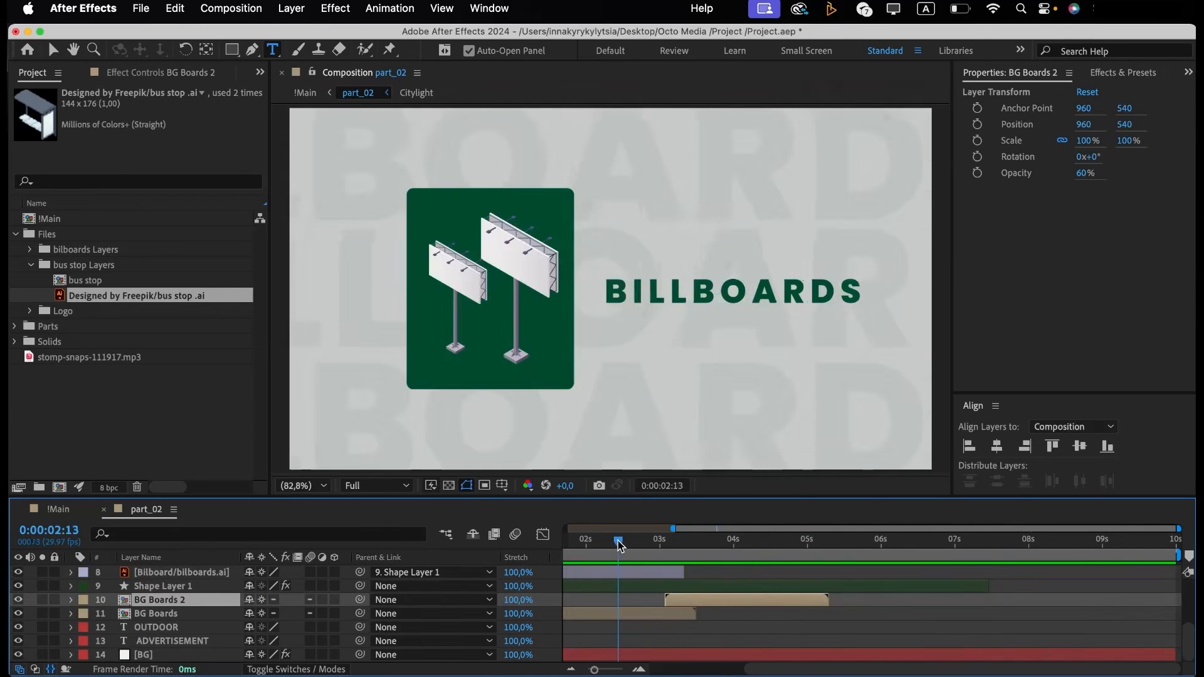
left_click_drag(619, 544, 768, 543)
left_click(728, 632)
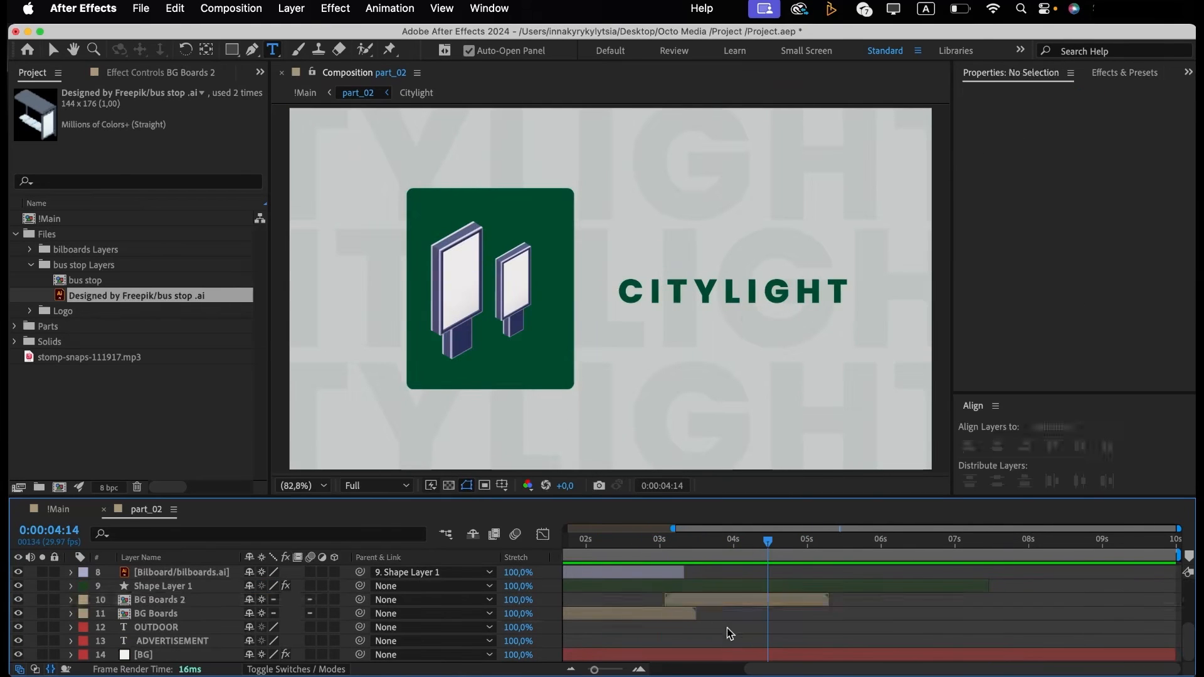
left_click(727, 599)
key("super+d")
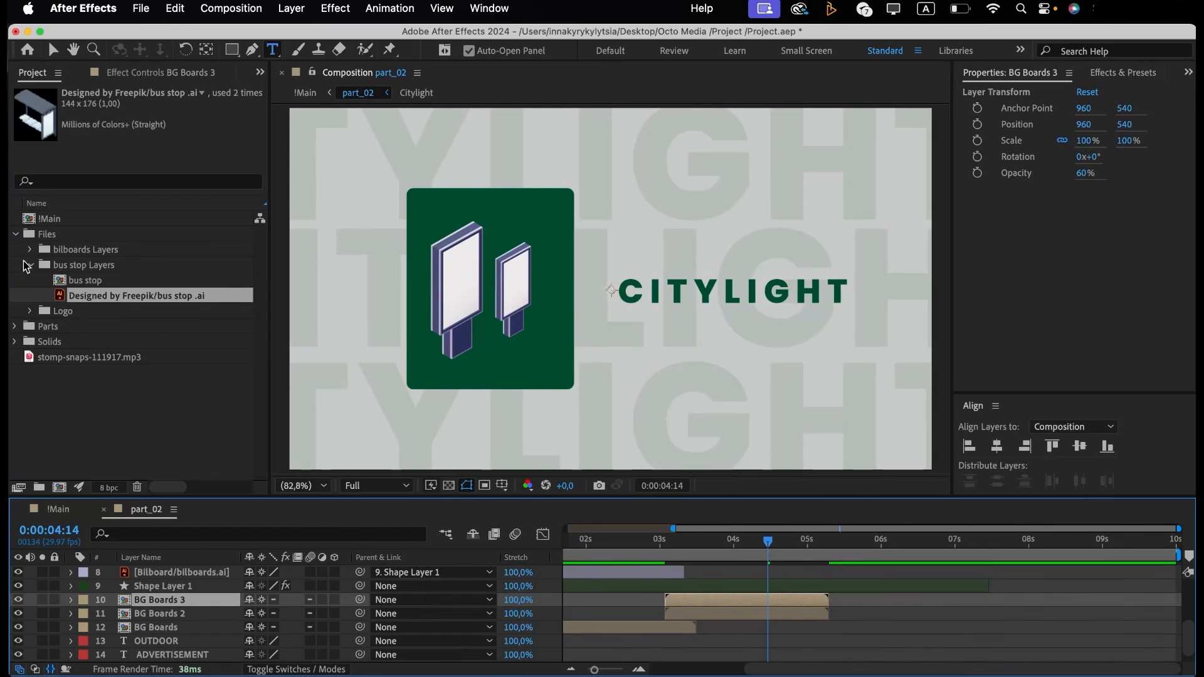
Duplicate the Citylight composition inside the part_02 project folder and rename the copy Bus shelters.
left_click(28, 265)
left_click(16, 296)
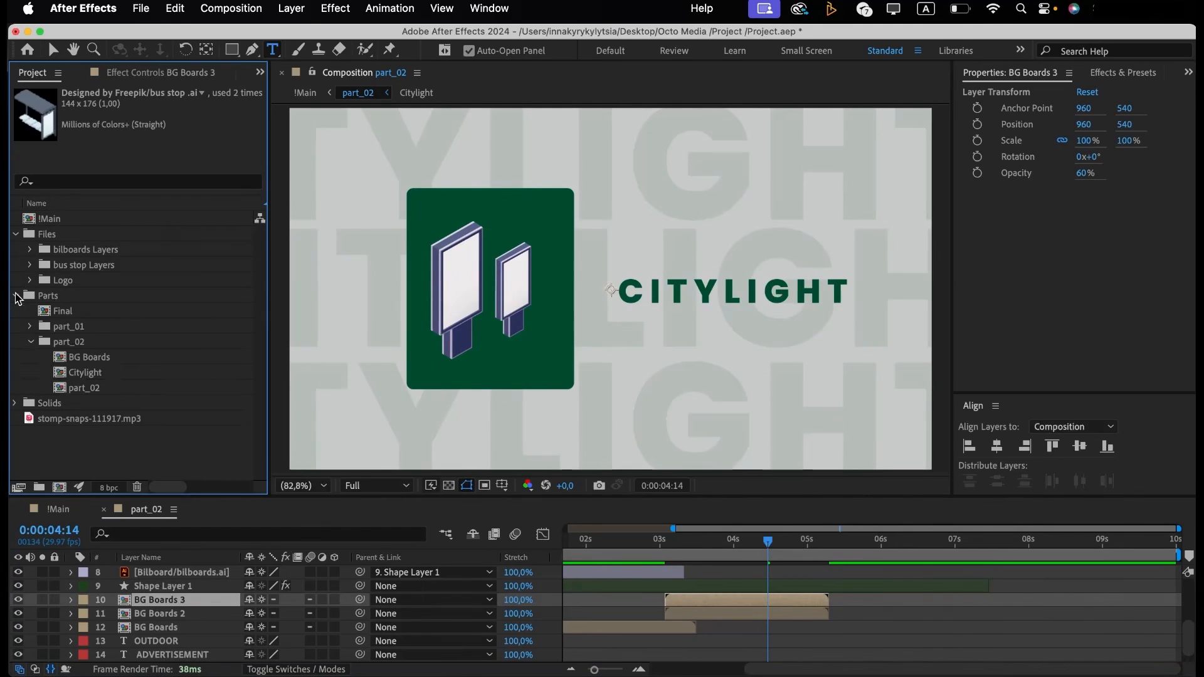
left_click(62, 373)
key("super+d")
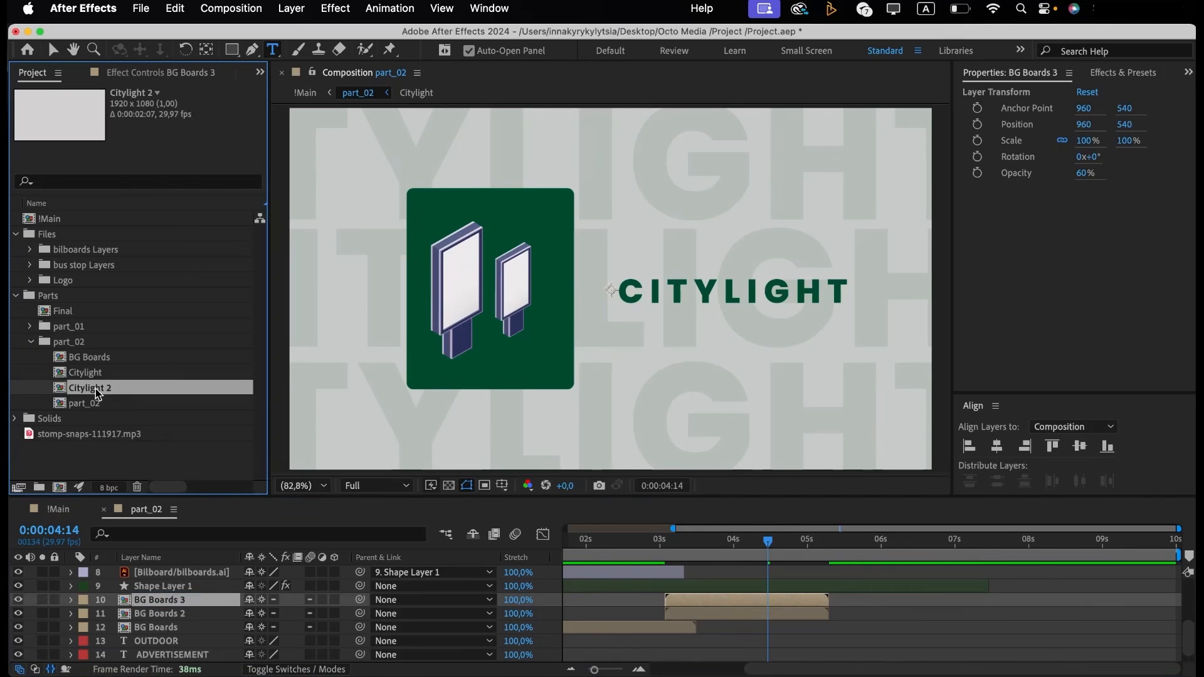
key("Return")
type("Bus shelters")
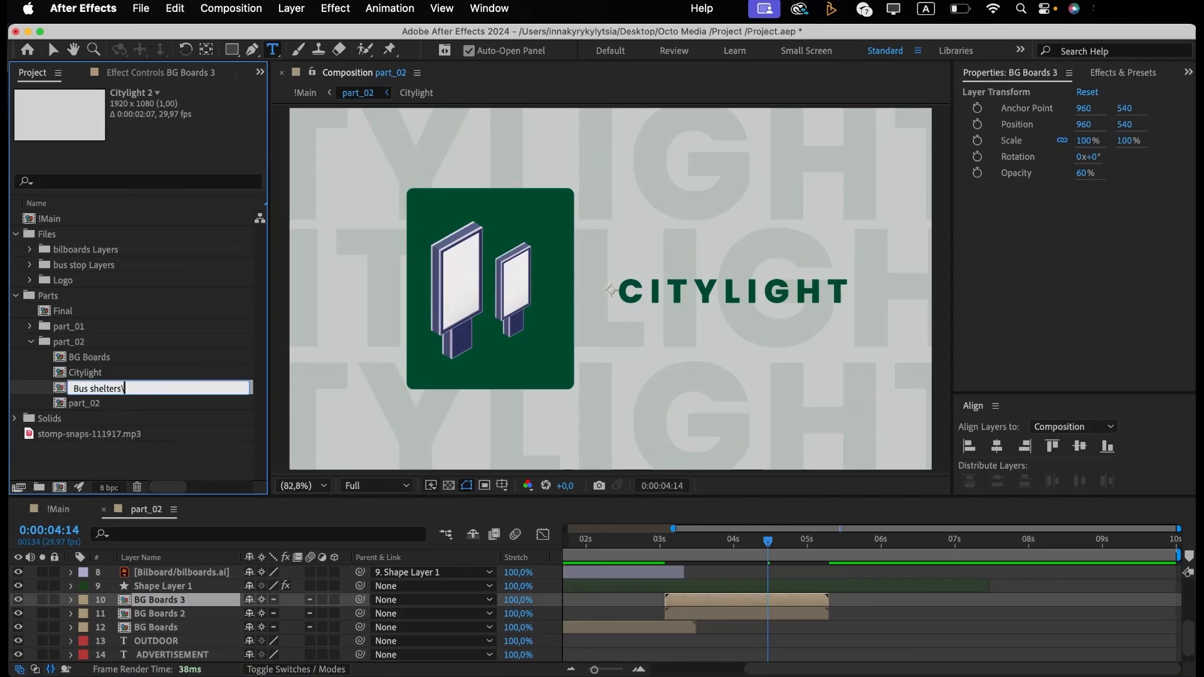
key("Return")
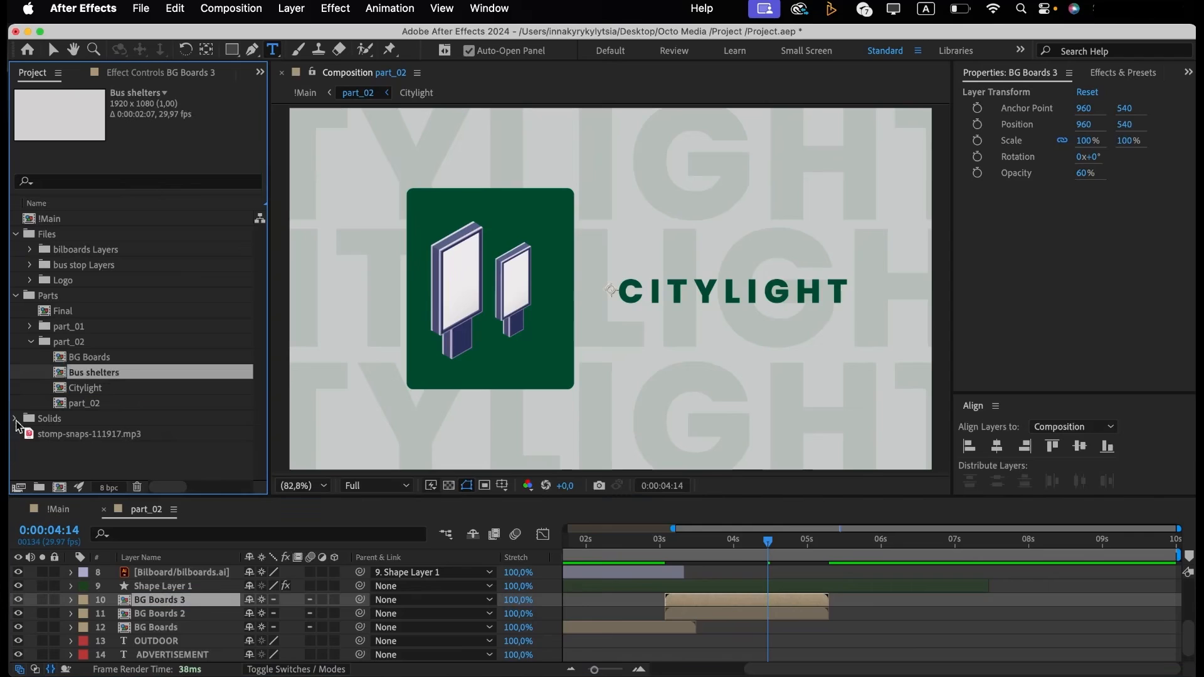
Rename the background layer BG Boards 3 in part_02 as Bus shelters.
left_click(166, 602)
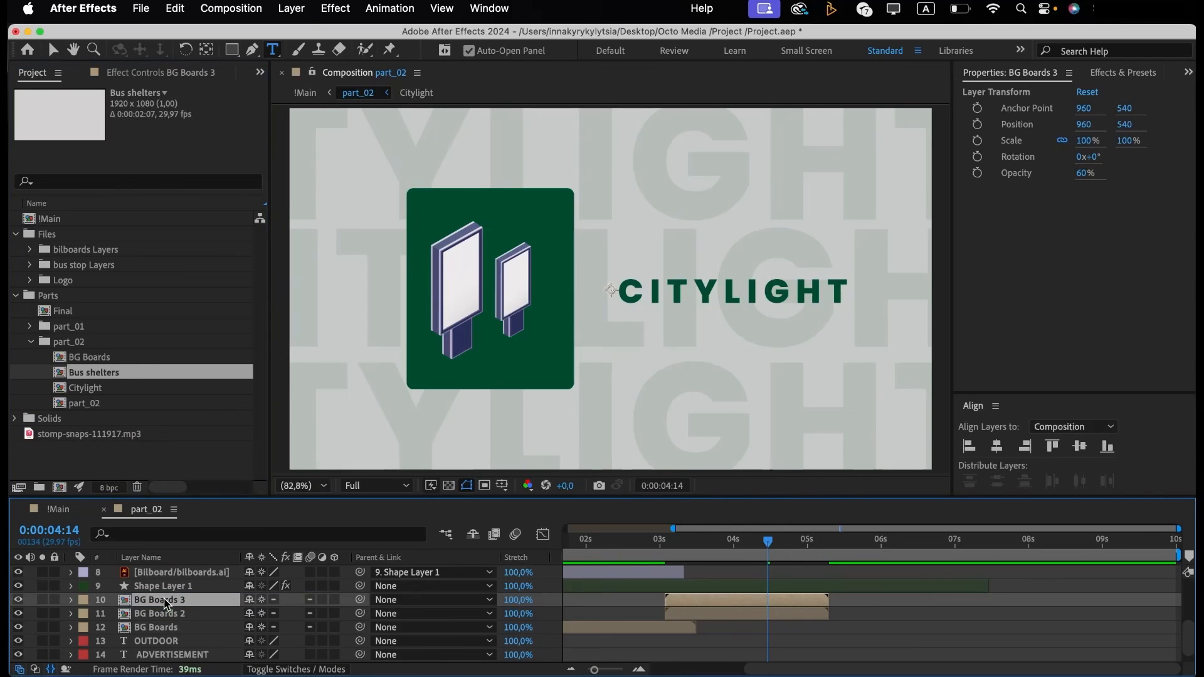
key("Return")
type("Bus")
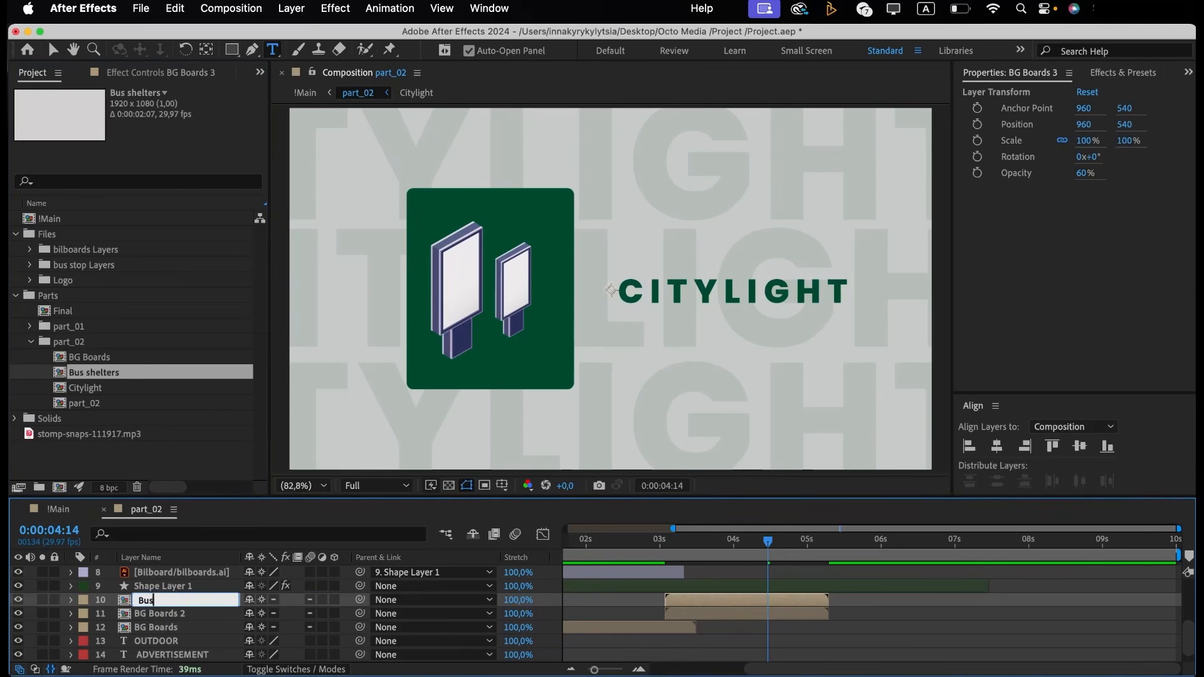
type(" shelters")
key("Return")
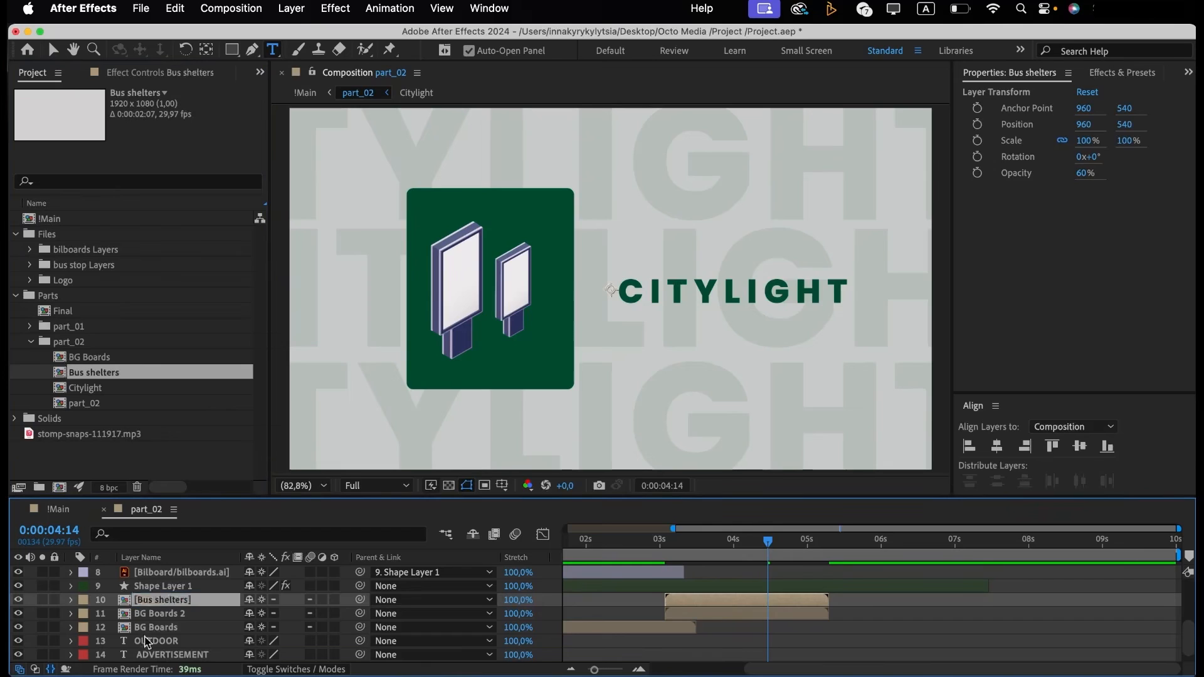
Rename the background layer BG Boards 2 in part_02 as Citylight.
key("super+Down")
key("Return")
type("City")
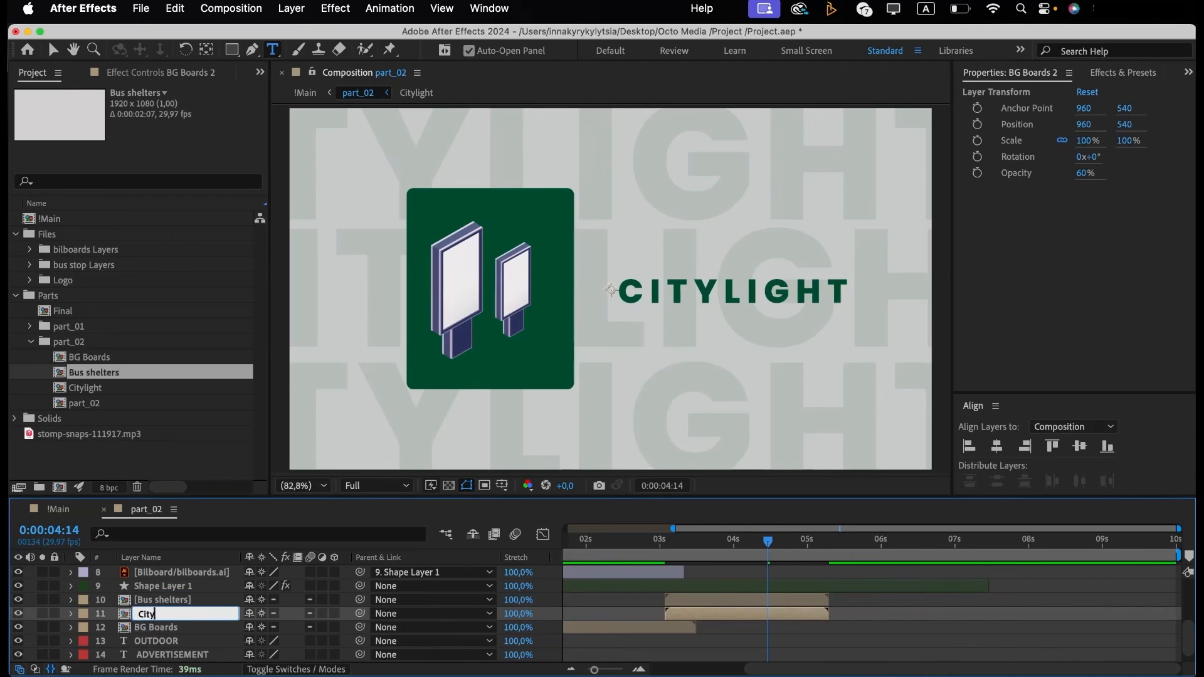
type("lights")
key("BackSpace")
key("Return")
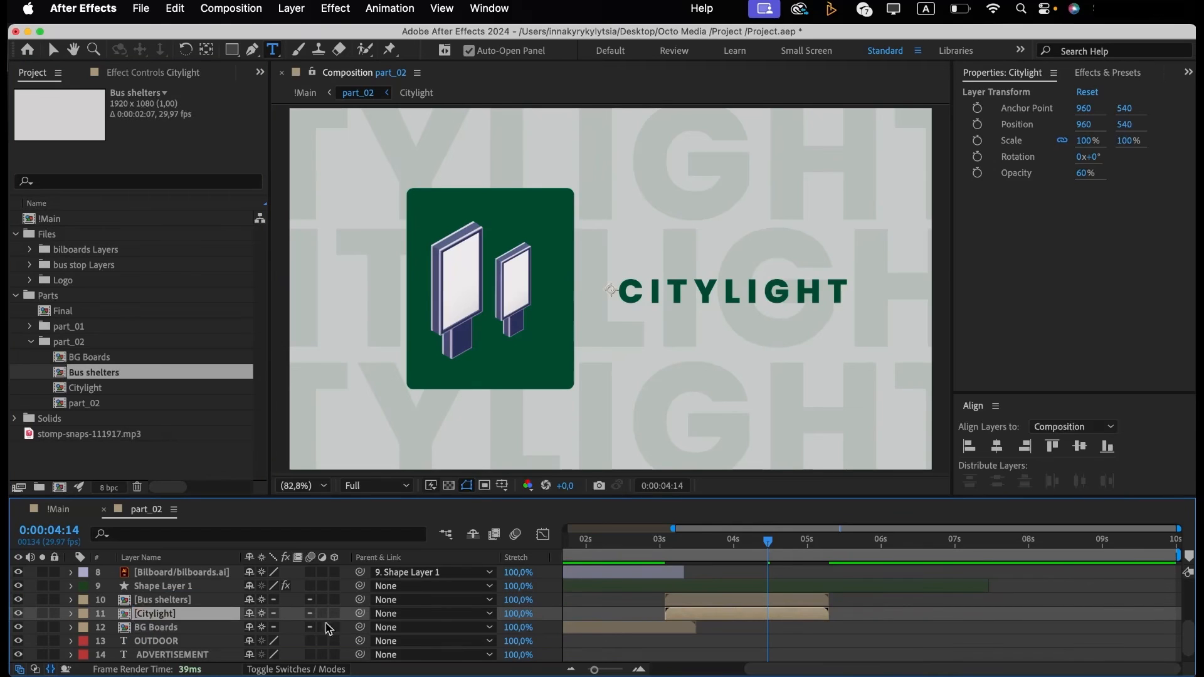
Shift the Bus shelters background layer to start at 0:00:04:28 and preview it with the bus stop.
scroll(875, 573, "up", 5)
left_click(802, 537)
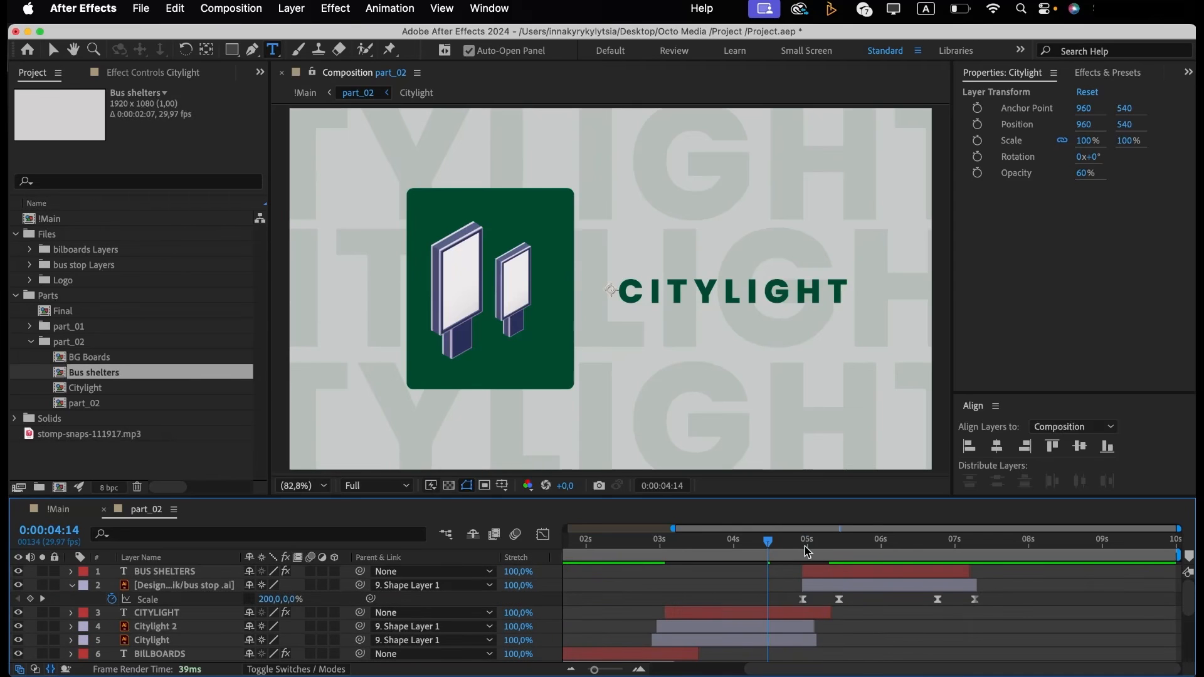
scroll(721, 602, "down", 6)
left_click_drag(696, 589, 815, 562)
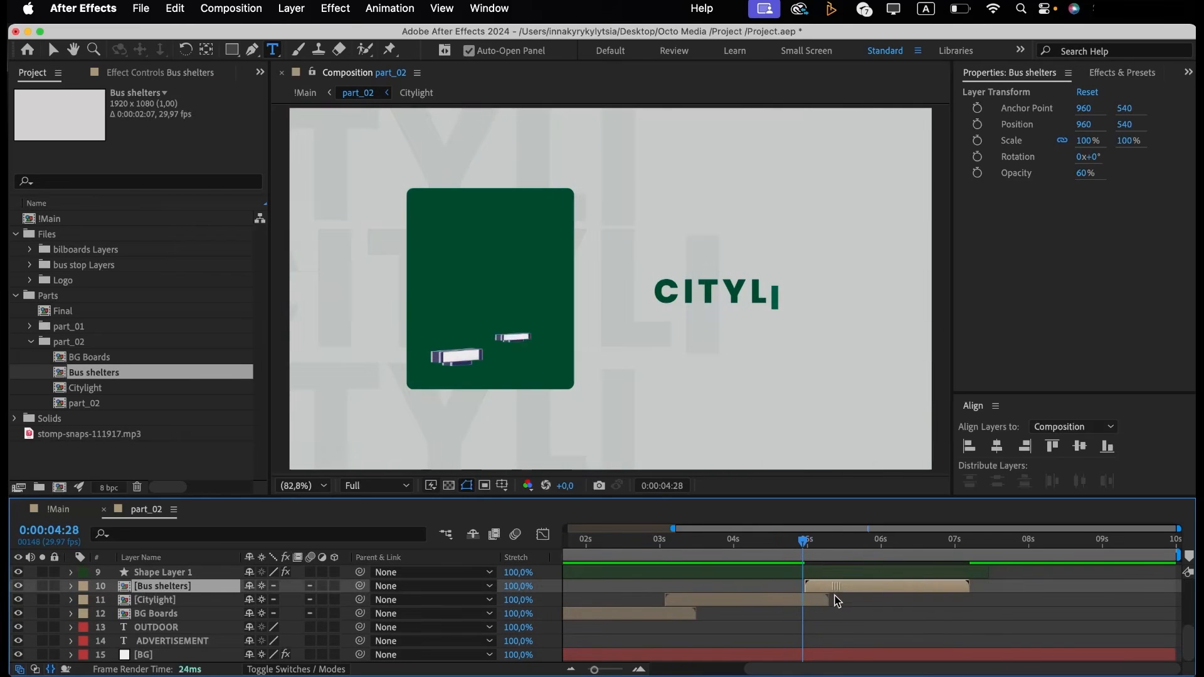
key("space")
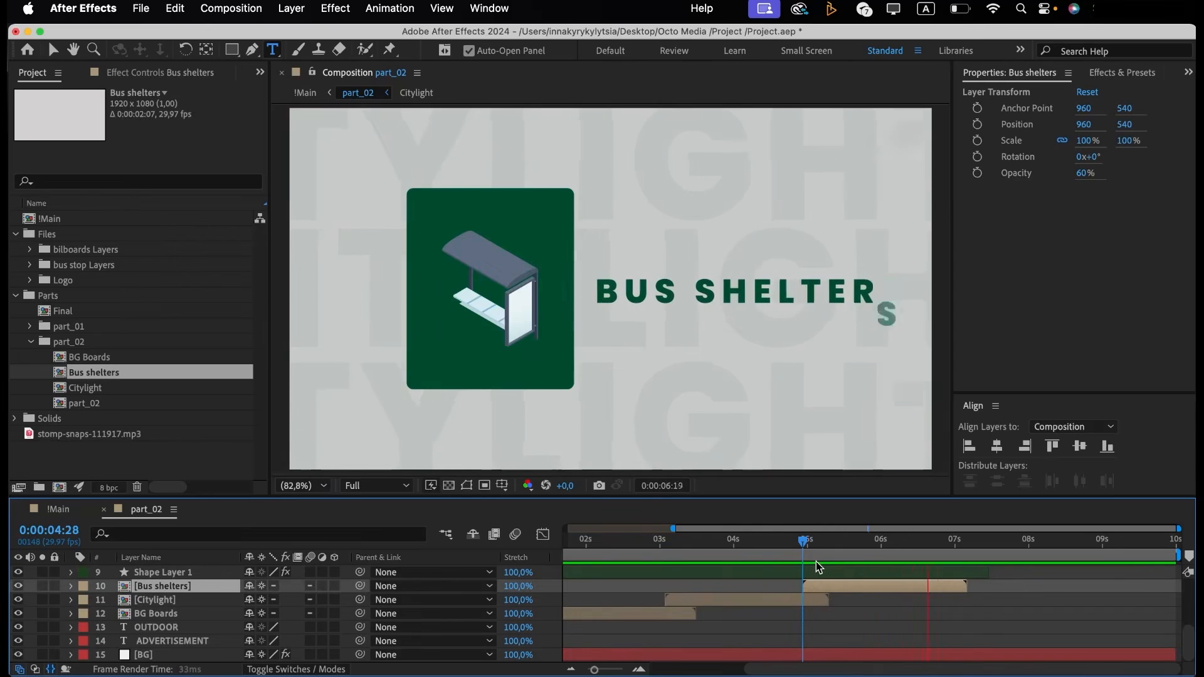
key("space")
Preview the whole part_02 animation from its beginning.
scroll(936, 600, "up", 6)
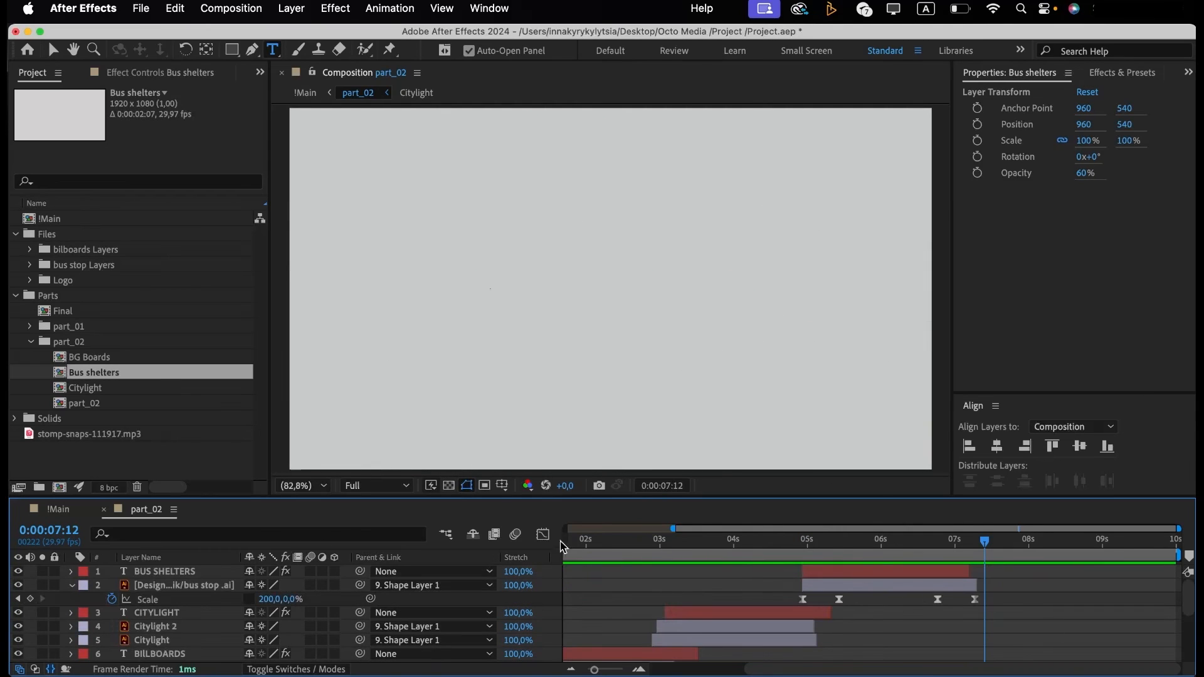
key("Home")
key("space")
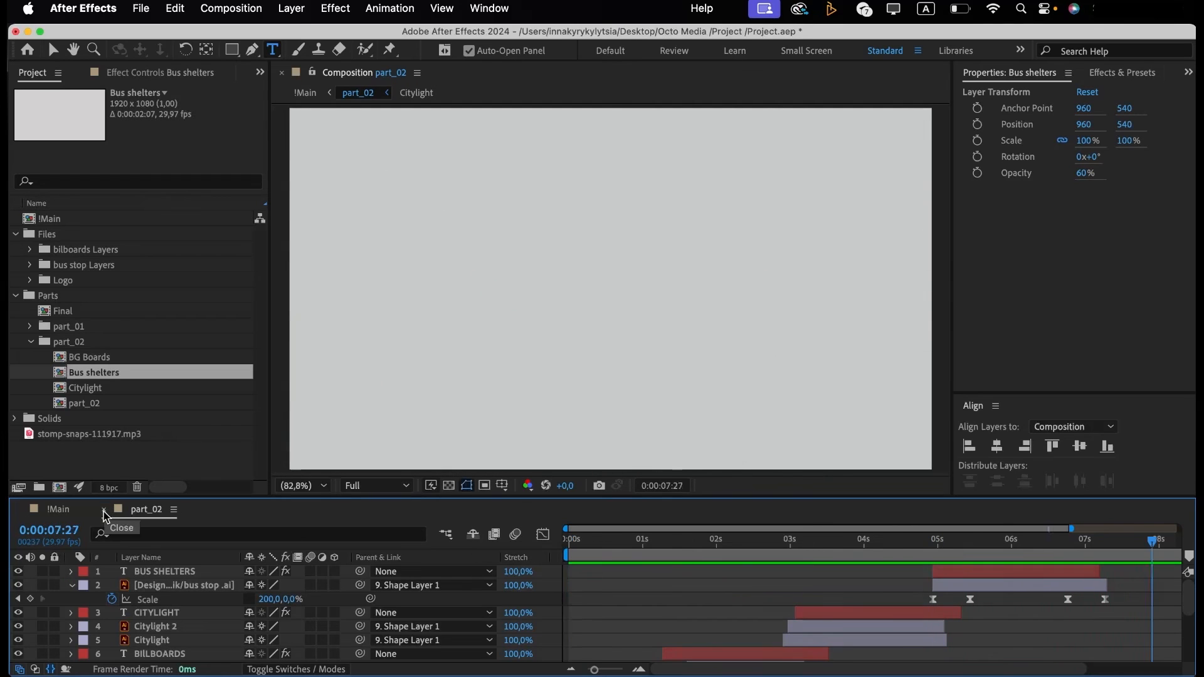
In the !Main composition, draw a circular mask on the part_02 layer at 0:00:02:14 and move it over the frame's center.
left_click(58, 509)
left_click_drag(673, 541, 694, 550)
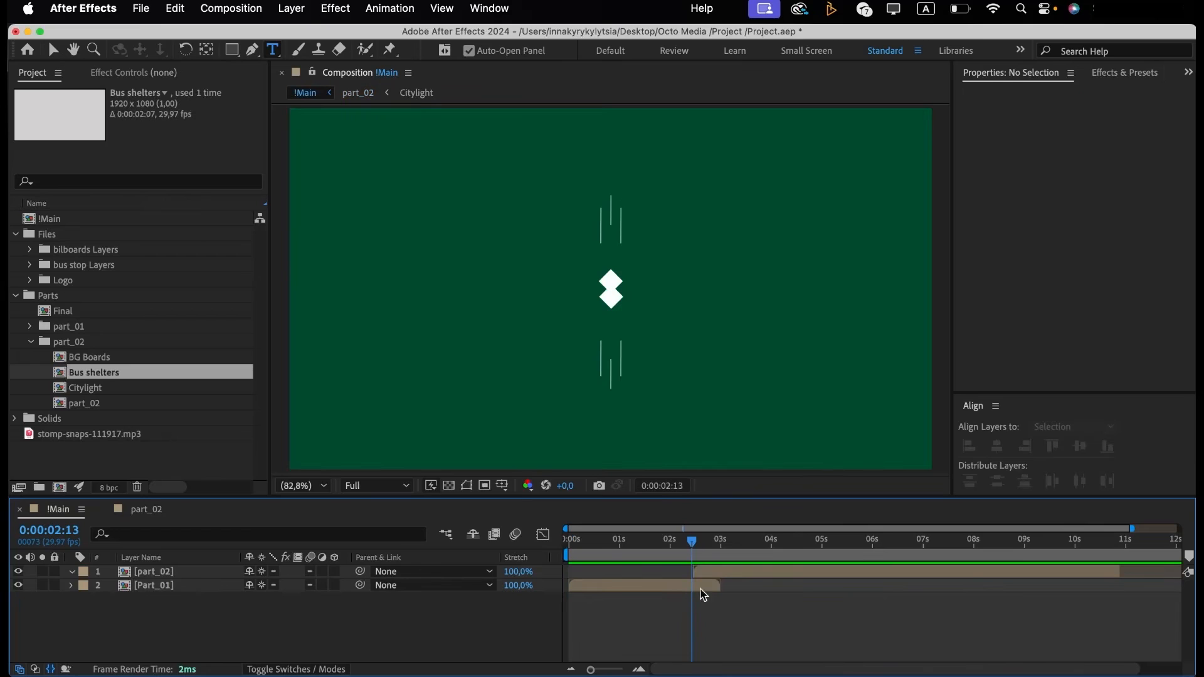
left_click(154, 573)
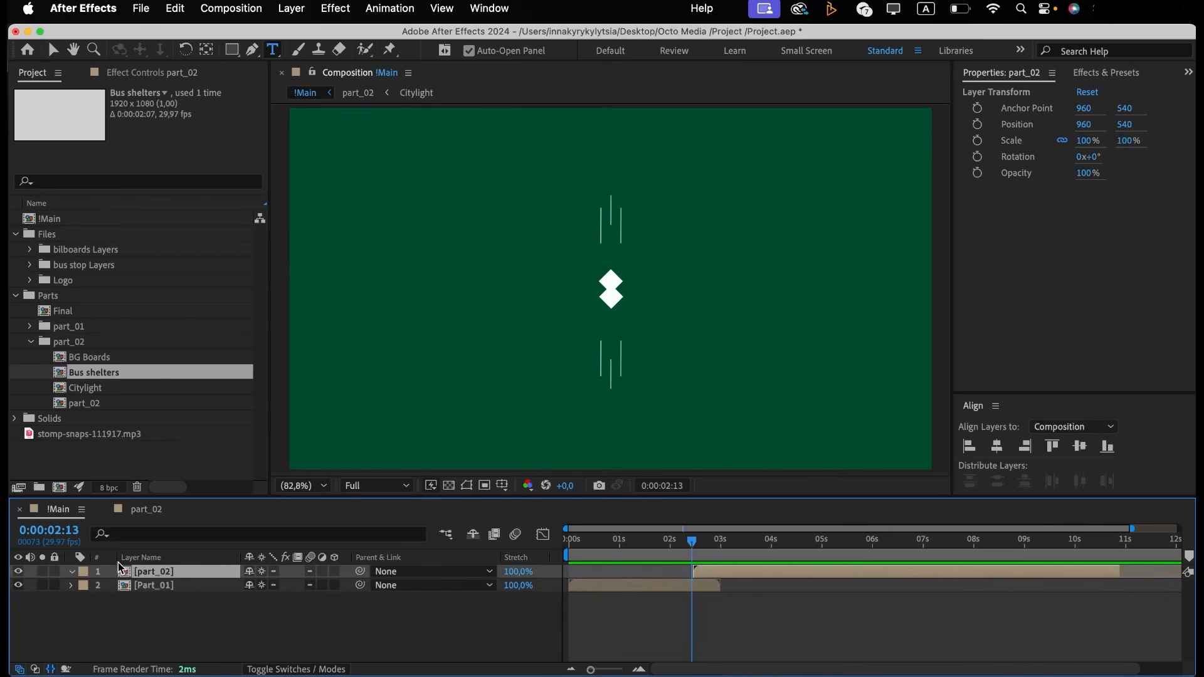
left_click_drag(232, 49, 276, 85)
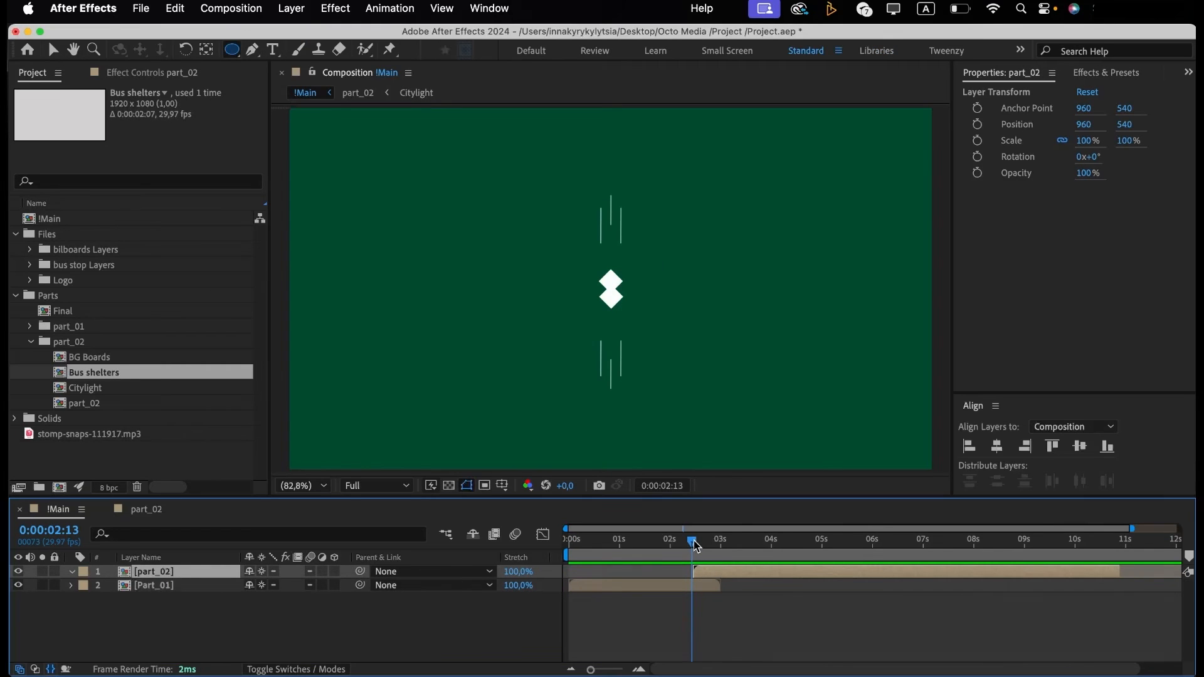
left_click(696, 543)
left_click_drag(524, 230, 714, 371)
key("v")
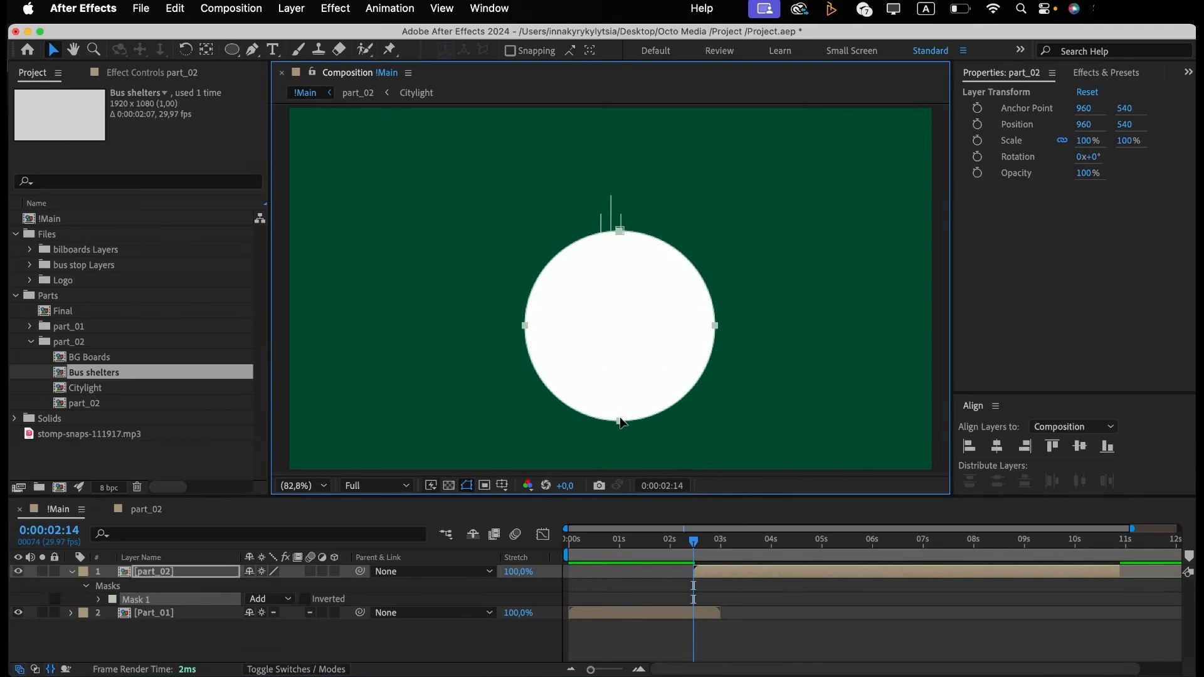
left_click_drag(620, 422, 612, 399)
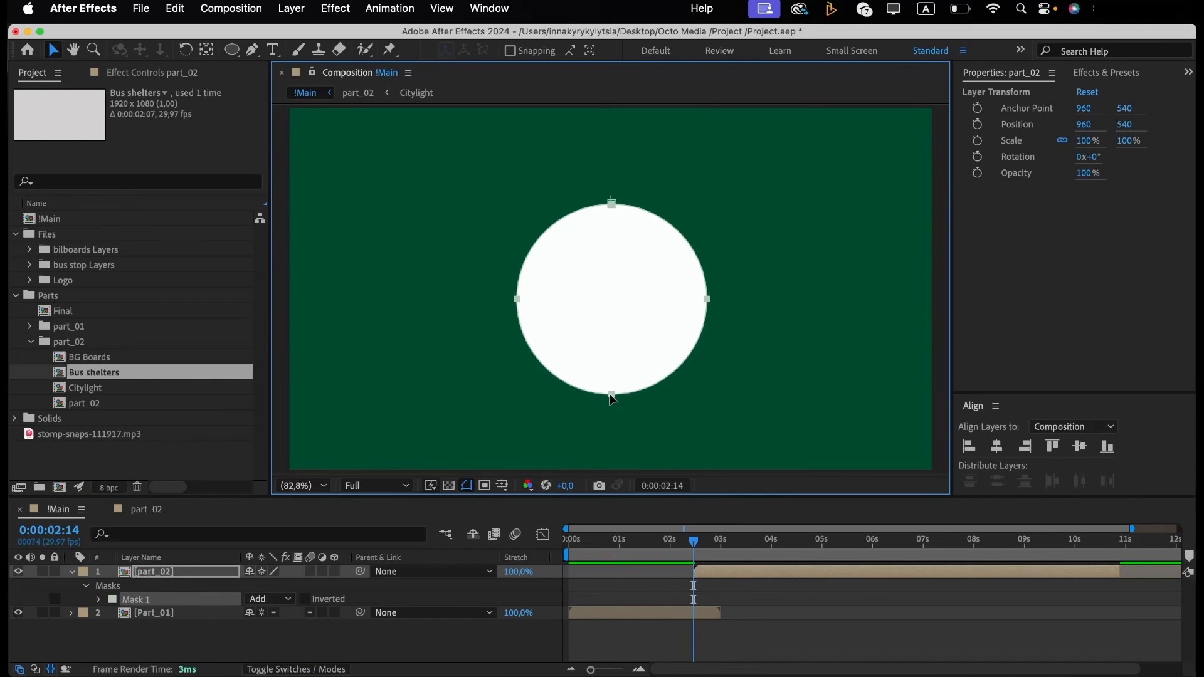
Set Mask 1's expansion to -271 pixels and center its path on the frame, showing the title/action safe guides.
left_click(99, 600)
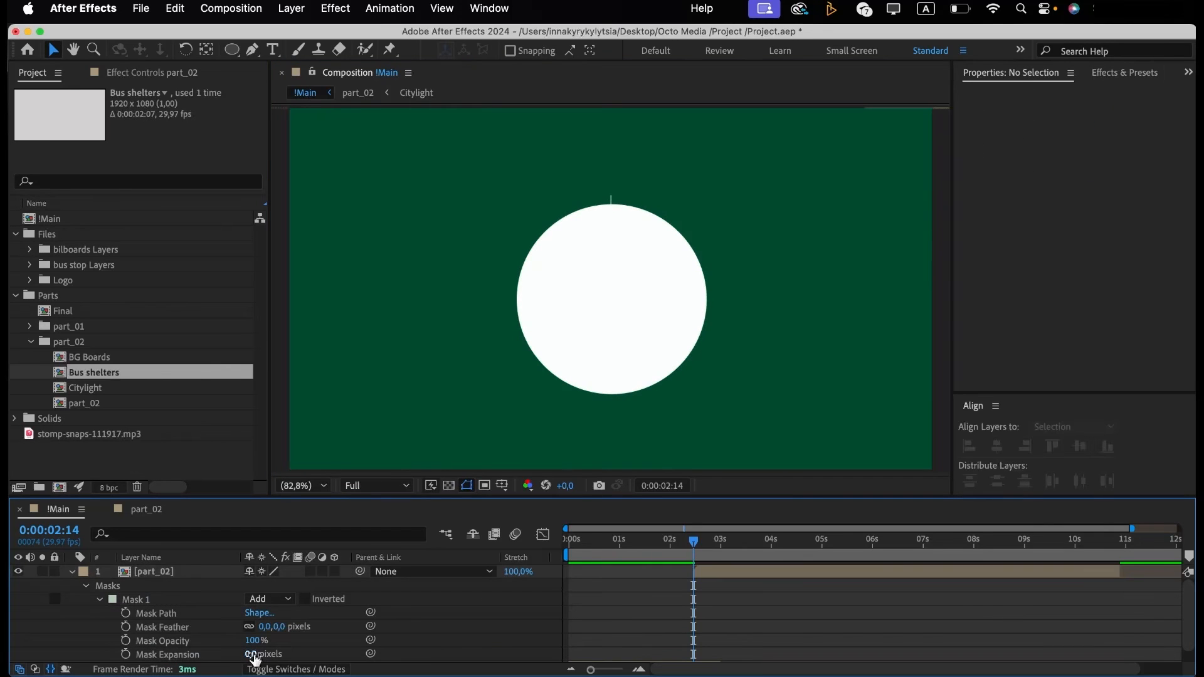
left_click_drag(257, 653, 50, 673)
left_click(611, 394)
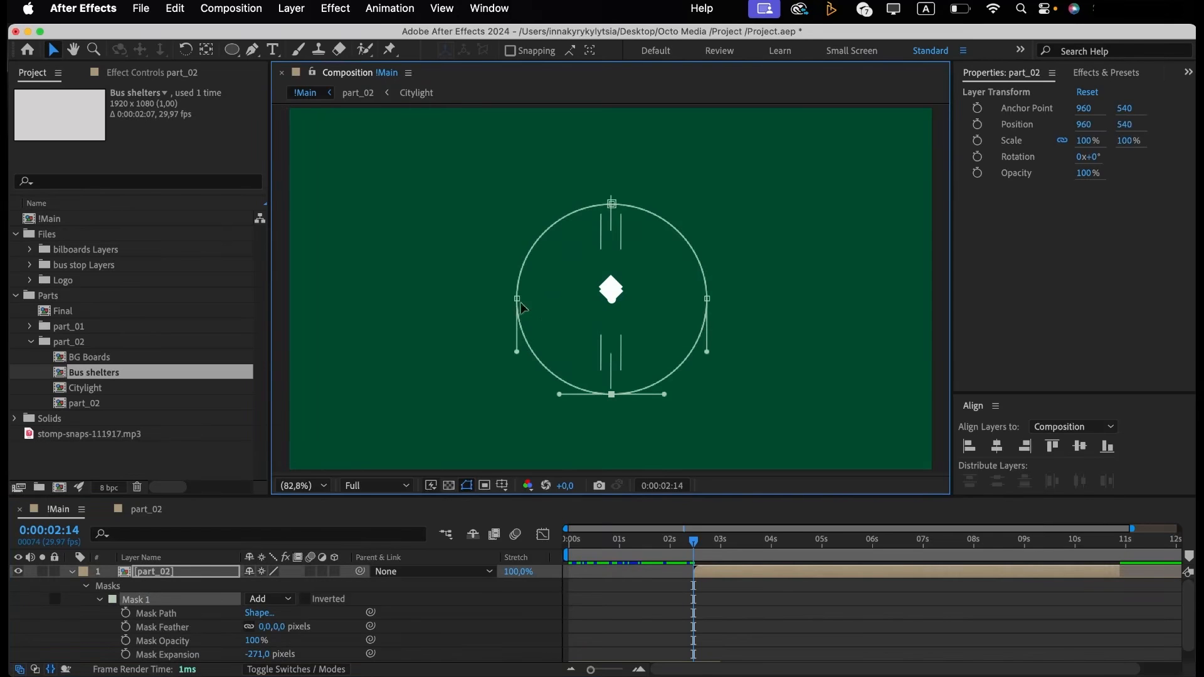
left_click(707, 301, "alt")
left_click_drag(706, 302, 707, 293)
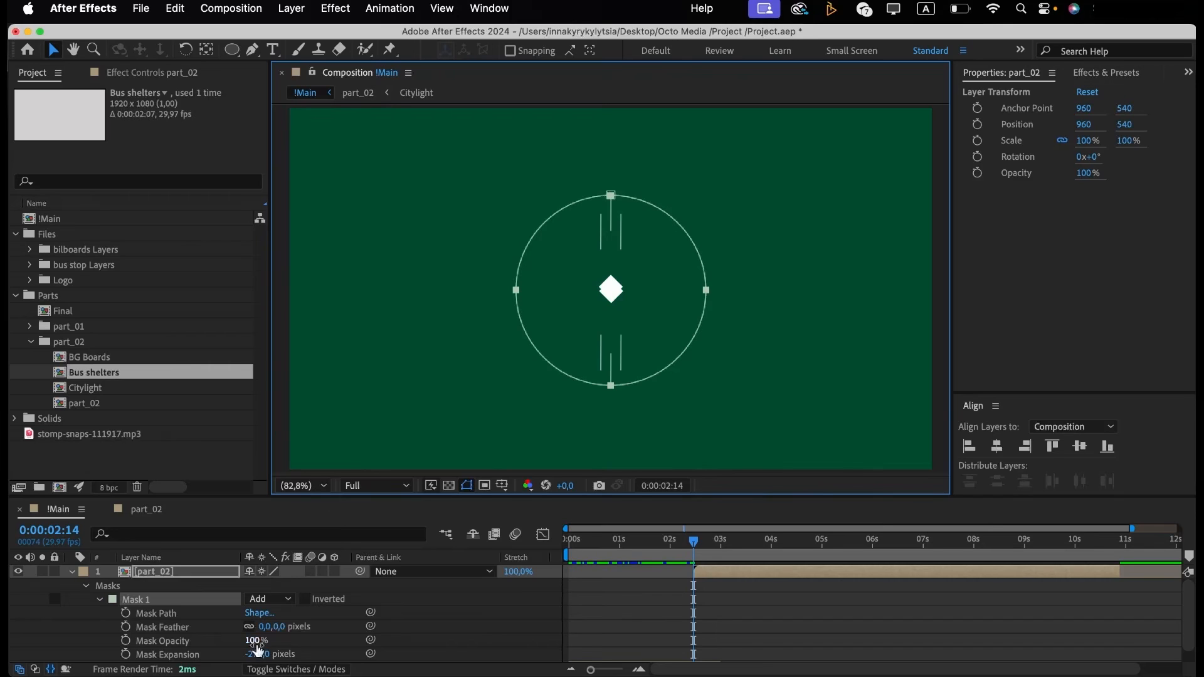
left_click(502, 486)
left_click(509, 501)
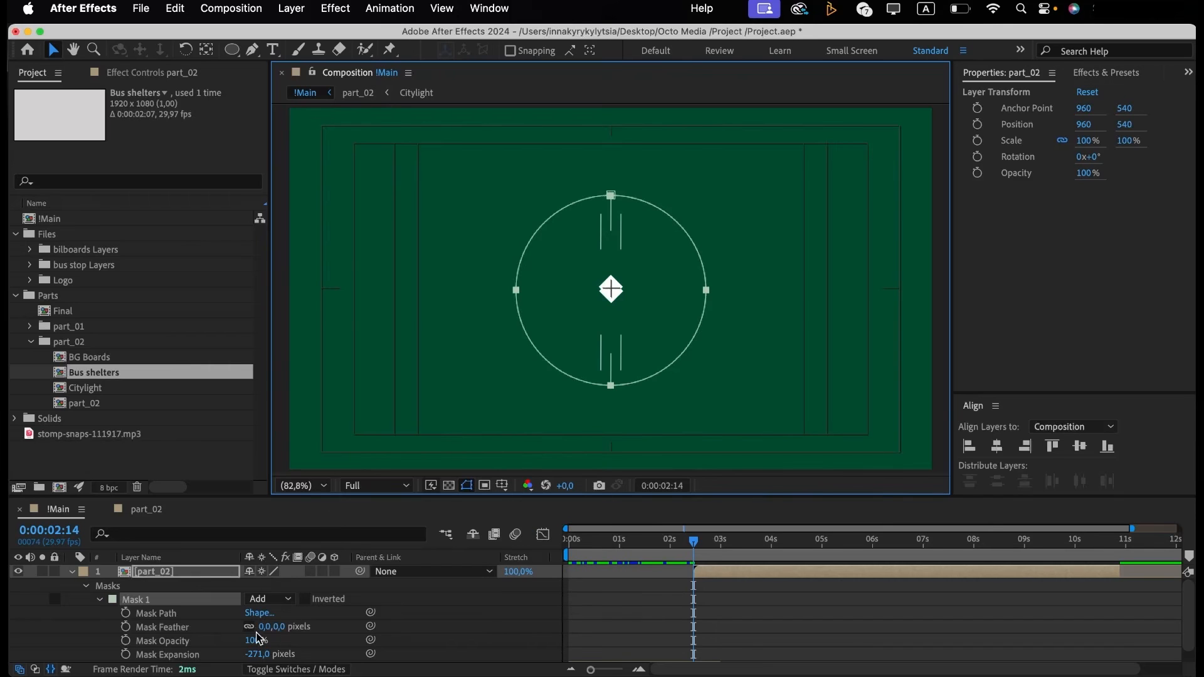
Animate Mask 1's expansion on part_02 from -293 pixels at 0:00:02:14 to 868 pixels at 0:00:03:00.
left_click_drag(262, 654, 249, 654)
left_click(125, 654)
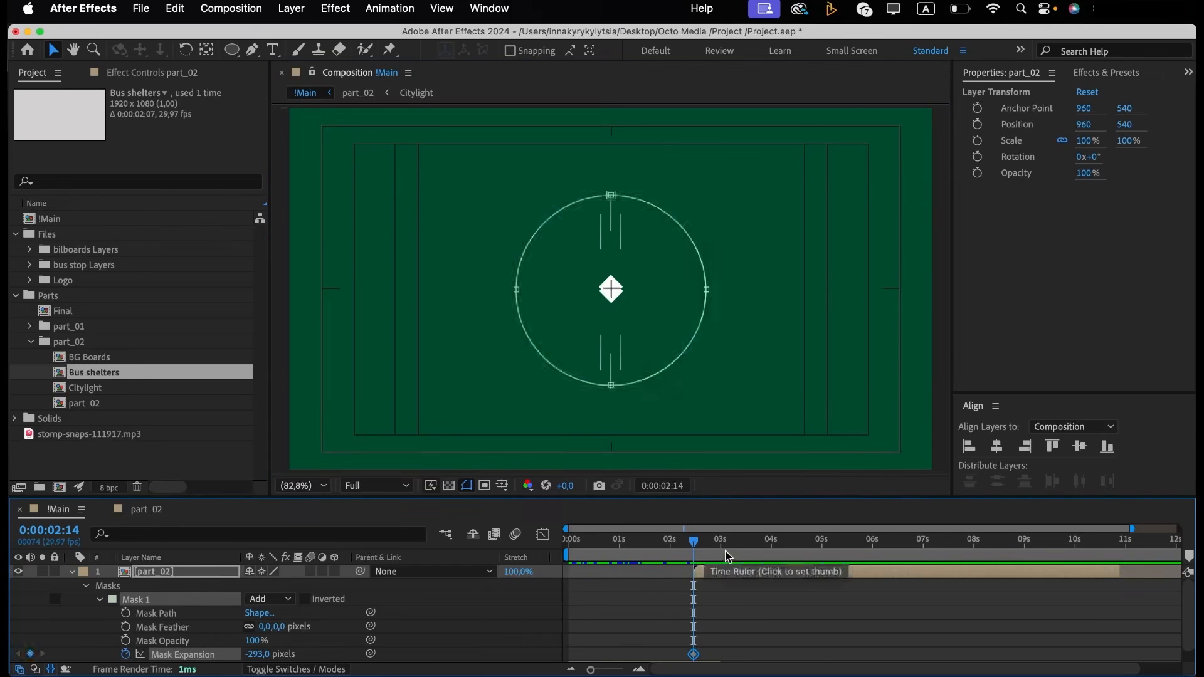
left_click(721, 547)
left_click_drag(266, 655, 684, 626)
left_click_drag(251, 666, 319, 655)
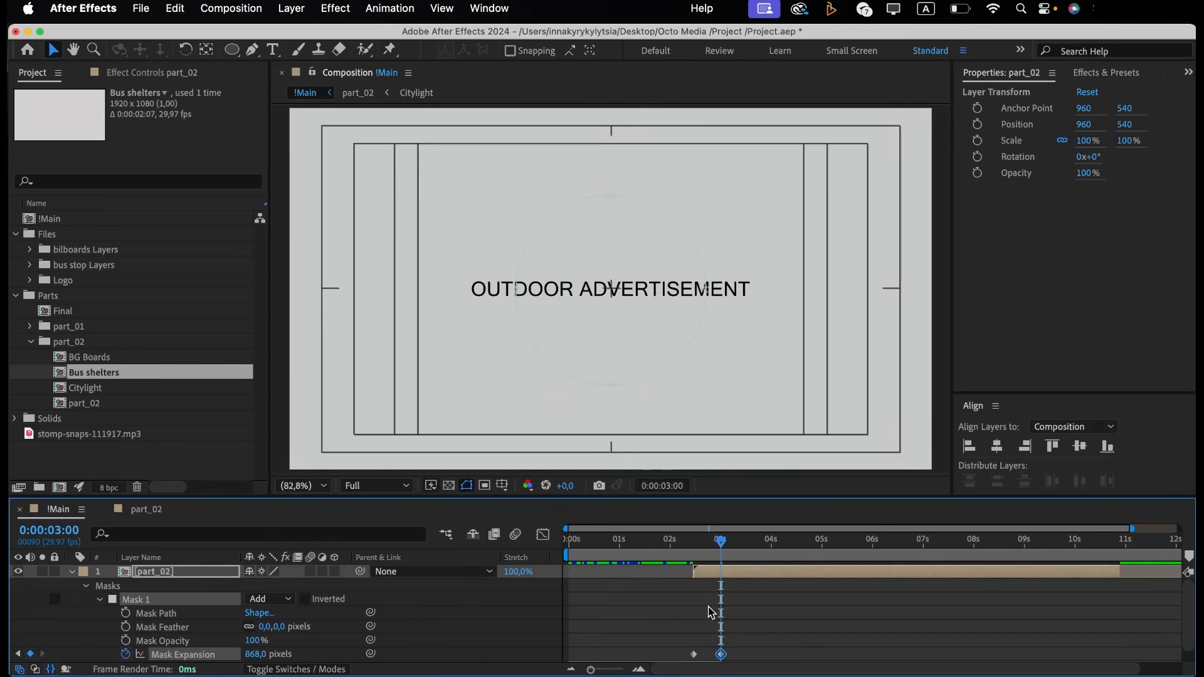
Apply Easy Ease to both Mask Expansion keyframes, reshape their speed curve to peak early, and preview the reveal from 0:00:02:11.
left_click_drag(738, 639, 673, 667)
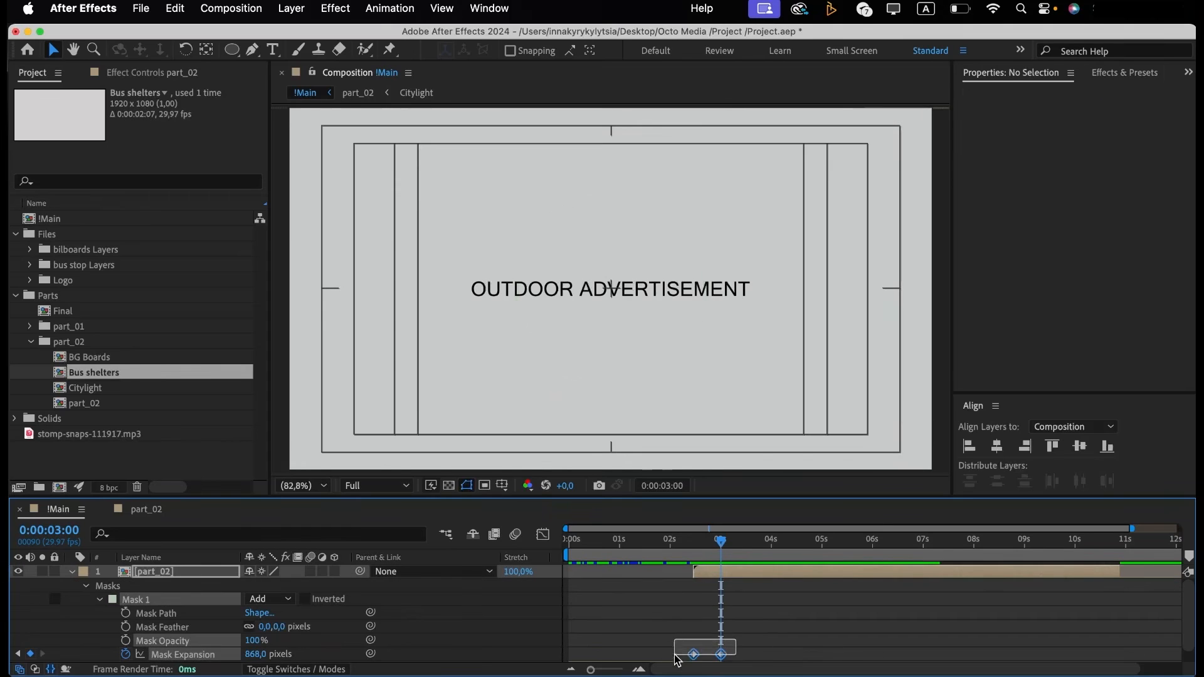
key("F9")
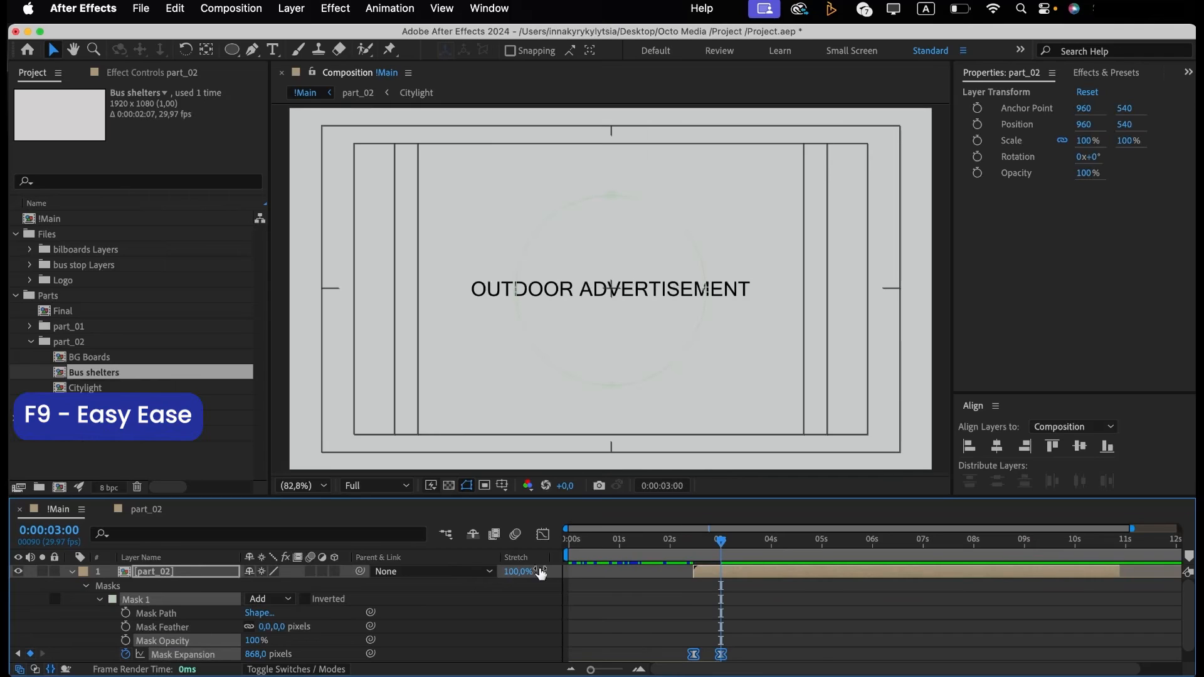
left_click(543, 534)
mouse_move(730, 624)
left_mouse_down()
mouse_move(686, 641)
mouse_move(710, 637)
left_mouse_up()
left_click_drag(695, 555, 689, 555)
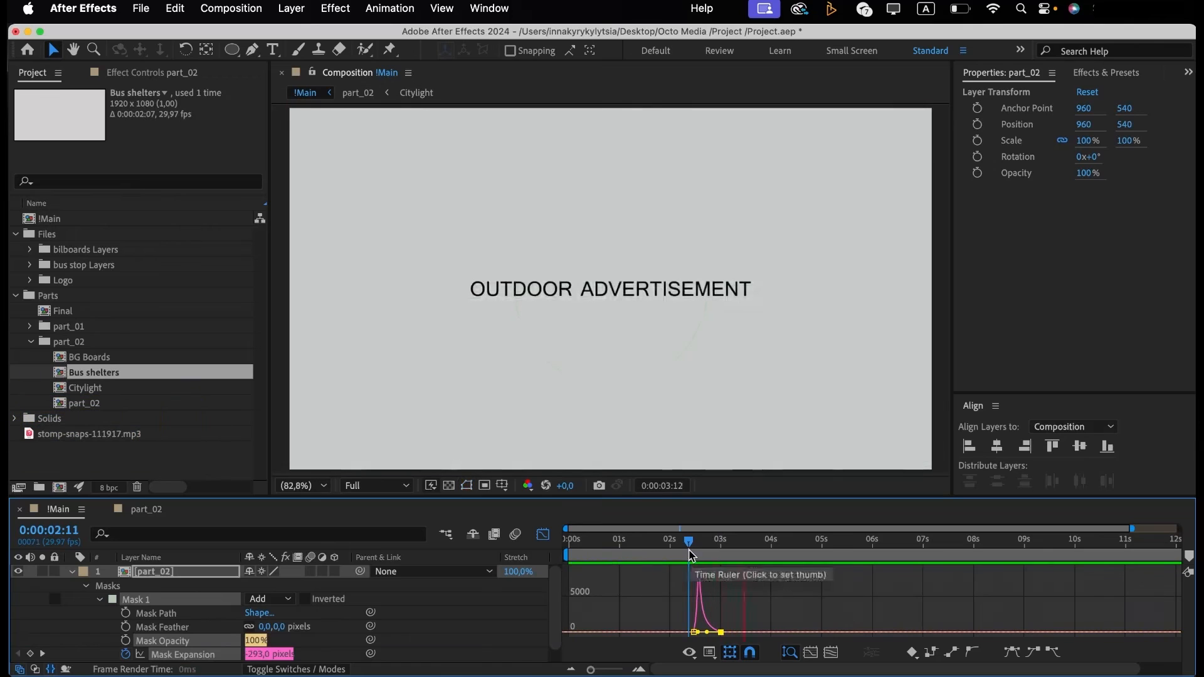
Return the timeline to layer bar view and collapse the part_02 layer's properties.
left_click(543, 534)
left_click(743, 556)
left_click(744, 567)
key("u")
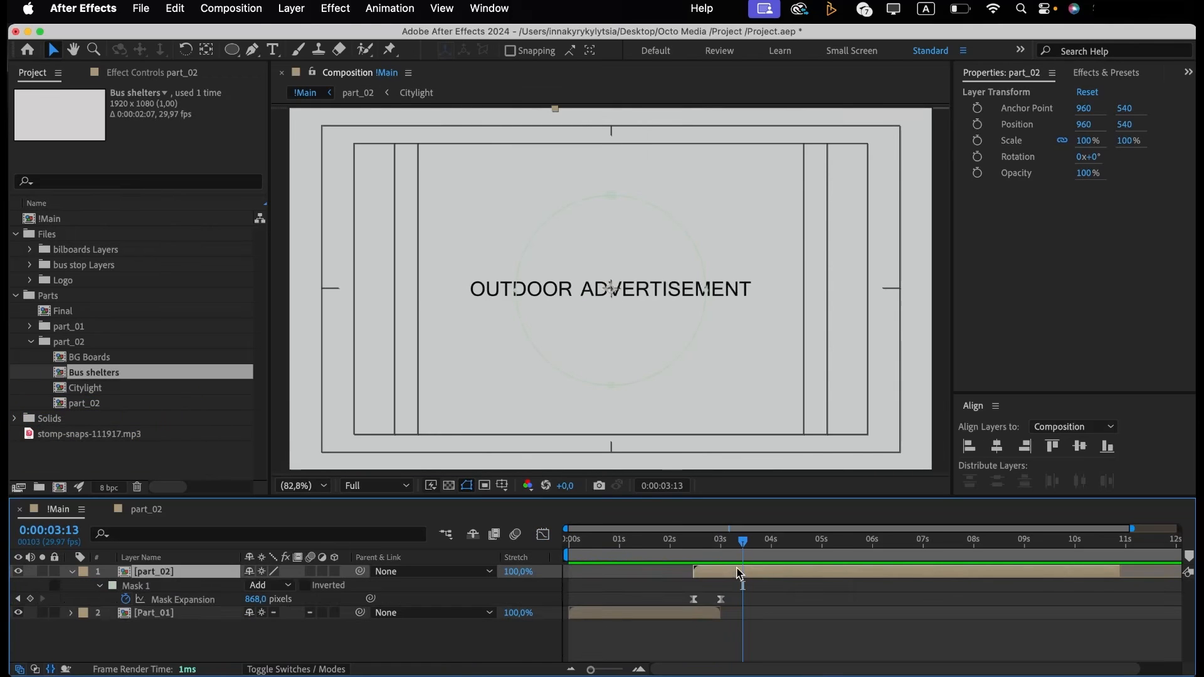
key("u")
left_click(743, 637)
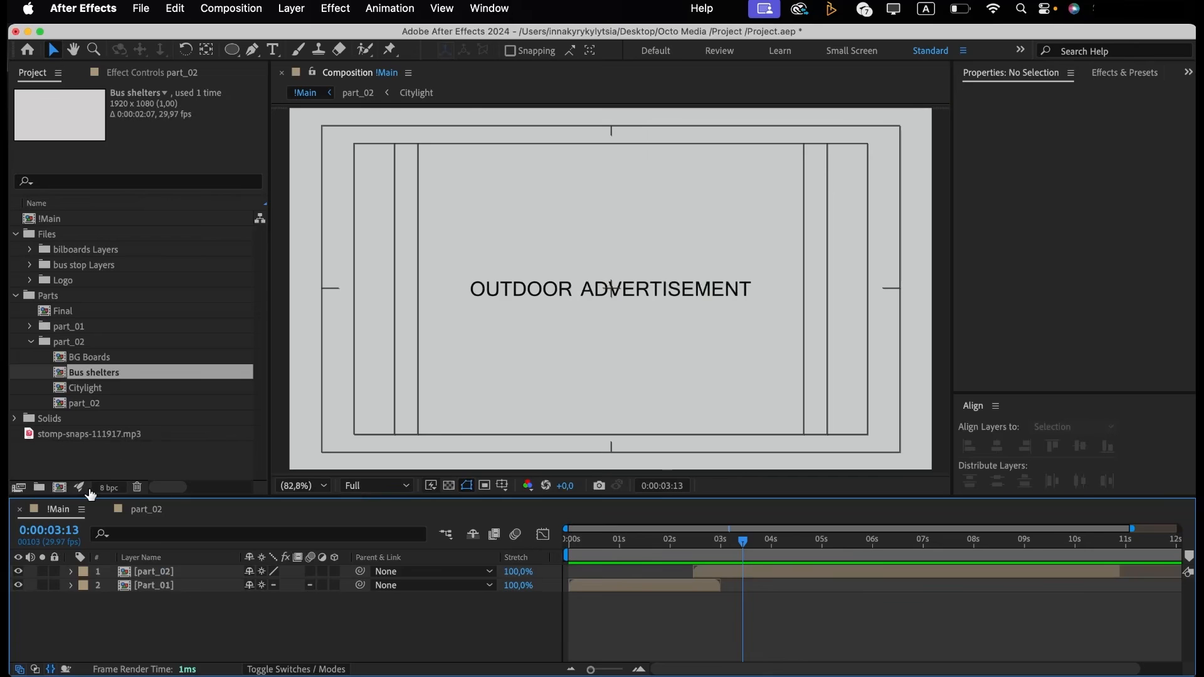
Create a new 1920x1080, 30 fps composition named Part 03 with a duration of 0:00:02:15.
left_click(60, 488)
type("Part 03")
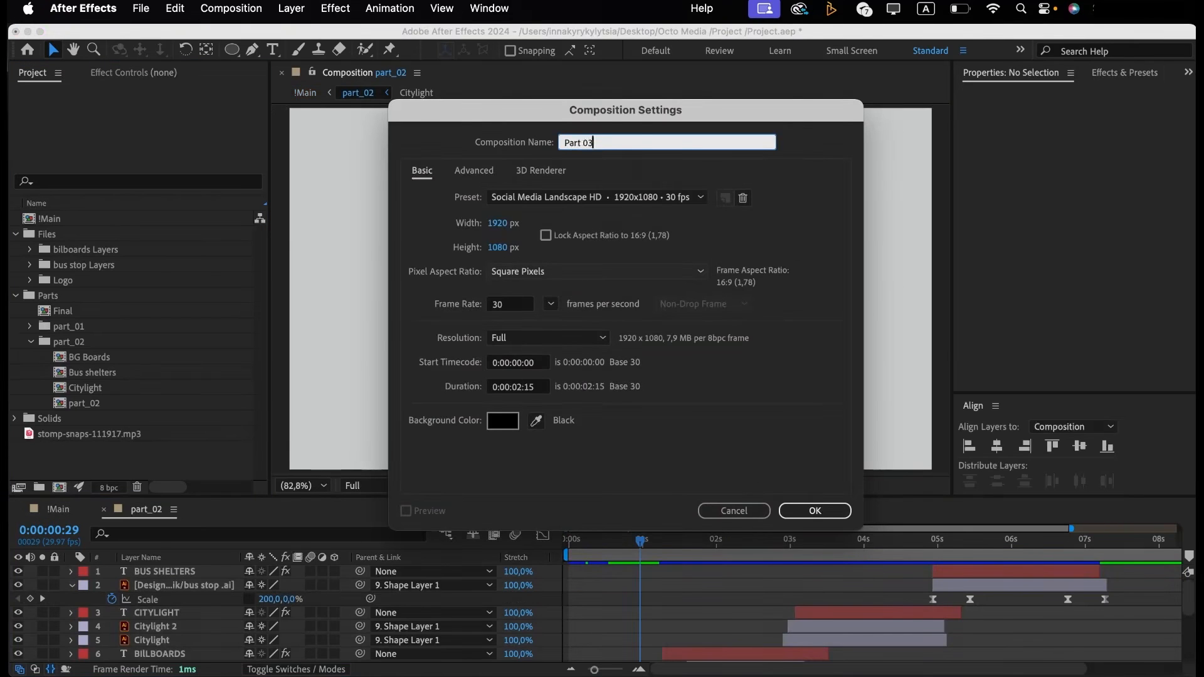
key("Return")
Add a full-size solid named BG in dark green 004930 to Part 03.
key("super+y")
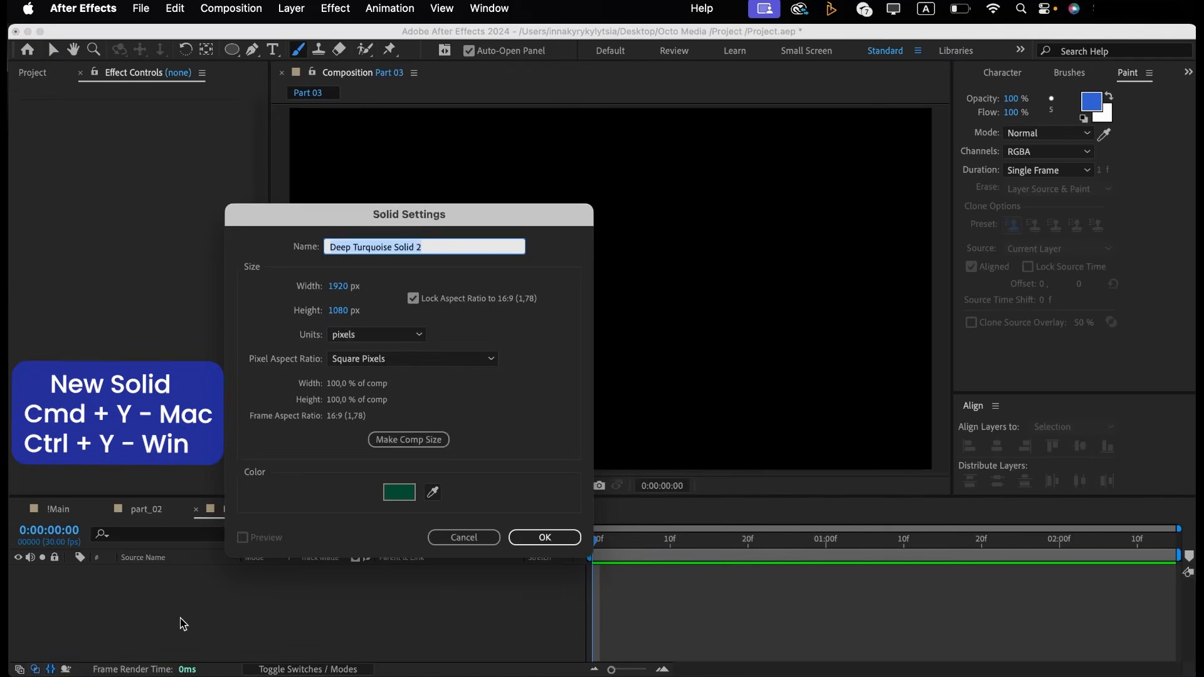
type("BG")
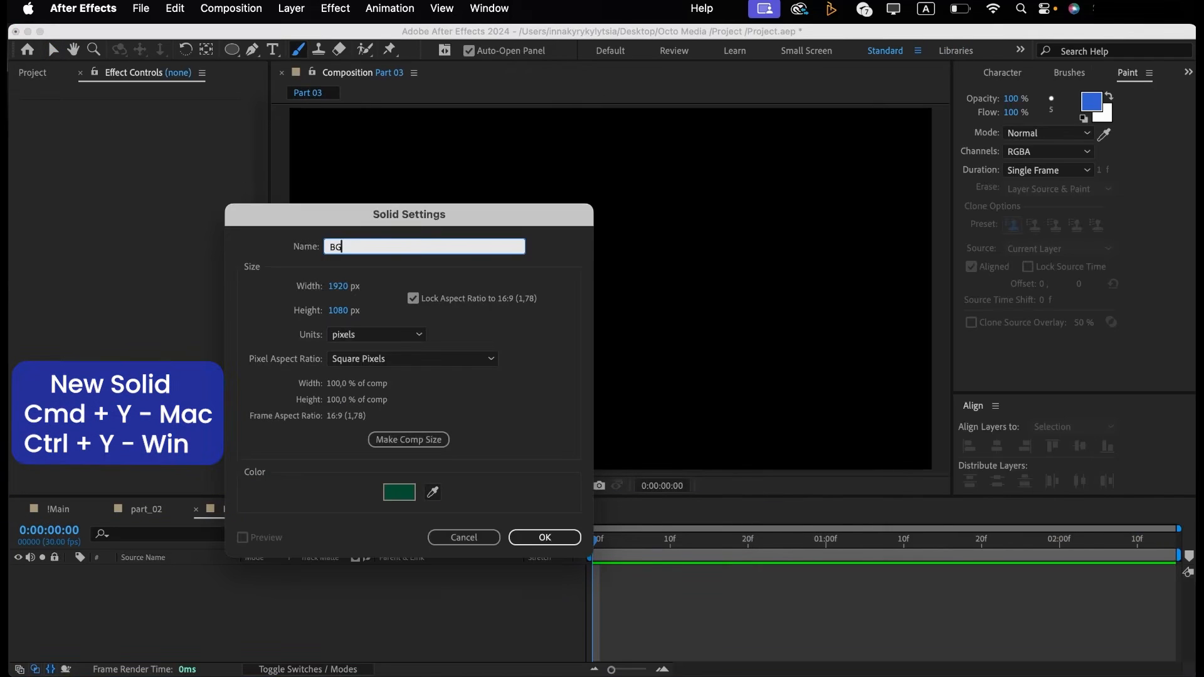
left_click(397, 494)
left_click_drag(525, 503, 891, 210)
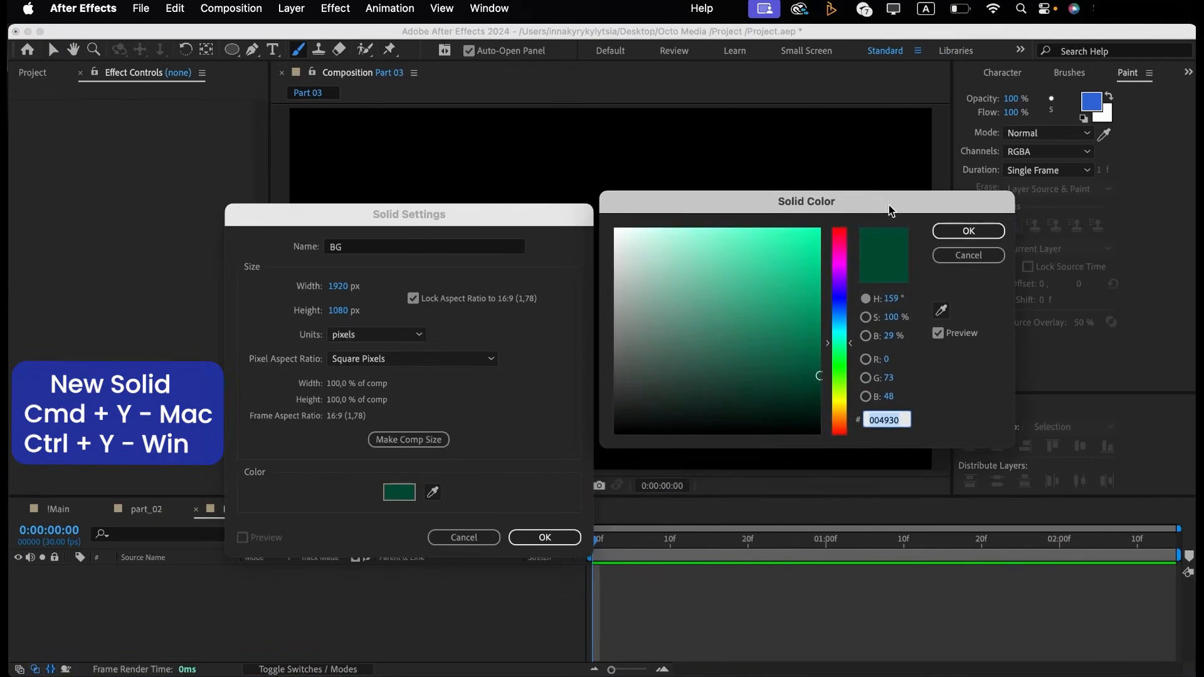
left_click(969, 231)
left_click(544, 537)
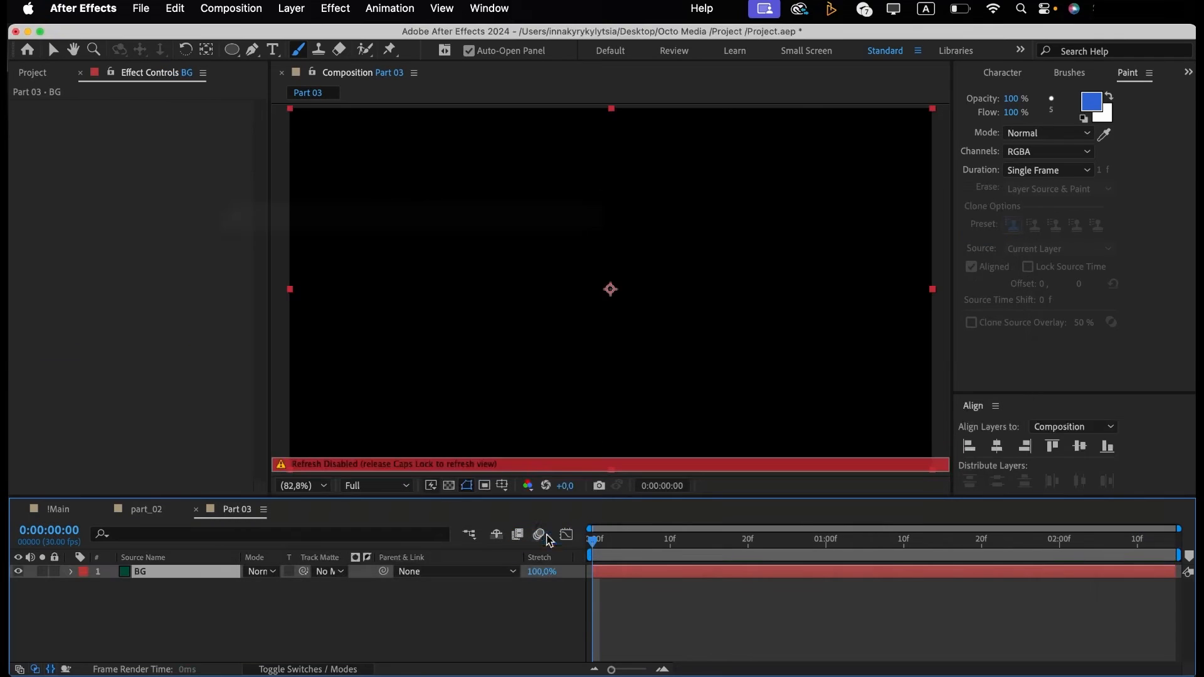
key("Caps_Lock")
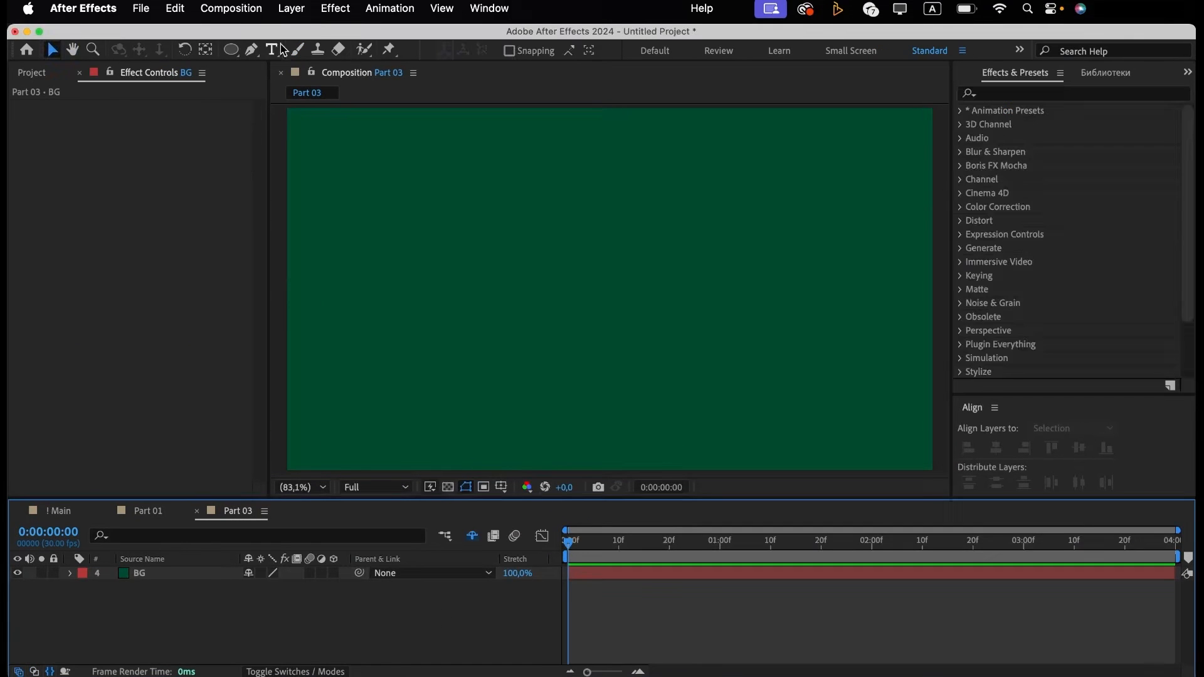
Add the text "media" in the lower part of the frame, center it horizontally and center its anchor point.
left_click(271, 50)
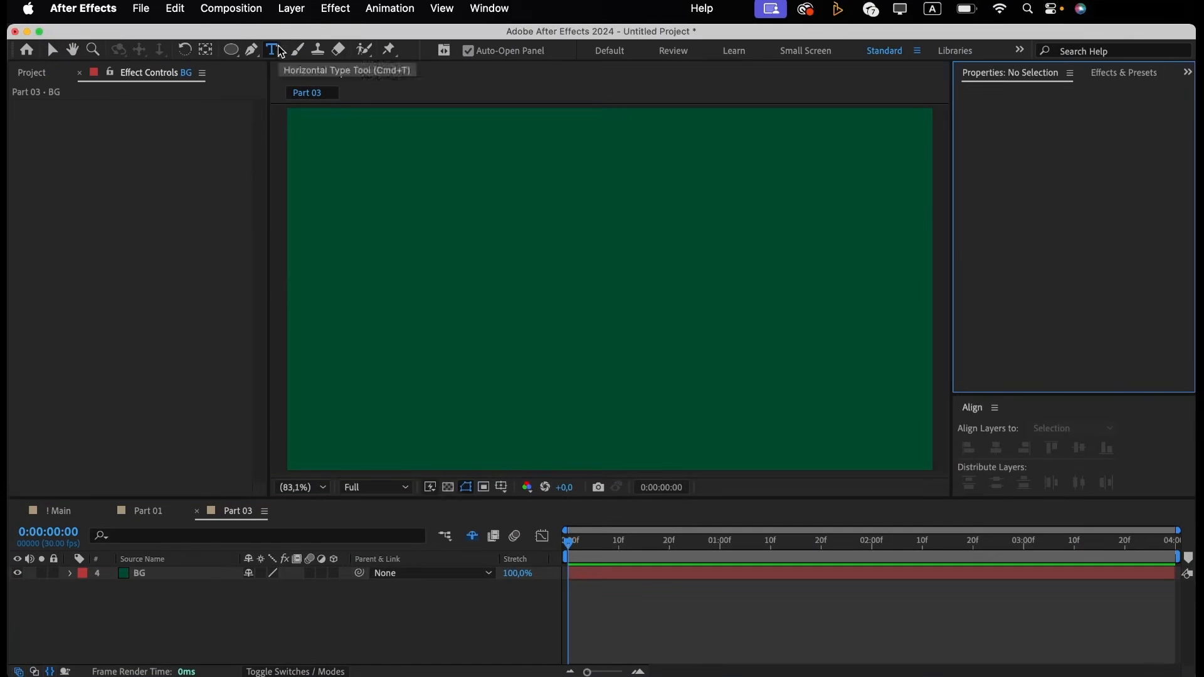
left_click(471, 380)
type("media")
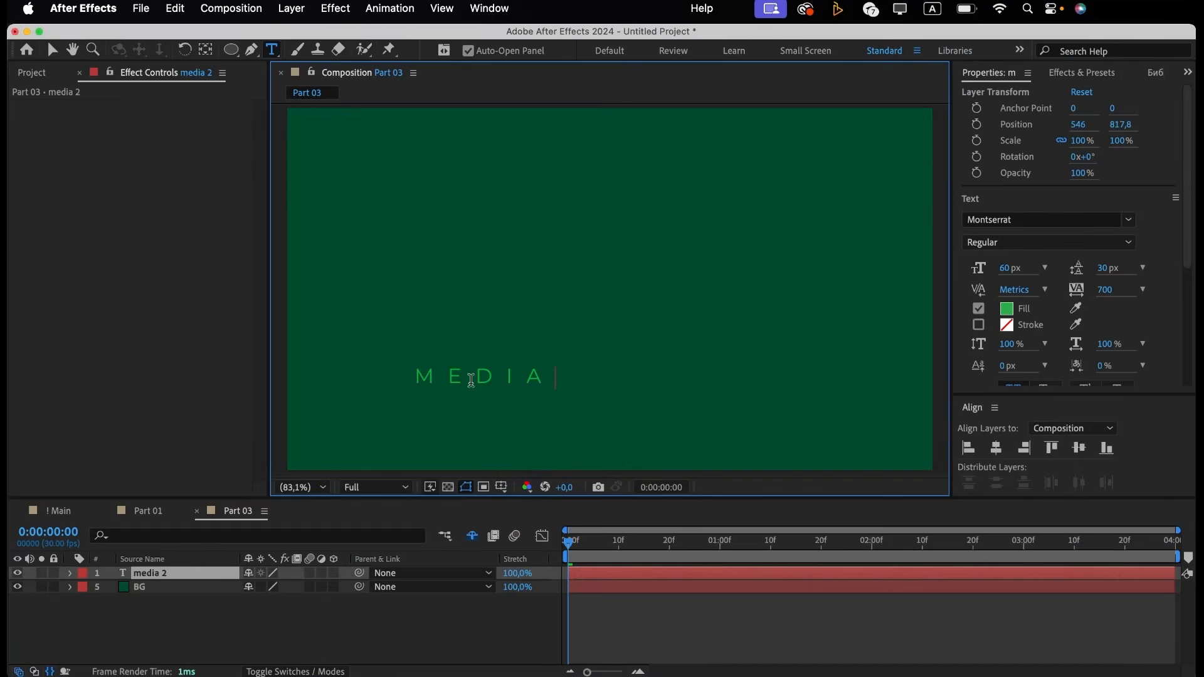
left_click(188, 572)
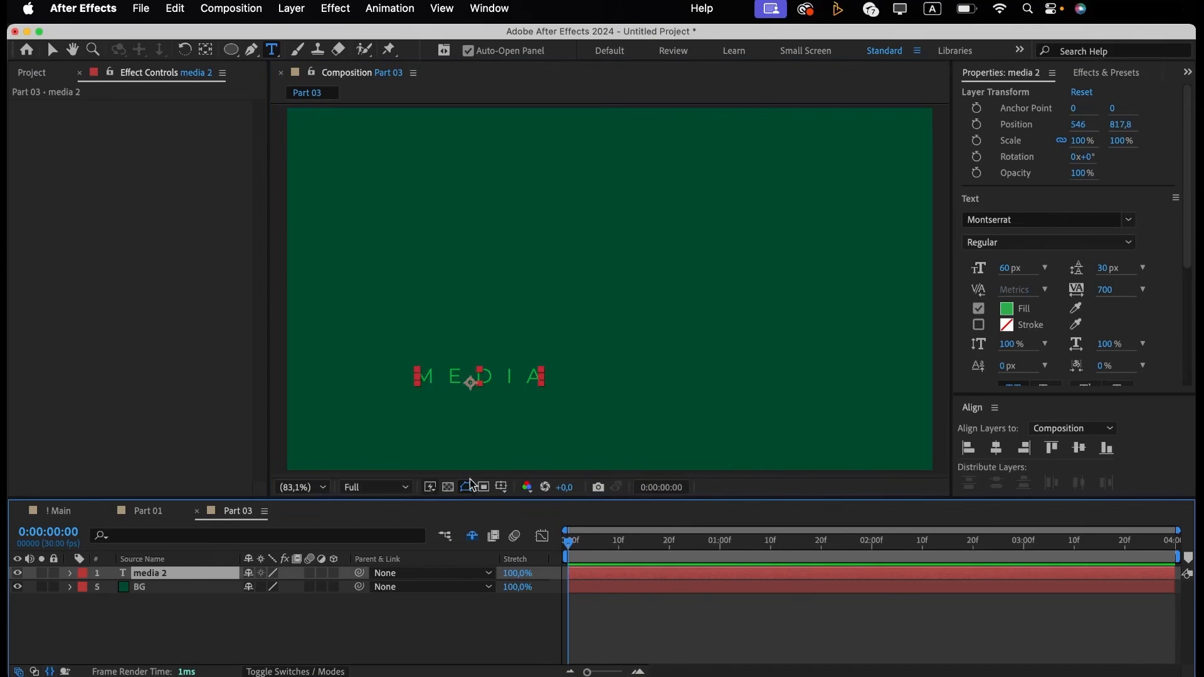
left_click(996, 448)
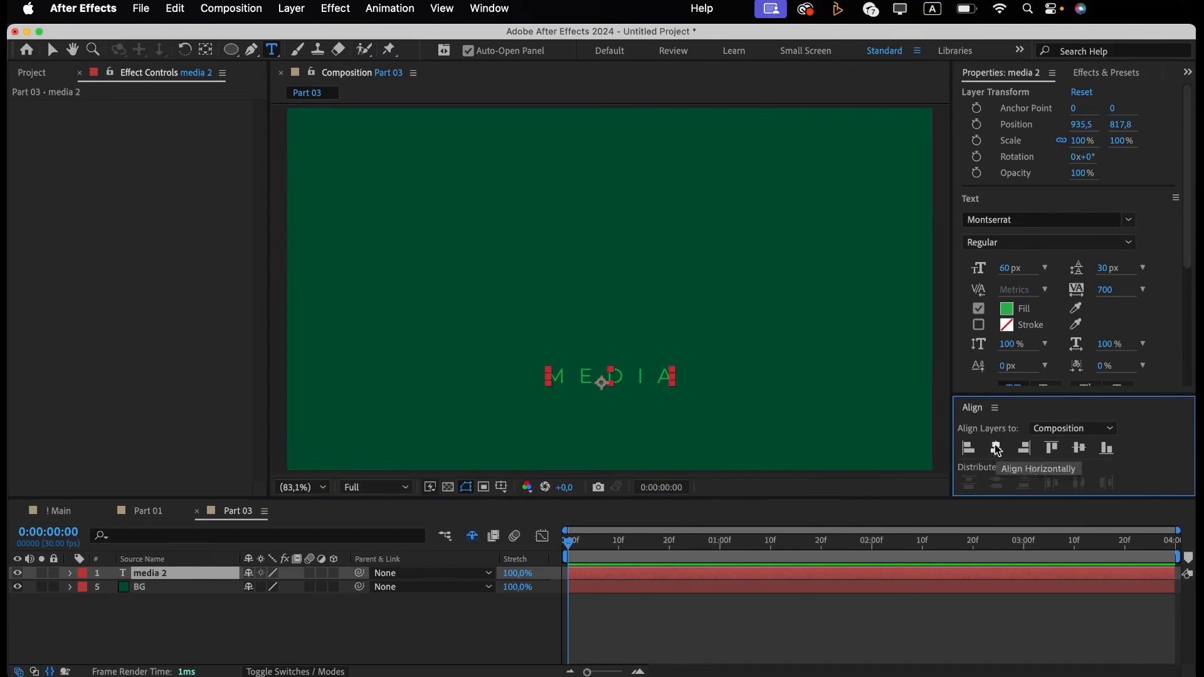
right_click(158, 577)
mouse_move(289, 340)
left_click(439, 535)
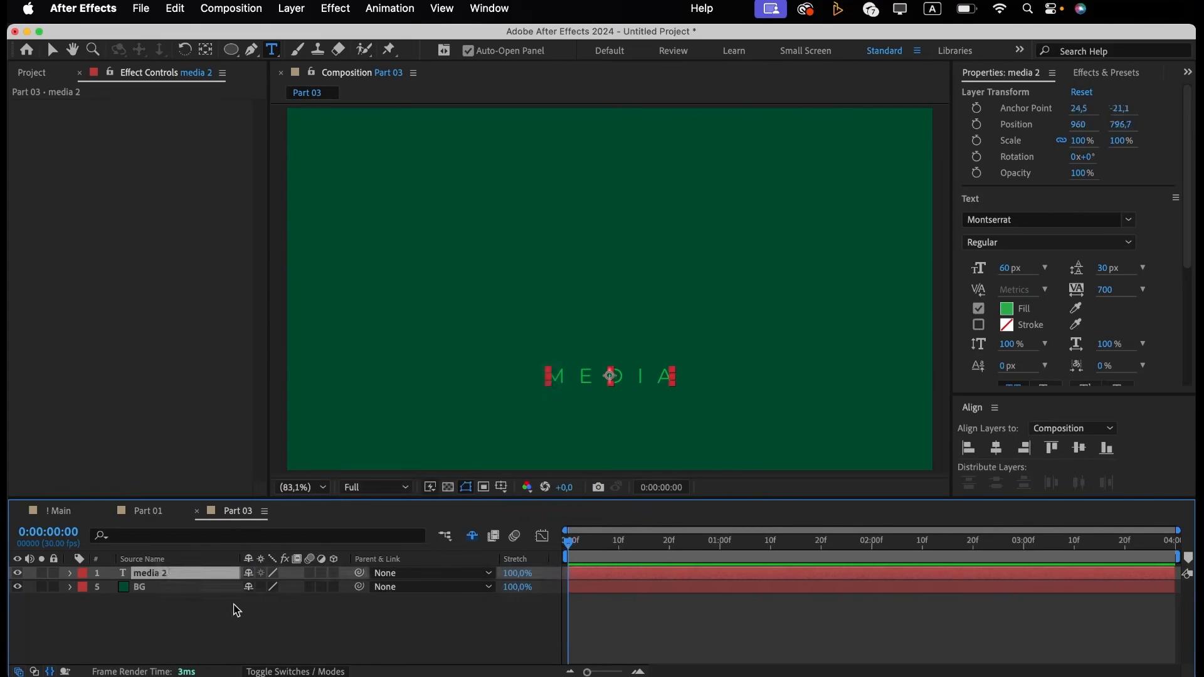
Add a separate text layer reading "lumo" above the media text.
left_click(237, 611)
left_click(220, 572)
key("v")
left_click(381, 94)
left_click(273, 50)
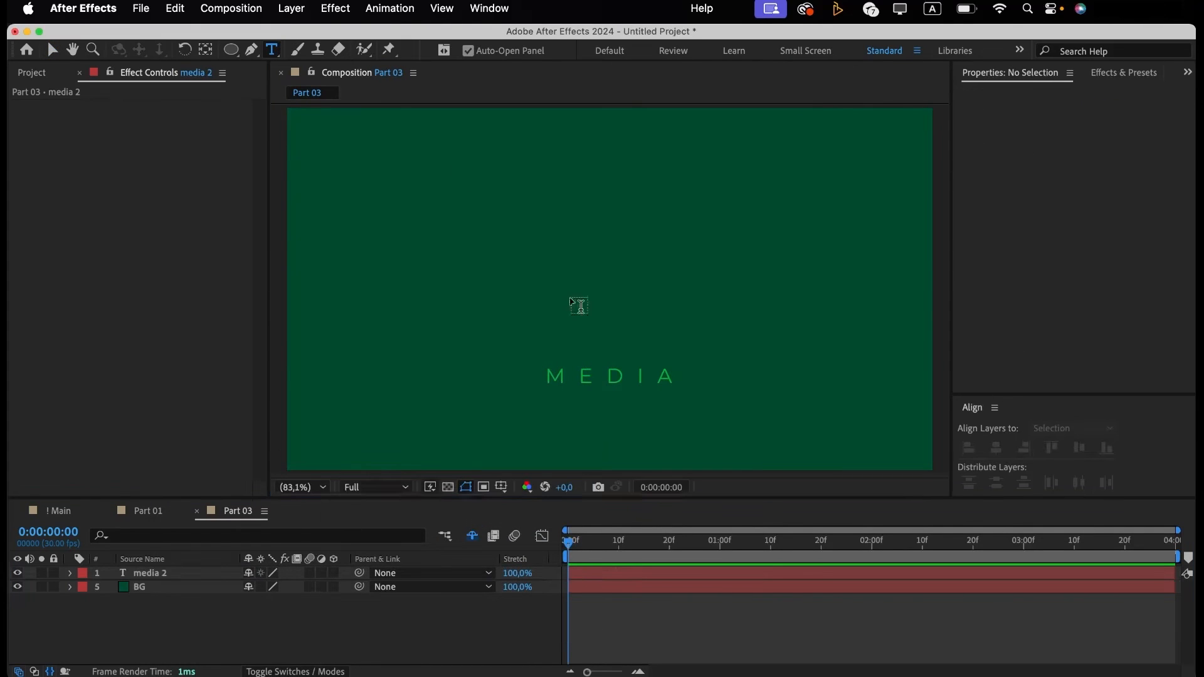
left_click(571, 295)
type("lumo")
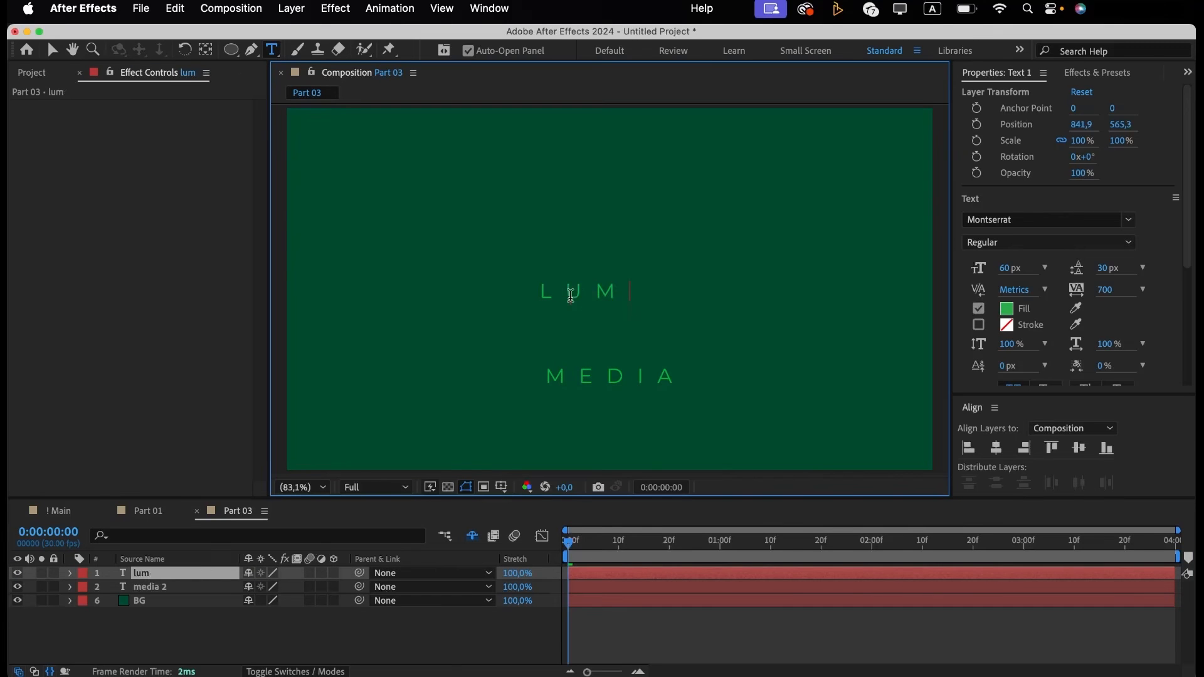
Set the lumo text's font to Poppins Medium.
left_click(1041, 217)
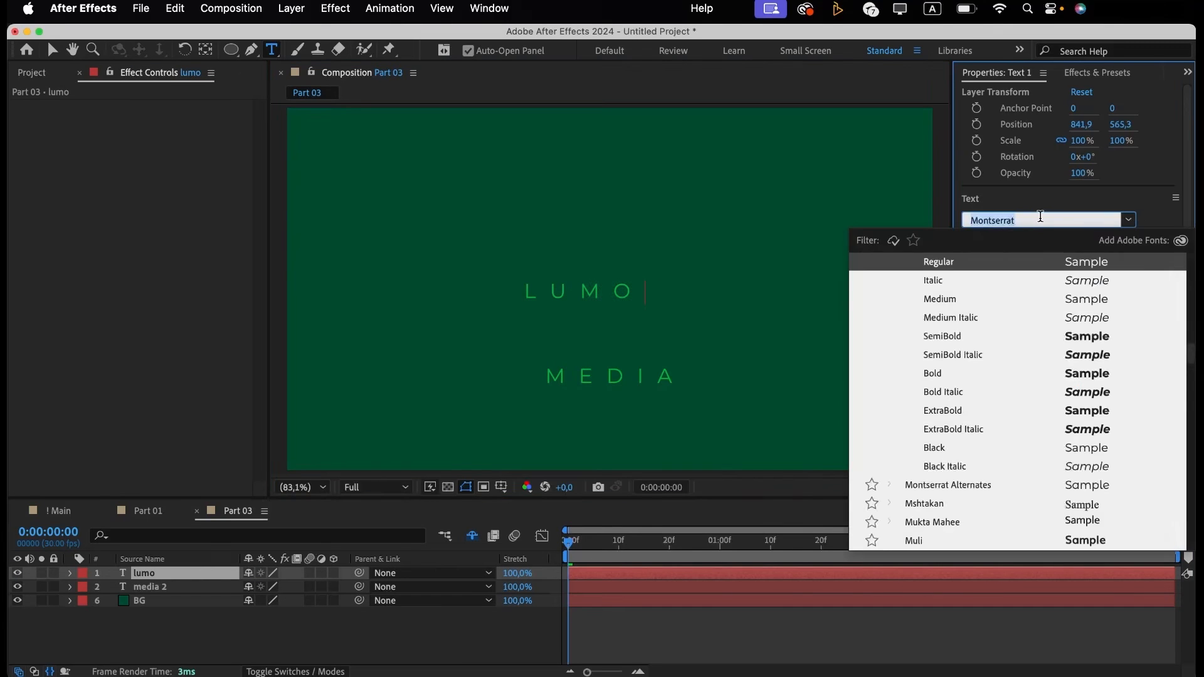
type("pop")
left_click(940, 281)
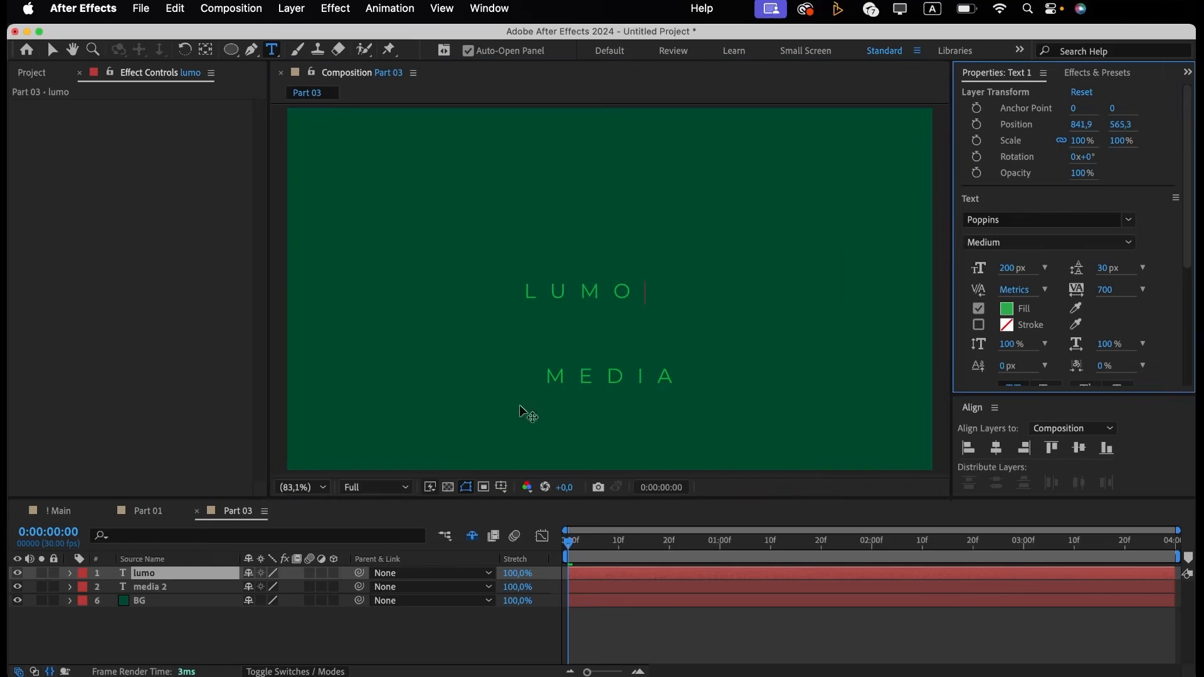
double_click(151, 575)
left_click(1016, 219)
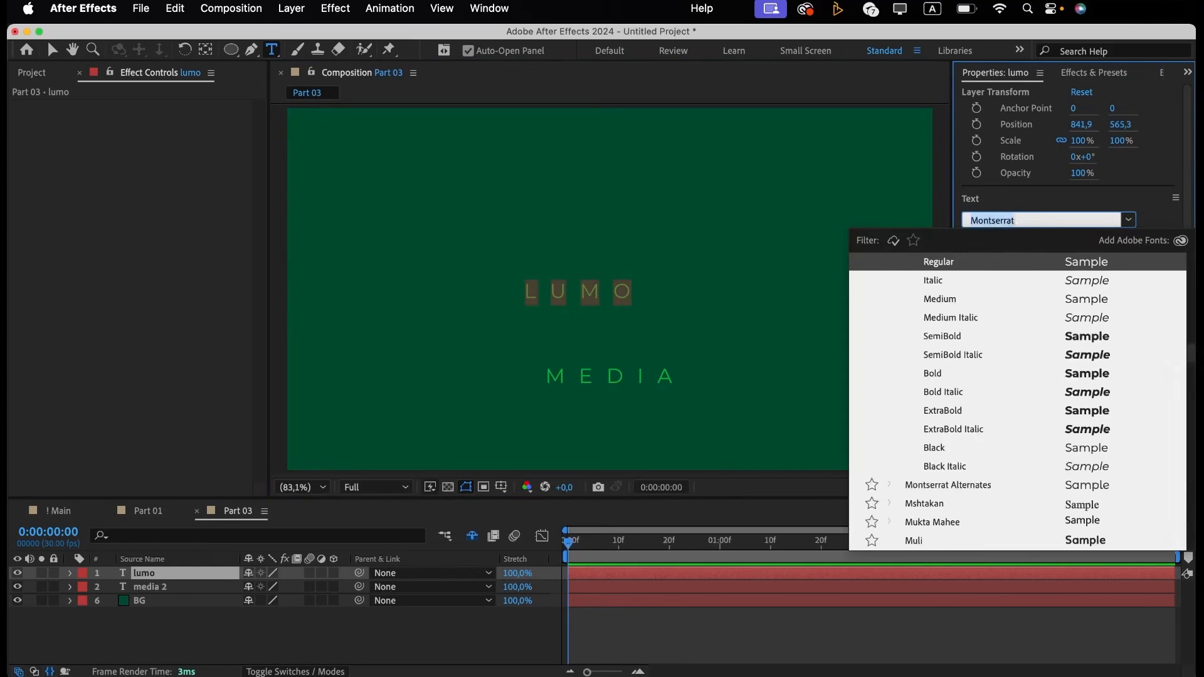
type("pop")
left_click(1005, 260)
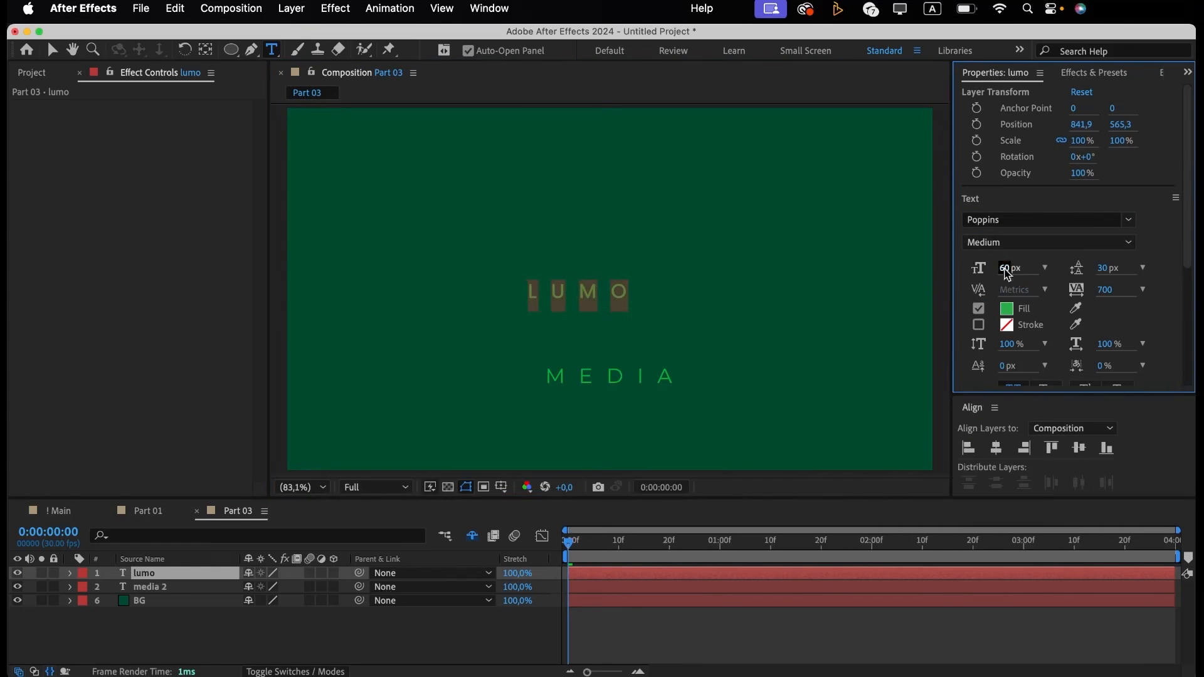
Set the lumo text to 200 px with 0 tracking and a white fill.
left_click(1006, 269)
key("Return")
left_click(1111, 285)
type("0")
key("Return")
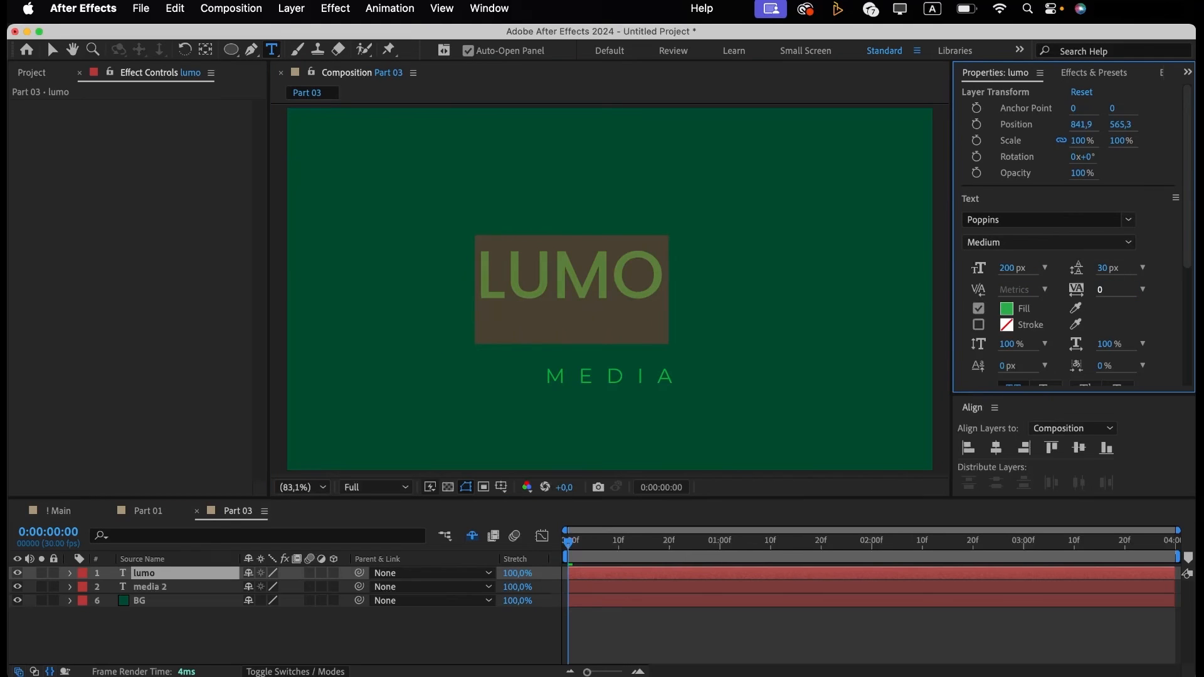
left_click(1007, 309)
key("super+v")
key("Return")
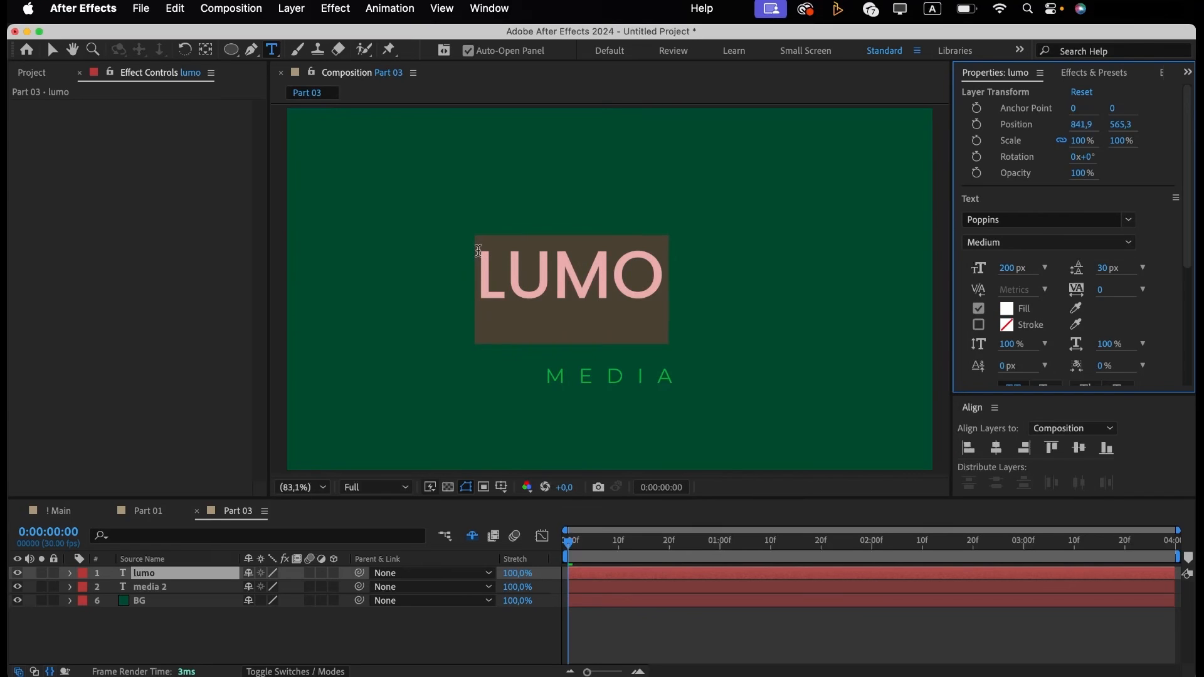
Center the lumo text's anchor point and place the layer at position 960, 660, directly above the media text.
left_click(182, 573)
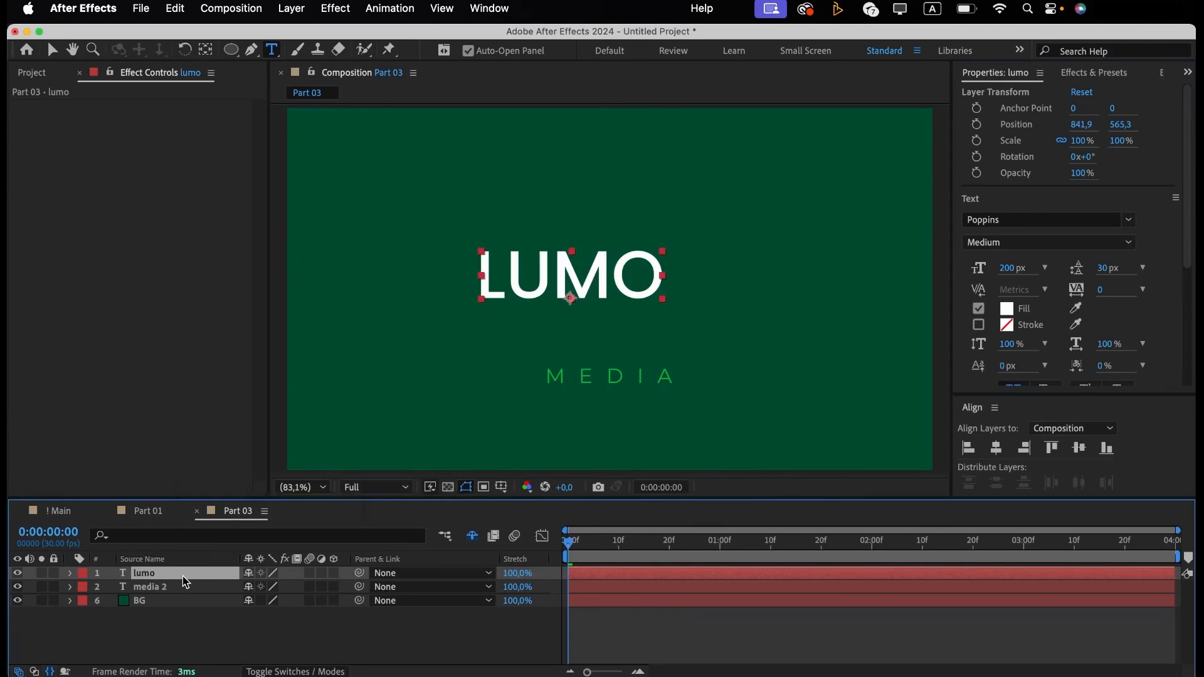
right_click(184, 573)
mouse_move(270, 340)
left_click(462, 536)
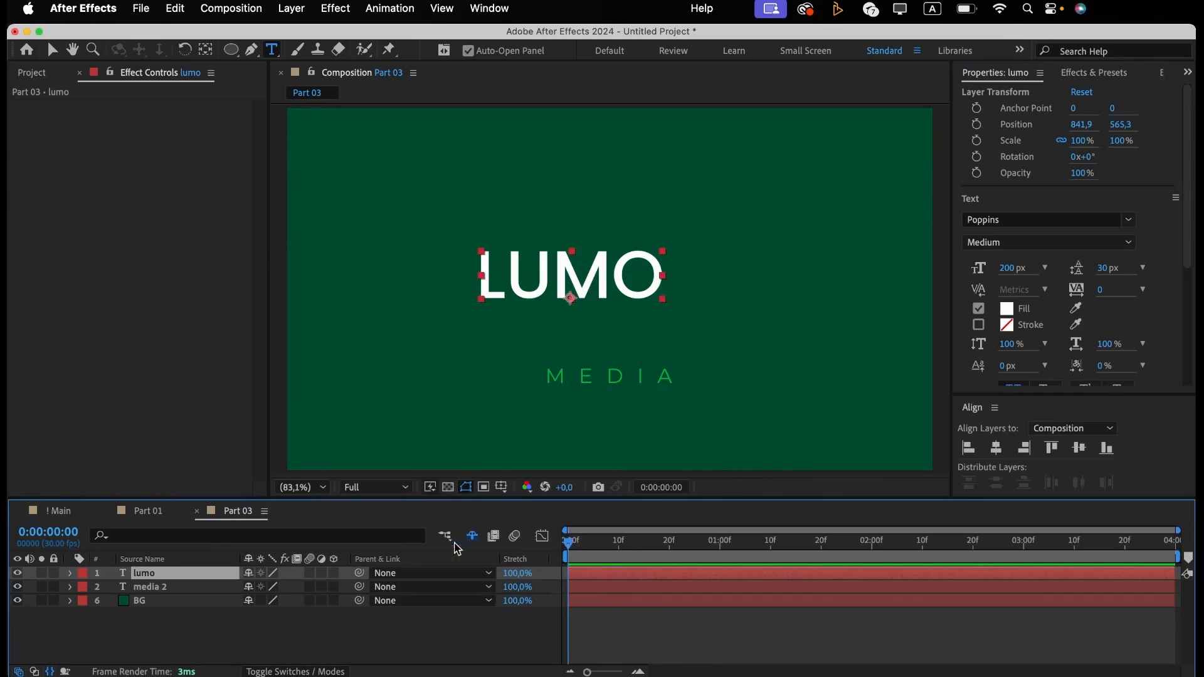
left_click(996, 448)
left_click(1085, 451)
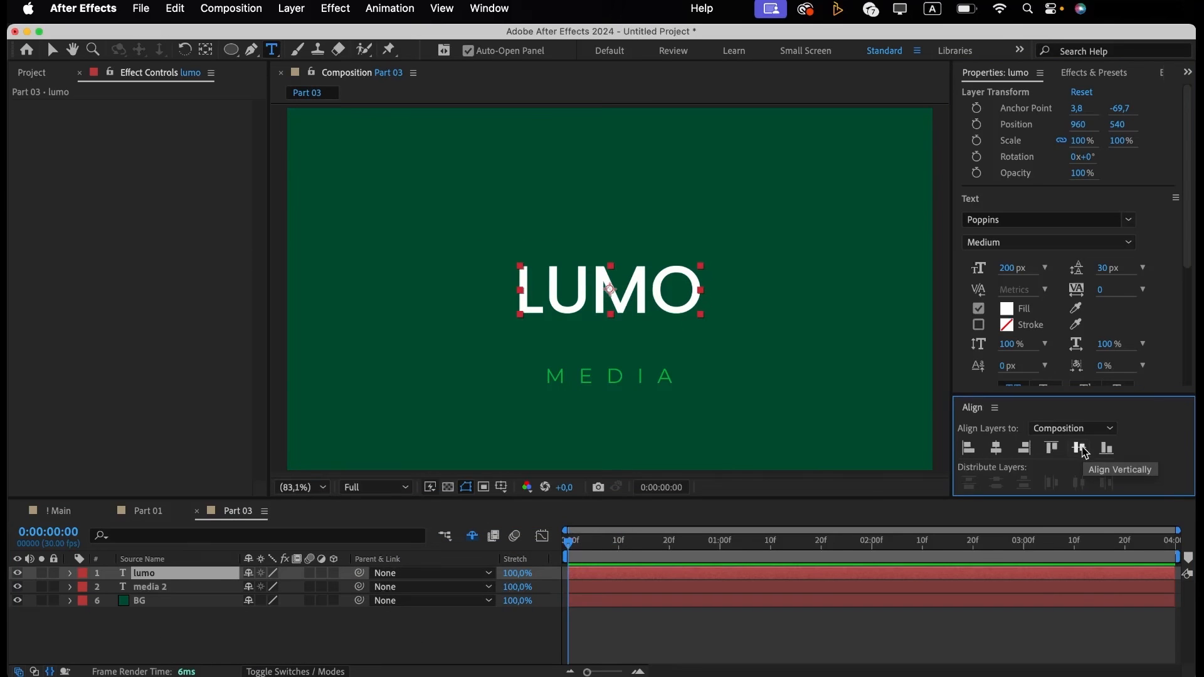
left_click(863, 502)
key("v")
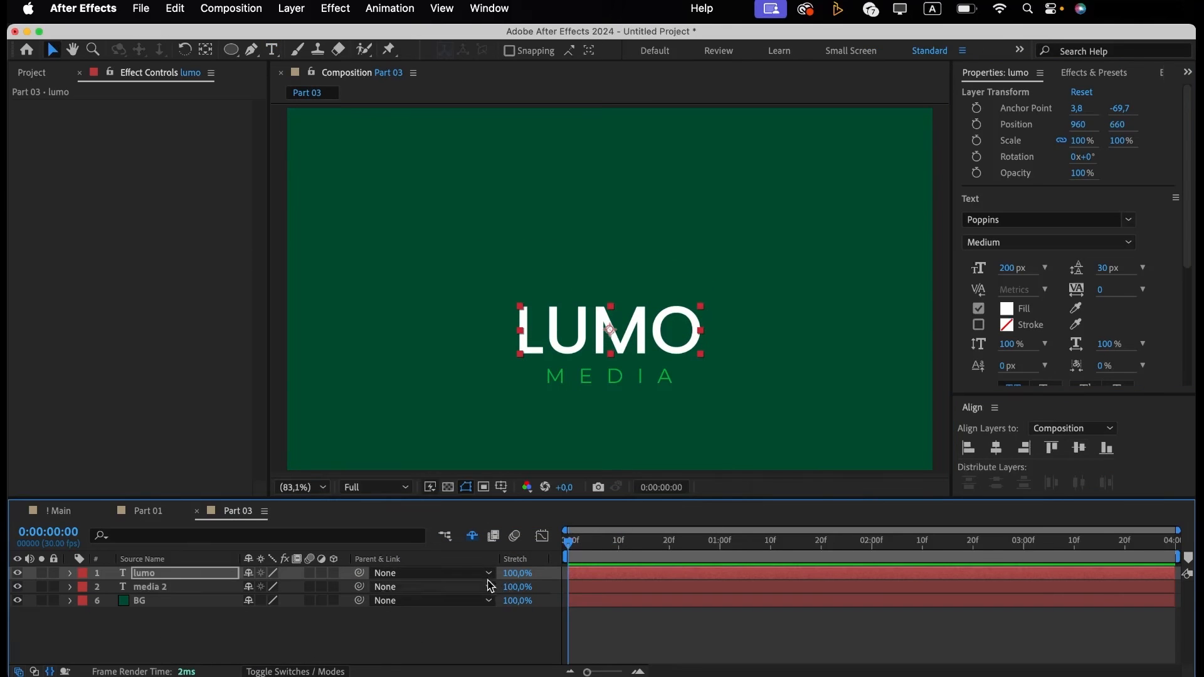
left_click(472, 633)
Add Layer 3/infinity.ai to Part 03 as the topmost layer and scale it to 400%.
left_click(39, 77)
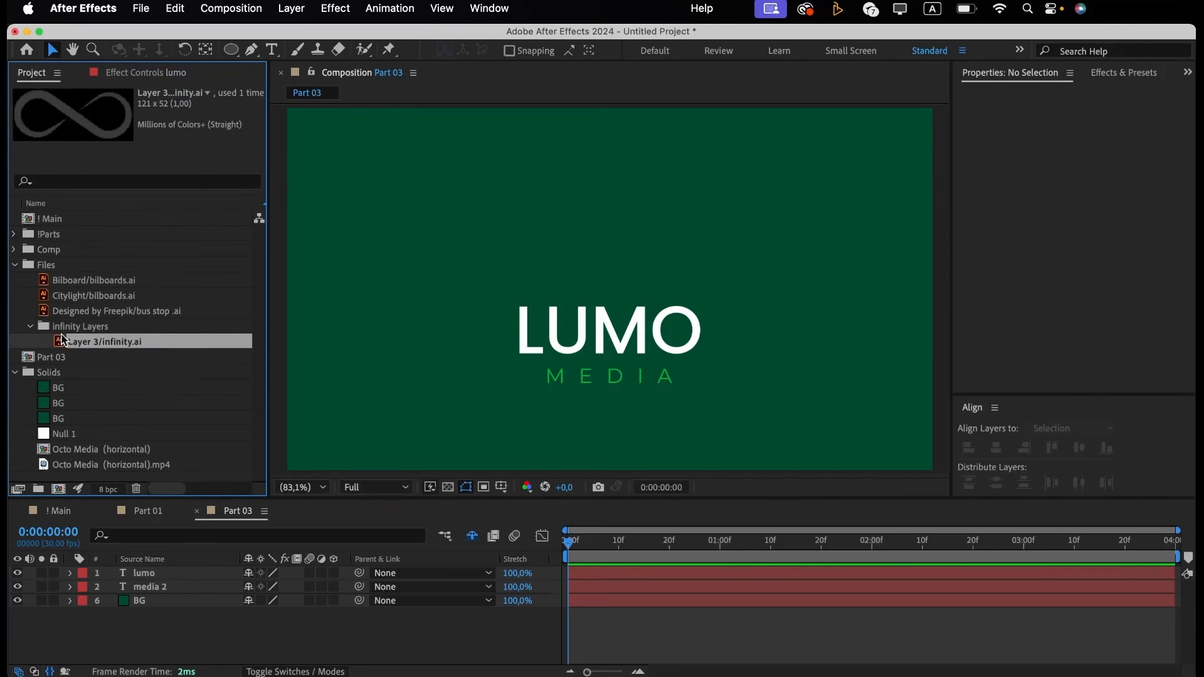
left_click_drag(74, 345, 138, 563)
left_click_drag(146, 572, 148, 574)
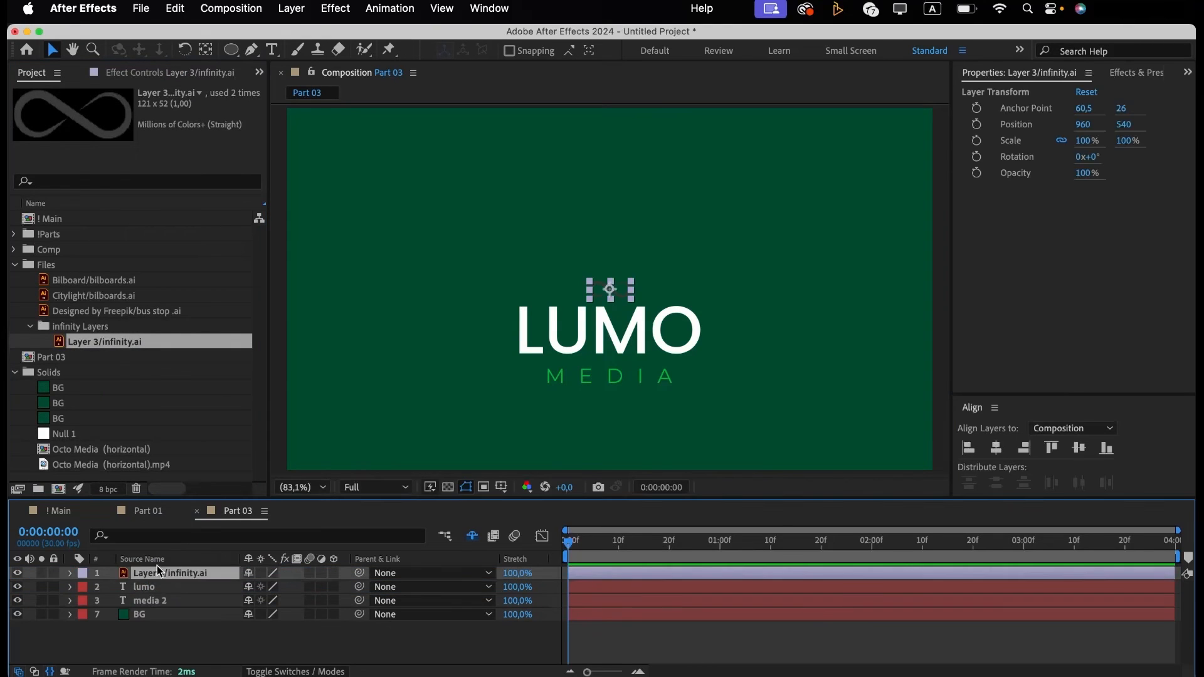
key("s")
left_click(270, 587)
type("400,0,400,0")
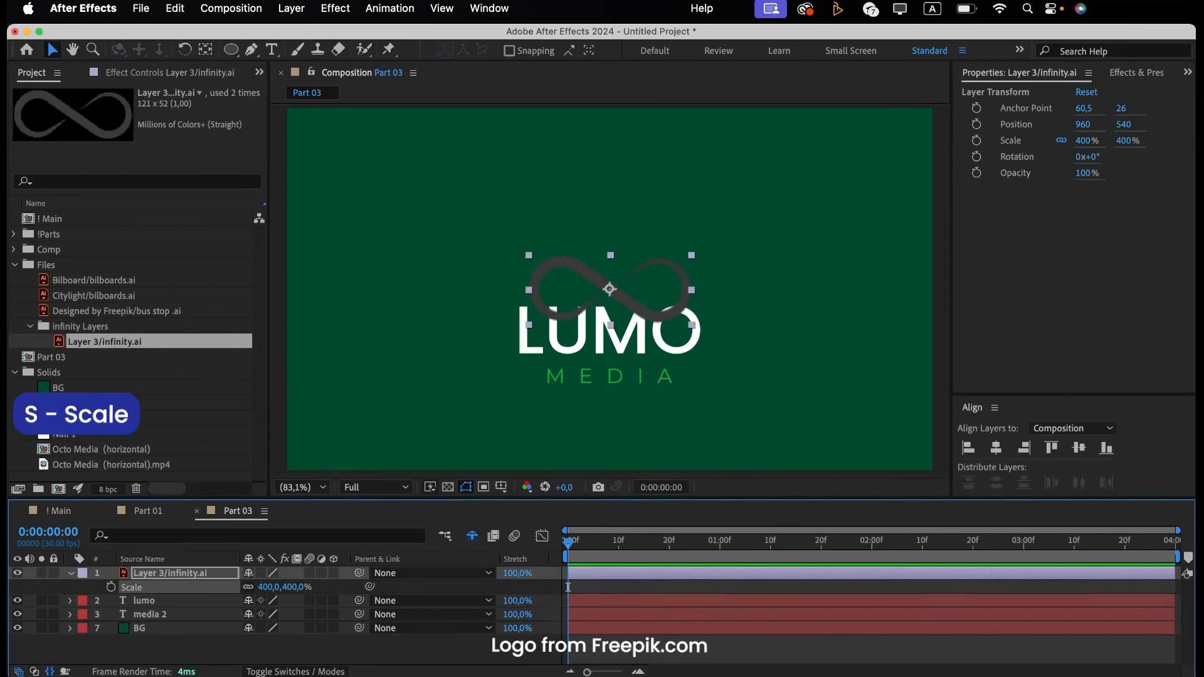
type("0")
key("Return")
Find the Fill effect and apply it to the infinity logo layer.
left_click(1128, 77)
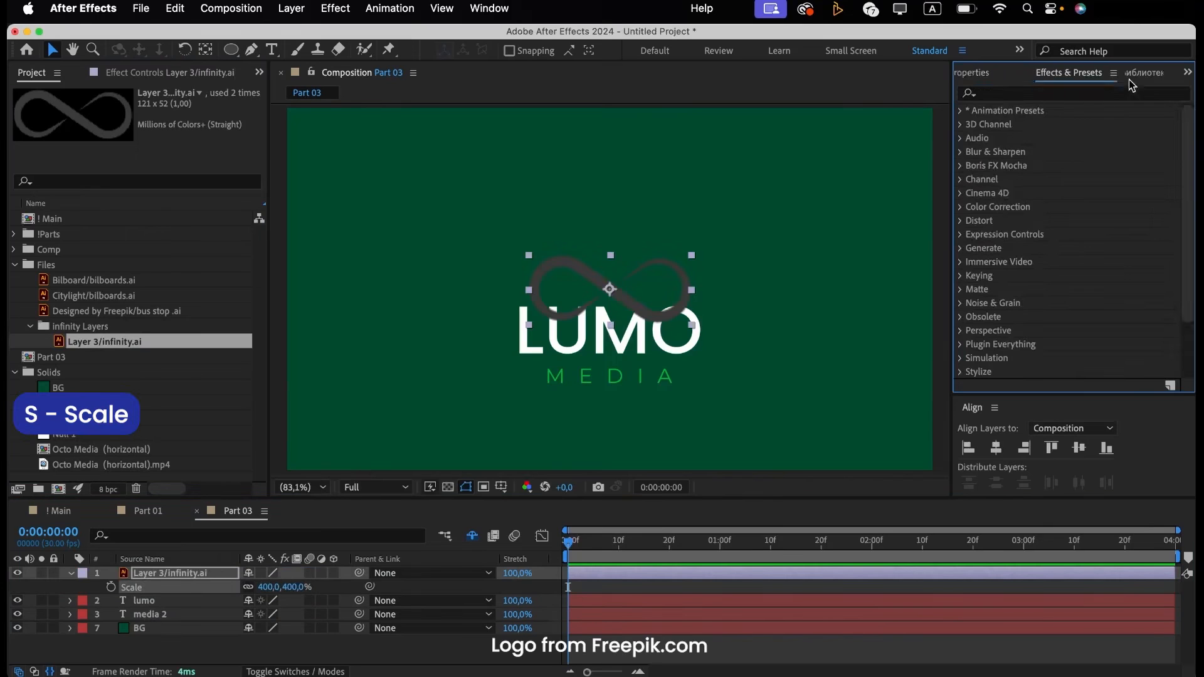
left_click(1024, 94)
type("fill")
double_click(1018, 139)
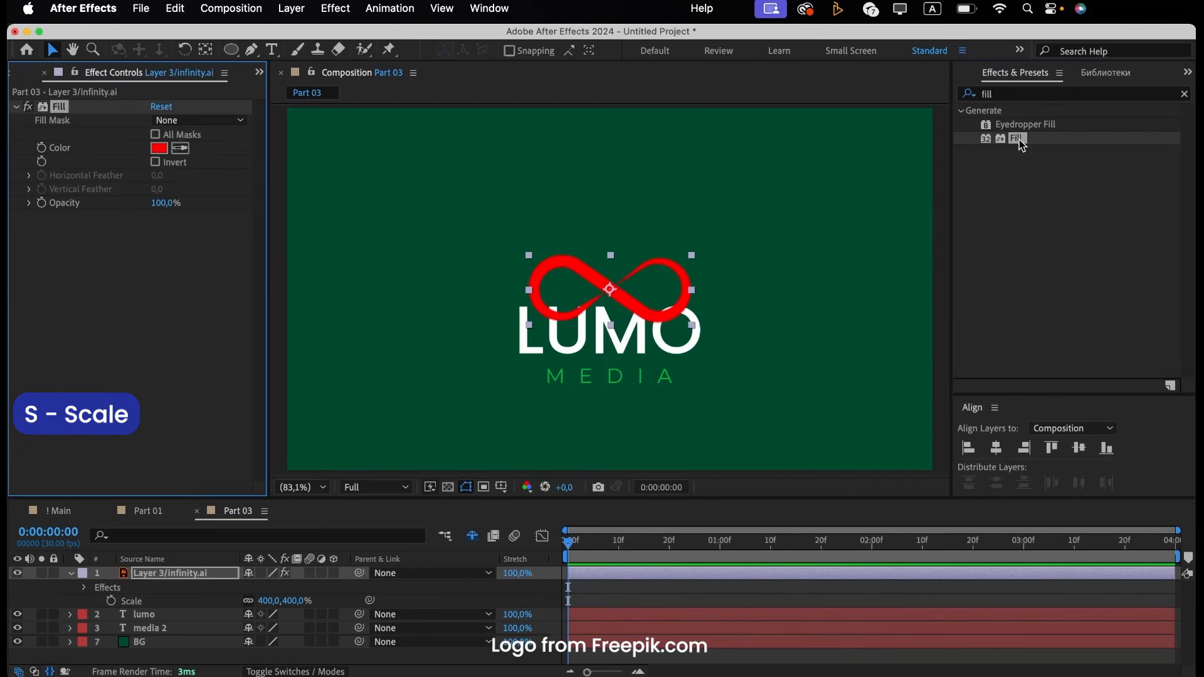
Sample the MEDIA text's green for the infinity logo's fill and move the logo up about 100 px, centered horizontally in the composition.
left_click(181, 148)
left_click(551, 374)
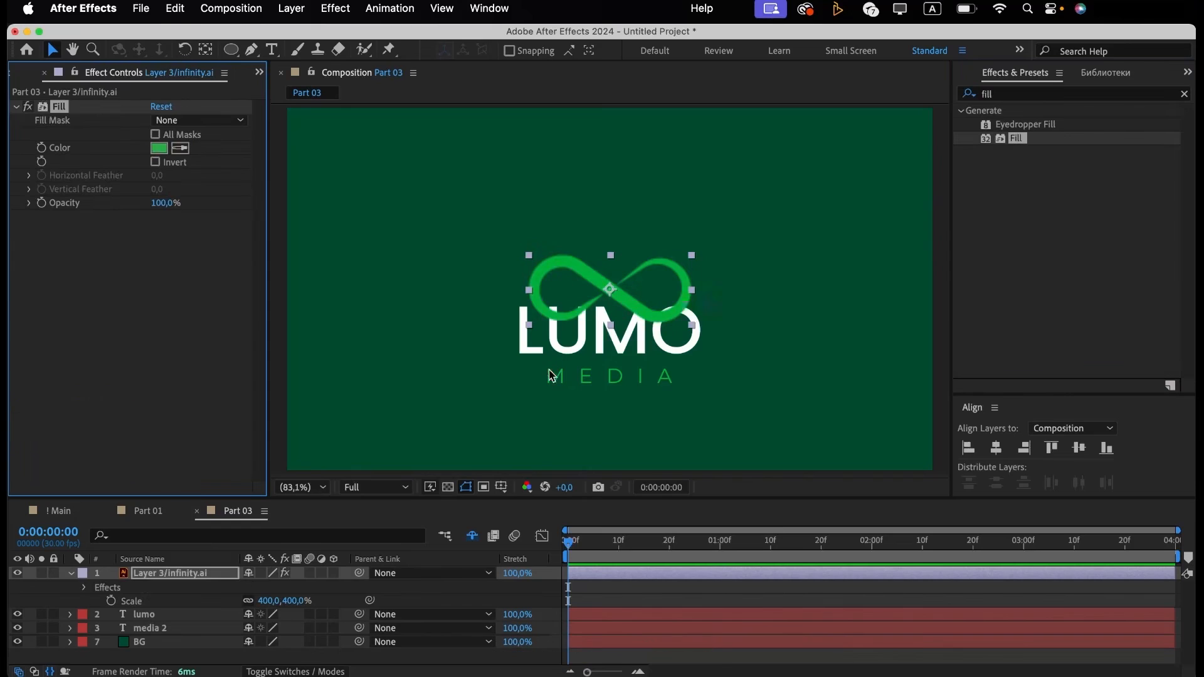
left_click(159, 578)
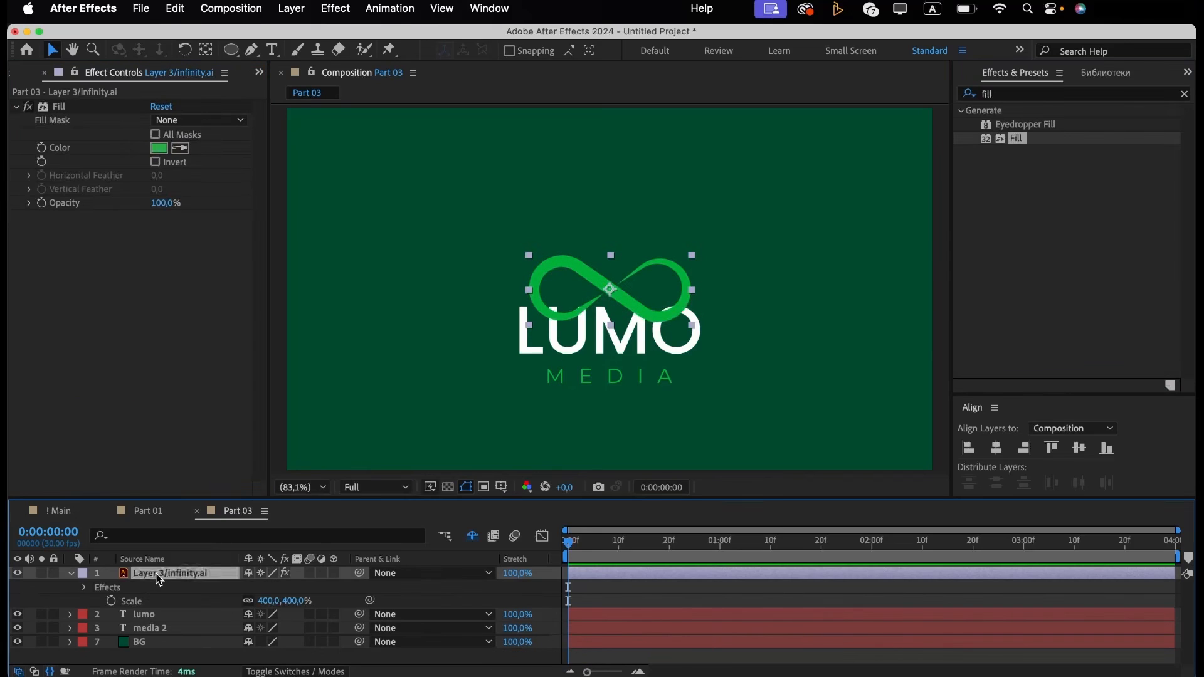
key("shift+Up")
key("shift+Up")
key("shift+Up")
key("shift+Up")
key("shift+Up")
key("shift+Up")
left_click(996, 448)
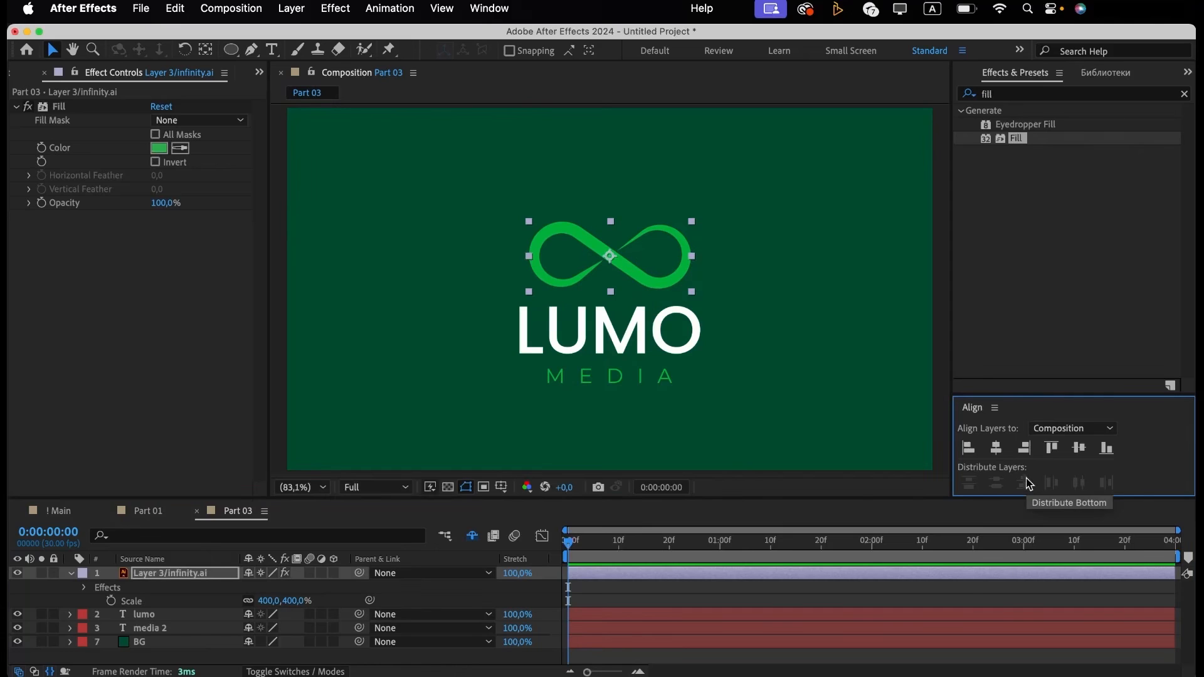
Tighten the logo spacing by raising the lumo text 20 px and the media text about 30 px.
left_click(151, 625)
key("shift+Up")
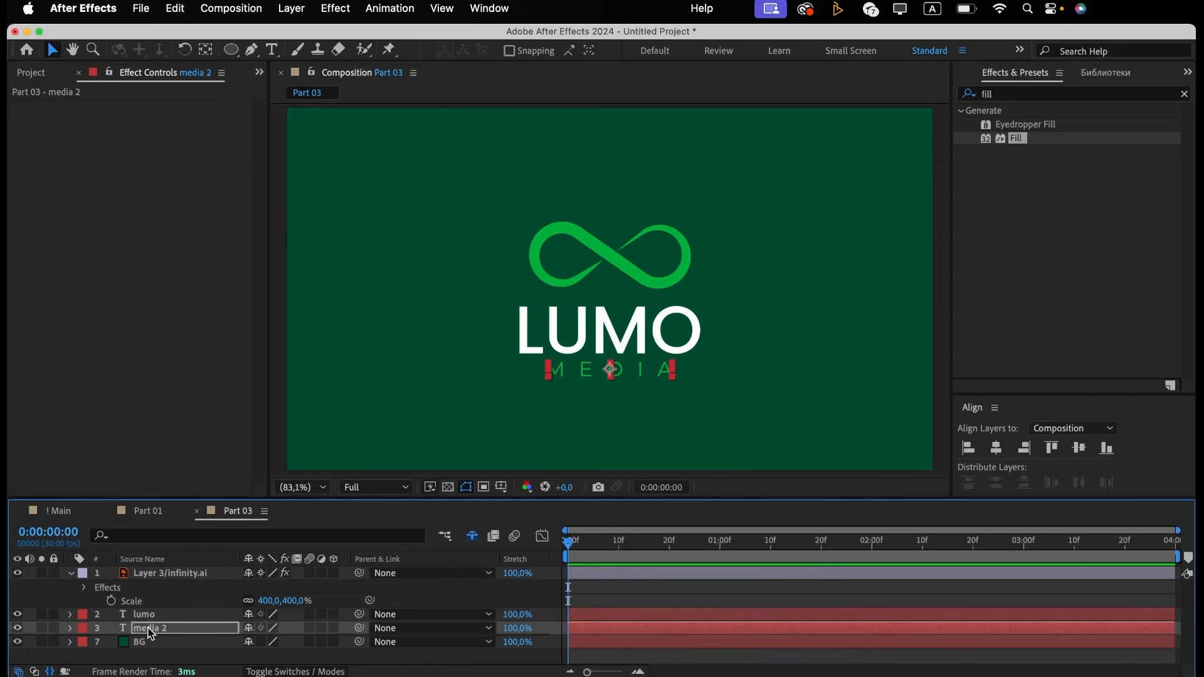
left_click(639, 589)
left_click(601, 575)
key("u")
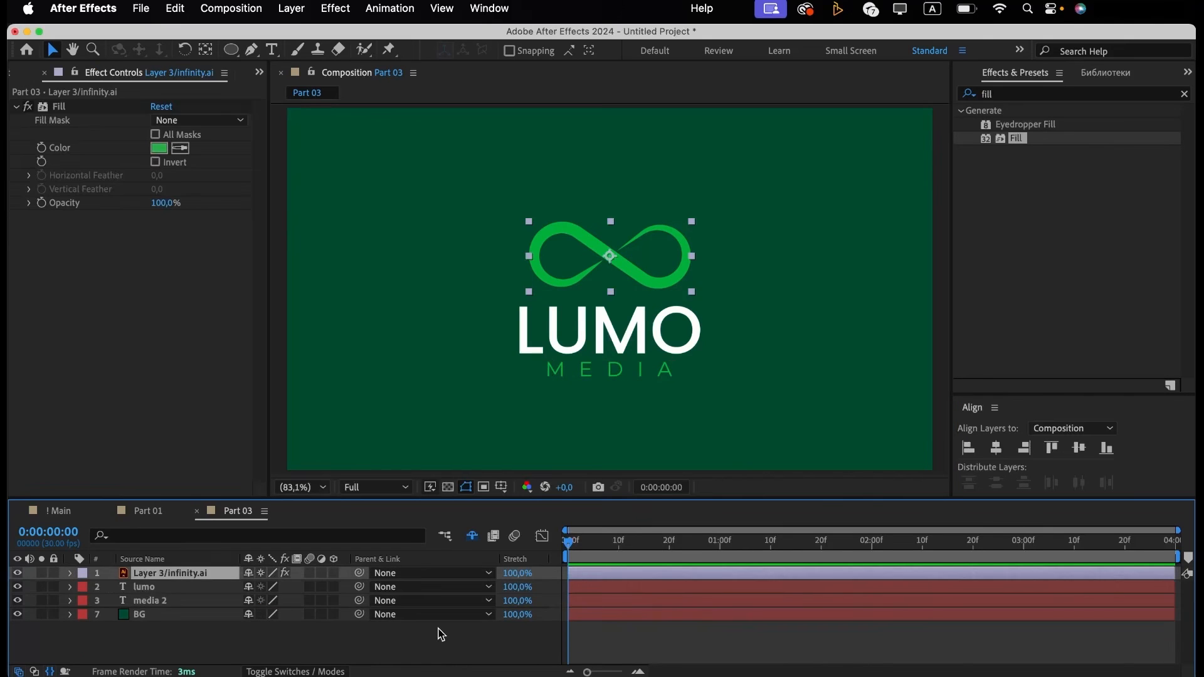
left_click(374, 654)
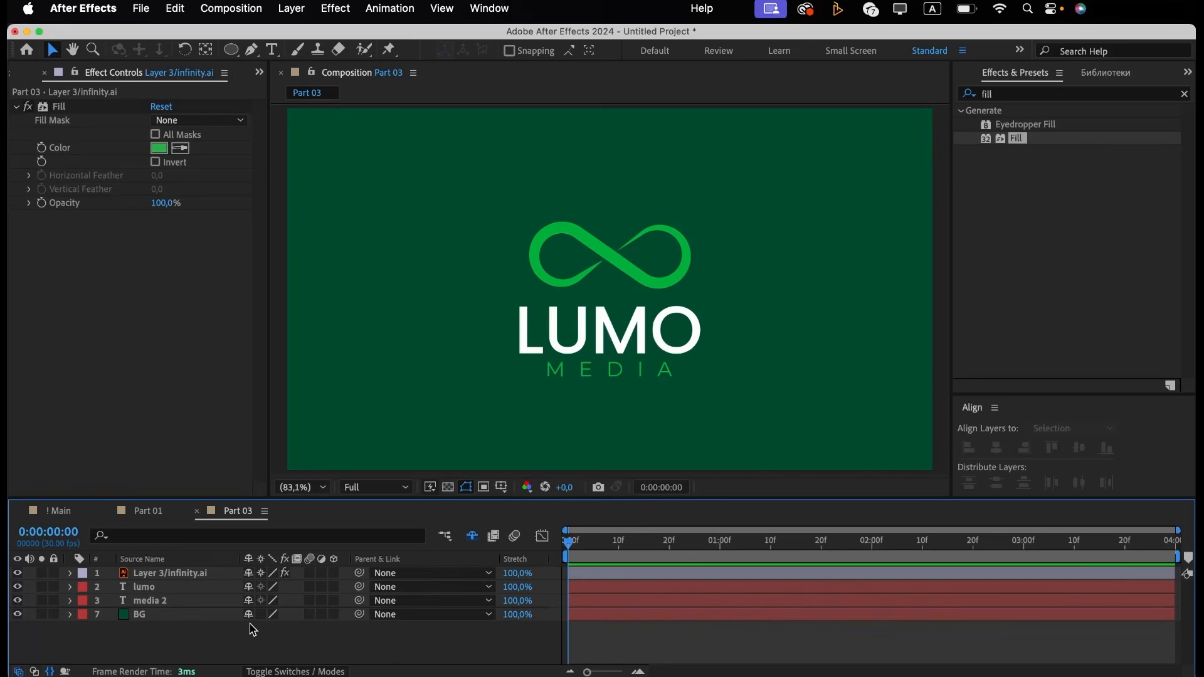
left_click(186, 587)
key("shift+Up")
key("shift+Up")
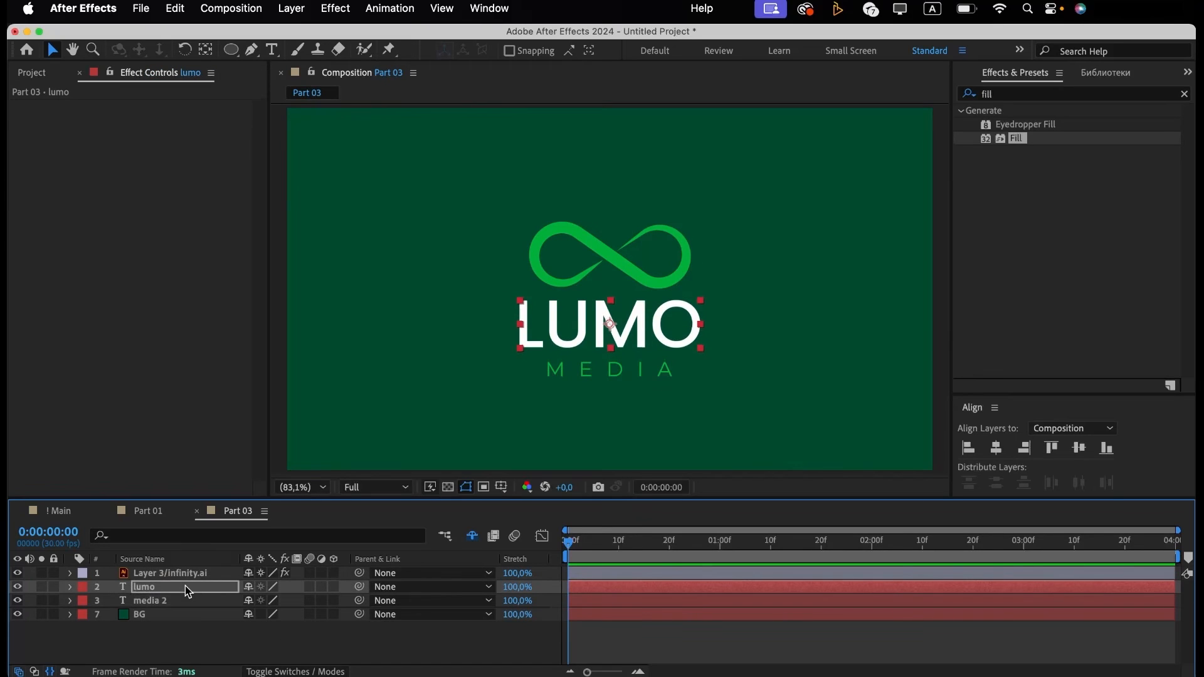
left_click(141, 601)
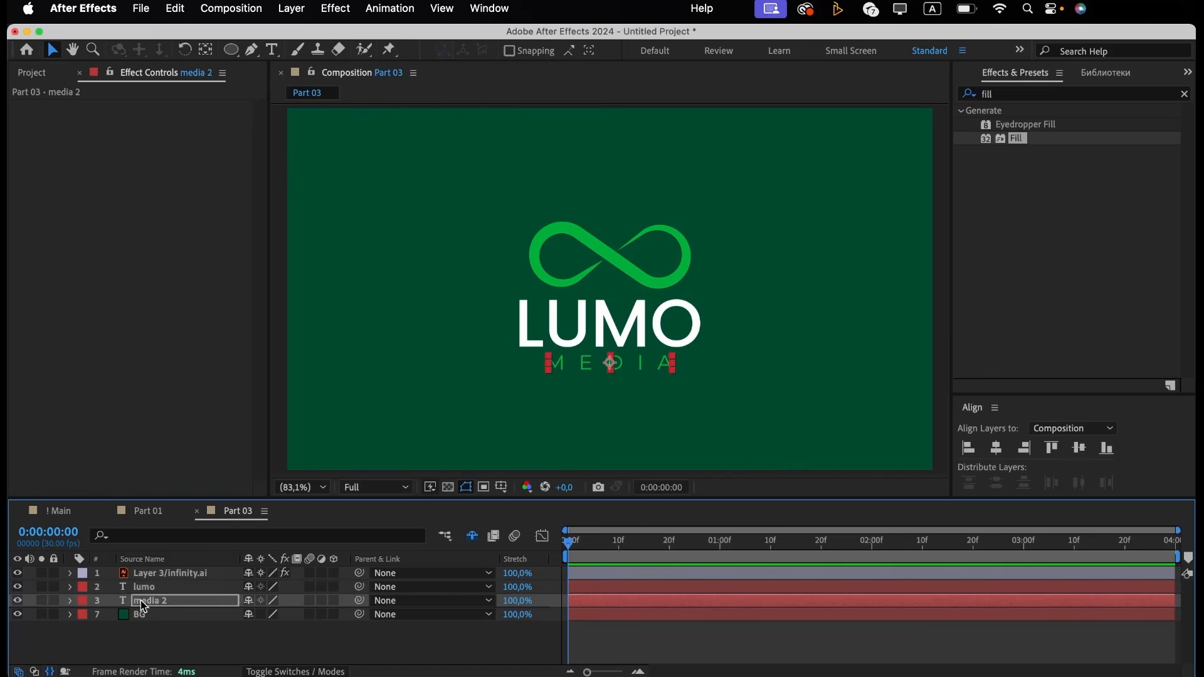
key("shift+Down")
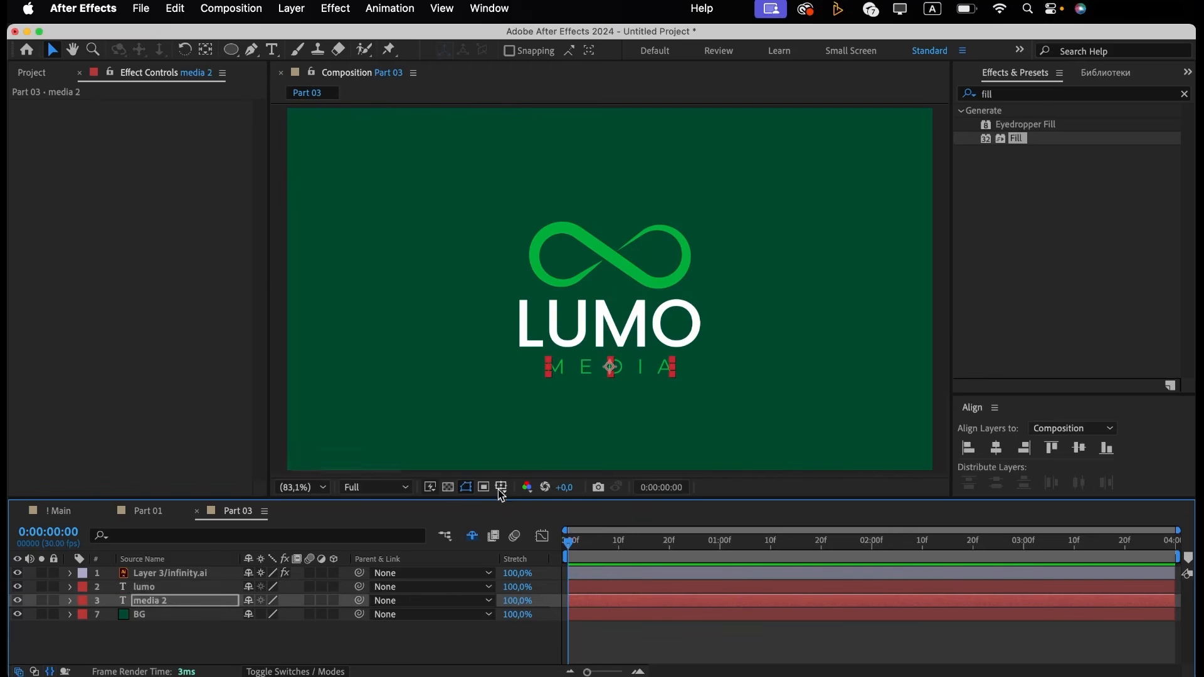
Create shapes from the lumo text layer.
left_click(144, 587)
right_click(147, 587)
mouse_move(188, 608)
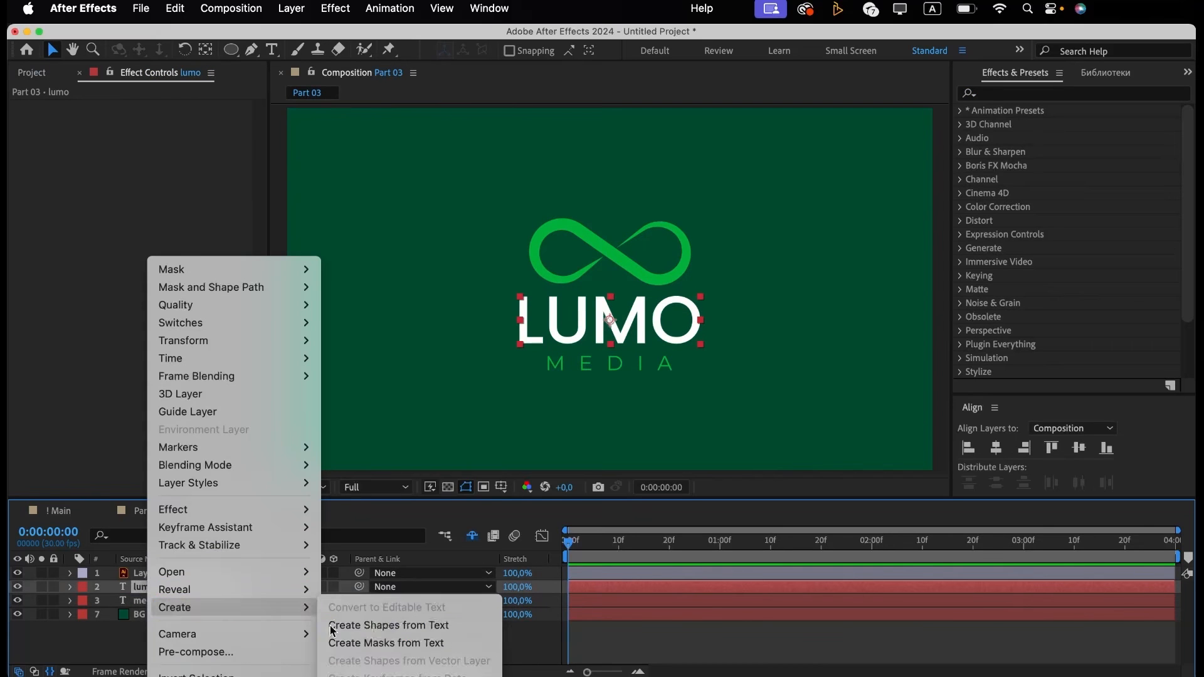
left_click(395, 626)
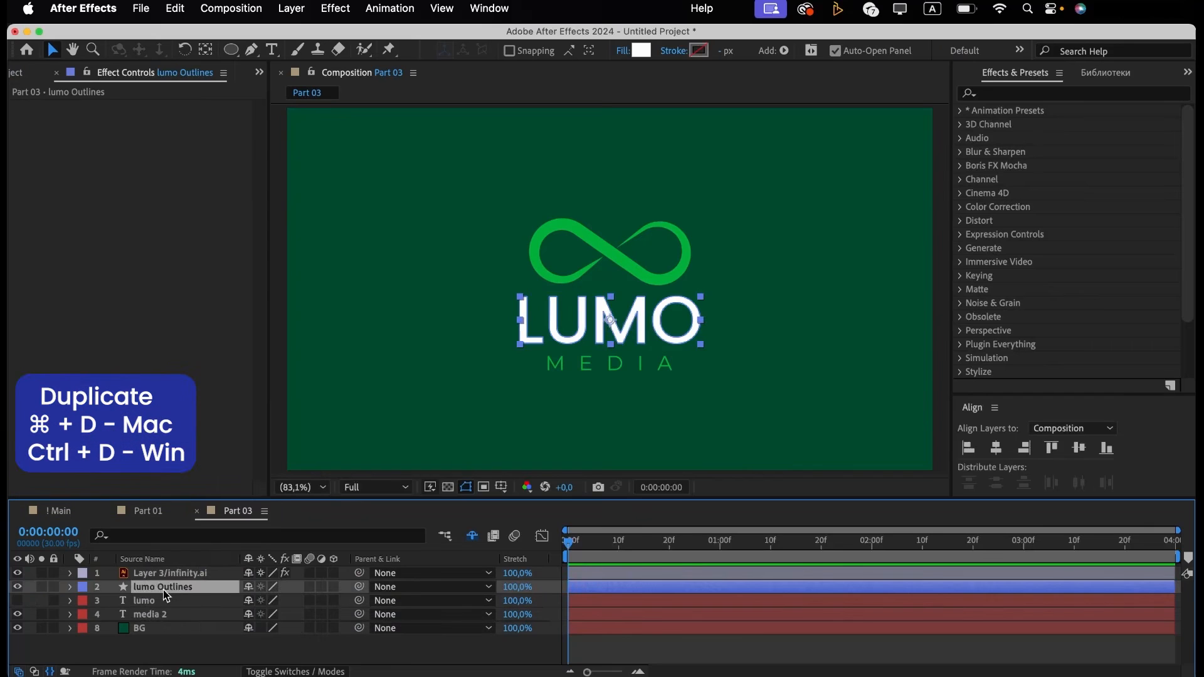
Duplicate the lumo outlines layer three times and rename the topmost copy L.
key("super+d")
key("super+d")
key("super+d")
key("Return")
type("l")
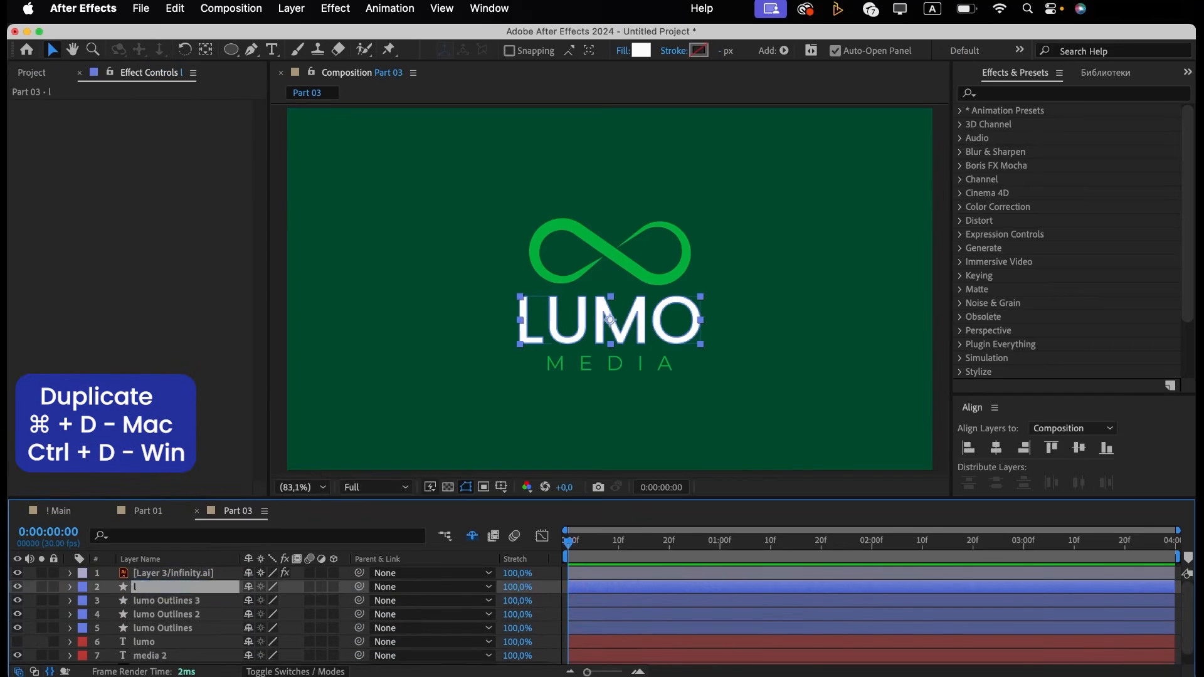
key("Return")
Rename the remaining three lumo outline layers U, M and O in stacking order.
left_click(138, 604)
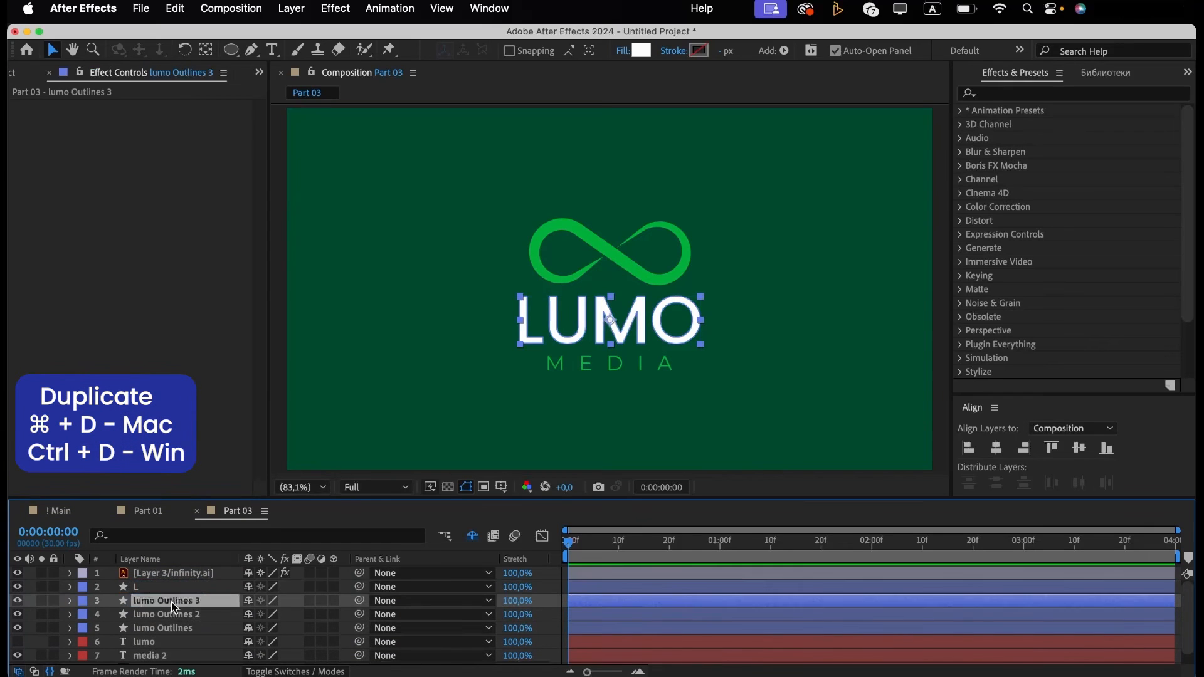
key("Return")
type("U")
key("Return")
left_click(187, 614)
key("Return")
type("M")
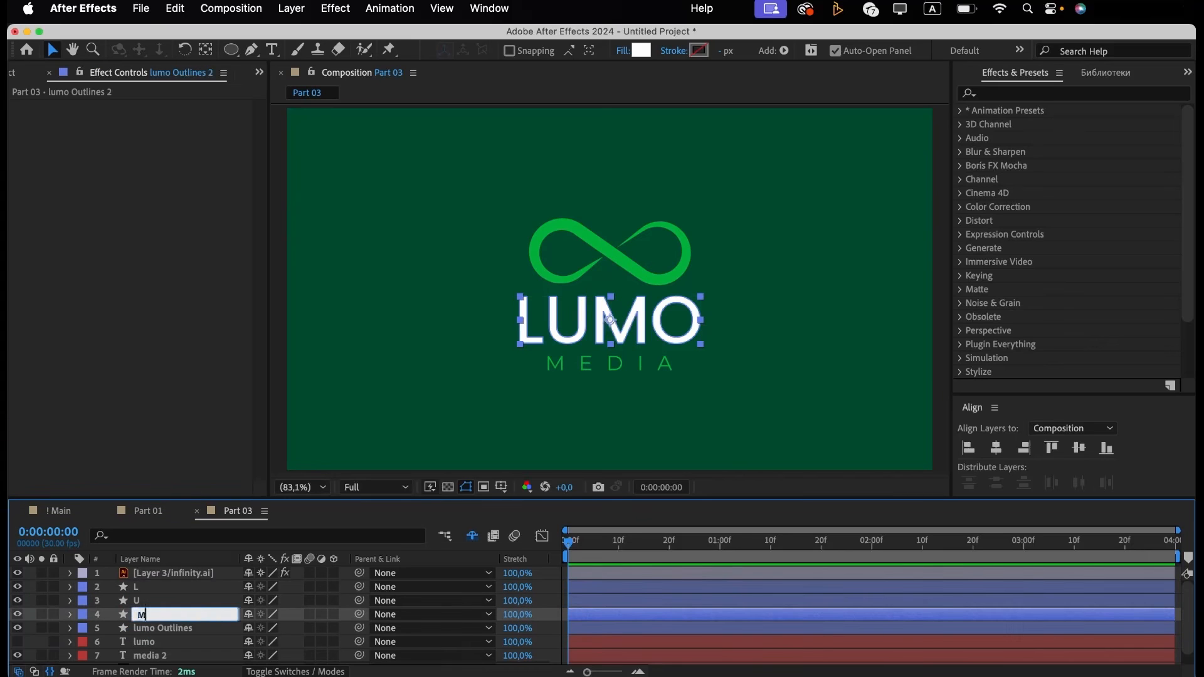
key("Return")
left_click(182, 630)
Show the L layer's contents in the layer properties and delete its u, m and o shapes.
left_click(156, 587)
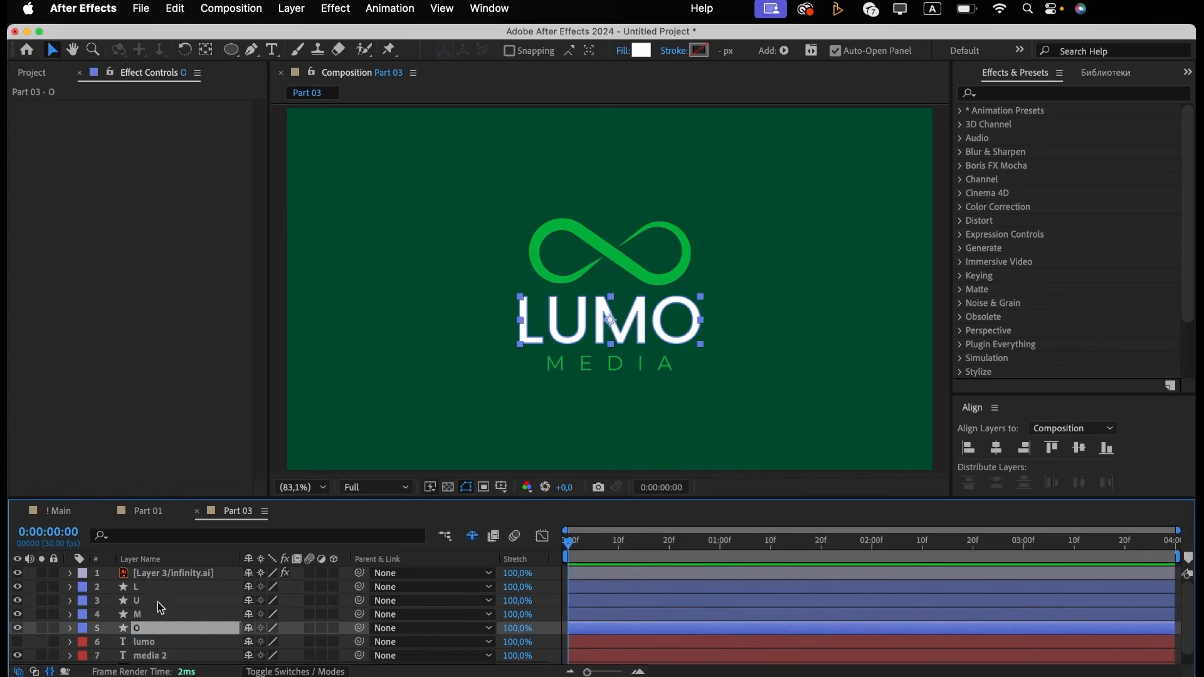
left_click(493, 8)
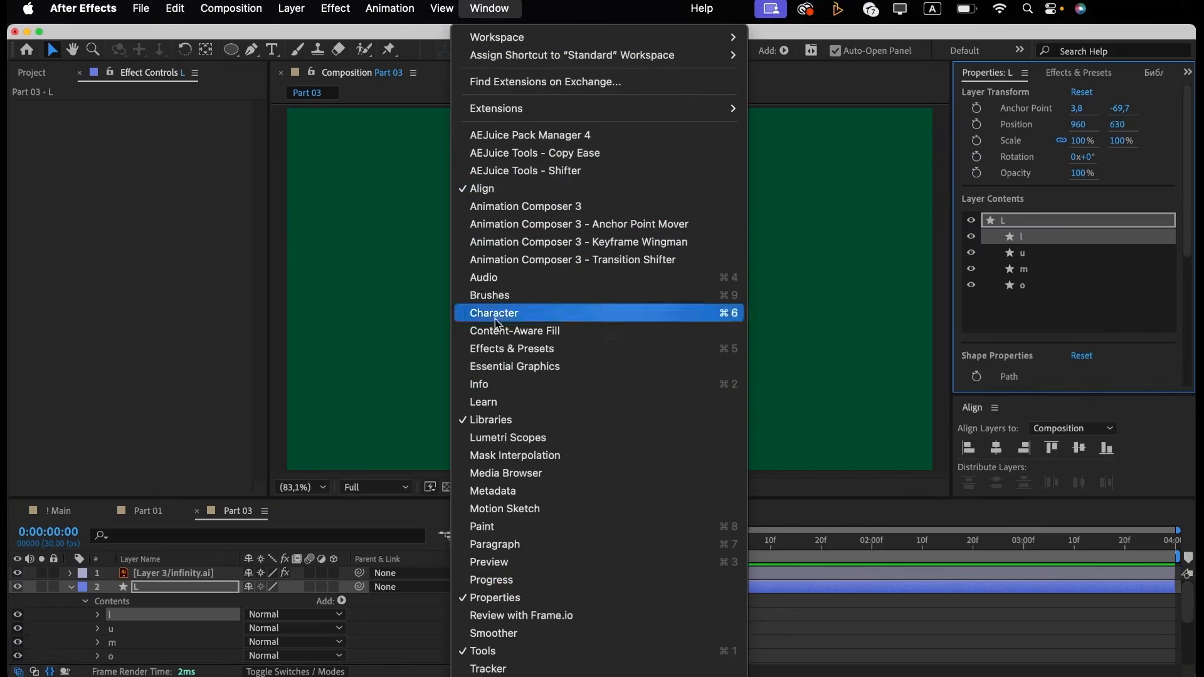
left_click(497, 605)
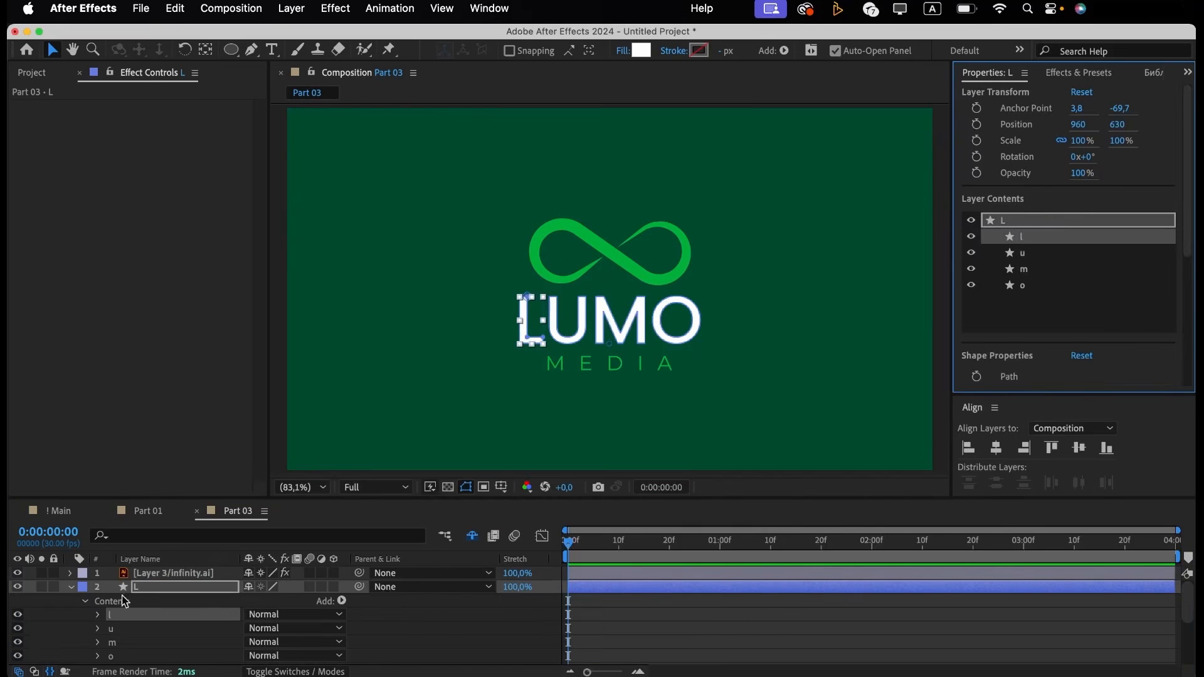
left_click(69, 588)
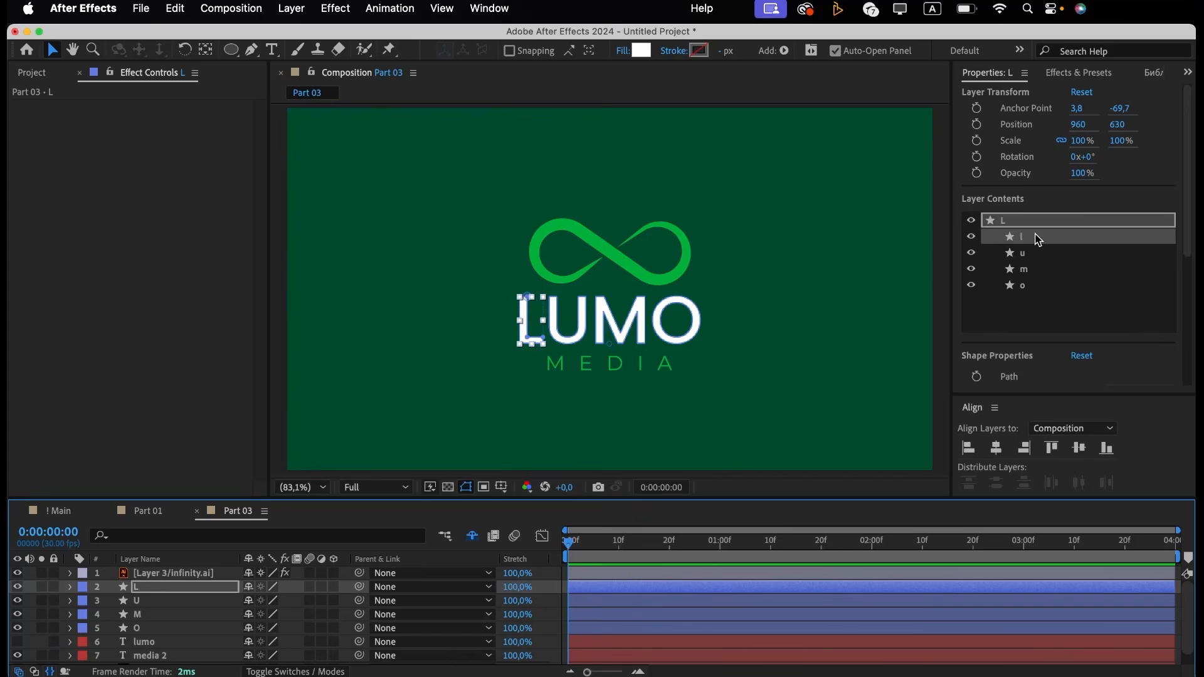
left_click(1031, 249)
left_click(1020, 290, "shift")
key("Delete")
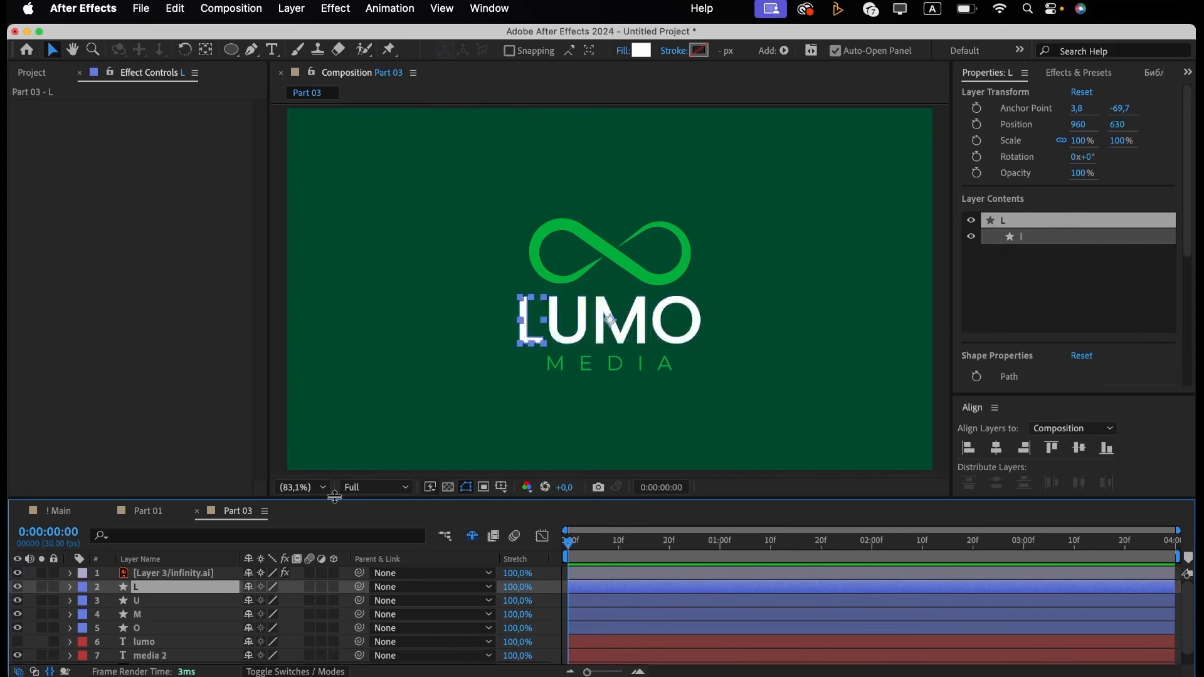
Delete the l, m and o shapes from the U layer so it holds only its own letter.
left_click(157, 600)
left_click(1054, 236)
key("Delete")
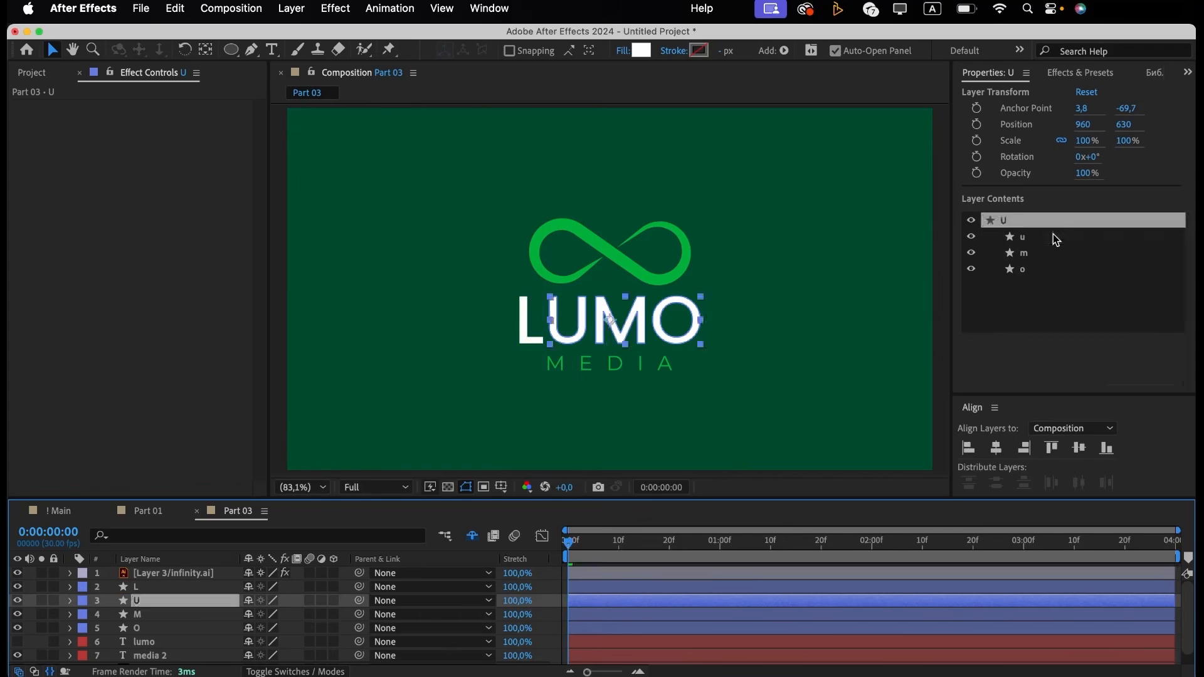
left_click(1031, 255)
left_click(1031, 268, "shift")
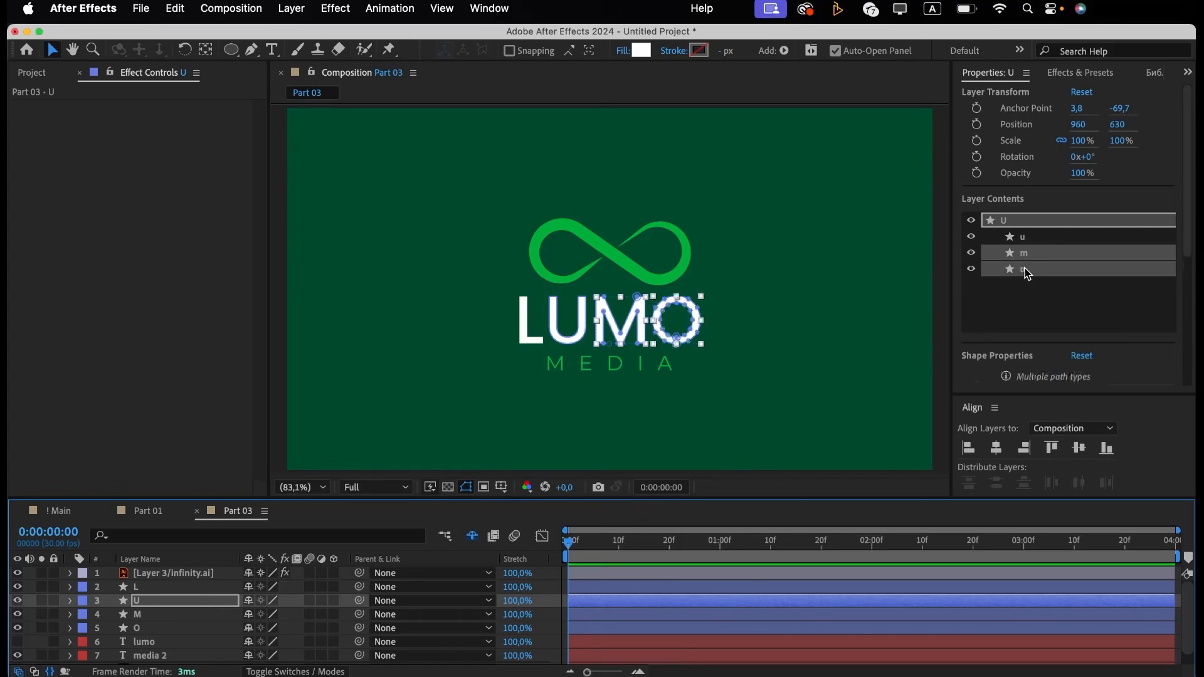
key("Delete")
Delete the l, u and o shapes from the M layer, keeping only its own letter.
left_click(176, 614)
left_click(1023, 238)
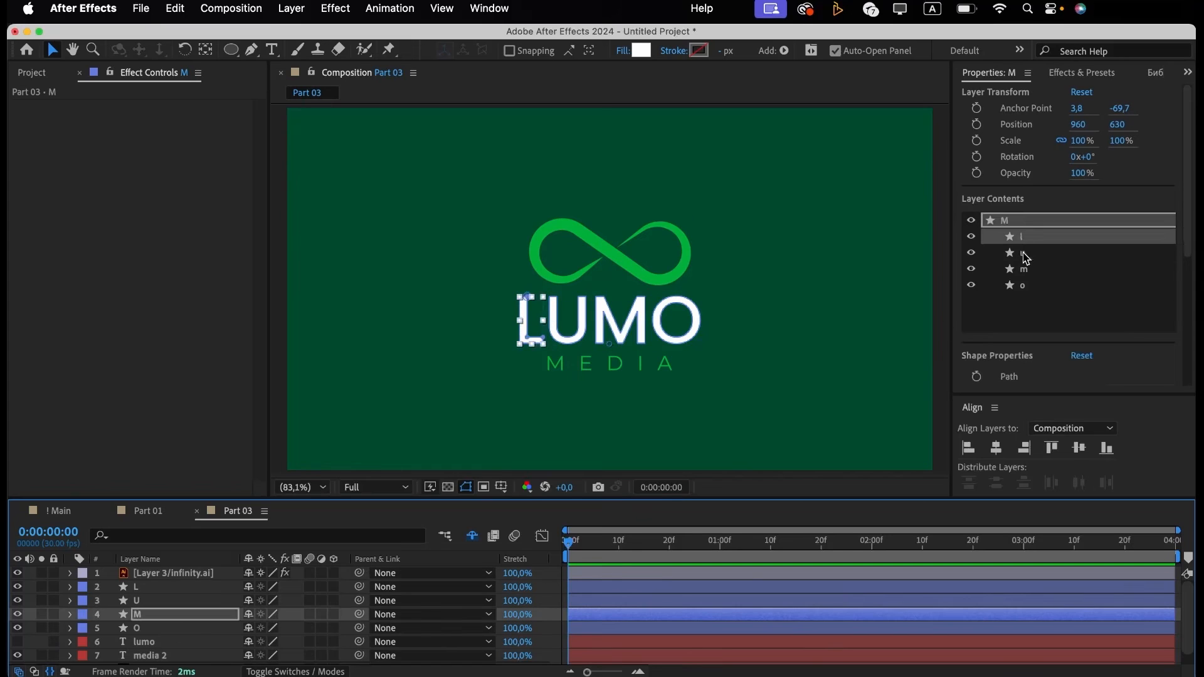
left_click(1026, 254, "shift")
key("Delete")
left_click(1026, 254)
key("Delete")
Delete the l, u and m shapes from the O layer, keeping only its own letter.
left_click(203, 629)
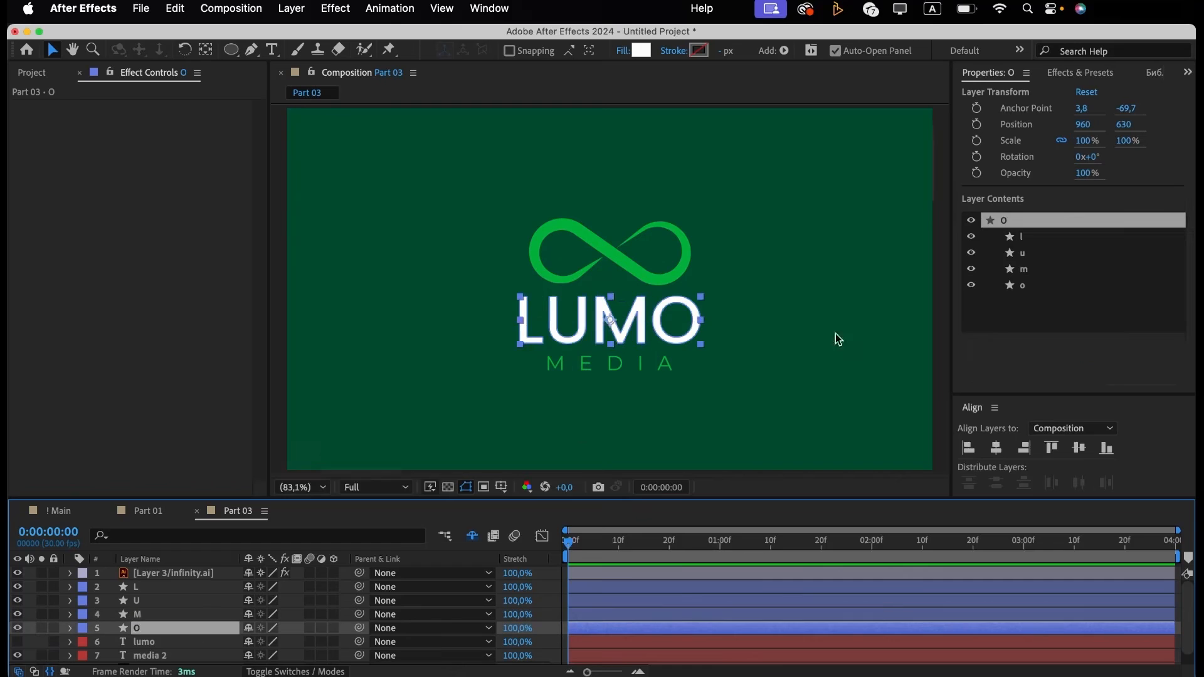
left_click(1023, 239)
left_click(1026, 268, "shift")
key("Delete")
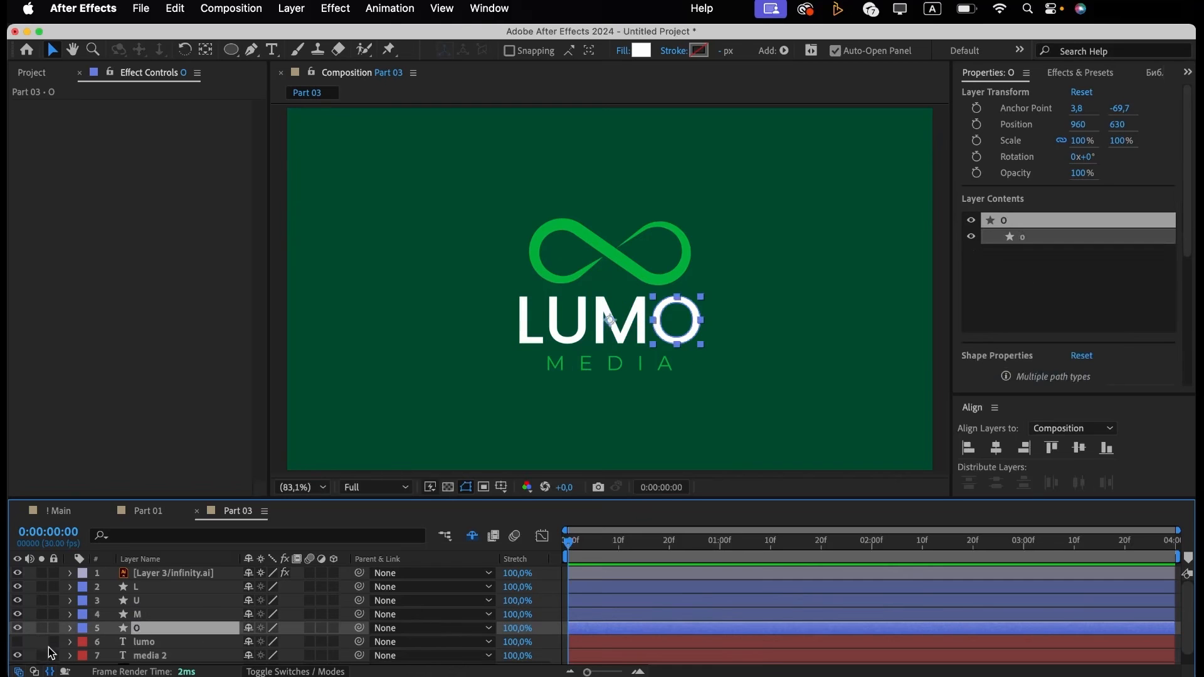
Apply the Fill effect to the hidden lumo text layer and turn the layer's visibility on.
left_click(128, 642)
left_click(1089, 77)
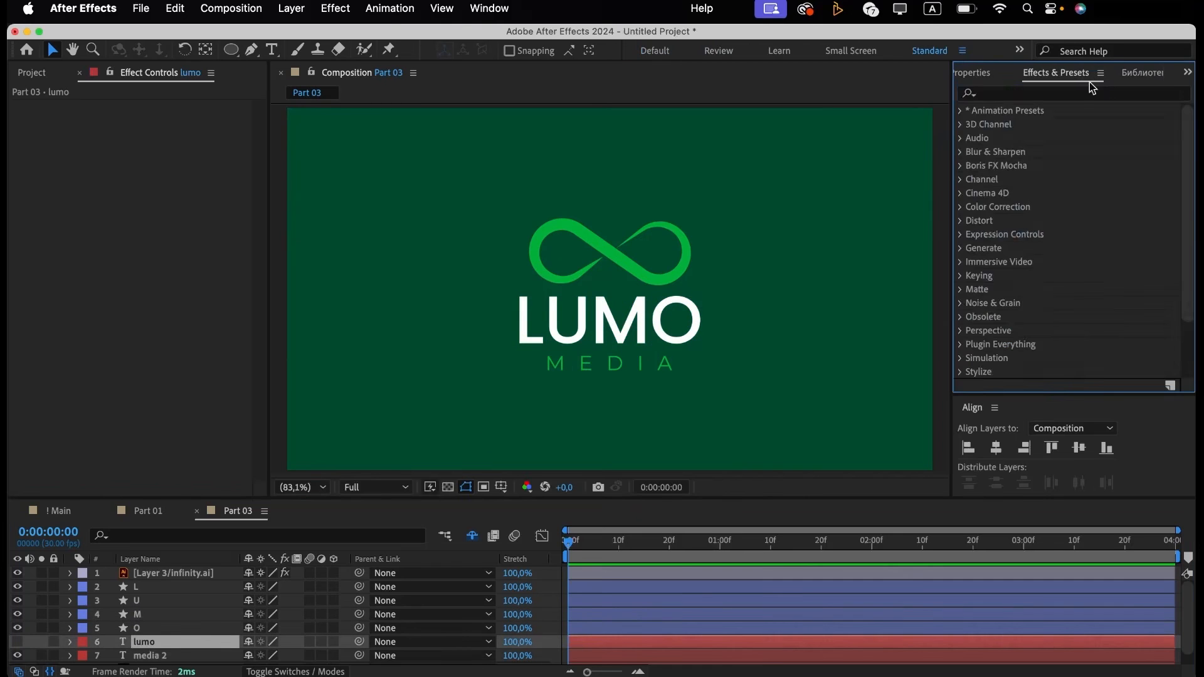
left_click(1077, 94)
type("fill")
double_click(1017, 138)
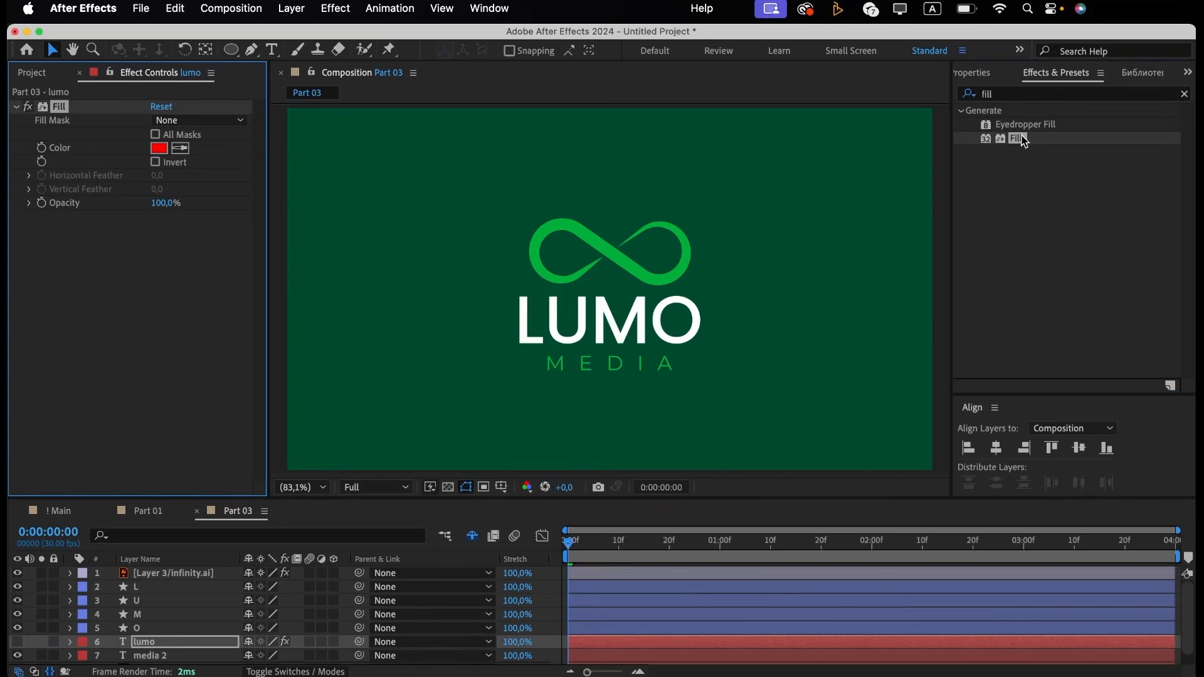
left_click(18, 589)
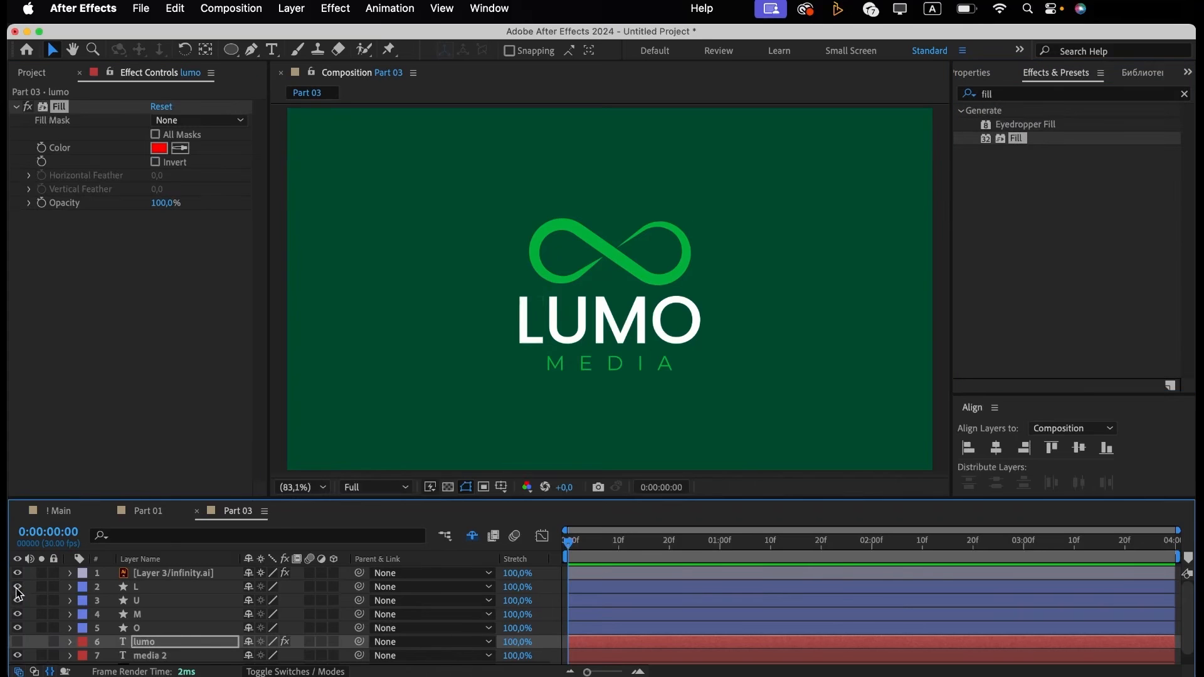
left_click(17, 643)
Toggle the visibility of the separate letter layers to compare them with the filled lumo text beneath.
left_click(17, 587)
left_click(18, 587)
left_click(18, 587)
left_click(18, 587)
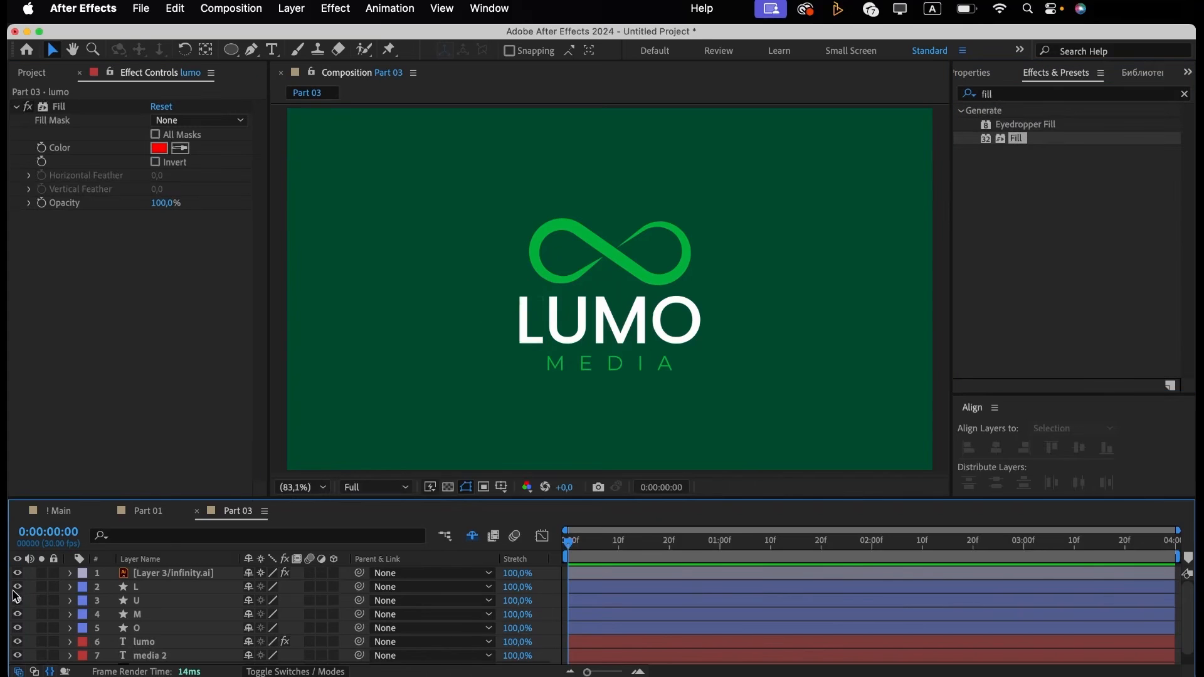
left_click(18, 601)
left_click(17, 601)
left_click(17, 629)
left_click(17, 628)
left_click(18, 628)
left_click(17, 628)
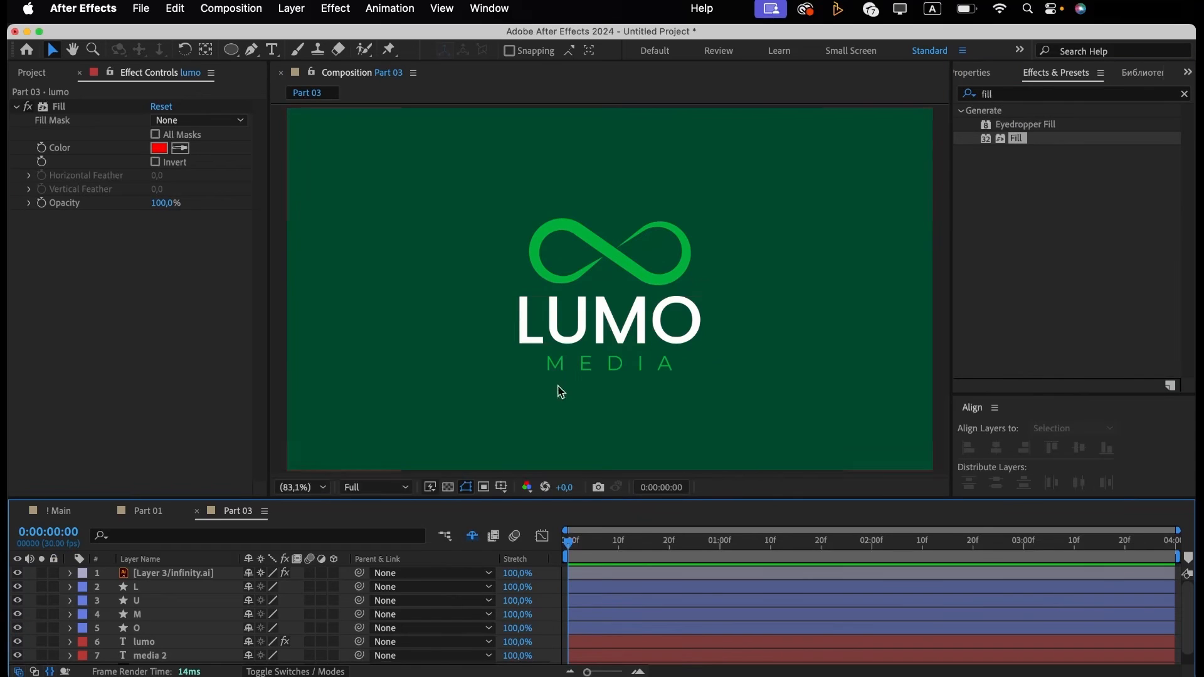
Hide the infinity logo and media text layers.
left_click(17, 573)
scroll(28, 627, "down", 1)
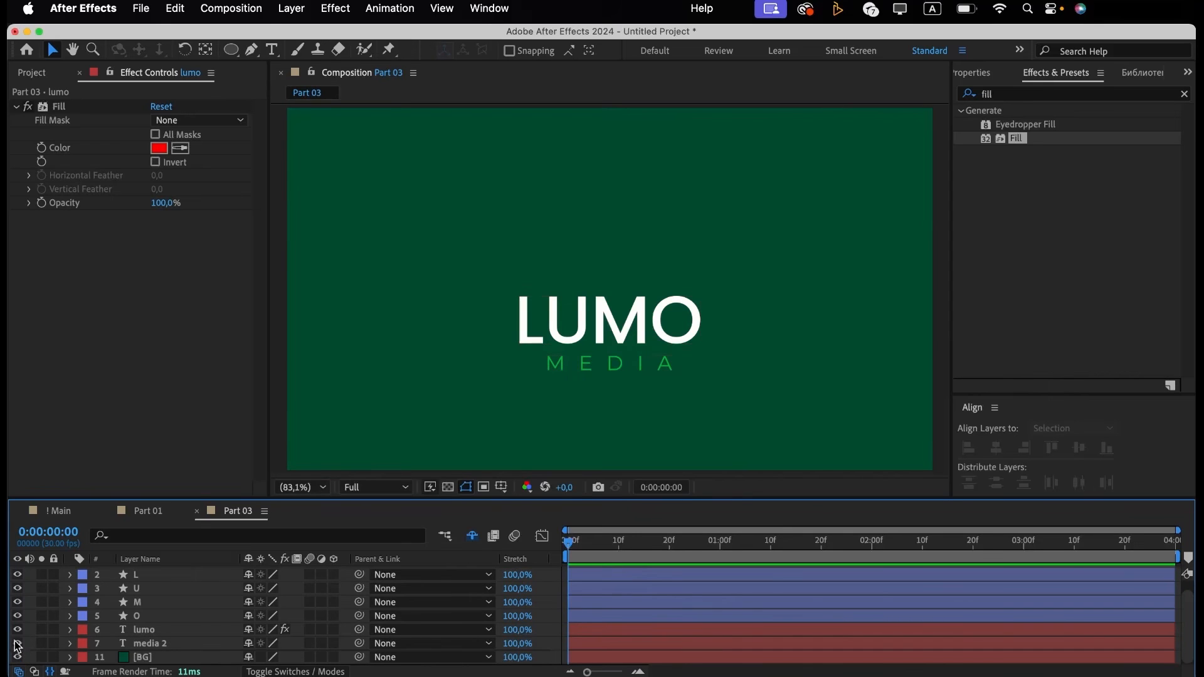
left_click(18, 644)
Set the label color of the media text and infinity logo layers to Green.
left_click(82, 643)
left_click(113, 597)
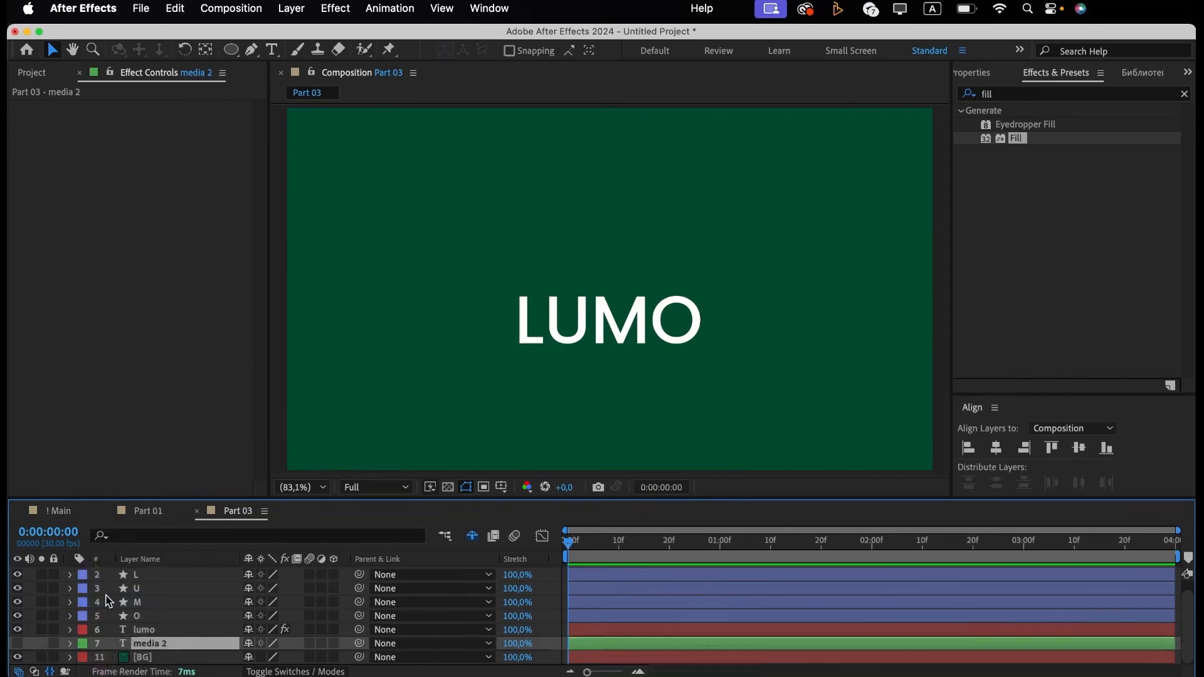
scroll(109, 601, "up", 1)
left_click(83, 575)
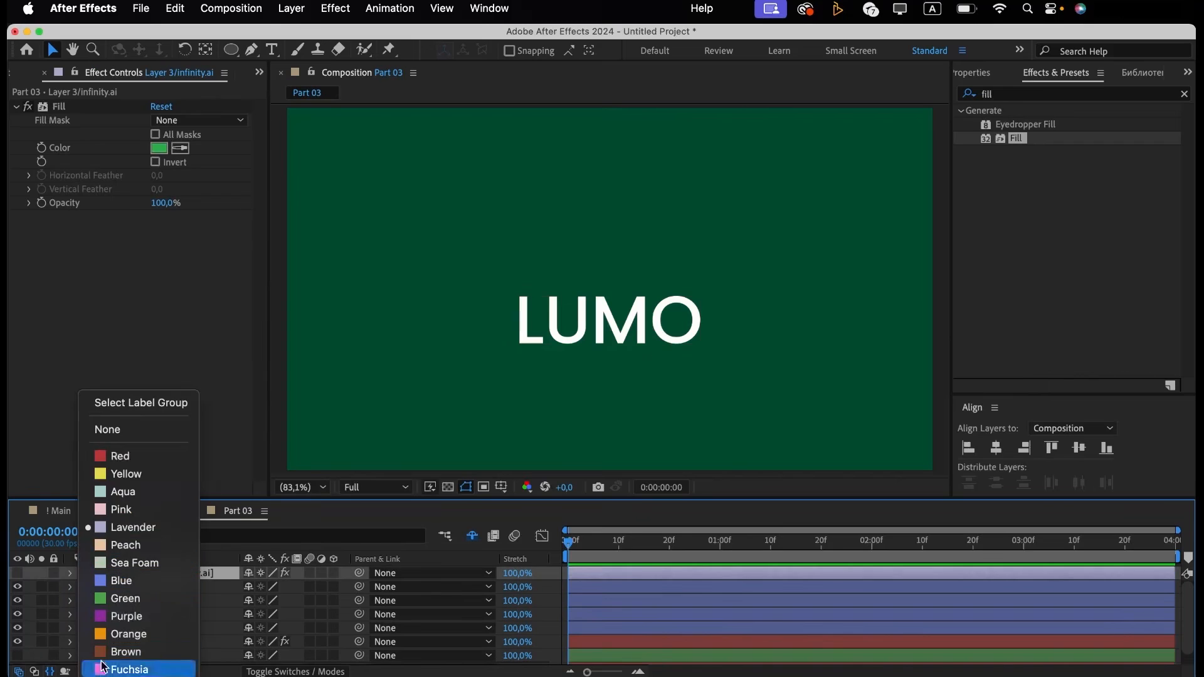
left_click(116, 597)
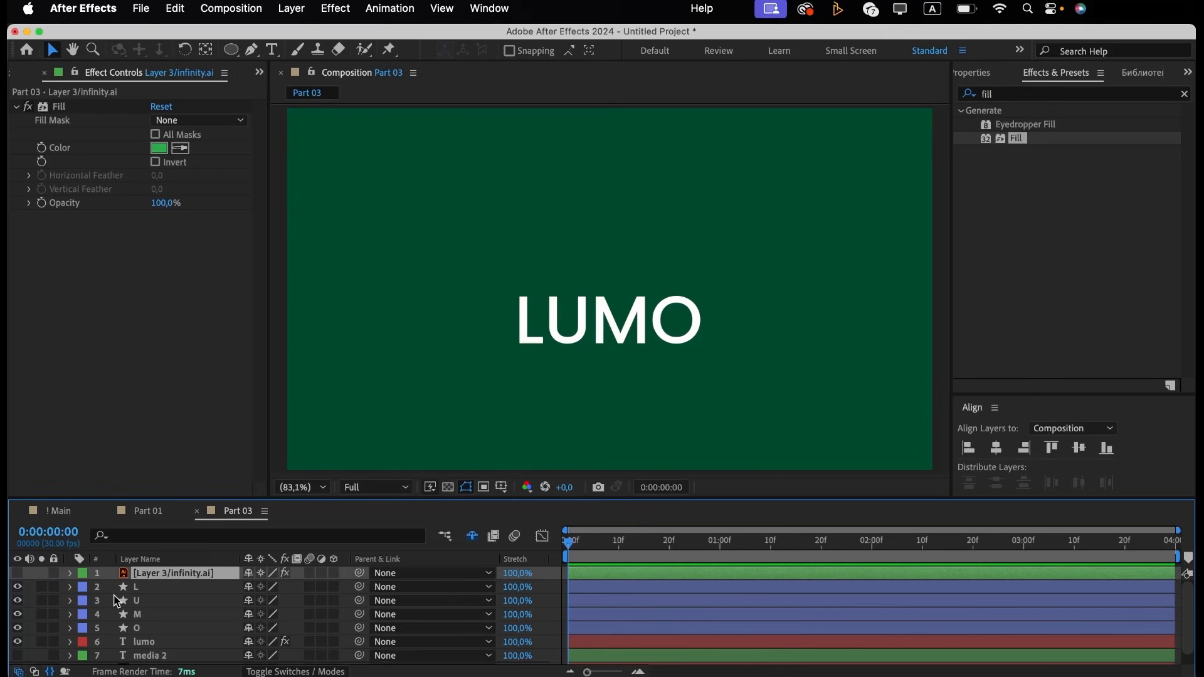
Show the rulers and place guides along the top, bottom and outer left edges of the letter L.
left_click(596, 591)
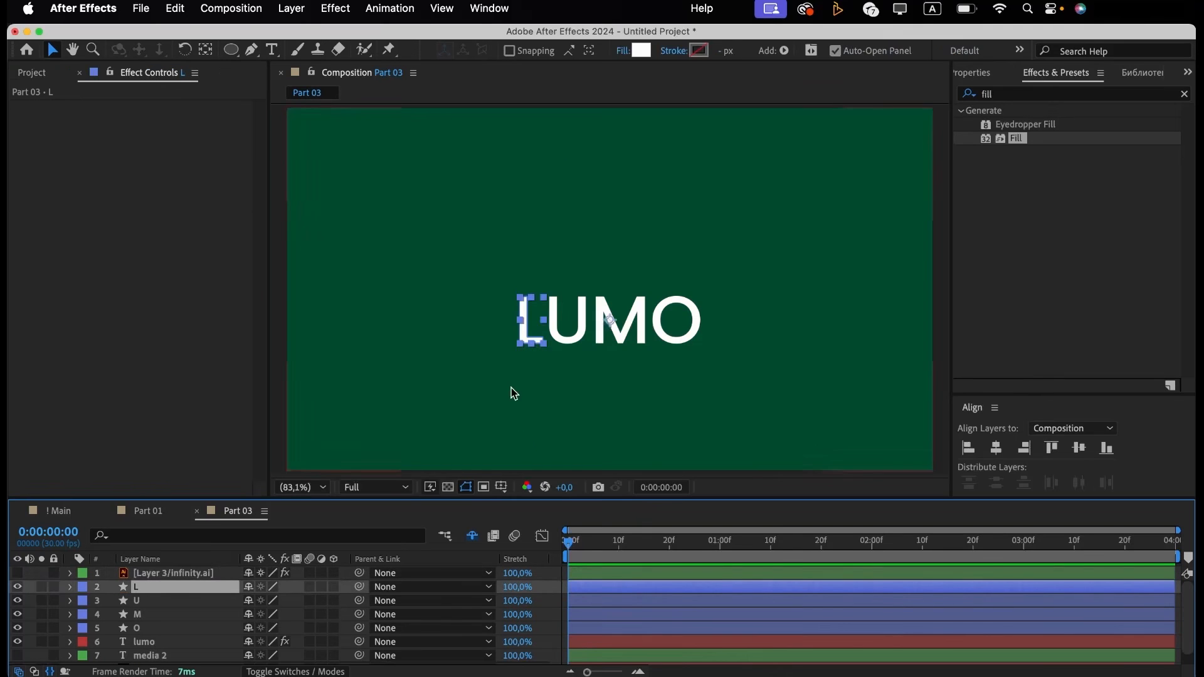
scroll(511, 387, "up", 3)
key("h")
left_click_drag(650, 349, 529, 404)
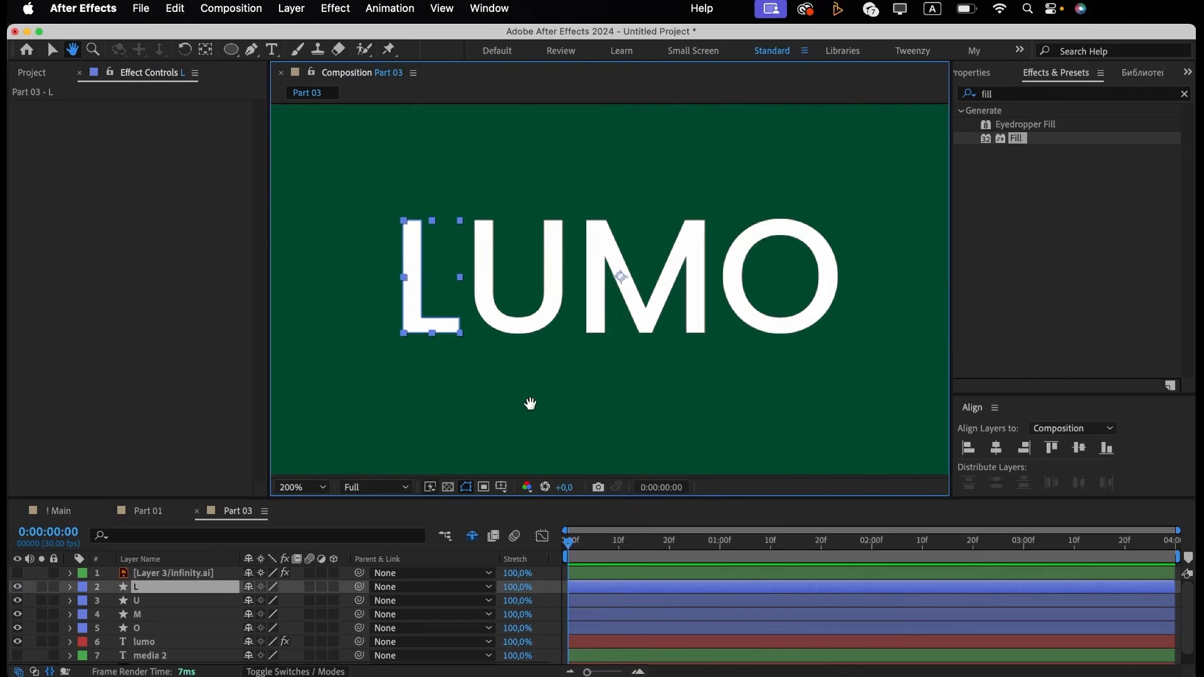
key("super+r")
key("v")
left_click_drag(476, 112, 462, 227)
left_click_drag(483, 115, 437, 340)
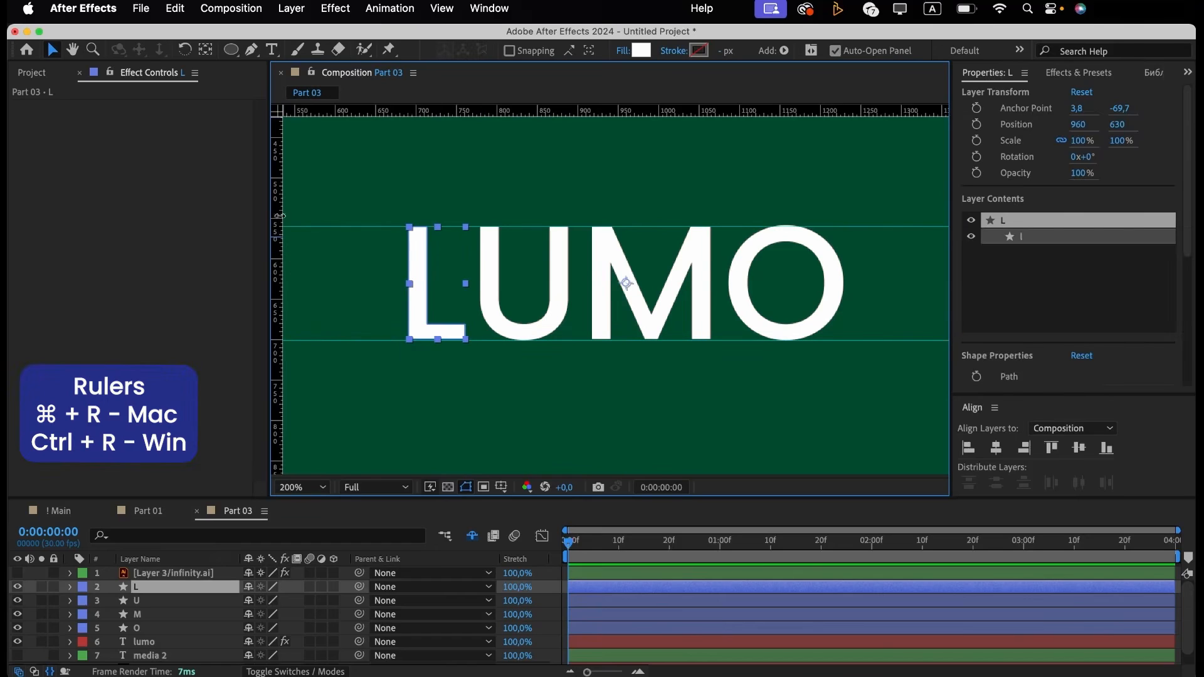
left_click_drag(280, 216, 409, 226)
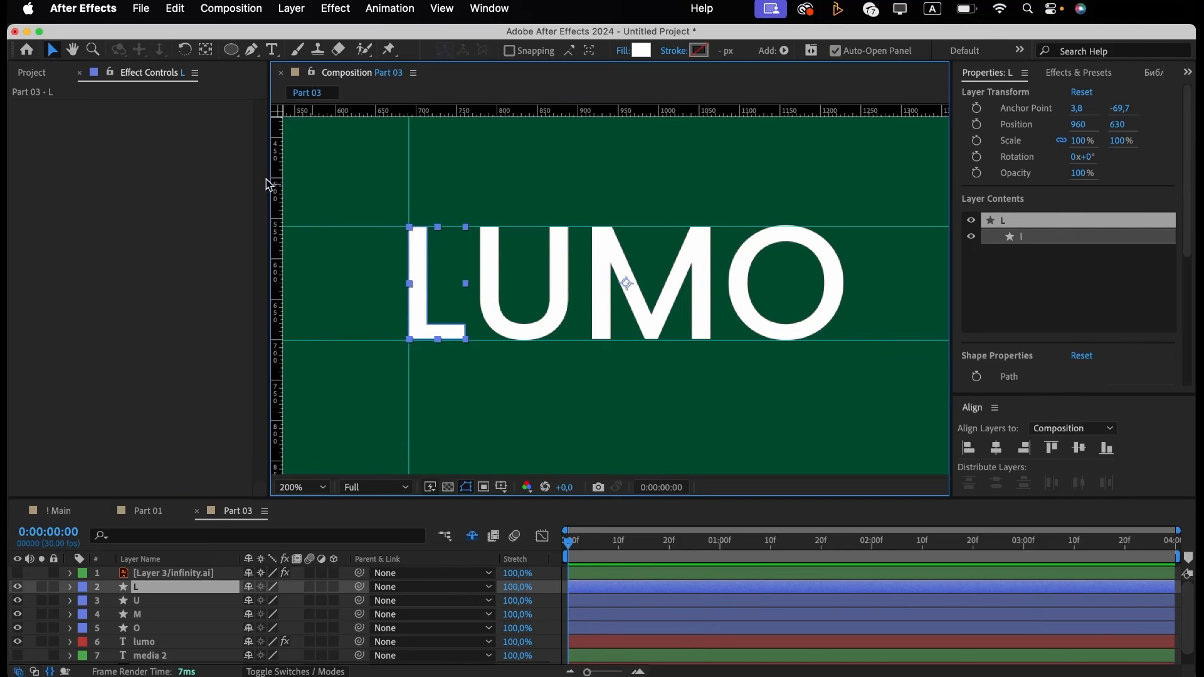
Center the anchor points of the L, U, M and O layers in their layer content.
left_click(44, 588)
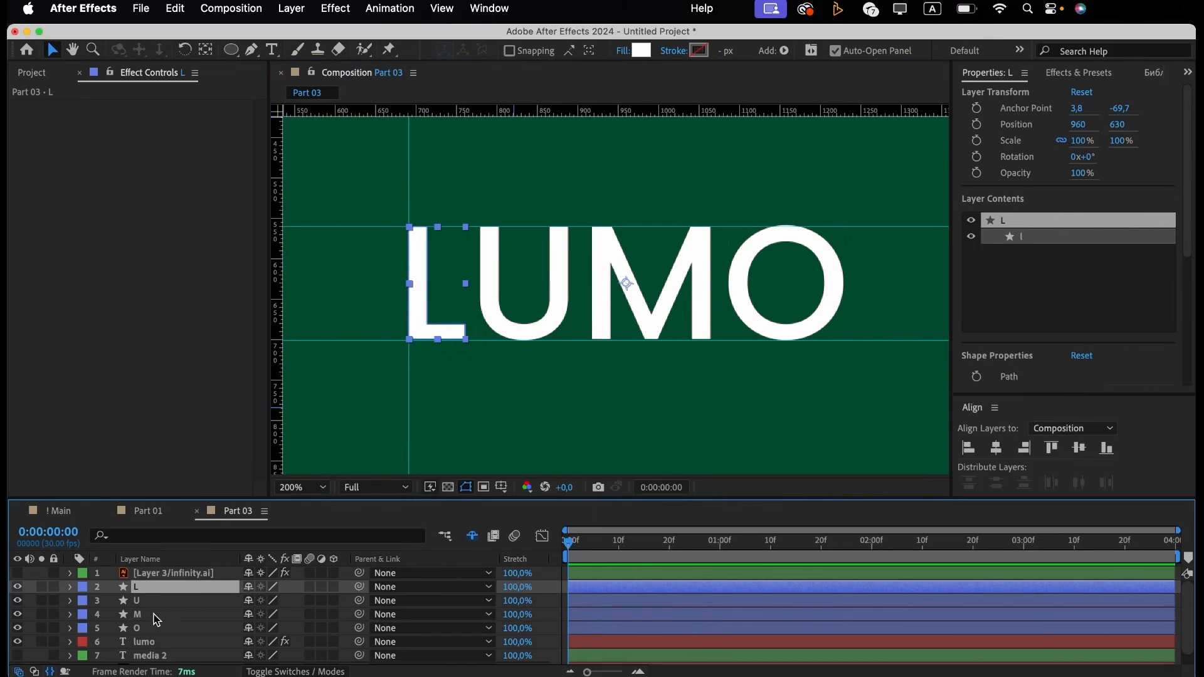
left_click(157, 620, "shift")
right_click(157, 621)
mouse_move(254, 340)
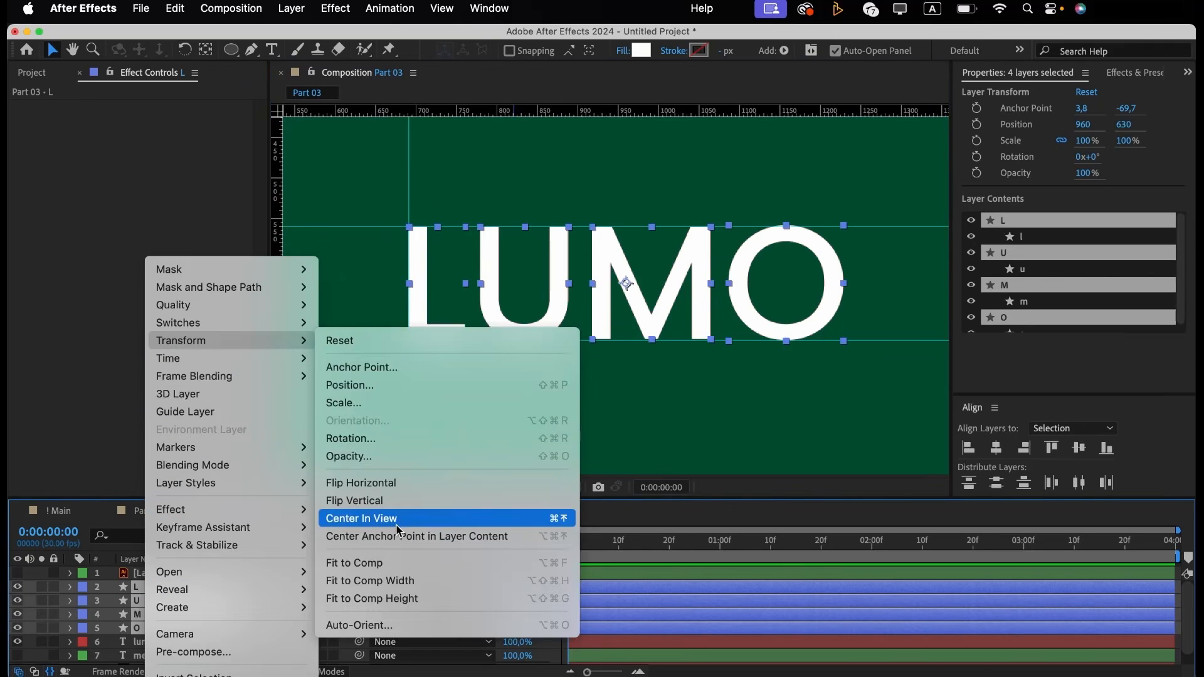
left_click(398, 519)
Filter the L layer's properties by "path" and add a Path keyframe at 0:00:00:20.
left_click(625, 588)
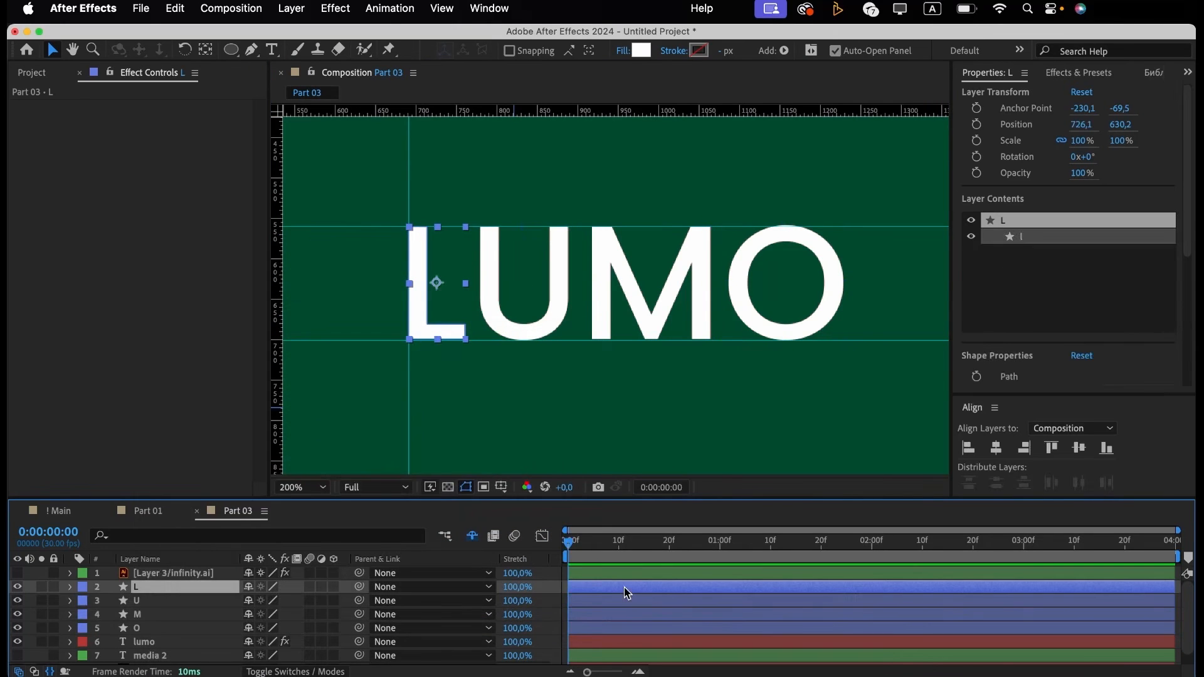
left_click_drag(656, 539, 670, 555)
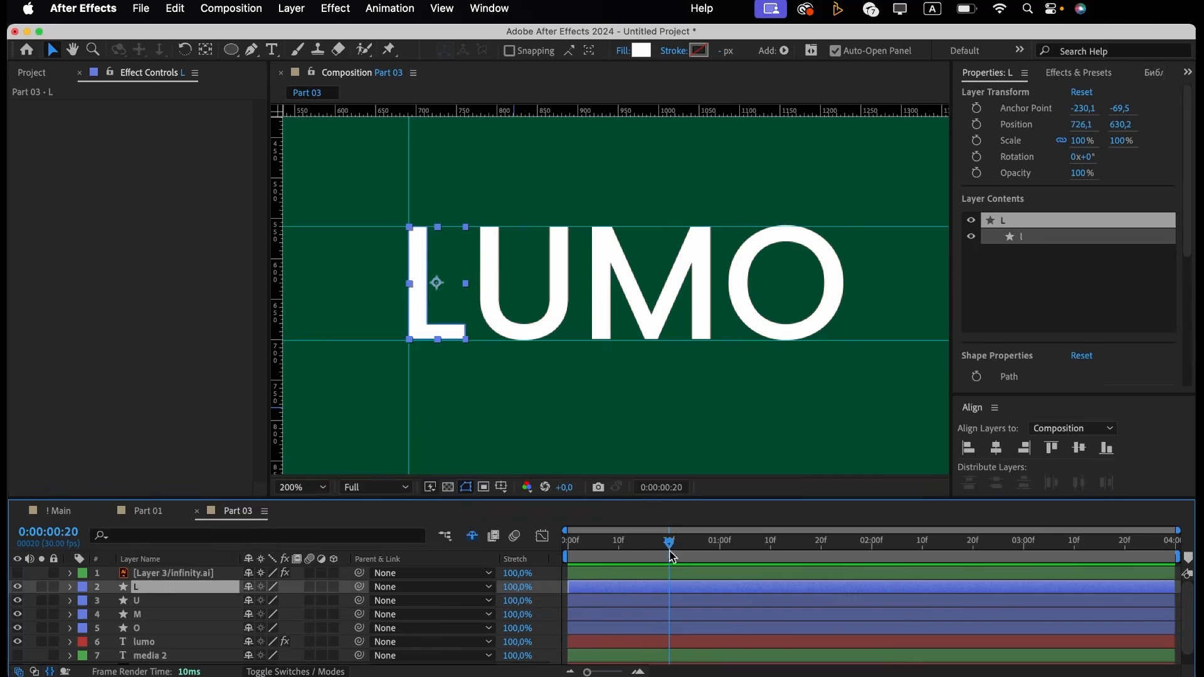
left_click(199, 537)
type("path")
left_click(138, 642)
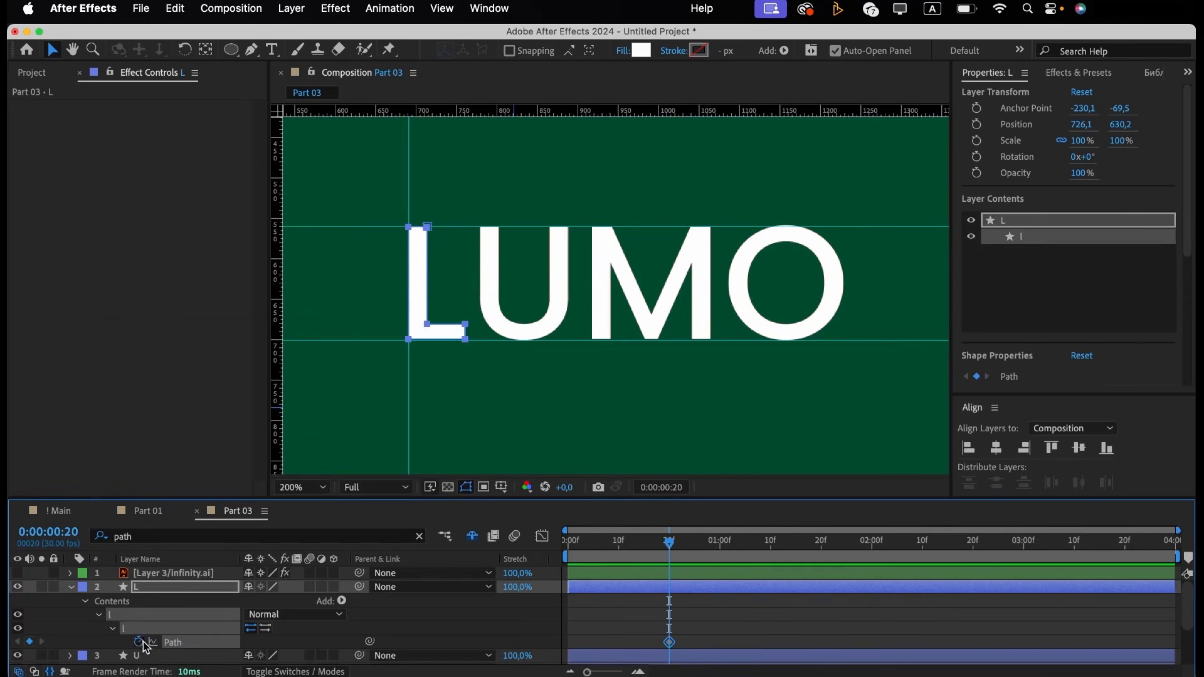
Go to 0:00:00:10, hide the filled lumo text layer beneath the letters and keep the L layer selected.
left_click(618, 553)
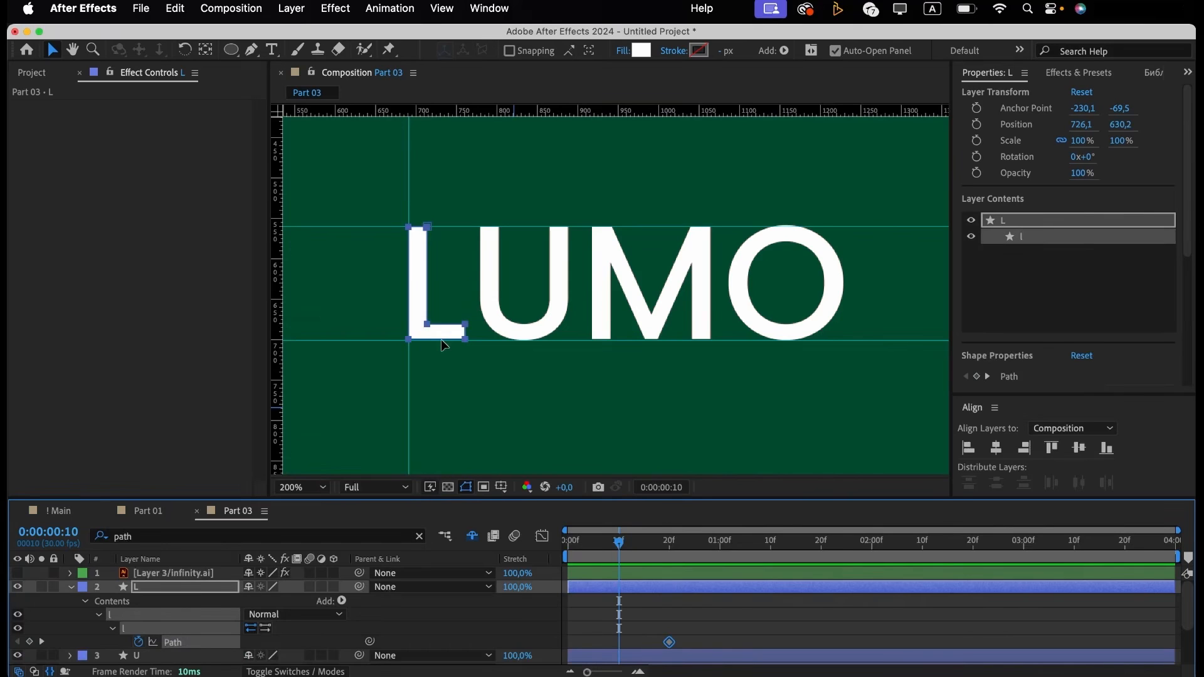
scroll(442, 340, "up", 2)
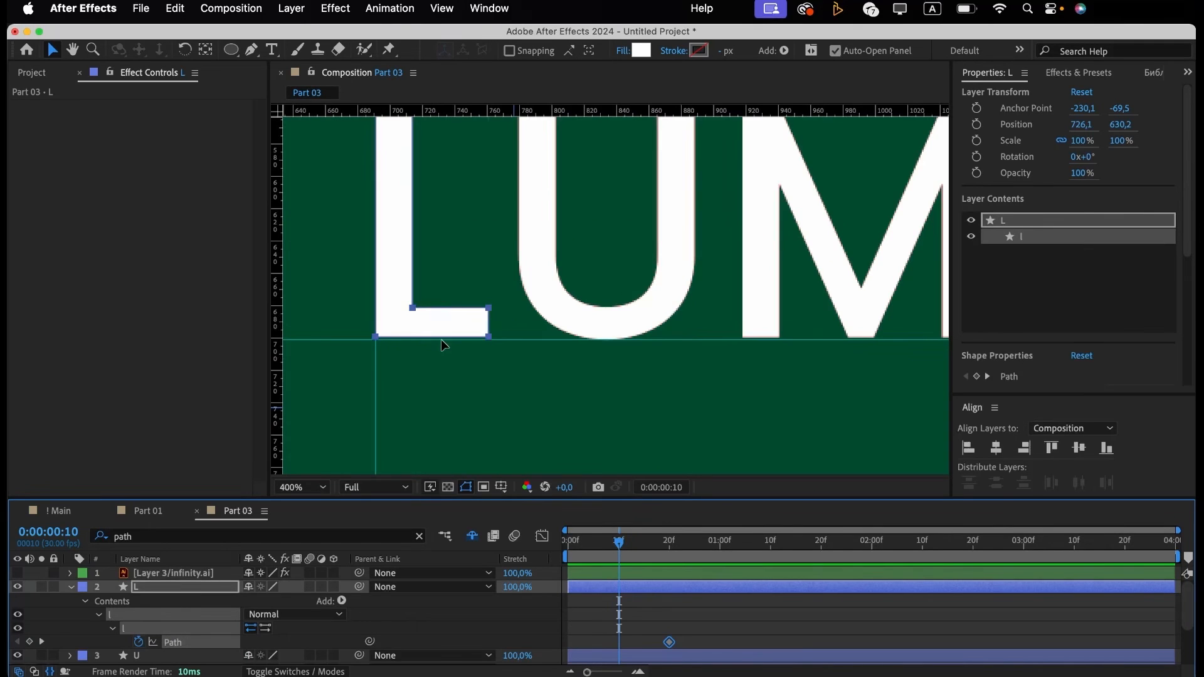
left_click(620, 613)
left_click(632, 593)
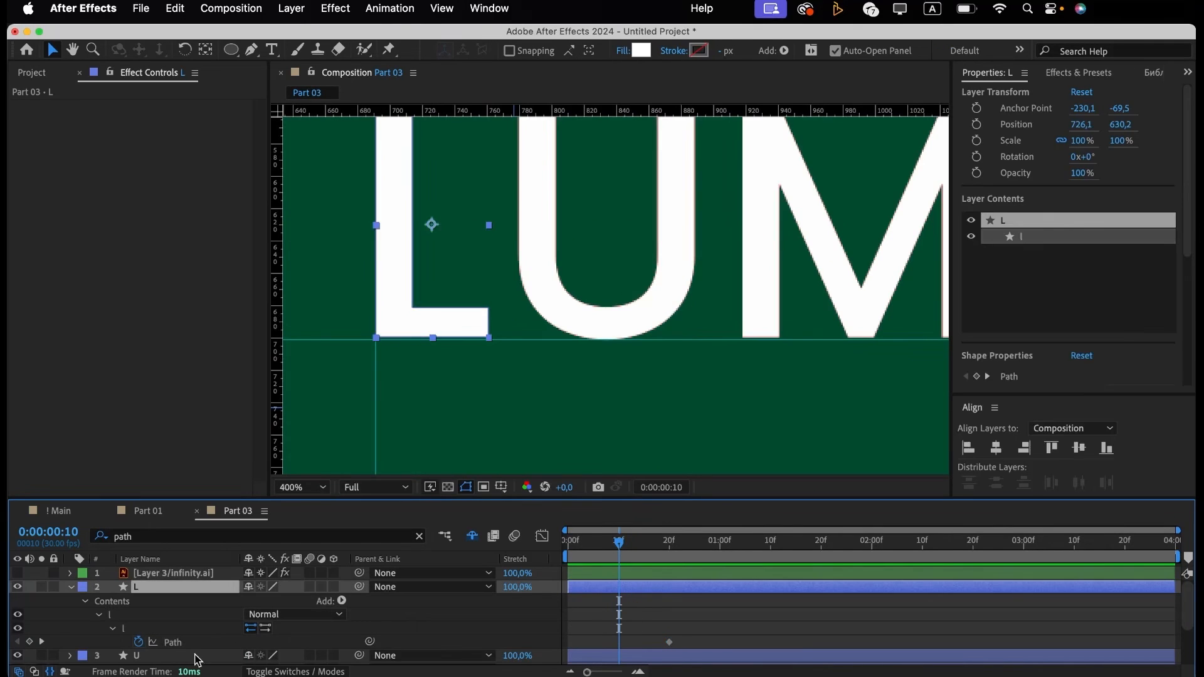
scroll(198, 659, "down", 3)
scroll(572, 606, "up", 3)
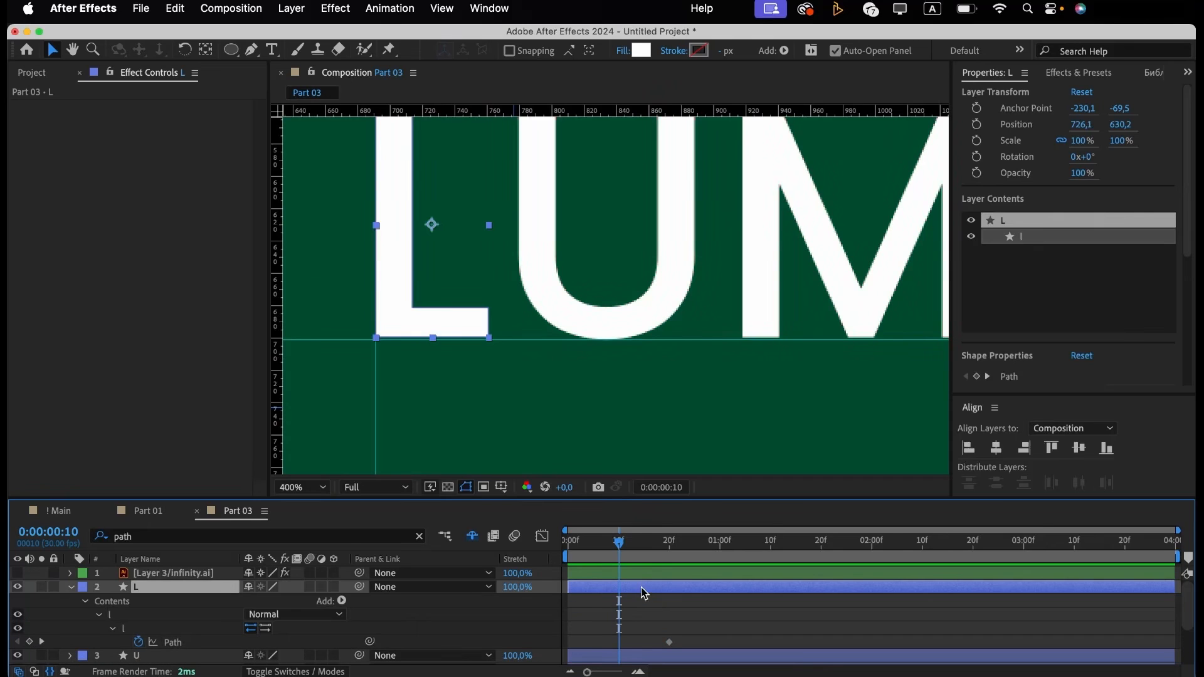
Use the Pen tool to move the two end points of the L's foot onto its stem at 0:00:00:10.
key("g")
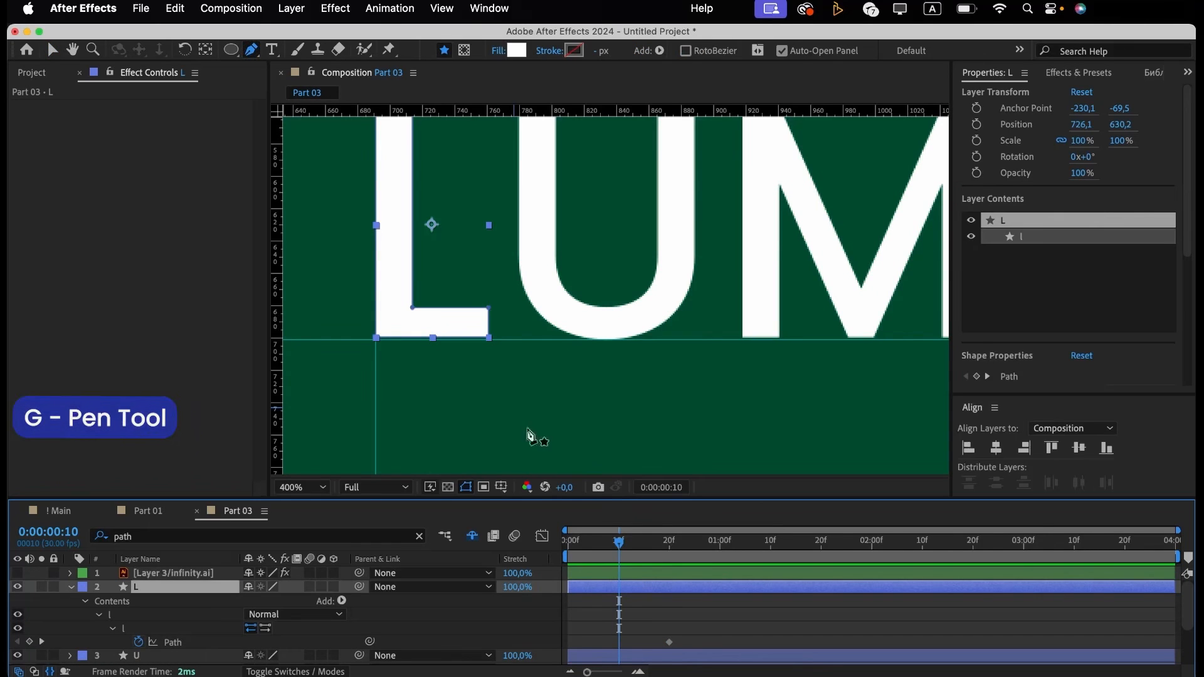
left_click(489, 308)
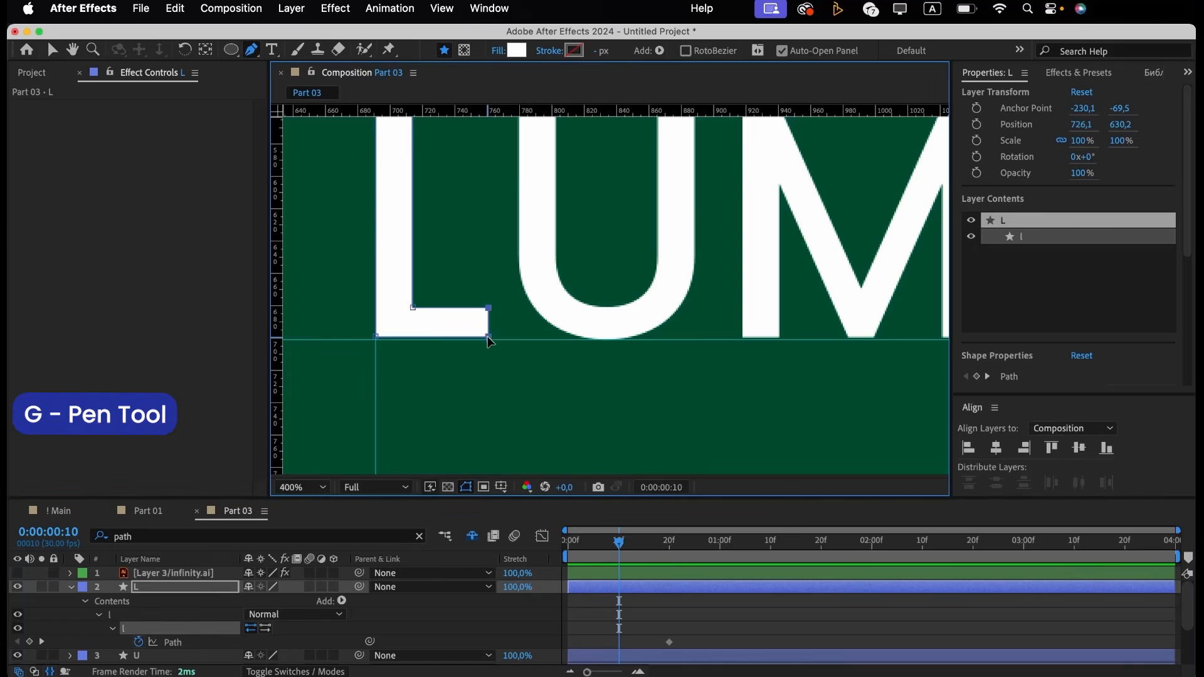
left_click_drag(488, 337, 411, 341)
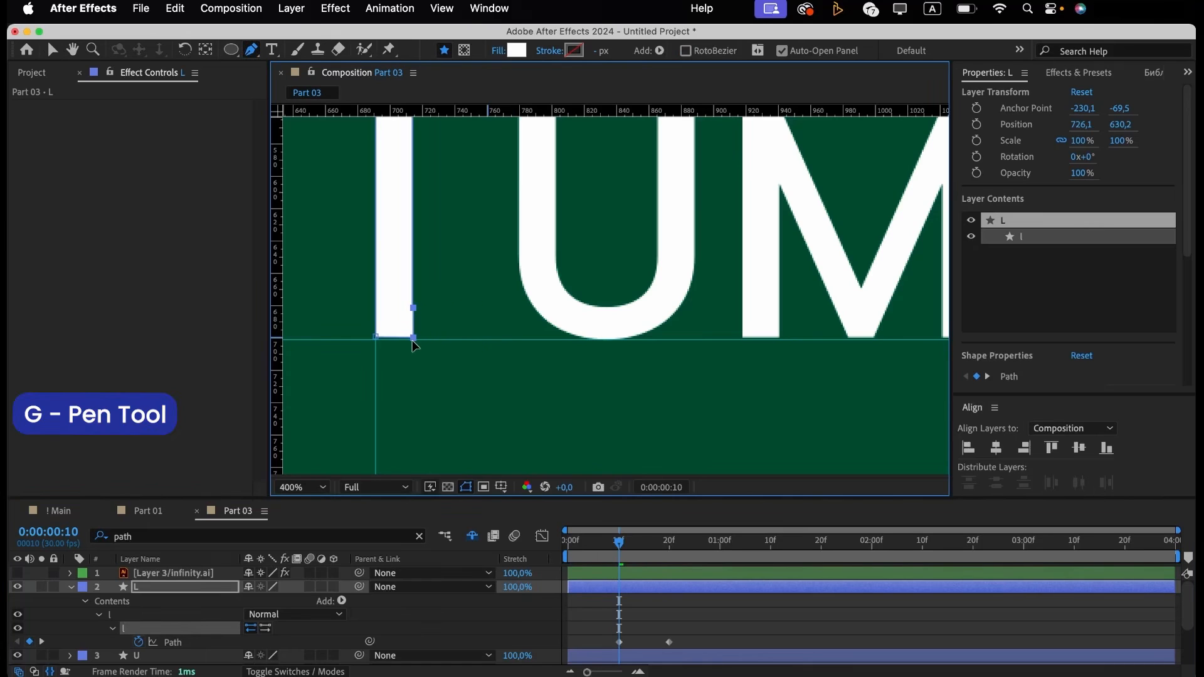
Fine-tune the L's two moved points so they line up exactly with the right edge of the stem.
left_click(430, 395)
scroll(411, 317, "up", 2)
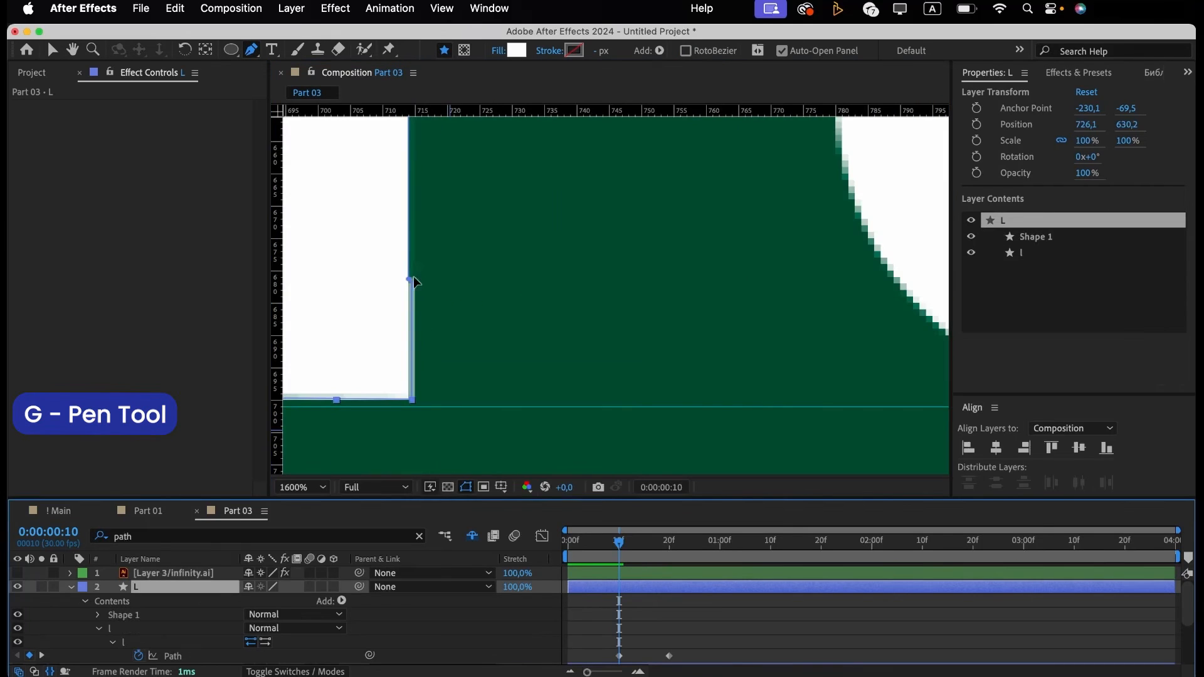
left_click(411, 279)
left_click_drag(411, 399, 412, 399)
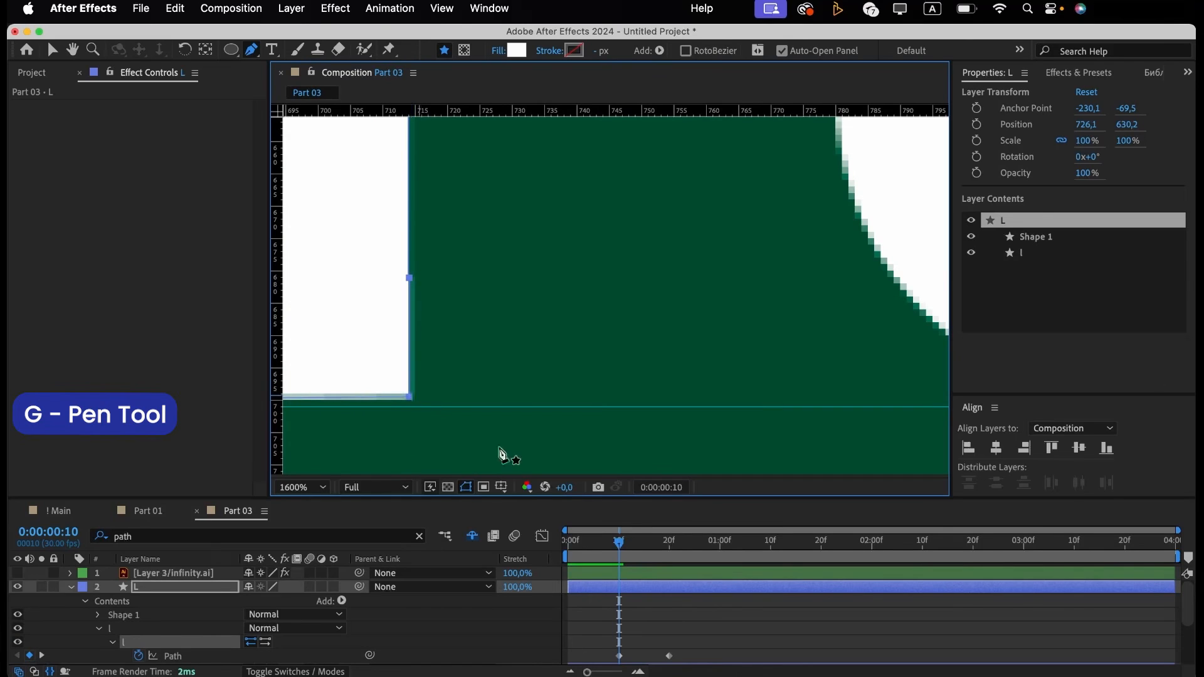
left_click(672, 623)
left_click_drag(408, 275, 594, 264)
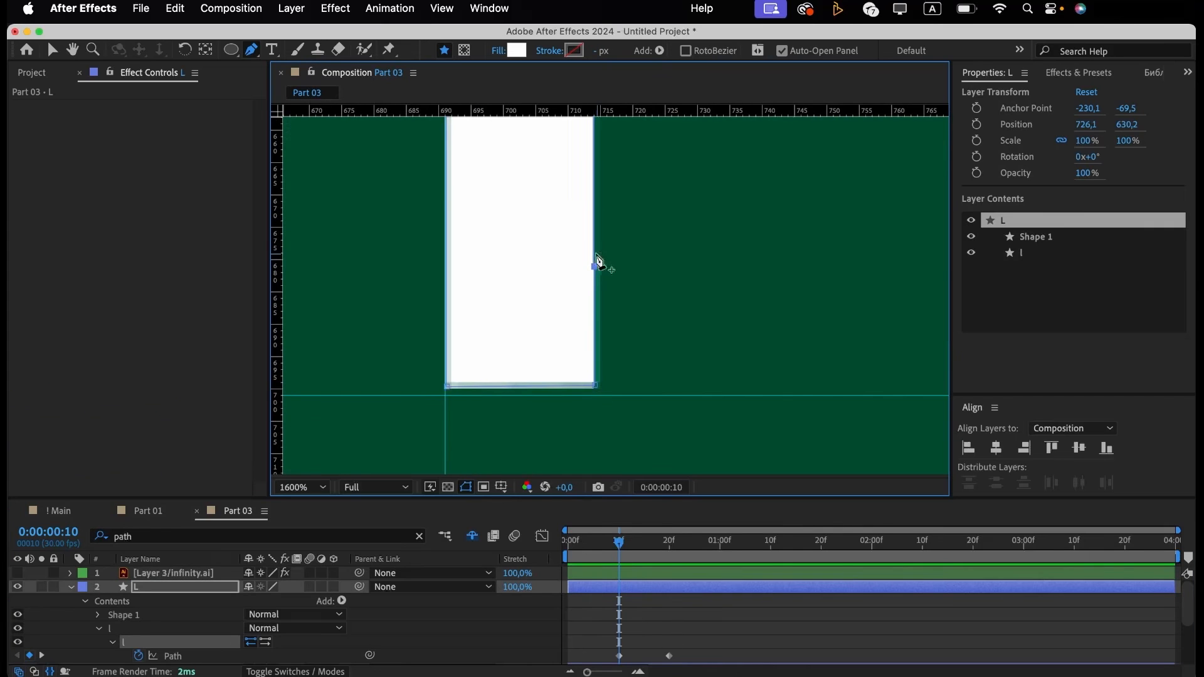
key("g")
key("v")
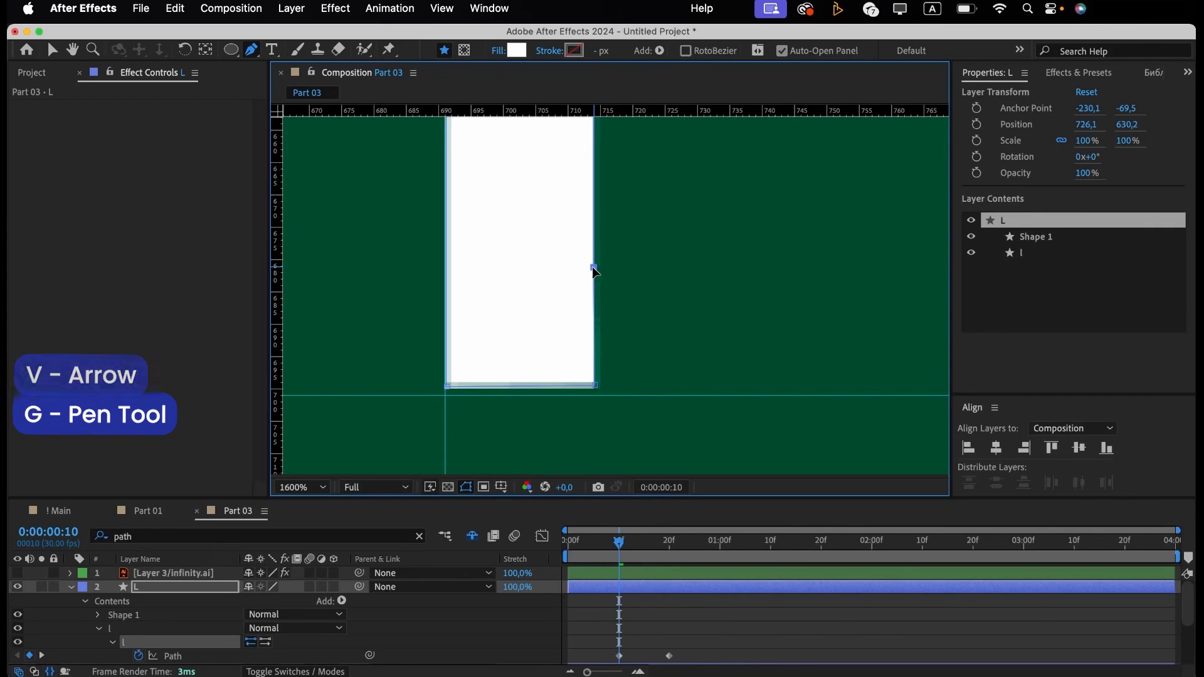
left_click(595, 385)
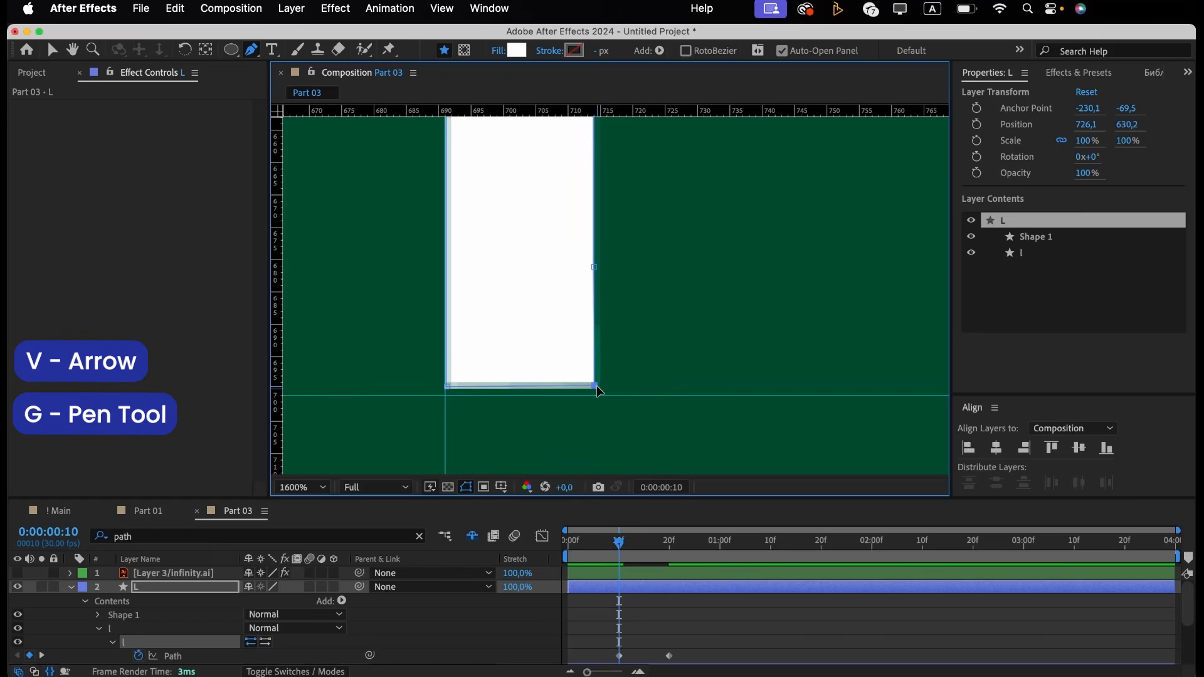
left_click(606, 607)
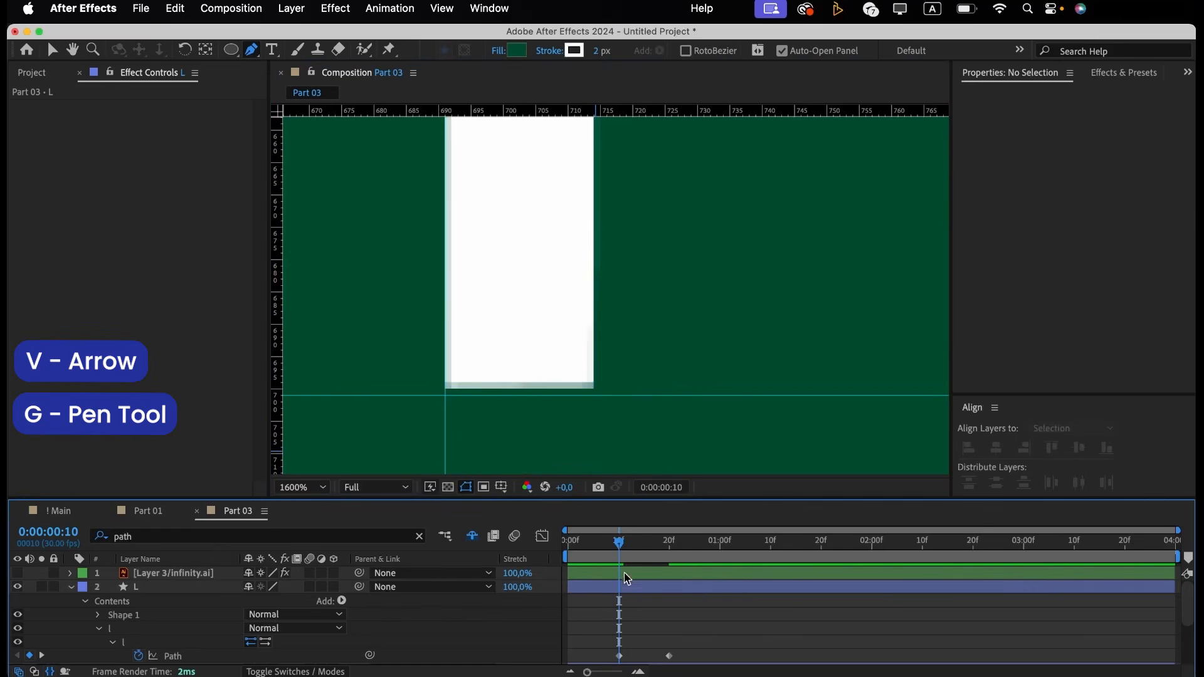
mouse_move(623, 544)
left_mouse_down()
mouse_move(677, 545)
mouse_move(630, 547)
mouse_move(675, 561)
mouse_move(619, 563)
left_mouse_up()
scroll(641, 382, "down", 1)
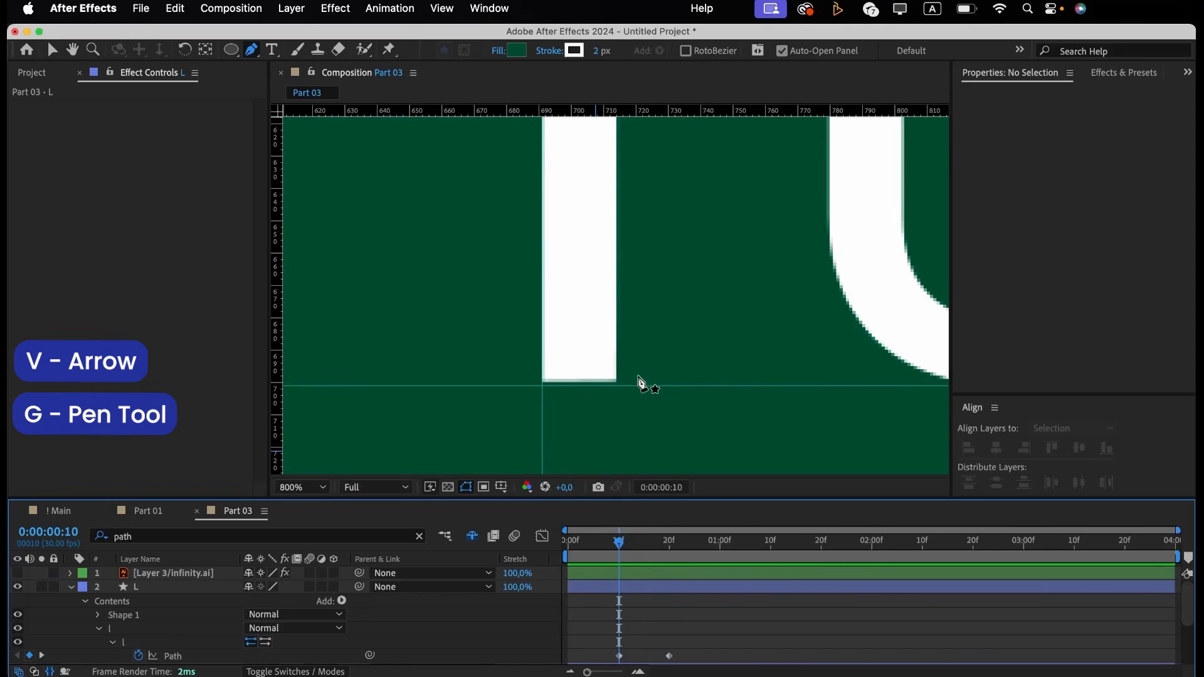
Switch the preview resolution to Auto and restore it to Full.
left_click(376, 487)
left_click(383, 501)
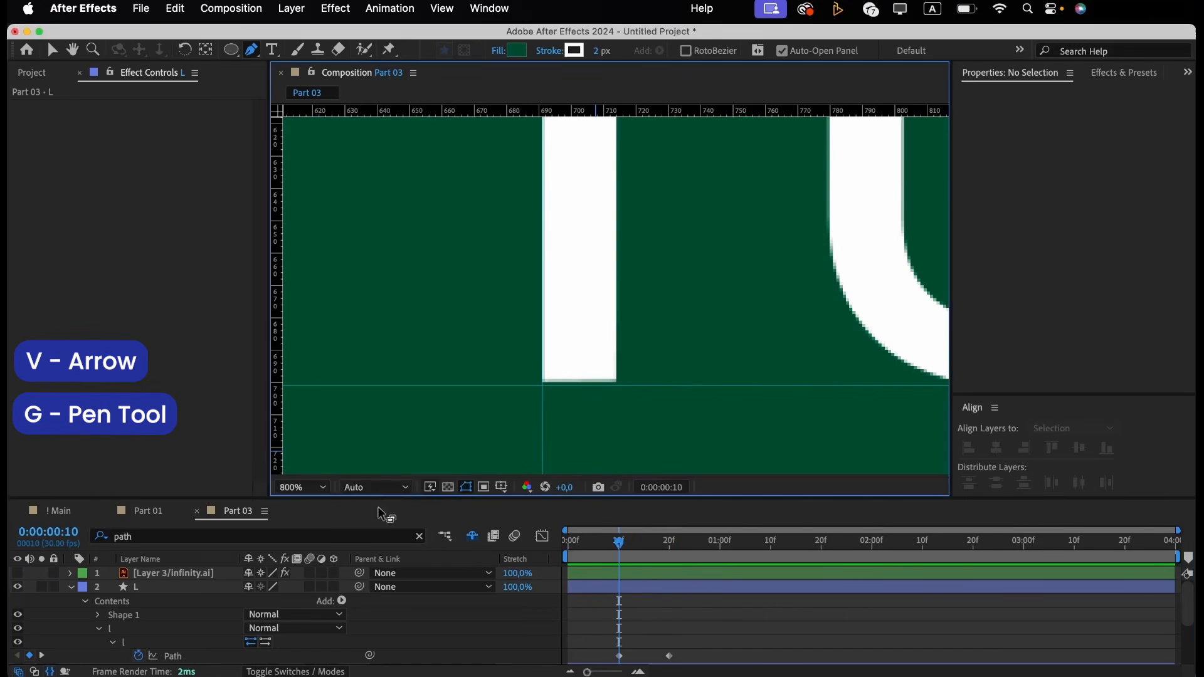
left_click(375, 487)
left_click(347, 527)
Move the L layer's anchor point to the bottom center of the stem, on the baseline guide.
left_click(302, 487)
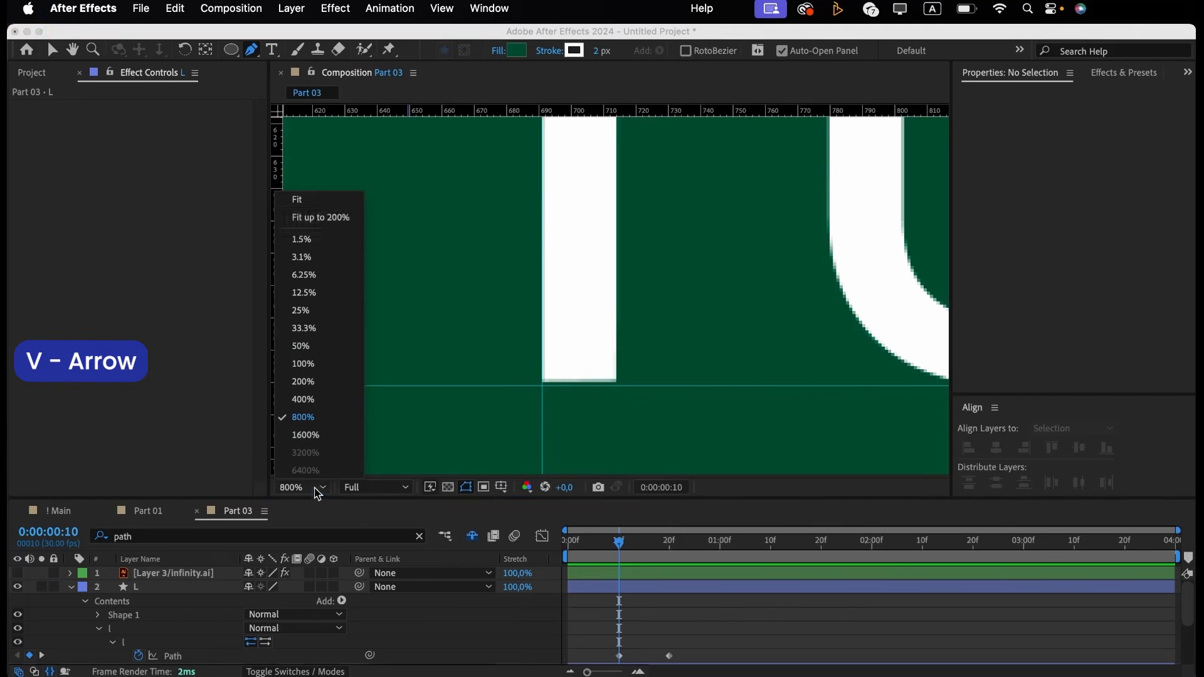
left_click(328, 223)
scroll(542, 313, "up", 2)
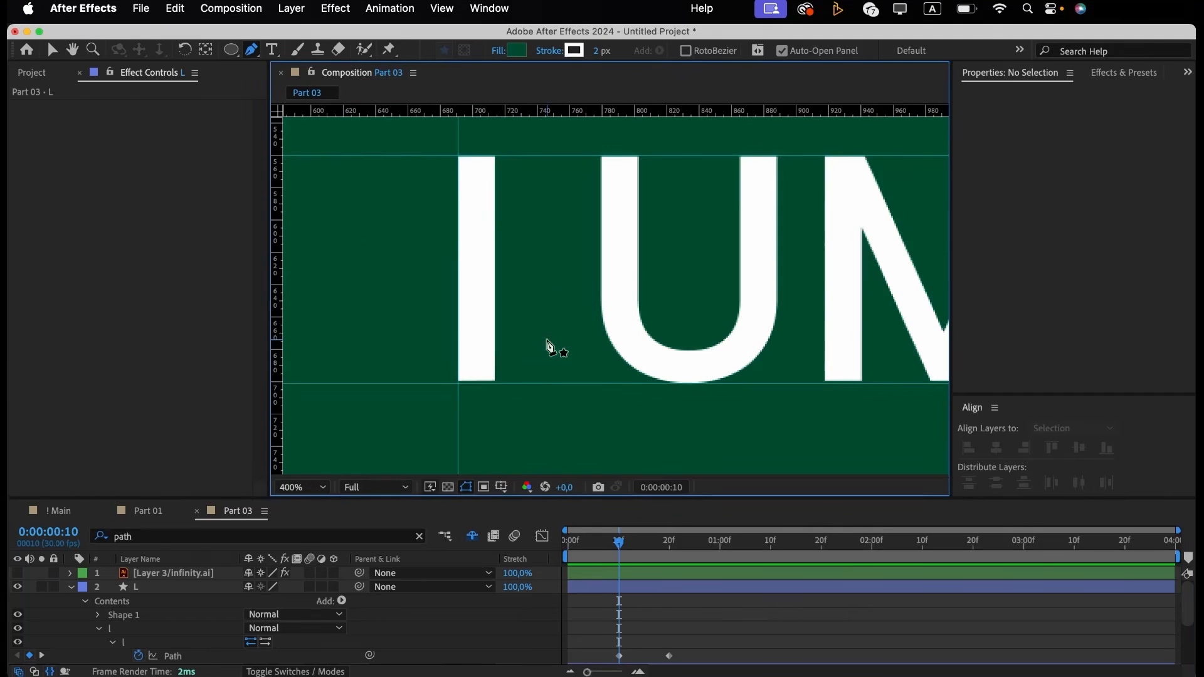
key("h")
left_click_drag(535, 290, 541, 407)
left_click(597, 592)
key("v")
left_click(597, 592)
key("y")
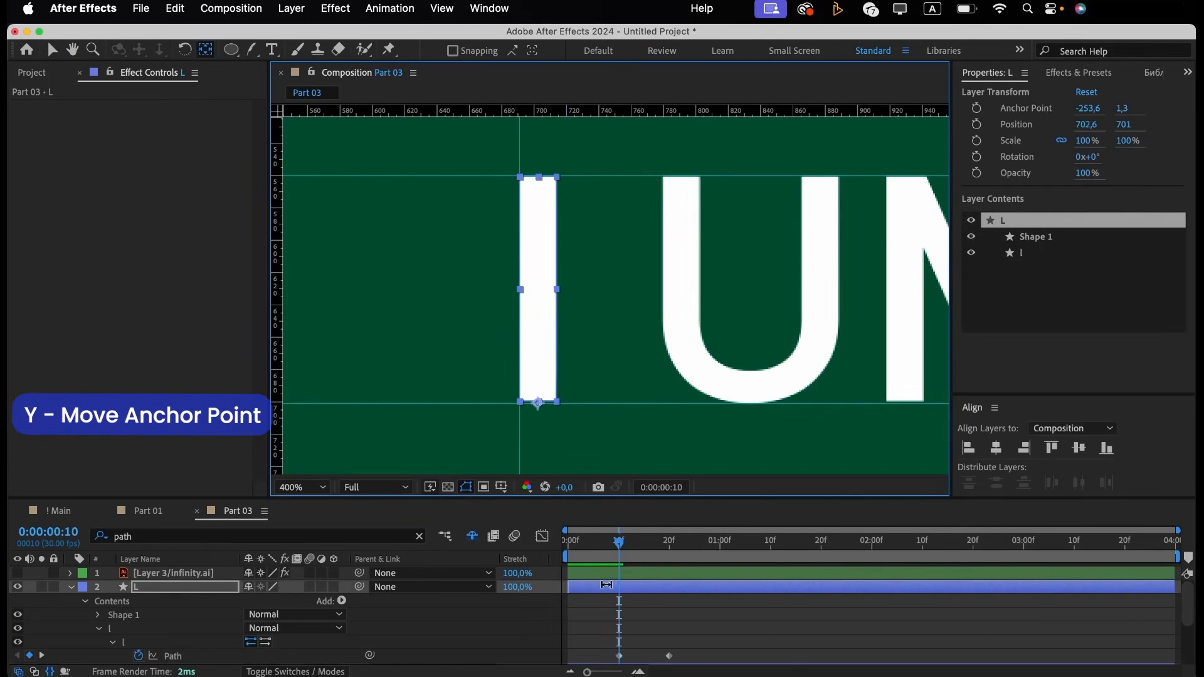
left_click(606, 584)
key("v")
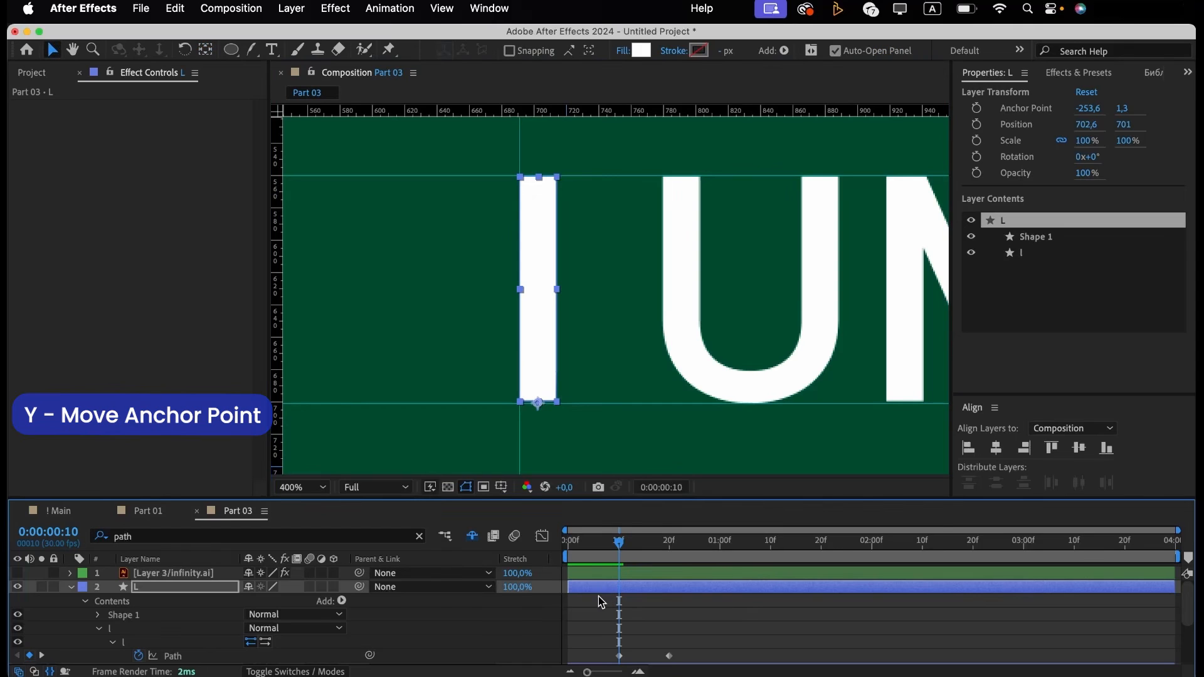
Unlink the L layer's scale and keyframe its vertical scale from 0% at 0:00:00:00 to 100% at 0:00:00:10.
key("s")
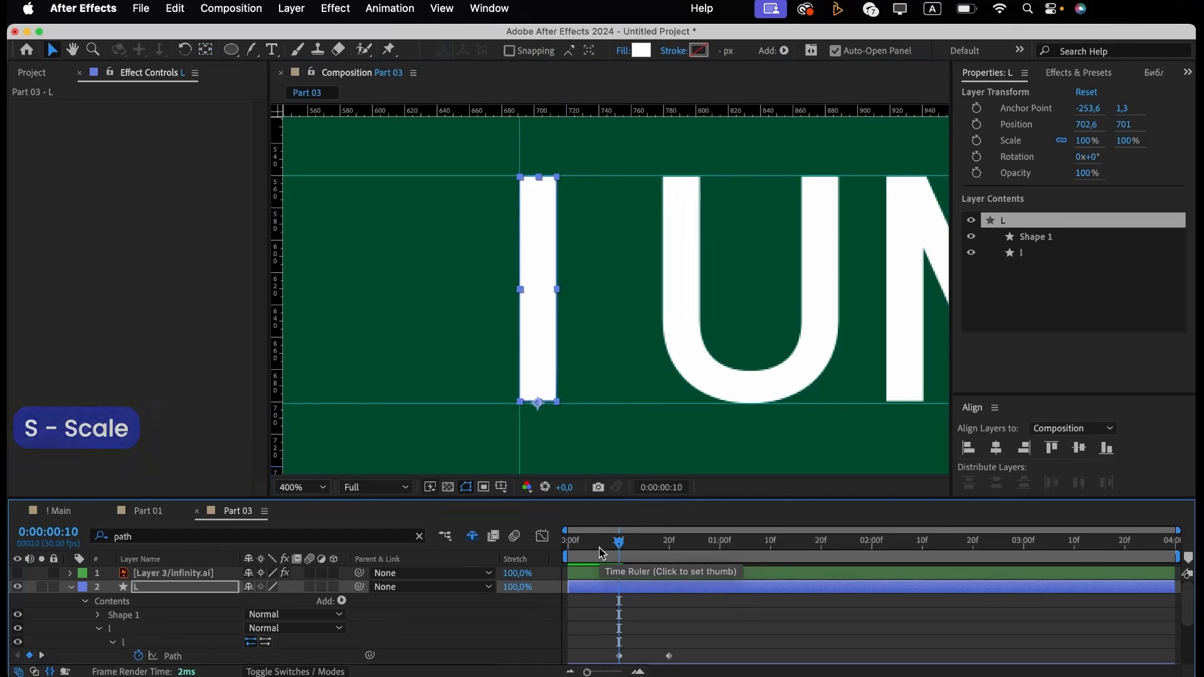
left_click(567, 543)
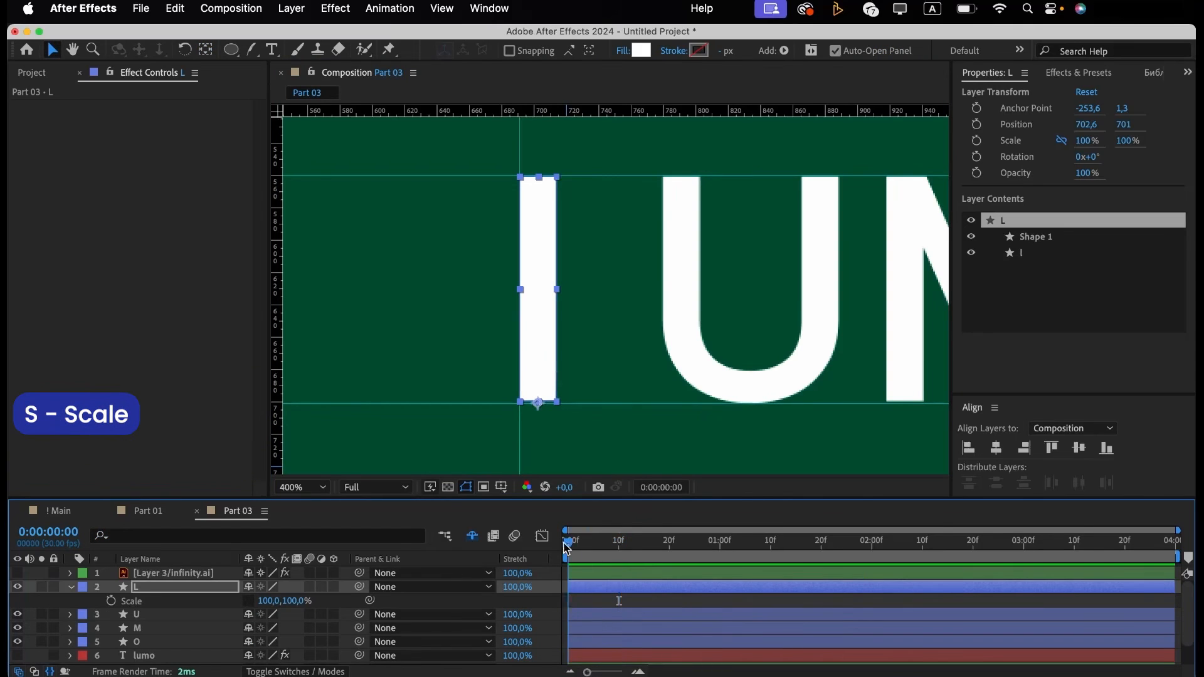
left_click_drag(290, 600, 264, 603)
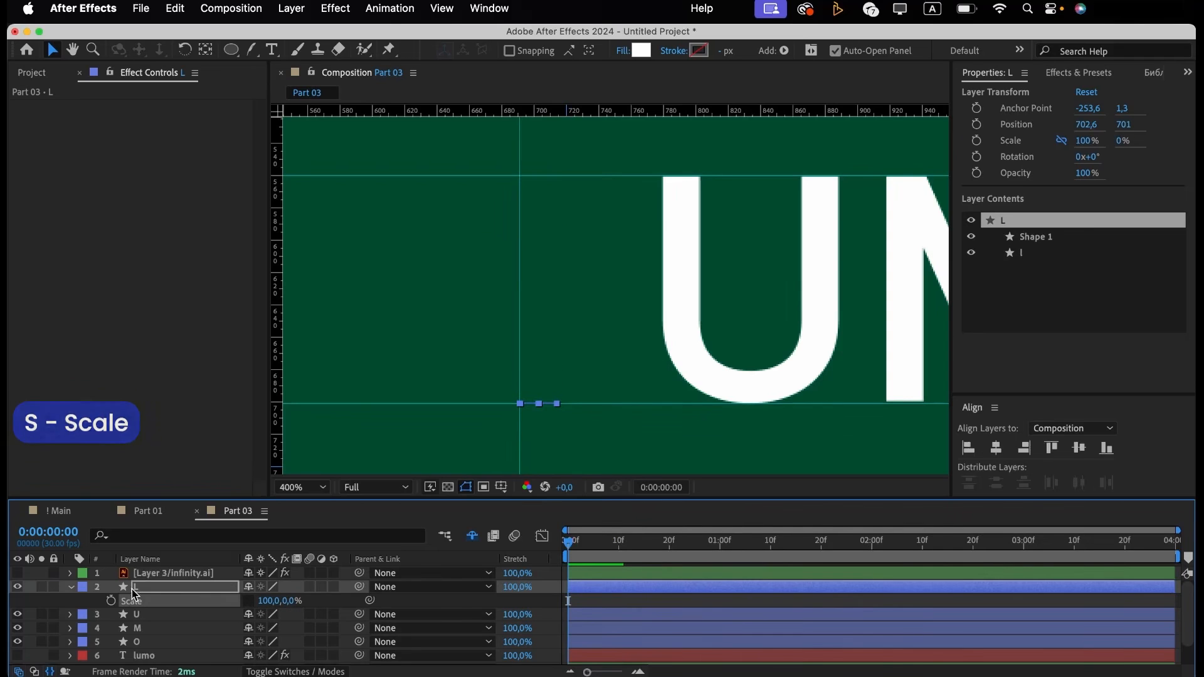
left_click(111, 600)
key("shift+Page_Down")
left_click(289, 601)
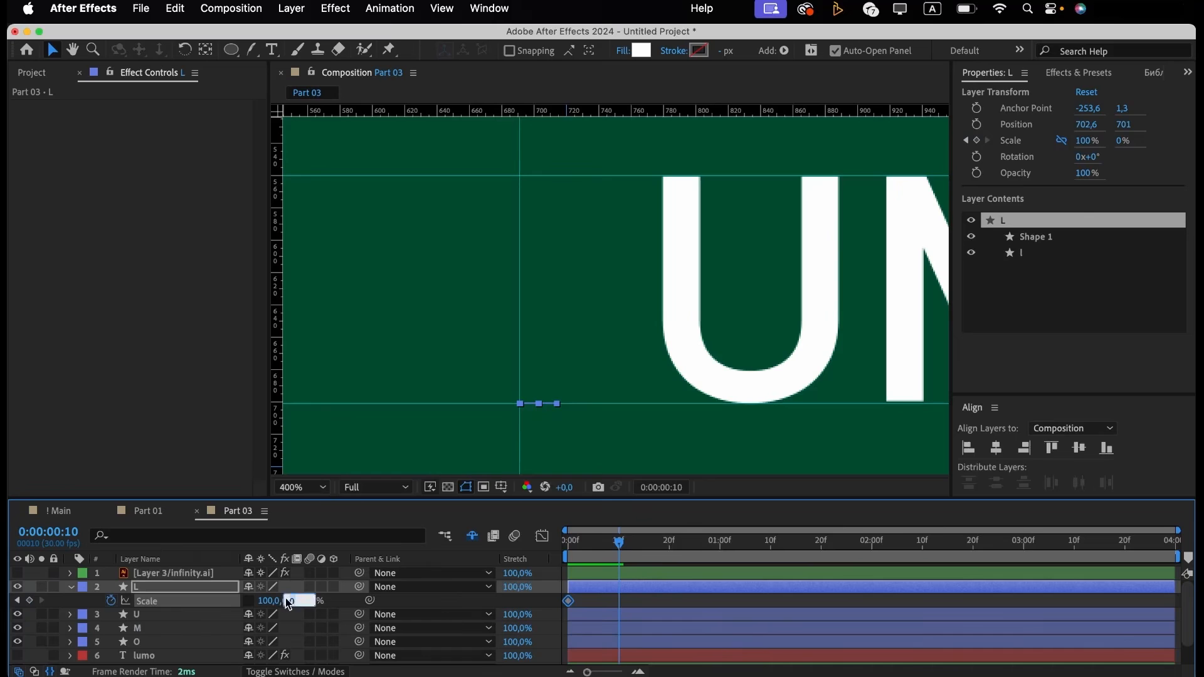
key("Return")
Reveal the L layer's keyframes, preview the animation and apply Easy Ease to all Path and Scale keyframes.
key("u")
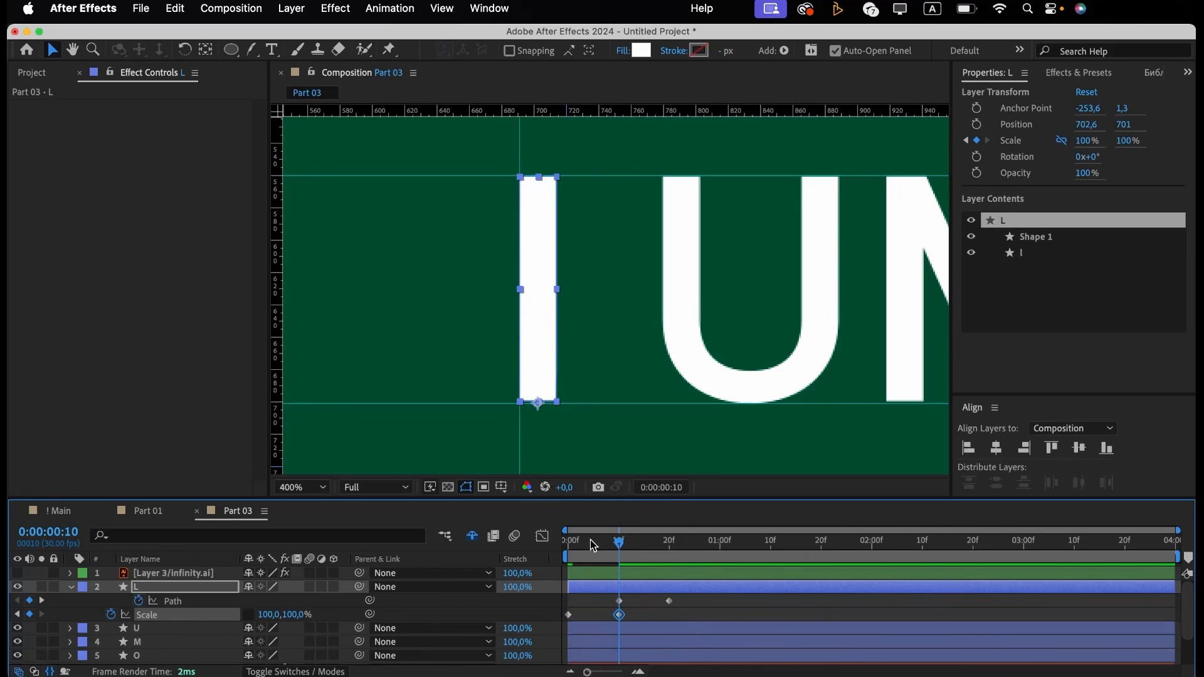
key("space")
key("space")
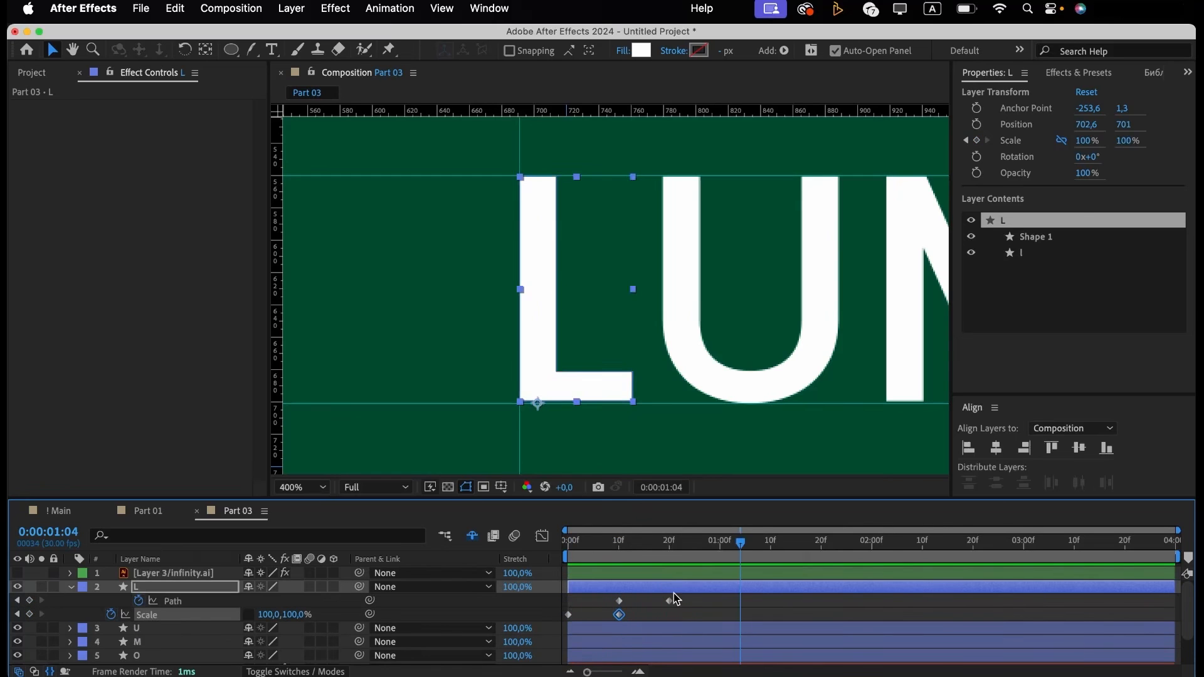
left_click_drag(674, 600, 553, 627)
key("F9")
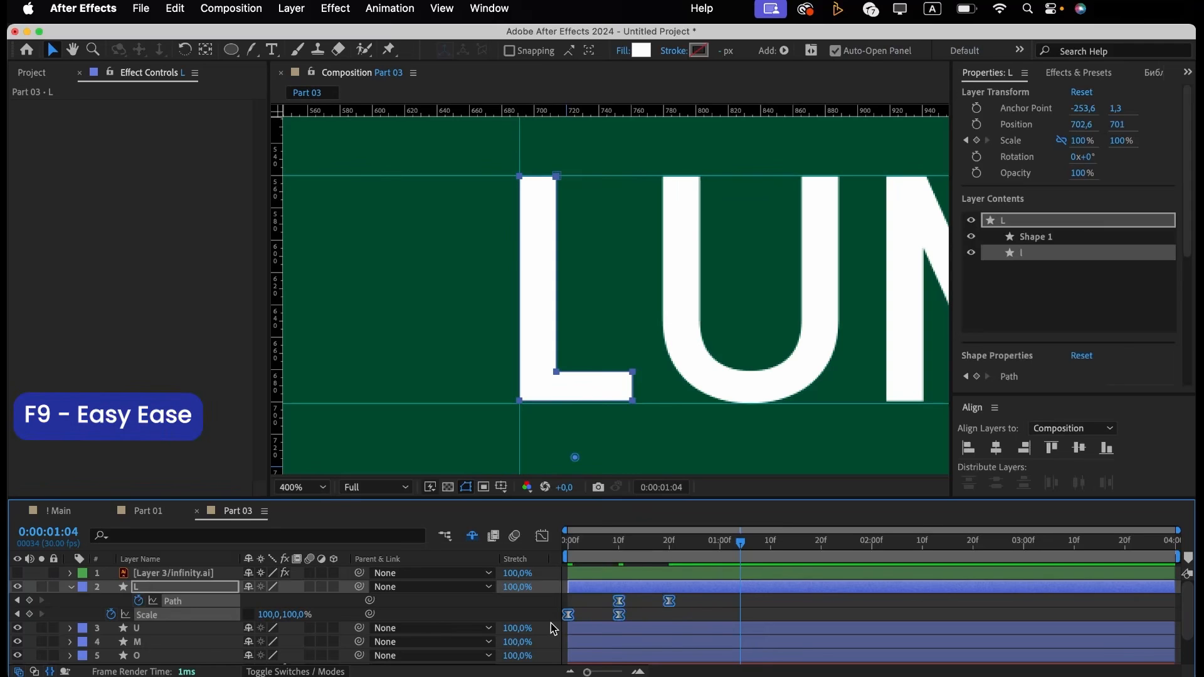
Reshape the L layer's Scale speed curve into a fast start with a long, soft ease into the last keyframe, and preview it.
left_click_drag(643, 622, 544, 608)
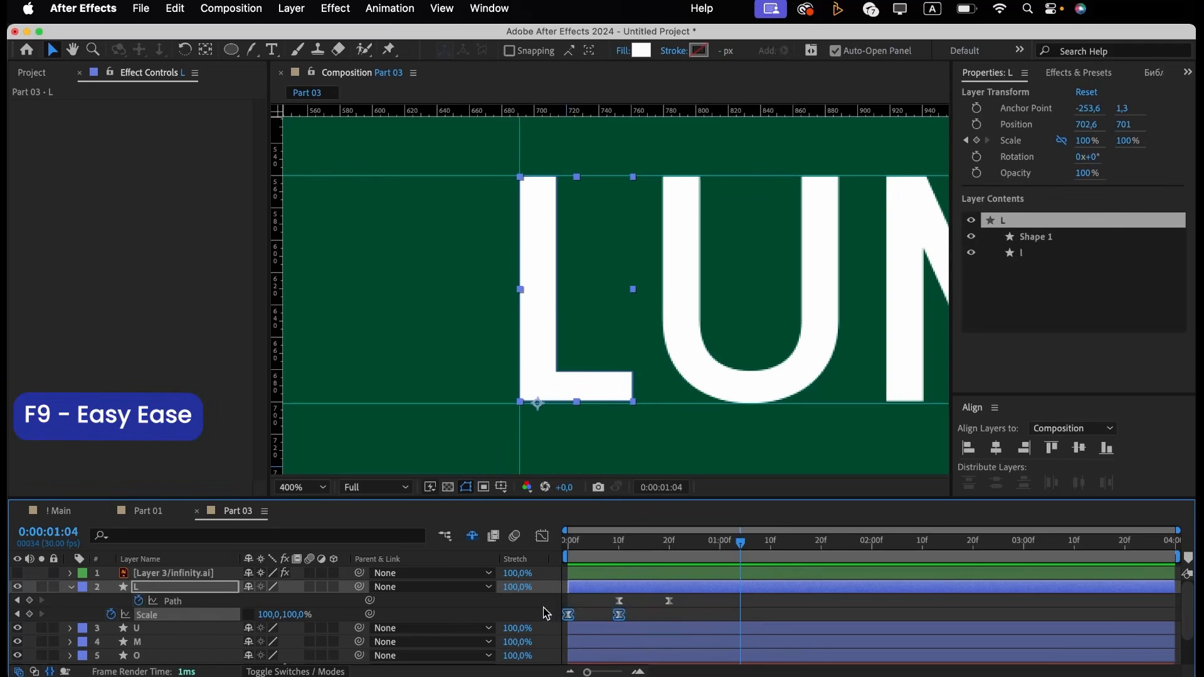
left_click(542, 536)
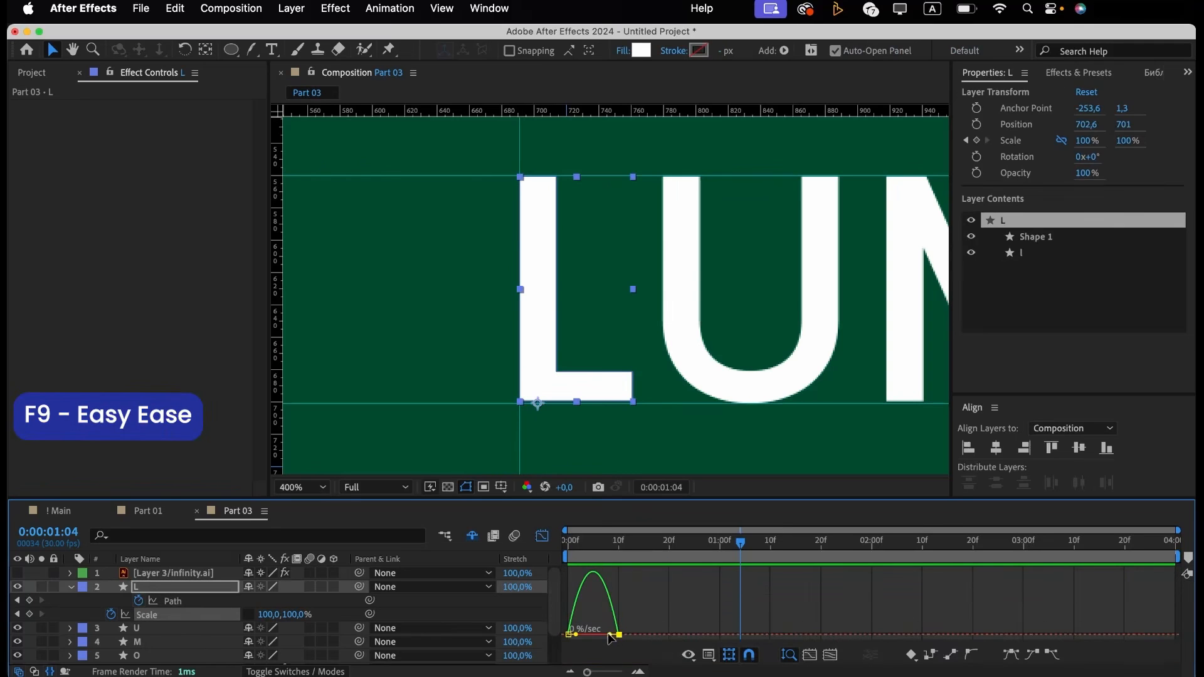
left_click_drag(610, 637, 599, 643)
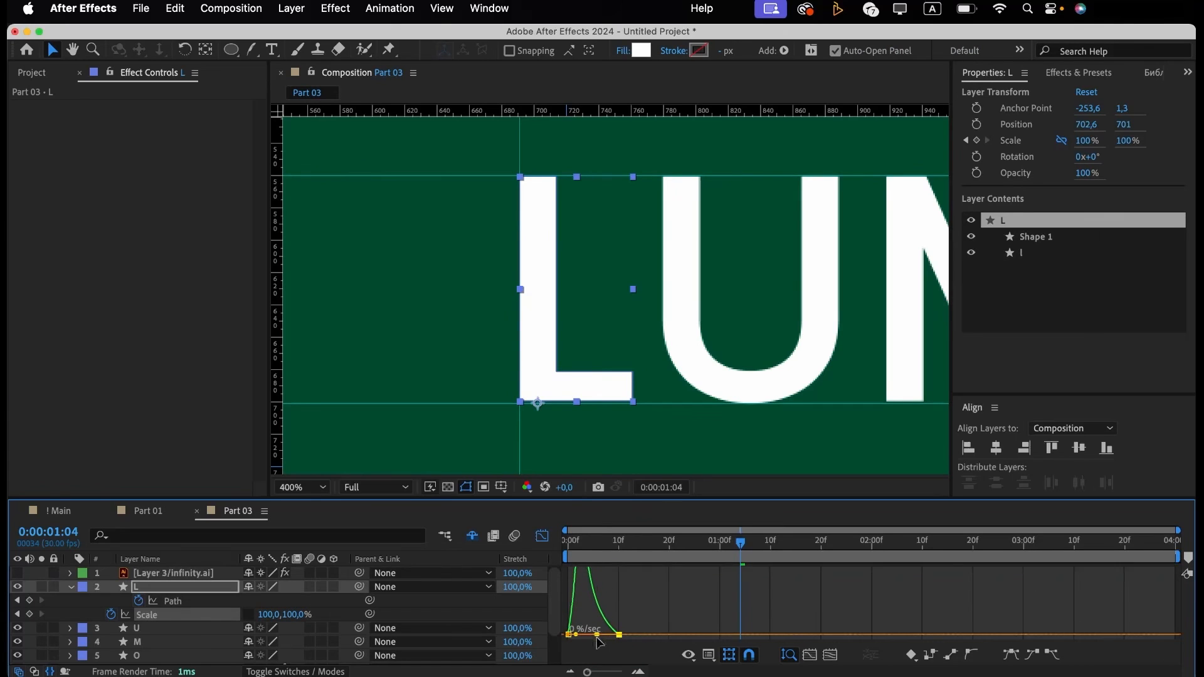
left_click(542, 536)
key("space")
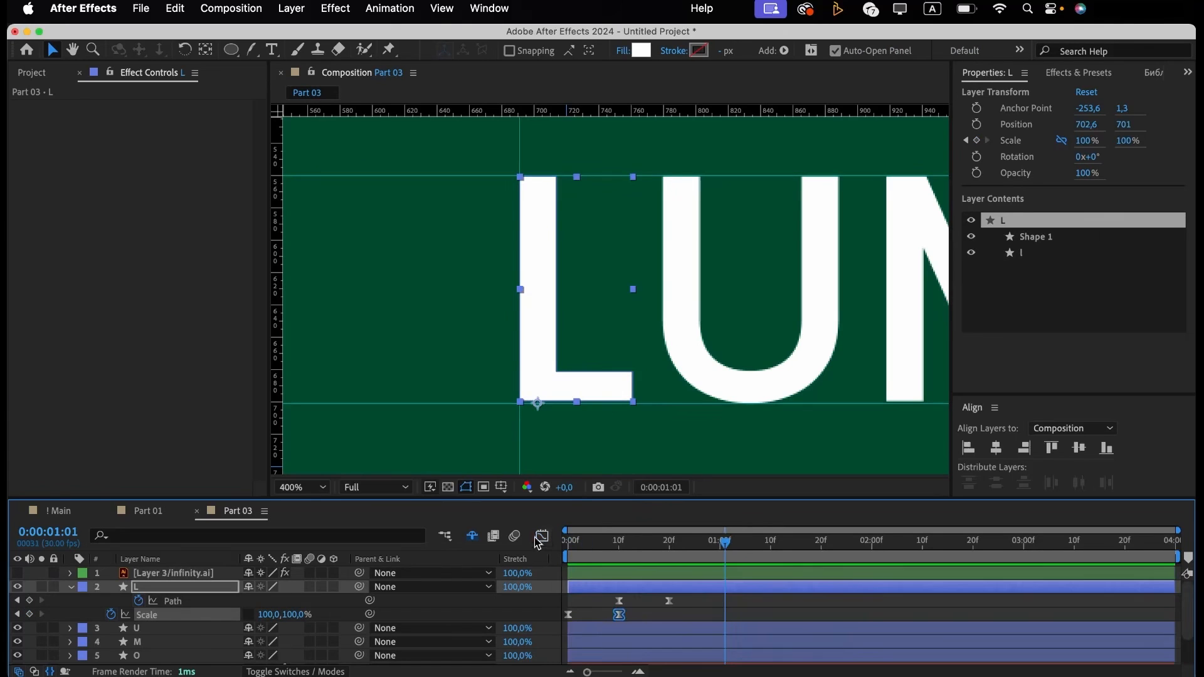
Lengthen the ease into the L layer's last Path keyframe so the speed peaks early, and preview the letter animation.
left_click_drag(682, 609, 607, 604)
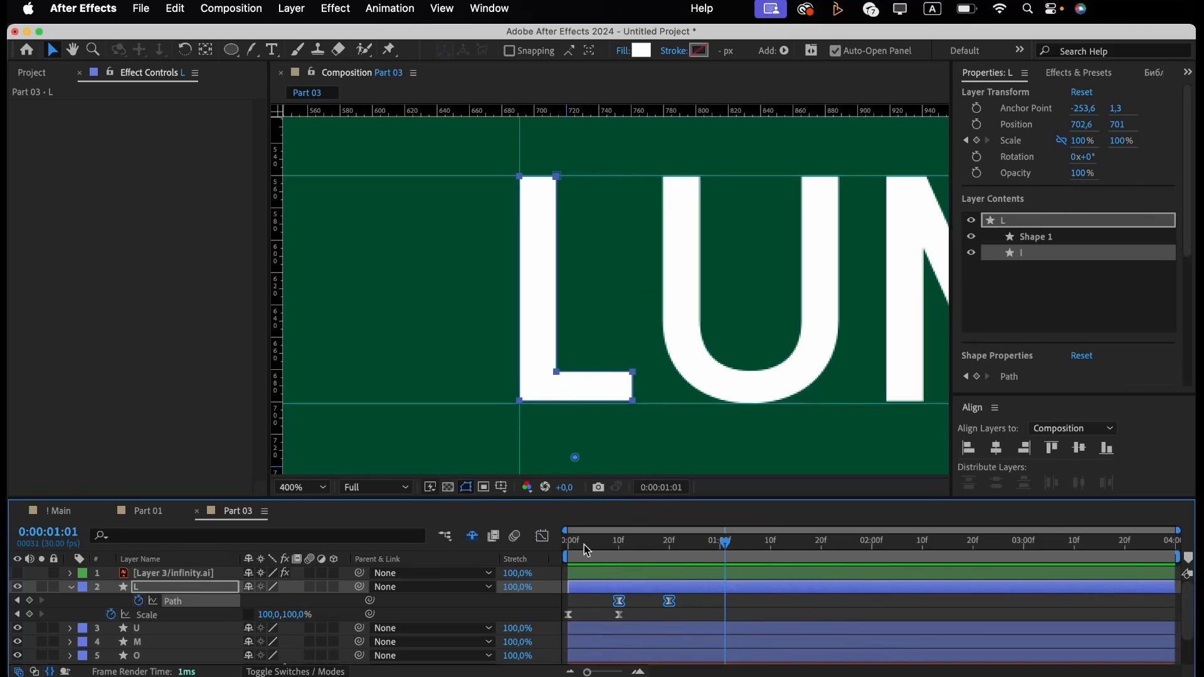
left_click_drag(584, 550, 676, 545)
left_click(542, 536)
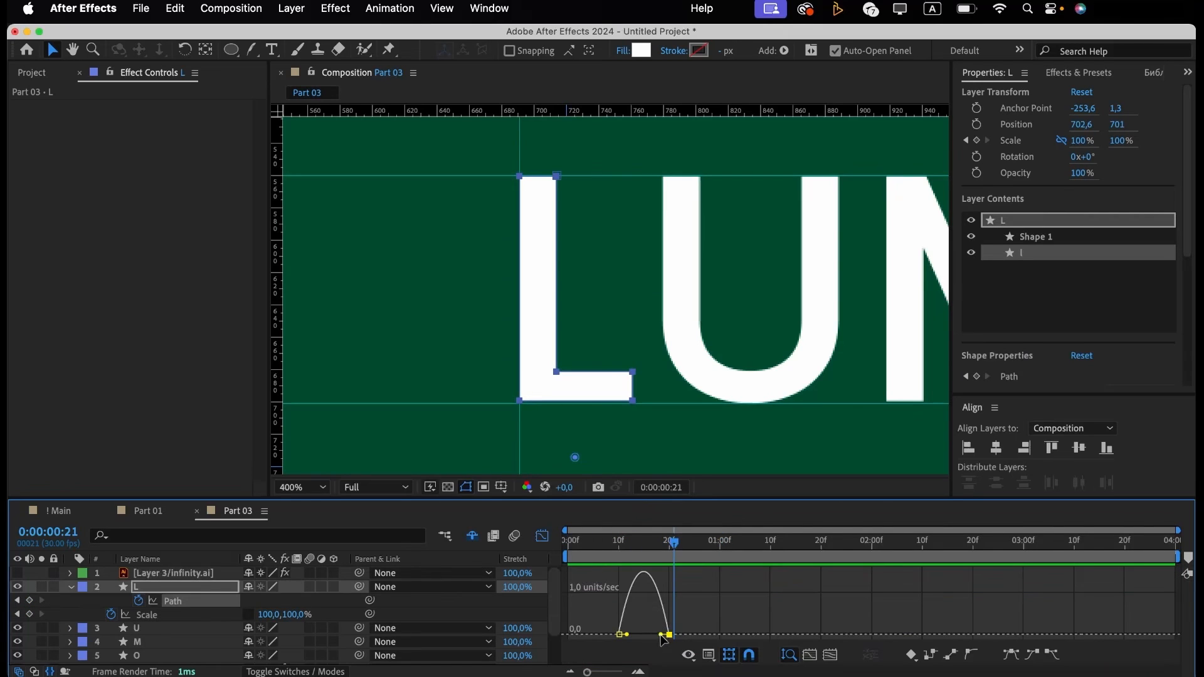
left_click_drag(663, 636, 647, 635)
left_click(619, 543)
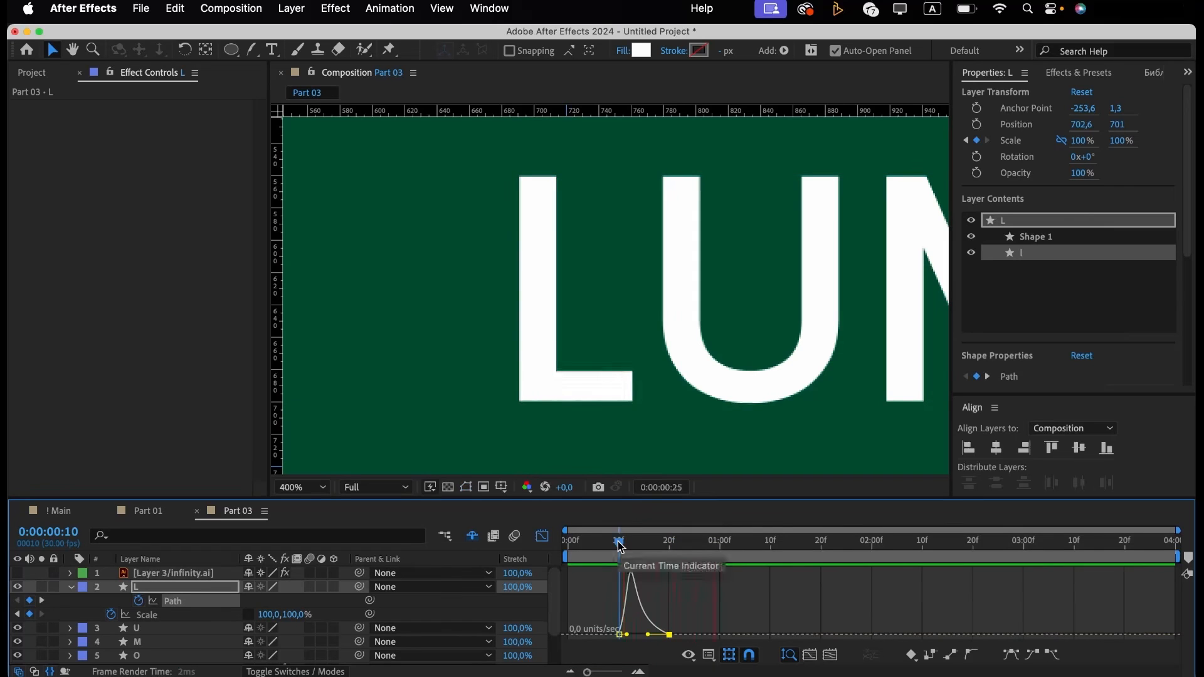
key("space")
left_click(542, 536)
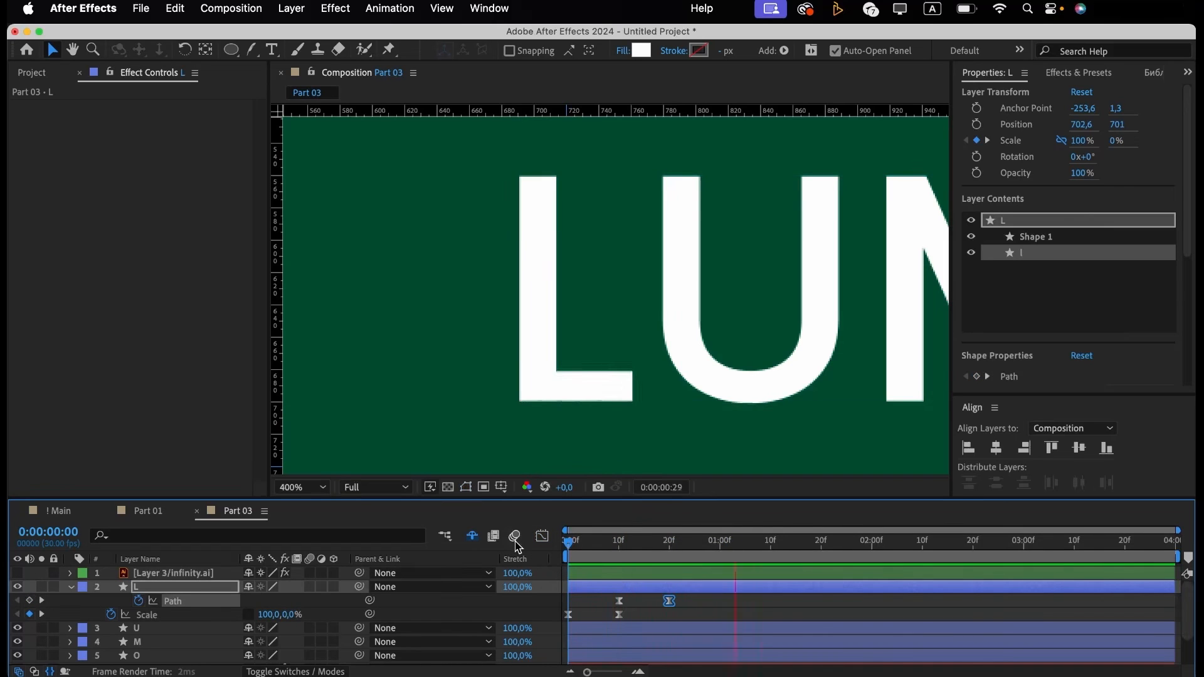
key("space")
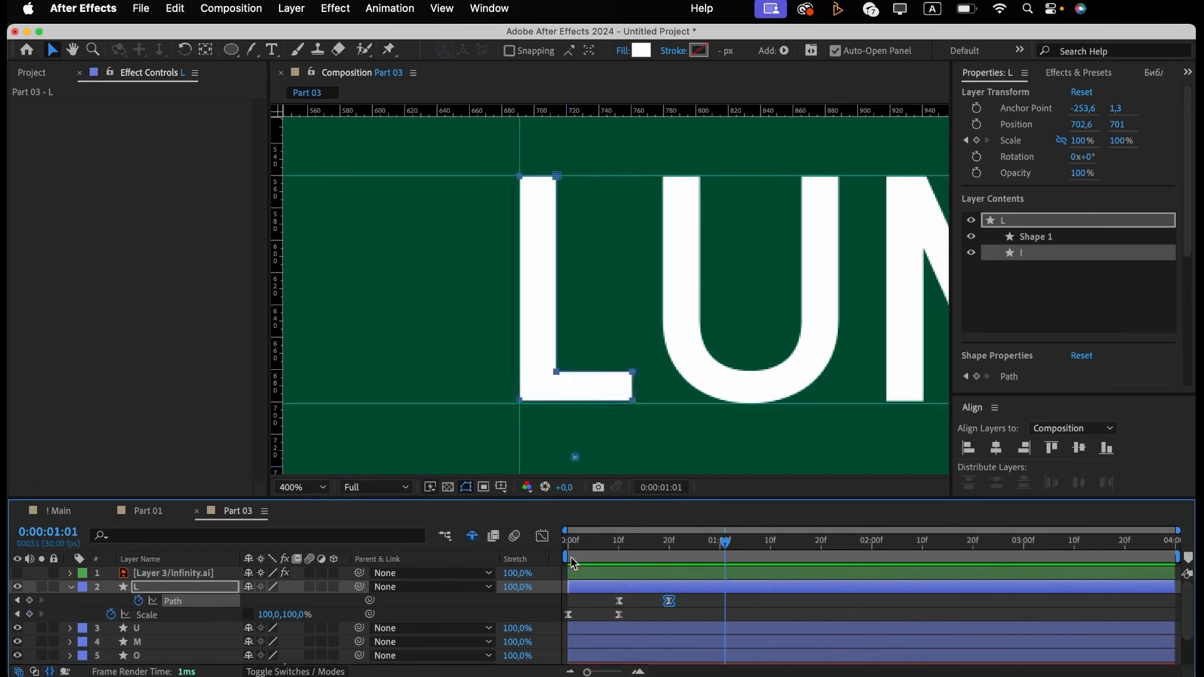
With nothing selected, draw an open three-point curved Pen path along the centre of the letter U with a 24 px blue stroke.
left_click(709, 607)
key("space")
left_click_drag(872, 361, 735, 371)
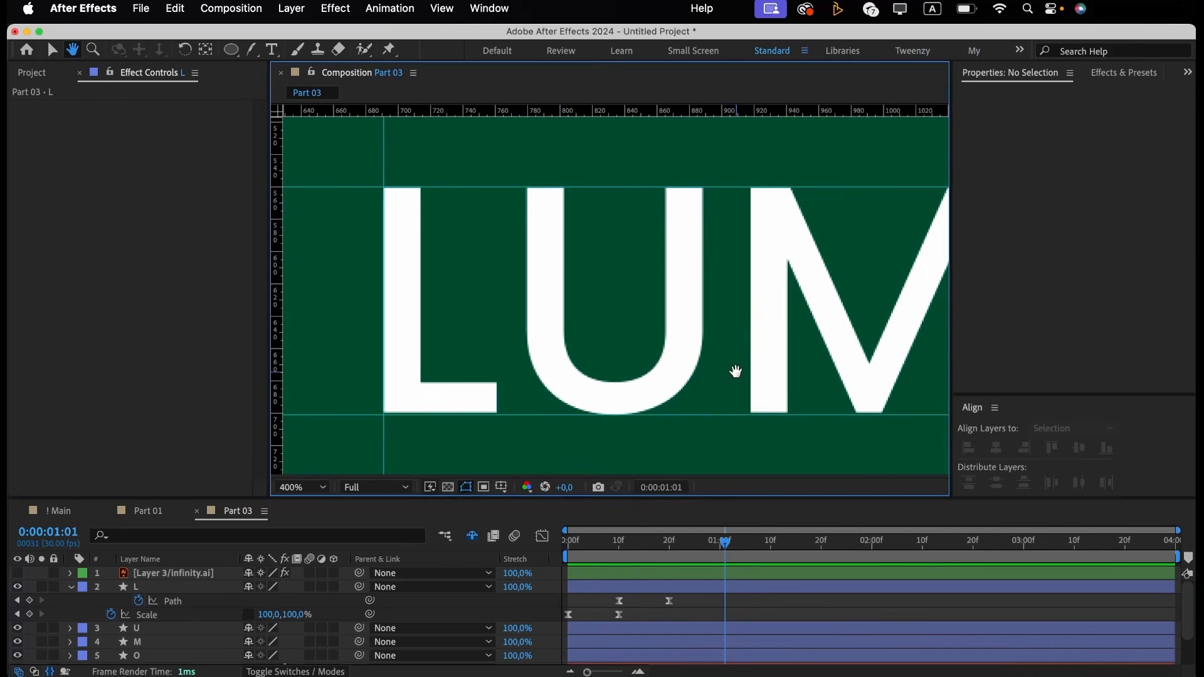
left_click(703, 619)
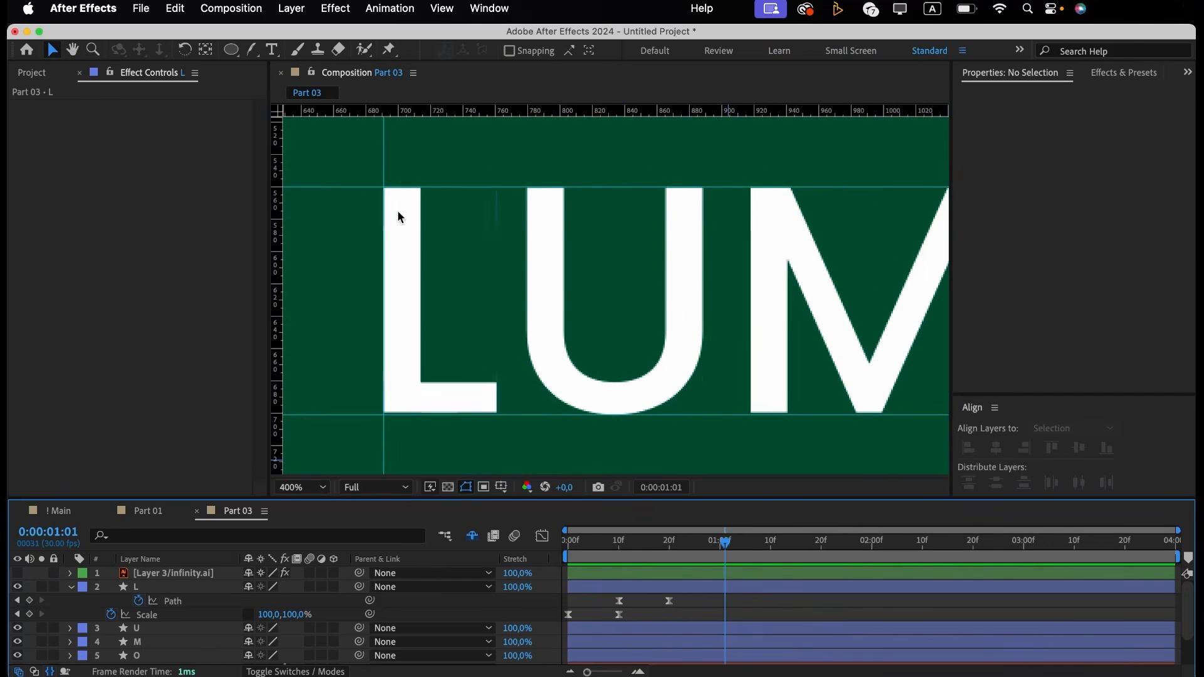
left_click(249, 54)
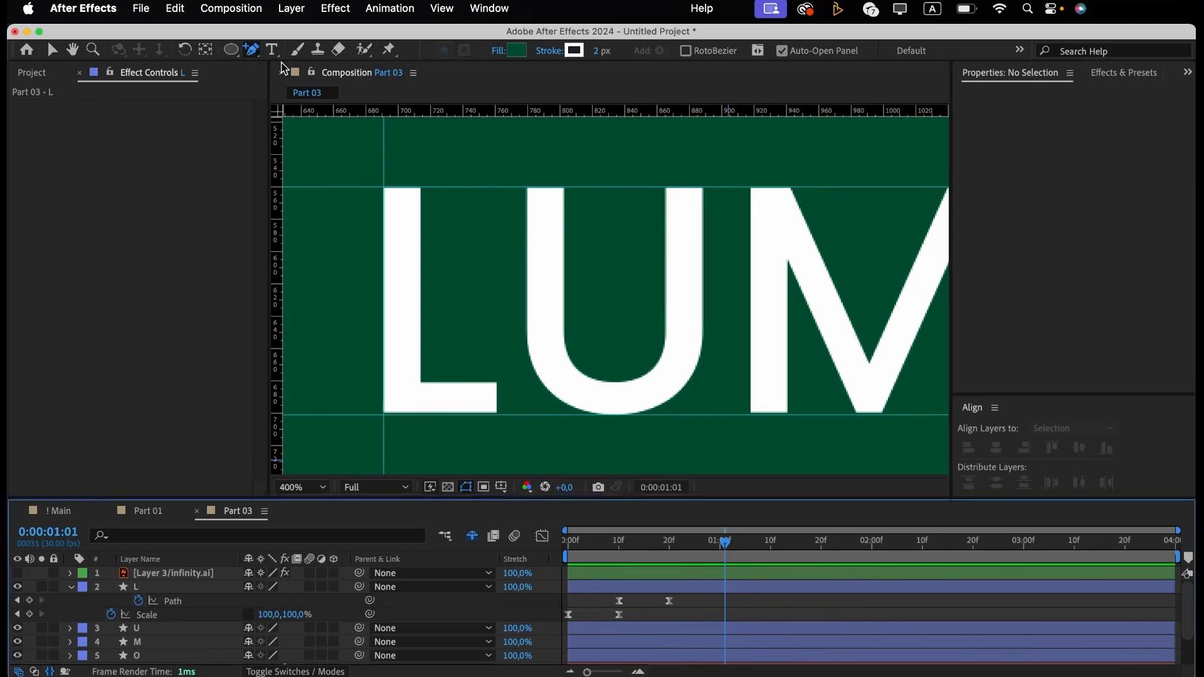
left_click(253, 55)
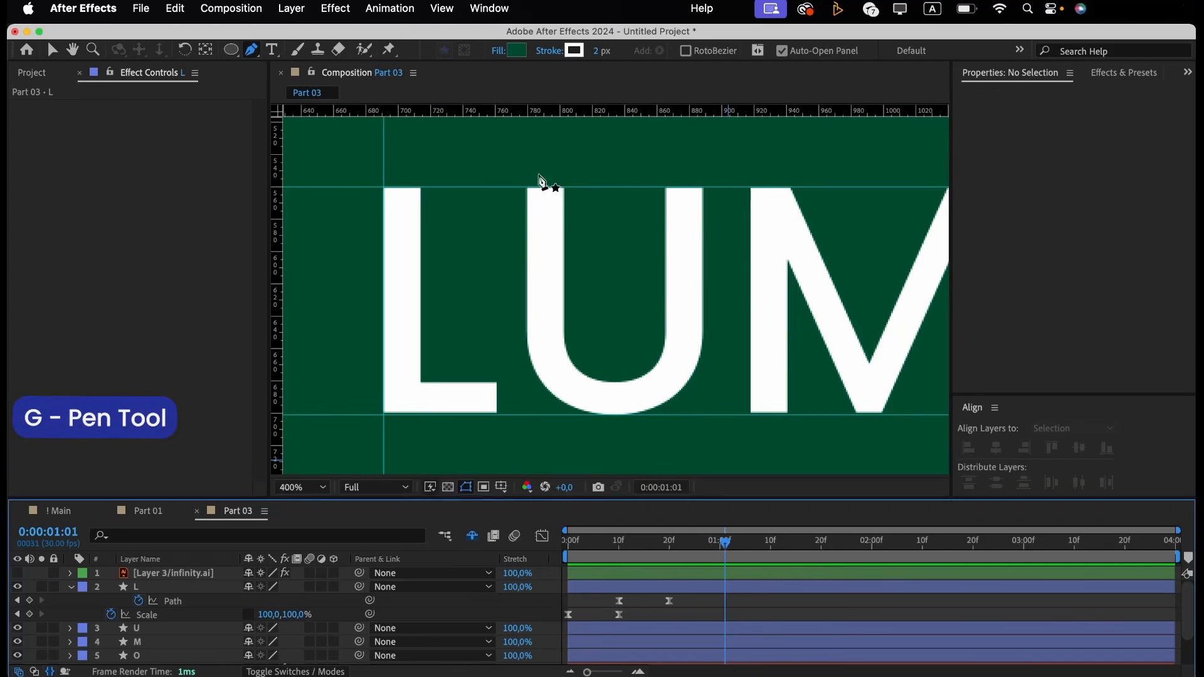
left_click_drag(495, 196, 495, 207)
mouse_move(561, 421)
left_mouse_down()
mouse_move(652, 415)
mouse_move(644, 408)
left_mouse_up()
left_click(648, 198)
mouse_move(649, 198)
left_mouse_down()
mouse_move(646, 161)
mouse_move(639, 214)
left_mouse_up()
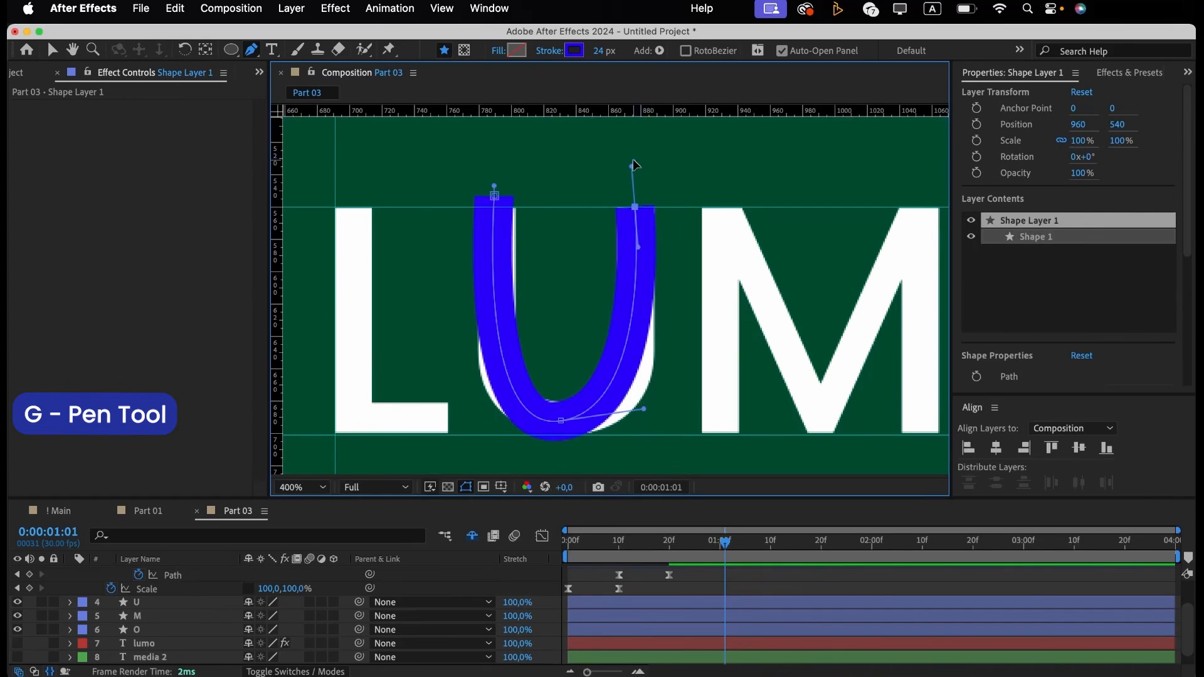
Make the handle at the U path's right end vertical and move its left end point onto the upper guide, centred on the stem.
left_click_drag(632, 168, 635, 167)
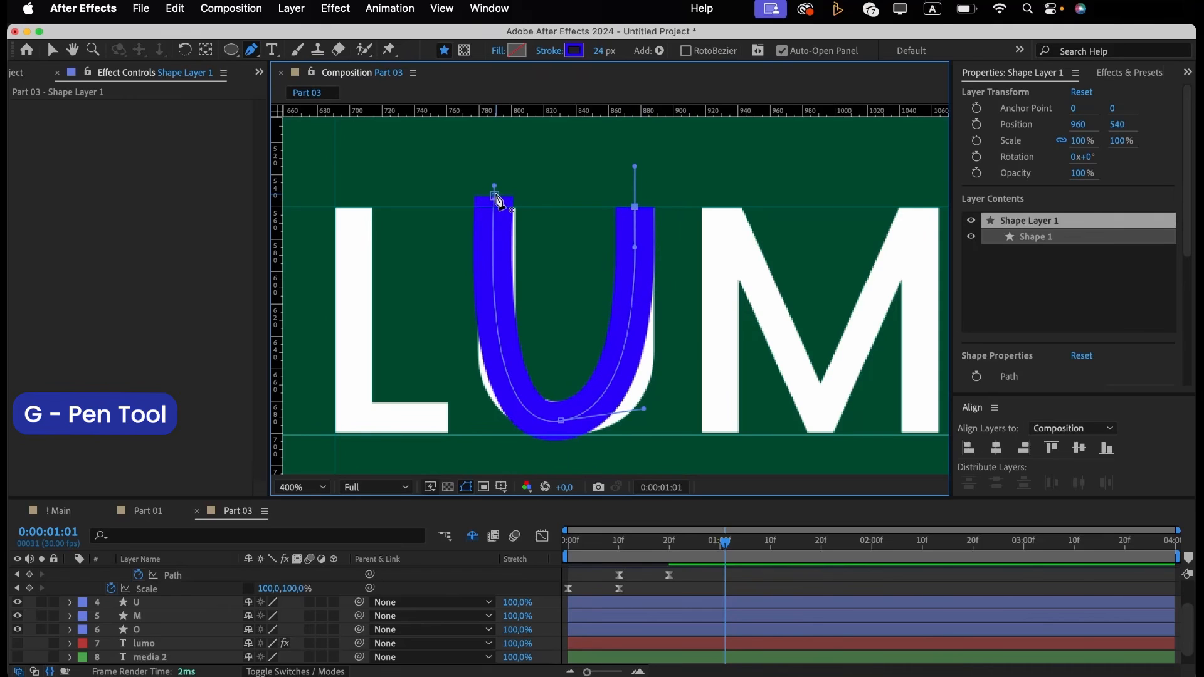
key("v")
left_click_drag(496, 197, 498, 207)
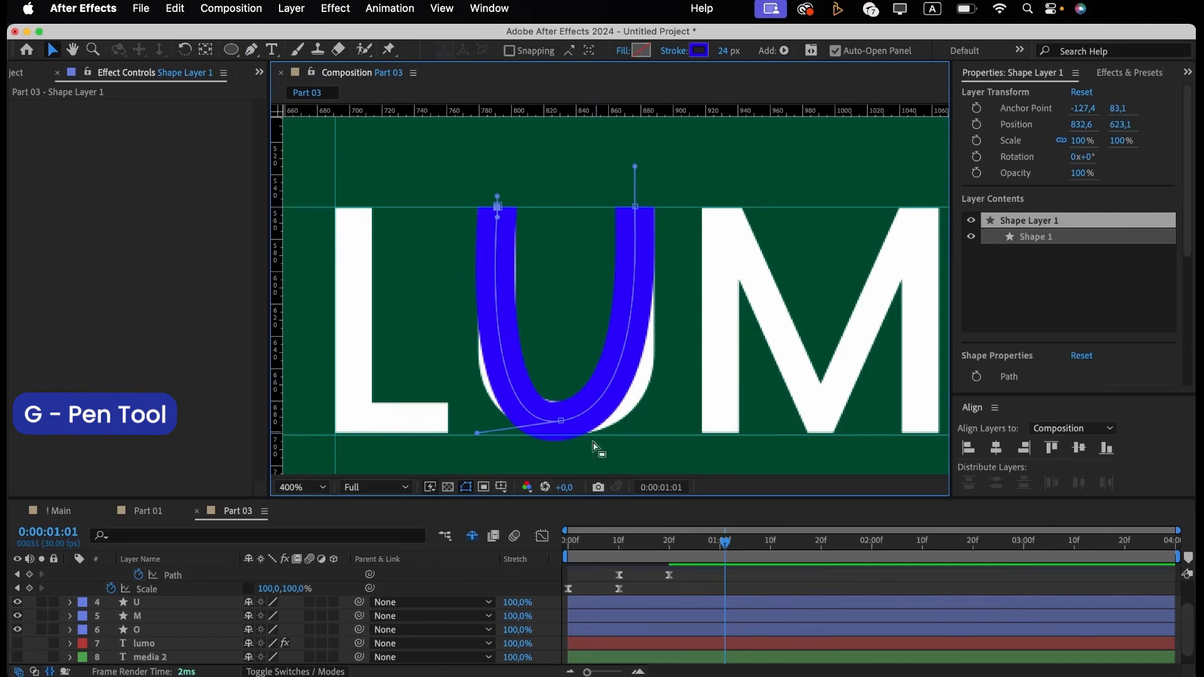
Even out the bottom point's handles on the blue U path and add a Pen tool point on the lower-right curve, shaping it to follow the letter.
left_click(561, 421)
mouse_move(637, 409)
left_mouse_down()
mouse_move(670, 407)
mouse_move(646, 414)
mouse_move(658, 427)
mouse_move(673, 415)
mouse_move(655, 424)
left_mouse_up()
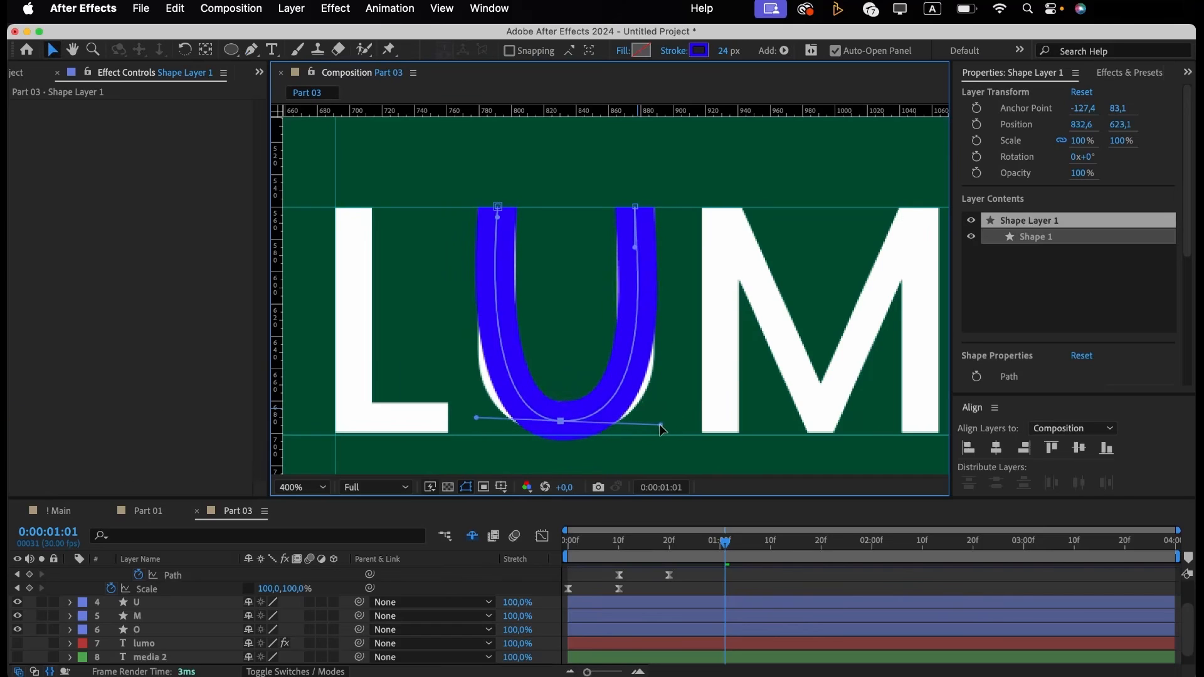
left_click(621, 391)
key("g")
left_click(619, 385)
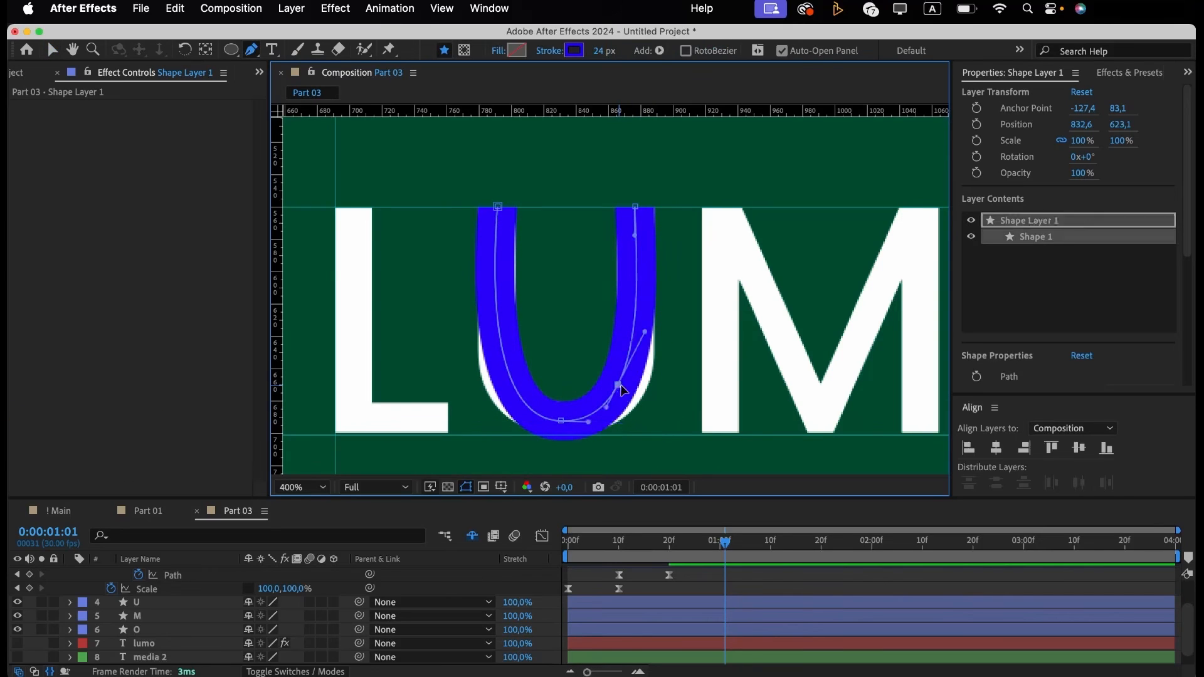
left_click_drag(618, 385, 626, 386)
left_click_drag(655, 335, 638, 338)
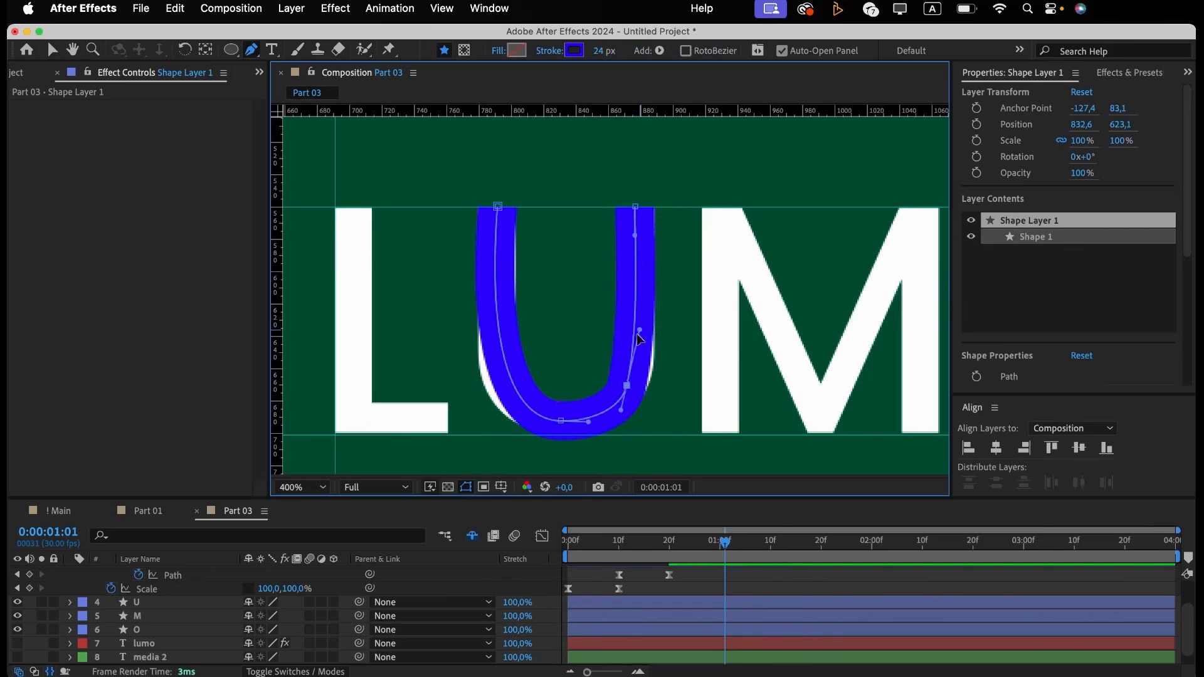
left_click_drag(627, 386, 632, 378)
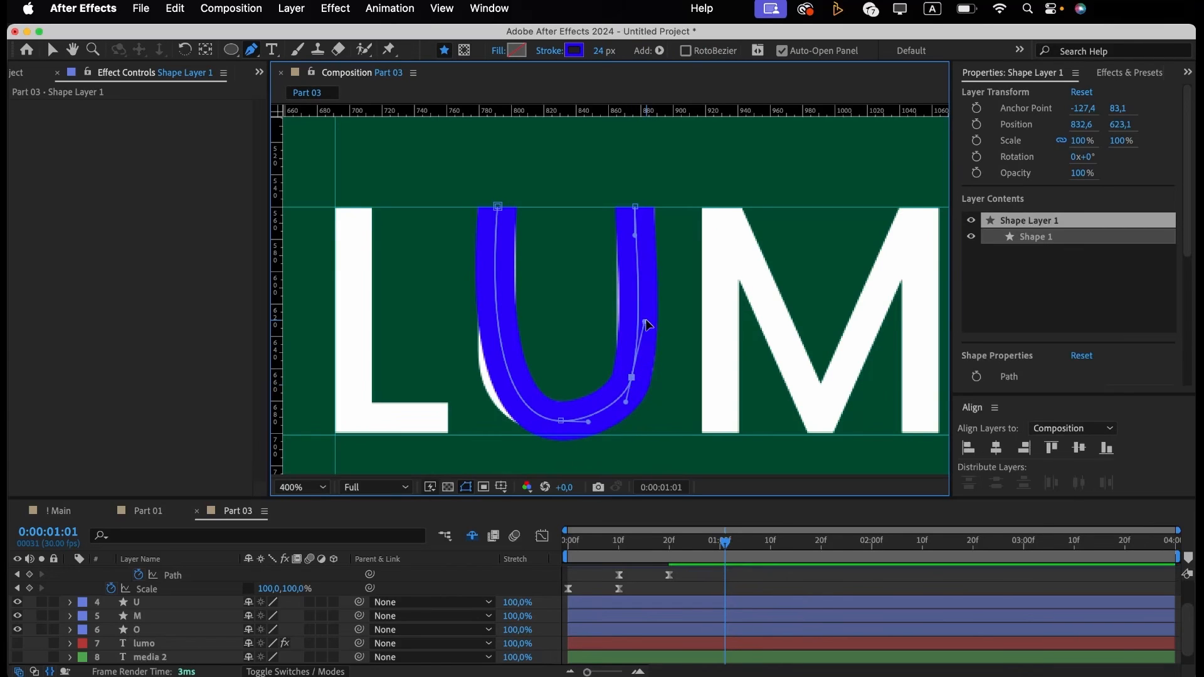
left_click_drag(644, 322, 641, 323)
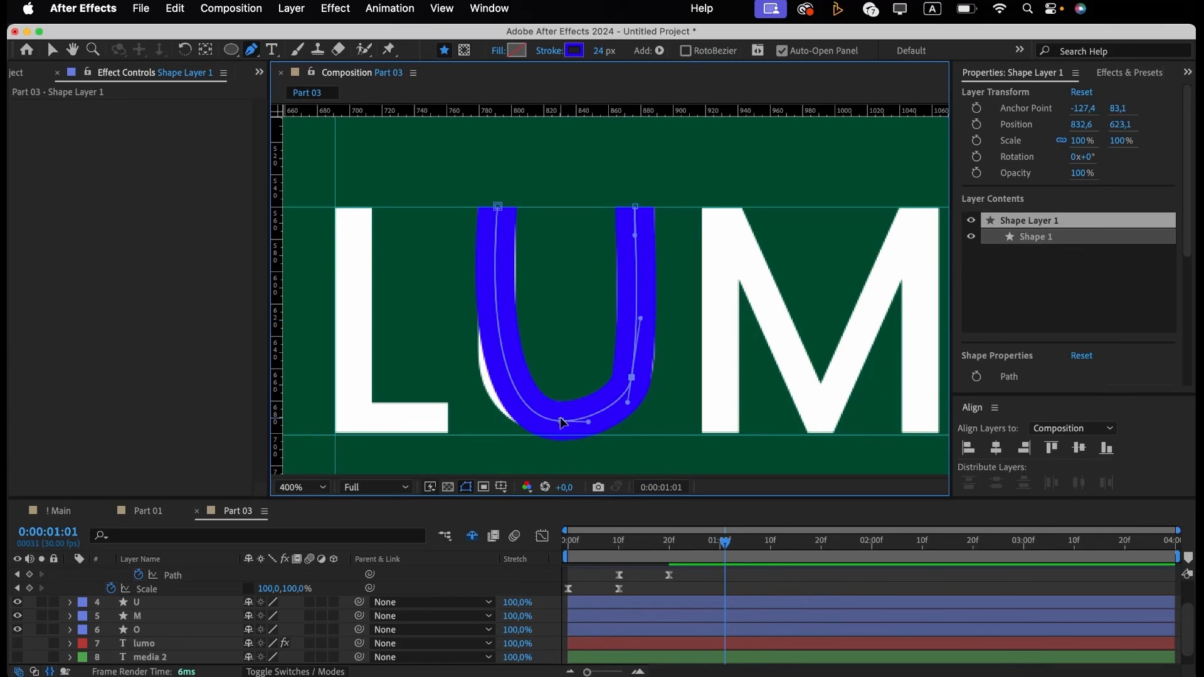
Add a point on the lower-left curve of the U path and adjust its handles to match the white letter's outline.
mouse_move(561, 420)
left_mouse_down()
mouse_move(474, 417)
mouse_move(500, 376)
left_mouse_up()
left_click(510, 386)
left_click_drag(480, 324, 495, 321)
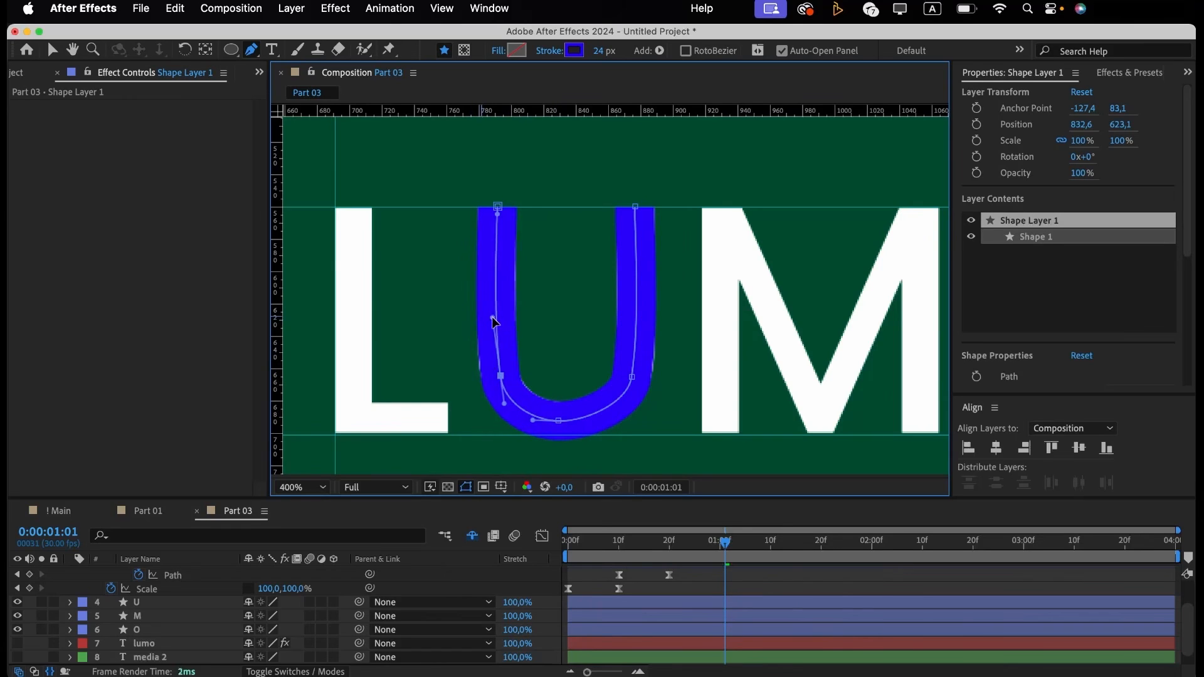
left_click_drag(501, 376, 499, 370)
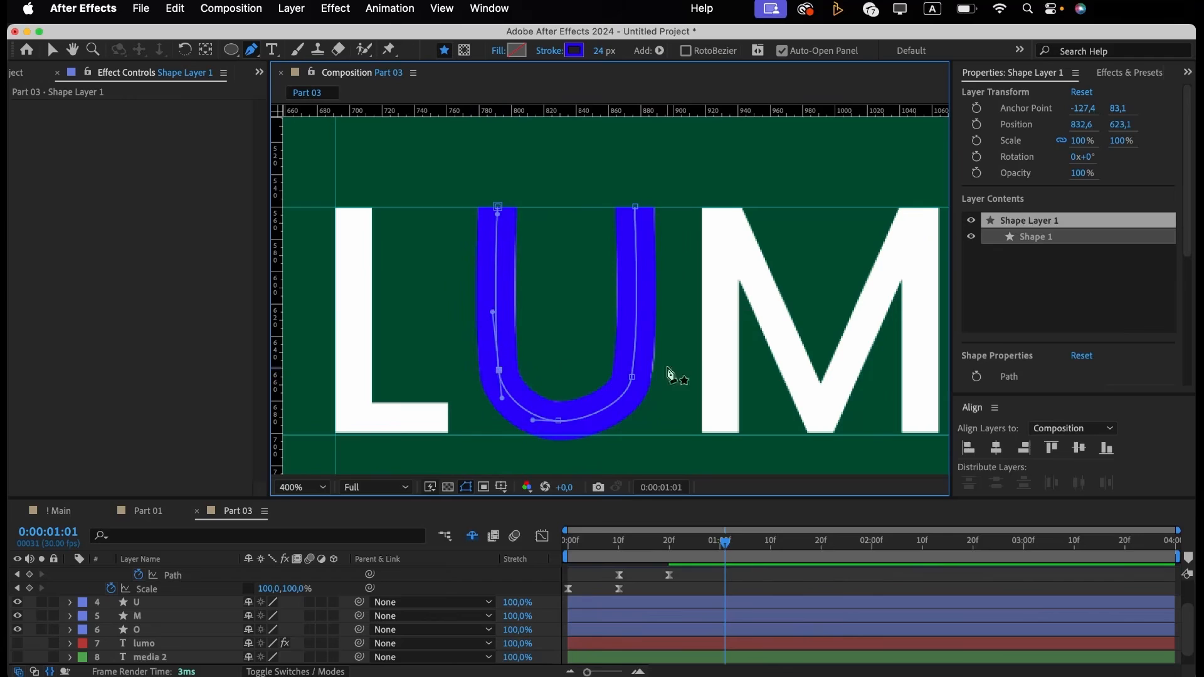
Fine-tune the lower-right point and its handles on the U path, and set the stroke width to 33 px.
left_click_drag(633, 378, 639, 314)
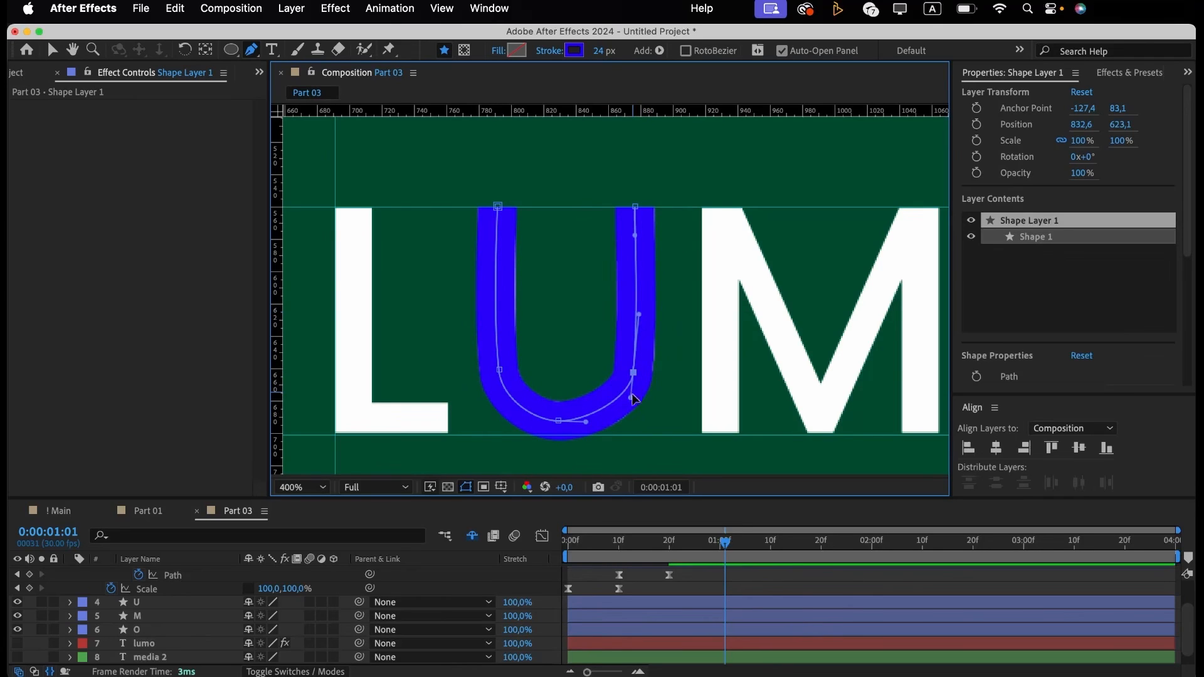
left_click_drag(635, 399, 630, 410)
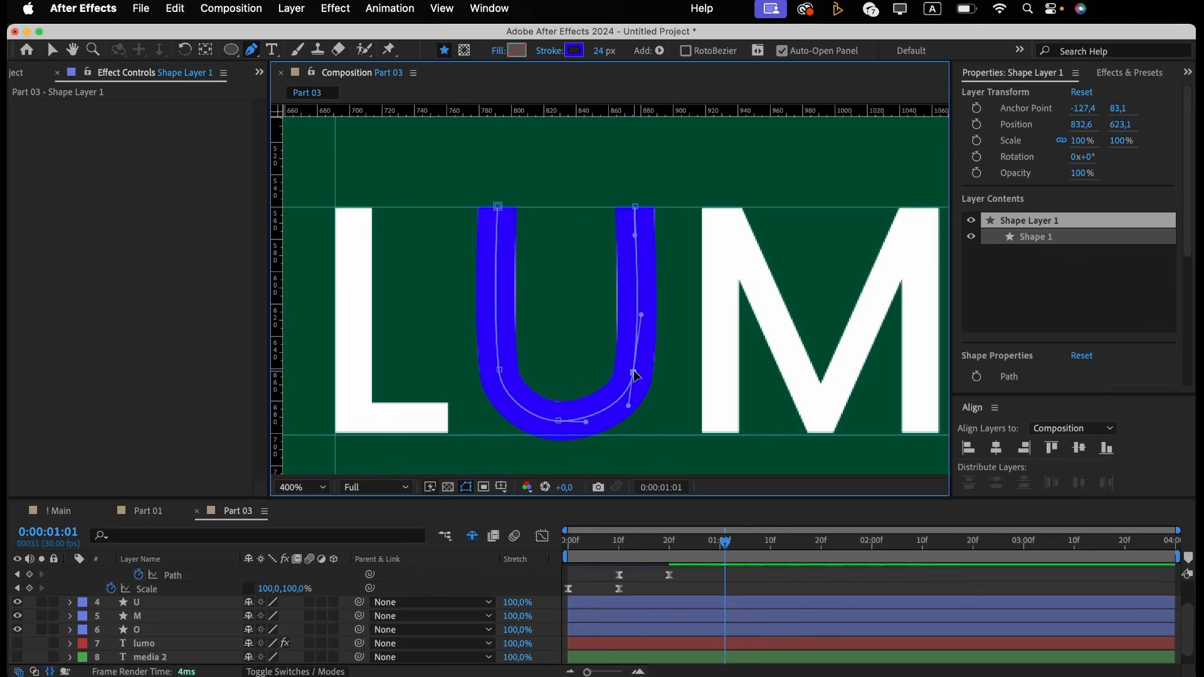
left_click(634, 374)
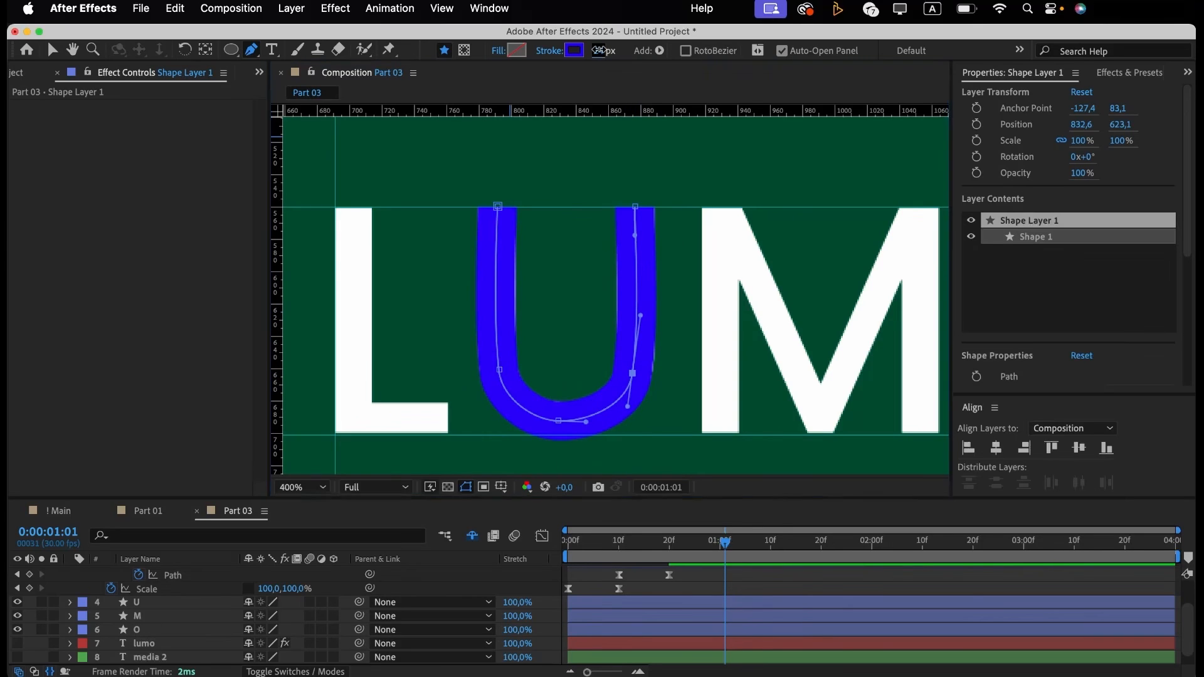
left_click_drag(601, 50, 611, 51)
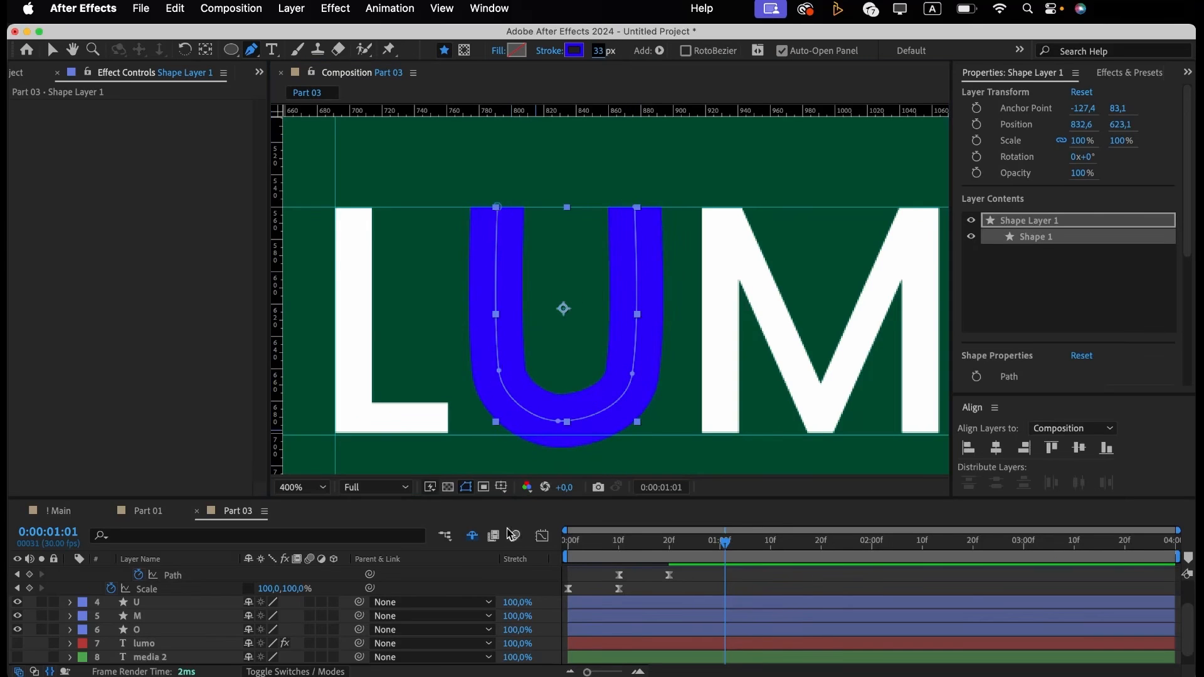
Rename the blue stroke's shape layer to Mask U.
scroll(624, 582, "up", 3)
key("Return")
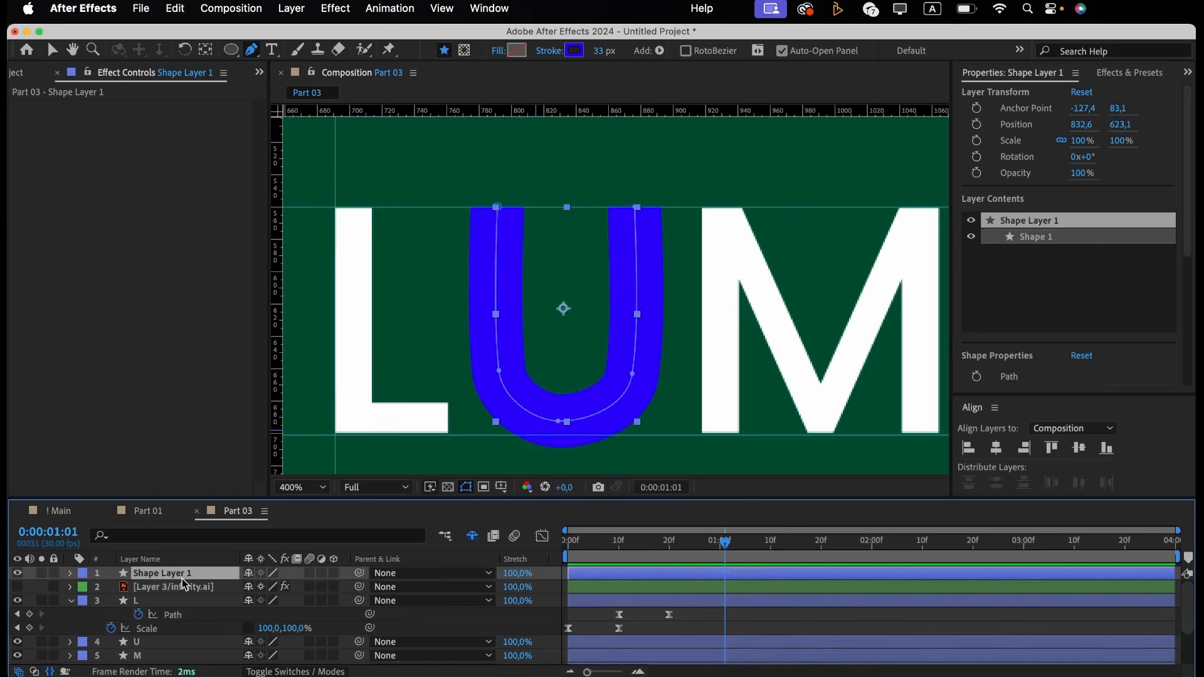
type("Mask U")
key("Return")
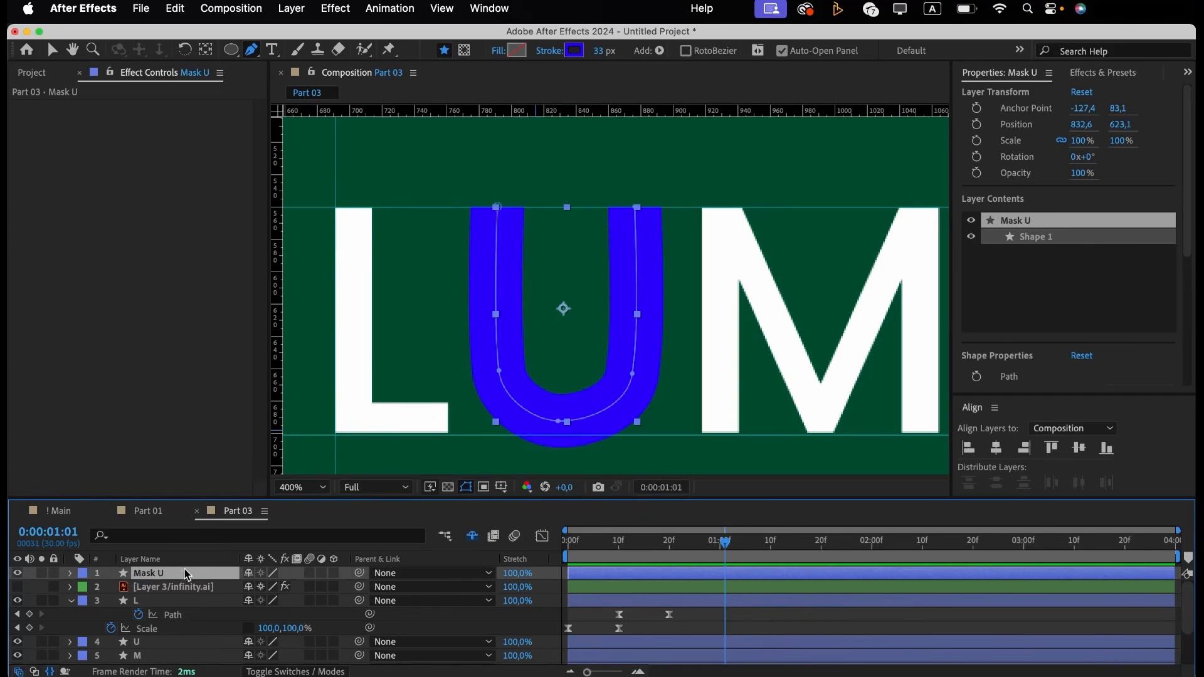
Move the Mask U layer directly above the U layer and set it as the U layer's track matte.
left_click_drag(186, 574, 186, 634)
key("Home")
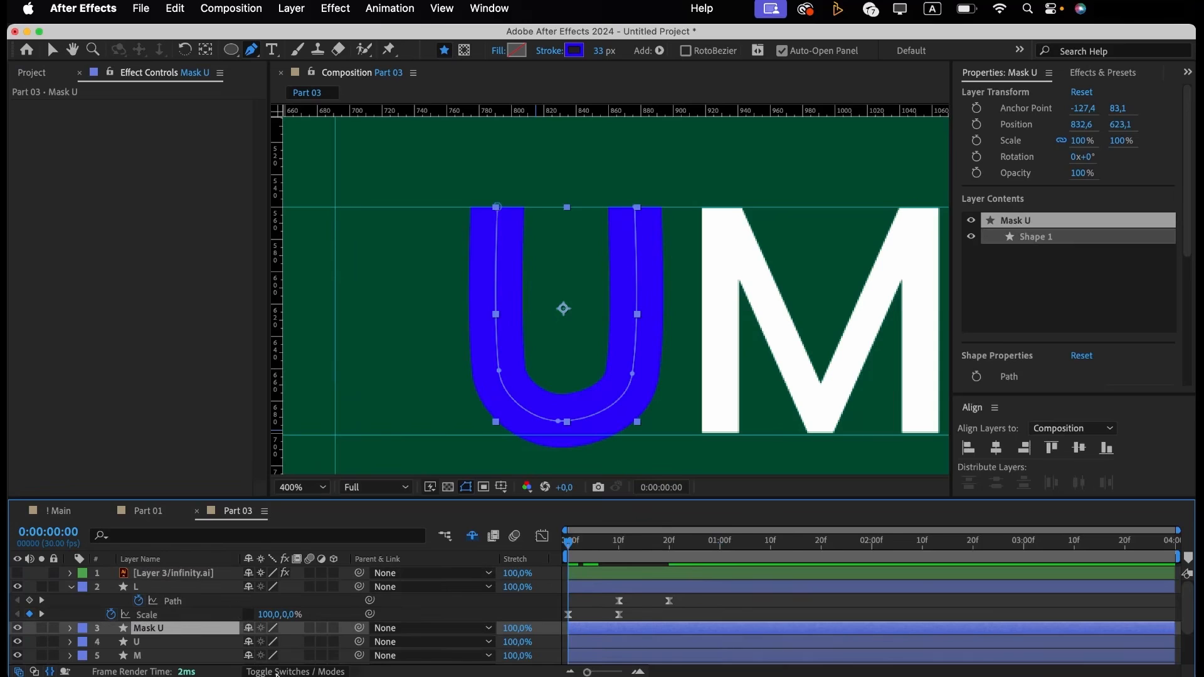
left_click(277, 671)
left_click_drag(304, 642, 209, 632)
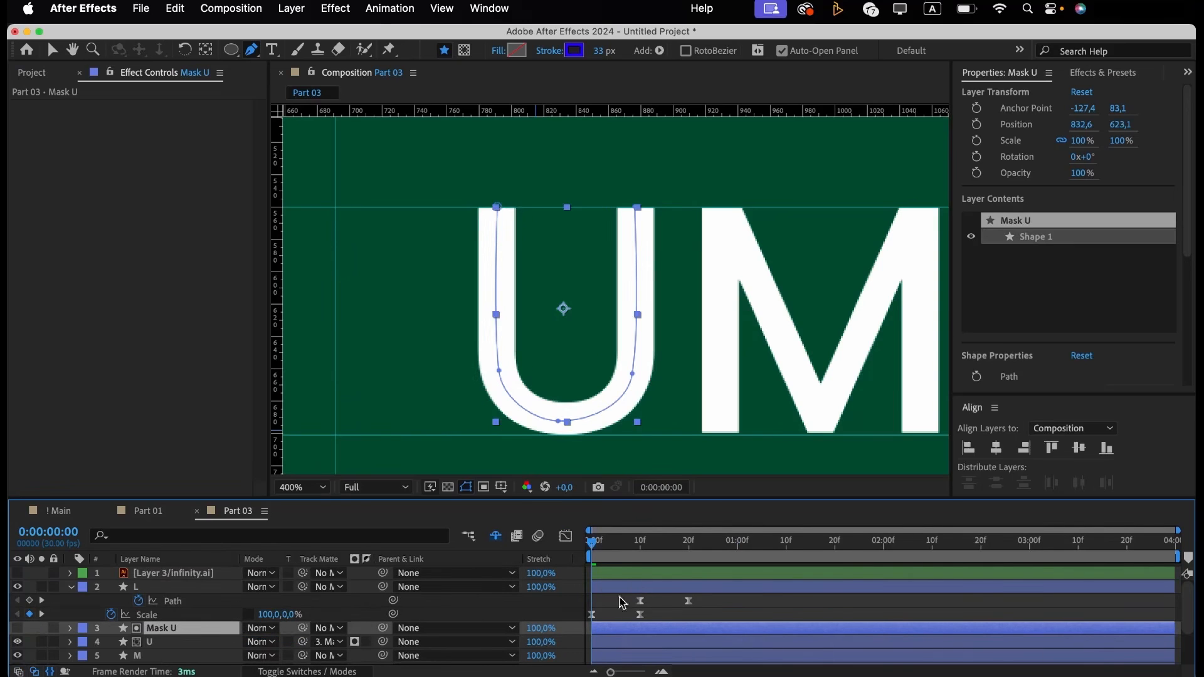
Add Trim Paths to the Mask U layer and expand its properties.
left_click(70, 629)
left_click(365, 643)
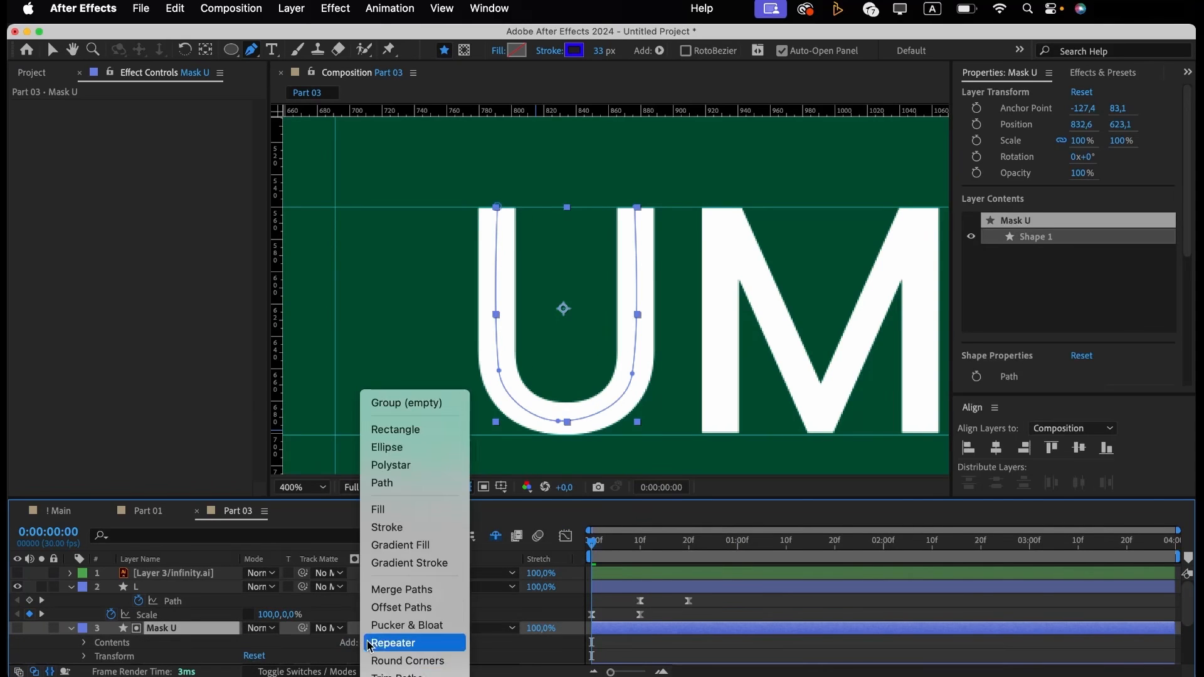
left_click(397, 675)
scroll(315, 624, "down", 3)
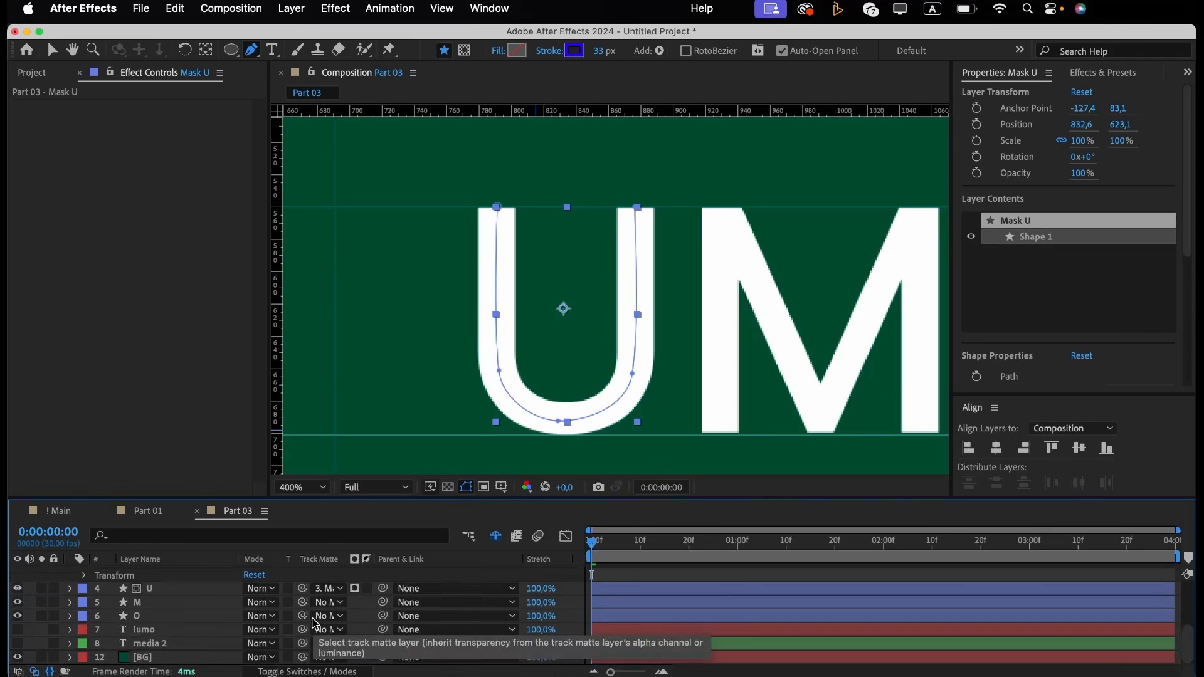
scroll(316, 624, "down", 1)
left_click(98, 603)
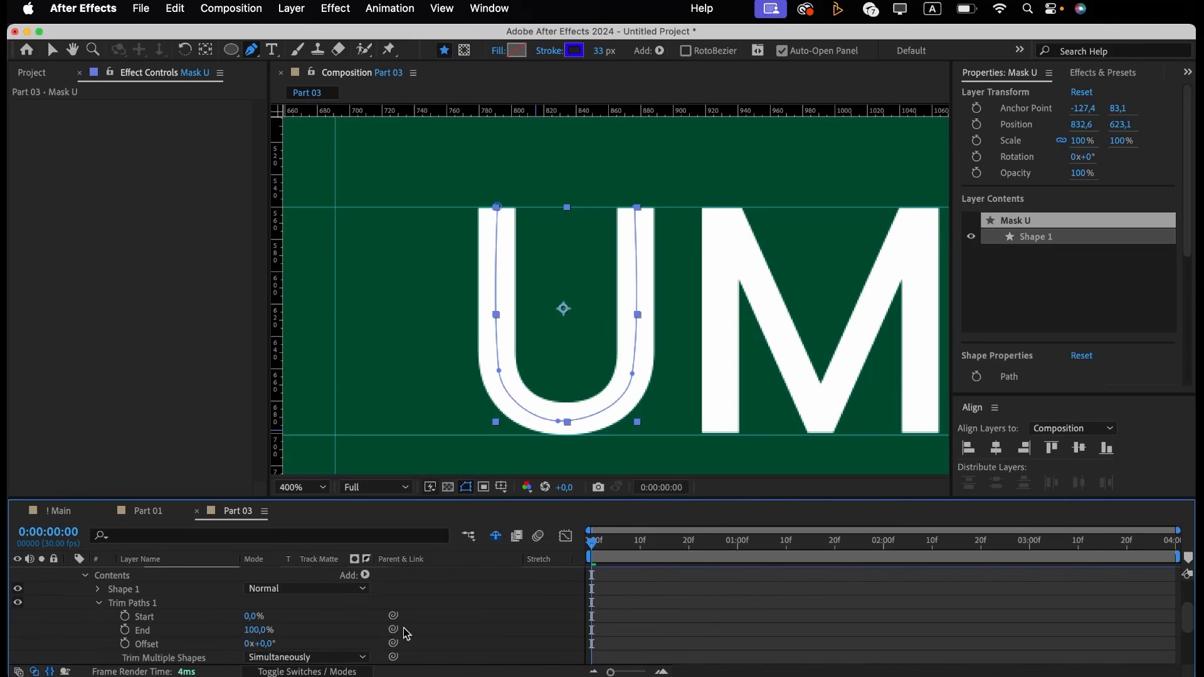
Keyframe the Trim Paths End of Mask U from 0% at frame 10 to 100% at frame 20, with eased keyframes.
left_click_drag(254, 629, 168, 645)
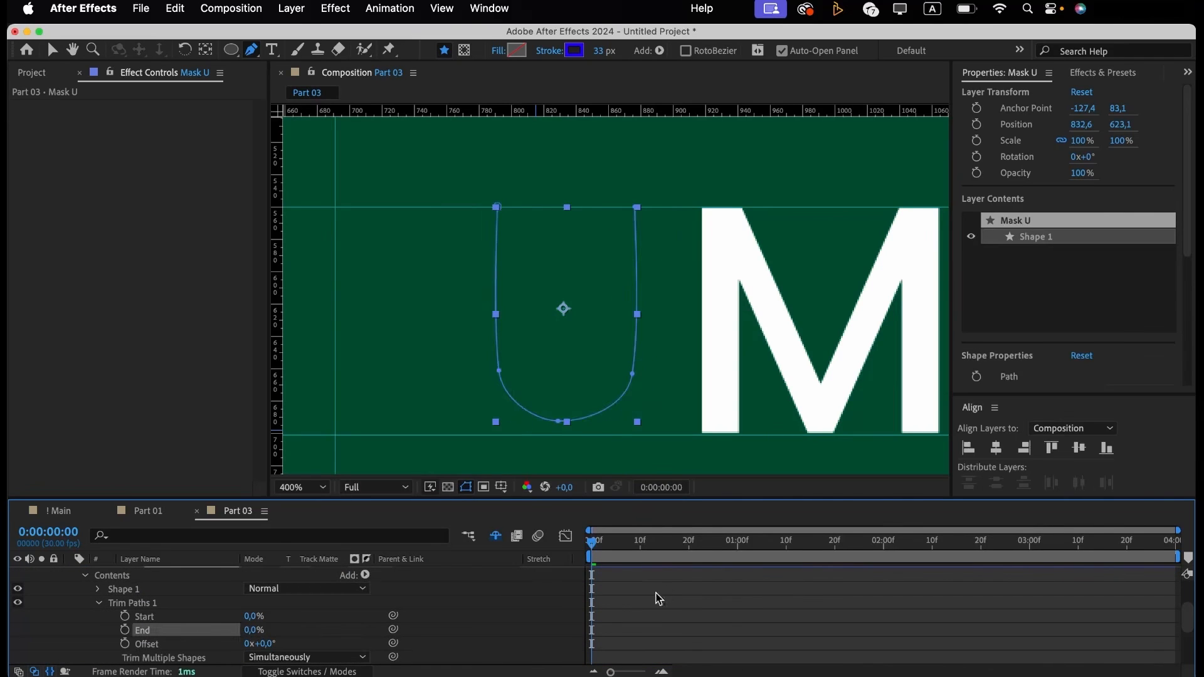
left_click(640, 557)
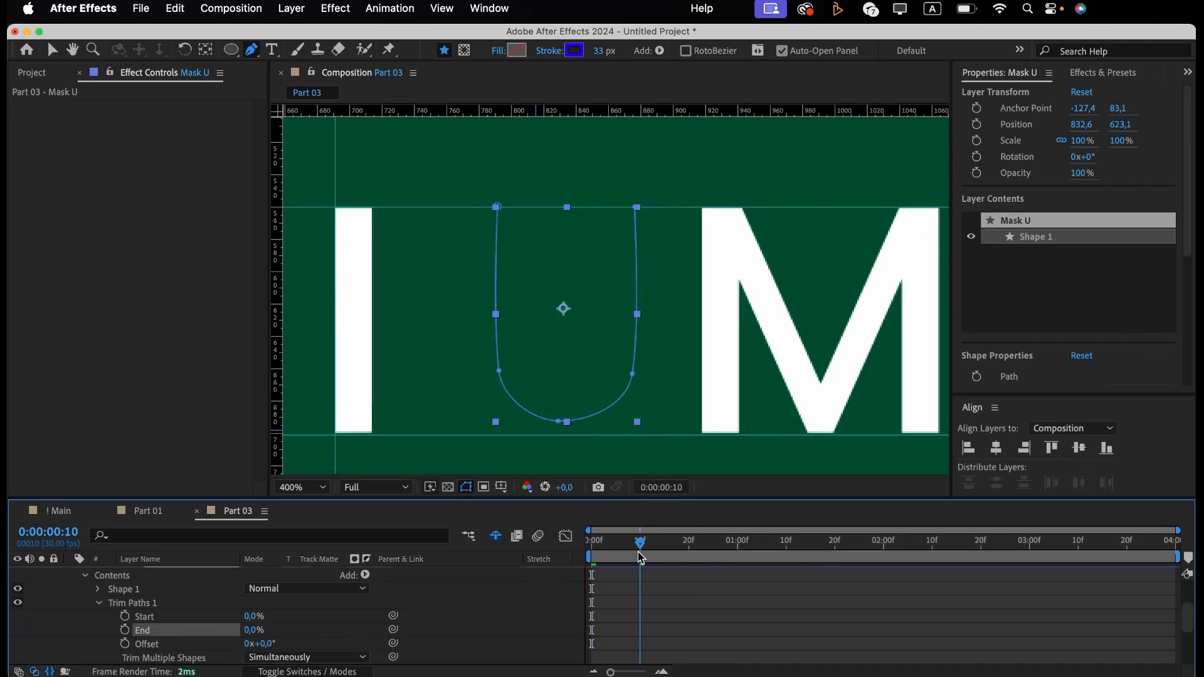
left_click(689, 555)
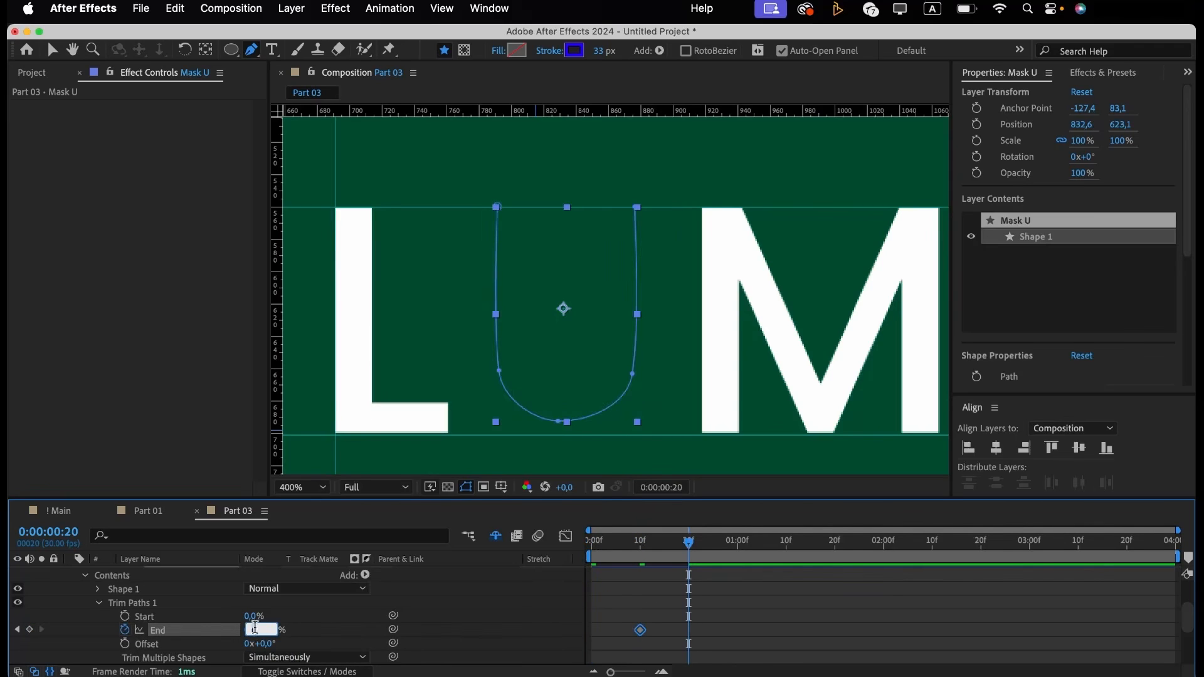
type("100")
key("Return")
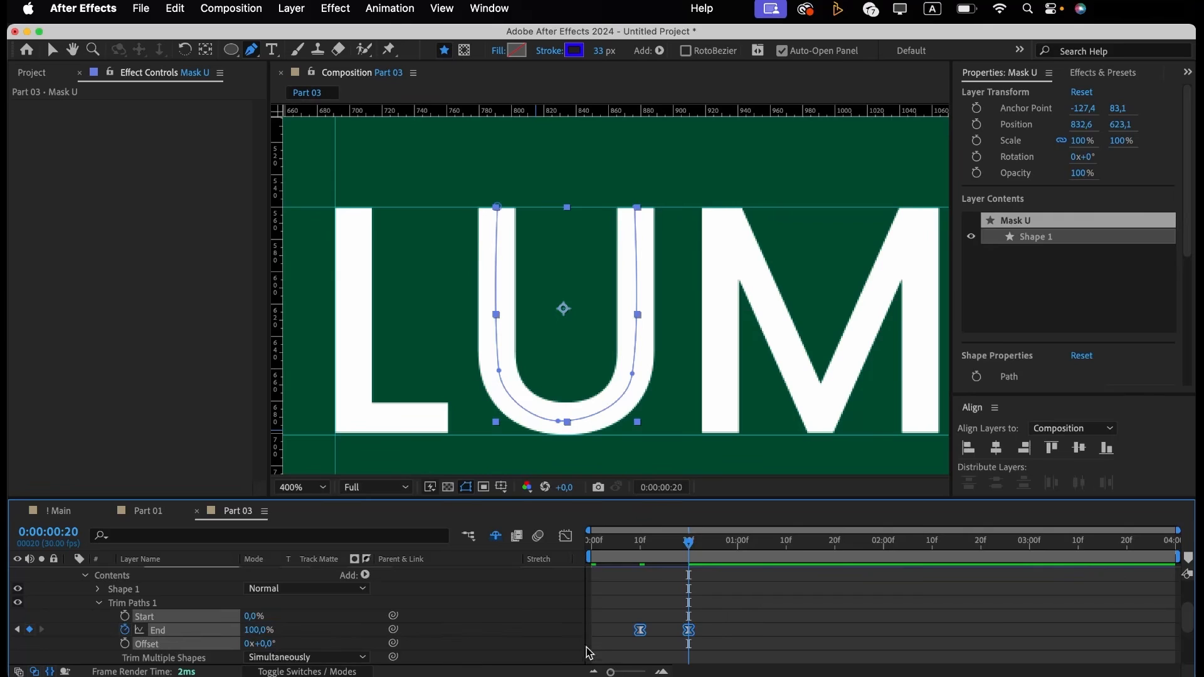
Reshape the End speed graph to peak right after the first keyframe and slow into the last, and preview the reveal.
left_click(569, 538)
key("v")
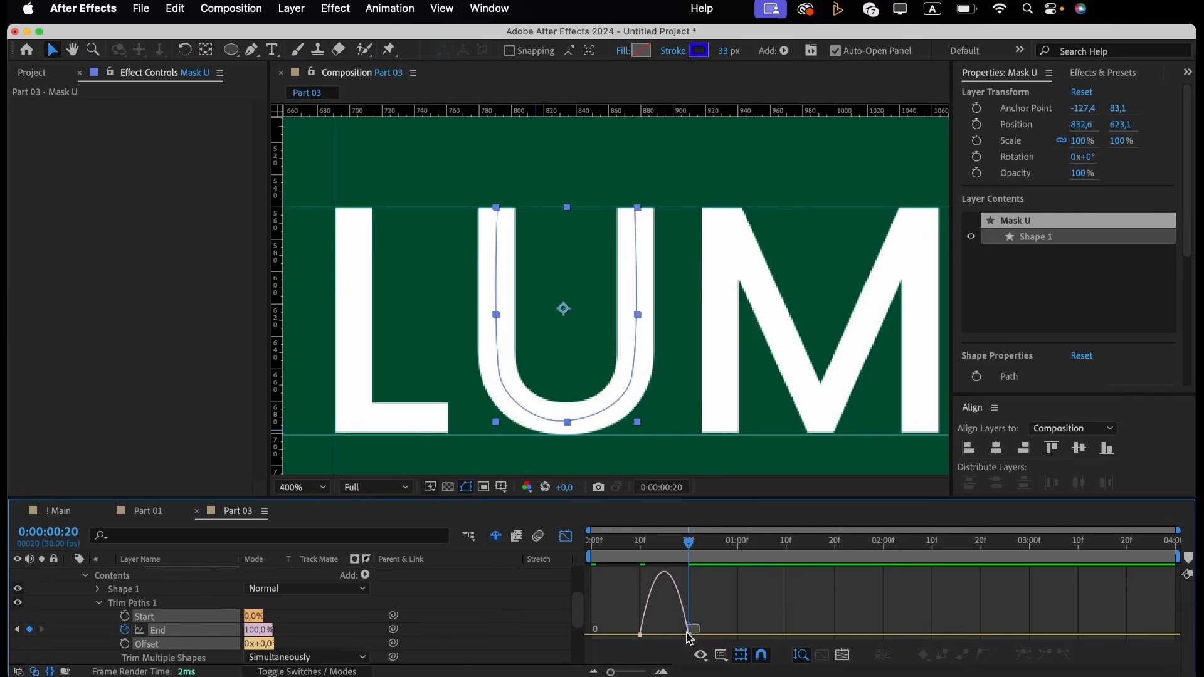
left_click_drag(701, 625, 644, 635)
left_click(641, 634)
key("space")
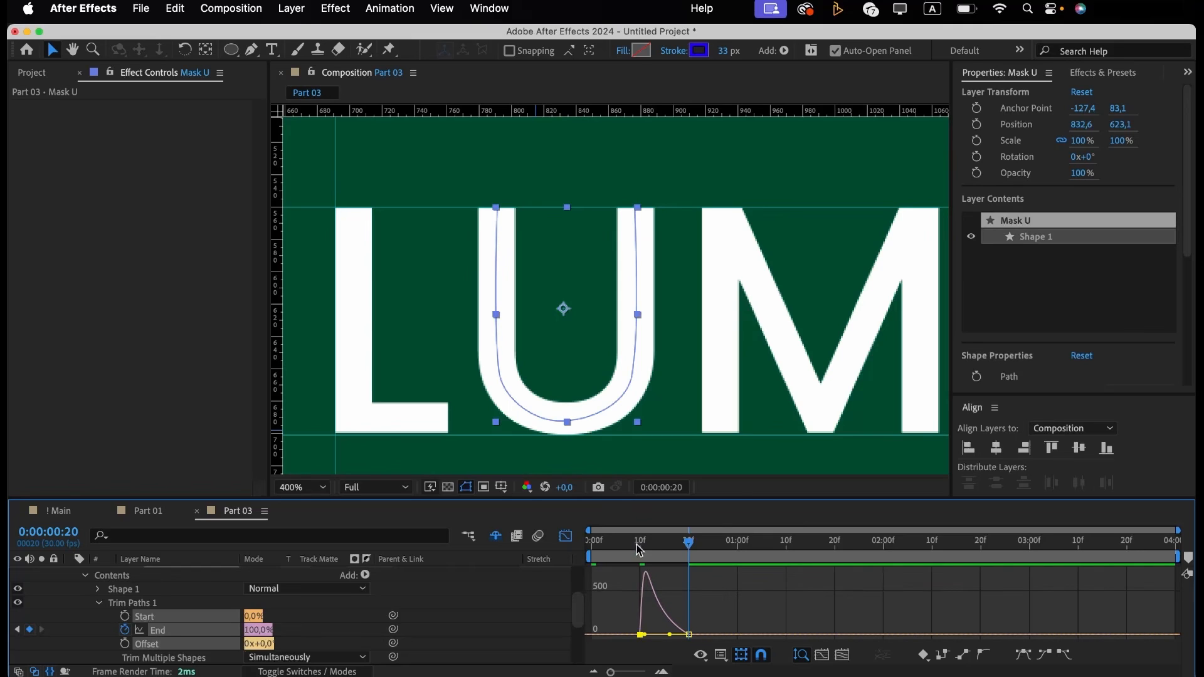
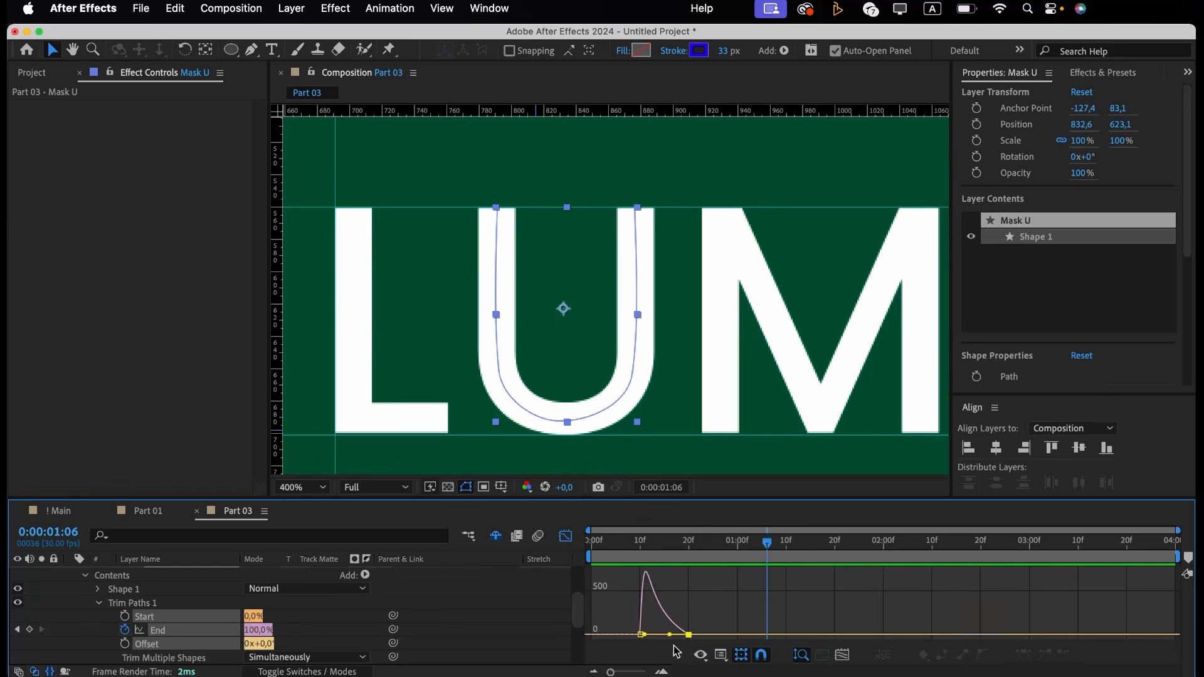
left_click_drag(670, 635, 677, 638)
key("space")
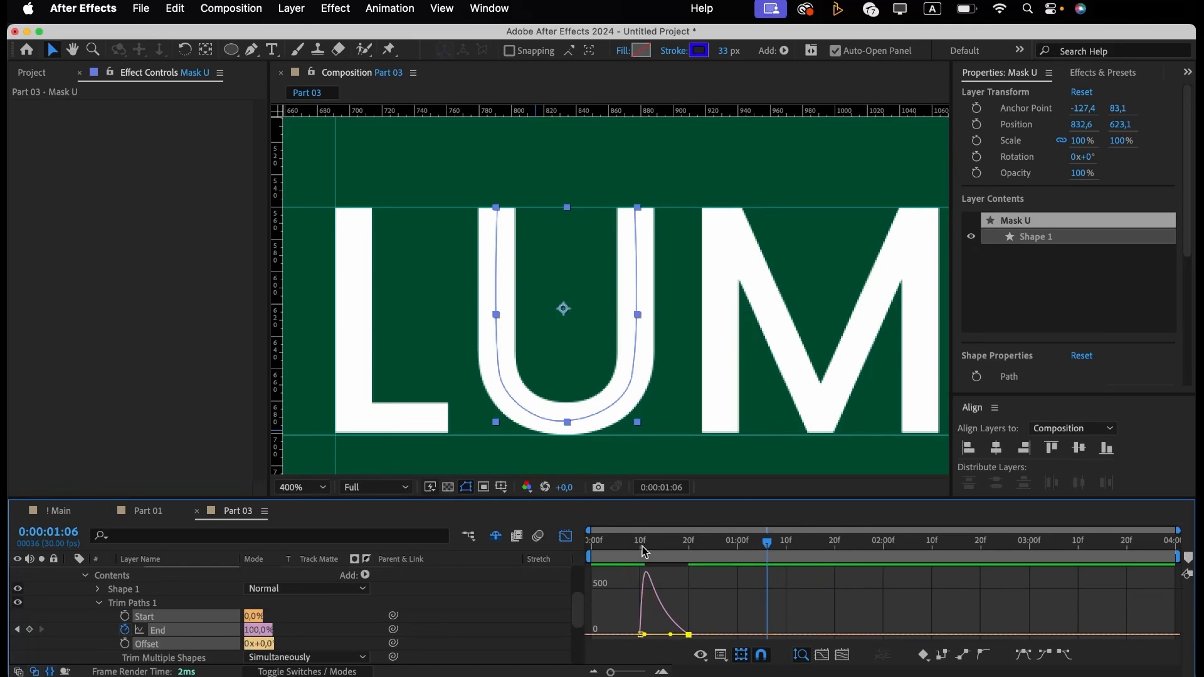
left_click(566, 538)
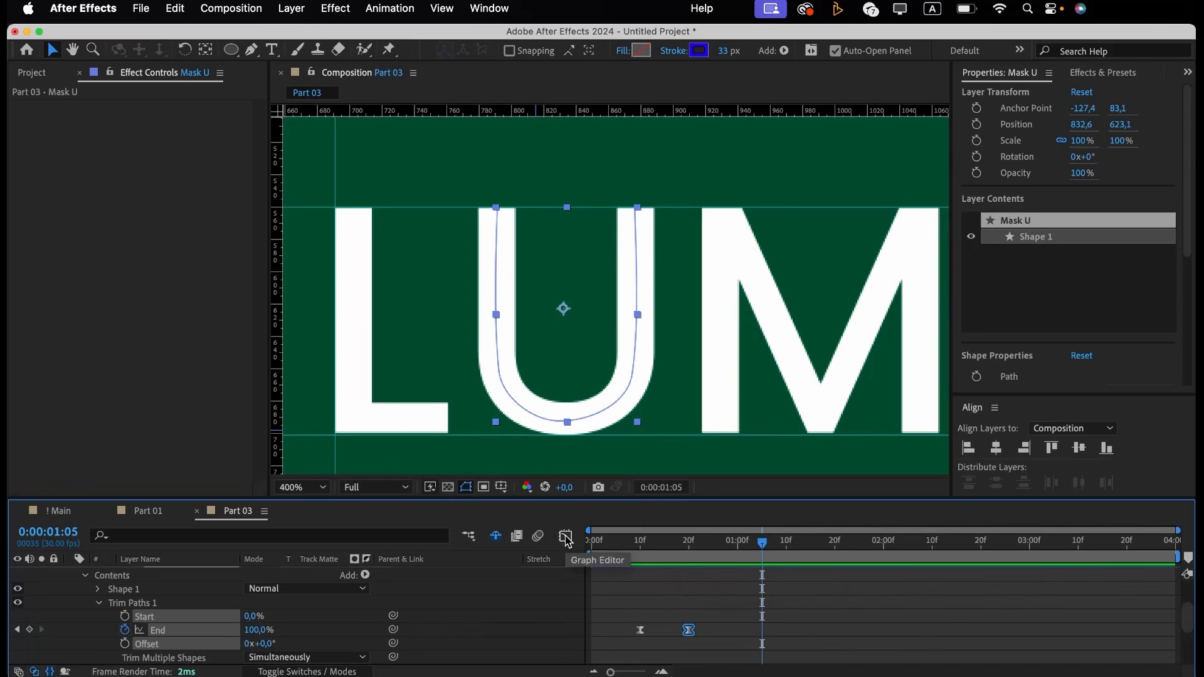
Retime the End keyframes so the U reveal runs from 0:00:00:00 to 0:00:01:00, and preview it.
left_click(738, 541)
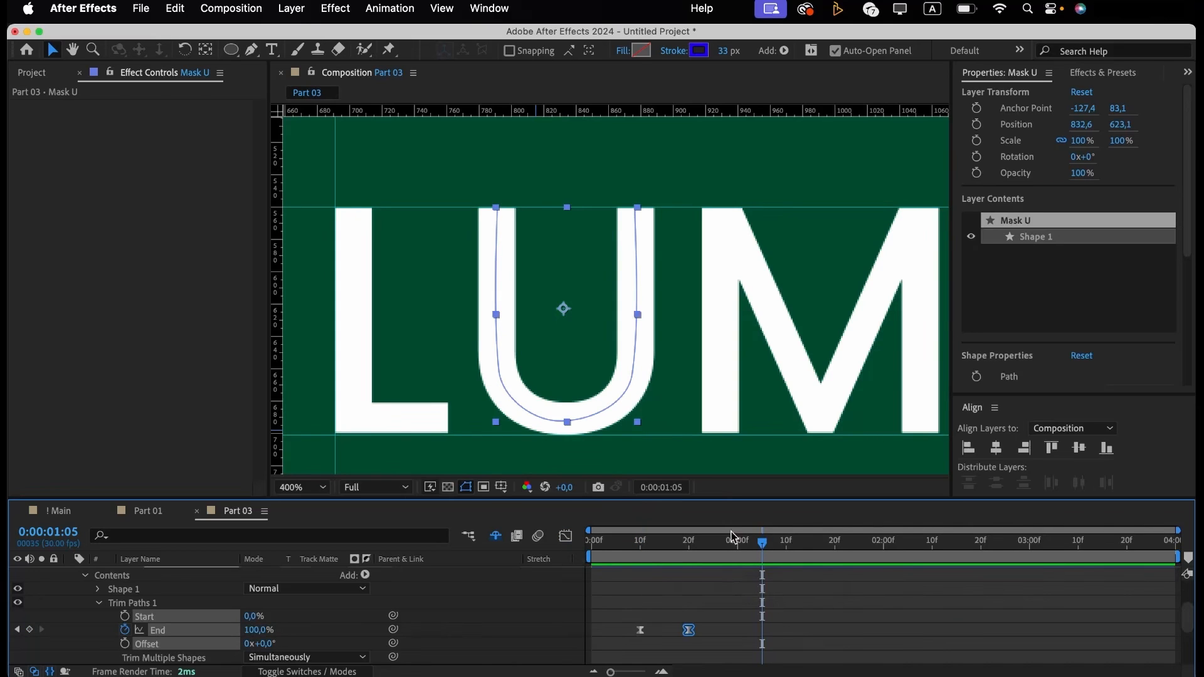
left_click_drag(696, 631, 707, 635)
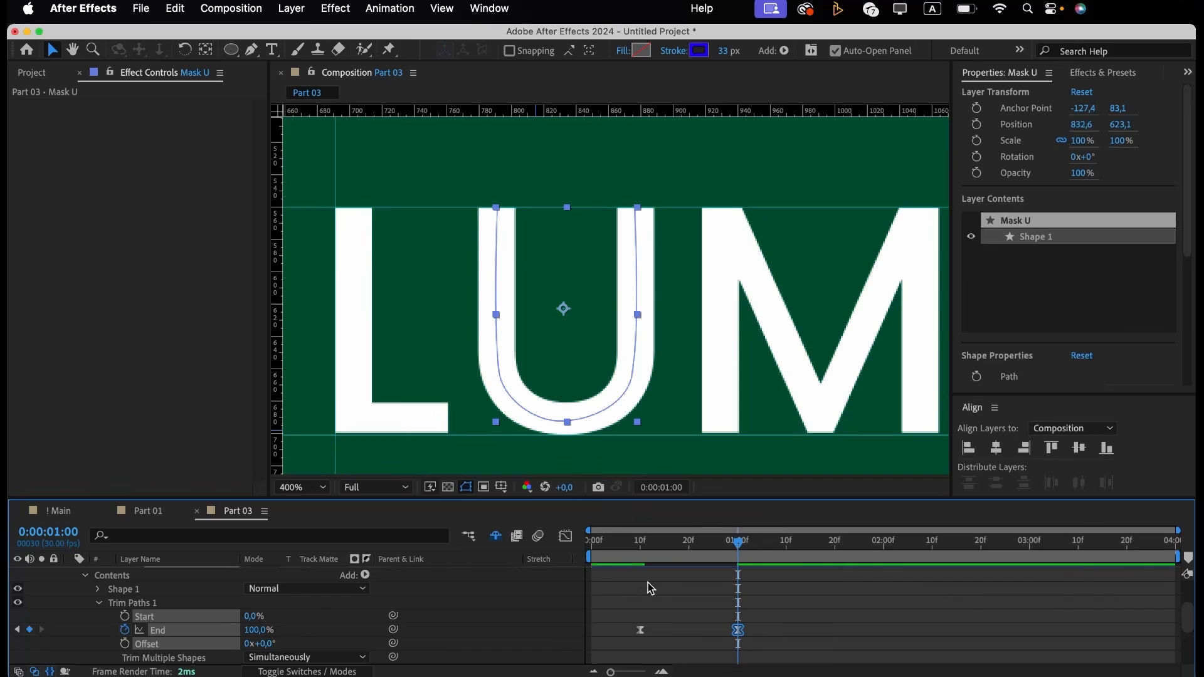
key("Home")
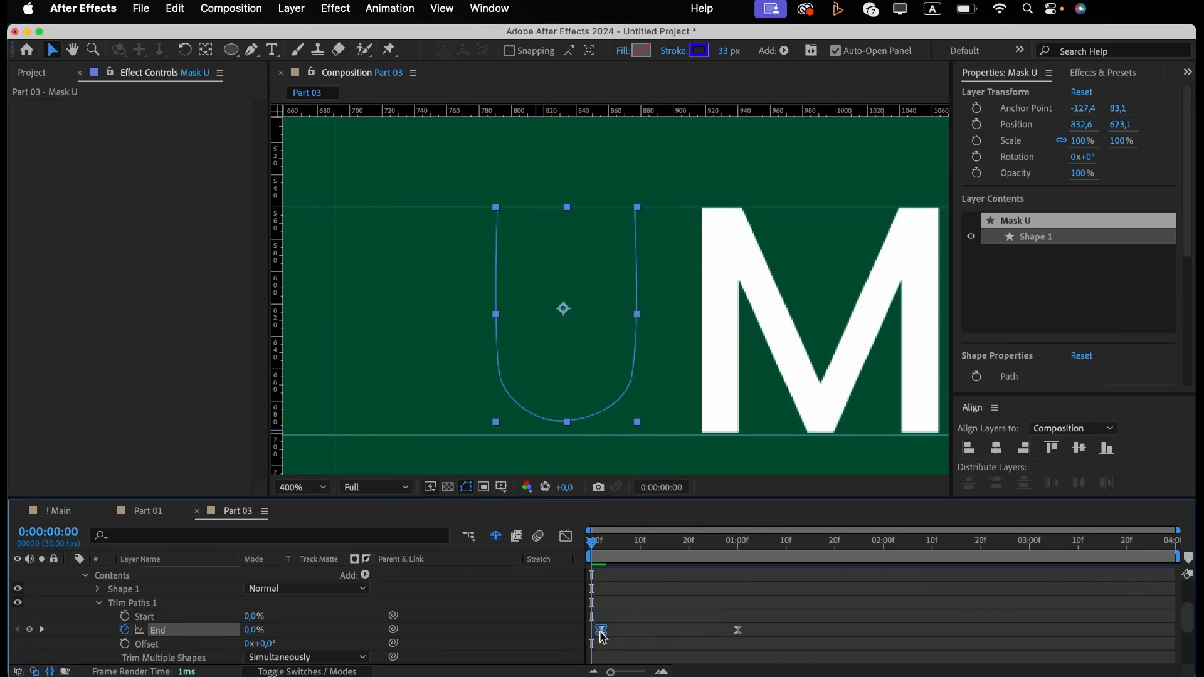
key("space")
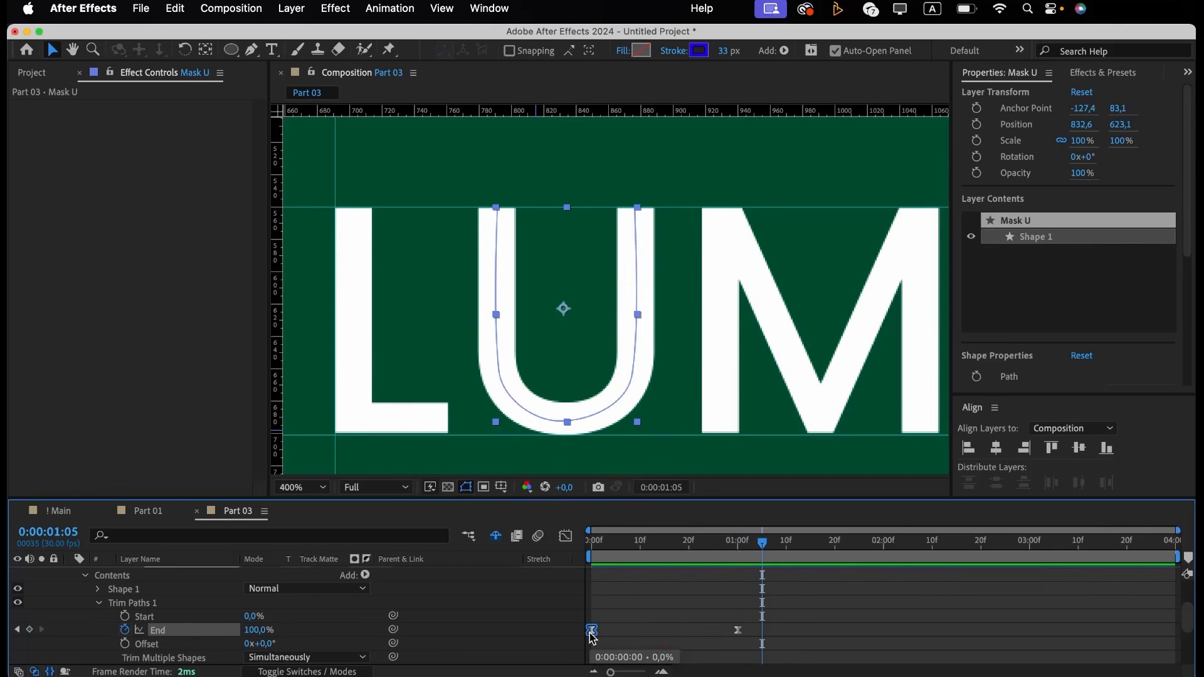
Reshape the speed graph of both End keyframes for a fast start and a long ease-out, and preview from the first frame.
left_click_drag(750, 624, 543, 649)
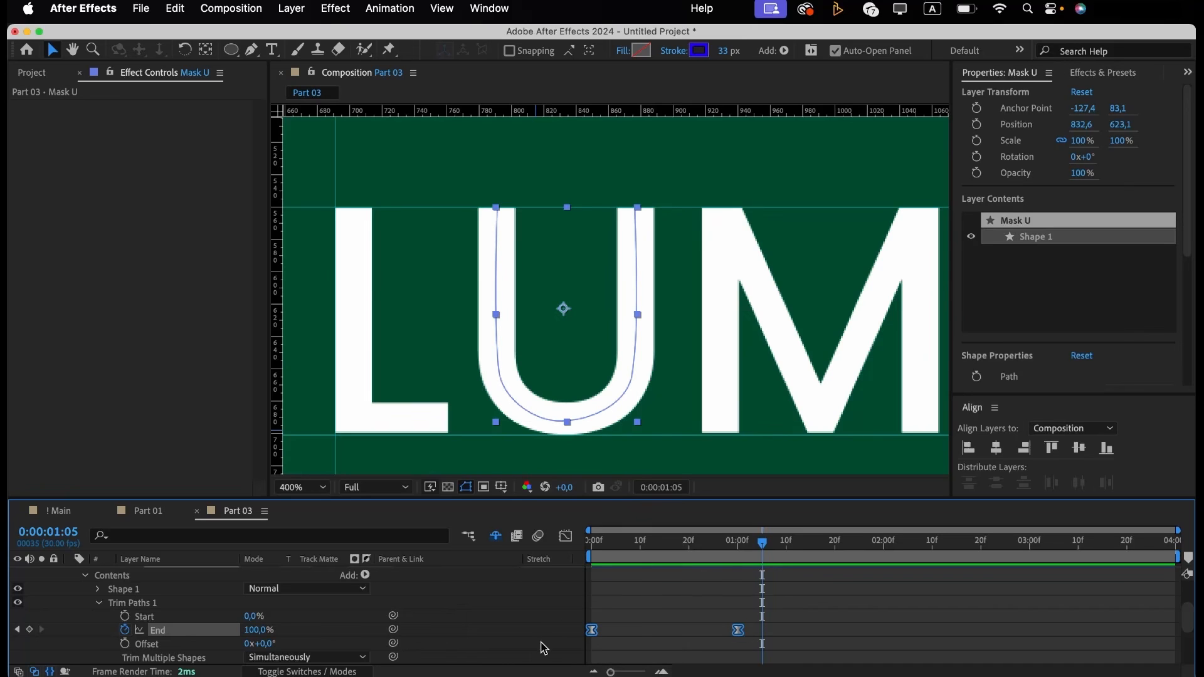
left_click(567, 537)
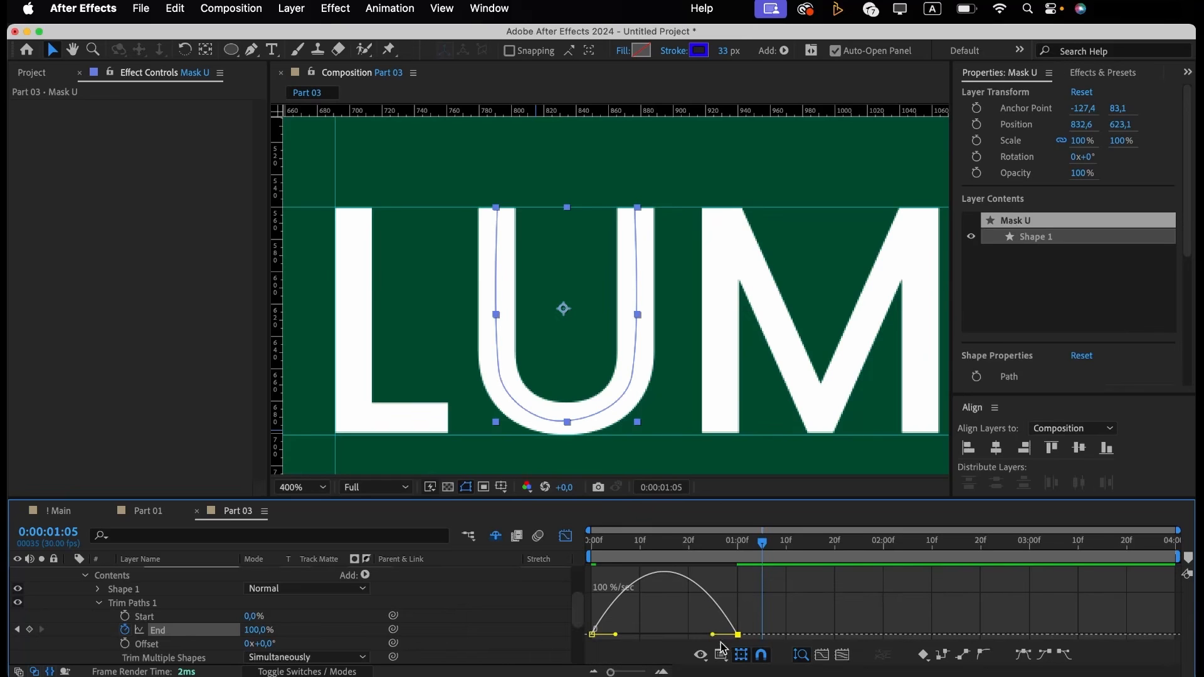
left_click_drag(713, 635, 688, 635)
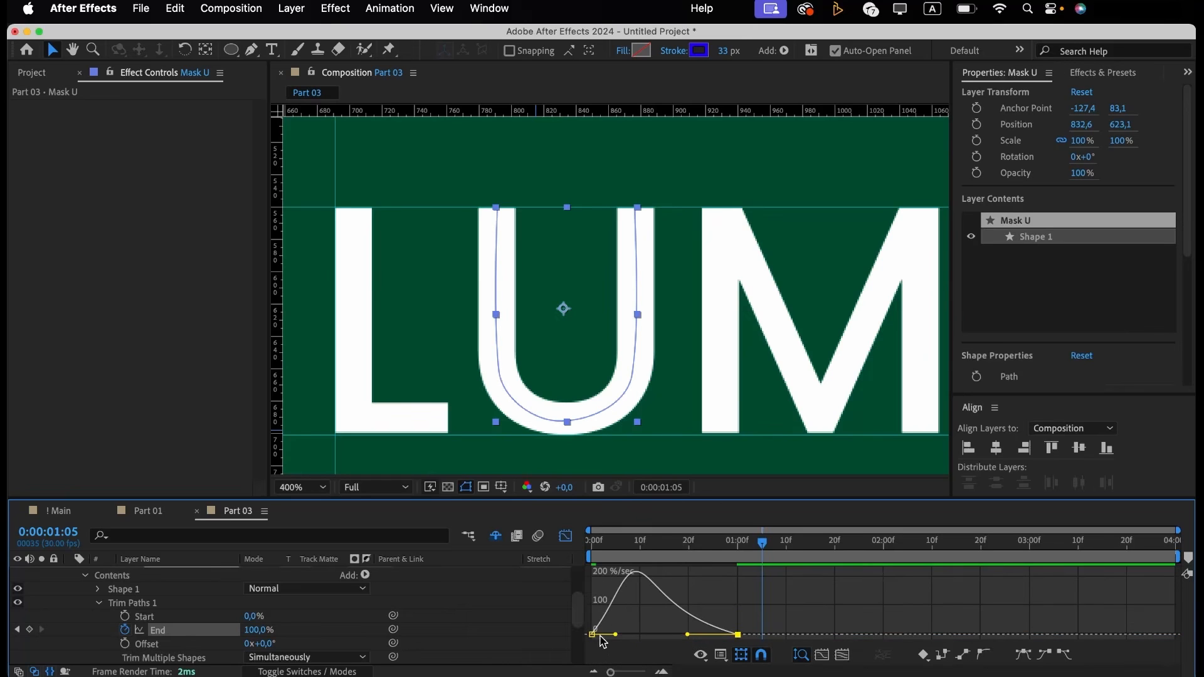
left_click_drag(615, 636, 599, 635)
left_click(583, 543)
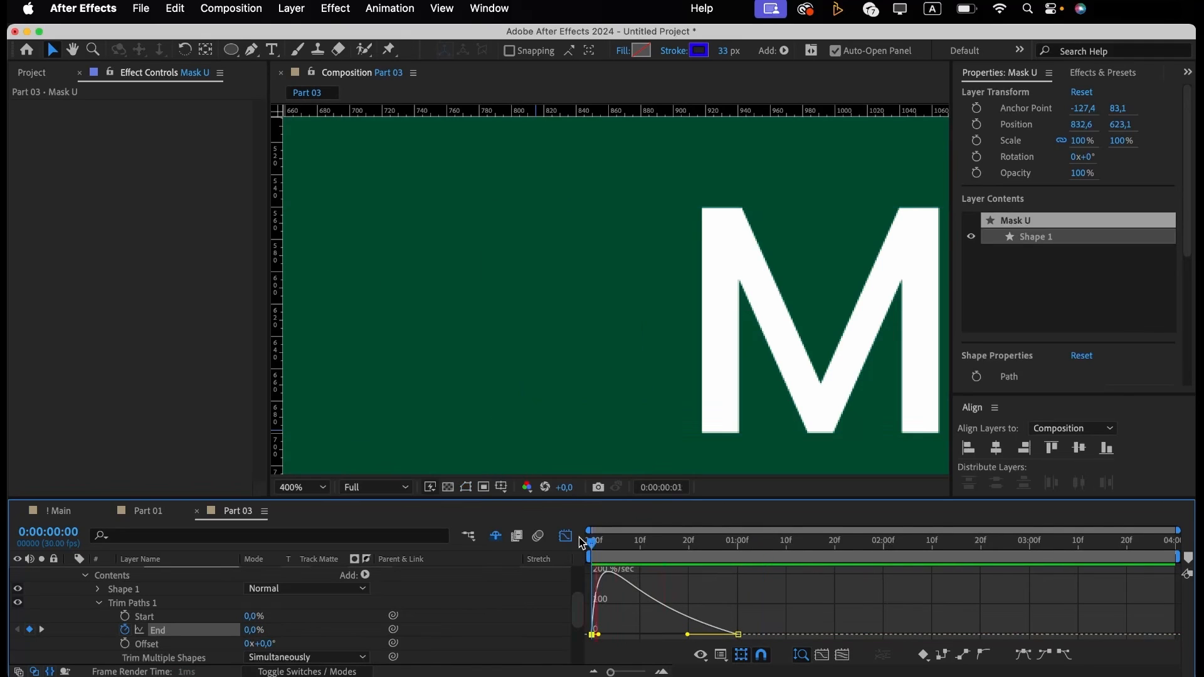
Lengthen the ease-out into Mask U's last End keyframe in the speed graph, preview the reveal, and collapse the layer's keyframed properties.
key("space")
left_click_drag(687, 635, 675, 635)
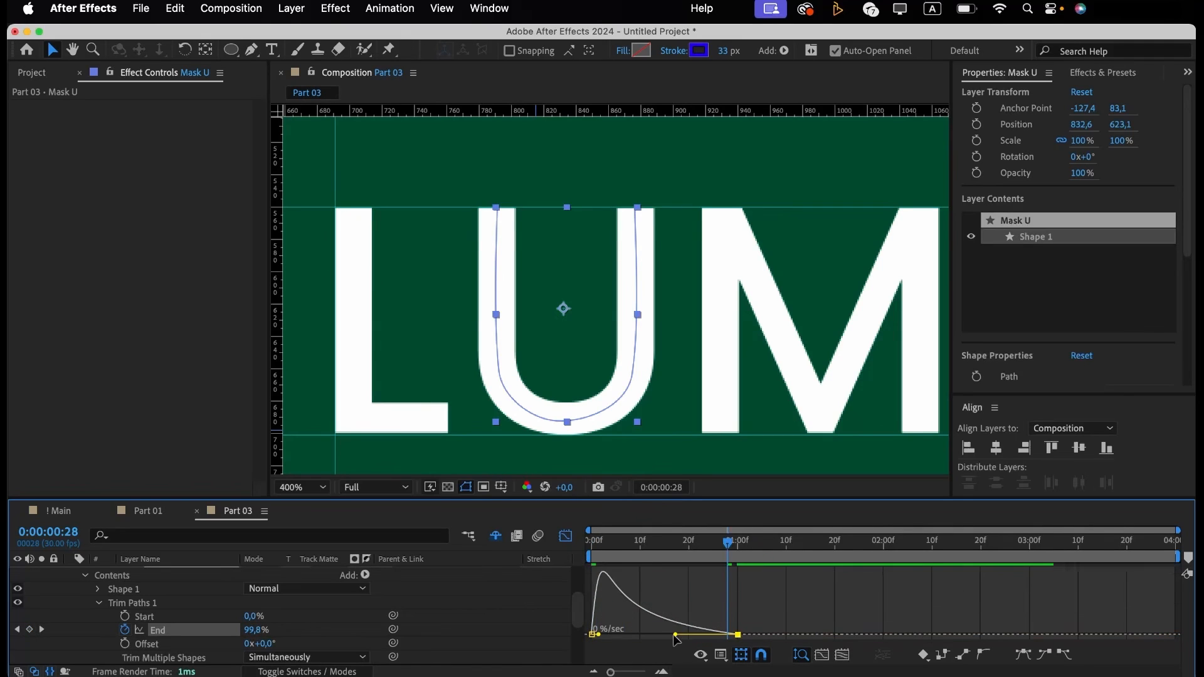
left_click(607, 552)
key("space")
key("space")
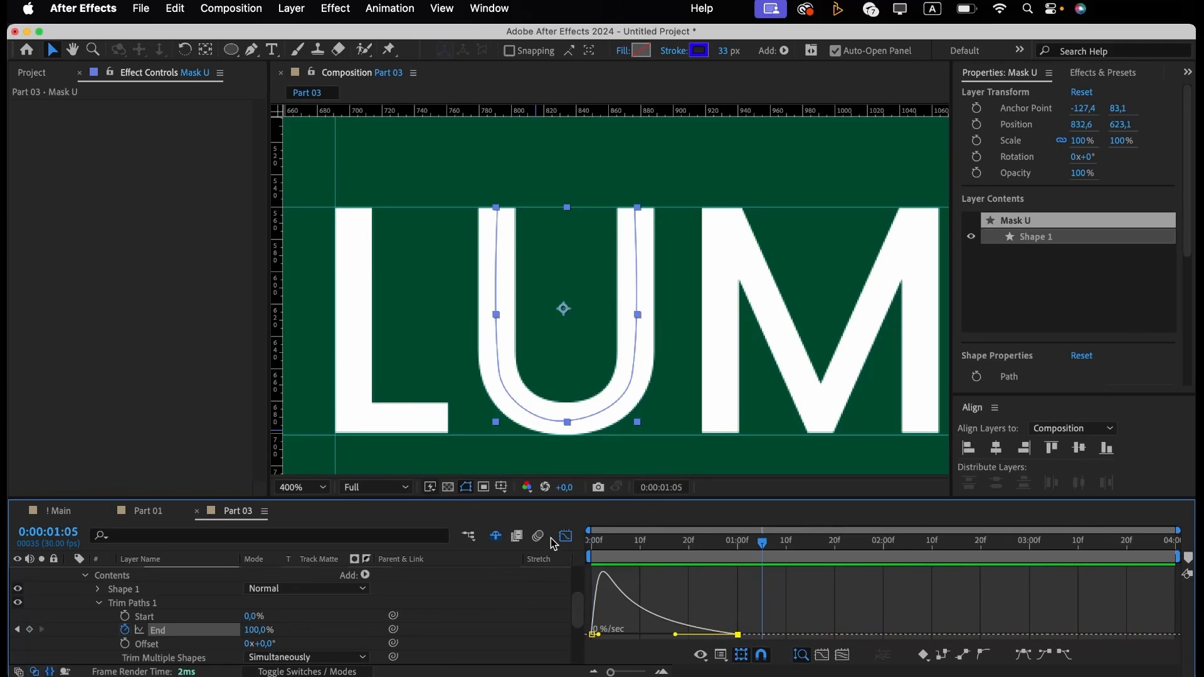
key("shift+F3")
key("u")
left_click(659, 629)
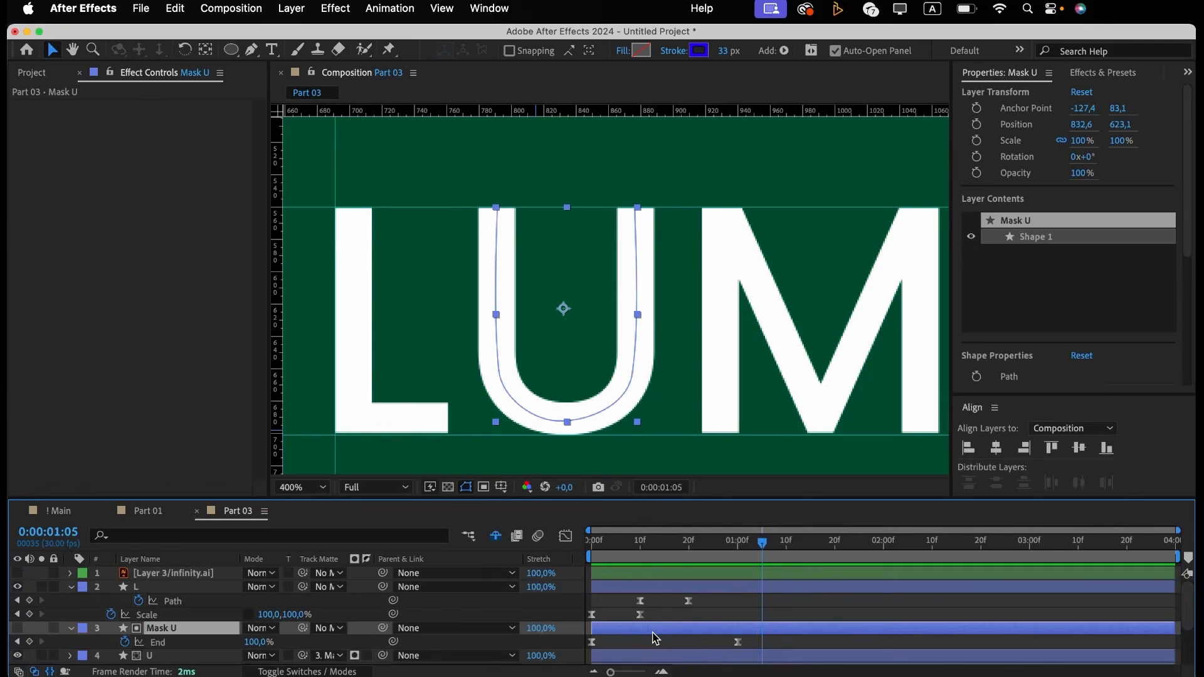
key("u")
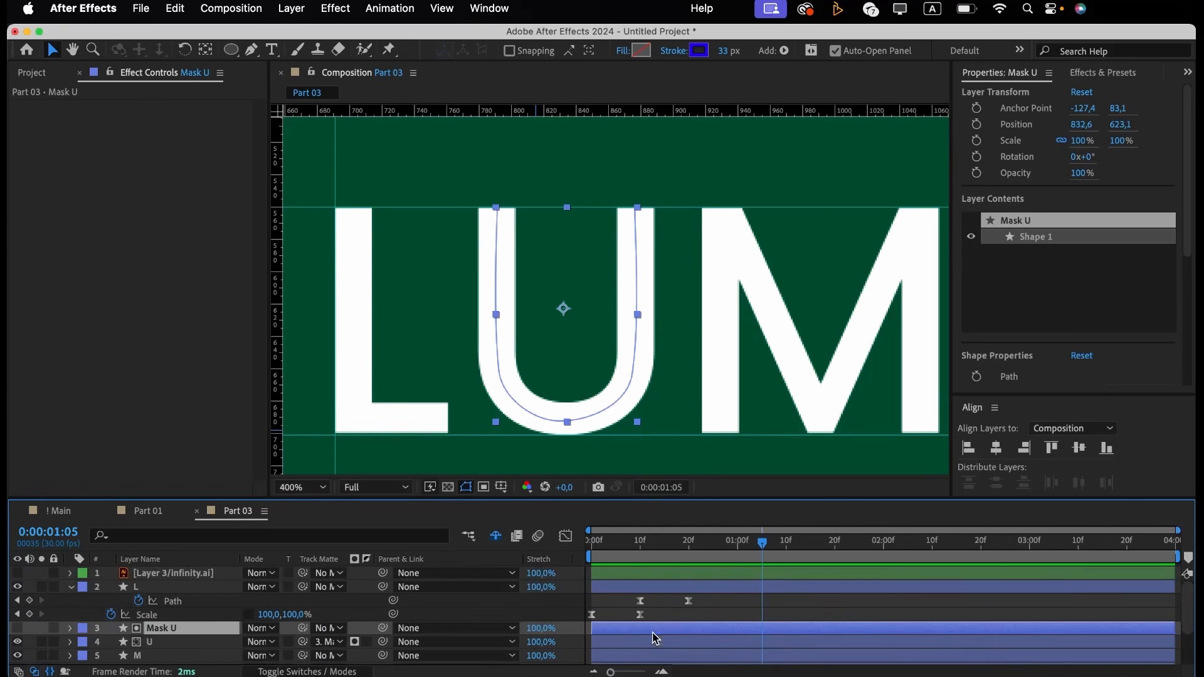
Select the M layer and place vertical guides along the left and right edges of the letter.
left_click(166, 656)
key("h")
left_click_drag(801, 395, 615, 376)
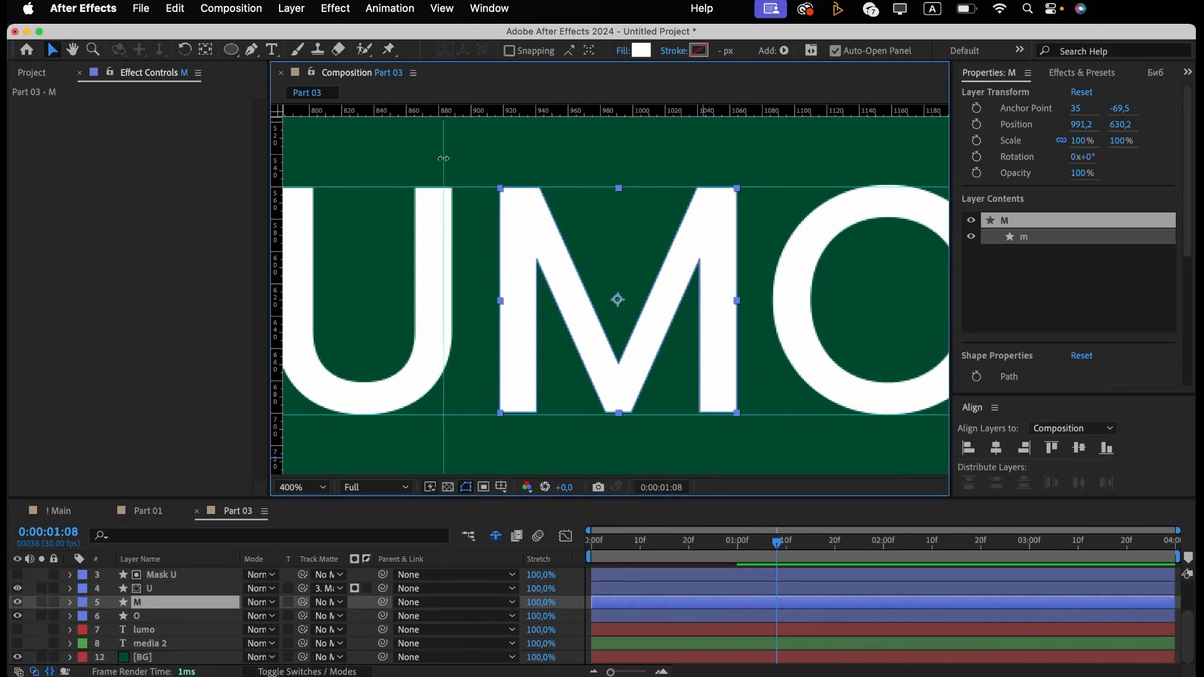
left_click_drag(279, 138, 499, 161)
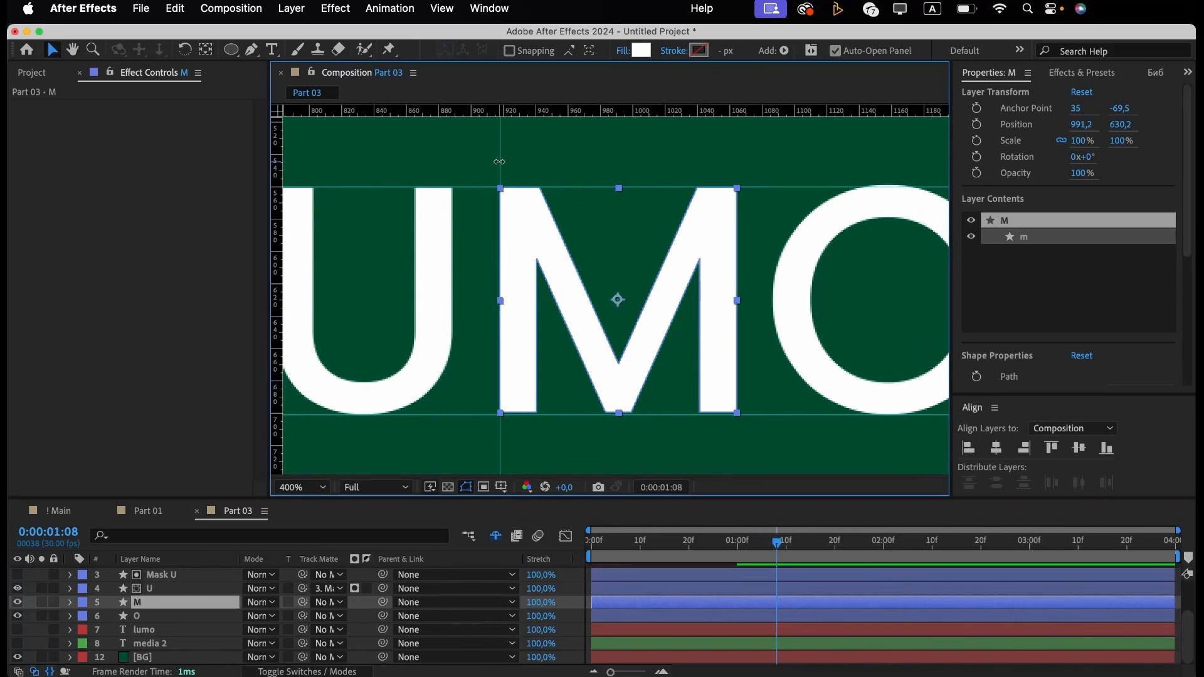
left_click_drag(279, 141, 736, 231)
Set the current time to 0:00:00:20 and filter the M layer's properties by "path".
left_click_drag(666, 552, 690, 571)
scroll(661, 582, "up", 3)
left_click(657, 576)
left_click(656, 584)
left_click(664, 629)
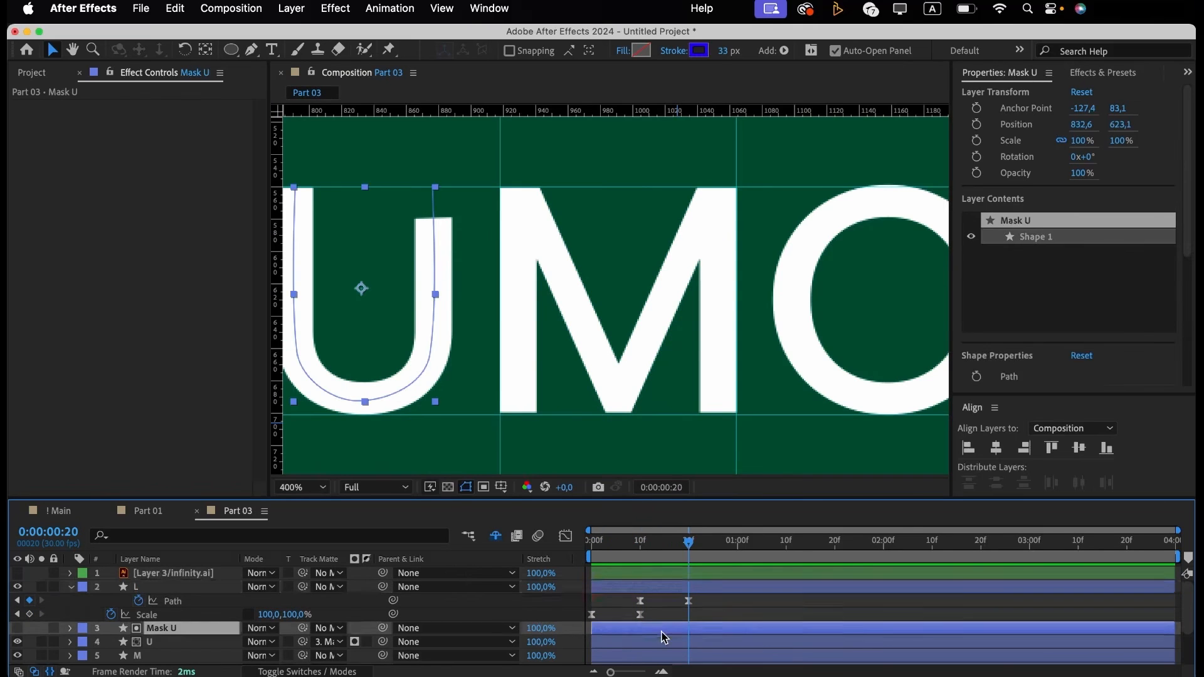
scroll(664, 637, "down", 2)
left_click(649, 616)
left_click(648, 632)
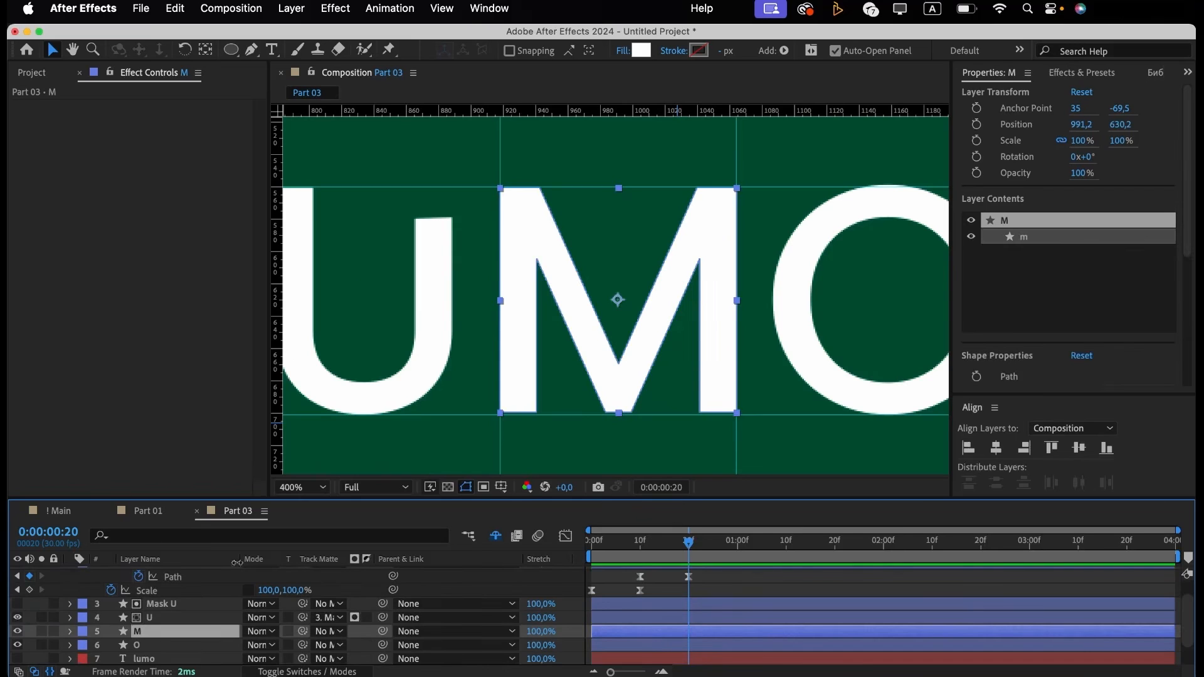
left_click(237, 536)
type("path")
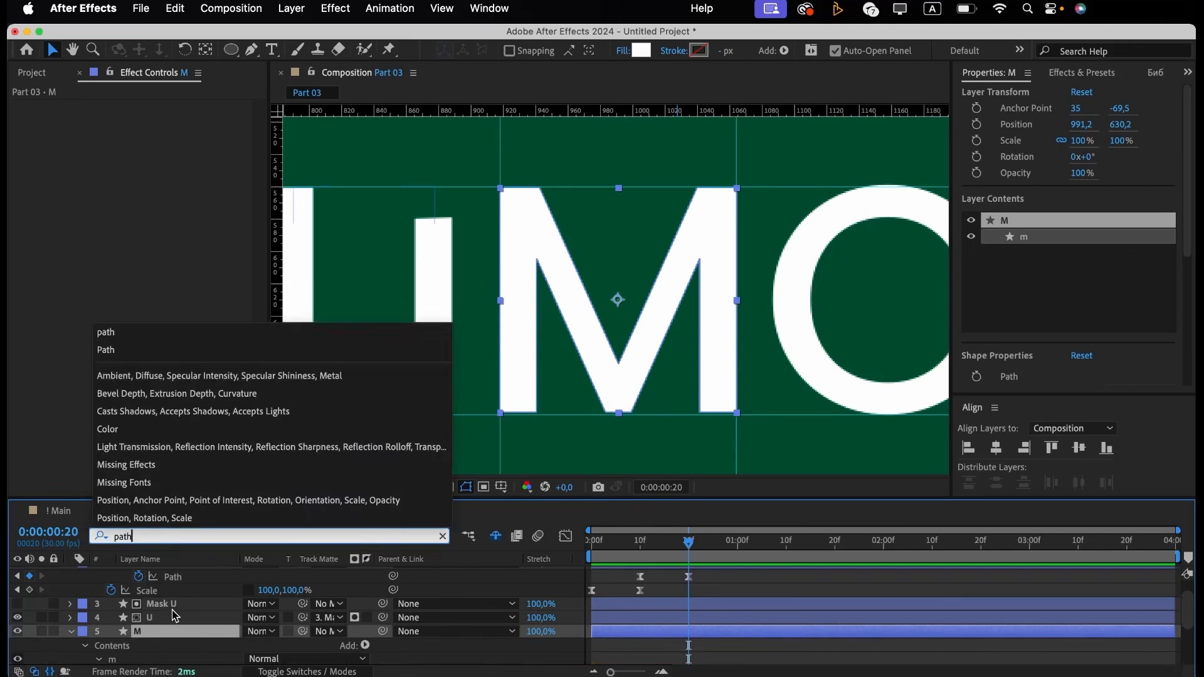
key("Return")
Keyframe the M's original Path at 0:00:00:20 and paste the same keyframe at 0:00:01:00.
left_click(146, 627)
key("ctrl+c")
key("shift+Page_Down")
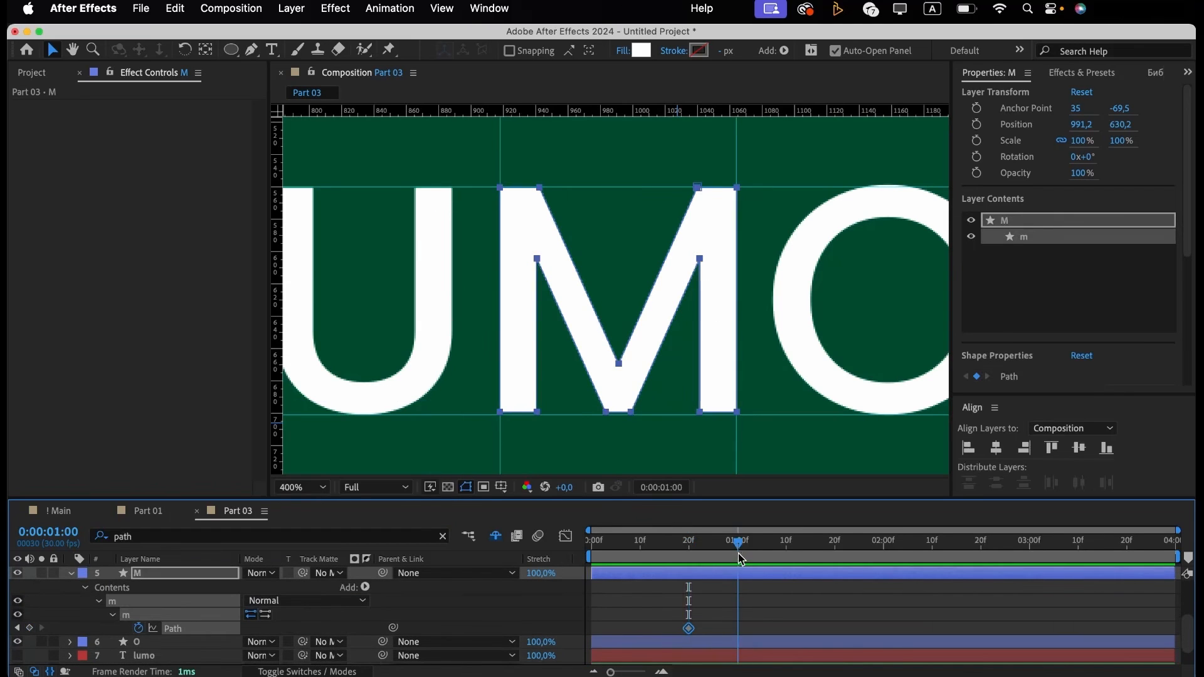
key("ctrl+v")
At 0:00:00:20, lower the inner vertex of the M's right leg to the baseline guide and align its bottom-right corner to the guides.
left_click(694, 543)
left_click_drag(698, 549, 690, 549)
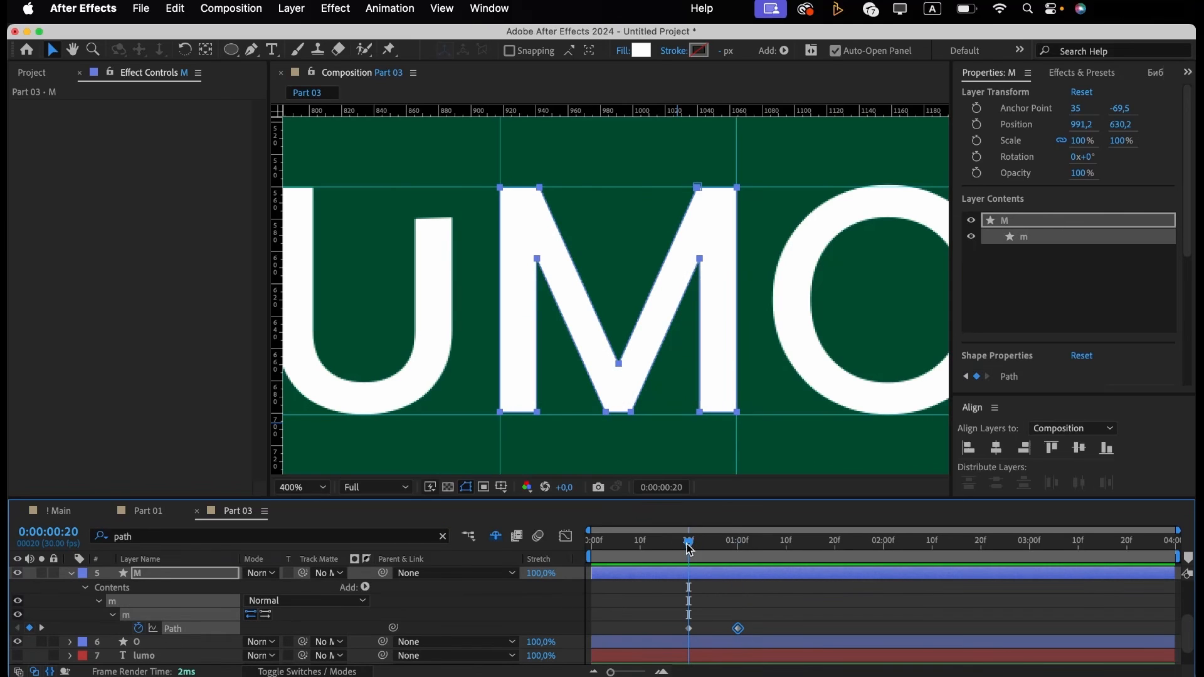
key("g")
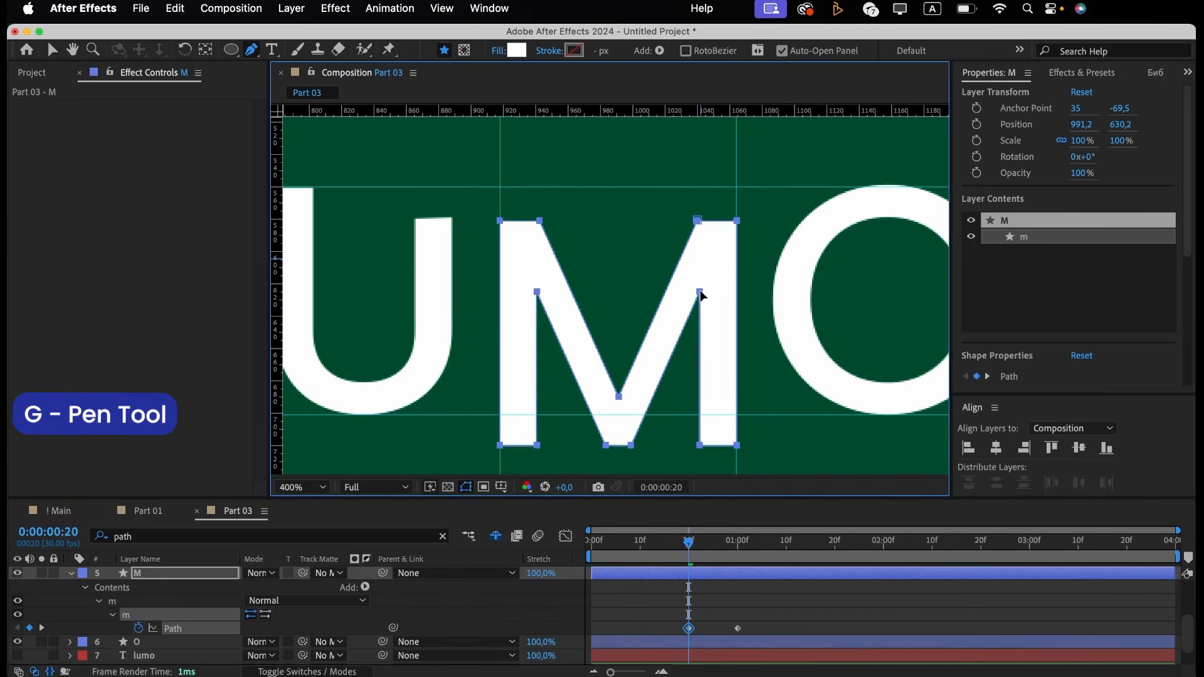
left_click(656, 588)
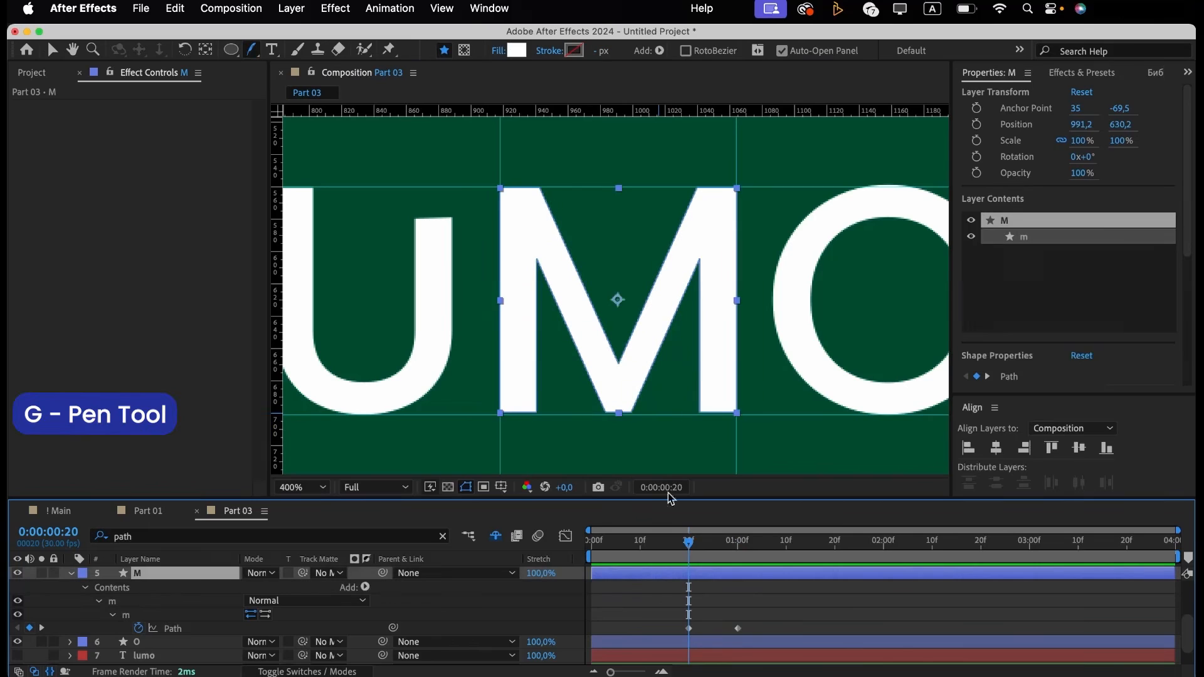
left_click_drag(699, 258, 701, 414)
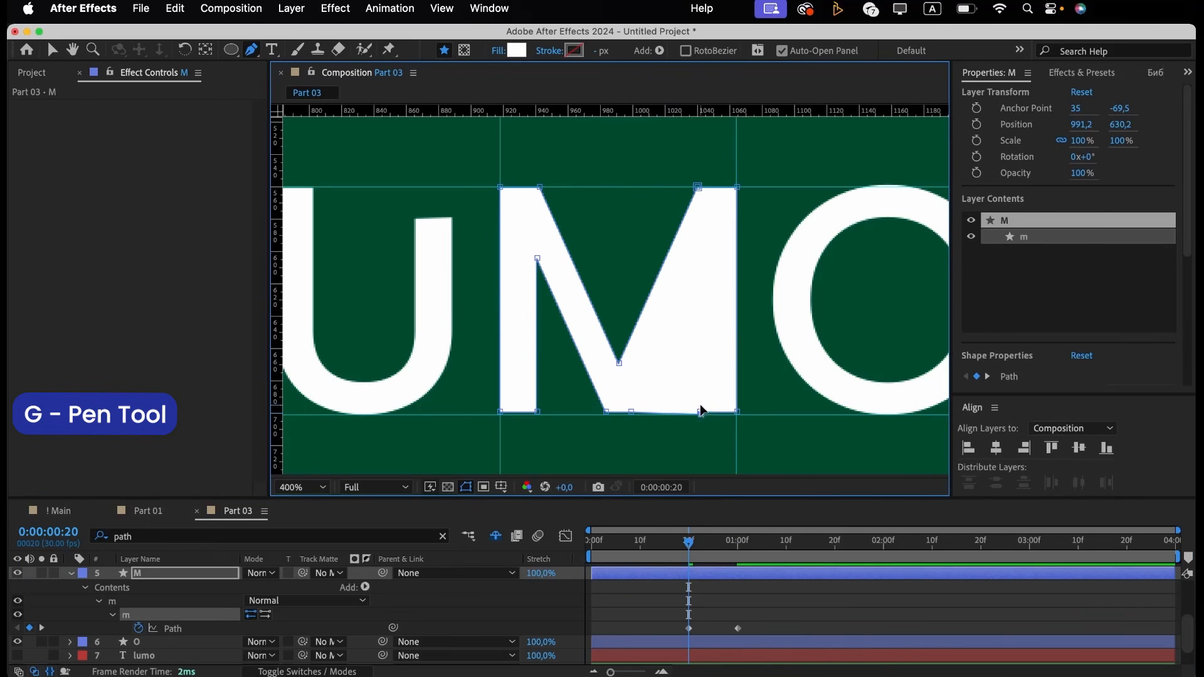
left_click_drag(737, 412, 736, 415)
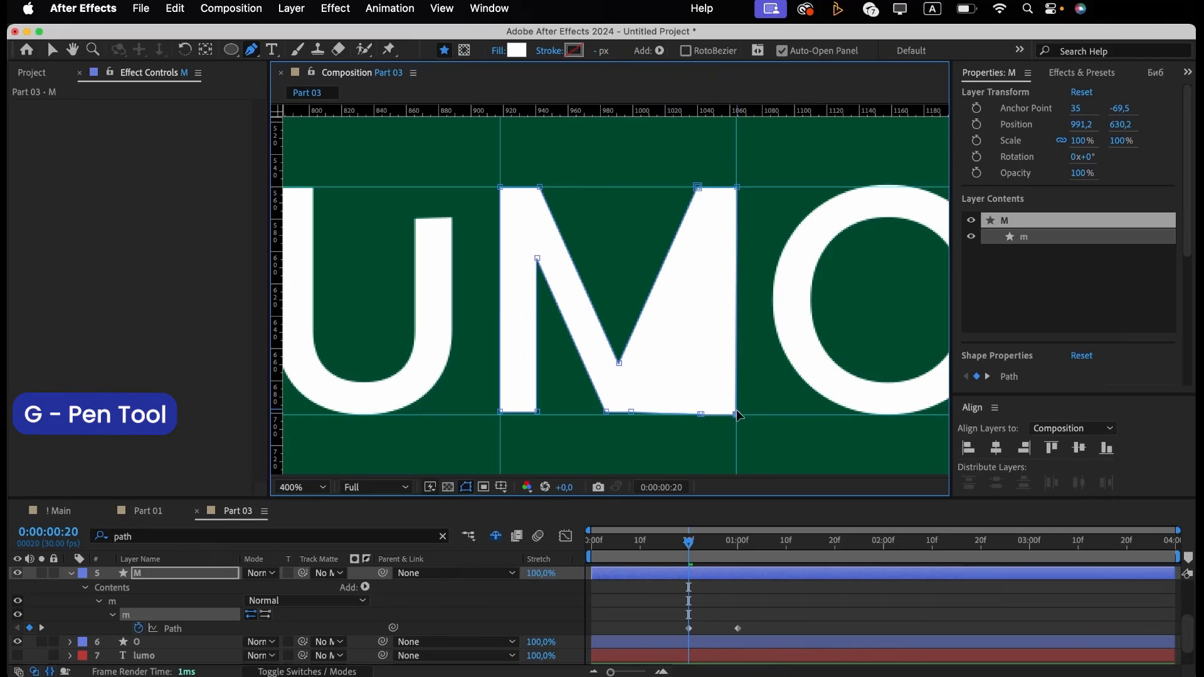
Flatten the M's remaining left gap, base points and central notch onto the guides to form a solid rectangle, and preview the morph.
left_click(697, 187)
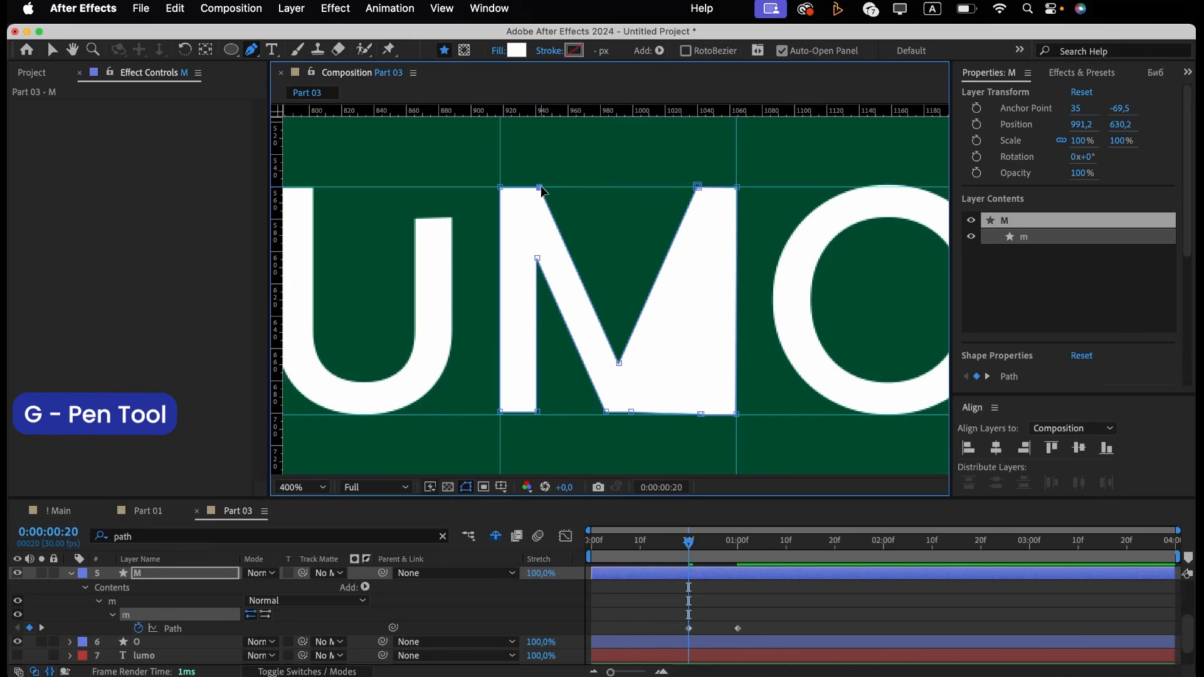
left_click(501, 187)
left_click_drag(536, 258, 536, 414)
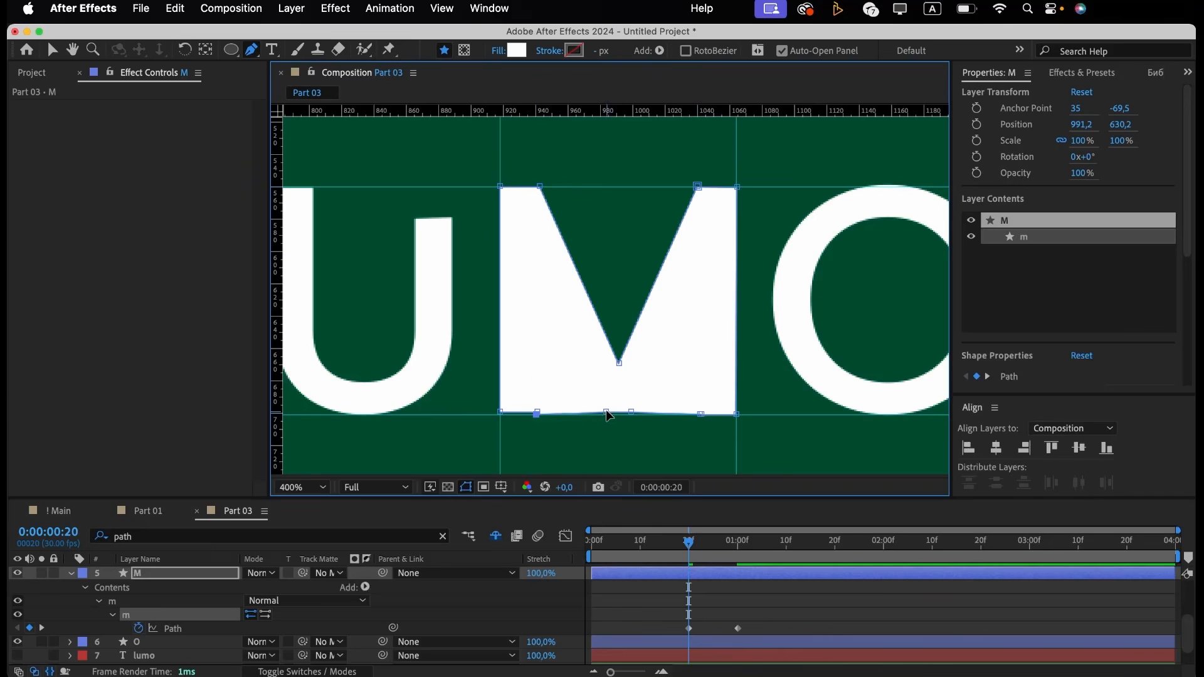
left_click(631, 414)
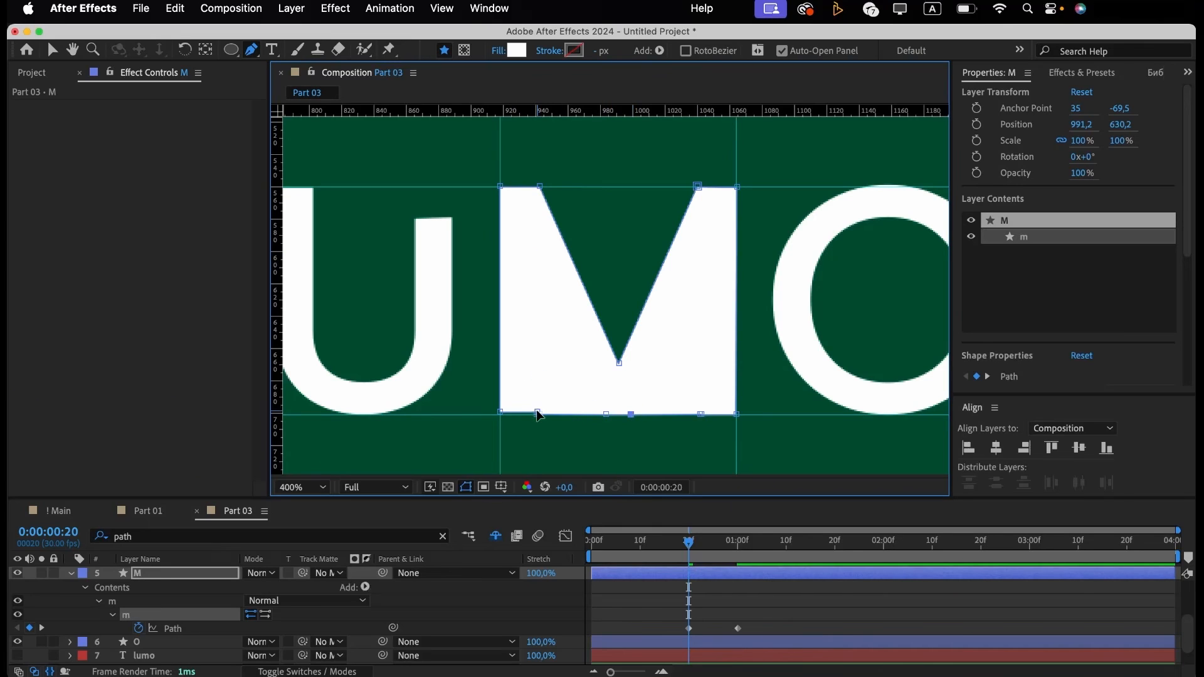
left_click_drag(537, 412, 500, 414)
left_click_drag(618, 364, 618, 187)
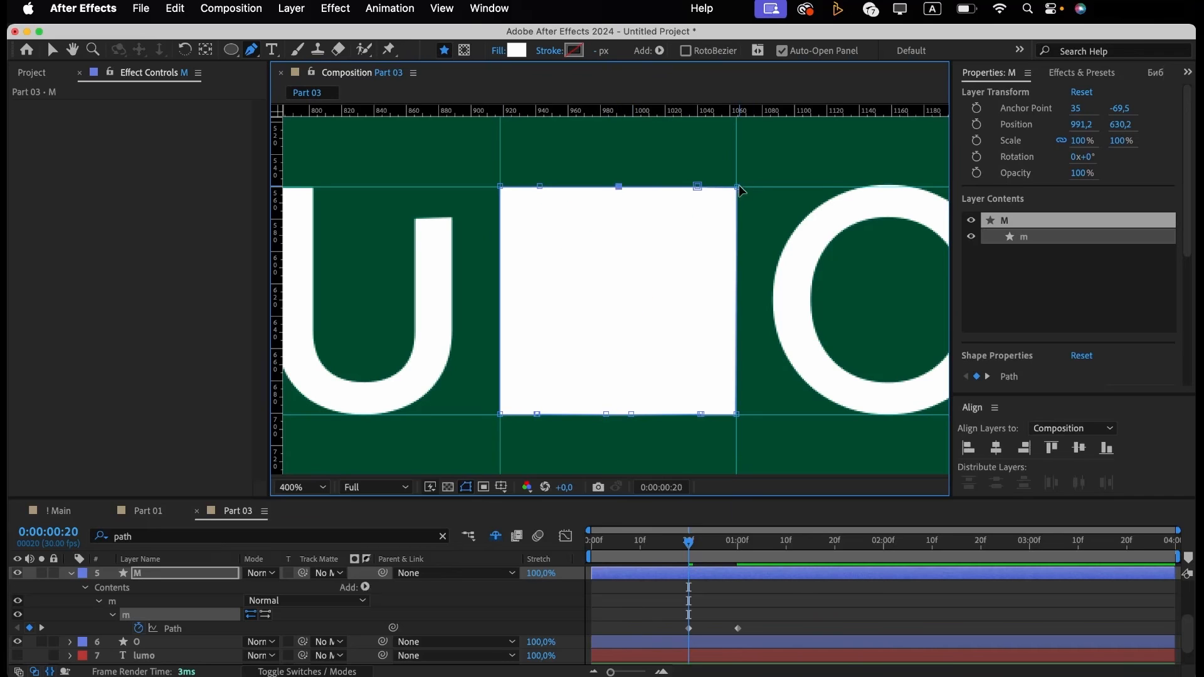
left_click_drag(688, 542, 552, 566)
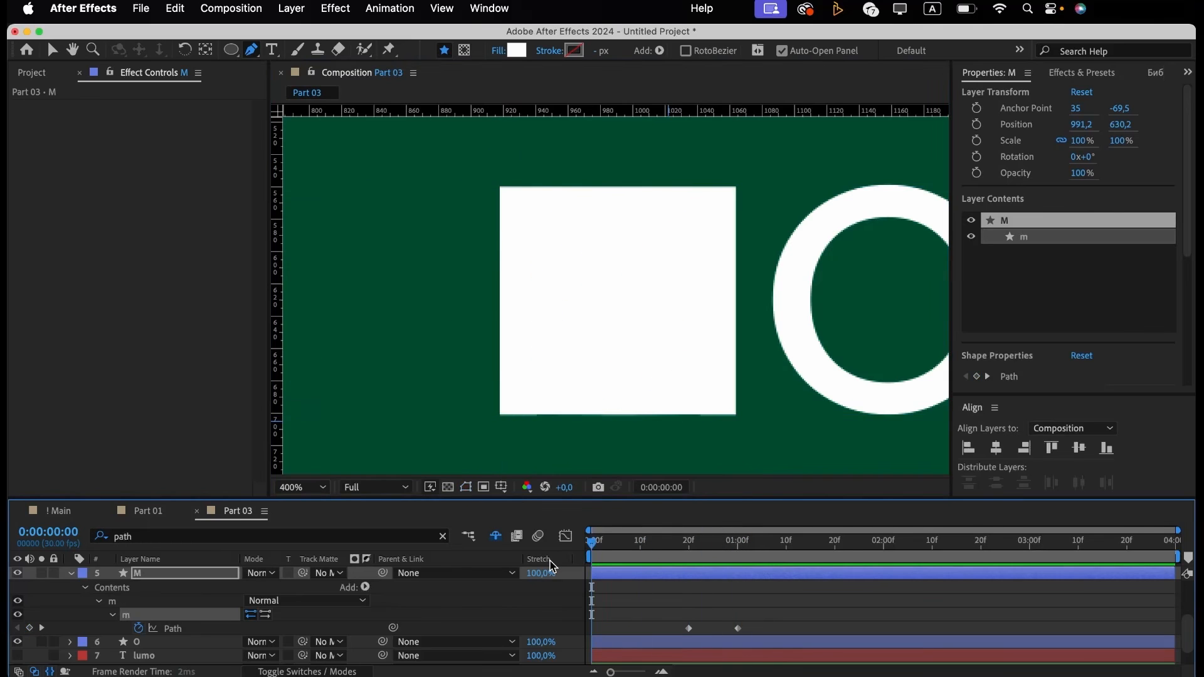
key("space")
key("space")
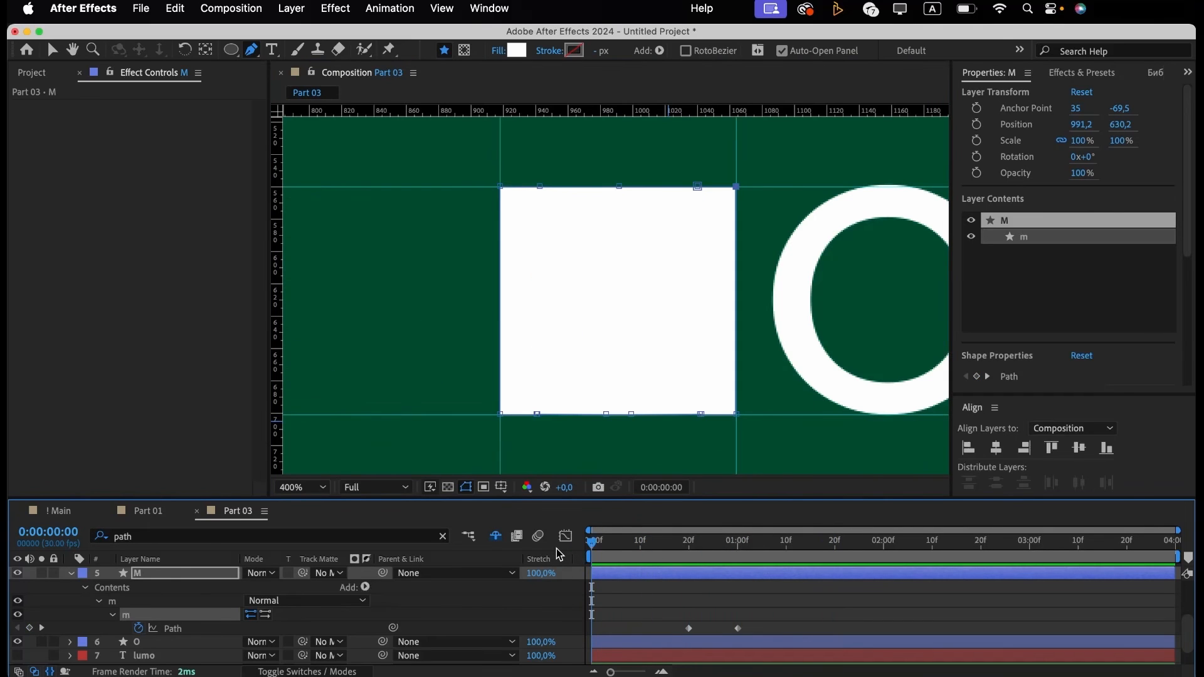
Clear the property filter, show the M layer's Scale, and move its anchor point to the bottom centre of the shape.
left_click(442, 536)
key("s")
key("y")
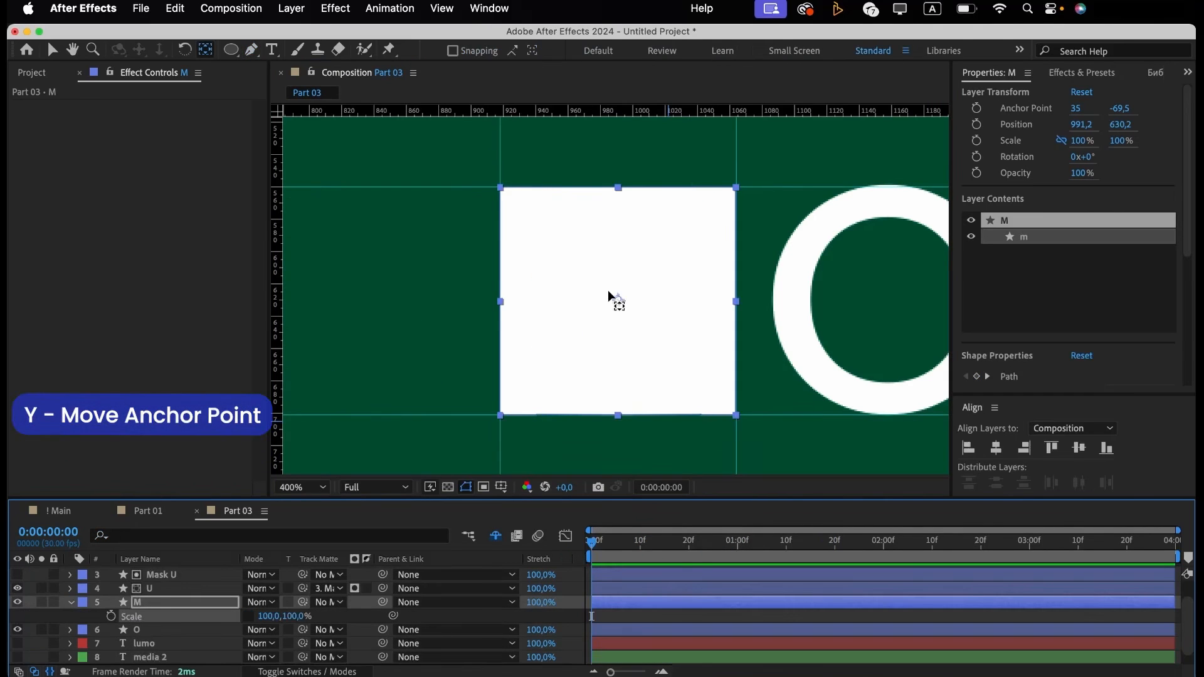
left_click_drag(608, 290, 617, 311)
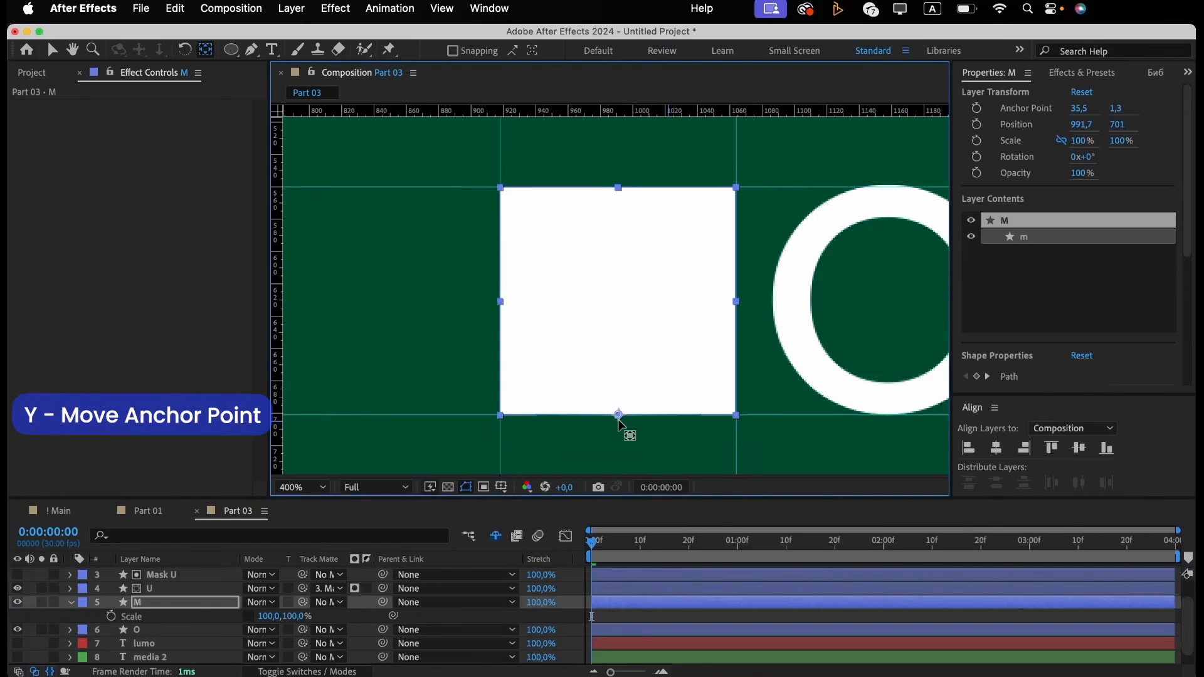
Keyframe the M's Scale from 100, 0% at 0:00:00:00 to 100, 100% at 0:00:00:10, and preview the growth.
left_click(110, 616)
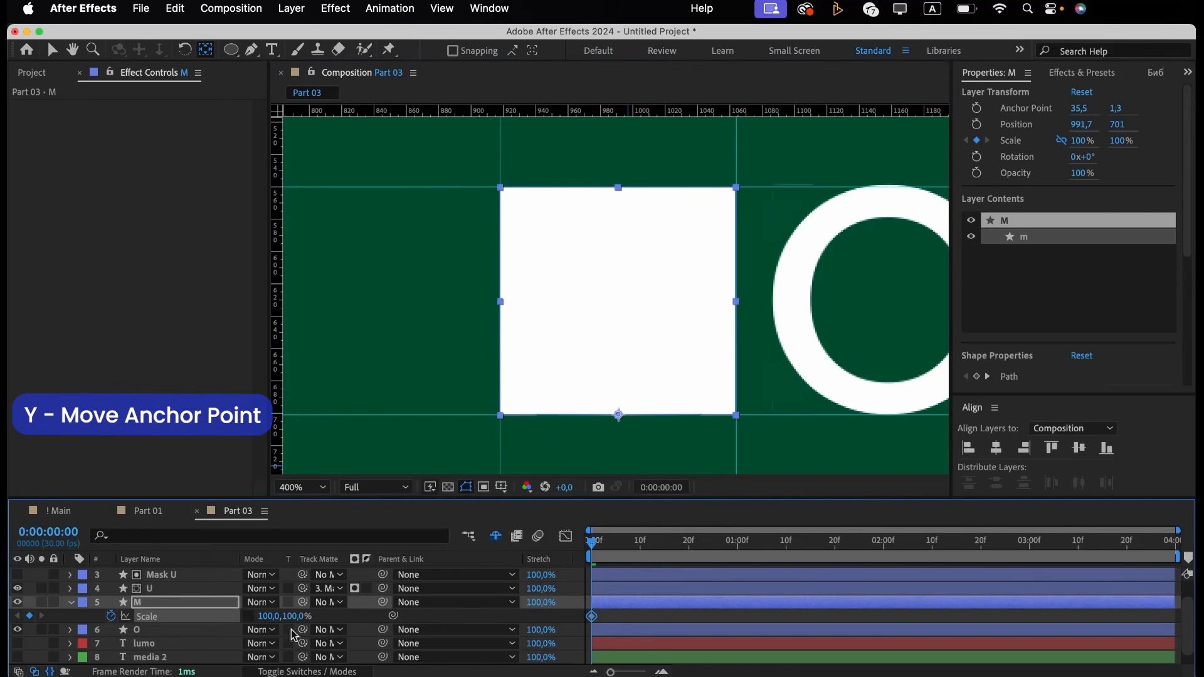
left_click(296, 617)
type("0")
key("Return")
left_click(643, 542)
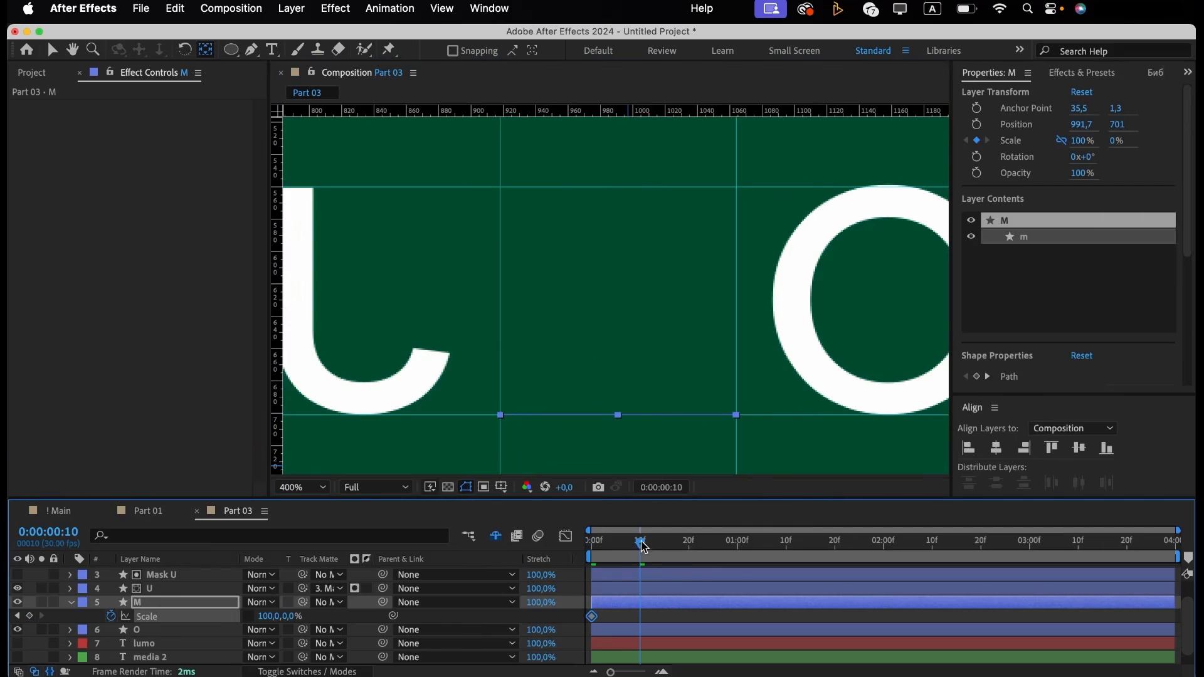
key("Return")
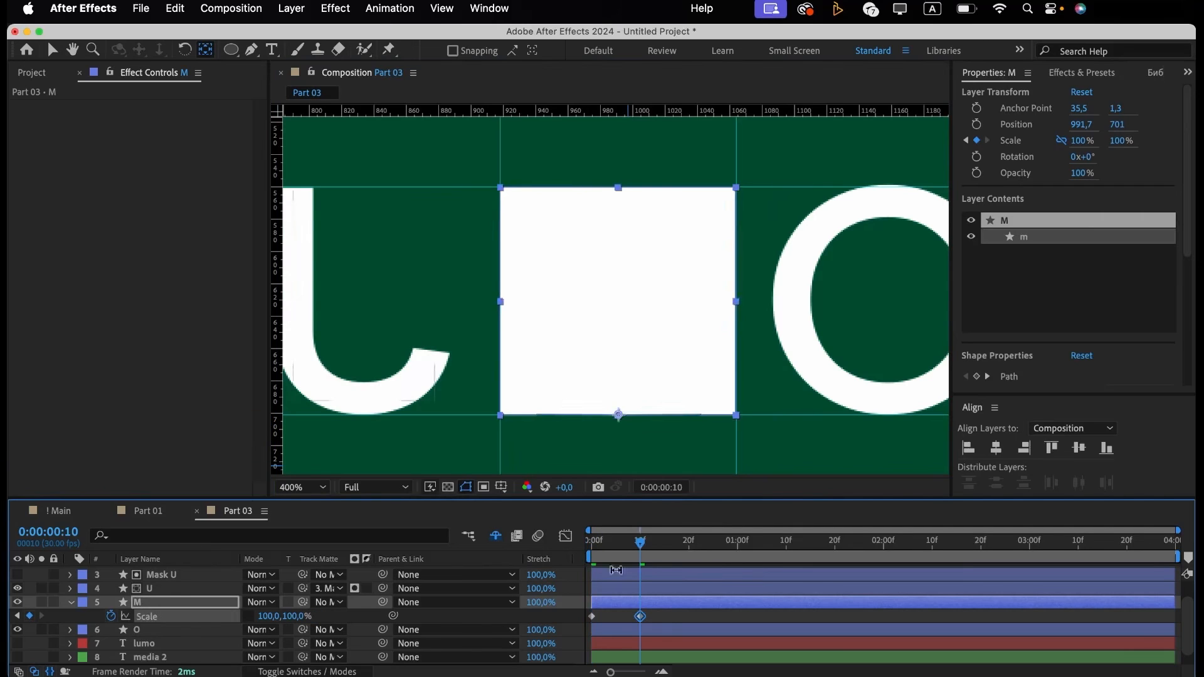
key("space")
key("space")
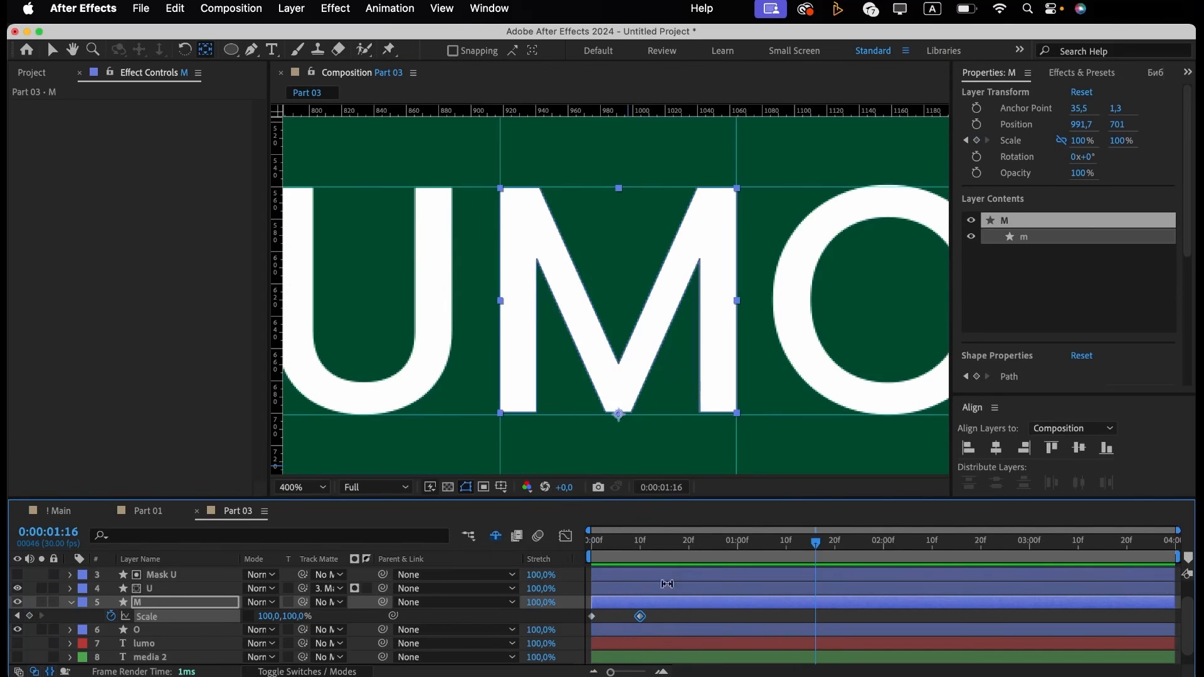
Apply Easy Ease to the M's Scale keyframes, reshape their speed graph for a fast start and long ease-out, and preview it.
left_click_drag(655, 609, 560, 627)
key("F9")
left_click(565, 537)
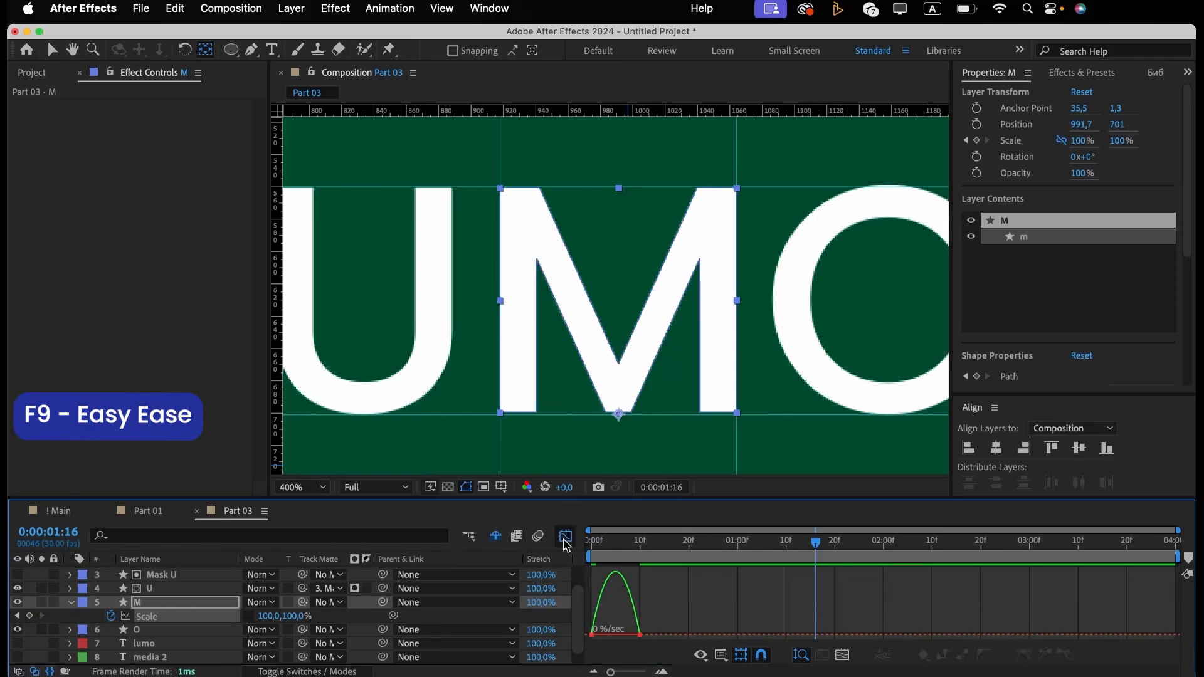
left_click(634, 634)
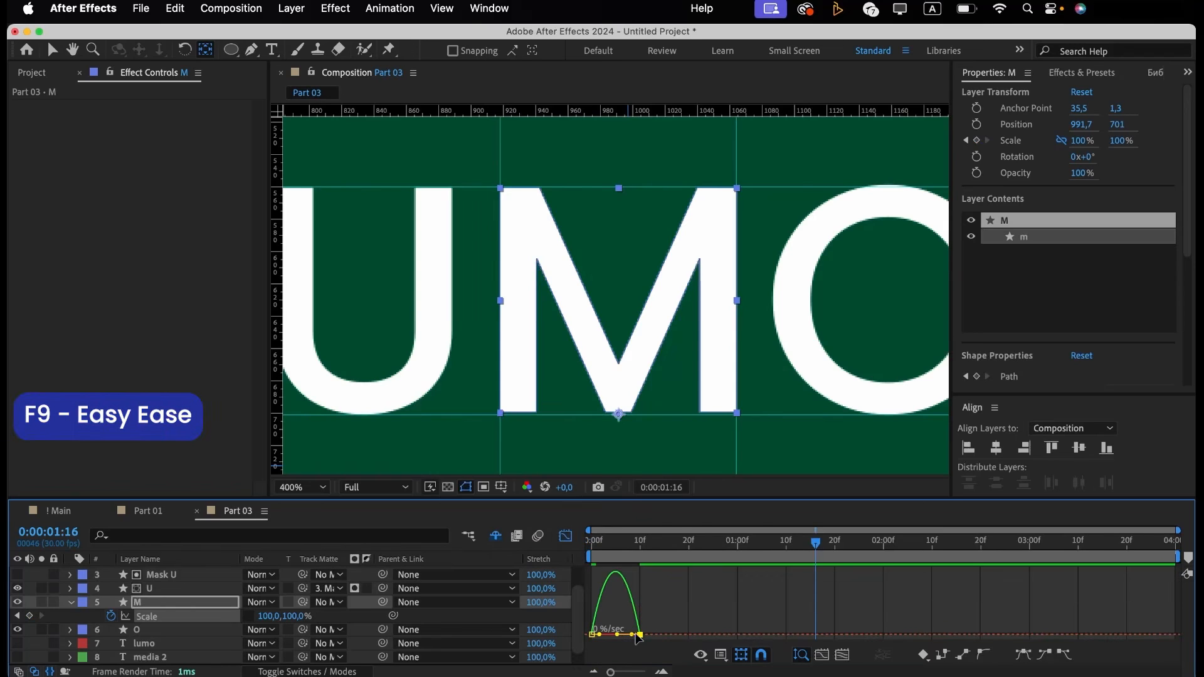
left_click_drag(634, 638, 597, 640)
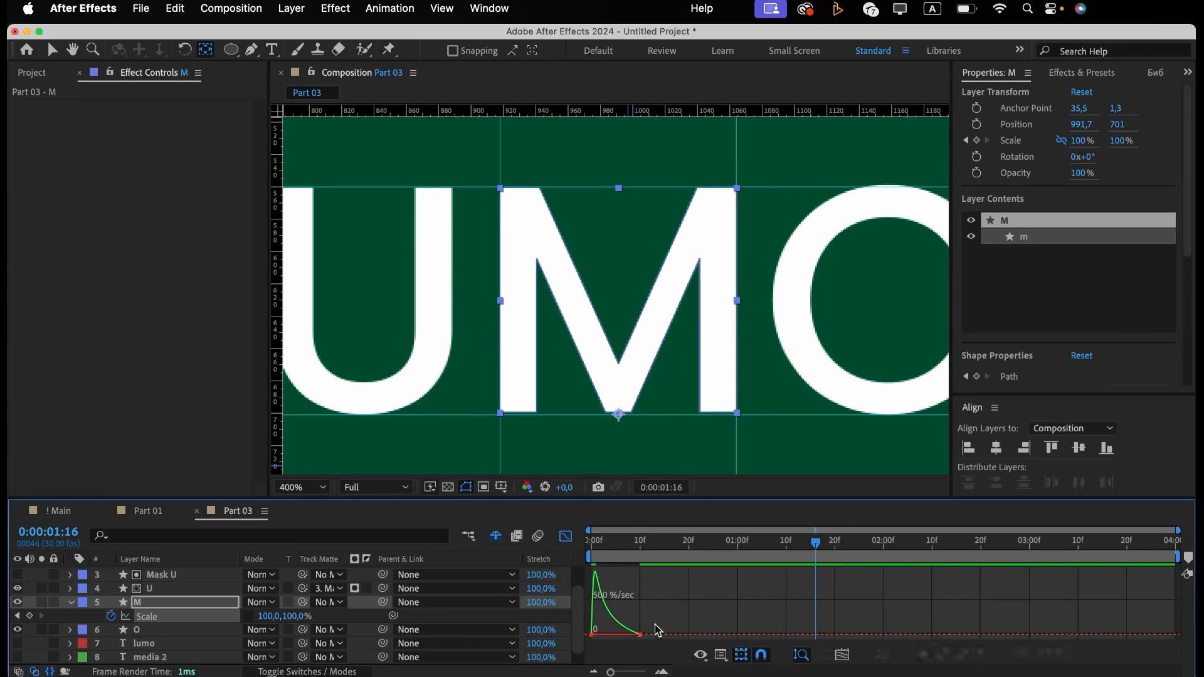
left_click(640, 635)
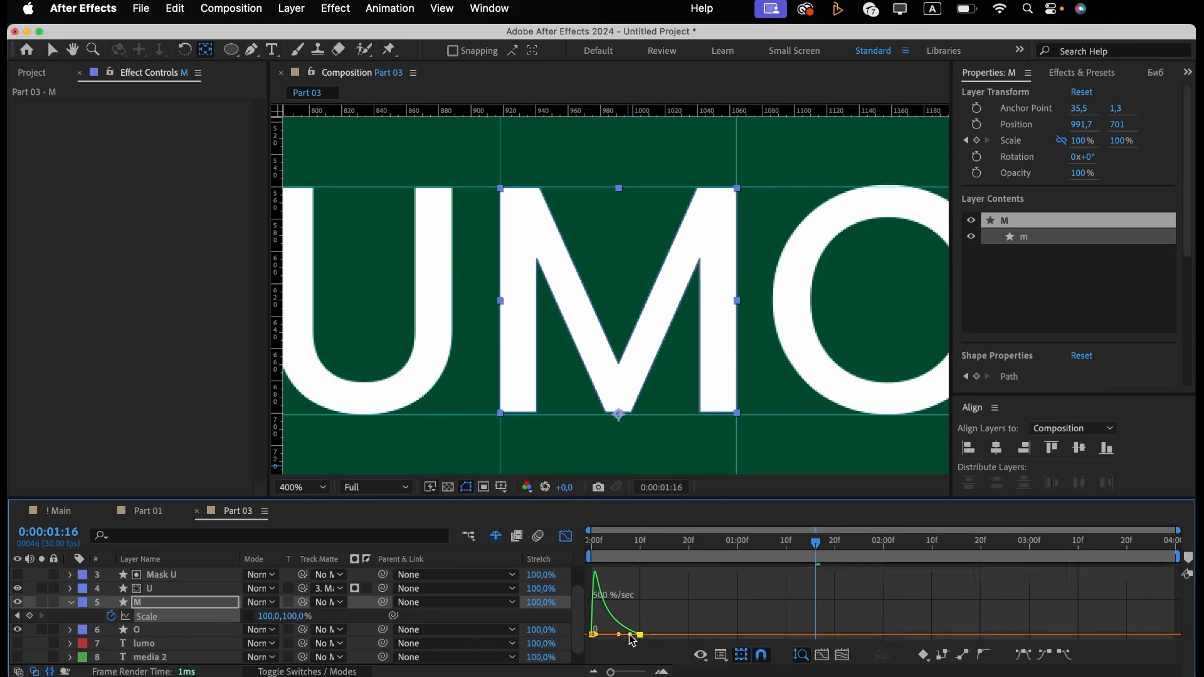
left_click_drag(620, 636, 621, 635)
key("space")
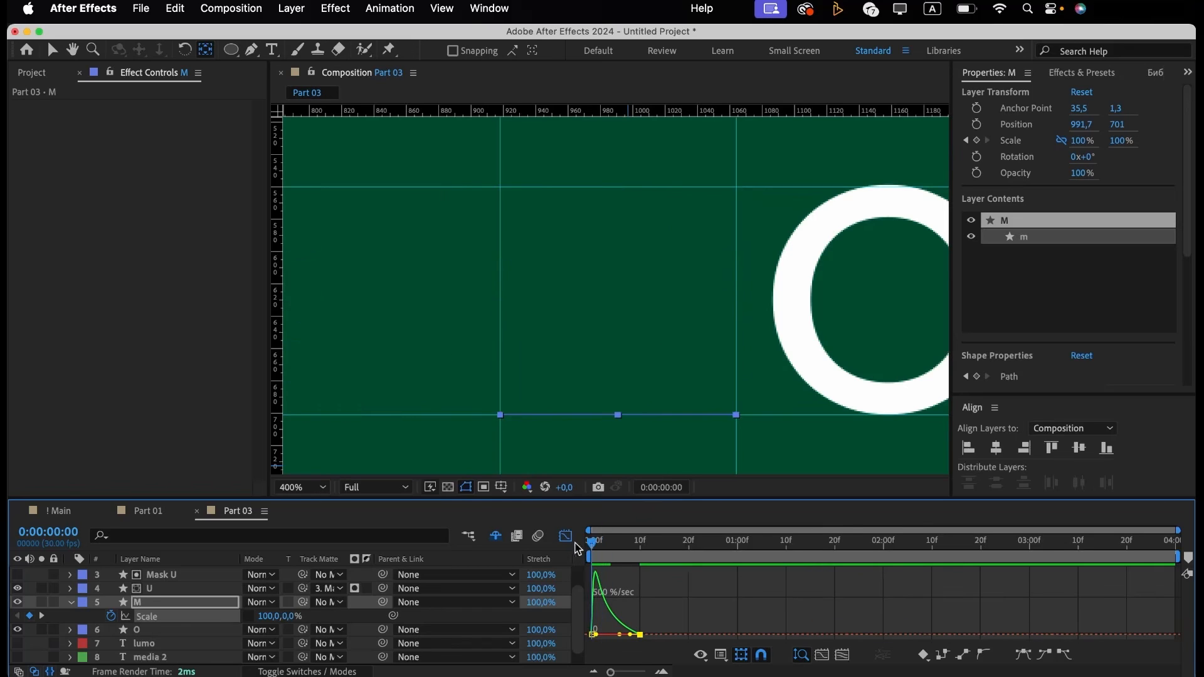
left_click(566, 539)
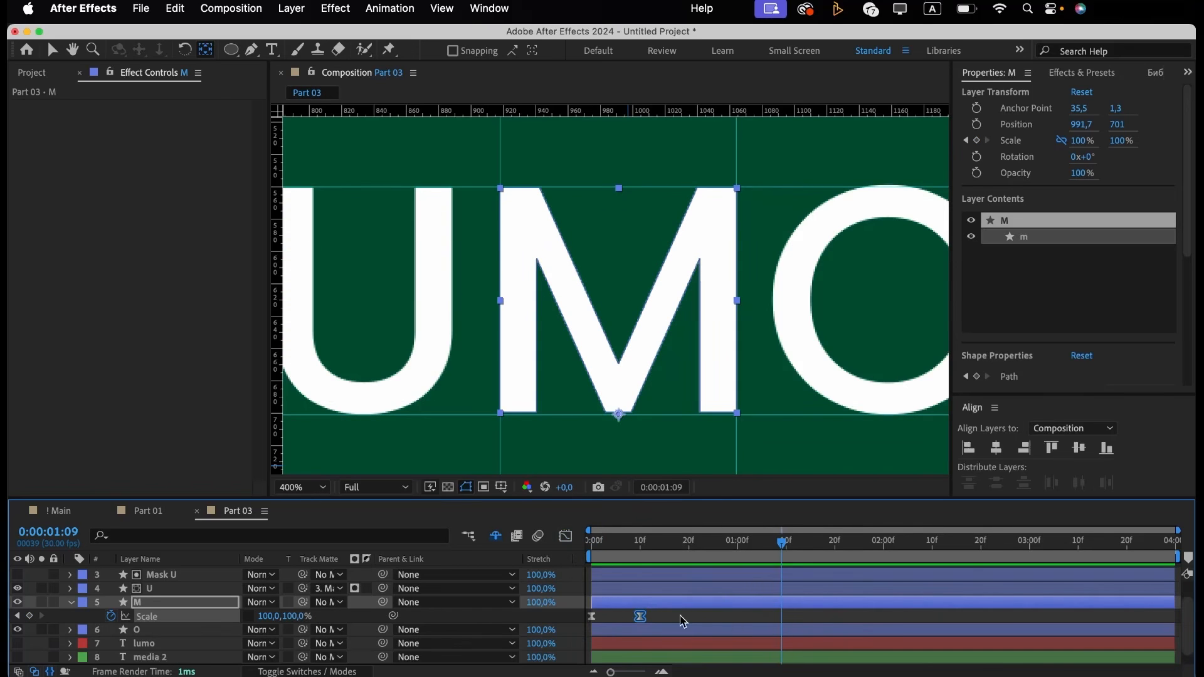
Move the M's two Path keyframes to 0:00:00:10 and 0:00:00:20 and apply Easy Ease to them.
key("u")
left_click_drag(668, 552, 640, 550)
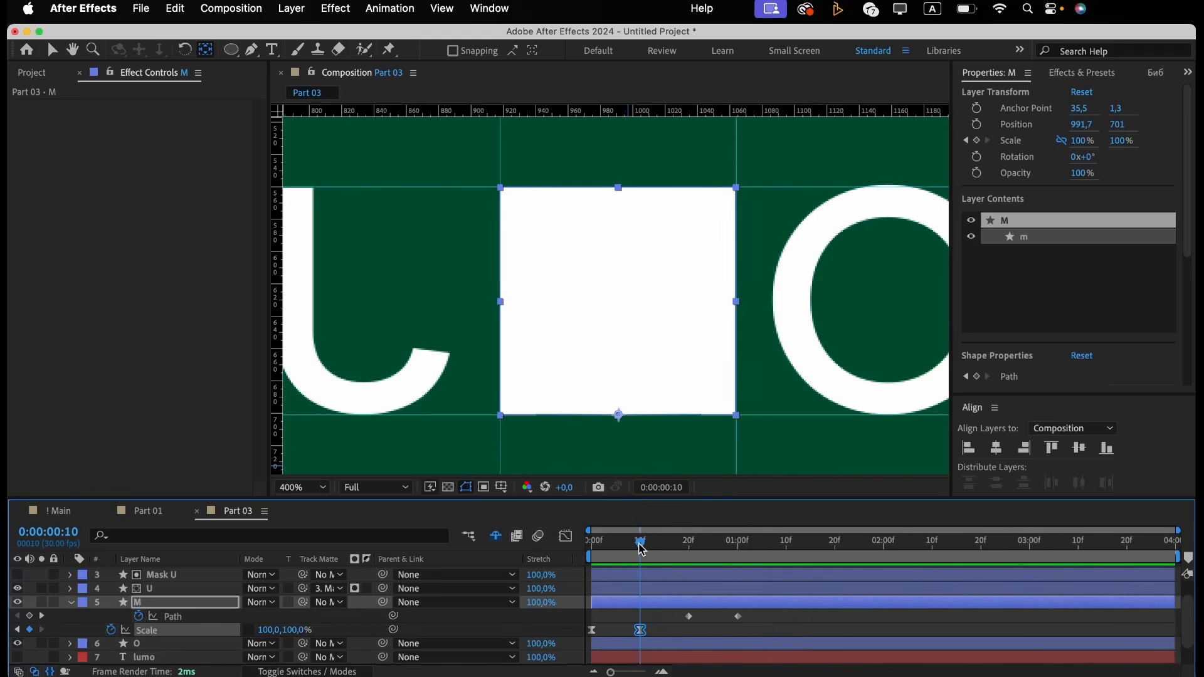
left_click_drag(759, 629, 646, 624)
key("F9")
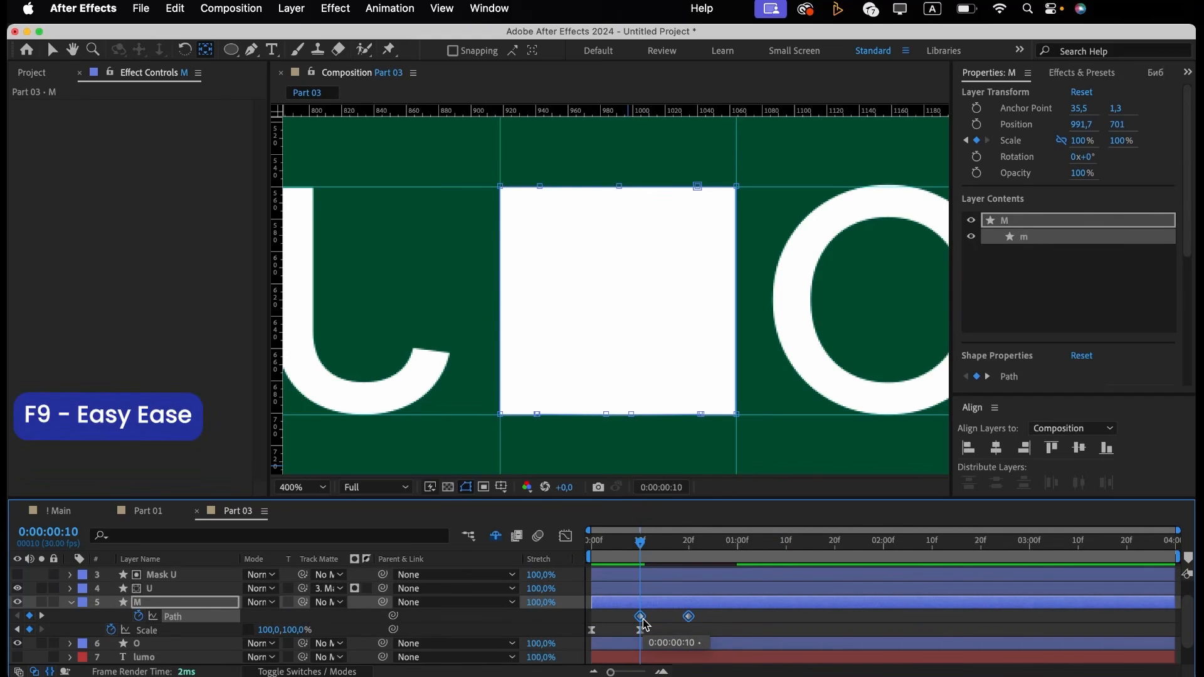
Reshape the M's Path speed graph for a fast start and long ease-out, preview the motion, and return to the keyframe view.
key("shift+F3")
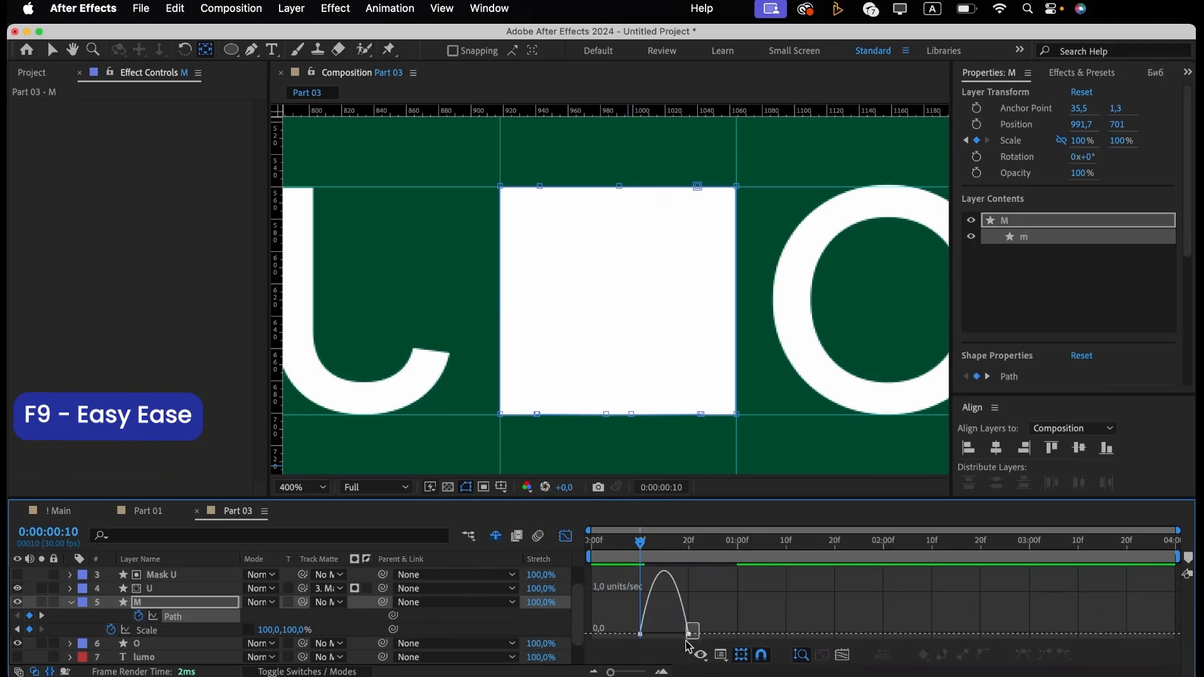
left_click_drag(681, 635, 642, 635)
key("space")
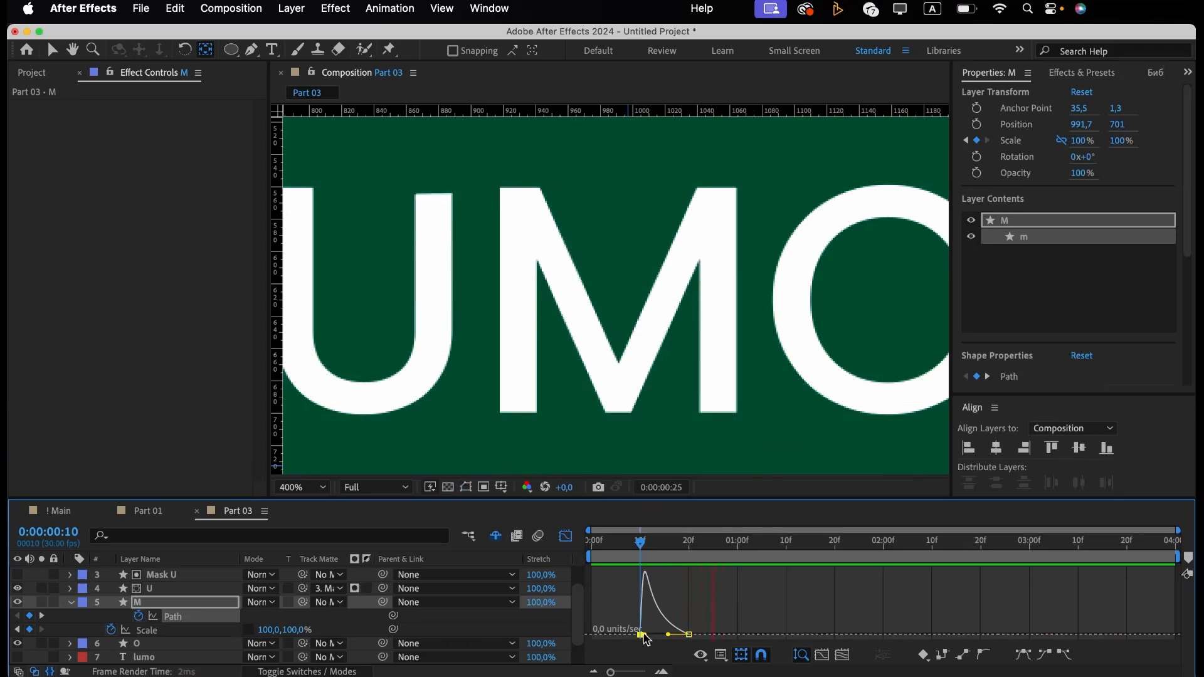
left_click(565, 536)
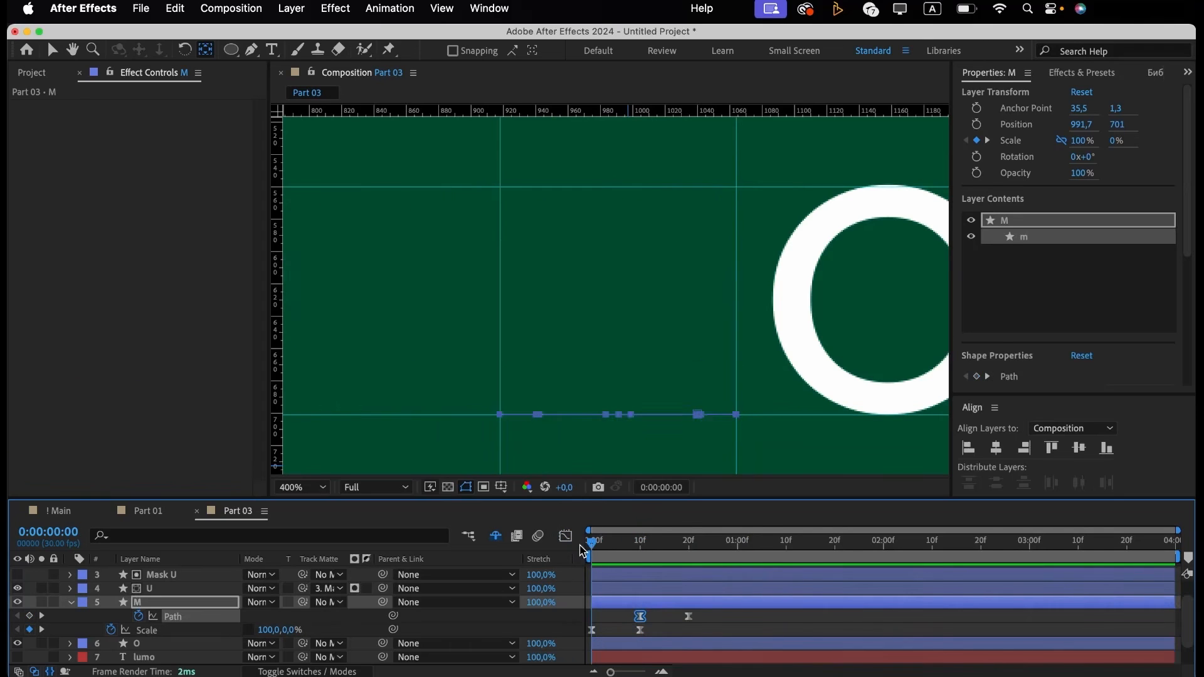
Move the M's last Path keyframe to 0:00:00:25, preview the slower morph, and collapse the layer's keyframes.
left_click_drag(689, 616, 714, 618)
key("space")
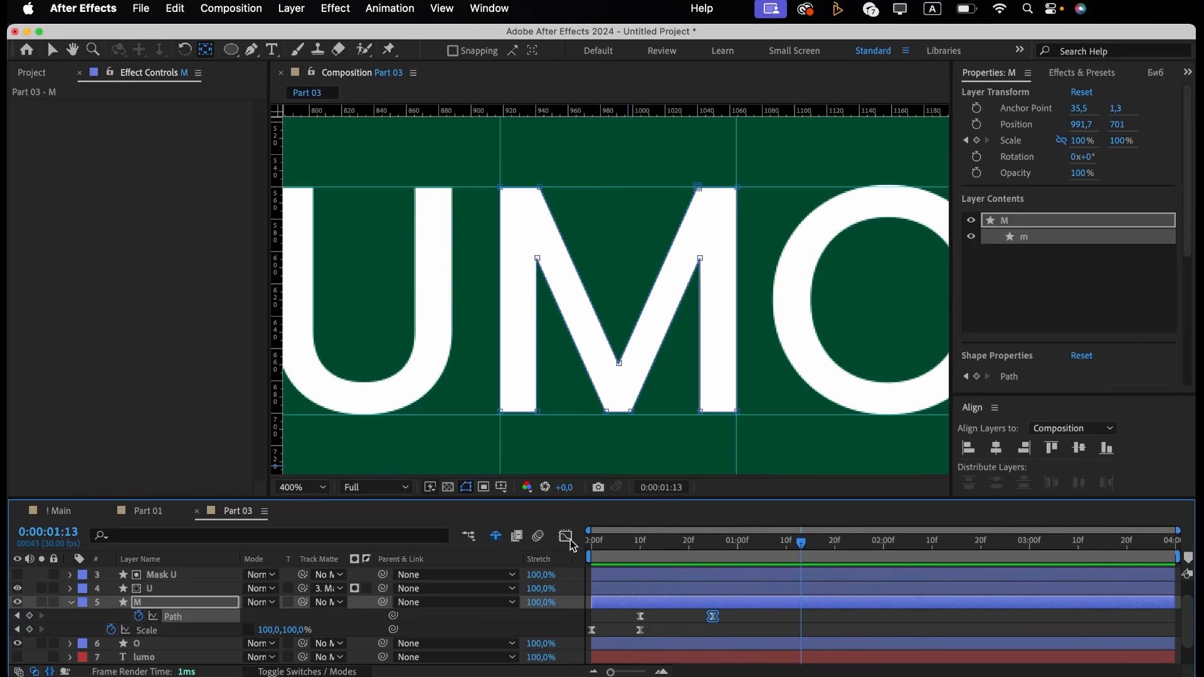
key("u")
Select the O layer and move the upper horizontal guide up to the top edge of the O.
left_click(675, 619)
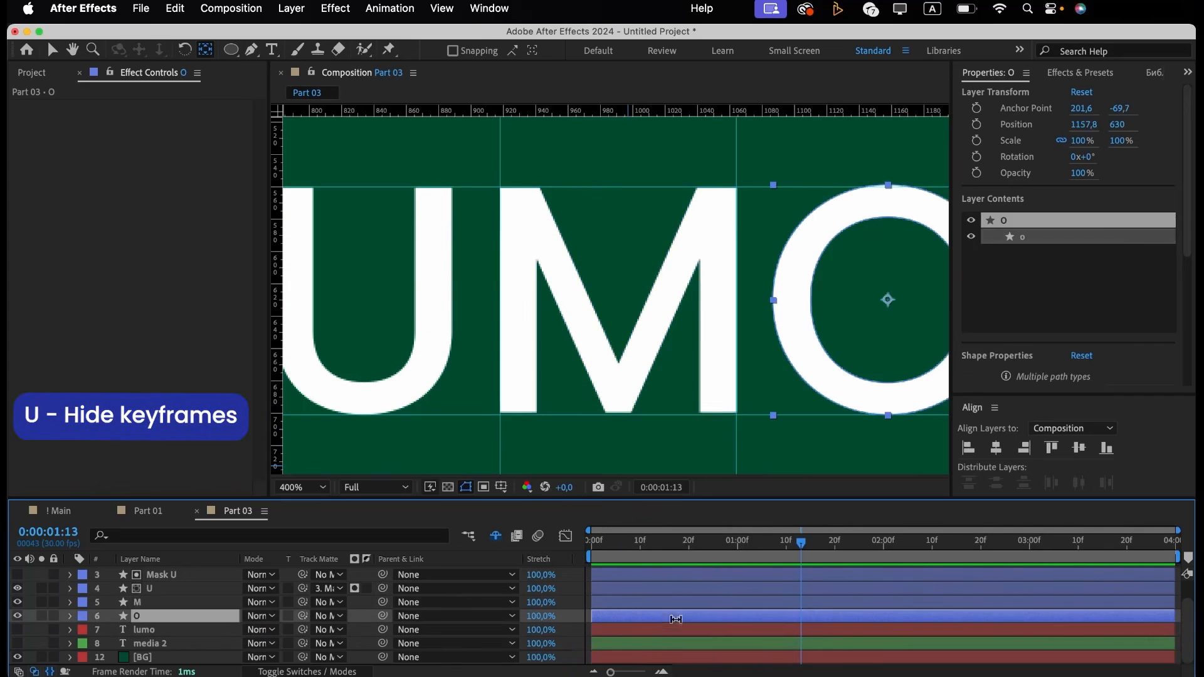
left_click_drag(834, 402, 578, 387)
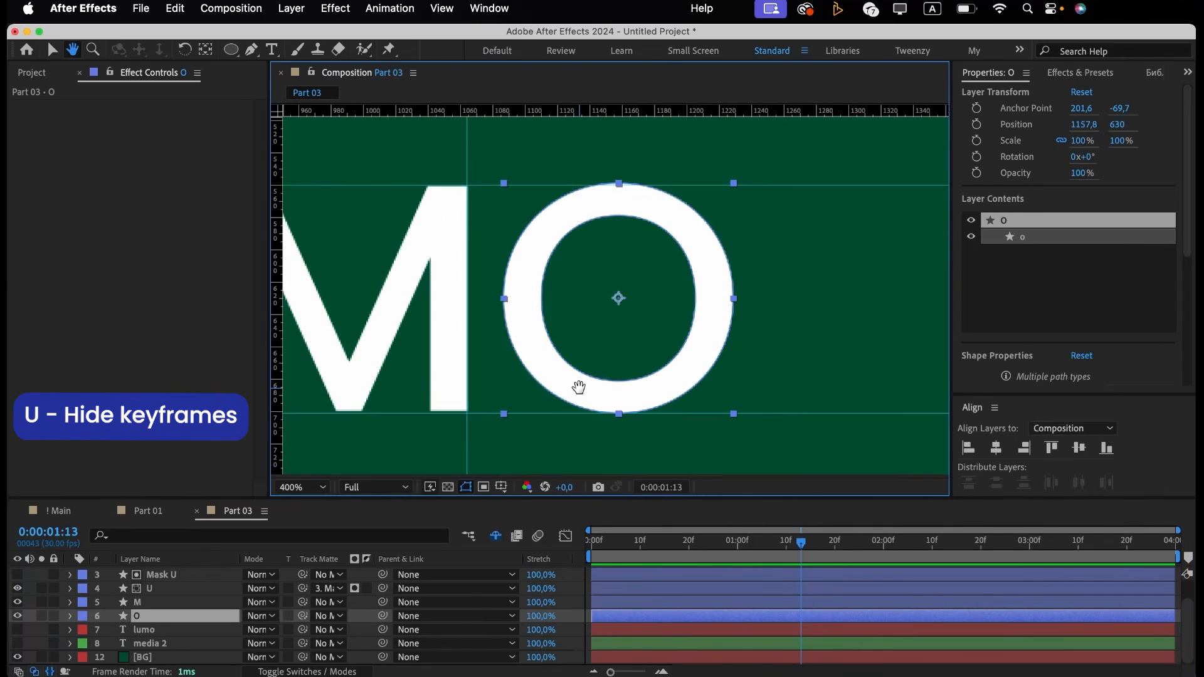
key("v")
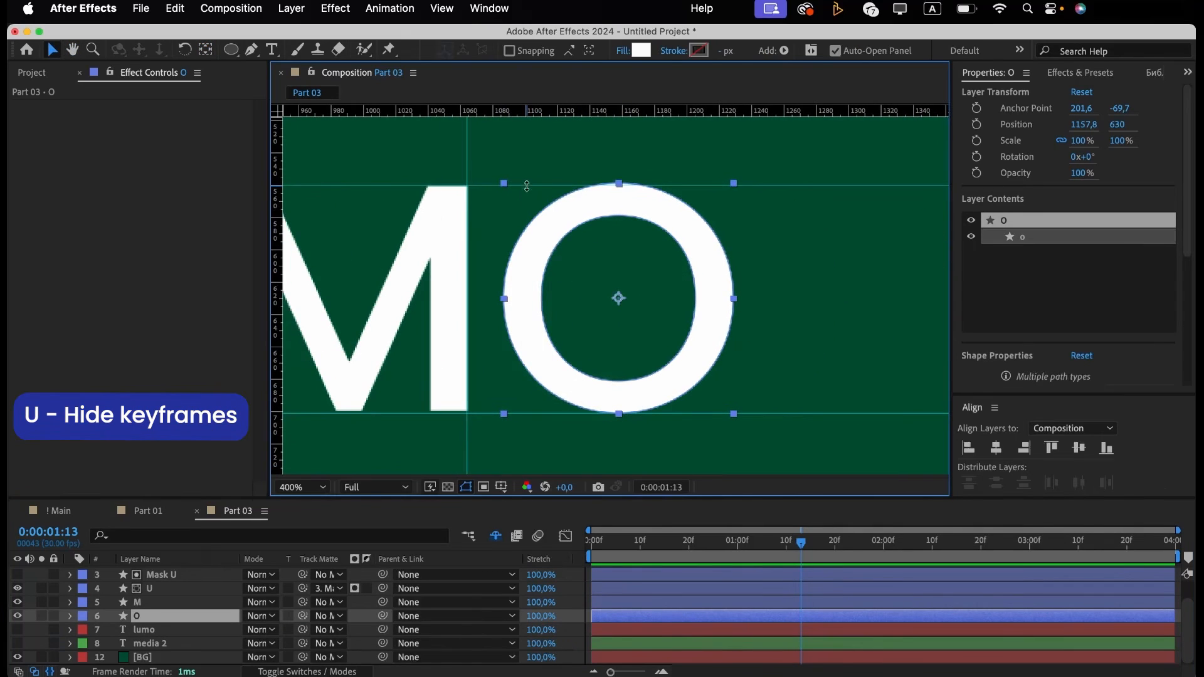
left_click_drag(527, 186, 527, 182)
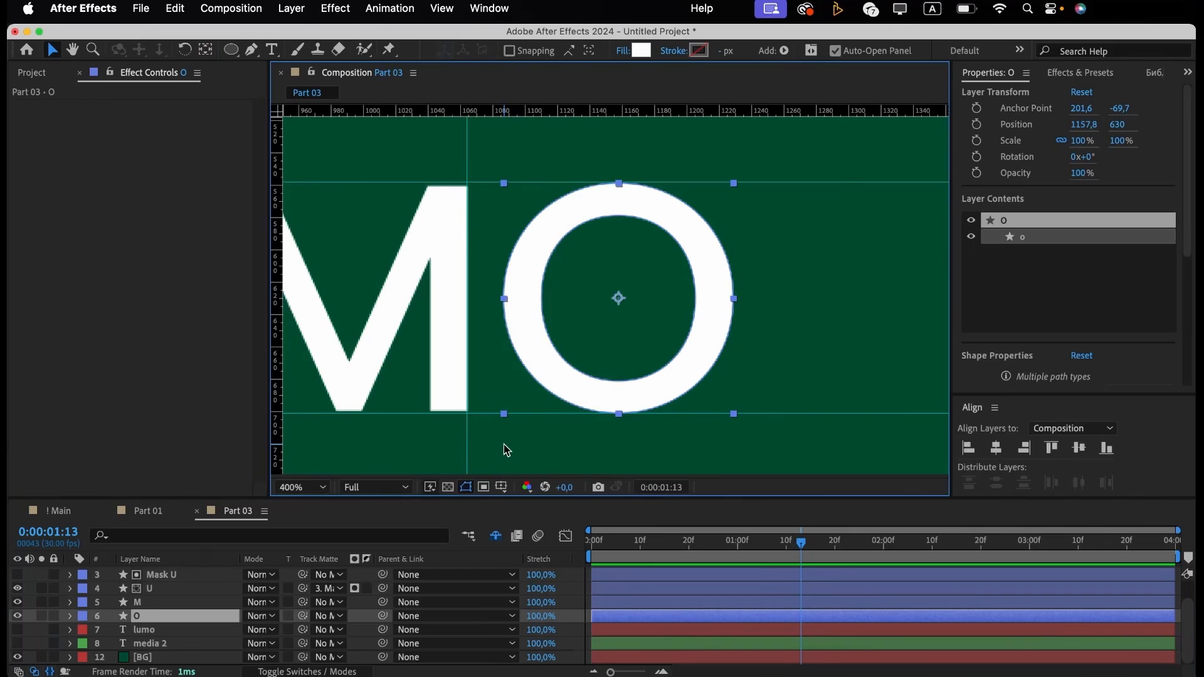
Filter the O layer's properties by "path" and set a Path keyframe for its inner contour at 0:00:00:20.
left_click(689, 556)
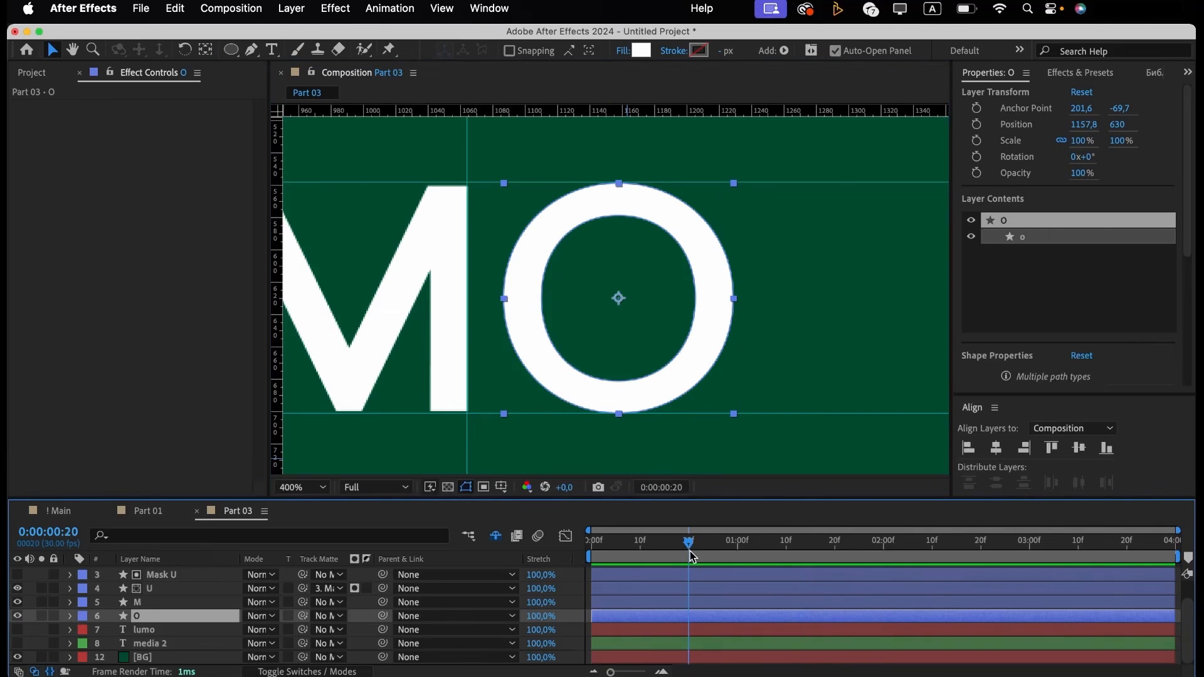
left_click(223, 537)
type("path")
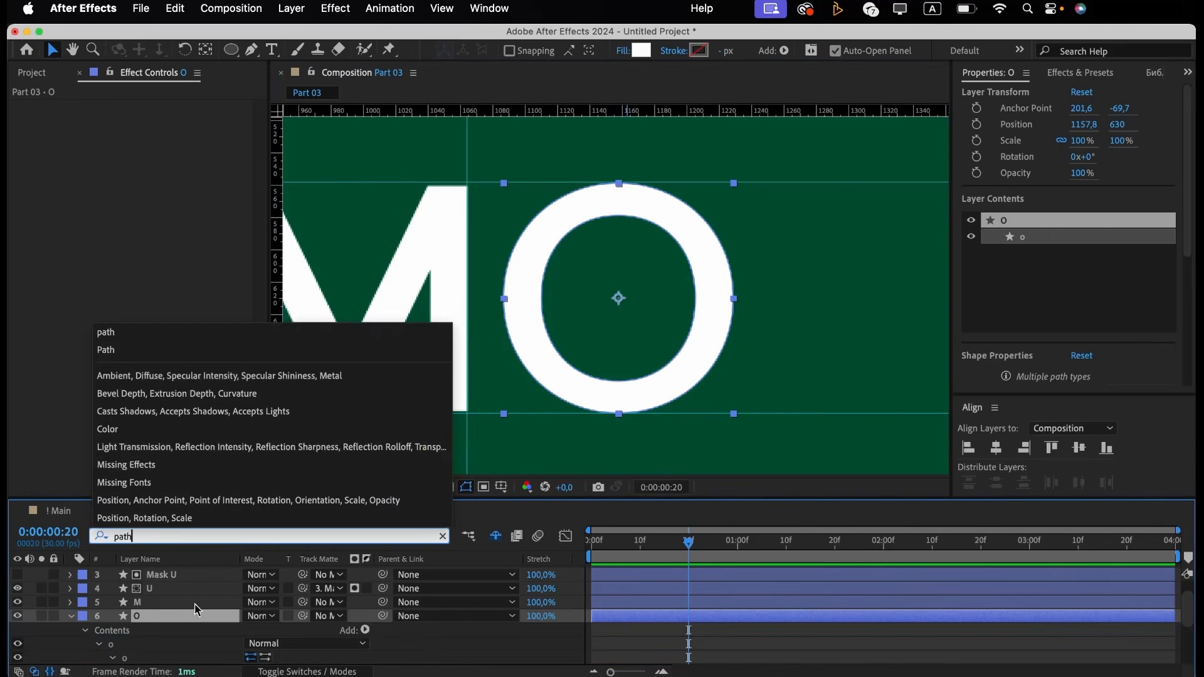
key("Return")
left_click(158, 629)
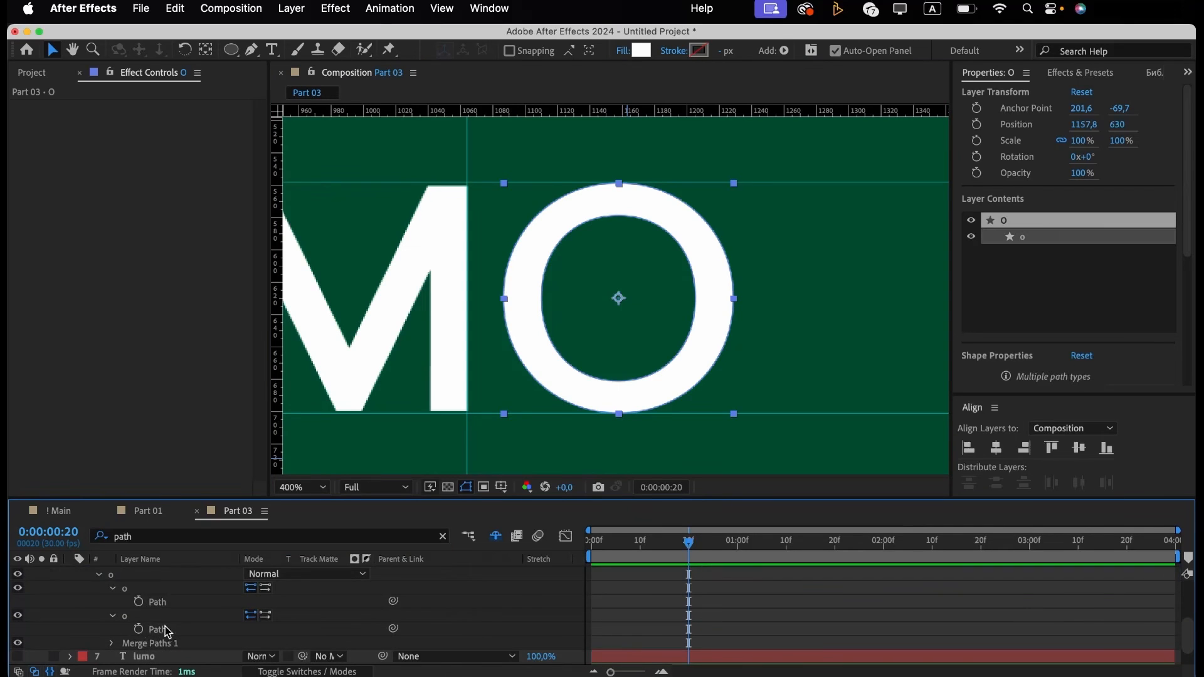
left_click(161, 656)
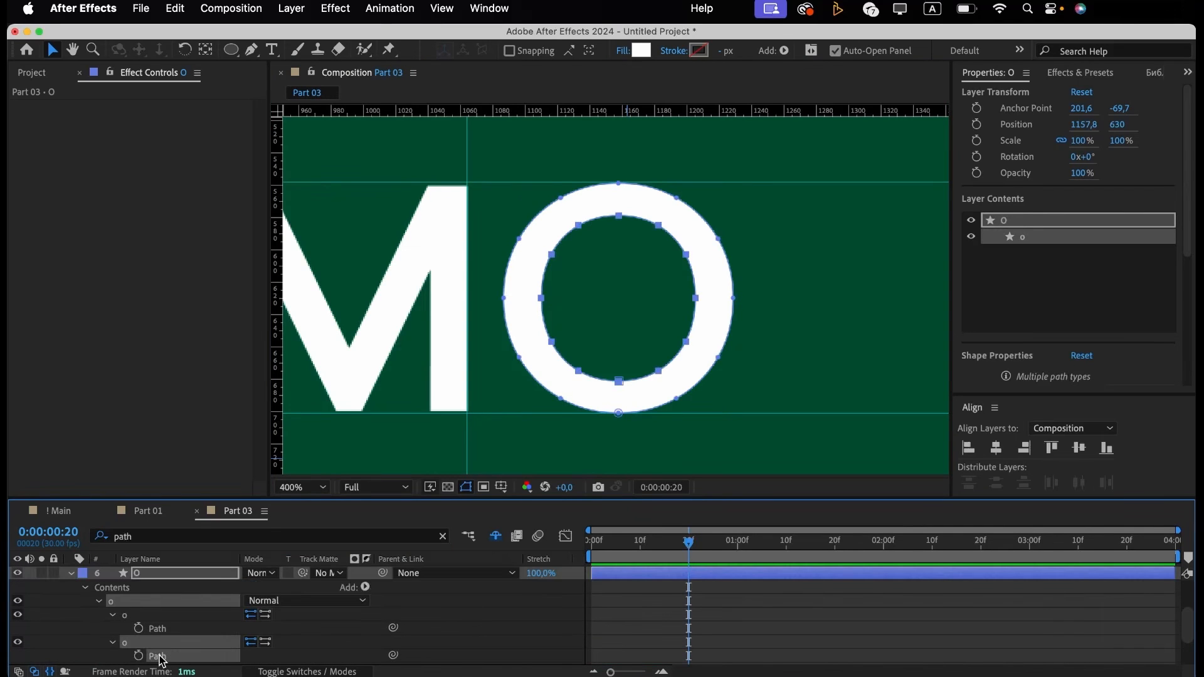
left_click(139, 655)
At 0:00:00:10, convert the right-hand vertices of the O's inner contour to corners with the Pen tool and shift them toward the centre.
key("period")
scroll(636, 558, "down", 2)
left_click(738, 543)
key("g")
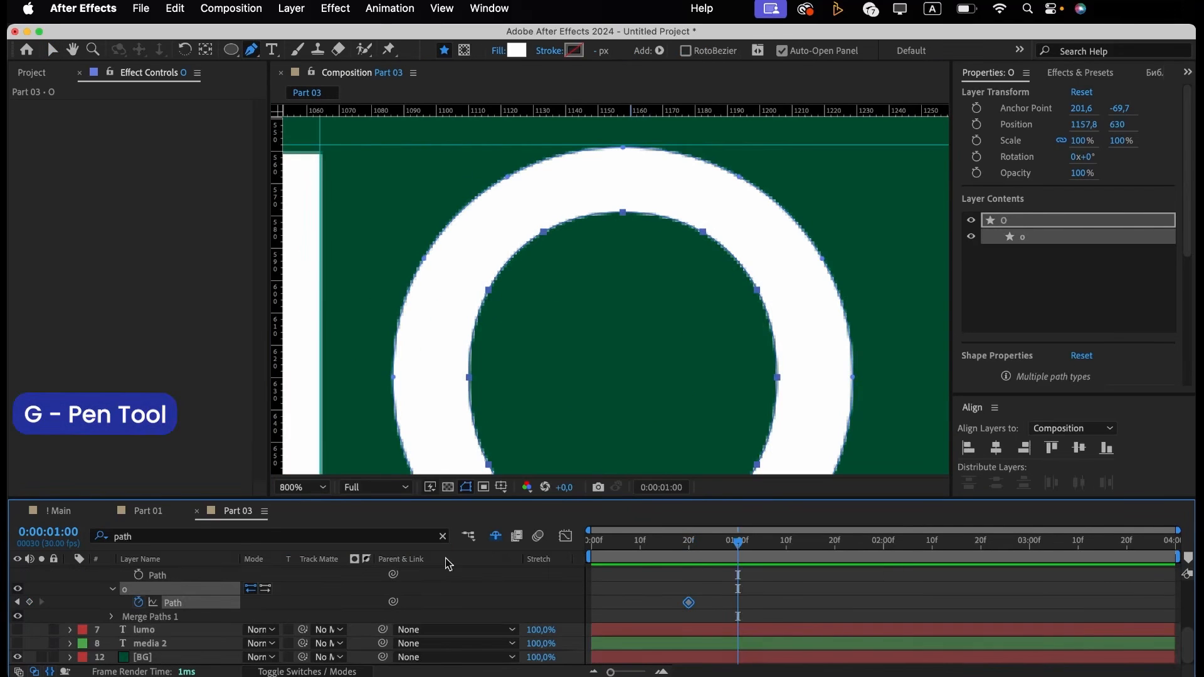
left_click(639, 543)
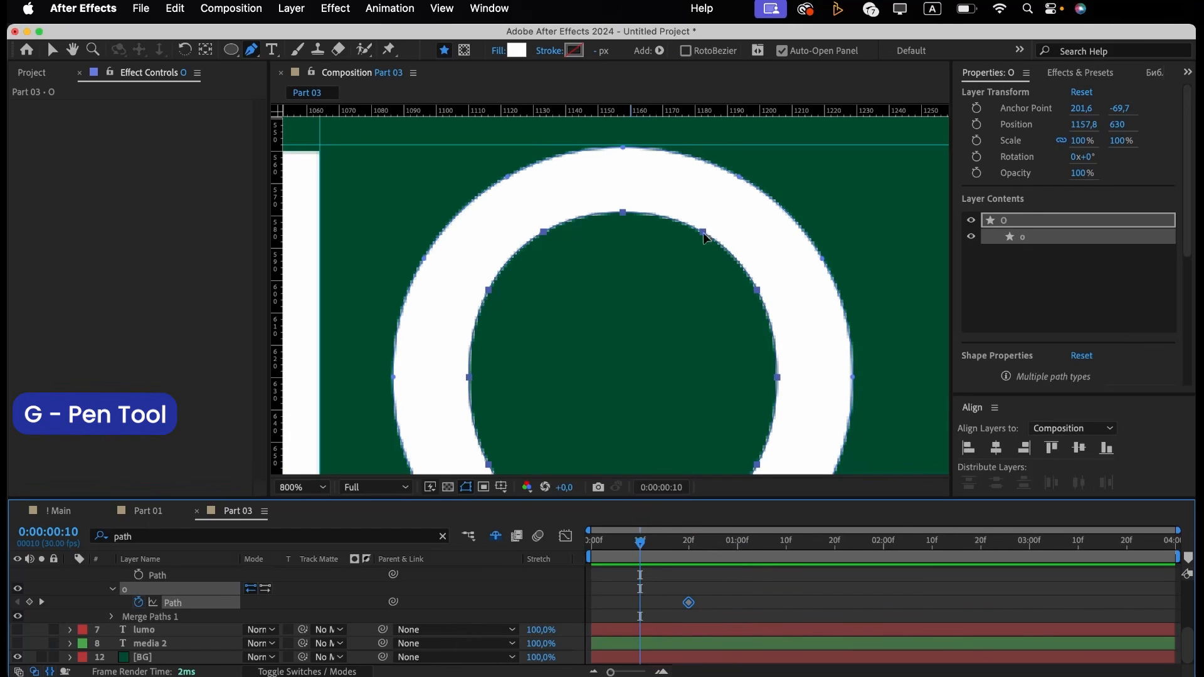
left_click(693, 291)
key("h")
left_click_drag(690, 261, 647, 207)
scroll(658, 226, "down", 1)
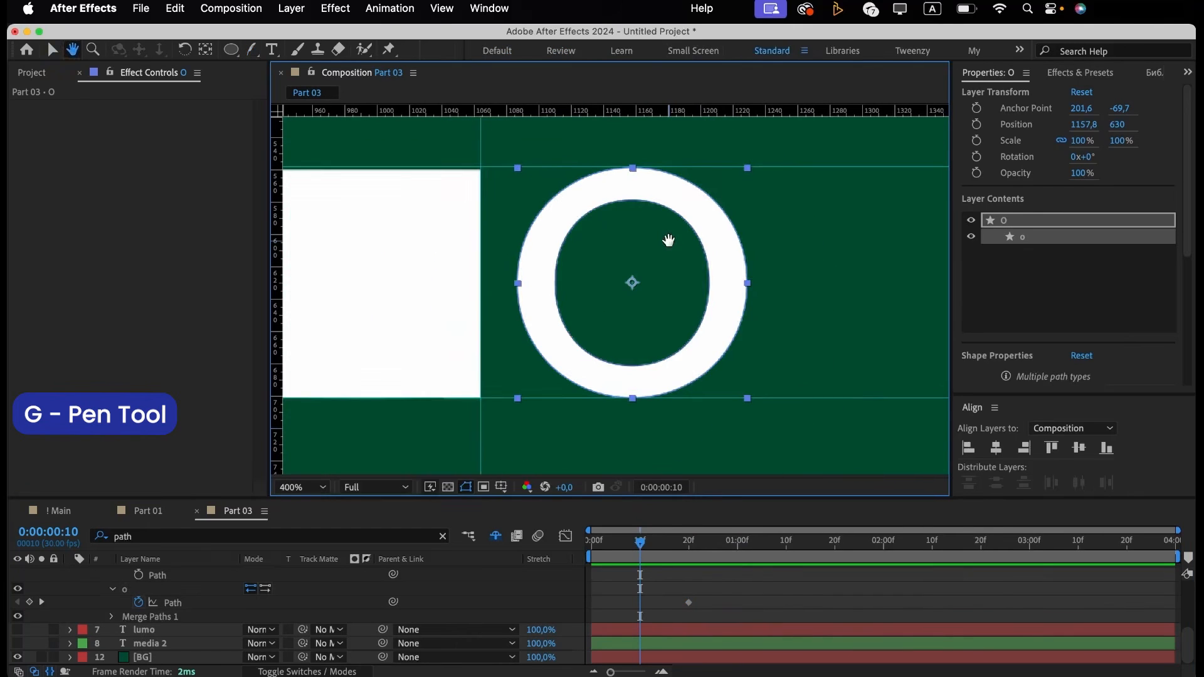
key("g")
scroll(654, 646, "up", 5)
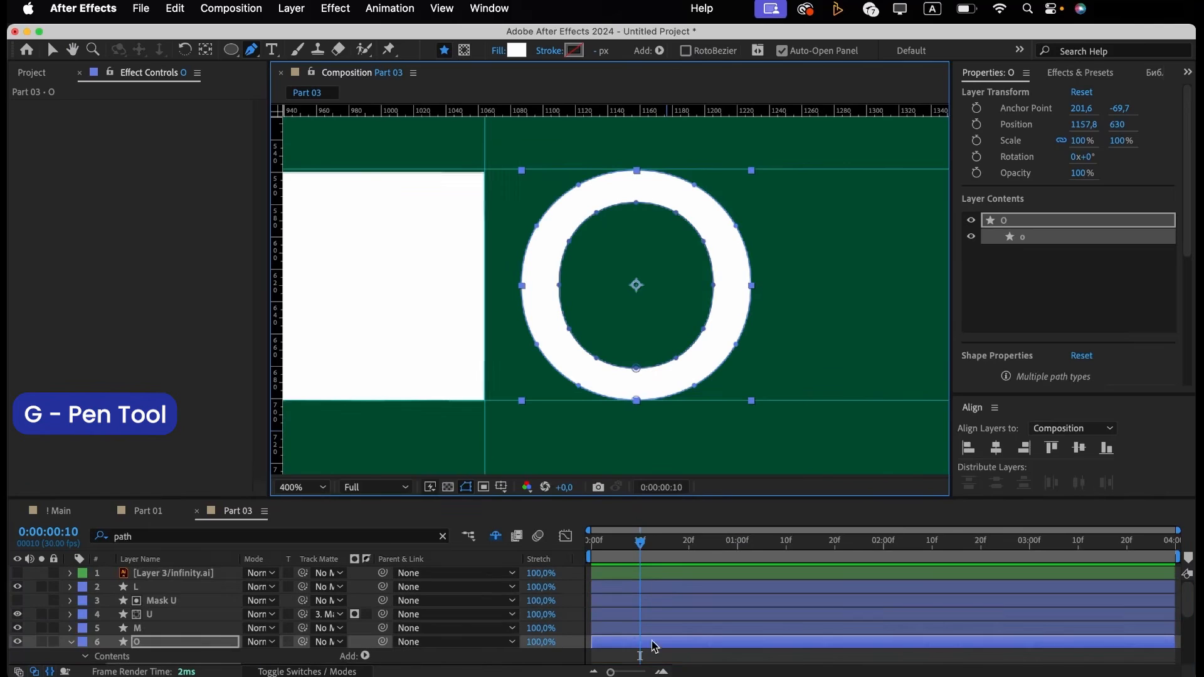
left_click(676, 212)
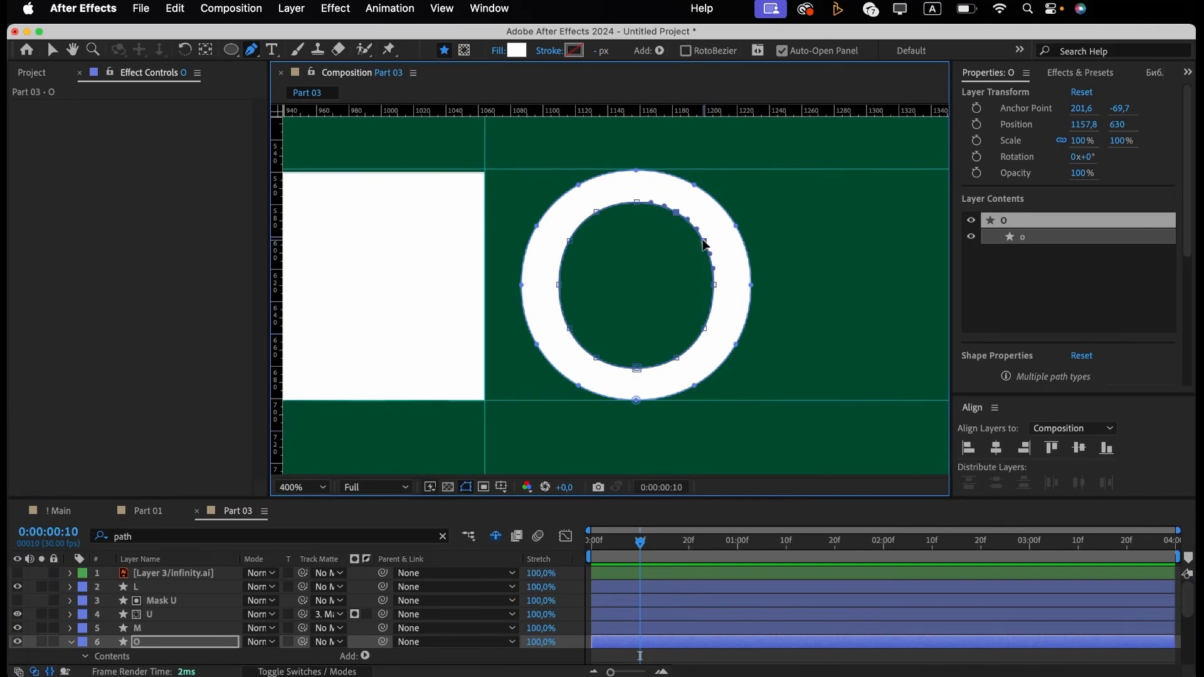
left_click(675, 358, "alt")
left_click_drag(675, 355, 620, 357)
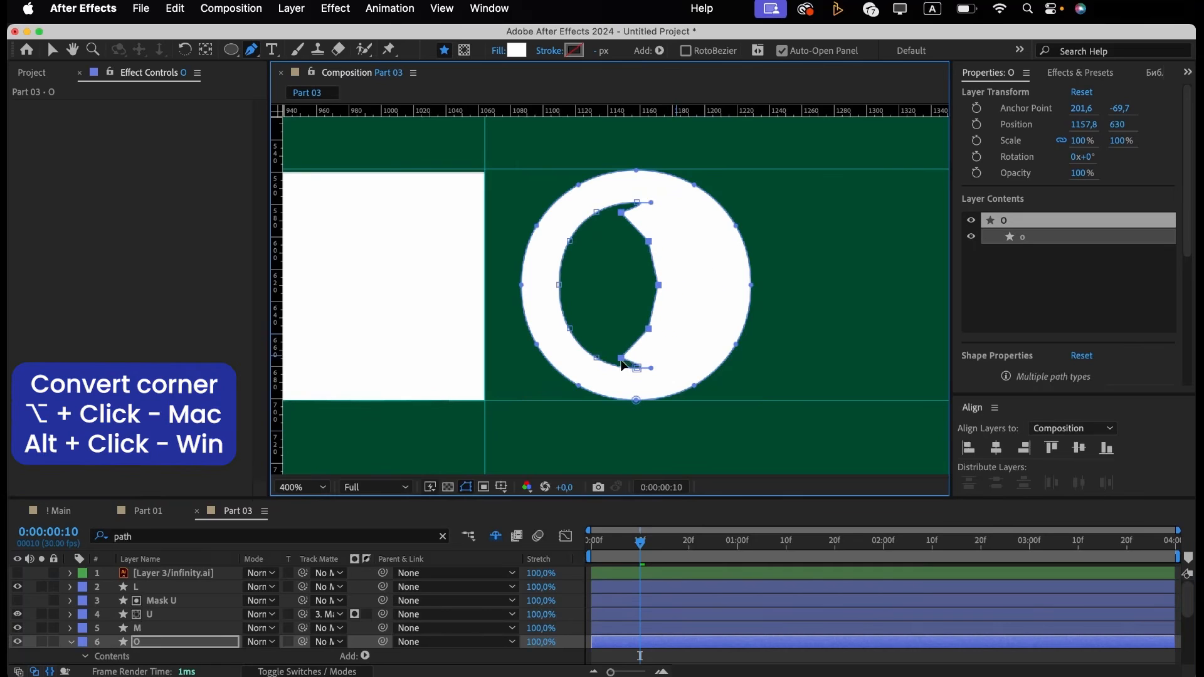
Convert the O's remaining inner vertices to corners, collapse the contour onto the vertical centre line to close the hole, and preview the morph.
left_click(637, 368, "alt")
left_click(637, 203, "alt")
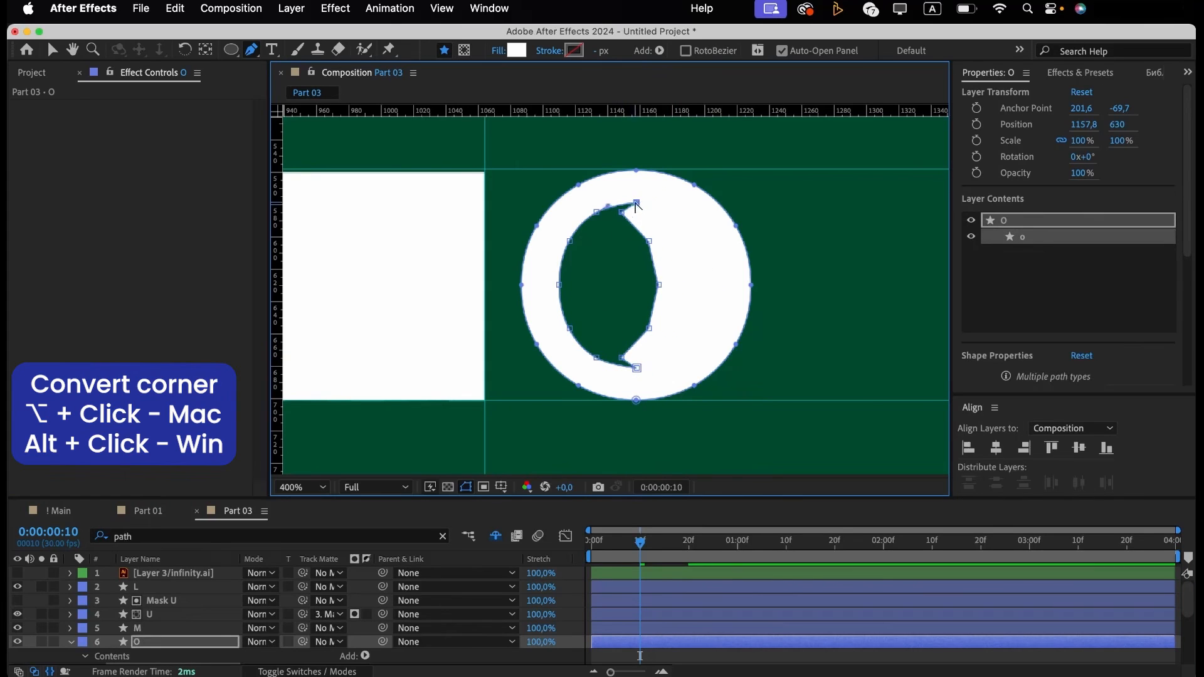
left_click(596, 213)
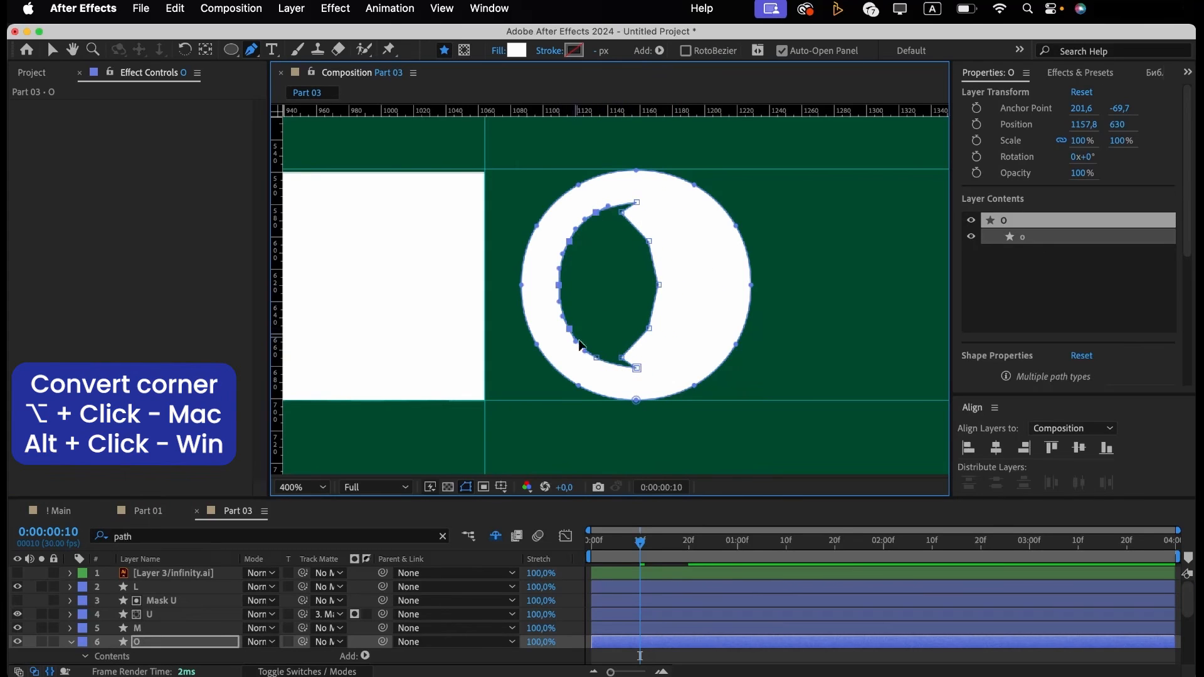
left_click_drag(595, 356, 634, 288)
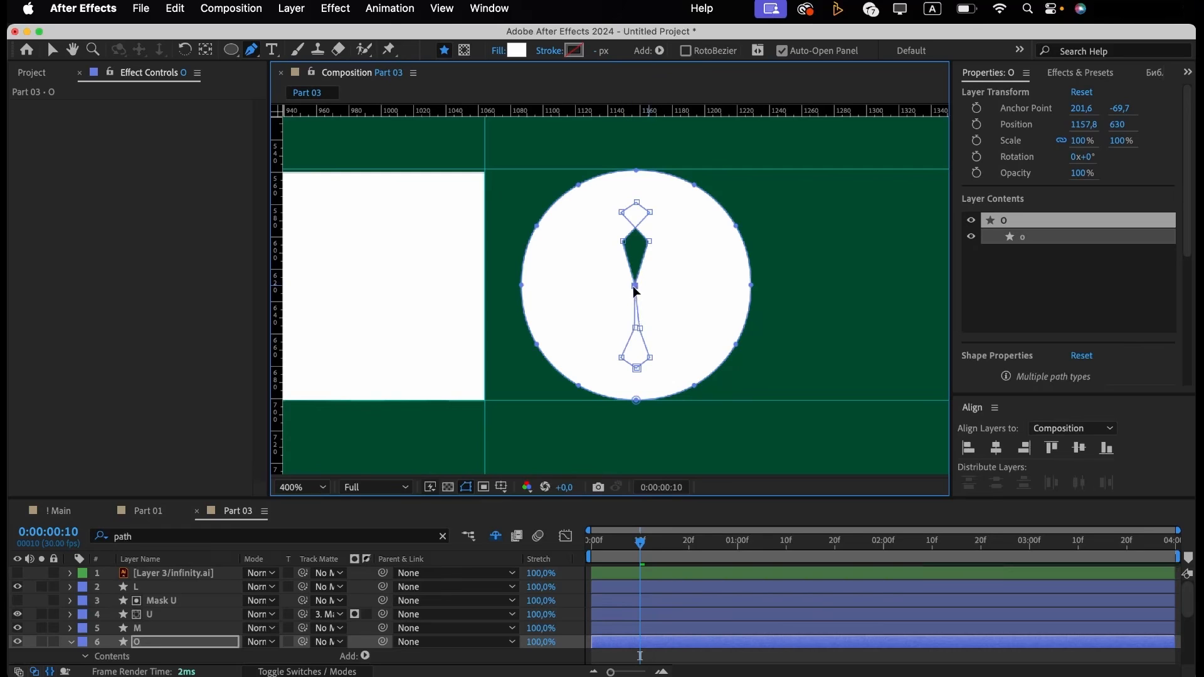
left_click_drag(621, 357, 640, 362)
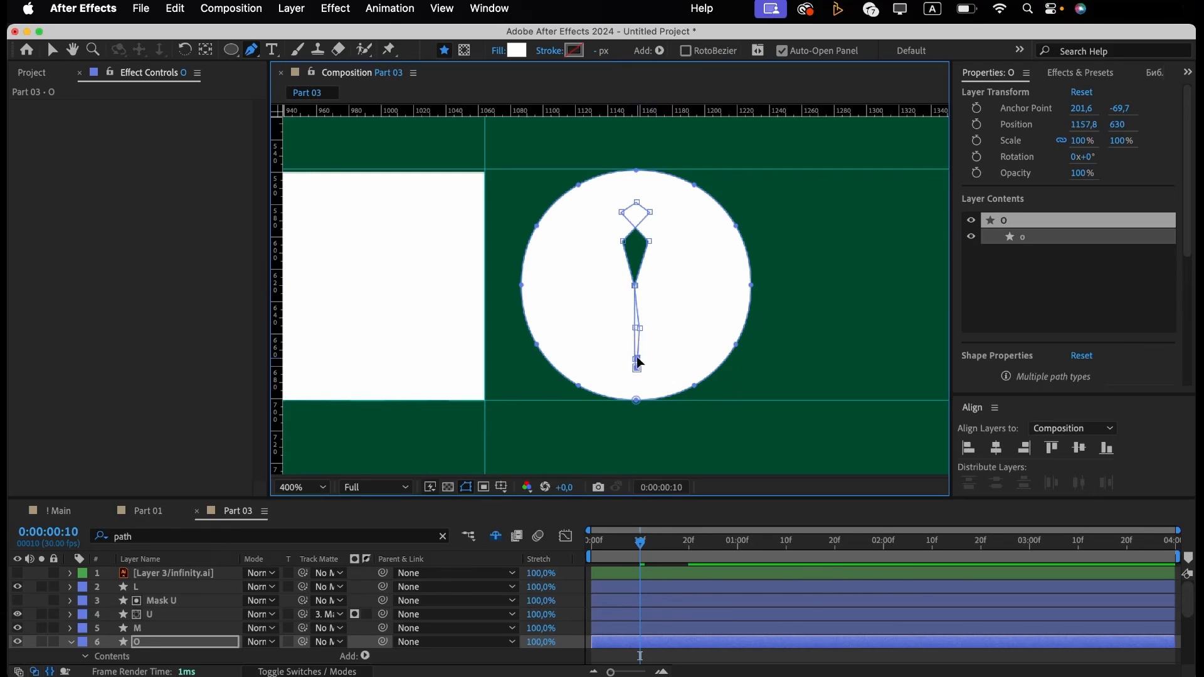
left_click(636, 328)
left_click_drag(650, 243, 631, 212)
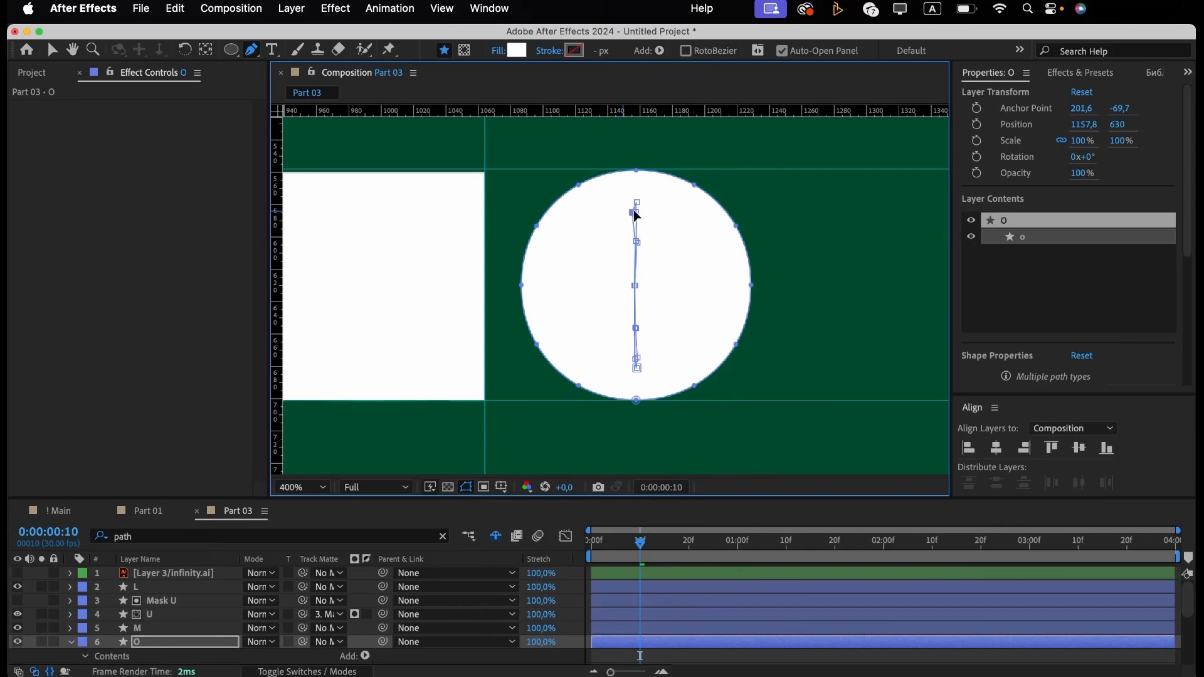
left_click(657, 641)
key("space")
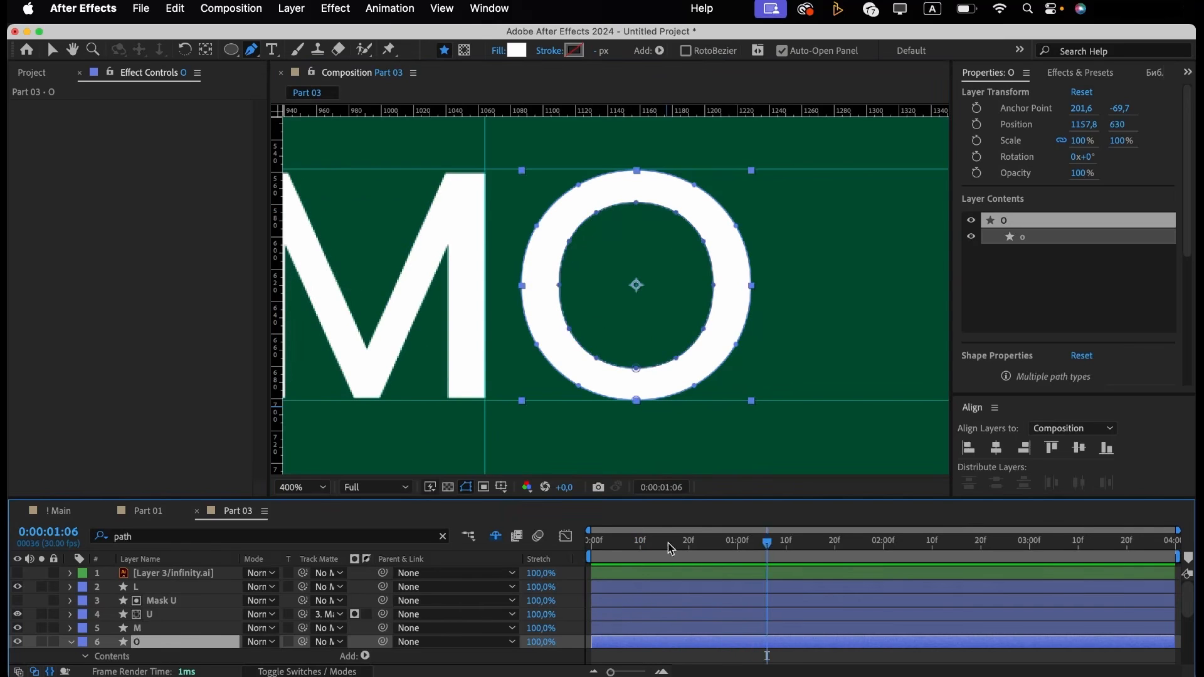
Show the O layer's Scale and set a keyframe of 0% at 0:00:00:00.
left_click_drag(667, 543, 574, 550)
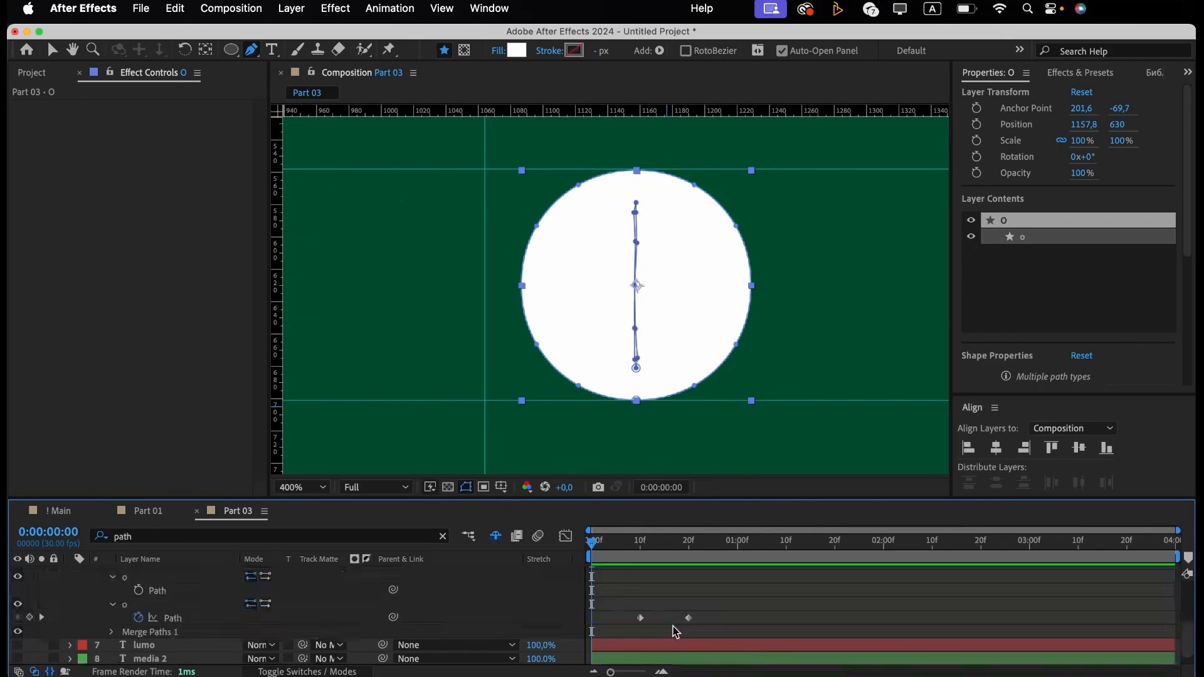
key("s")
left_click(126, 622)
left_click(111, 616)
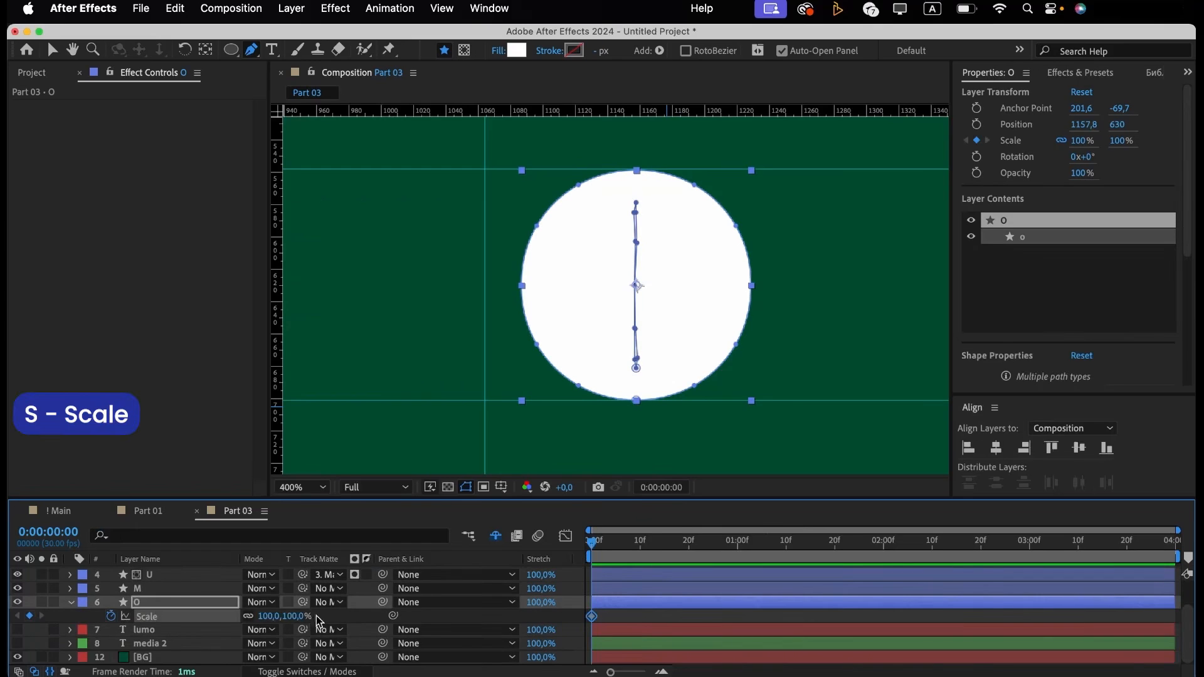
left_click(300, 616)
type("0")
key("Return")
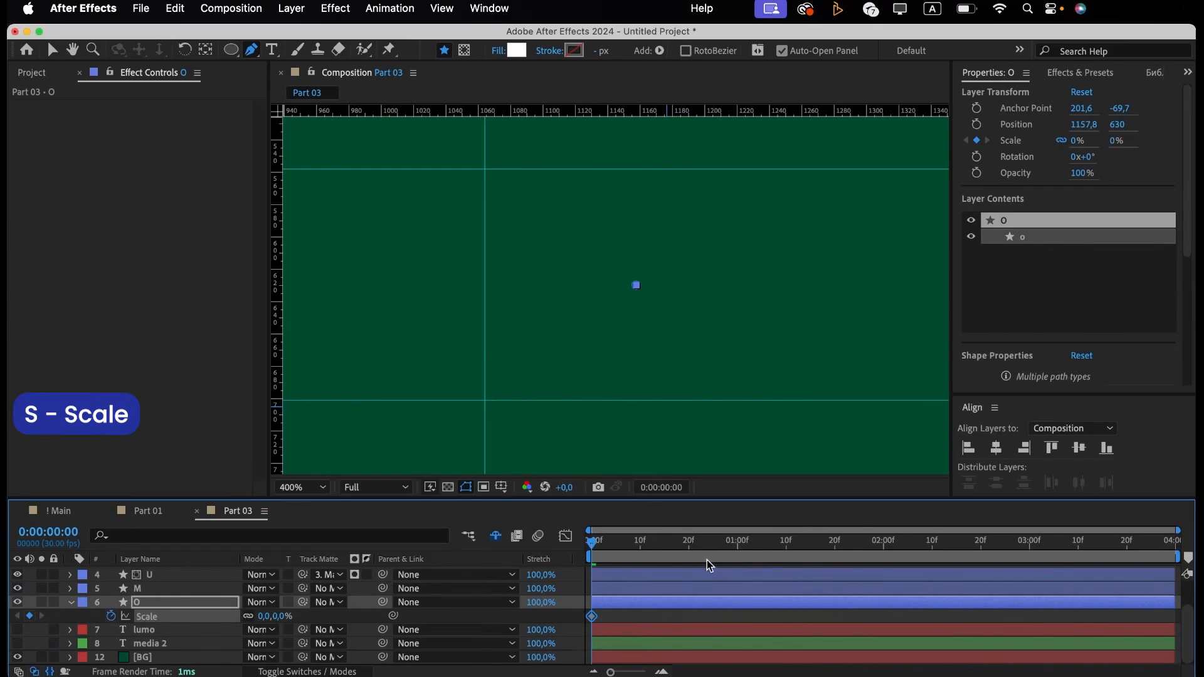
Set the O's Scale to 100% at 0:00:00:20 and preview the growth.
left_click(687, 553)
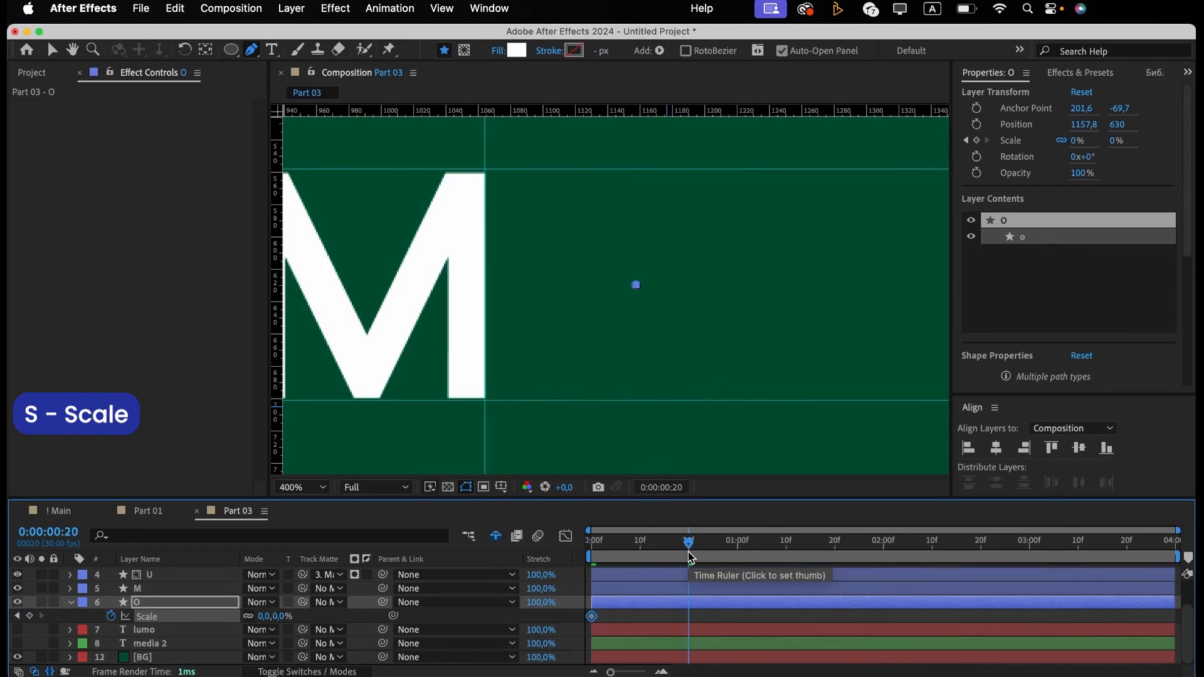
left_click(280, 616)
type("100")
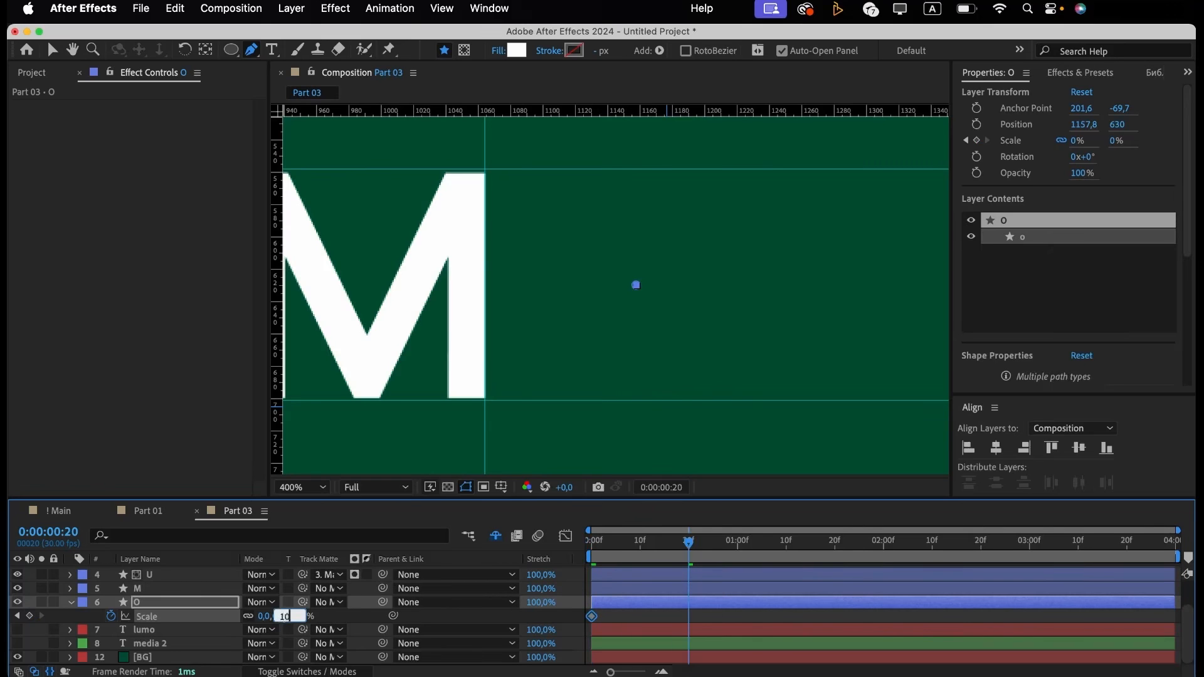
key("Return")
key("space")
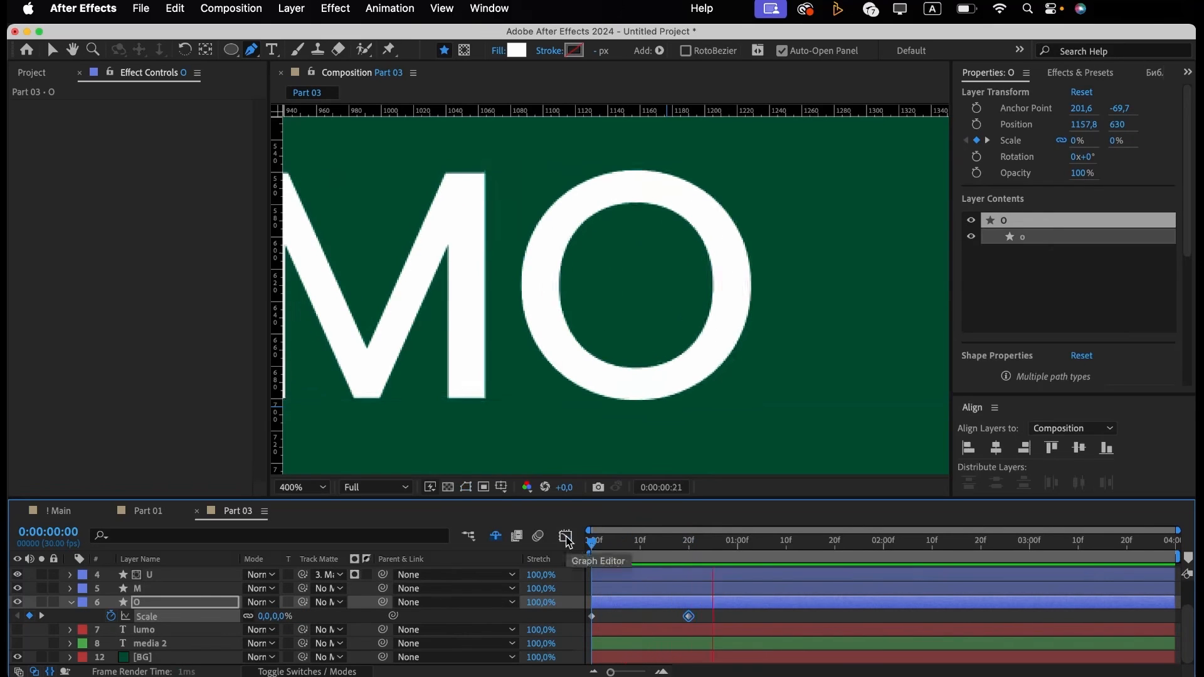
key("space")
Reveal all keyframes of the O layer and apply Easy Ease to its Path and Scale keyframes.
key("u")
left_click_drag(600, 541, 586, 540)
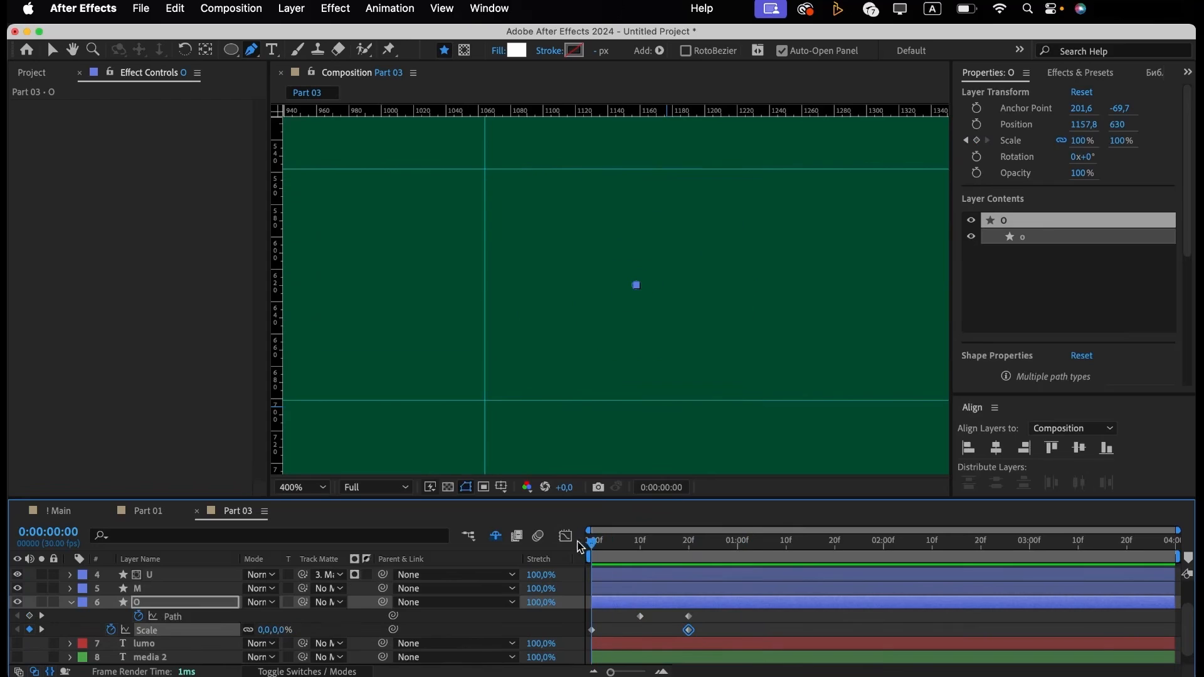
key("shift+p")
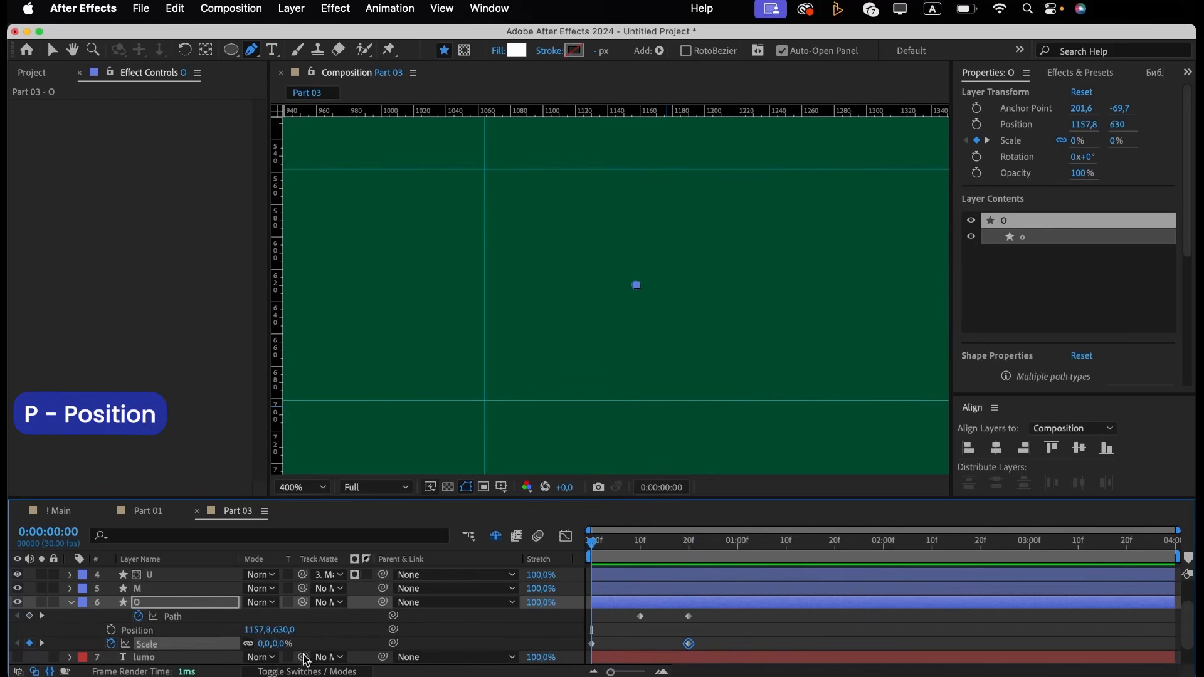
key("shift+p")
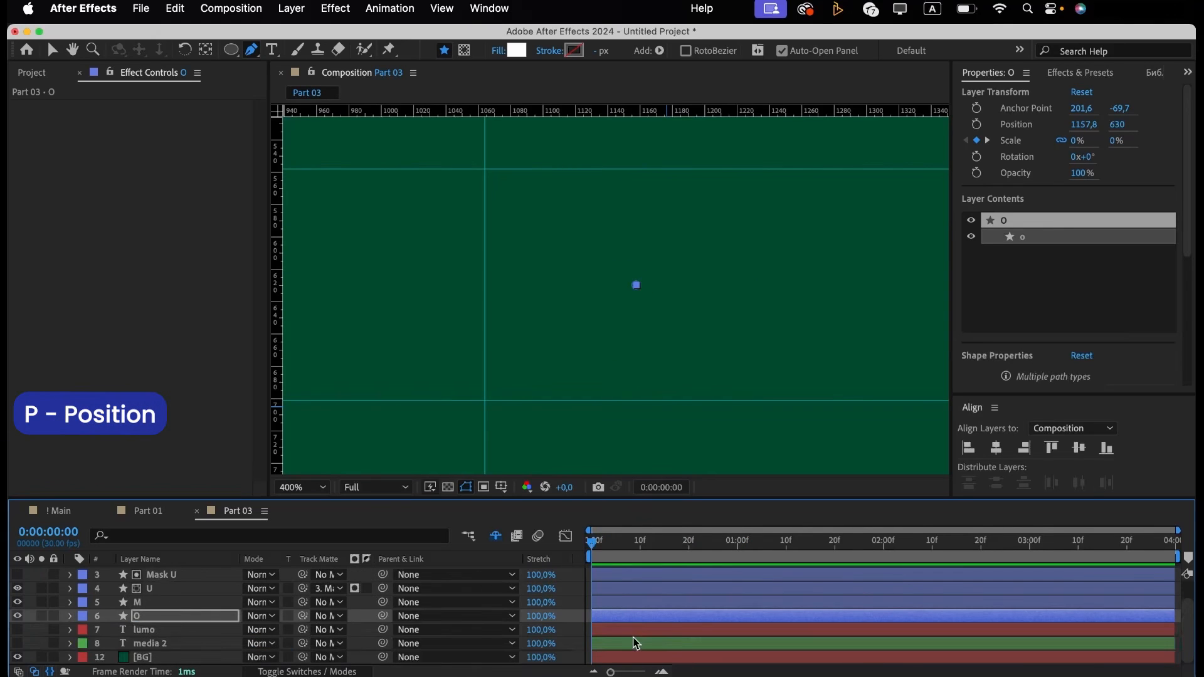
left_click_drag(705, 644, 554, 628)
key("F9")
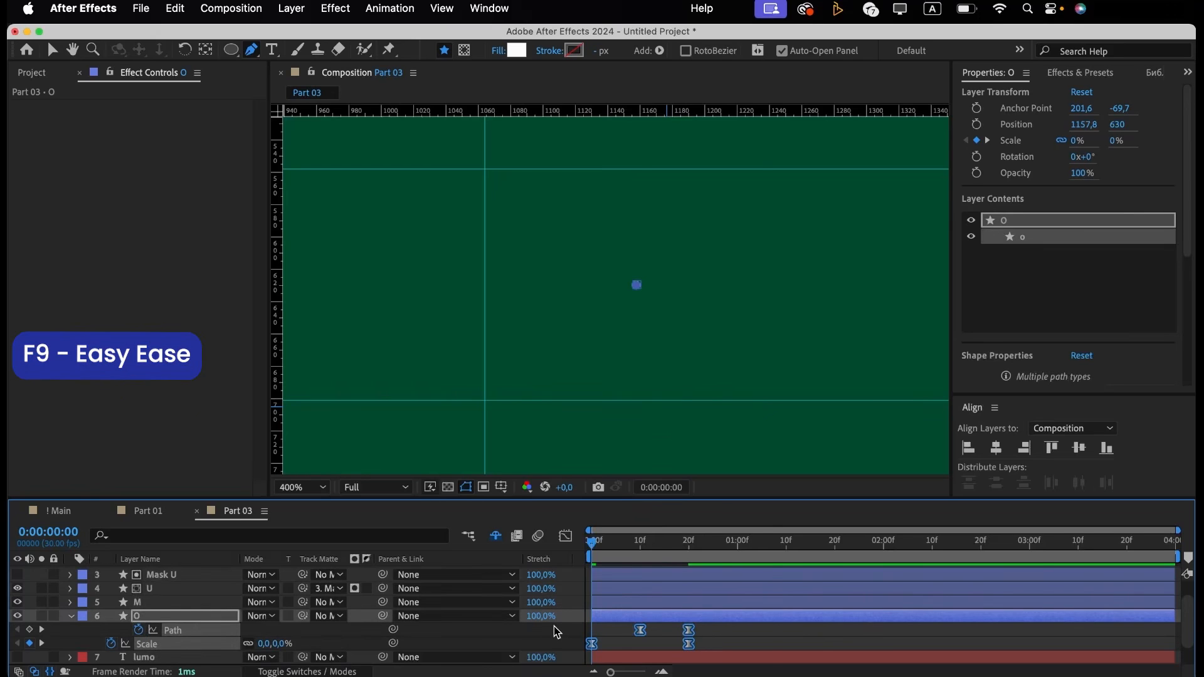
Reshape the speed graph of the O's Scale so the growth peaks just after the start and slows gradually, and preview it.
left_click(771, 541)
left_click(495, 534)
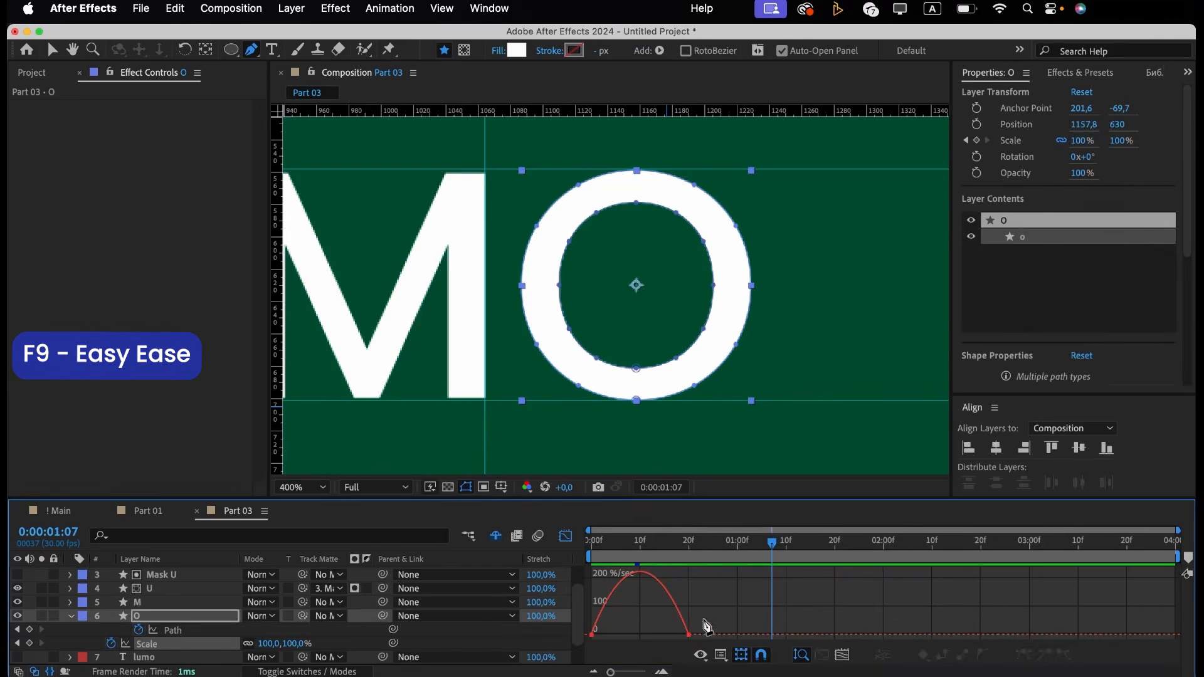
left_click_drag(672, 638, 644, 642)
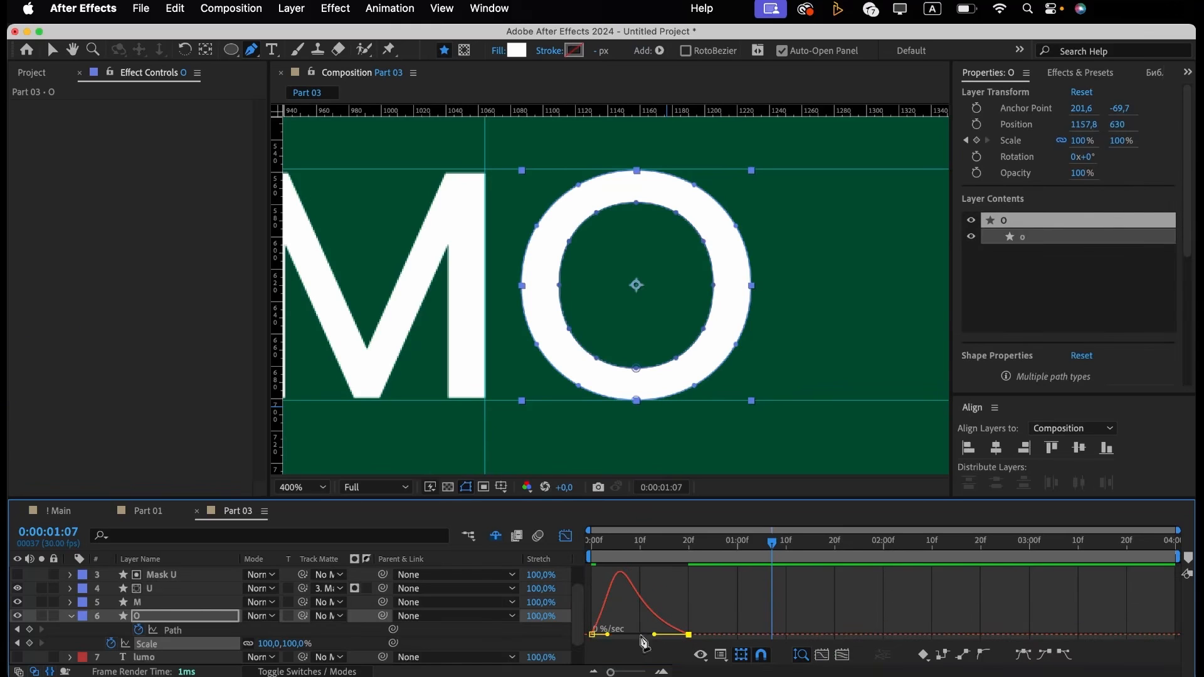
key("space")
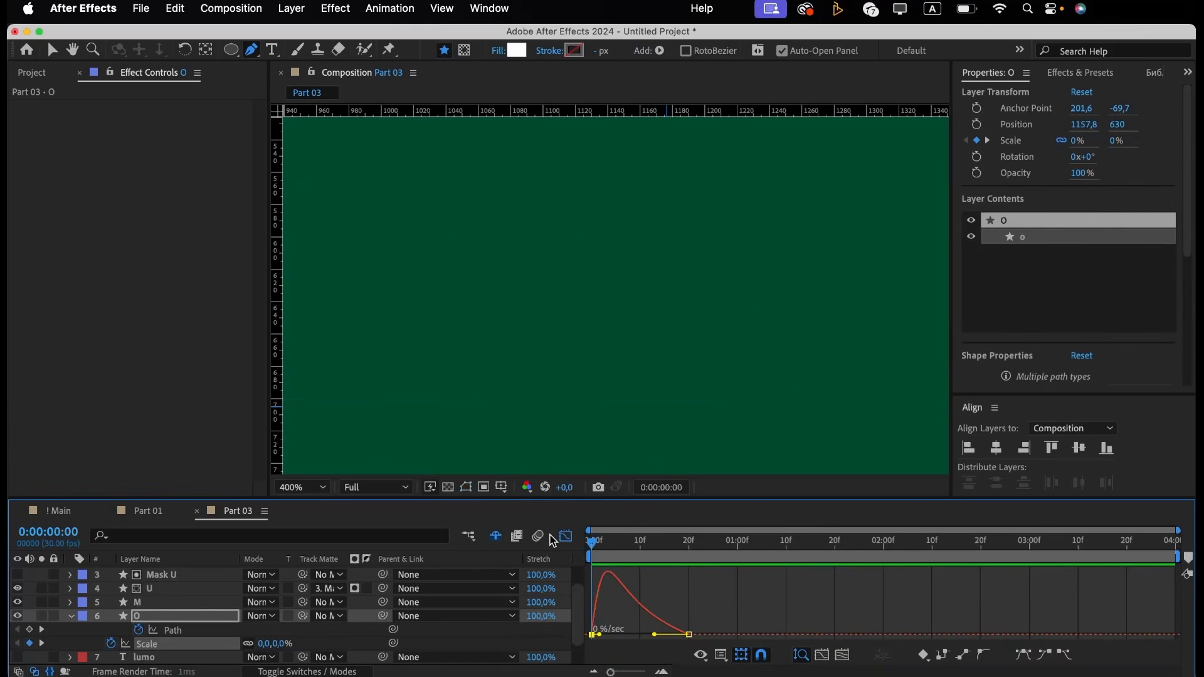
left_click(566, 536)
Reshape the speed graph of the O's Path keyframes to a sharp early peak with a long slowdown, and preview the morph.
left_click(713, 622)
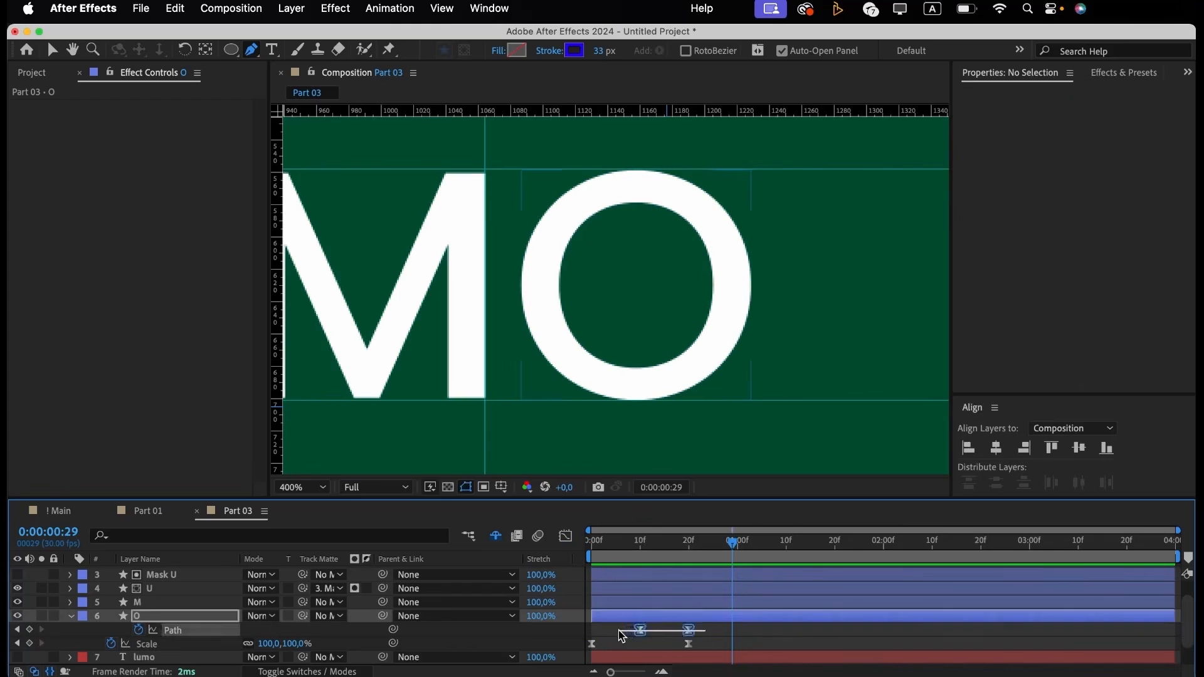
left_click(641, 630)
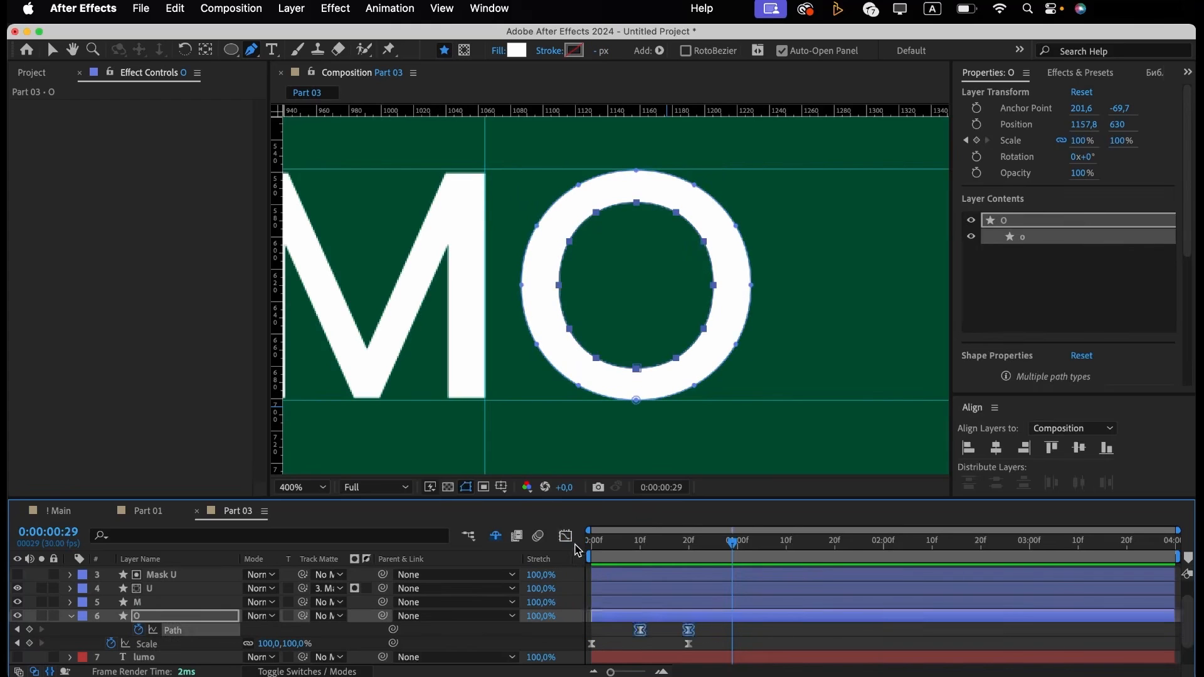
key("shift+F3")
key("v")
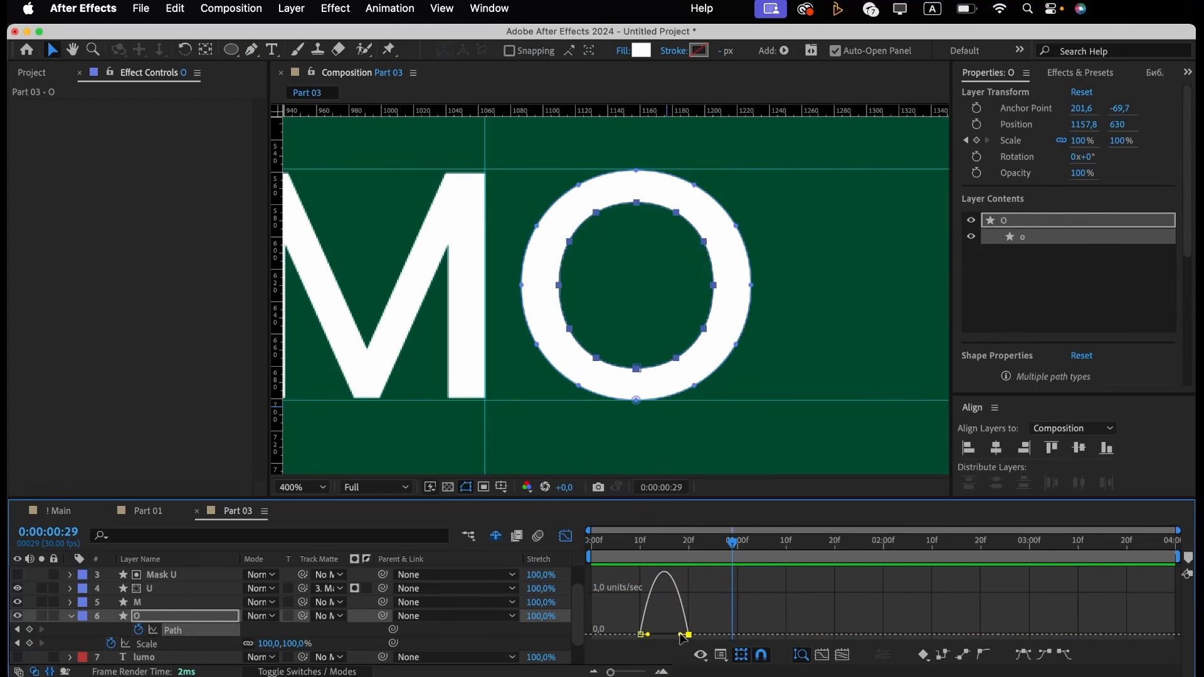
left_click_drag(697, 646, 633, 626)
left_click_drag(657, 635, 650, 636)
left_click_drag(594, 543, 762, 543)
left_click(689, 635)
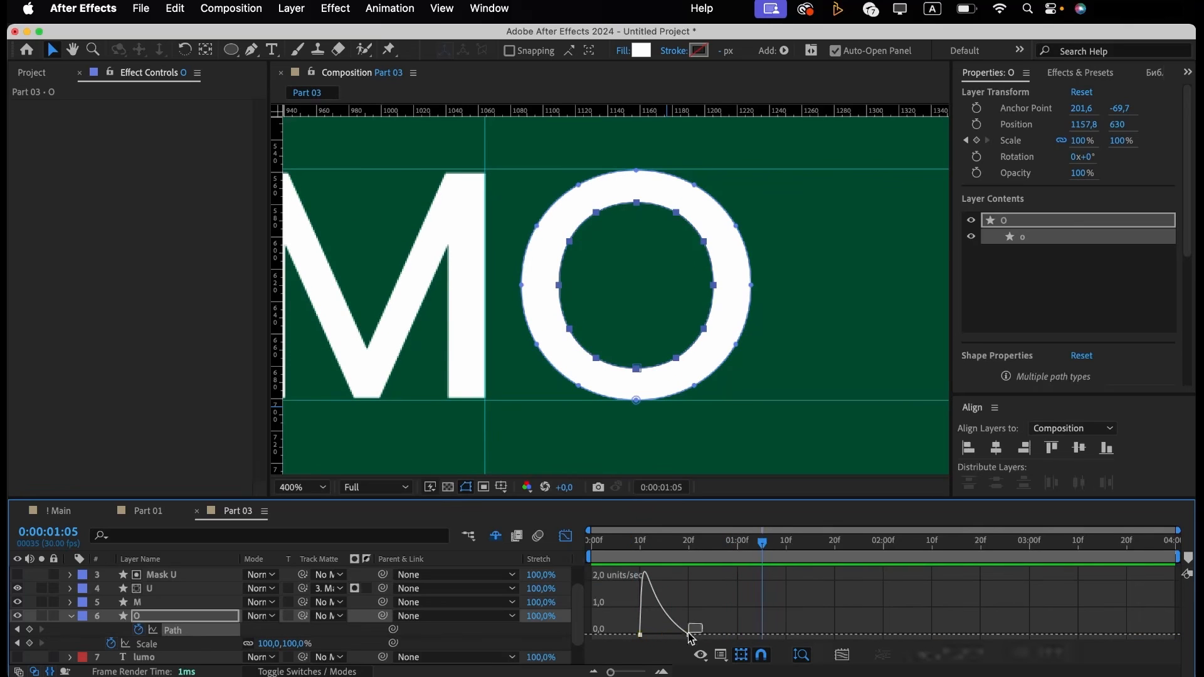
left_click_drag(671, 638, 673, 639)
left_click(644, 549)
key("space")
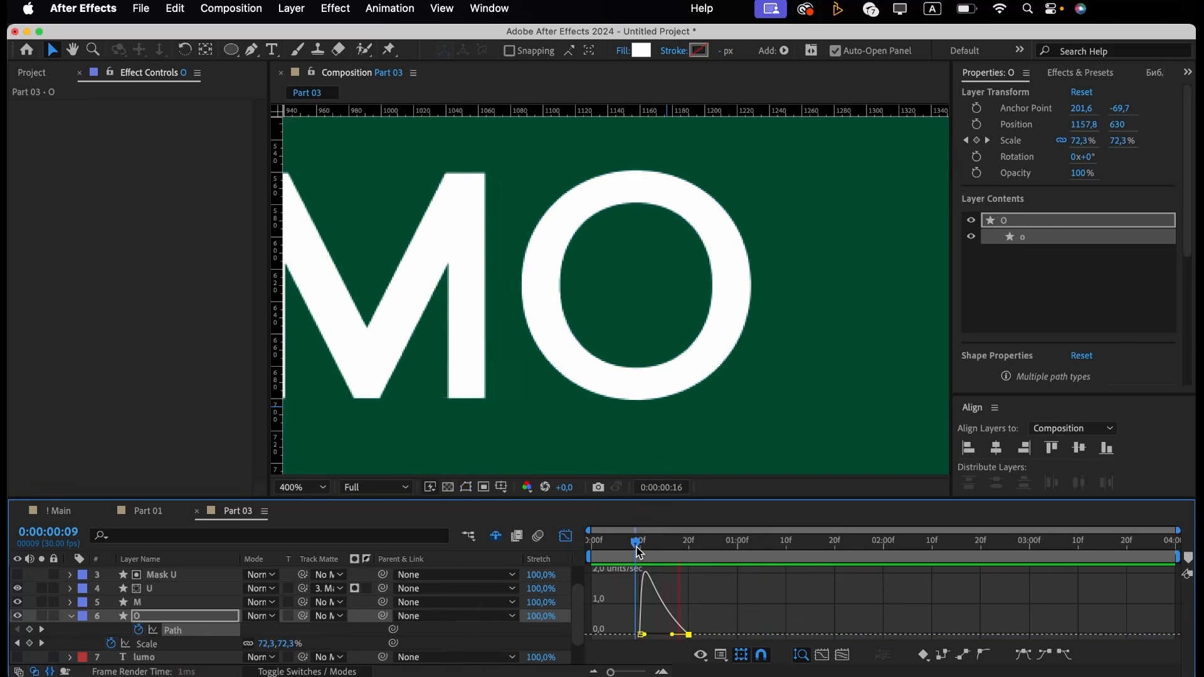
key("space")
left_click(560, 538)
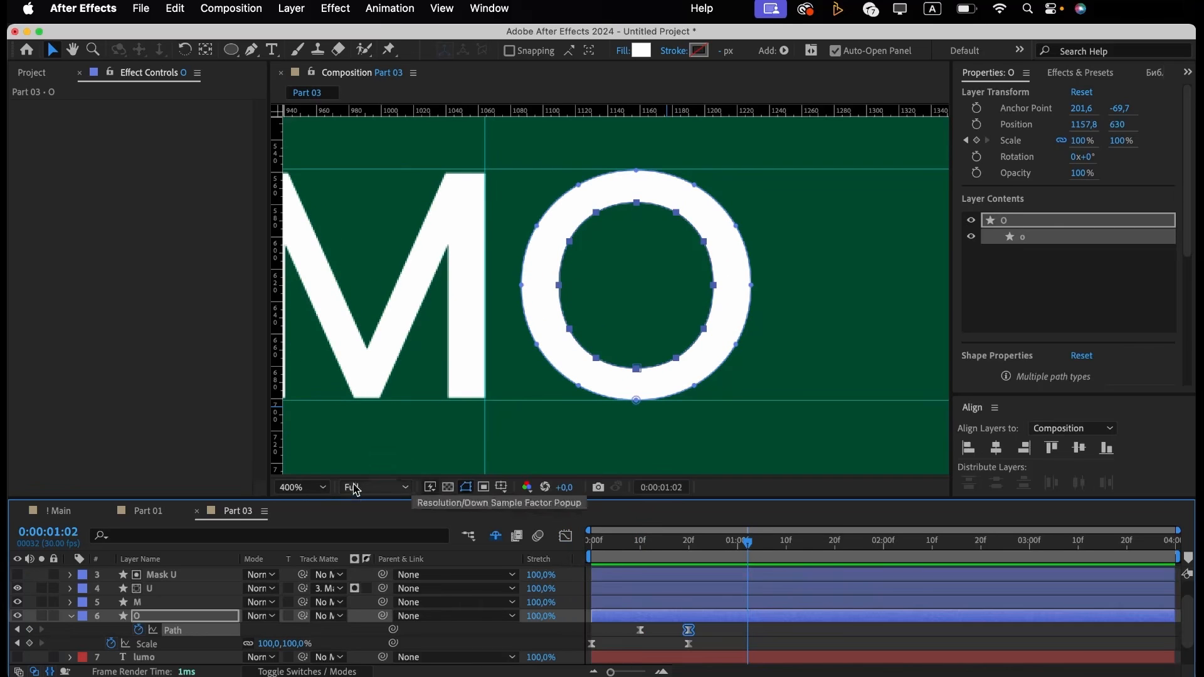
Fit the whole composition in the viewer and preview the LUMO wordmark animation from the start.
left_click(307, 487)
left_click(342, 213)
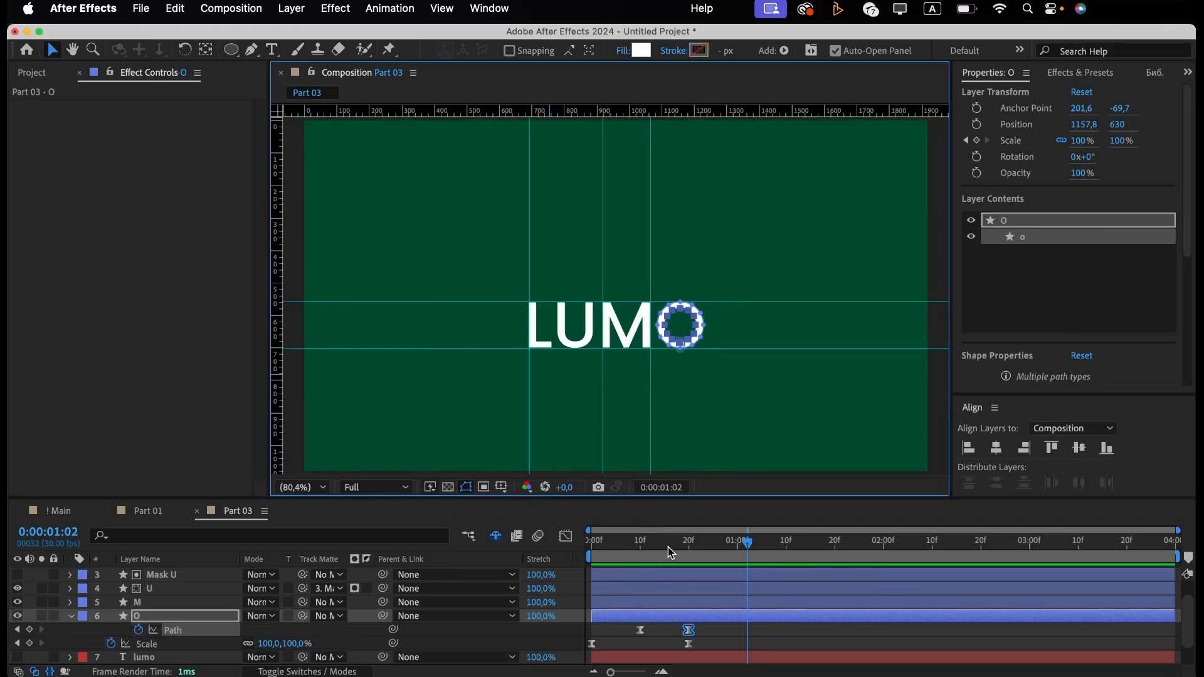
key("Home")
key("space")
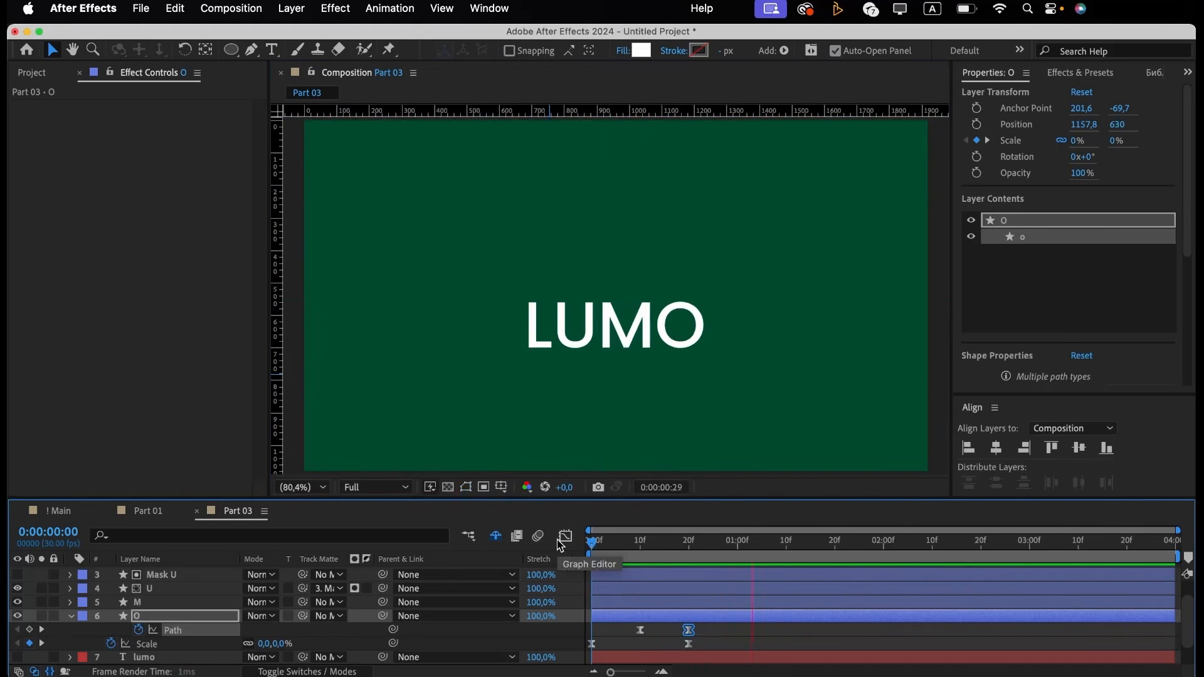
key("space")
Collapse the O layer's properties and parent the U layer to Mask U.
key("j")
key("u")
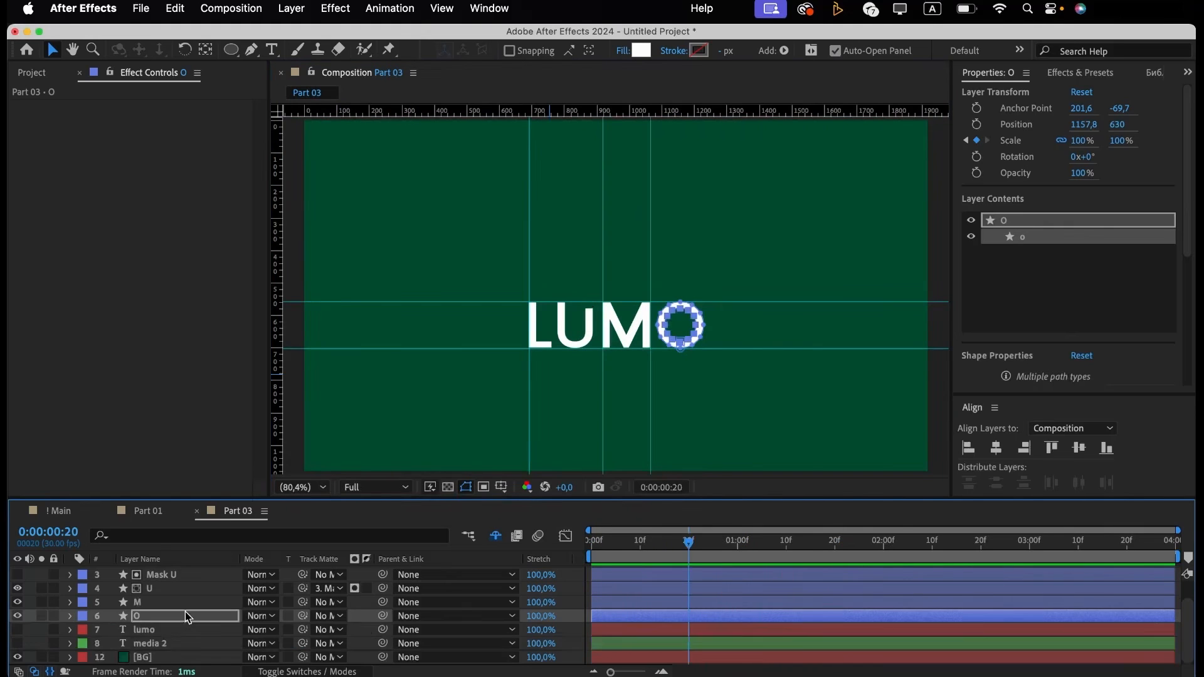
scroll(188, 609, "up", 2)
left_click(180, 602)
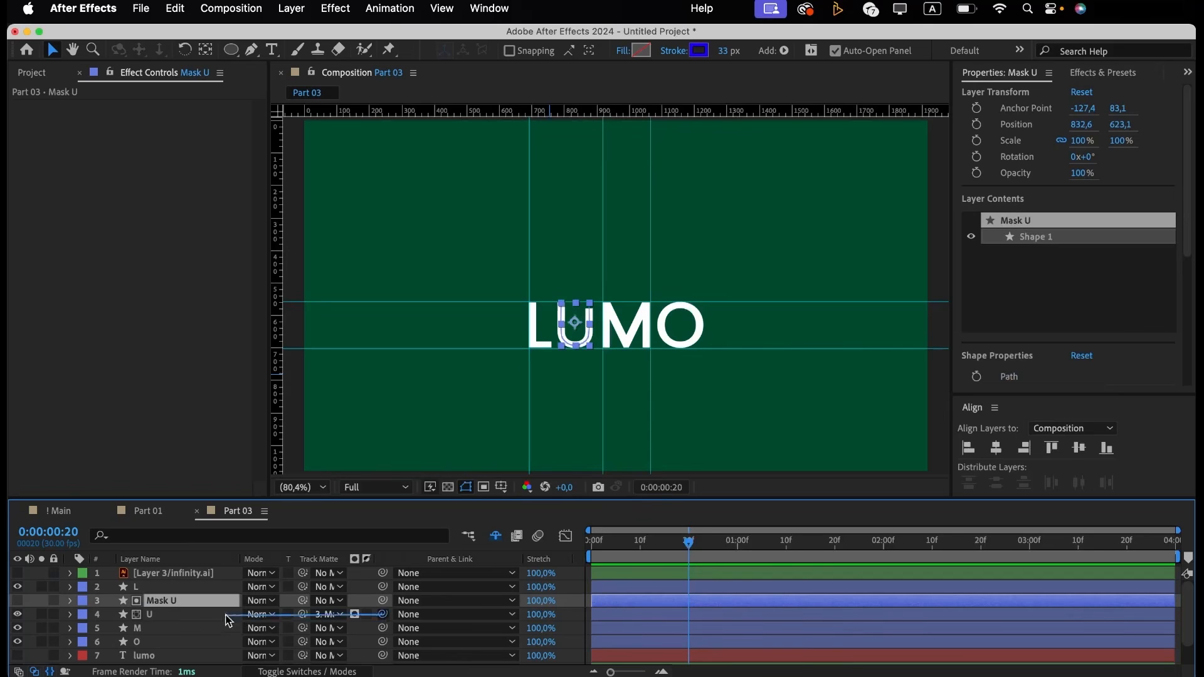
left_click_drag(382, 615, 163, 600)
Select the L, Mask U, M and O layers and set Position keyframes for all four at 0:00:00:20.
left_click(168, 586)
left_click(164, 601, "shift")
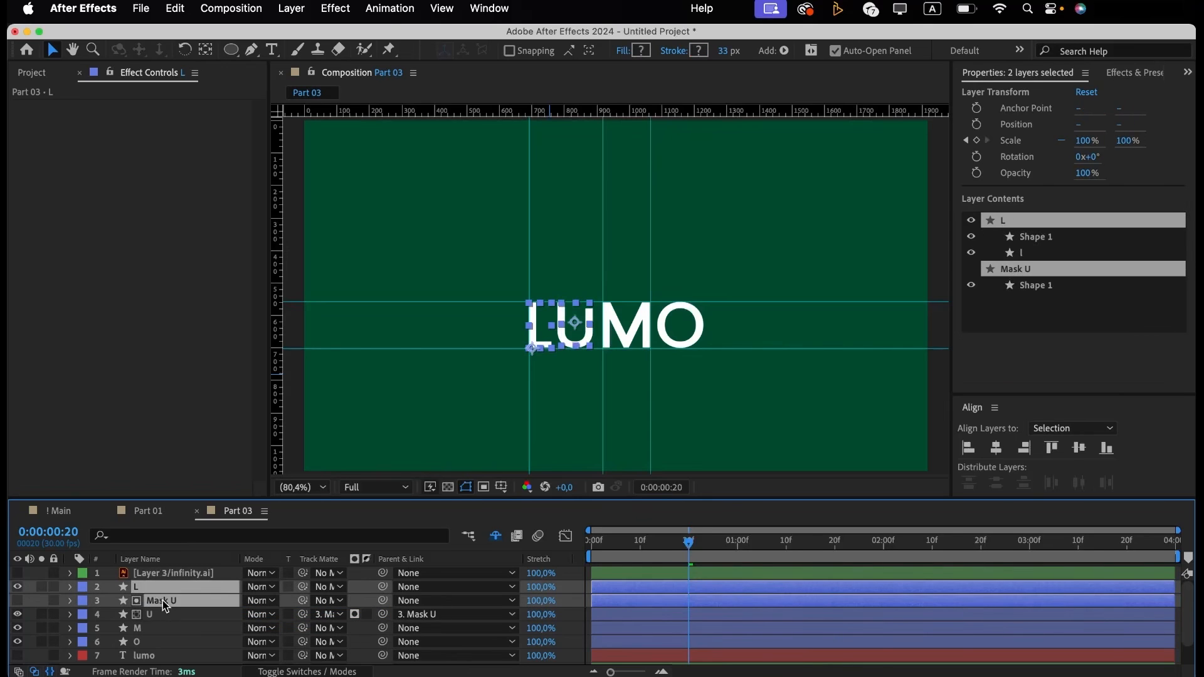
left_click(159, 627, "shift")
left_click(151, 642, "shift")
key("p")
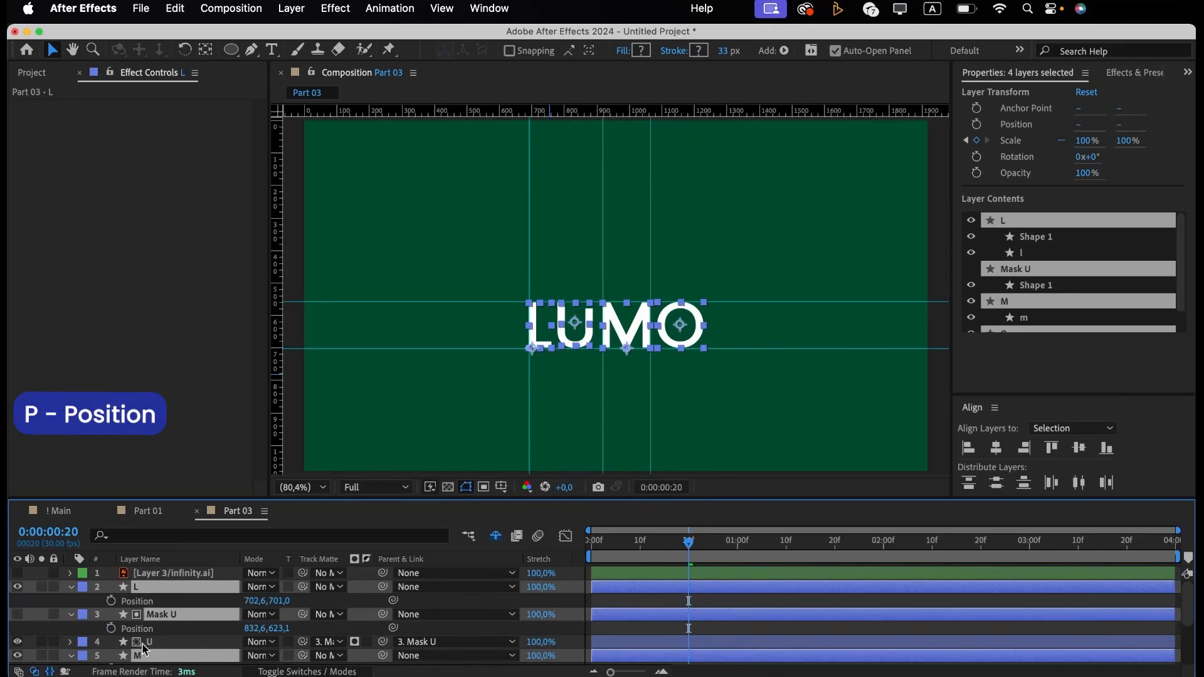
left_click(111, 601)
Lower the four selected layers by 60 px at 0:00:00:00 to create their starting Position keyframes.
mouse_move(657, 558)
left_mouse_down()
mouse_move(592, 559)
mouse_move(640, 549)
left_mouse_up()
key("shift+Down")
key("shift+Down")
key("shift+Down")
key("shift+Down")
key("shift+Down")
key("shift+Down")
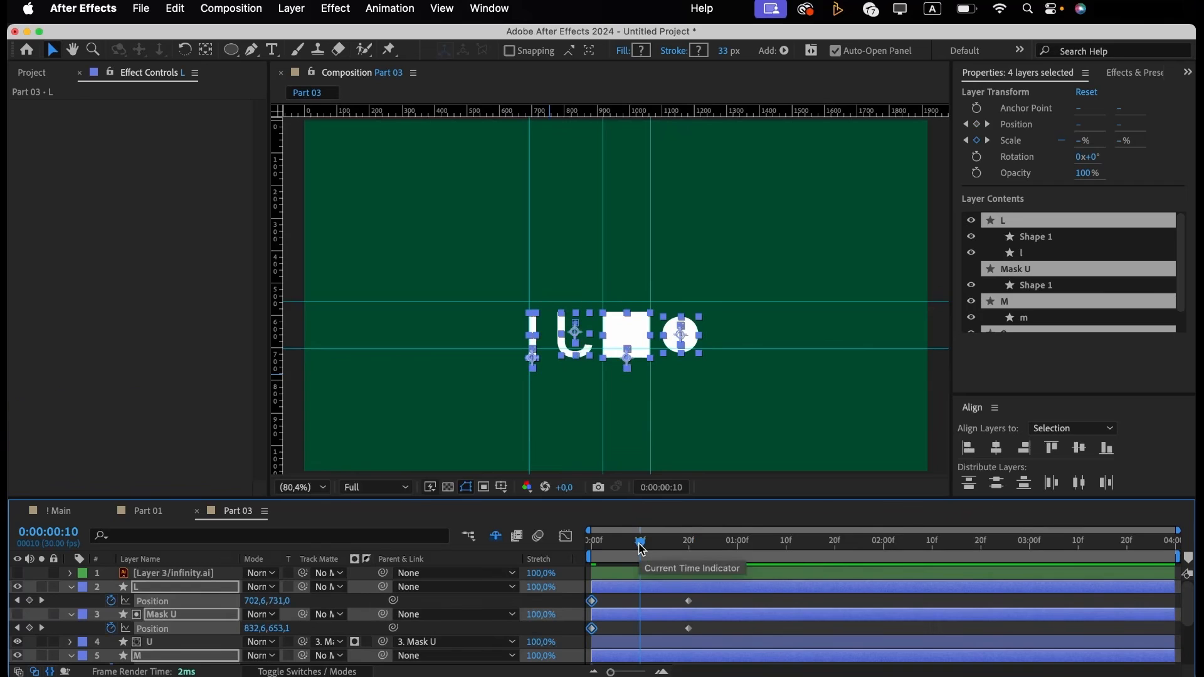
Raise the four layers above their final position at 0:00:00:10 as an overshoot keyframe, and preview the bounce.
key("shift+Up")
key("shift+Up")
key("shift+Up")
key("shift+Up")
key("space")
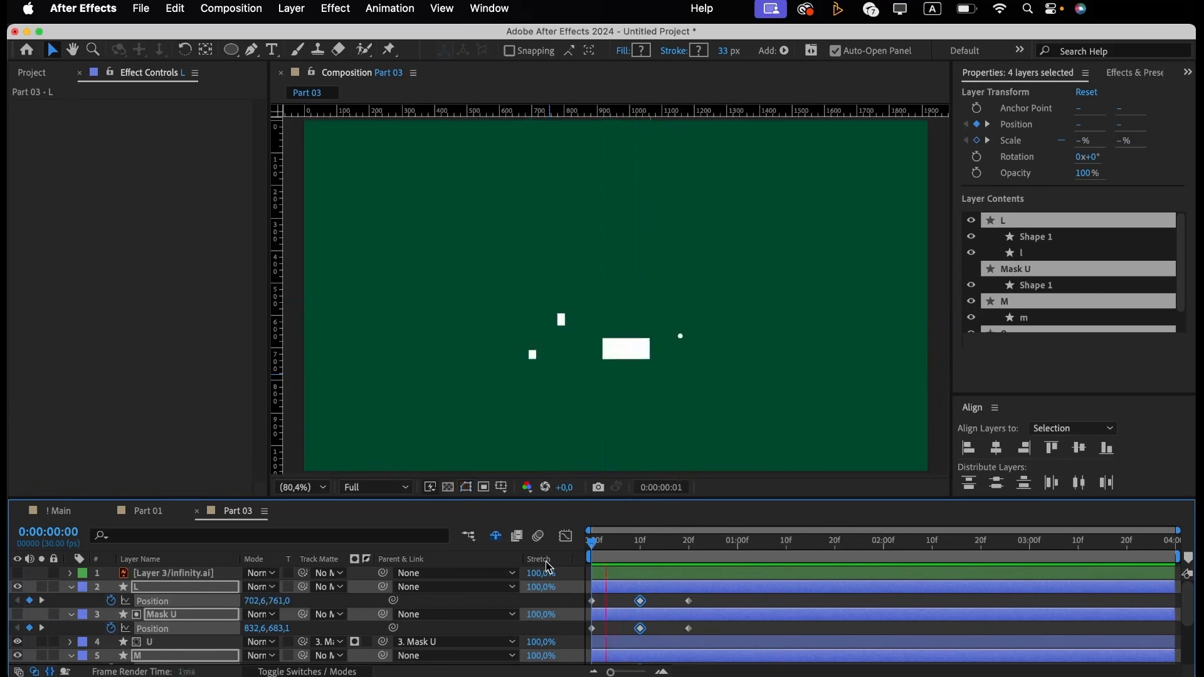
key("space")
Apply Easy Ease to all Position keyframes of the L, Mask U, M and O layers and show their speed graph.
left_click_drag(573, 595, 718, 640)
key("F9")
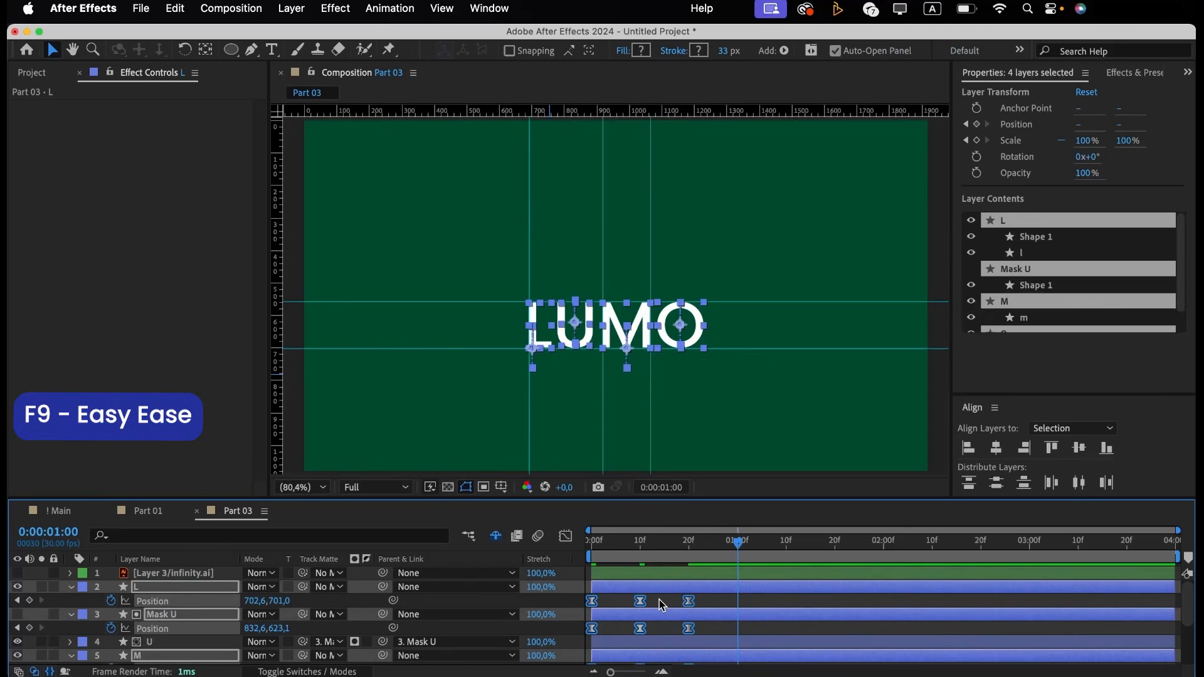
left_click(565, 537)
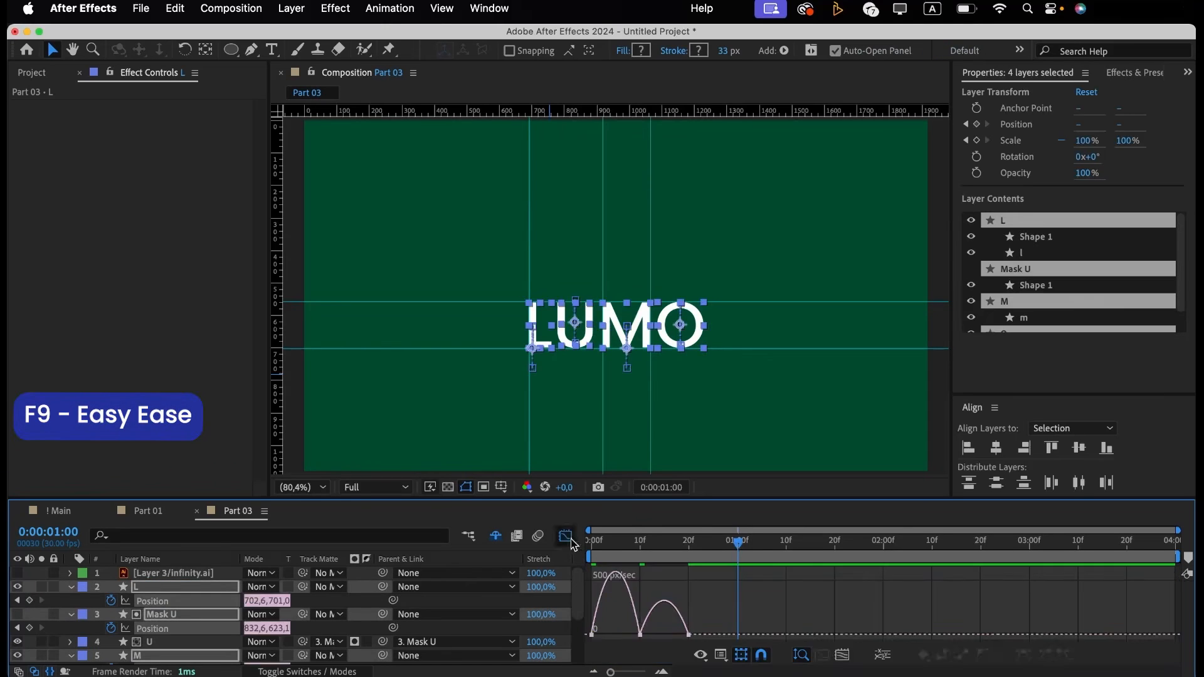
Reshape the Position speed curves to peak just after the start, slow around 0:00:00:10 and peak again just before 0:00:00:20; preview them.
left_click(641, 634)
left_click_drag(625, 674, 633, 673)
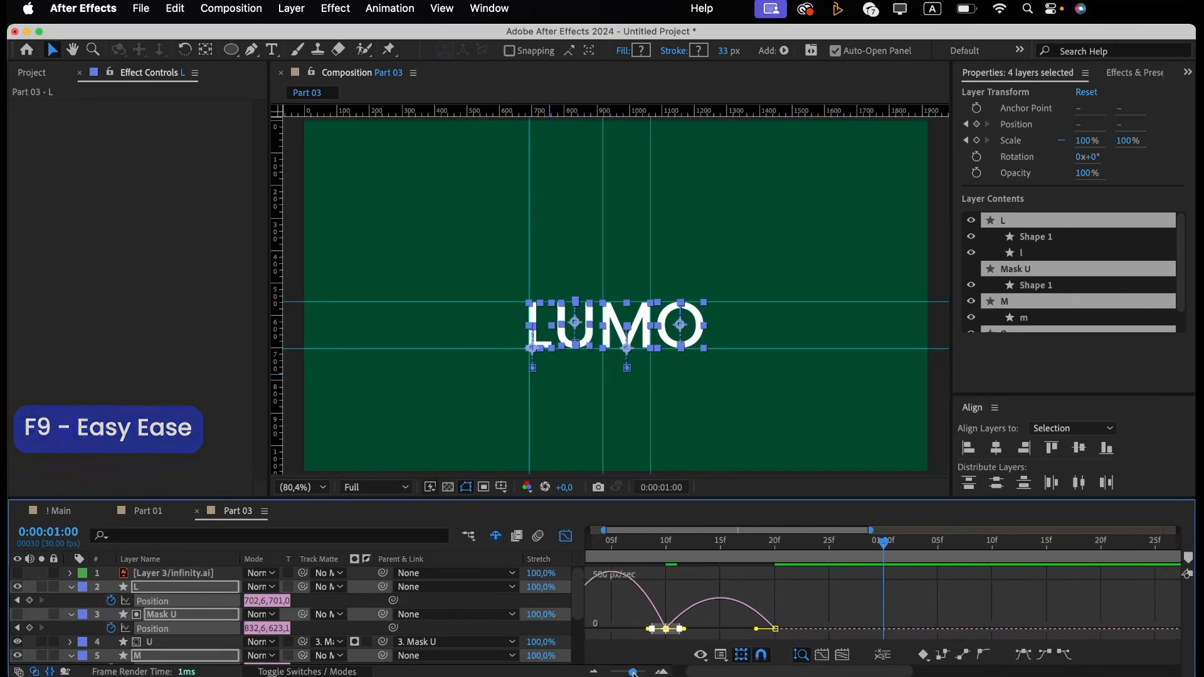
left_click(799, 658)
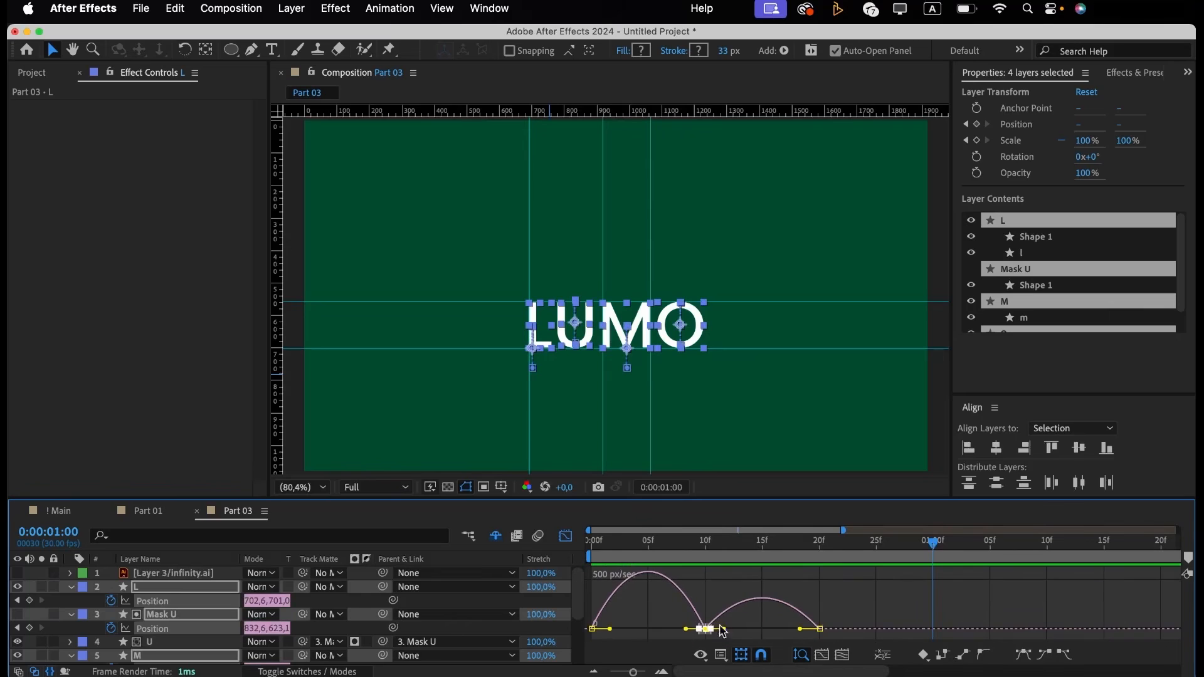
left_click_drag(724, 629, 651, 629)
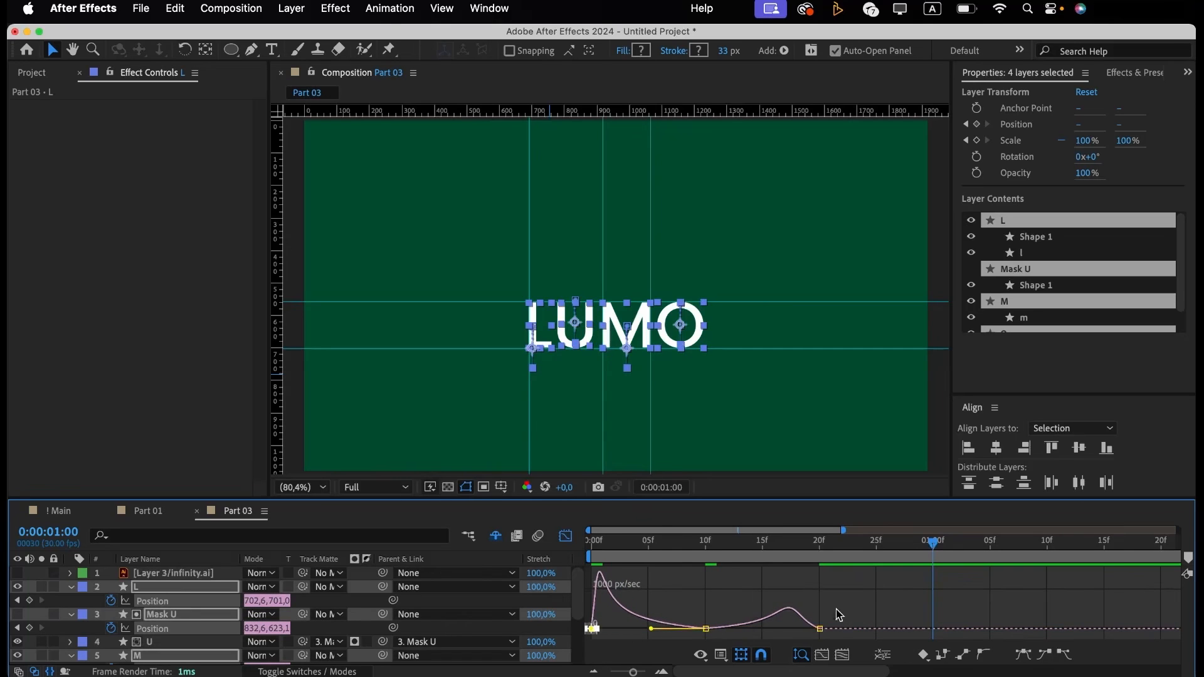
mouse_move(830, 617)
left_mouse_down()
mouse_move(808, 644)
mouse_move(815, 626)
left_mouse_up()
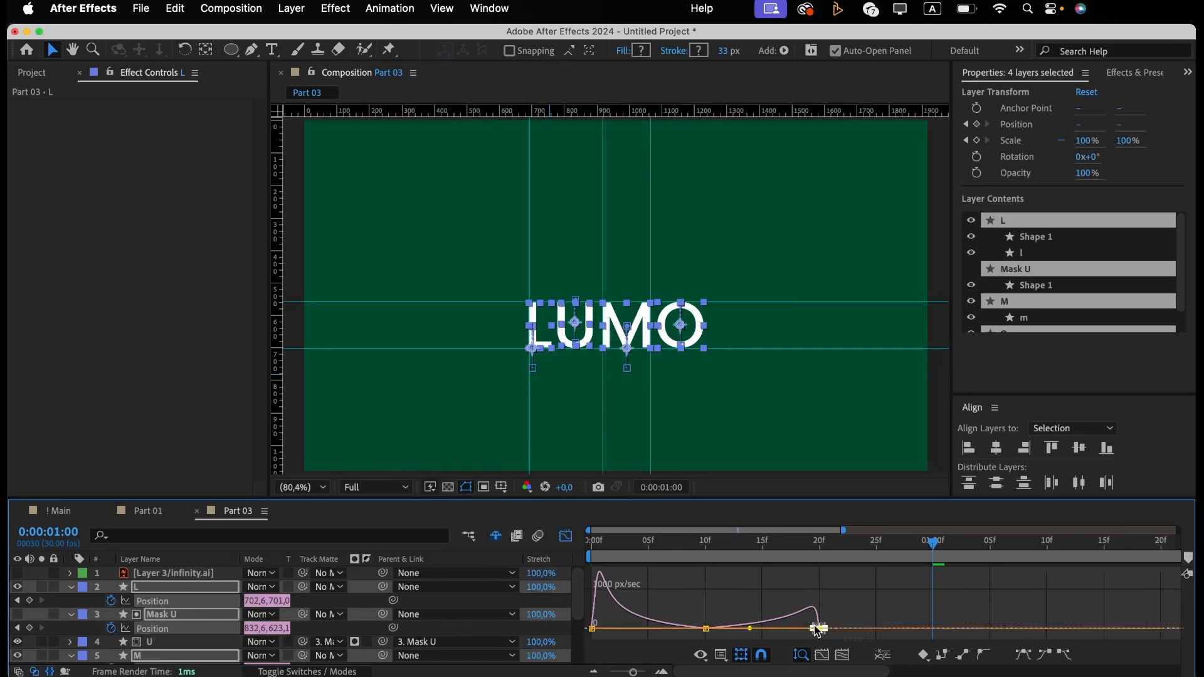
key("space")
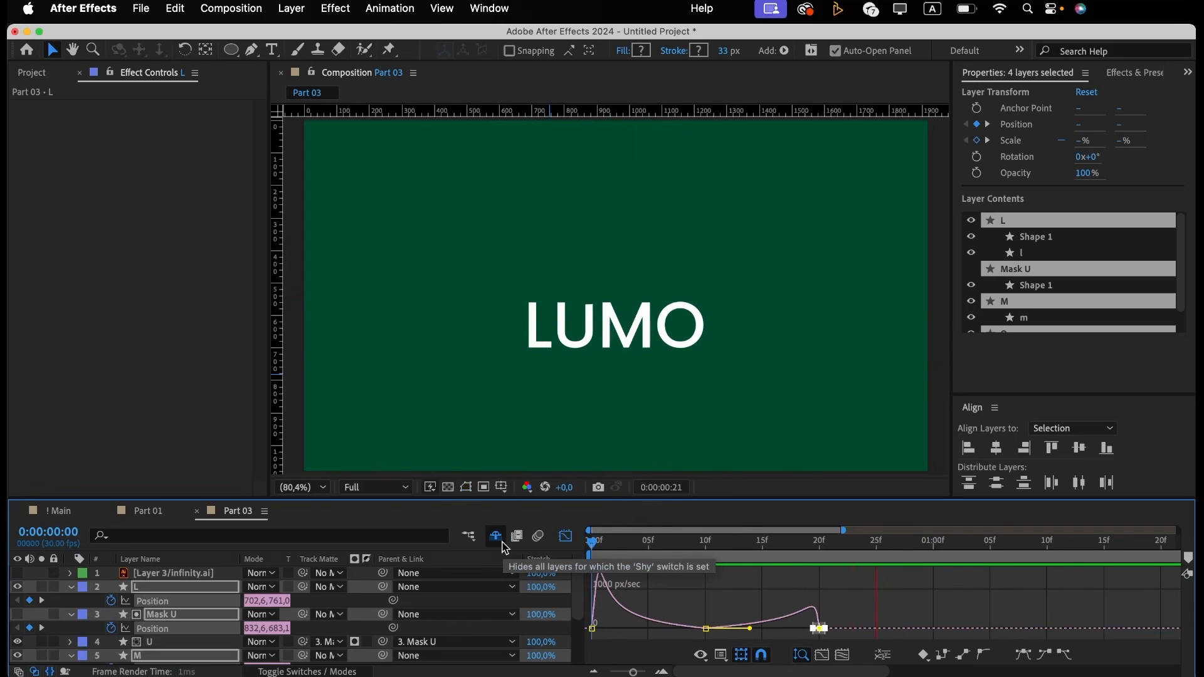
left_click(566, 536)
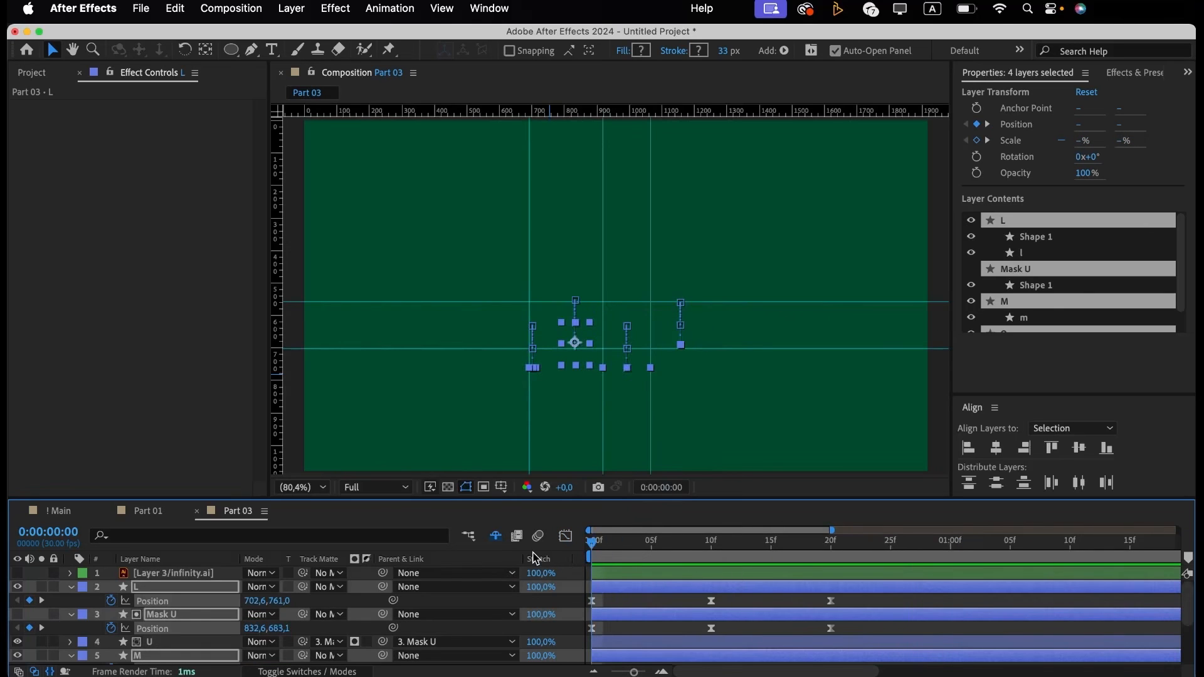
Shift the Mask U and U layers together so they start at 0:00:00:02.
key("Page_Down")
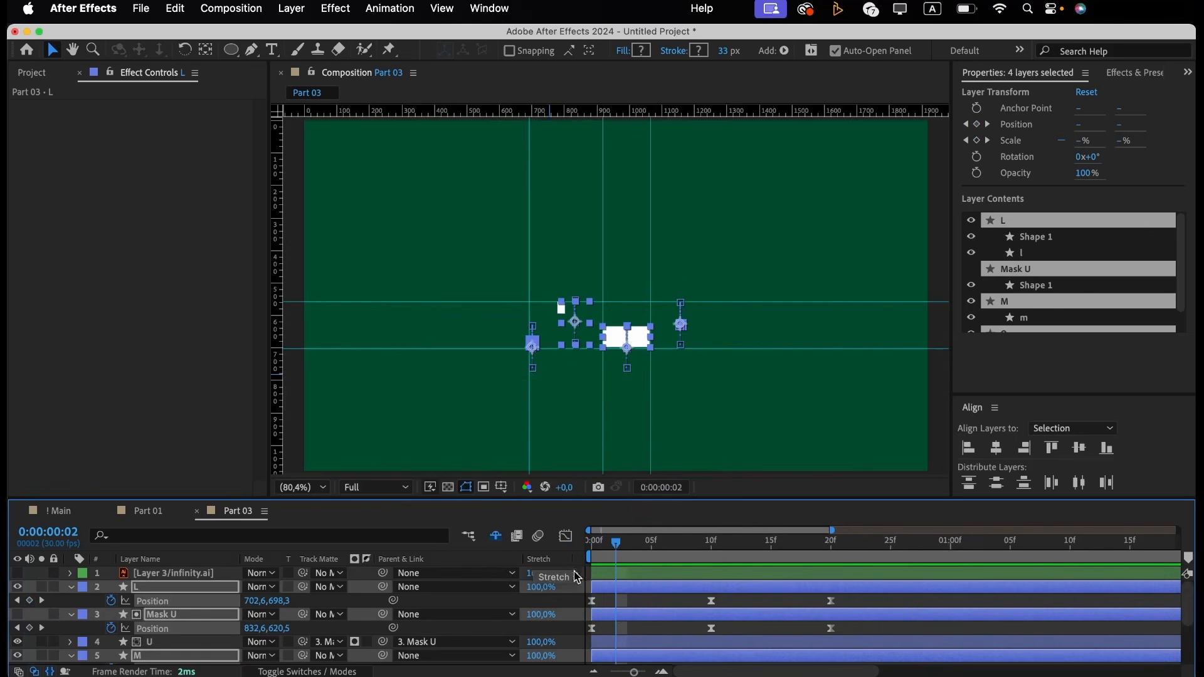
left_click(622, 618)
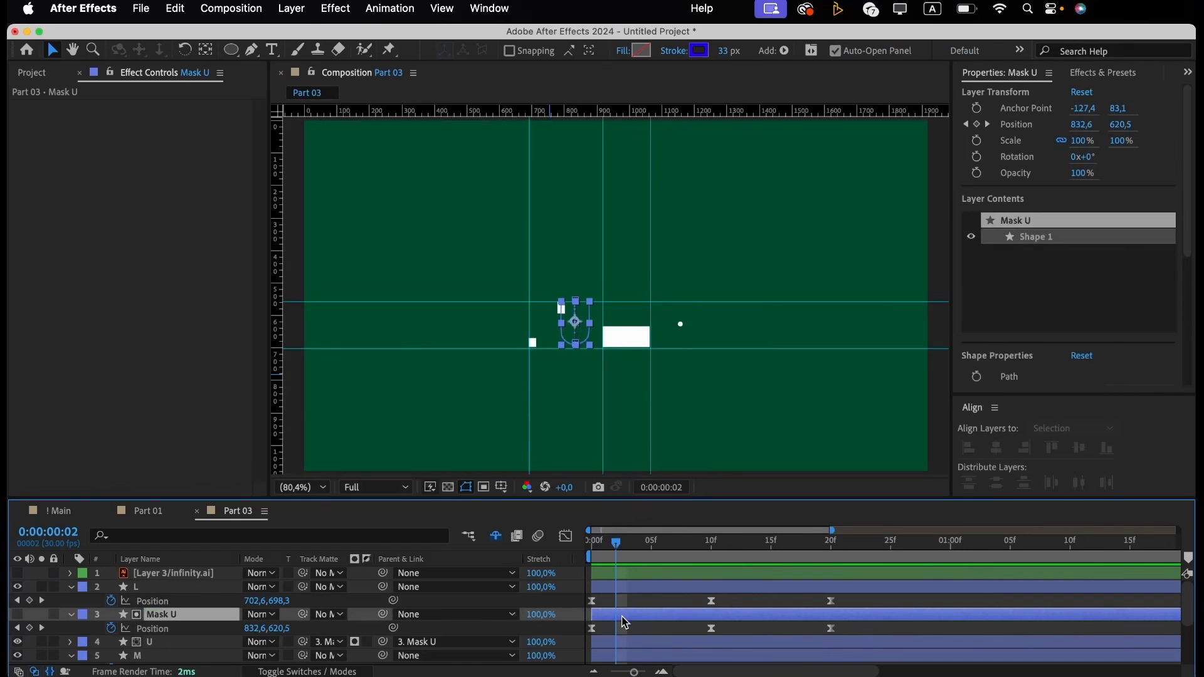
left_click(624, 640, "shift")
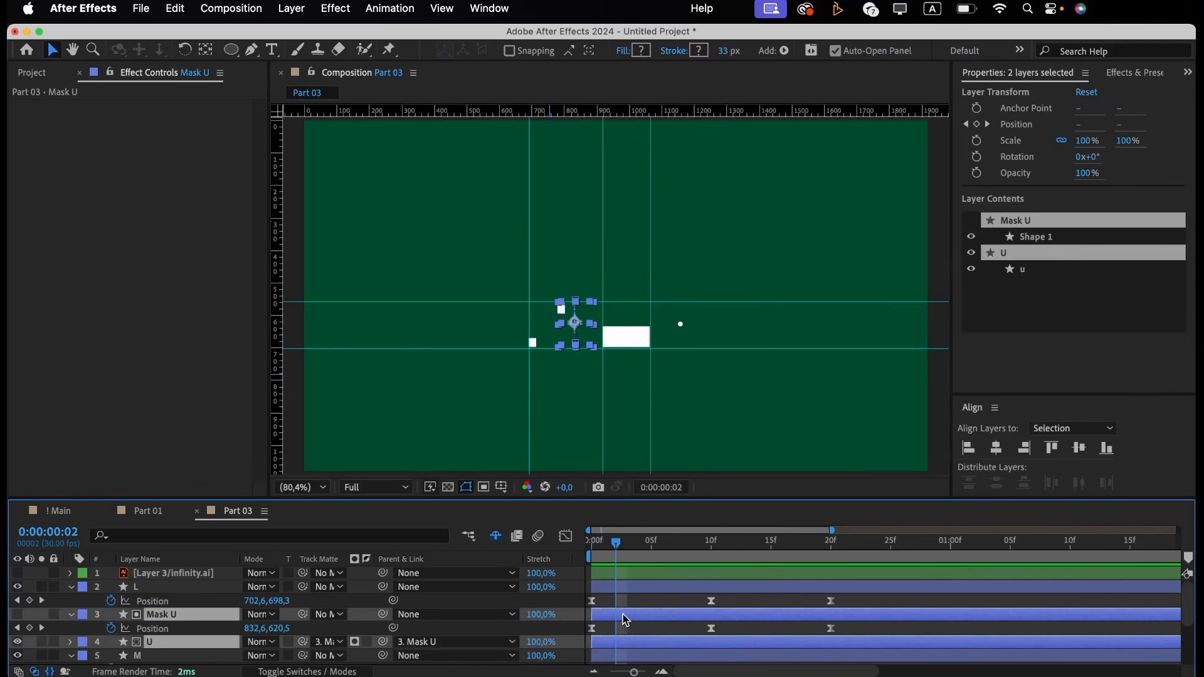
left_click_drag(637, 614, 646, 615)
Shift the M layer so it starts at 0:00:00:04.
scroll(646, 615, "down", 1)
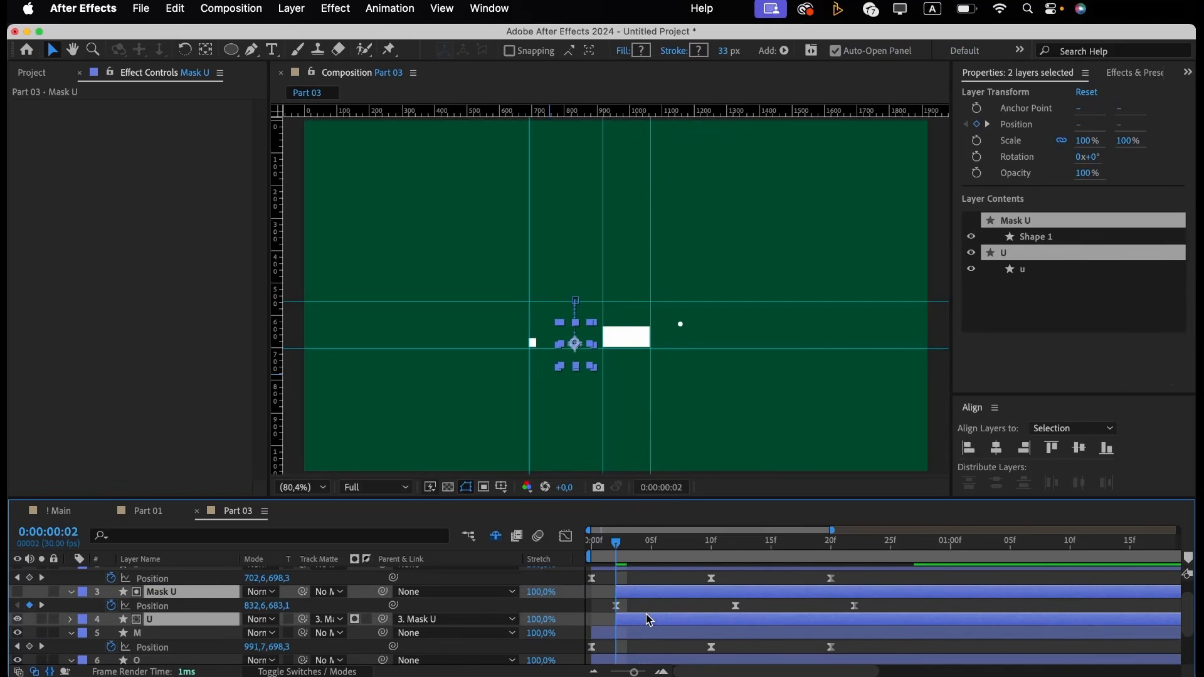
key("Page_Down")
key("Page_Down")
left_click_drag(639, 641, 686, 637)
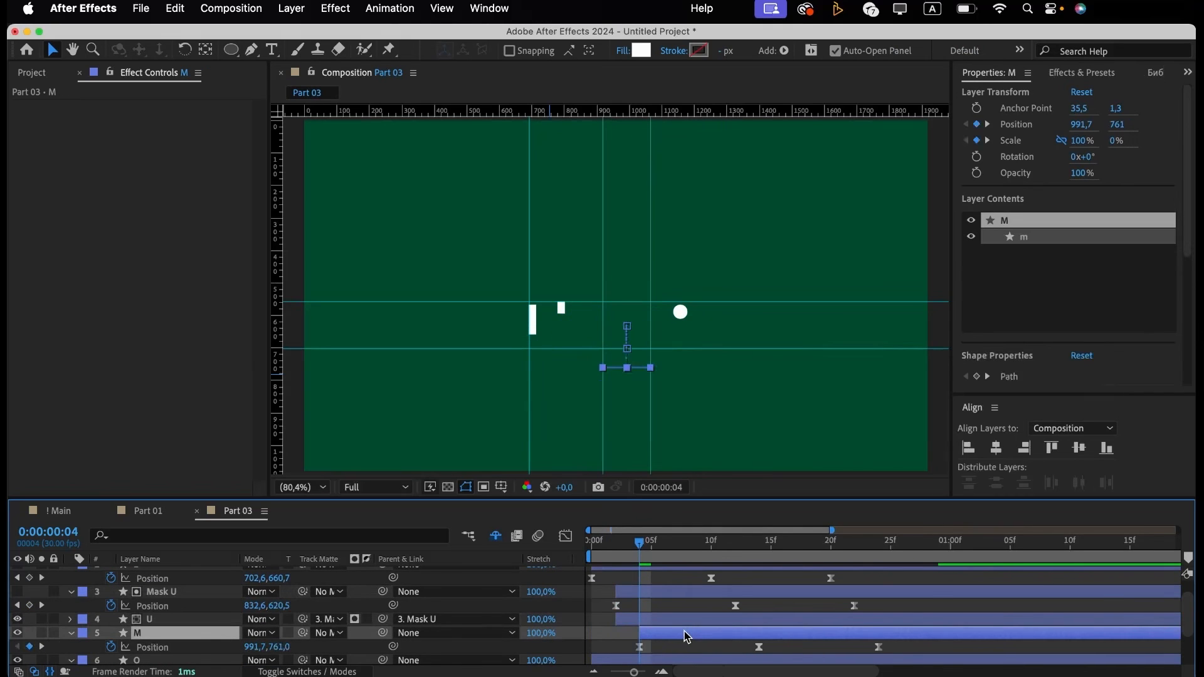
Shift the O layer so it starts at 0:00:00:06 and preview the staggered letters from the beginning.
key("Page_Down")
key("Page_Down")
scroll(661, 646, "down", 3)
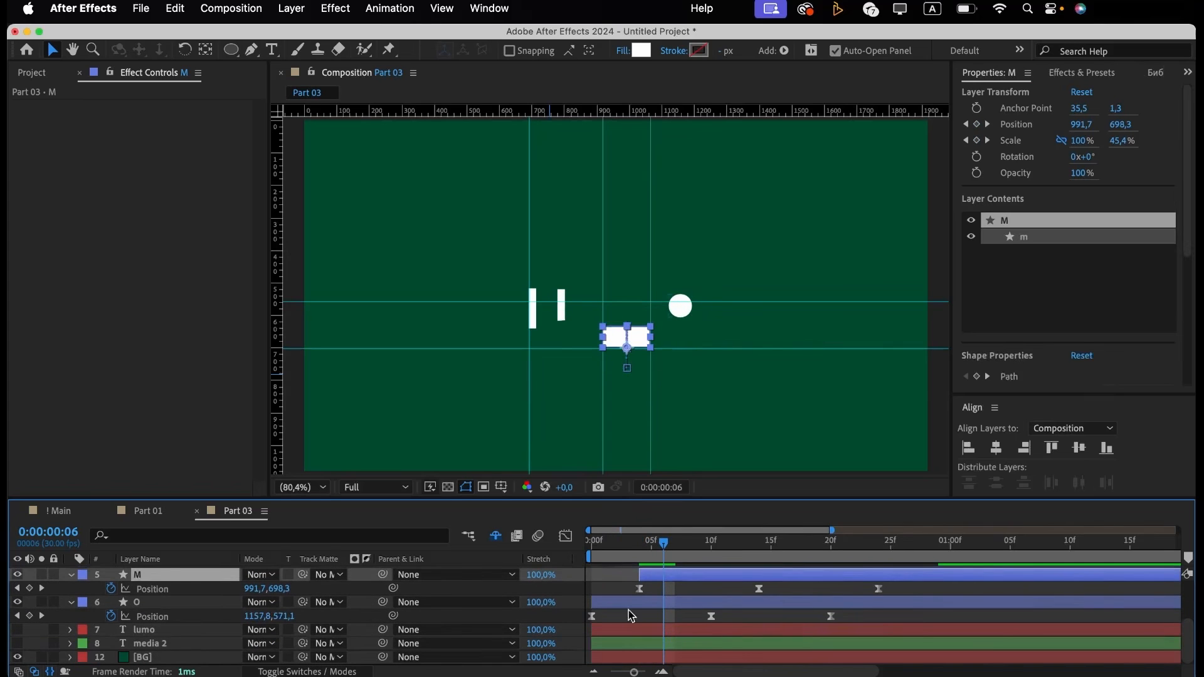
left_click_drag(628, 612, 696, 611)
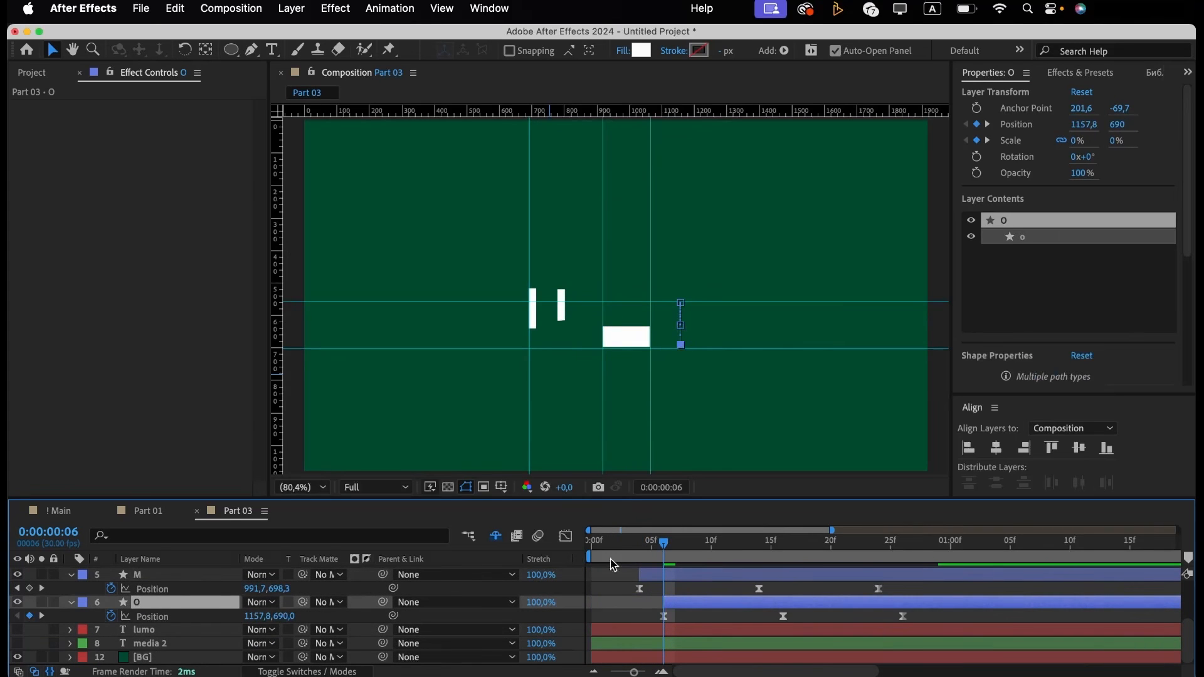
key("Home")
key("space")
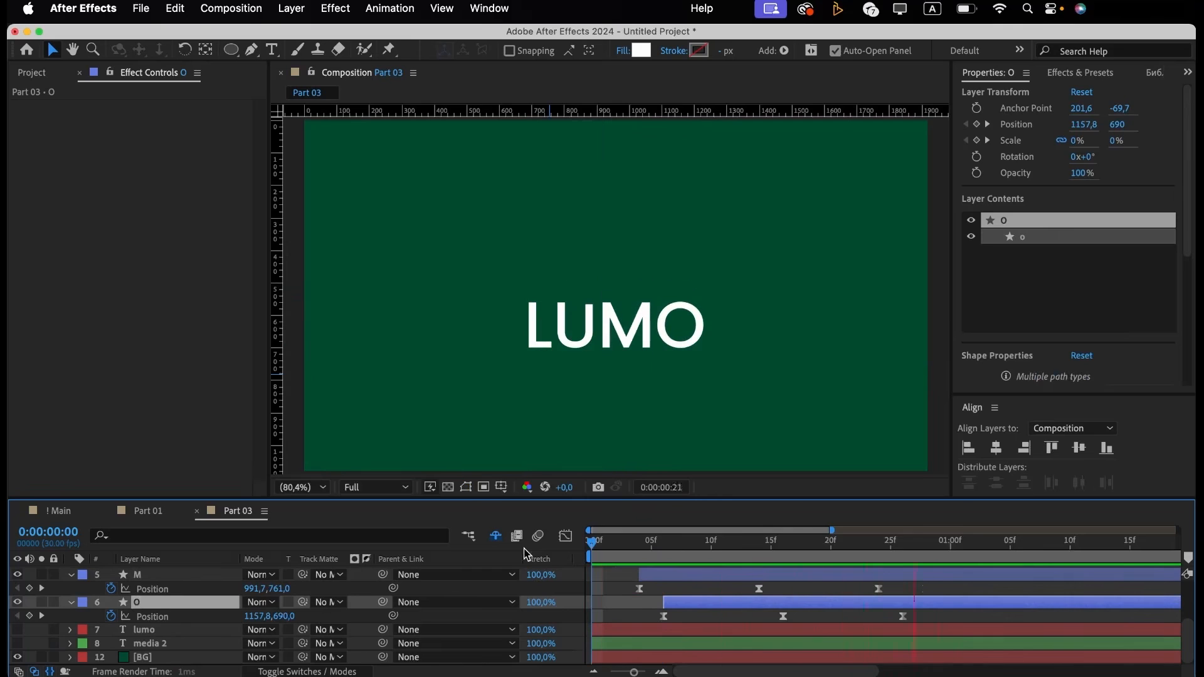
key("space")
Set the horizontal Scale of the M layer's first keyframe at 0:00:00:04 to 50%.
scroll(714, 600, "up", 3)
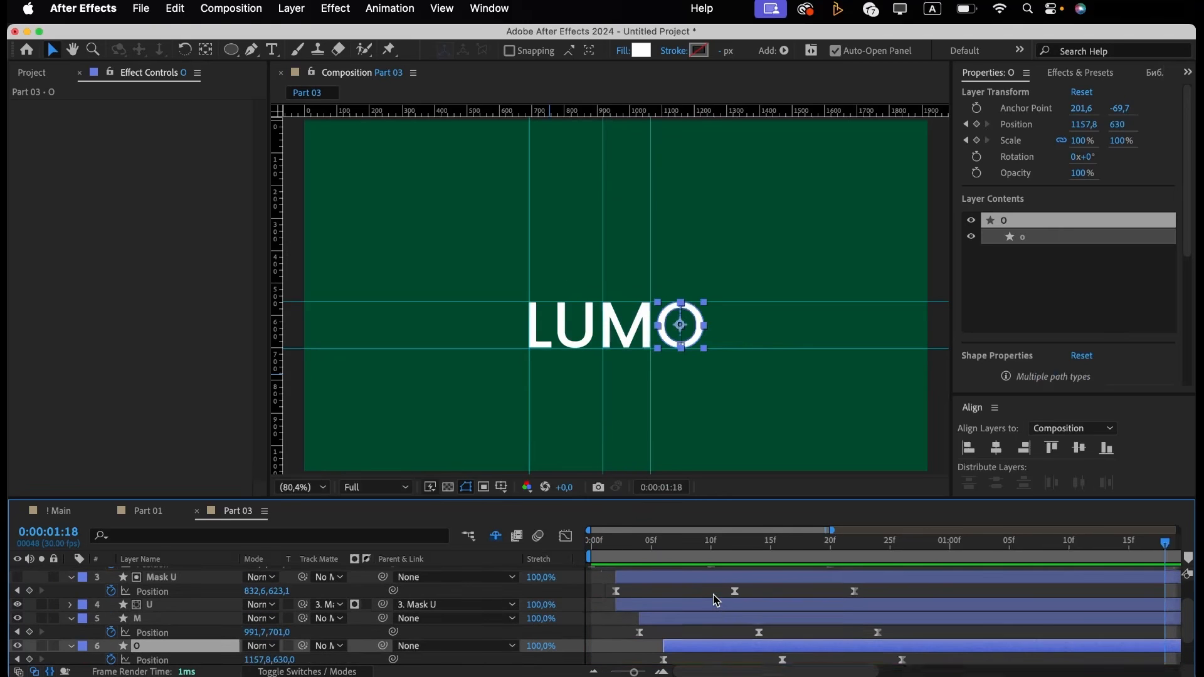
scroll(713, 600, "down", 5)
left_click(612, 541)
left_click(166, 618)
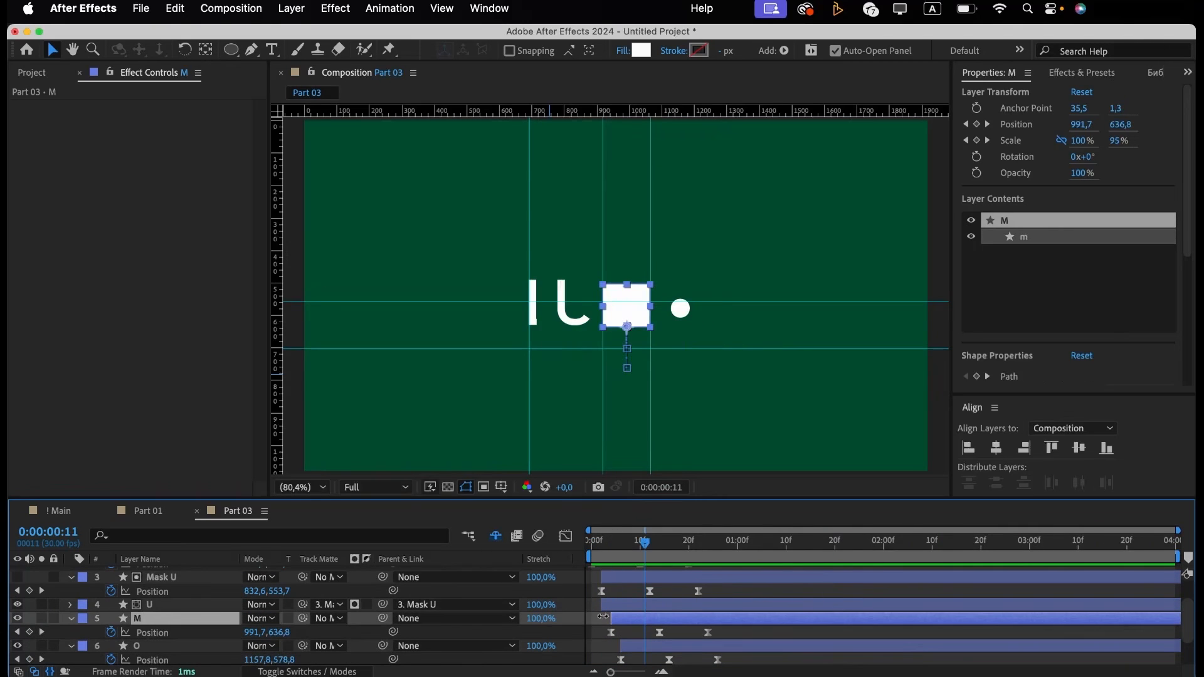
left_click_drag(627, 554, 619, 554)
key("s")
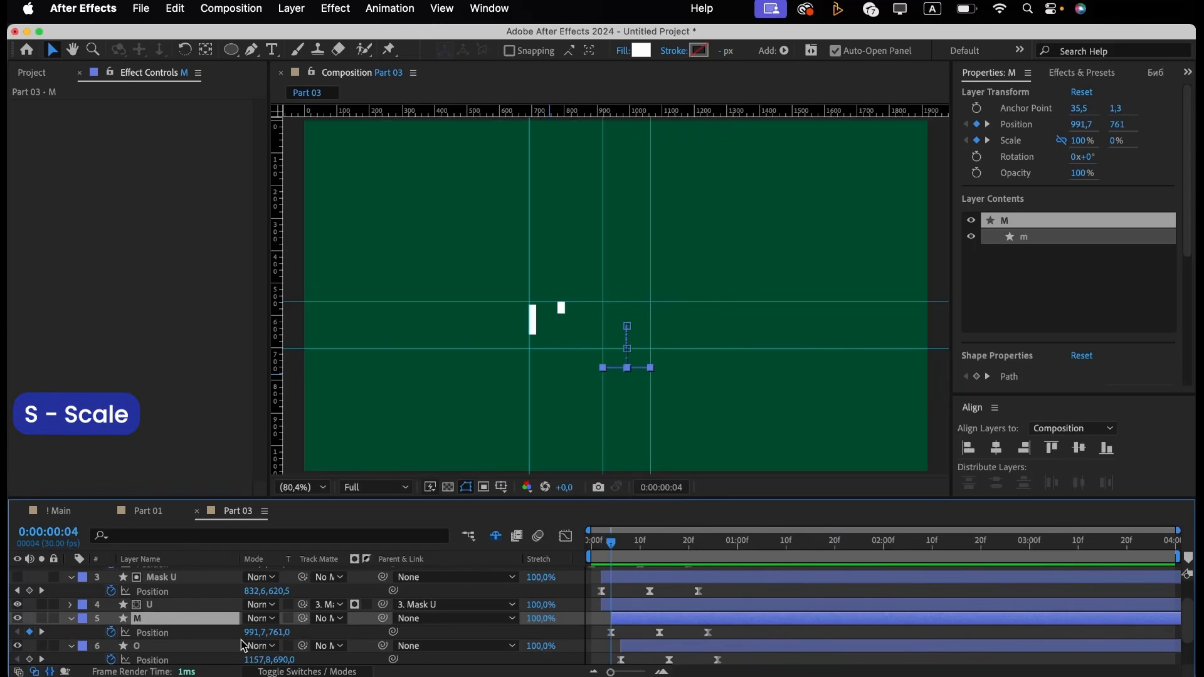
left_click(270, 632)
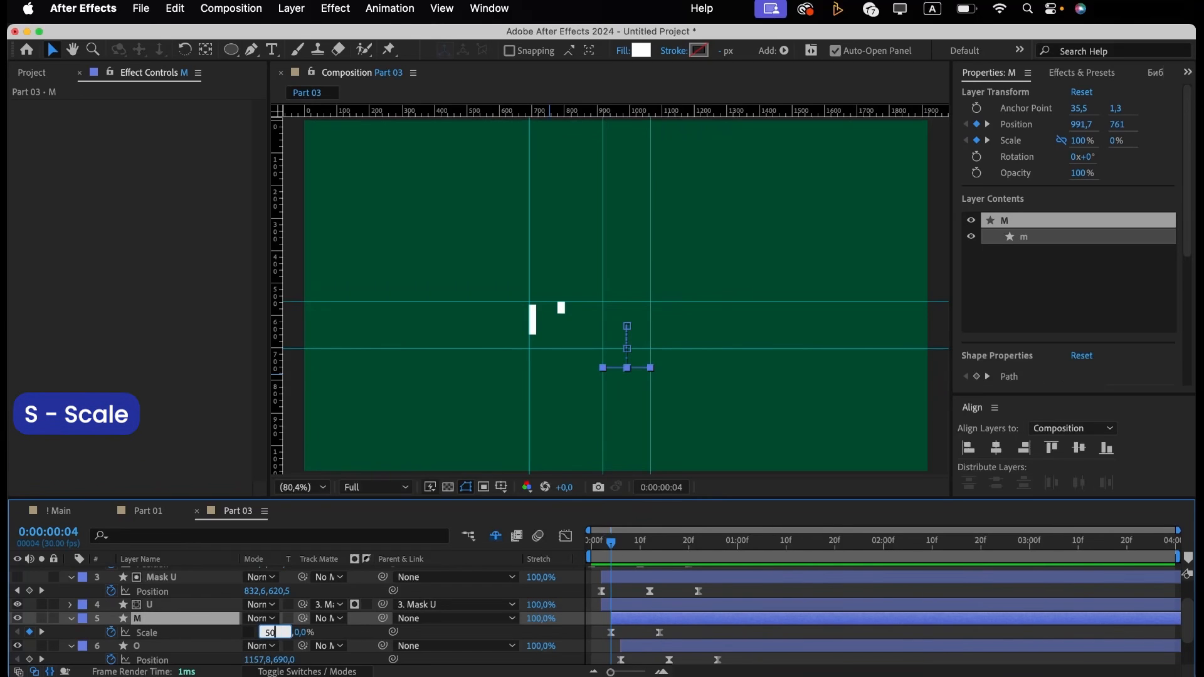
type("50")
left_click(340, 640)
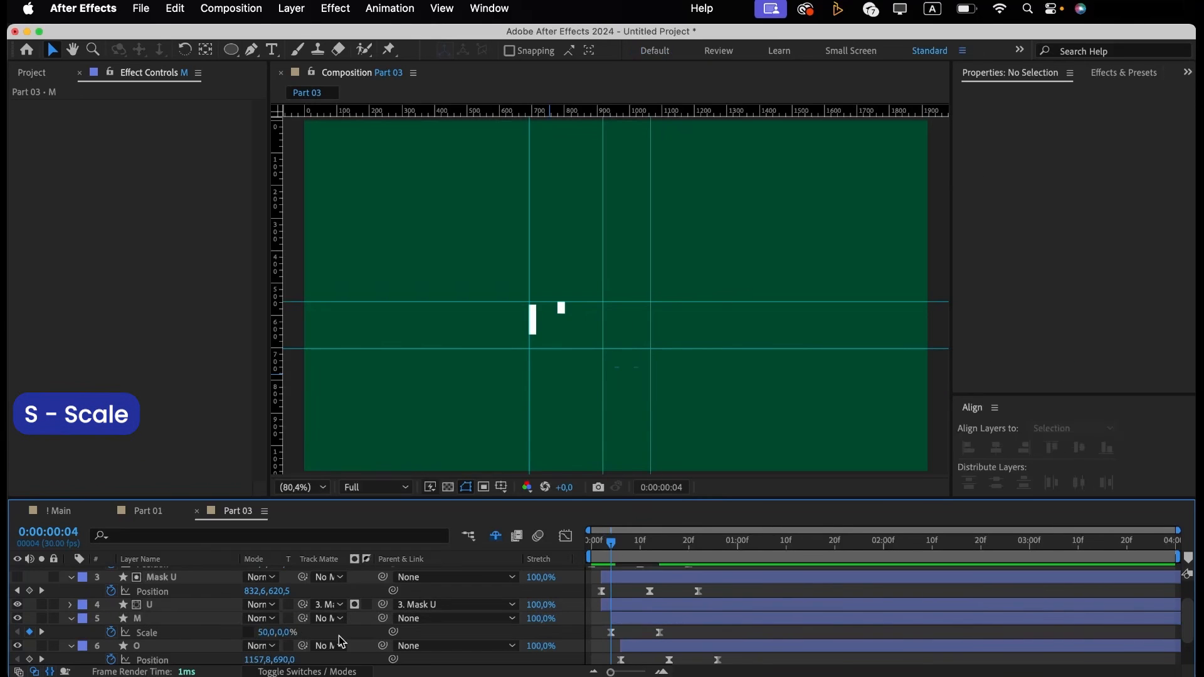
Set the horizontal Scale of the M layer's keyframe at 0:00:00:04 to 40% and preview the letters from the beginning.
mouse_move(613, 553)
left_mouse_down()
mouse_move(691, 547)
mouse_move(597, 554)
mouse_move(610, 560)
left_mouse_up()
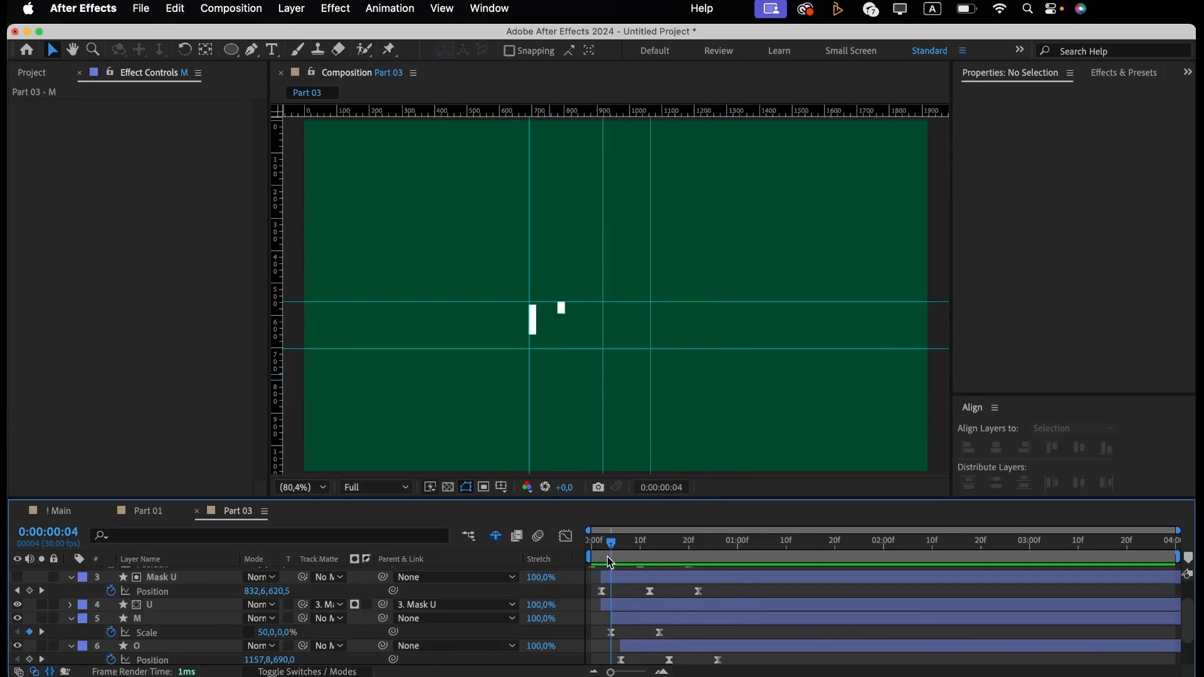
left_click(264, 631)
type("40")
key("Return")
left_click_drag(610, 544, 533, 541)
key("space")
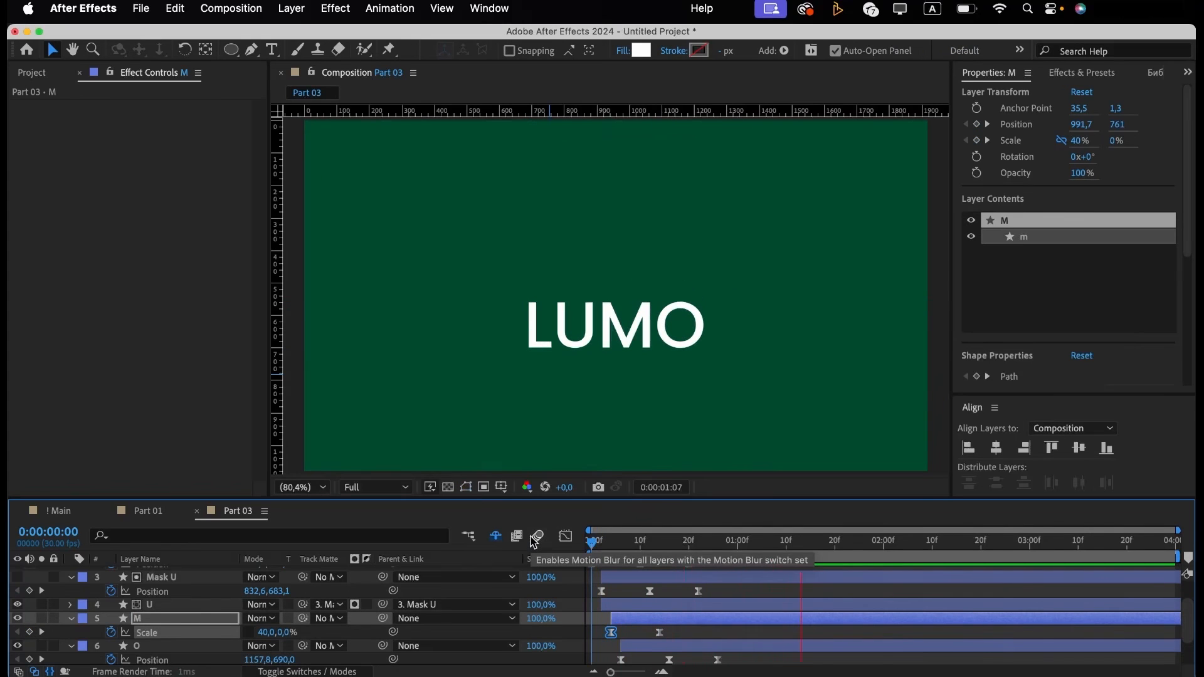
key("space")
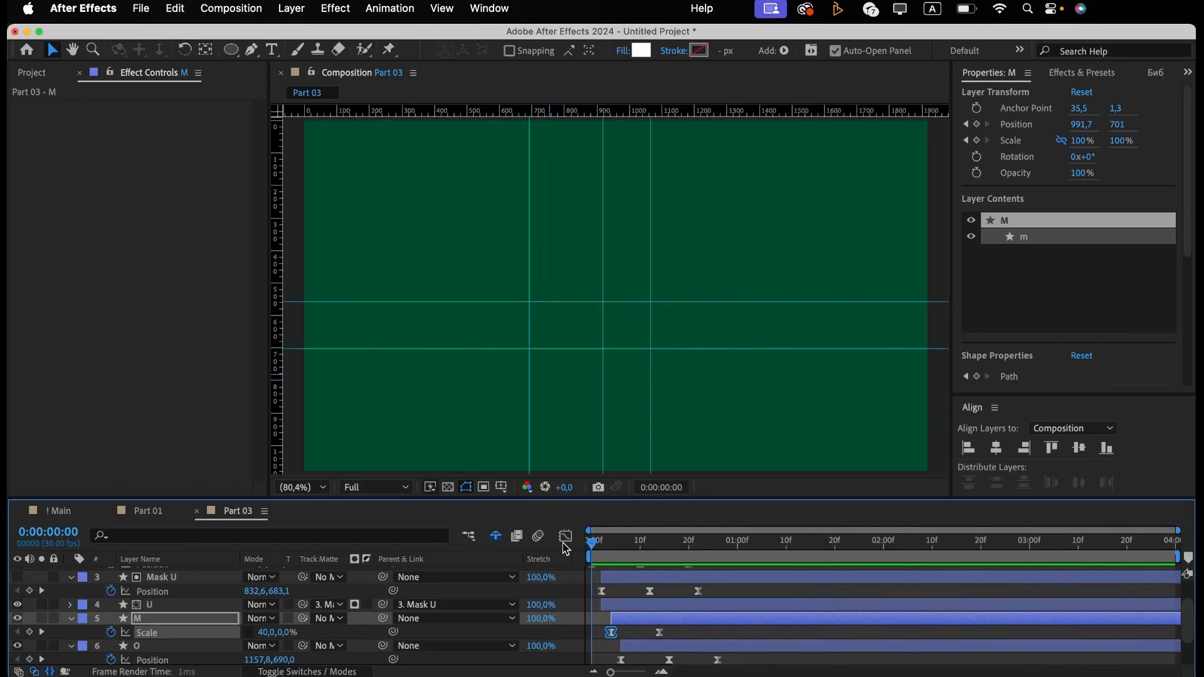
key("space")
key("space")
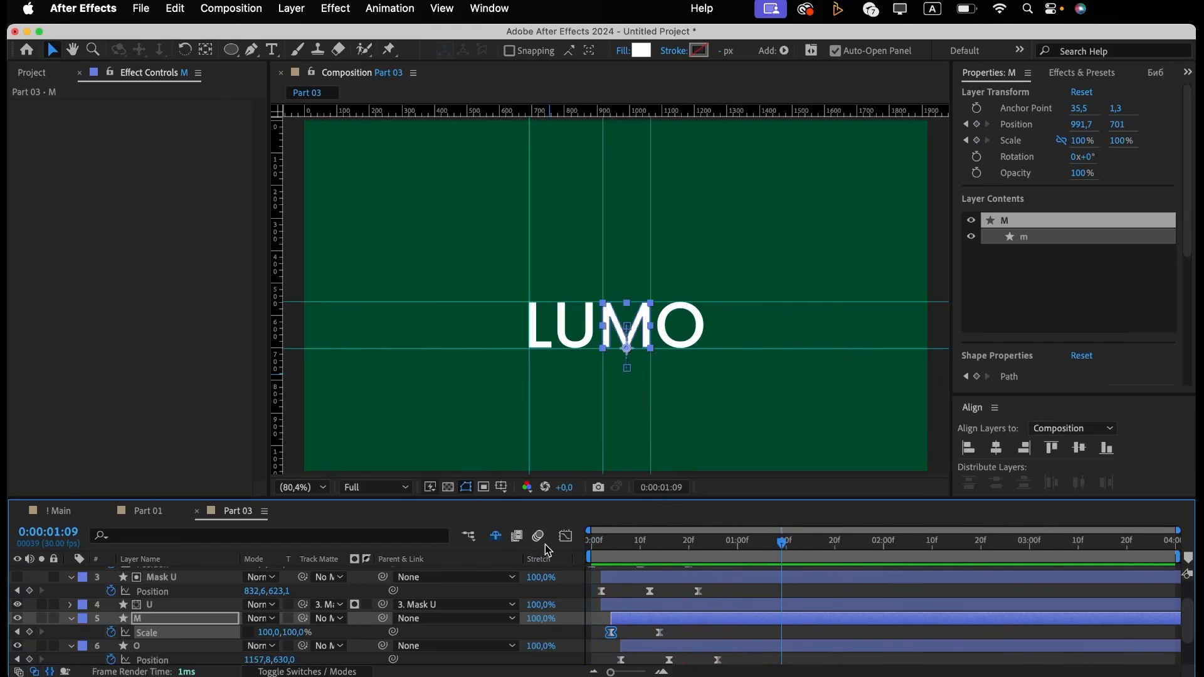
Remove the horizontal and vertical guides from the composition view.
left_click_drag(431, 302, 458, 95)
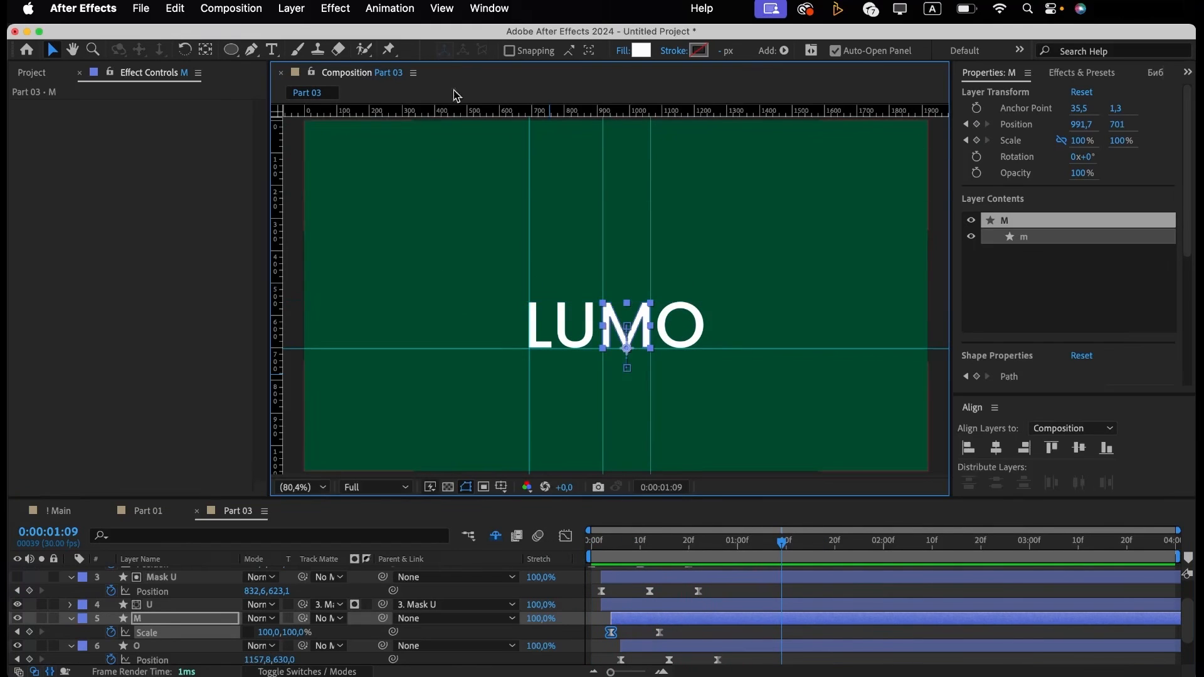
left_click_drag(529, 144, 250, 170)
left_click_drag(603, 157, 276, 154)
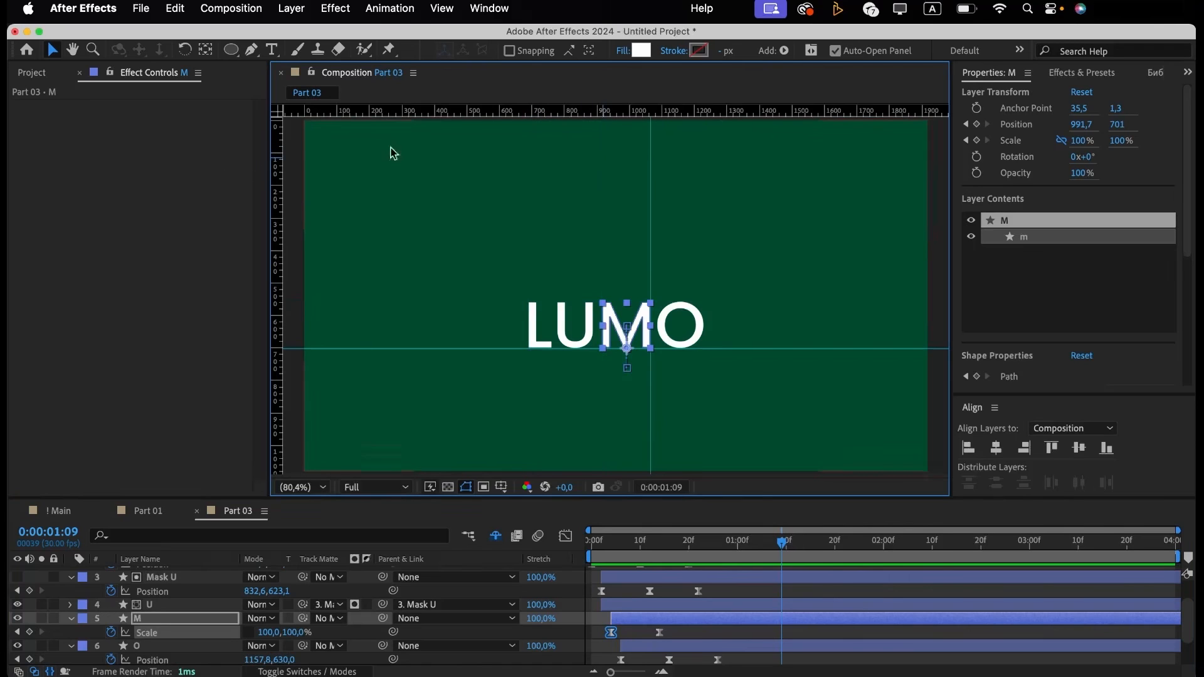
left_click_drag(651, 163, 296, 111)
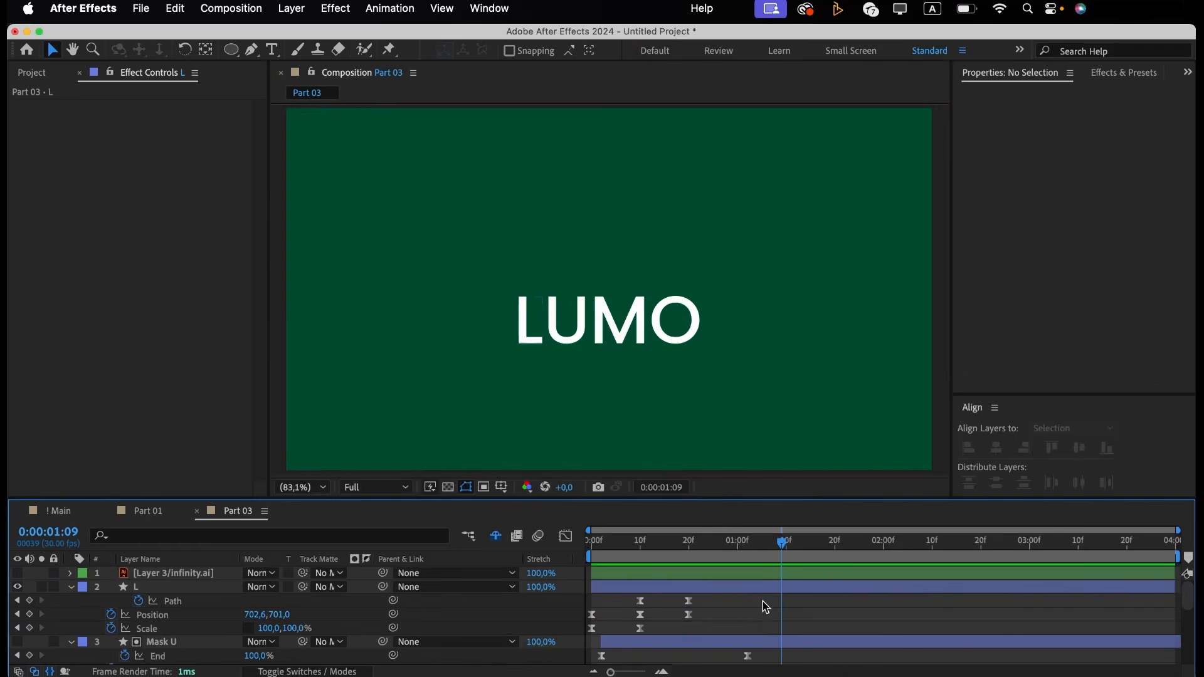
Duplicate all the letter layers' keyframes at 0:00:01:29 and time-reverse the pasted copies with Keyframe Assistant.
left_click_drag(762, 601, 581, 675)
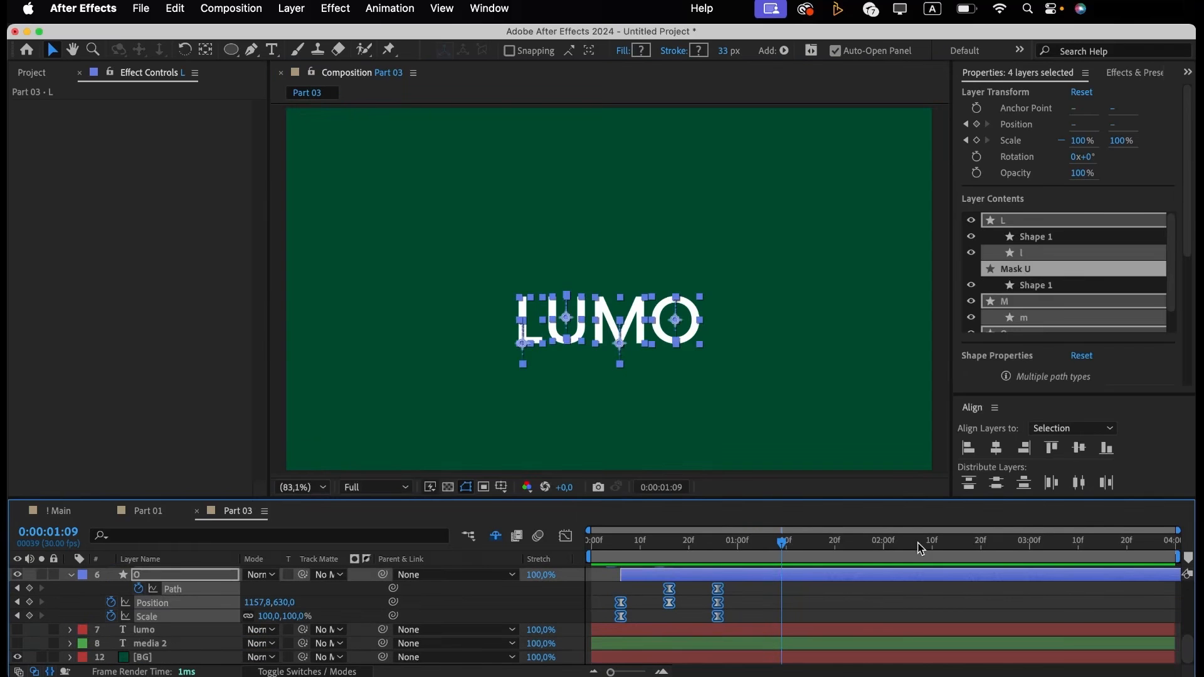
left_click_drag(845, 543, 883, 549)
key("super+v")
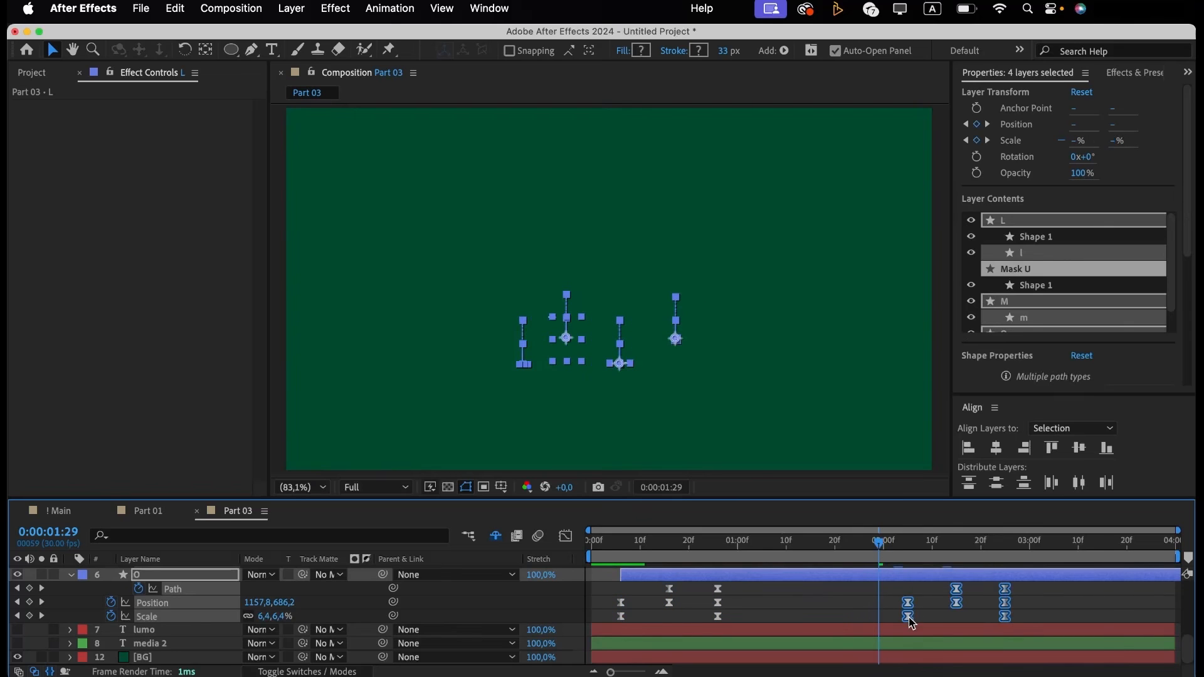
right_click(912, 623)
mouse_move(1003, 673)
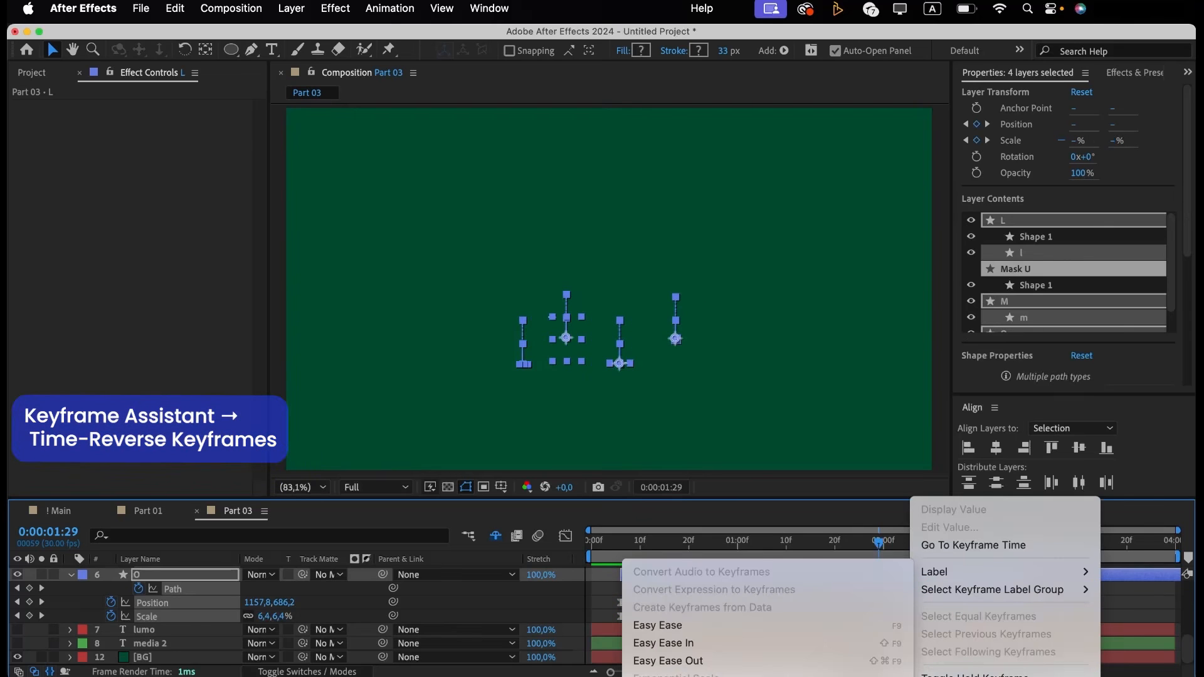
left_click(681, 676)
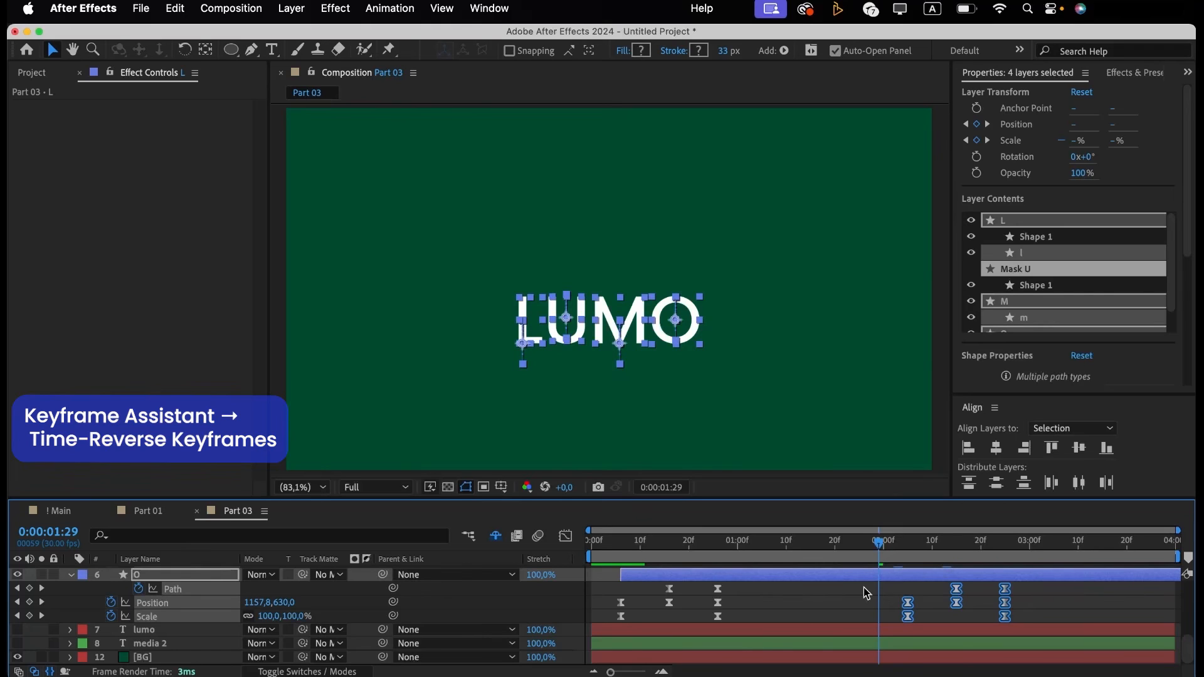
Shift all reversed keyframes earlier so the O layer's last ones land at 0:00:02:20, and preview from the beginning.
mouse_move(994, 543)
left_mouse_down()
mouse_move(1007, 547)
mouse_move(981, 544)
left_mouse_up()
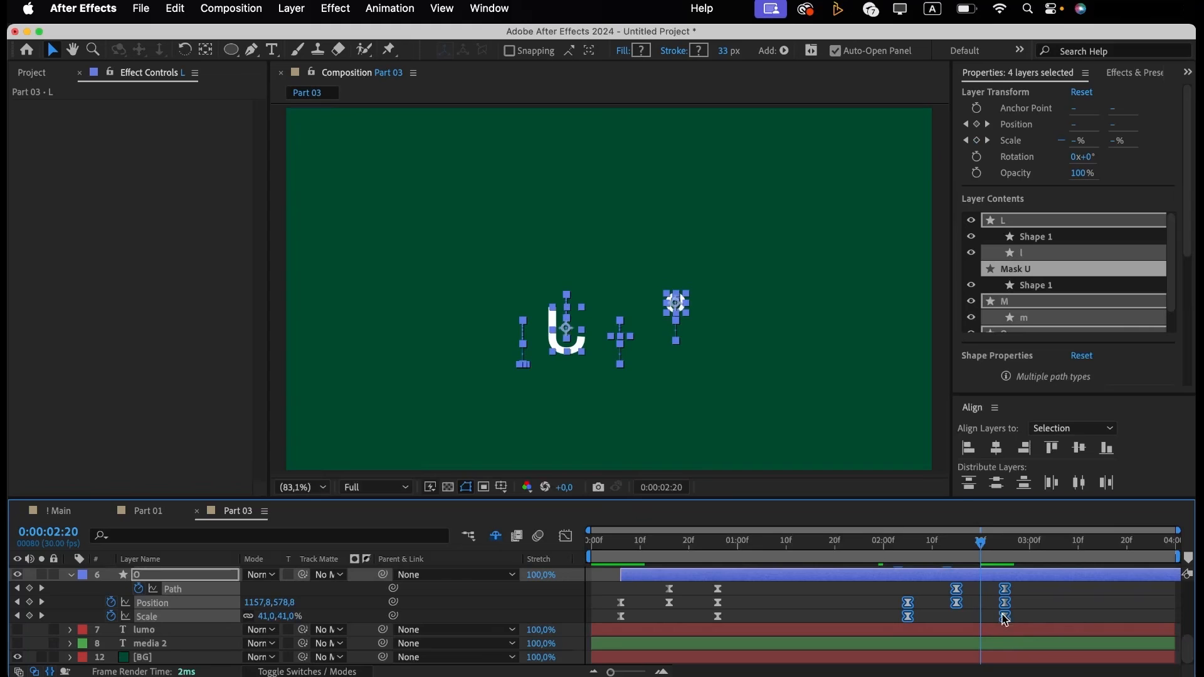
left_click_drag(1005, 619, 981, 619)
key("Home")
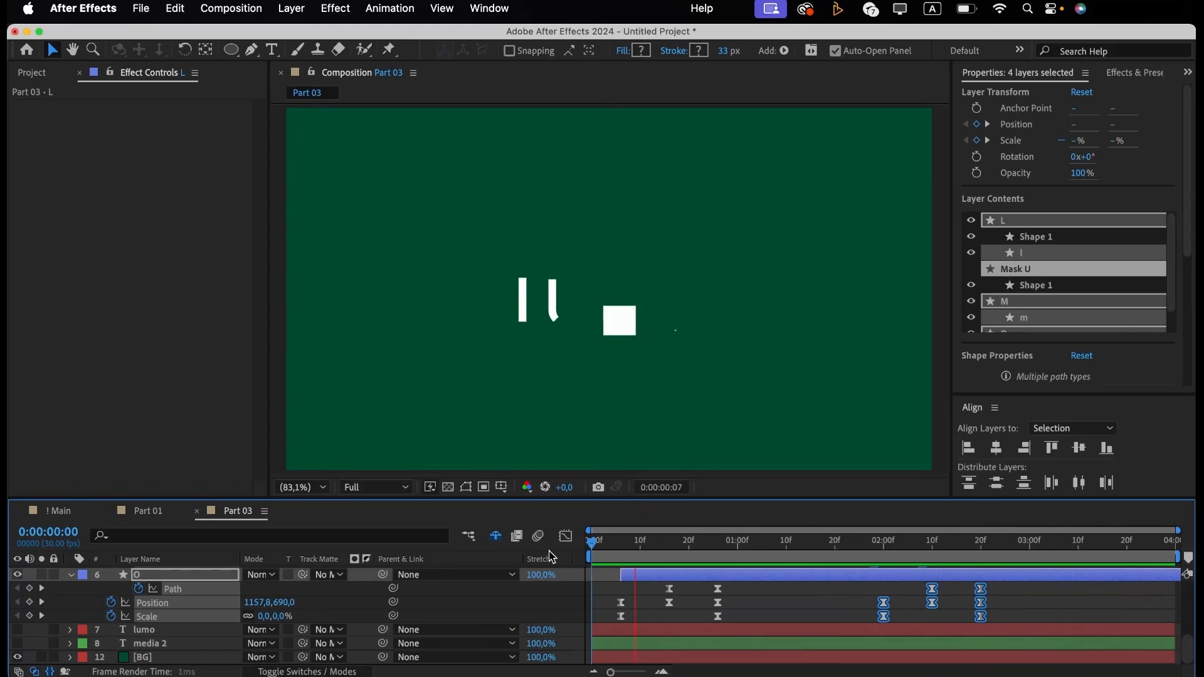
key("space")
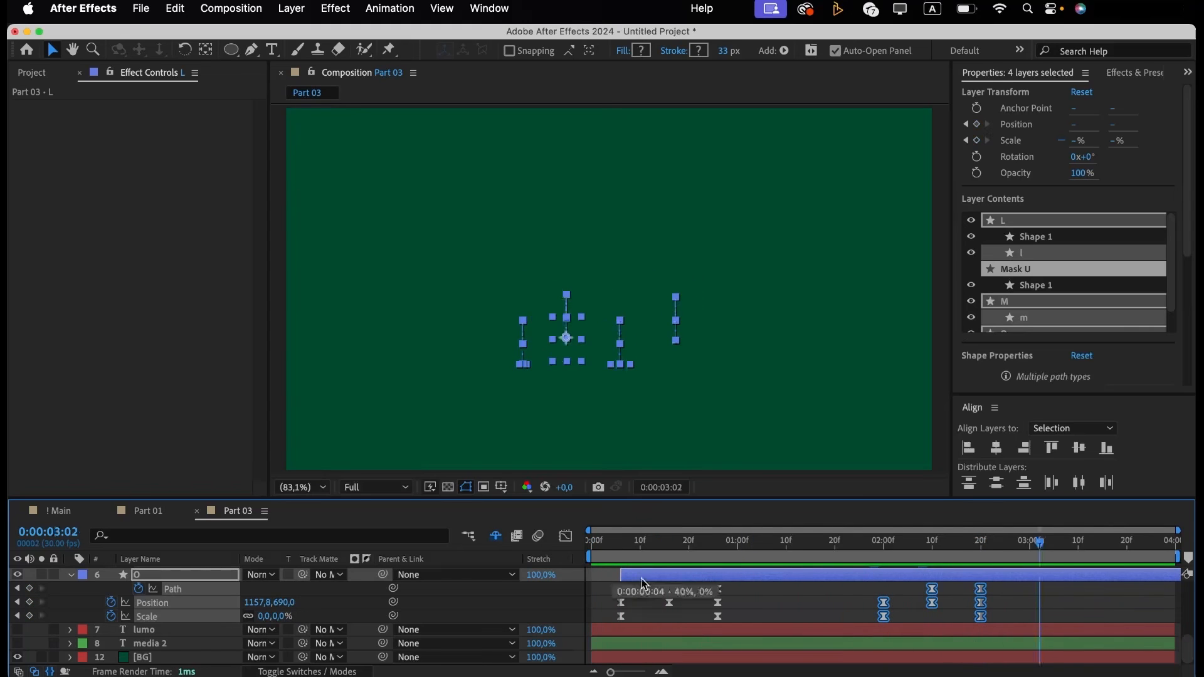
key("space")
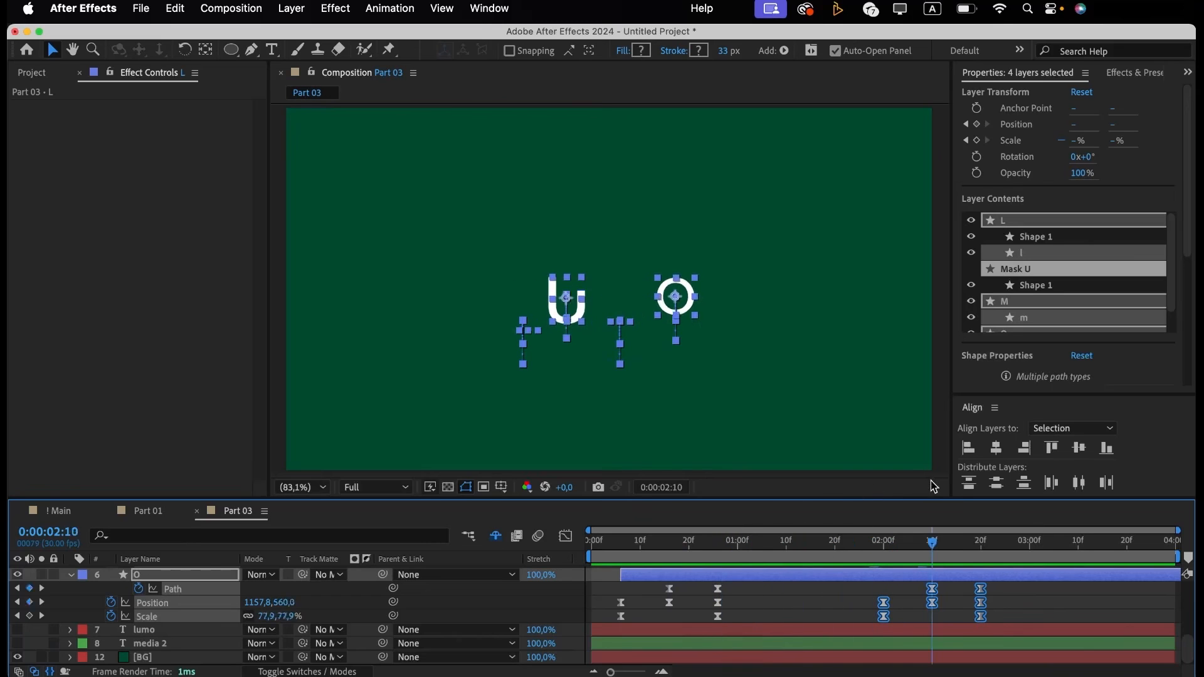
Shift the L layer's reversed Path, Position and Scale keyframes so the last ones land at 0:00:02:20.
scroll(984, 621, "up", 5)
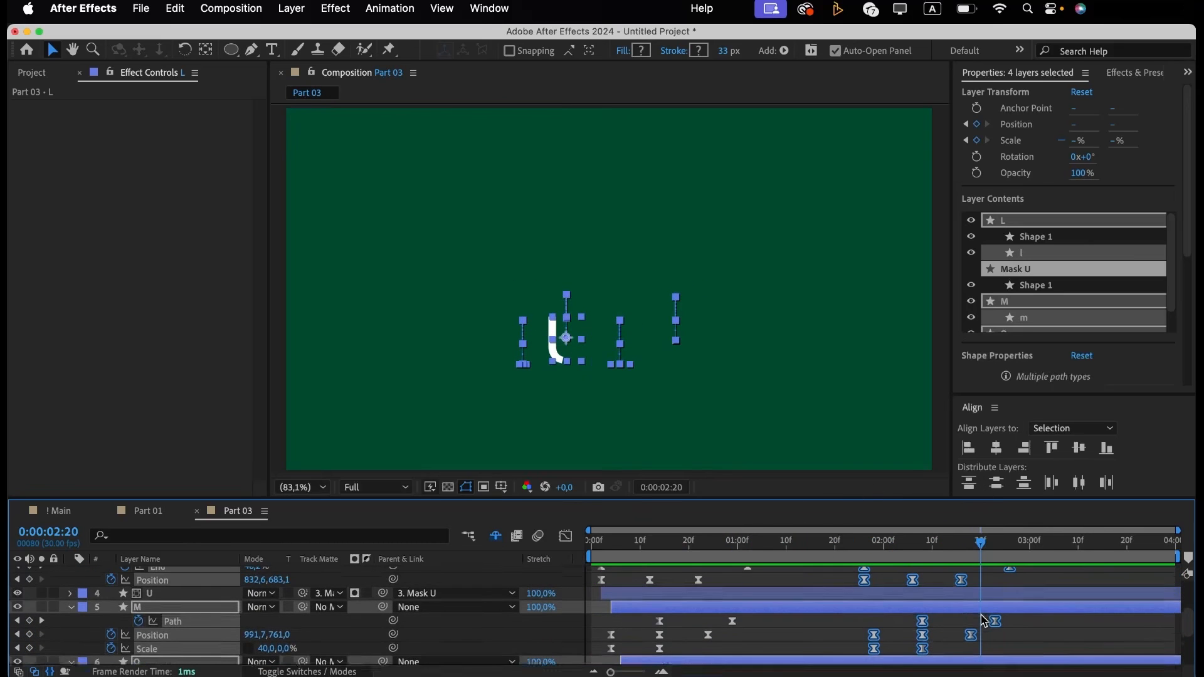
scroll(1038, 620, "up", 3)
left_click(995, 599)
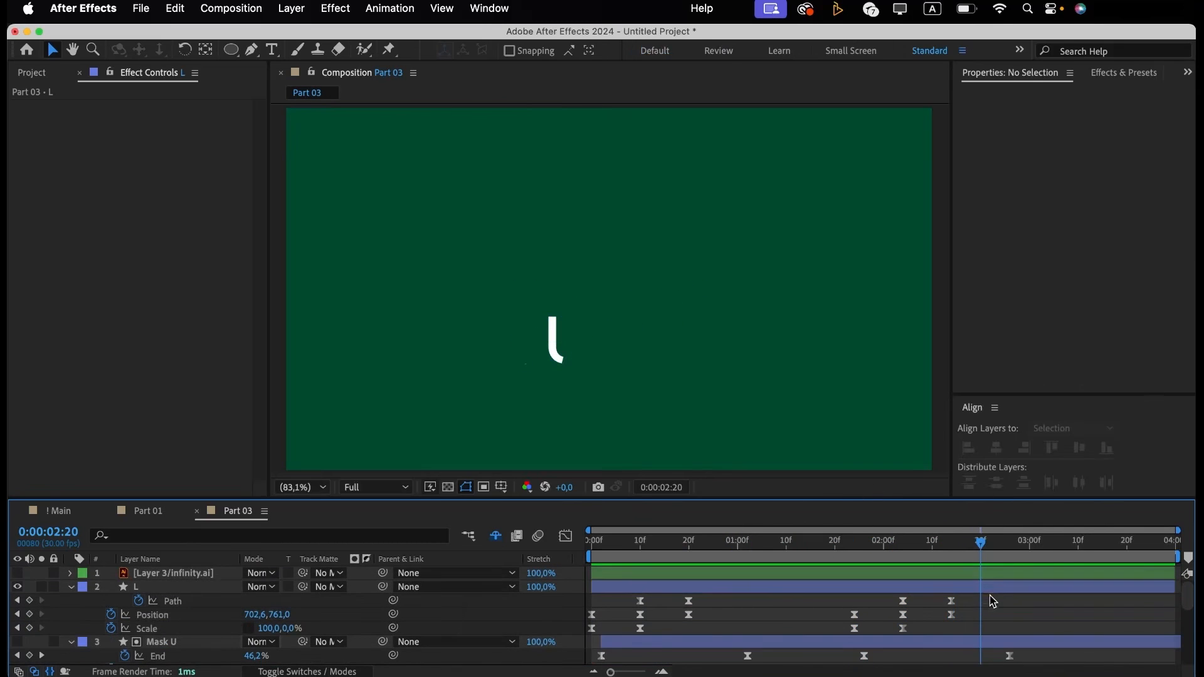
left_click_drag(966, 601, 844, 637)
scroll(844, 636, "down", 3)
scroll(843, 637, "up", 3)
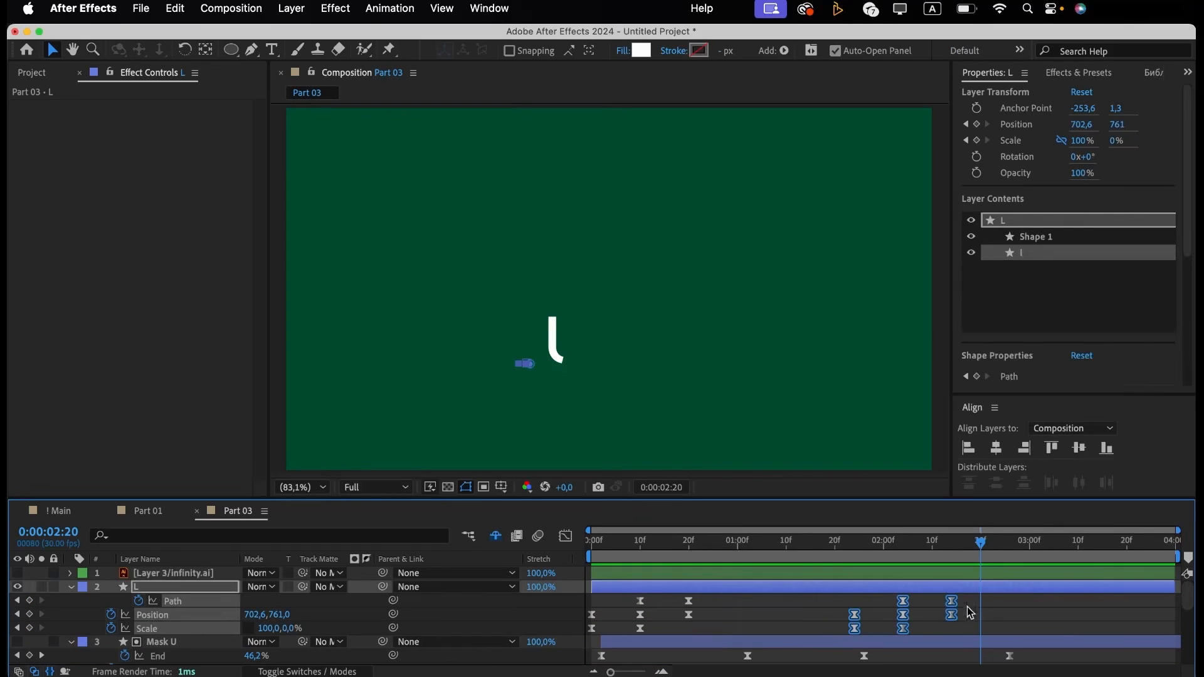
left_click_drag(950, 601, 981, 600)
Shift the Mask U layer's reversed End and Position keyframes so the last End keyframe lands at 0:00:02:20.
scroll(982, 606, "down", 1)
scroll(982, 607, "down", 2)
left_click(837, 641)
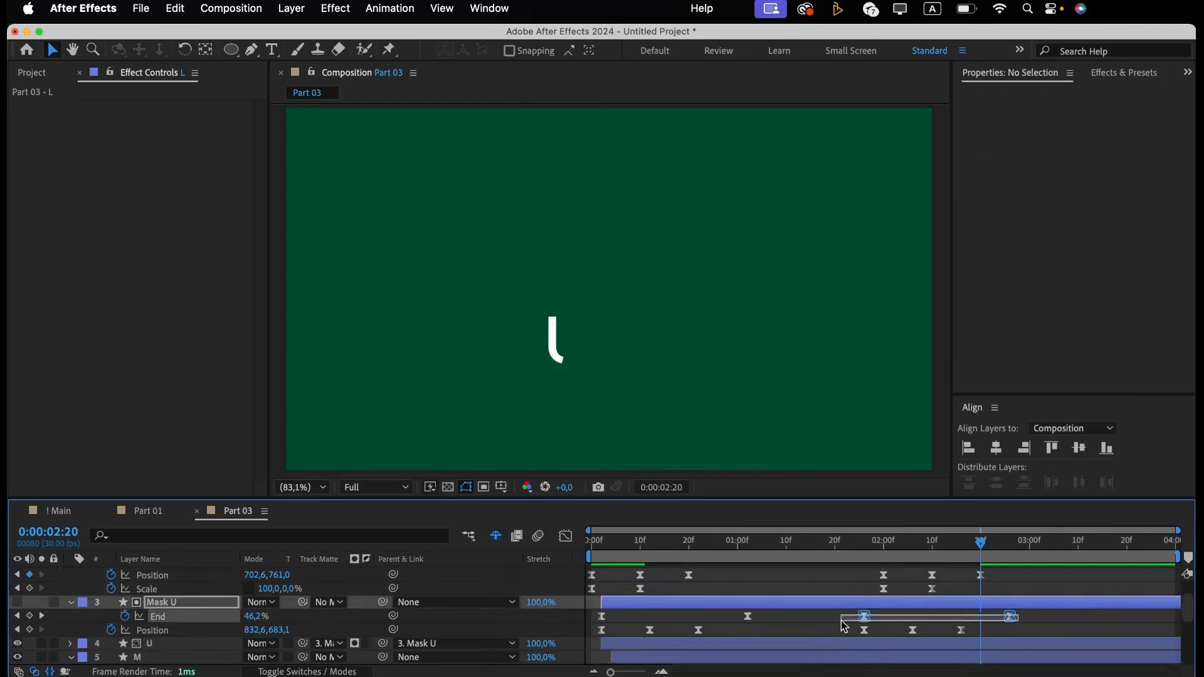
left_click_drag(836, 642, 1023, 624)
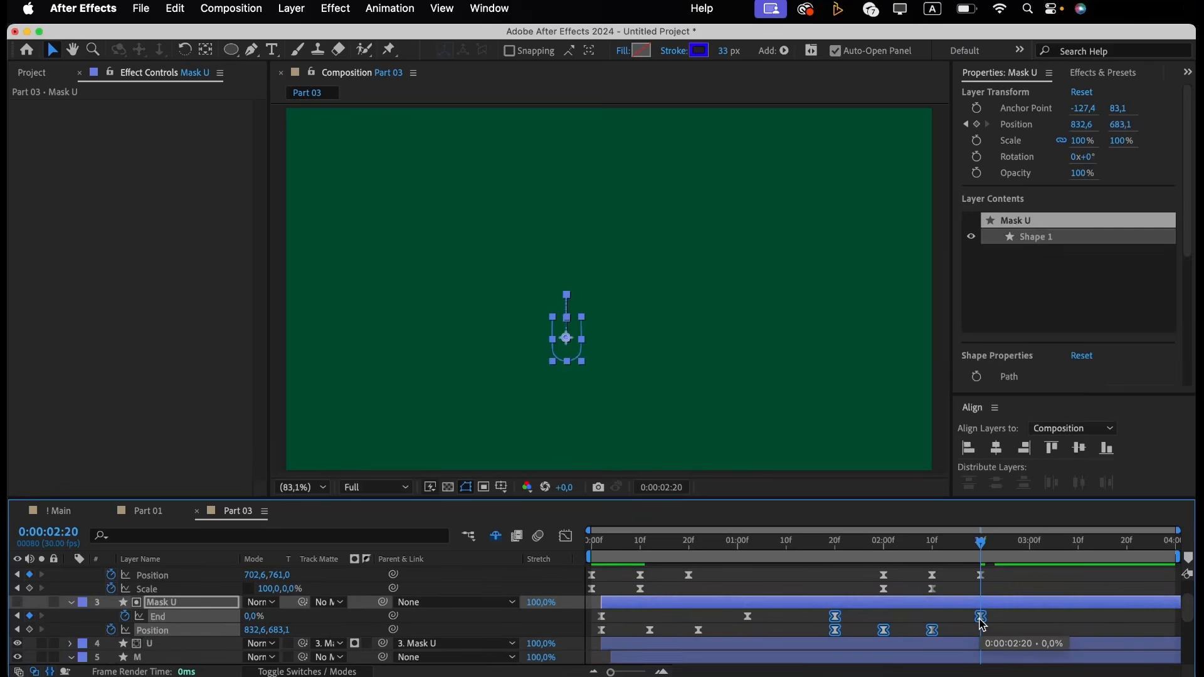
Shift the M layer's reversed keyframes so the last Path keyframe lands at 0:00:02:20, and preview from the beginning.
scroll(1016, 614, "down", 7)
left_click(1007, 580)
left_click_drag(1007, 580, 948, 607)
left_click(1001, 576)
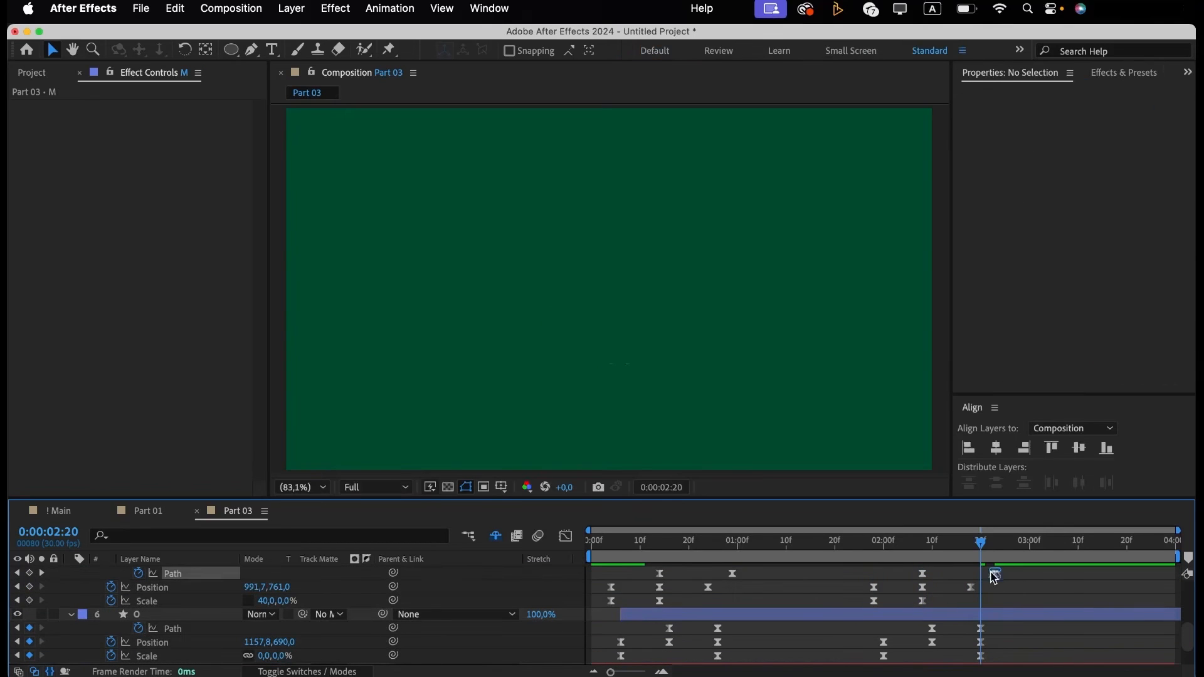
mouse_move(997, 569)
left_mouse_down()
mouse_move(838, 625)
mouse_move(991, 570)
mouse_move(976, 575)
left_mouse_up()
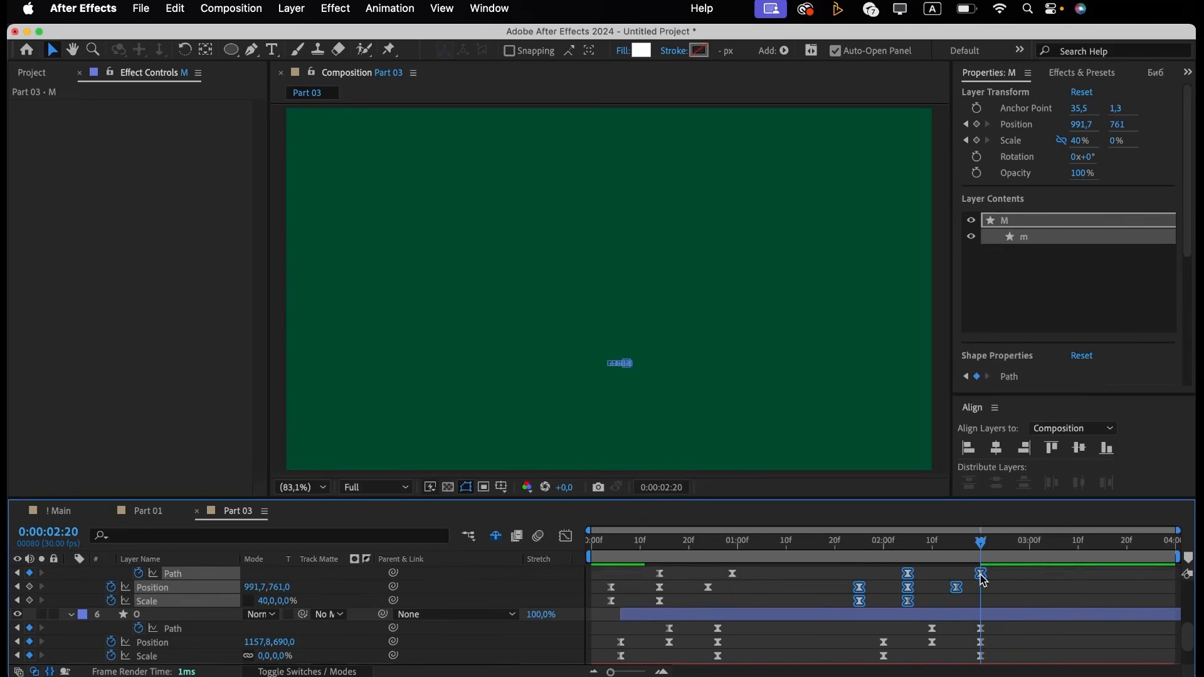
scroll(815, 615, "up", 7)
left_click(792, 552)
key("Home")
key("space")
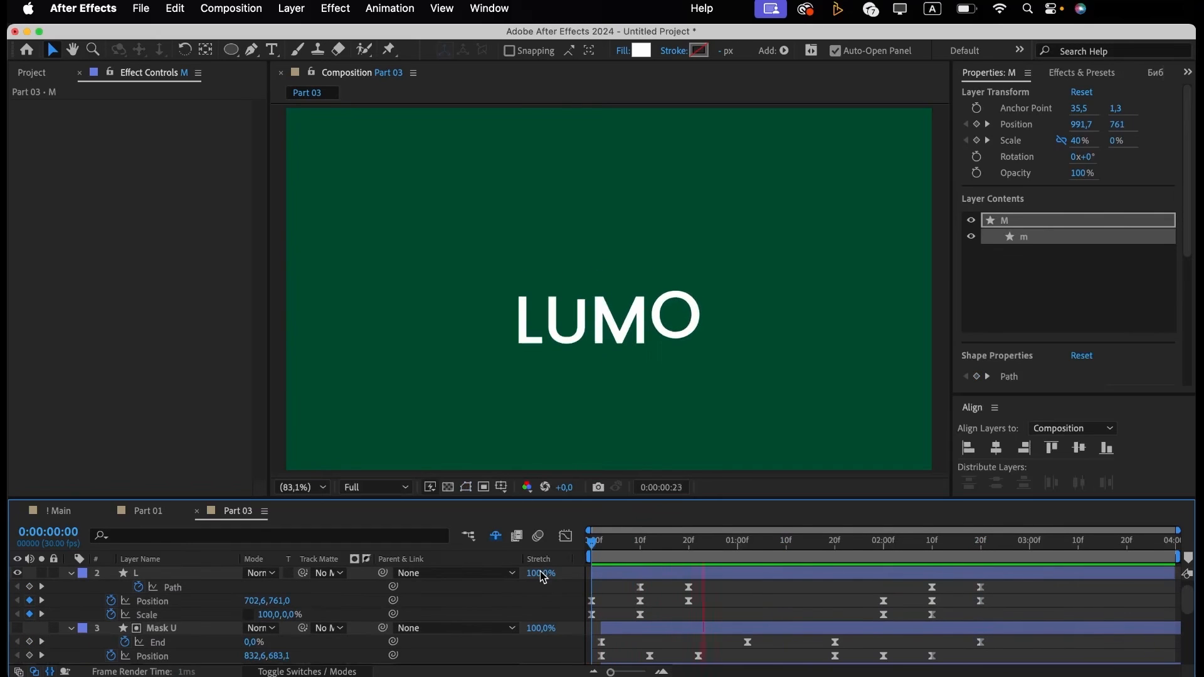
key("space")
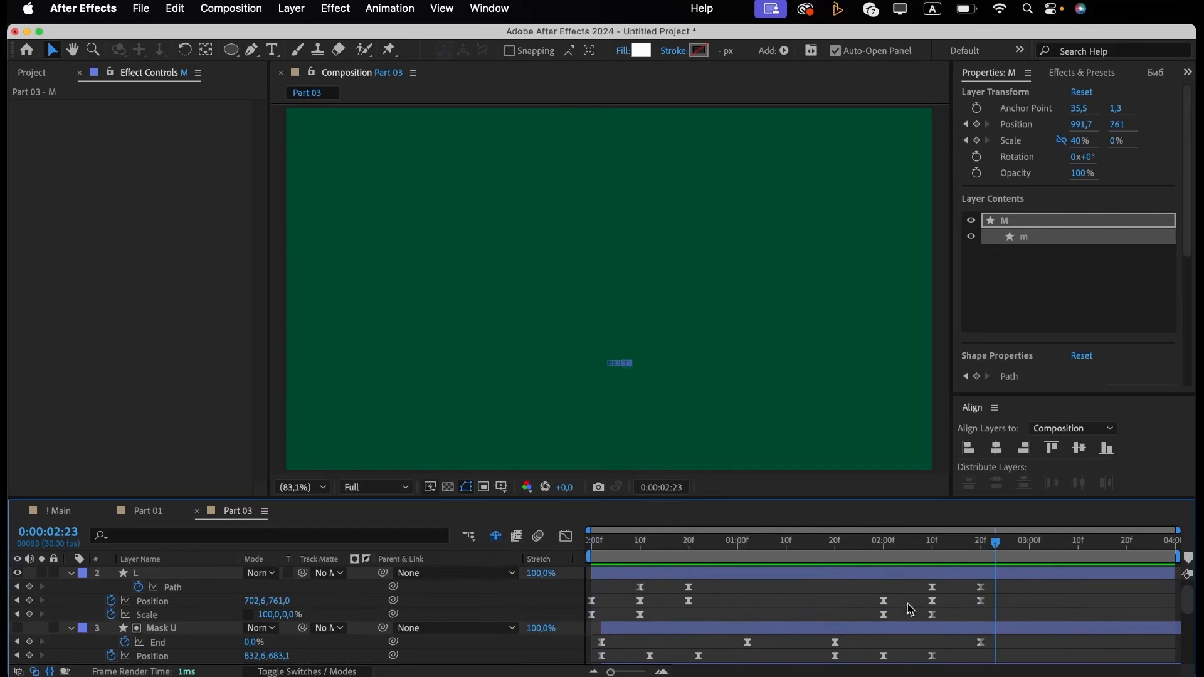
Move the Mask U layer's reversed End and Position keyframes so they start at 0:00:02:00, and scrub through the exit.
mouse_move(889, 549)
left_mouse_down()
mouse_move(940, 546)
mouse_move(884, 544)
left_mouse_up()
scroll(909, 615, "down", 2)
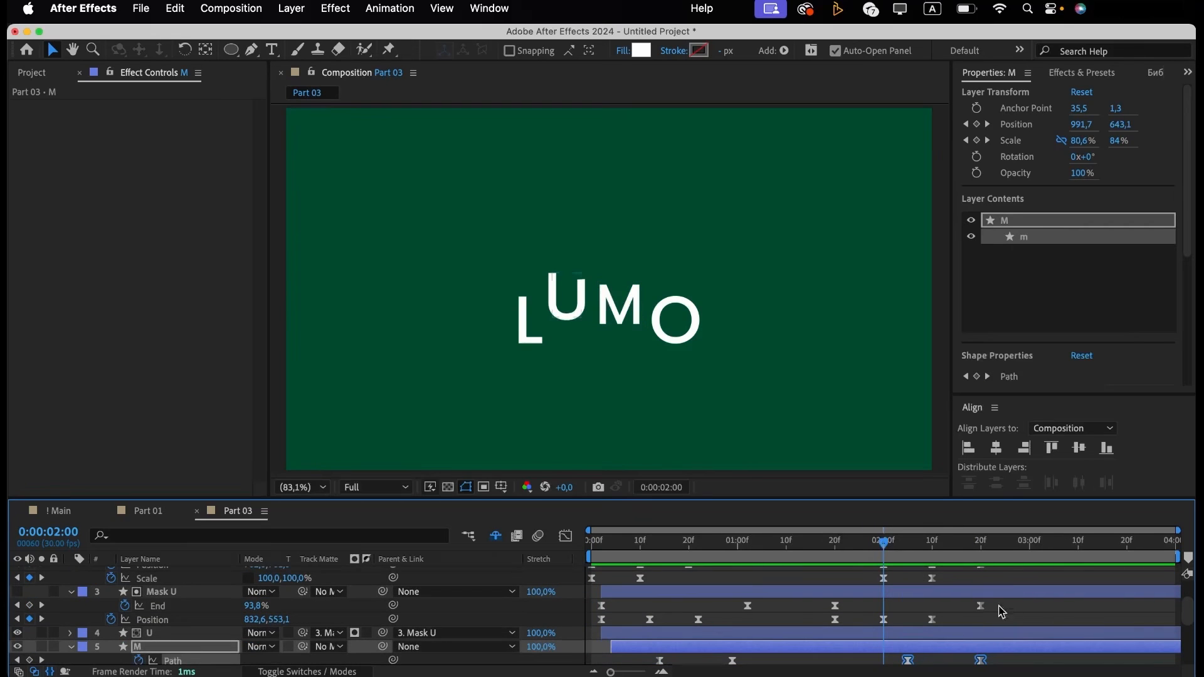
left_click_drag(1002, 626, 884, 609)
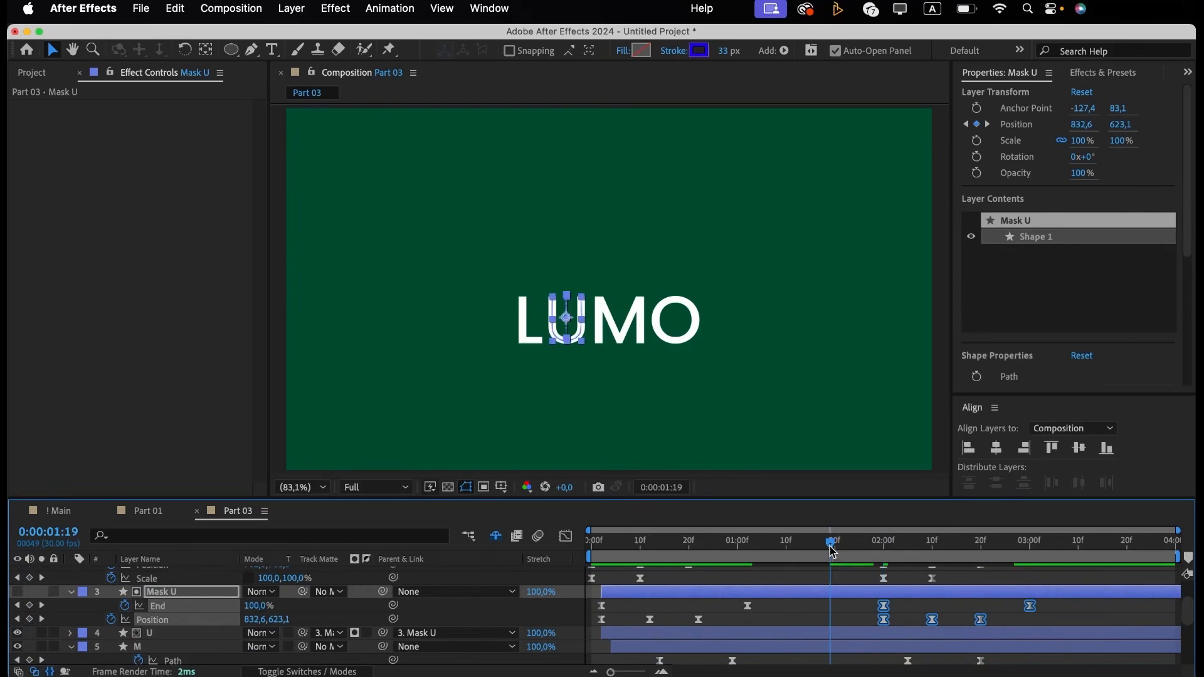
left_click(831, 543)
left_click_drag(830, 549, 891, 552)
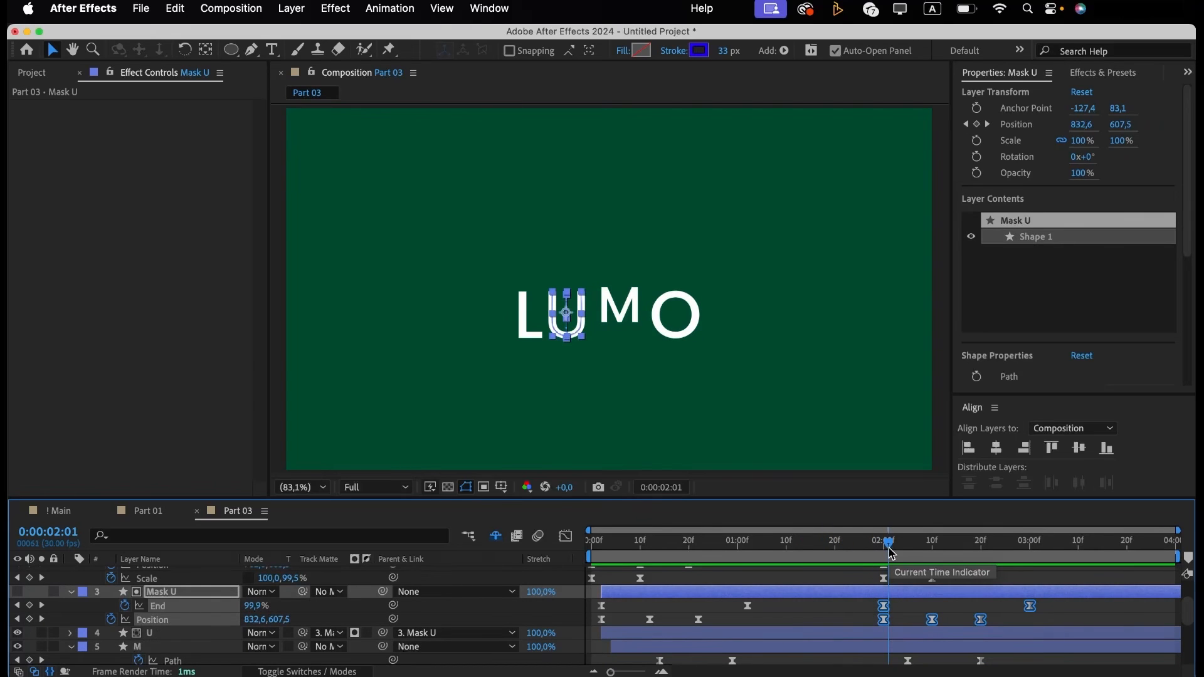
Move the M layer's reversed keyframes so they start at 0:00:02:00, and preview the exit from 0:00:01:11.
scroll(891, 614, "down", 3)
left_click_drag(997, 612, 884, 647)
left_click(884, 546)
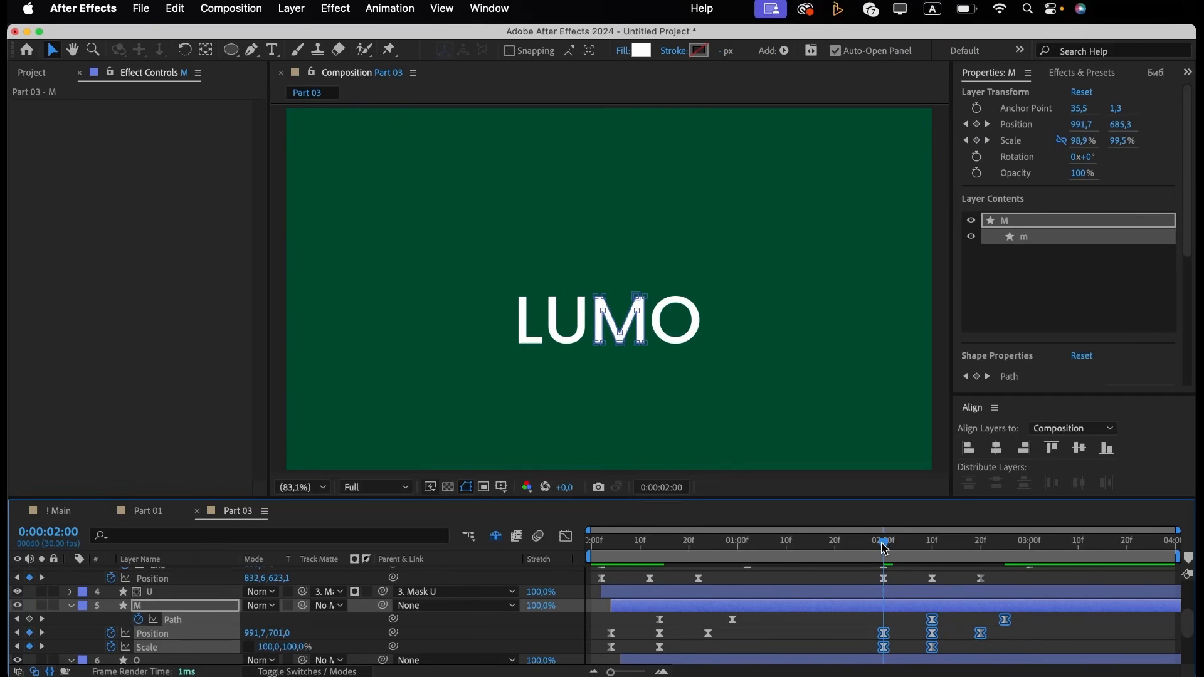
scroll(884, 615, "down", 5)
left_click_drag(883, 543, 793, 544)
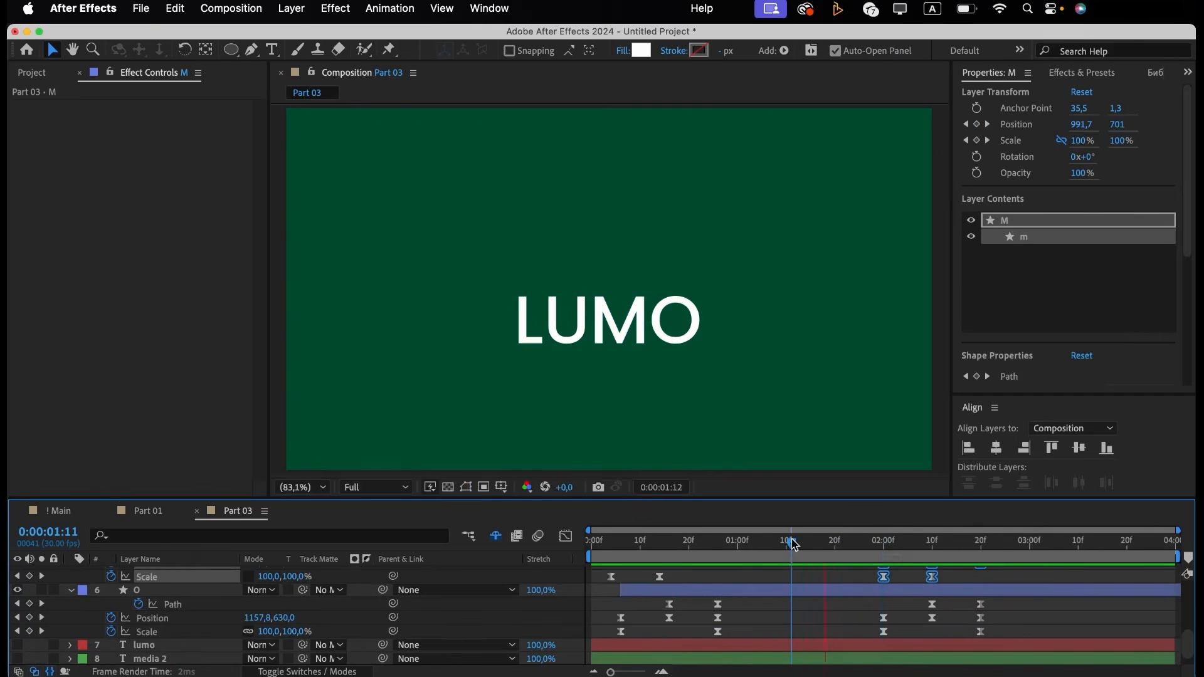
key("space")
scroll(950, 622, "up", 5)
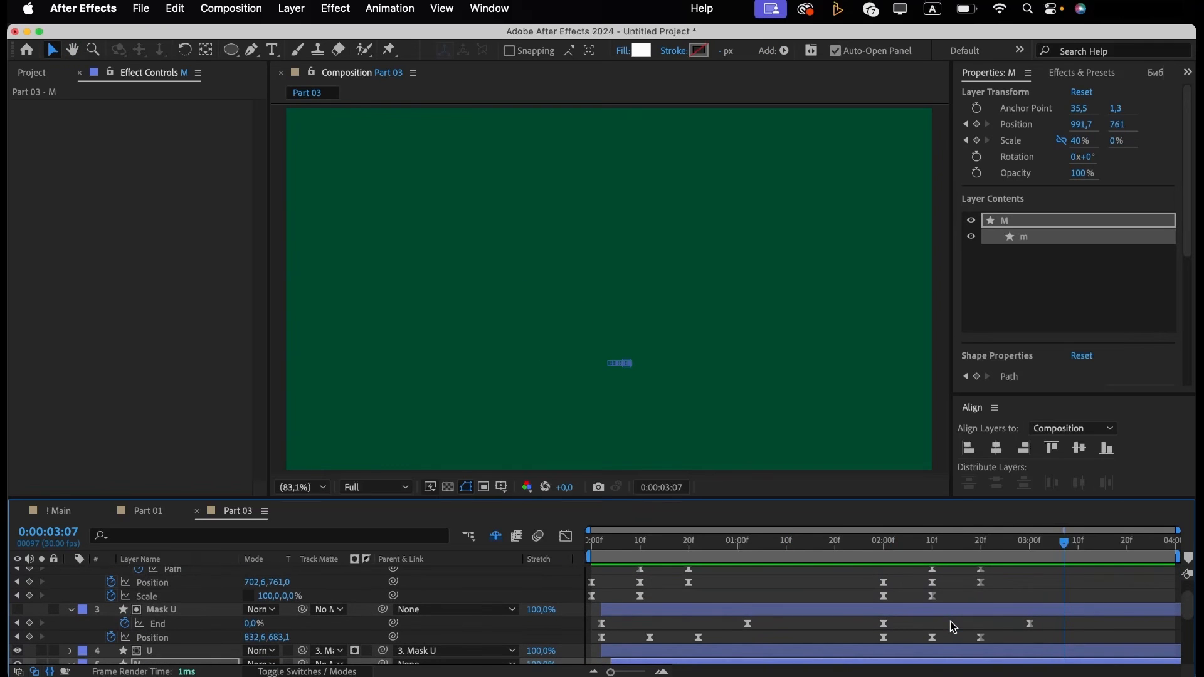
Move the Mask U layer's last End keyframe to 0:00:02:20 and preview the exit from just before 0:00:02:00.
left_click(982, 544)
left_click_drag(1029, 624, 981, 631)
left_click(870, 546)
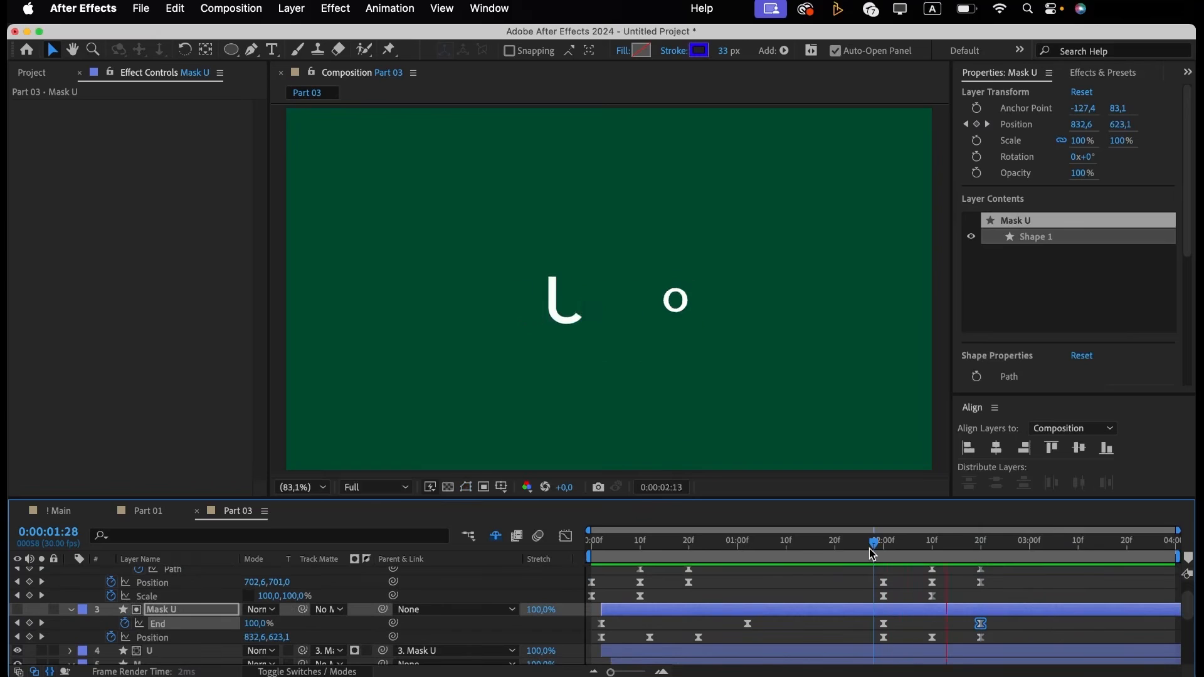
key("space")
key("space")
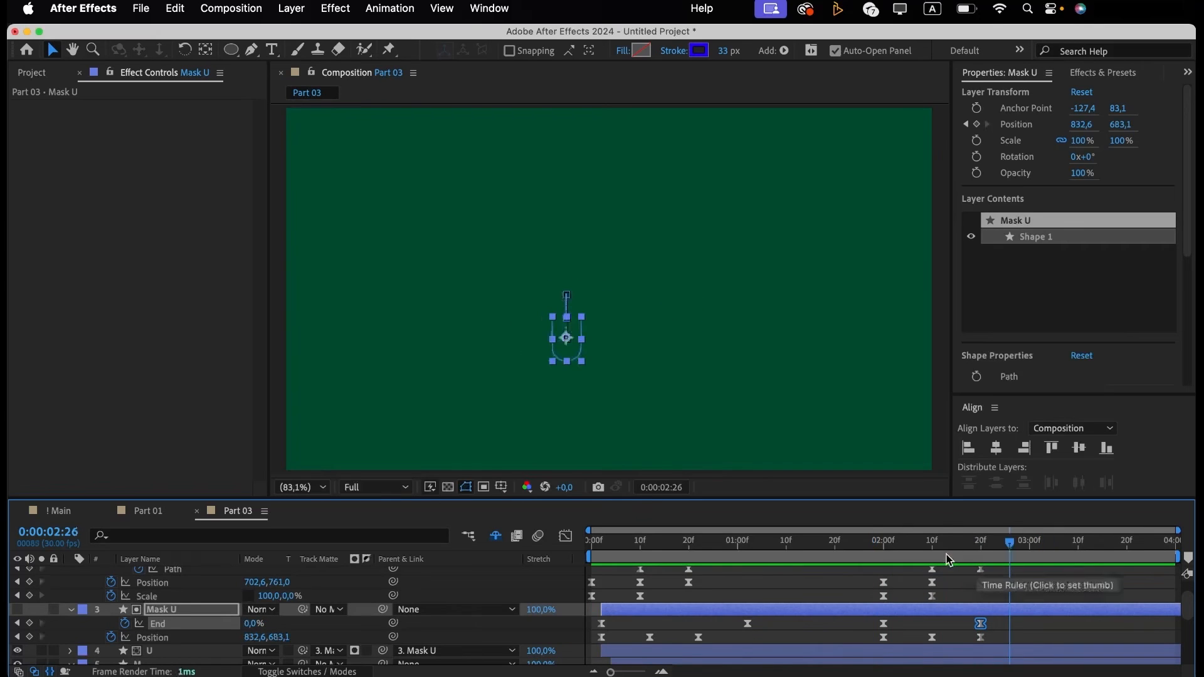
Move the Mask U layer's last End keyframe to 0:00:02:15 and preview the exit from 0:00:01:24.
left_click_drag(948, 560, 957, 624)
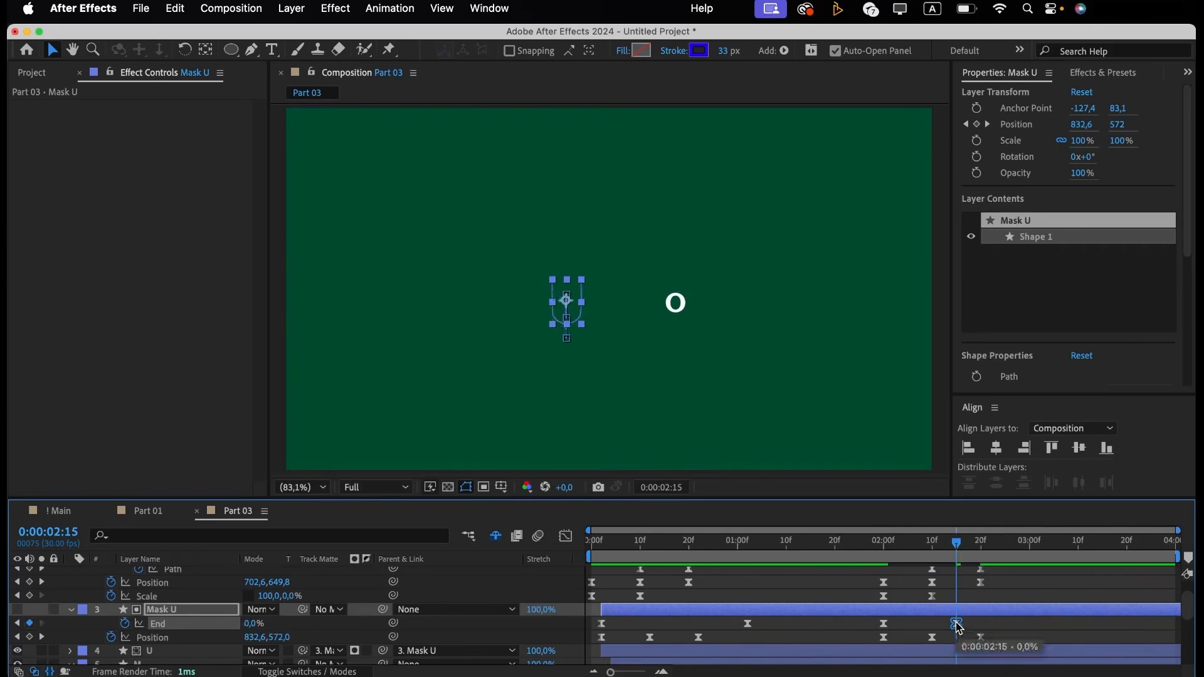
left_click_drag(909, 547, 855, 551)
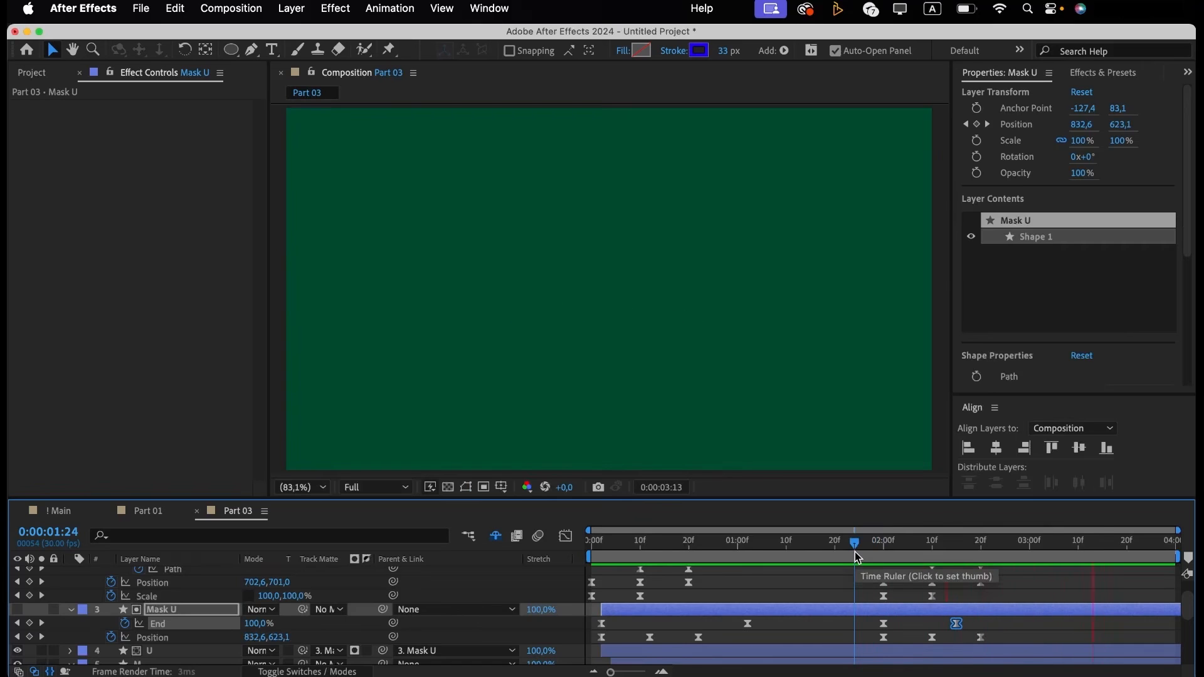
left_click(852, 570)
Trim the ends of the L, Mask U, U, M and O layers to 0:00:02:20, and preview from the beginning.
left_click(981, 556)
key("super+a")
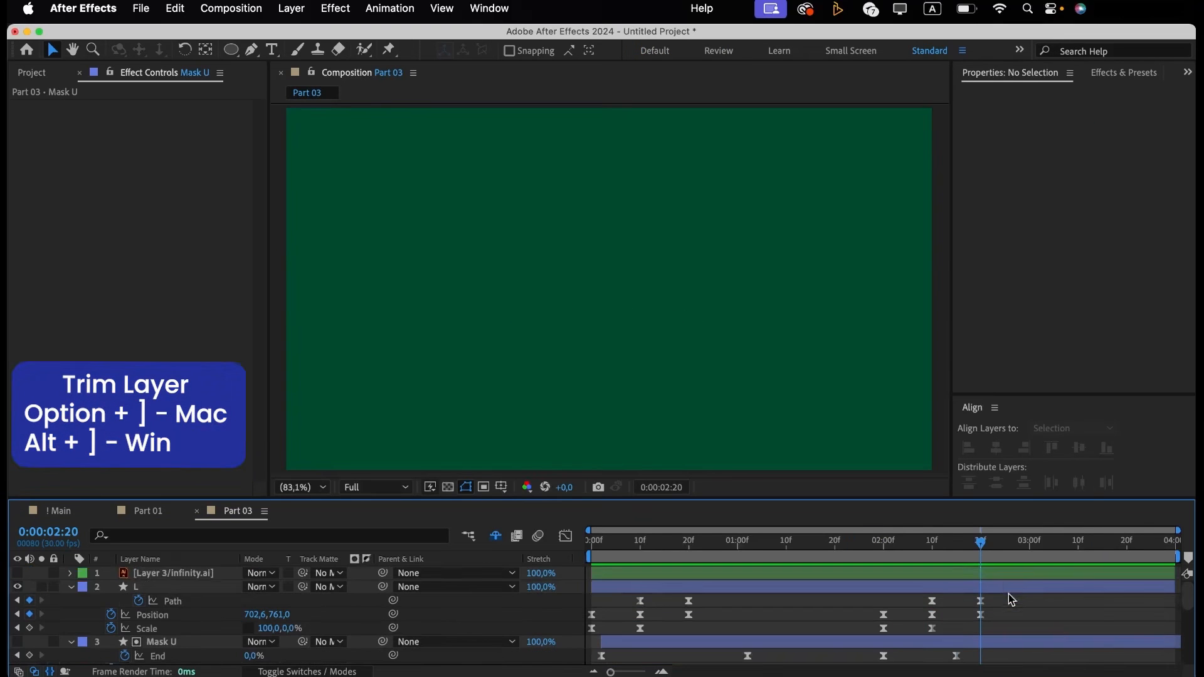
scroll(1006, 583, "down", 5)
key("alt+bracketright")
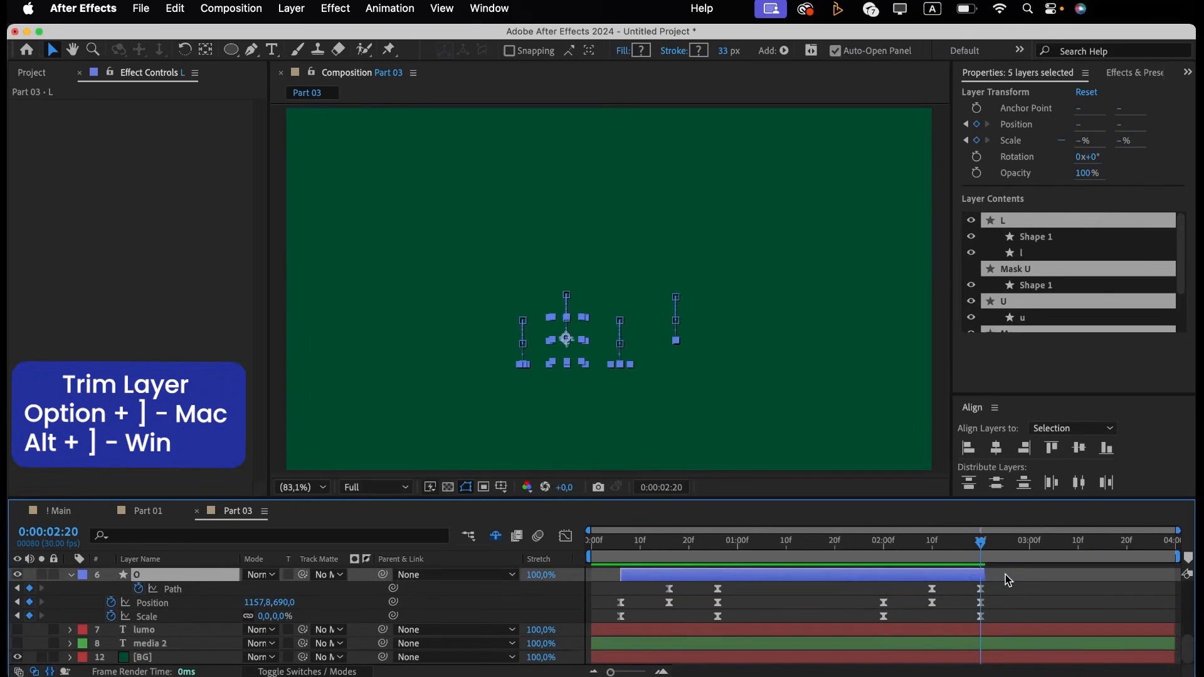
key("Home")
key("space")
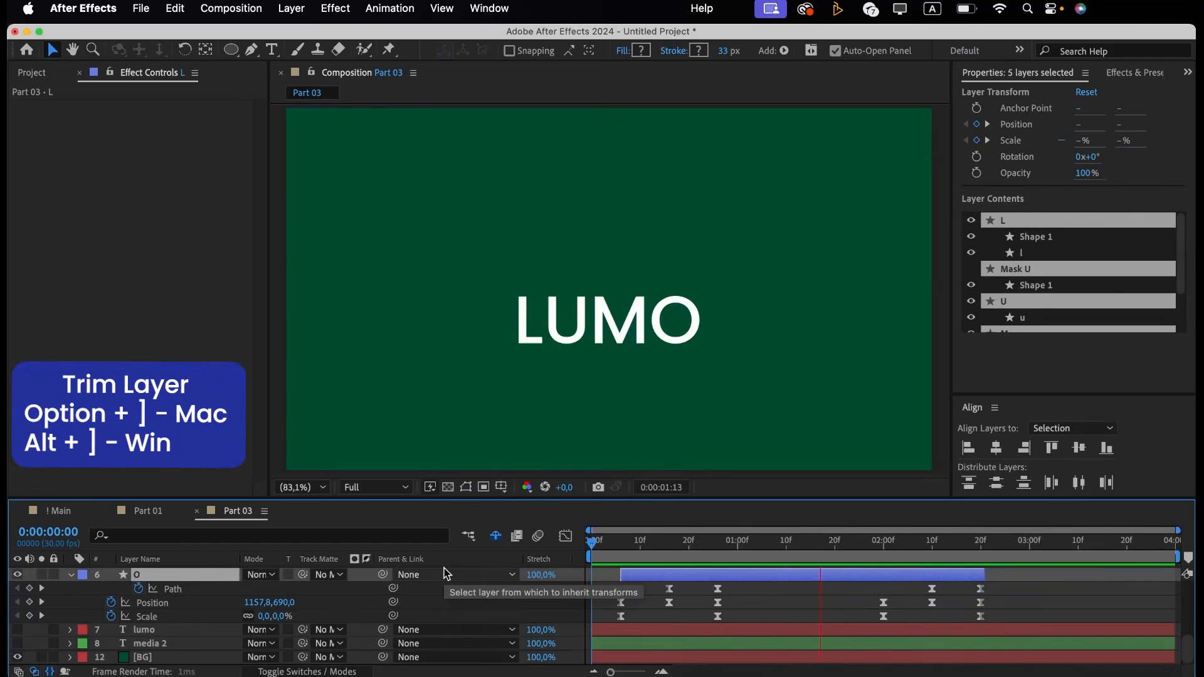
key("space")
Collapse the properties of the letter layers and delete the lumo text layer.
scroll(815, 611, "up", 5)
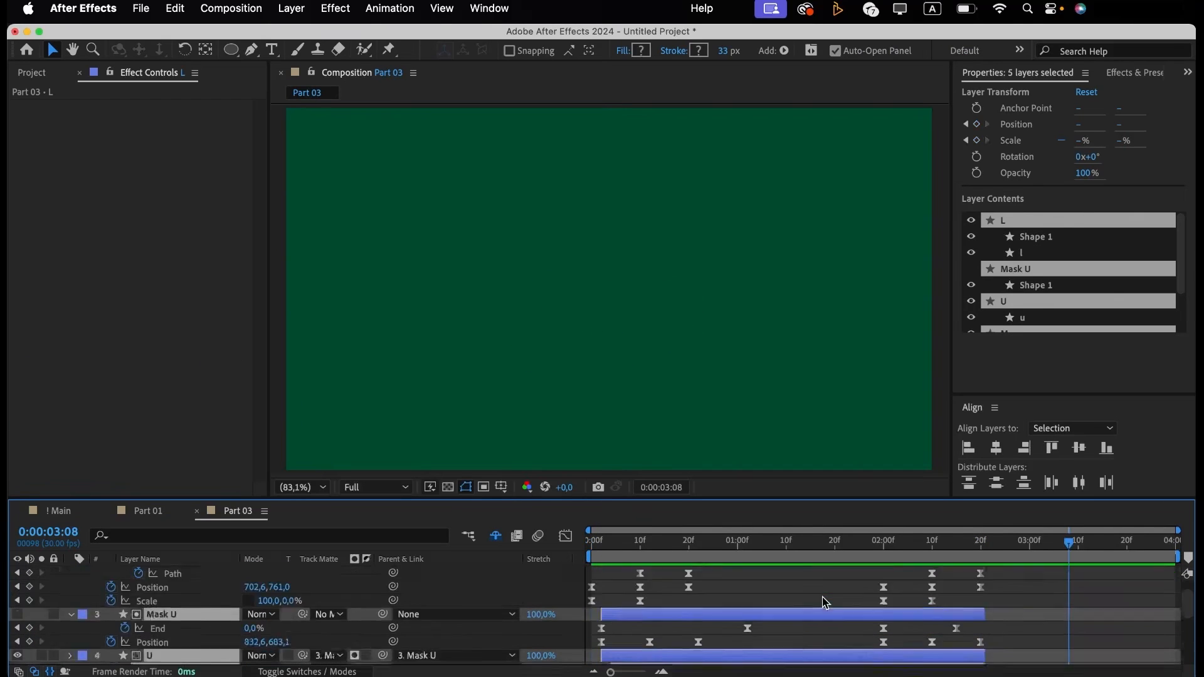
left_click(812, 620)
scroll(72, 605, "down", 6)
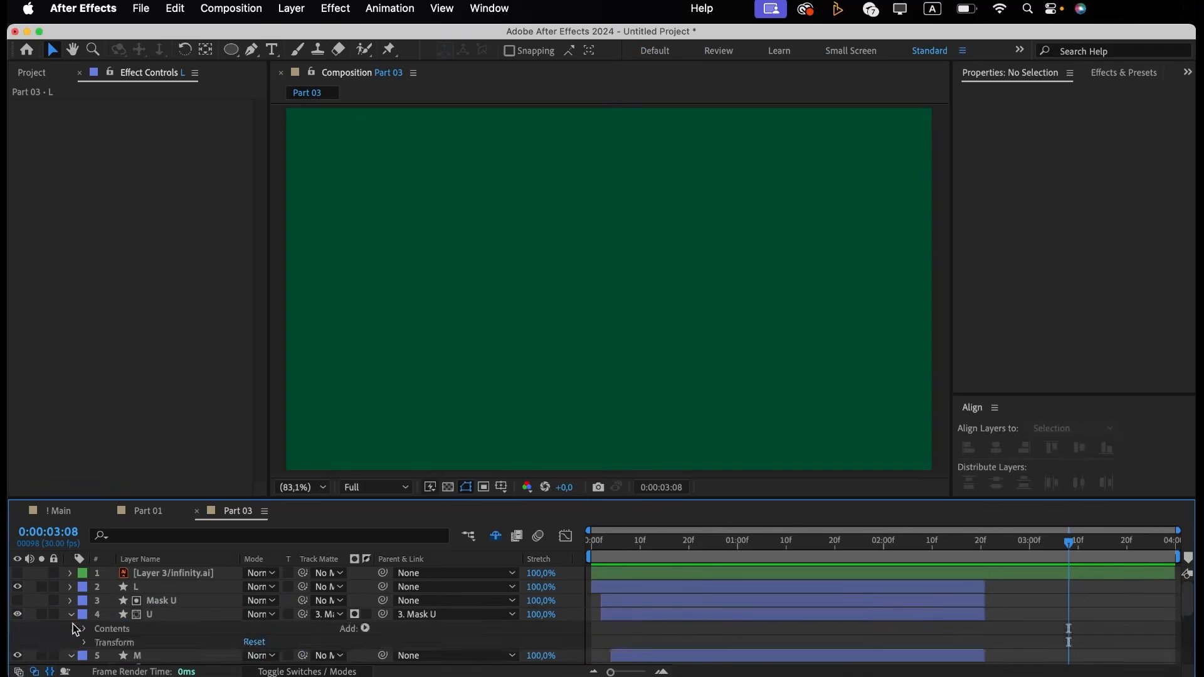
left_click(72, 575)
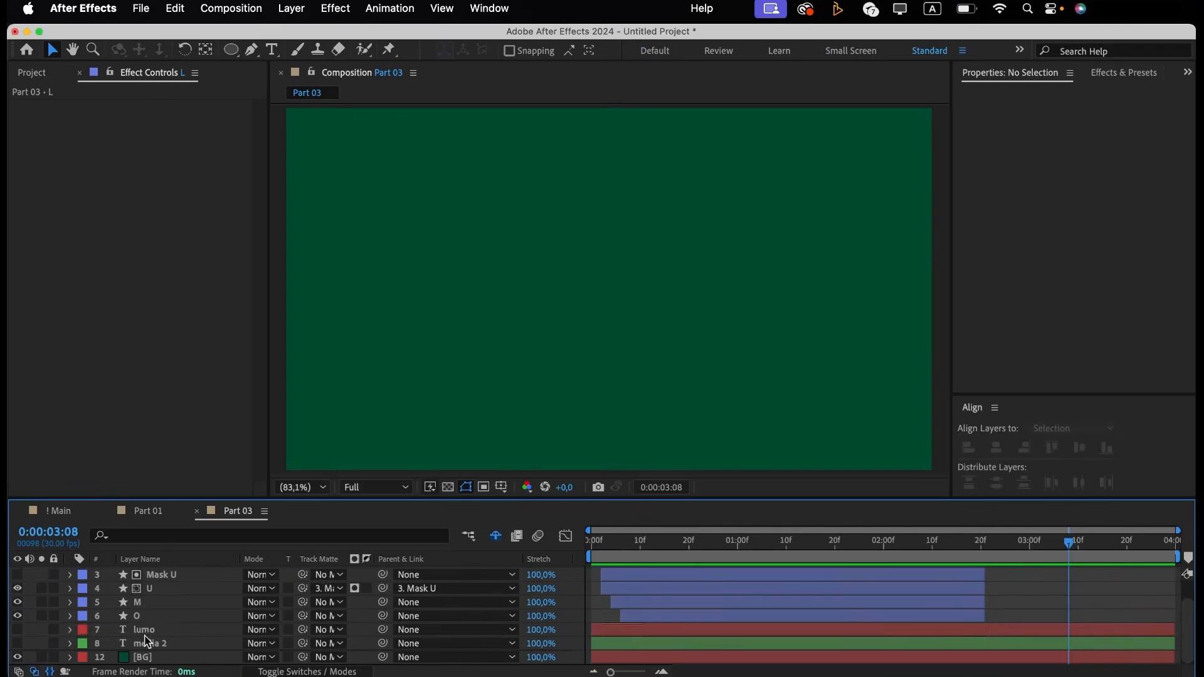
left_click(49, 631)
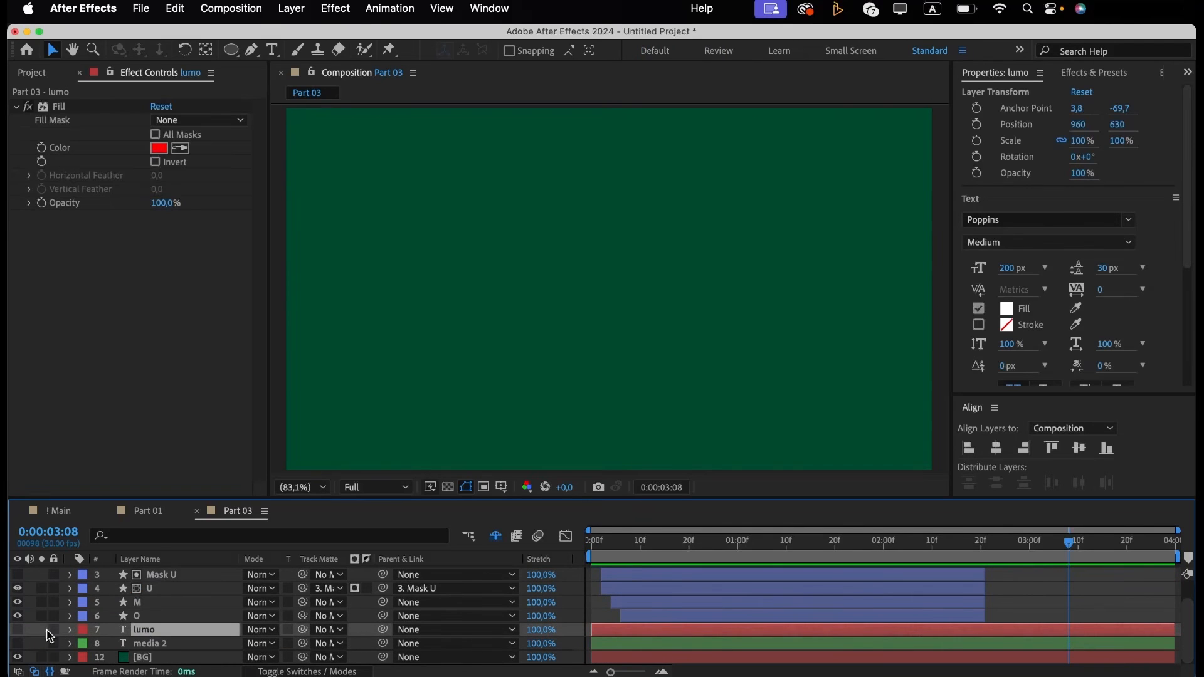
key("Delete")
Make the media 2 text layer visible and shift it so it starts at 0:00:01:00.
left_click(165, 646)
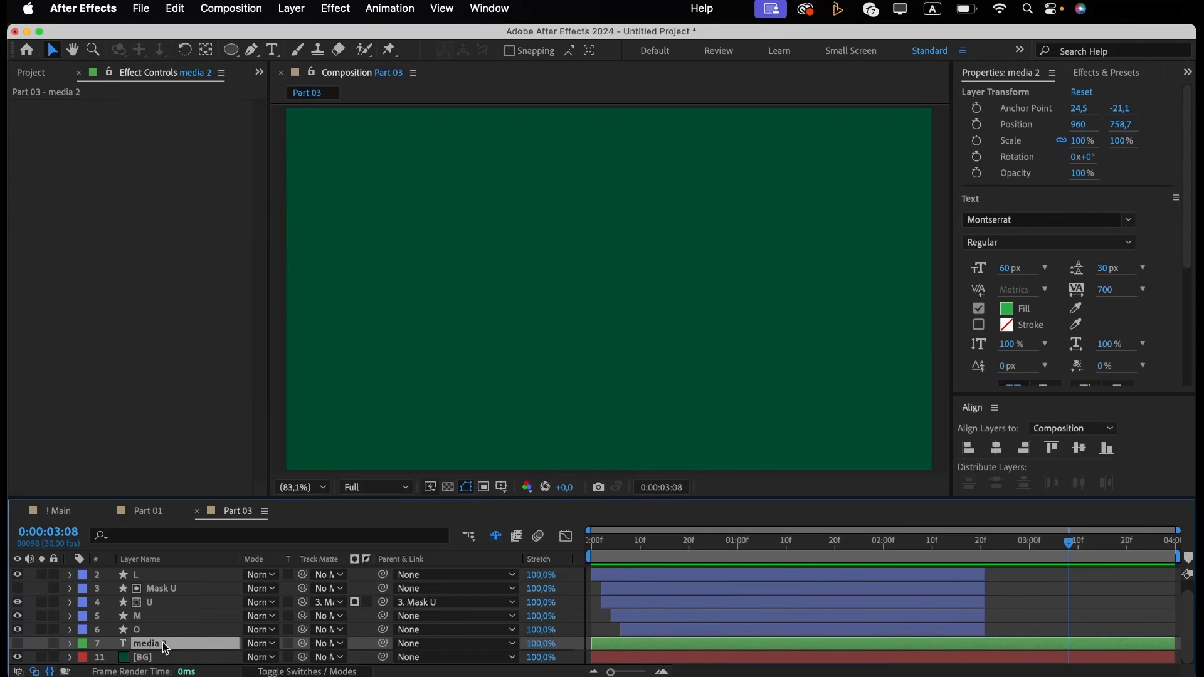
left_click(18, 644)
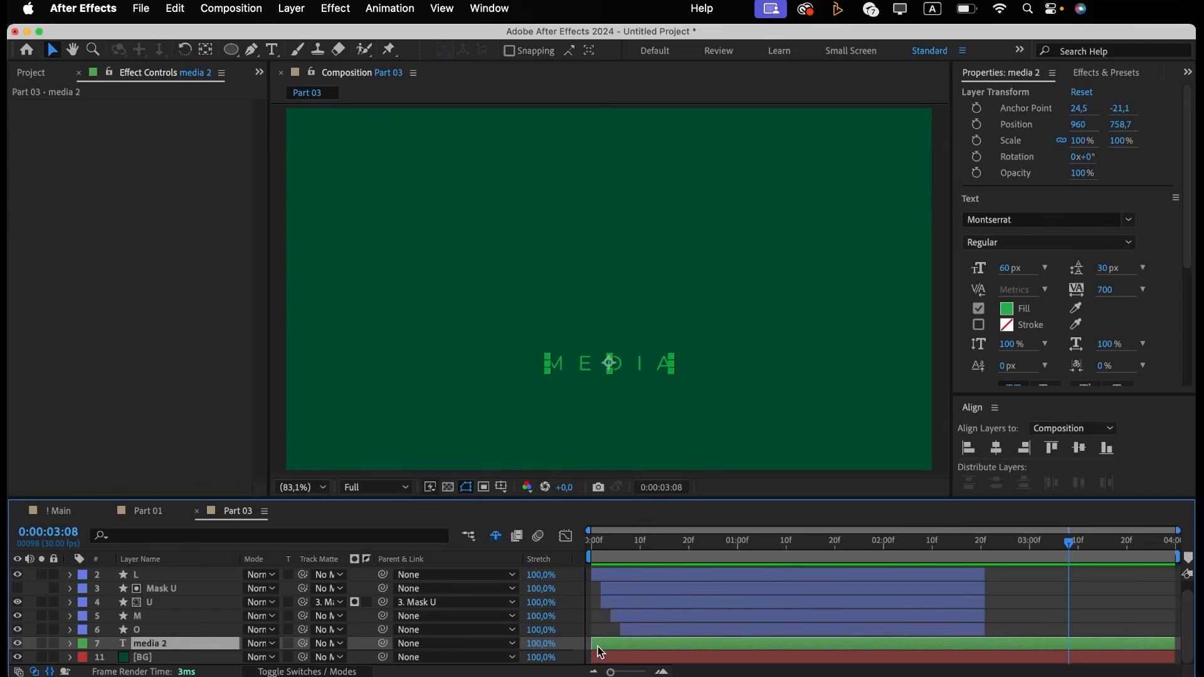
left_click(739, 549)
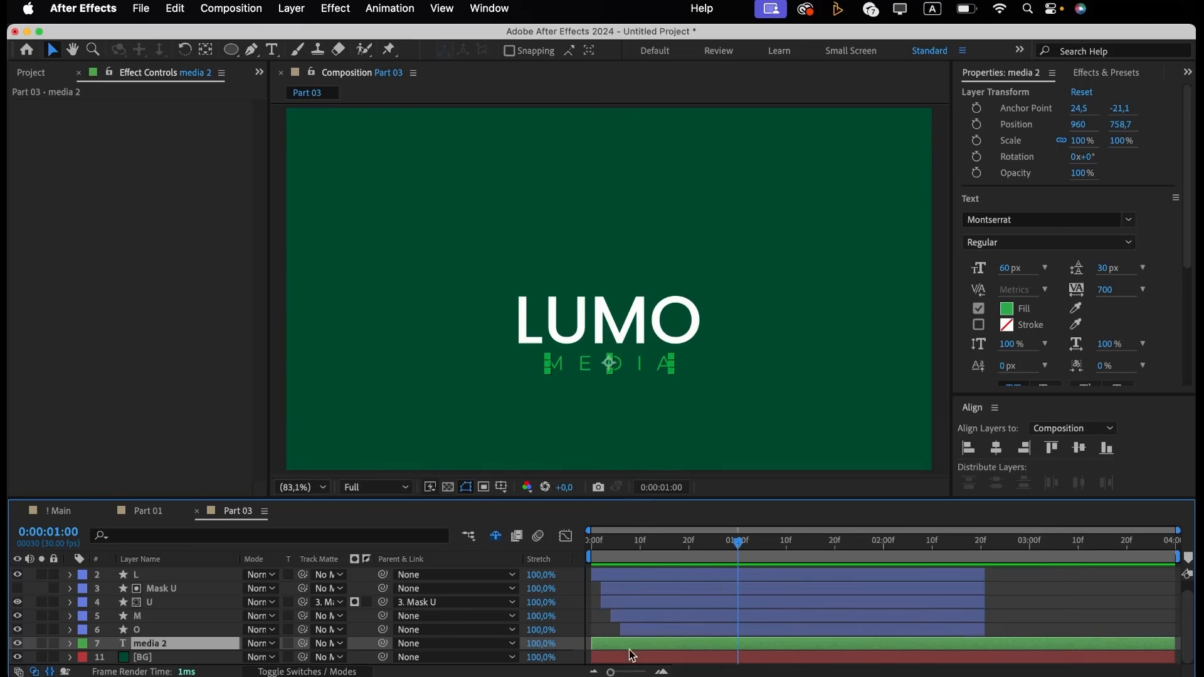
left_click_drag(613, 650, 751, 644)
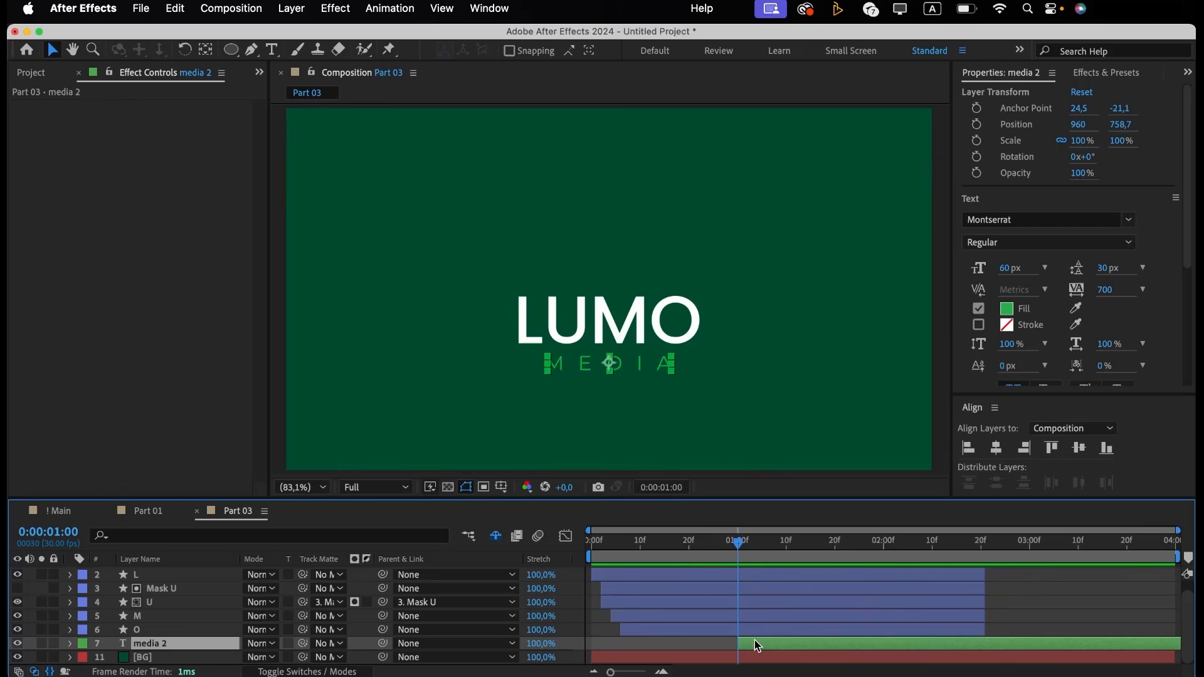
Set the media 2 layer's Opacity to 0% with a keyframe at 0:00:01:00.
key("t")
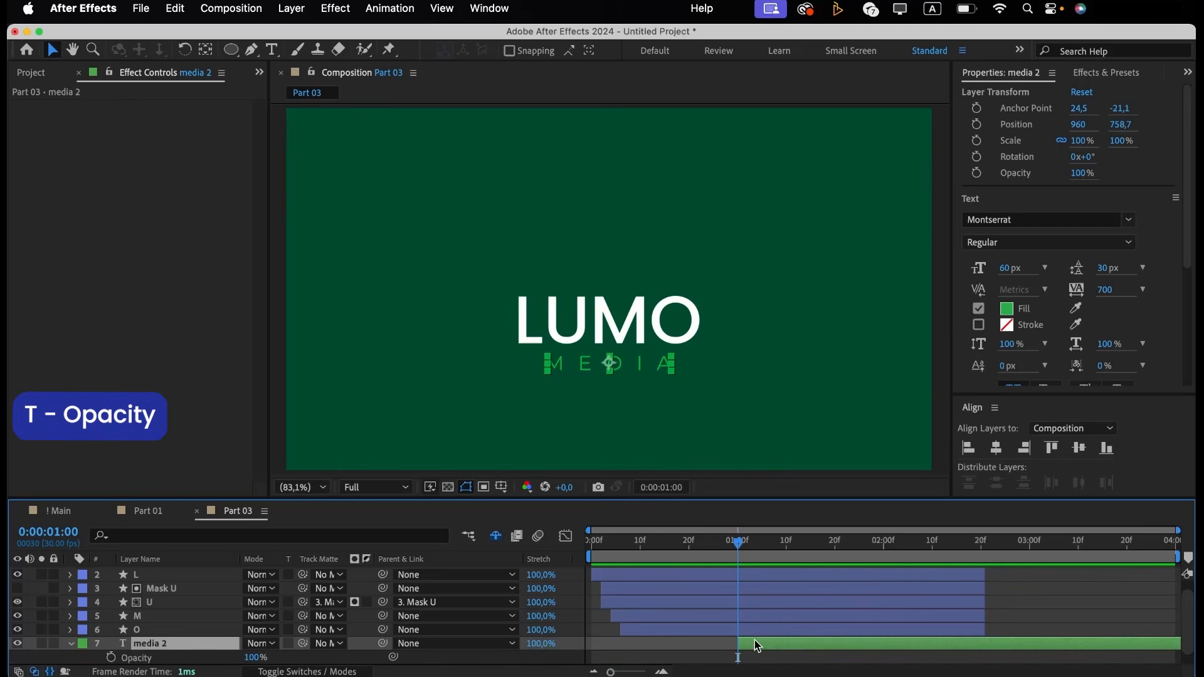
left_click(254, 657)
type("0")
left_click(173, 659)
left_click(110, 657)
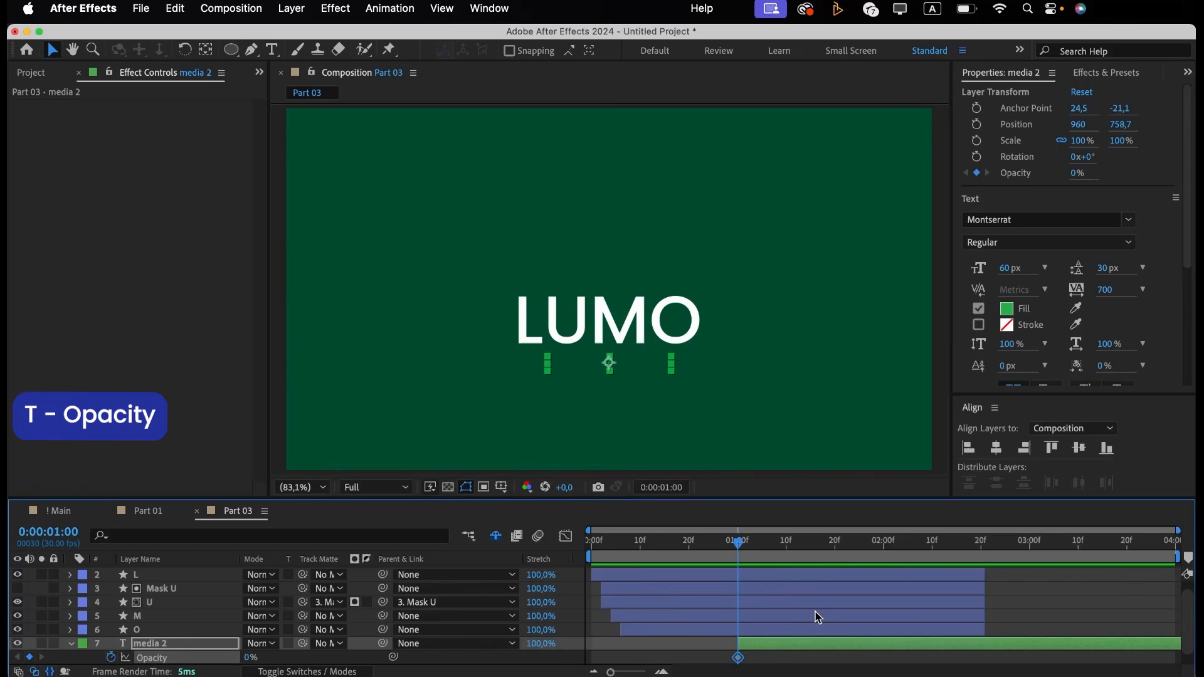
Add a 100% Opacity keyframe to the media 2 layer at 0:00:01:10 and scrub back through the fade-in.
scroll(817, 617, "down", 1)
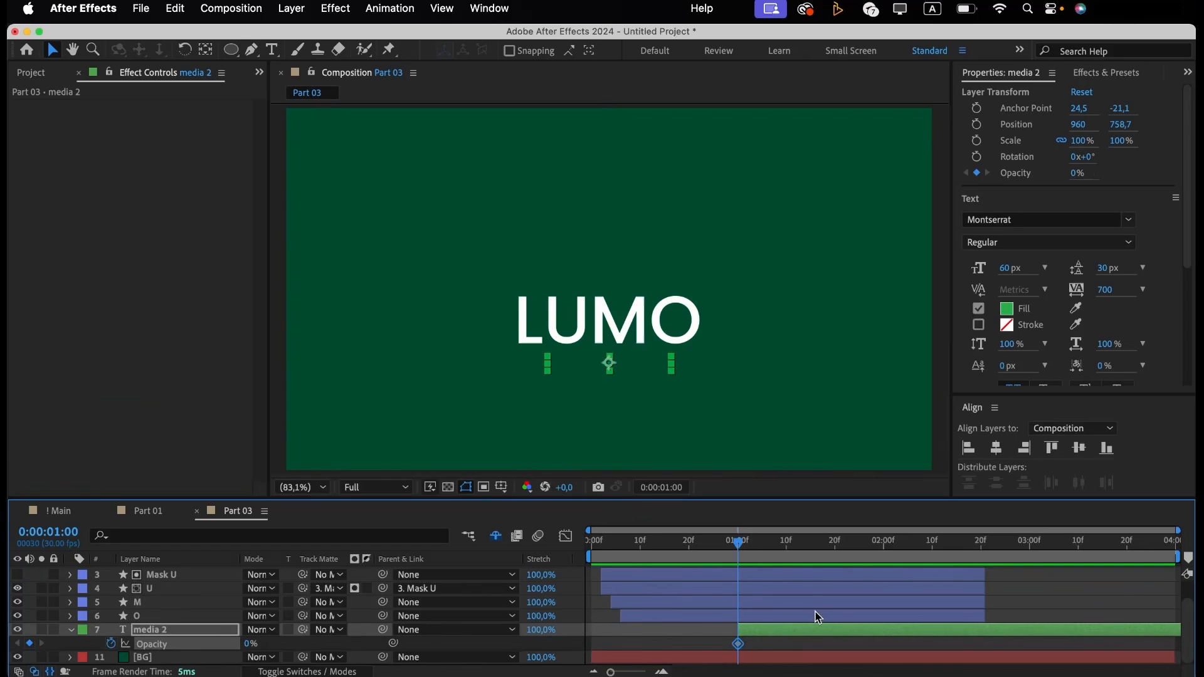
left_click(784, 549)
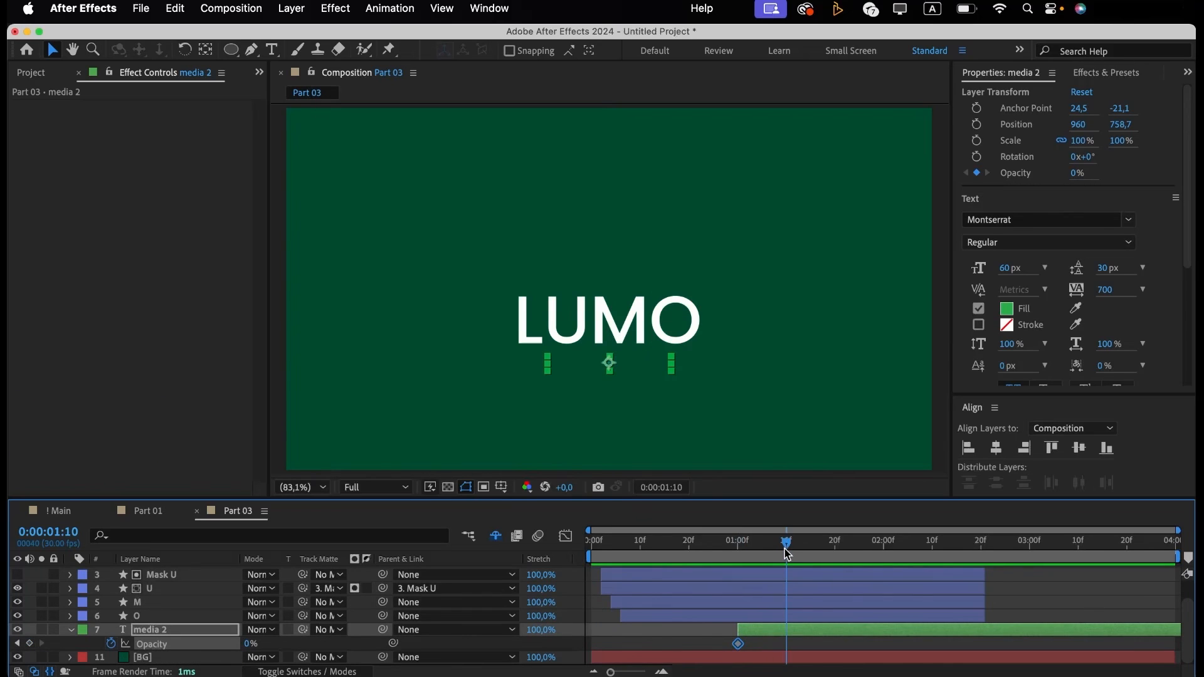
left_click(250, 644)
type("100")
key("Return")
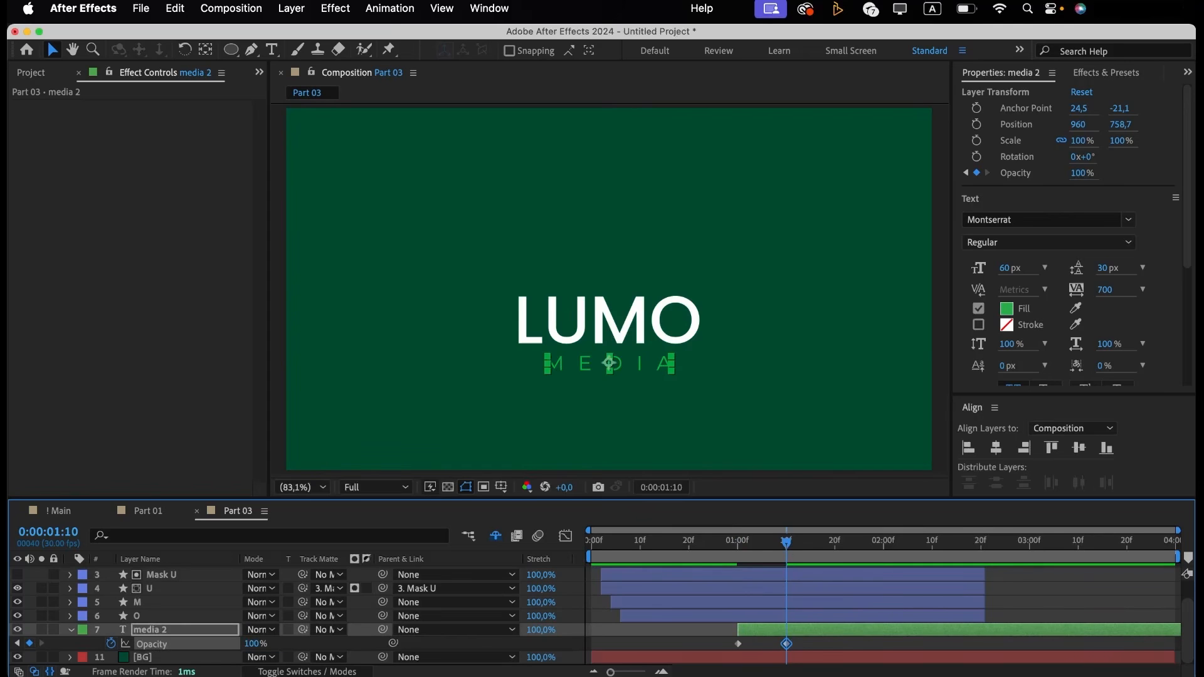
left_click_drag(780, 537, 738, 540)
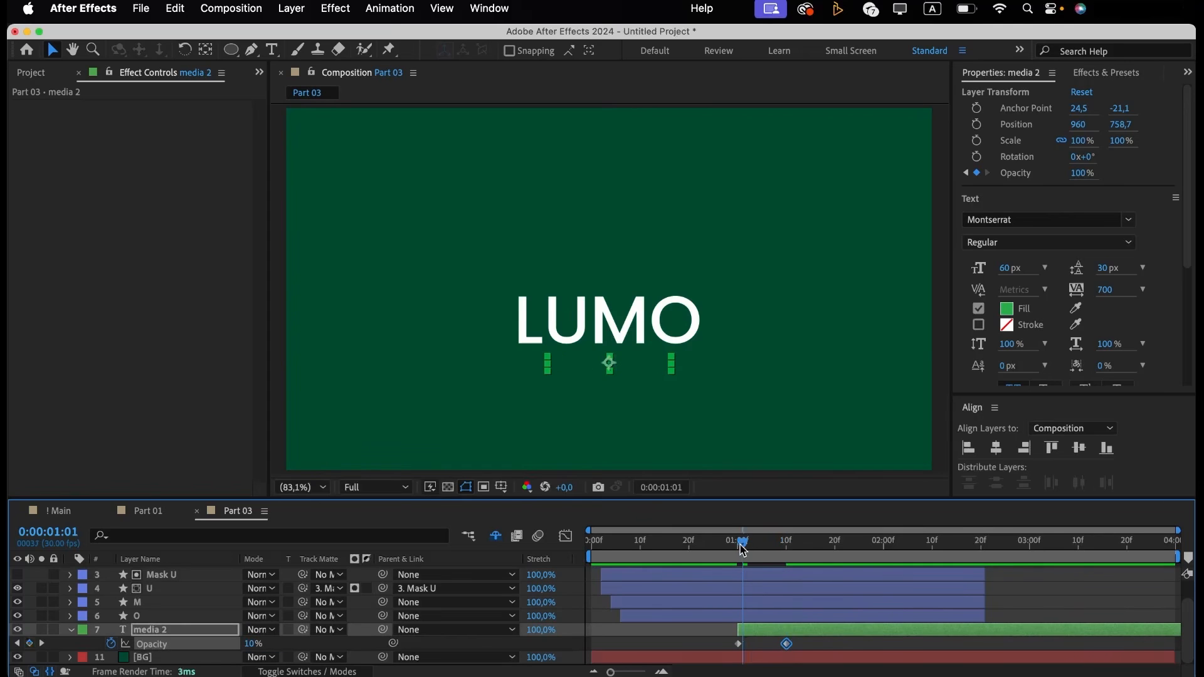
Keyframe the media 2 layer's Scale at 100% at 0:00:01:10 and 80% at 0:00:01:00, and preview the scale-up.
left_click(786, 541)
key("s")
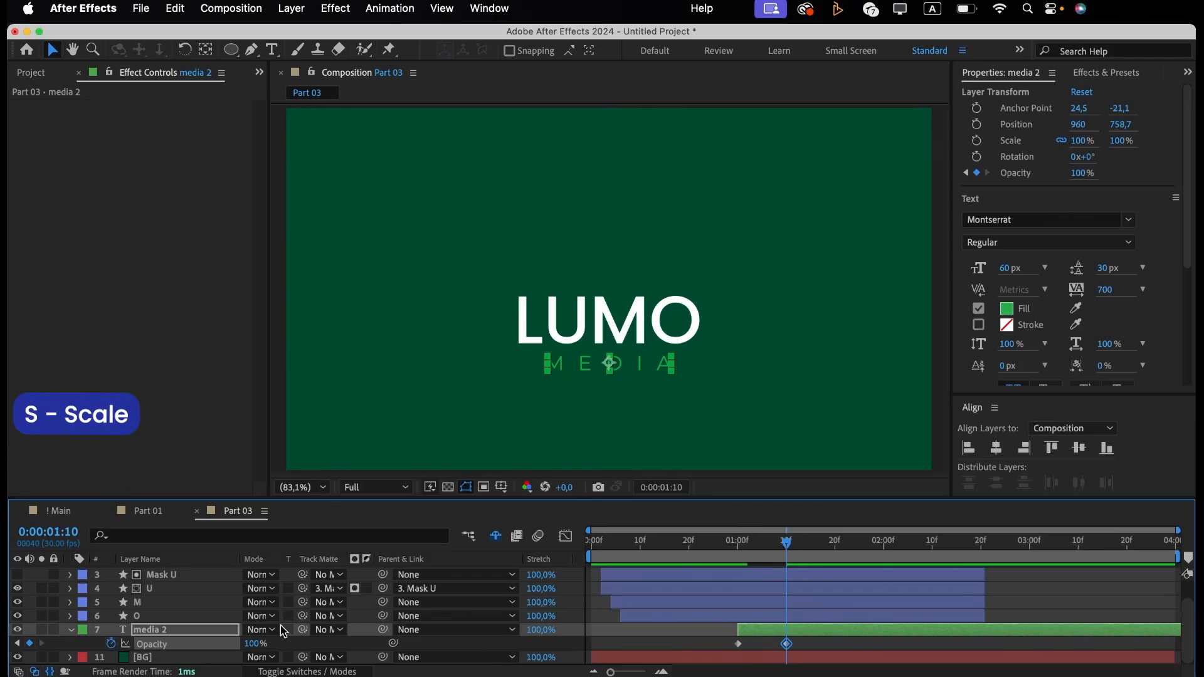
left_click(111, 644)
left_click(739, 549)
left_click(299, 642)
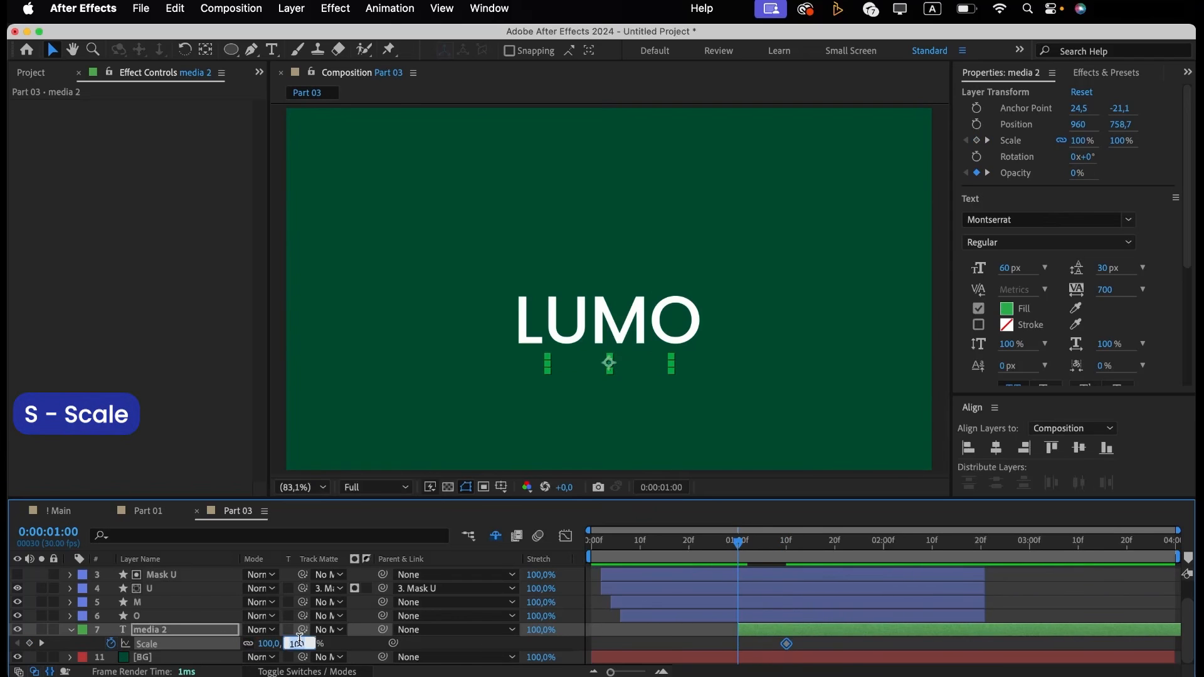
key("Return")
key("space")
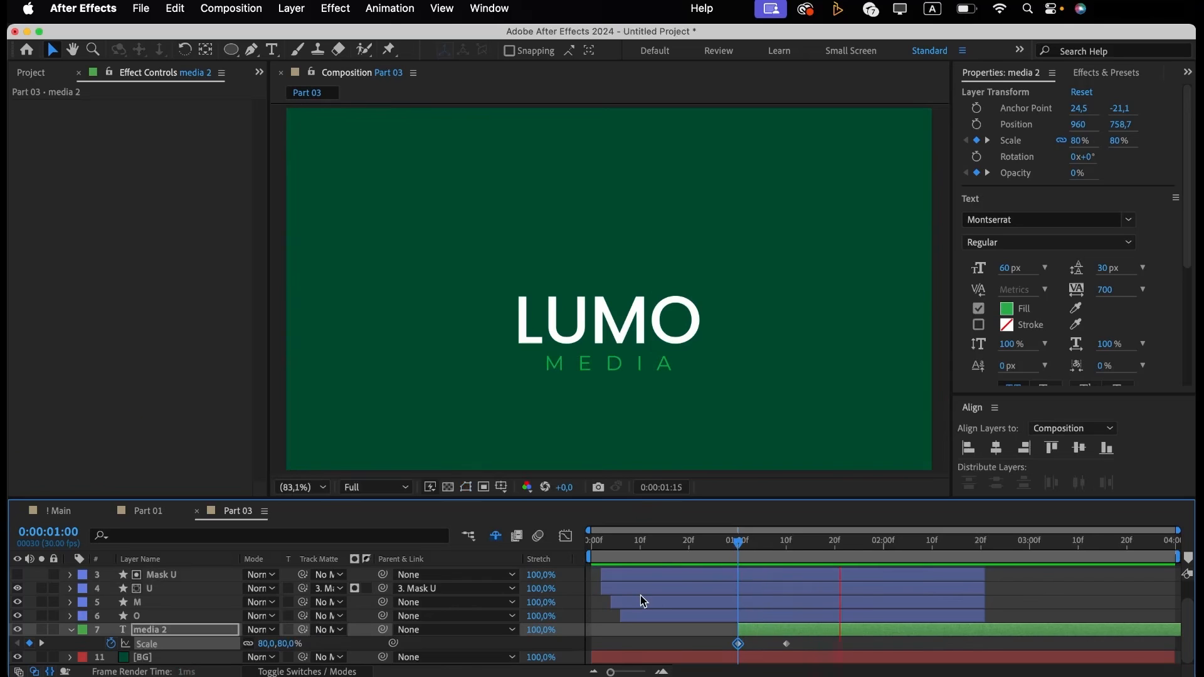
left_click_drag(733, 557, 789, 552)
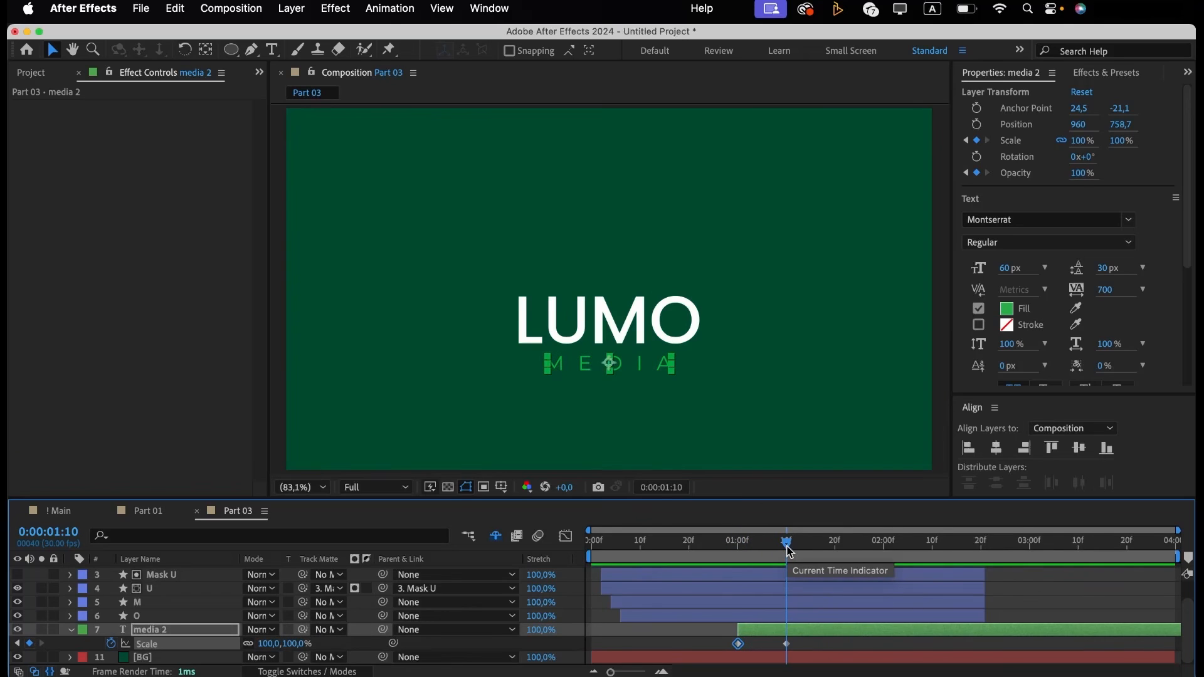
Show all keyframes of the media 2 layer and apply Easy Ease to its Scale and Opacity keyframes.
left_click(774, 633)
scroll(774, 633, "up", 1)
scroll(774, 634, "down", 2)
key("u")
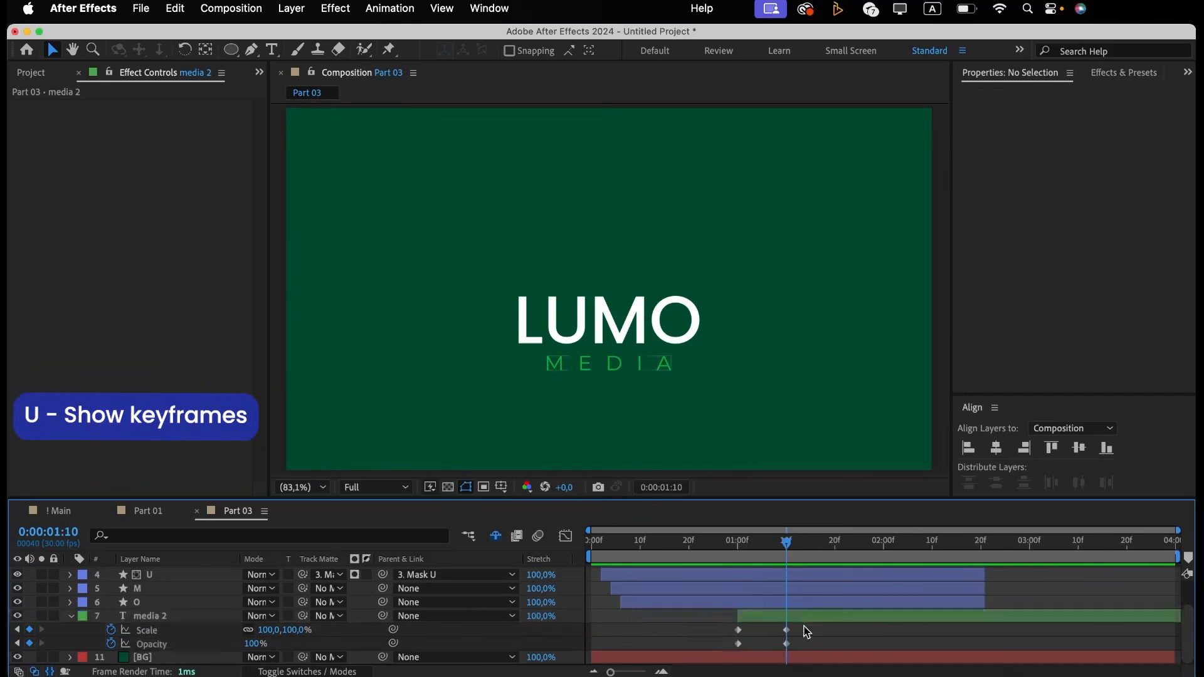
left_click_drag(804, 624, 701, 660)
key("F9")
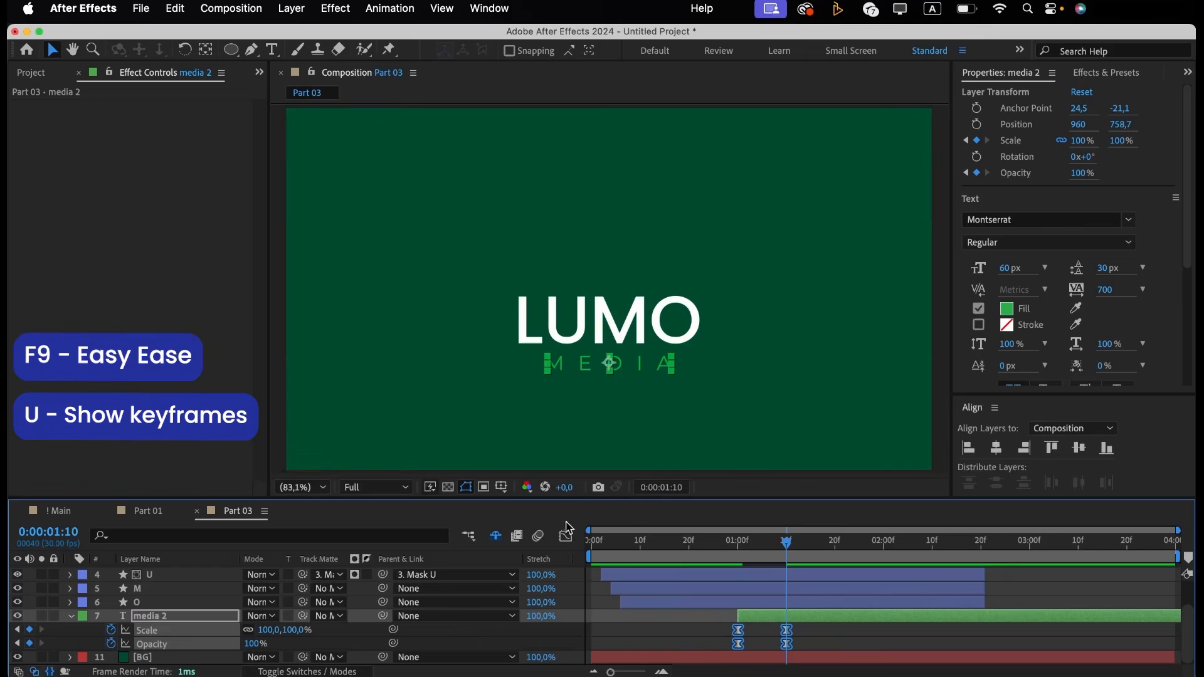
Shape the media 2 keyframes' speed graph into a fast start with a long ease-out, and preview from the beginning.
left_click(565, 535)
scroll(770, 652, "up", 5)
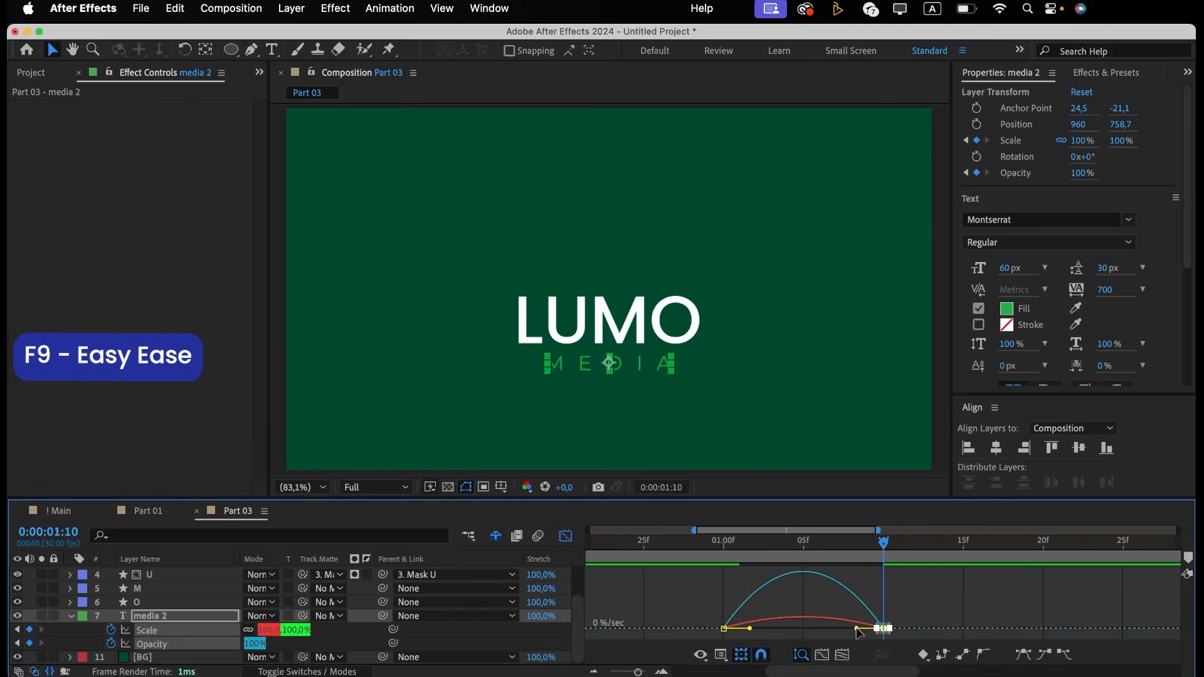
left_click_drag(857, 629, 746, 629)
key("space")
left_click(750, 630)
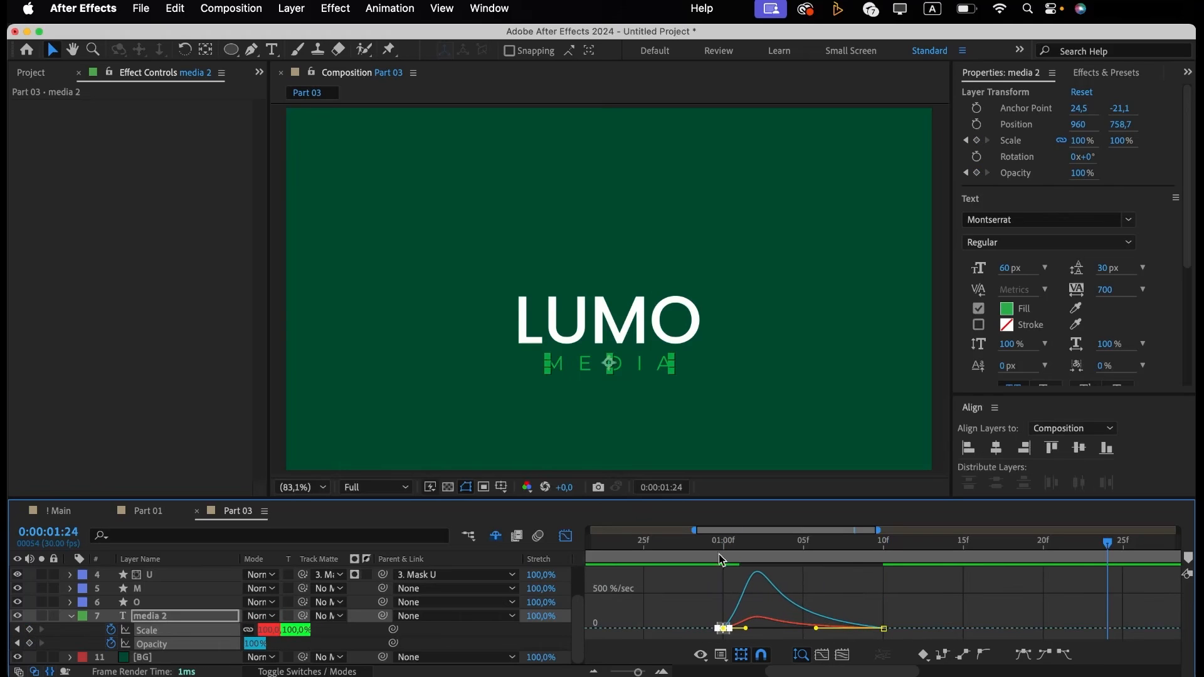
left_click(566, 536)
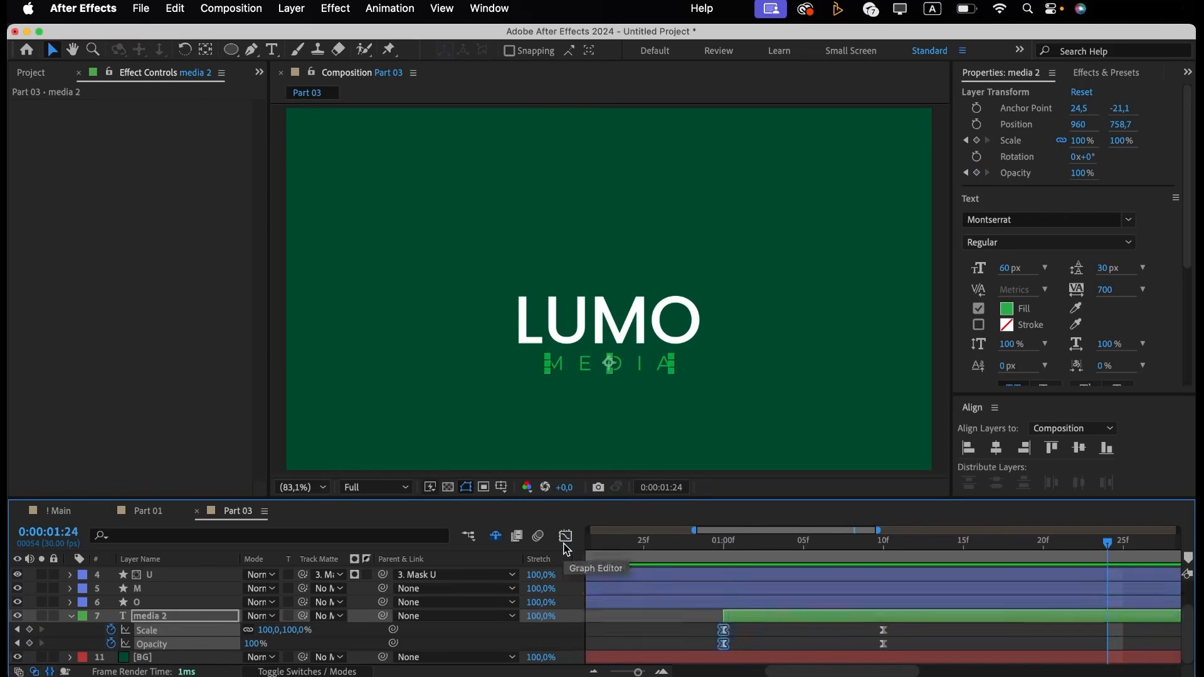
left_click(743, 587)
left_click_drag(715, 542, 474, 549)
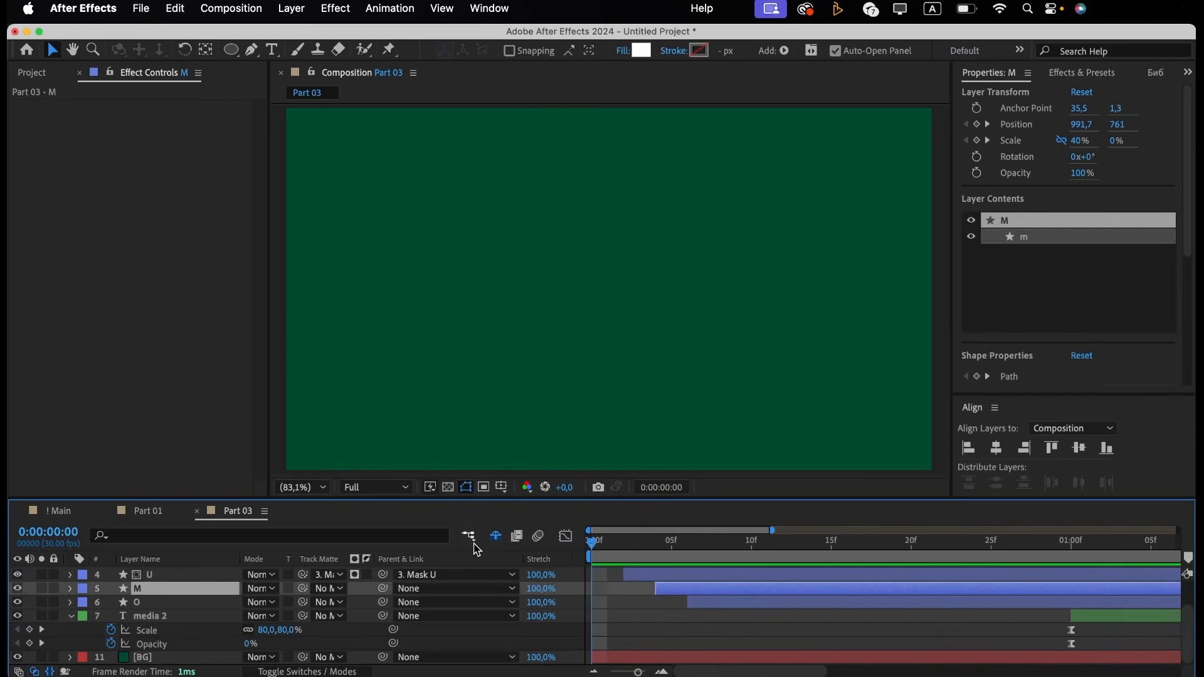
key("space")
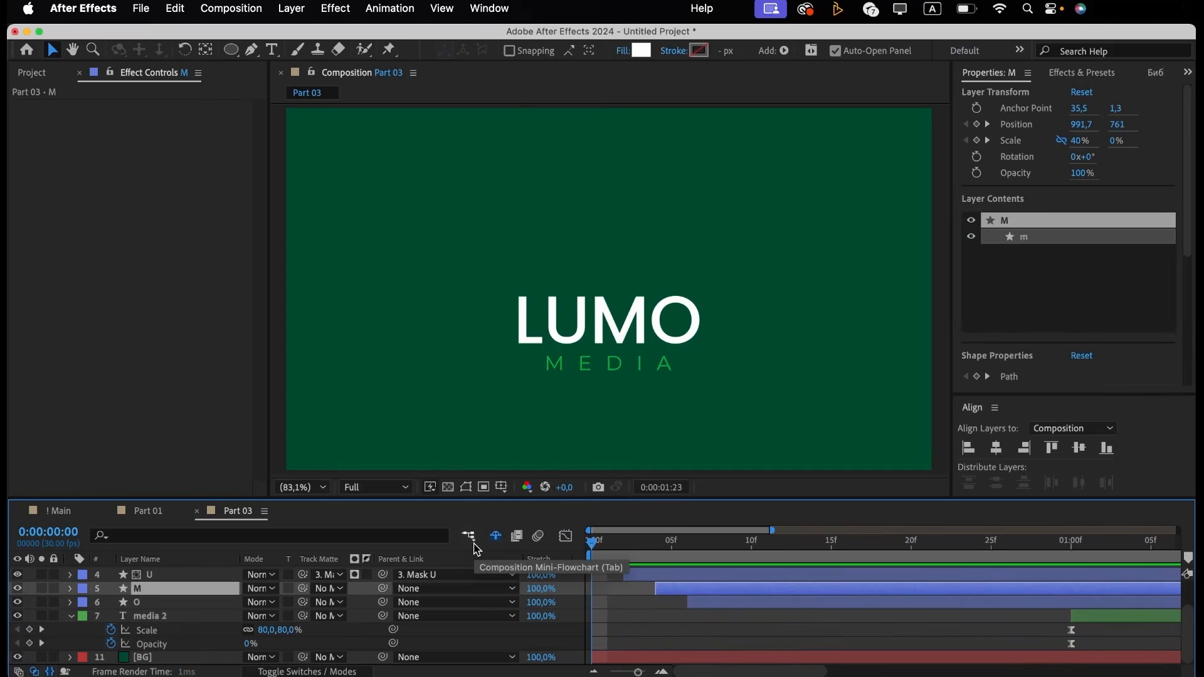
key("space")
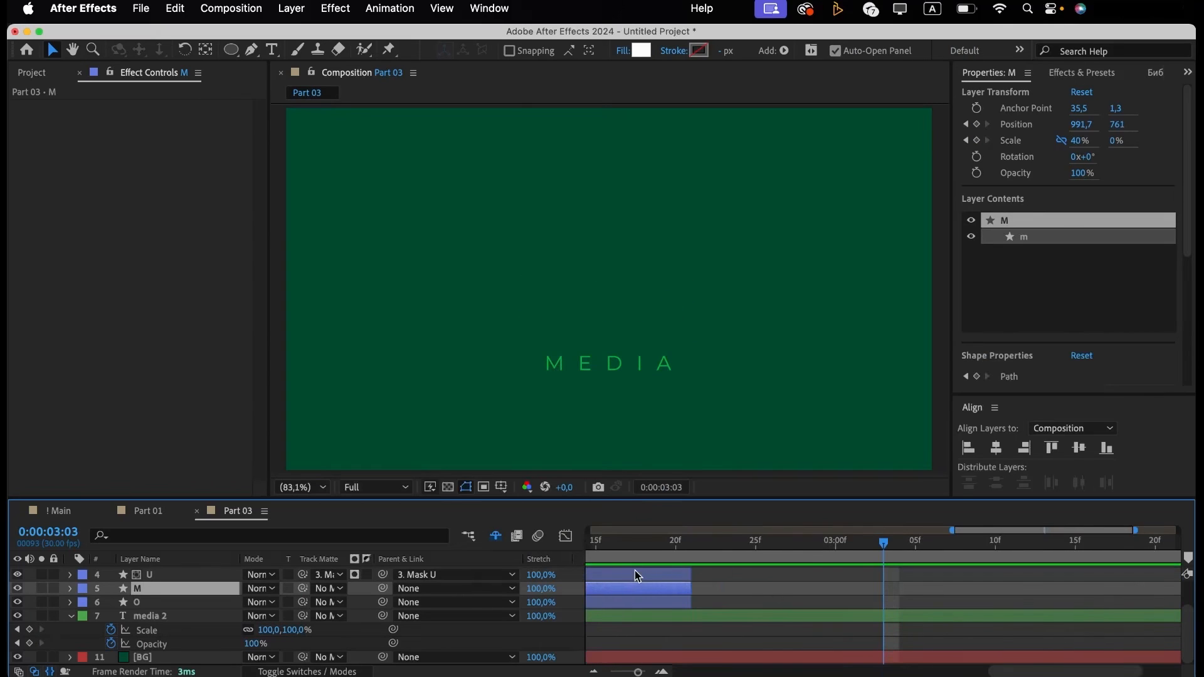
Copy the media 2 layer's Scale and Opacity keyframes and paste them at 0:00:02:00.
key("minus")
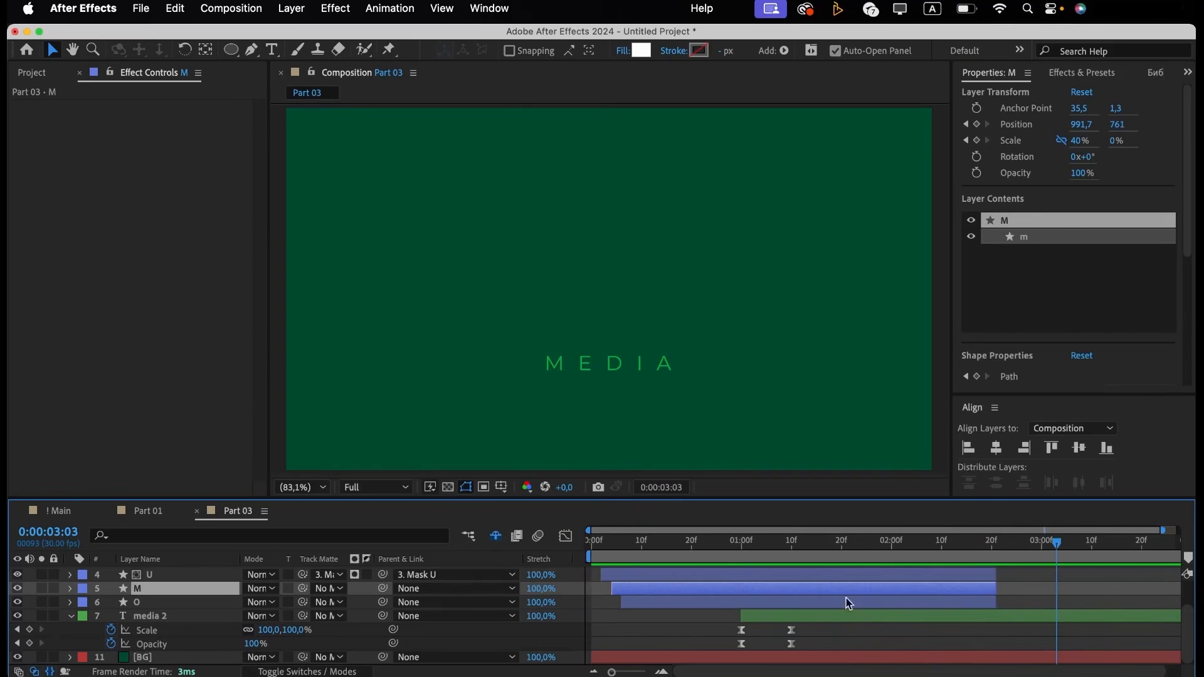
left_click(892, 544)
left_click_drag(815, 624, 723, 655)
key("ctrl+c")
key("ctrl+v")
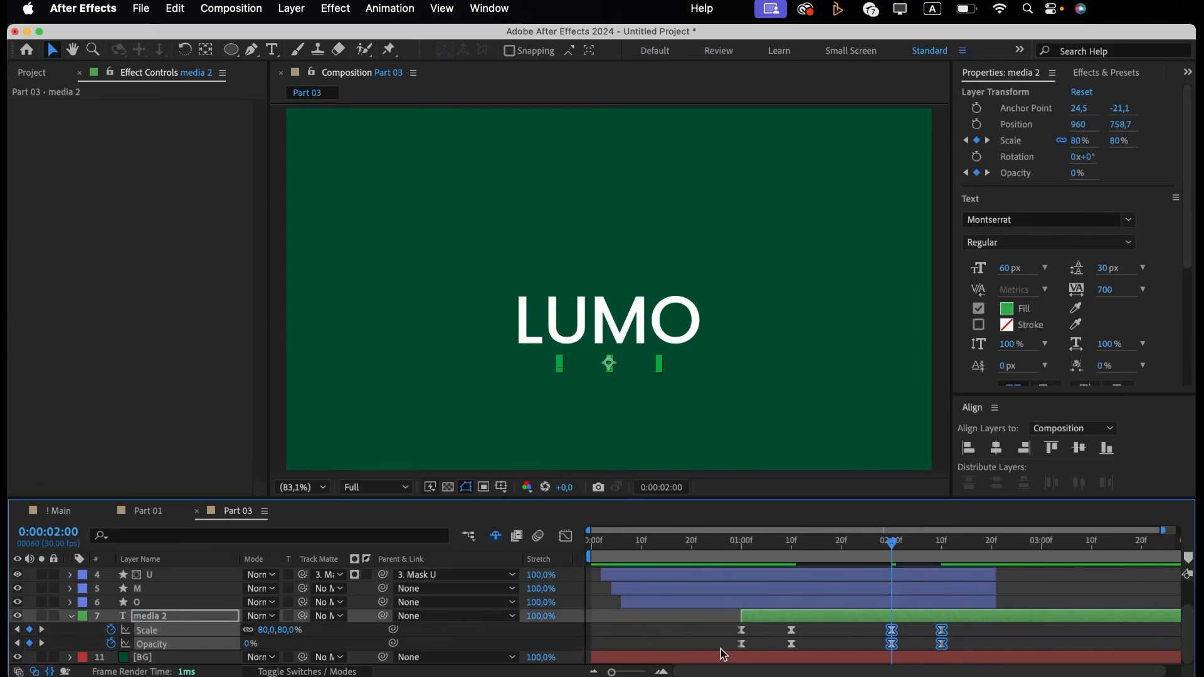
Time-reverse the pasted Scale and Opacity keyframes of the media 2 layer and preview the animation from 0:00:01:00.
right_click(894, 634)
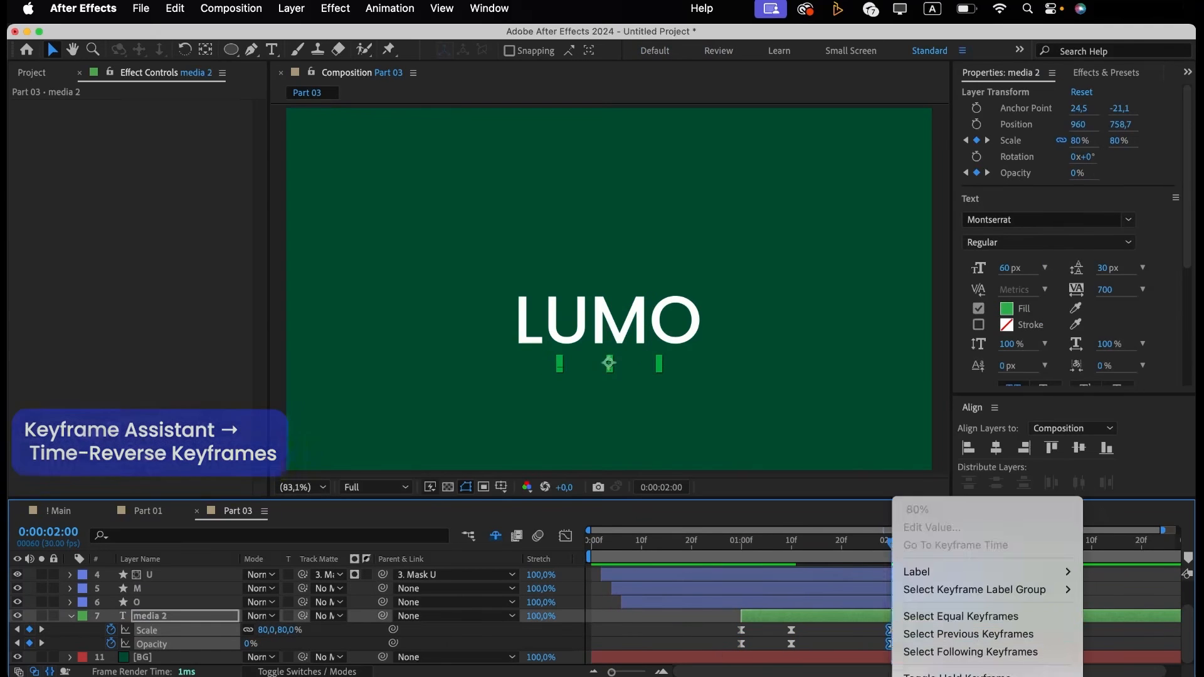
mouse_move(940, 674)
key("space")
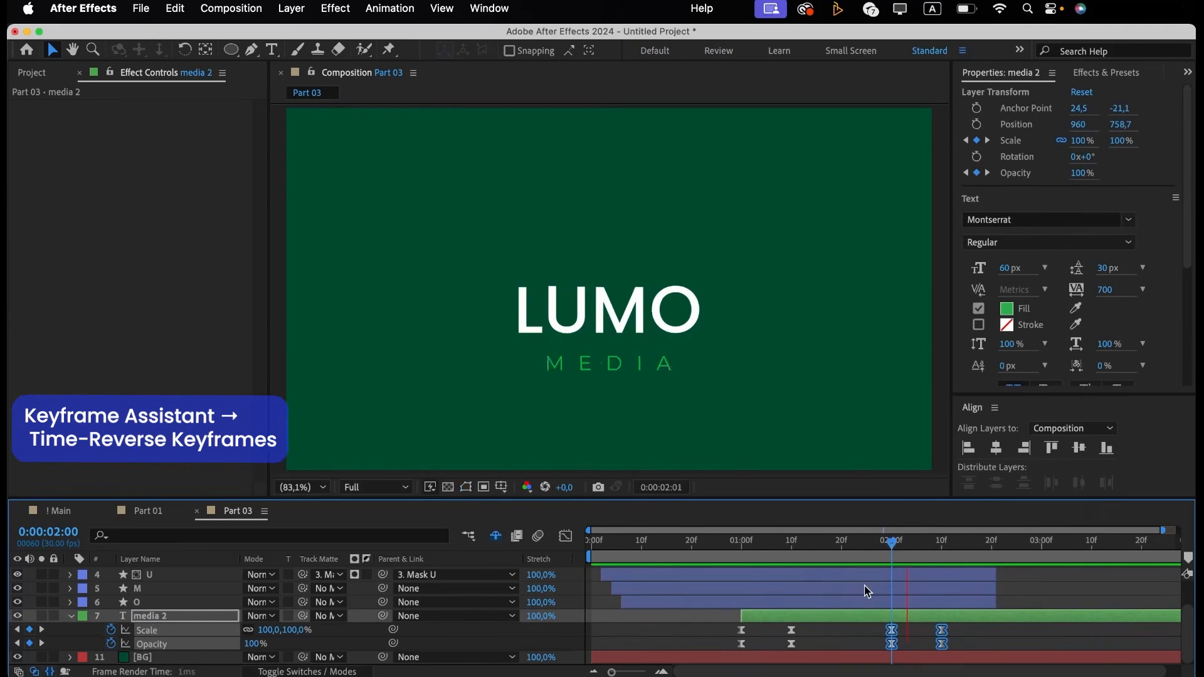
left_click(748, 558)
left_click(745, 558)
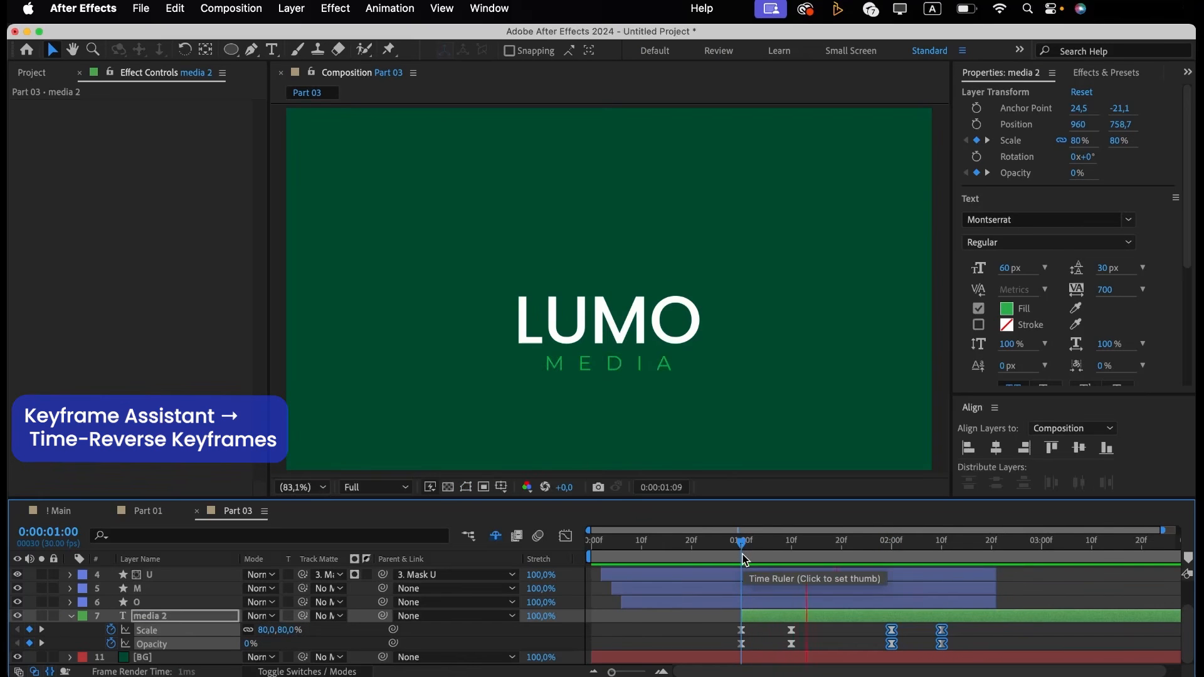
key("space")
Make the Layer 3/infinity.ai layer visible in the composition.
scroll(668, 607, "up", 3)
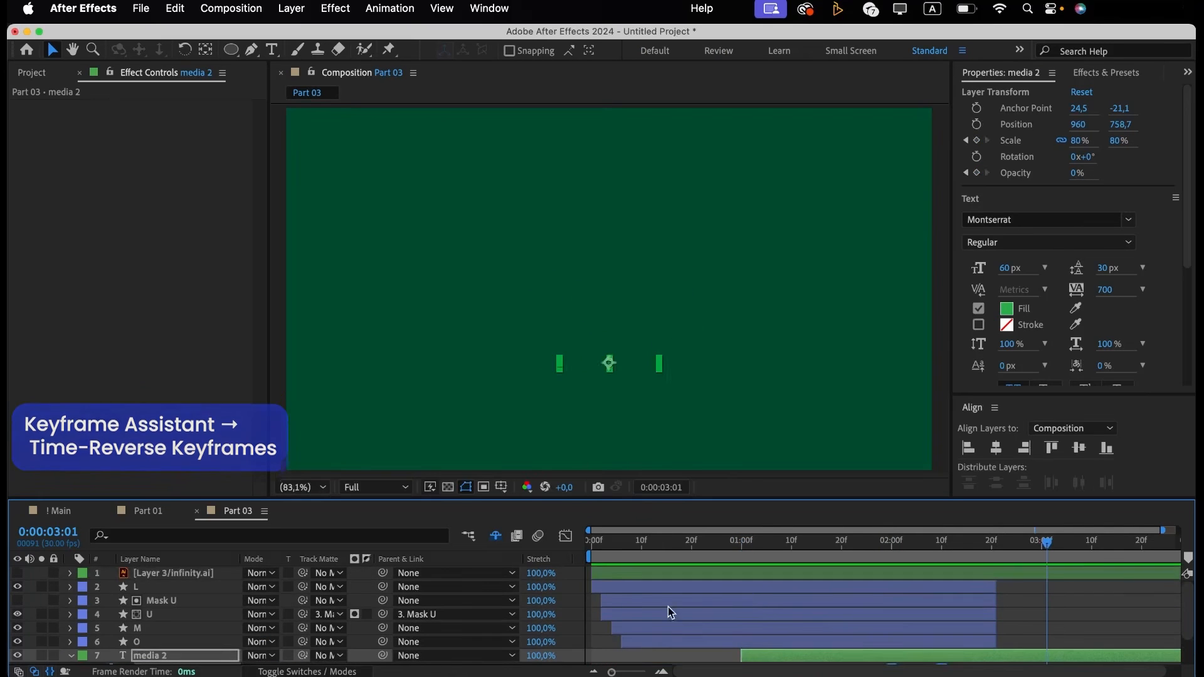
left_click(614, 575)
left_click(18, 574)
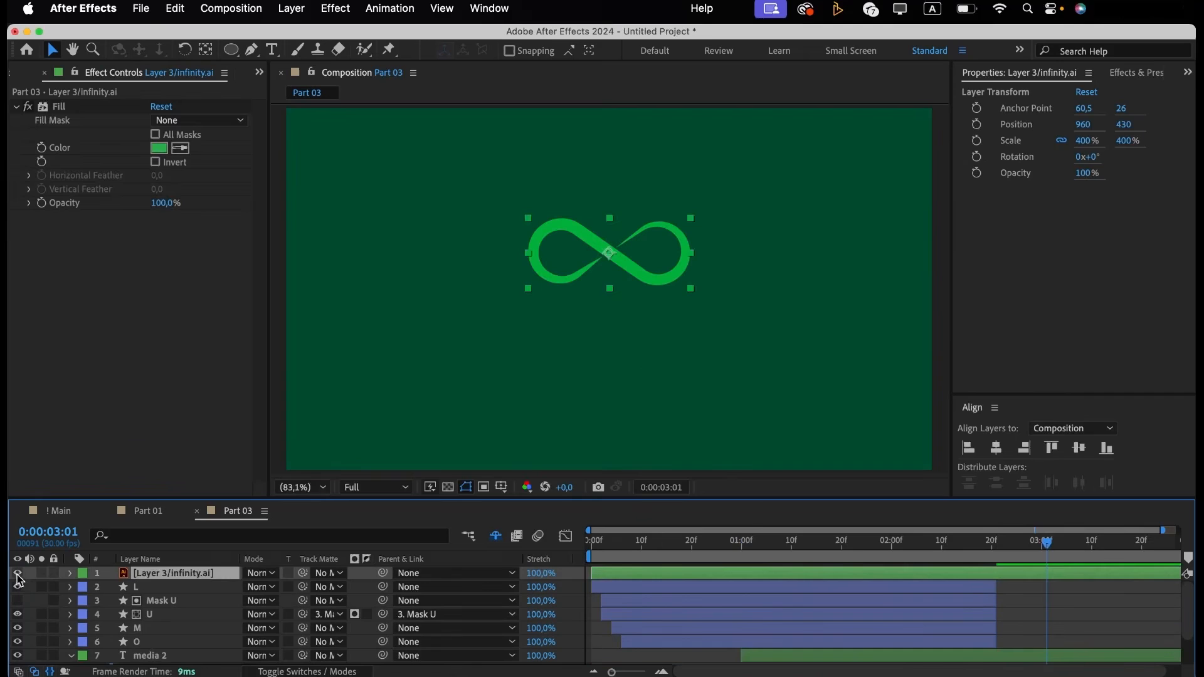
With nothing selected, trace the infinity logo's right loop with the Pen tool, from its upper inner tip round to the diagonal band.
left_click(597, 630)
key("g")
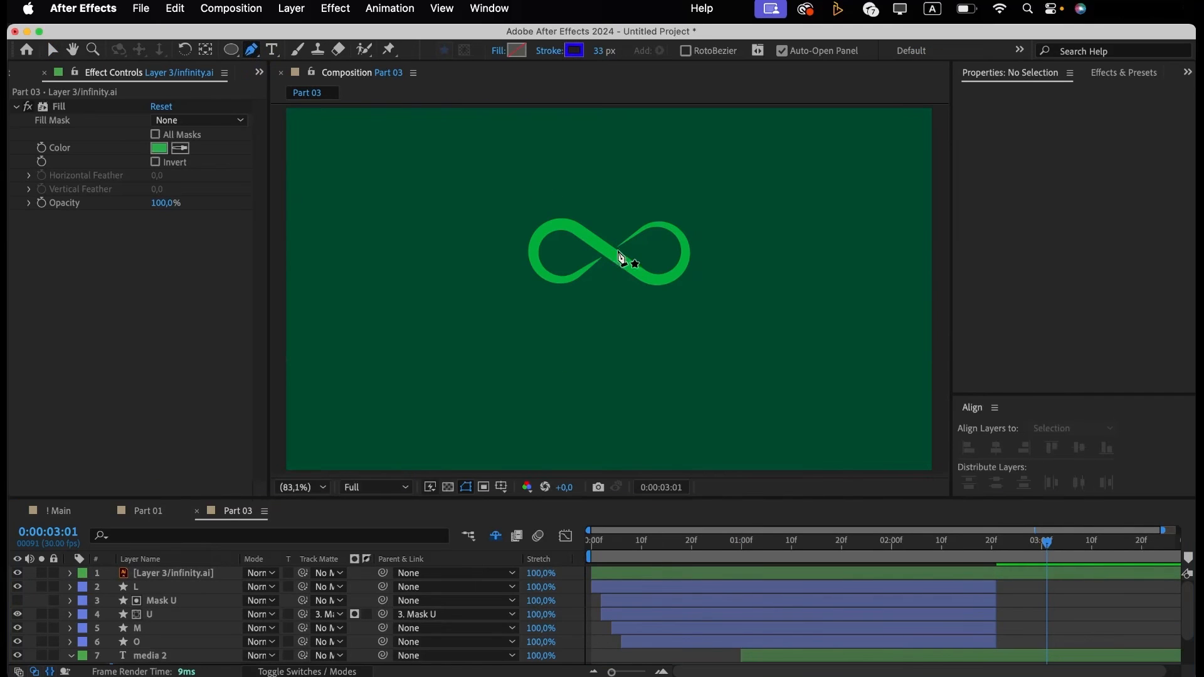
scroll(617, 257, "up", 3)
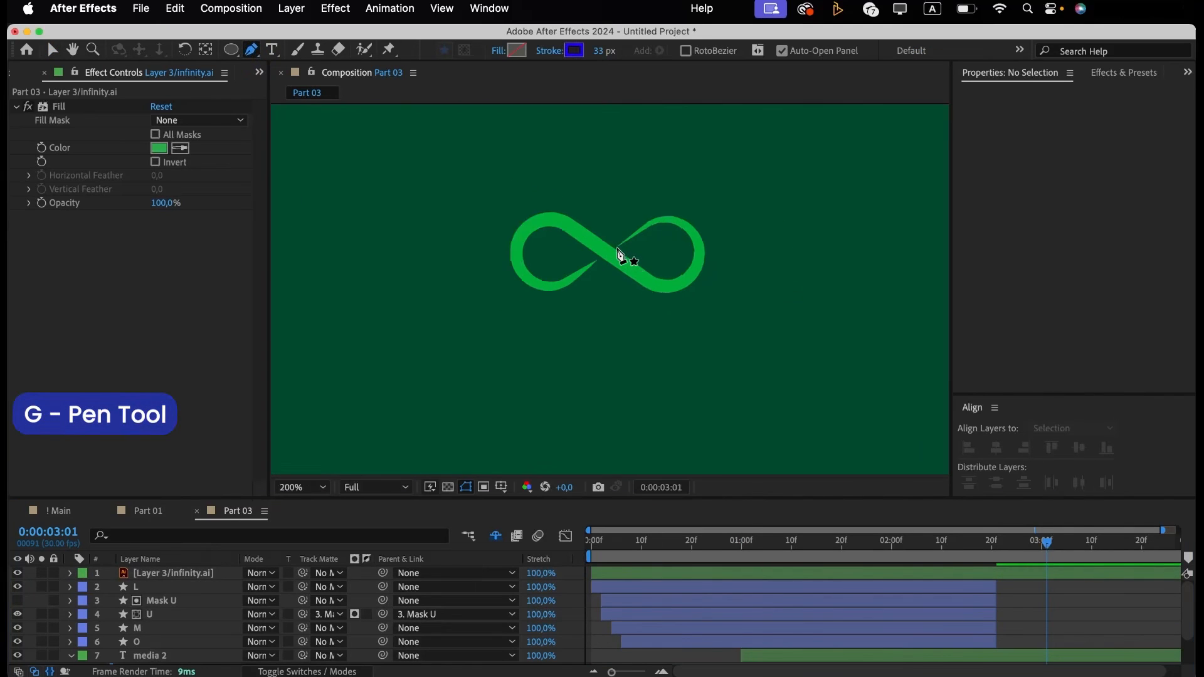
left_click(615, 246)
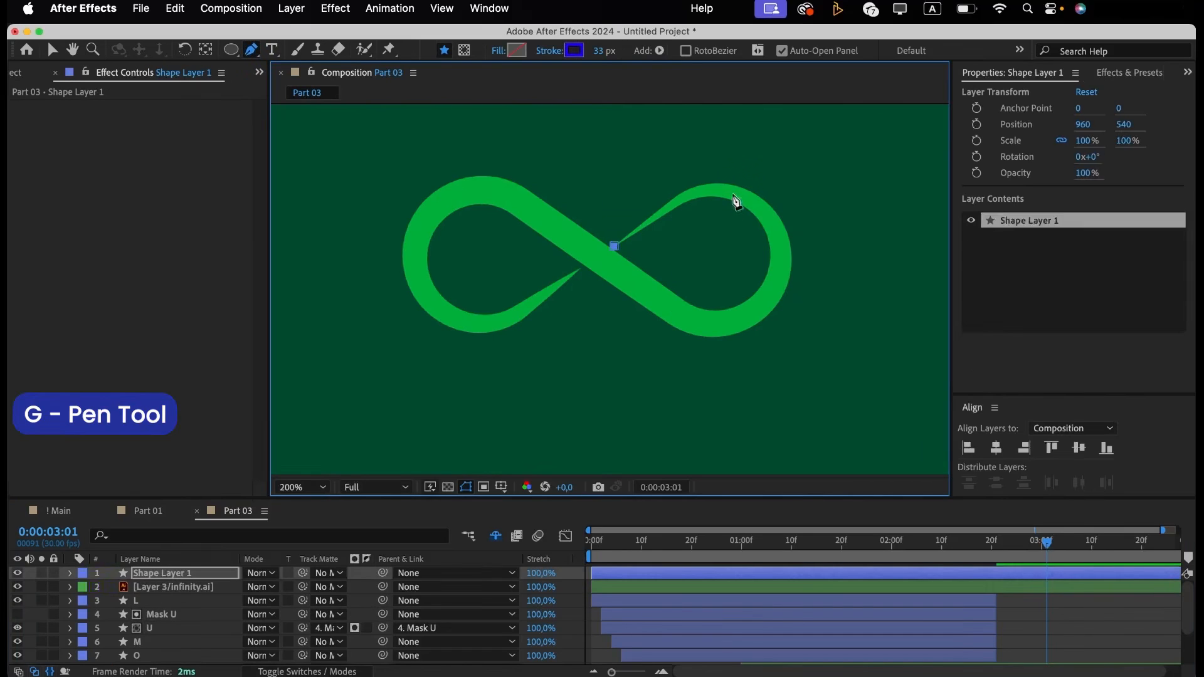
left_click_drag(732, 195, 767, 217)
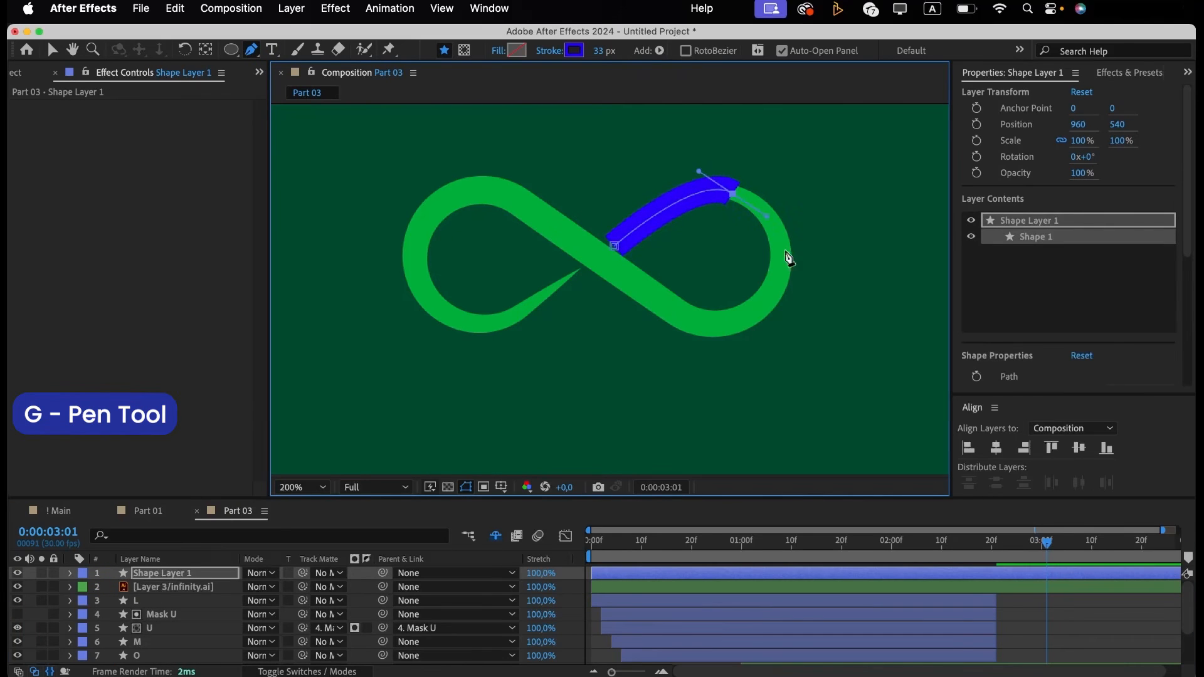
mouse_move(778, 285)
left_mouse_down()
mouse_move(743, 329)
mouse_move(763, 326)
left_mouse_up()
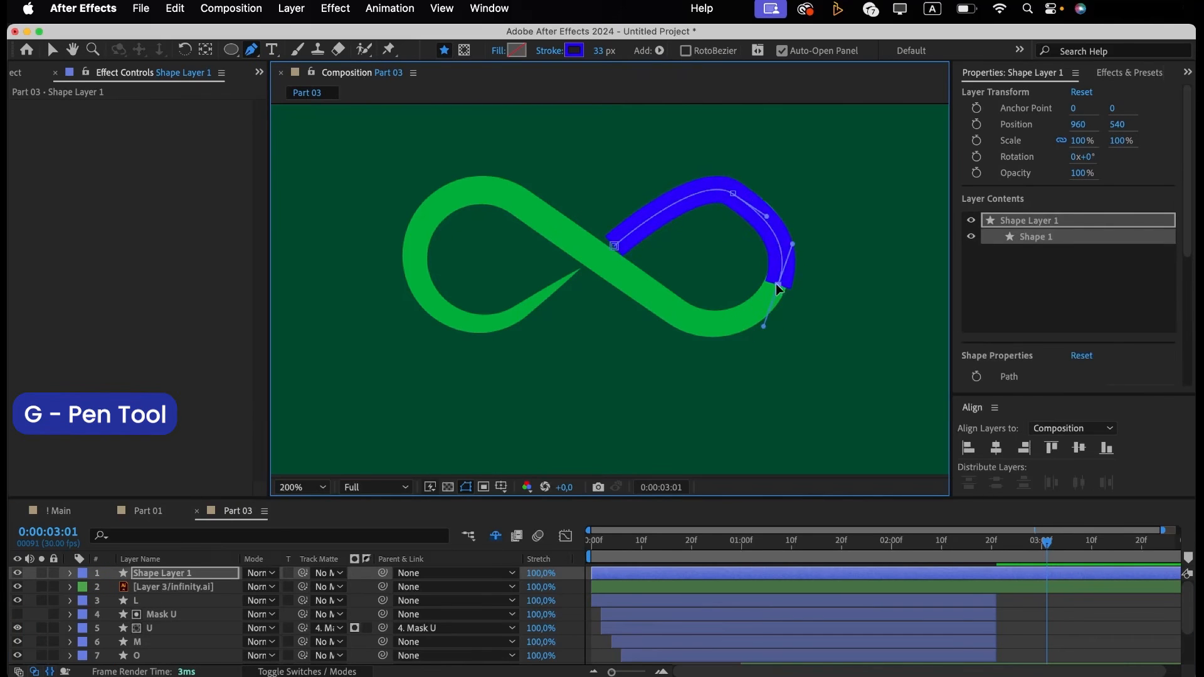
left_click_drag(766, 216, 775, 205)
left_click_drag(758, 333, 745, 336)
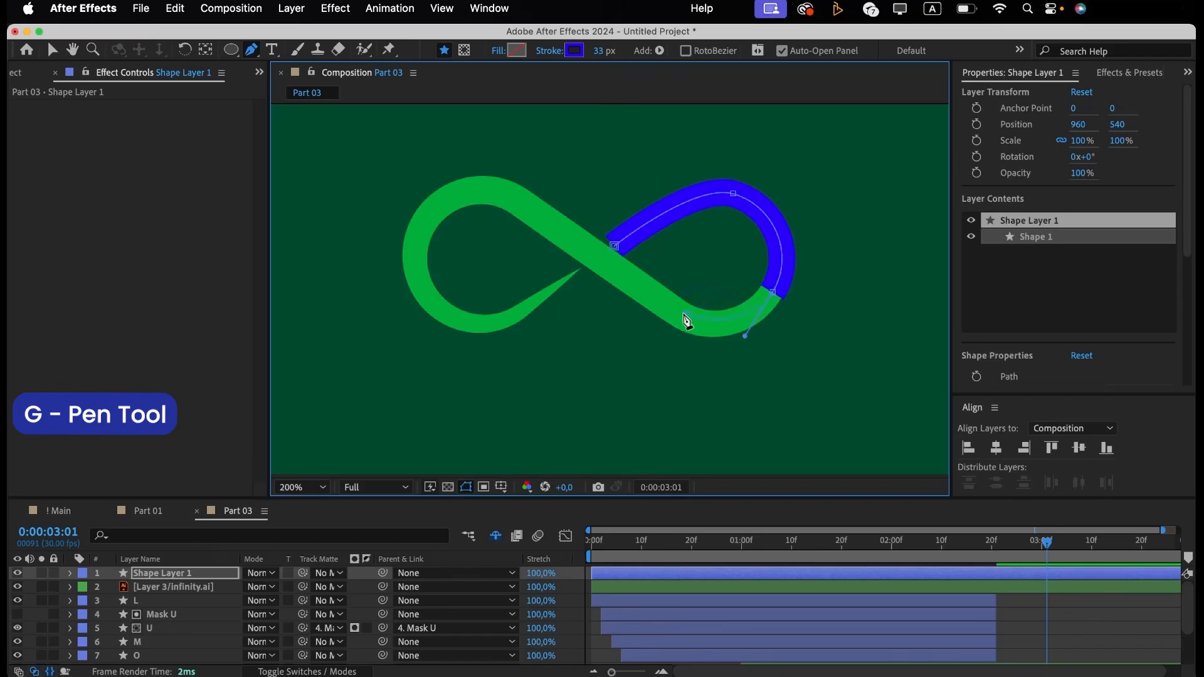
mouse_move(684, 313)
left_mouse_down()
mouse_move(647, 295)
mouse_move(669, 310)
left_mouse_up()
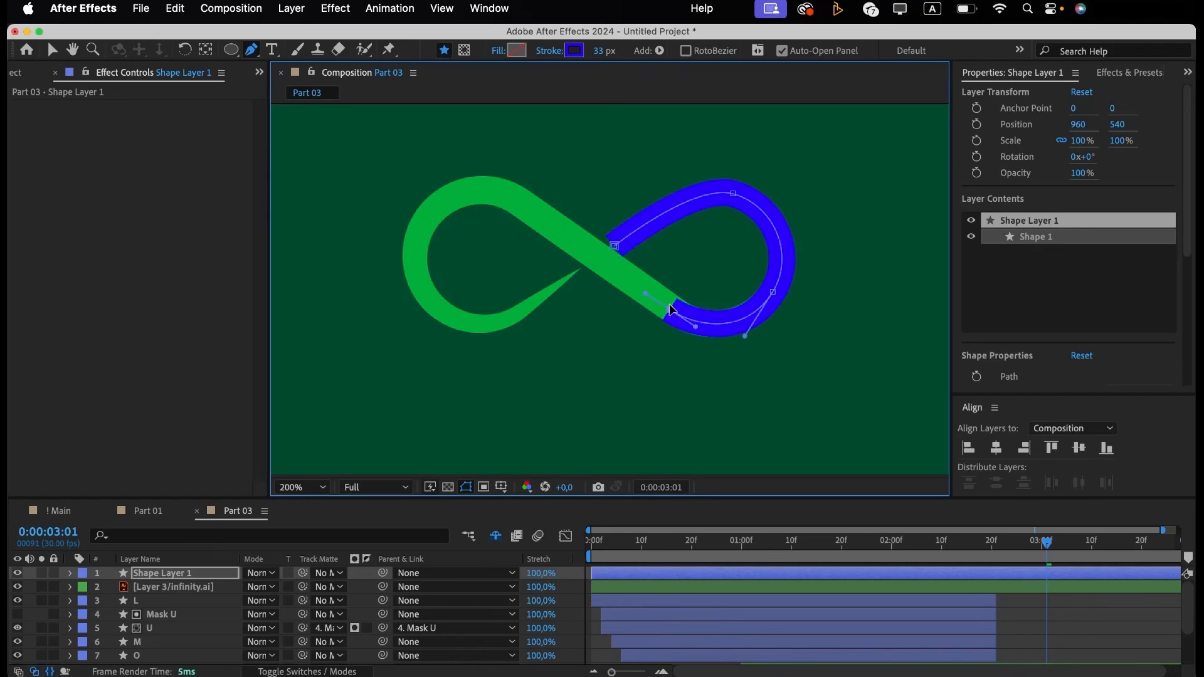
Continue the pen path up the diagonal band and round the left loop to its lower inner tip, adjusting the curve handles.
mouse_move(508, 194)
left_mouse_down()
mouse_move(494, 202)
mouse_move(464, 185)
mouse_move(468, 174)
mouse_move(416, 224)
left_mouse_up()
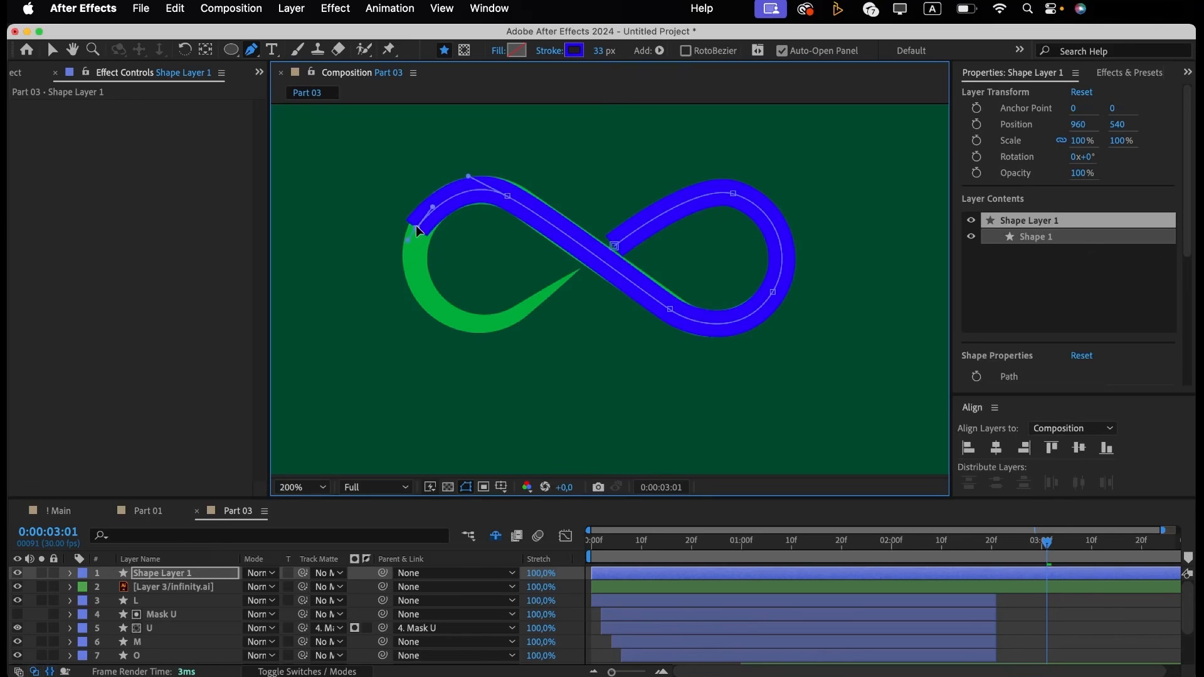
left_click_drag(442, 311, 461, 318)
mouse_move(407, 243)
left_mouse_down()
mouse_move(436, 201)
mouse_move(419, 229)
left_mouse_up()
left_click(436, 310)
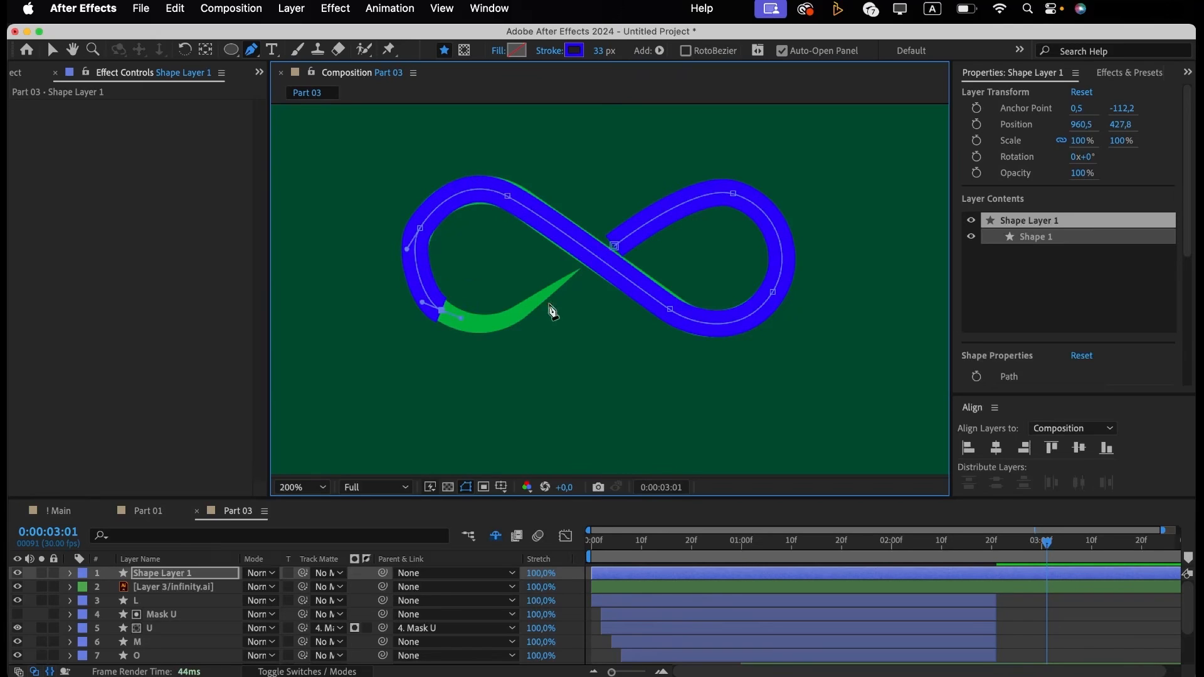
mouse_move(538, 306)
left_mouse_down()
mouse_move(475, 339)
mouse_move(584, 269)
left_mouse_up()
left_click_drag(646, 229, 607, 246)
left_click_drag(531, 323, 481, 342)
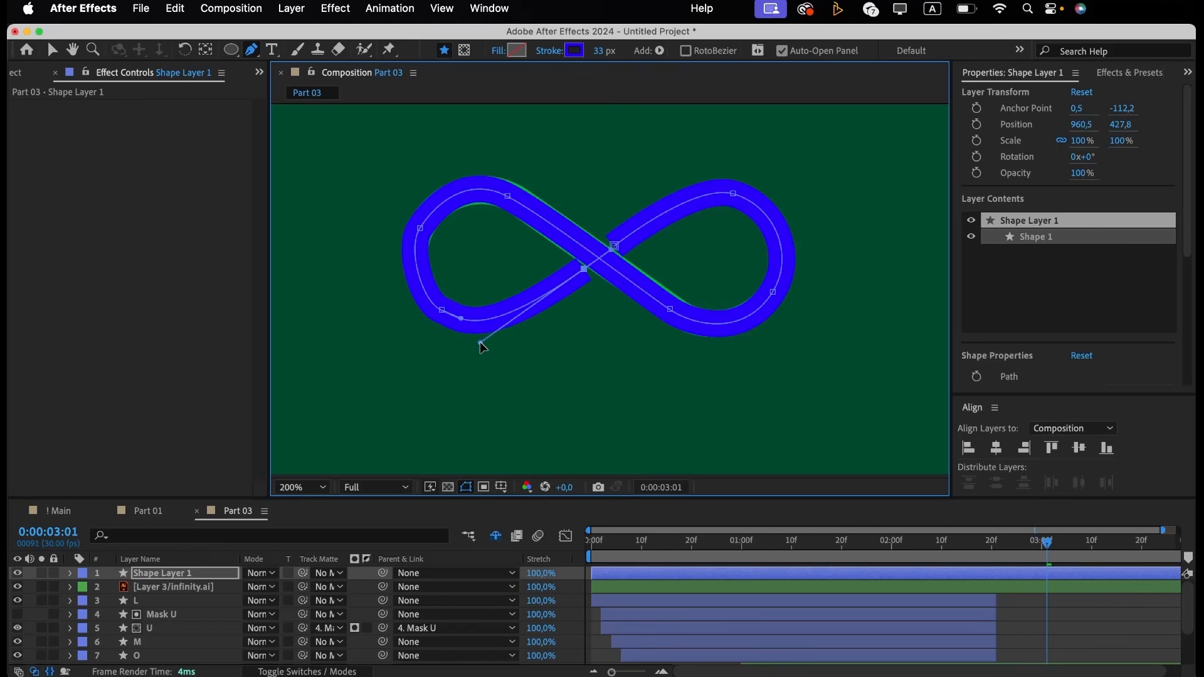
Widen the traced path's stroke to 42 px so that it fully covers the logo.
left_click(602, 50)
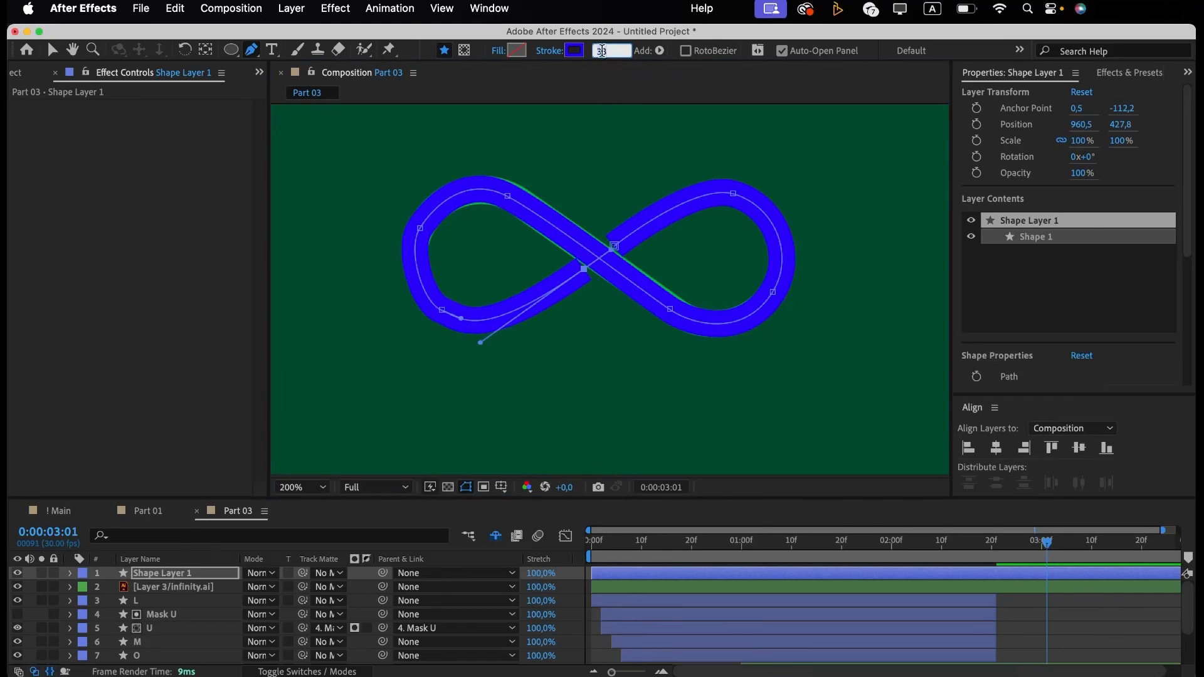
type("35")
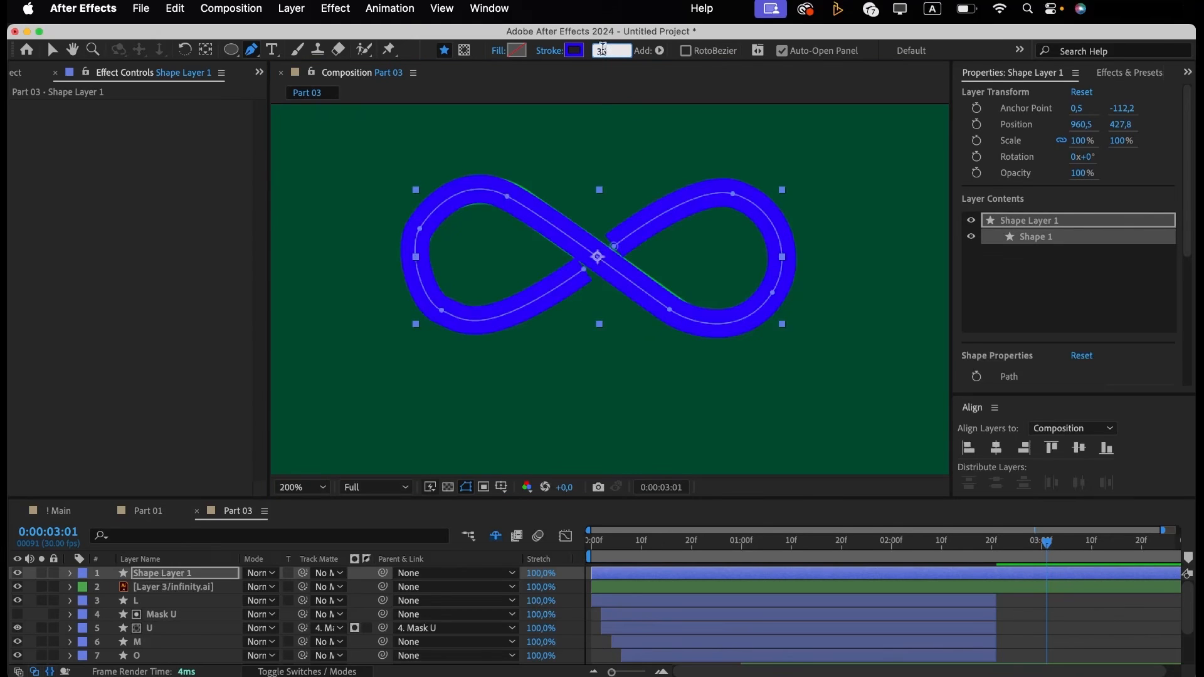
key("Return")
left_click_drag(603, 50, 615, 50)
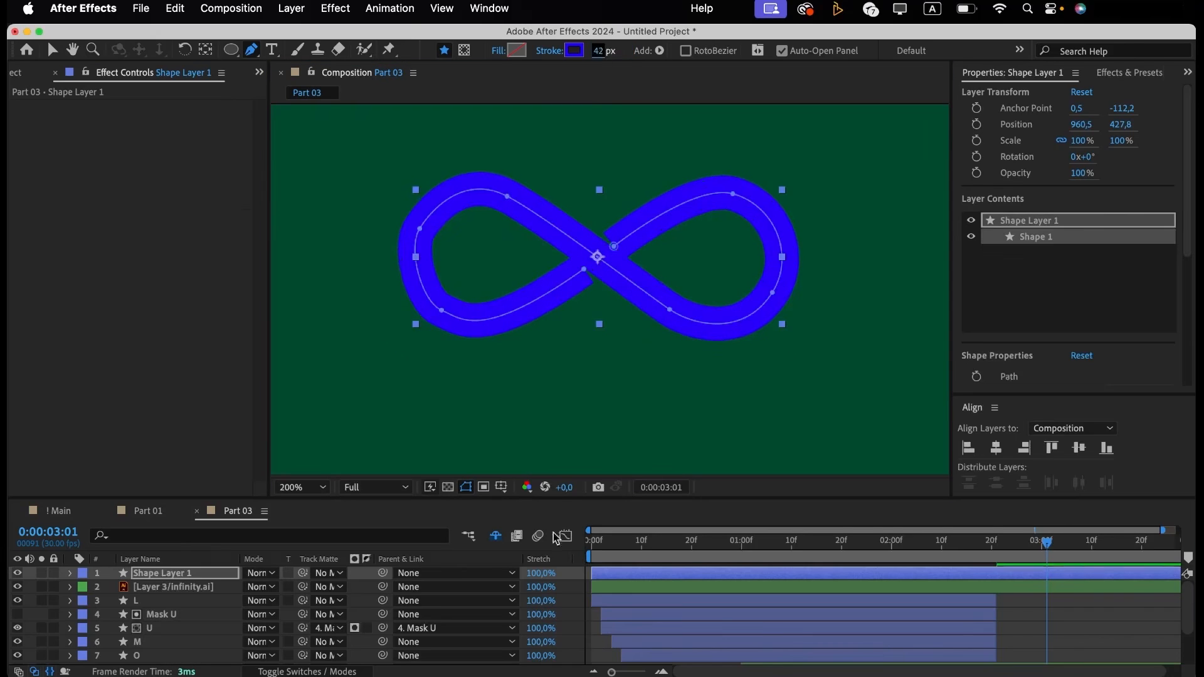
Rename the infinity layer as logo and set Shape Layer 1 as its track matte.
left_click(174, 587)
key("Return")
type("logo")
key("Return")
left_click(163, 573)
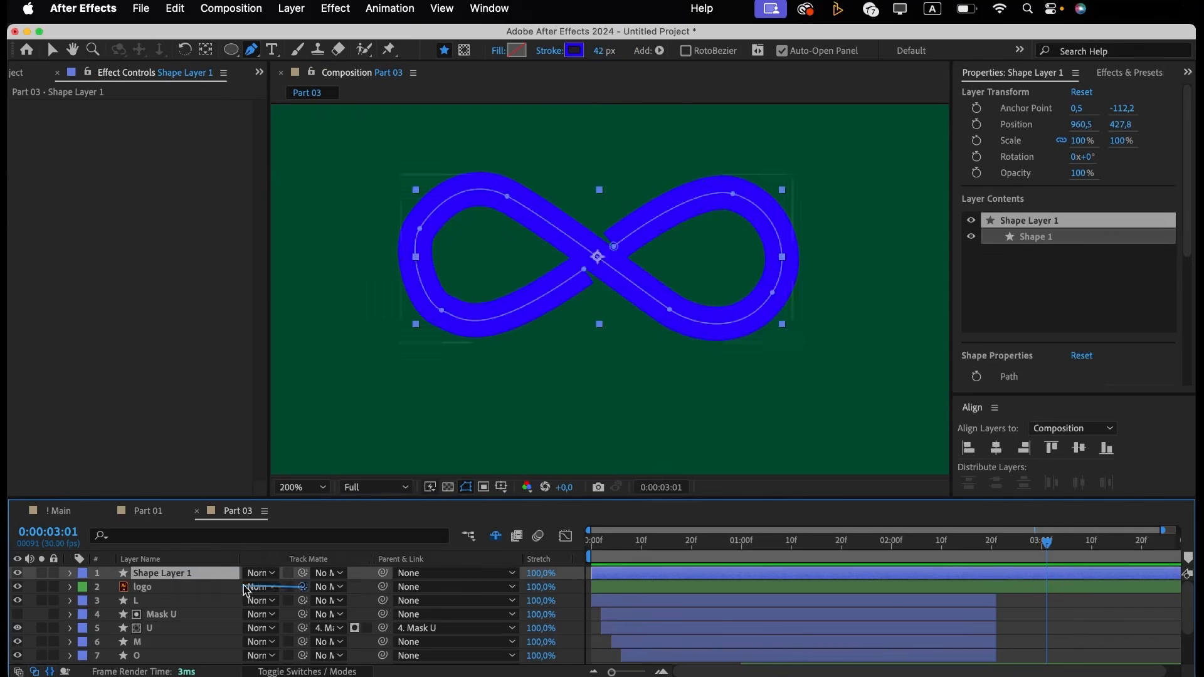
left_click_drag(246, 590, 186, 577)
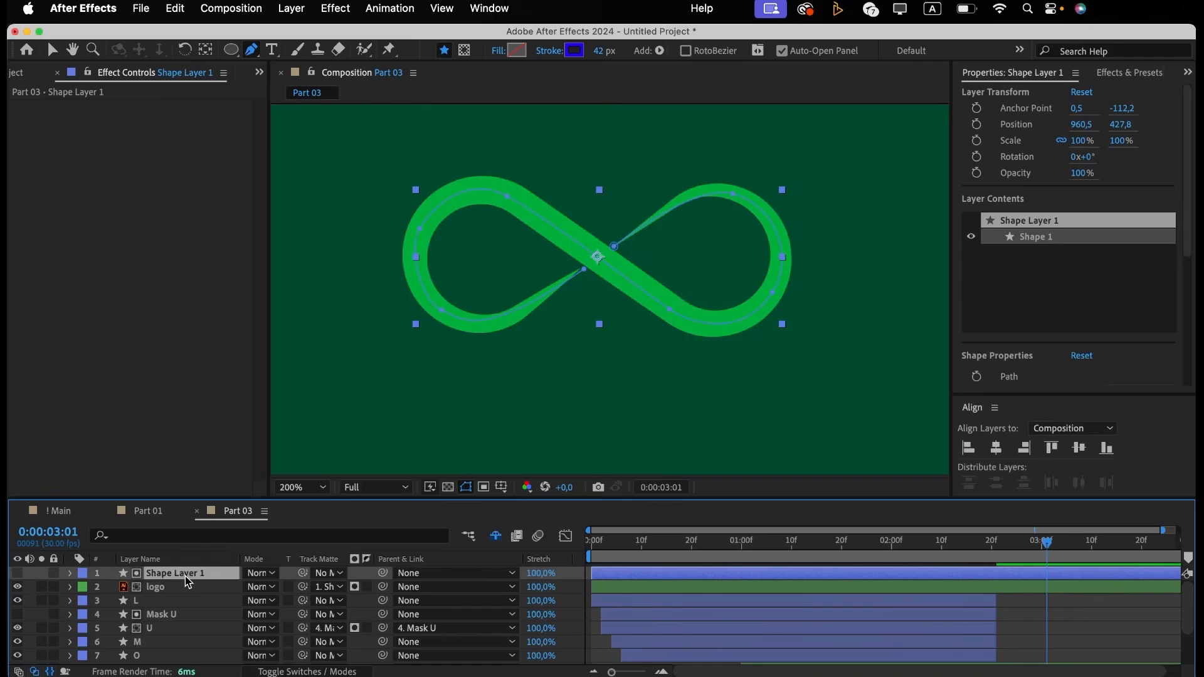
Move Shape Layer 1 and the logo layer to start at 0:00:00:10, and parent the logo to Shape Layer 1.
left_click(641, 543)
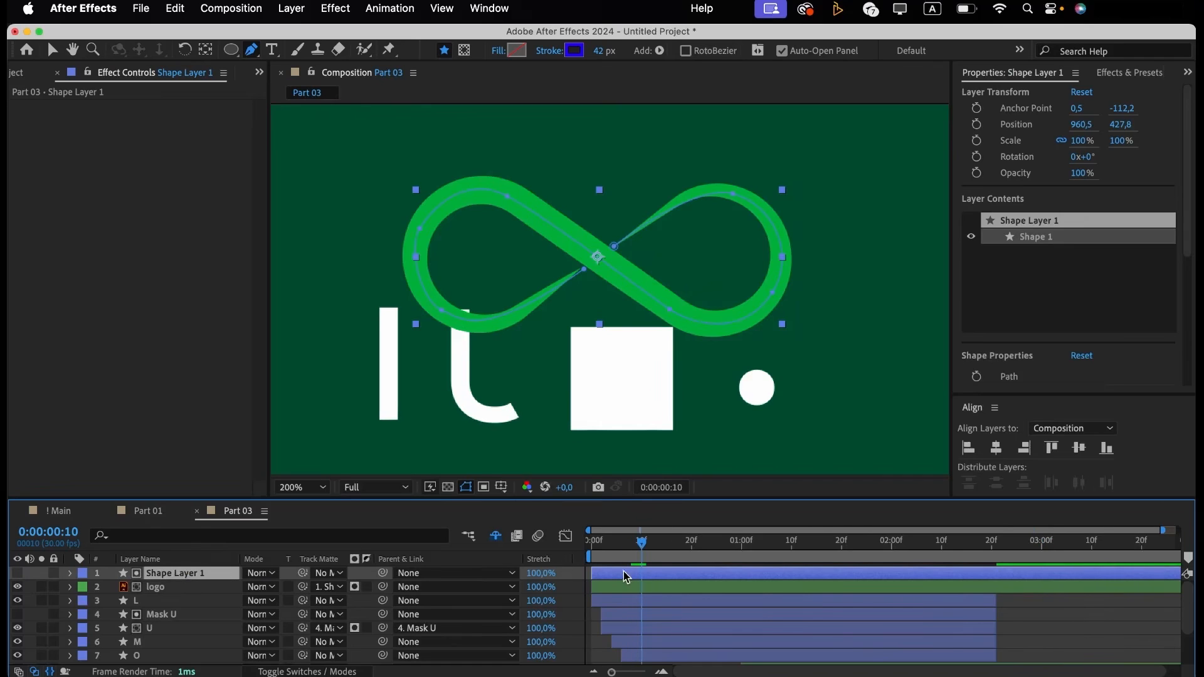
left_click(619, 584, "shift")
left_click_drag(612, 573, 661, 573)
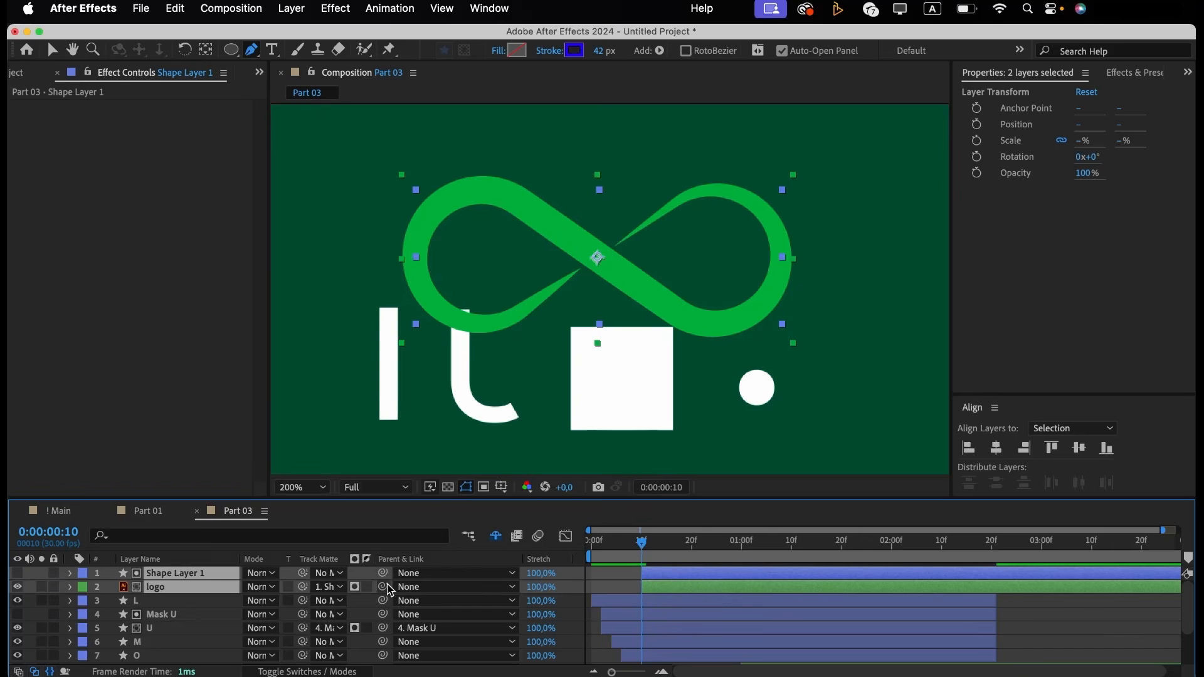
left_click_drag(383, 587, 220, 572)
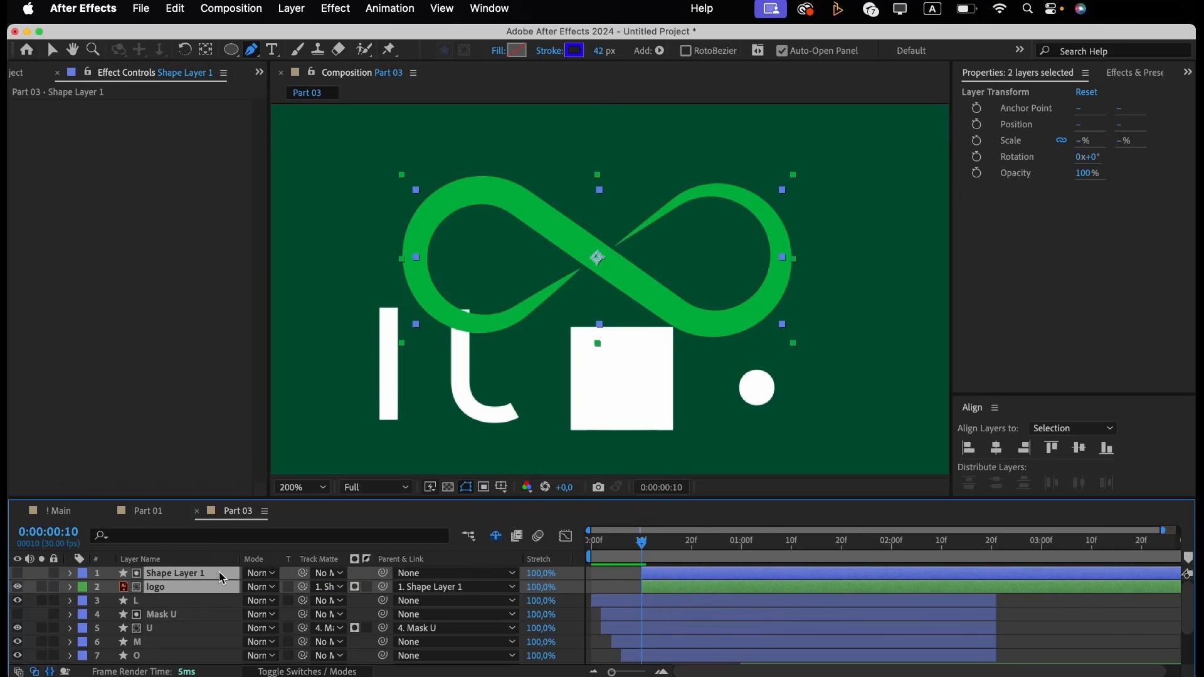
left_click(612, 582)
left_click(653, 578)
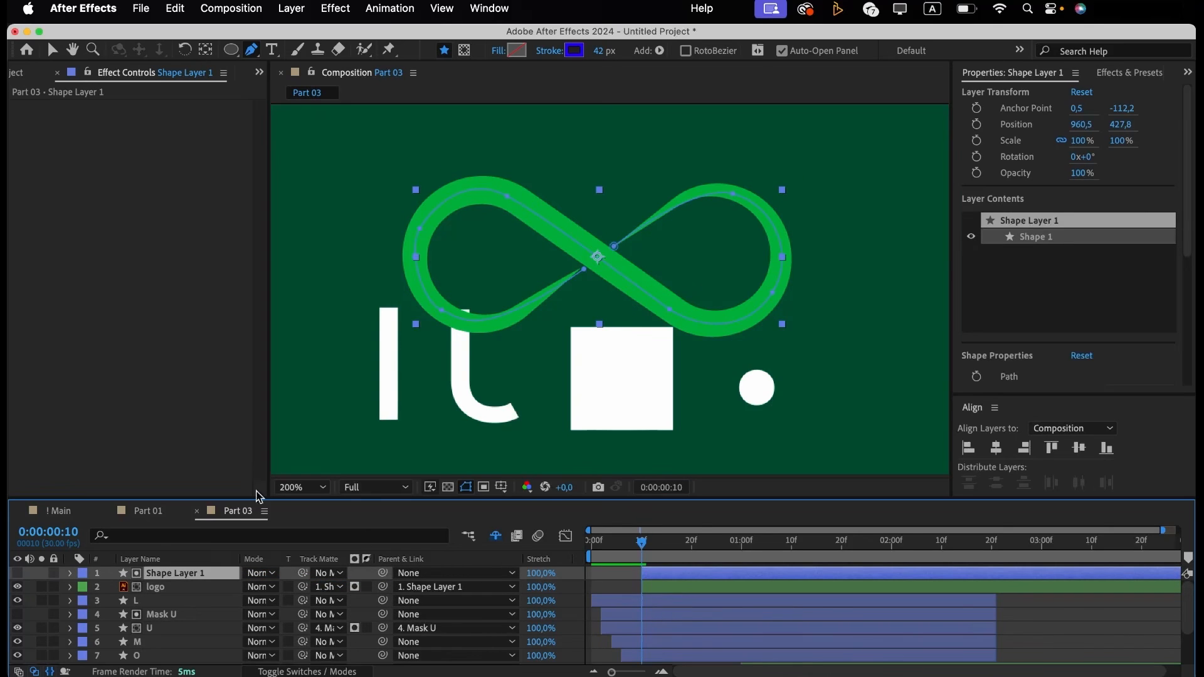
Add Trim Paths to Shape Layer 1 and lower its End to about 6% to check how the logo is revealed.
left_click(70, 573)
left_click(364, 588)
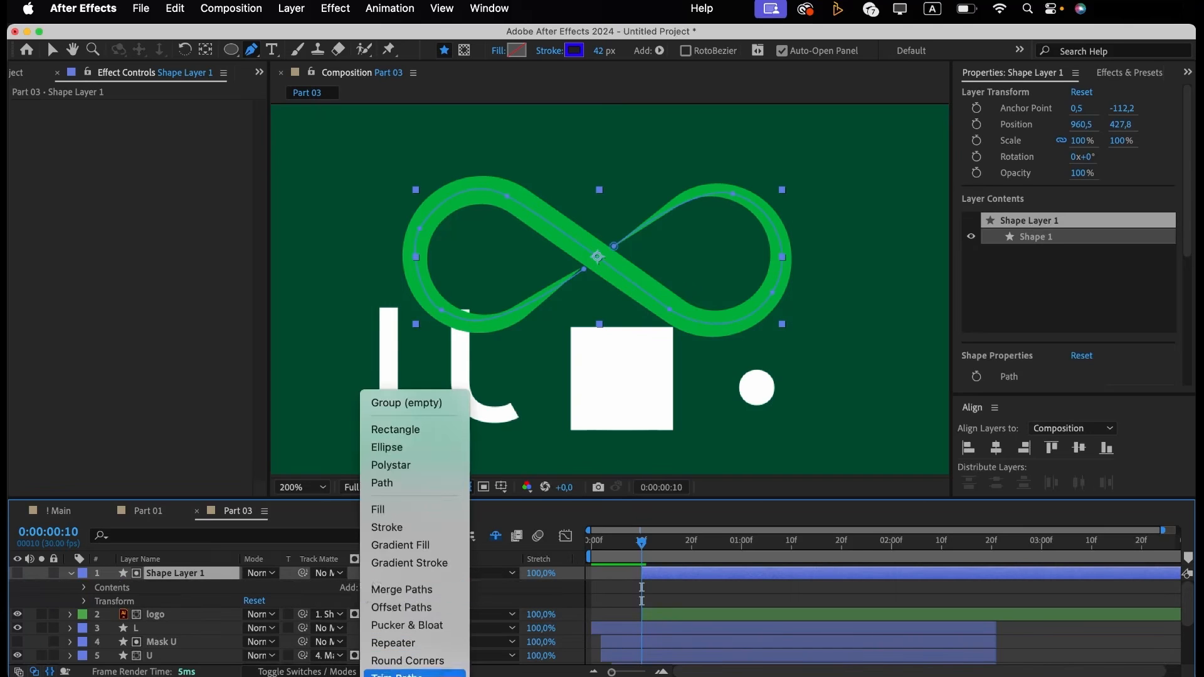
left_click(389, 669)
left_click(97, 614)
scroll(168, 641, "down", 3)
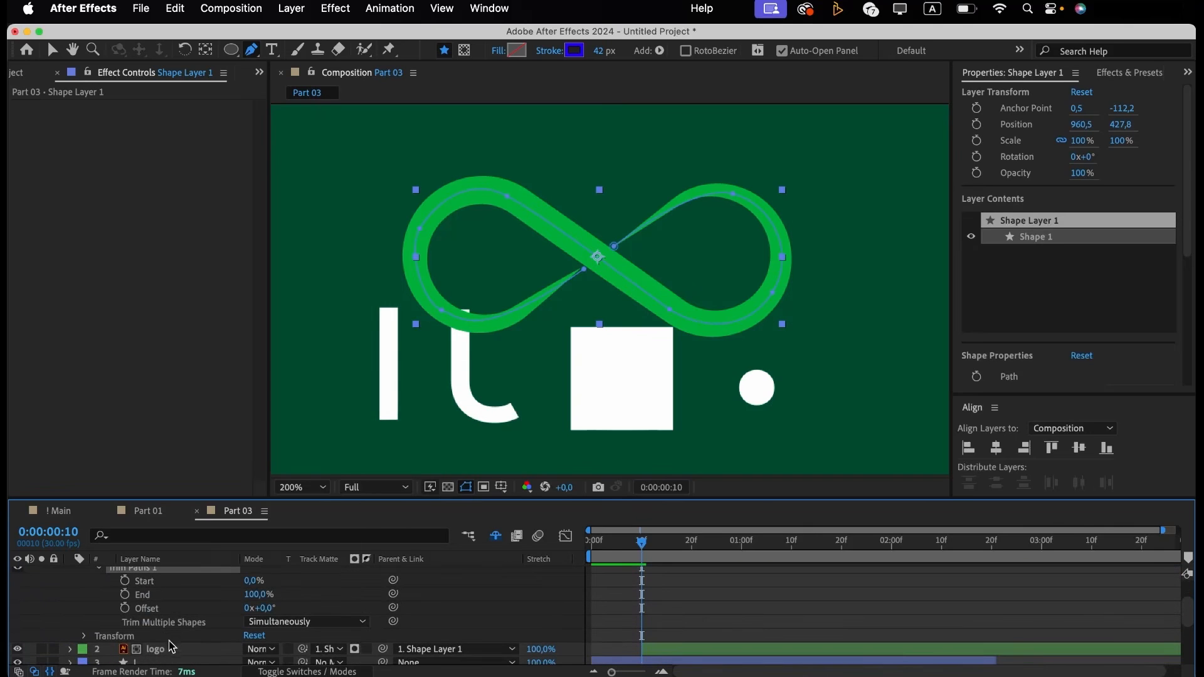
left_click_drag(254, 594, 188, 608)
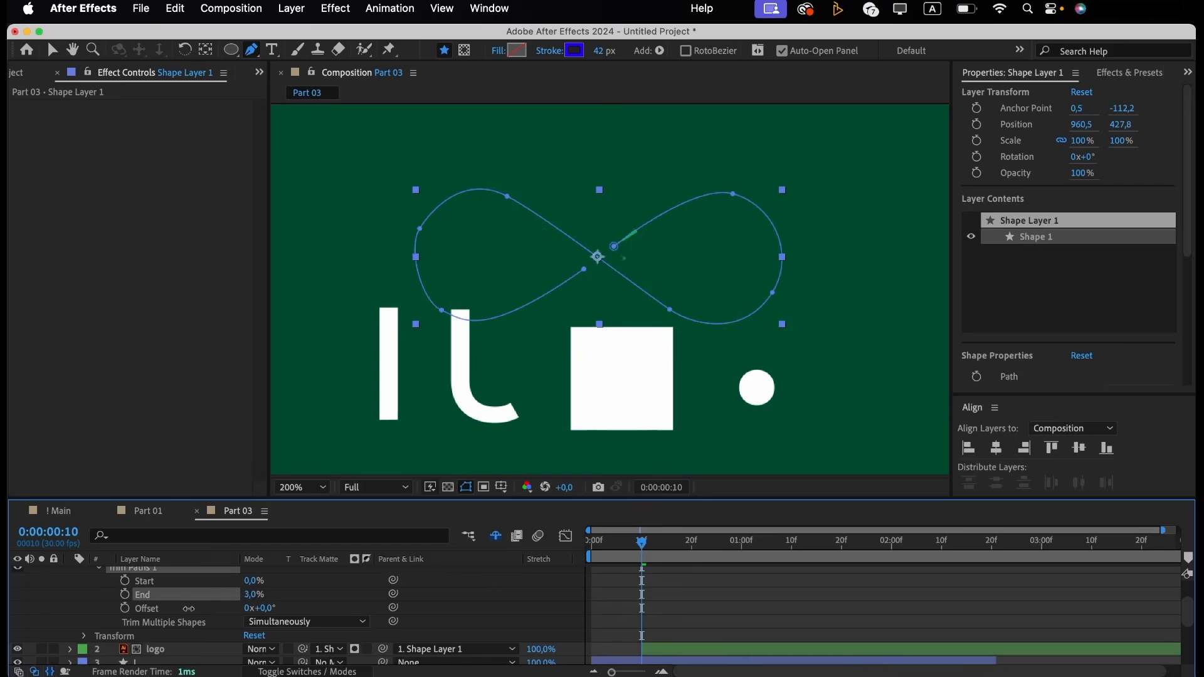
Adjust the matte path's starting point and bend its handle upward to hide the stray logo fragment beside the upper inner tip.
scroll(697, 604, "up", 3)
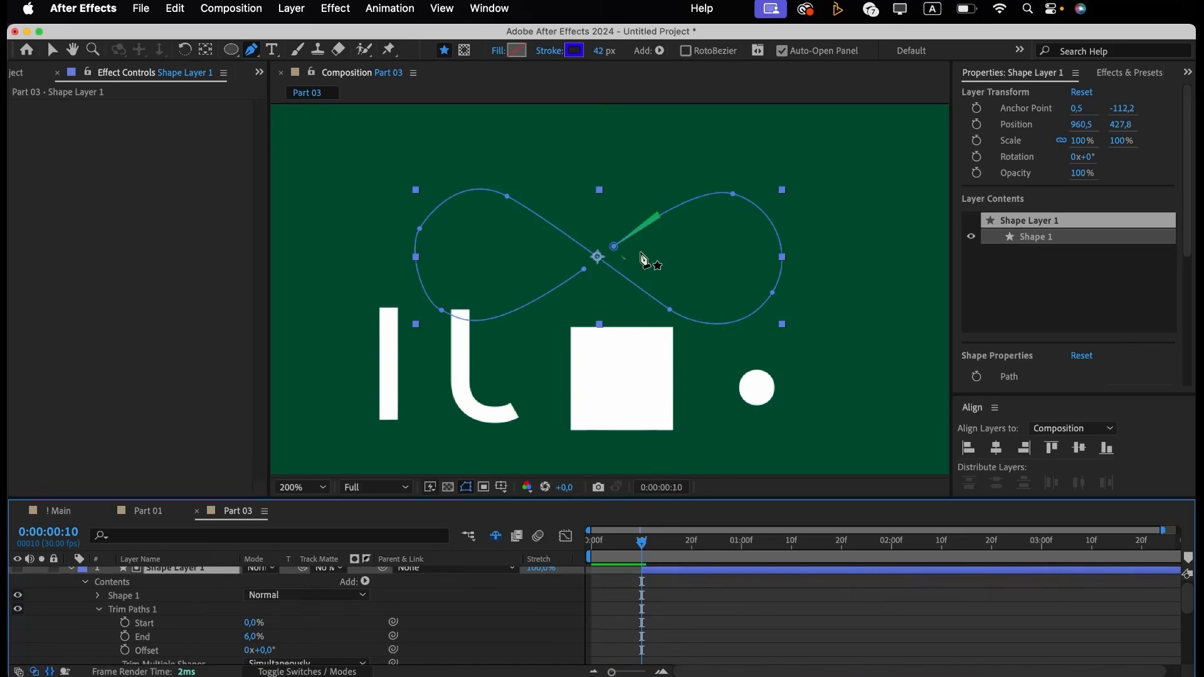
scroll(644, 254, "up", 3)
left_click(527, 221)
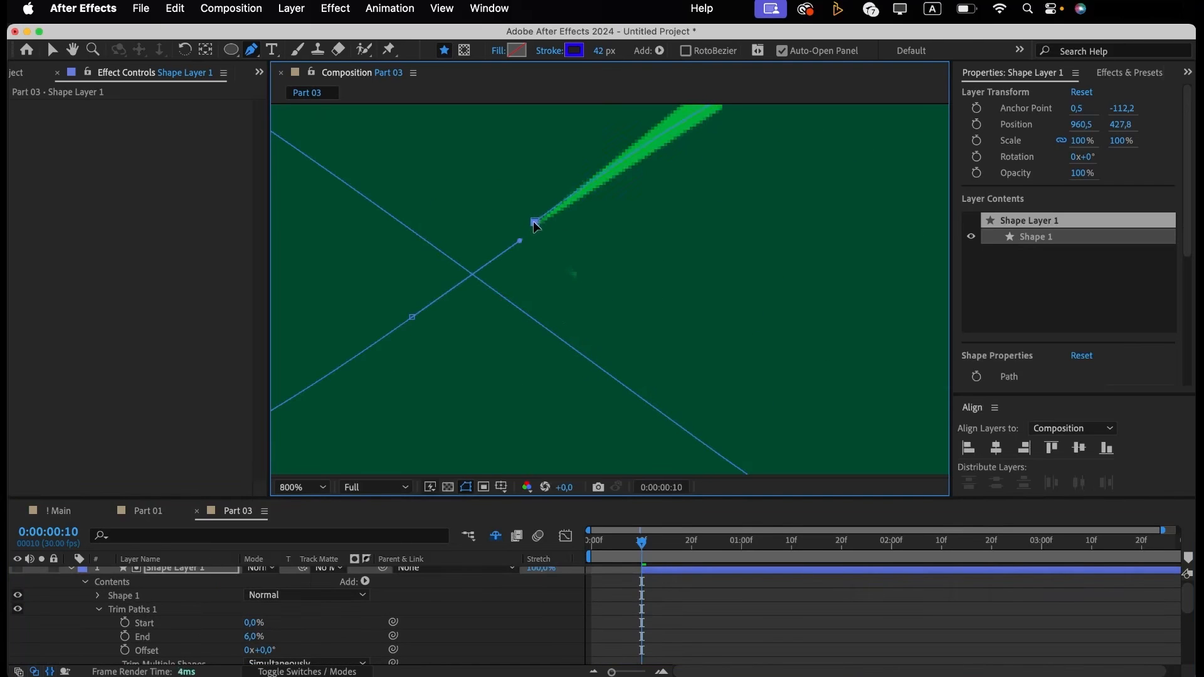
scroll(527, 224, "down", 3)
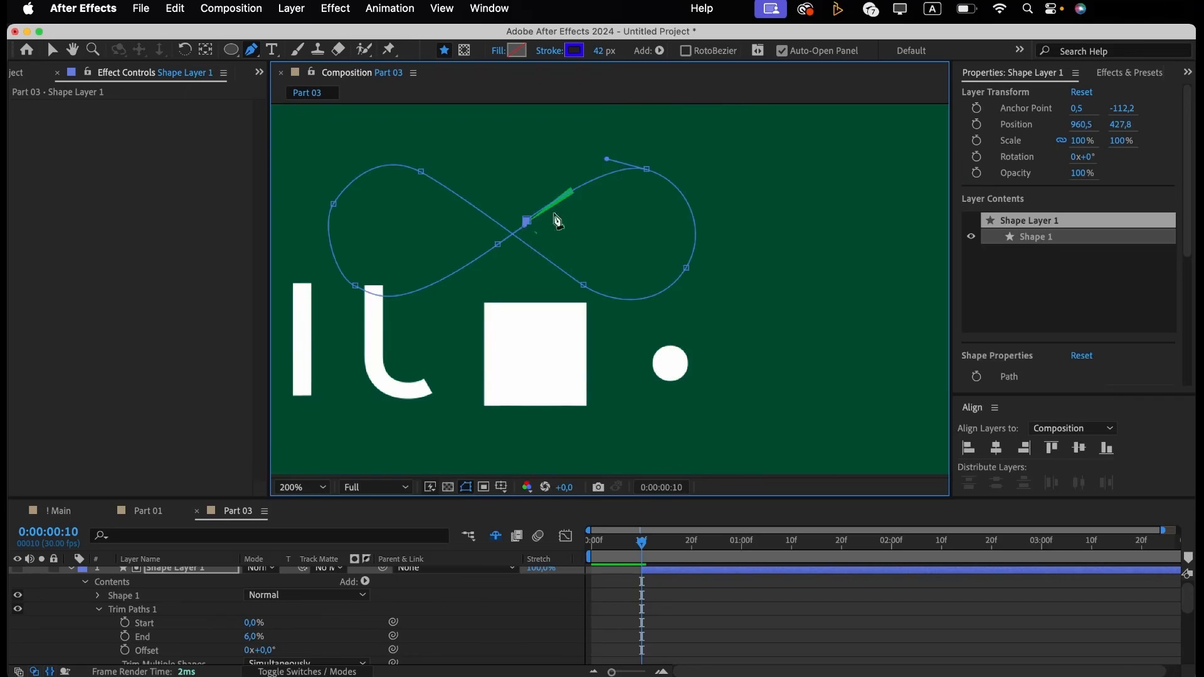
scroll(517, 230, "up", 3)
left_click(481, 247)
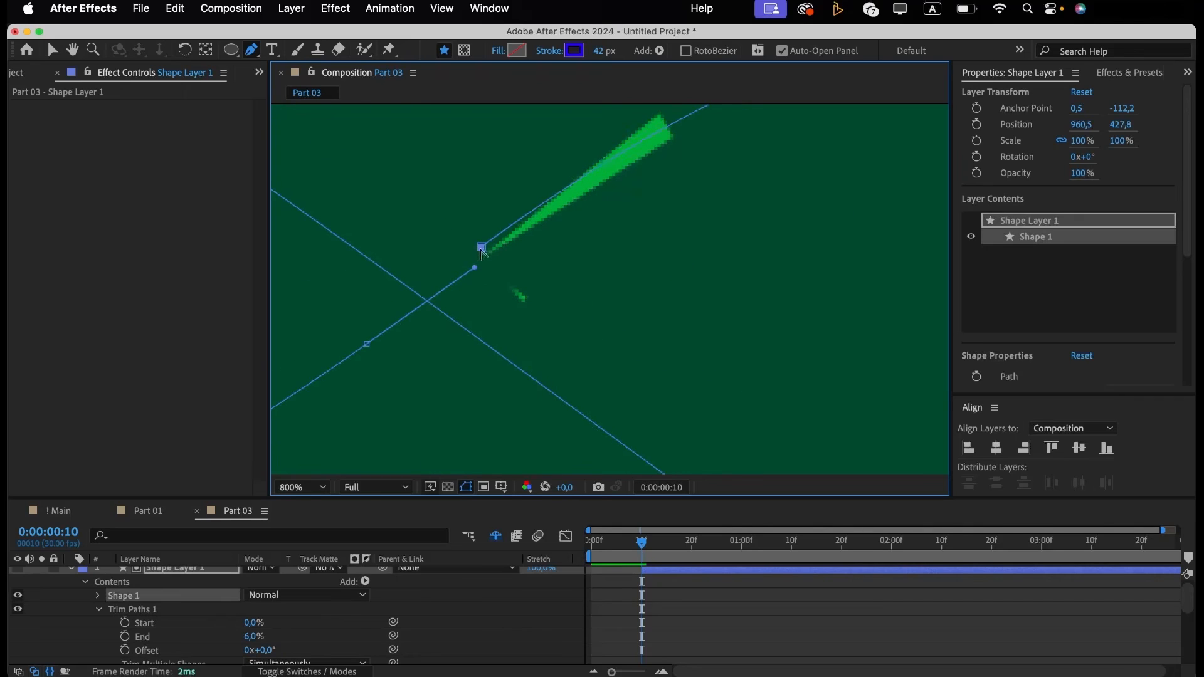
left_click_drag(589, 160, 578, 148)
left_click_drag(477, 252, 479, 258)
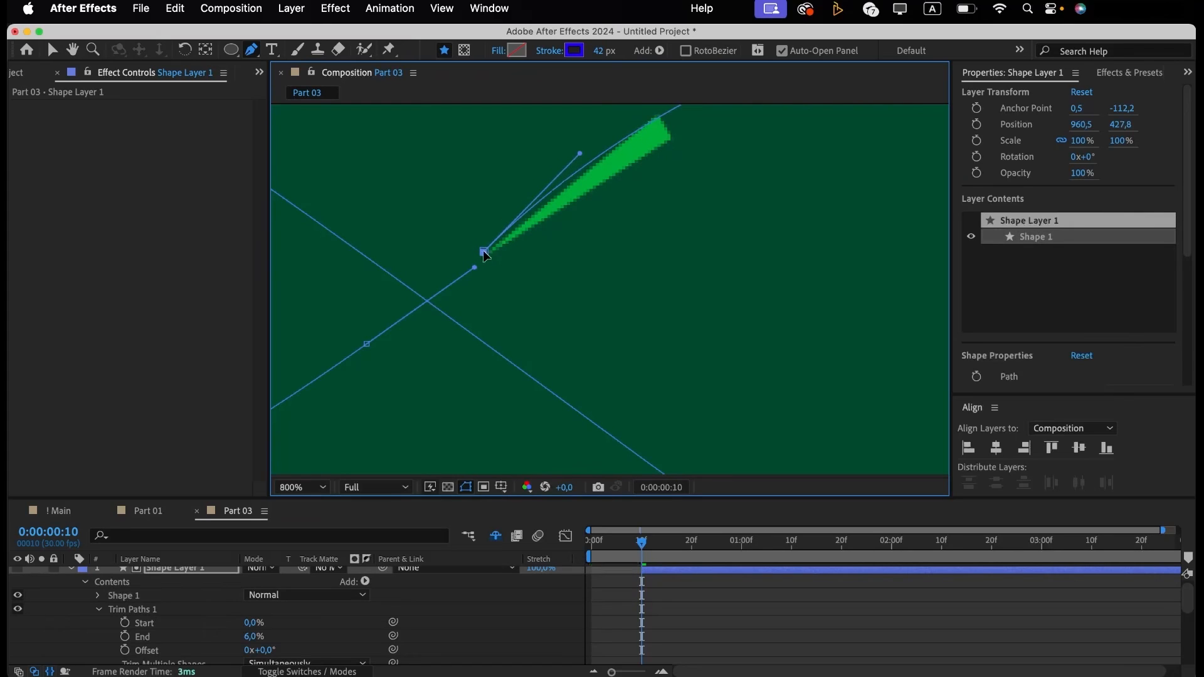
left_click_drag(574, 156, 573, 153)
scroll(680, 212, "down", 1)
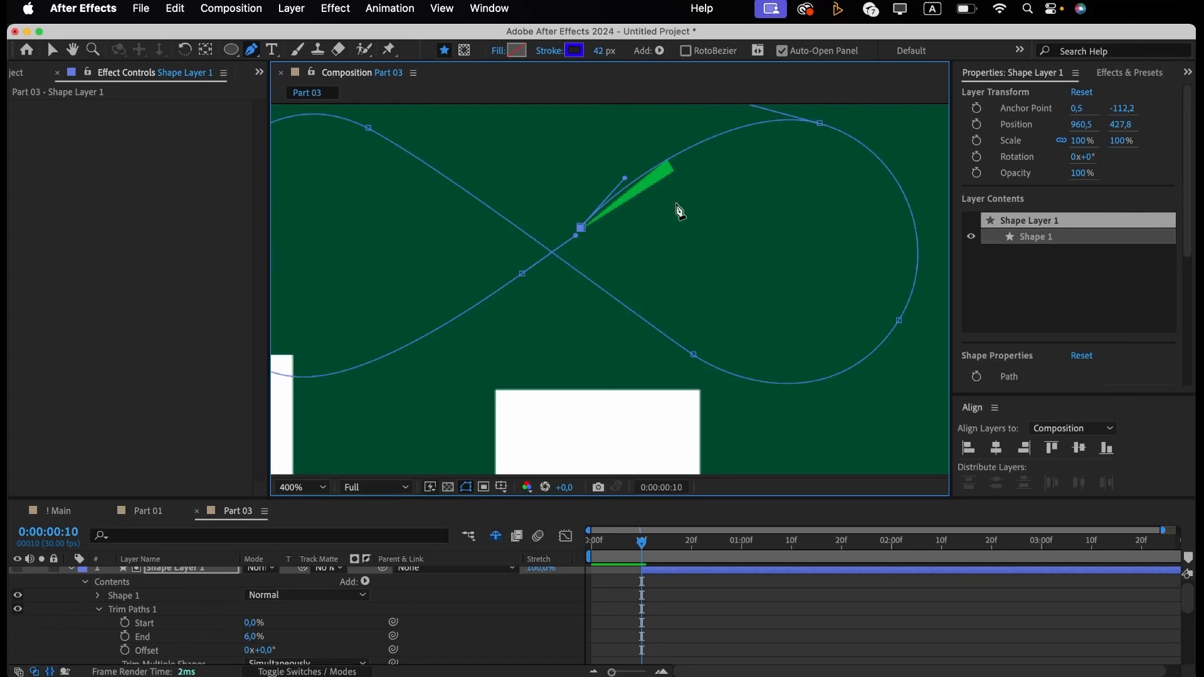
Keyframe Shape Layer 1's Trim Paths End at 0% on 0:00:00:10 and 100% on 0:00:01:00.
left_click_drag(252, 636, 238, 637)
left_click(125, 638)
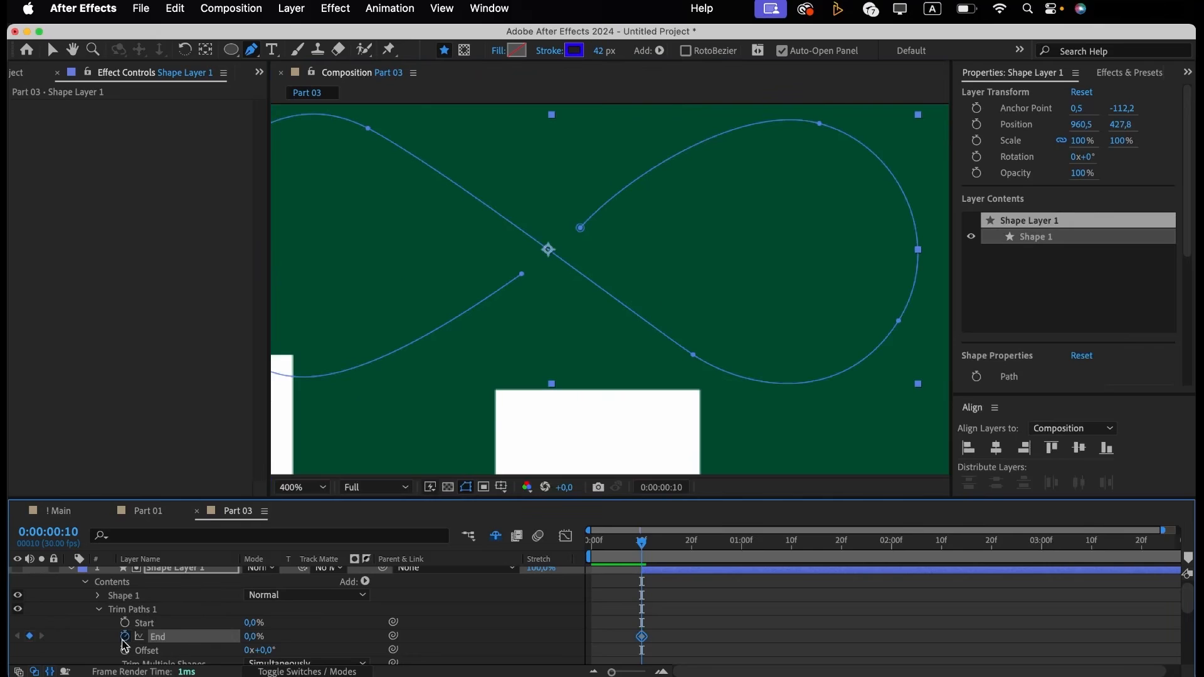
left_click(742, 543)
left_click(254, 636)
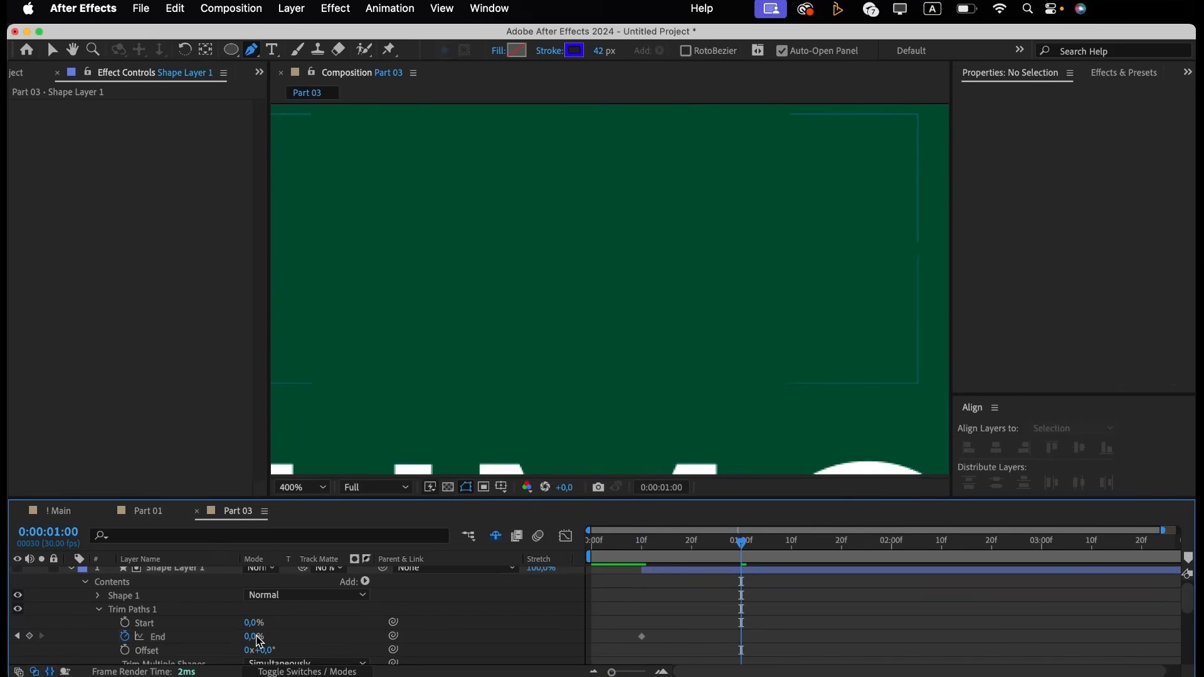
type("100")
key("Return")
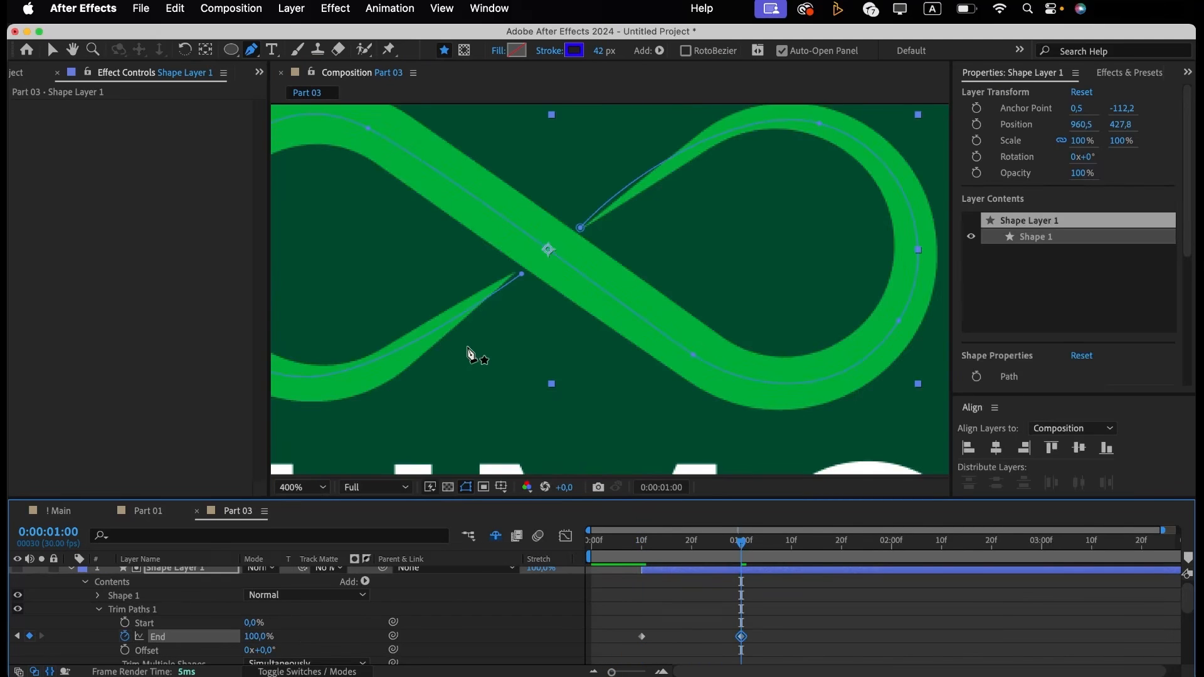
Apply Easy Ease to both Trim Paths End keyframes of Shape Layer 1.
scroll(469, 353, "down", 4)
scroll(470, 350, "up", 2)
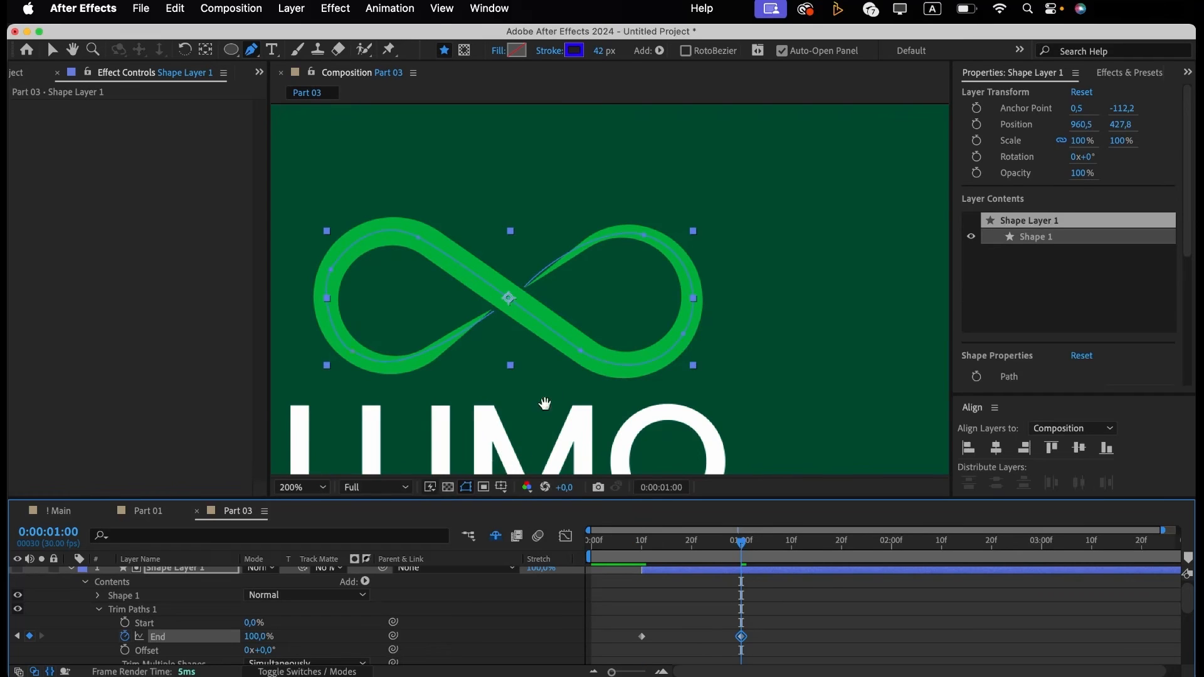
left_click_drag(545, 403, 646, 344)
left_click_drag(784, 646, 630, 627)
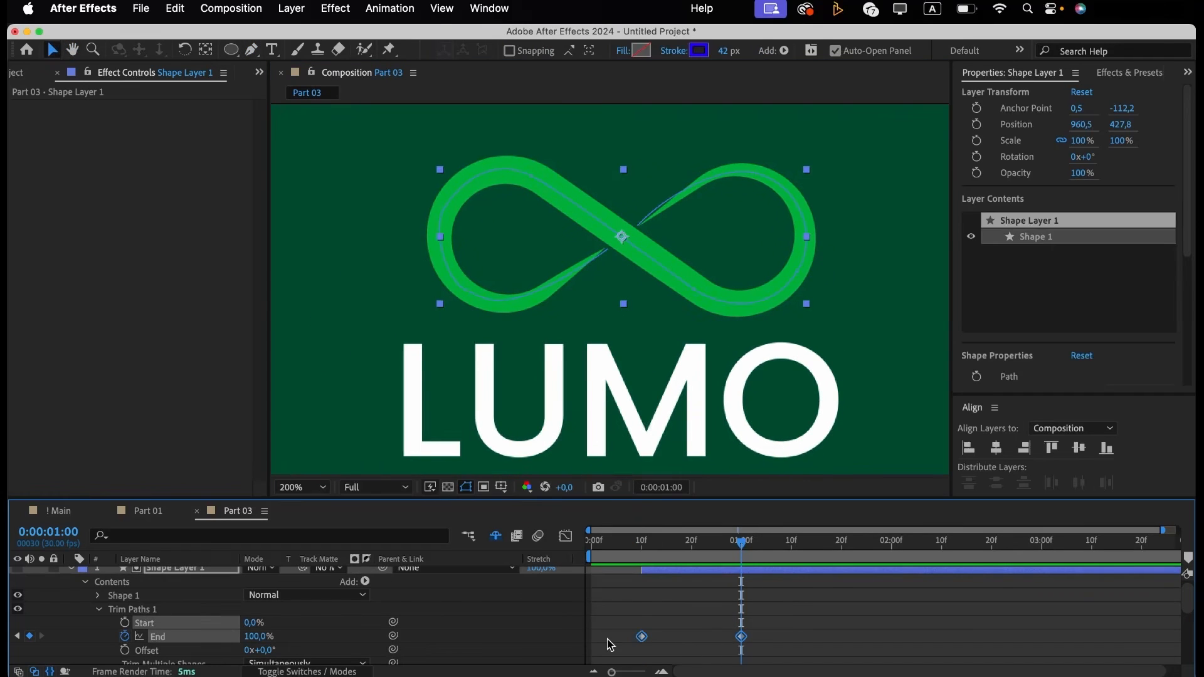
key("F9")
Add Position keyframes for Shape Layer 1 at 0:00:00:25 and 0:00:00:10, keeping the current position.
left_click_drag(645, 552, 717, 543)
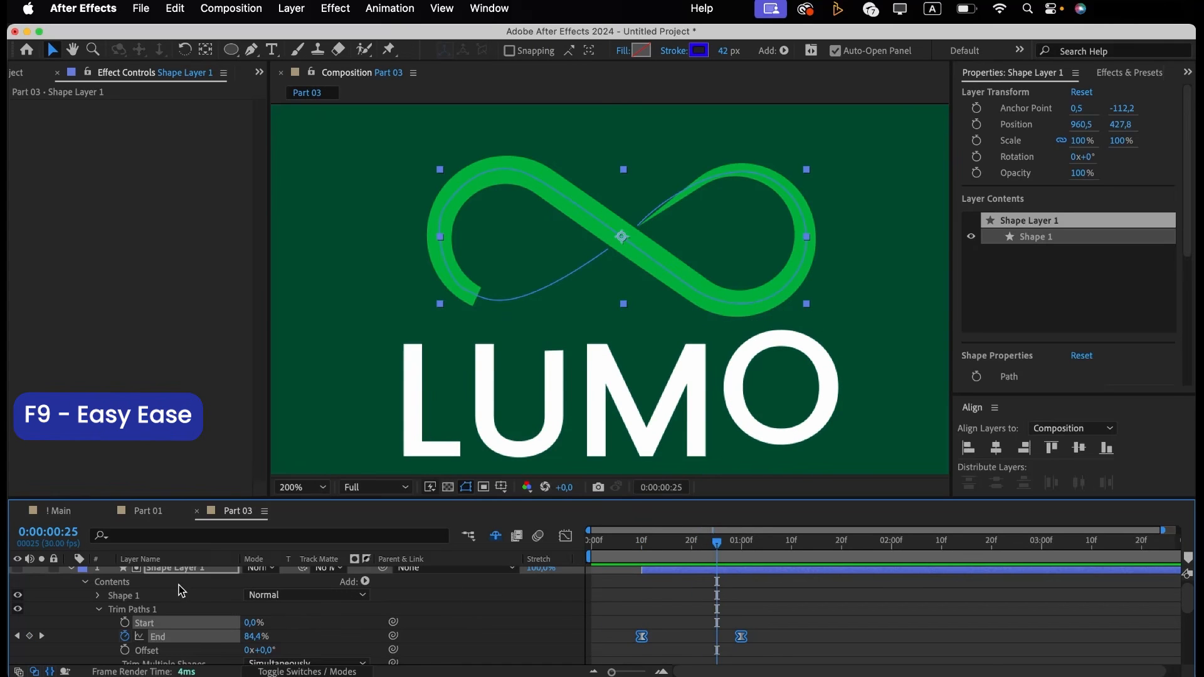
key("p")
left_click(111, 587)
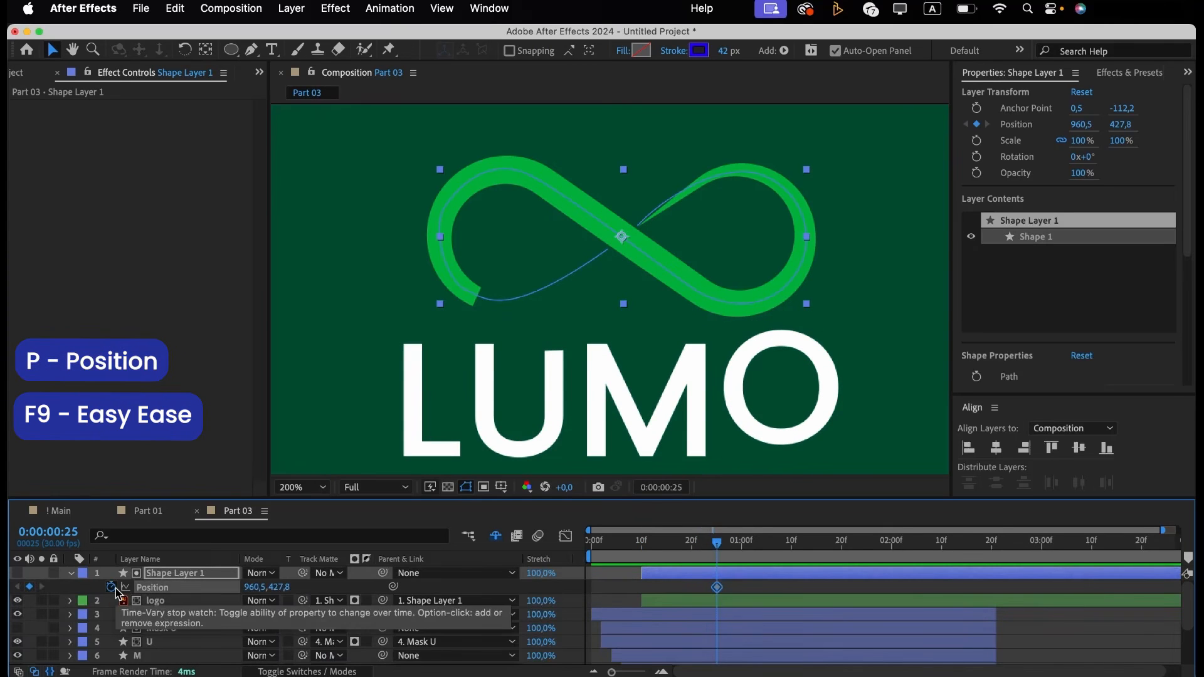
key("i")
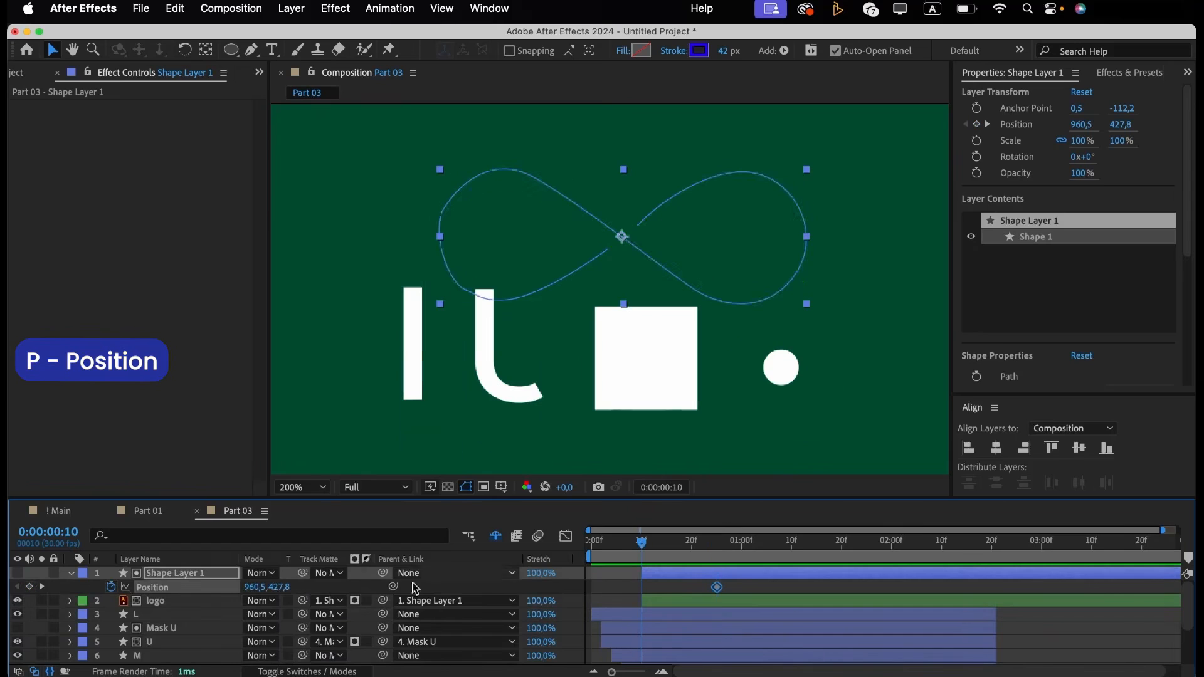
left_click(29, 587)
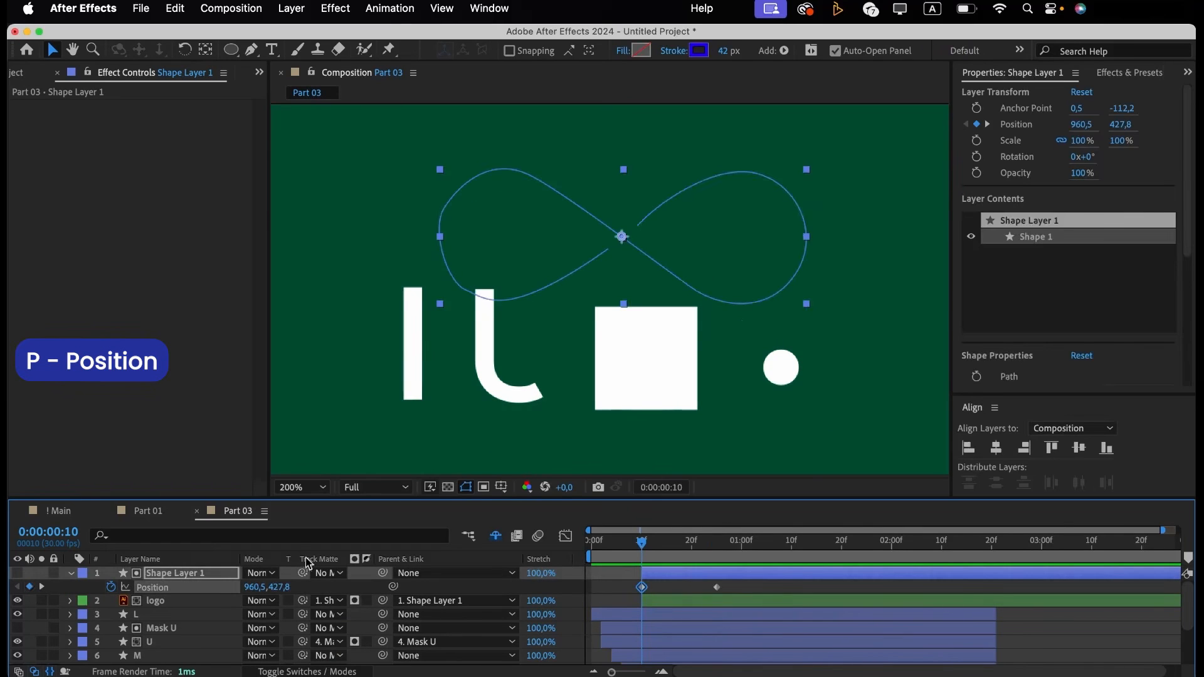
At 0:00:00:17, raise Shape Layer 1 to a Y position of 367,8 to keyframe the jump's peak.
left_click(676, 551)
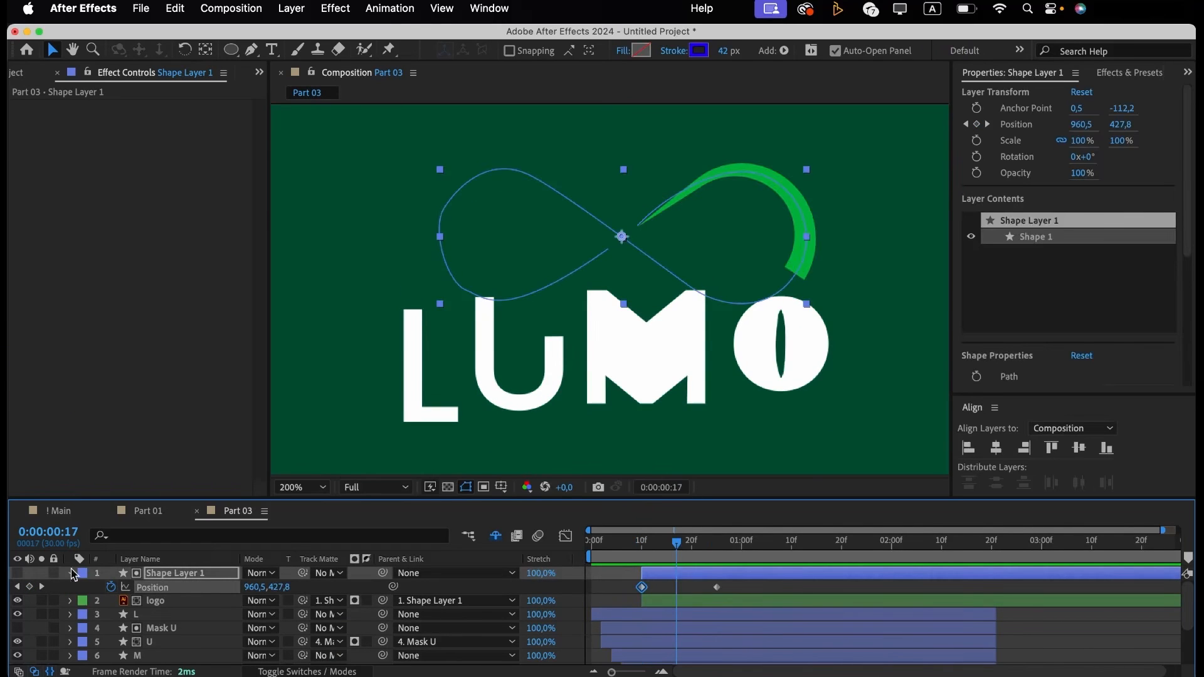
key("shift+Up")
key("shift+Up")
key("shift+Up")
key("shift+Up")
key("shift+Up")
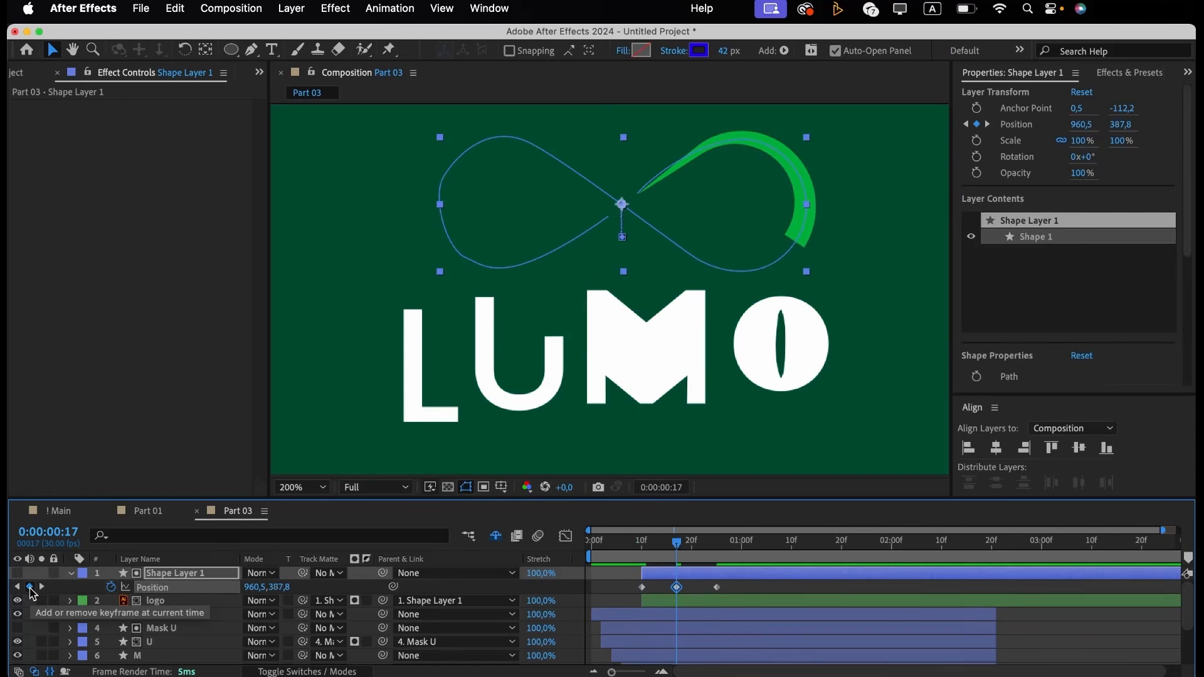
key("shift+Up")
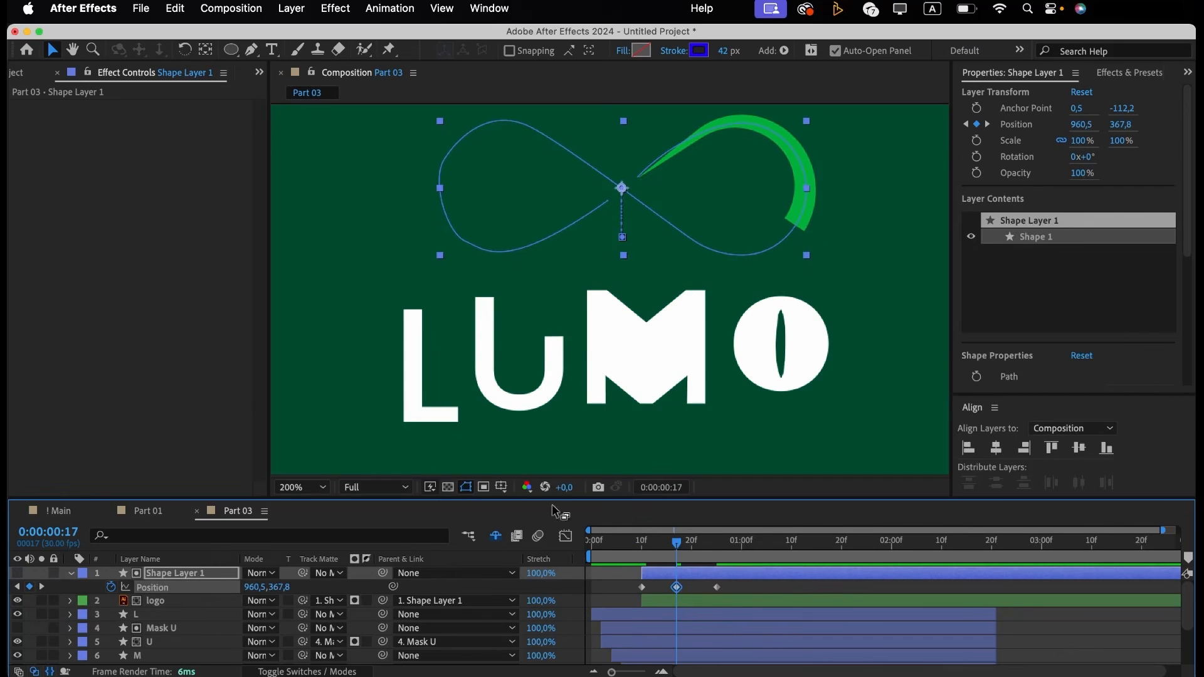
Preview the logo's jump and apply Easy Ease to all three Position keyframes of Shape Layer 1.
left_click(641, 544)
key("space")
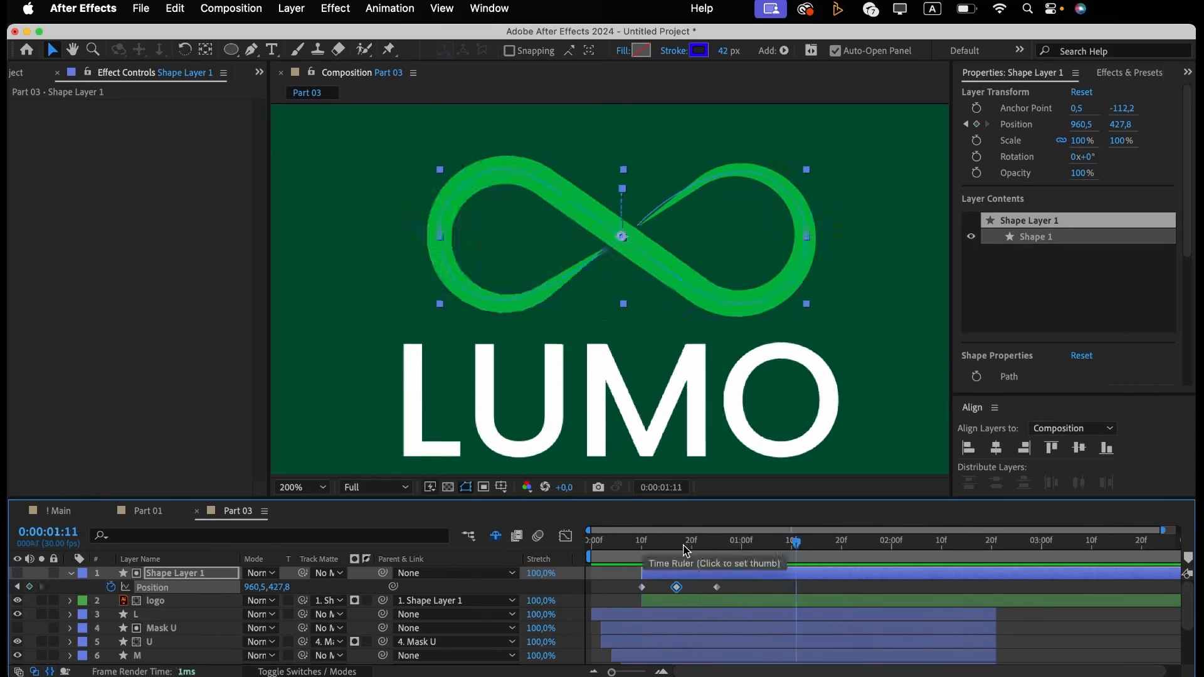
key("space")
key("space")
left_click_drag(731, 579, 588, 594)
key("F9")
Lengthen the middle Position keyframe's influence in the speed graph so the logo slows at the jump's peak, and preview the motion.
left_click(743, 550)
mouse_move(740, 552)
left_mouse_down()
mouse_move(693, 551)
mouse_move(717, 551)
left_mouse_up()
left_click_drag(731, 595, 618, 585)
left_click(566, 536)
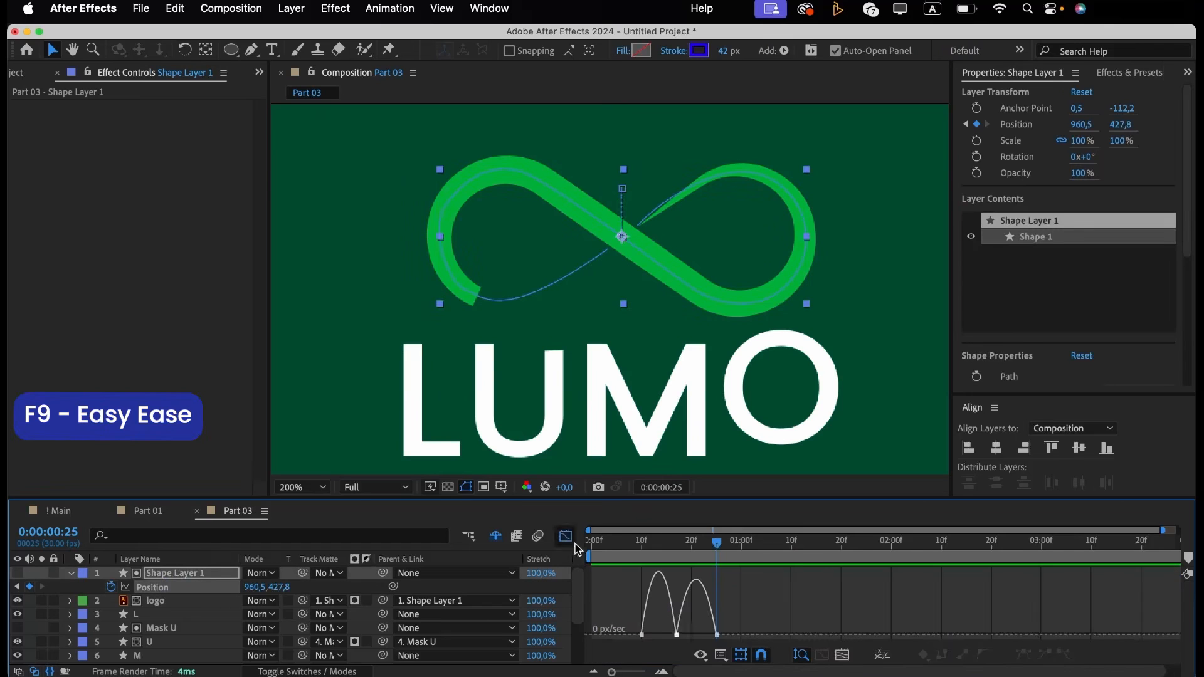
left_click(676, 635)
mouse_move(688, 634)
left_mouse_down()
mouse_move(661, 634)
mouse_move(694, 635)
left_mouse_up()
left_click(640, 542)
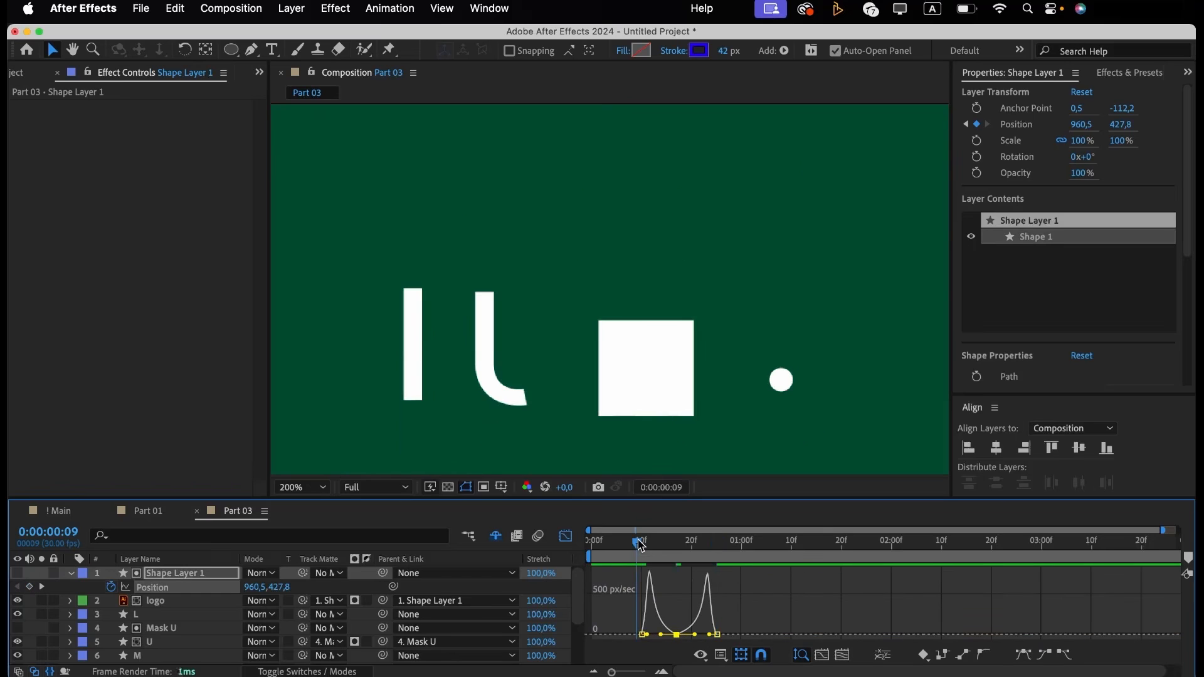
key("space")
key("space")
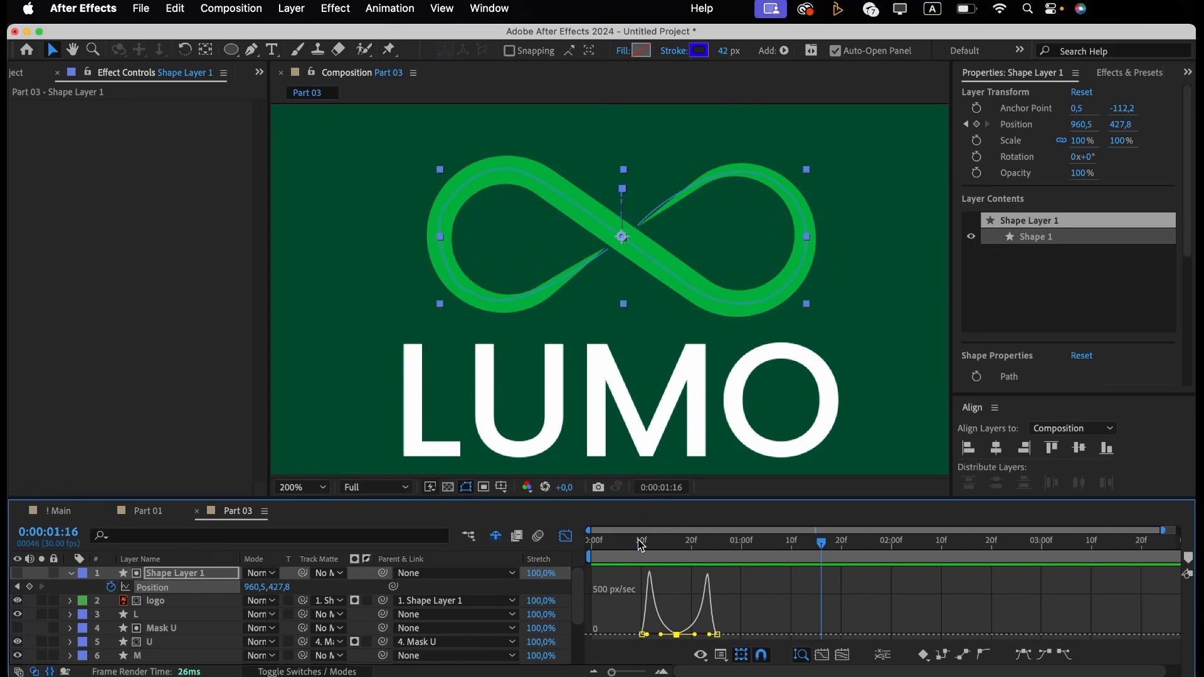
Shorten the influence of the last and first Position keyframes in the speed graph for a sharper takeoff and landing, and preview it.
left_click_drag(614, 672, 625, 672)
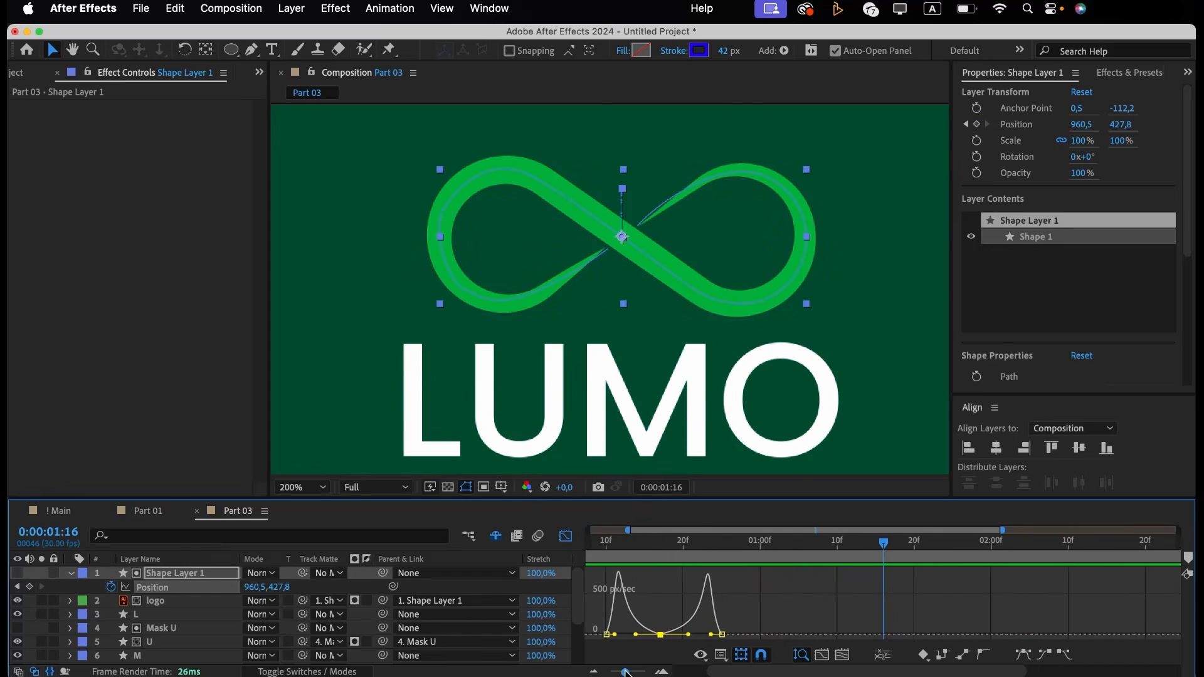
left_click(722, 635)
left_click_drag(710, 636, 719, 635)
left_click(607, 634)
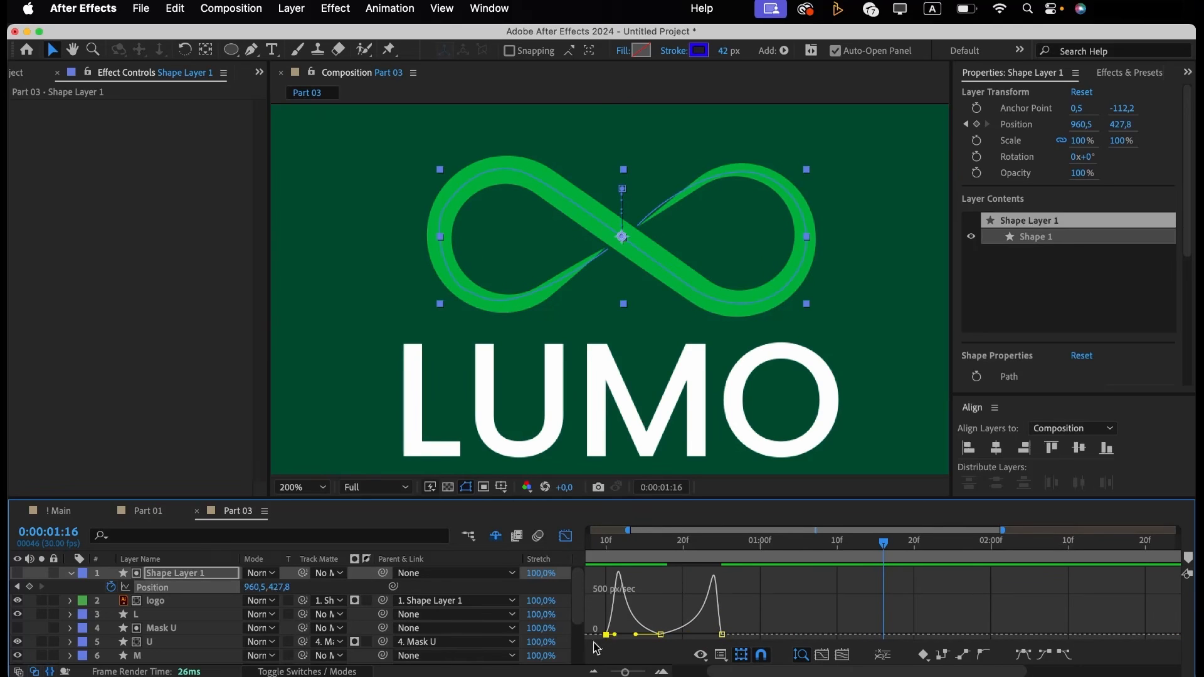
left_click_drag(617, 635, 609, 635)
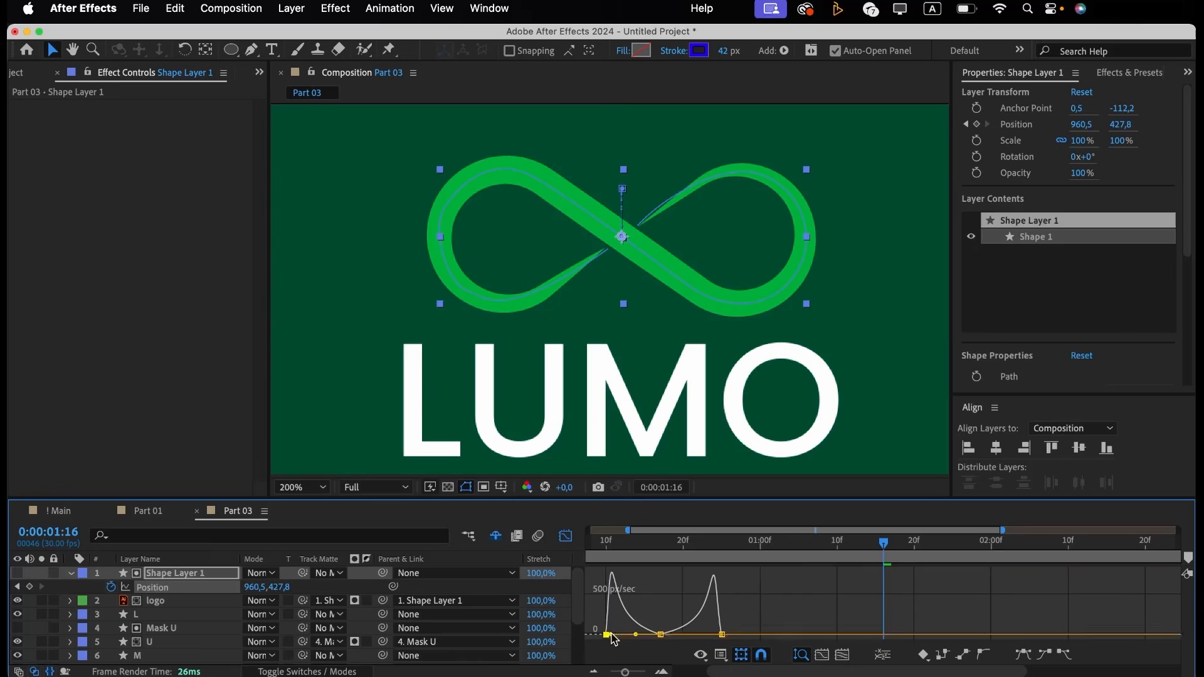
left_click(607, 545)
key("space")
key("space")
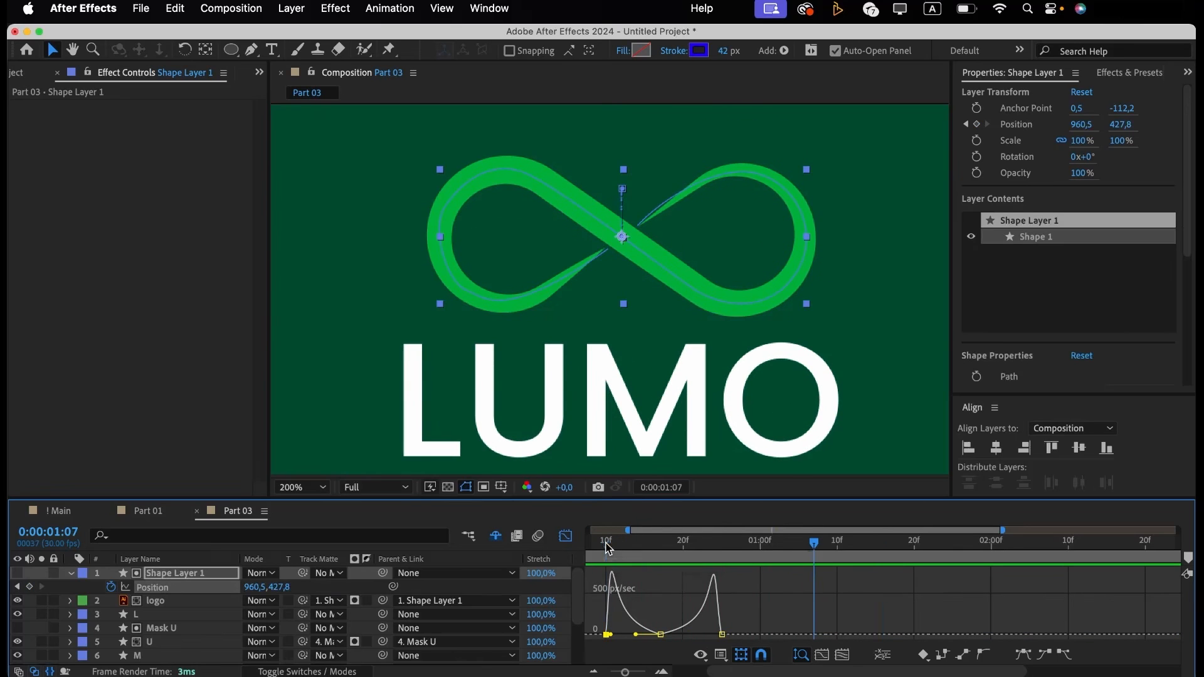
left_click(558, 539)
Add Rotation keyframes to Shape Layer 1 at 0:00:00:10 and 0:00:00:25.
left_click(607, 544)
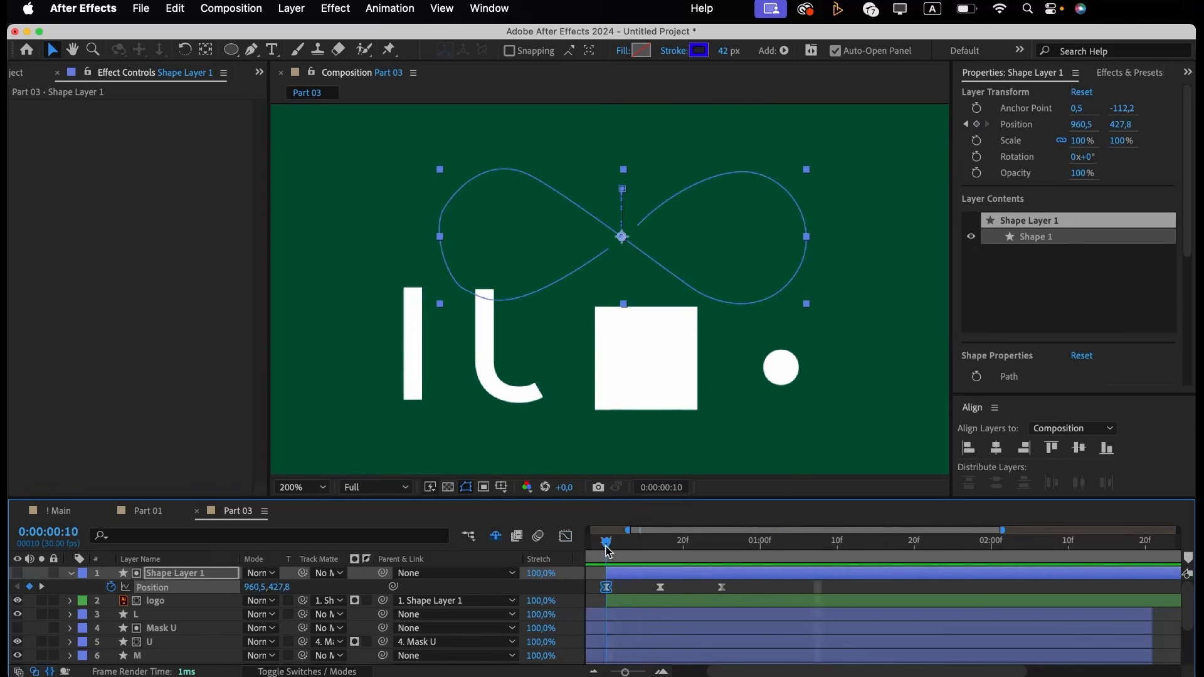
key("shift+r")
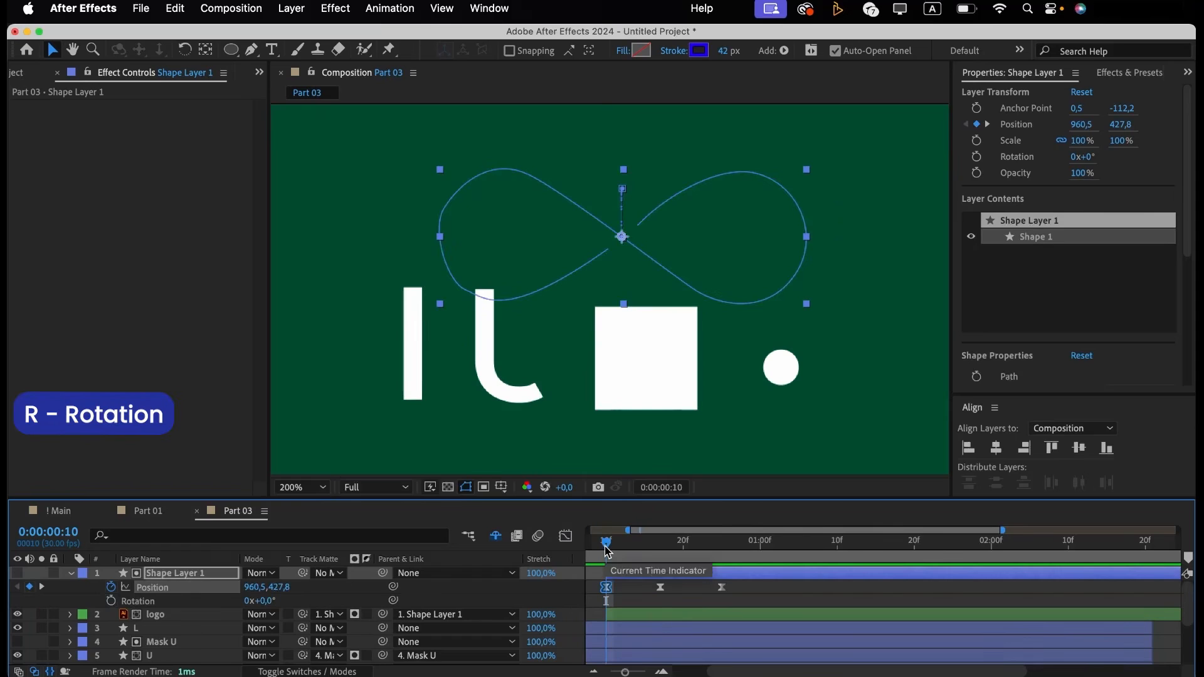
left_click(113, 601)
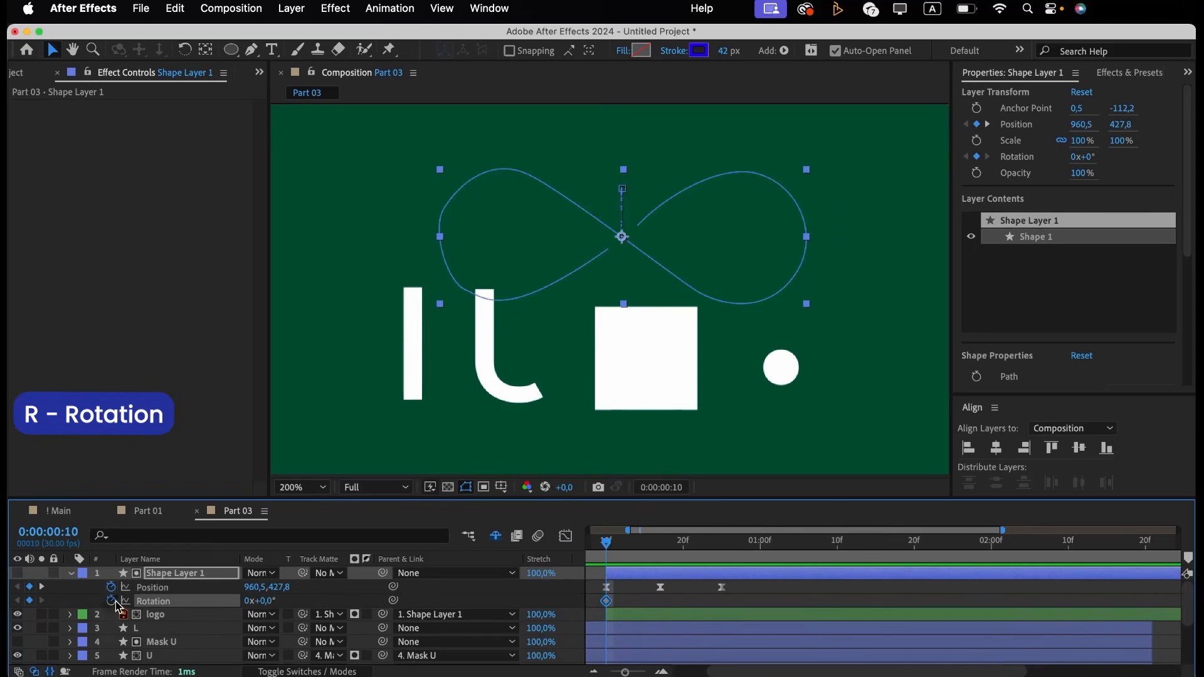
left_click(722, 544)
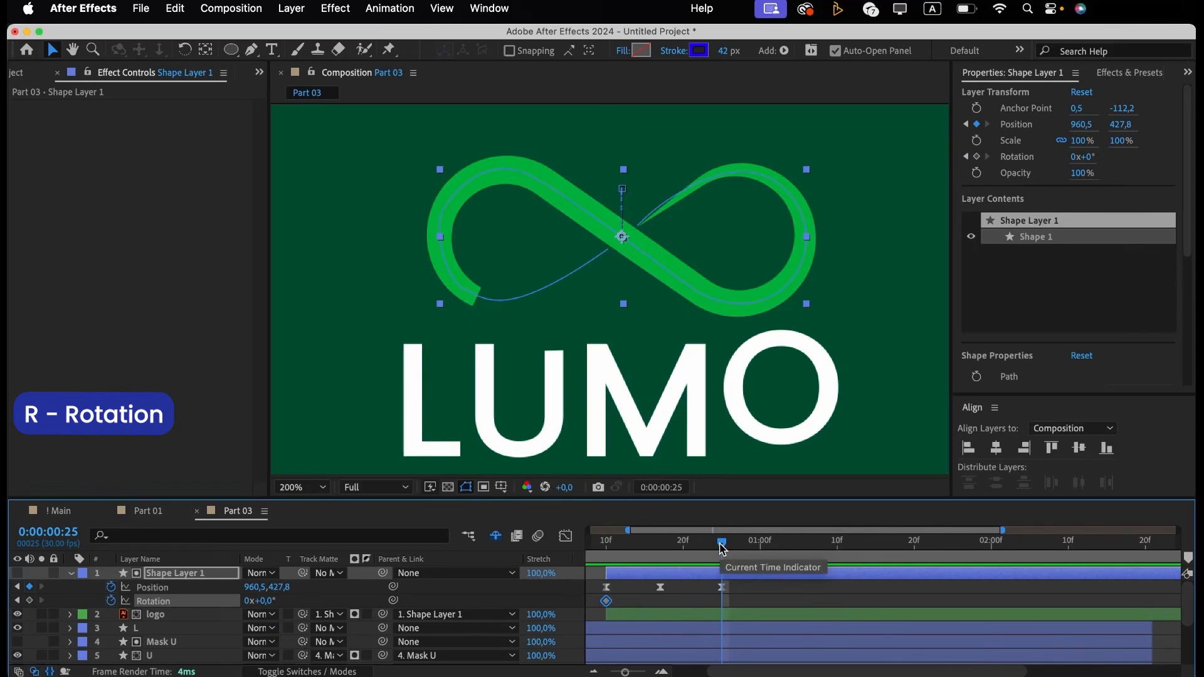
left_click(30, 601)
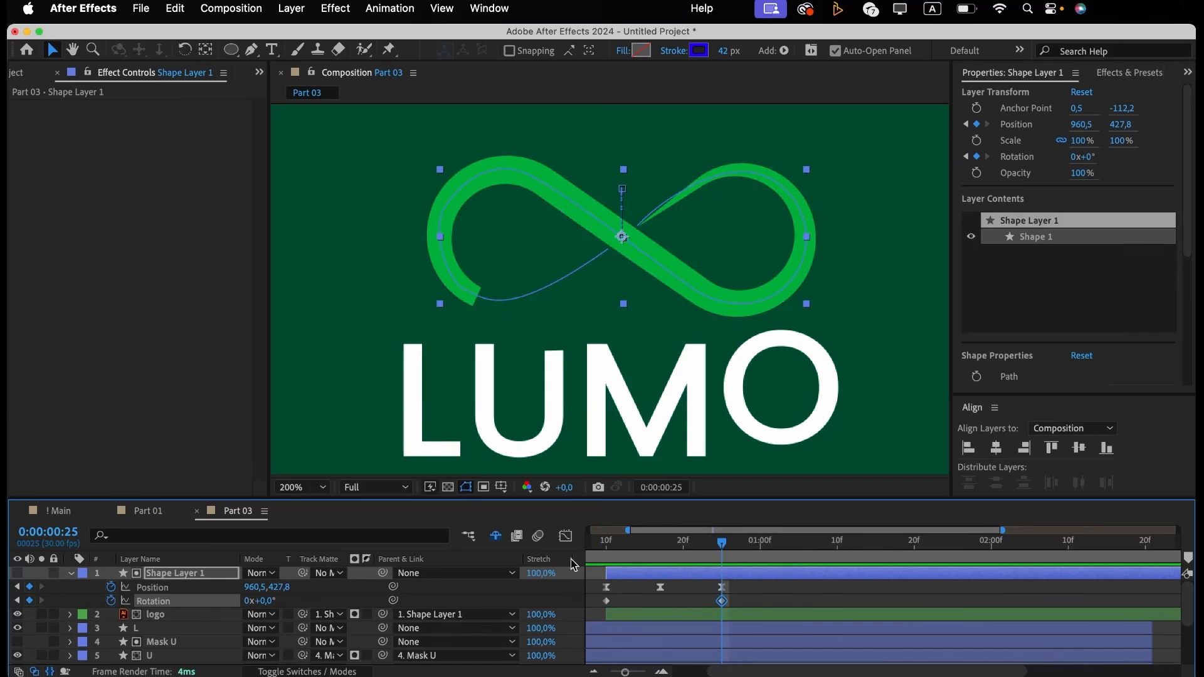
Set Shape Layer 1's Rotation to -52° at 0:00:00:10 and preview the spin.
left_click_drag(624, 551, 606, 545)
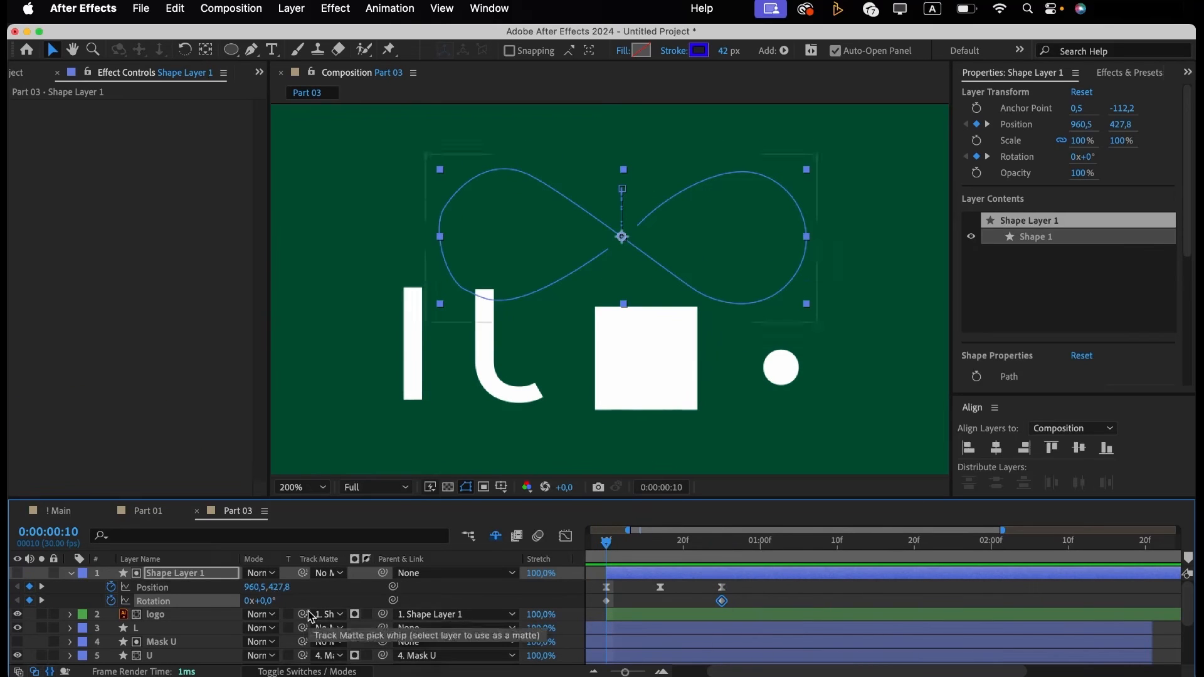
left_click(263, 601)
type("-5")
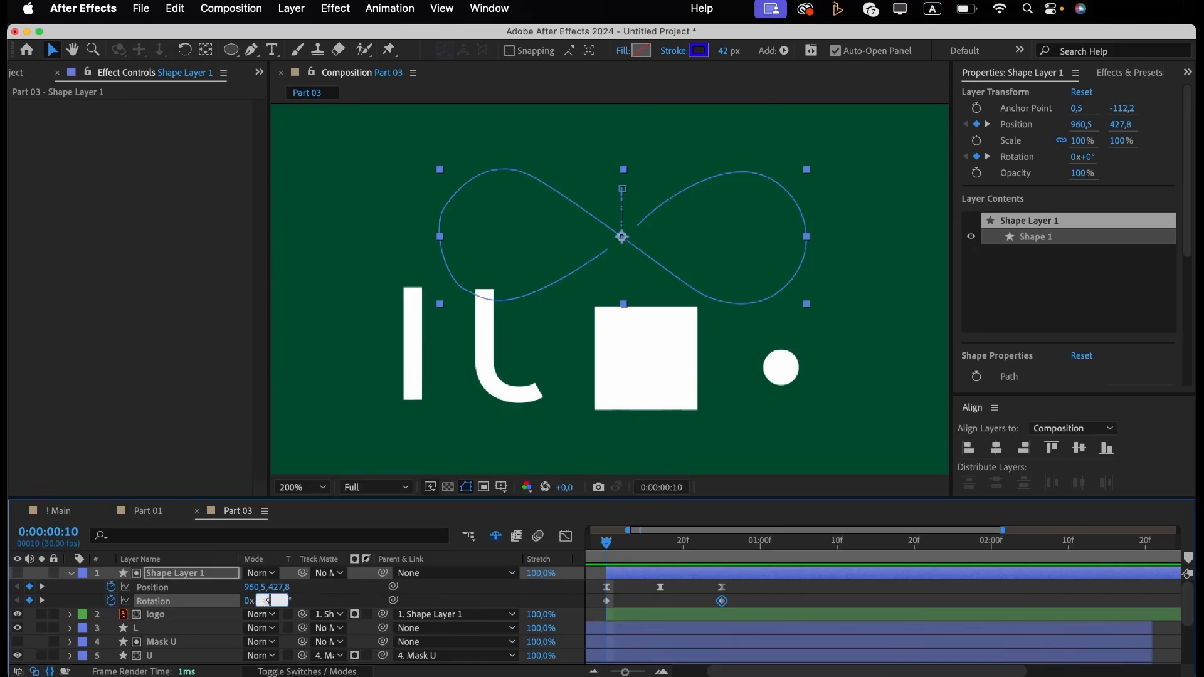
type("2")
key("Return")
key("space")
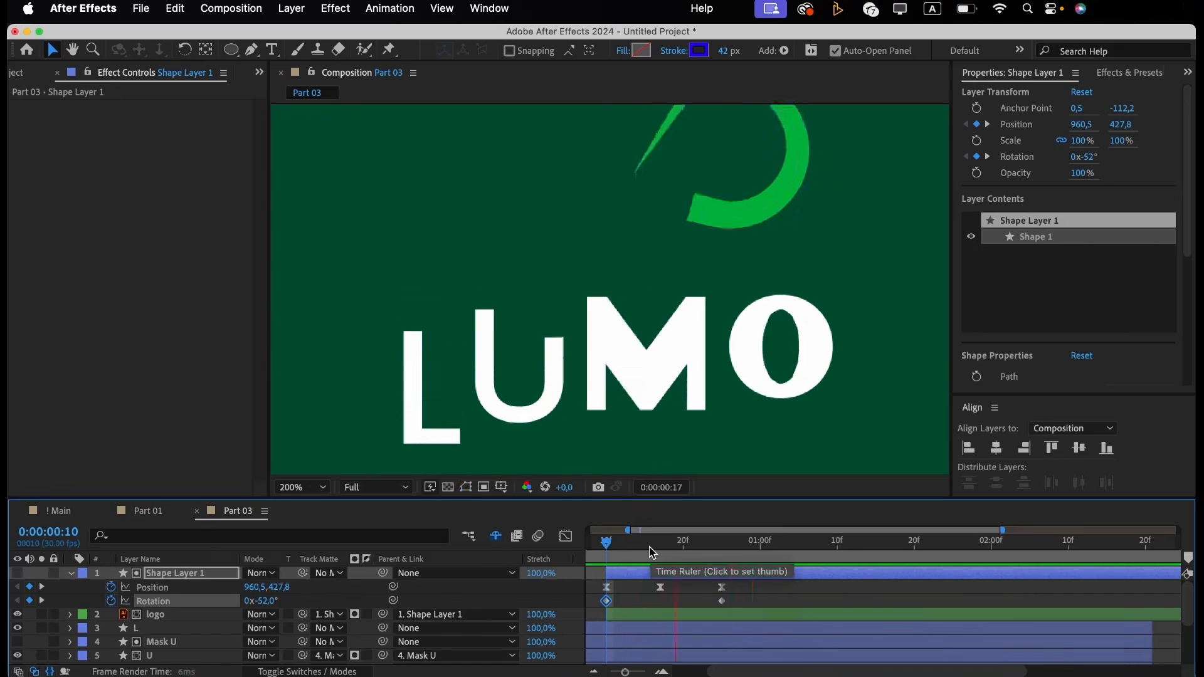
key("space")
Fit the whole composition in view and play the logo animation from the beginning to examine the infinity symbol's entrance.
left_click(323, 489)
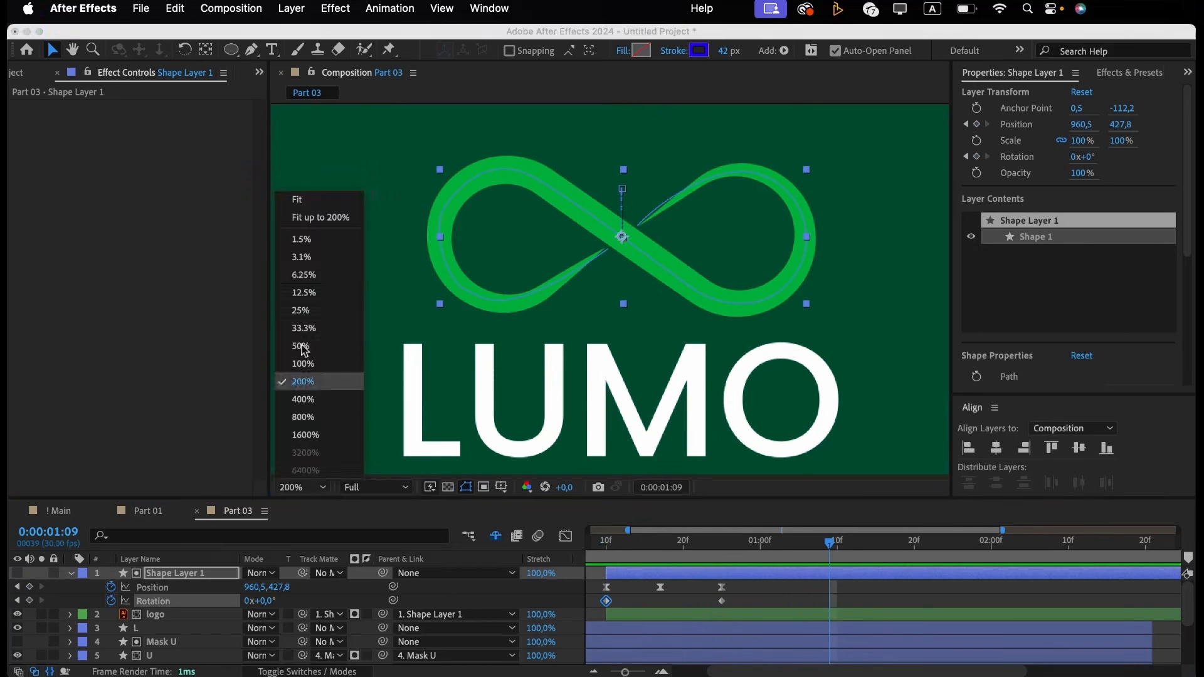
left_click(311, 220)
left_click(666, 603)
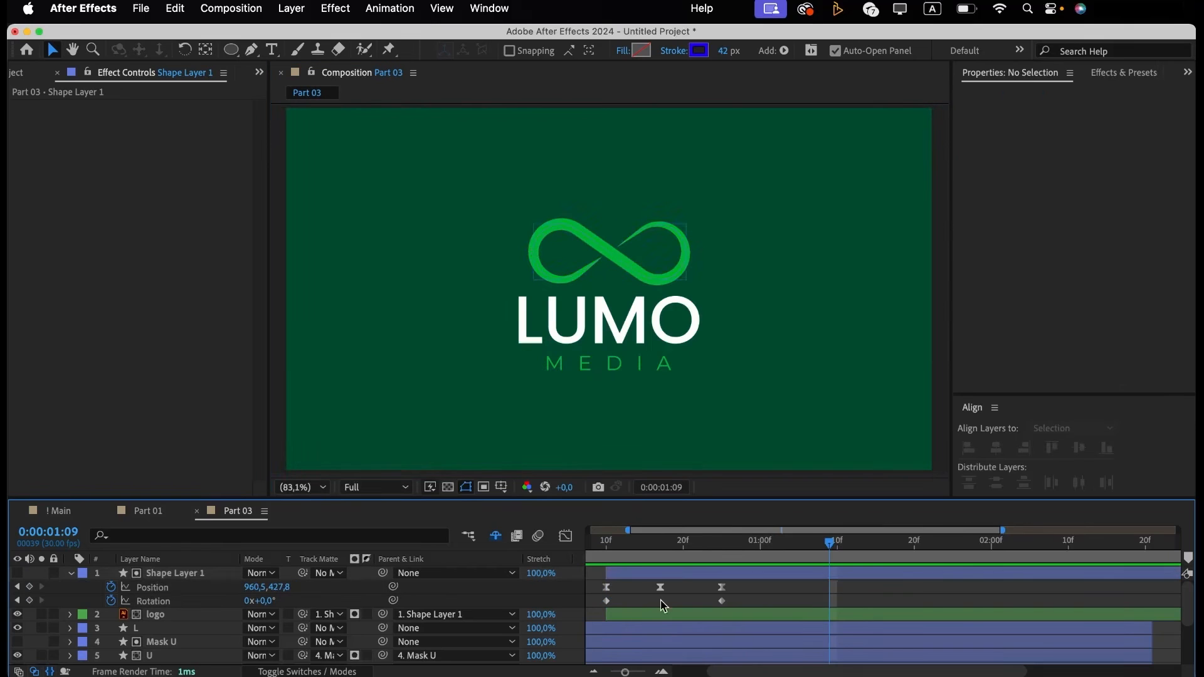
key("Home")
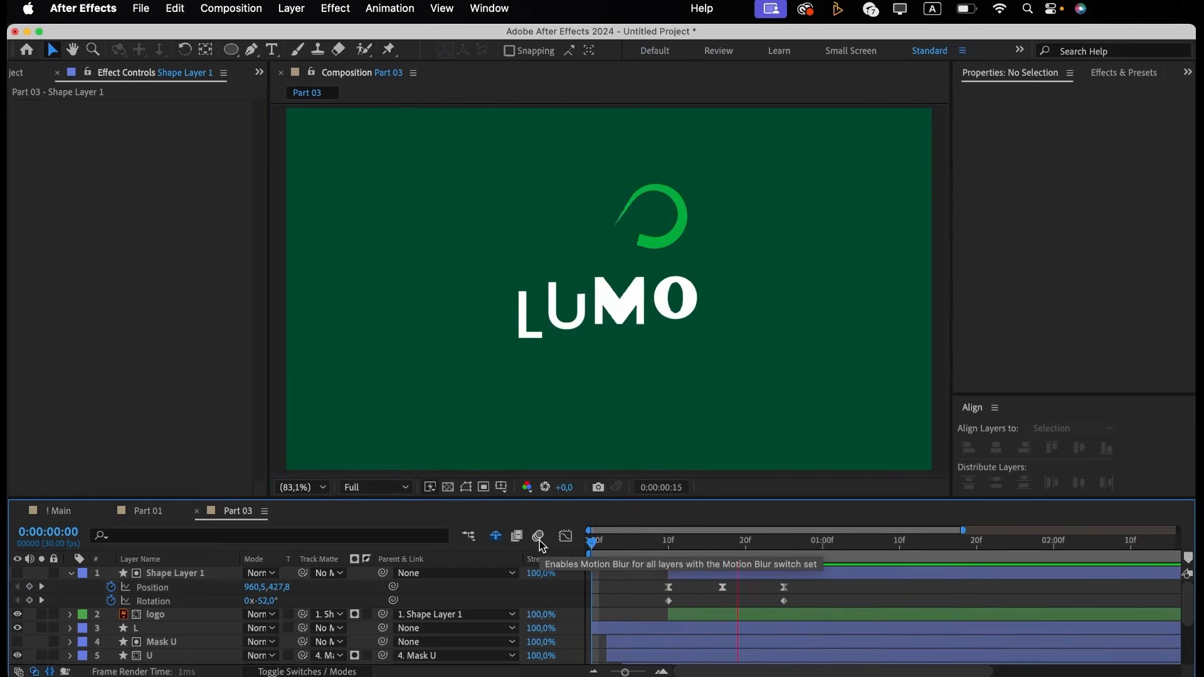
key("space")
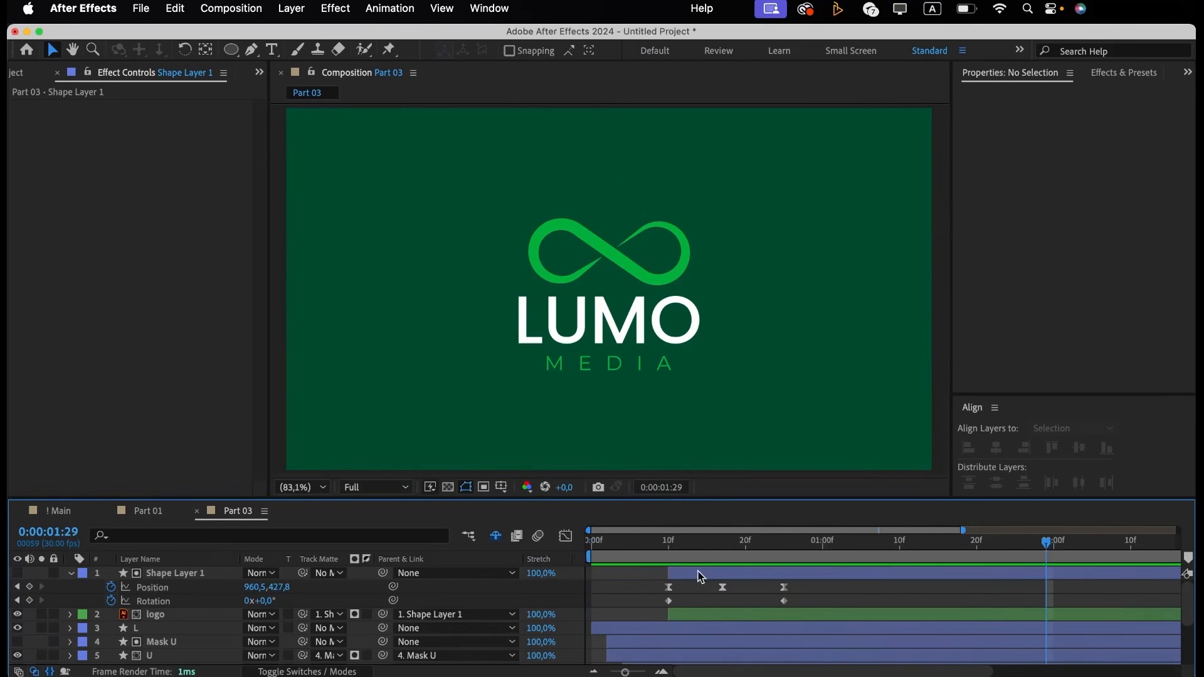
left_click_drag(698, 541, 590, 541)
key("space")
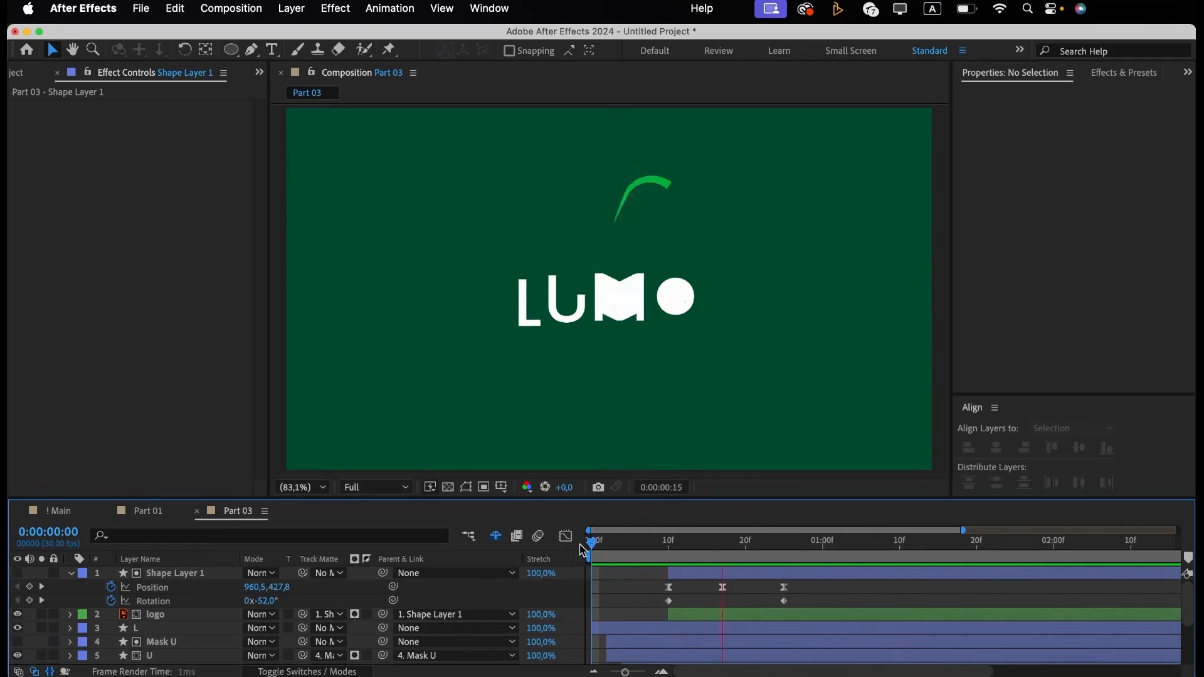
key("space")
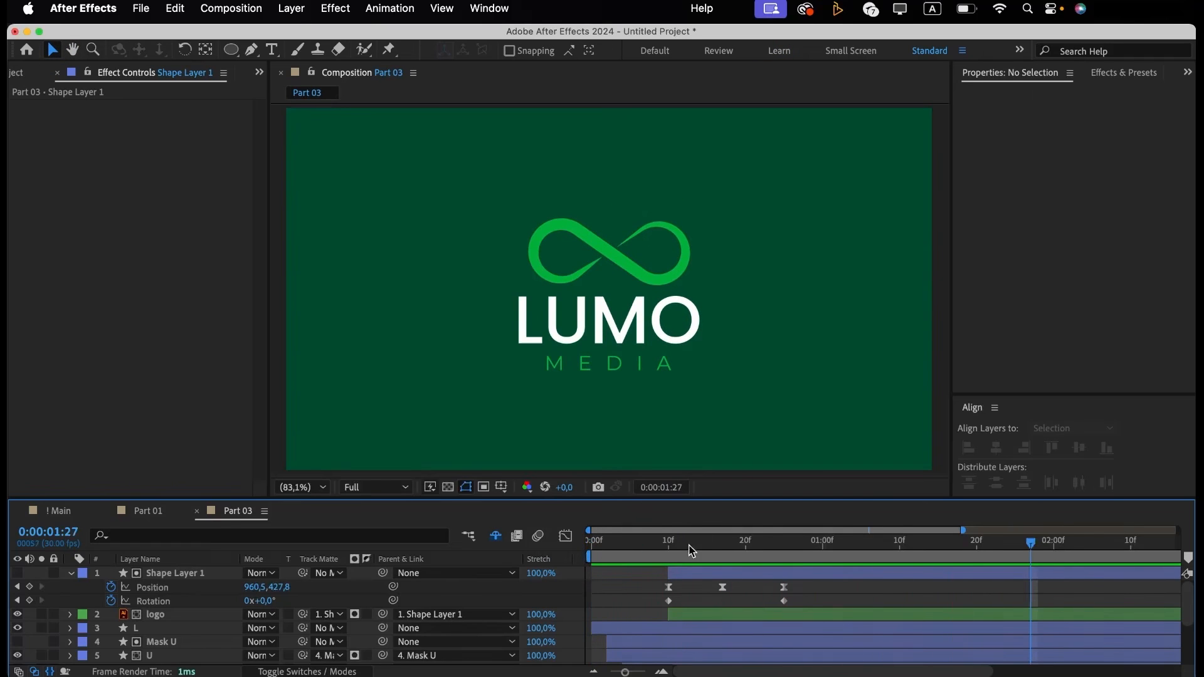
Apply Easy Ease to both Rotation keyframes of Shape Layer 1.
left_click_drag(803, 595, 618, 610)
key("F9")
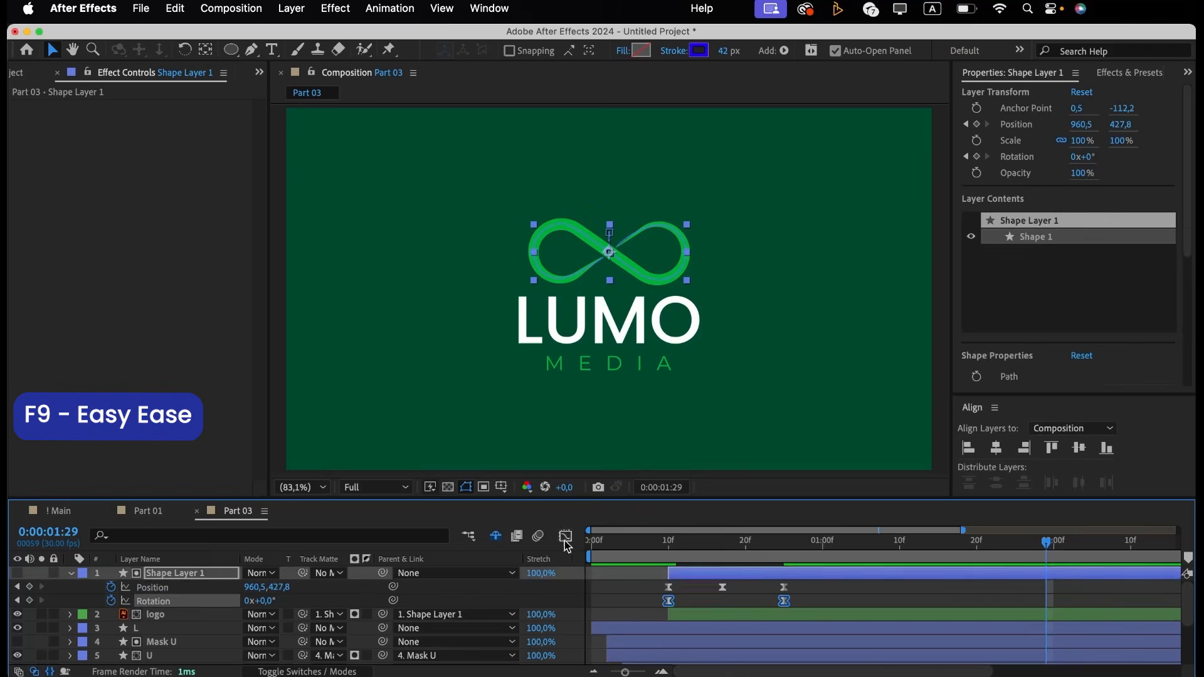
Reshape Shape Layer 1's Rotation speed curve so it peaks soon after 0:00:00:10 and slows gradually, and preview the spin.
left_click(565, 537)
left_click(781, 634)
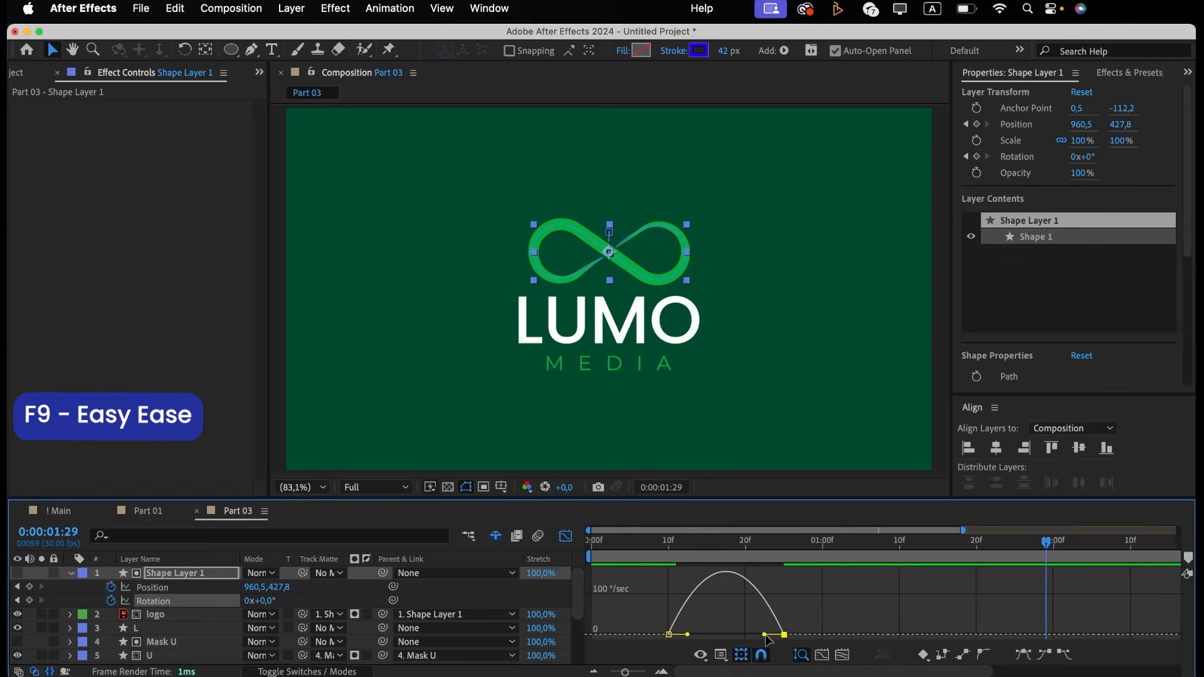
left_click_drag(770, 643, 678, 635)
left_click(666, 636)
left_click(670, 554)
key("space")
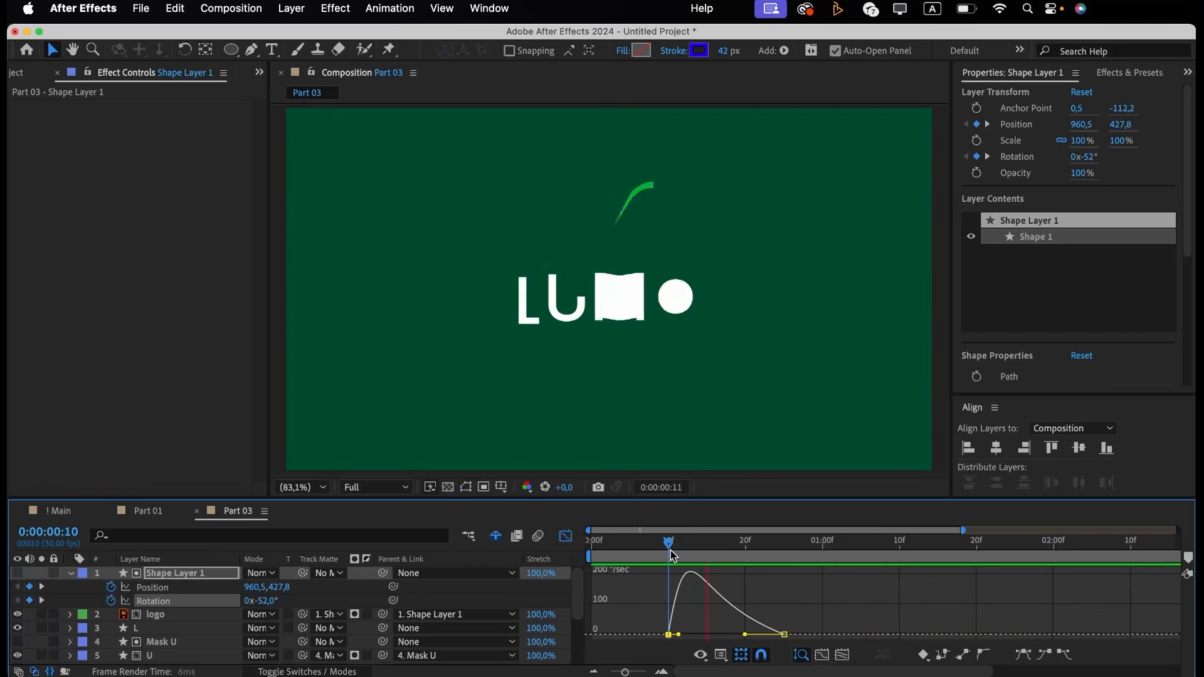
key("space")
left_click(565, 537)
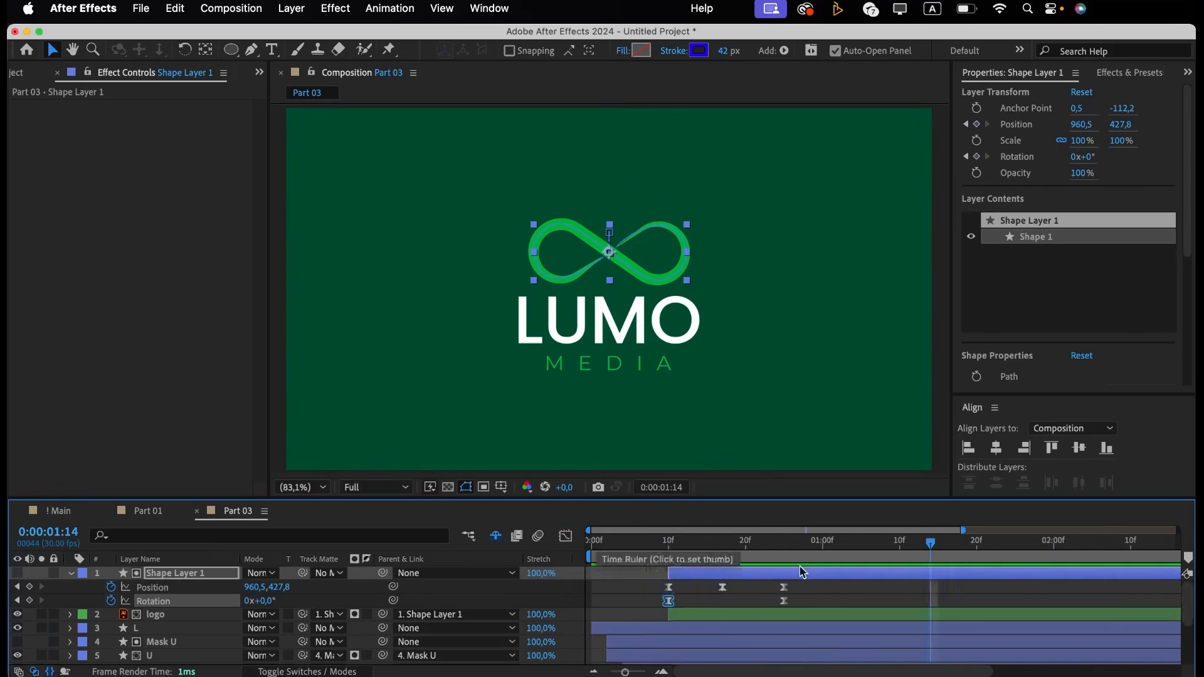
Copy all End, Position and Rotation keyframes of Shape Layer 1 and paste them at 0:00:02:00.
left_click(814, 543)
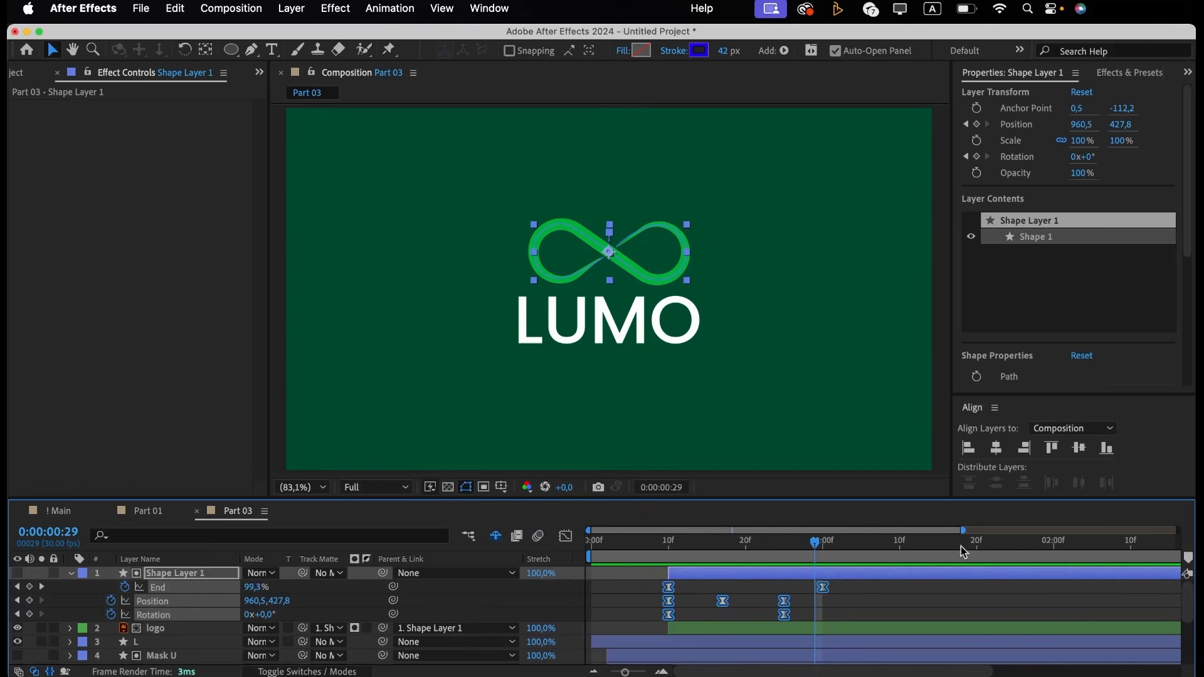
scroll(1013, 551, "right", 5)
left_click(876, 547)
key("cmd+v")
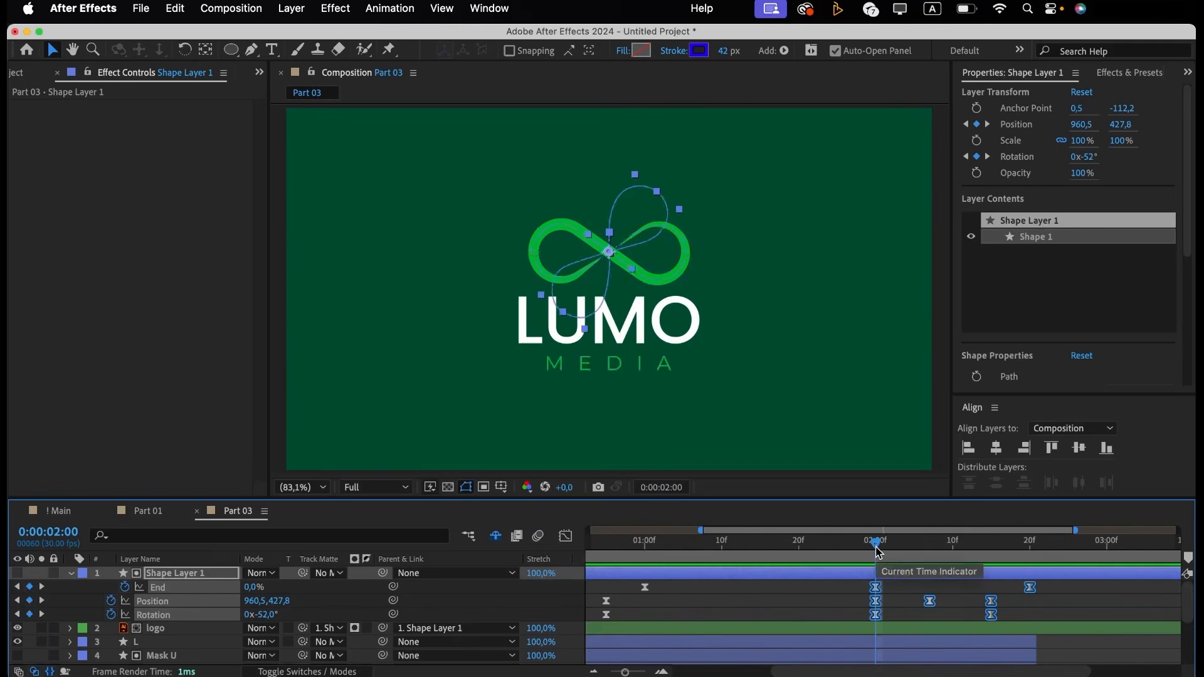
mouse_move(876, 543)
left_mouse_down()
mouse_move(953, 544)
mouse_move(876, 544)
left_mouse_up()
left_click(838, 603)
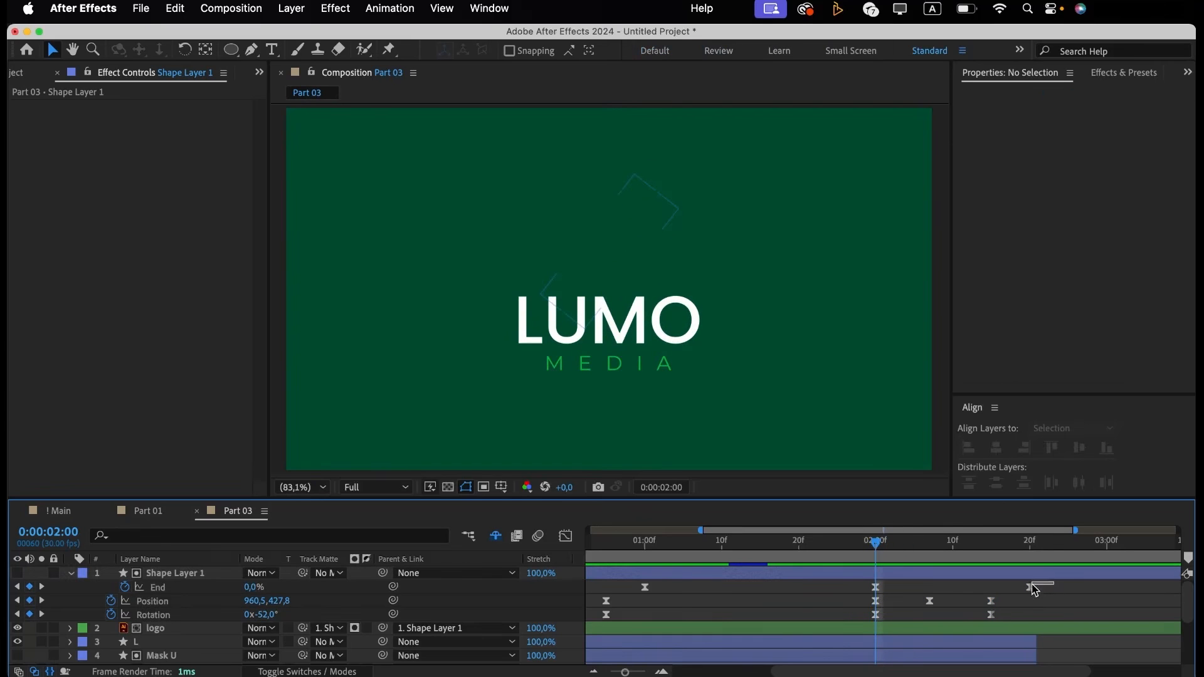
Time-reverse the two pasted End keyframes of Shape Layer 1 at 0:00:02:00 and 0:00:02:20.
left_click_drag(1054, 583, 830, 604)
right_click(876, 592)
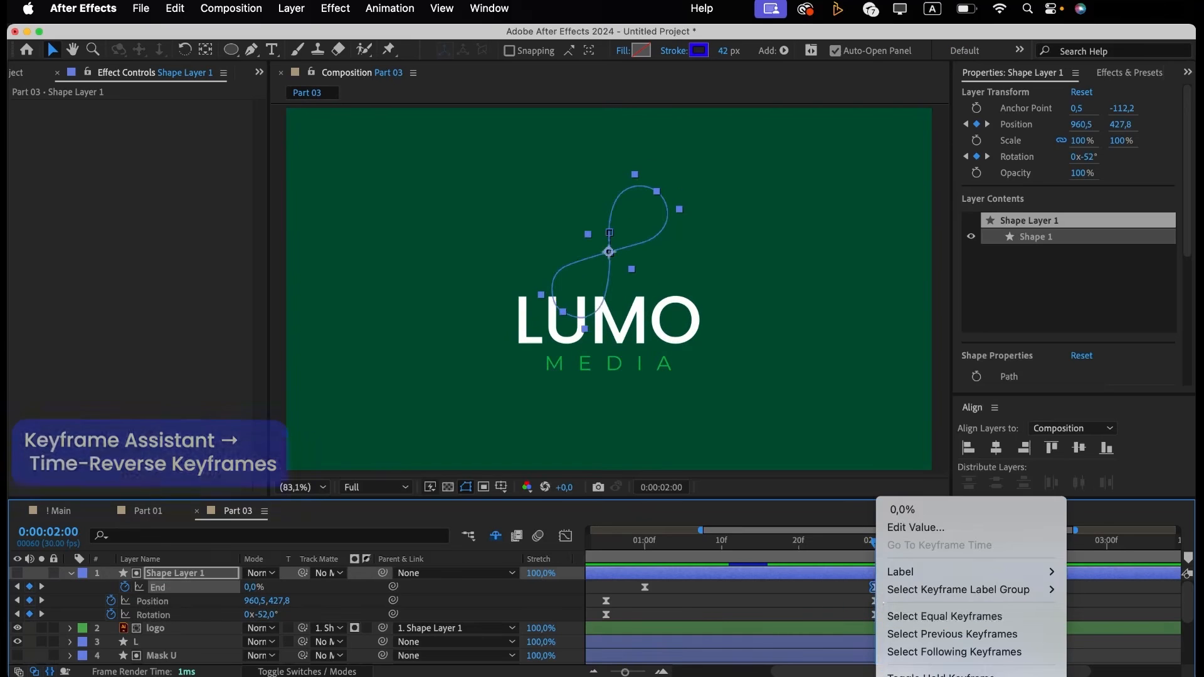
mouse_move(966, 674)
left_click(639, 675)
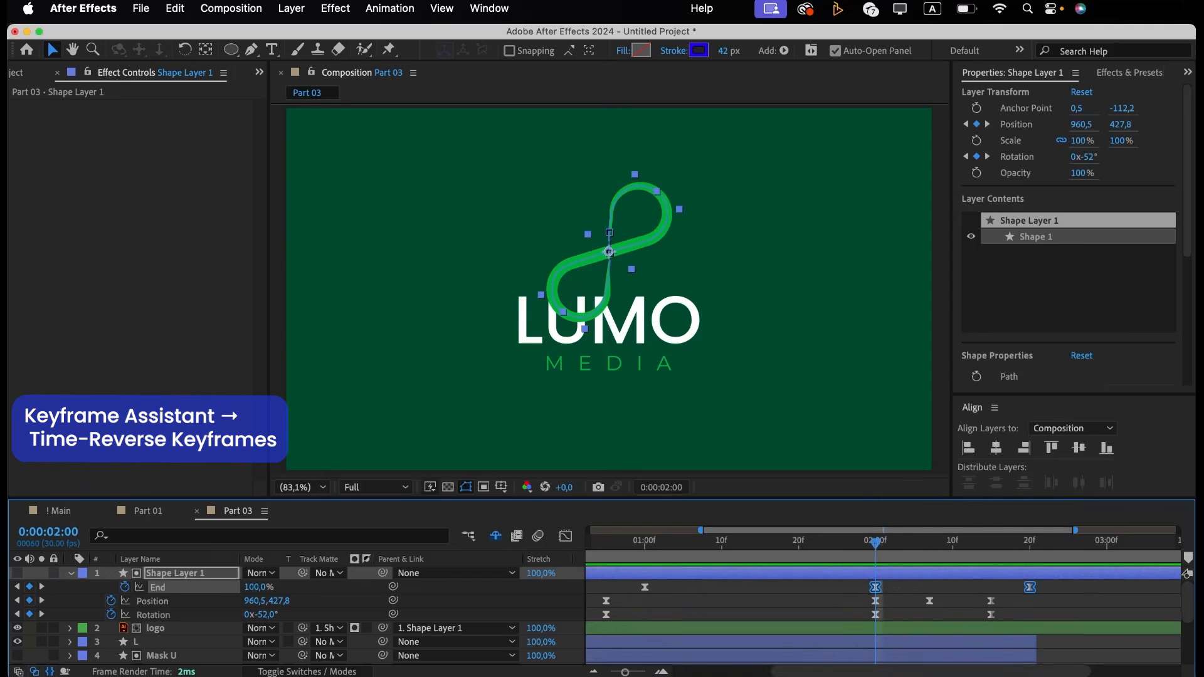
Set Shape Layer 1's Rotation to 0° at 0:00:02:00 and -52° at 0:00:02:15, and preview the symbol's exit.
left_click(875, 615)
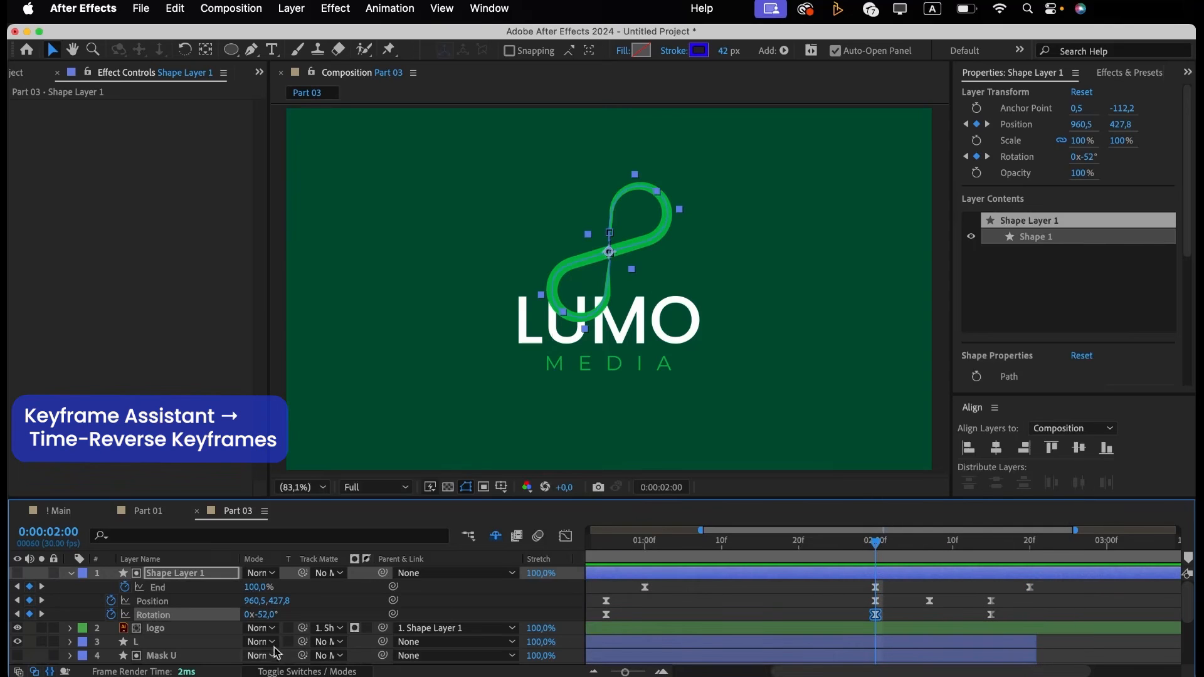
left_click(265, 614)
type("0")
key("Return")
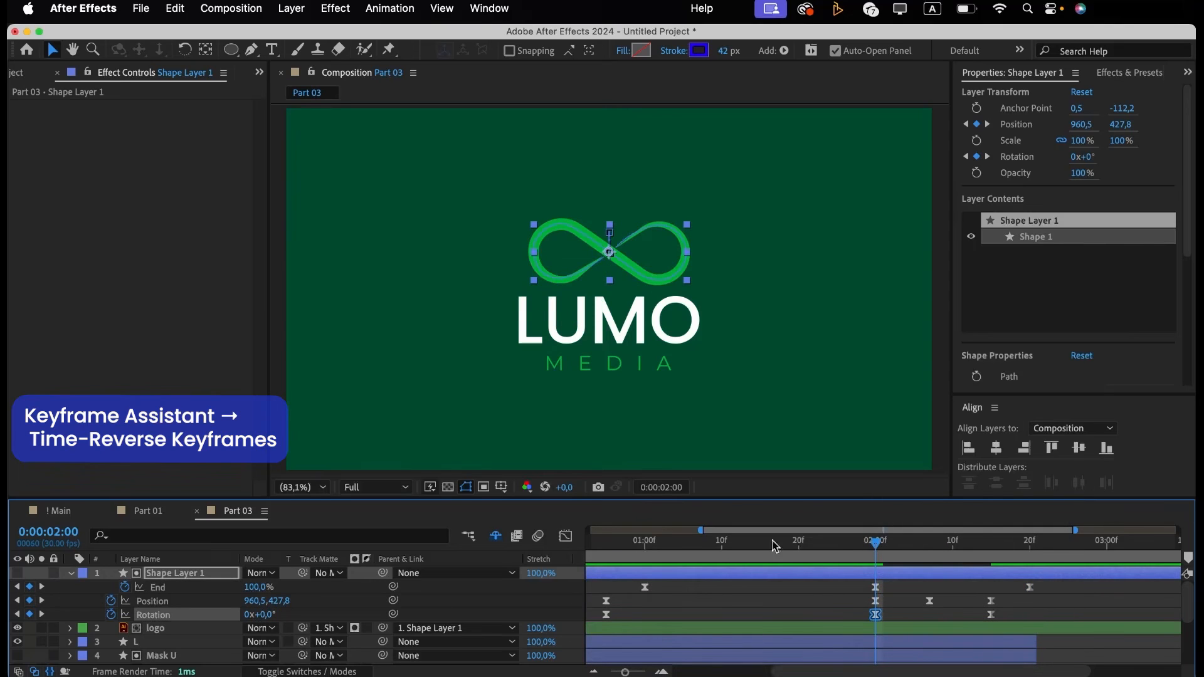
left_click_drag(776, 547, 989, 587)
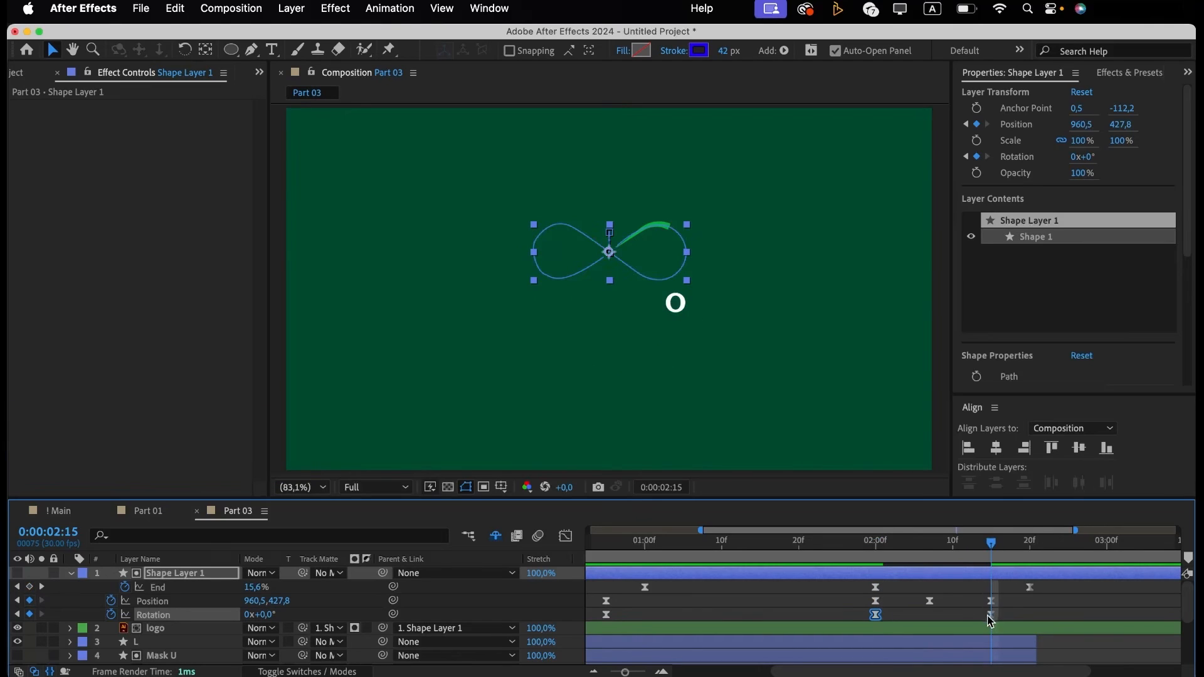
left_click(265, 615)
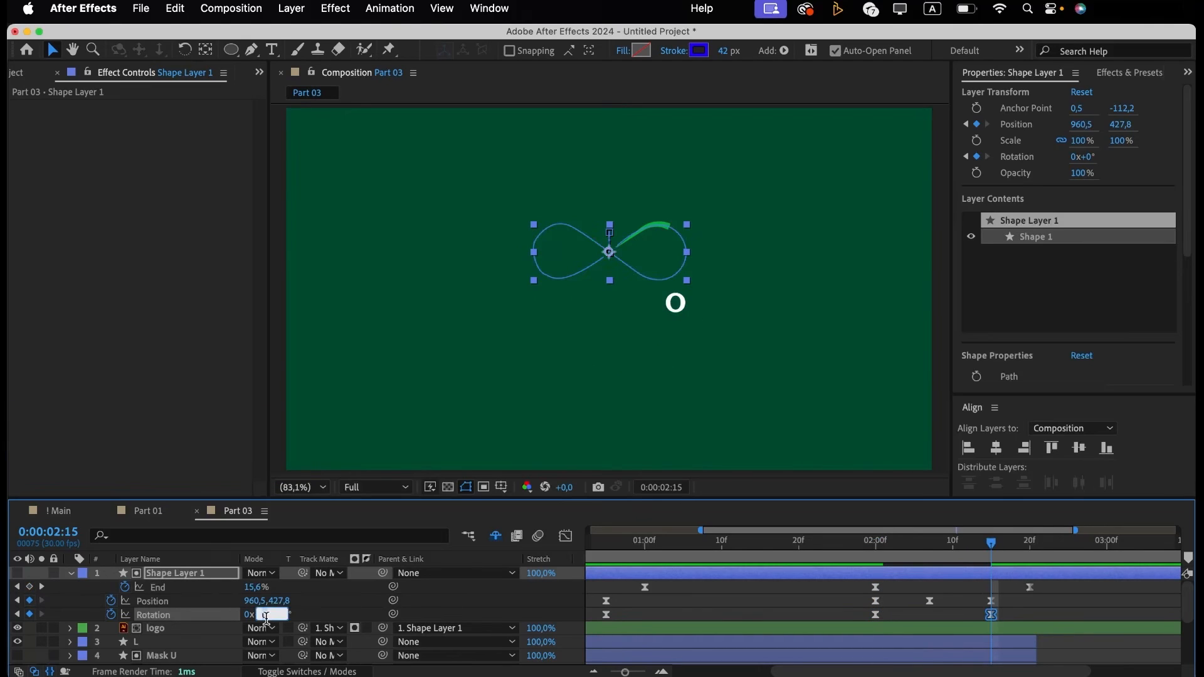
key("Return")
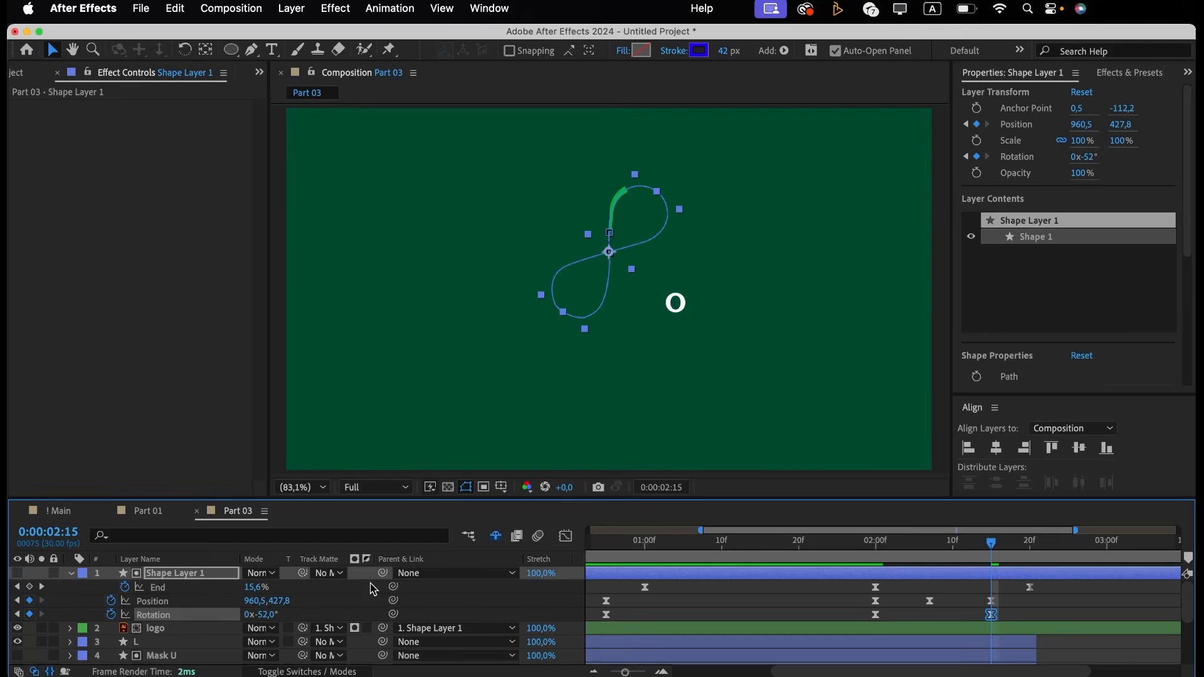
left_click(853, 545)
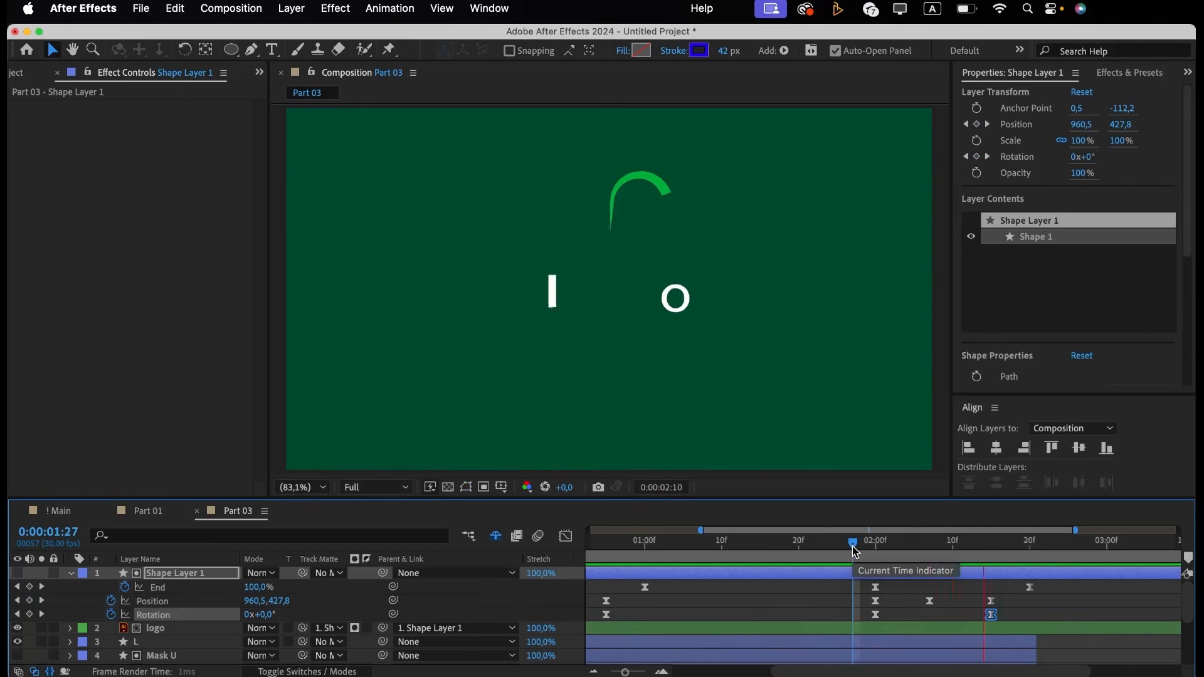
Trim the ends of Shape Layer 1 and the logo layer at 0:00:02:20.
left_click_drag(854, 551, 1030, 541)
scroll(941, 590, "right", 3)
key("alt+]")
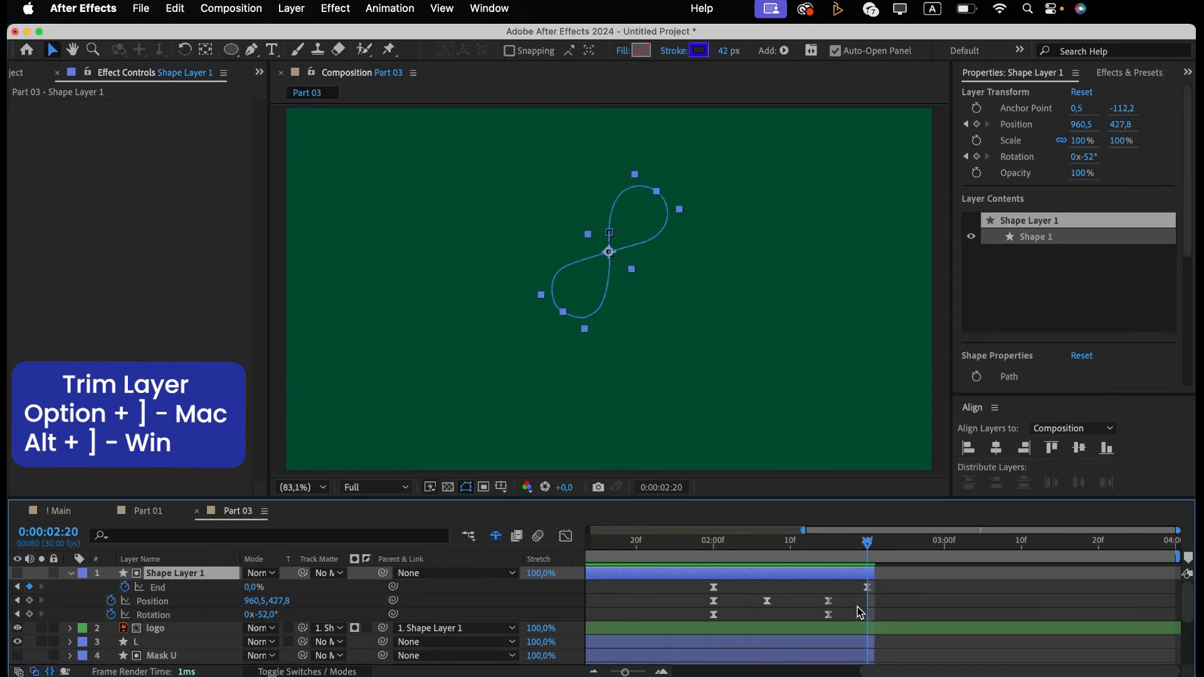
left_click(855, 627)
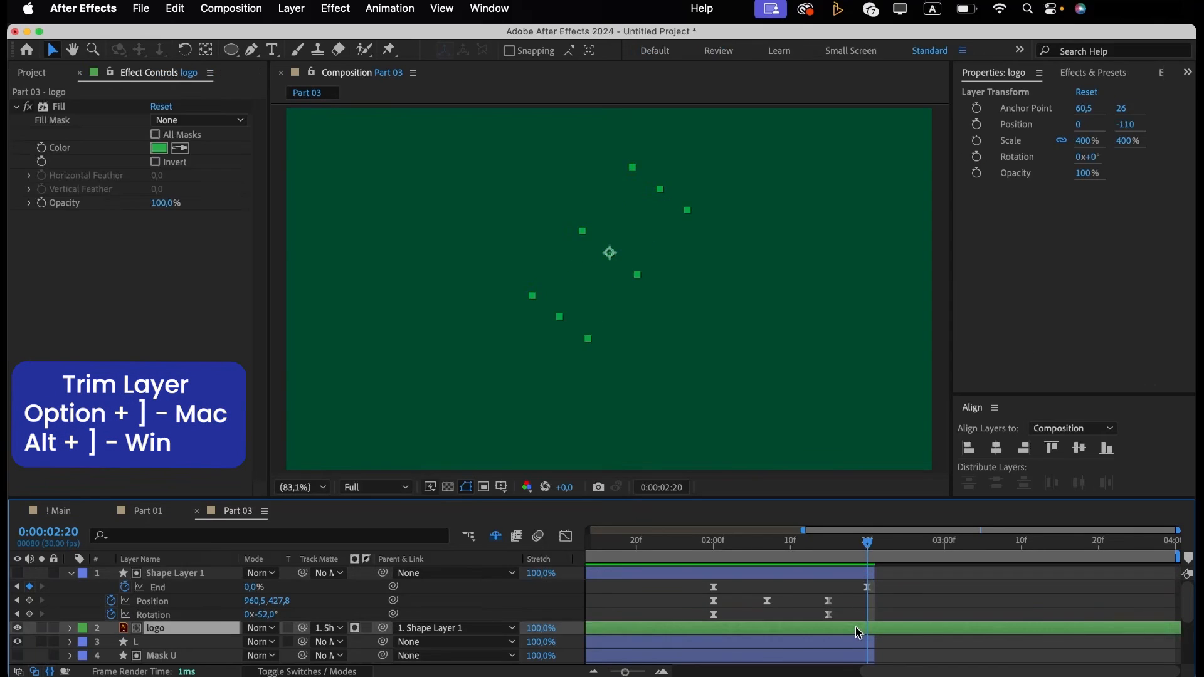
key("alt+]")
Set the Part 03 composition's duration to 0:00:03:00.
left_click(946, 551)
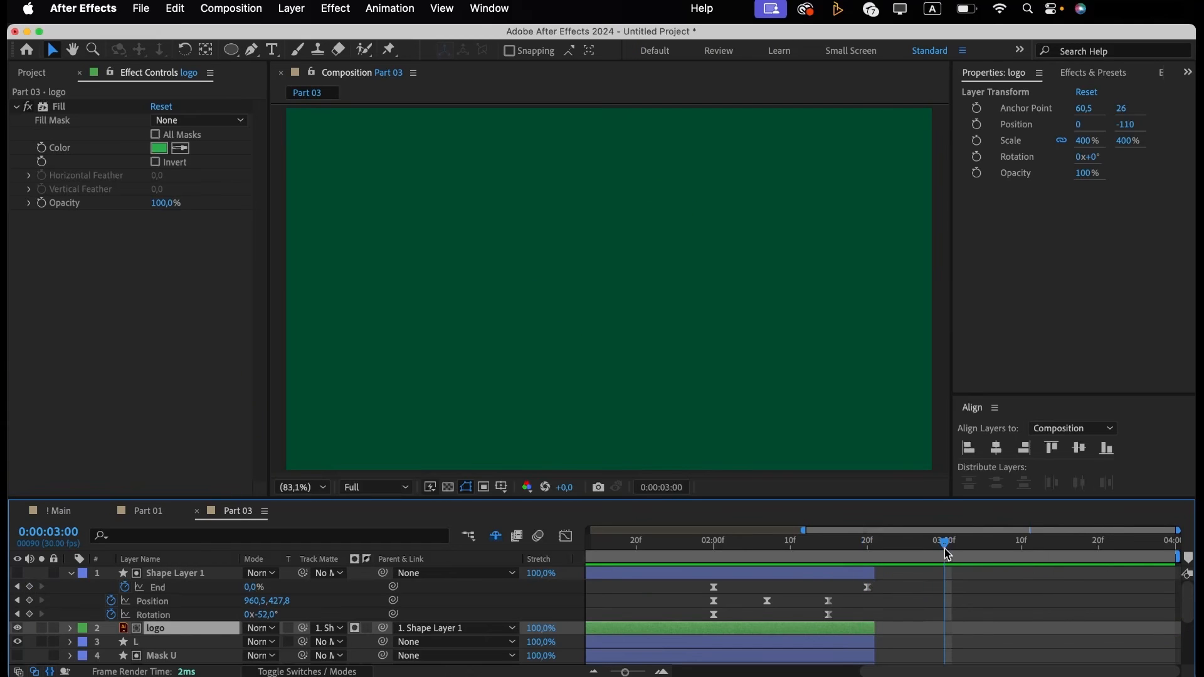
key("super+k")
left_click(522, 391)
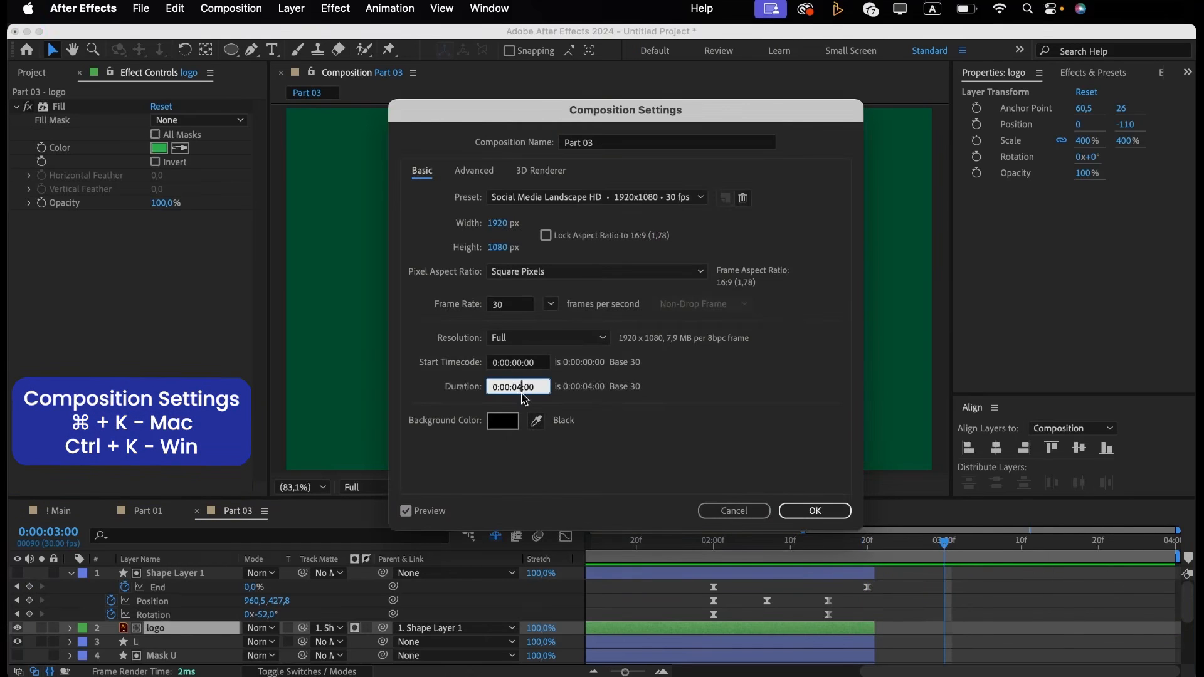
key("BackSpace")
type("3")
key("Return")
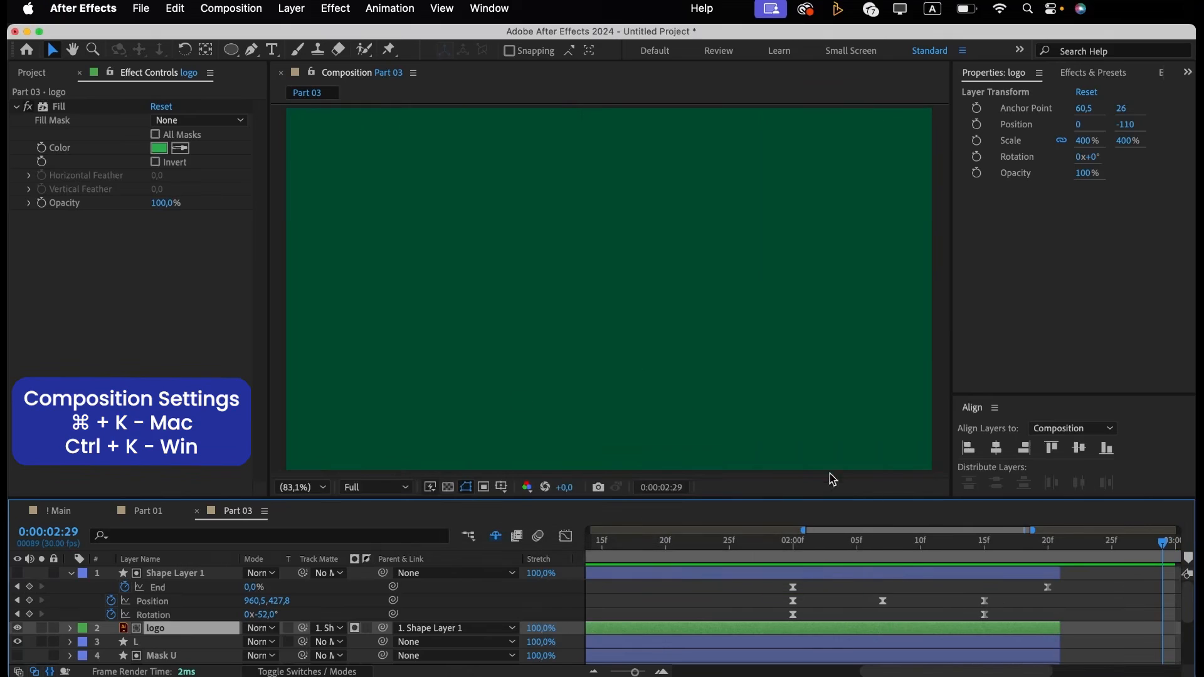
Trim the end of the media 2 text layer at 0:00:02:10.
scroll(908, 627, "down", 5)
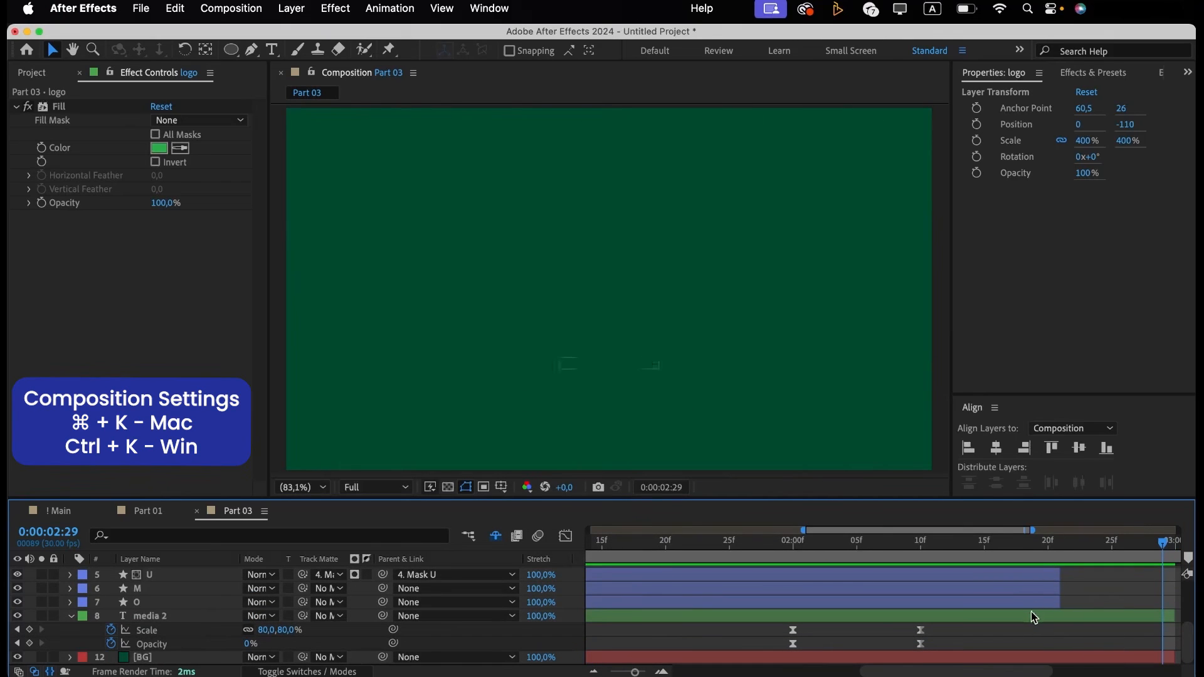
left_click(1033, 617)
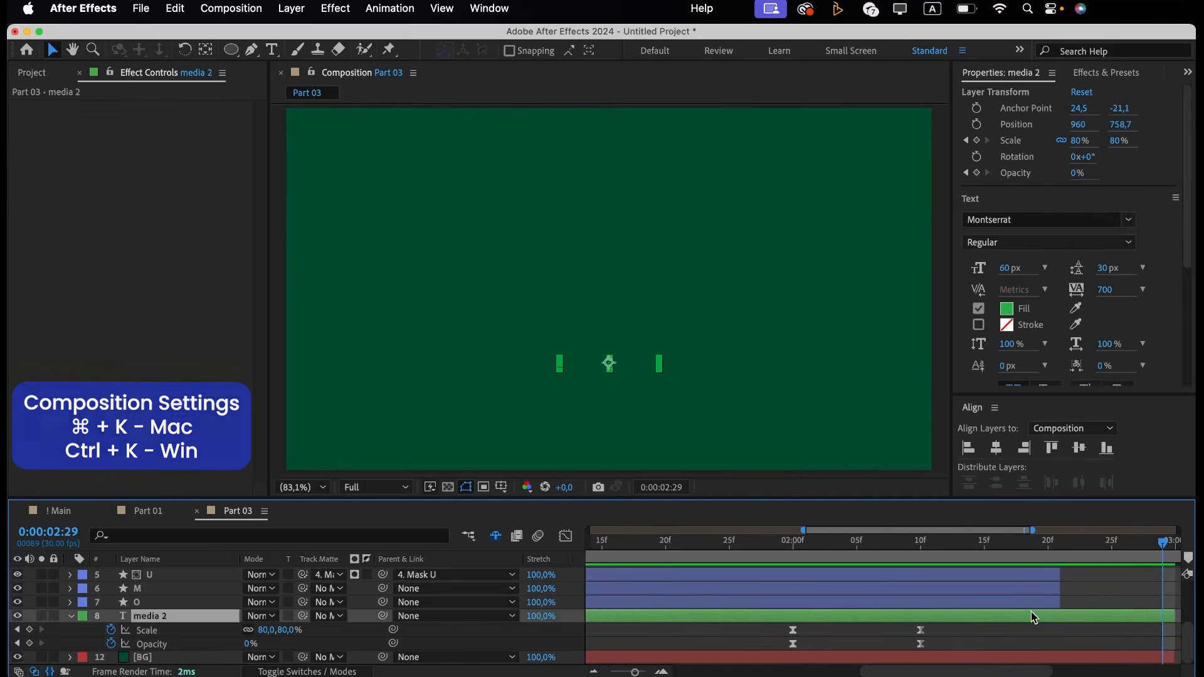
left_click(923, 543)
key("alt+bracketright")
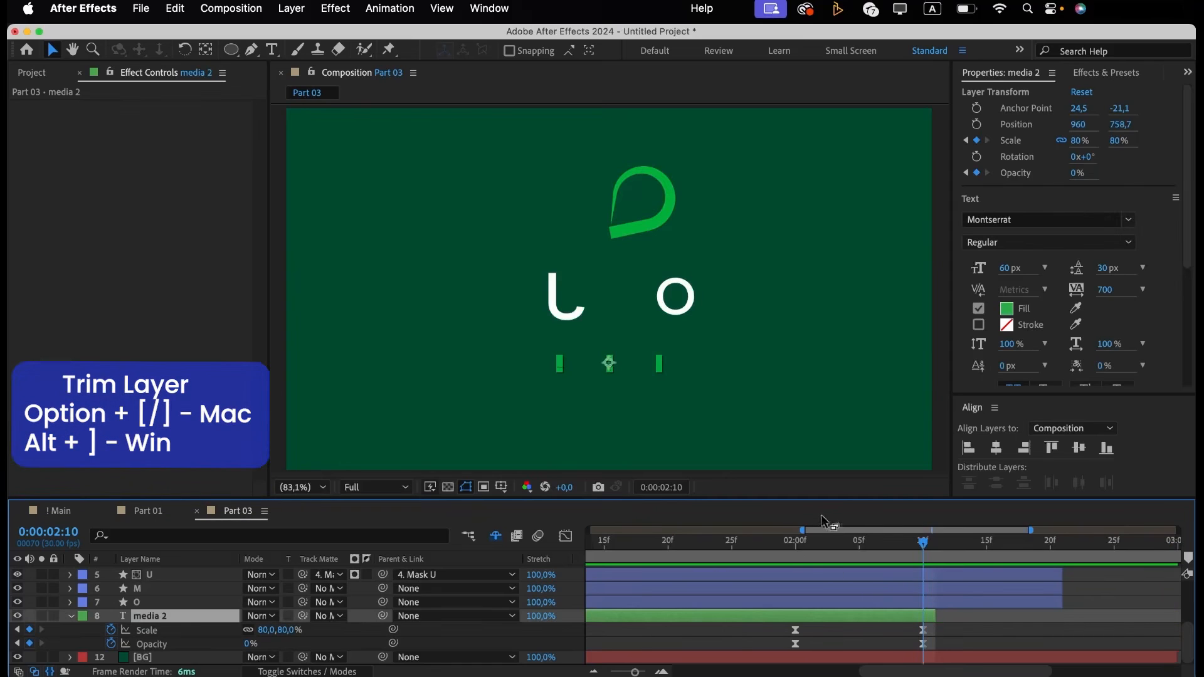
Trim the start of the media 2 text layer to its first keyframes at 0:00:01:00.
left_click(794, 542)
key("alt+bracketleft")
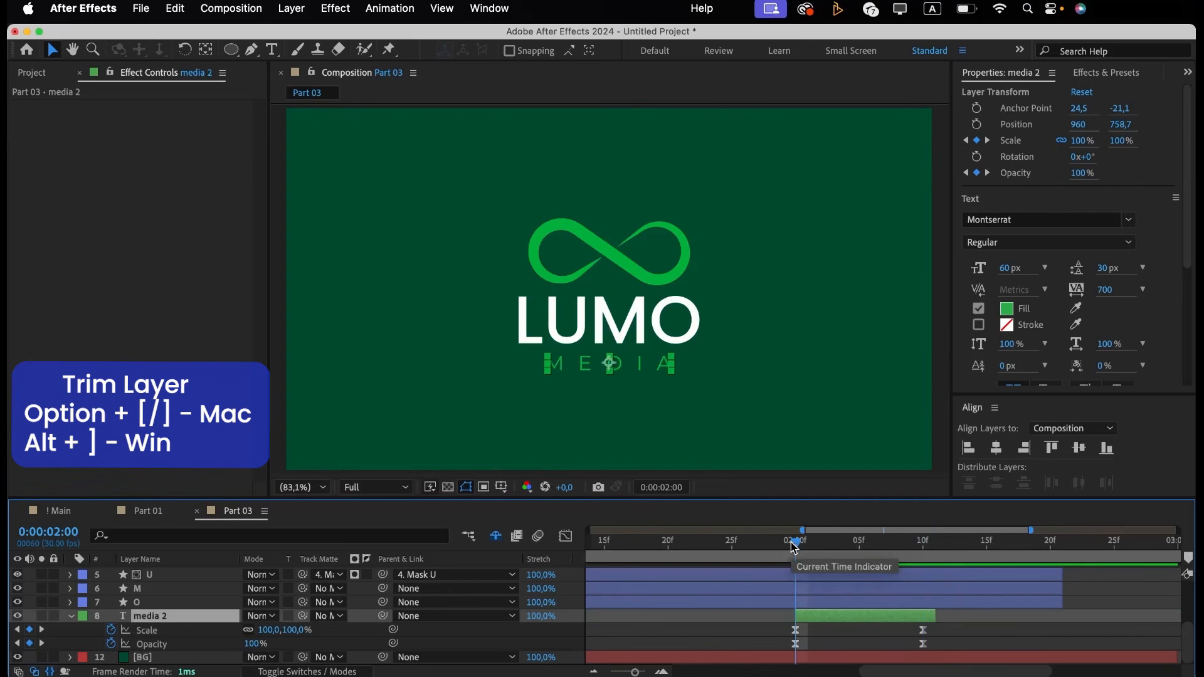
left_click_drag(724, 550, 456, 565)
key("space")
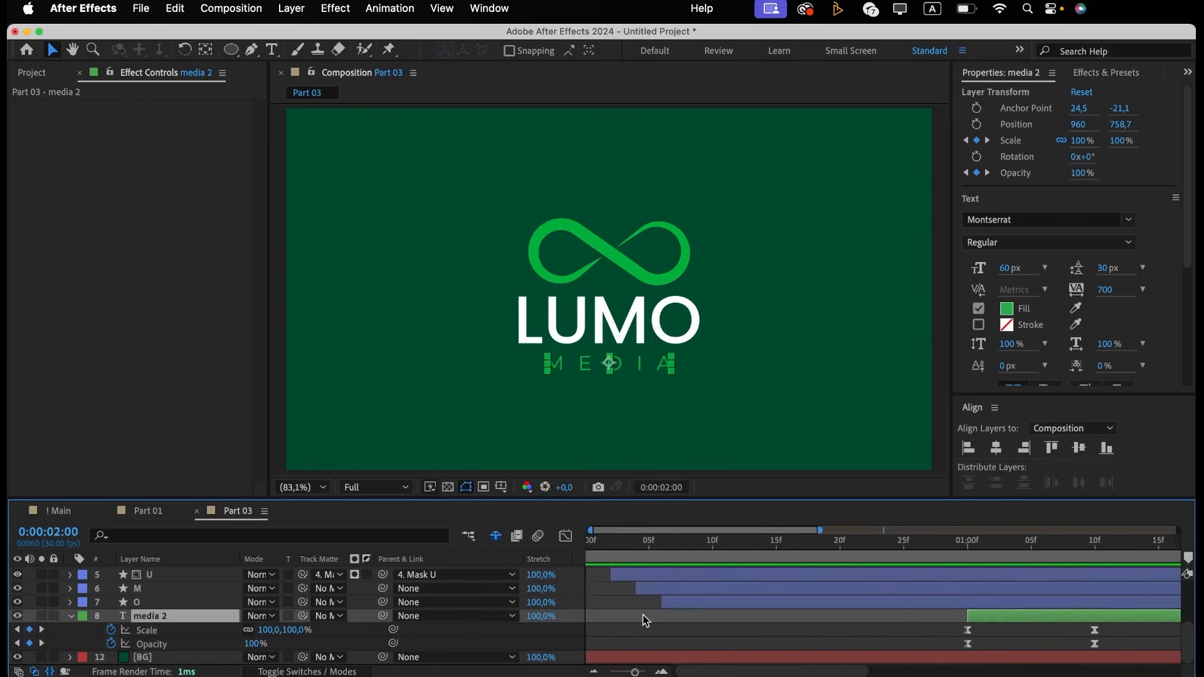
Move media 2's second Scale and Opacity keyframes to 0:00:01:13 and play the whole animation from the beginning.
left_click(734, 549)
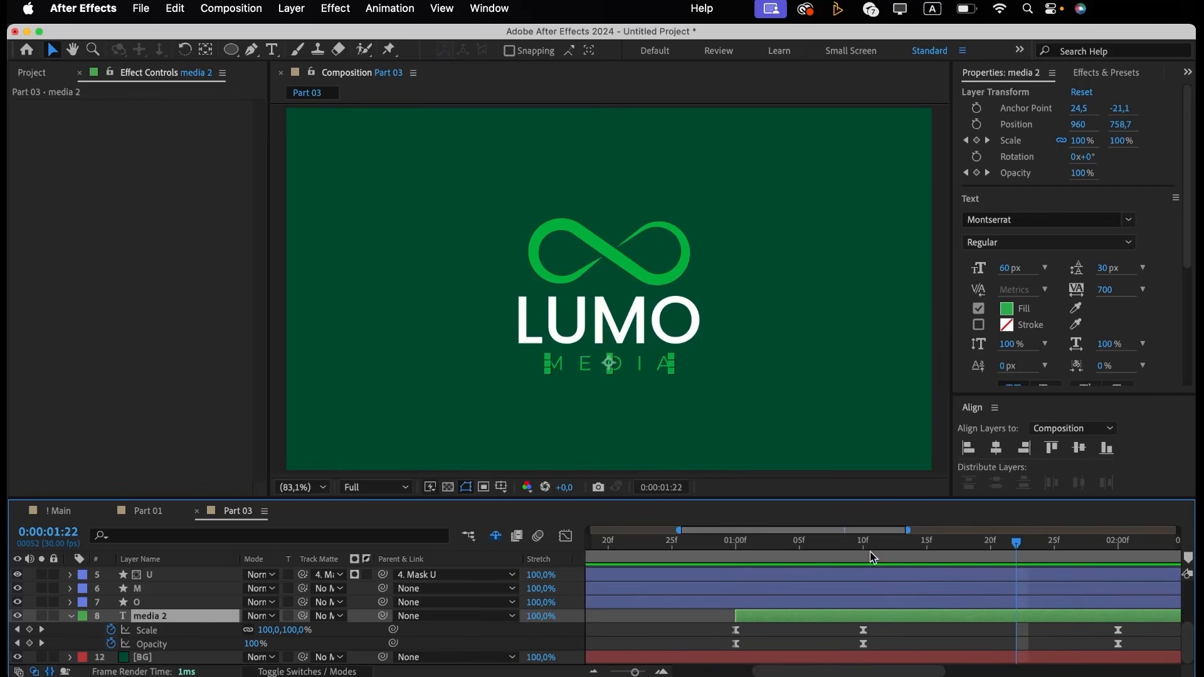
left_click_drag(992, 557, 899, 561)
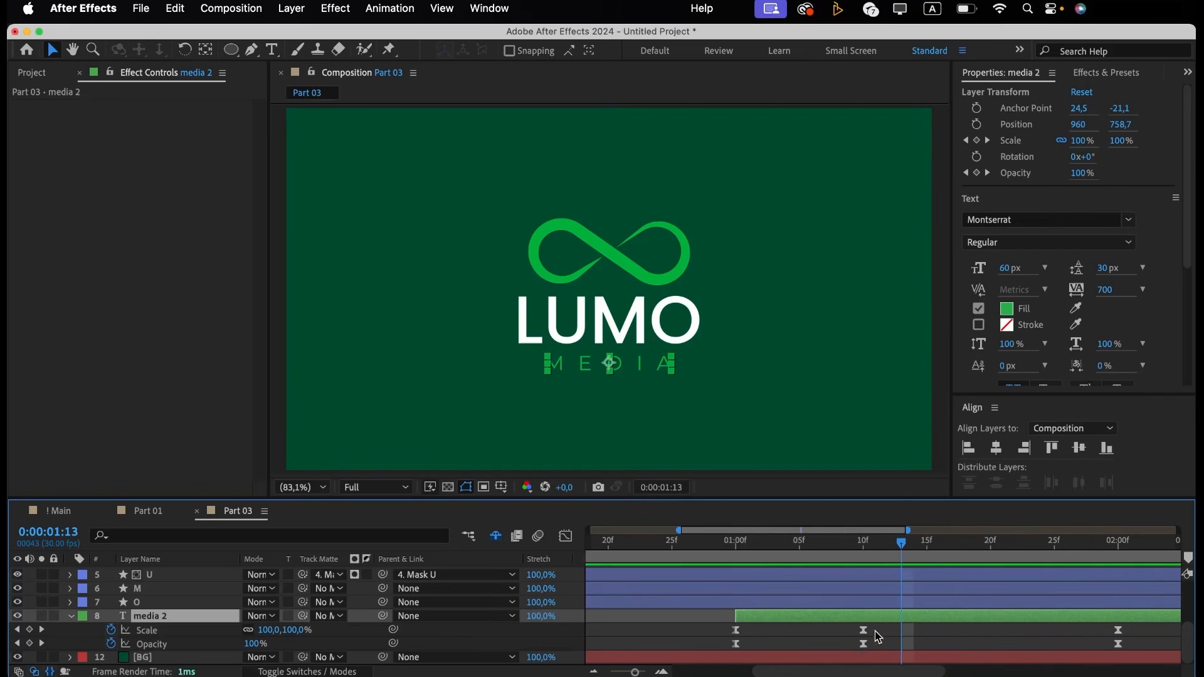
left_click_drag(878, 624, 901, 636)
left_click(733, 555)
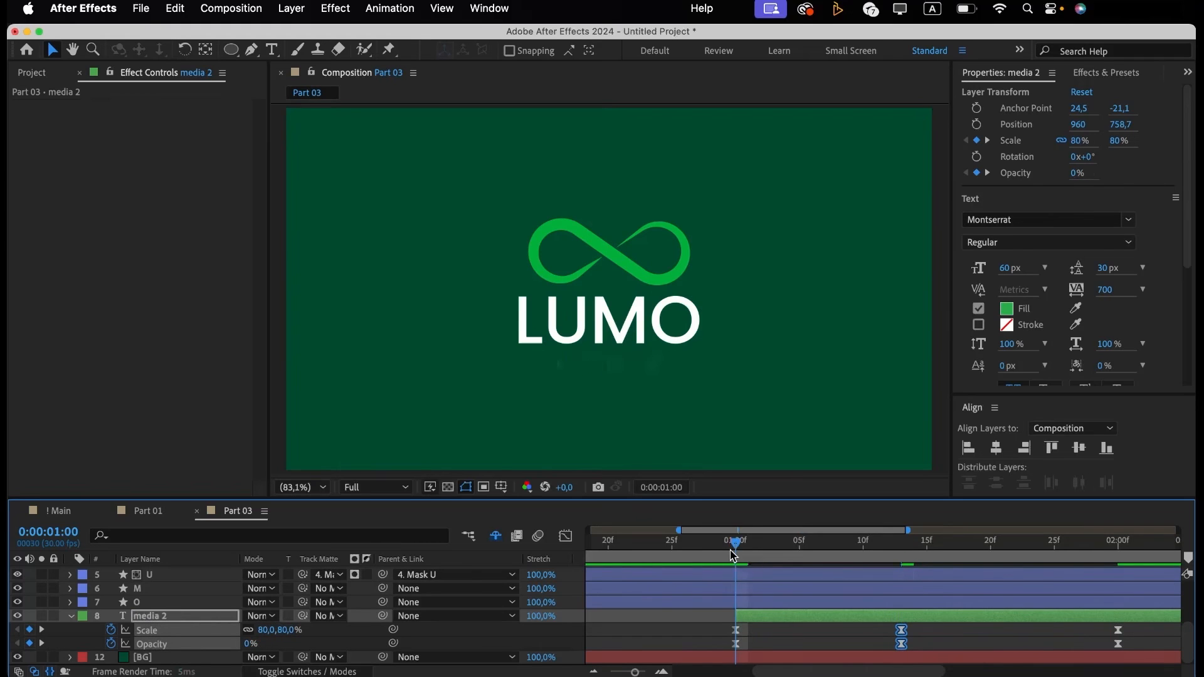
key("space")
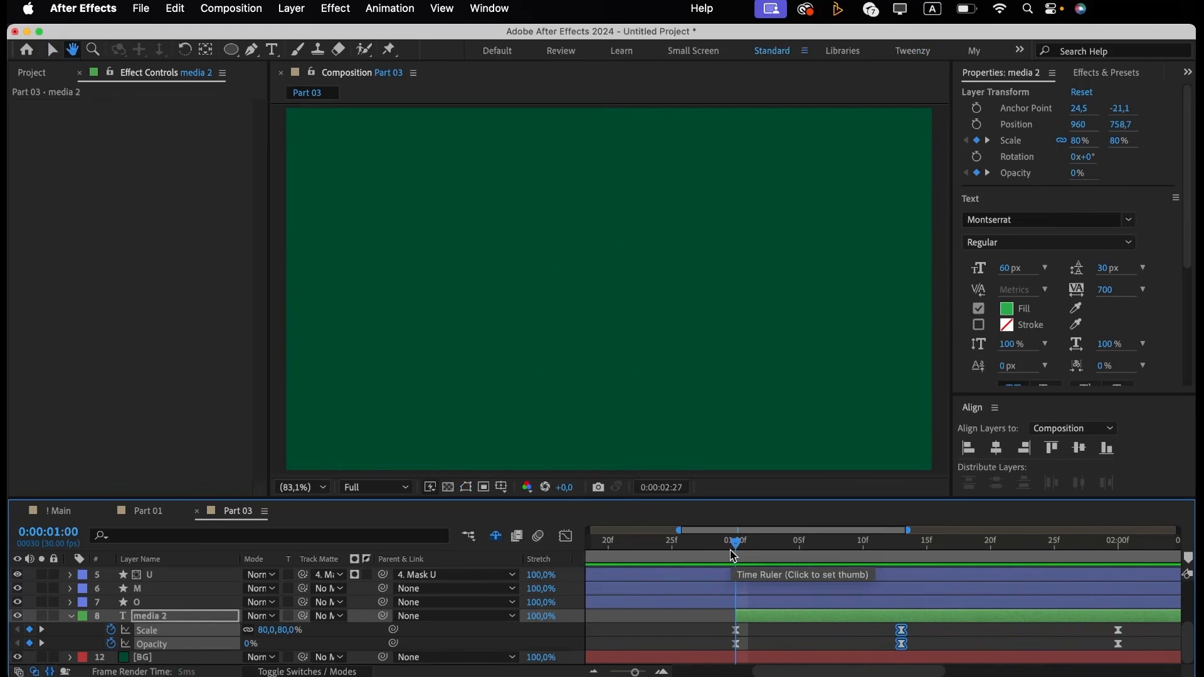
scroll(691, 610, "left", 10)
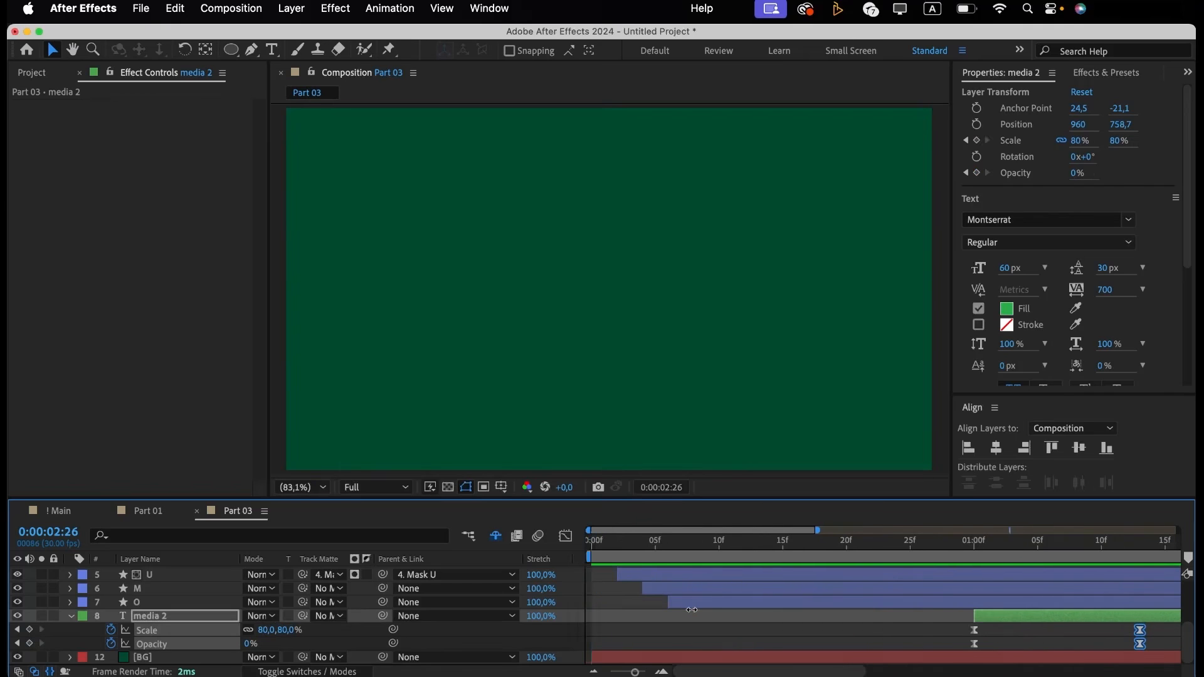
left_click_drag(627, 556, 587, 555)
key("space")
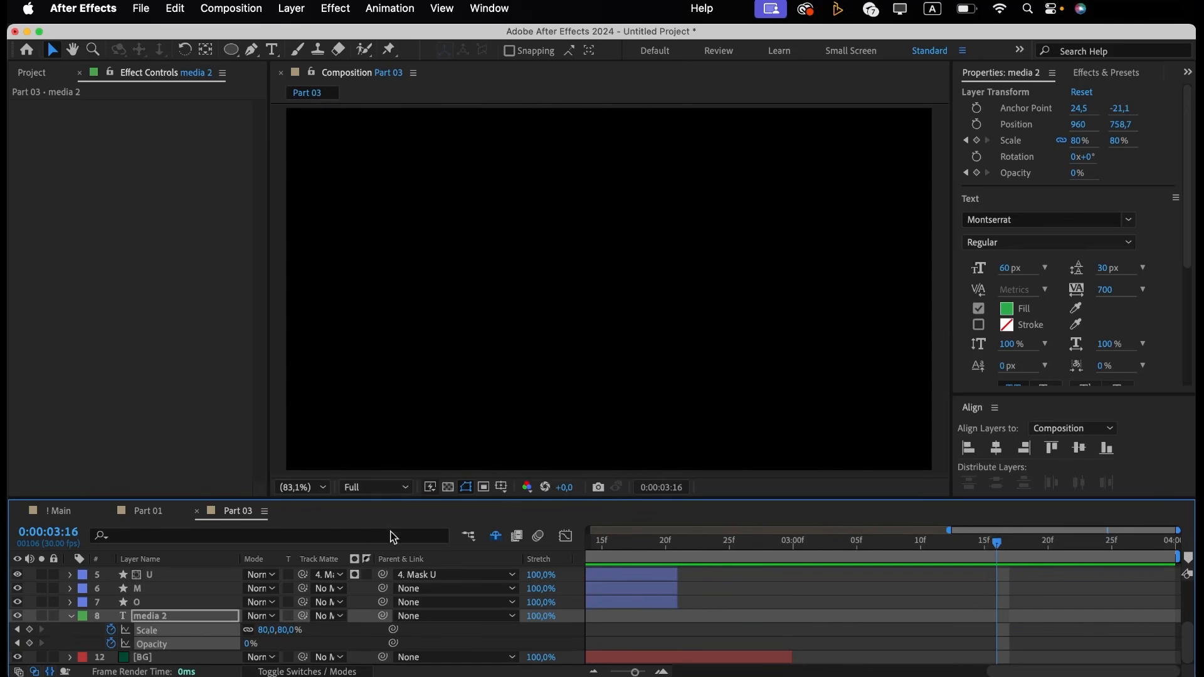
Open the ! Main composition, tidy the project list and move the Part 03 composition into the !Parts folder.
left_click(67, 514)
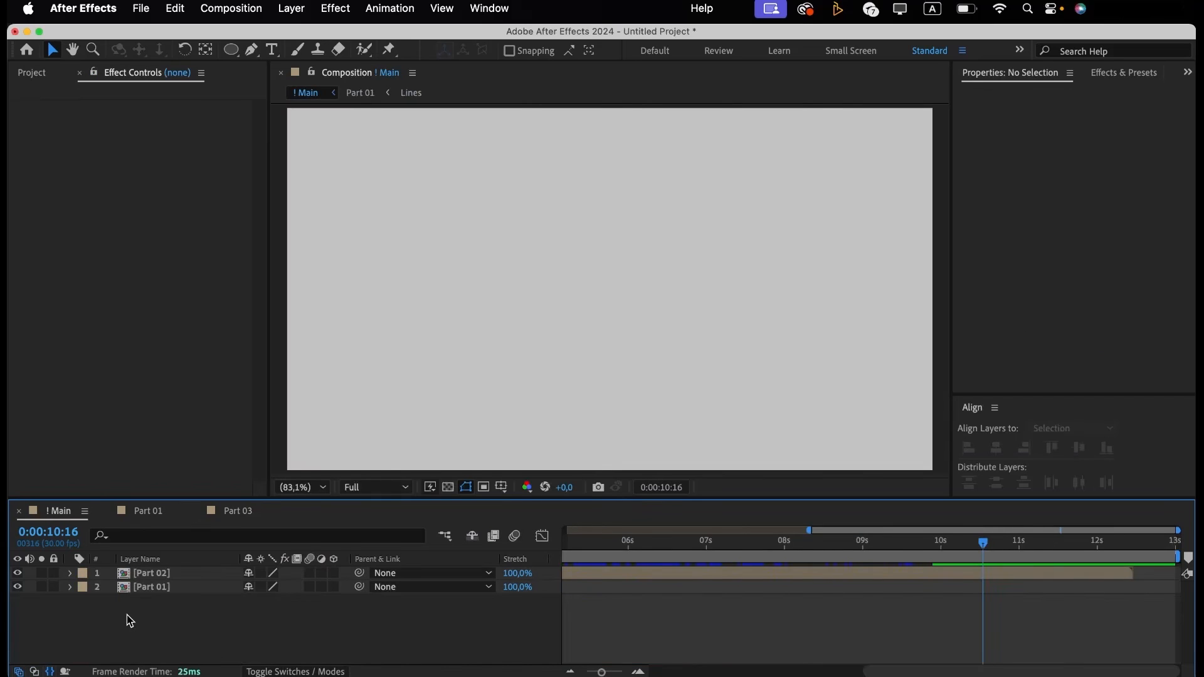
left_click(33, 73)
left_click(16, 266)
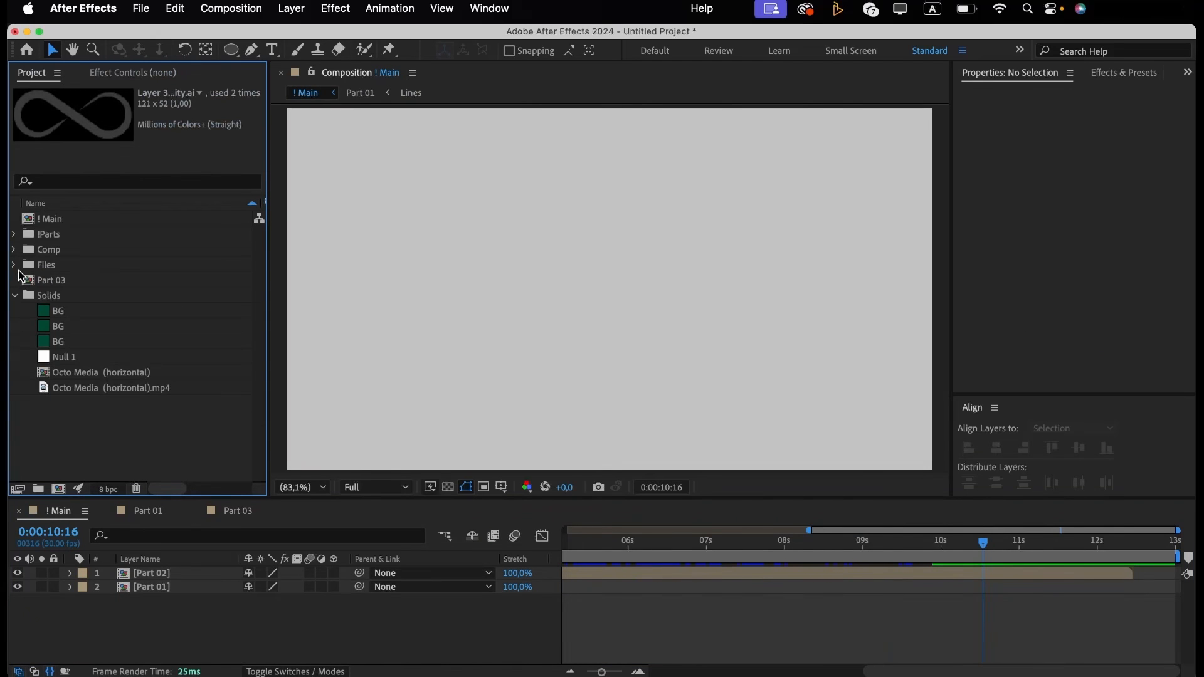
left_click(15, 295)
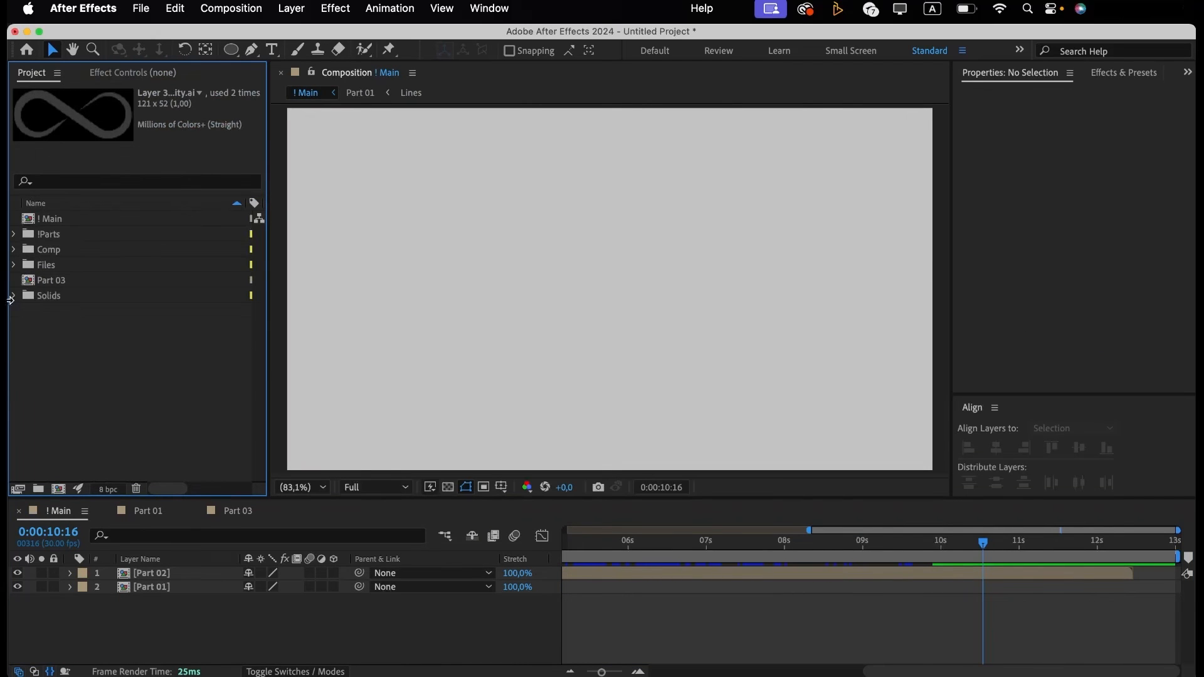
left_click(14, 234)
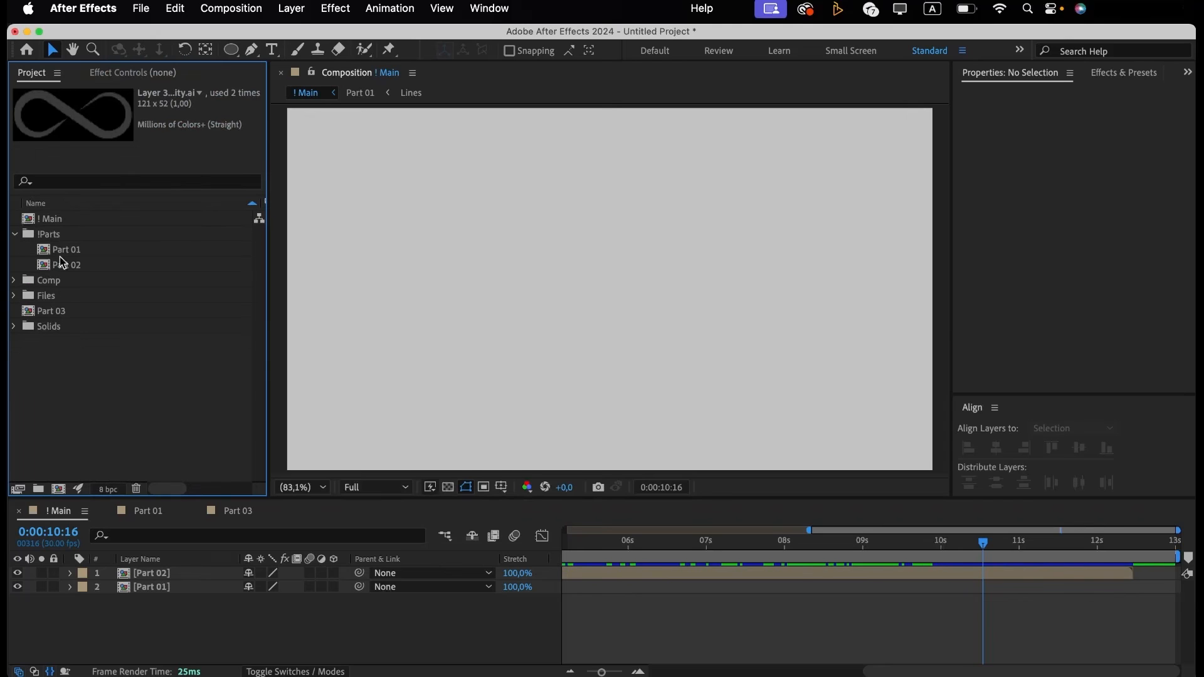
left_click_drag(45, 317, 93, 242)
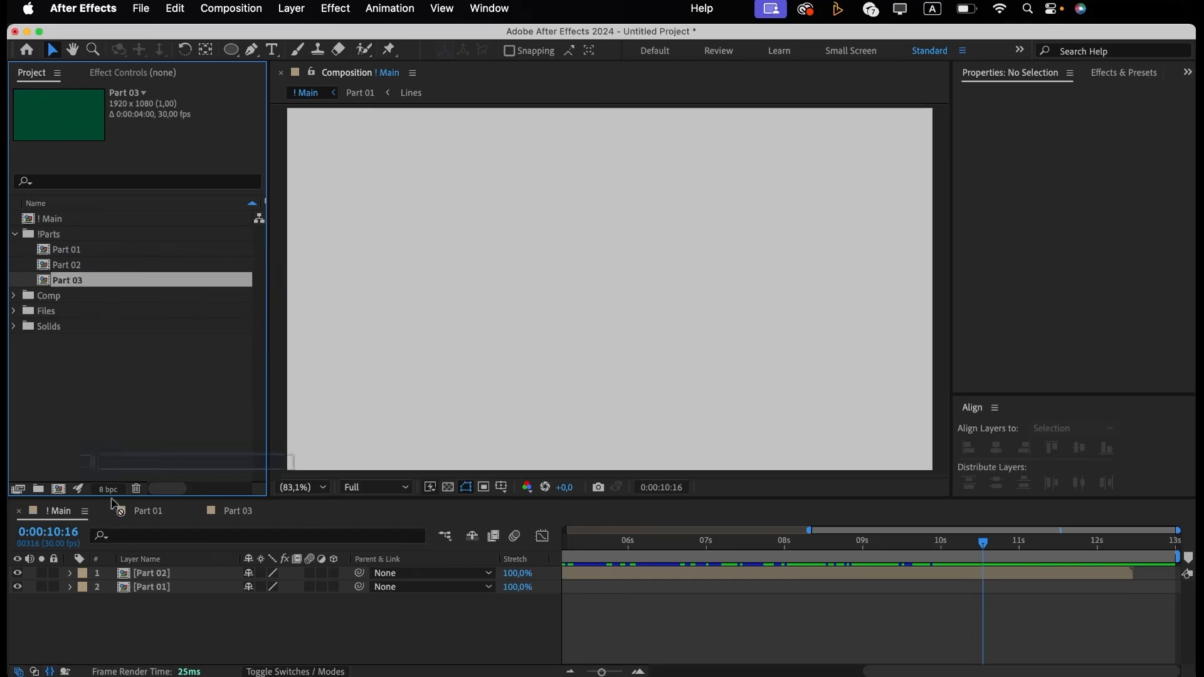
Add the Part 03 composition as the top layer of ! Main, starting at 0:00:09:19, and play the sequence.
left_click_drag(114, 505, 129, 572)
left_click(963, 543)
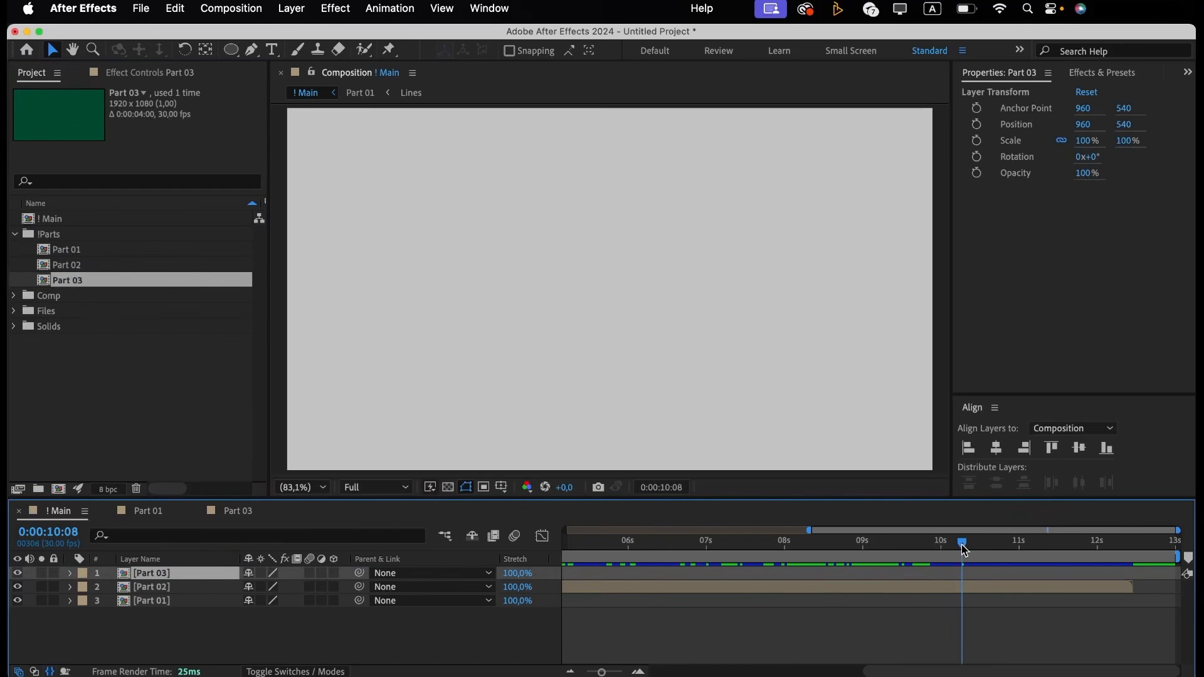
left_click_drag(963, 551, 915, 545)
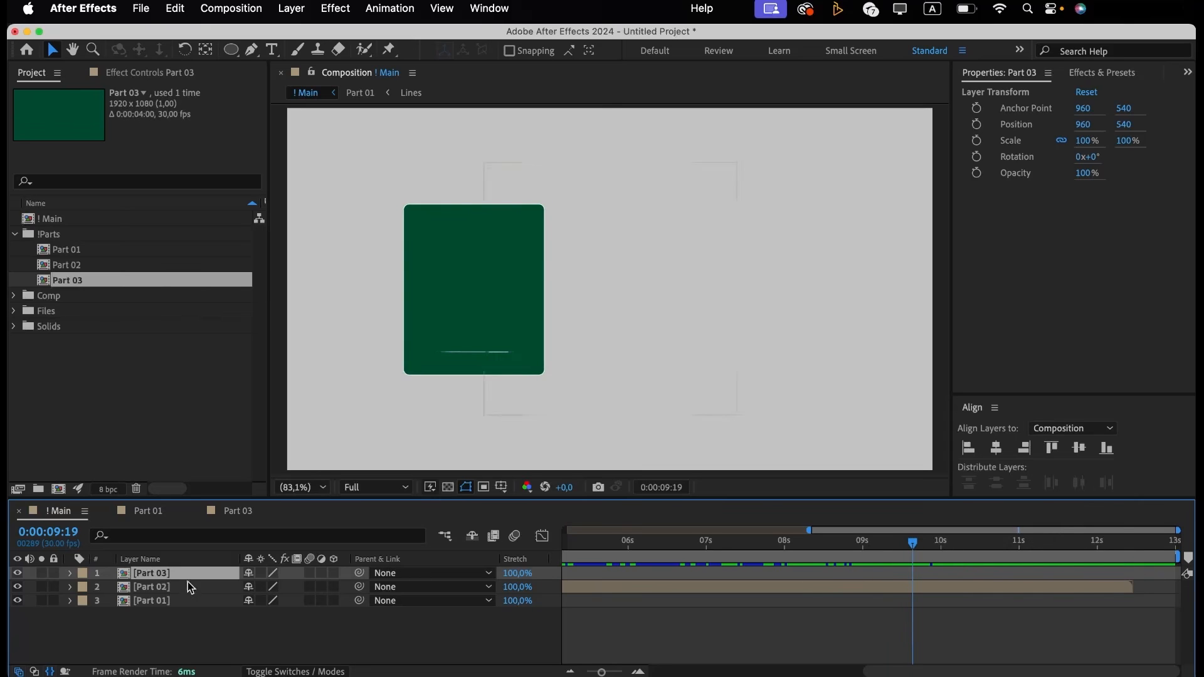
left_click_drag(706, 580, 1127, 574)
scroll(1127, 574, "right", 5)
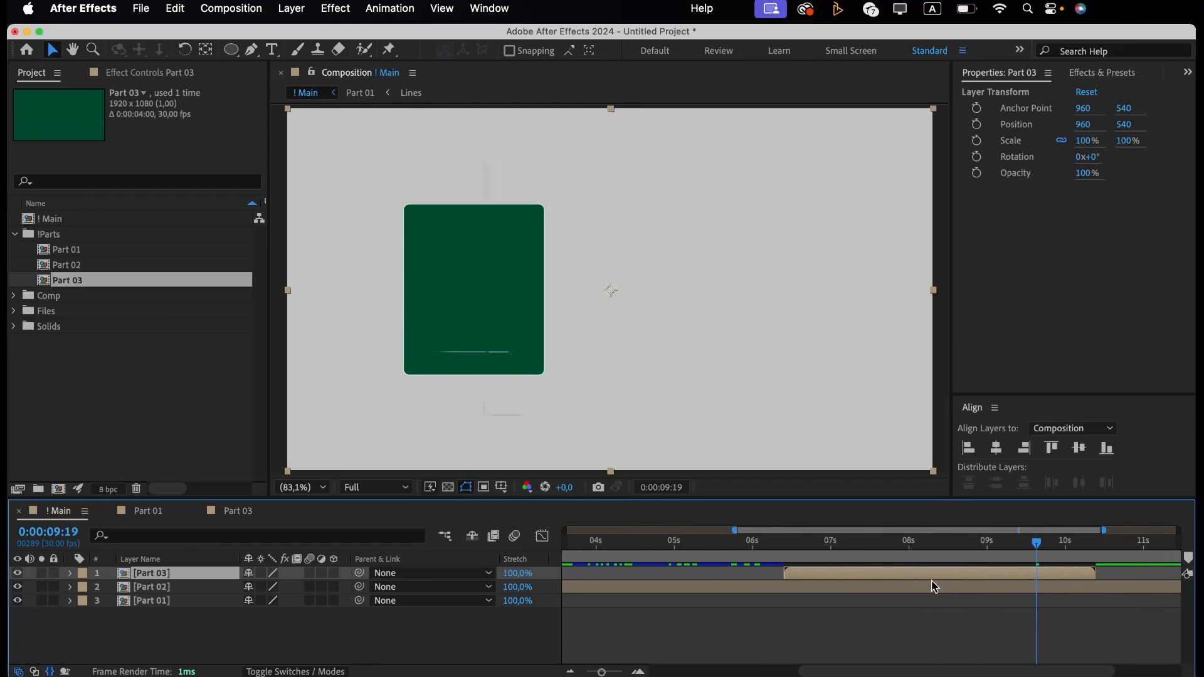
left_click_drag(896, 582, 1142, 577)
key("minus")
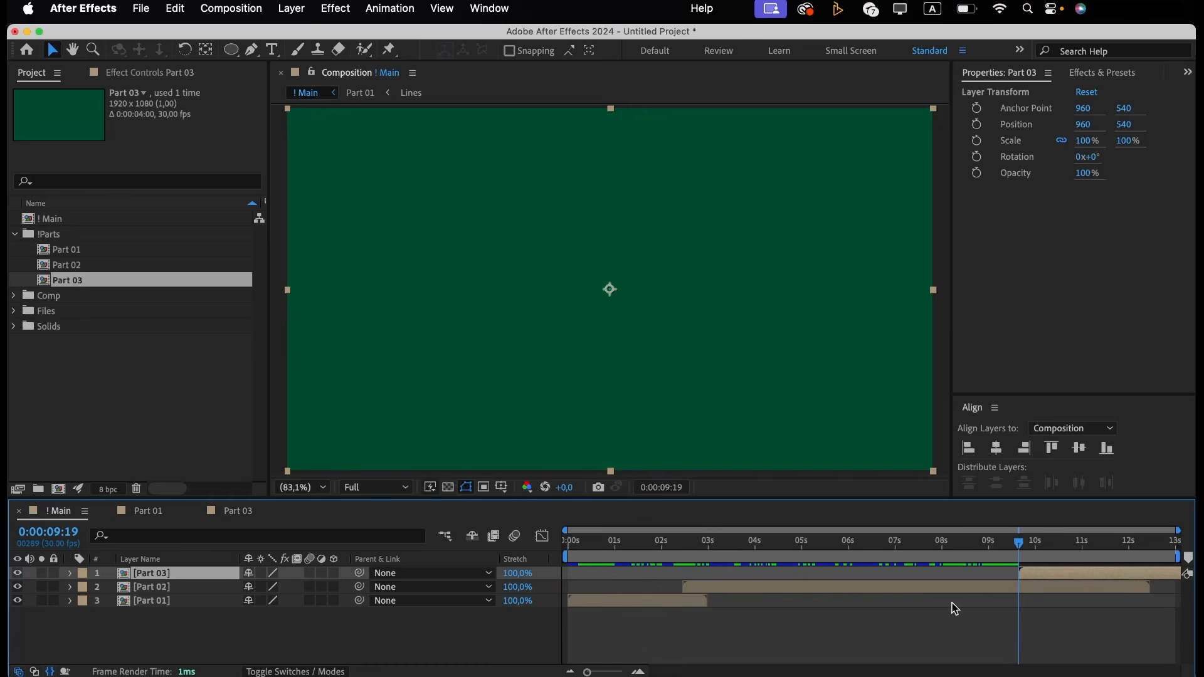
key("space")
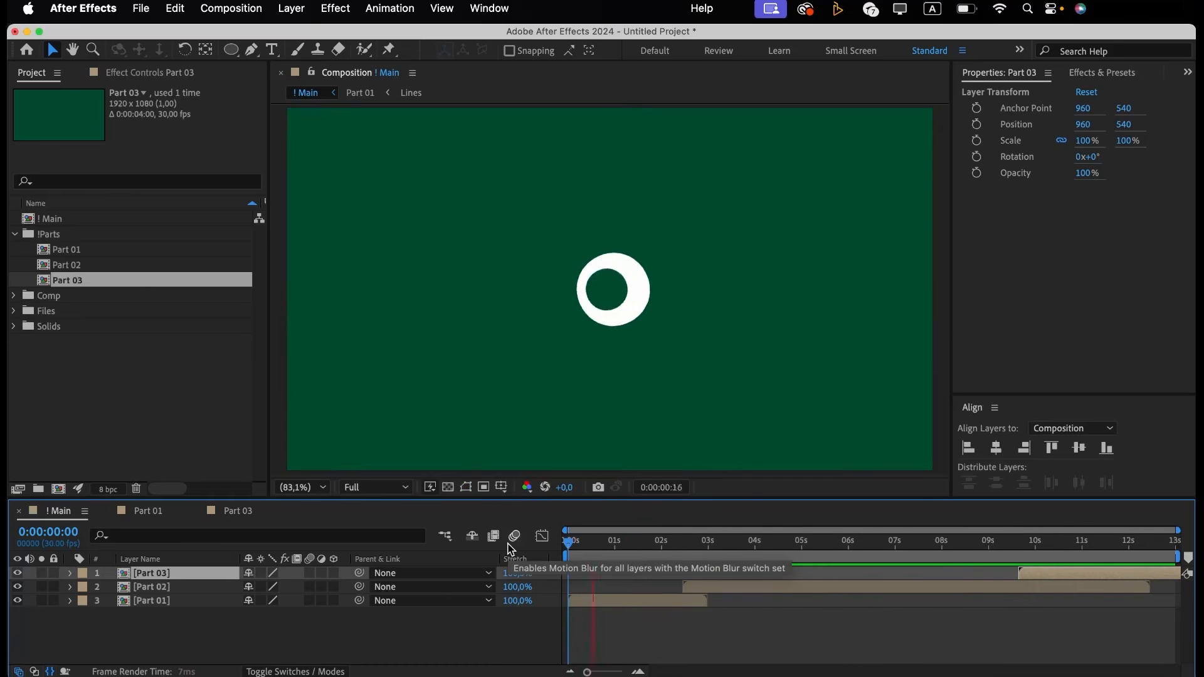
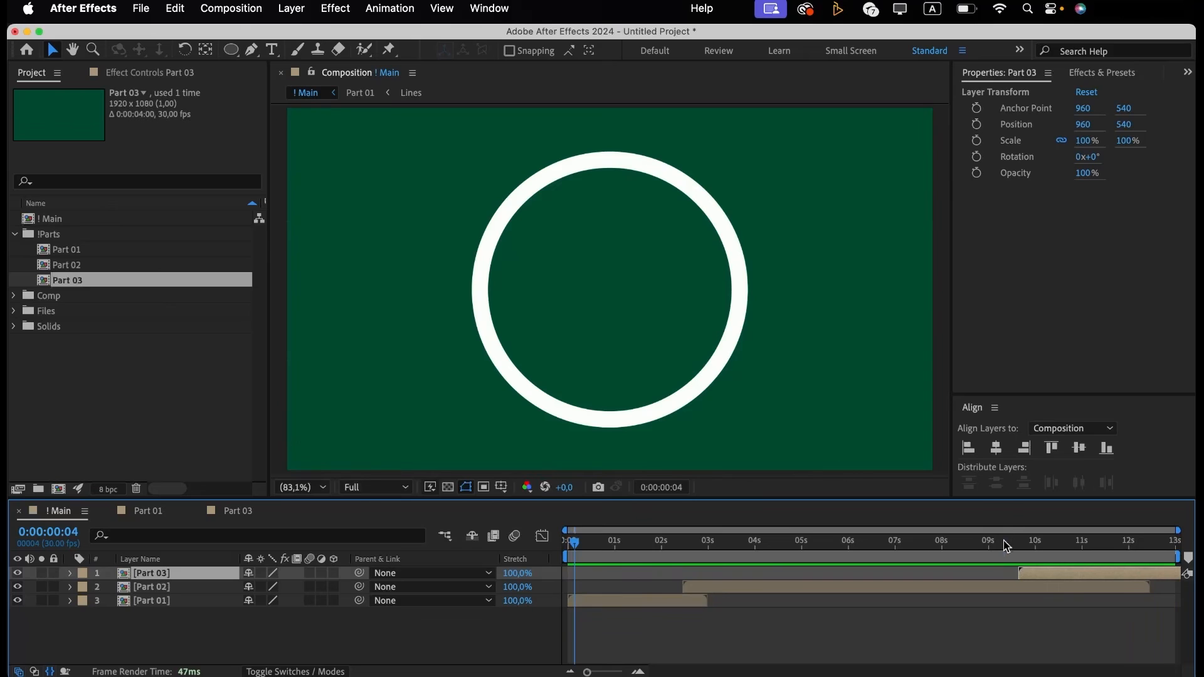
Draw a circular ellipse mask on the Part 03 layer at 0:00:09:21 and show the Title/Action Safe guides.
left_click(1034, 543)
mouse_move(1035, 548)
left_mouse_down()
mouse_move(1006, 548)
mouse_move(1021, 547)
left_mouse_up()
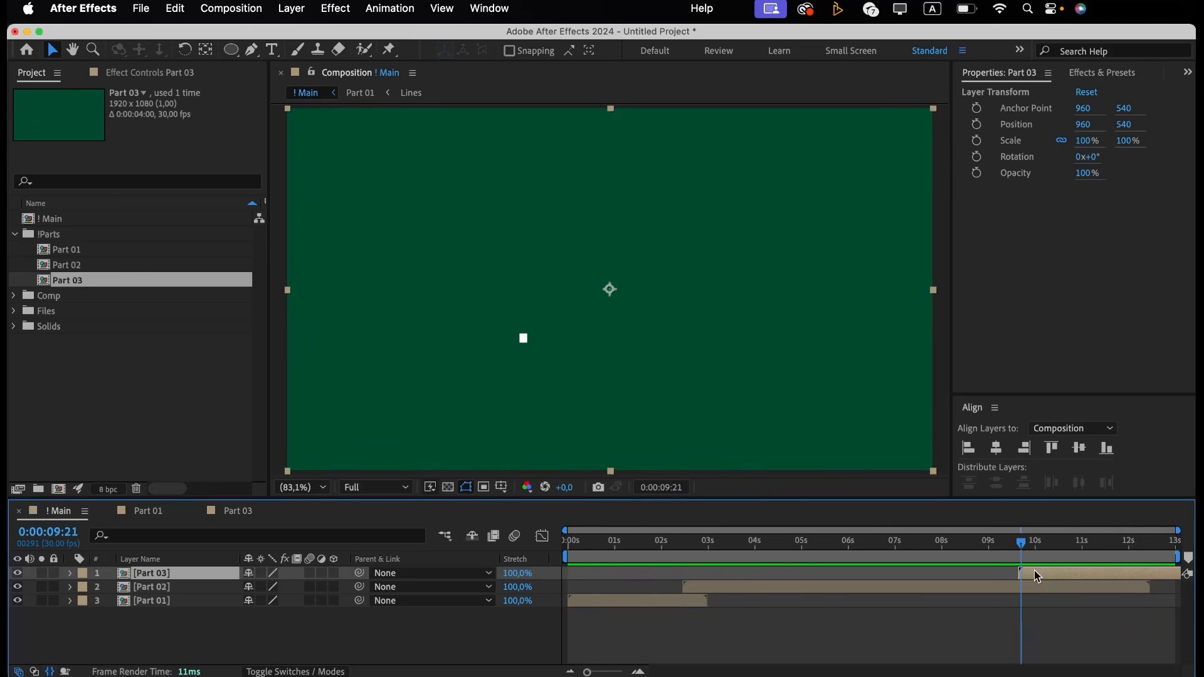
left_click(240, 54)
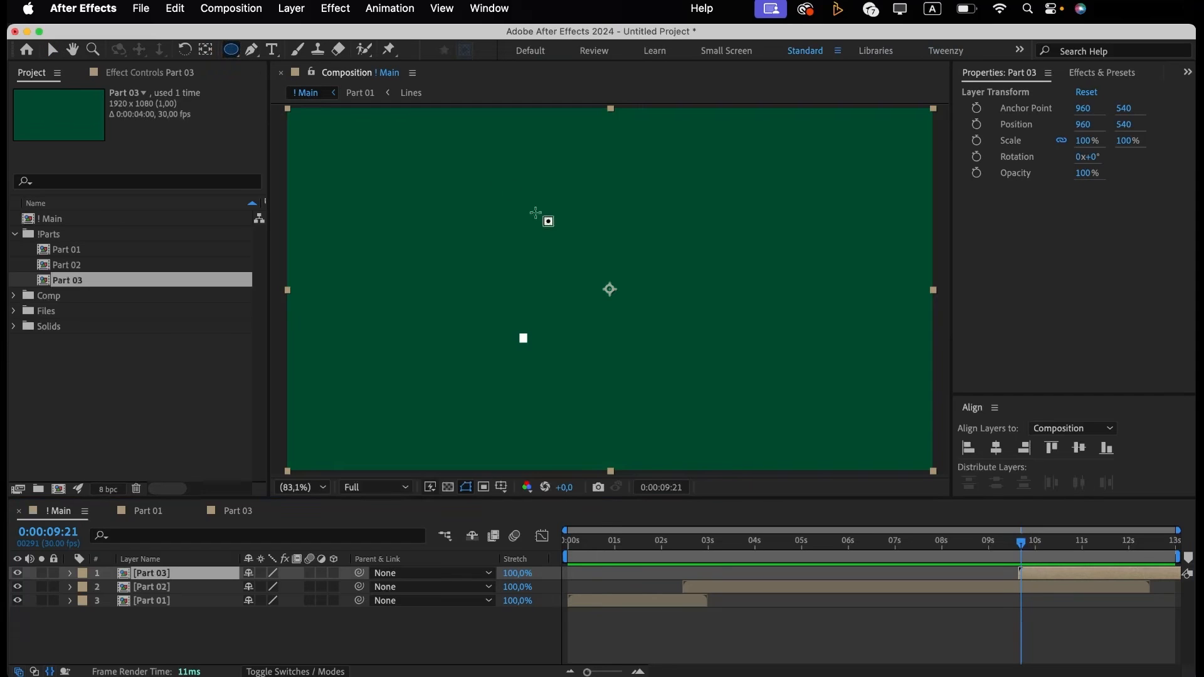
left_click_drag(533, 207, 746, 351)
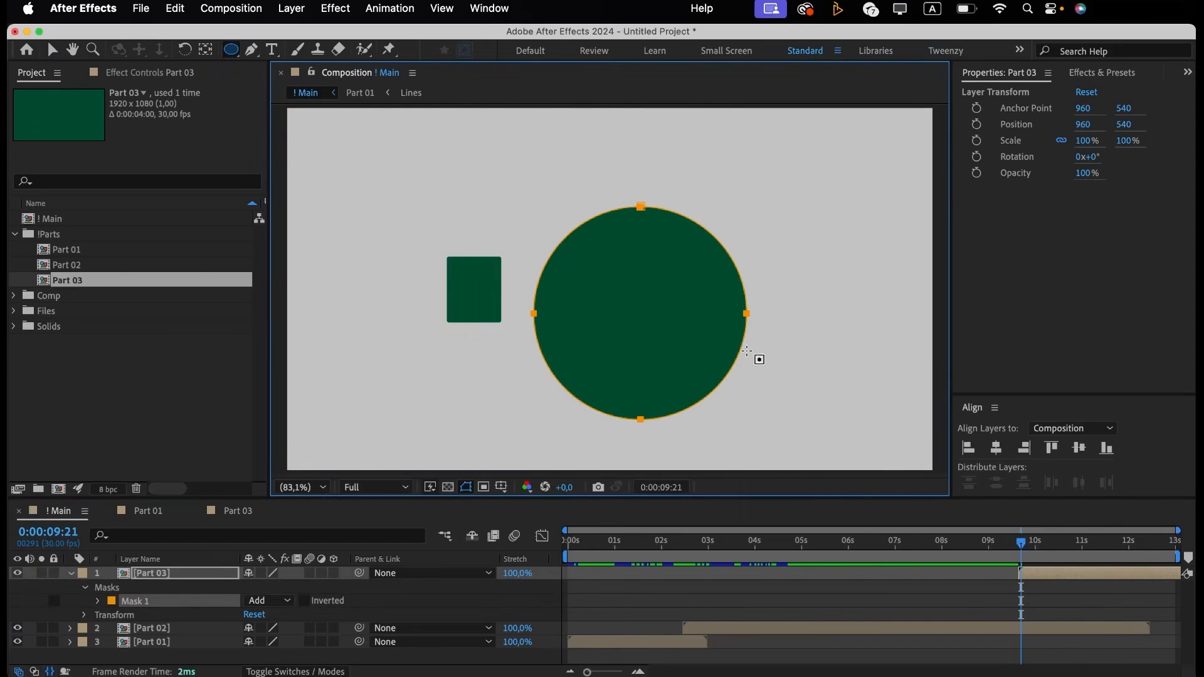
left_click(513, 487)
left_click(539, 500)
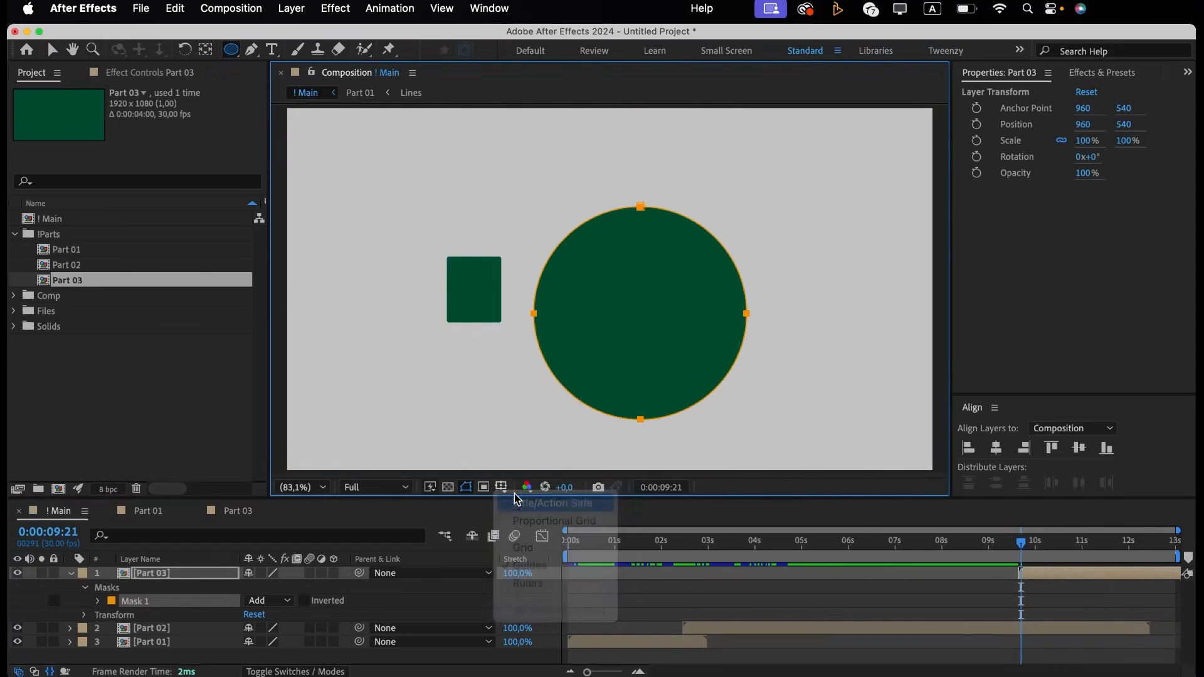
Reduce Mask 1's expansion to -309 pixels and centre the whole mask path on the composition's centre mark.
left_click(101, 601)
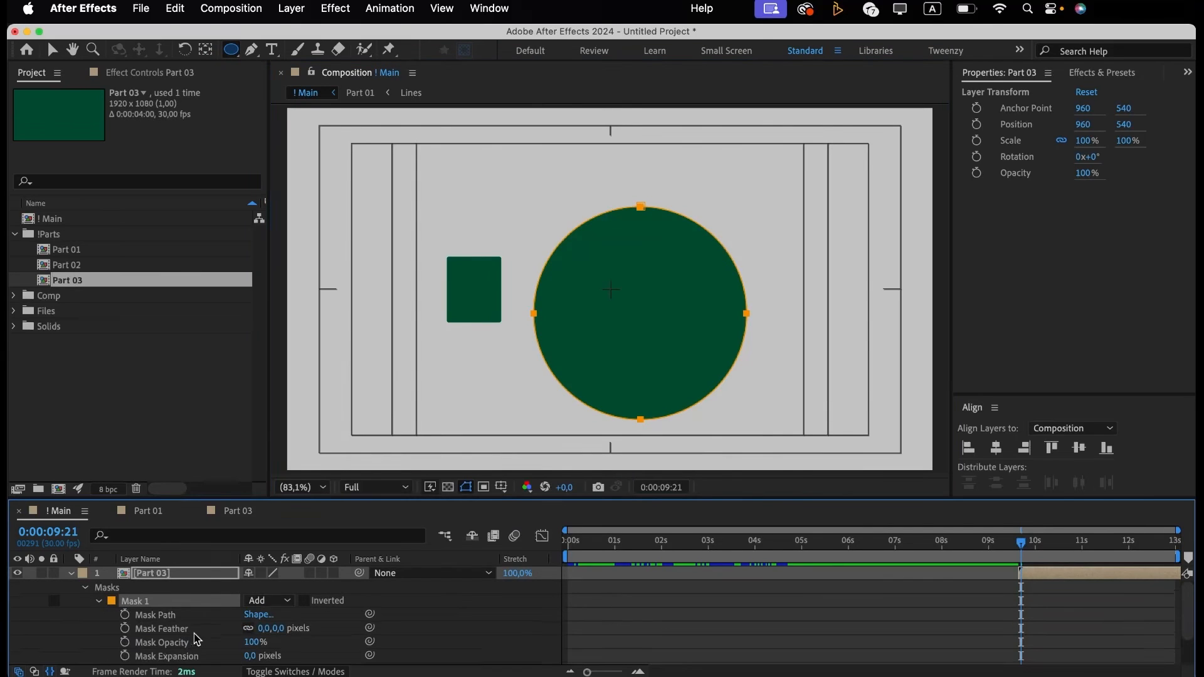
scroll(197, 640, "down", 1)
left_click_drag(253, 645, 13, 655)
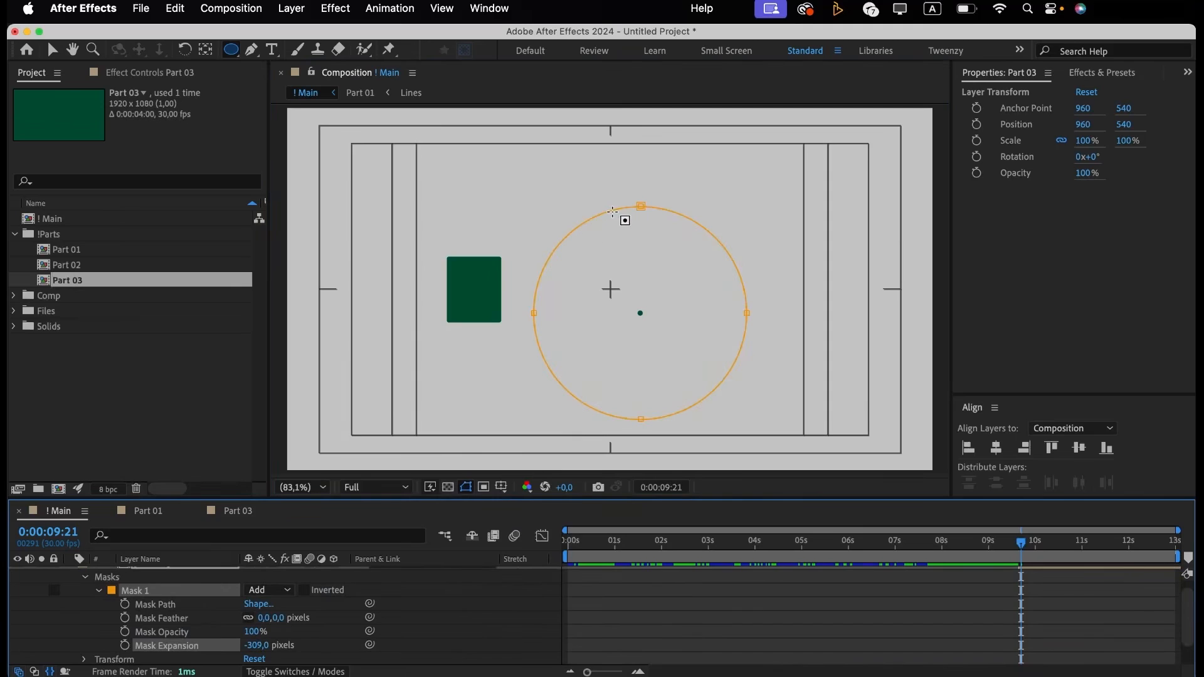
key("v")
left_click(641, 204)
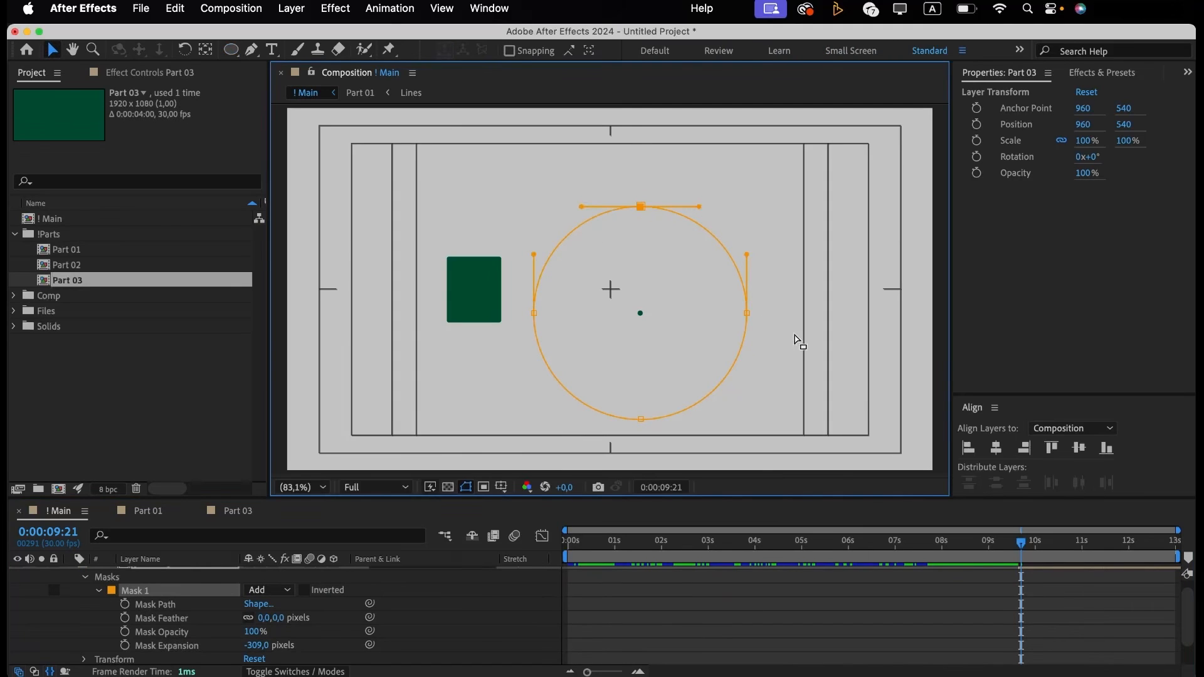
left_click(747, 314, "shift")
left_click(640, 418, "shift")
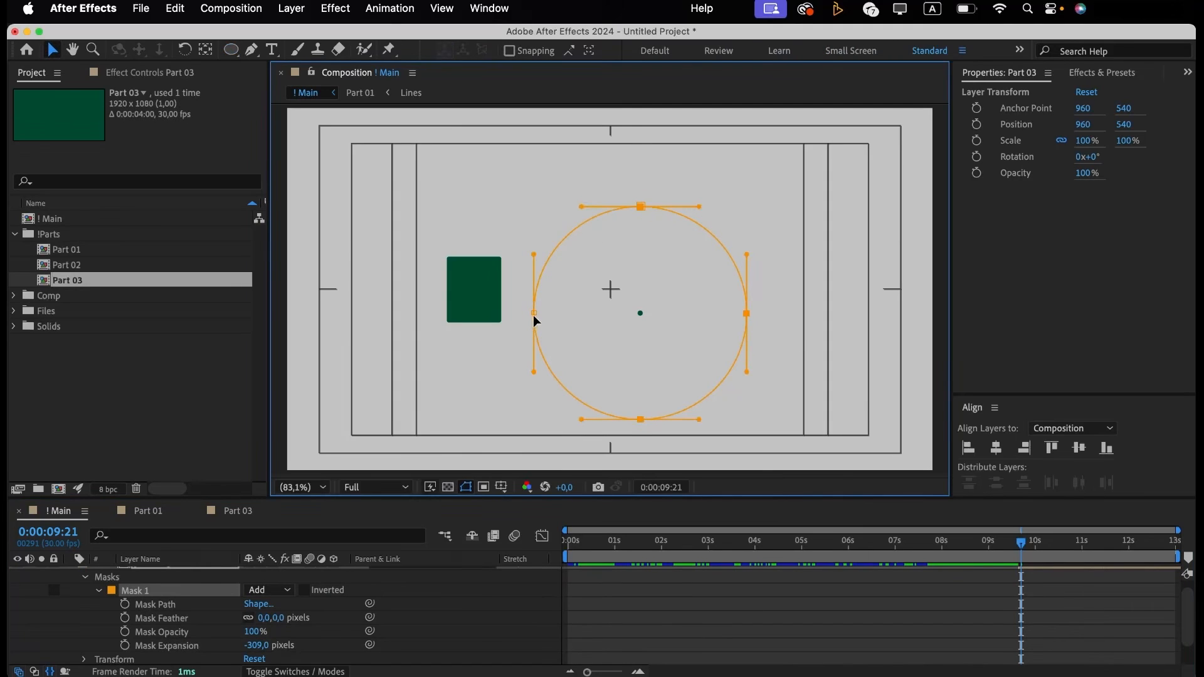
left_click_drag(535, 312, 508, 294)
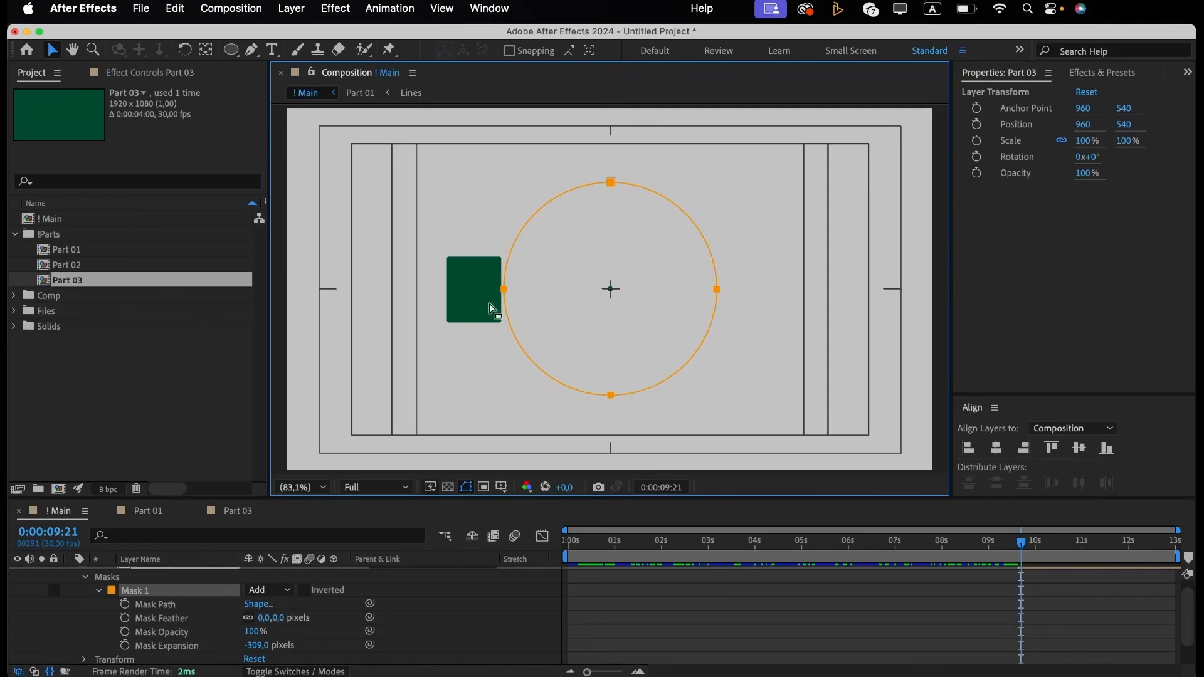
Keyframe Part 03's Mask Expansion at -328 pixels and align that keyframe with the layer's start at 0:00:09:19.
left_click_drag(270, 646, 255, 646)
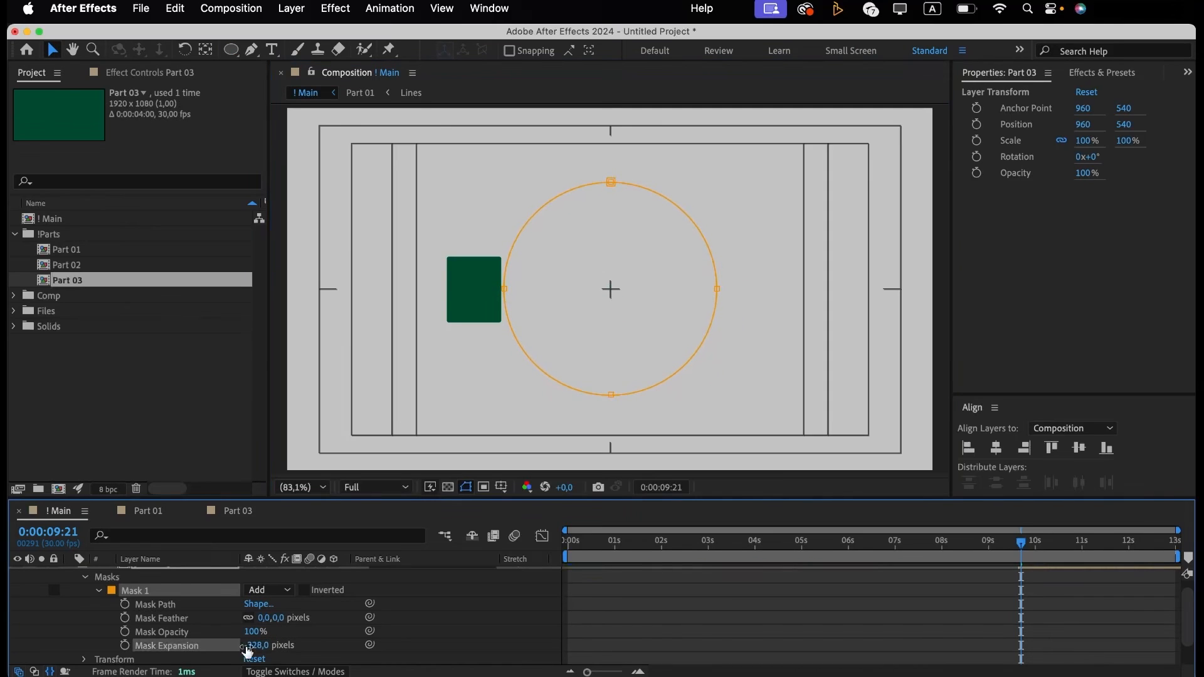
left_click(125, 645)
scroll(1047, 616, "up", 1)
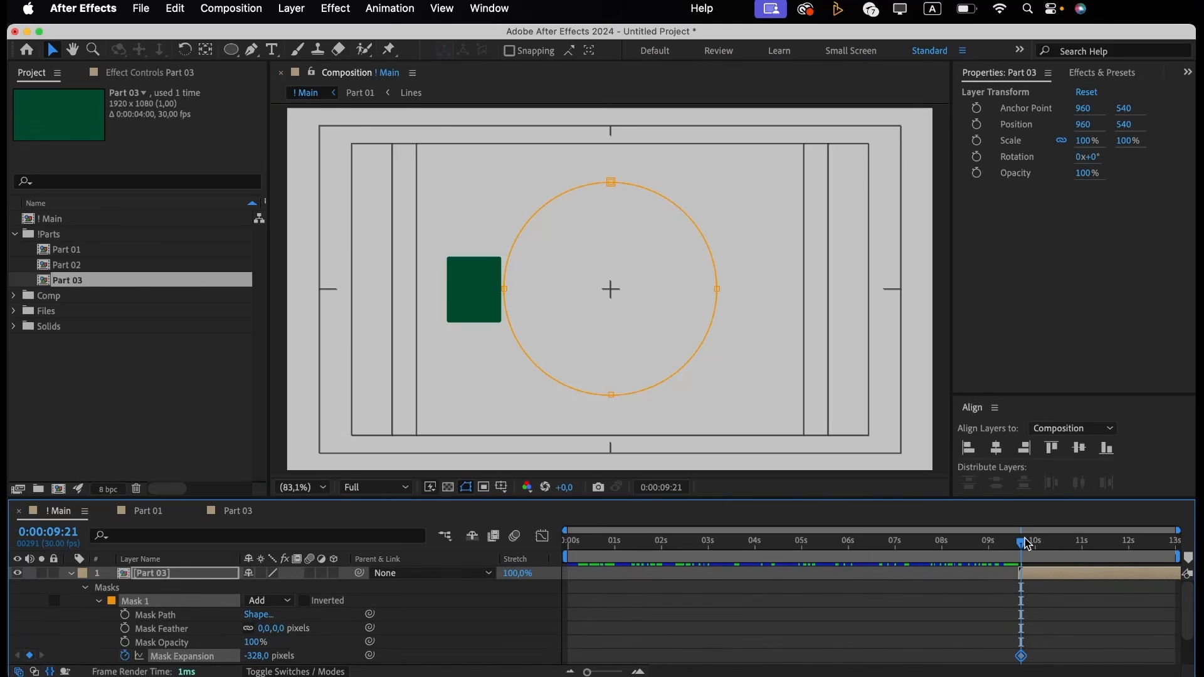
left_click_drag(1024, 550, 1022, 549)
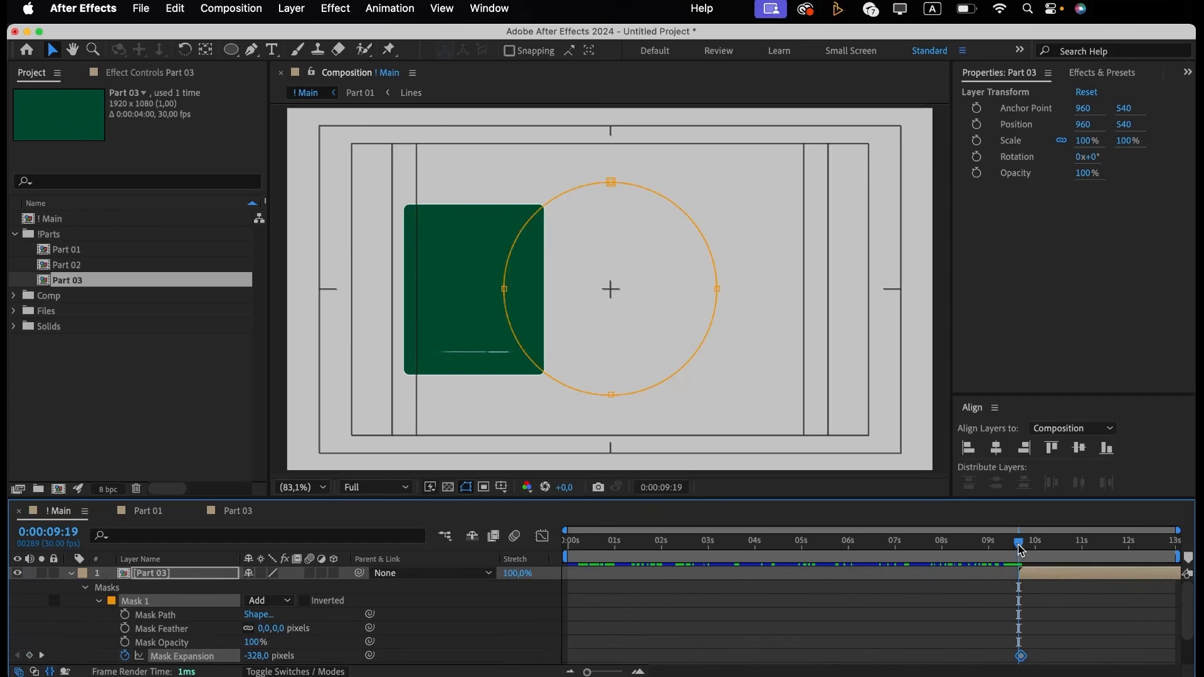
left_click(1028, 660)
left_click(1022, 656)
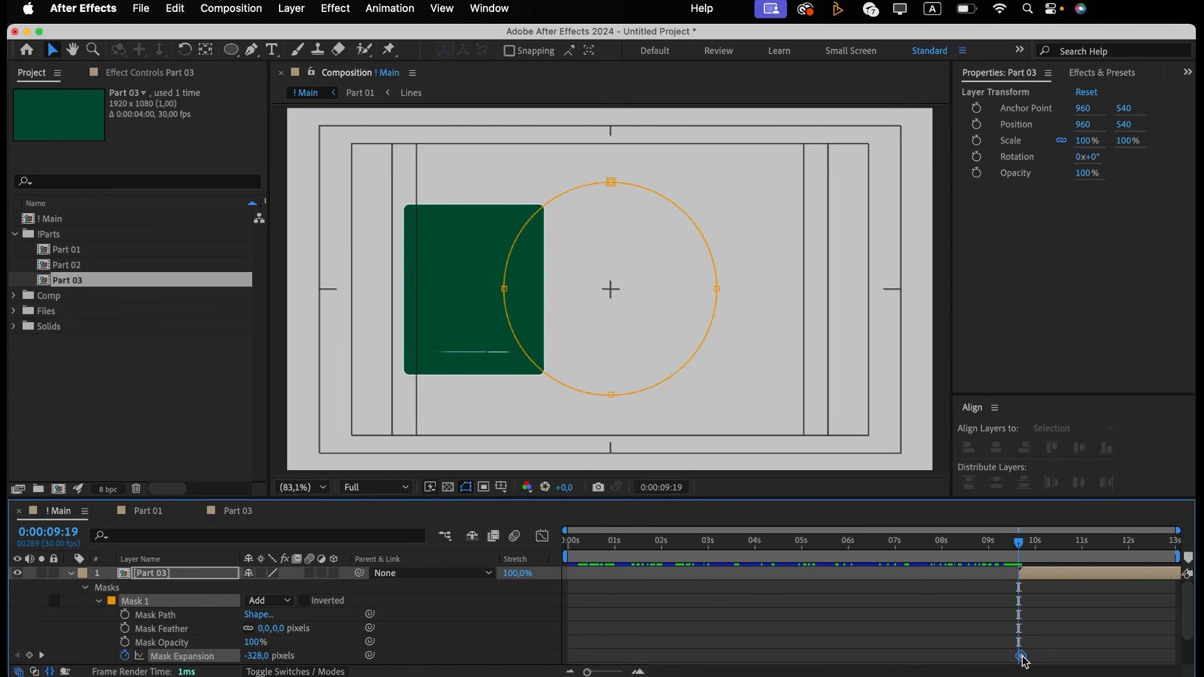
key("shift+Page_Down")
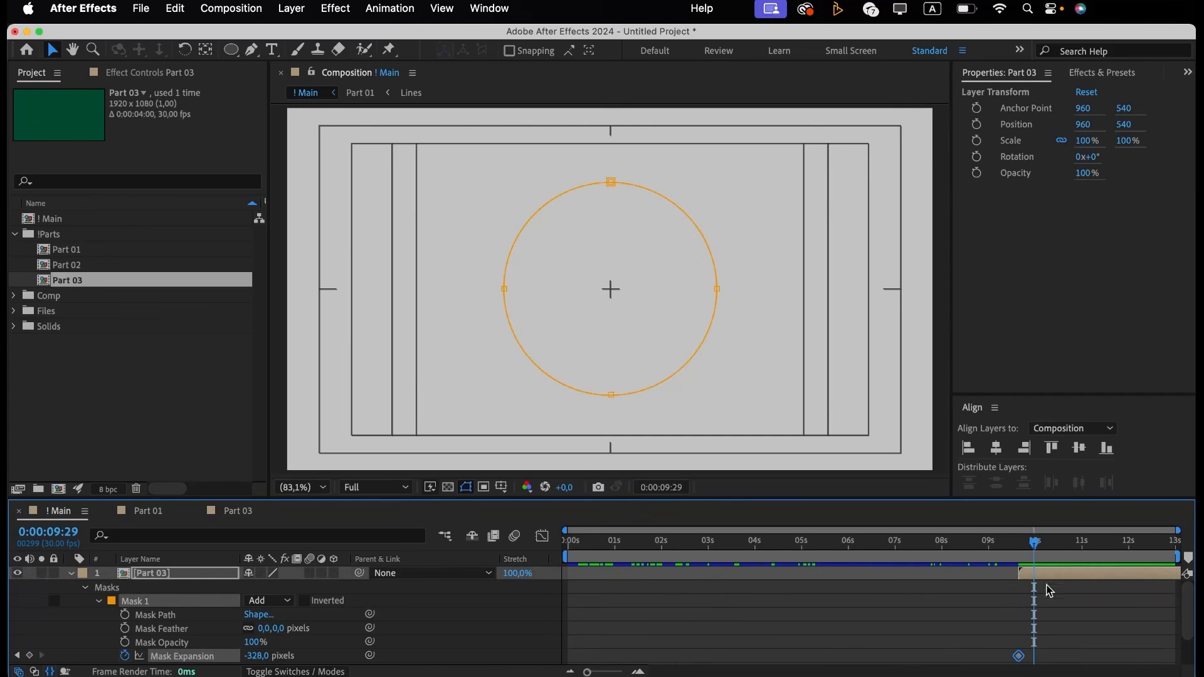
Set Part 03's Mask Expansion to 829 pixels at 0:00:10:02 and scrub back through the circular reveal.
left_click_drag(1034, 545, 1039, 546)
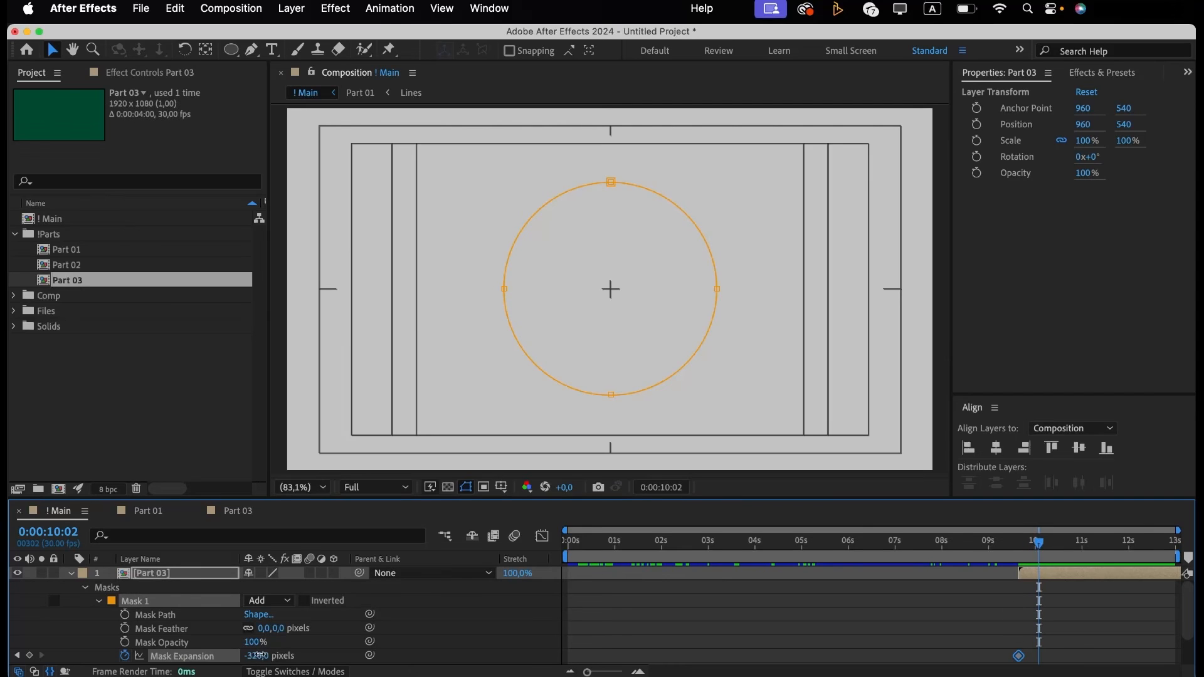
left_click_drag(259, 656, 1093, 622)
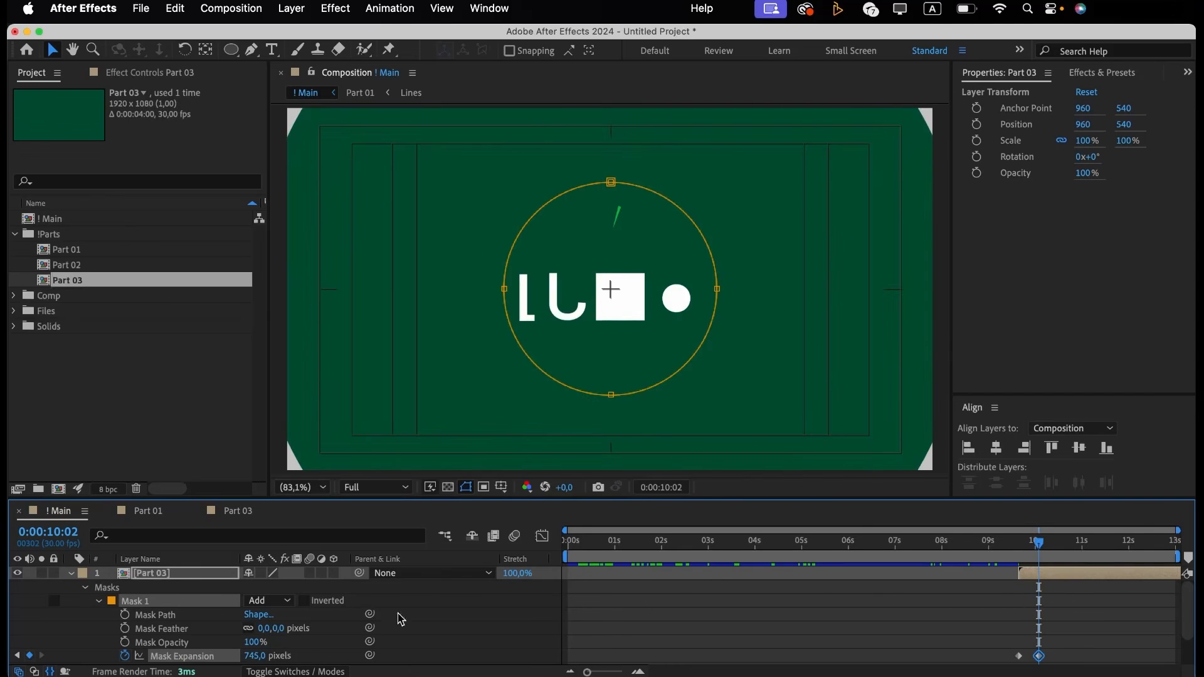
left_click_drag(259, 656, 295, 653)
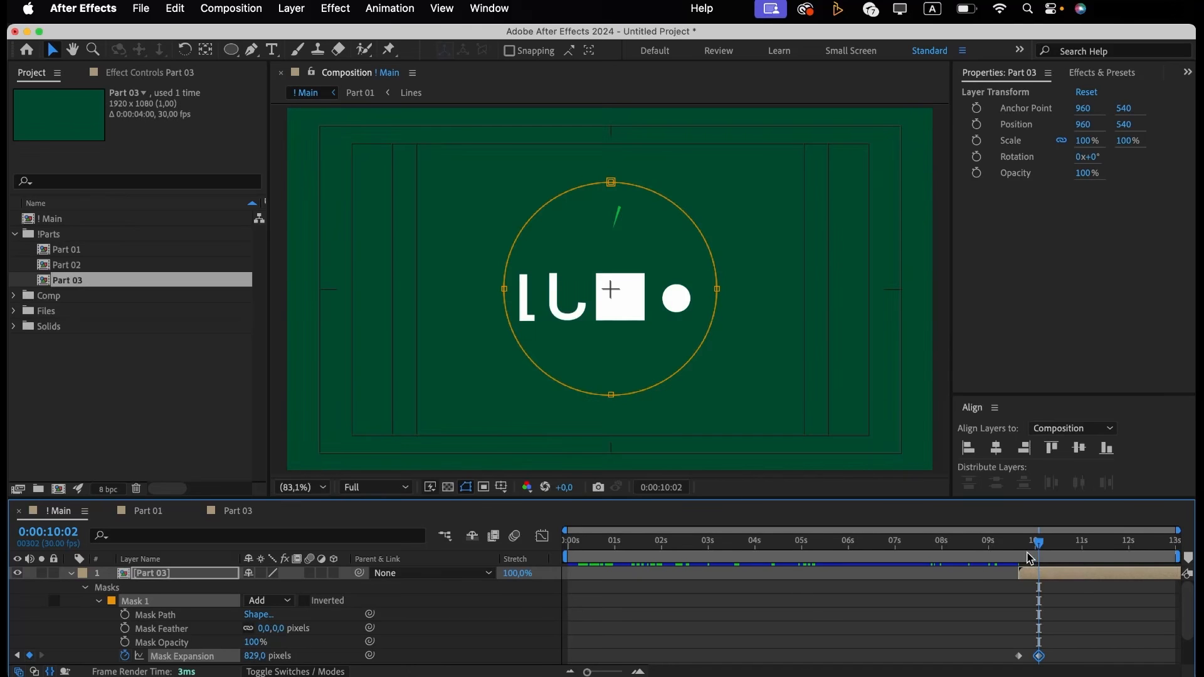
left_click_drag(1029, 545, 1012, 550)
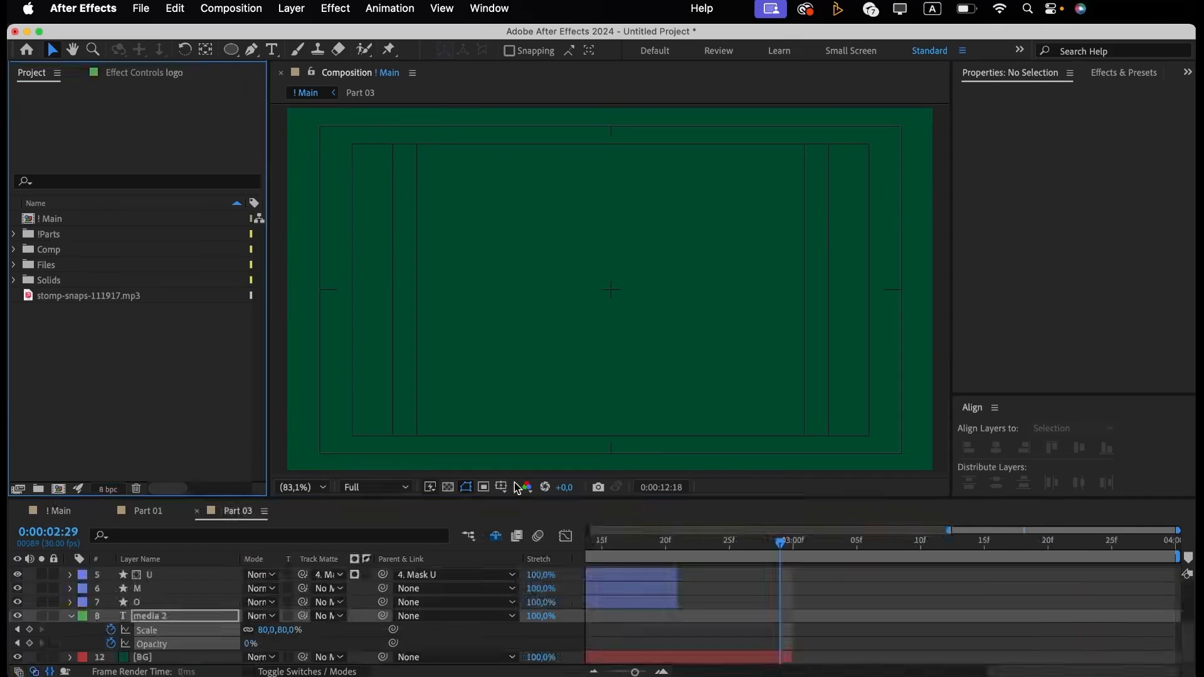
Hide the Title/Action Safe guides and preview ! Main from the start with stomp-snaps-111917.mp3 added as the bottom layer.
left_click(465, 487)
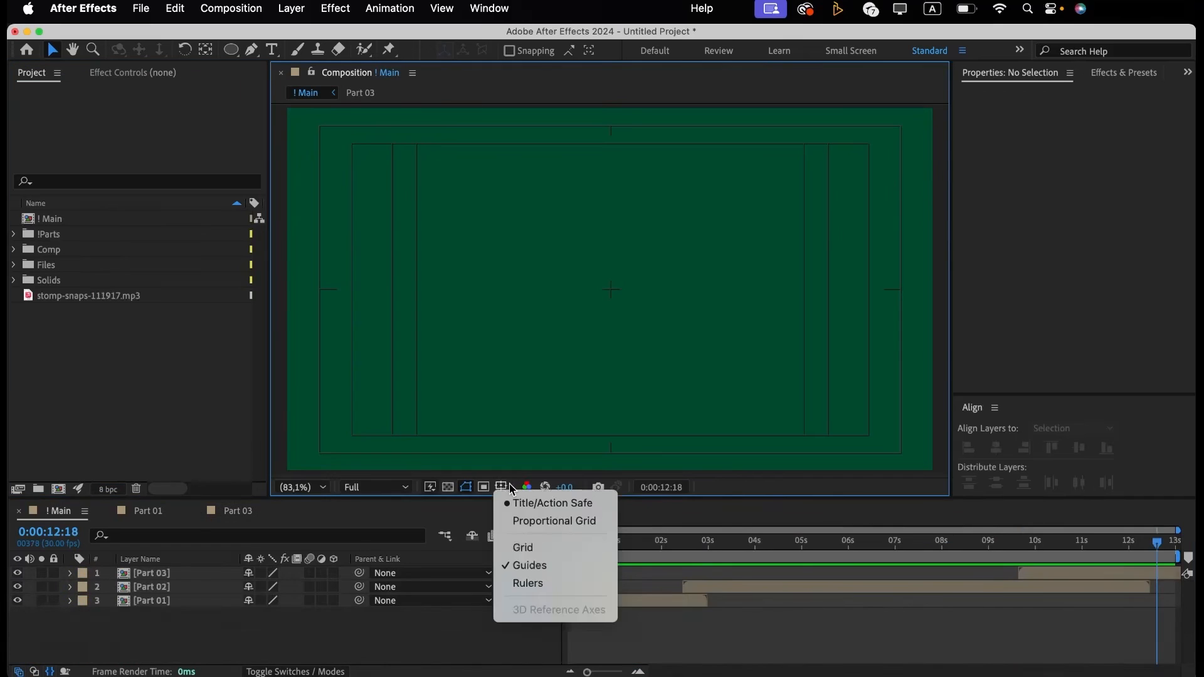
left_click(510, 500)
left_click_drag(59, 305, 67, 645)
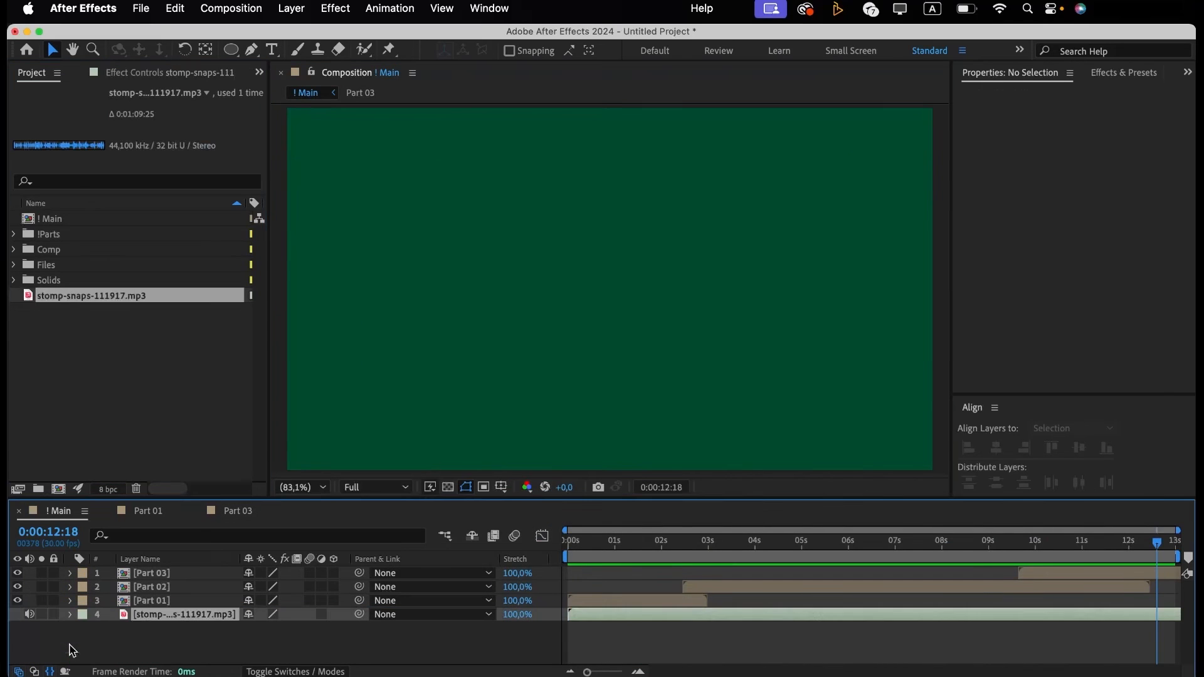
key("Home")
key("space")
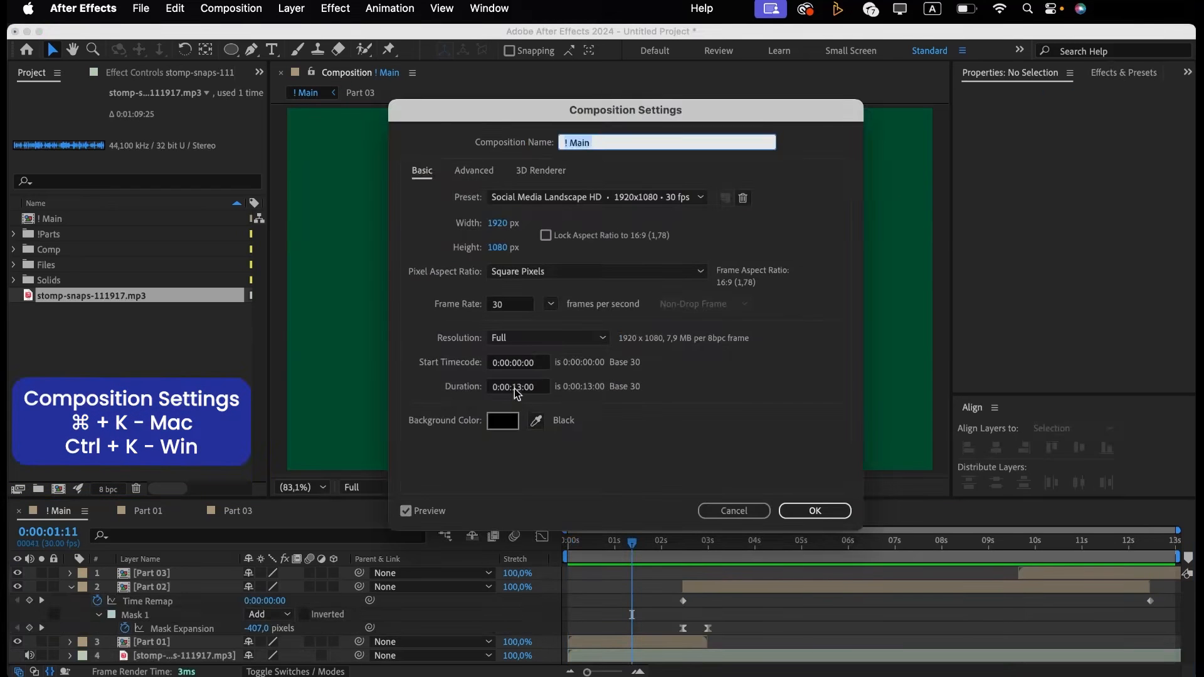
Set the duration of the ! Main composition to 0:00:14:00 in its composition settings.
left_click(516, 388)
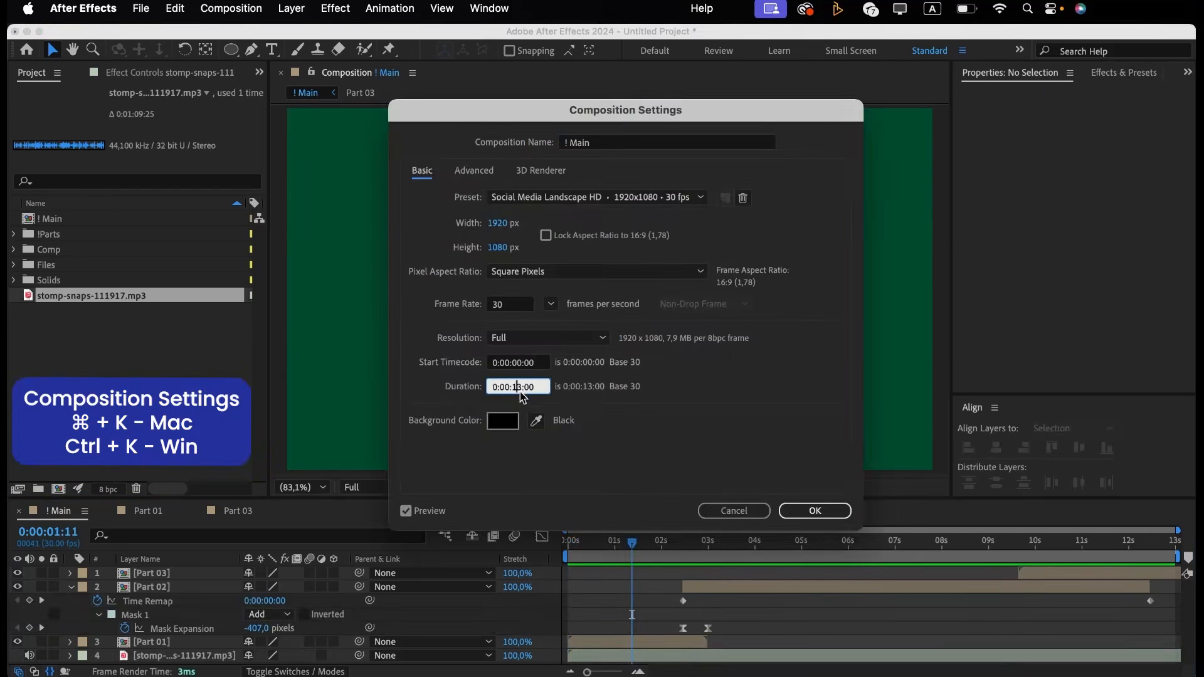
type("4")
key("Return")
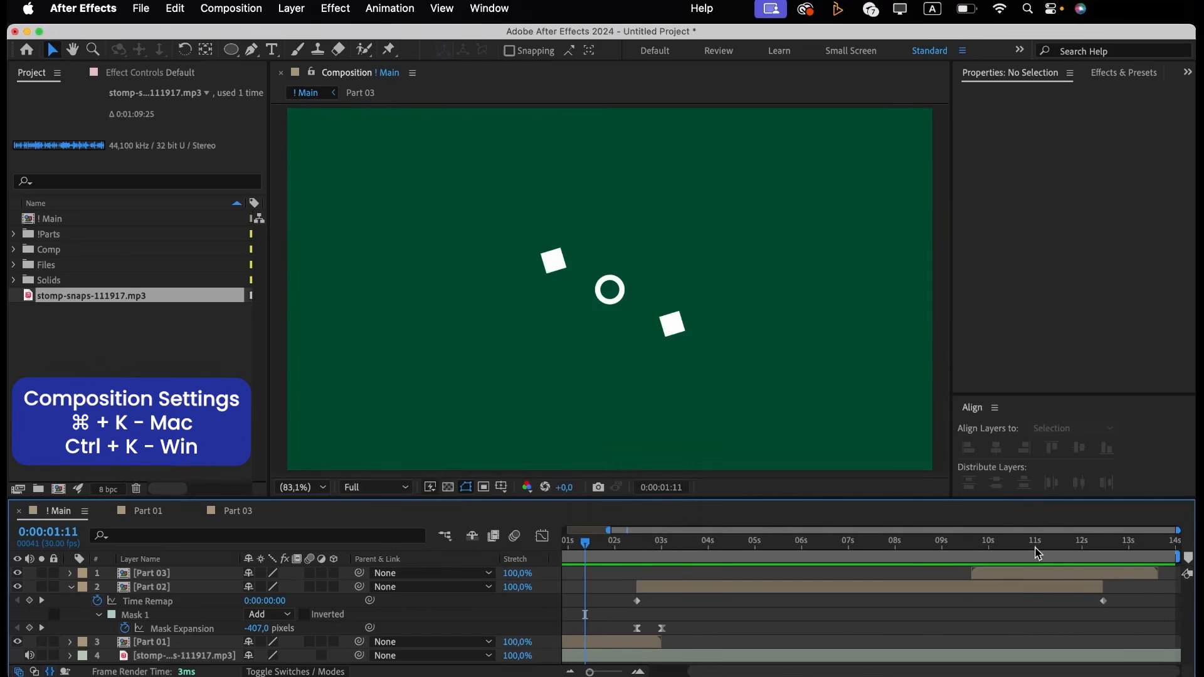
Open the Part 03 composition and extend the layers from Shape Layer 1 through O to end at 0:00:03:00.
left_click(1064, 572)
double_click(1056, 576)
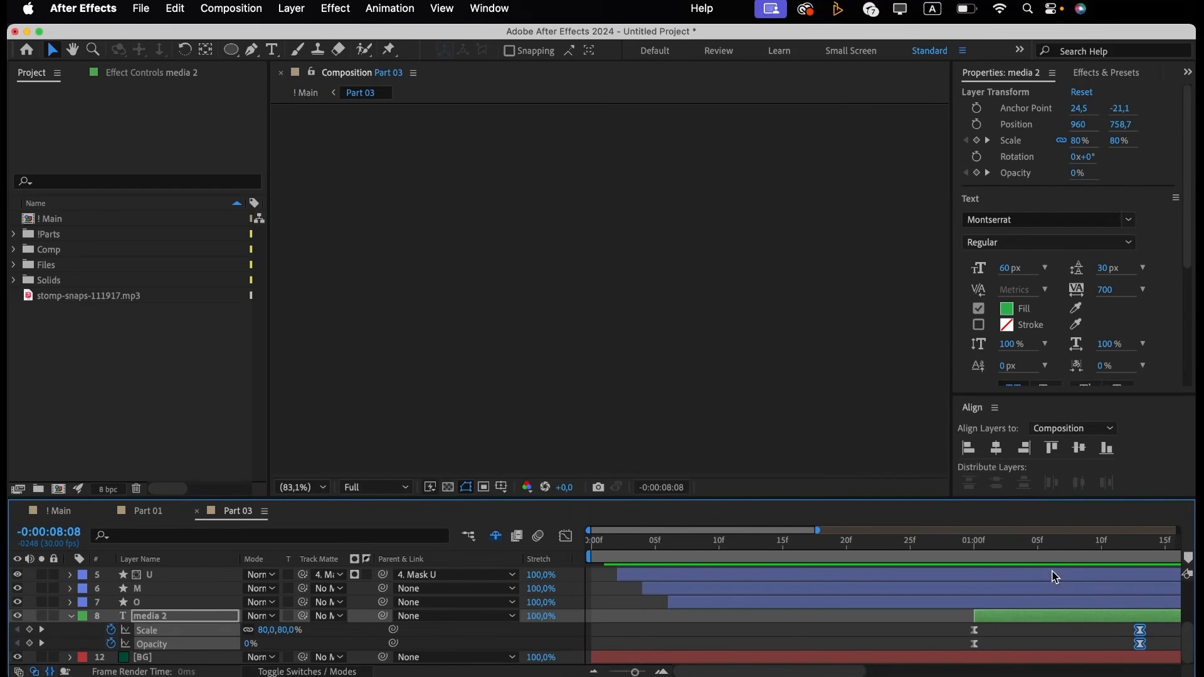
scroll(1003, 578, "right", 10)
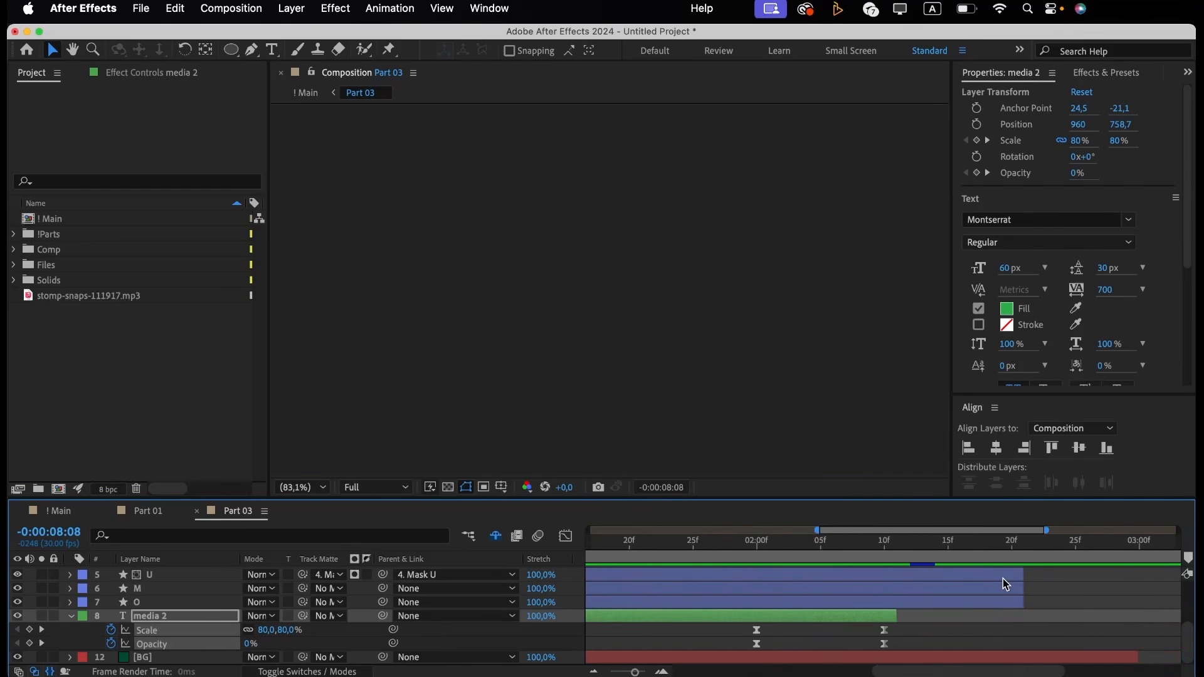
scroll(1003, 579, "down", 5)
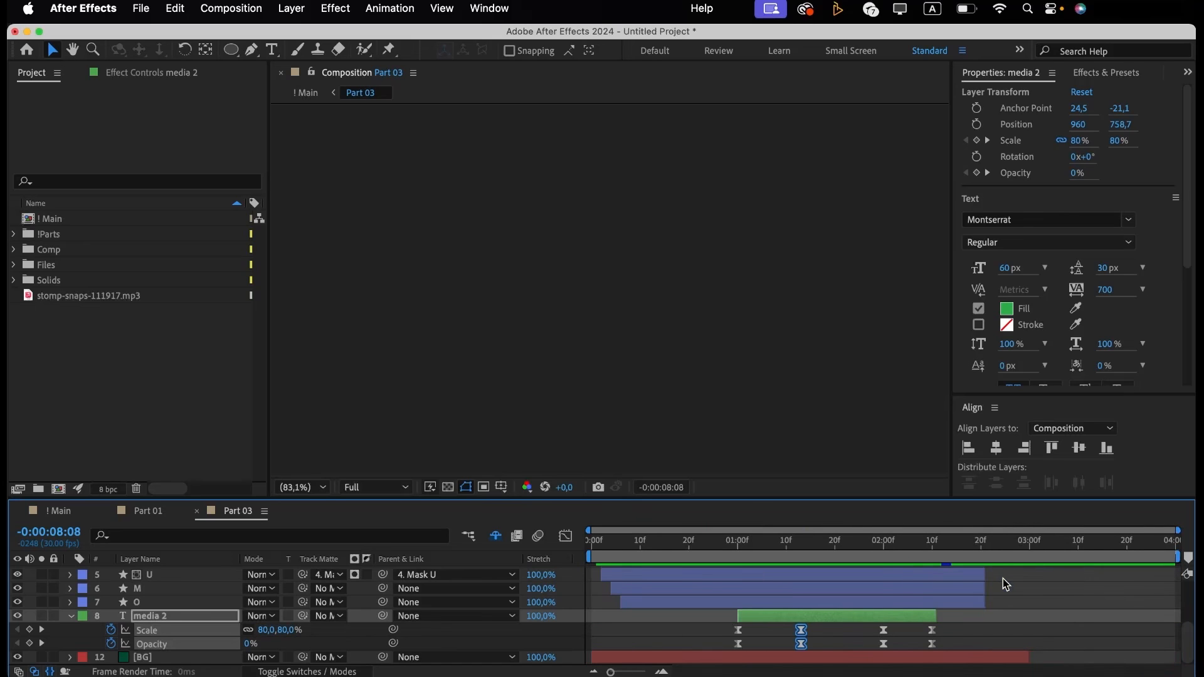
left_click(974, 557)
left_click_drag(974, 557, 1030, 557)
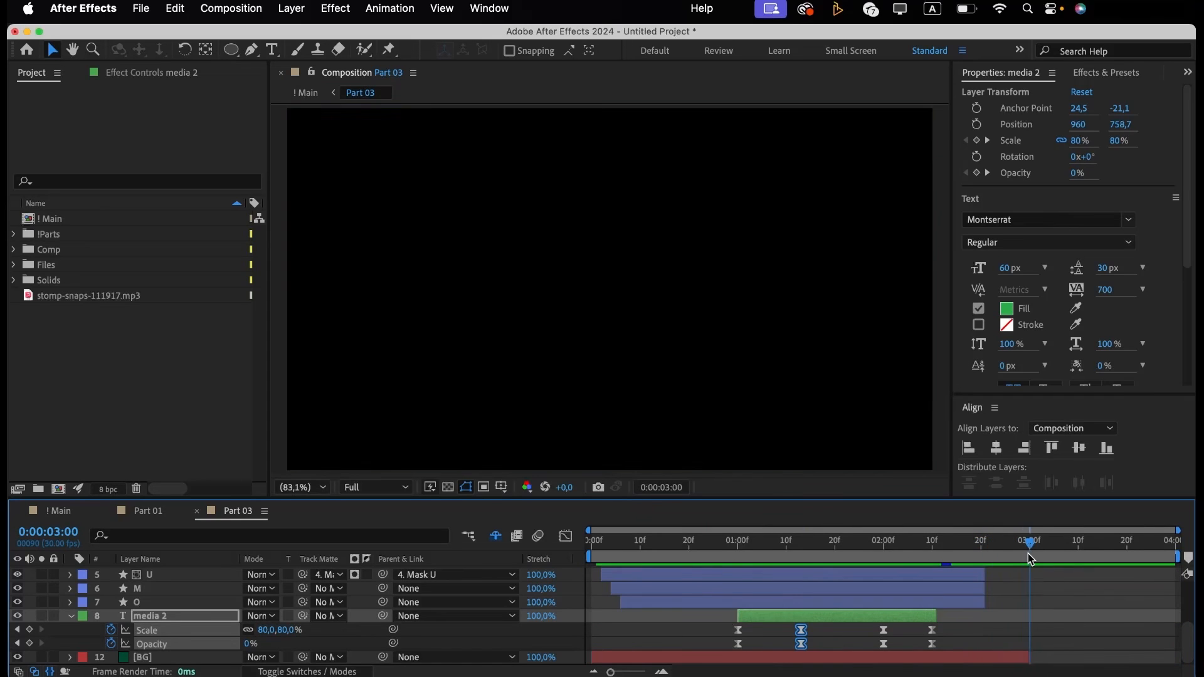
scroll(983, 590, "up", 5)
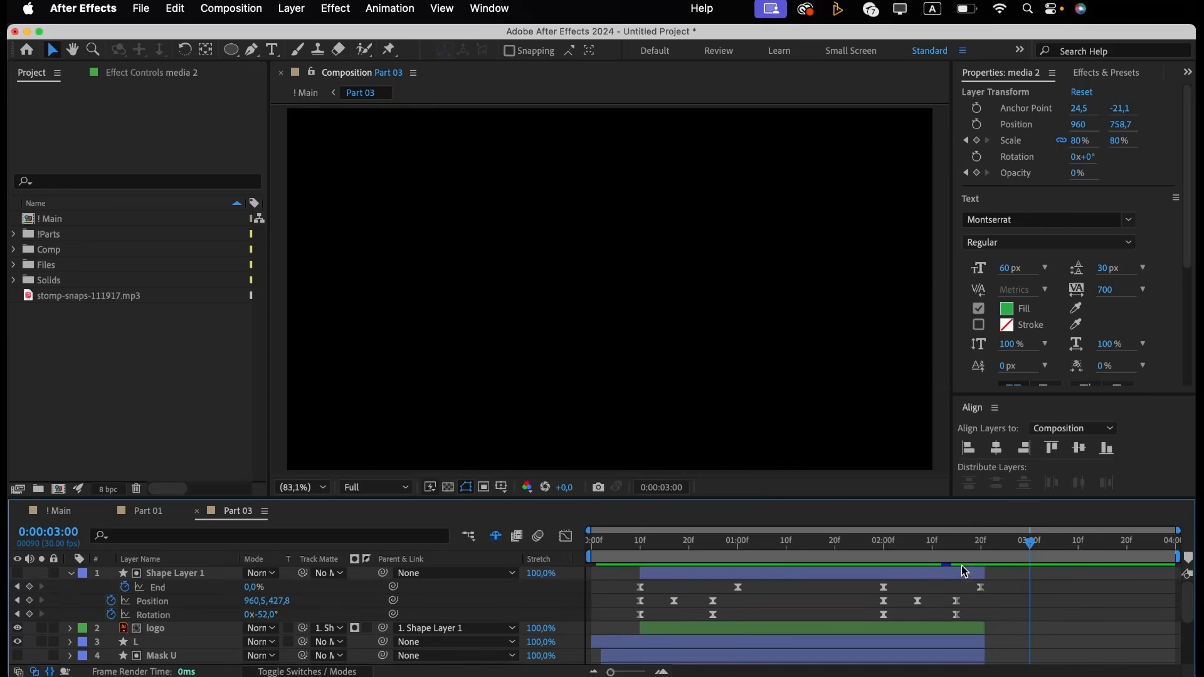
left_click(964, 572)
scroll(961, 570, "down", 5)
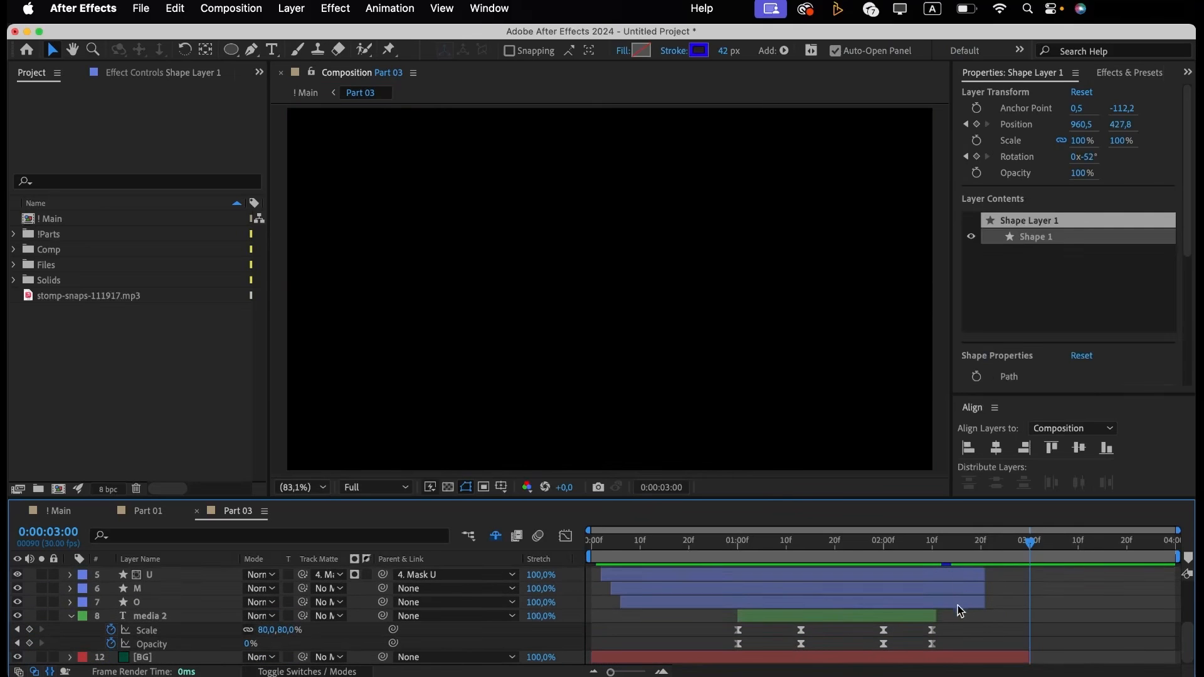
left_click(961, 600, "shift")
left_click_drag(985, 602, 1029, 604)
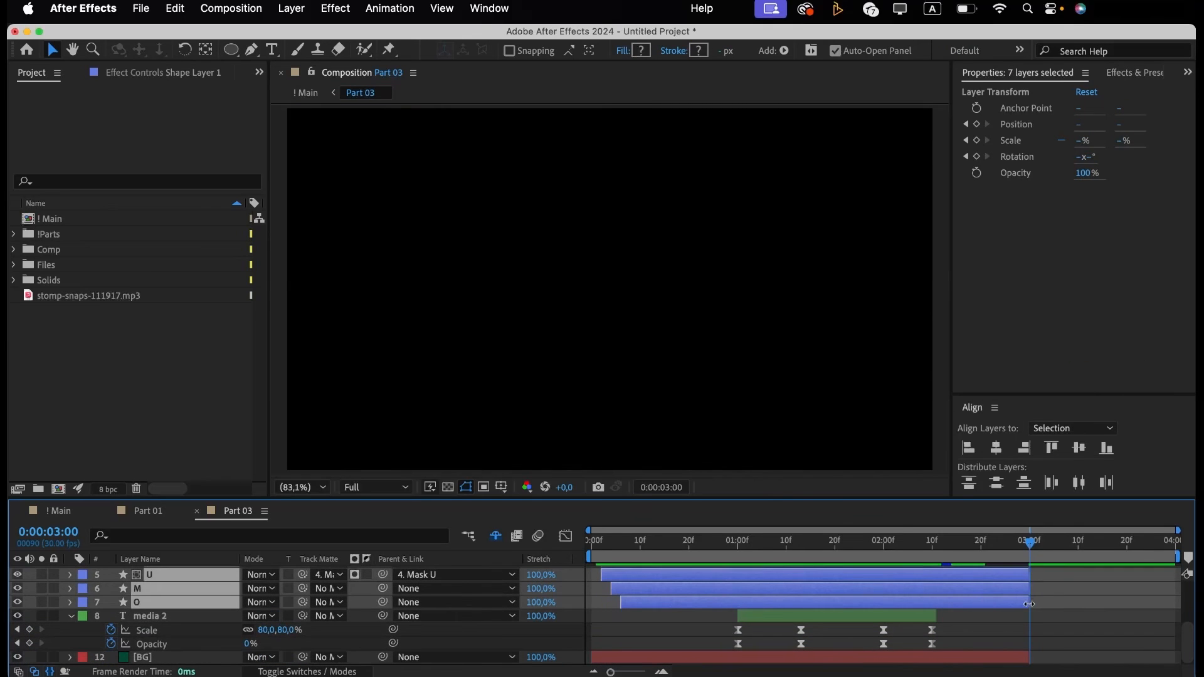
Reveal the selected layers' keyframes and shift Shape Layer 1's closing End, Position and Rotation keyframes to run from 0:00:02:10 to 0:00:03:00.
scroll(967, 613, "up", 5)
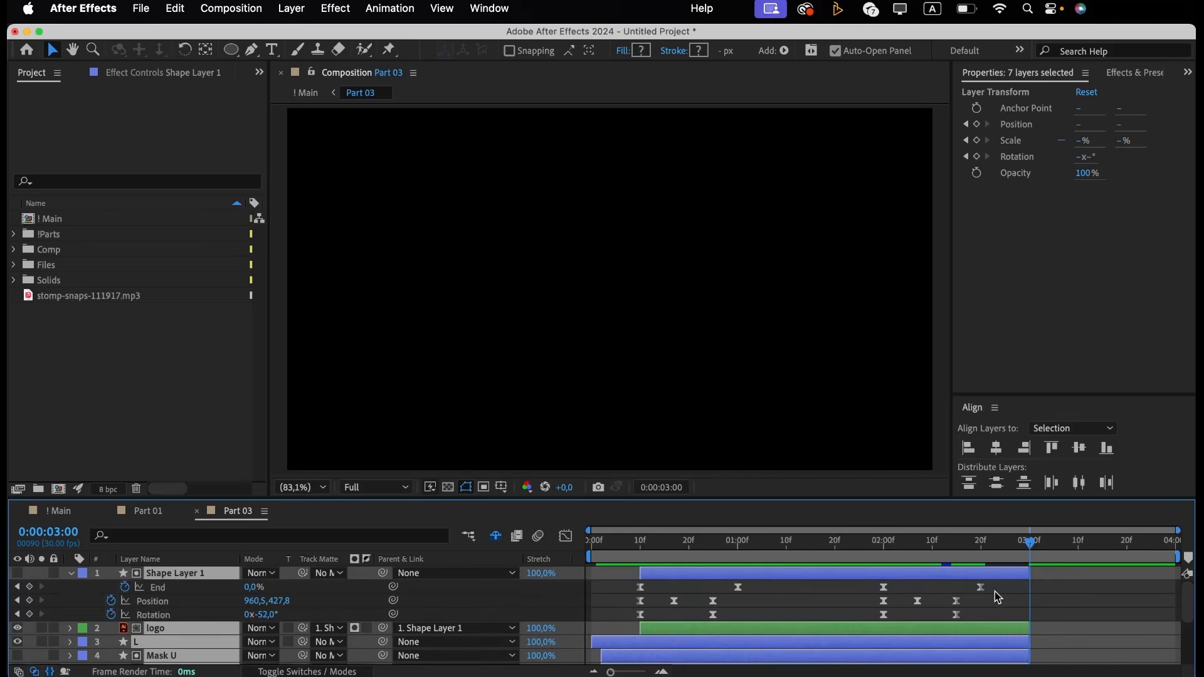
key("u")
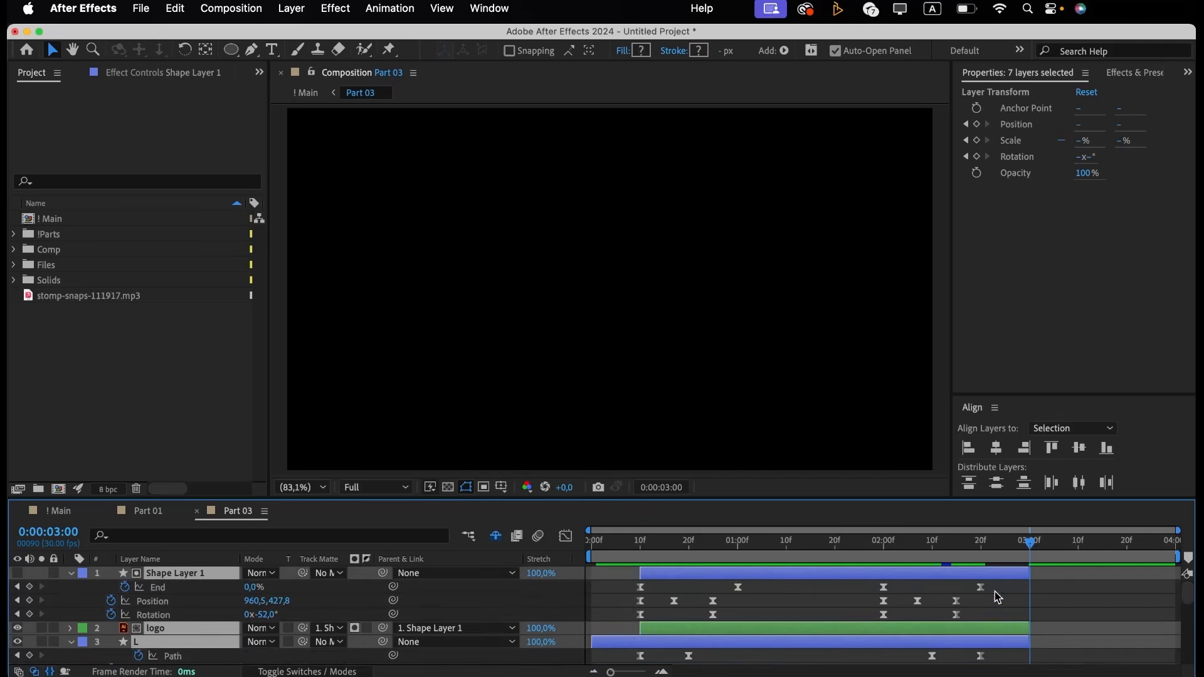
scroll(996, 598, "down", 4)
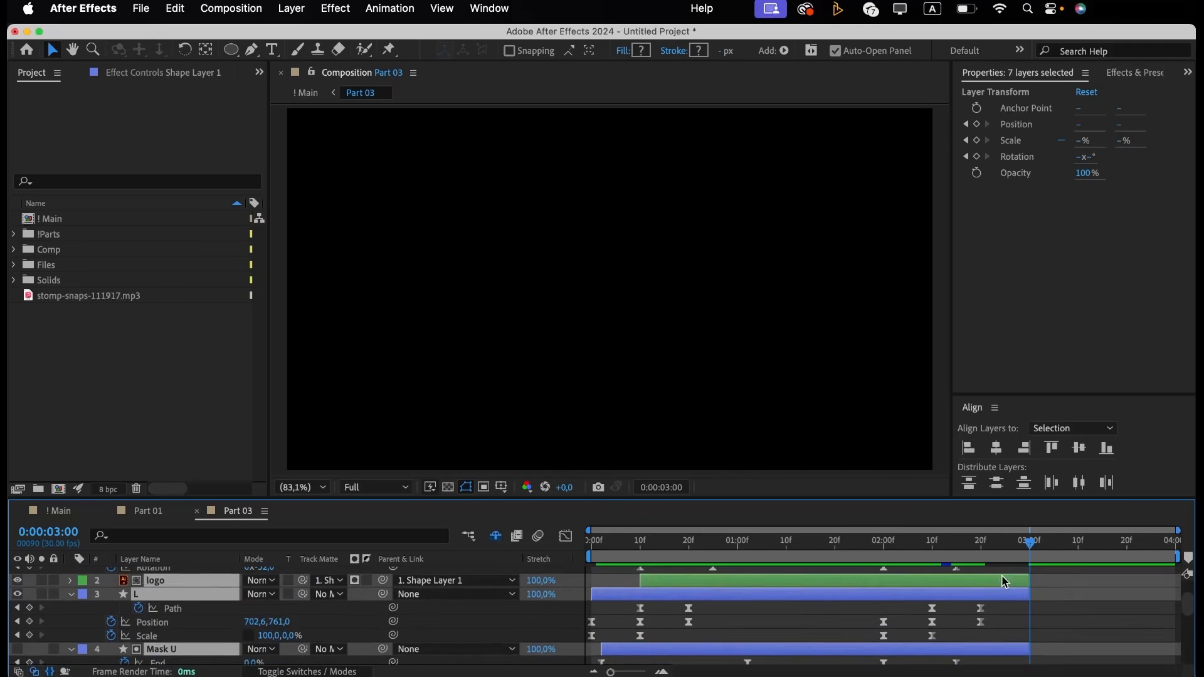
scroll(997, 589, "up", 4)
left_click_drag(1000, 585, 932, 596)
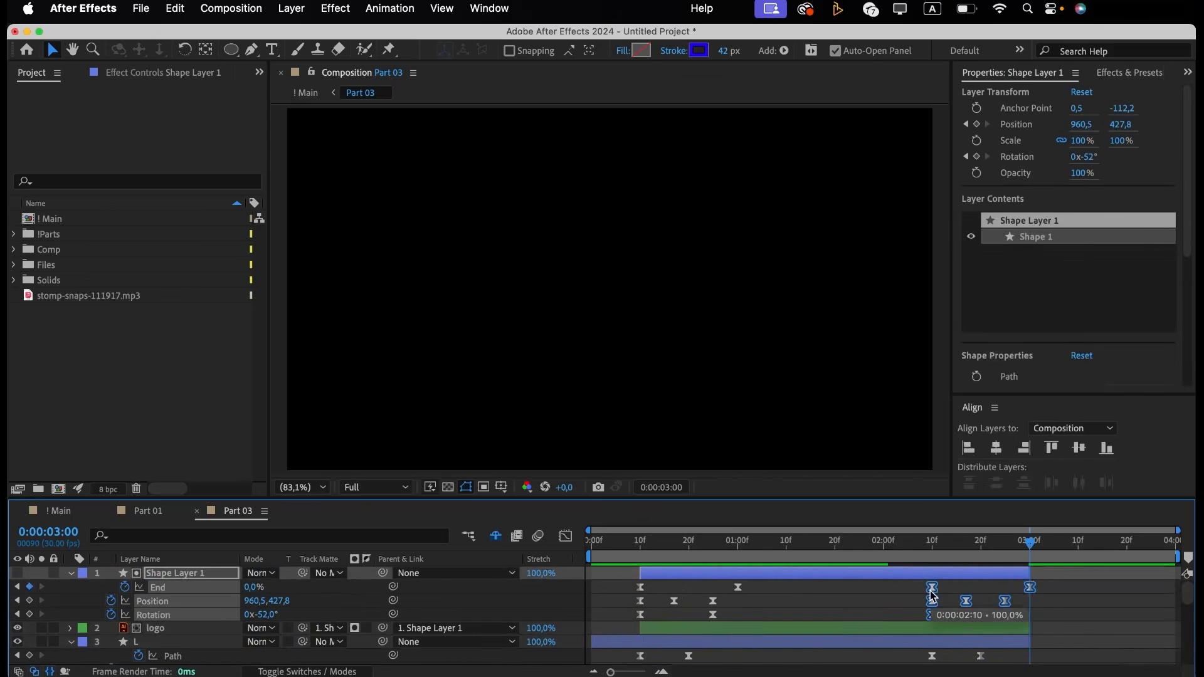
Shift the closing keyframes of layers L, Mask U, M and O together so the last ones land on 0:00:03:00.
scroll(980, 621, "down", 3)
left_click_drag(989, 622, 883, 611)
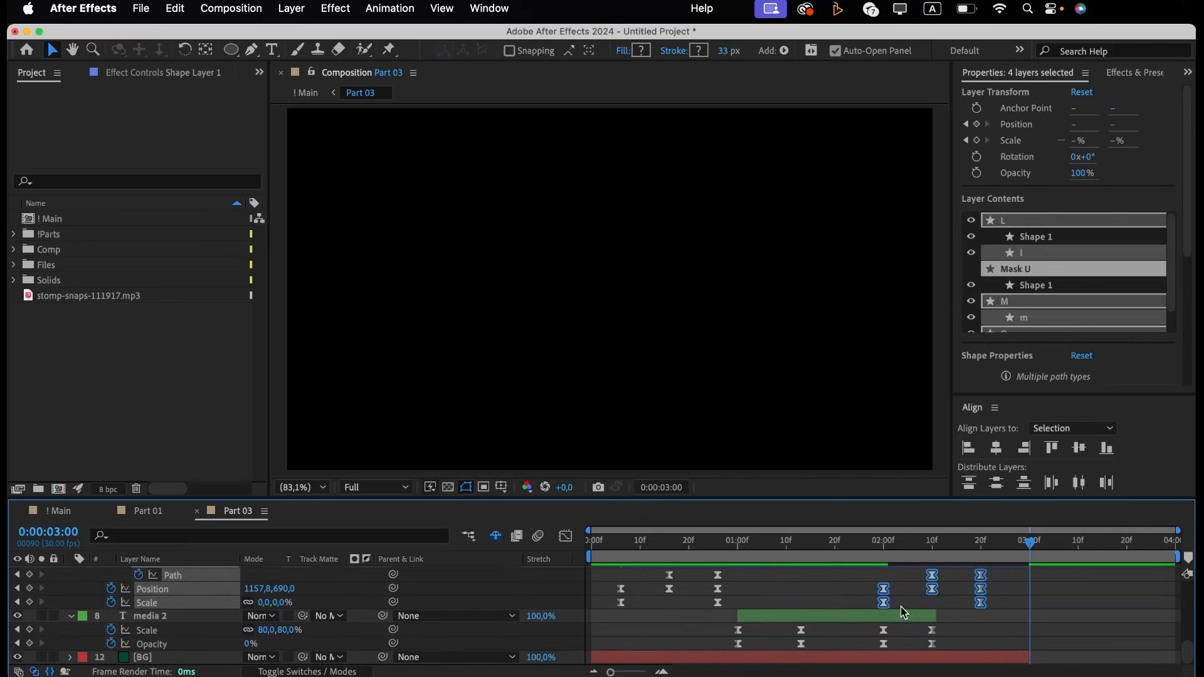
scroll(958, 613, "up", 5)
left_click_drag(982, 578, 1032, 583)
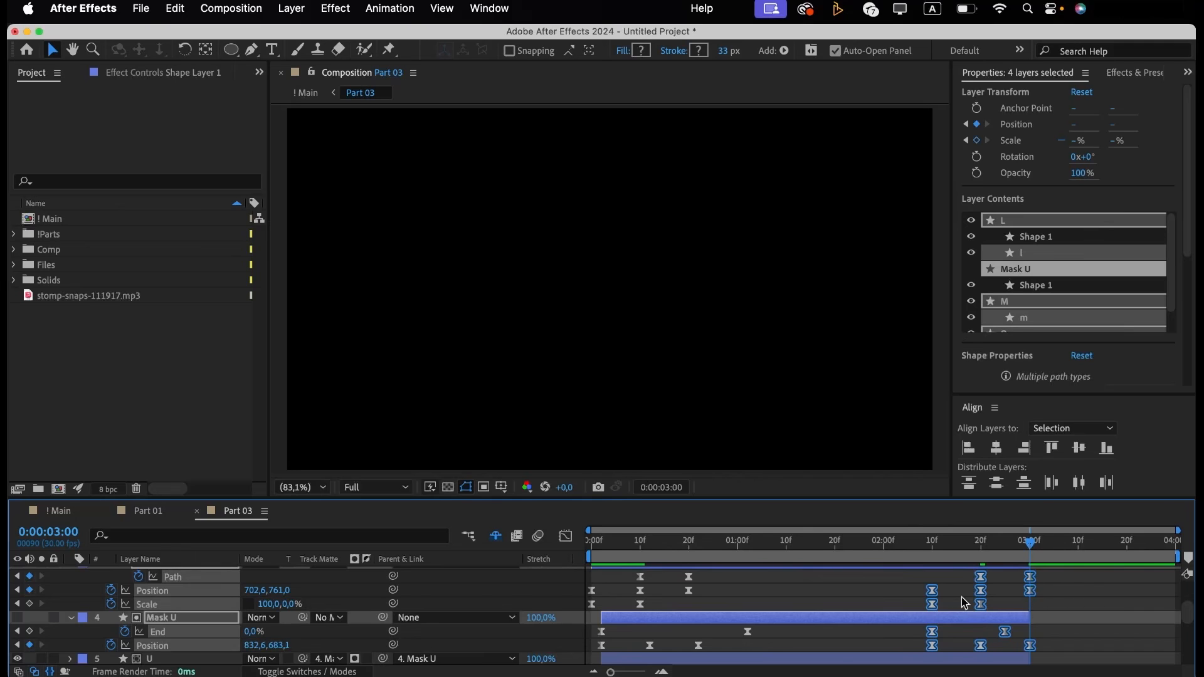
Shift the closing Scale and Opacity keyframes of the media 2 layer so the last pair sits at 0:00:02:20.
scroll(961, 597, "down", 5)
scroll(961, 597, "down", 5)
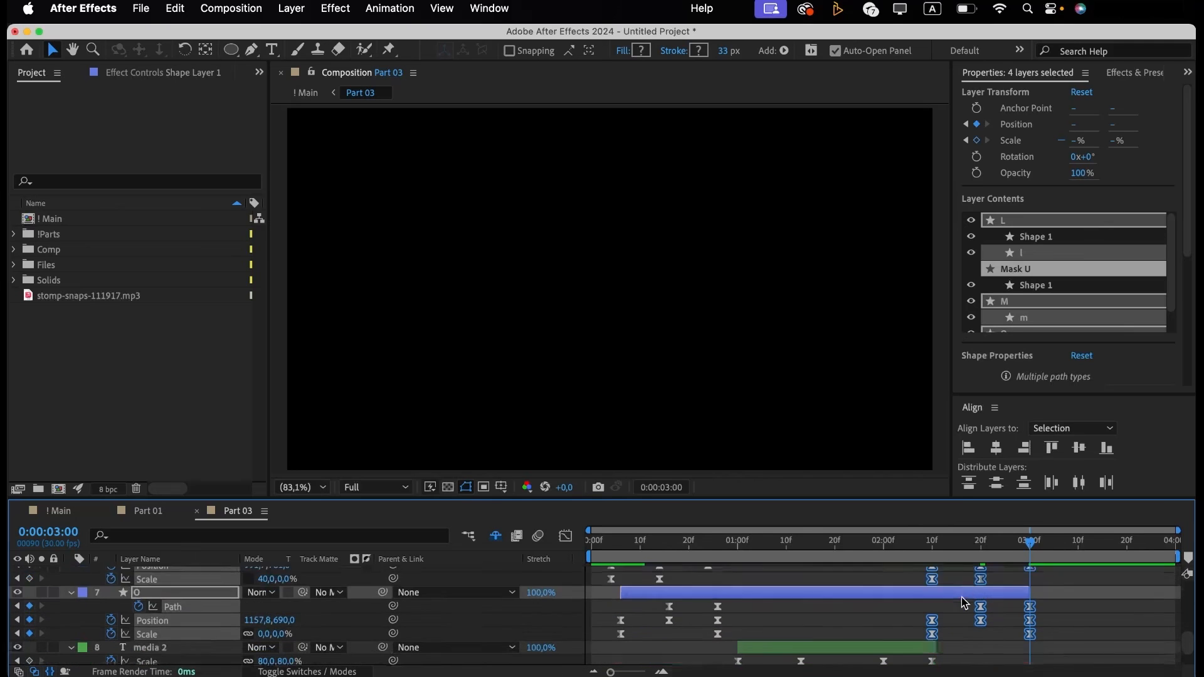
left_click(945, 628)
left_click_drag(945, 627, 863, 663)
left_click(982, 552)
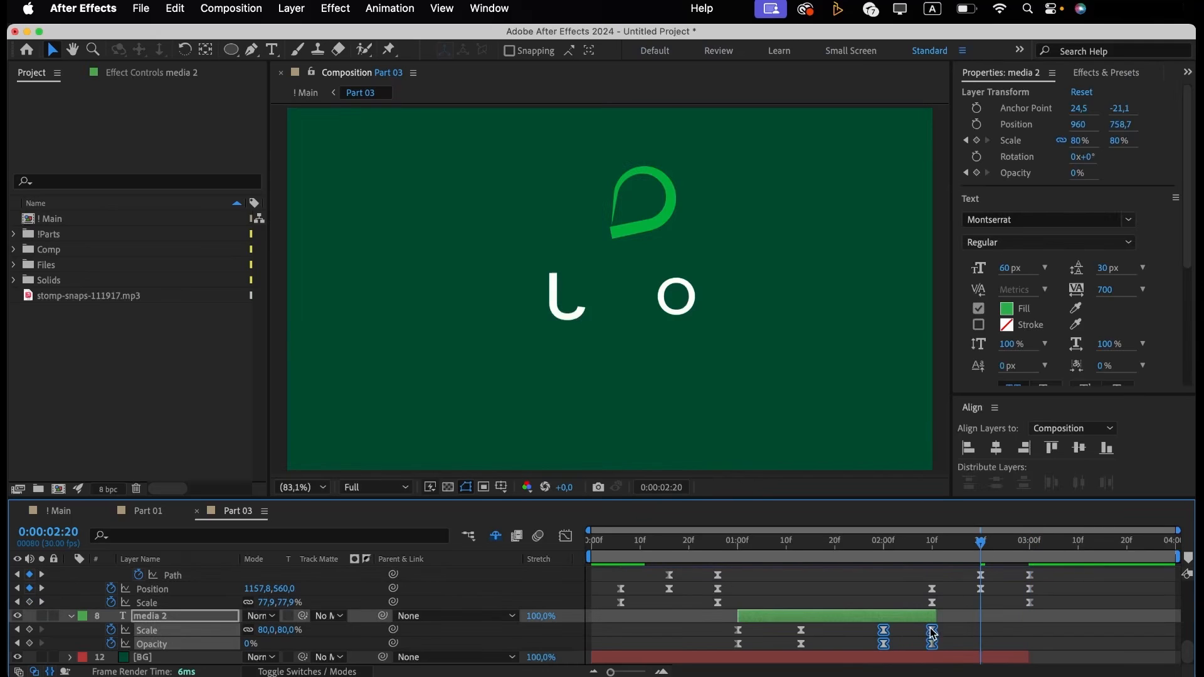
left_click_drag(932, 634, 981, 636)
Preview the retimed Part 03 animation, and play ! Main from the start to check the ending.
left_click(674, 544)
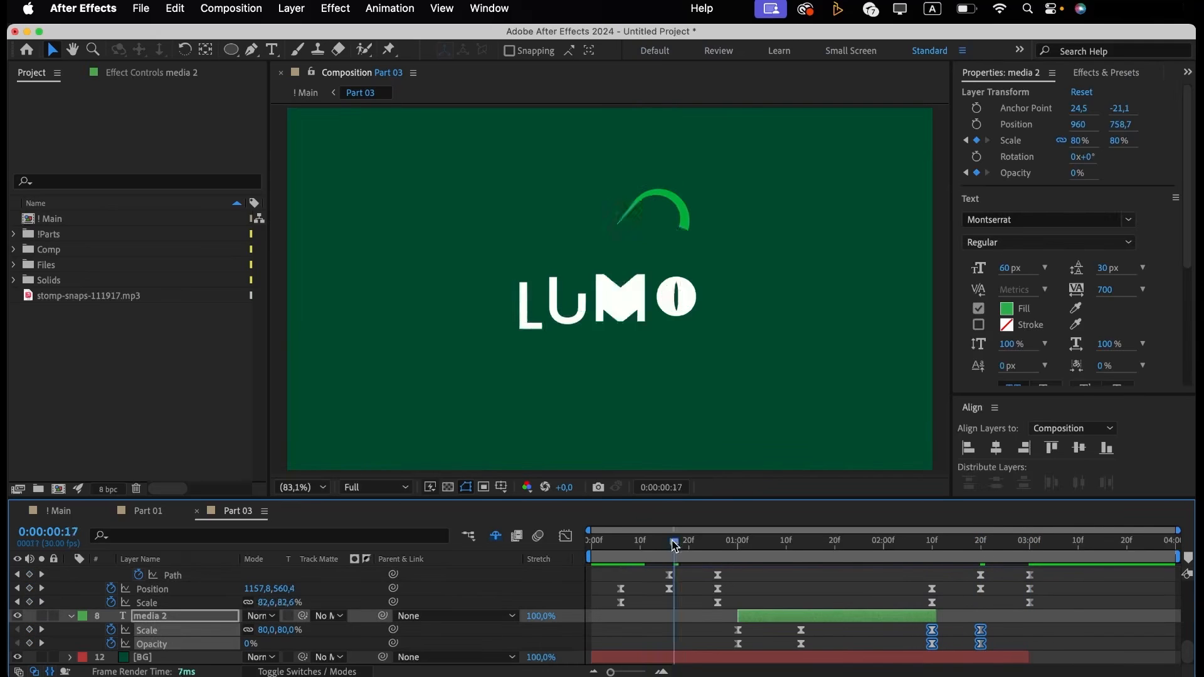
key("space")
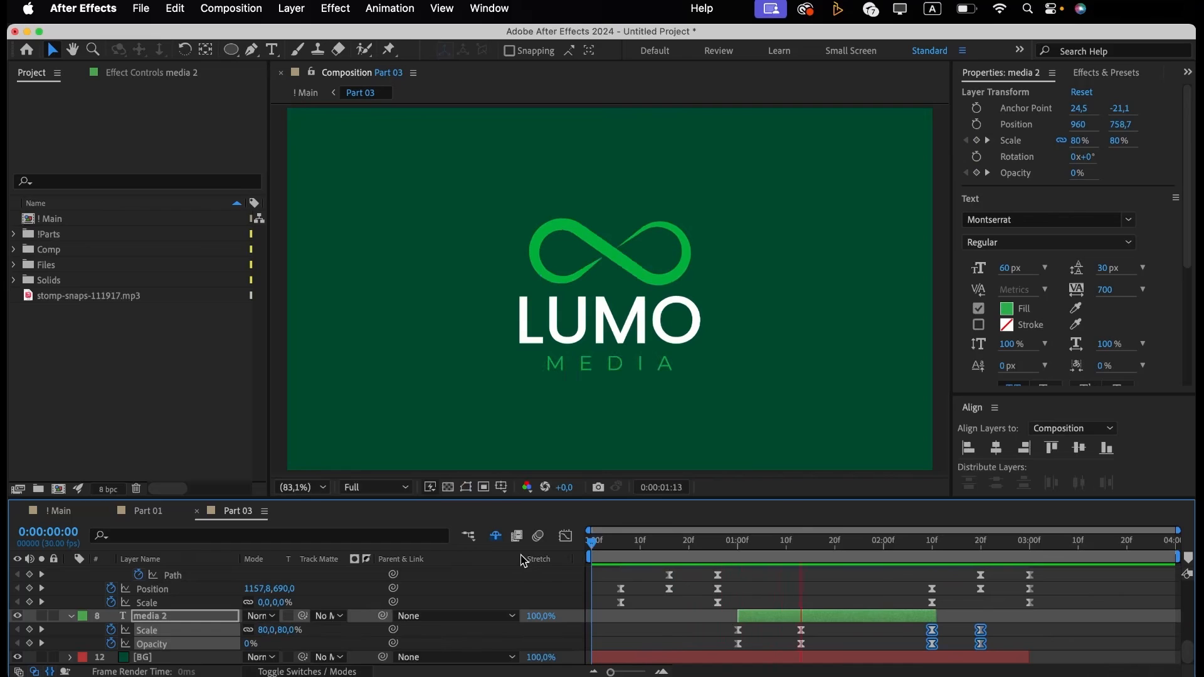
key("space")
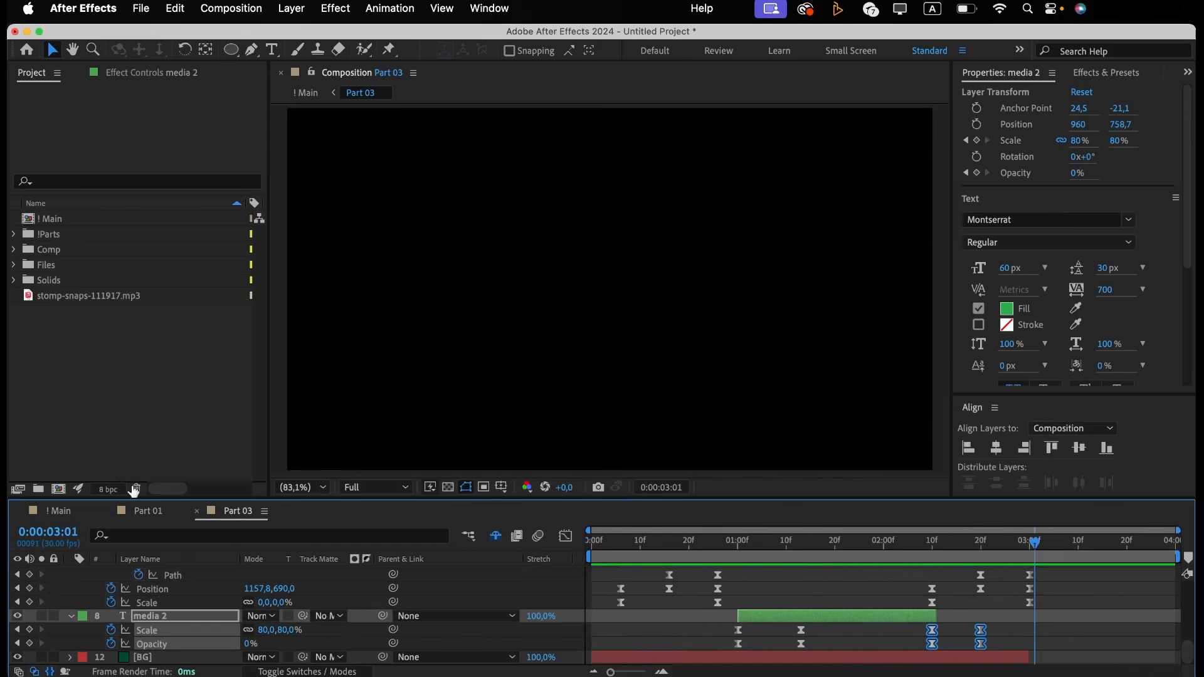
left_click(59, 511)
left_click_drag(589, 540, 568, 540)
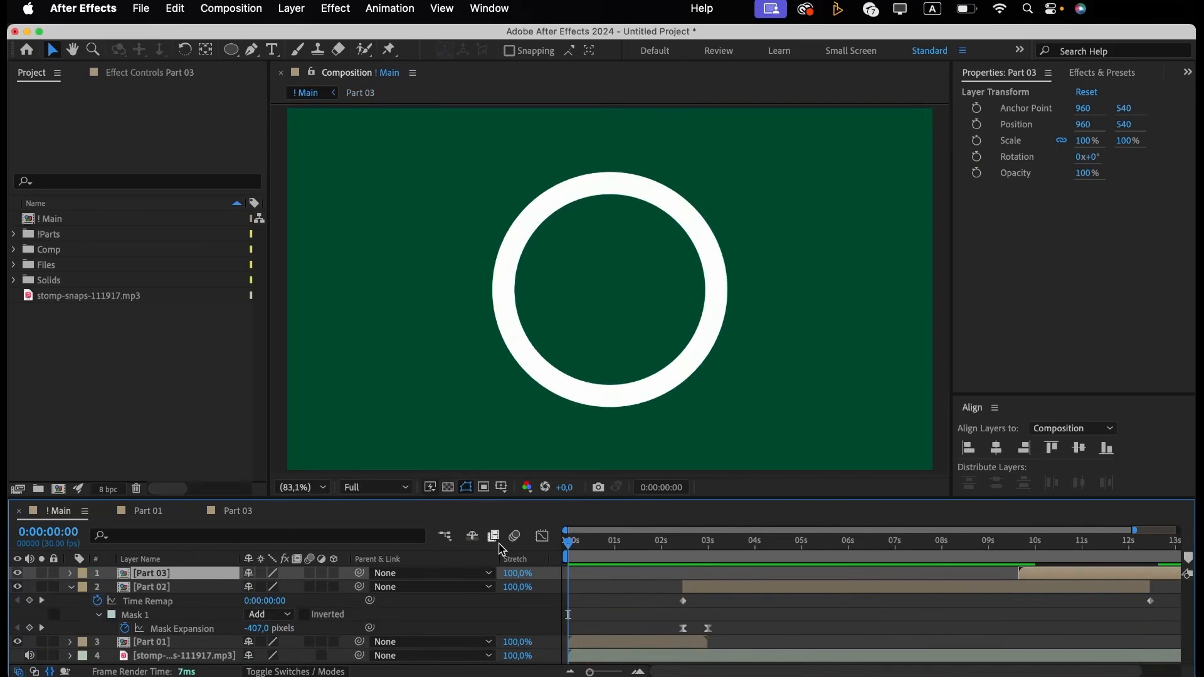
key("space")
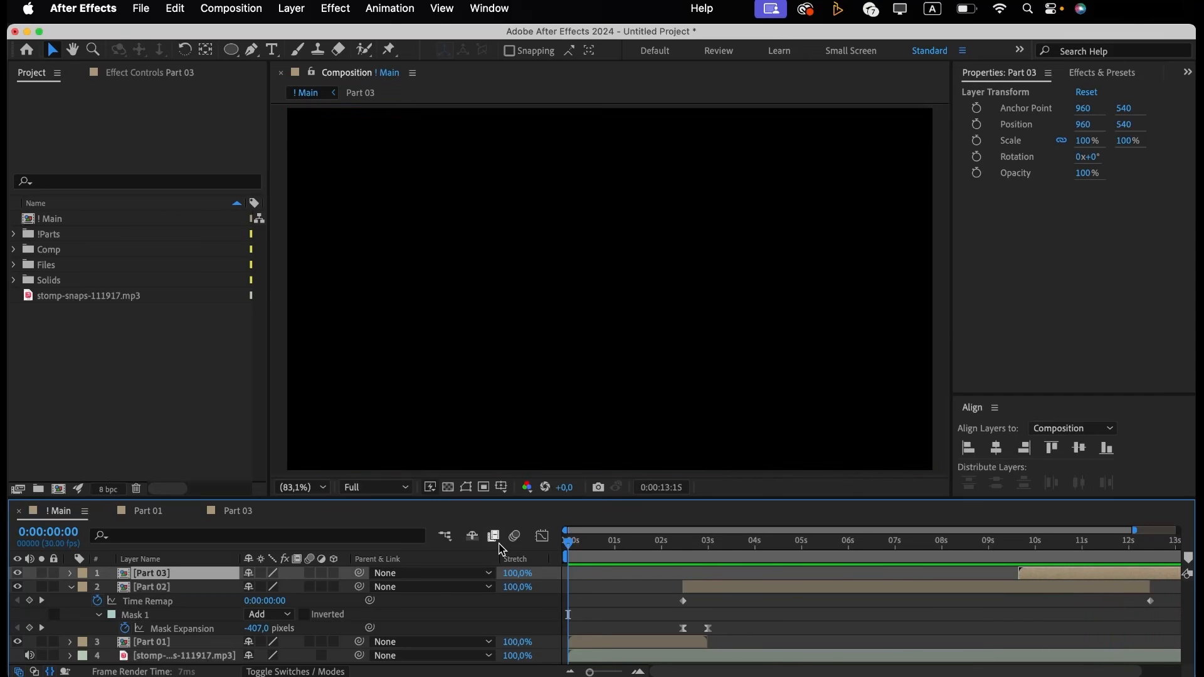
scroll(805, 600, "right", 2)
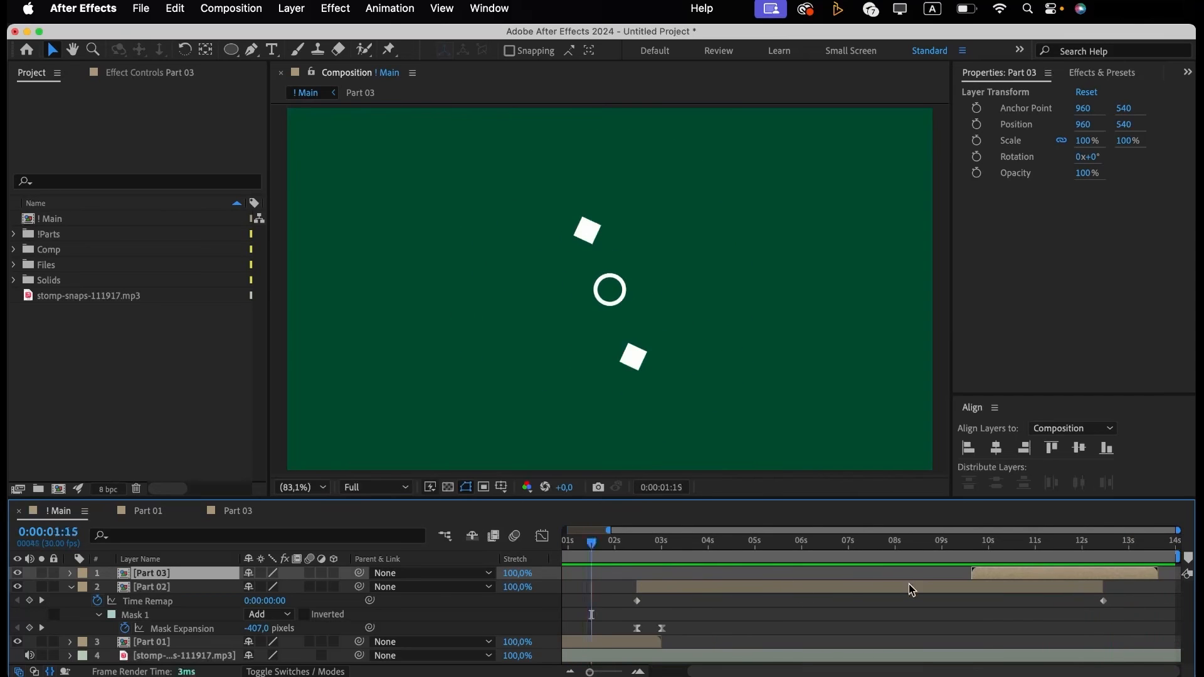
Extend the BG layer in Part 03 to just before 0:00:04:00 and preview ! Main from the start.
left_click(229, 512)
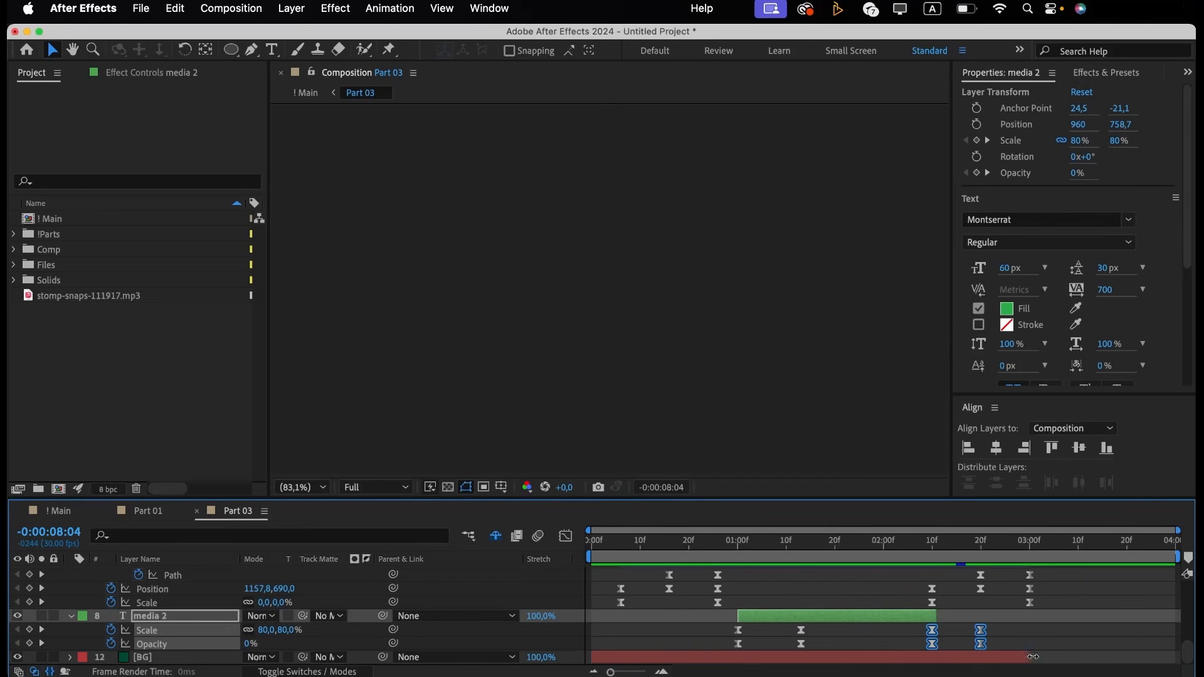
left_click_drag(1033, 657, 1041, 658)
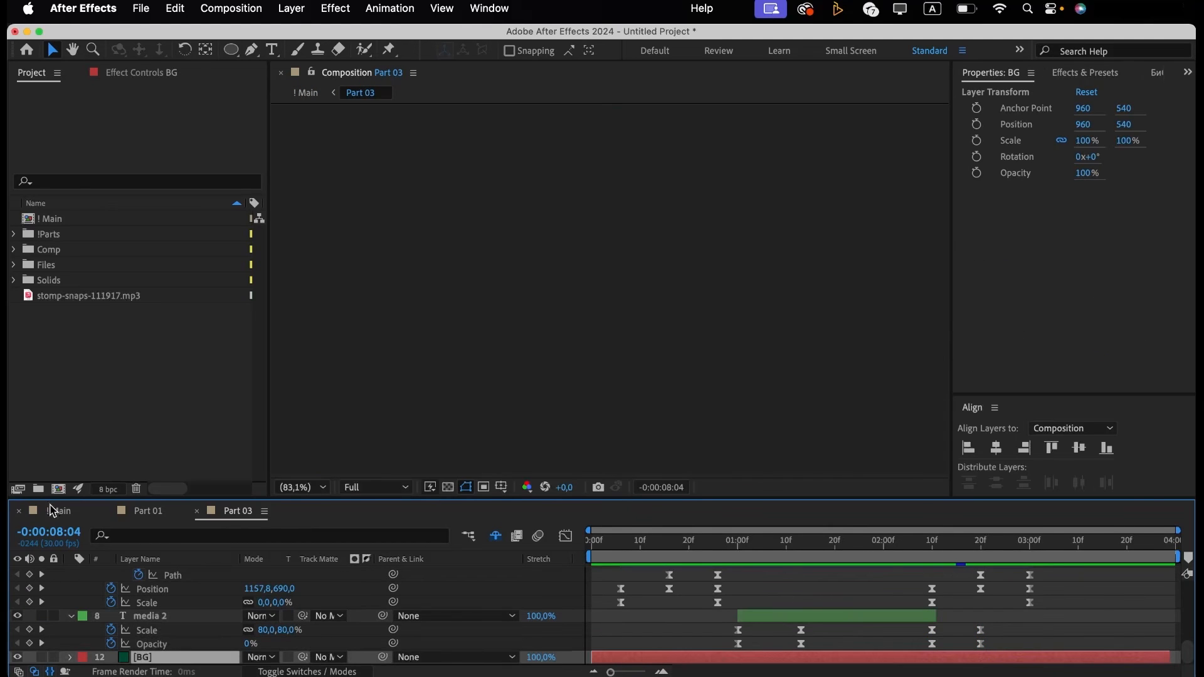
left_click(53, 511)
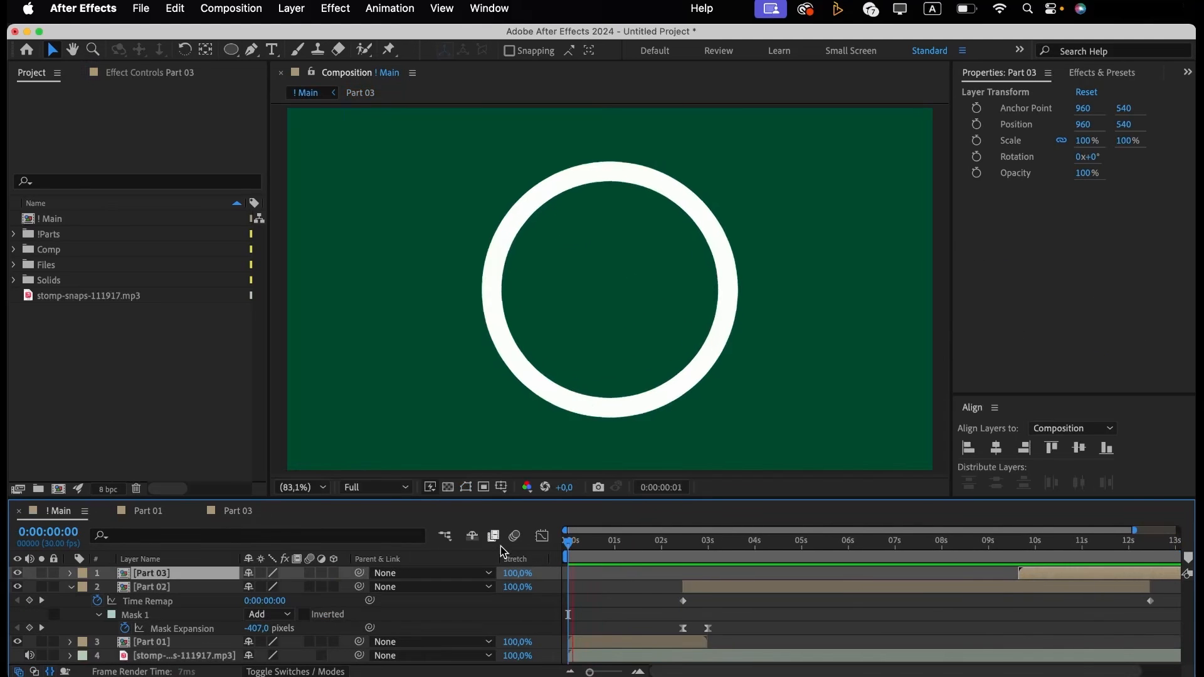
key("space")
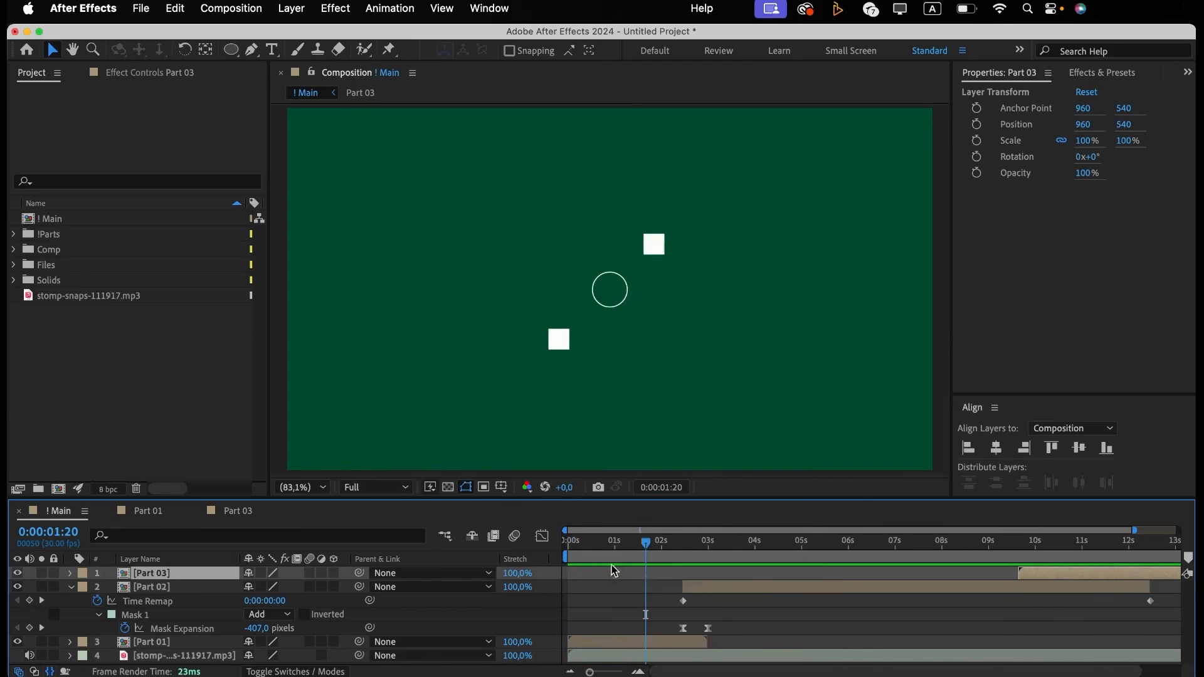
In Part 01 at 0:00:00:29, nudge the Small green layer down 2 pixels to a vertical position of 542.
left_click(614, 557)
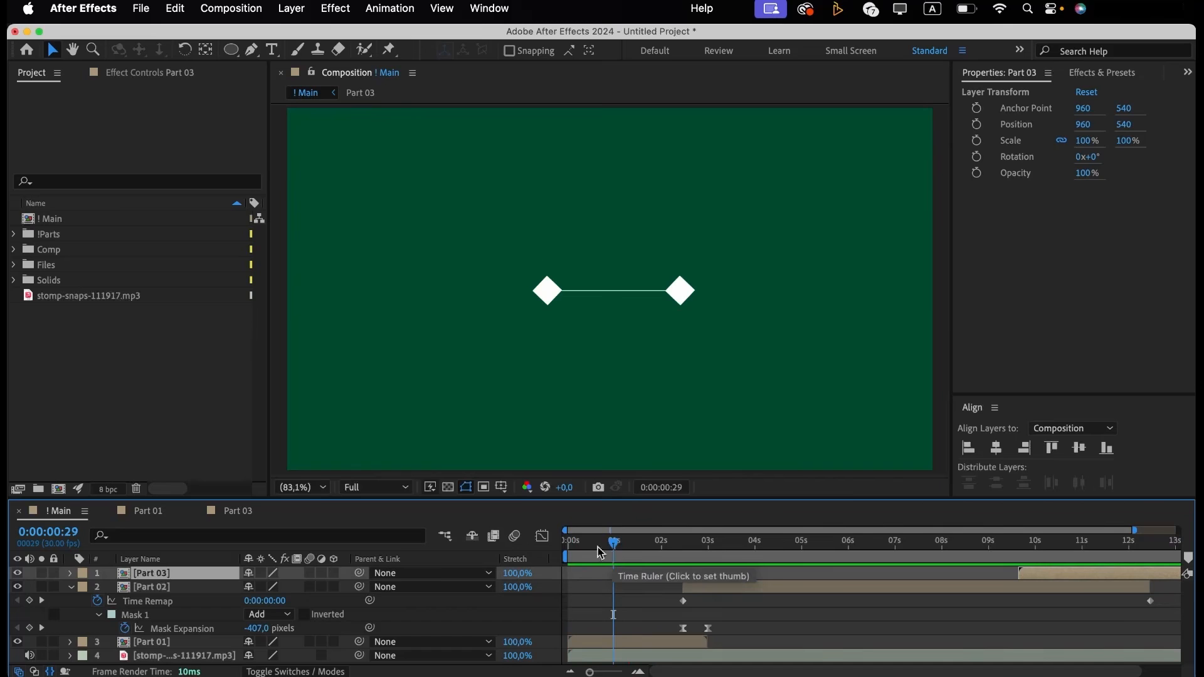
left_click(151, 511)
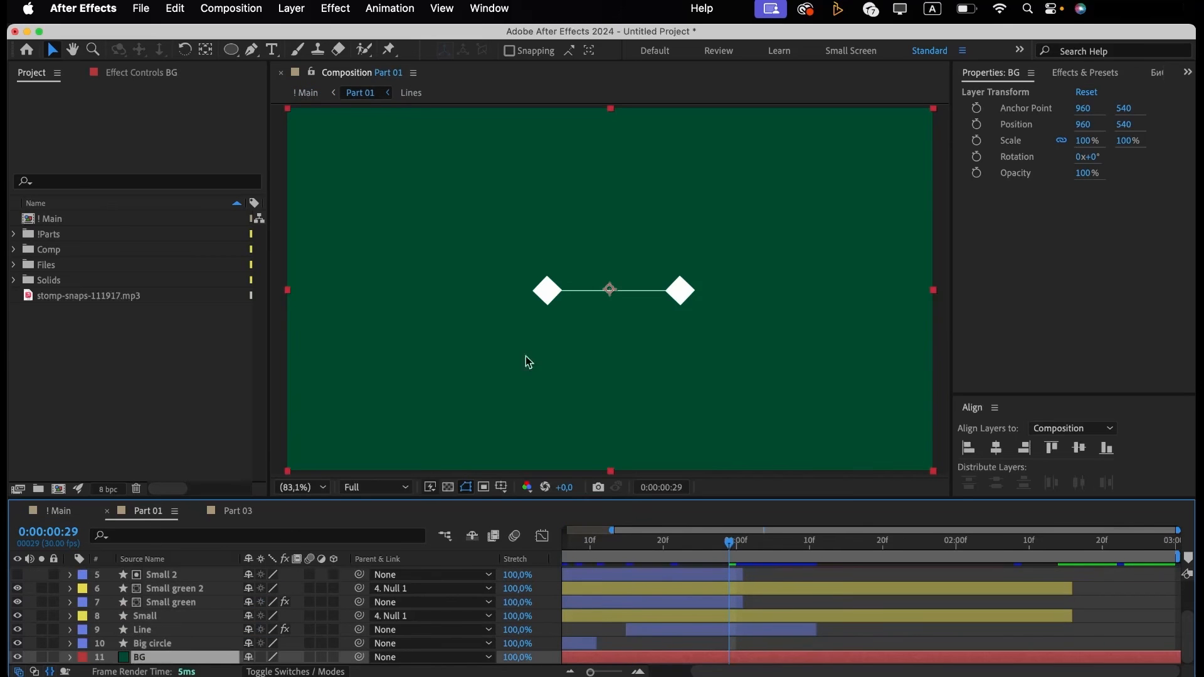
left_click(394, 470)
left_click(171, 602)
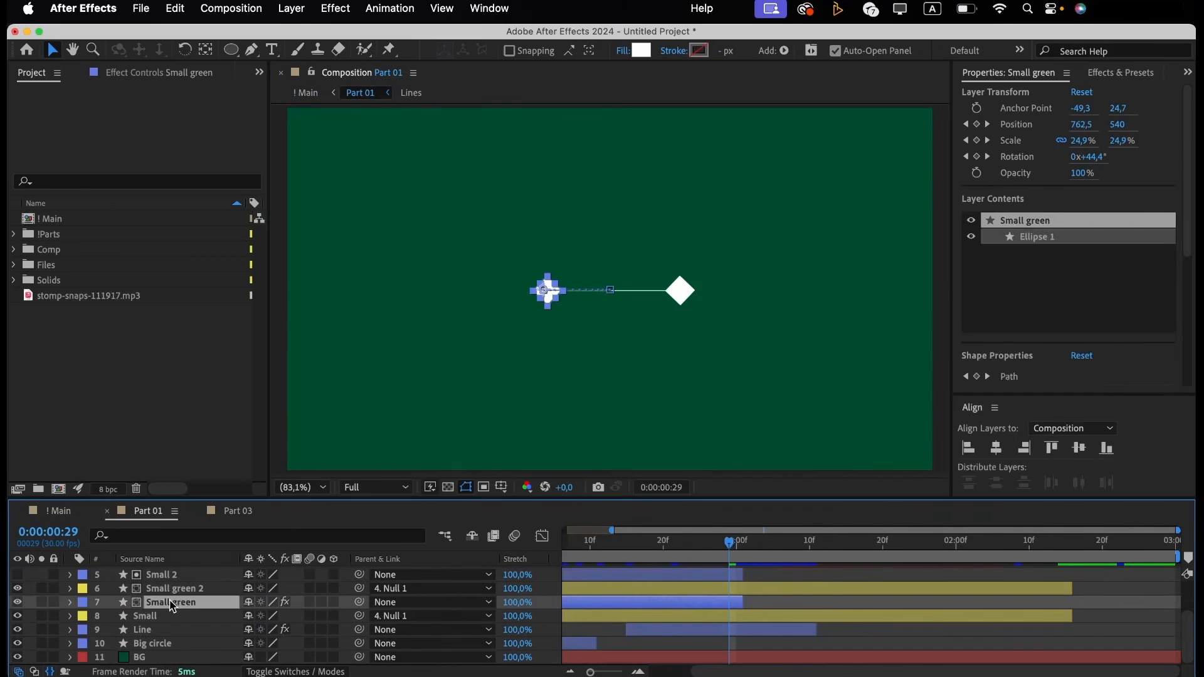
key("Down")
key("Down")
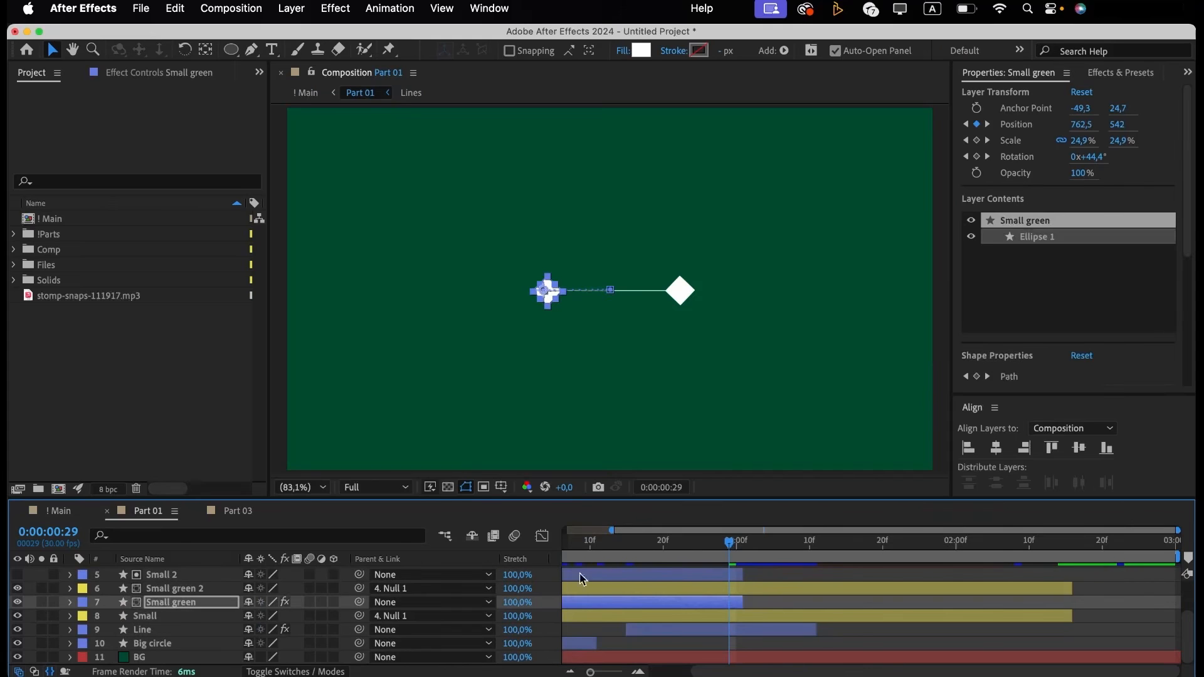
left_click(627, 641)
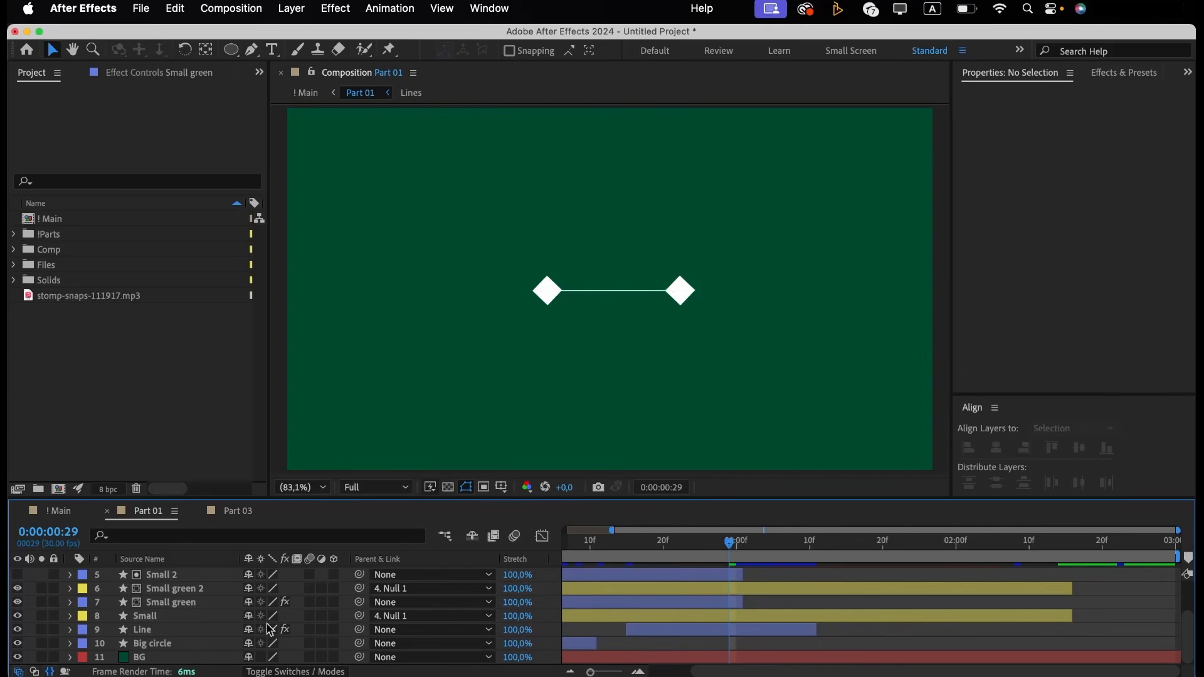
Nudge the Small green 2 layer down to a vertical position of 52 and preview ! Main from the start.
left_click(171, 618)
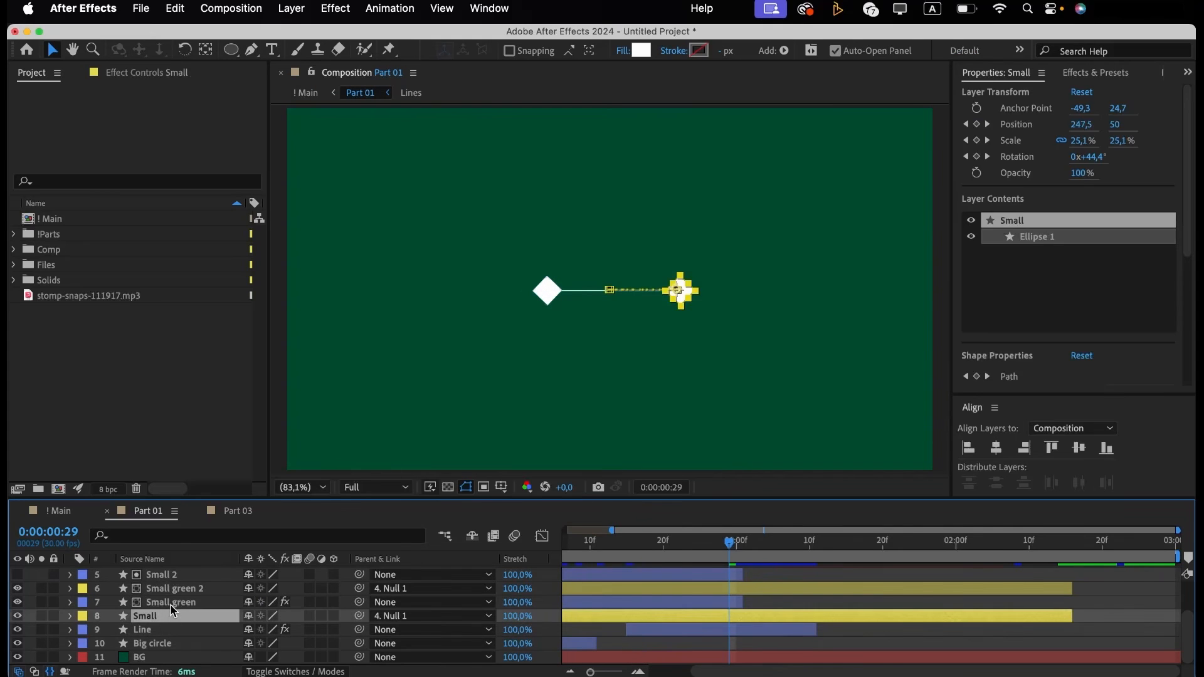
left_click(161, 588)
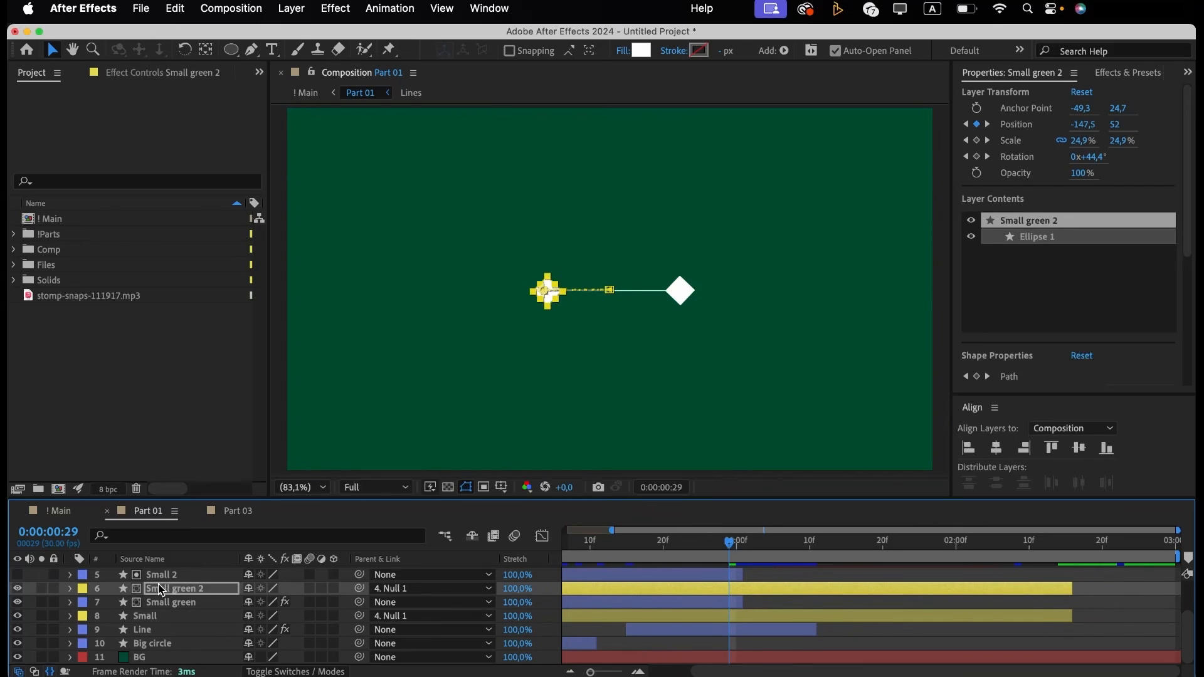
left_click(589, 635)
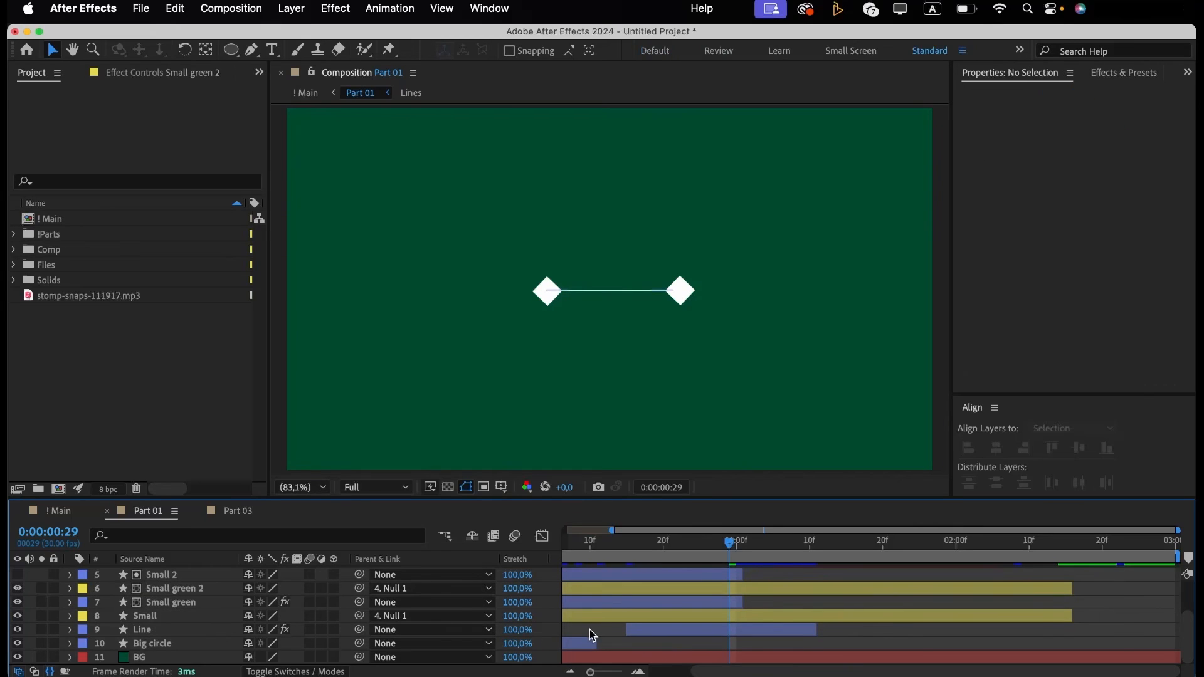
left_click(56, 513)
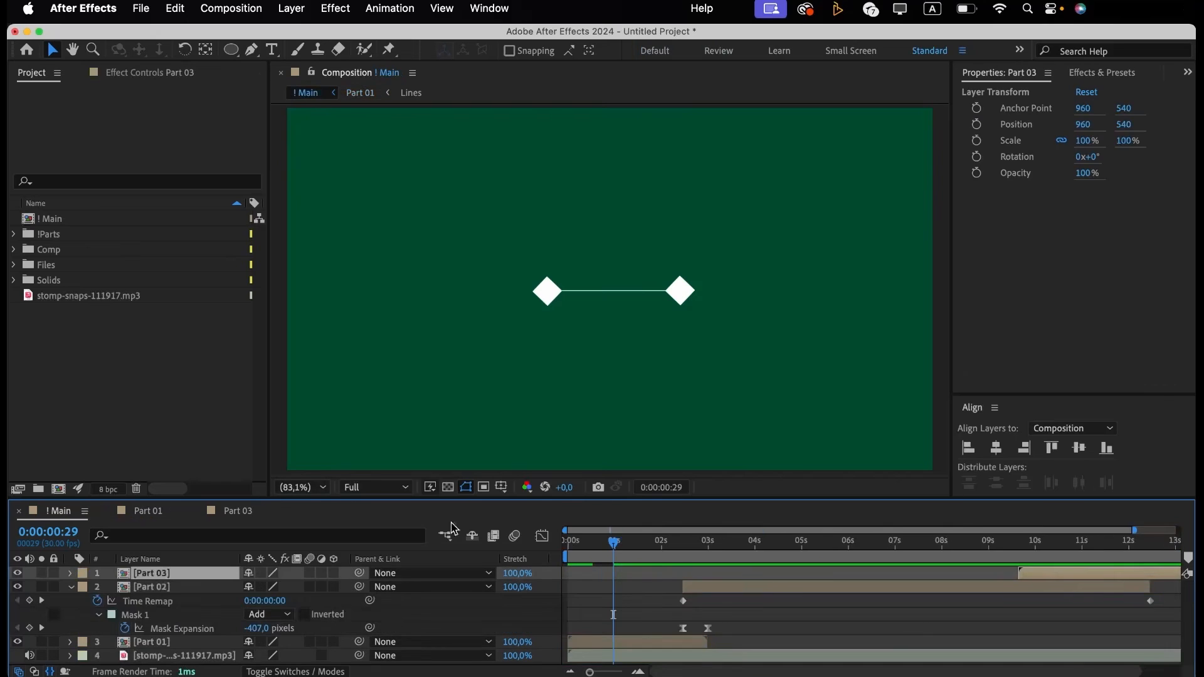
key("space")
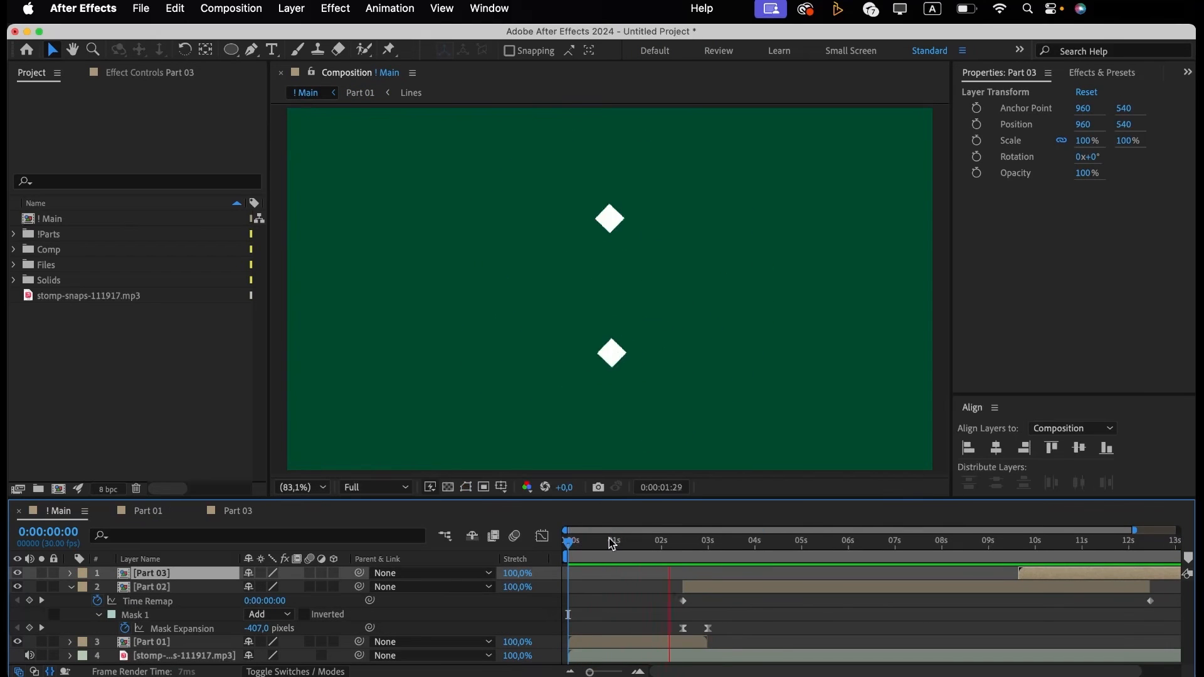
Play back ! Main and check where the Part 03 layer ends in the timeline.
key("space")
key("space")
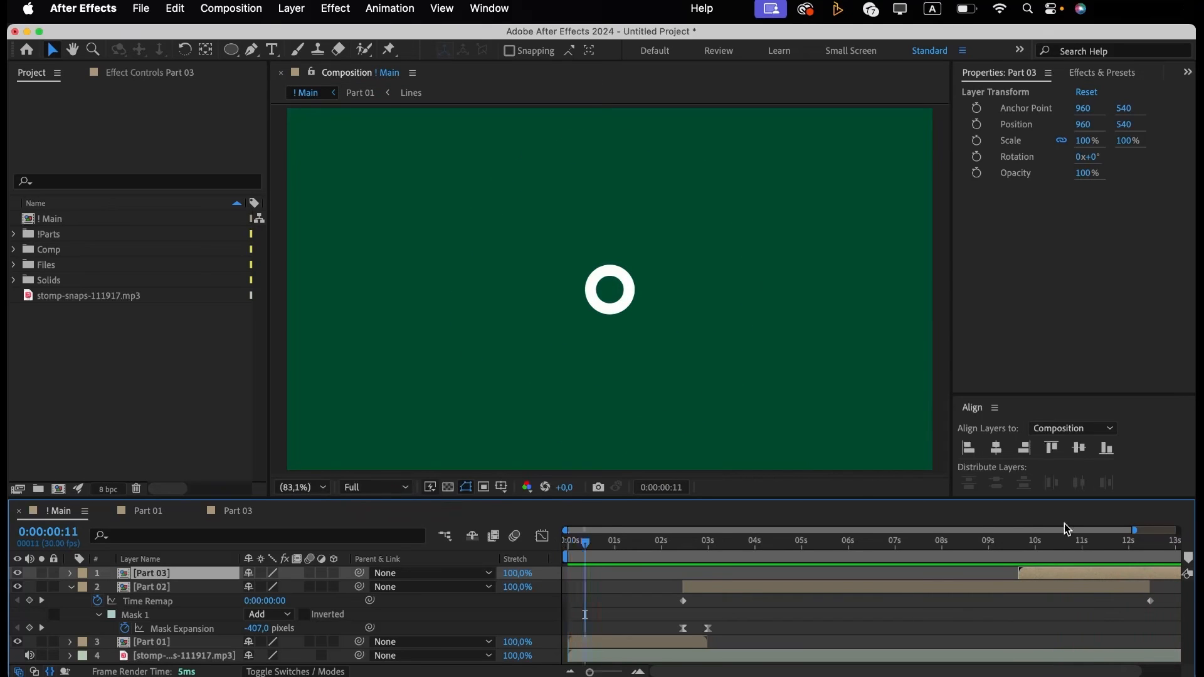
scroll(627, 543, "right", 3)
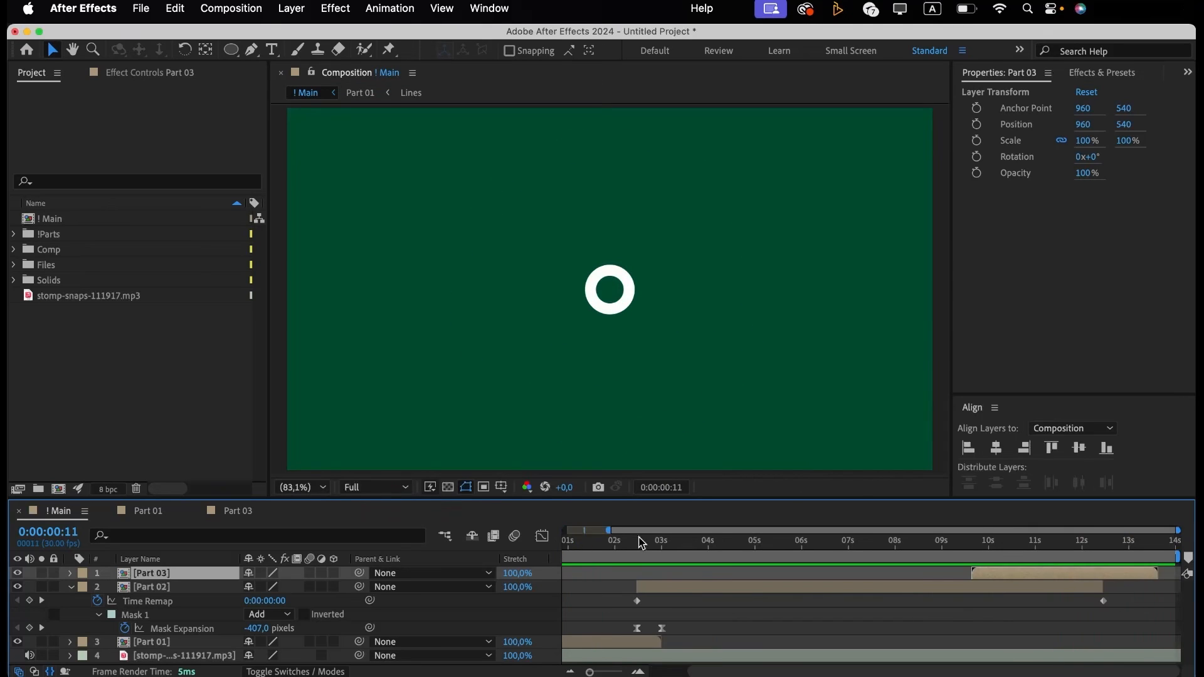
Set the Part 03 composition's duration to 0:00:05:00 and extend its BG layer to the new end.
double_click(173, 573)
key("super+k")
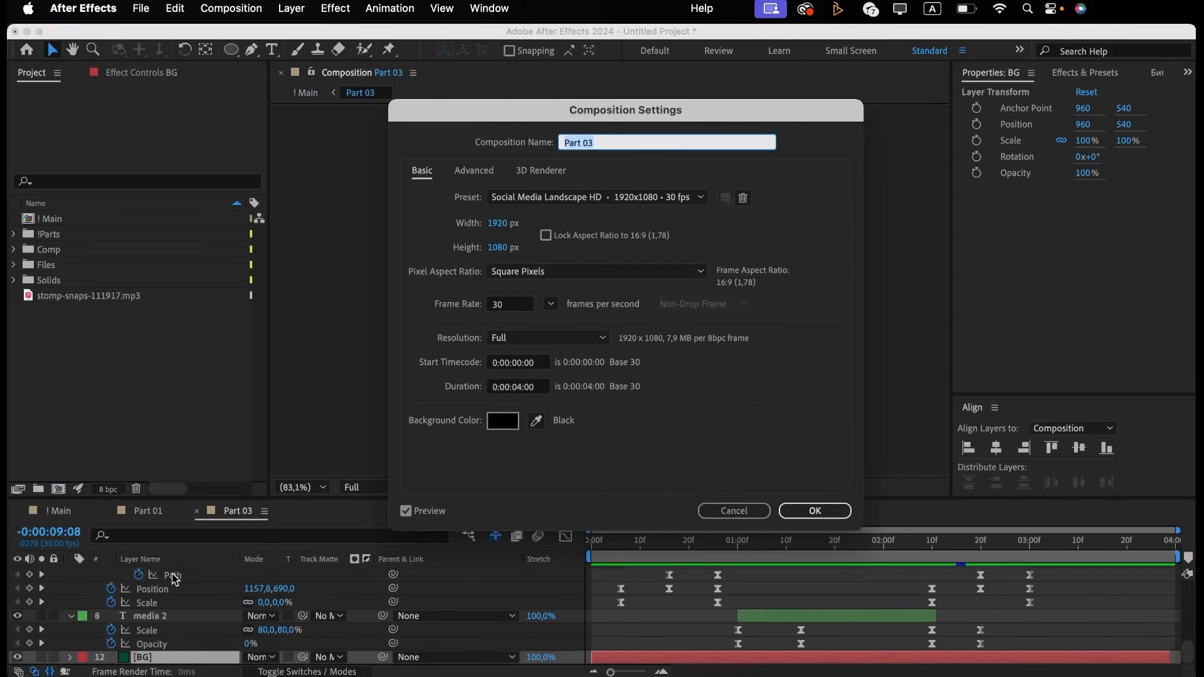
left_click(522, 388)
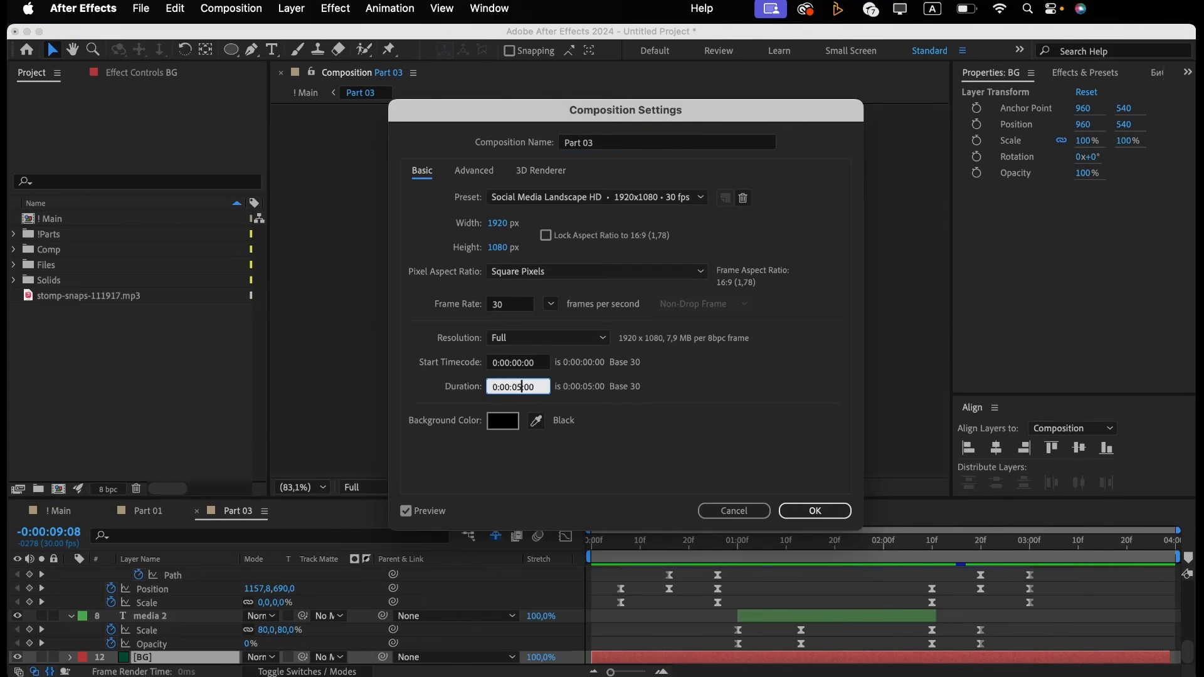
key("Return")
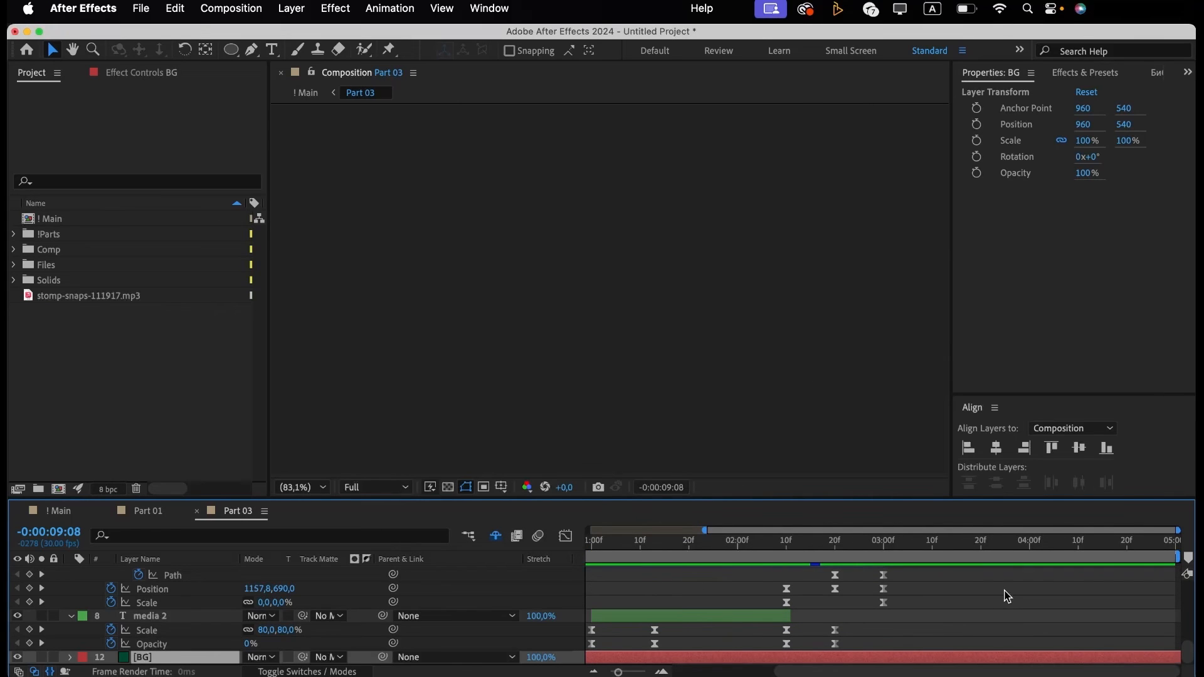
left_click(997, 545)
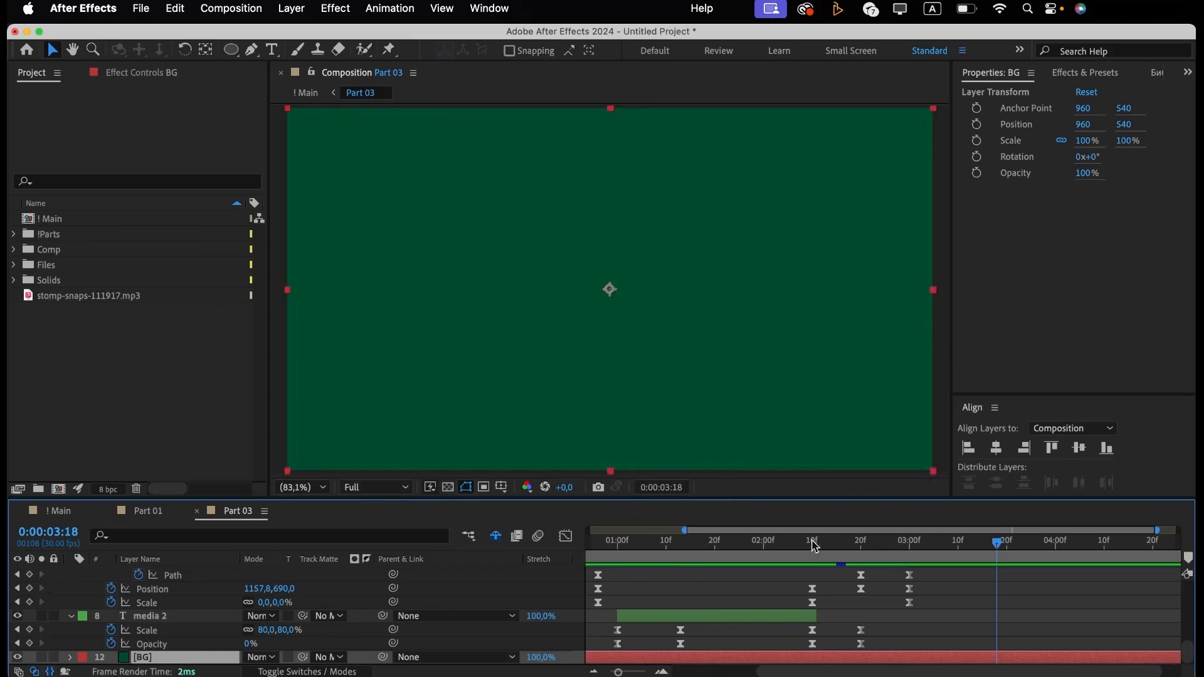
Extend the Part 03 layer to the end of the ! Main timeline and adjust the ! Main composition's duration.
left_click(57, 511)
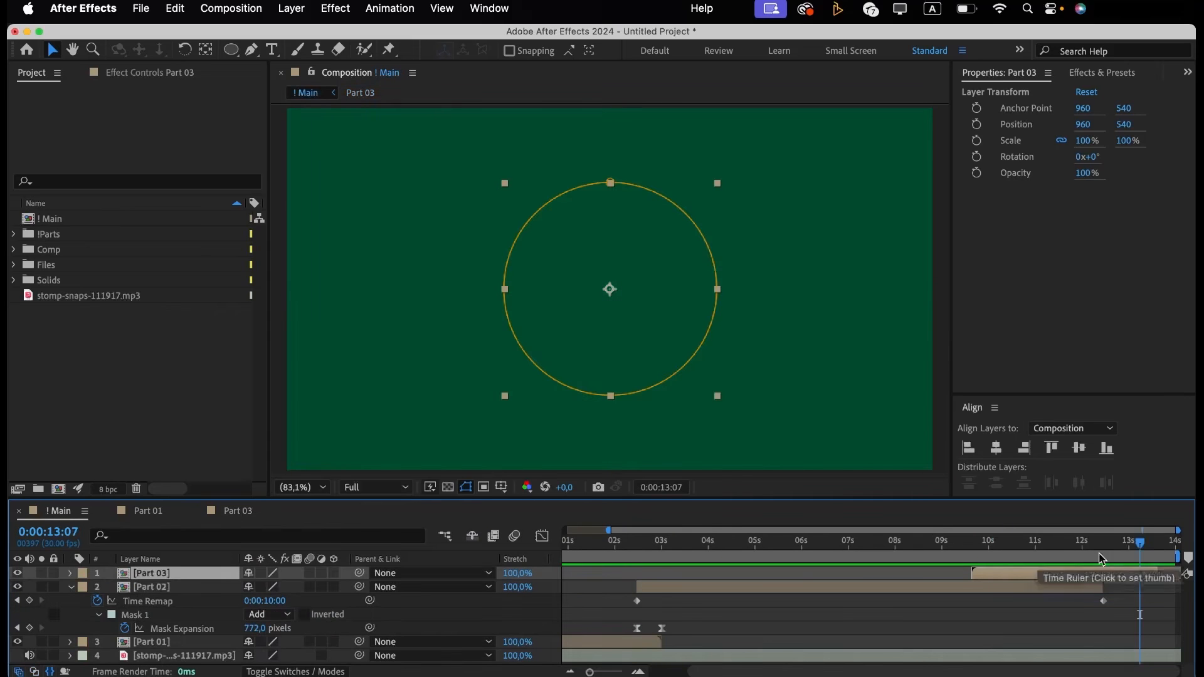
key("super+k")
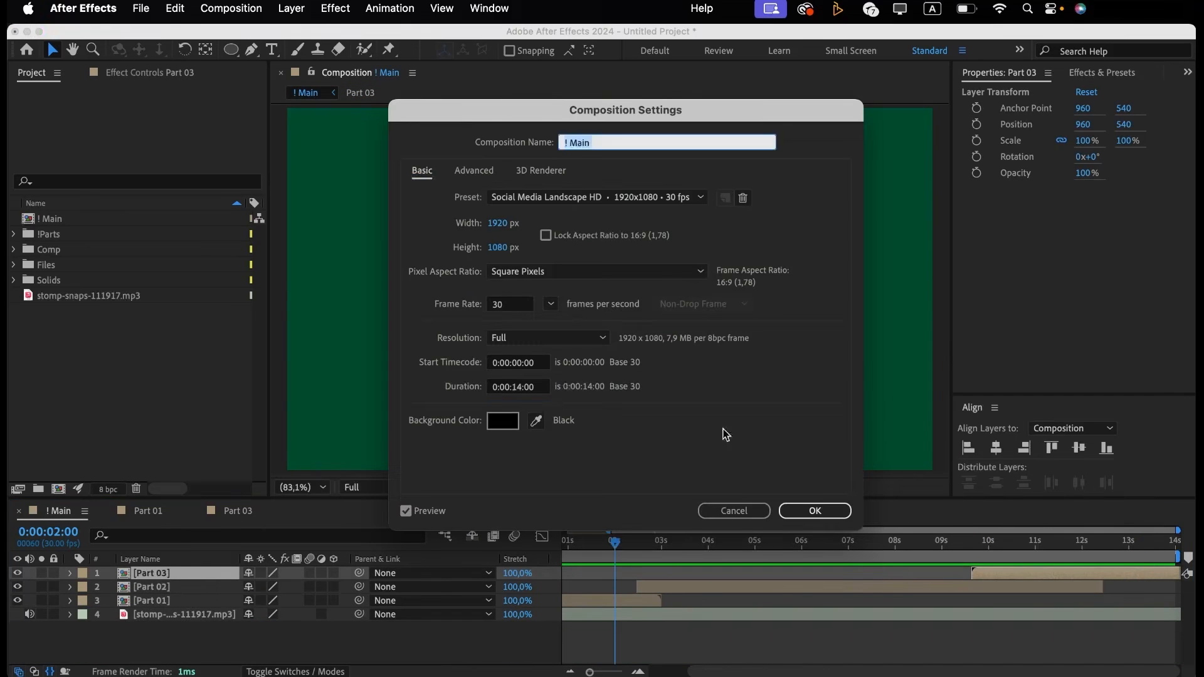
left_click(530, 387)
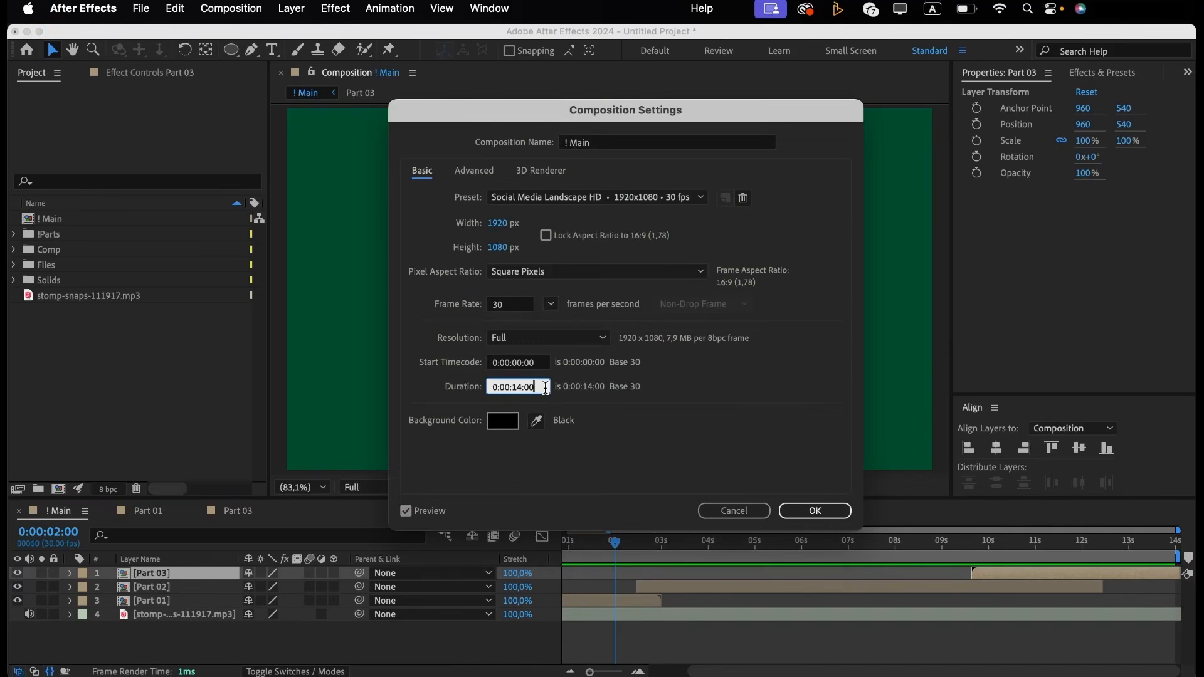
key("Return")
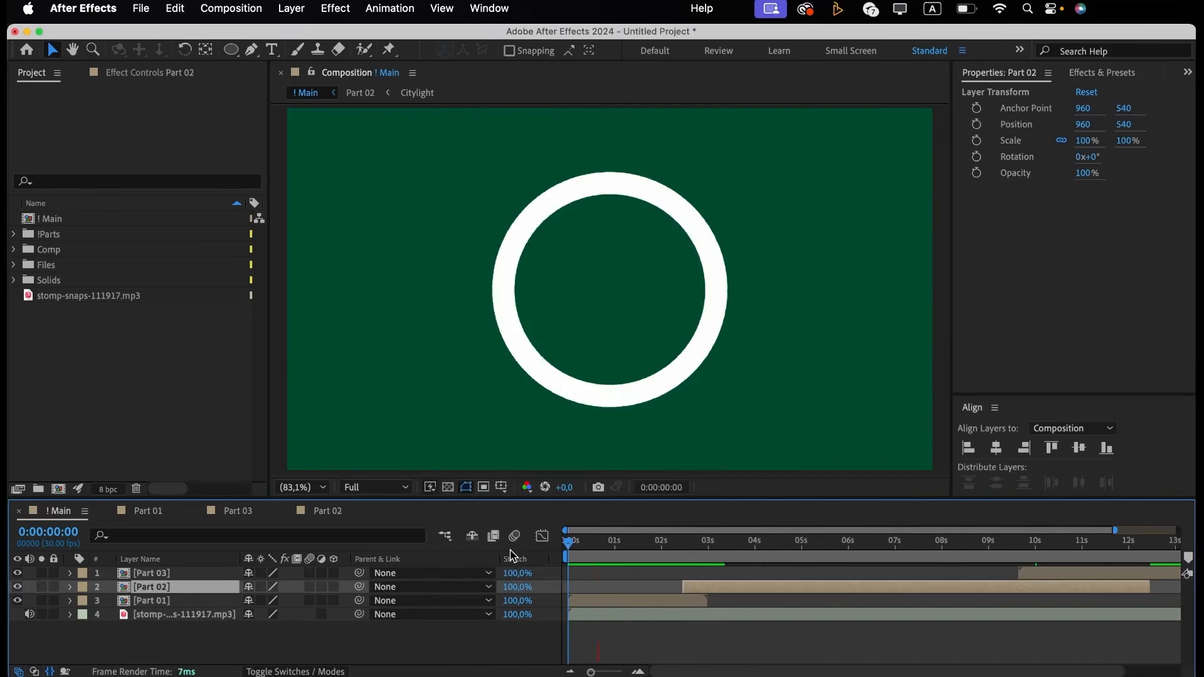